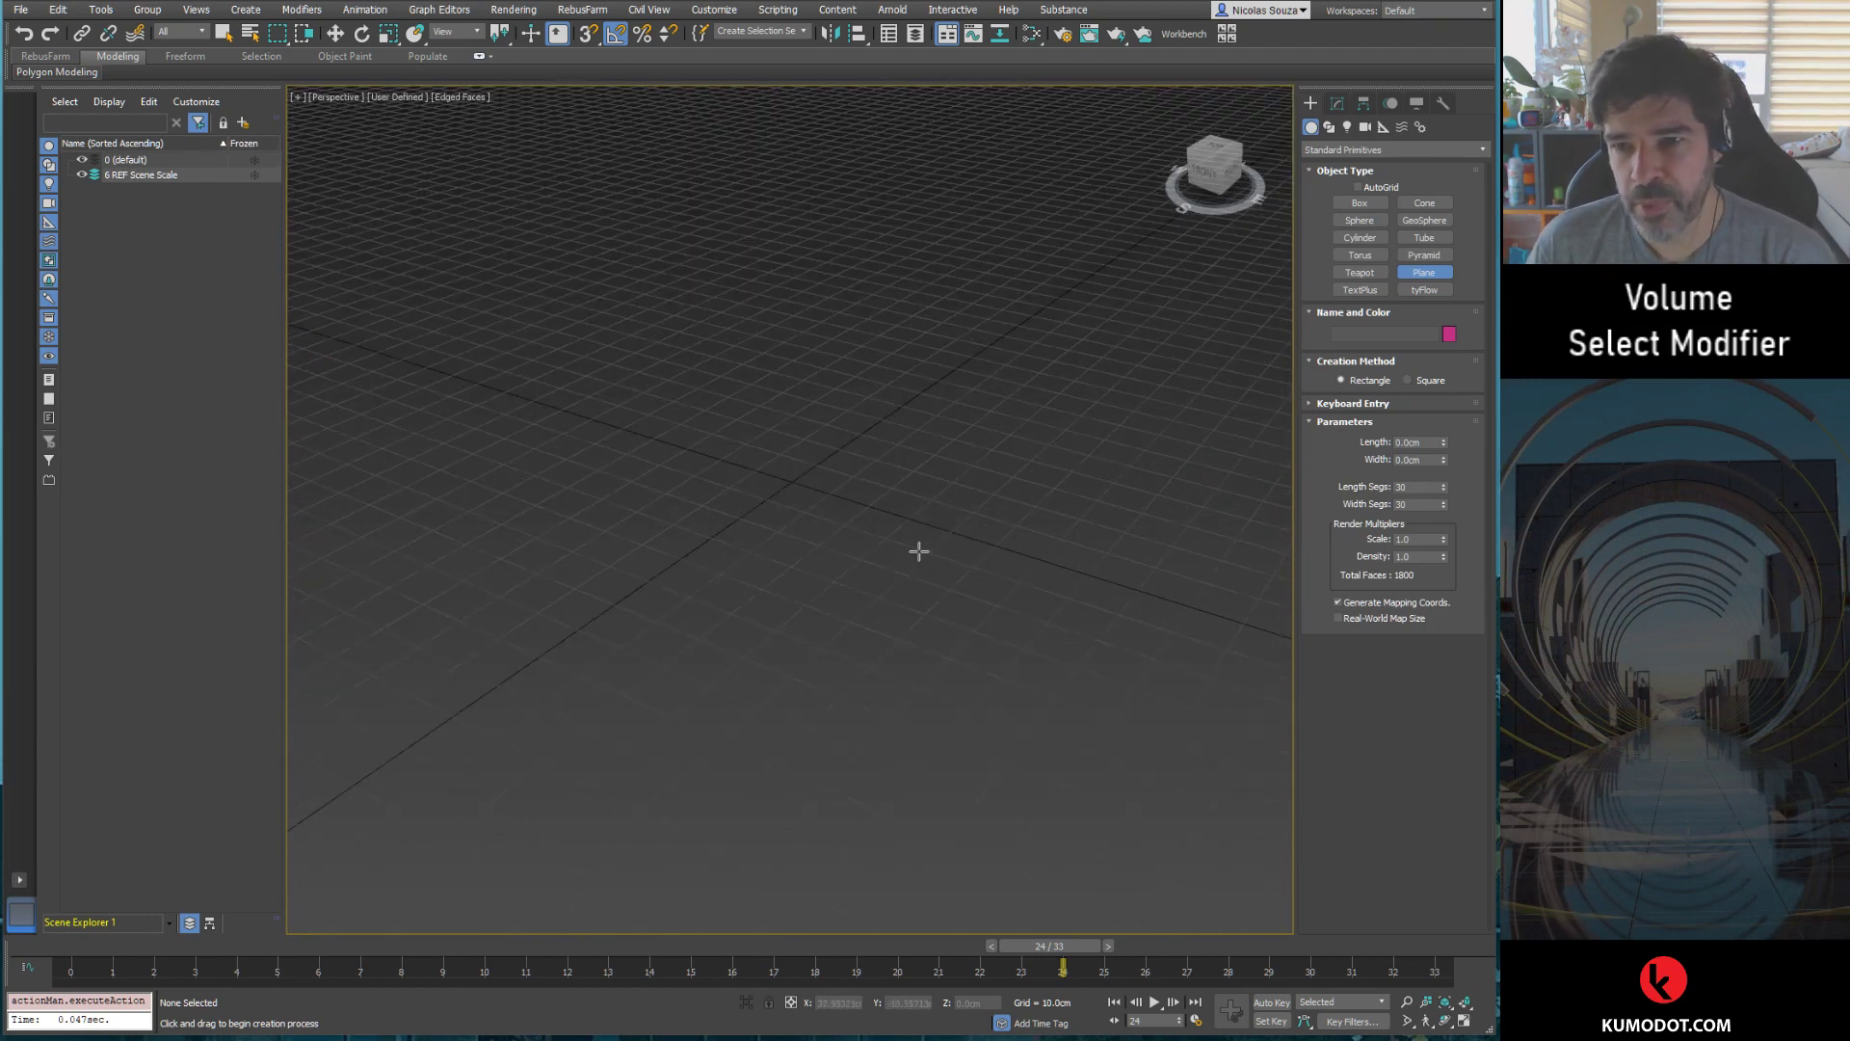
Step: Drag out a large square plane from the grid centre in the Perspective viewport
middle_click_drag(917, 549, 968, 585)
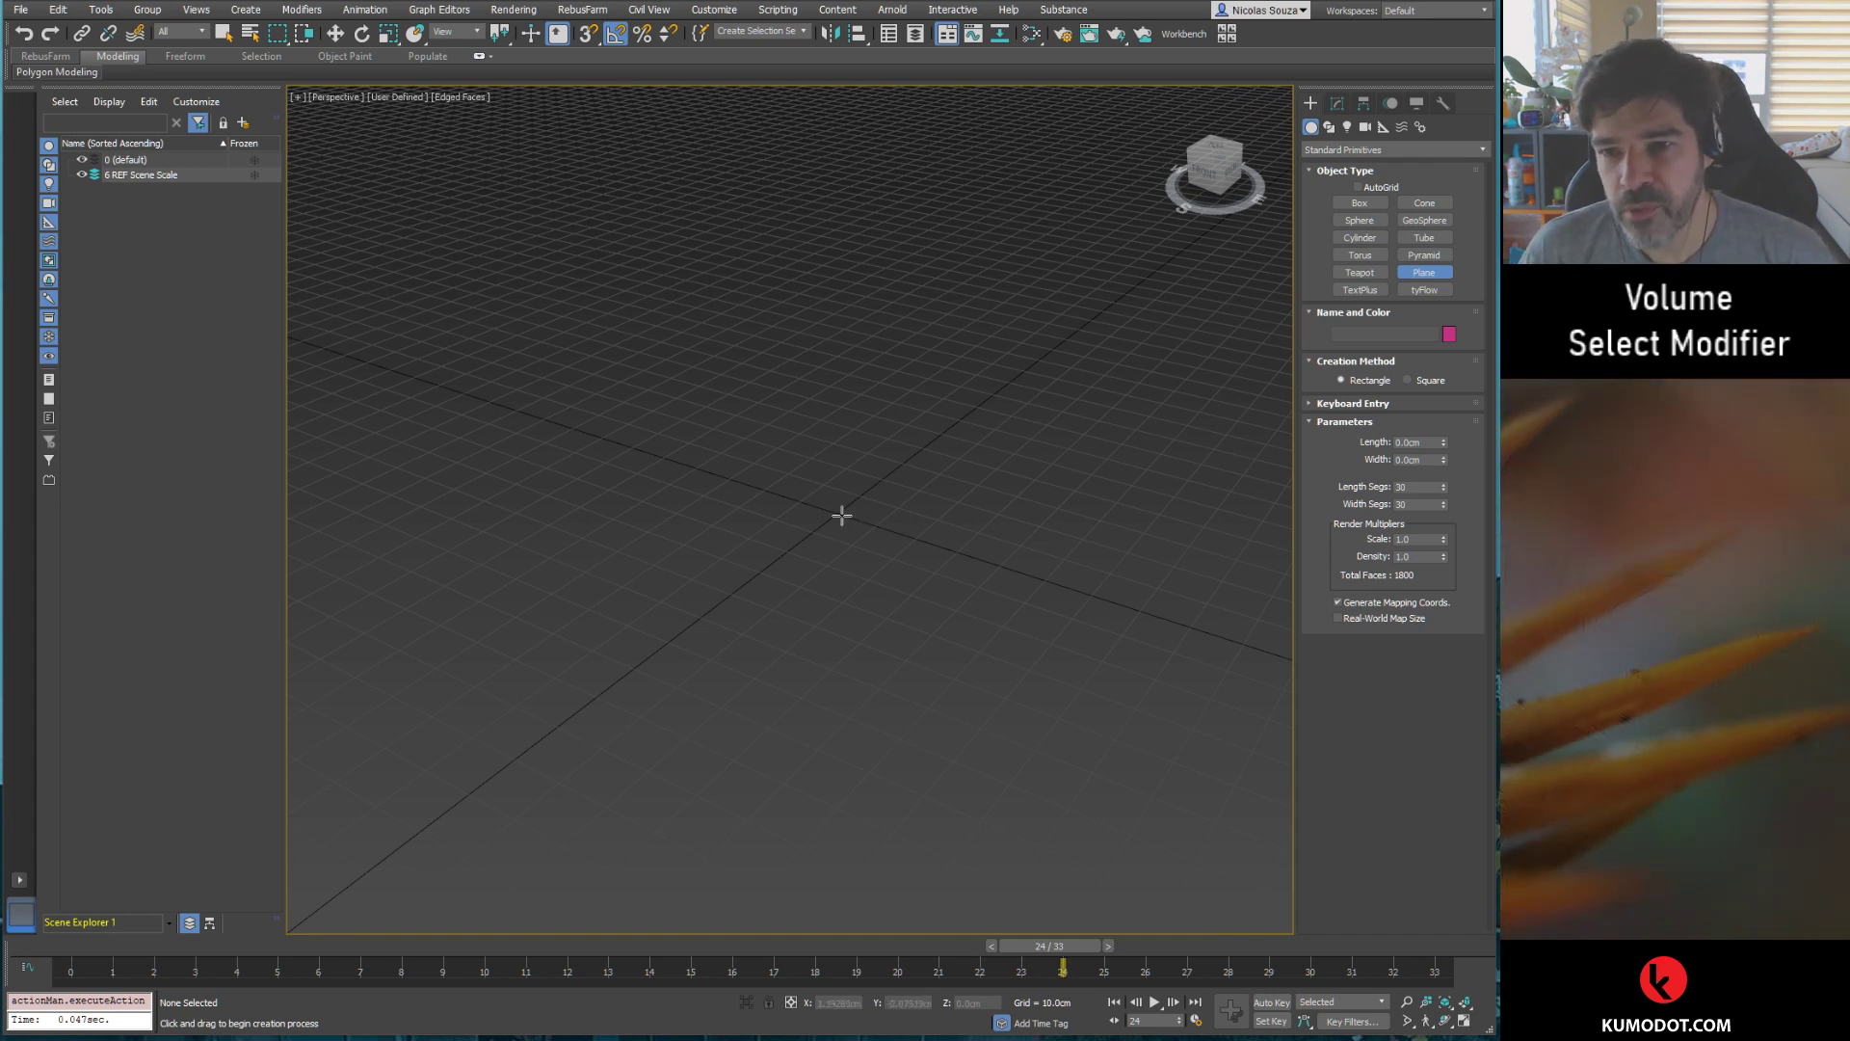
left_click_drag(838, 514, 1089, 804)
scroll(1089, 805, "up", 2)
scroll(1089, 804, "up", 2)
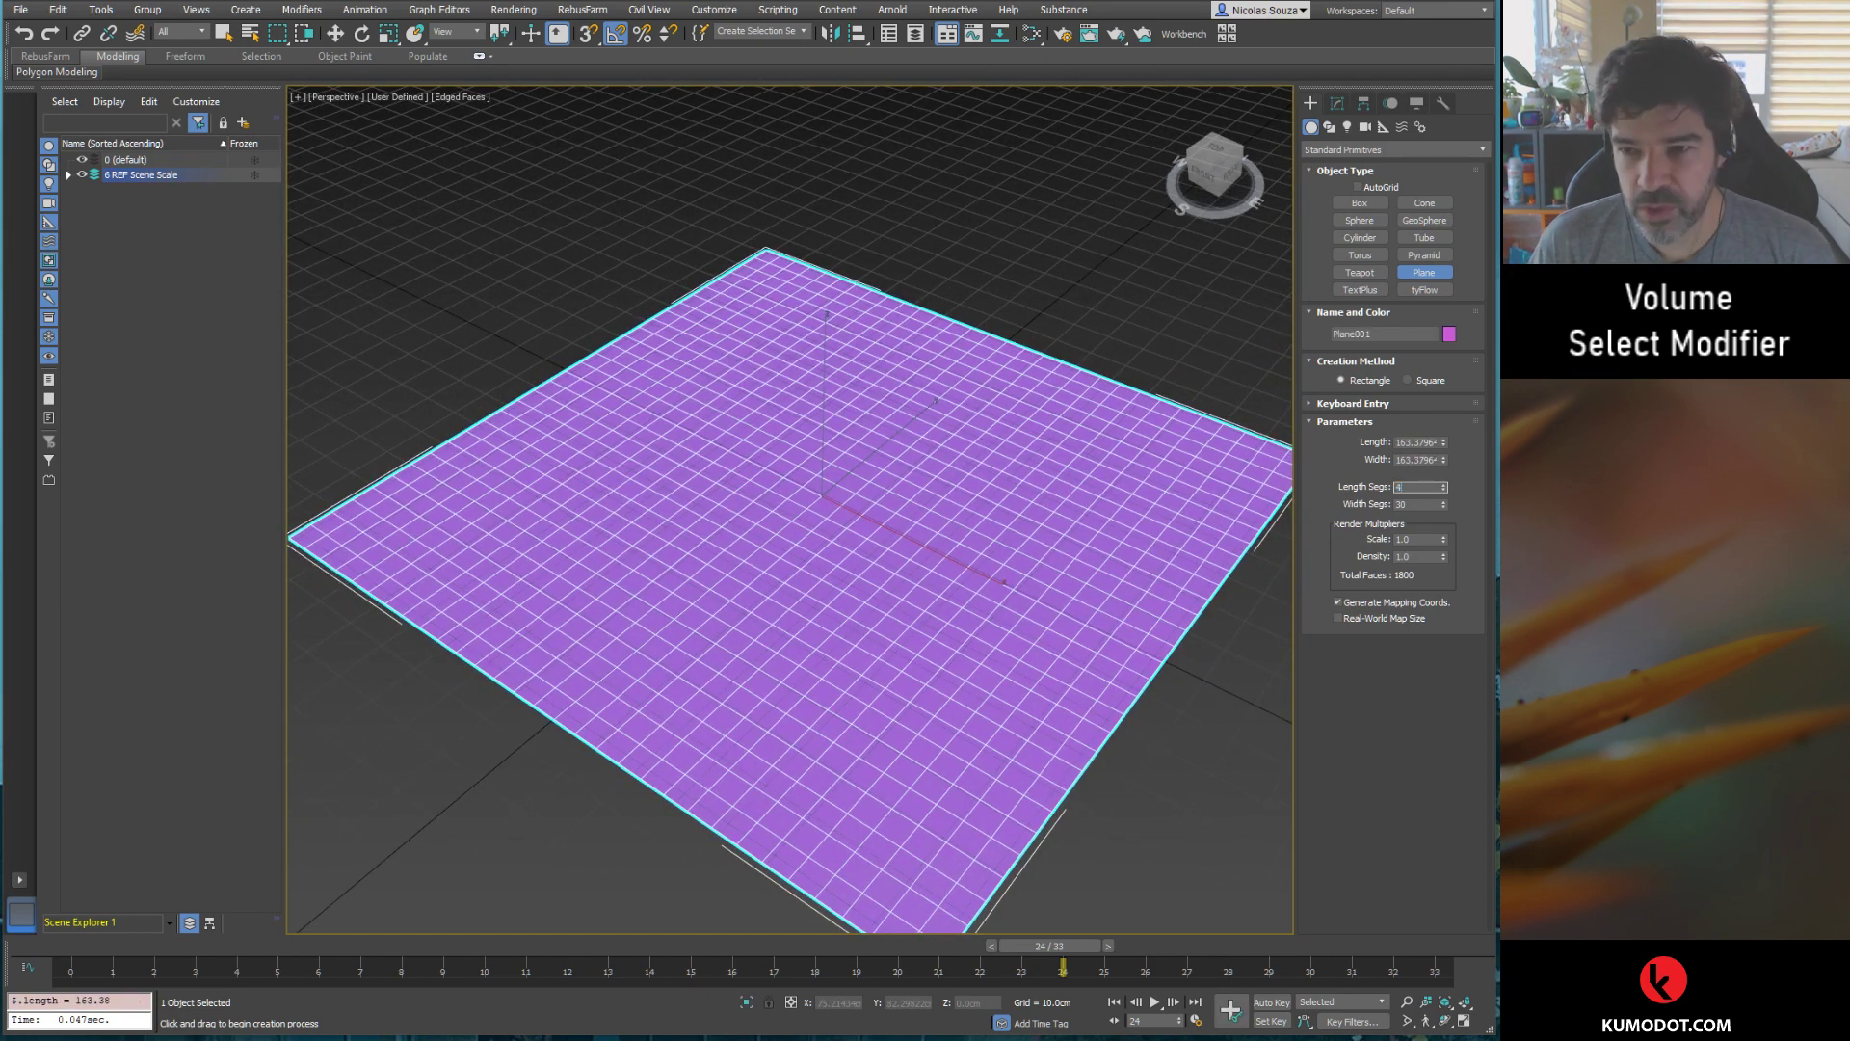
Step: Set the plane's length and width segments to 30 and angle the view down onto it
type("4")
key("Tab")
type("4")
key("Tab")
key("shift+Tab")
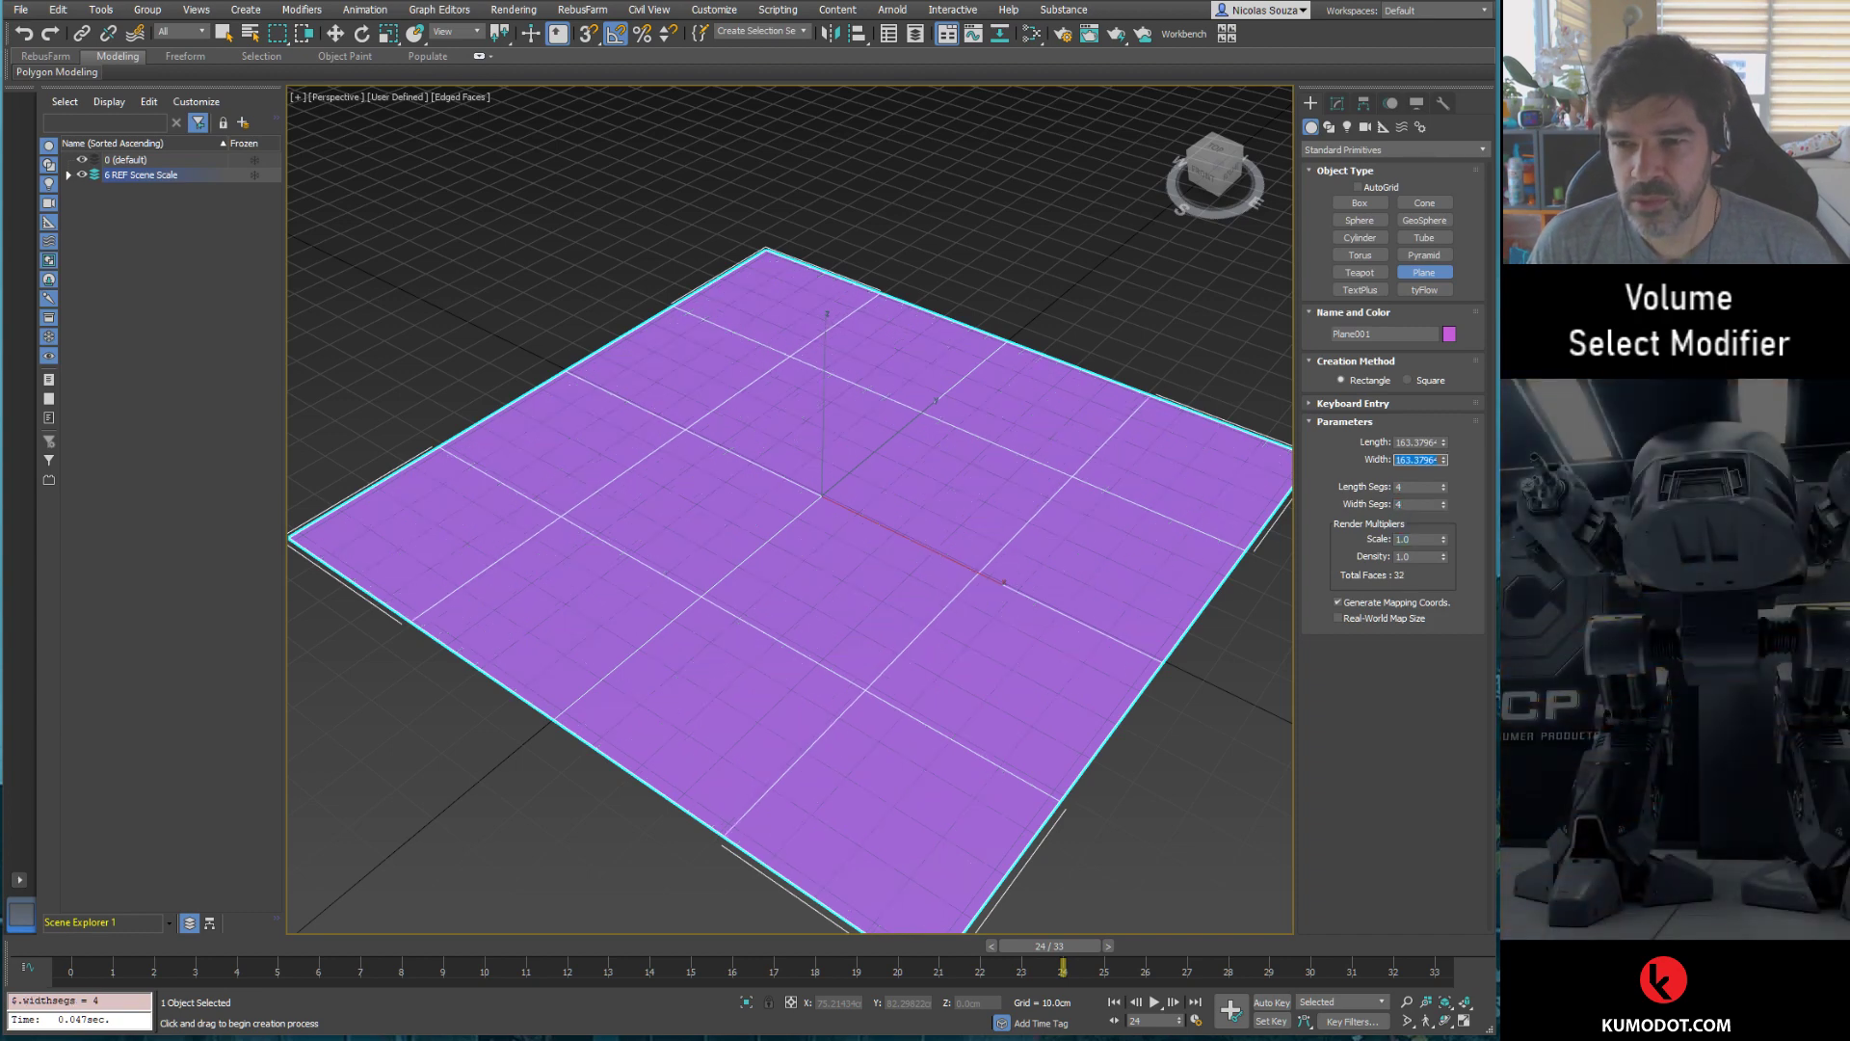
key("Tab")
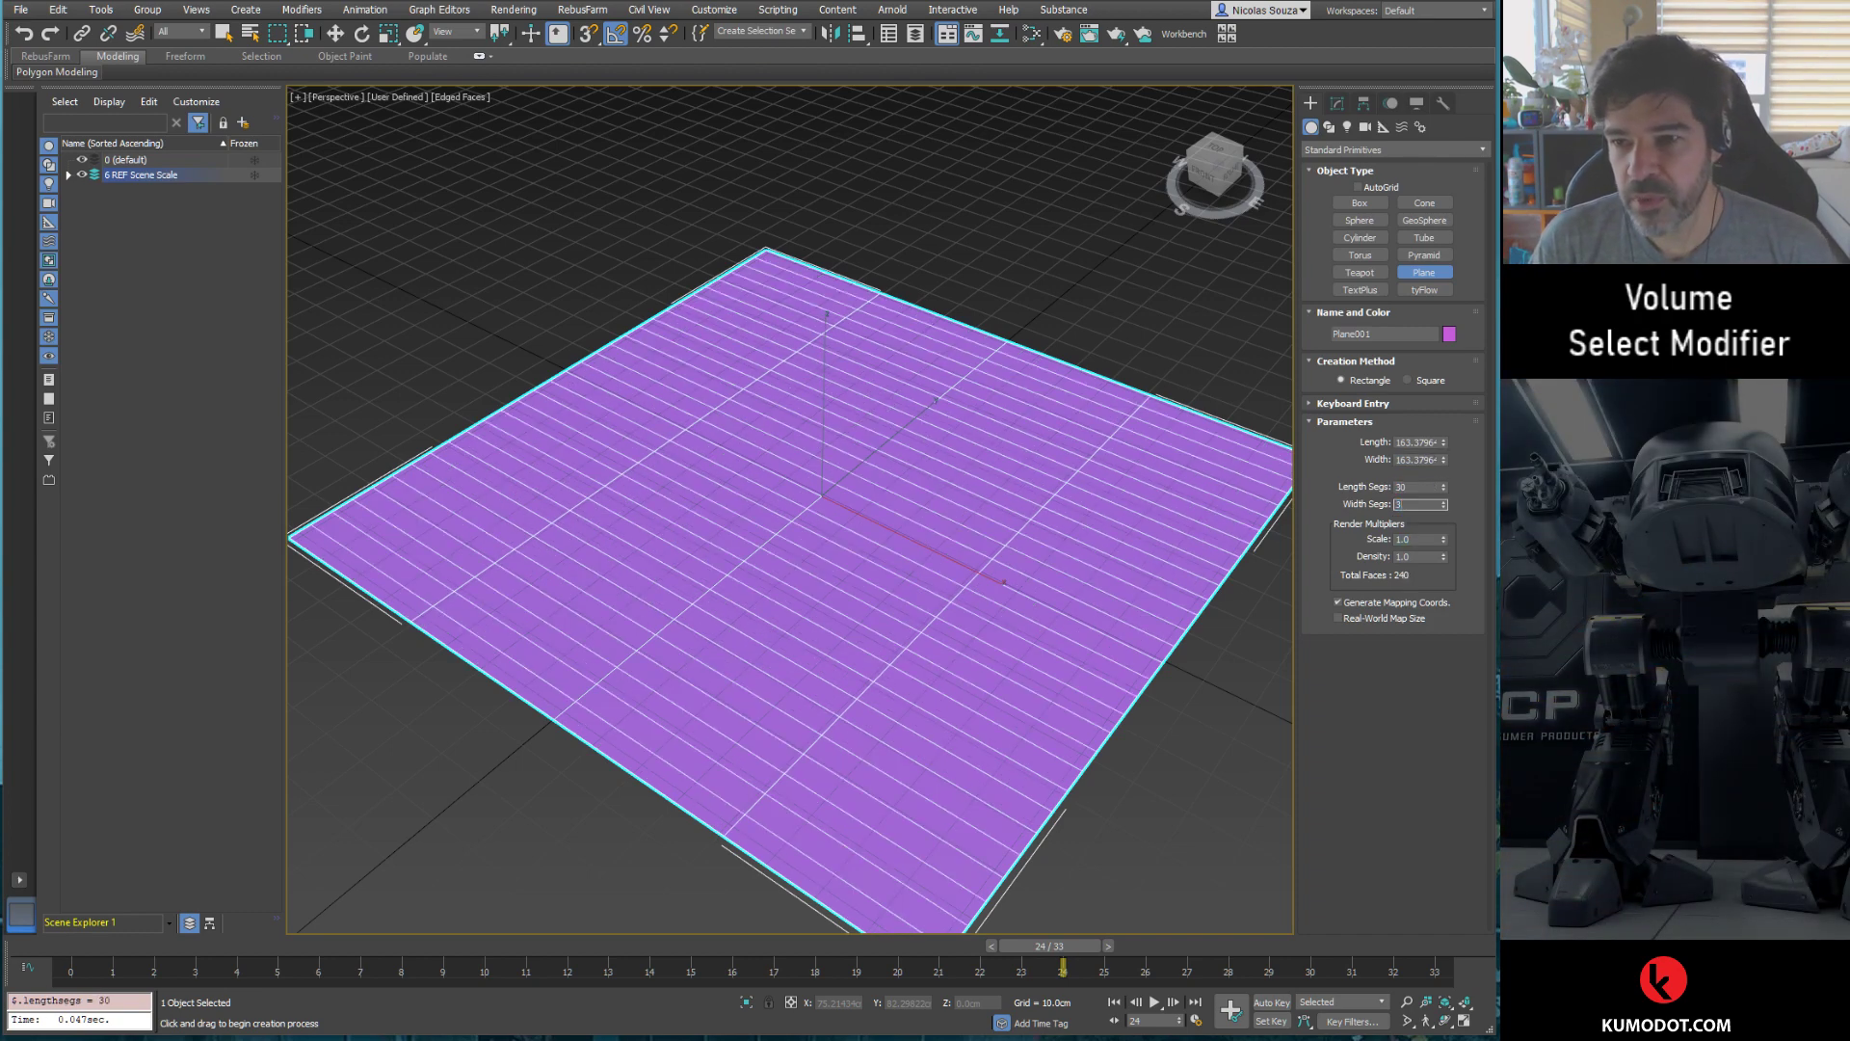
type("30")
key("Return")
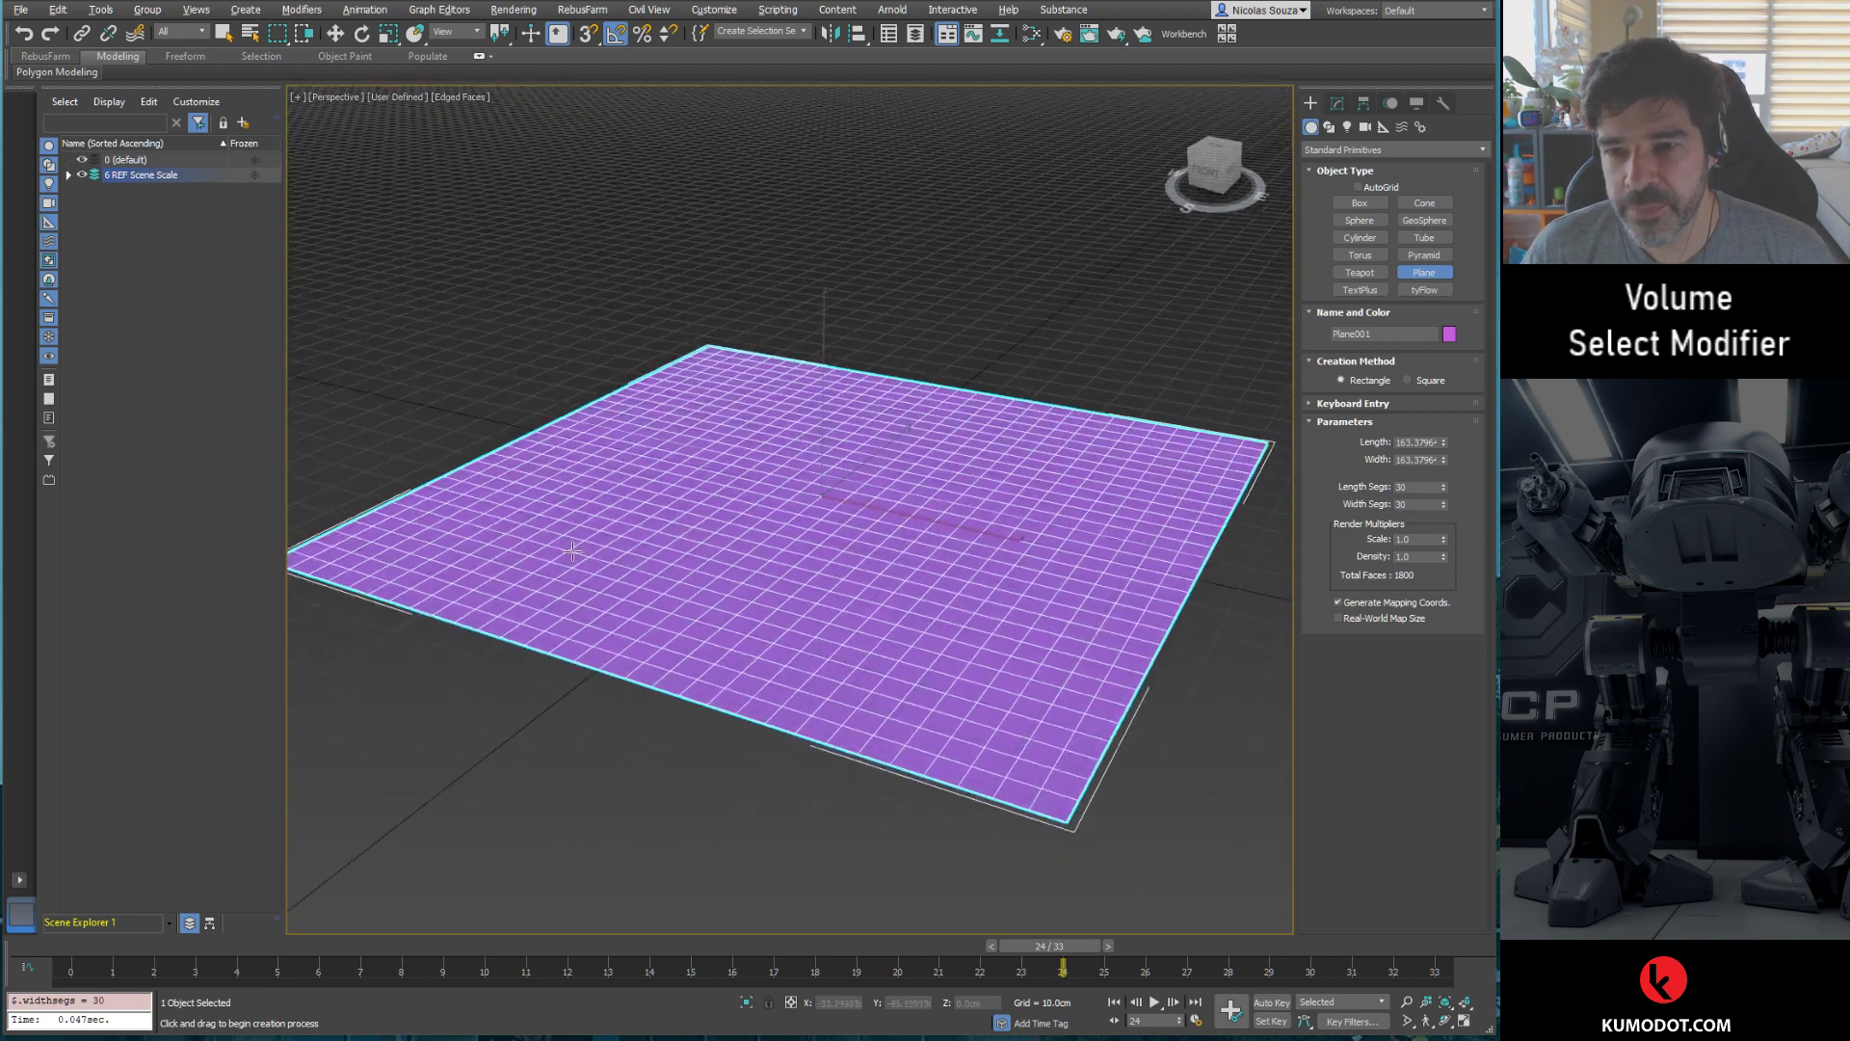
middle_click_drag(813, 572, 838, 540, "alt")
Step: Add an Edit Poly modifier to Plane001 from the Modifier List
left_click(1338, 104)
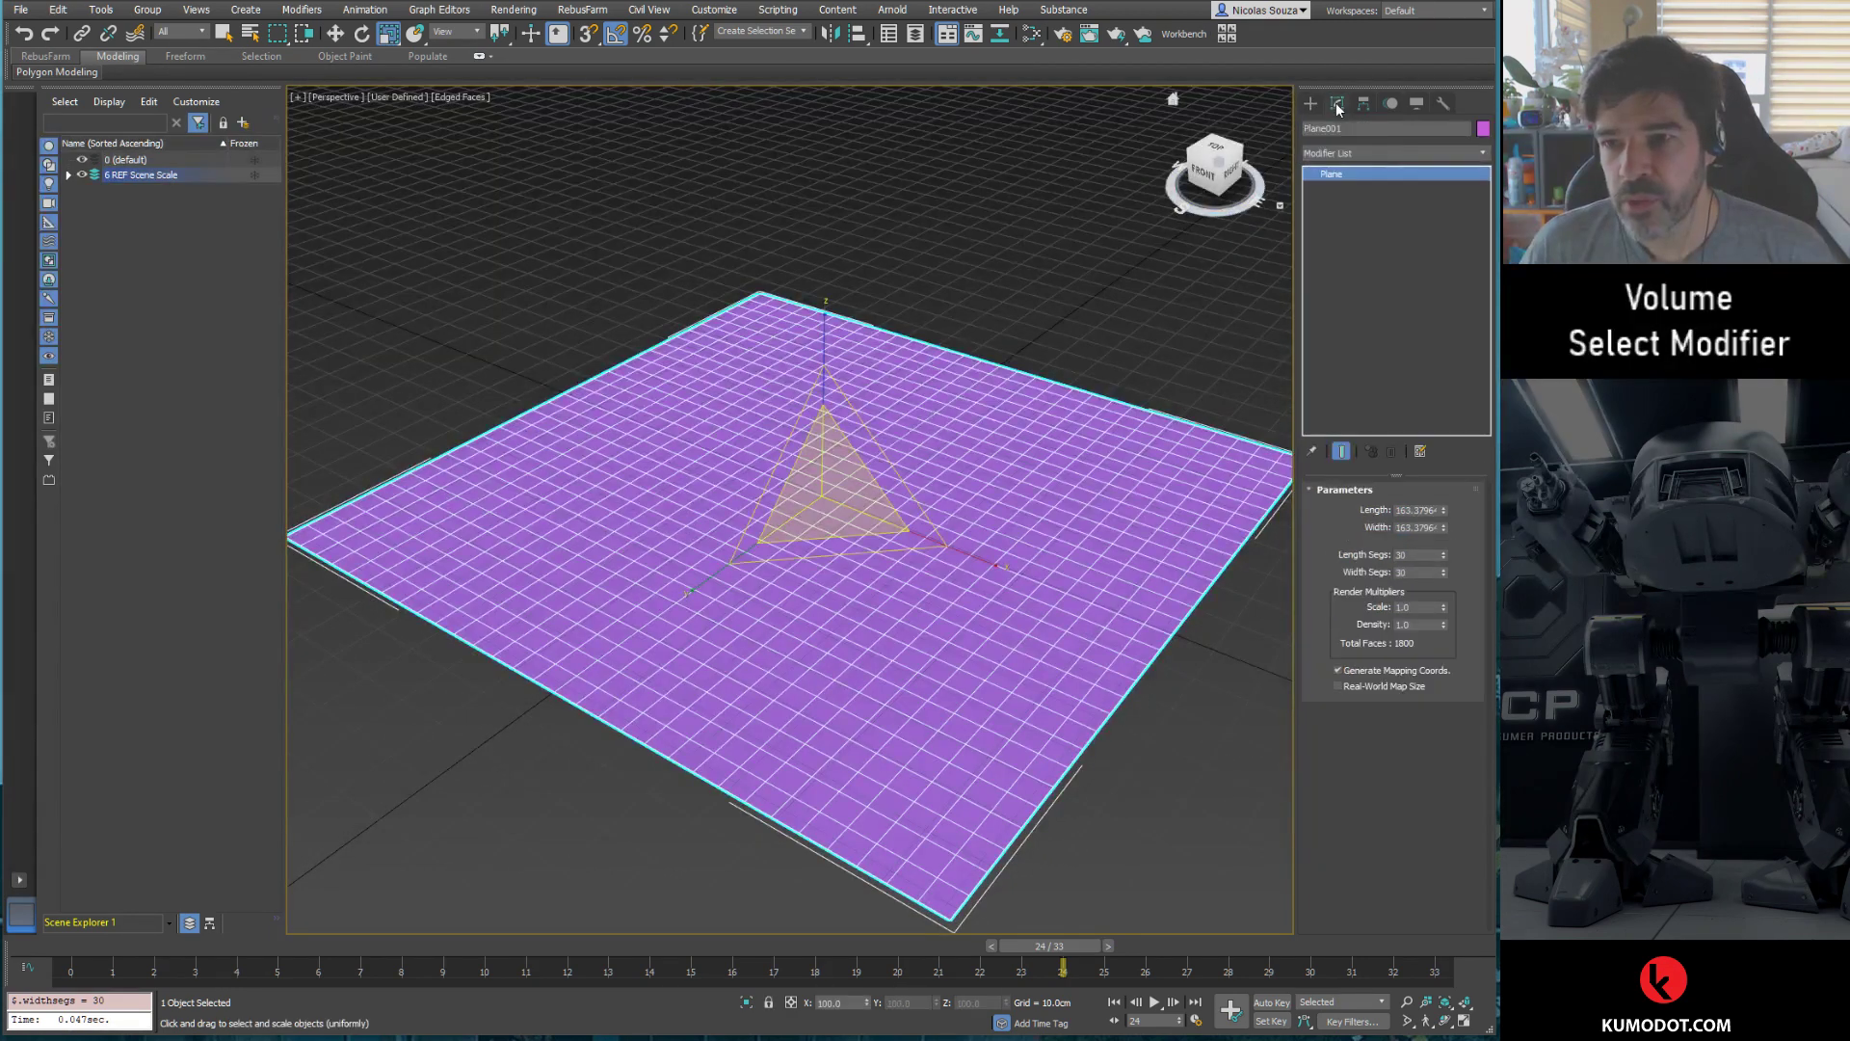
left_click(1482, 154)
key("e")
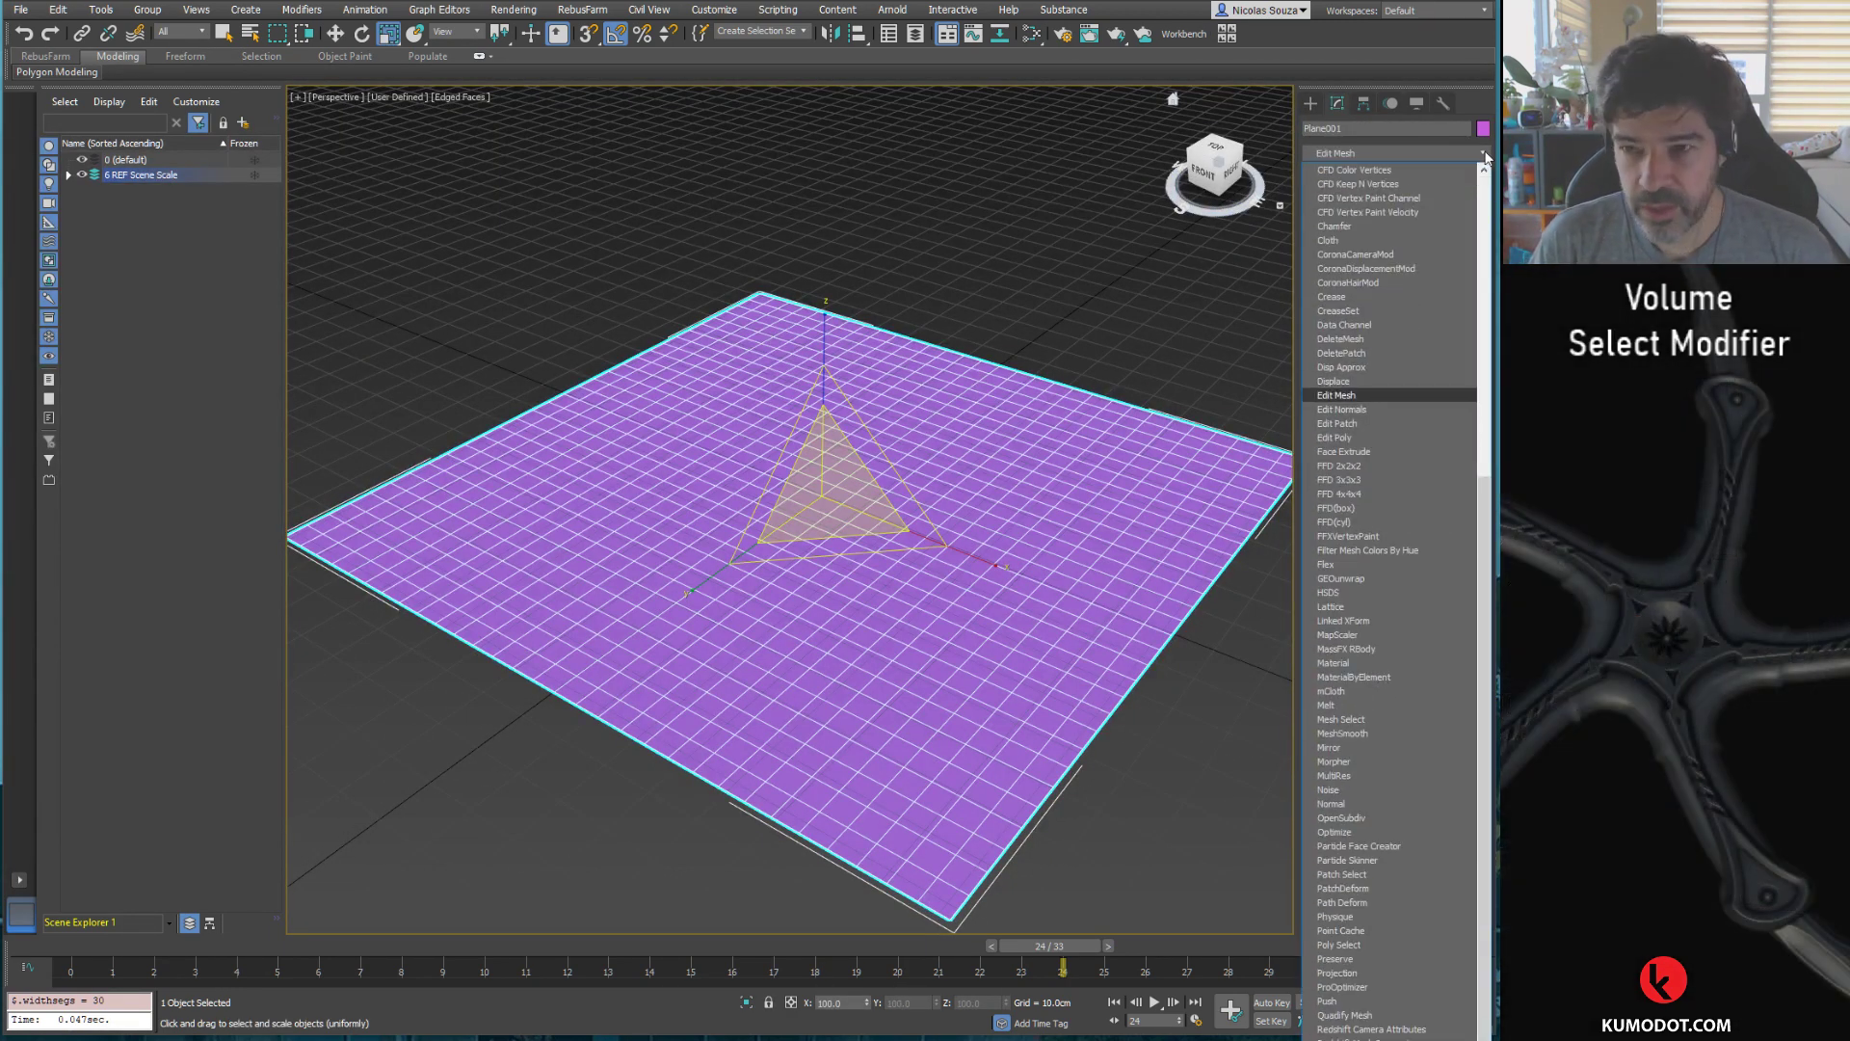
key("Down")
key("Down")
key("Down")
key("Return")
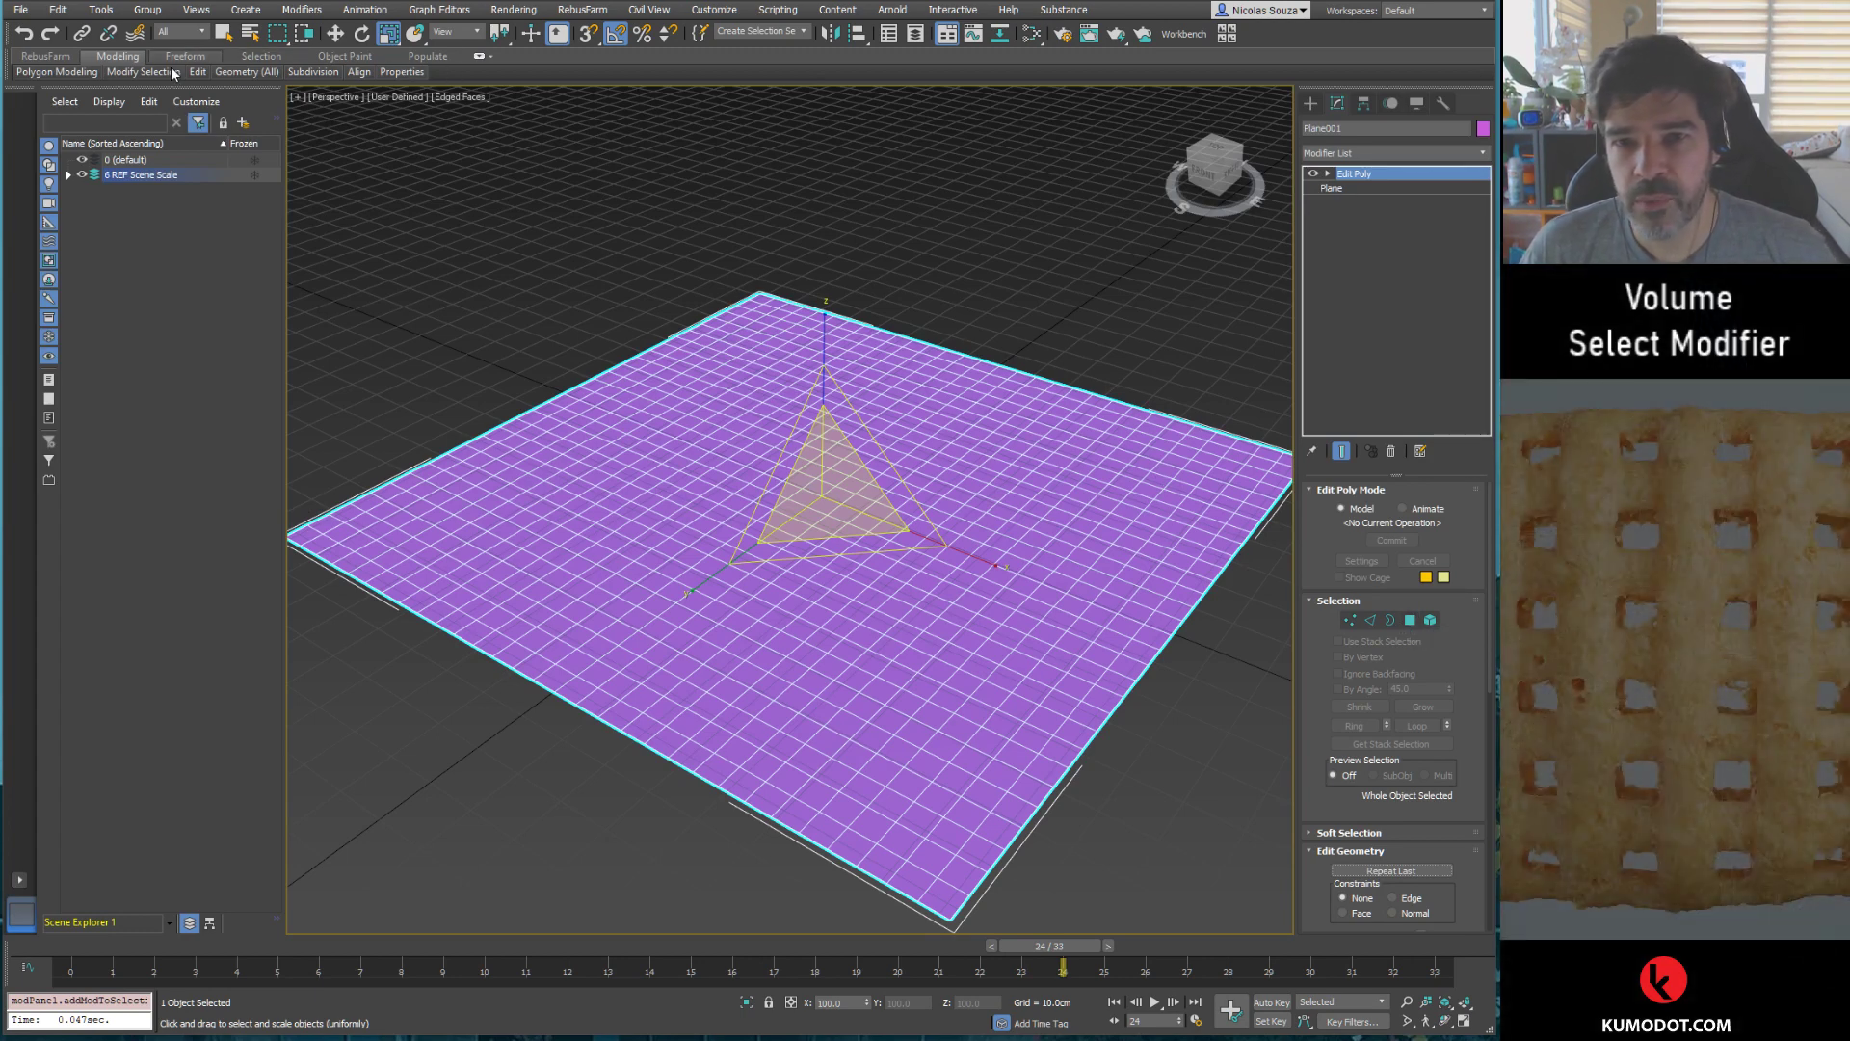
mouse_move(56, 72)
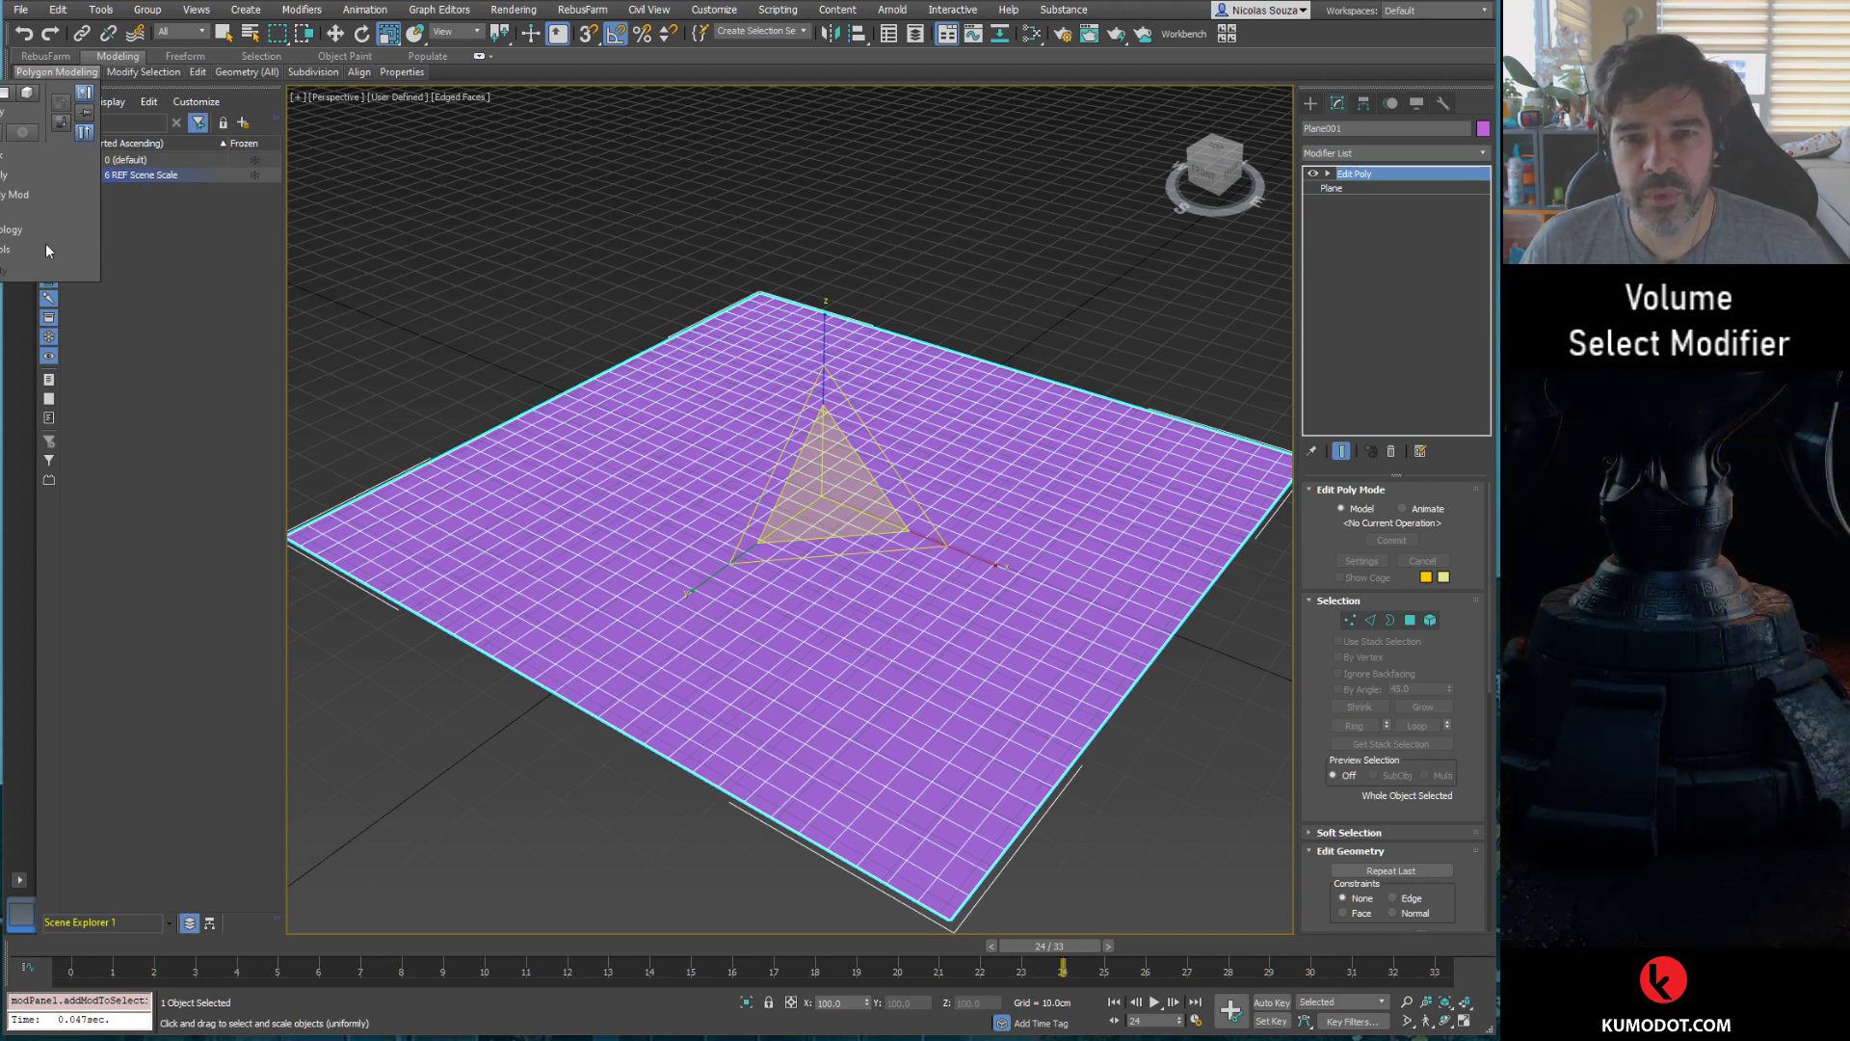
Step: Open the Topology panel, try planks, organic and fan cell patterns, then undo back to the grid
left_click(7, 232)
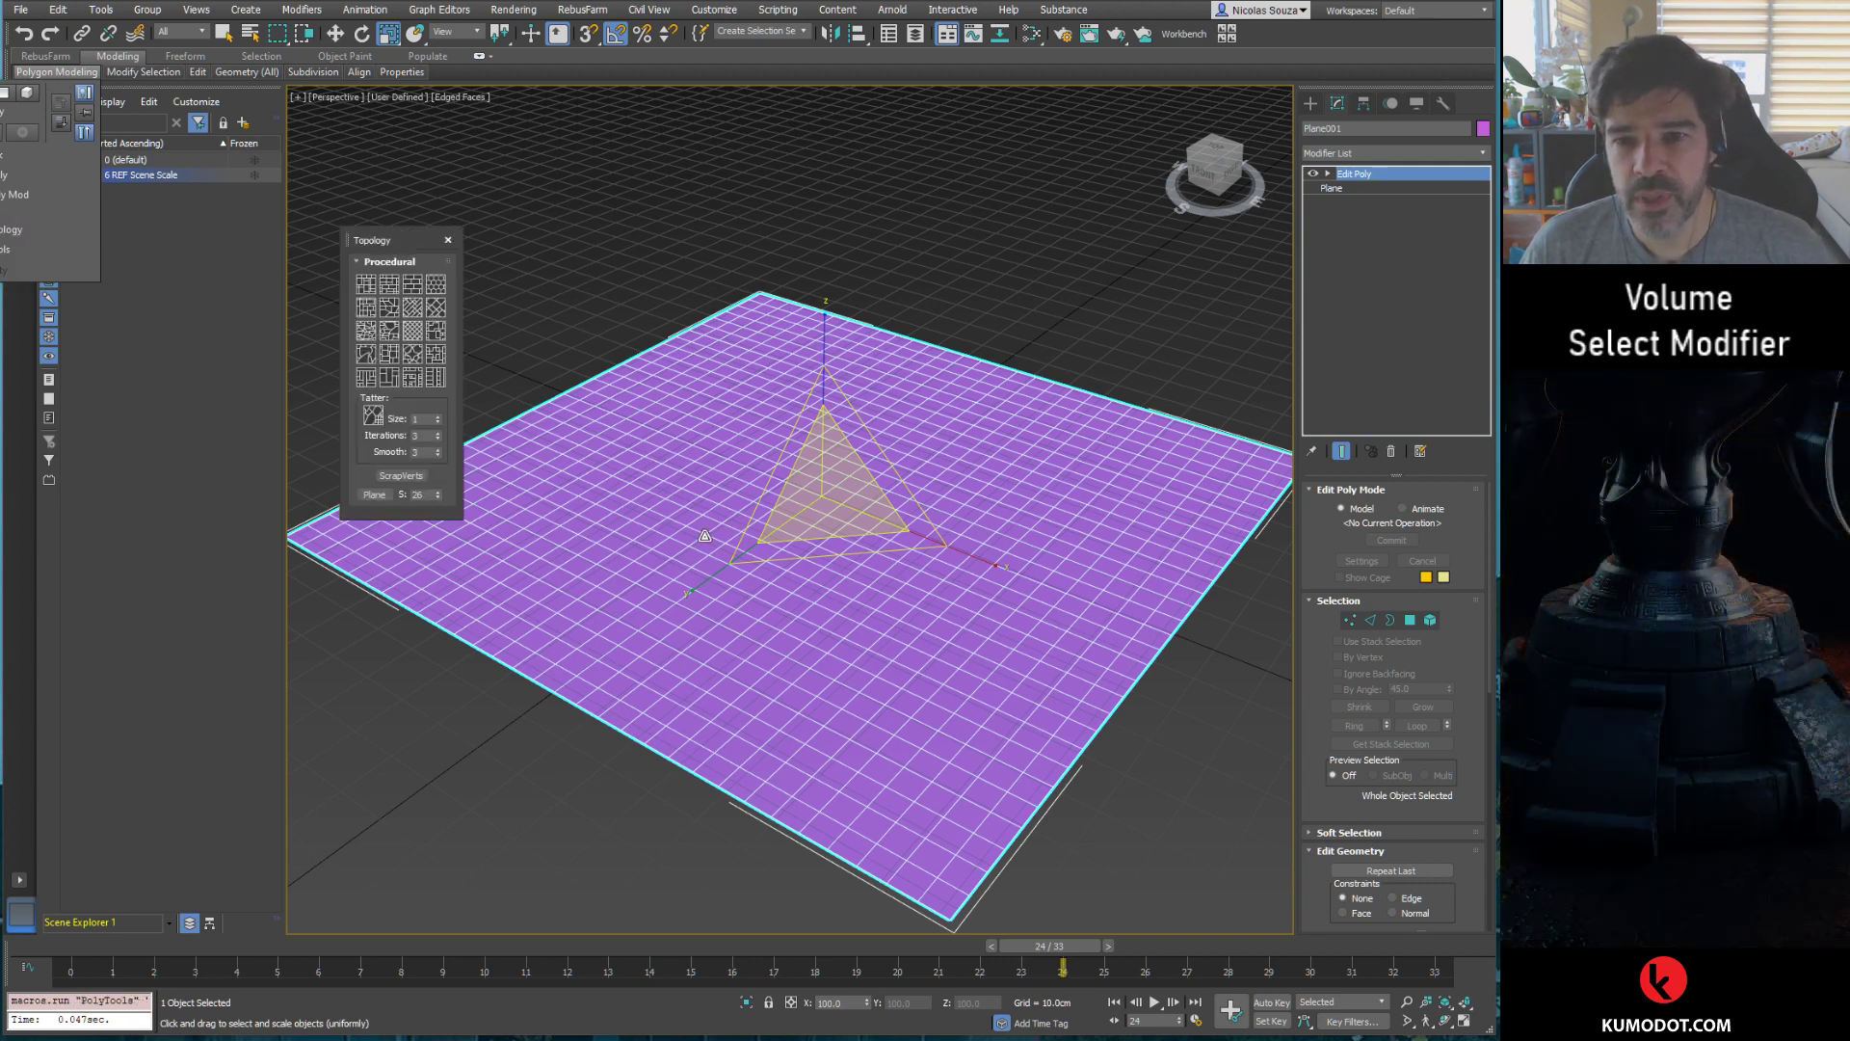
left_click_drag(396, 246, 409, 220)
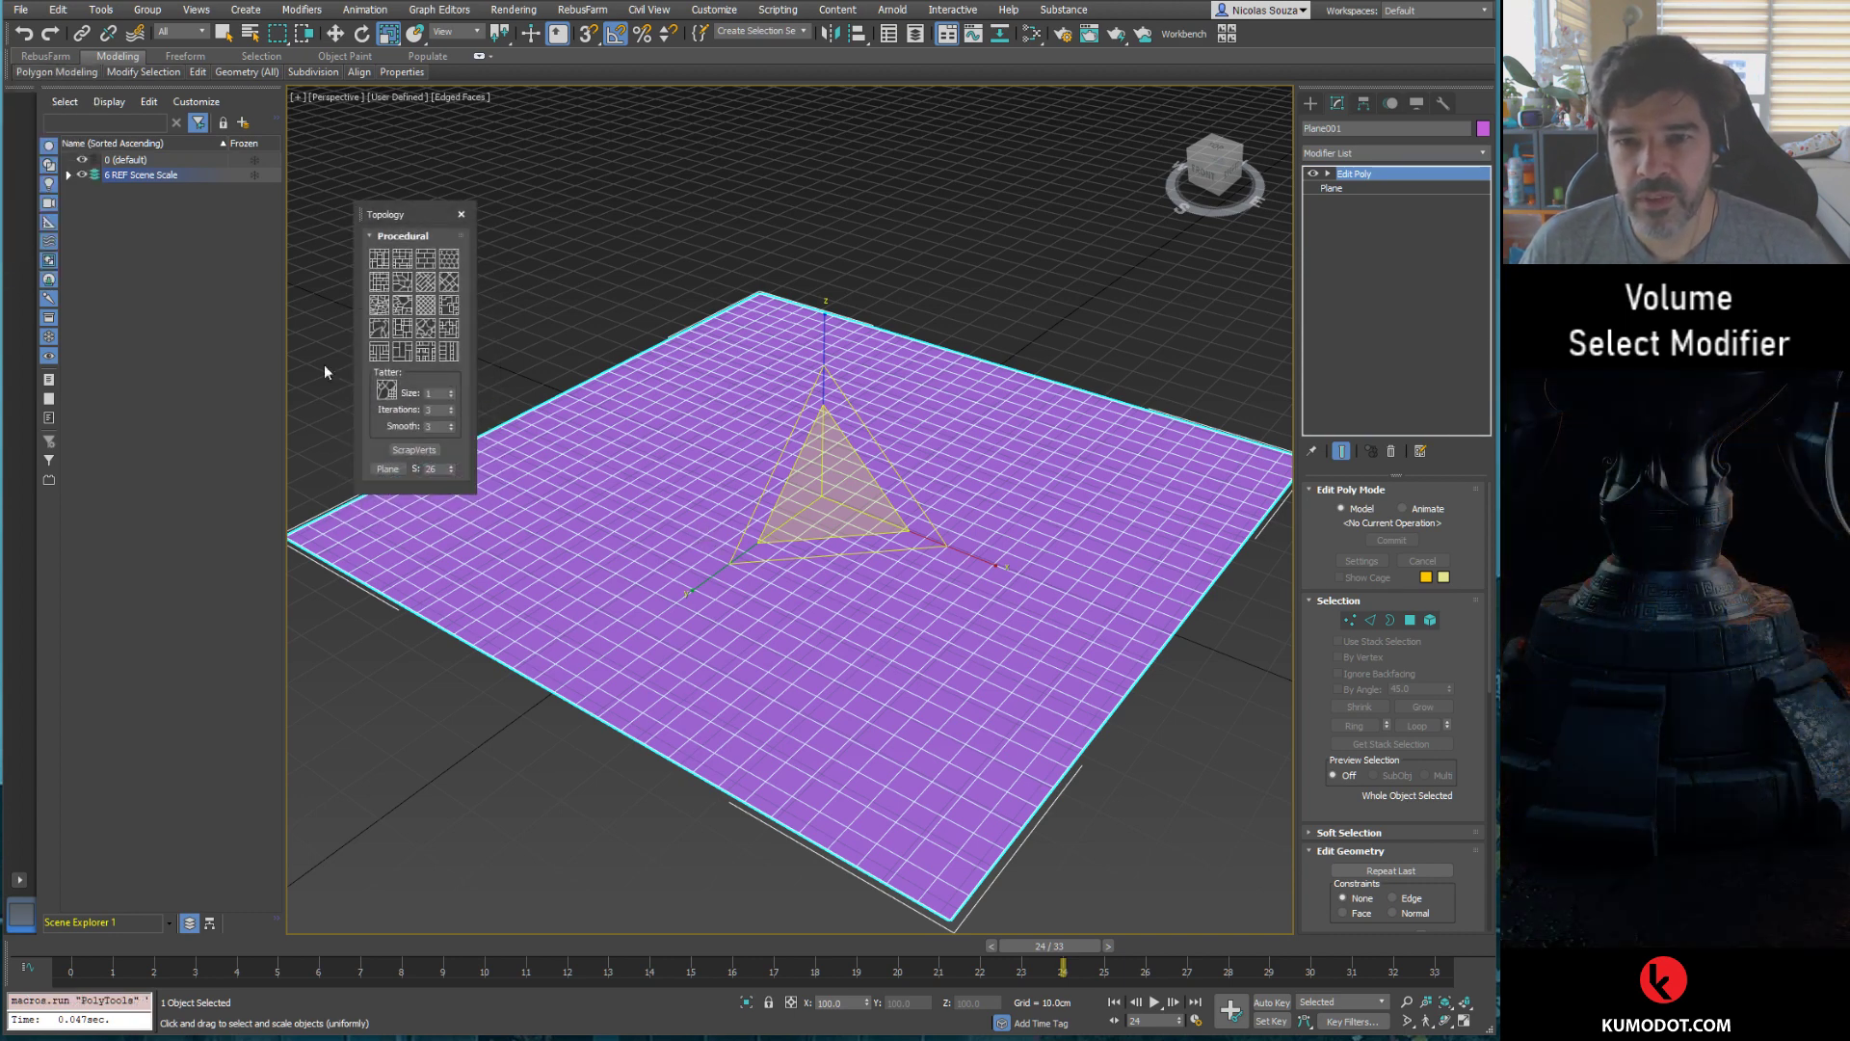
left_click(427, 353)
left_click(424, 326)
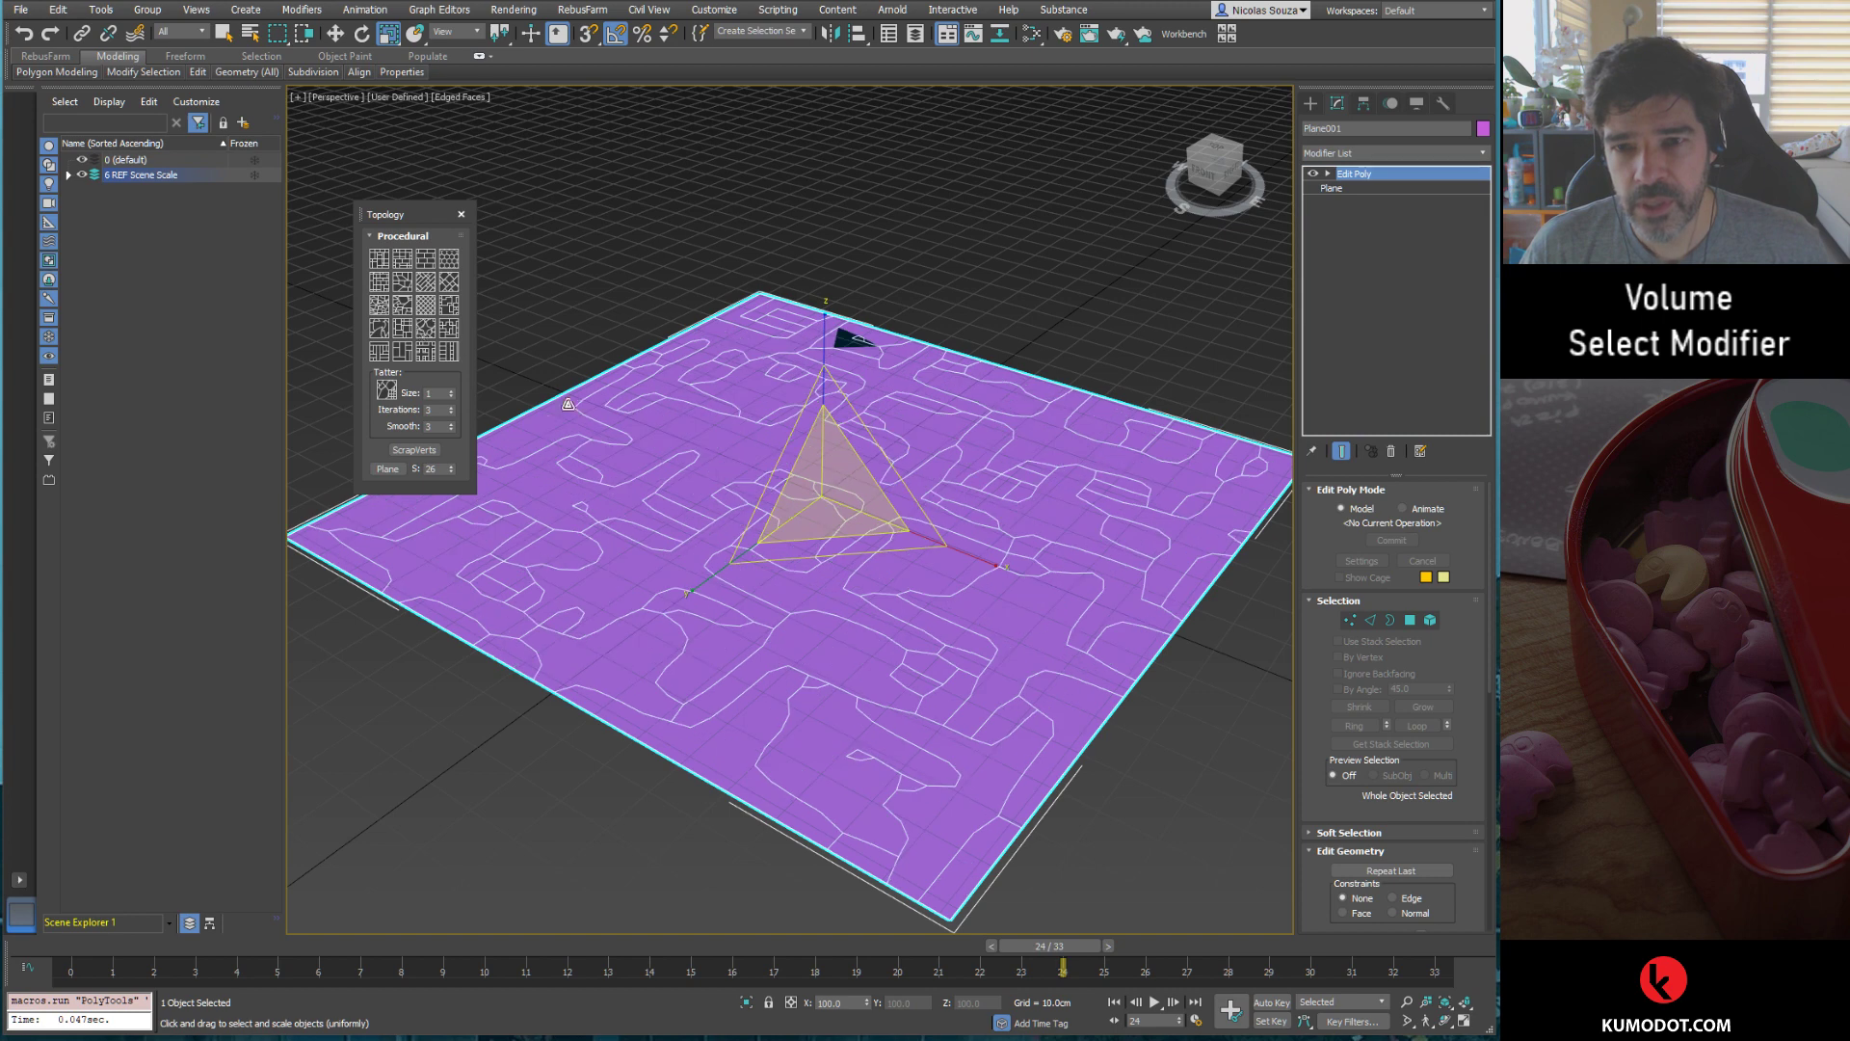
left_click(454, 308)
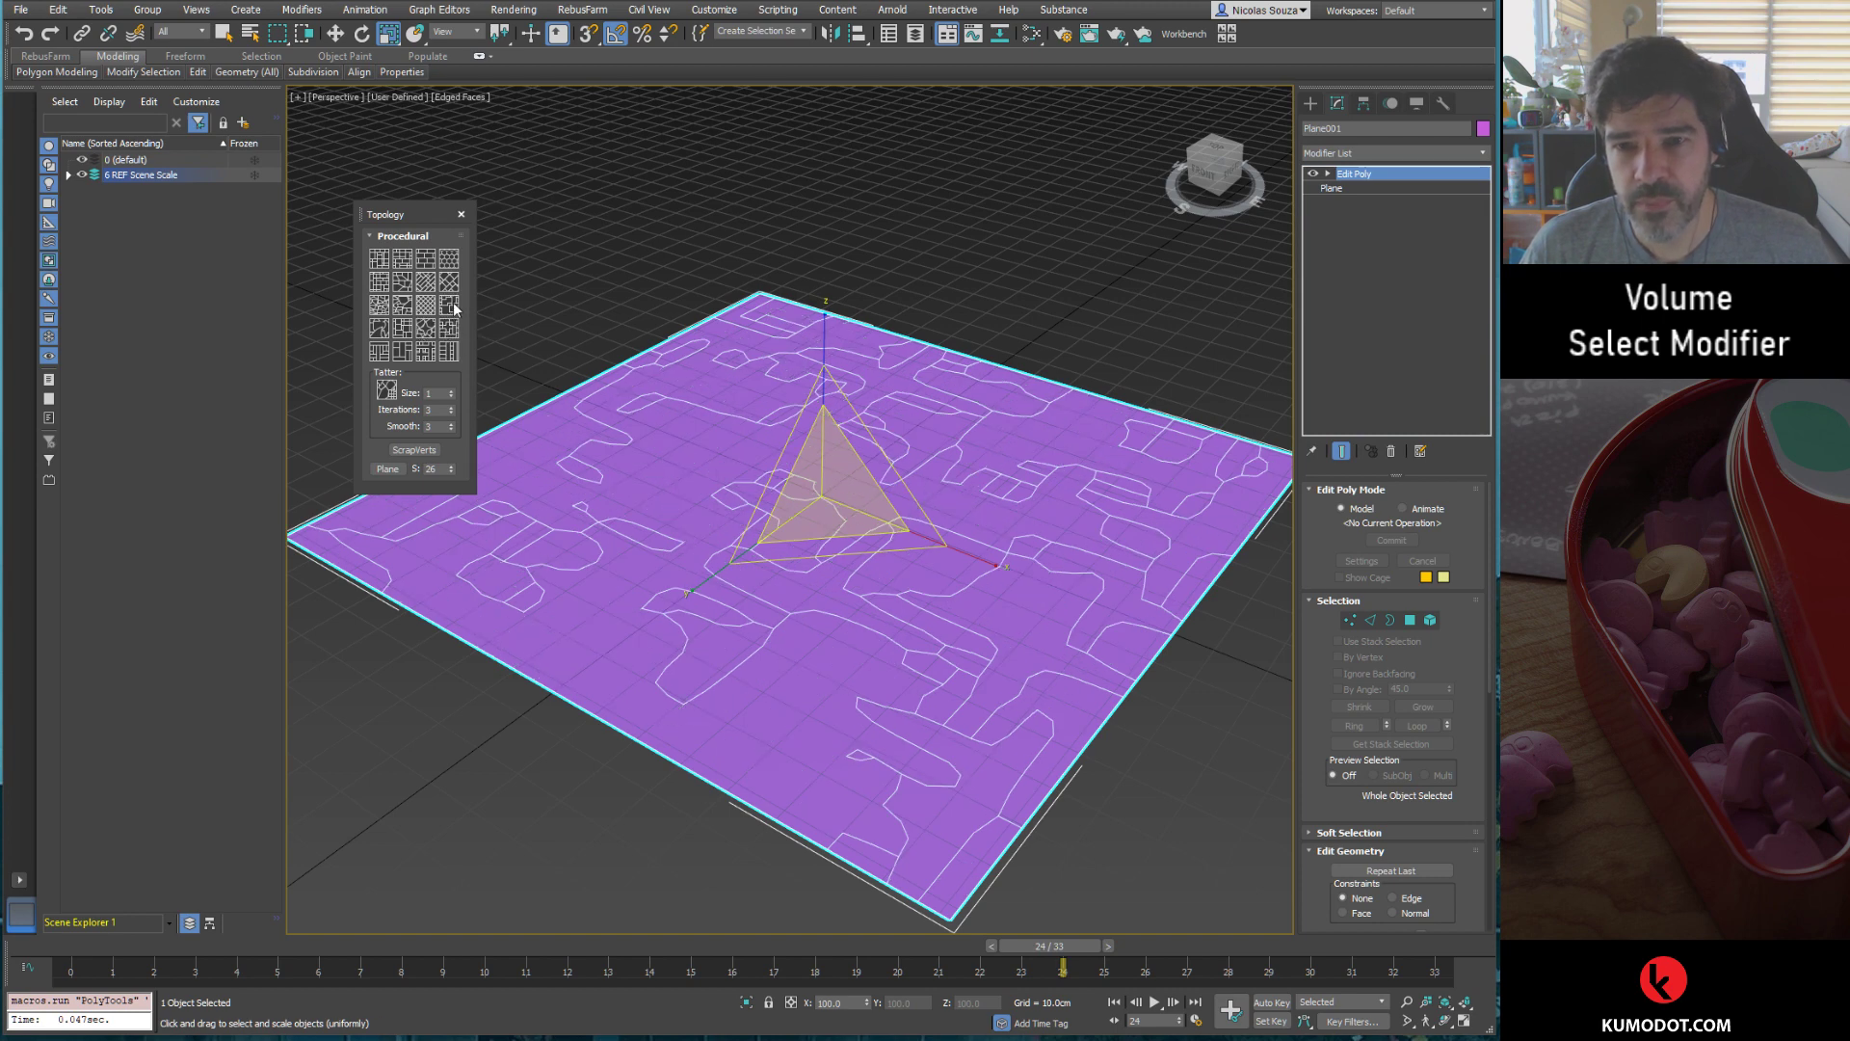
left_click(425, 304)
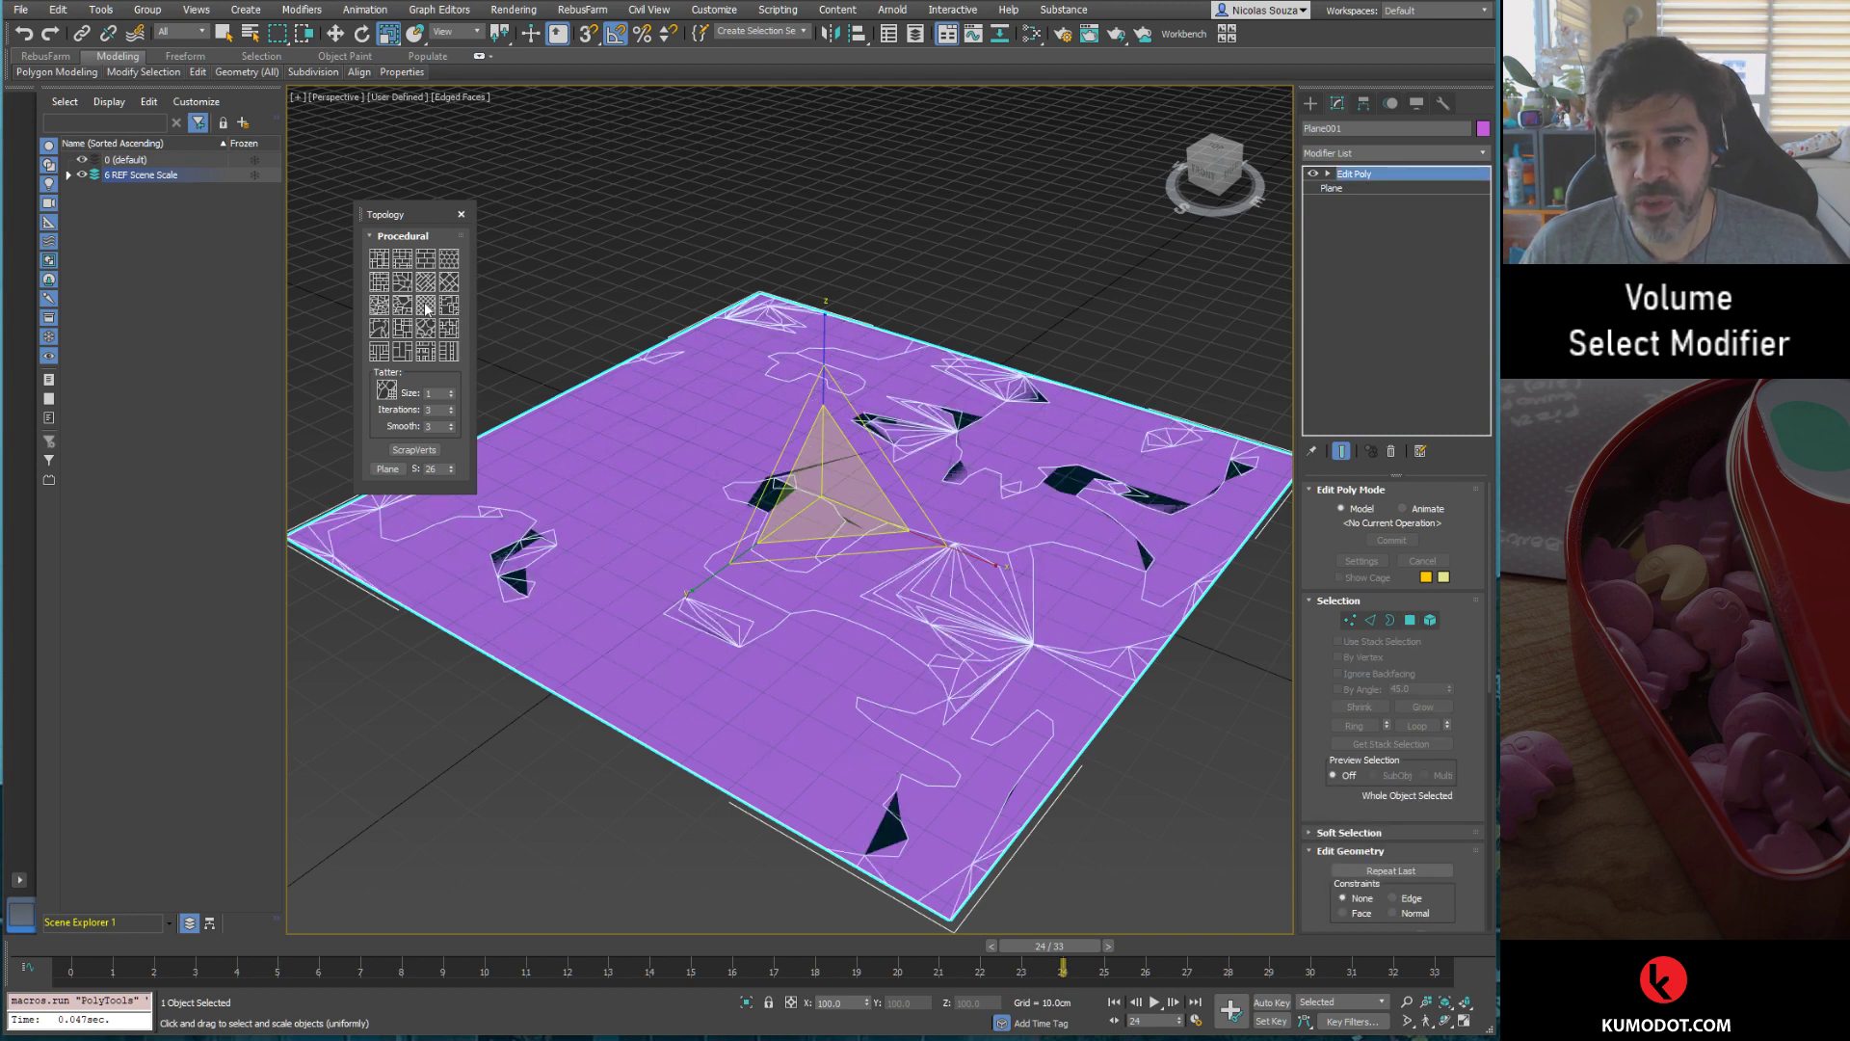
key("ctrl+z")
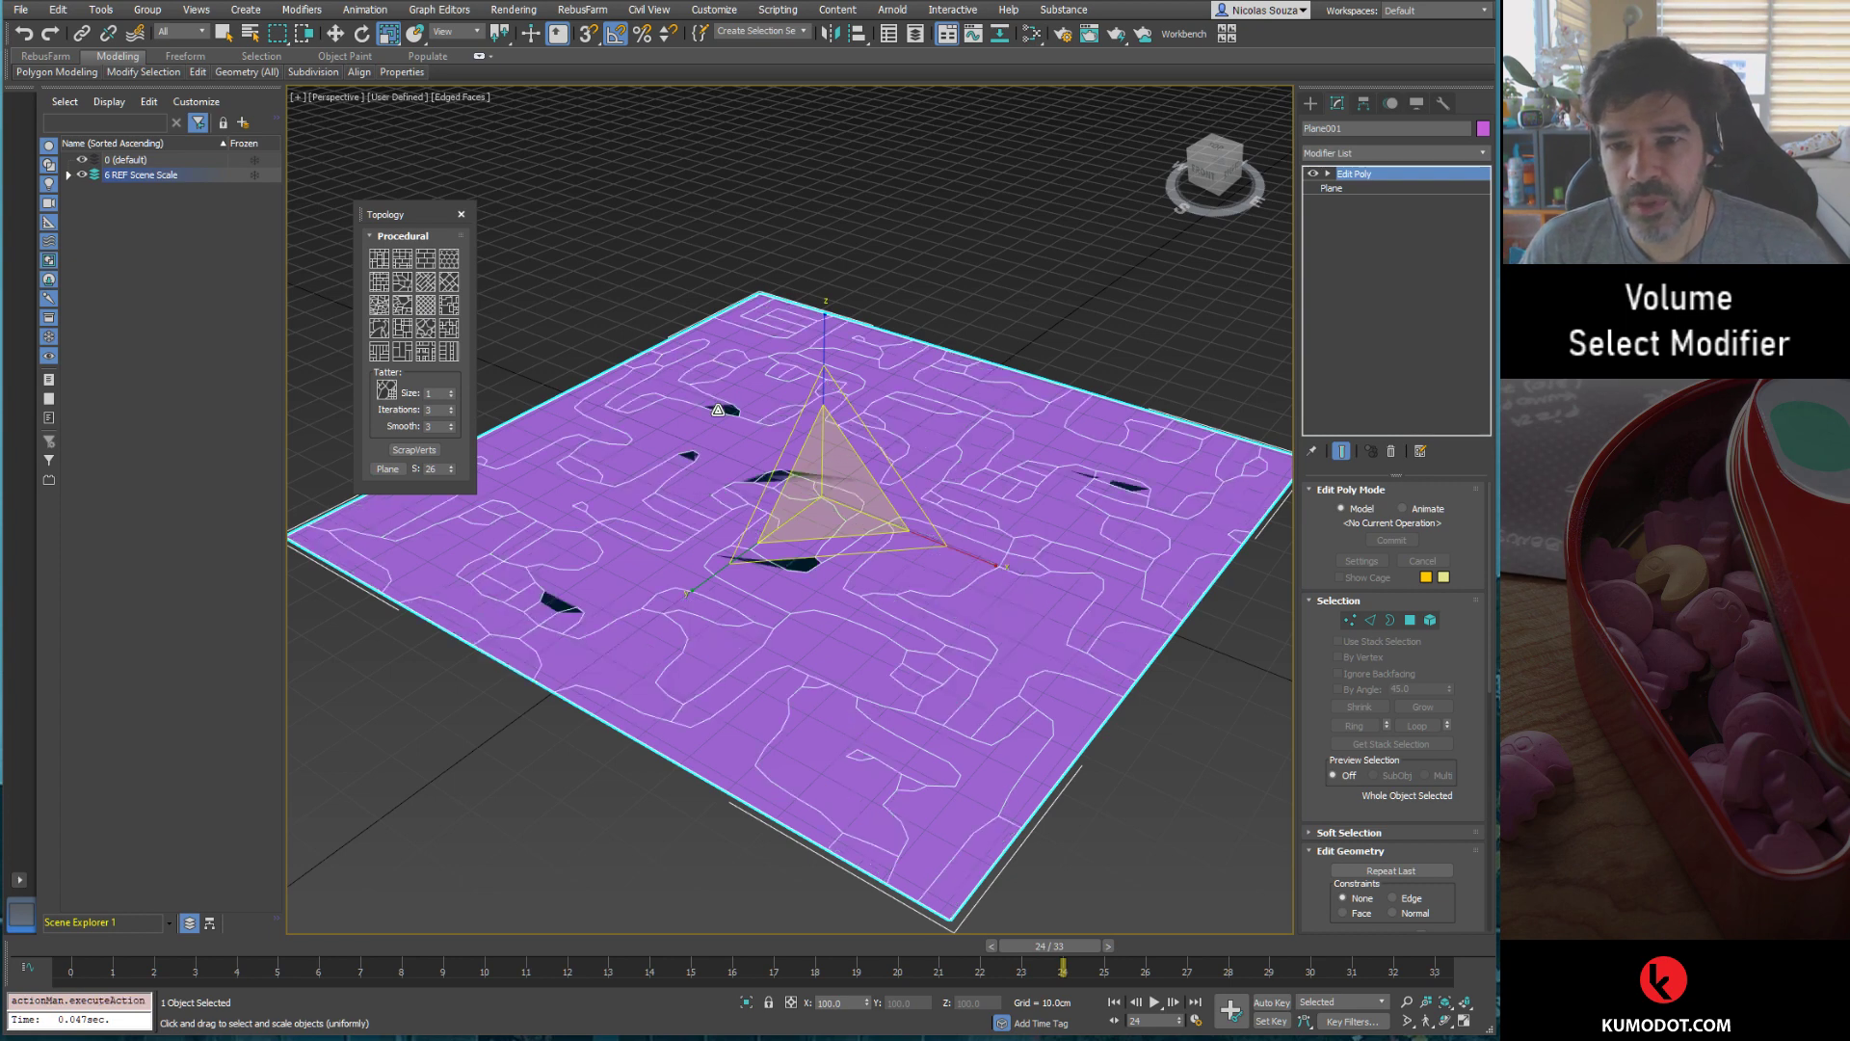
key("ctrl+z")
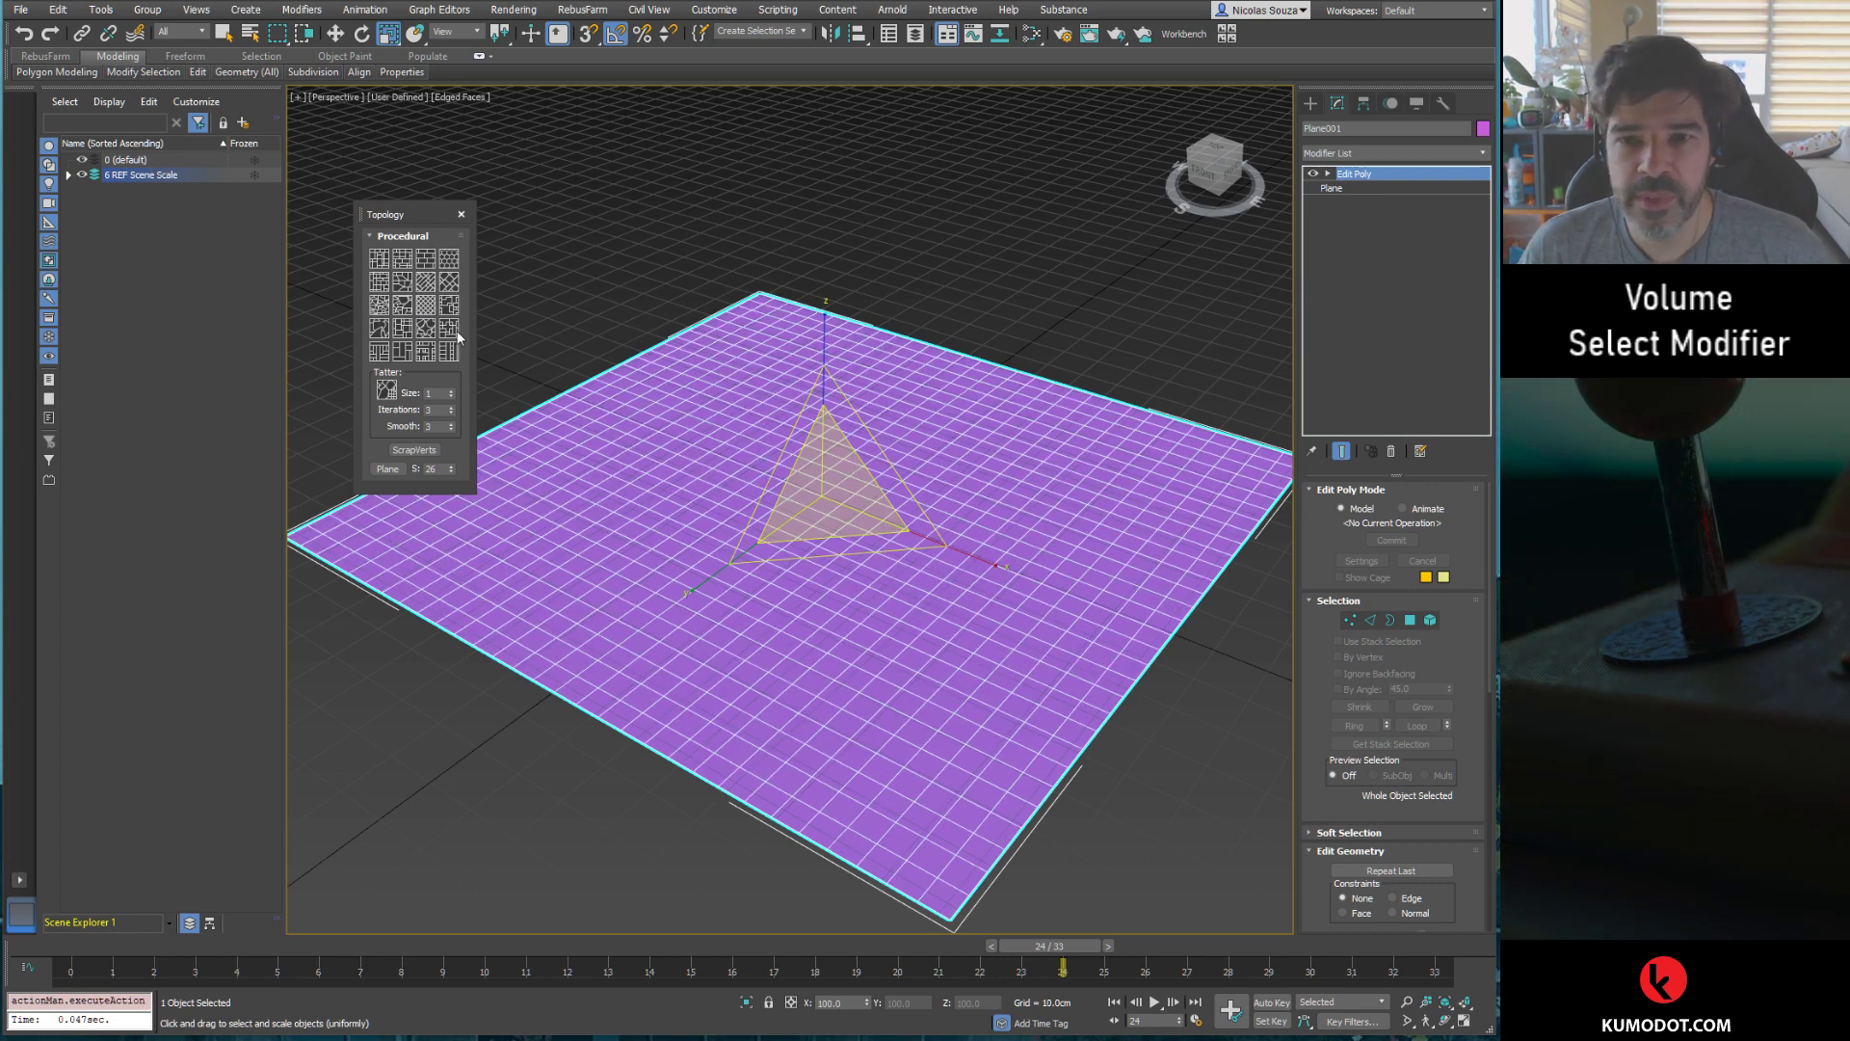
Step: Test circular-hole and Voronoi patterns, undoing each, then apply the irregular patchwork pattern
left_click(405, 306)
key("ctrl+z")
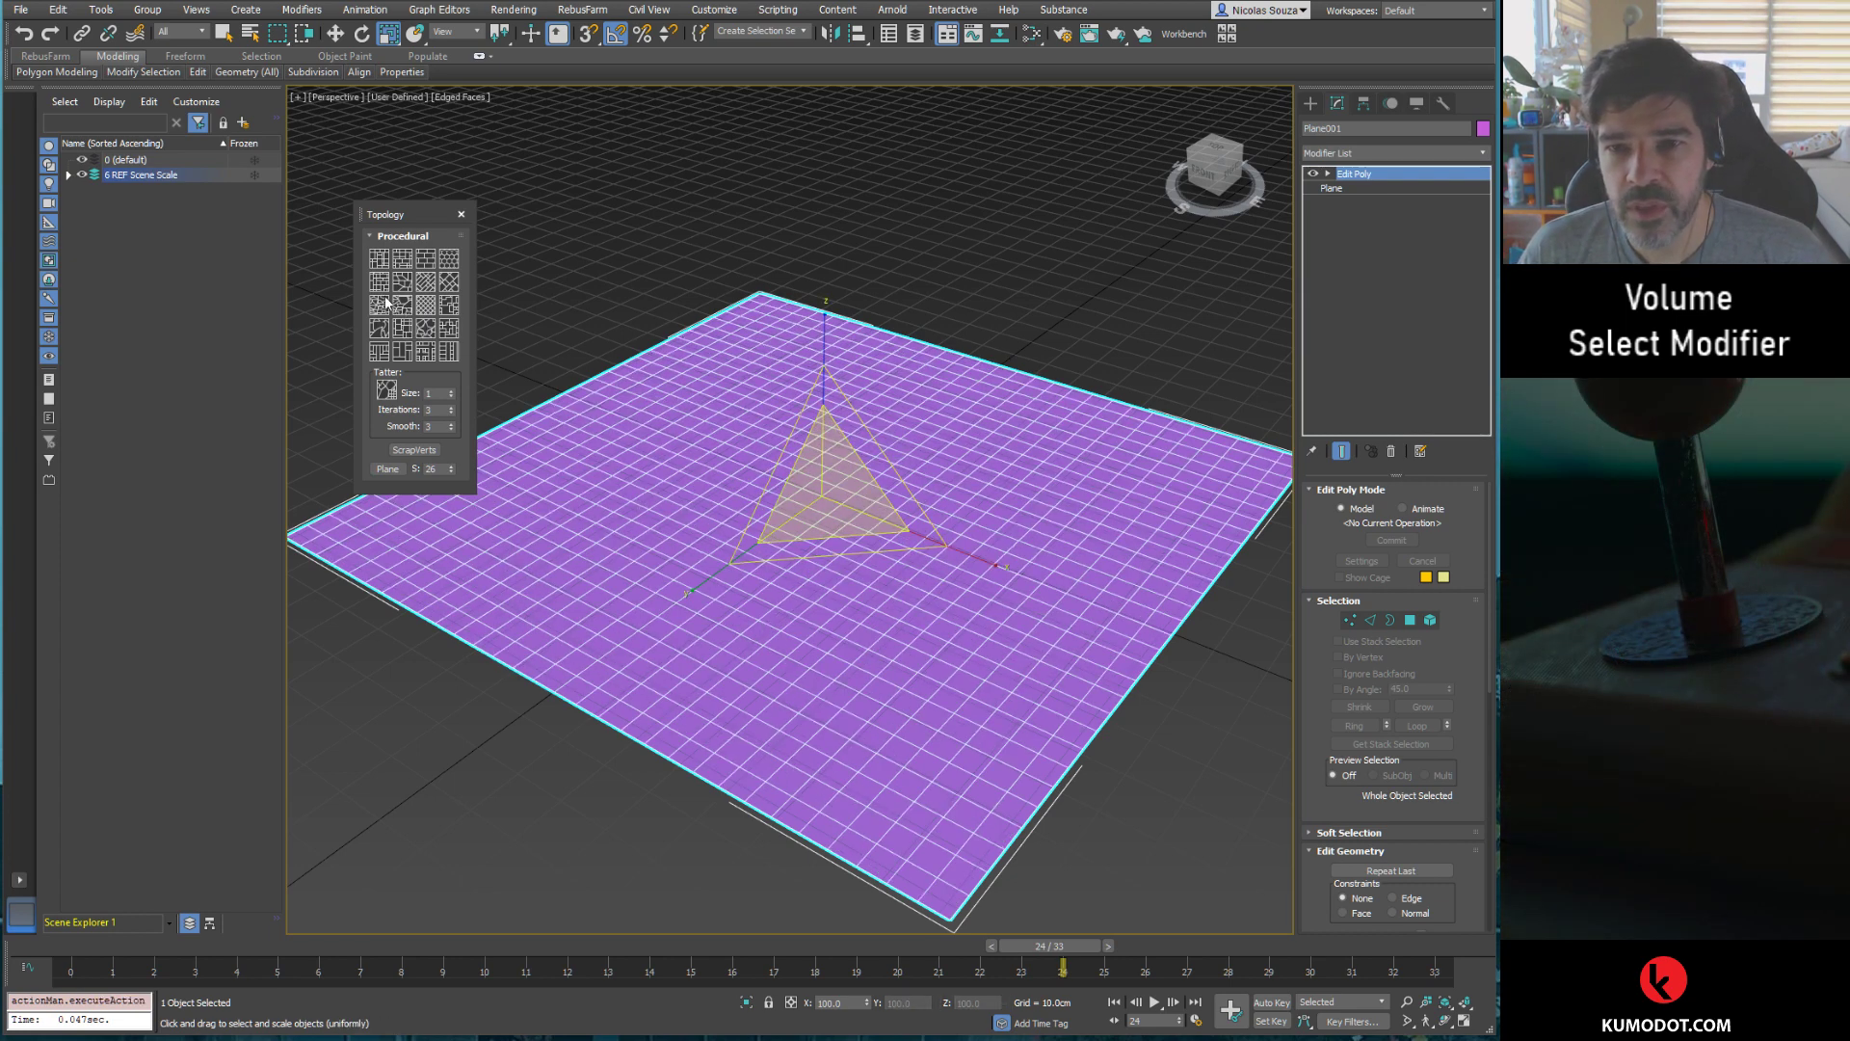
left_click(382, 304)
key("ctrl+z")
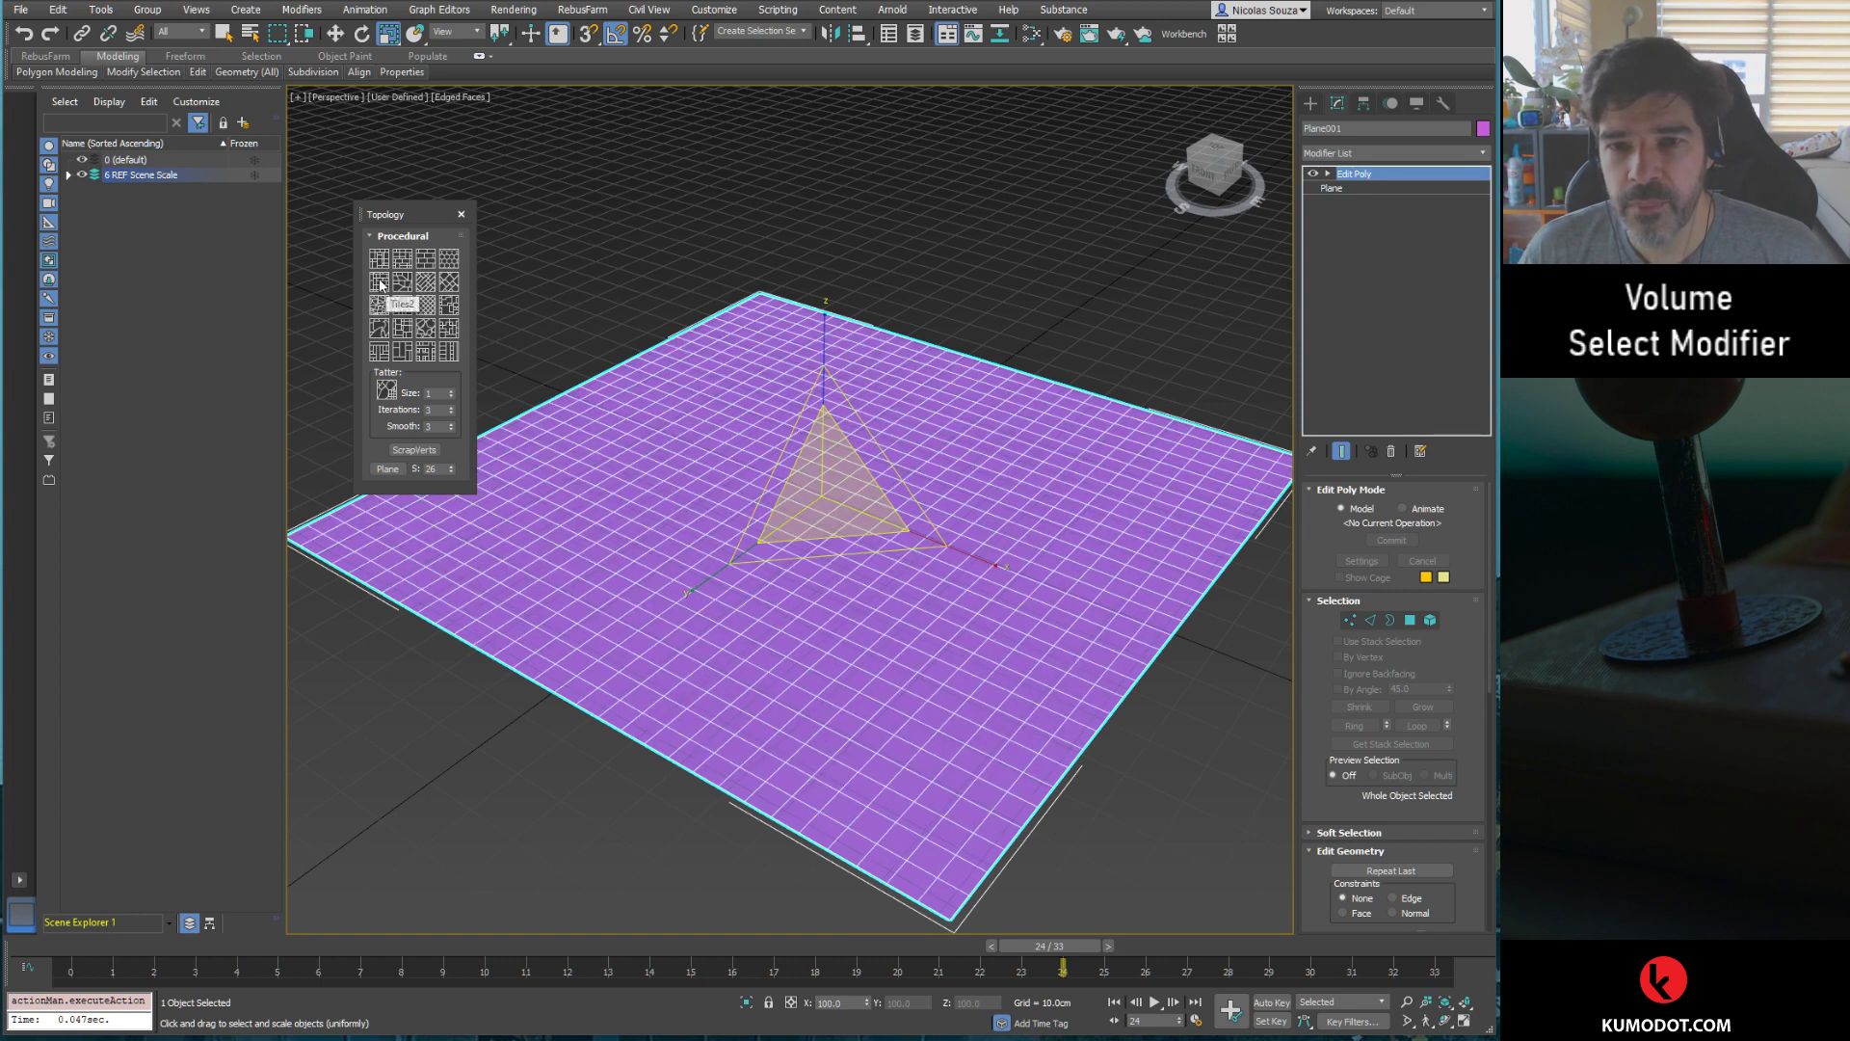
left_click(381, 328)
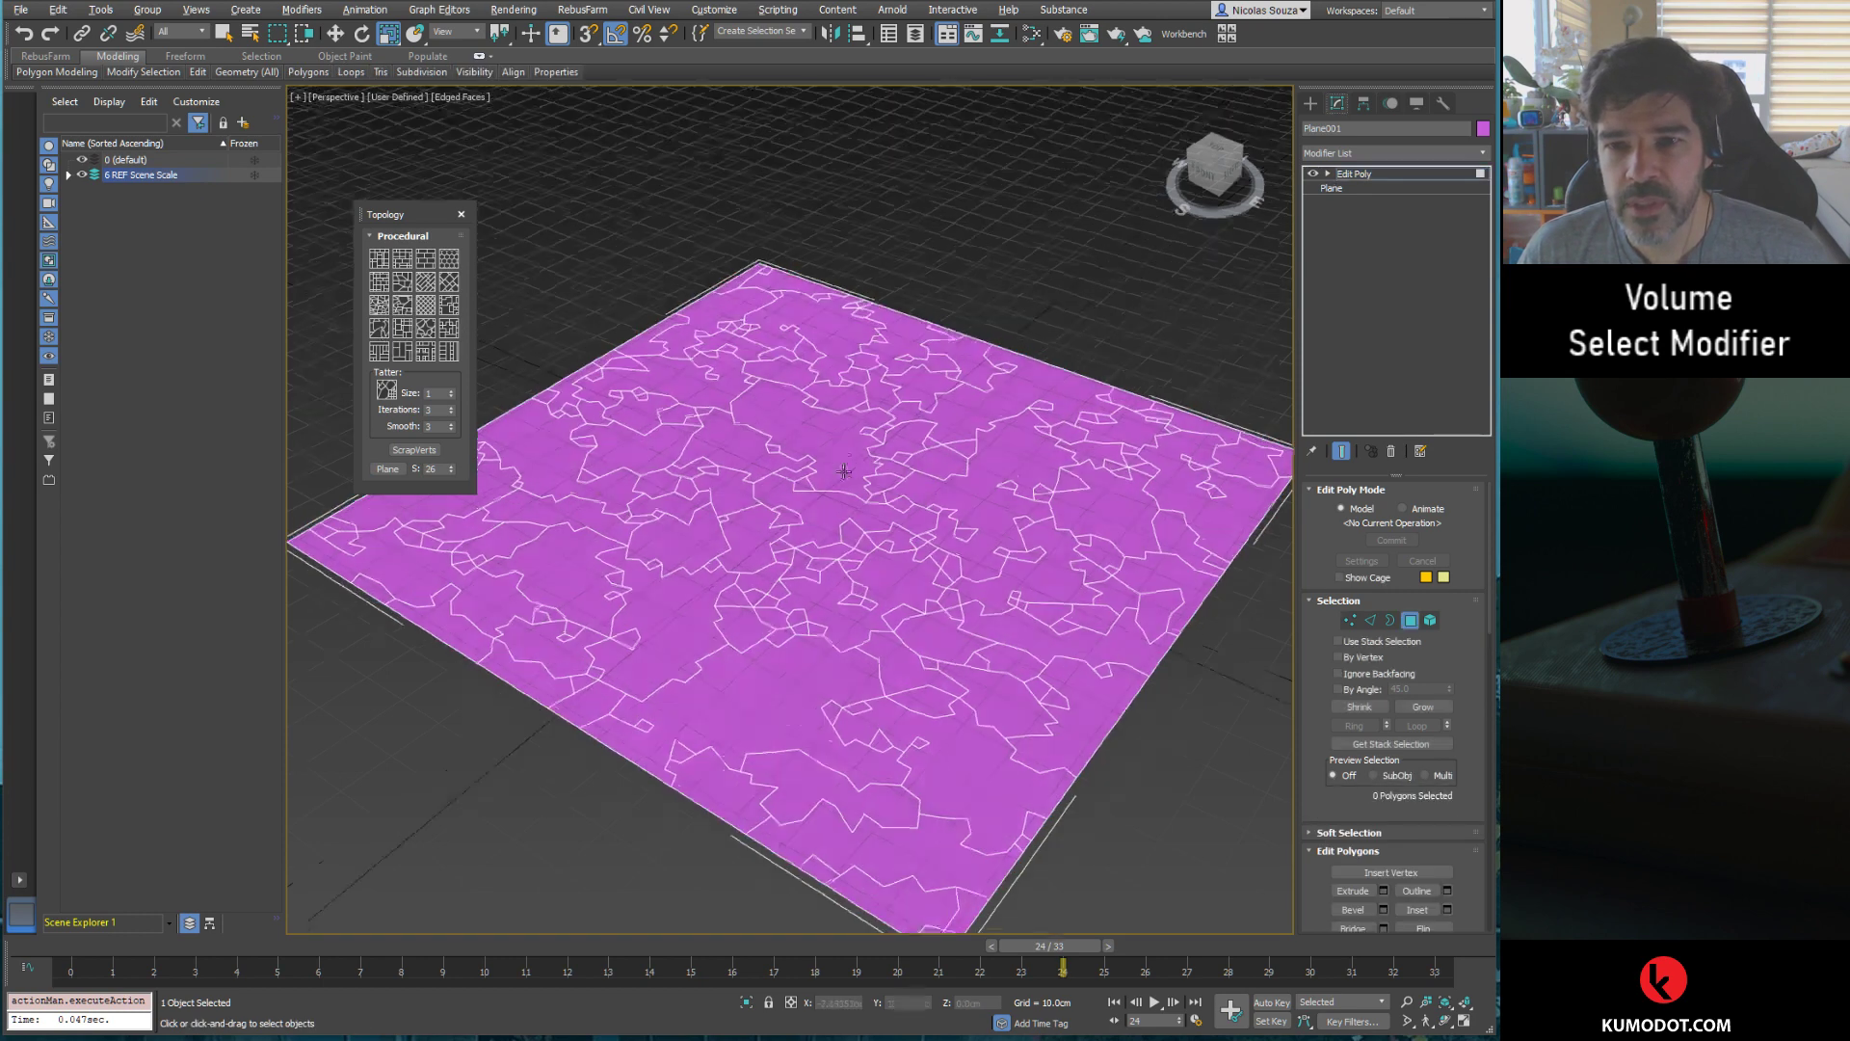
Step: Undo the patchwork and test irregular, Tatter circle and circle-patch patterns, undoing each
key("ctrl+z")
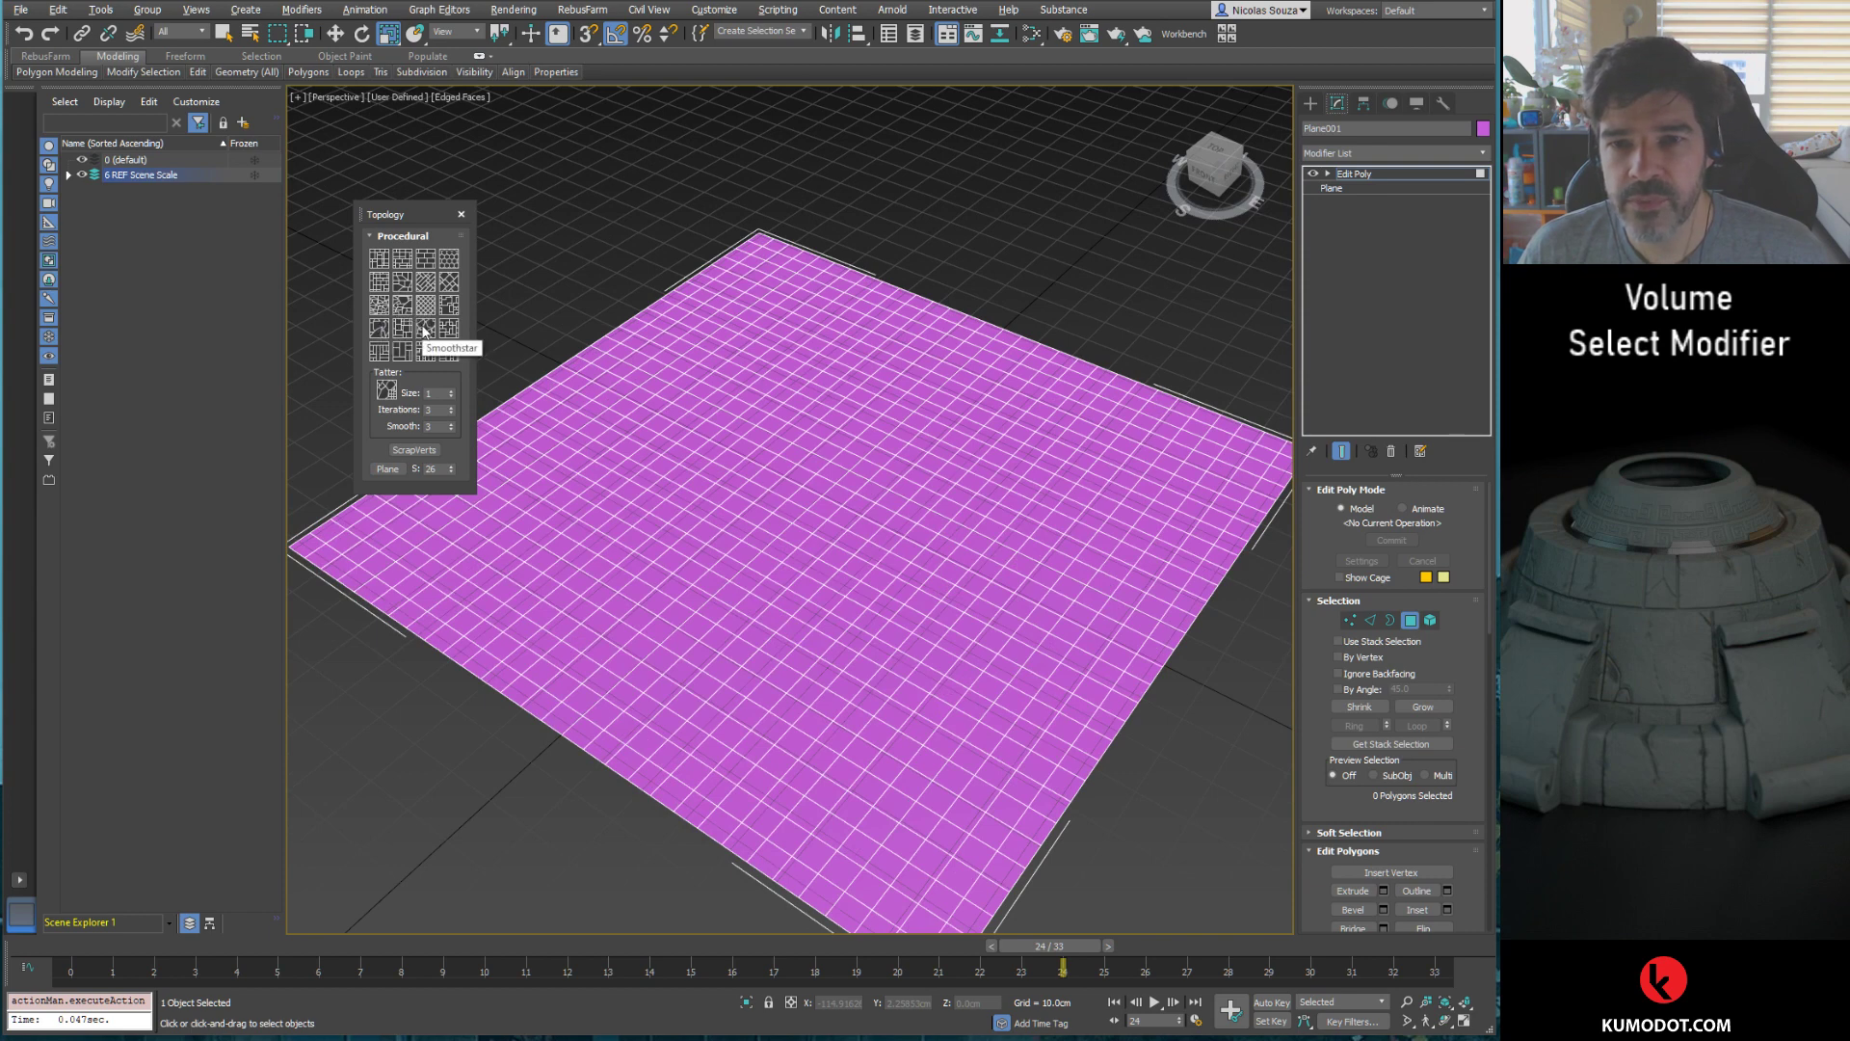
left_click(425, 328)
key("ctrl+z")
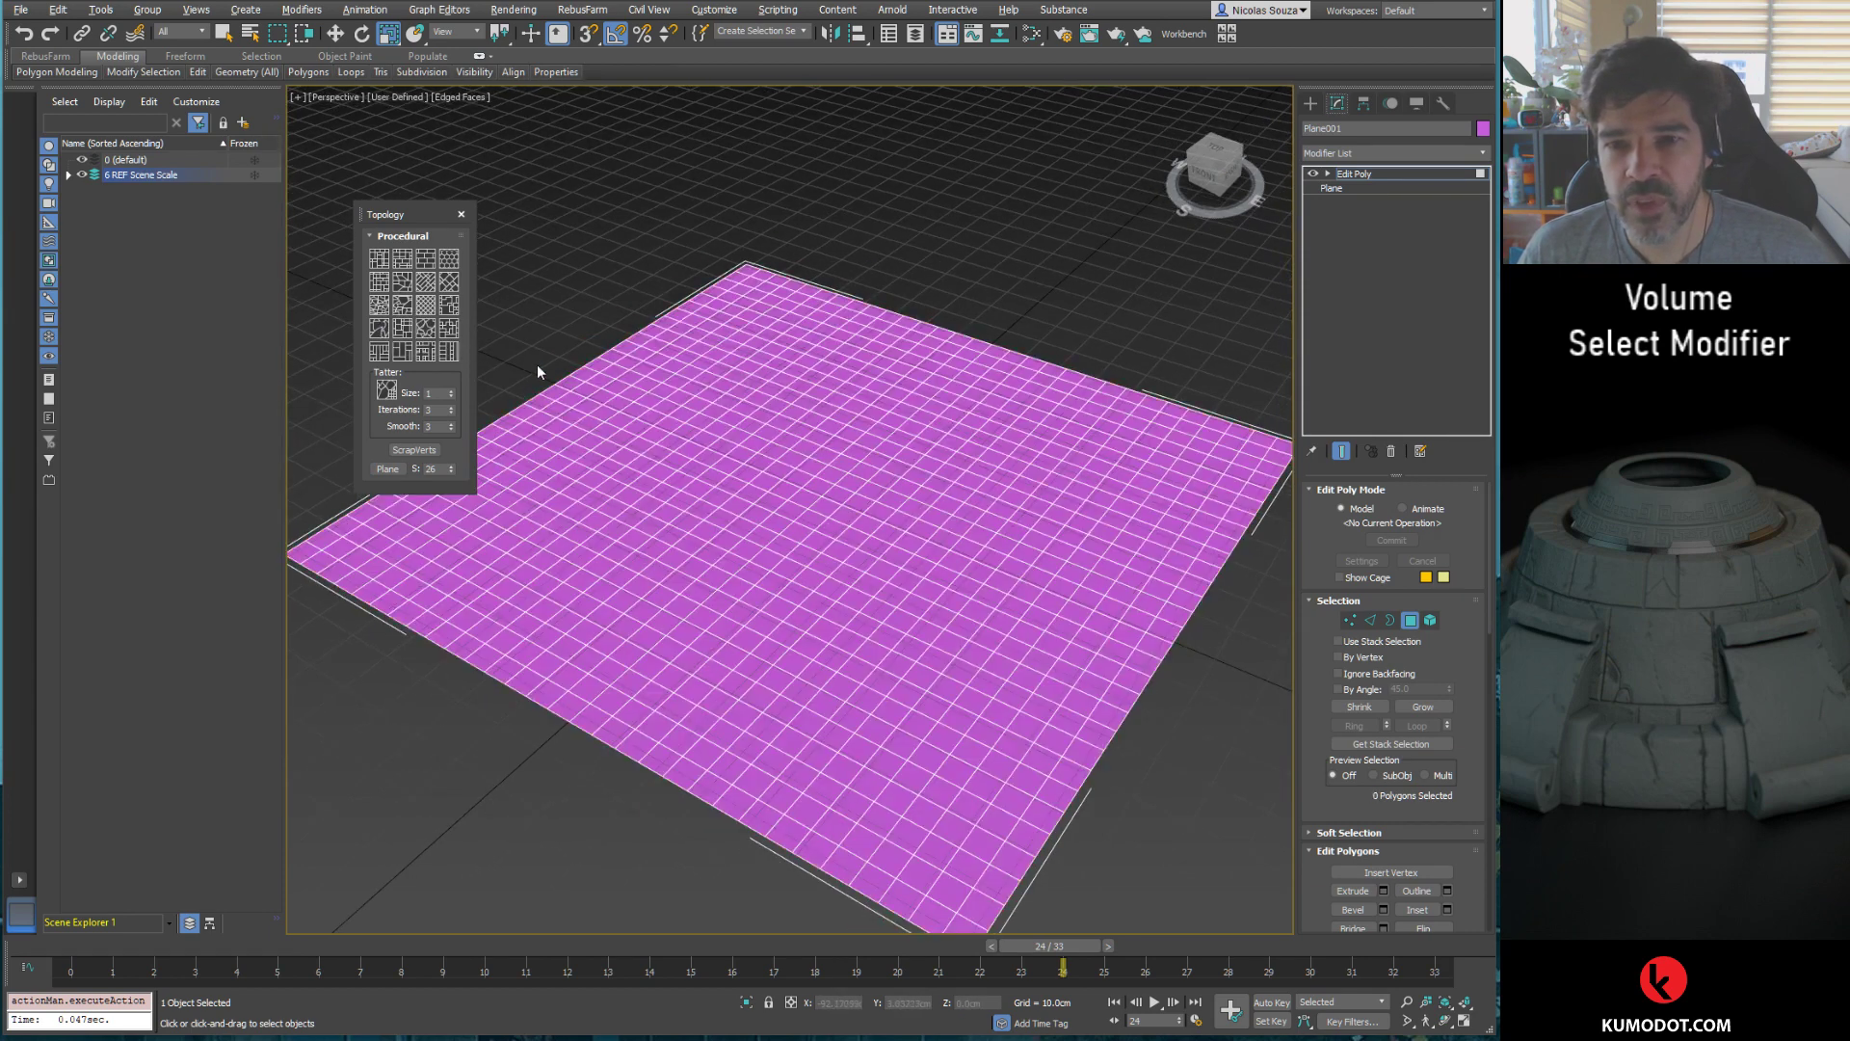
left_click(386, 392)
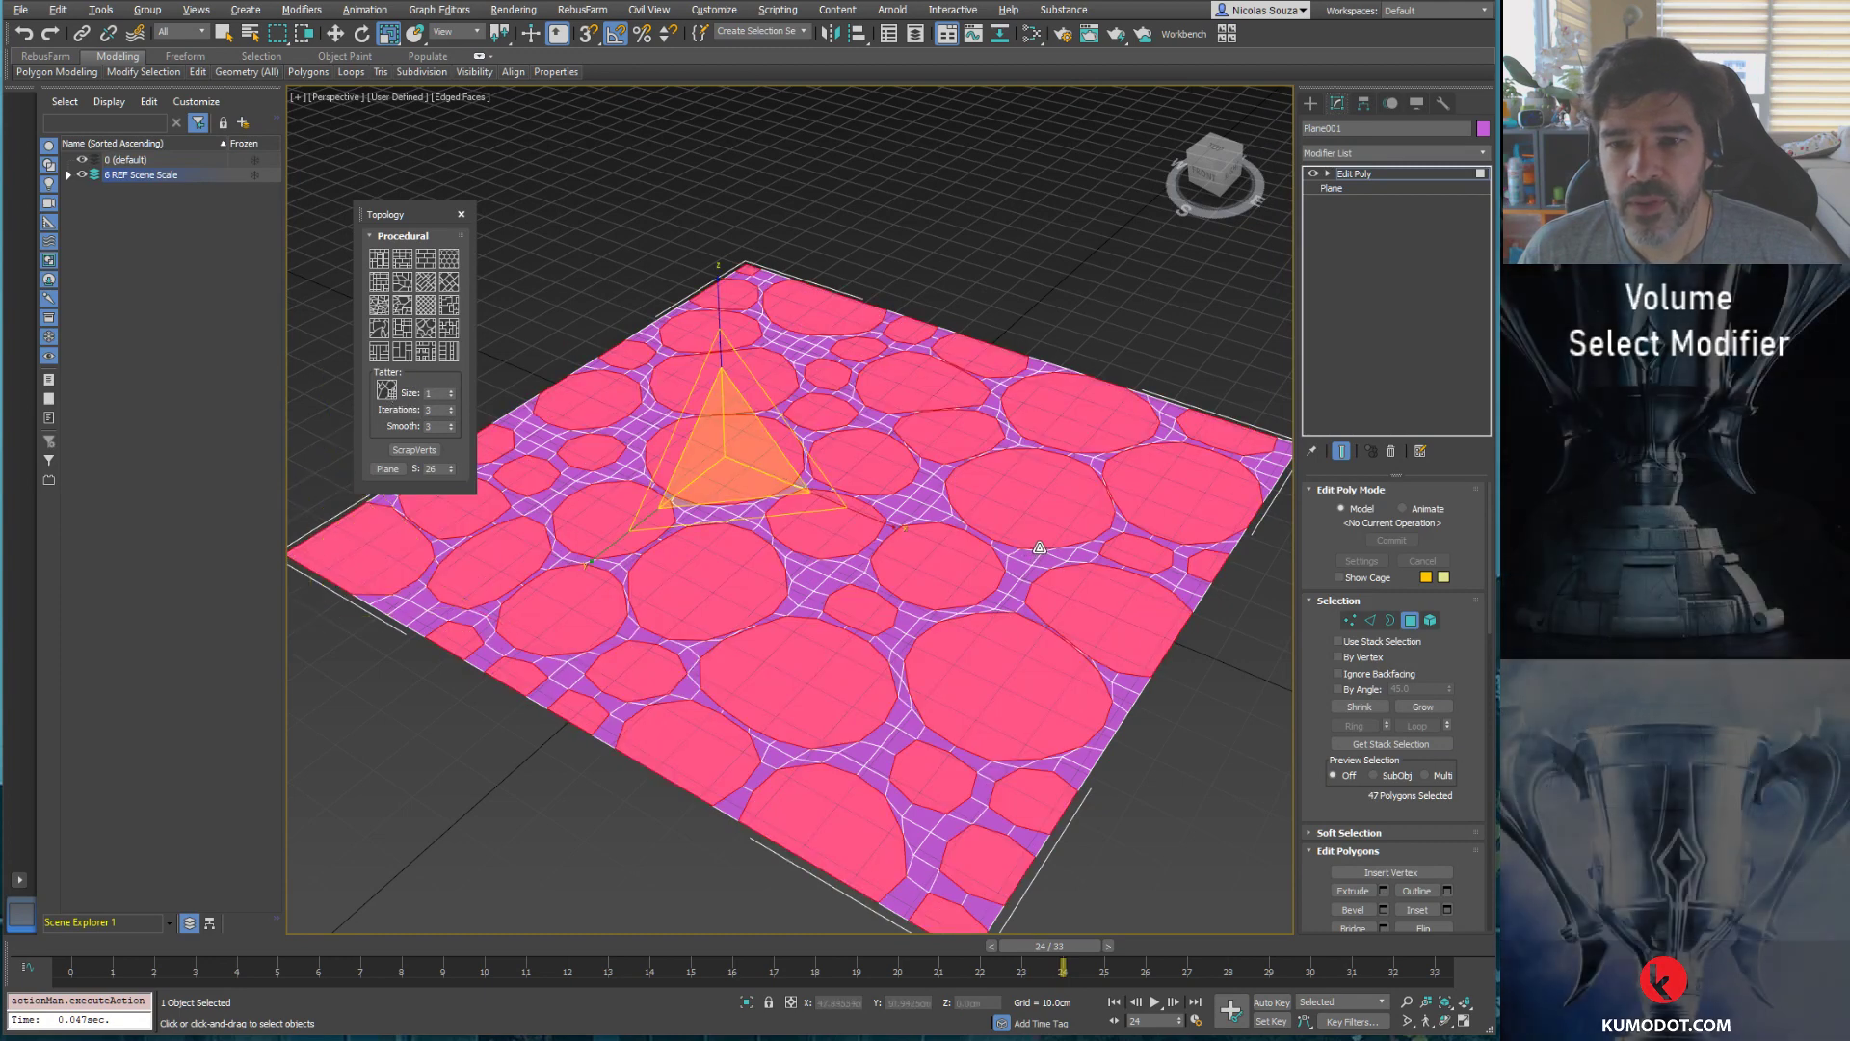
key("ctrl+z")
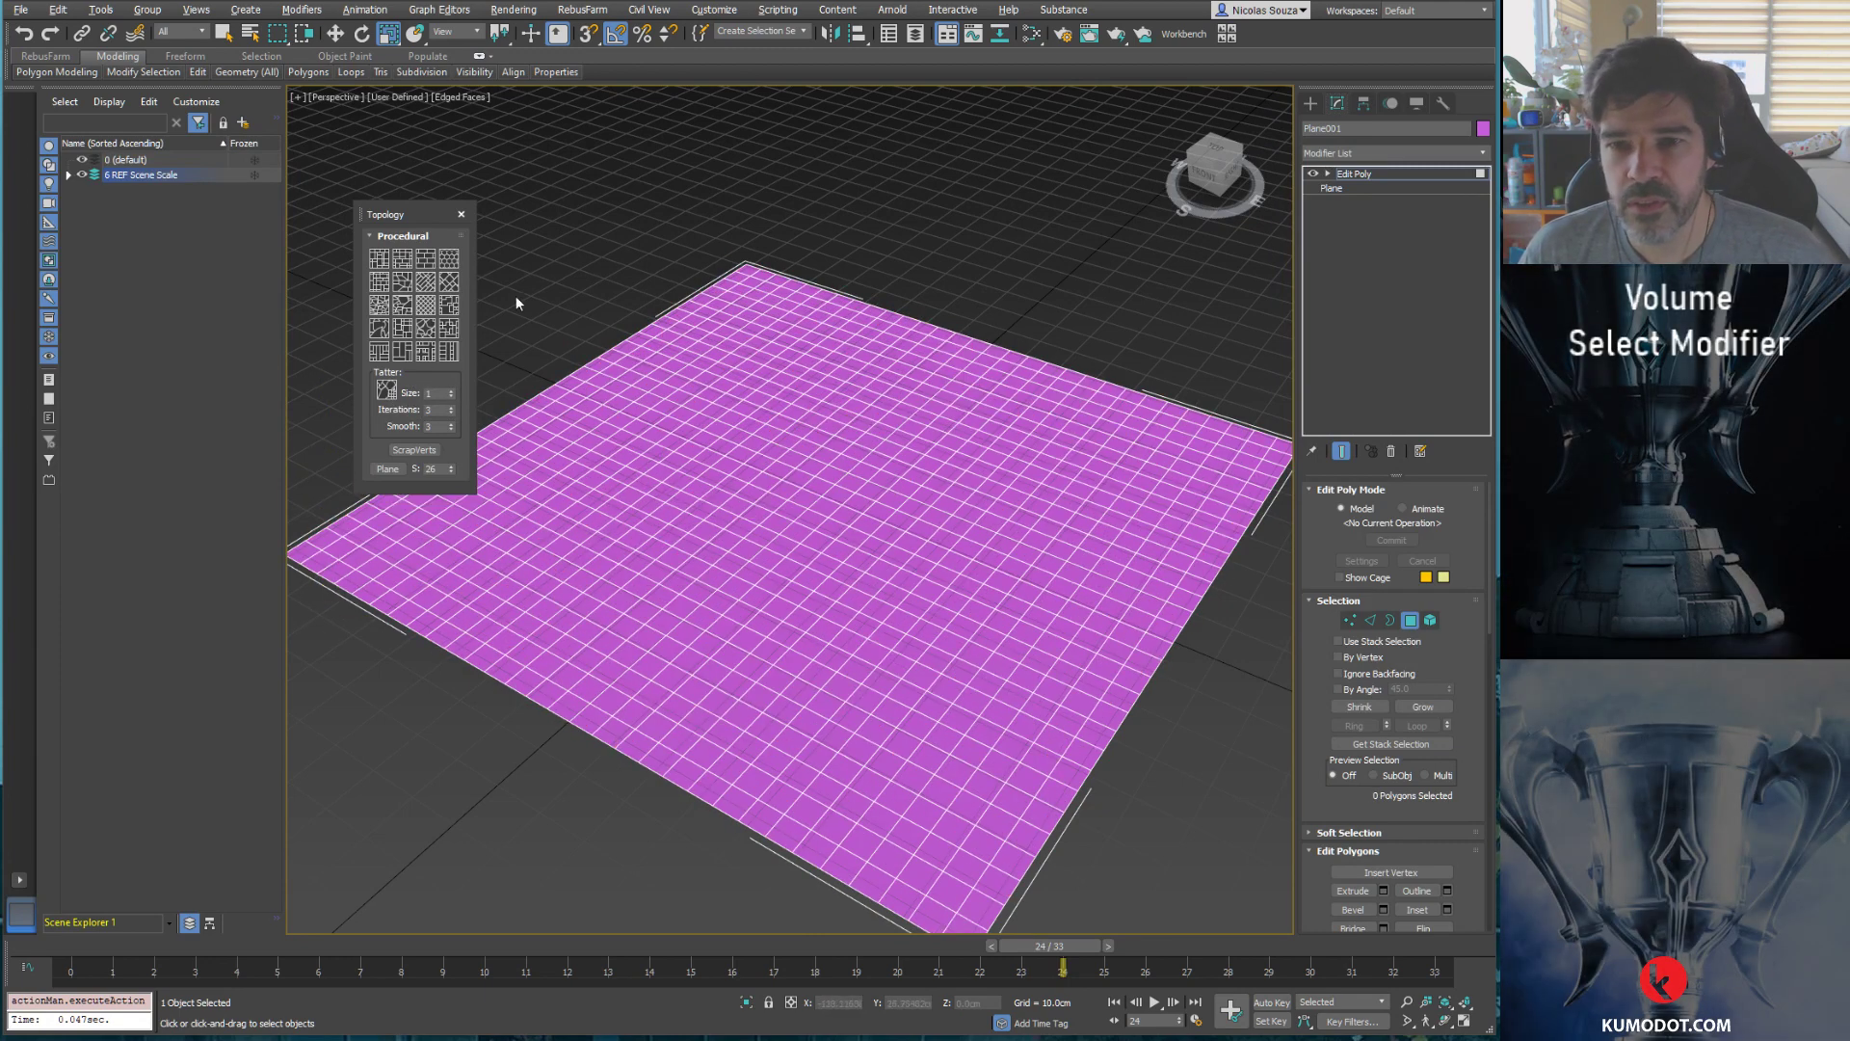
left_click(406, 307)
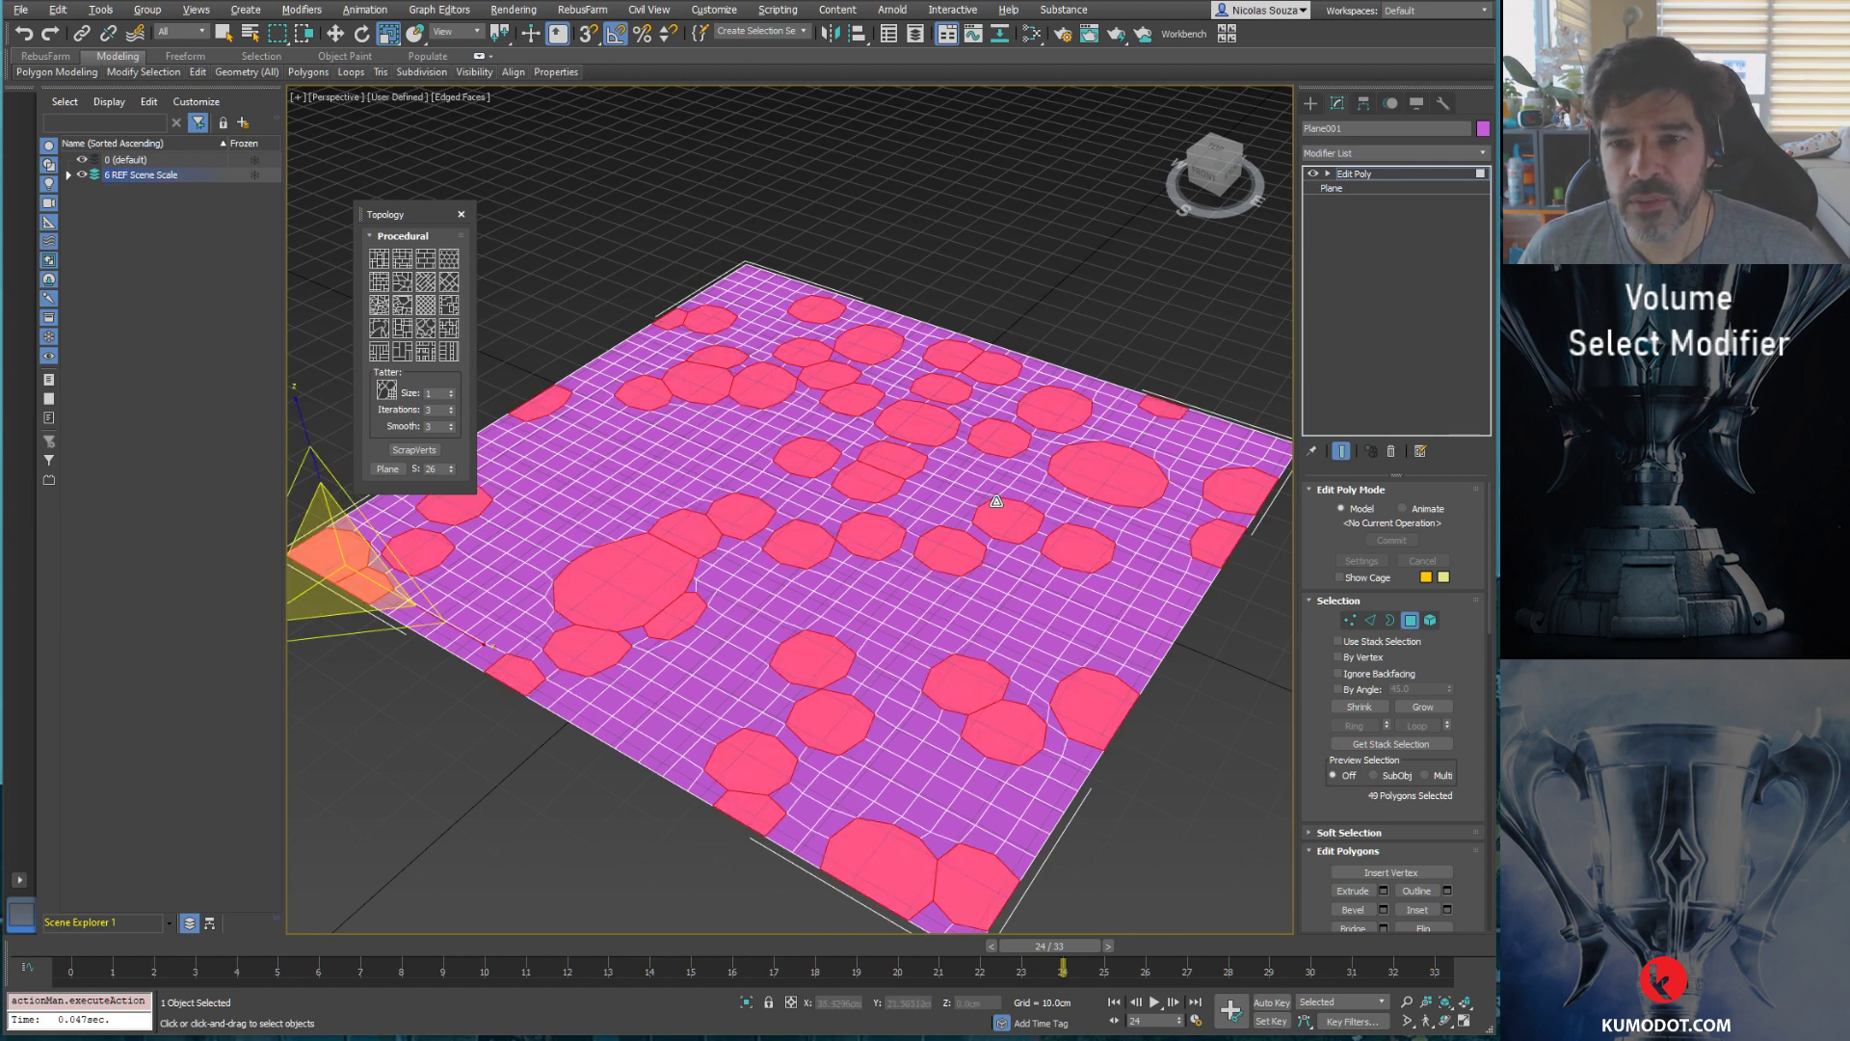
key("ctrl+z")
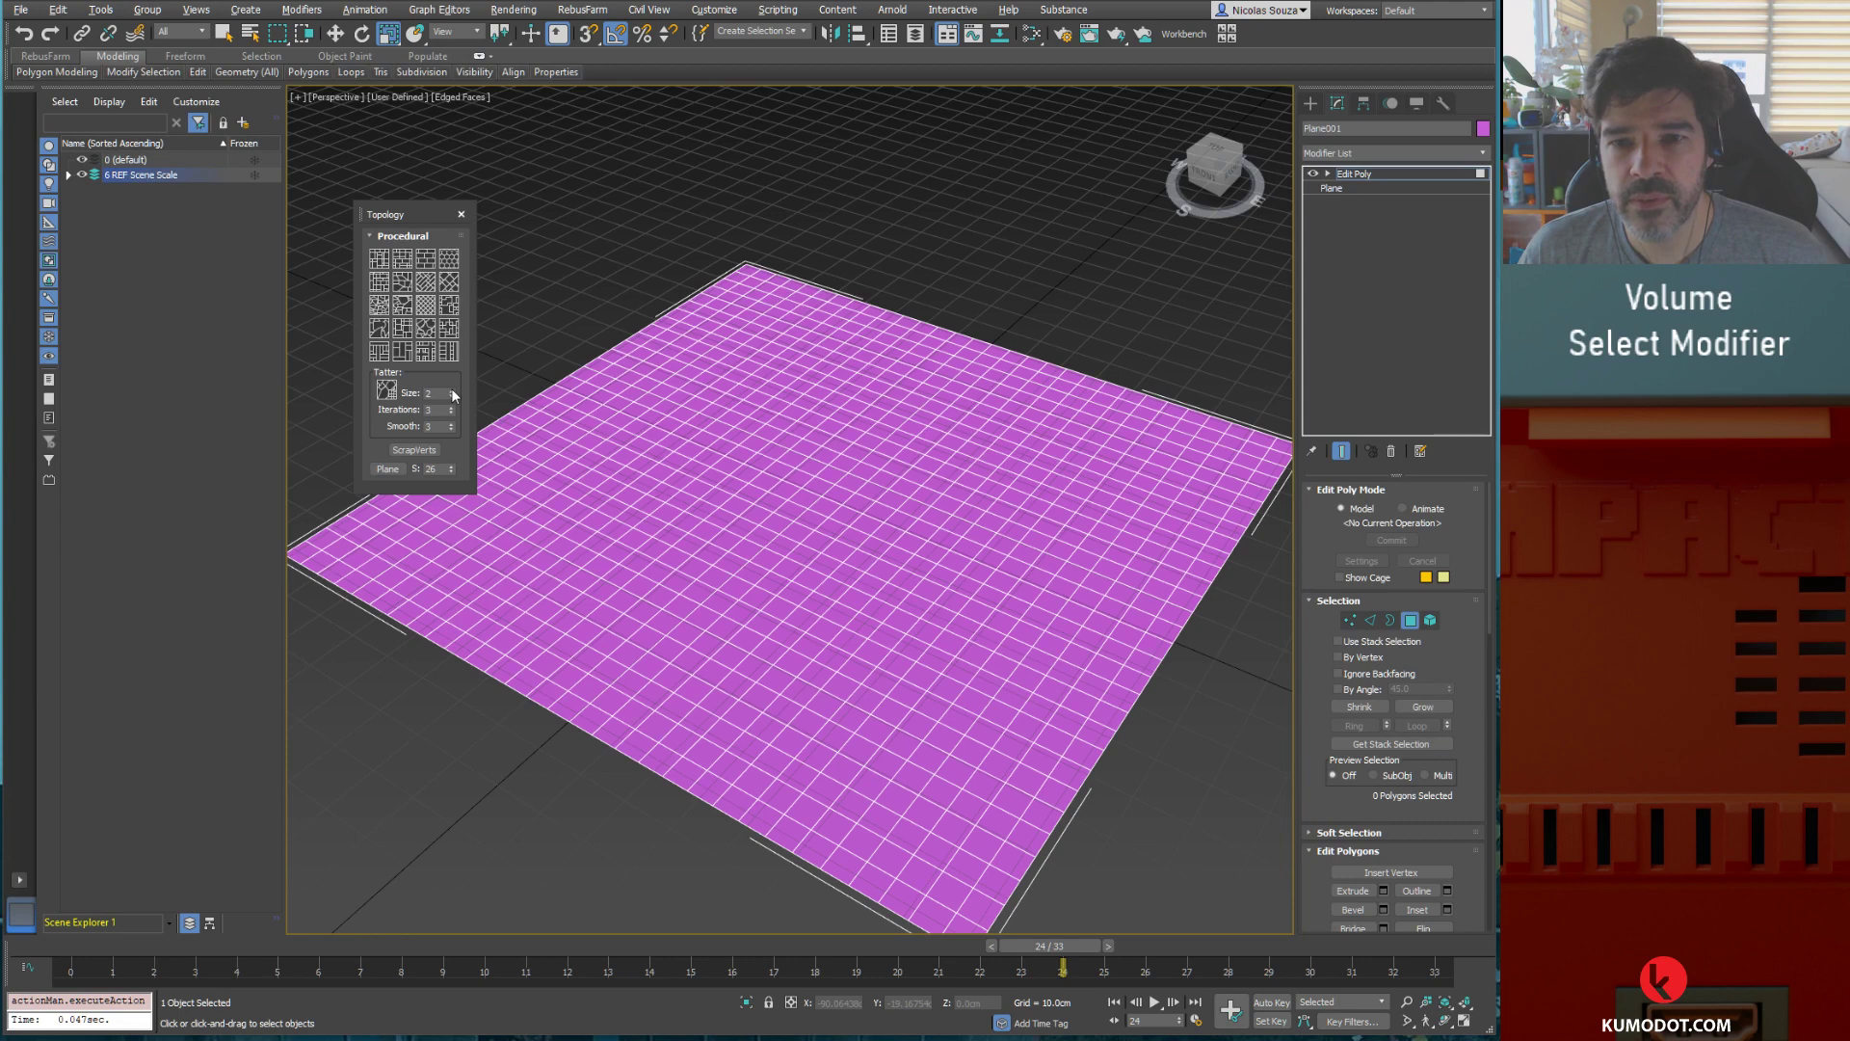
Step: Apply the Voronoi-like cell pattern, clear the polygon selection, and view the whole plane
left_click(379, 305)
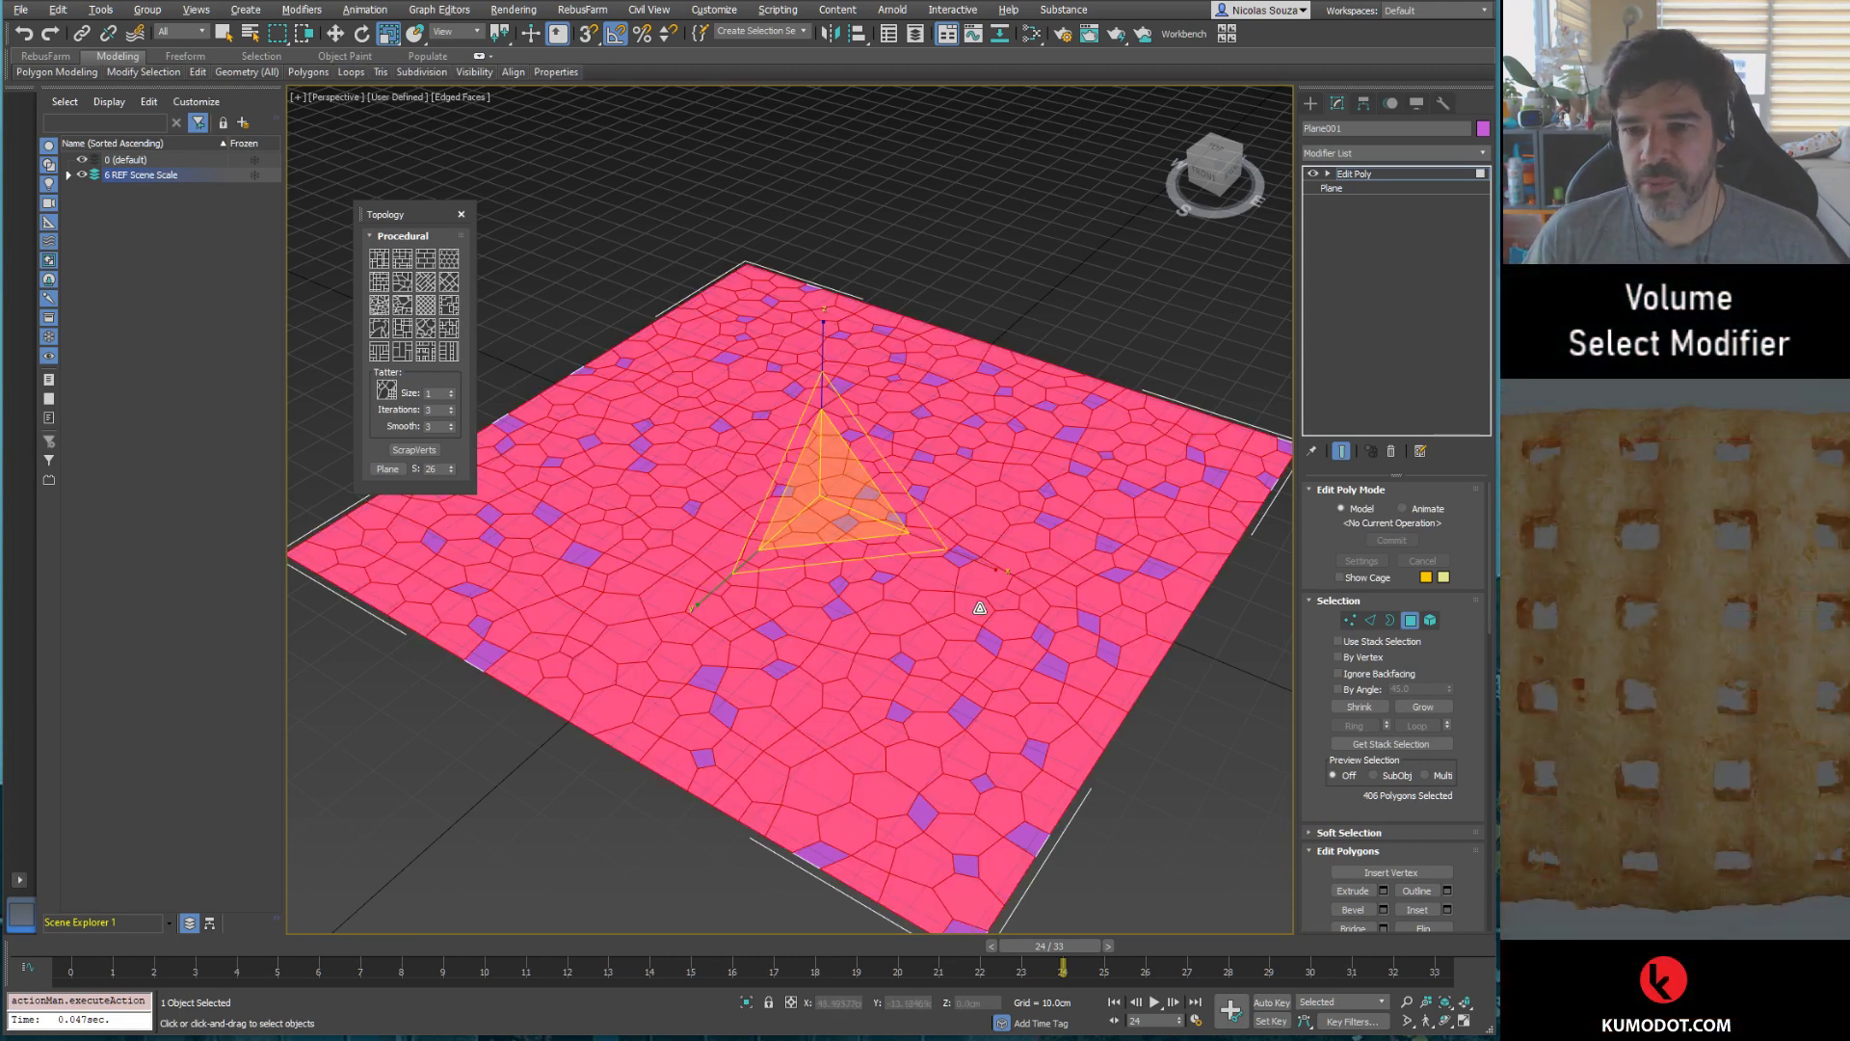
left_click(1078, 301)
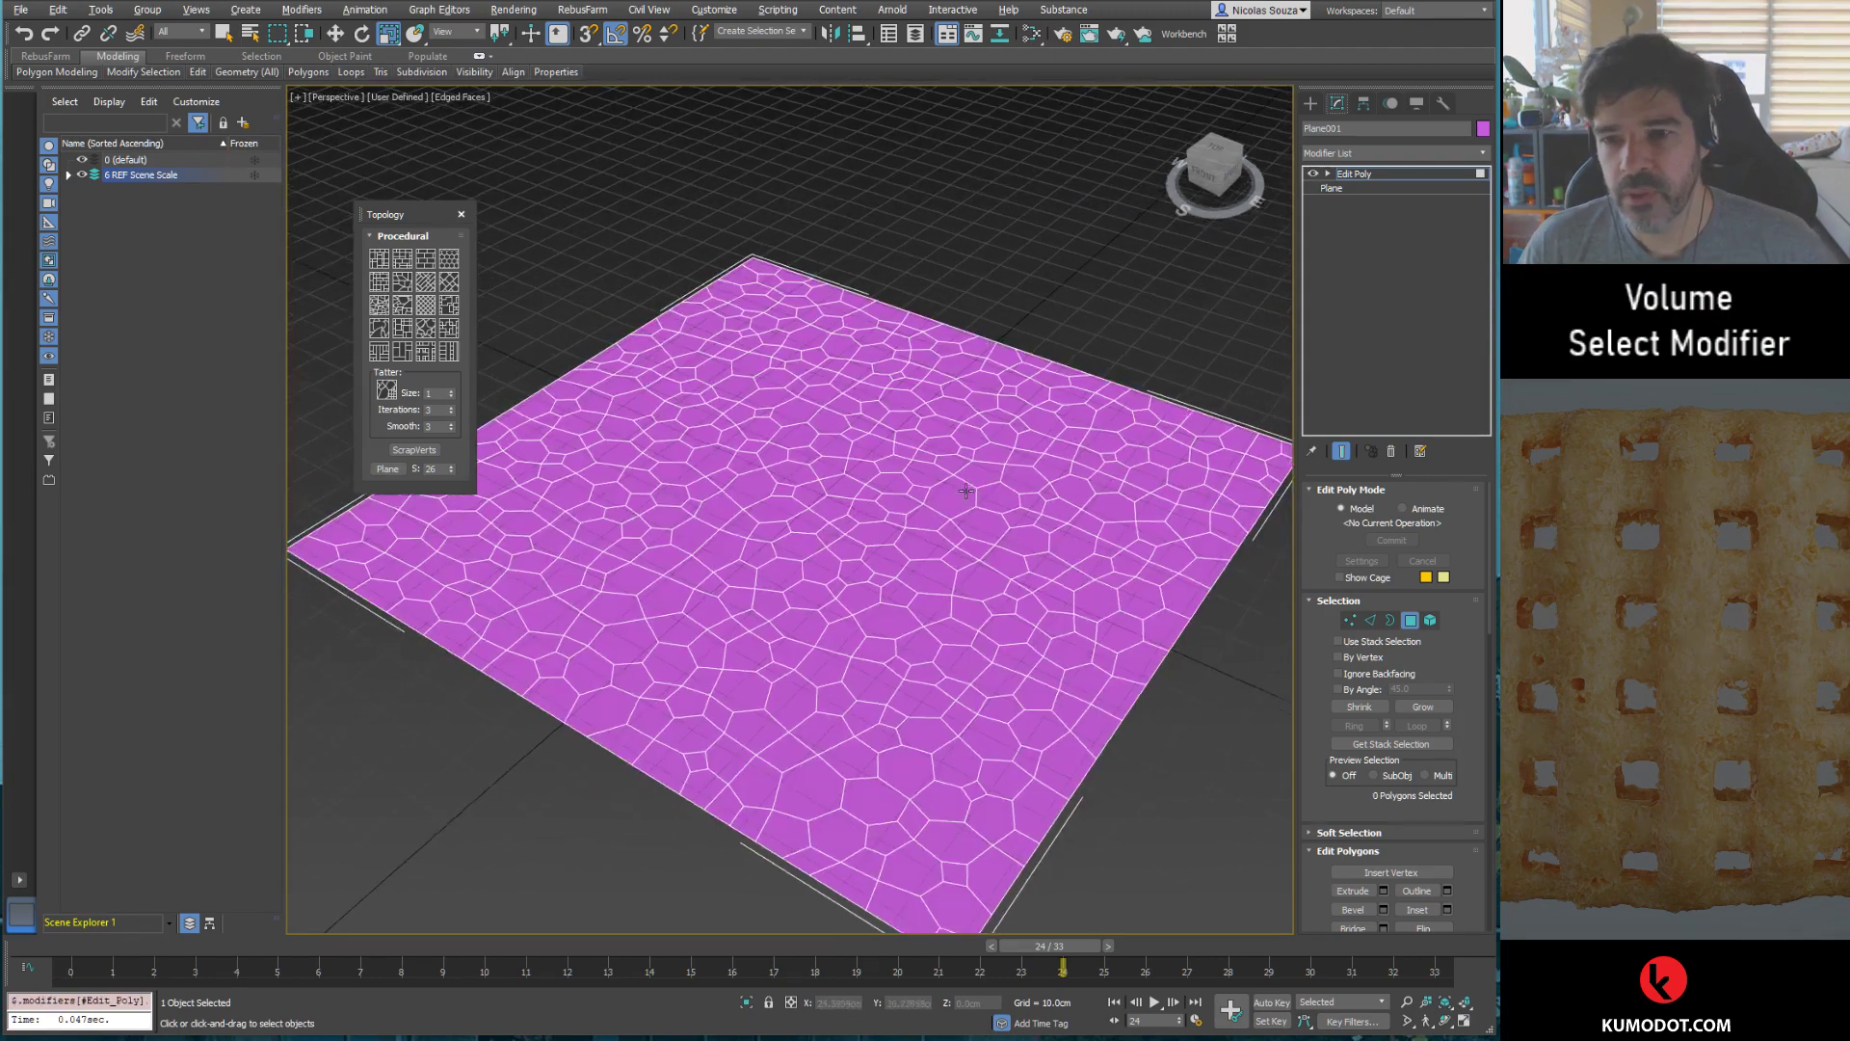
mouse_move(967, 492)
middle_mouse_down("alt")
mouse_move(945, 425)
mouse_move(969, 459)
middle_mouse_up("alt")
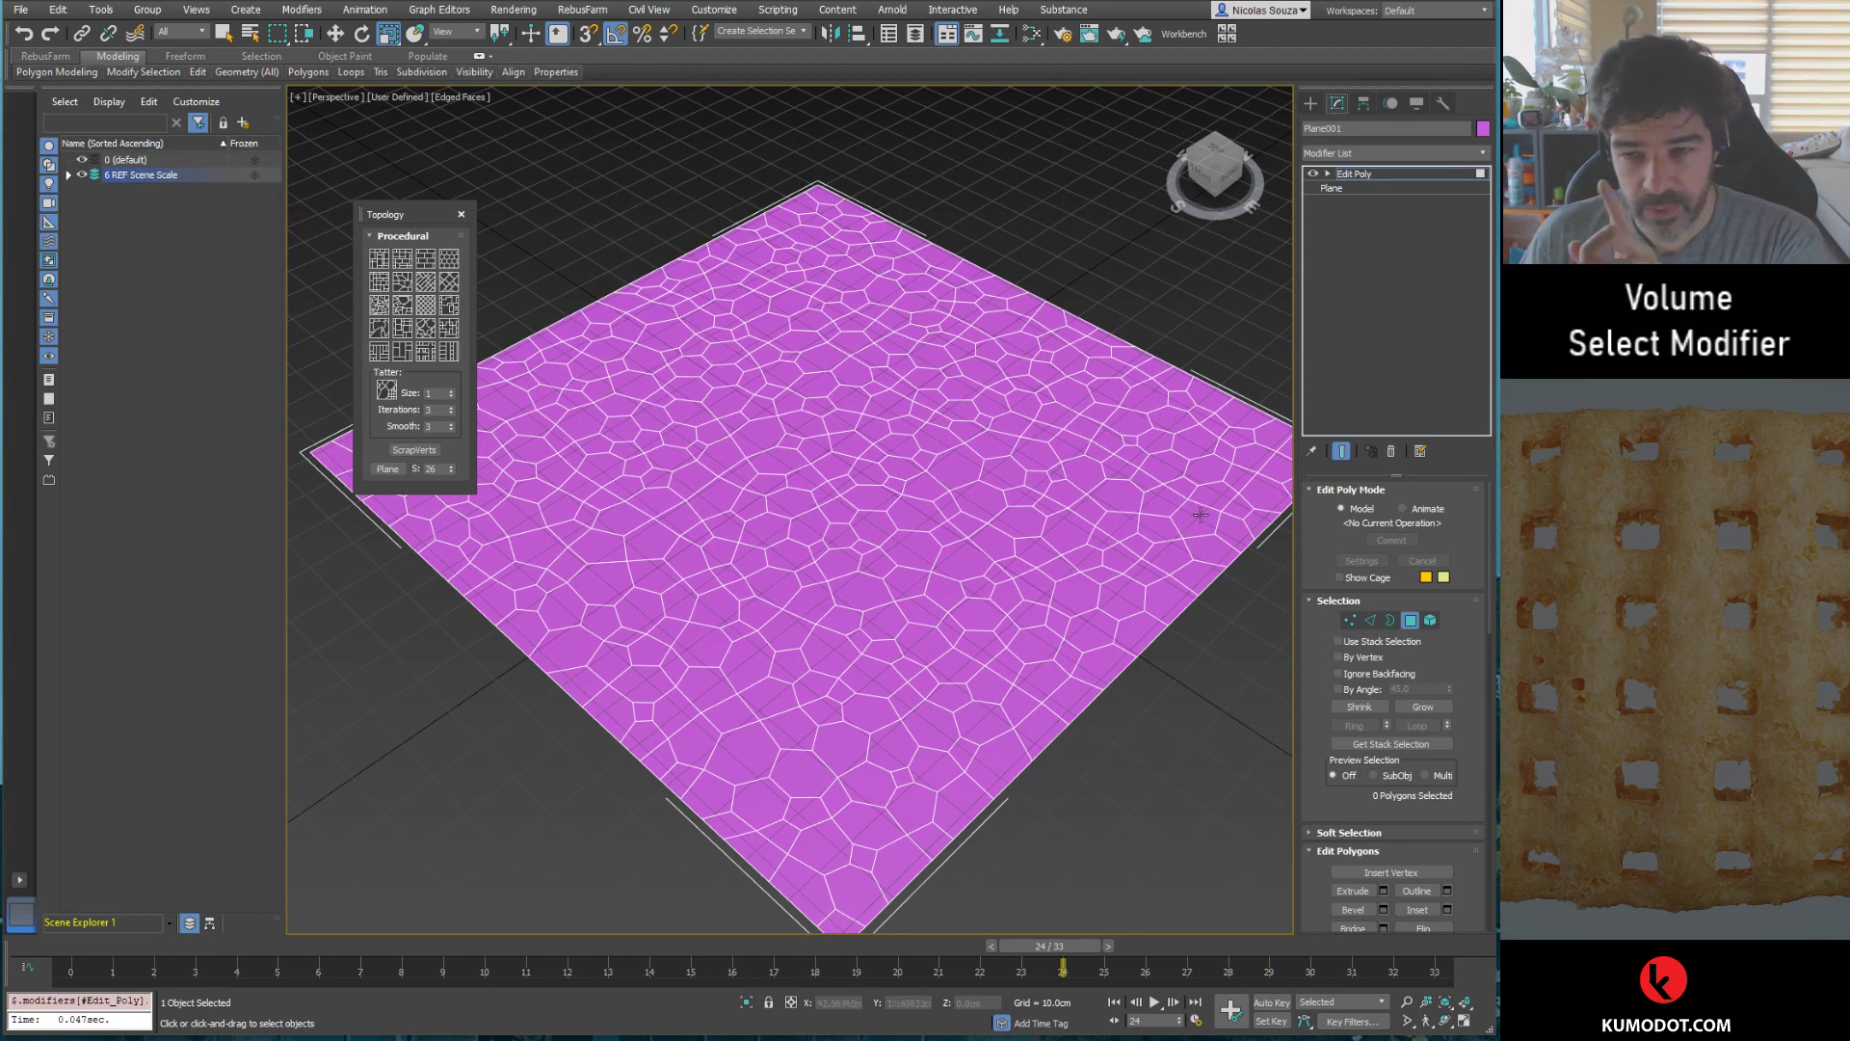
Step: Select one cell, lift it upward to test, then undo the move
left_click(1066, 527)
middle_click_drag(1066, 526, 992, 499, "alt")
key("w")
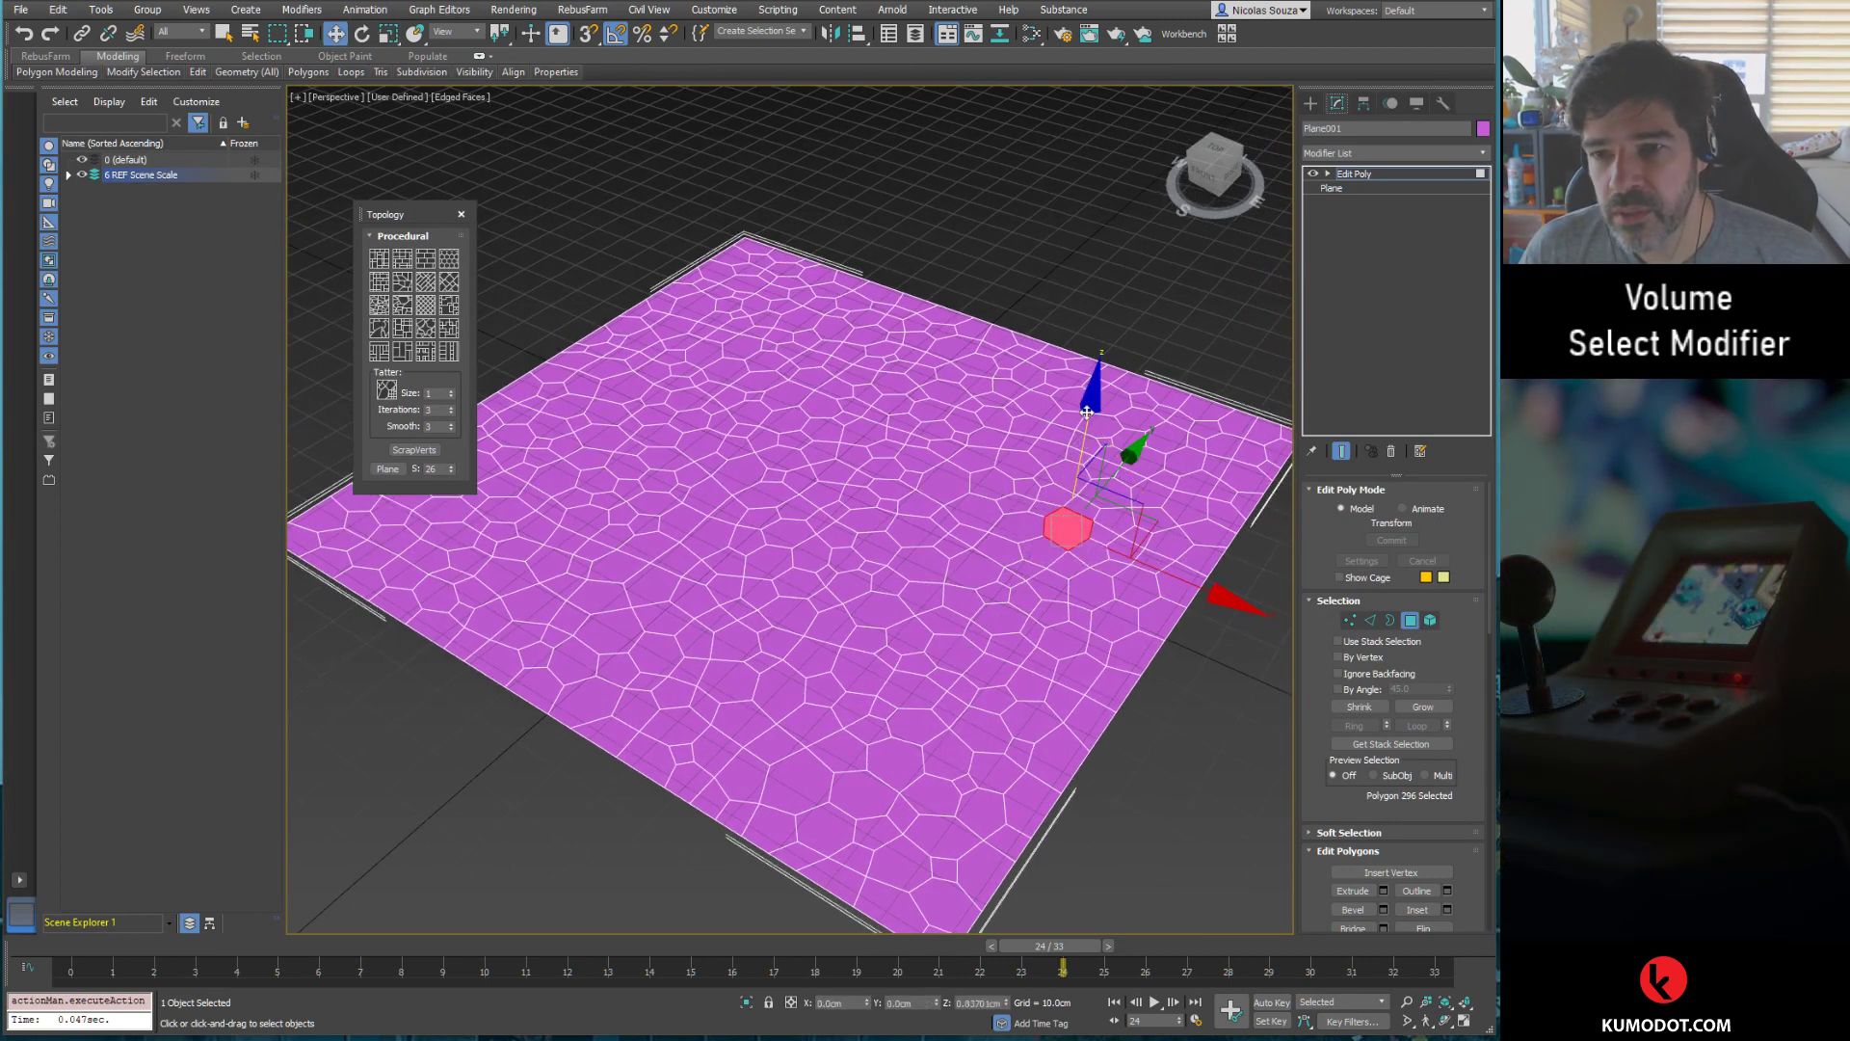
left_click_drag(1085, 443, 1079, 390)
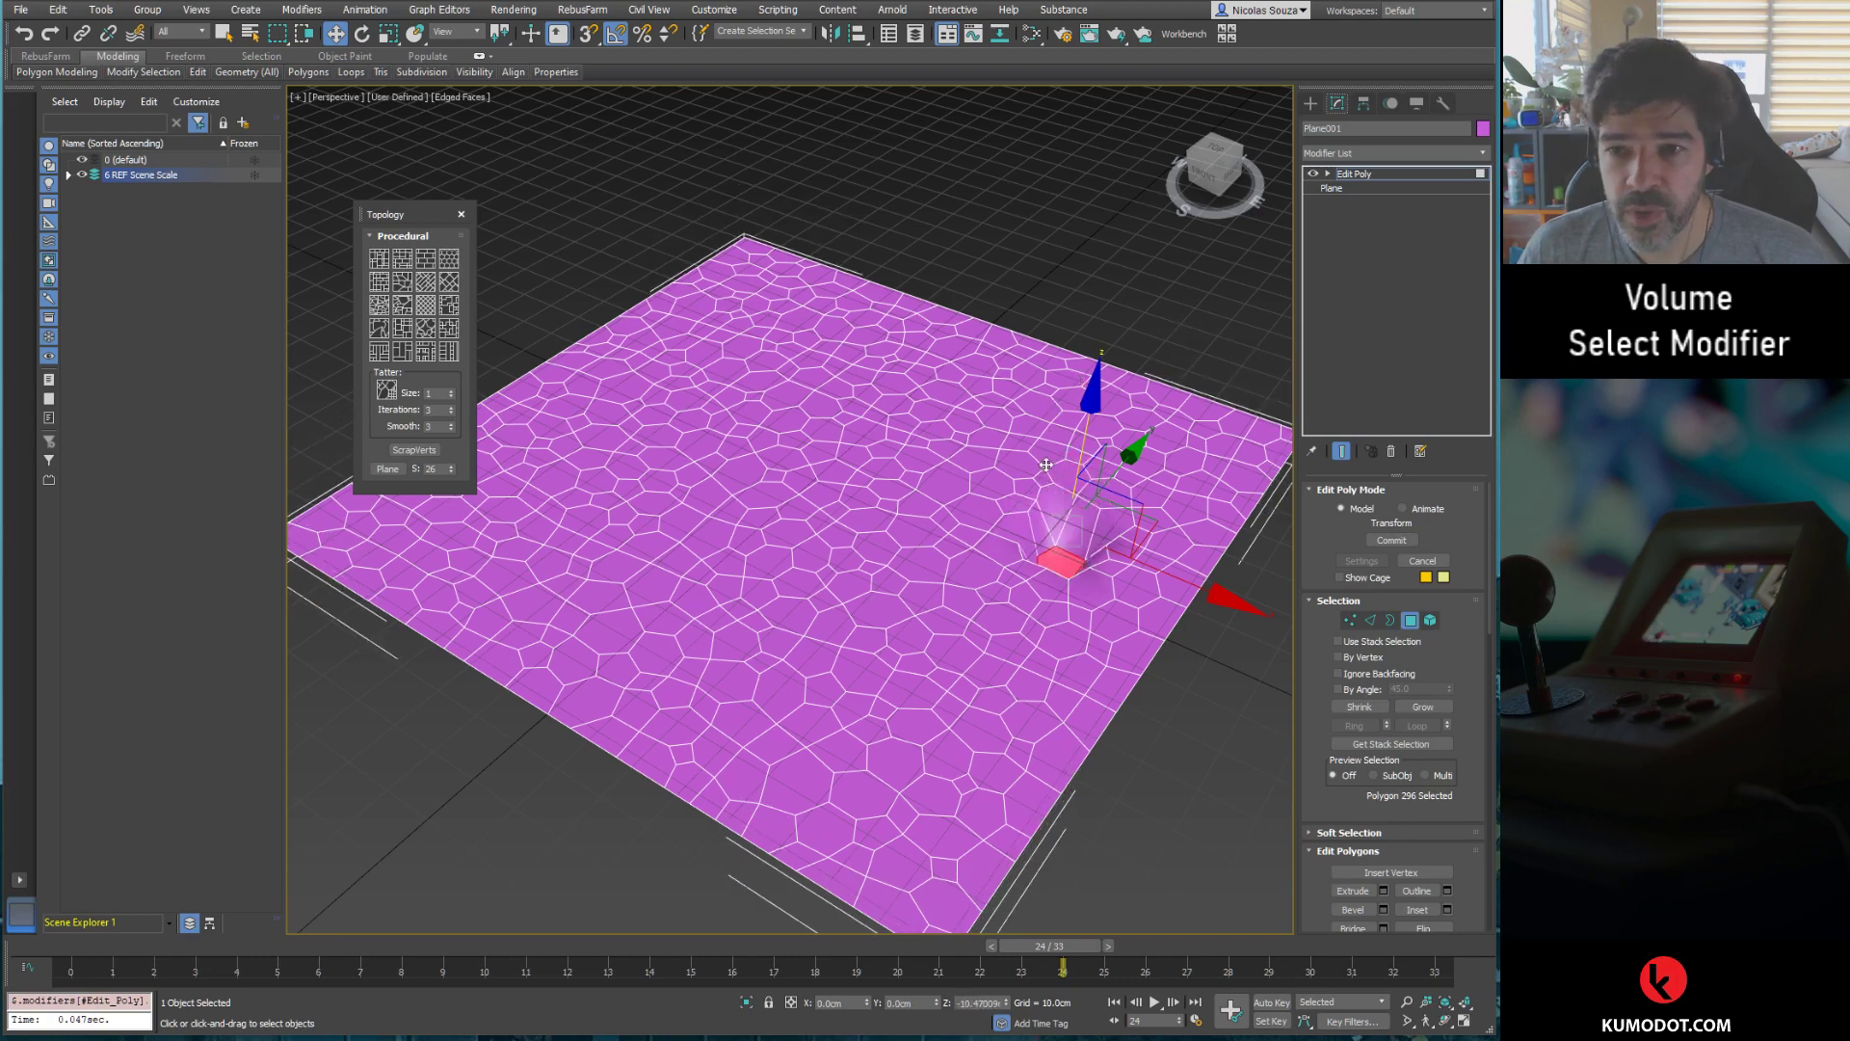
key("ctrl+z")
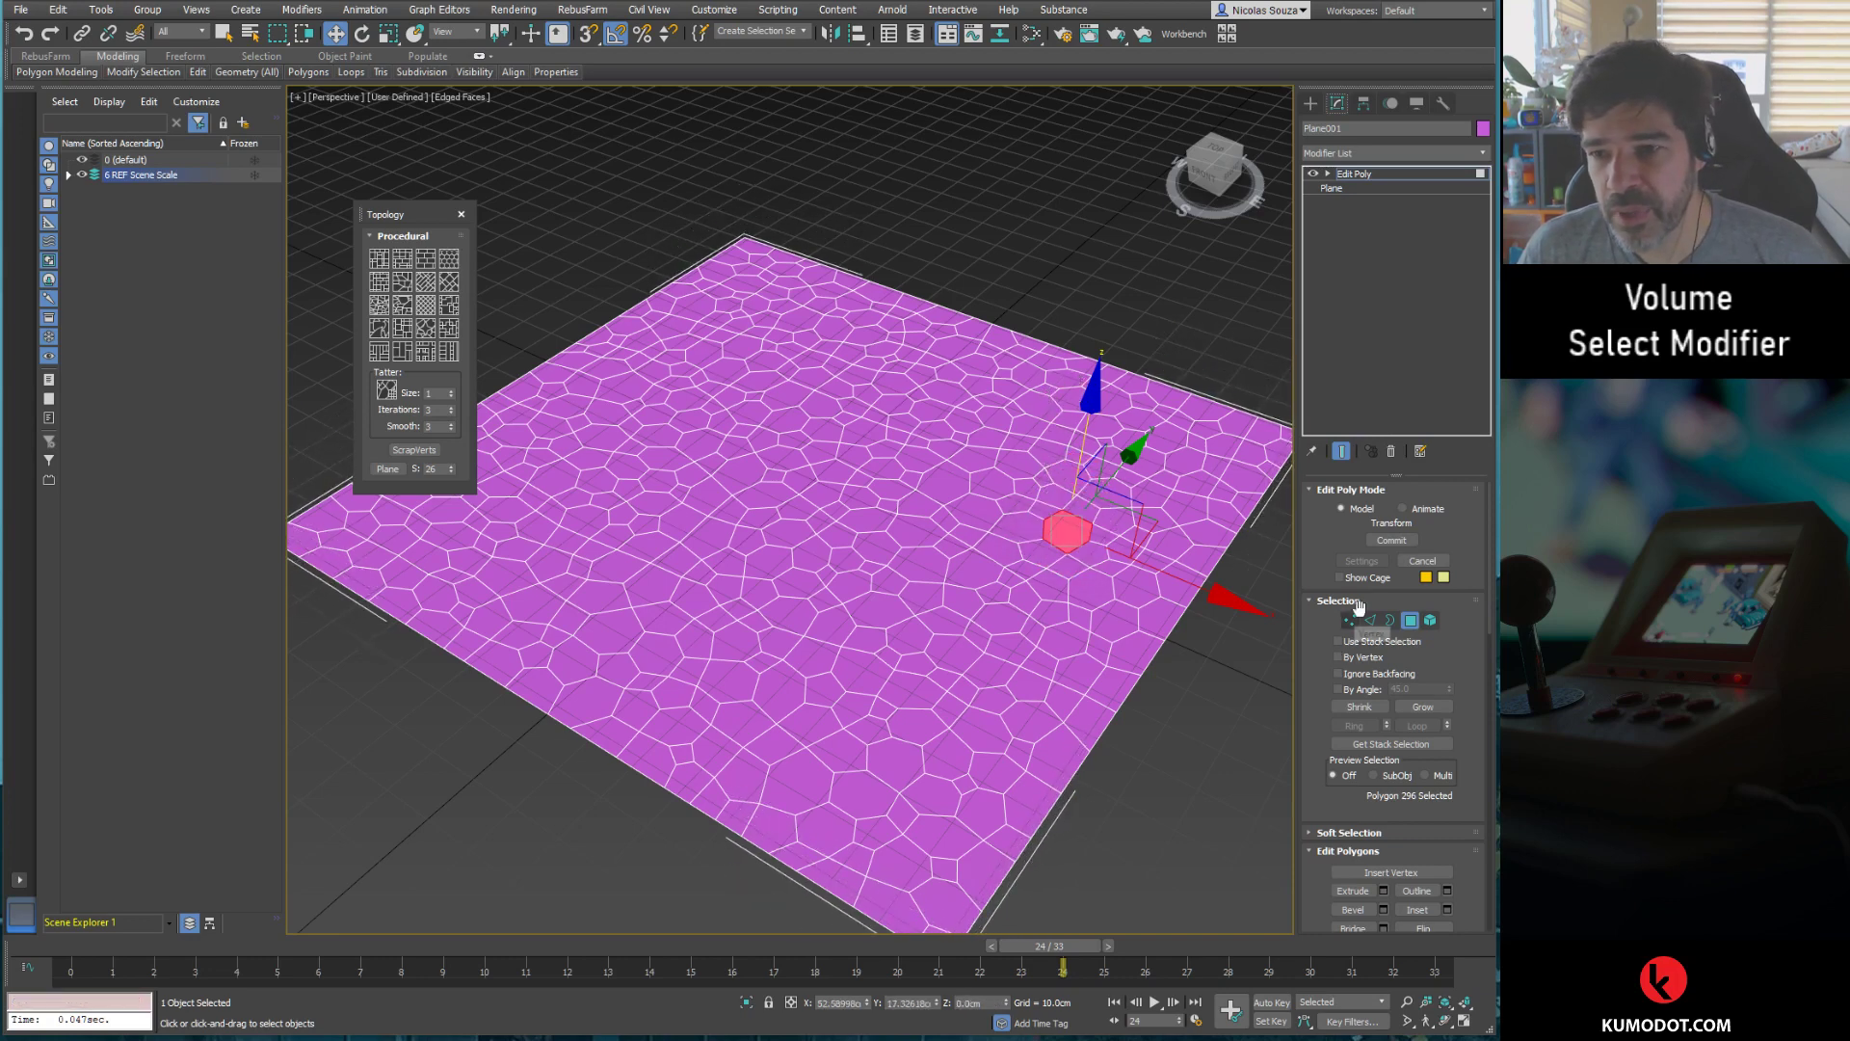
Step: Select all edges of the plane, split them apart, and clear the edge selection
left_click(1369, 620)
key("ctrl+a")
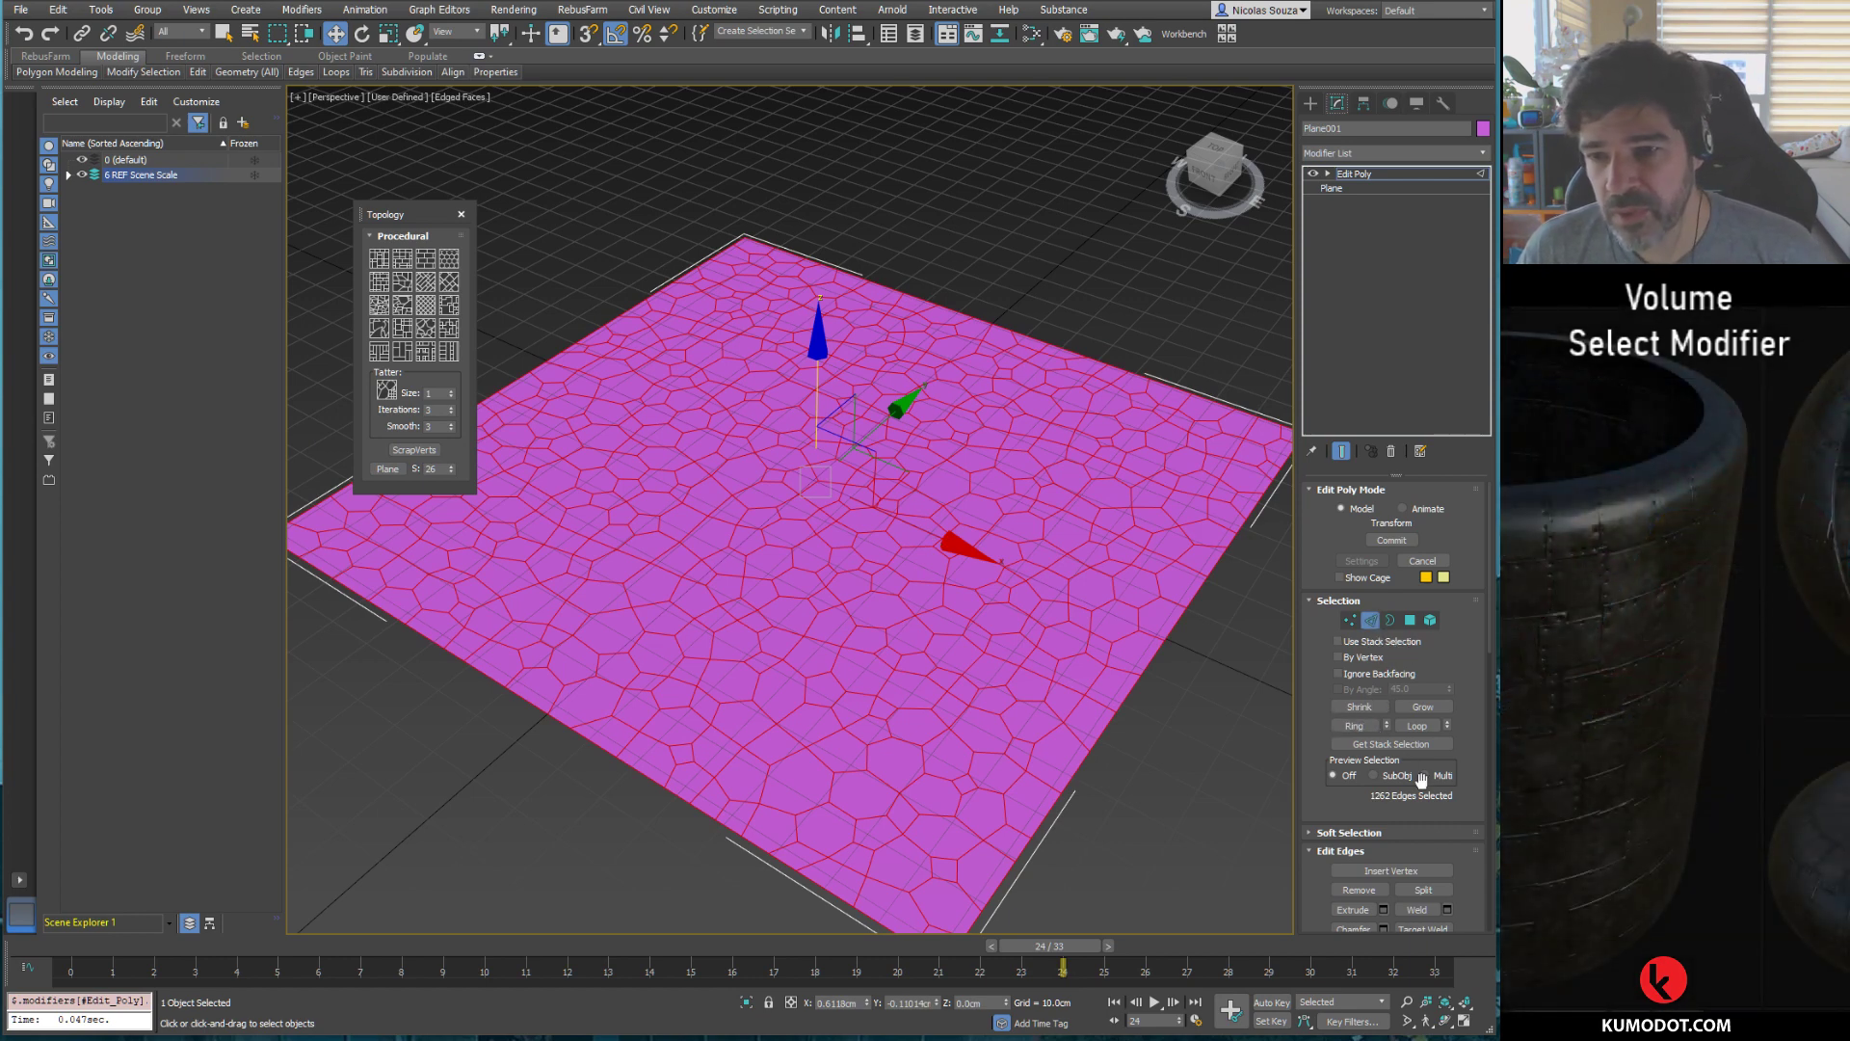
left_click(1423, 889)
scroll(1423, 890, "down", 2)
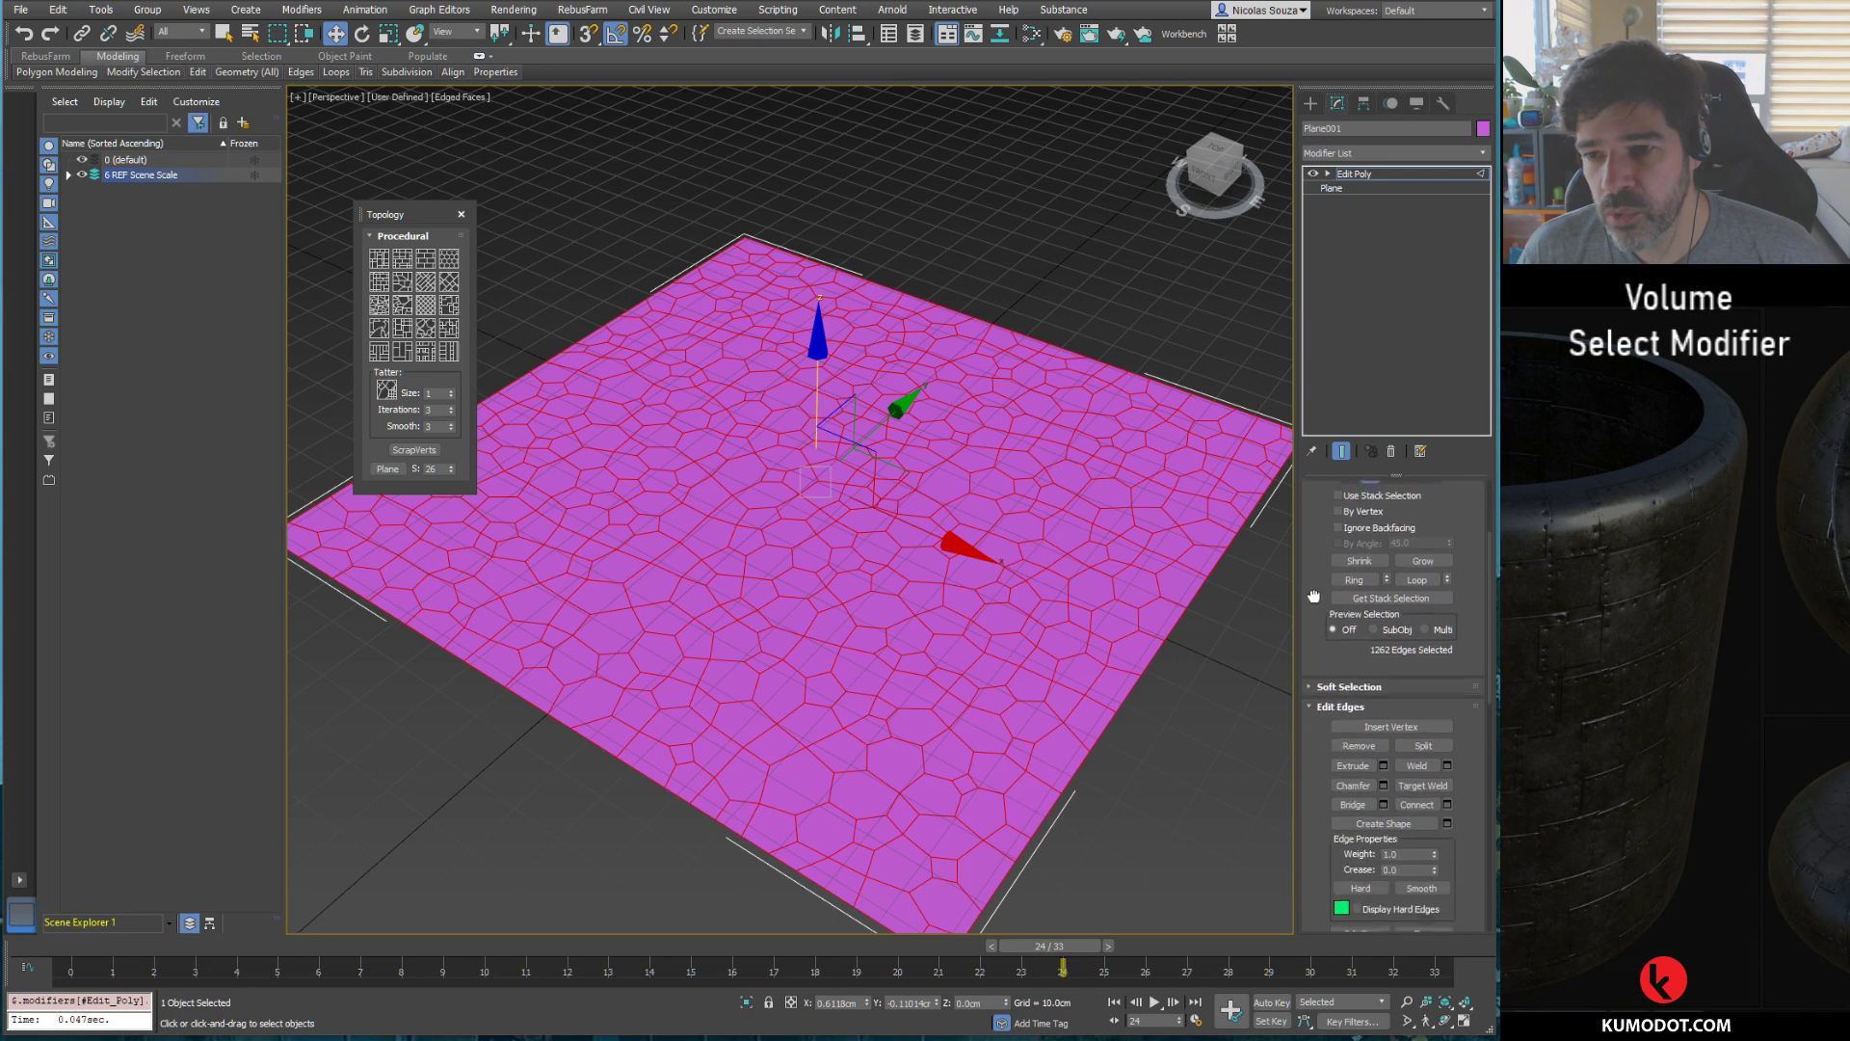
scroll(1424, 889, "down", 2)
left_click(1430, 744)
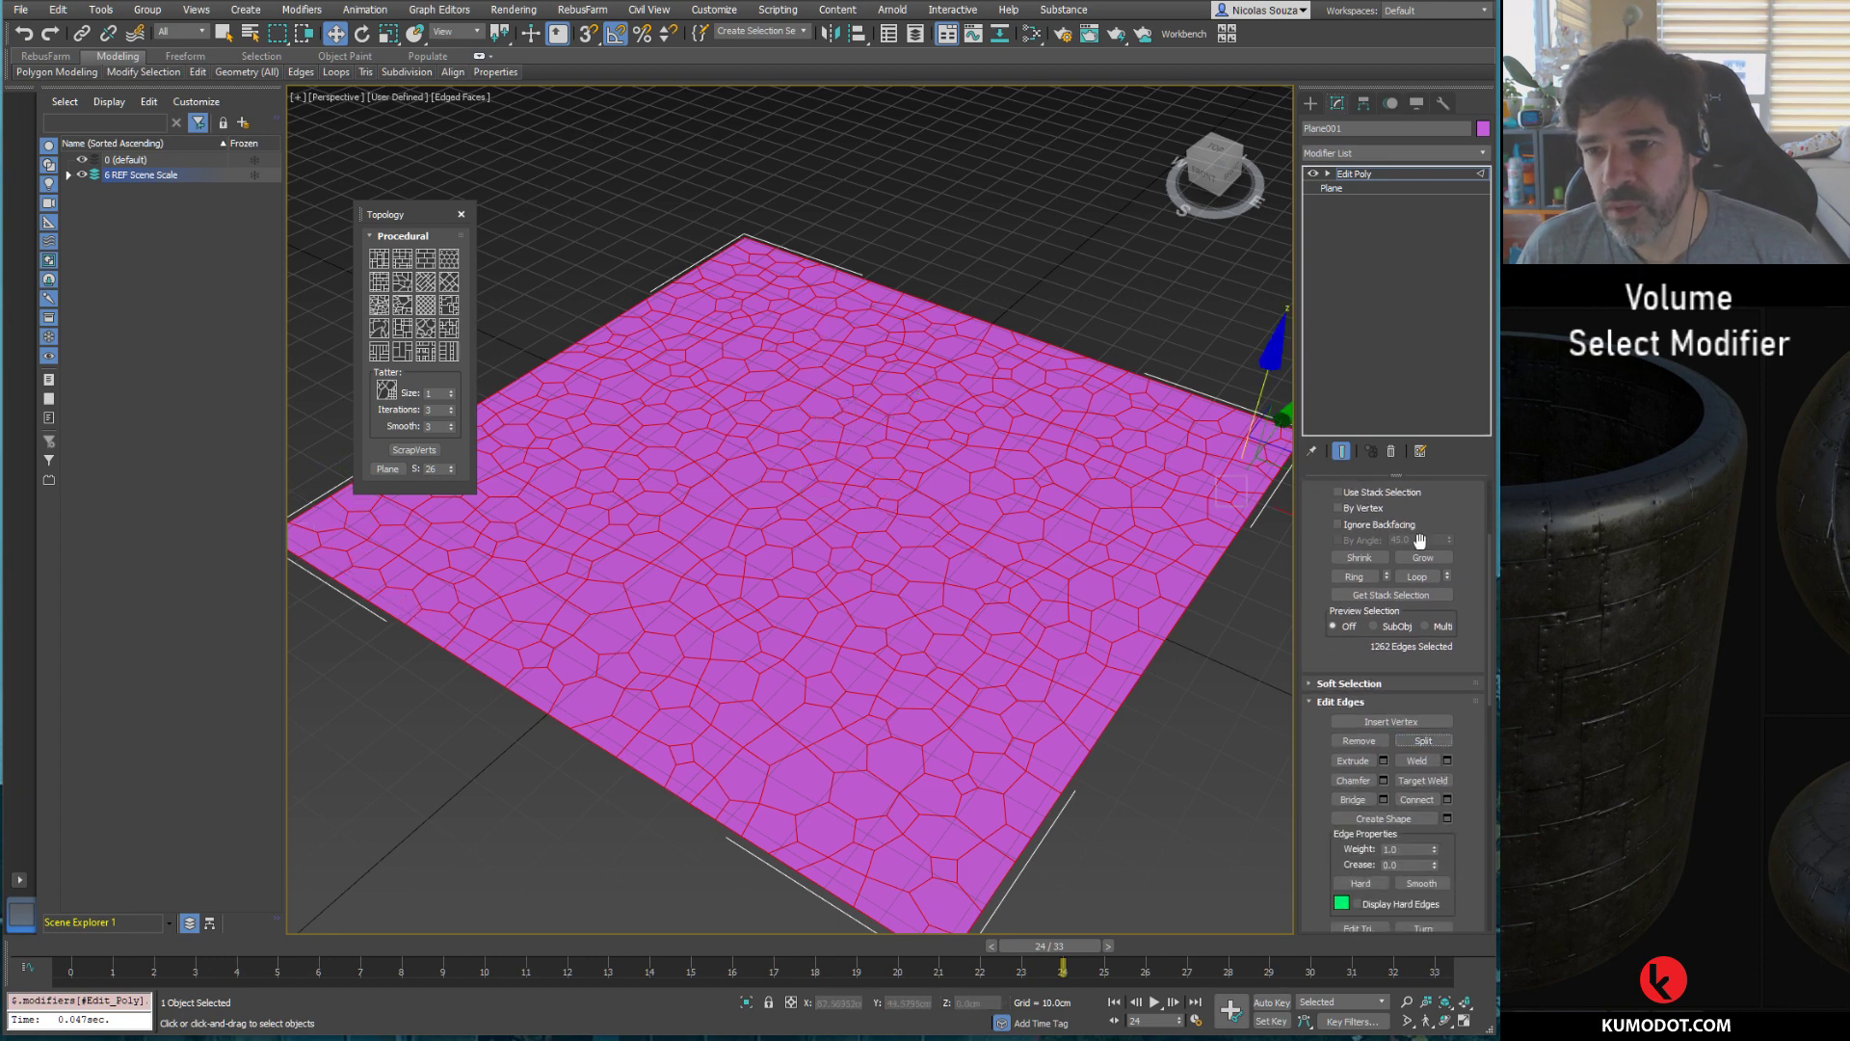
left_click(1200, 332)
scroll(1324, 505, "up", 2)
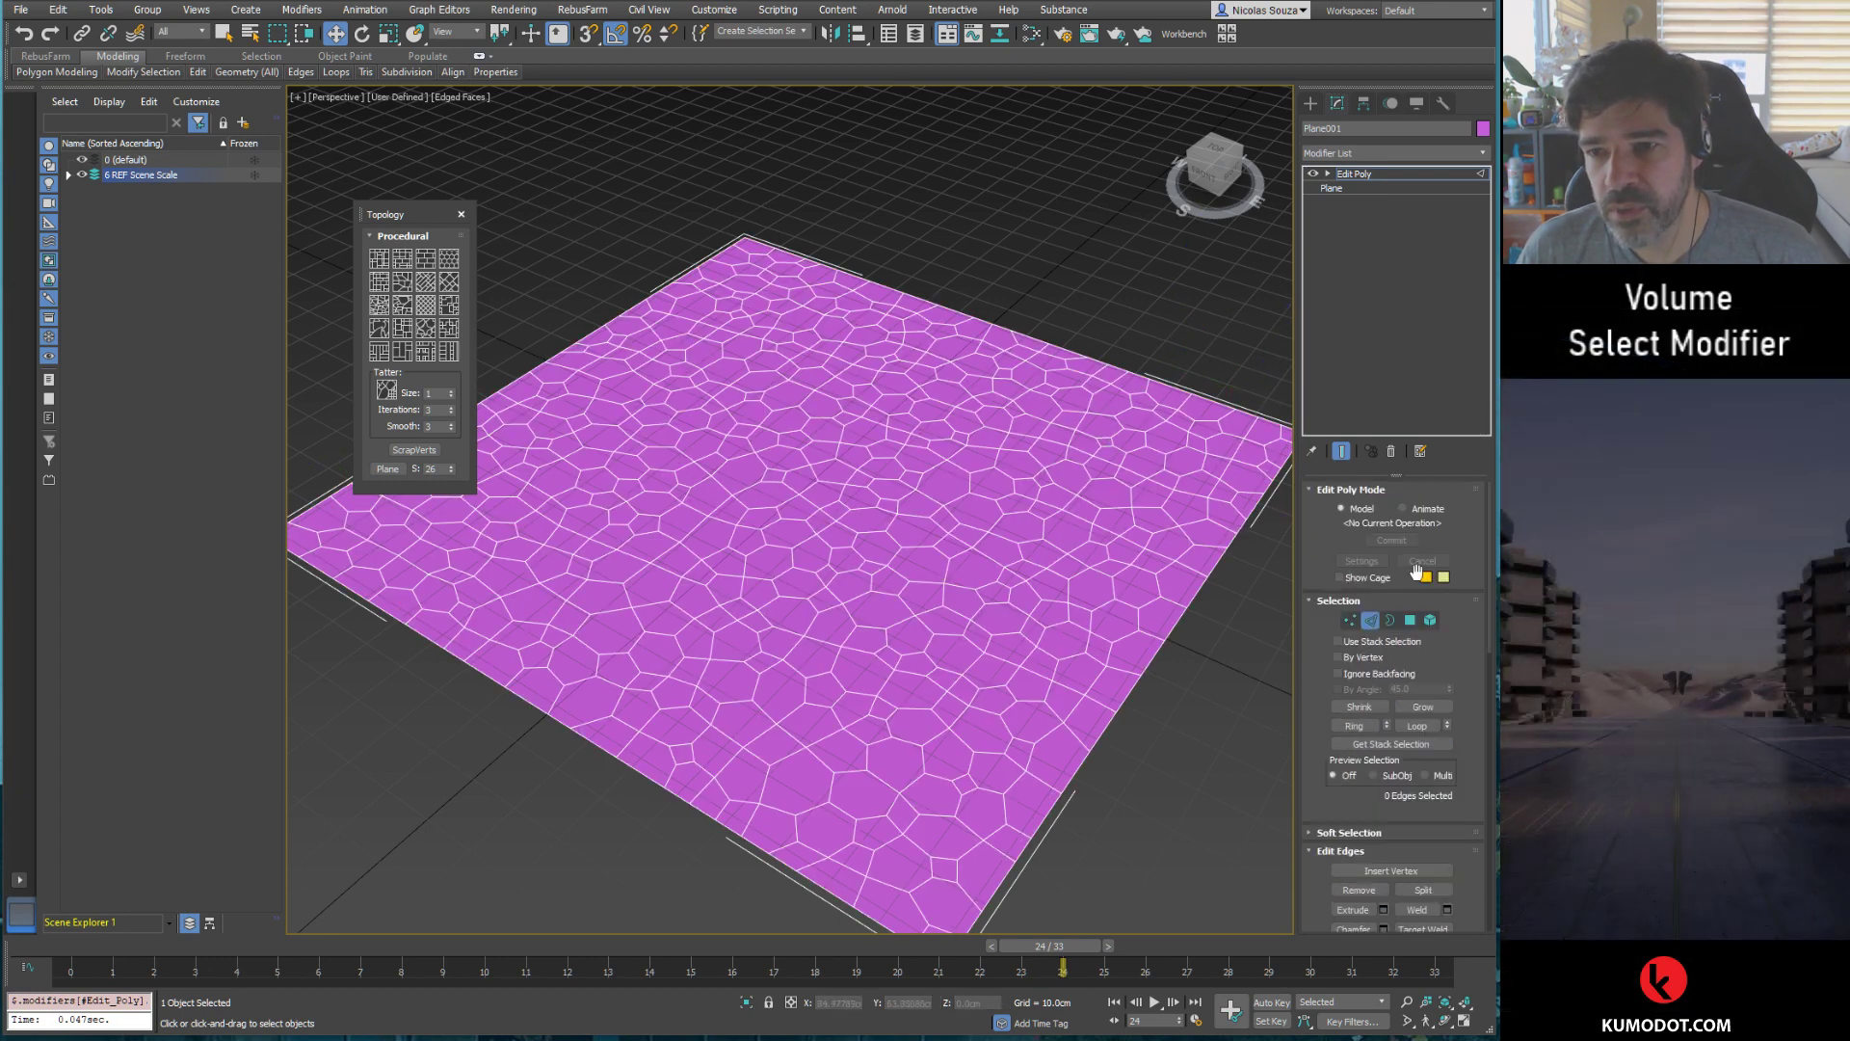
Step: In Polygon mode, delete a few test tiles to confirm separation, then undo the deletions
left_click(1410, 620)
left_click(1067, 530)
left_click(999, 508)
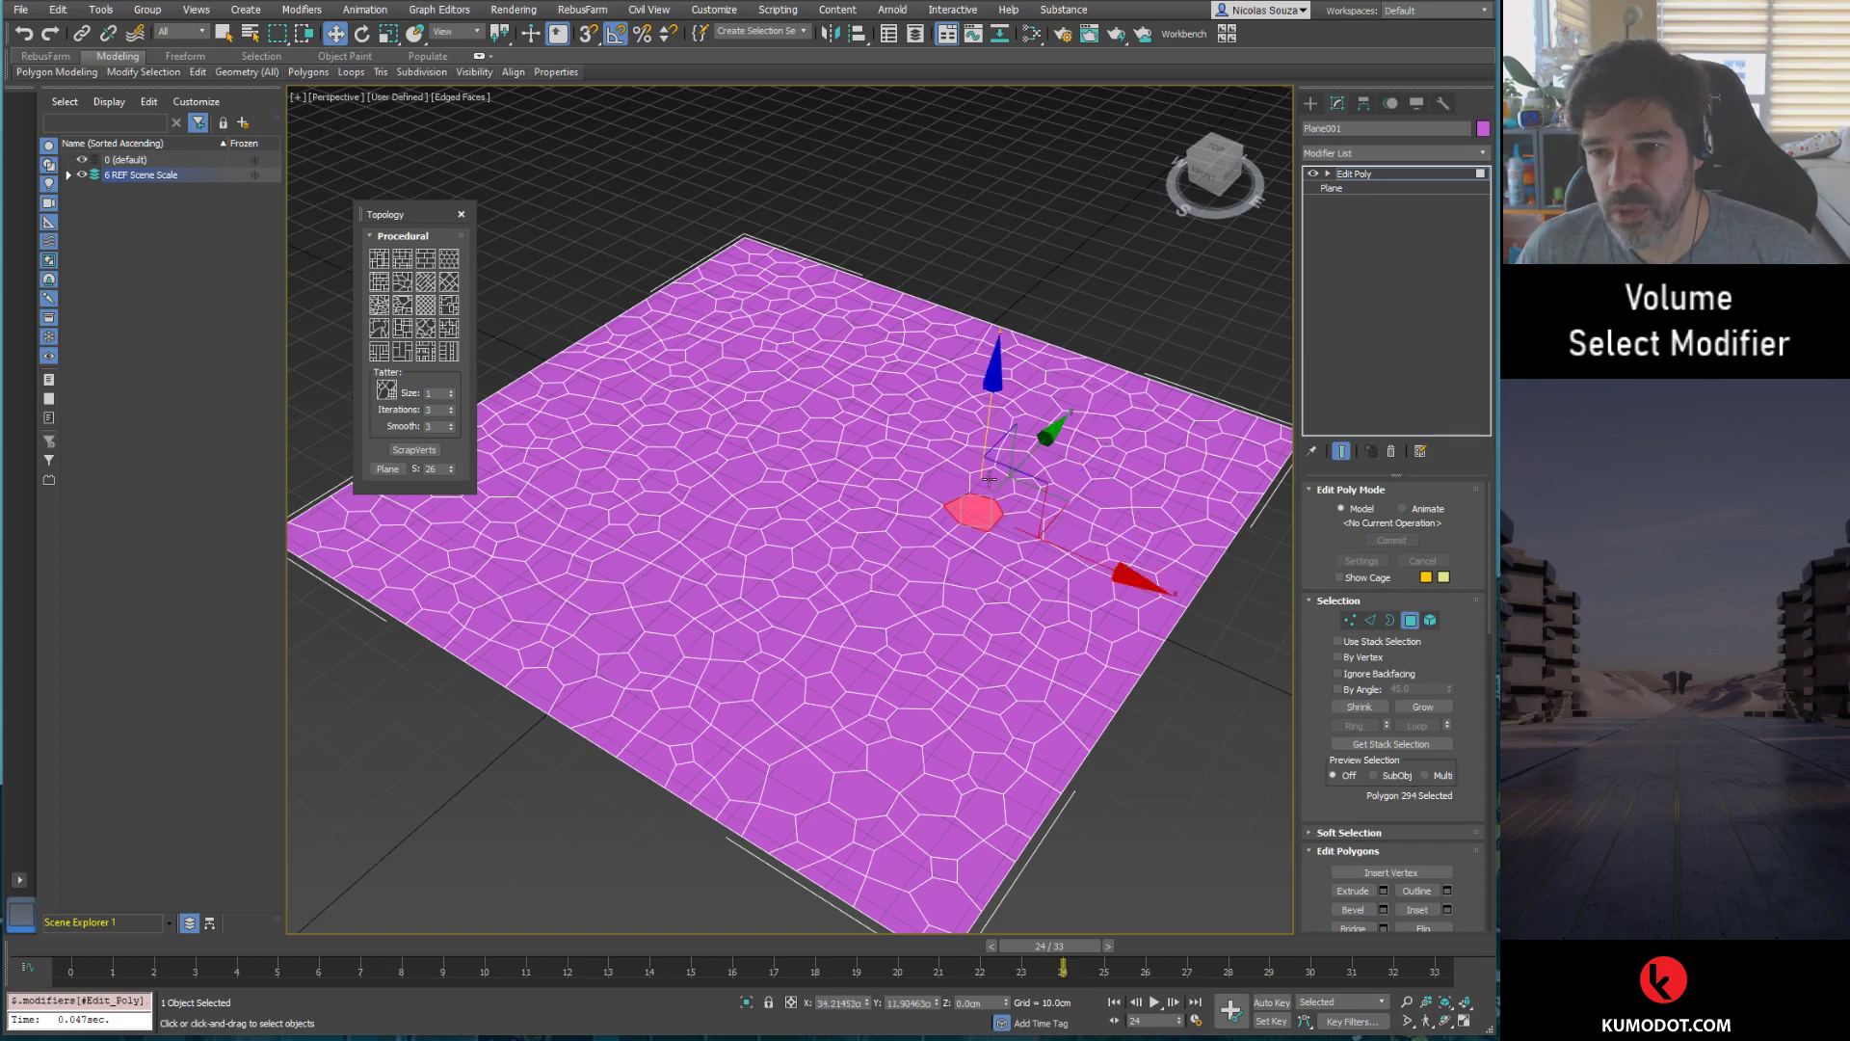
key("Delete")
left_click(983, 392)
left_click(855, 417)
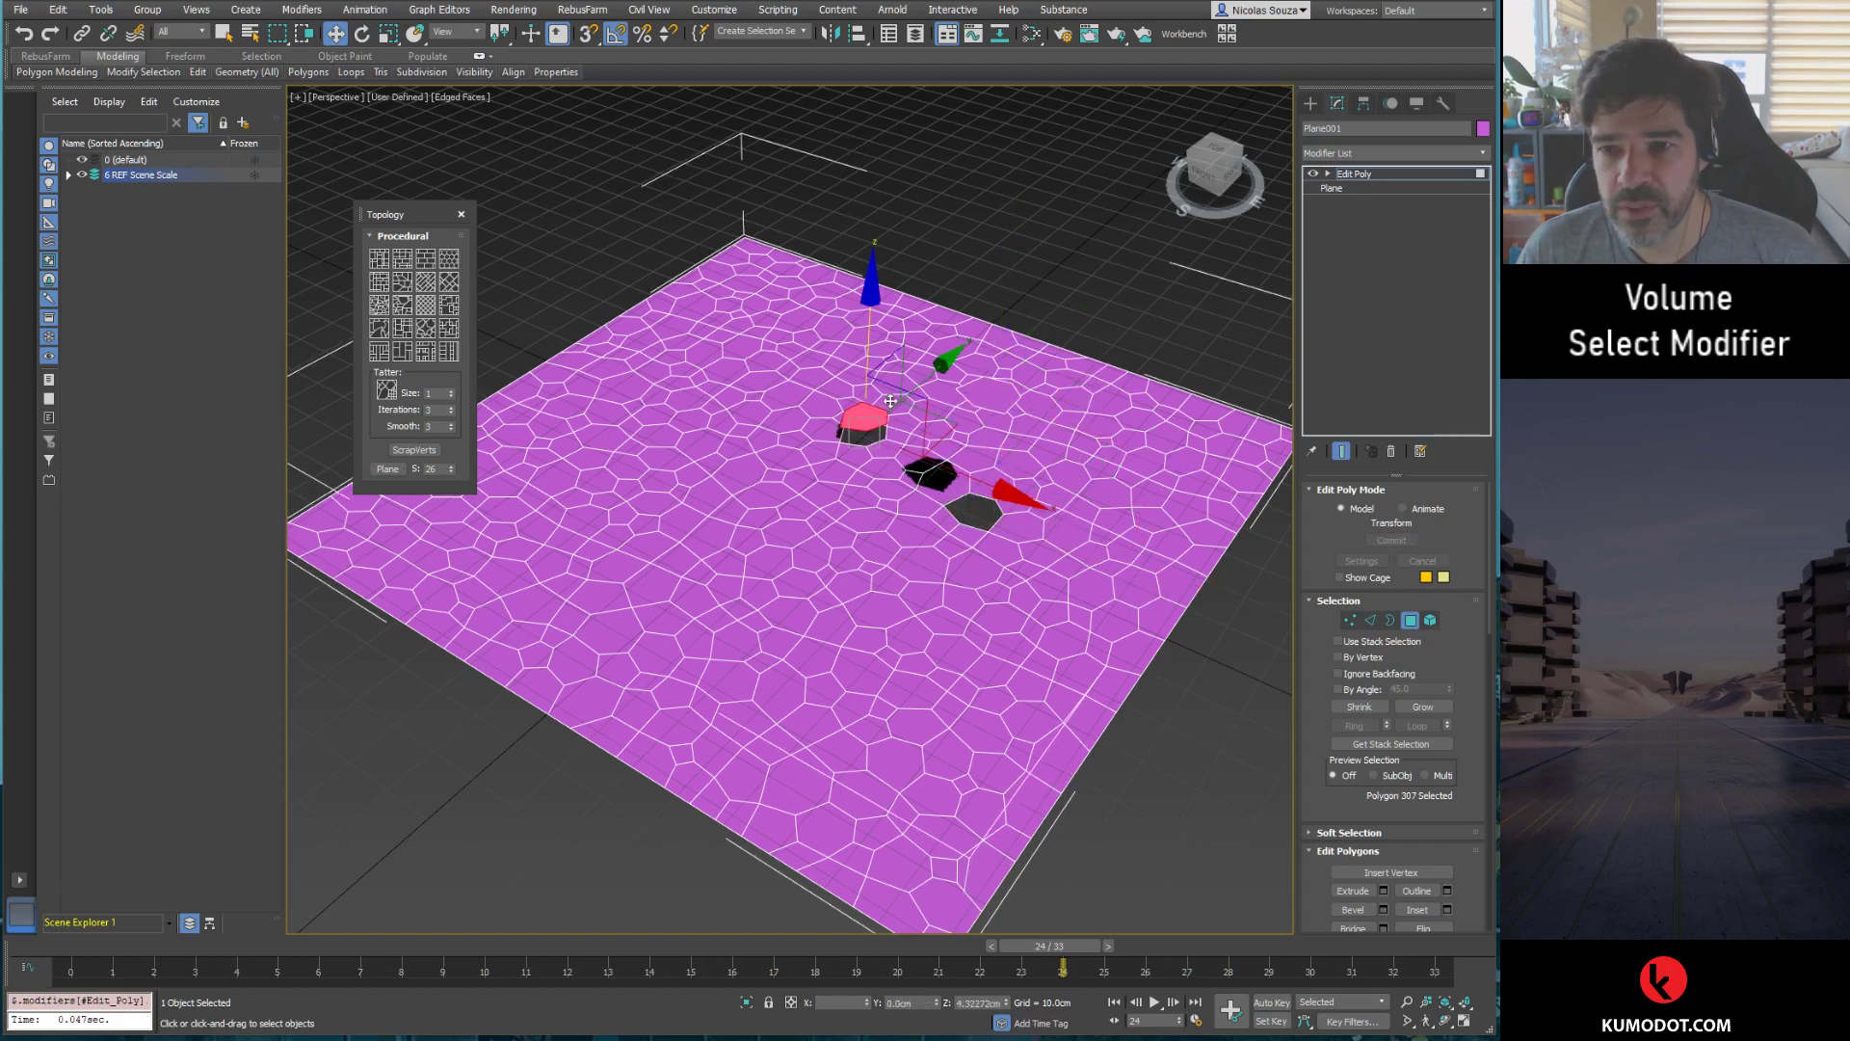
key("Delete")
left_click(866, 366)
key("ctrl+z")
key("ctrl+z")
key("ctrl+z")
key("ctrl+z")
key("ctrl+z")
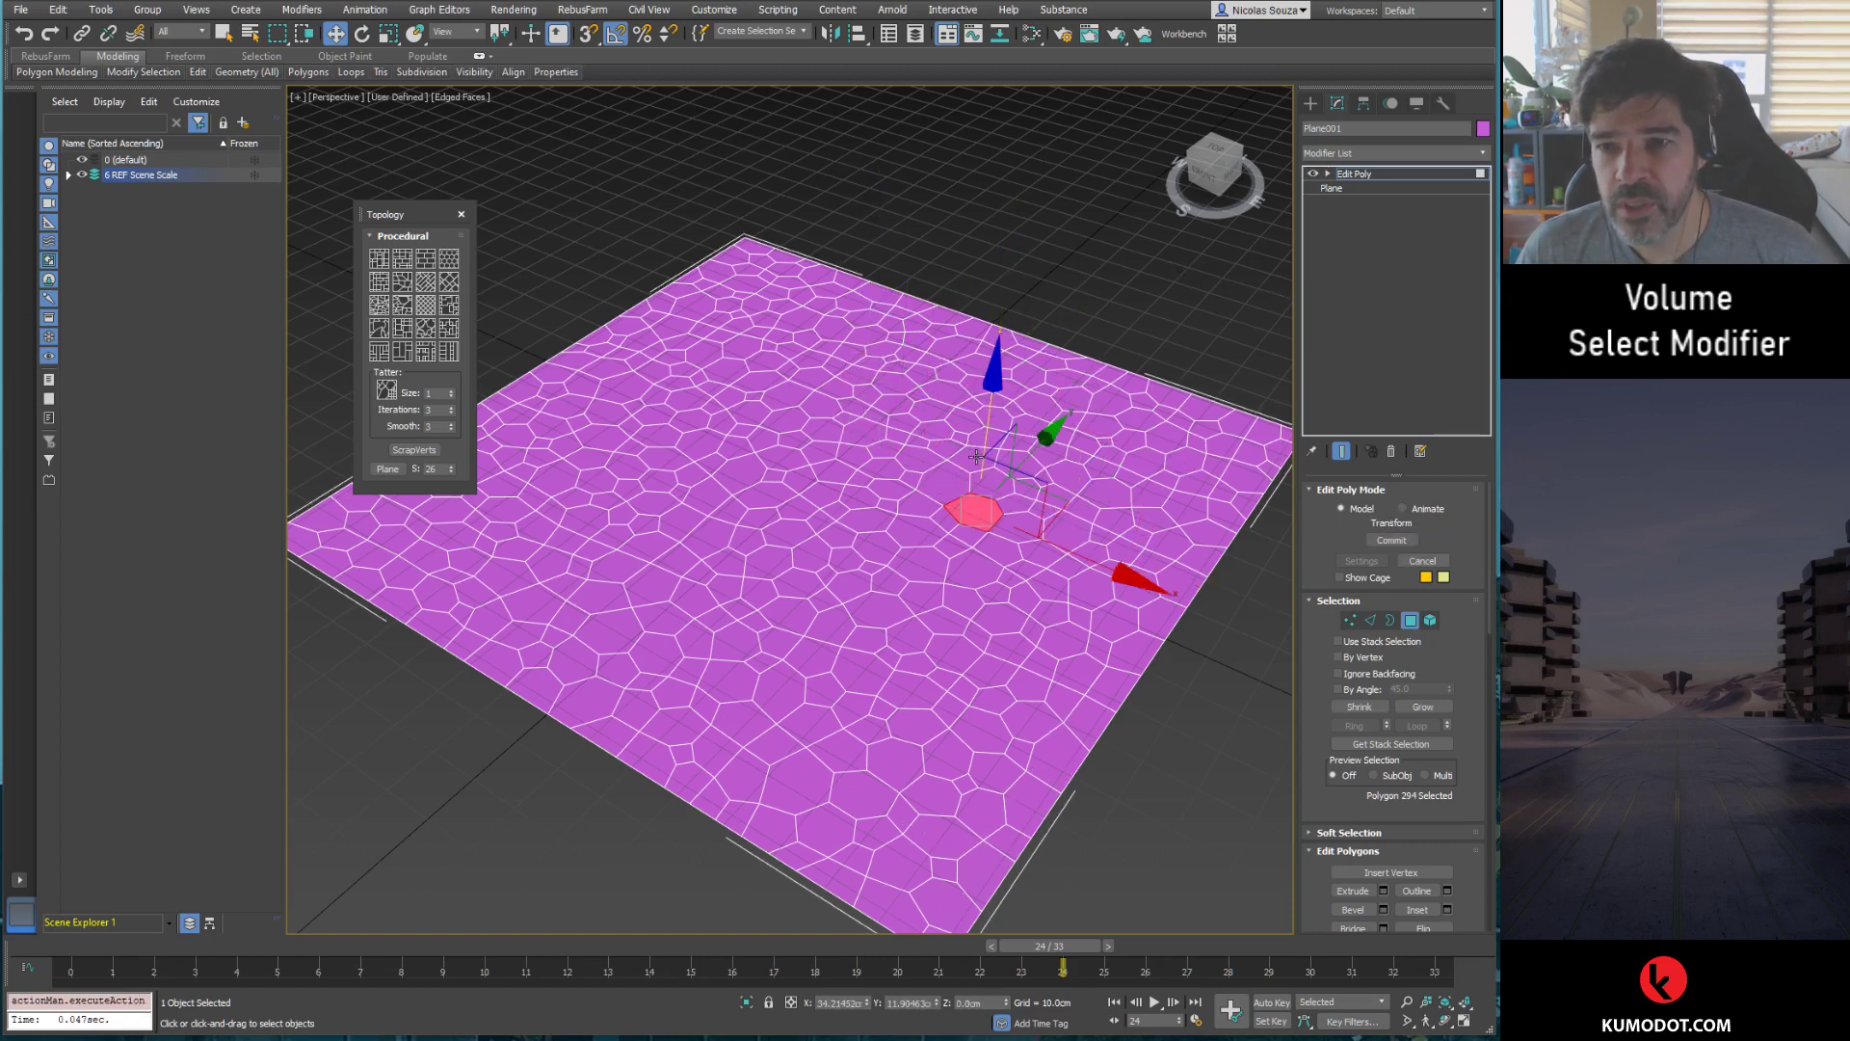
Step: Add a Vol. Select modifier above Edit Poly and set its selection level to Vertex
left_click(1484, 154)
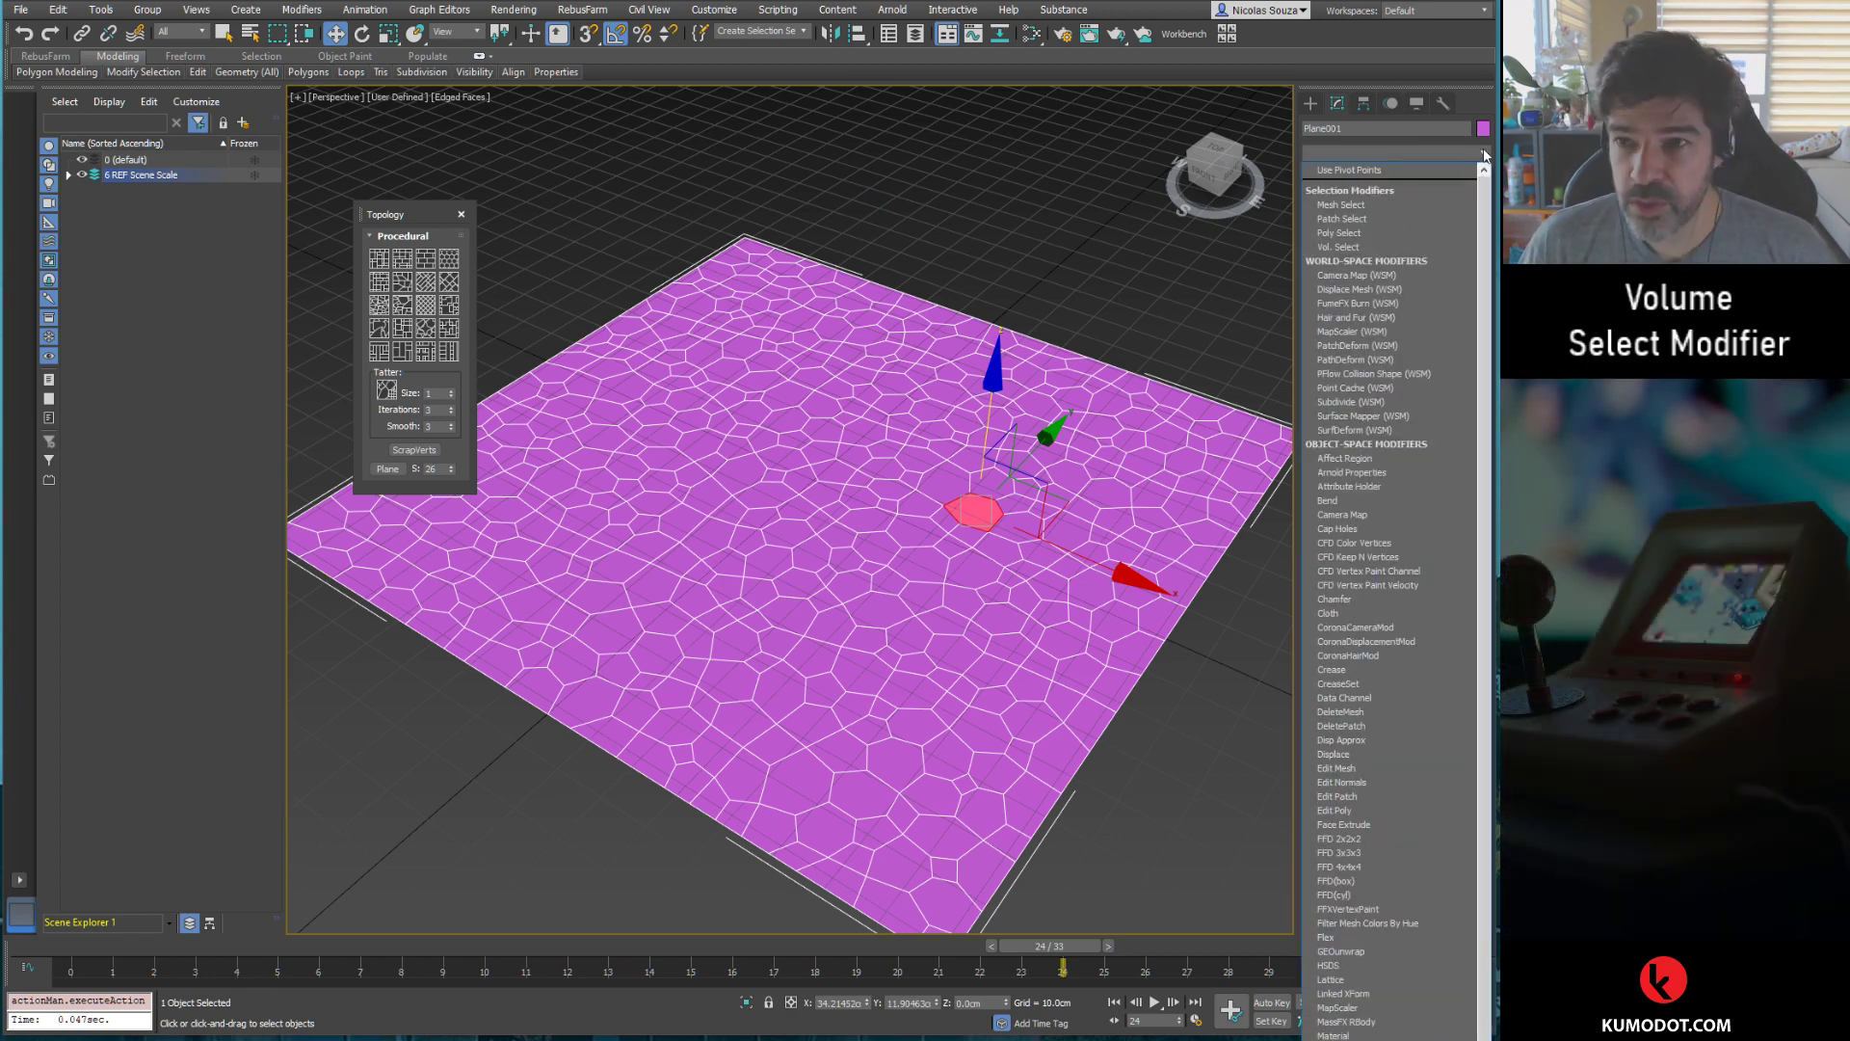
key("v")
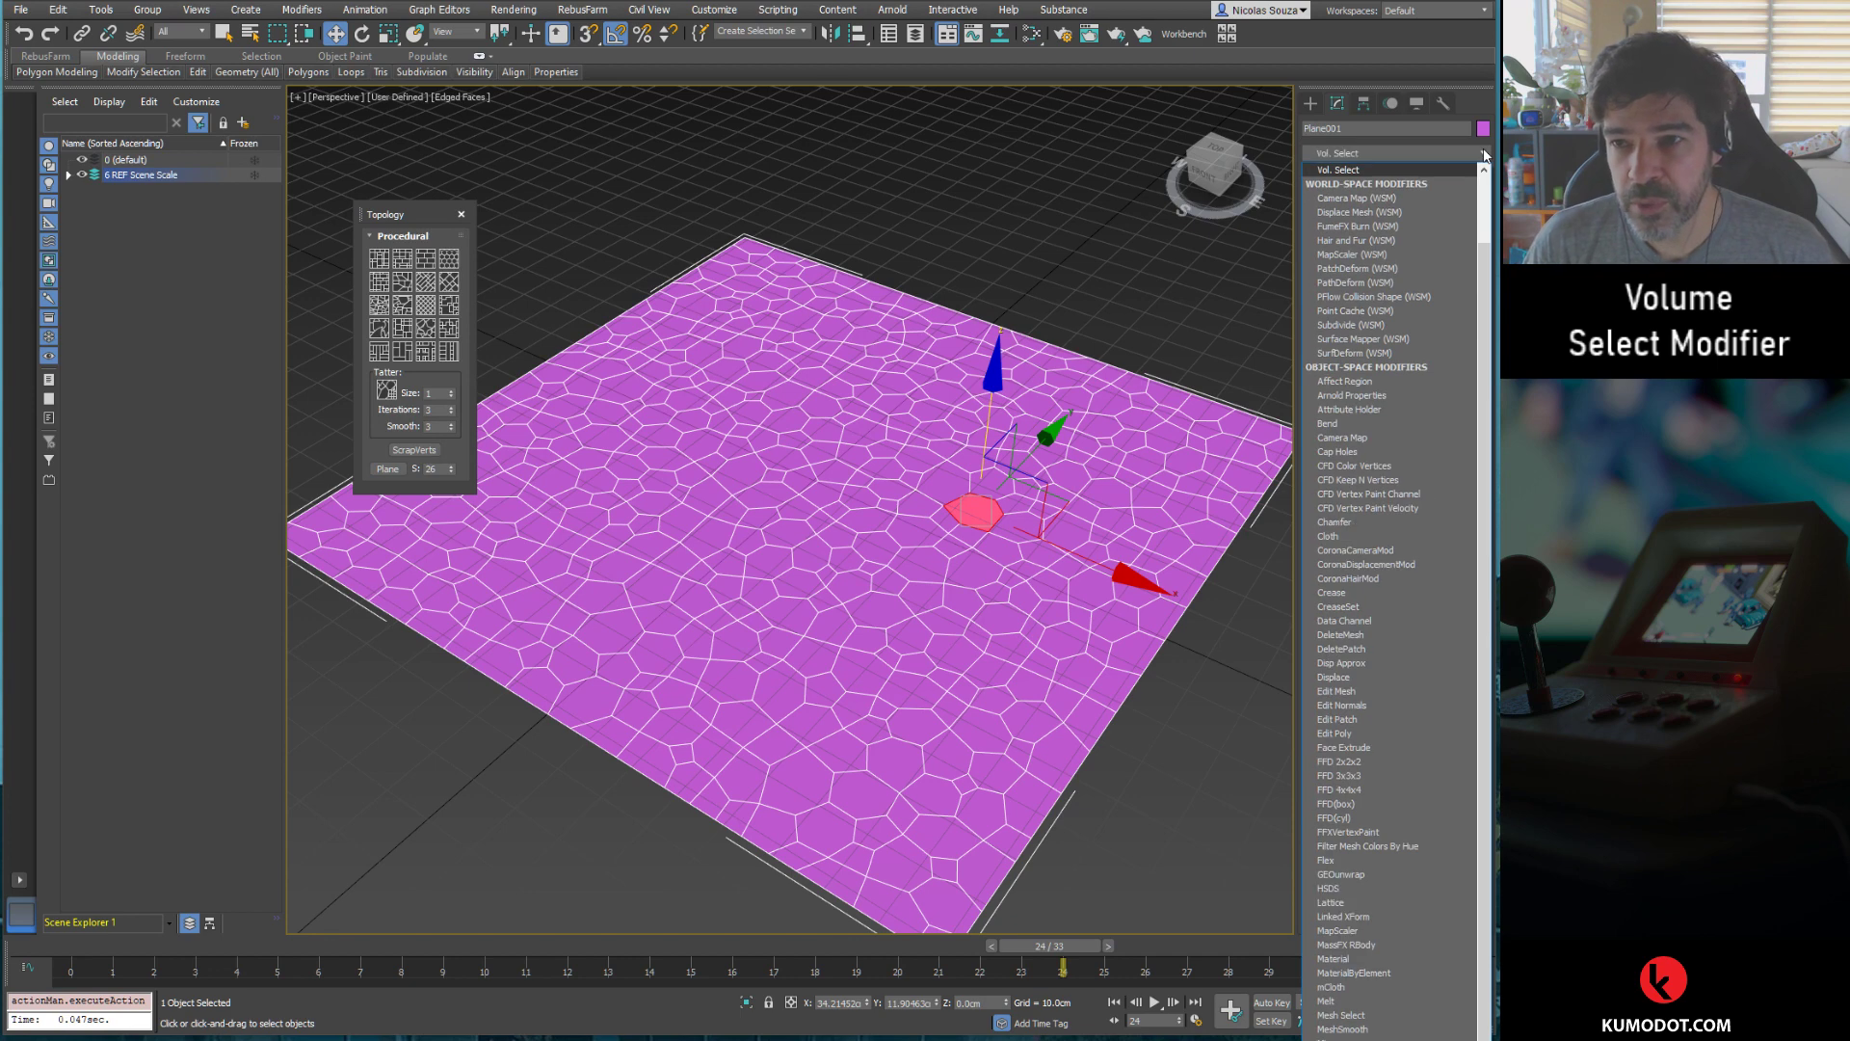
key("Return")
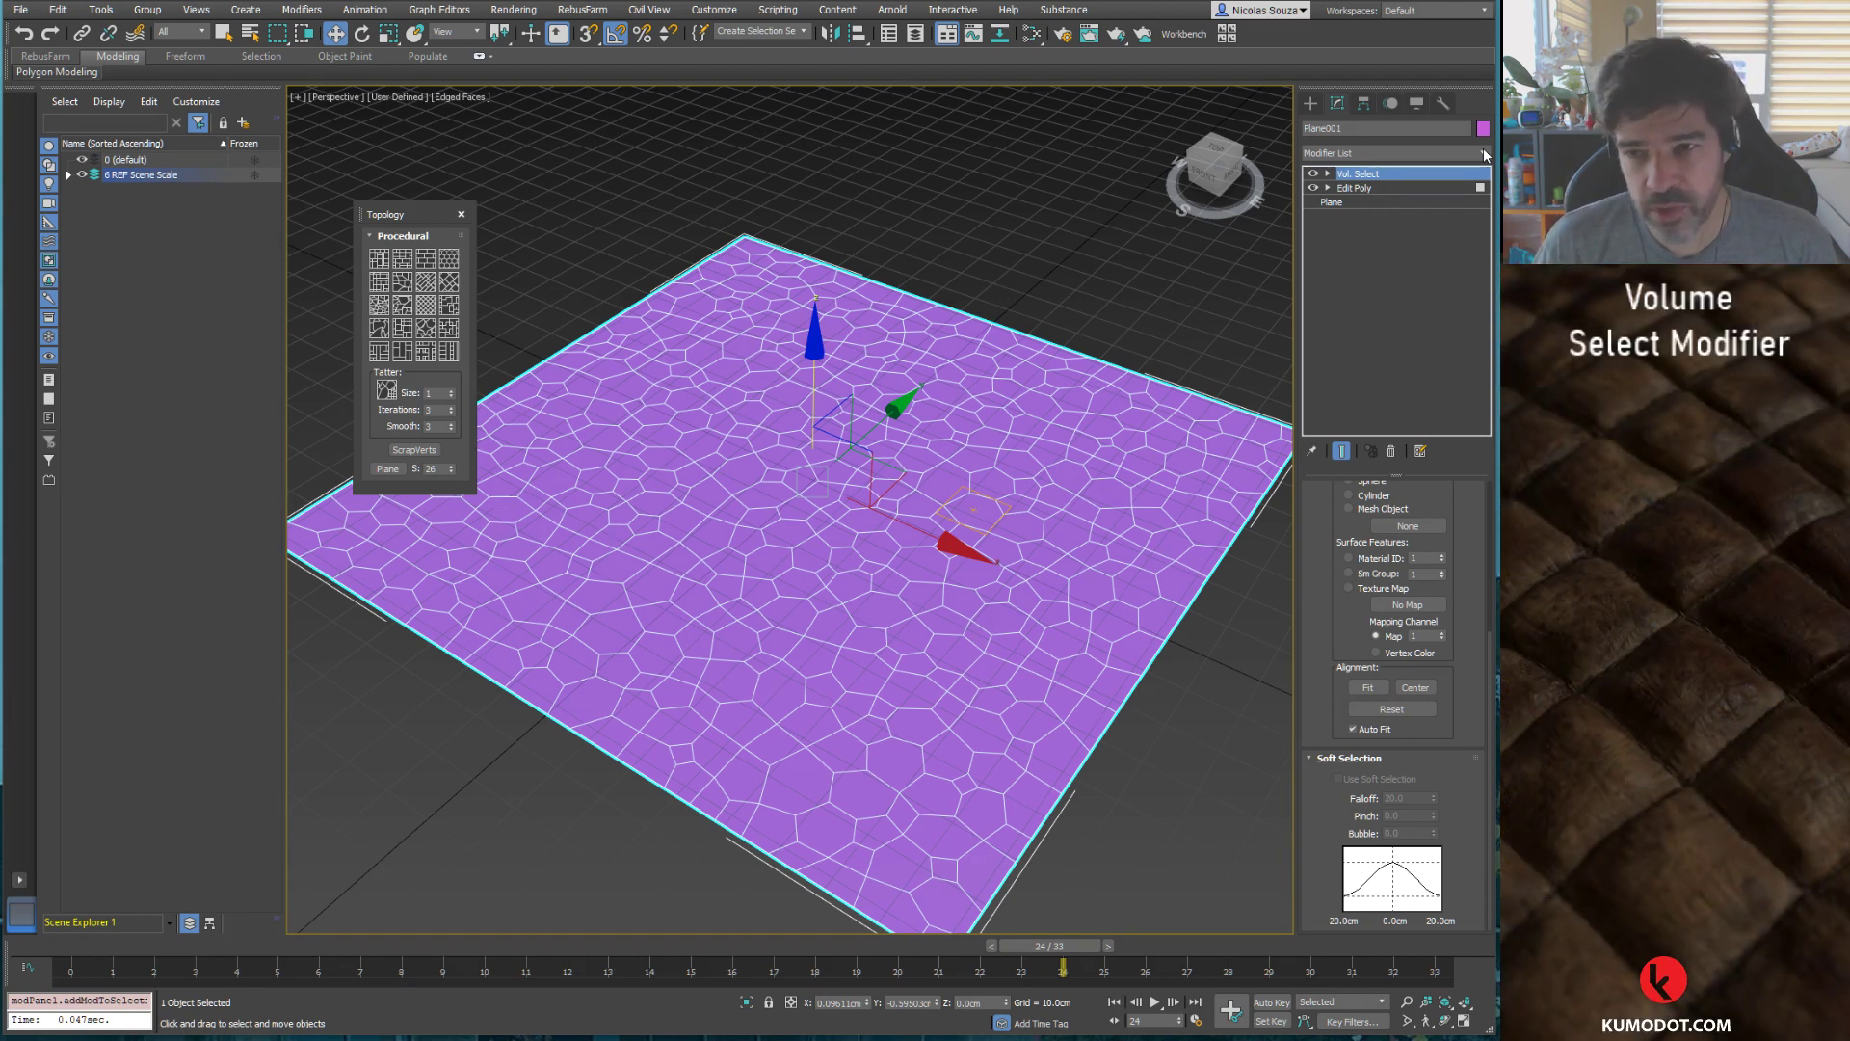
scroll(1325, 539, "up", 3)
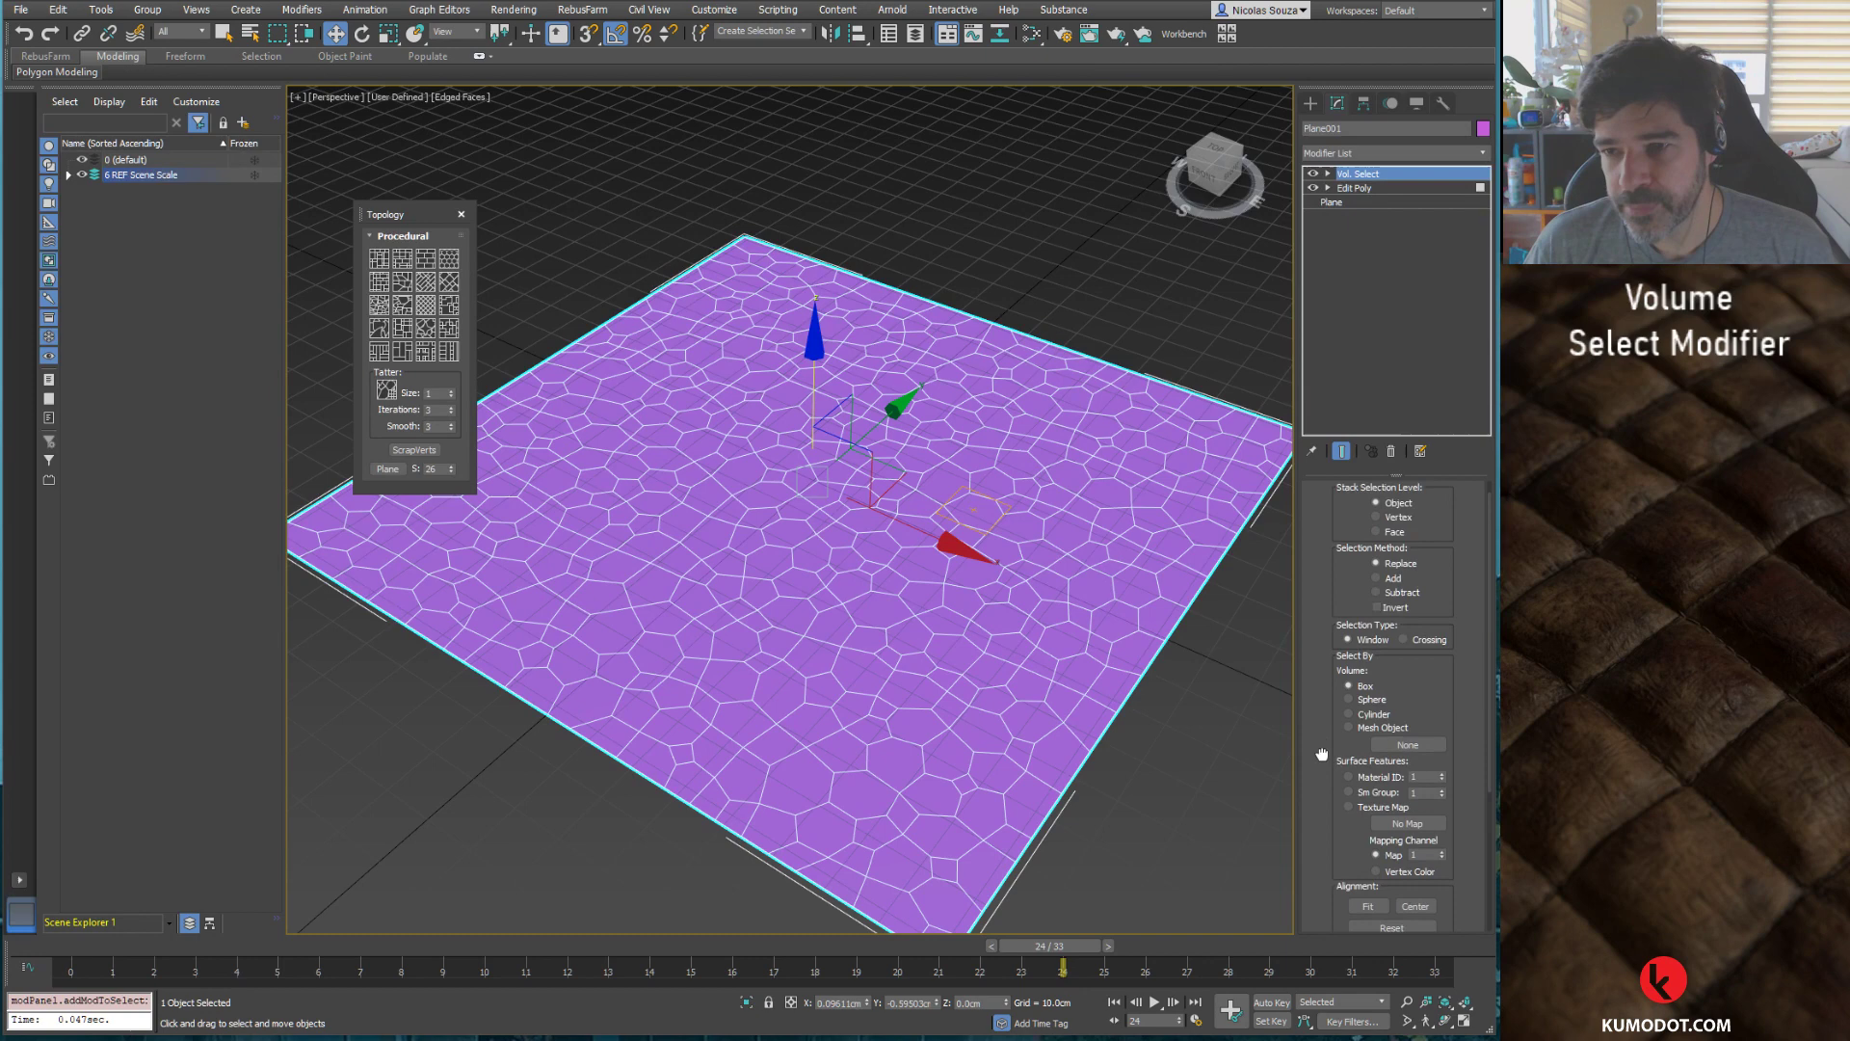
scroll(1328, 591, "up", 2)
left_click(1399, 539)
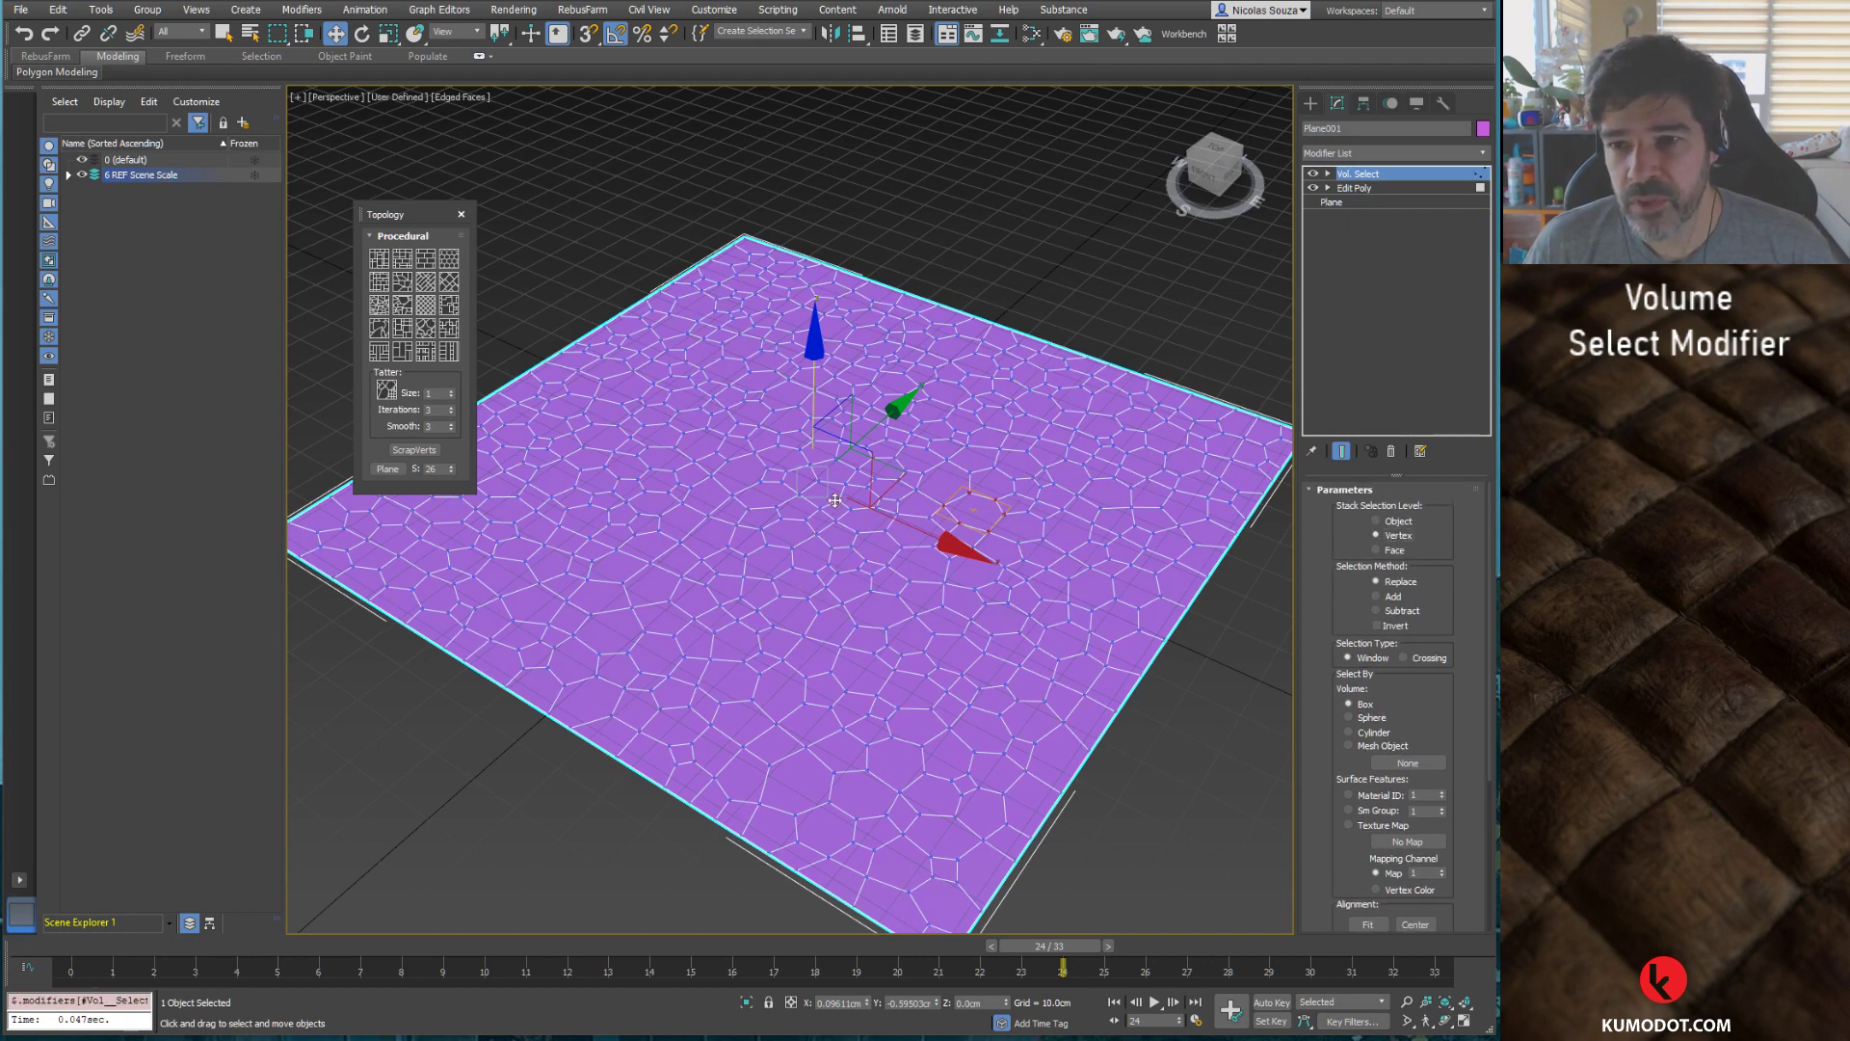
Step: Confirm Vertex selection level and set Select By Volume to Mesh Object
left_click(1380, 189)
left_click(1446, 175)
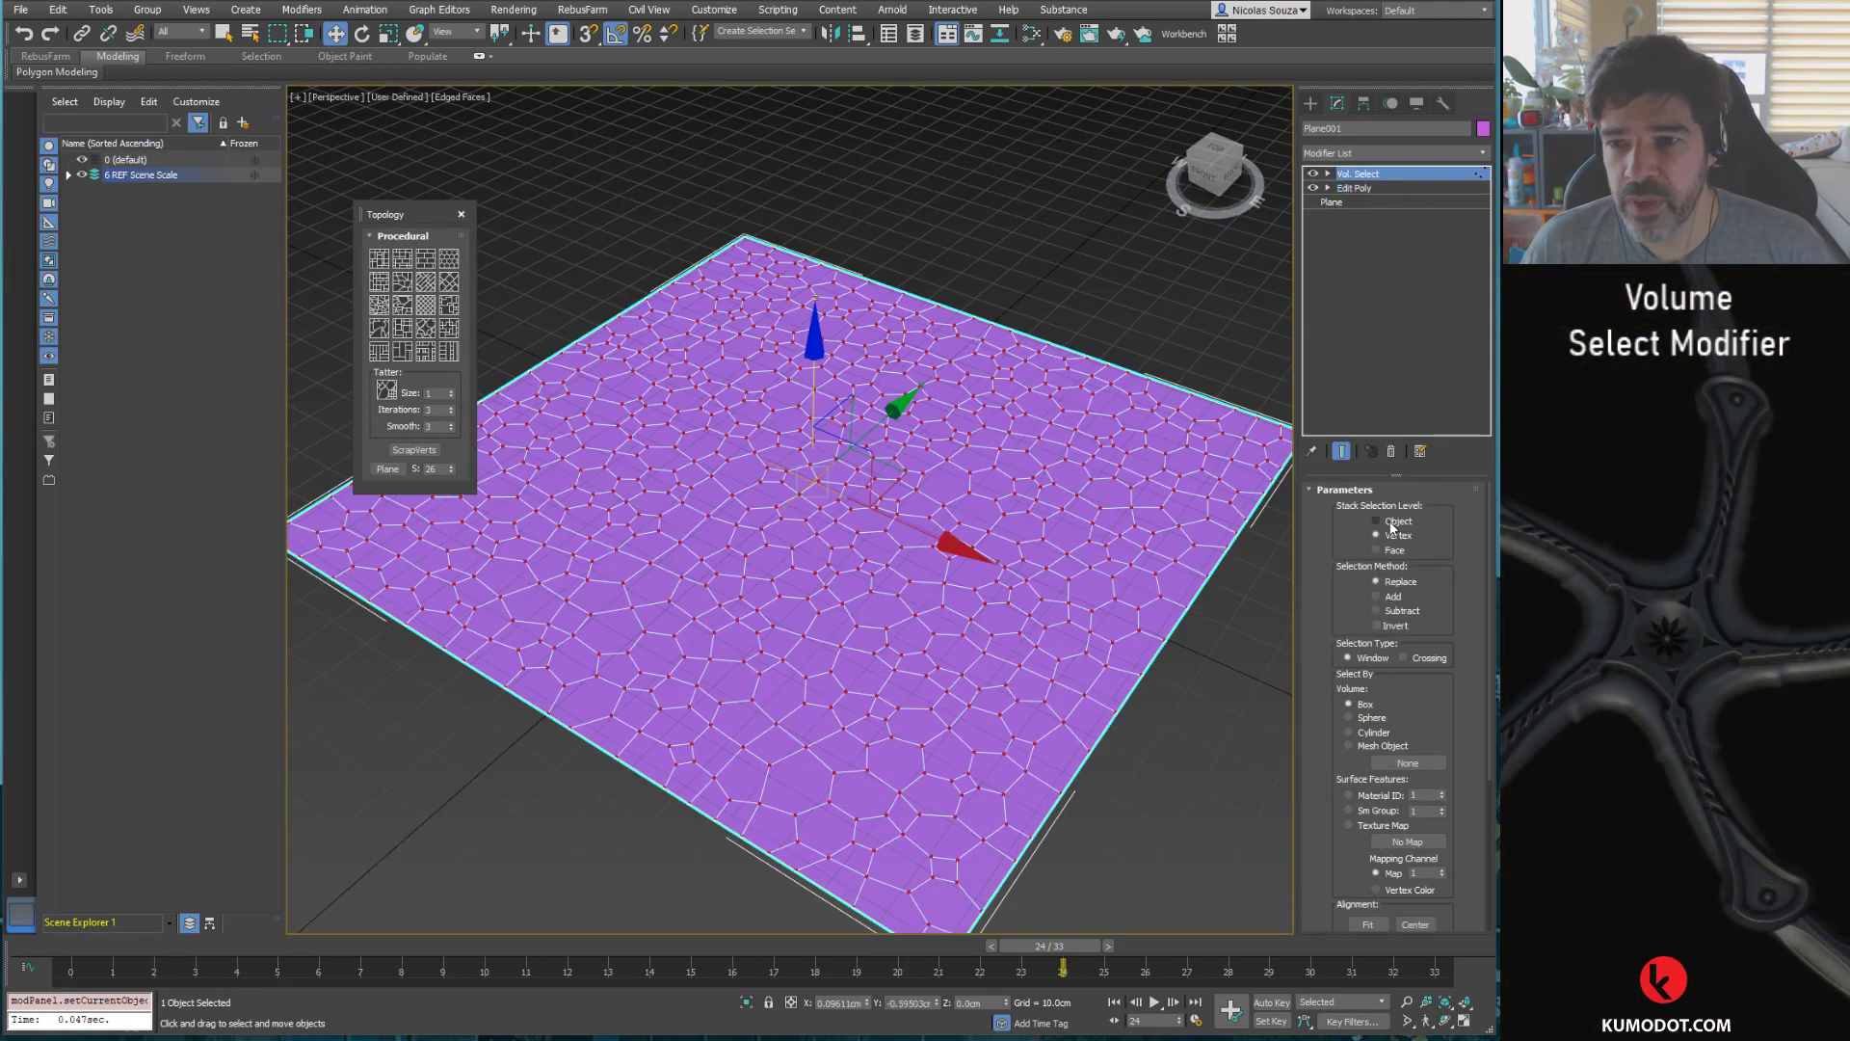
left_click(1378, 549)
left_click(1378, 522)
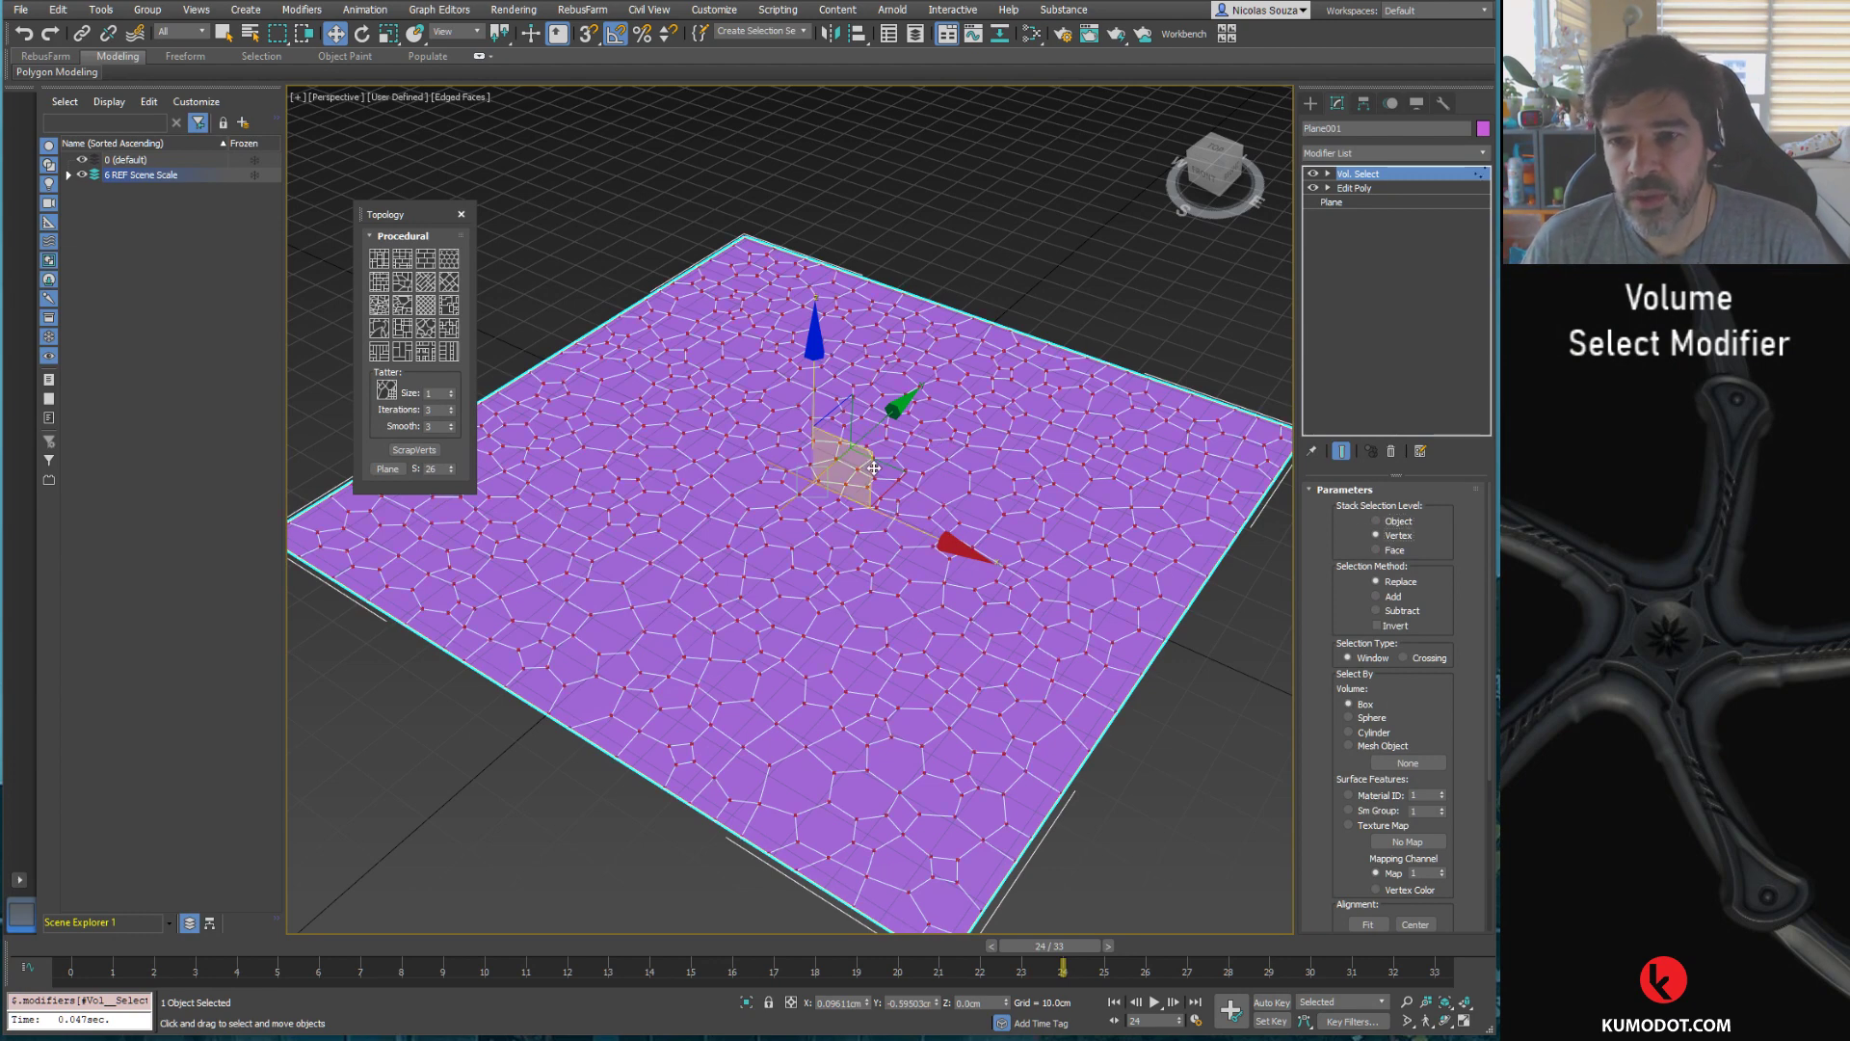
left_click_drag(1320, 745, 1323, 660)
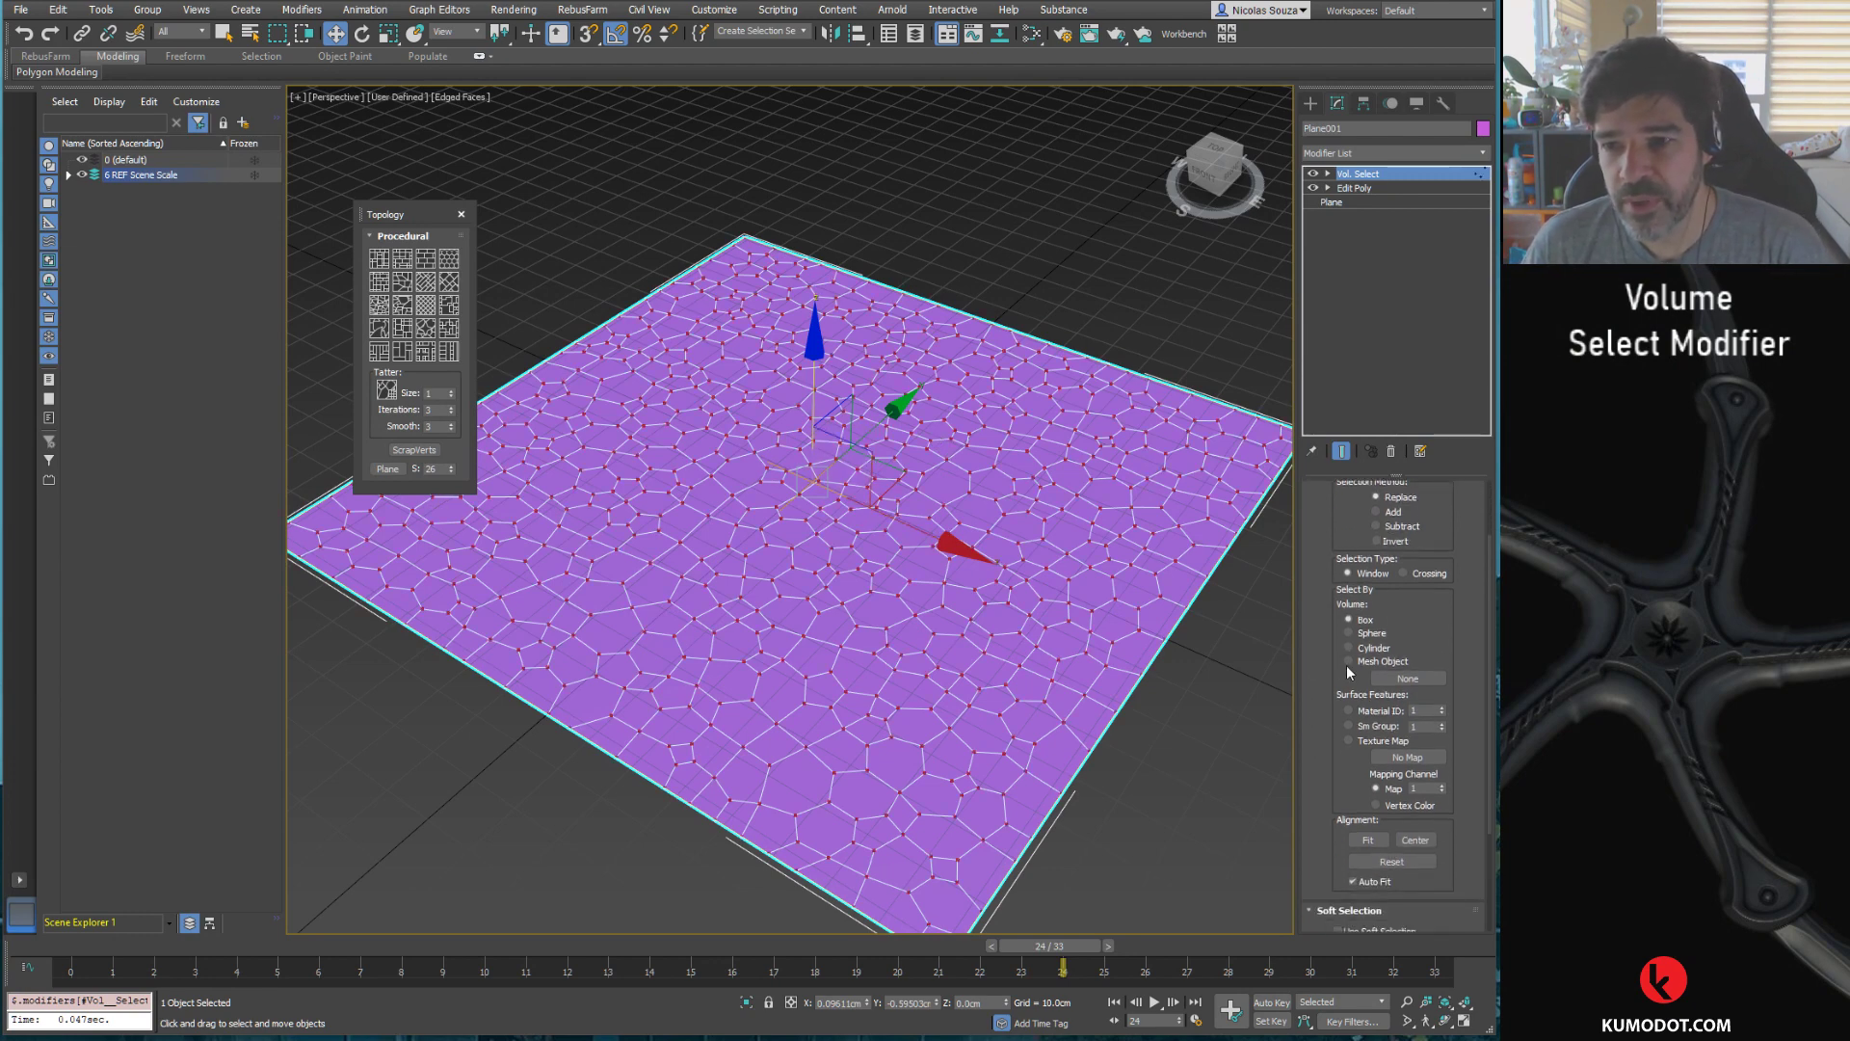
left_click(1350, 661)
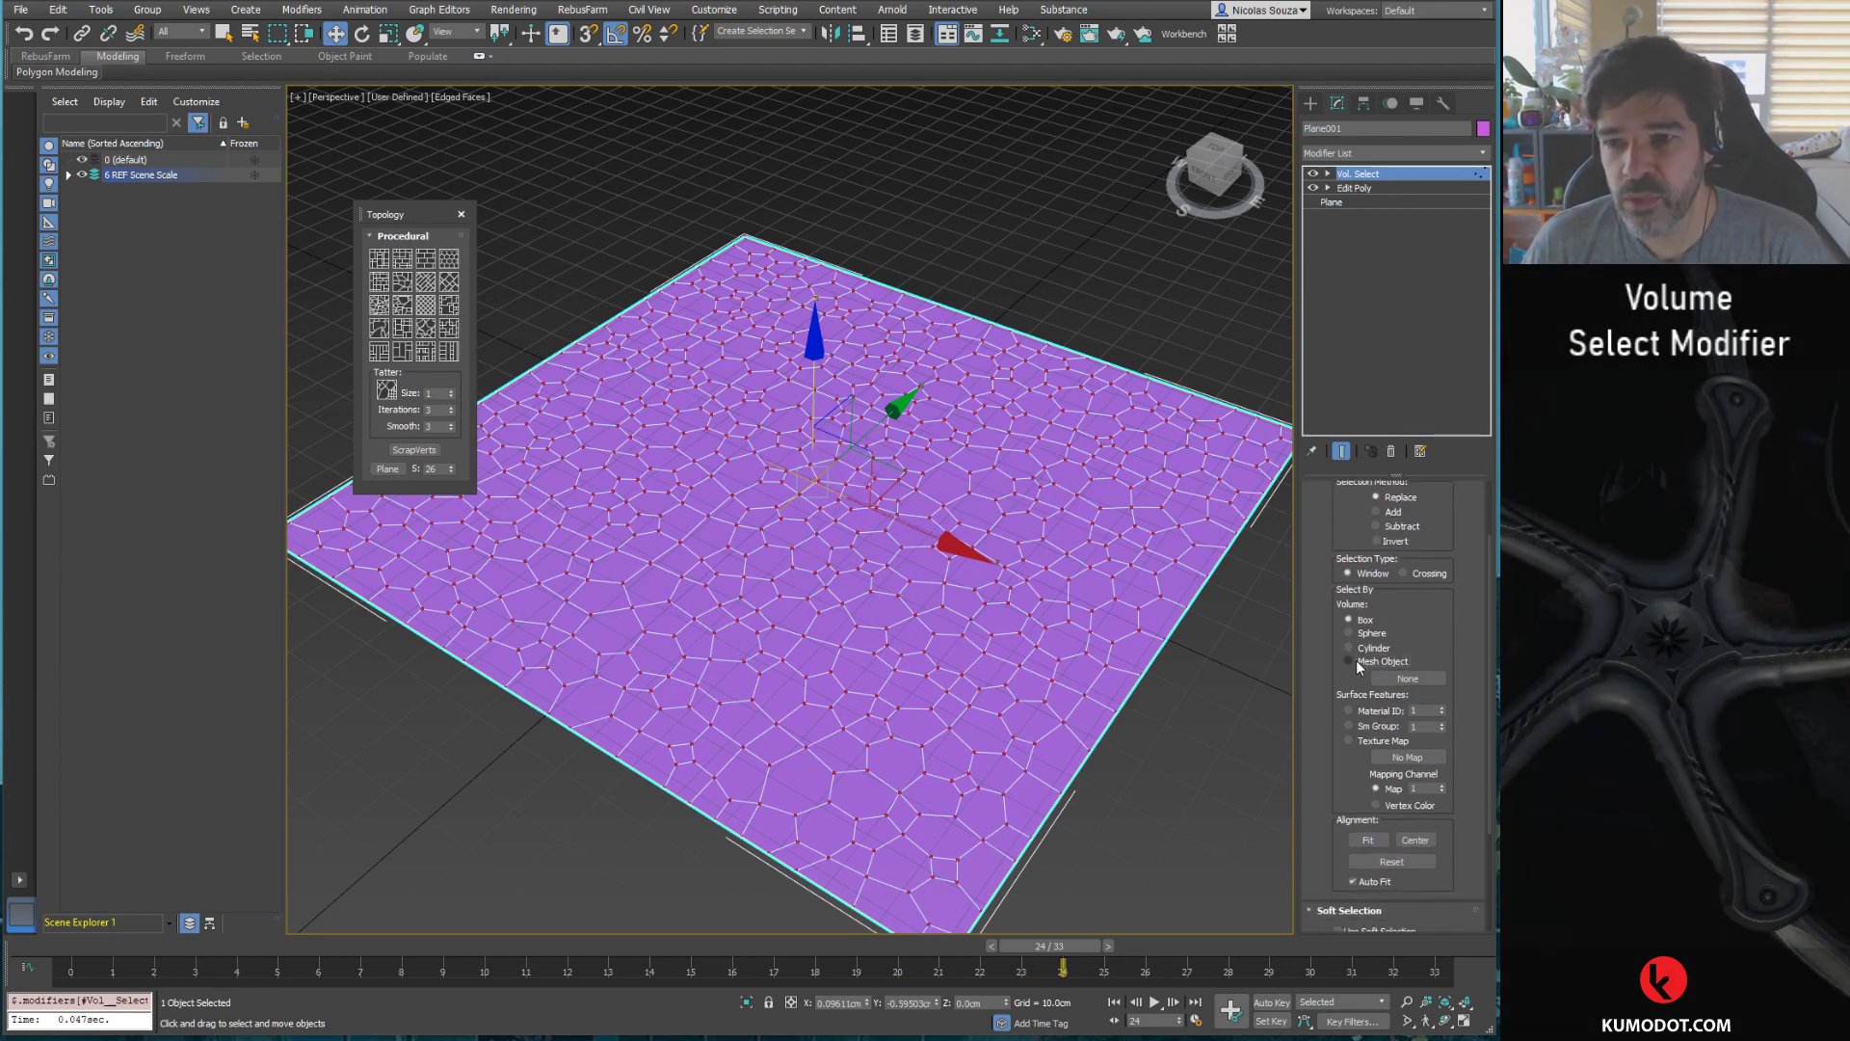
left_click(1311, 103)
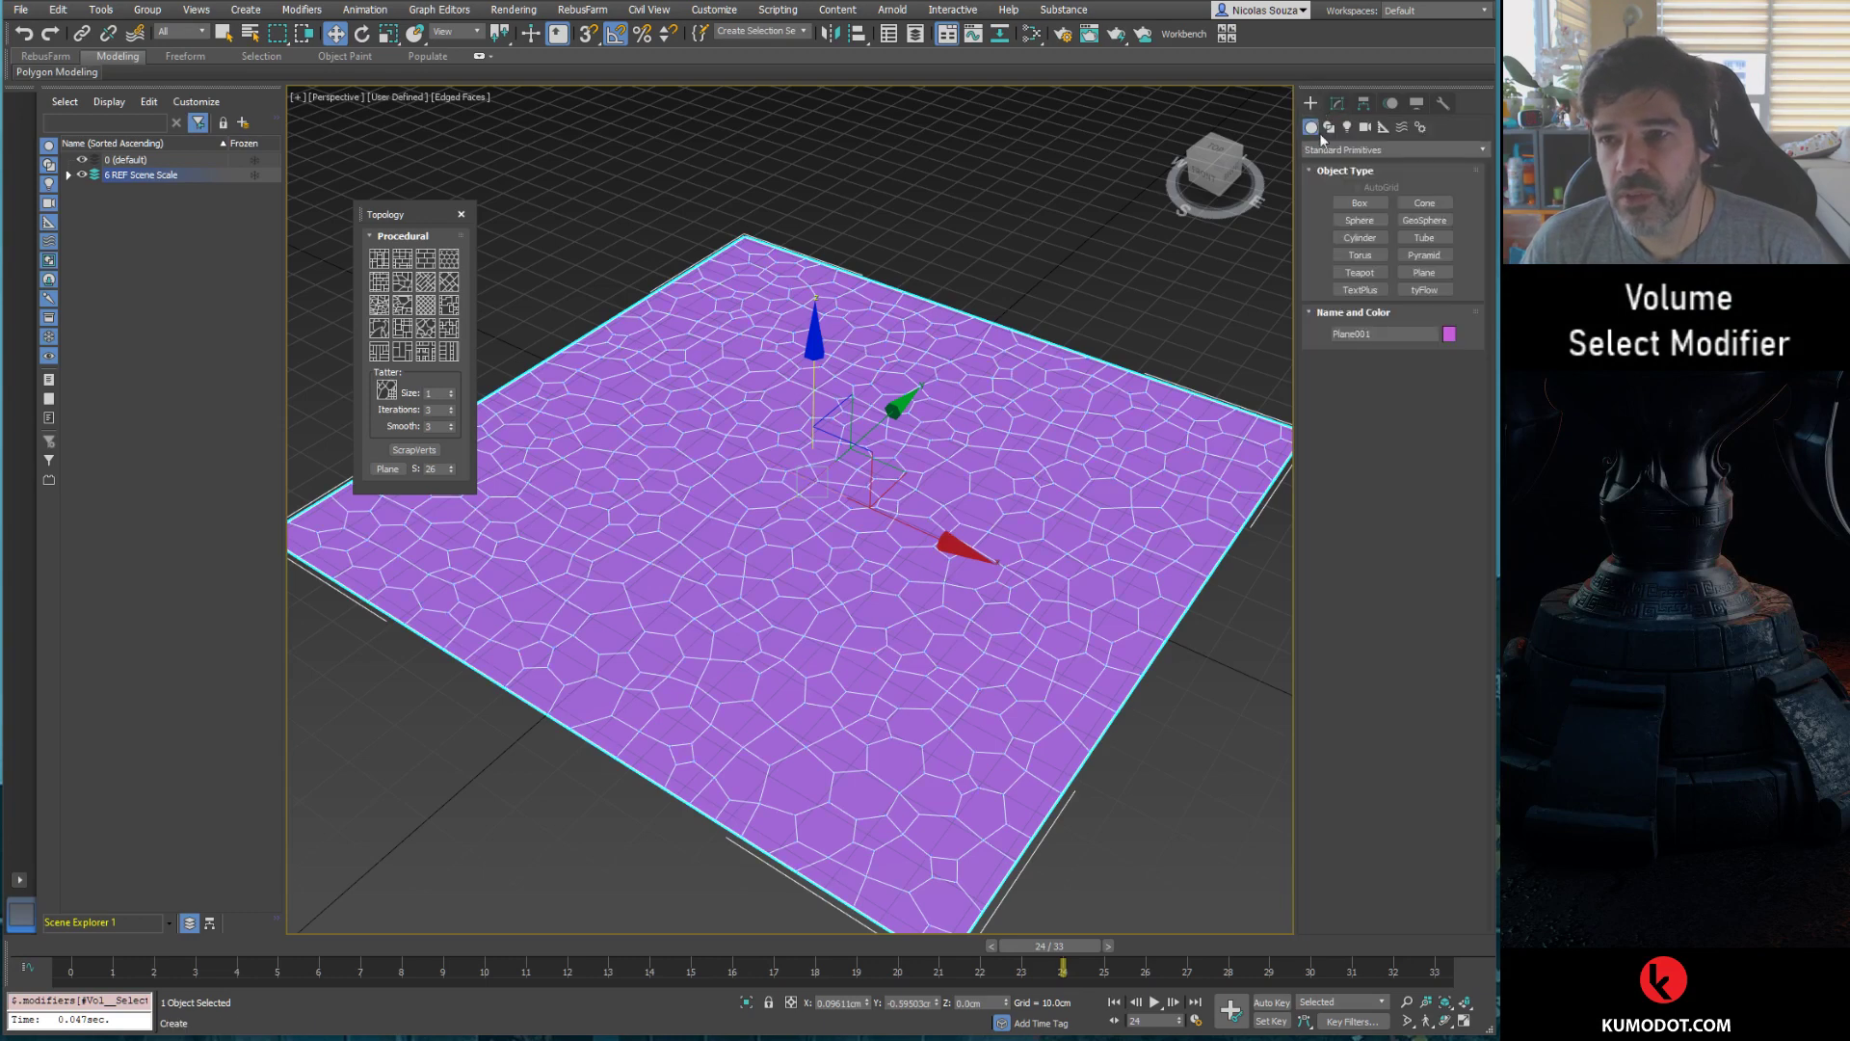
Step: Create a see-through sphere (Alt+X) and lower it halfway into the tile plane
left_click(1361, 239)
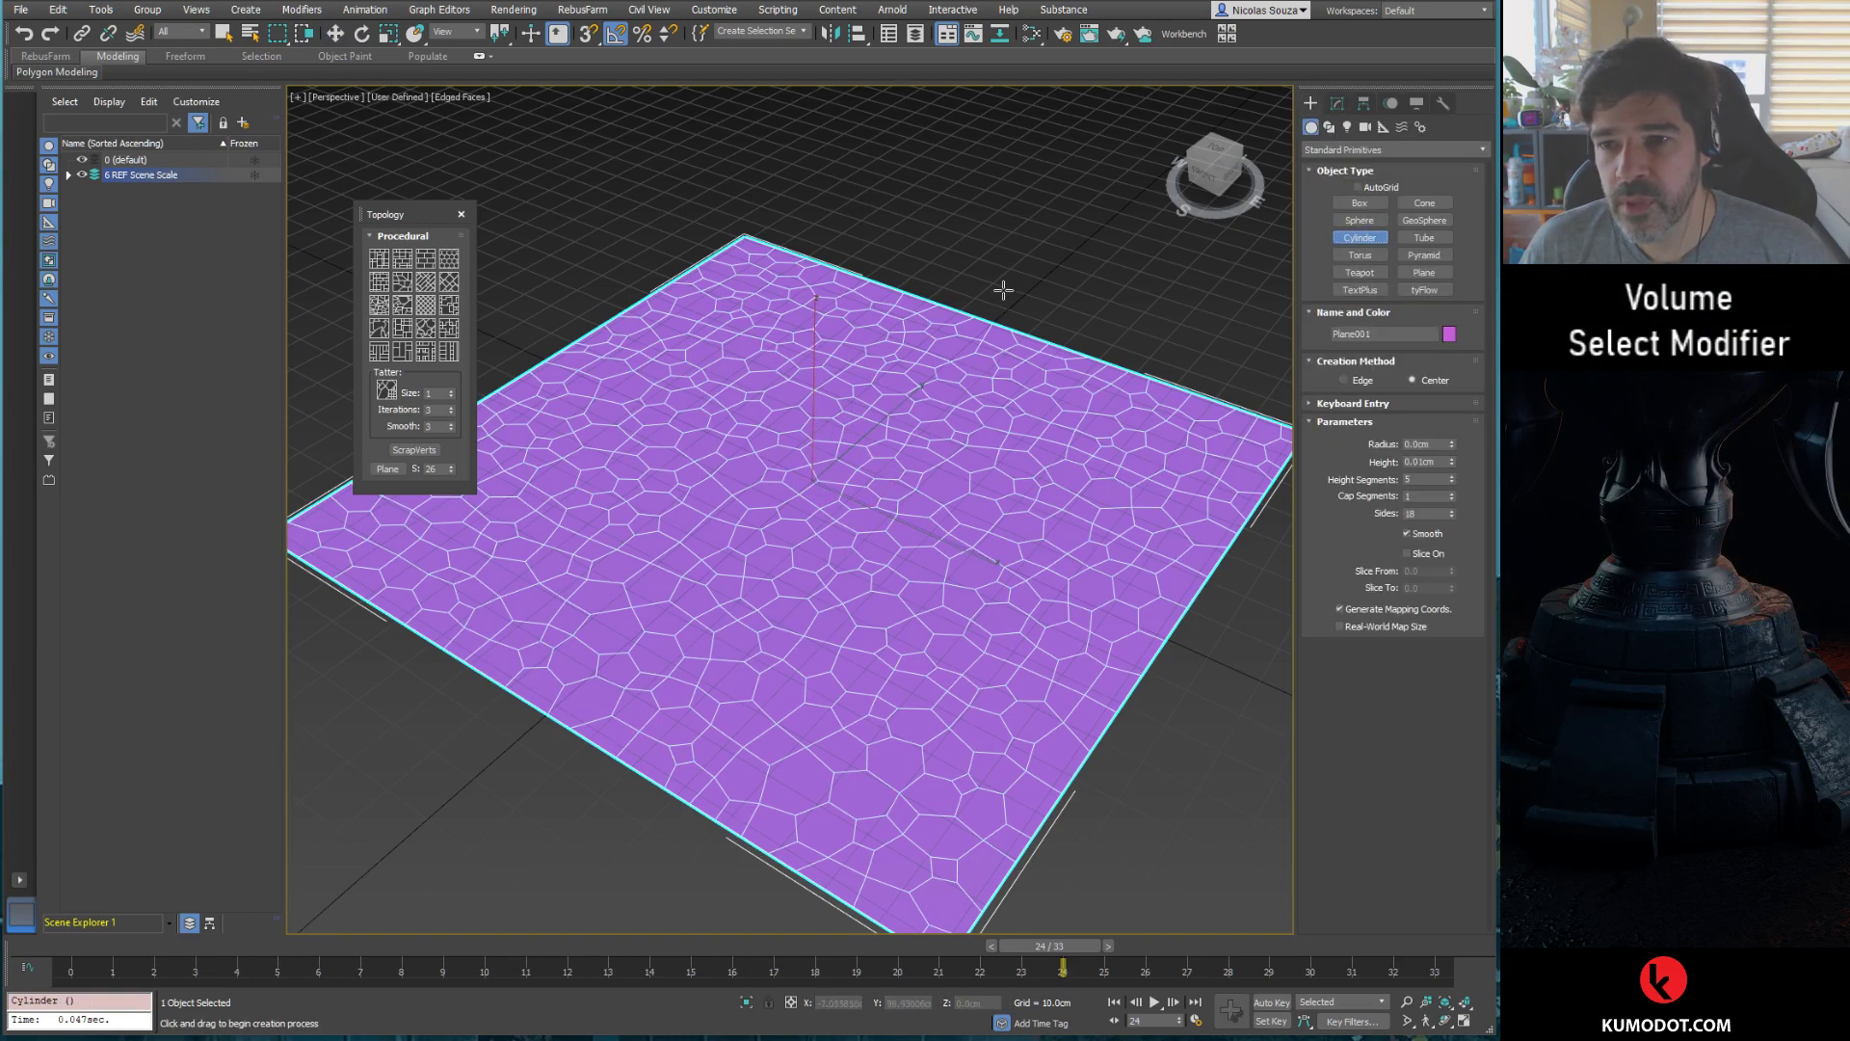
left_click(1360, 220)
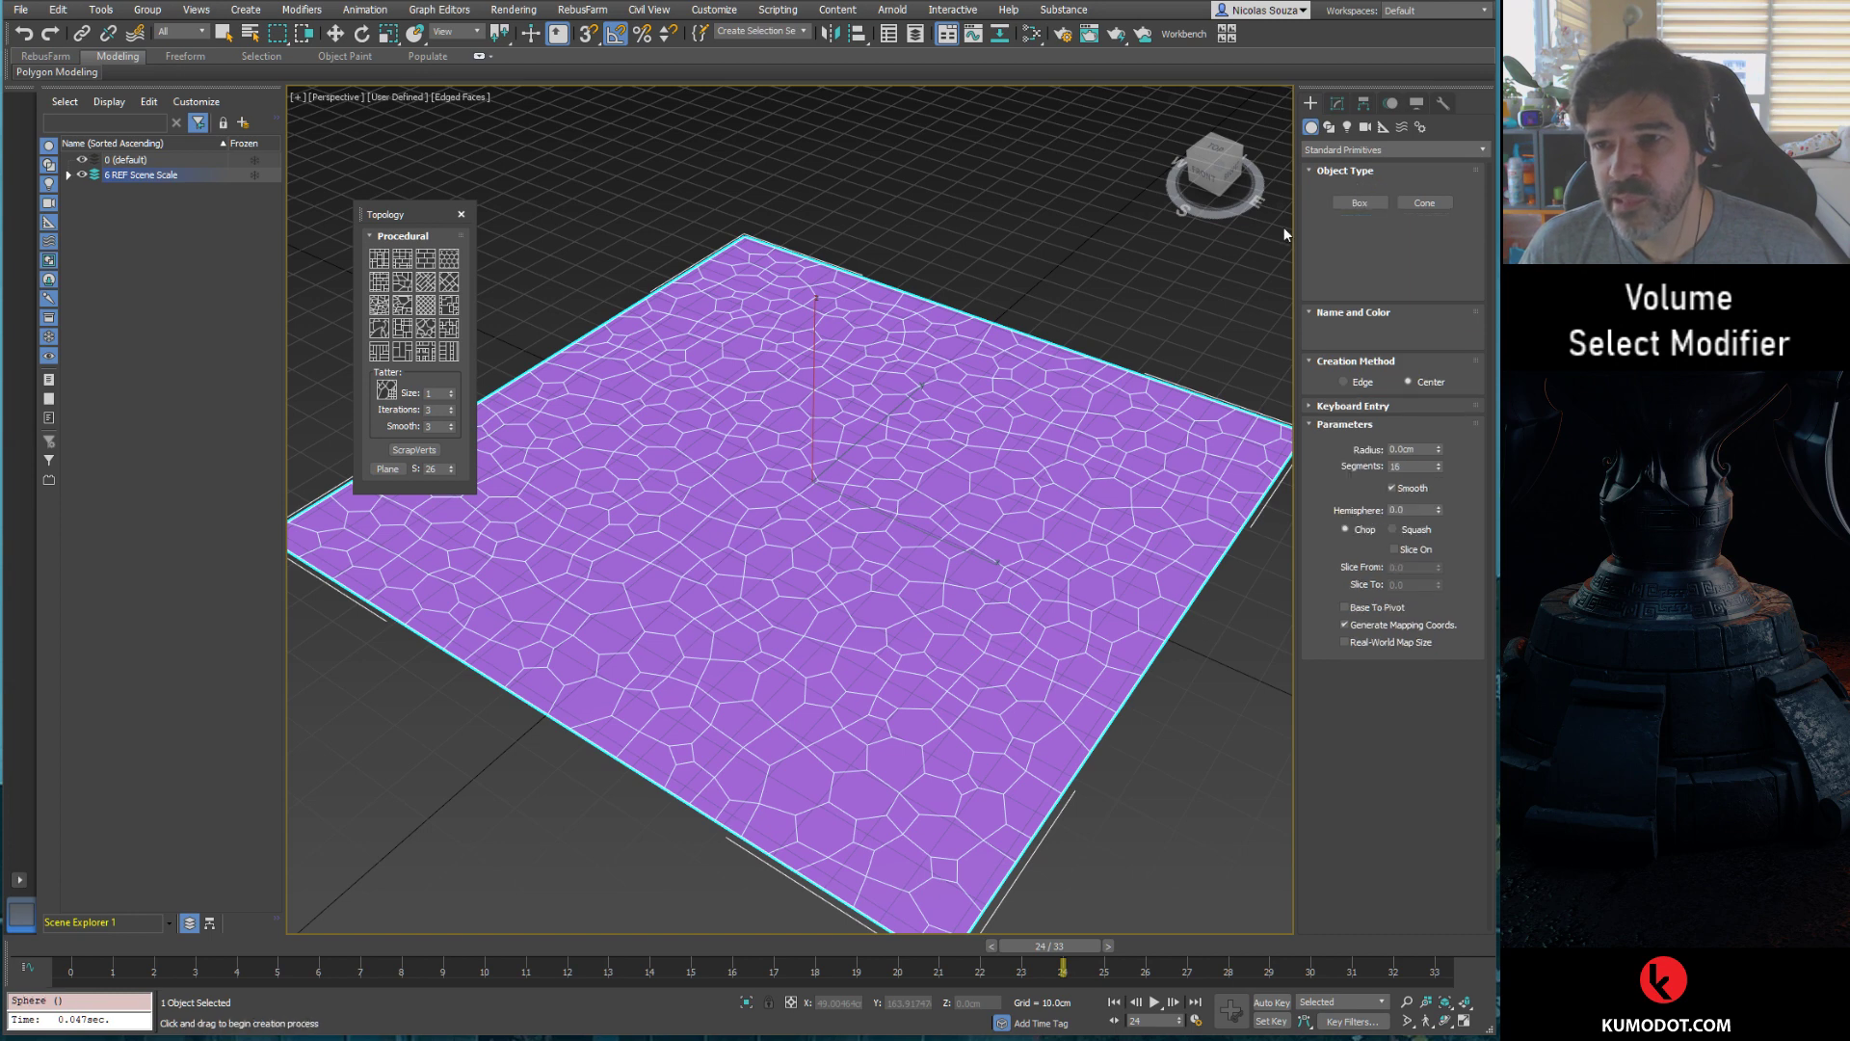
left_click_drag(981, 286, 1037, 326)
key("w")
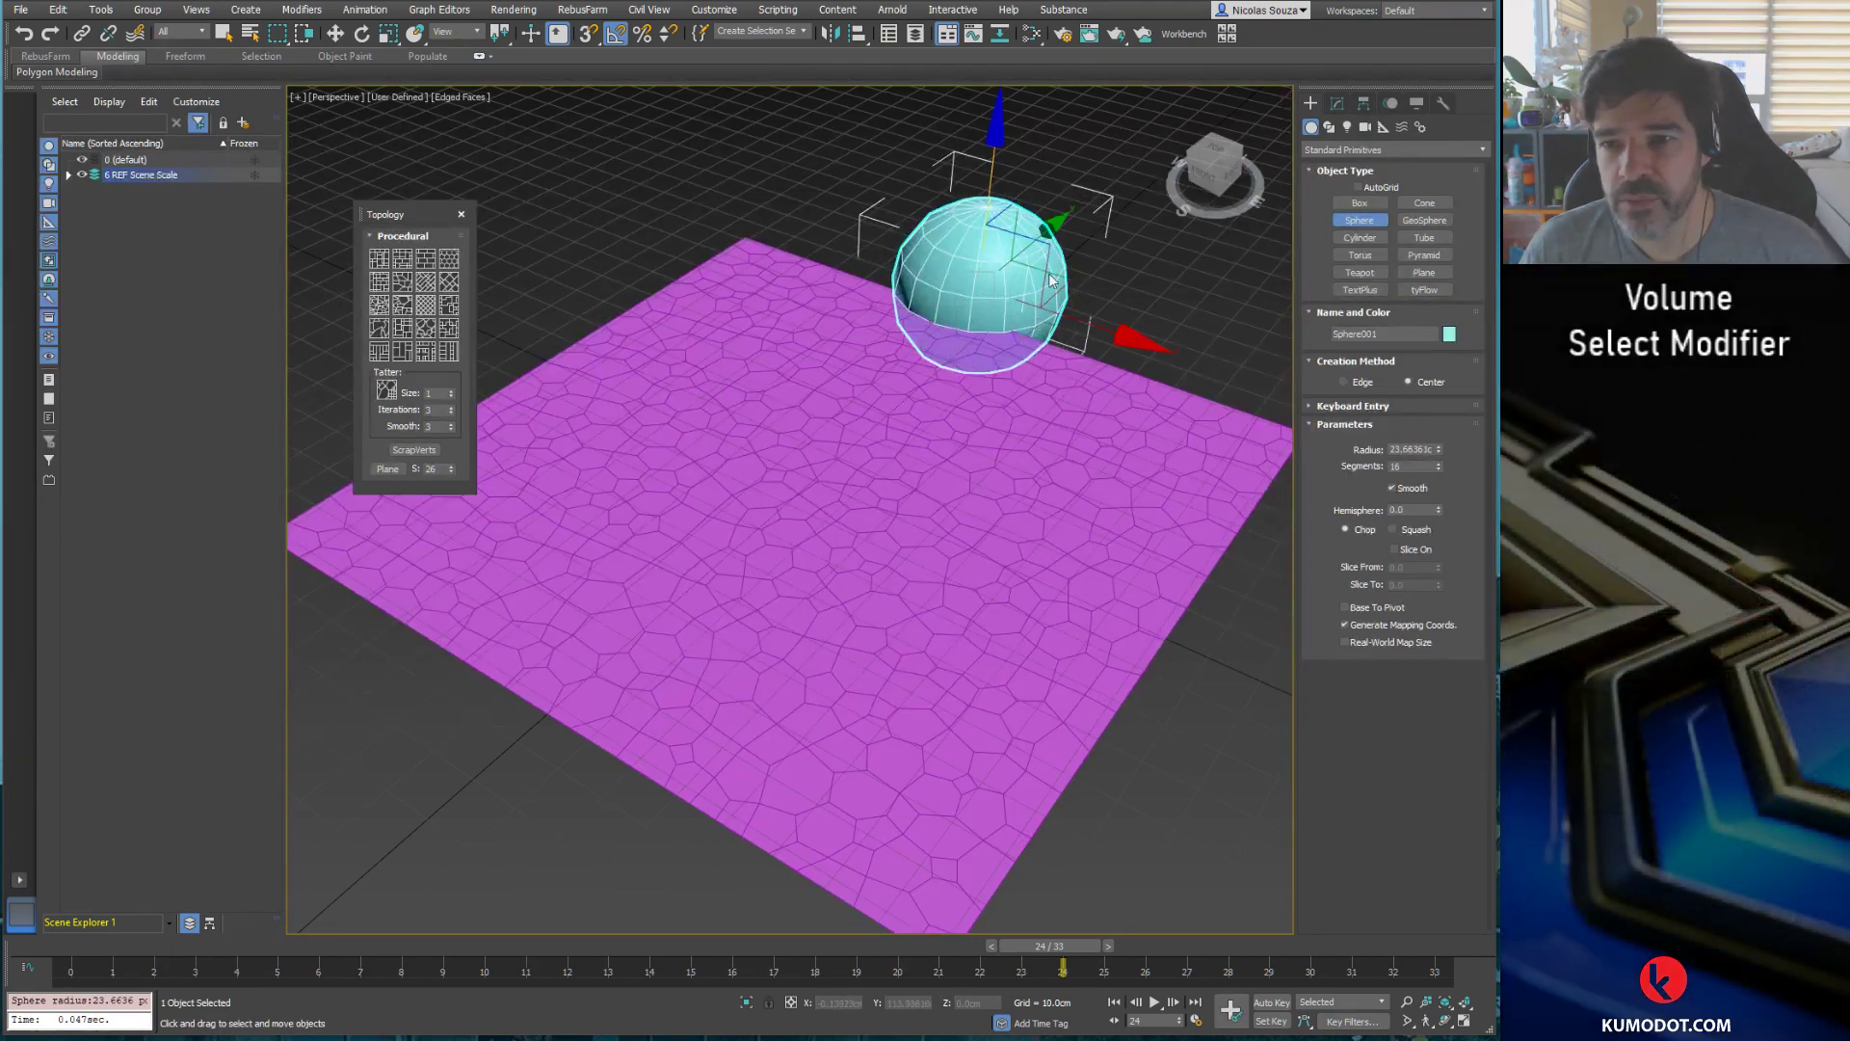
key("alt+x")
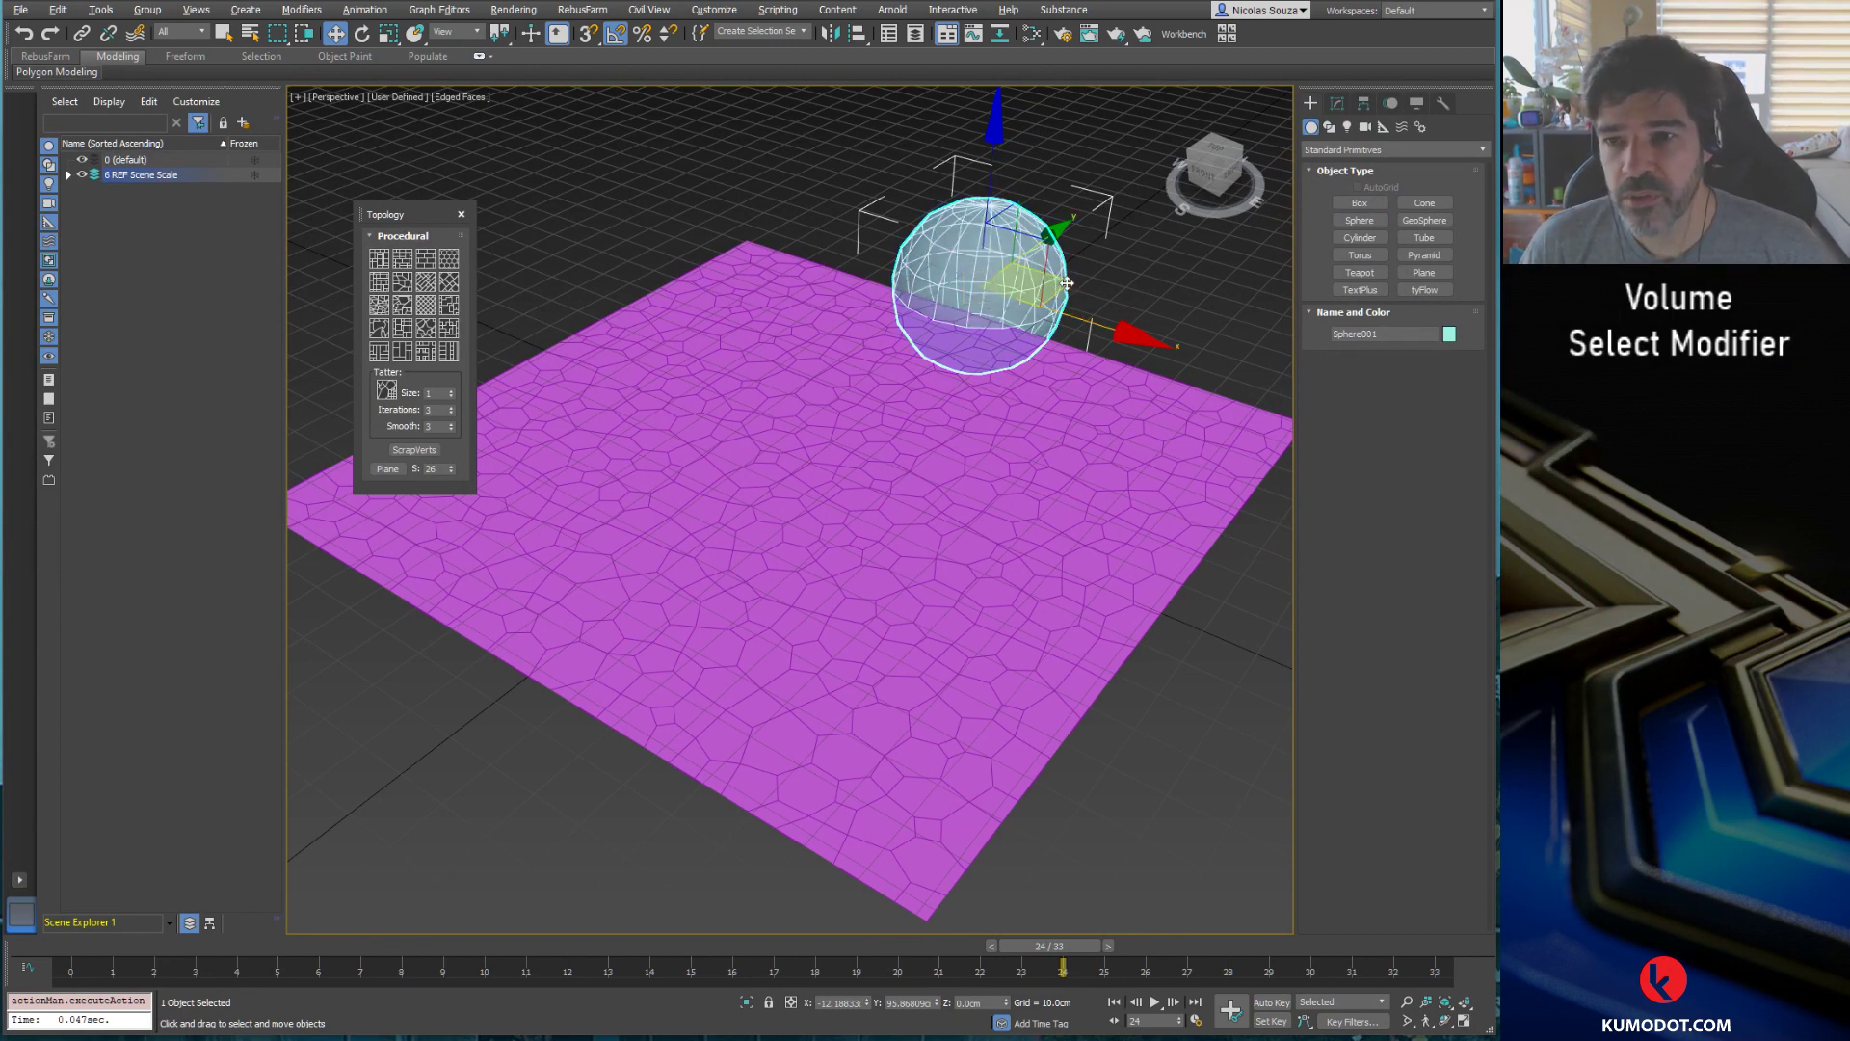
left_click_drag(1067, 282, 974, 352)
Step: Pick Sphere001 as Plane001's Vol. Select mesh volume, then slide the plane to test
left_click(1041, 405)
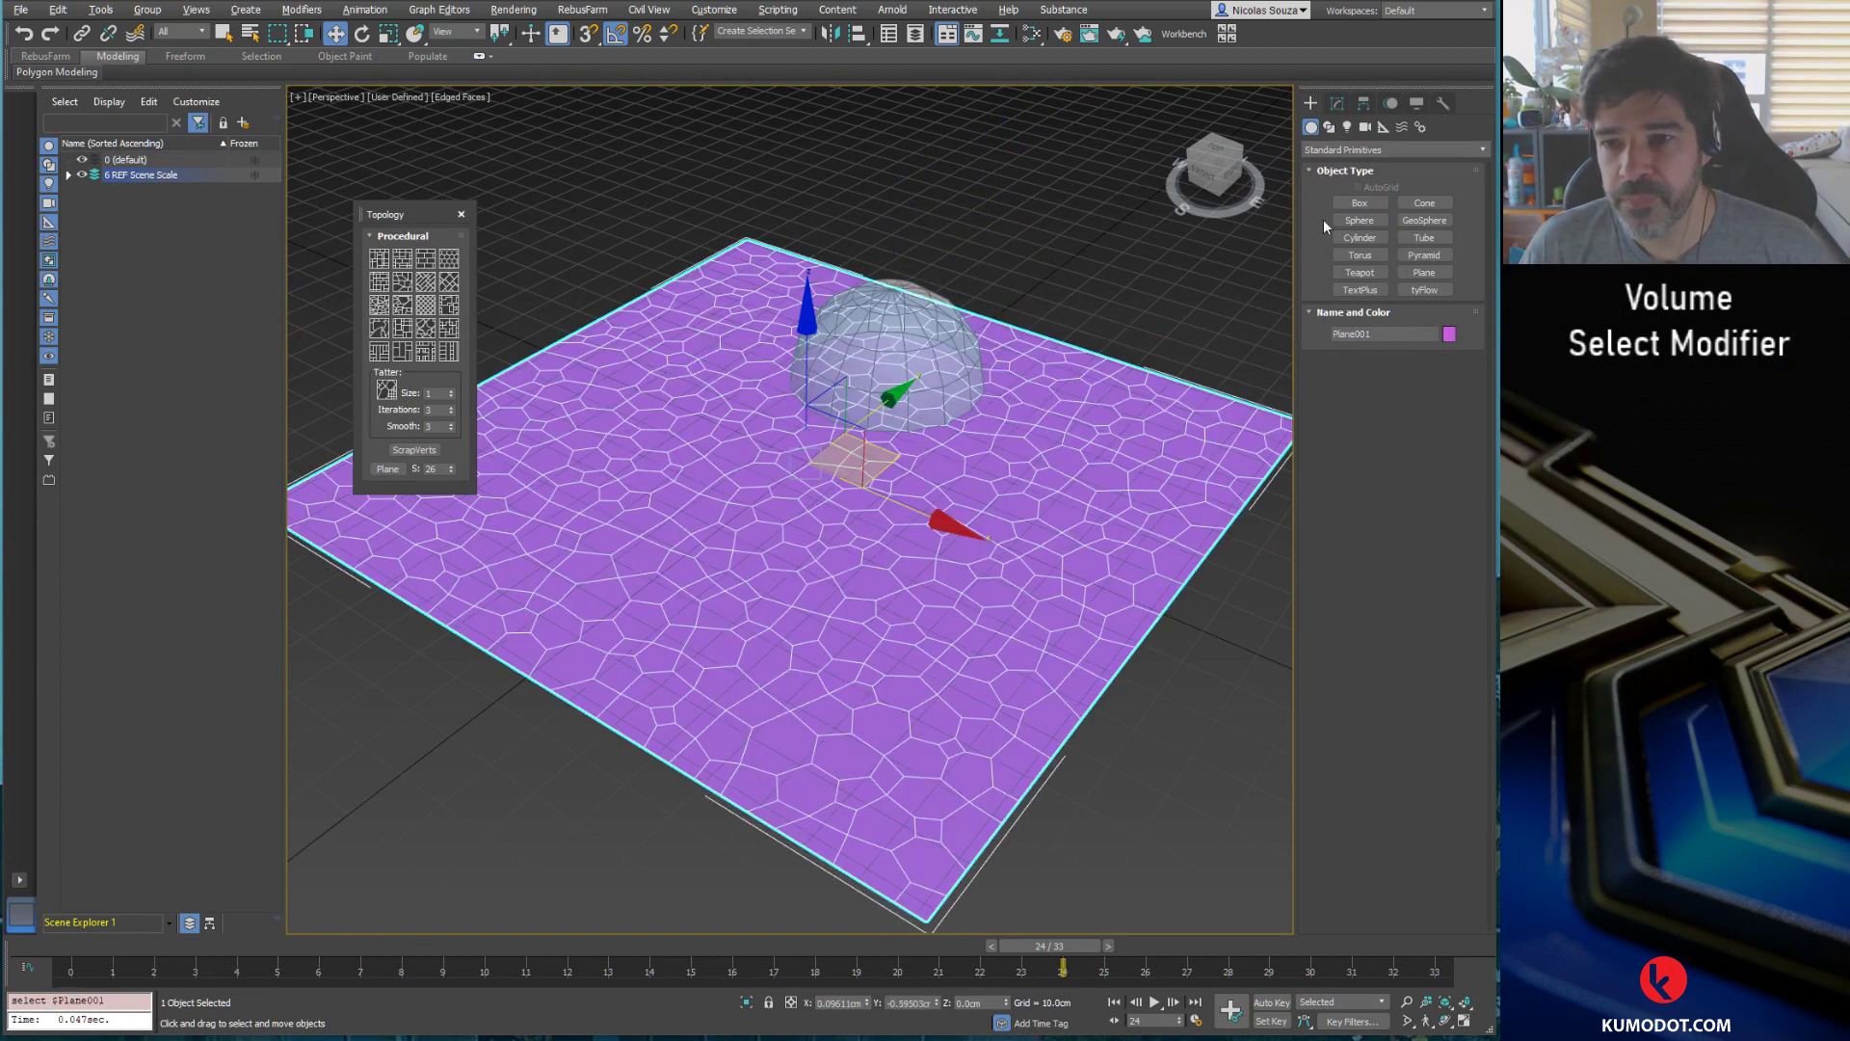
left_click(1337, 103)
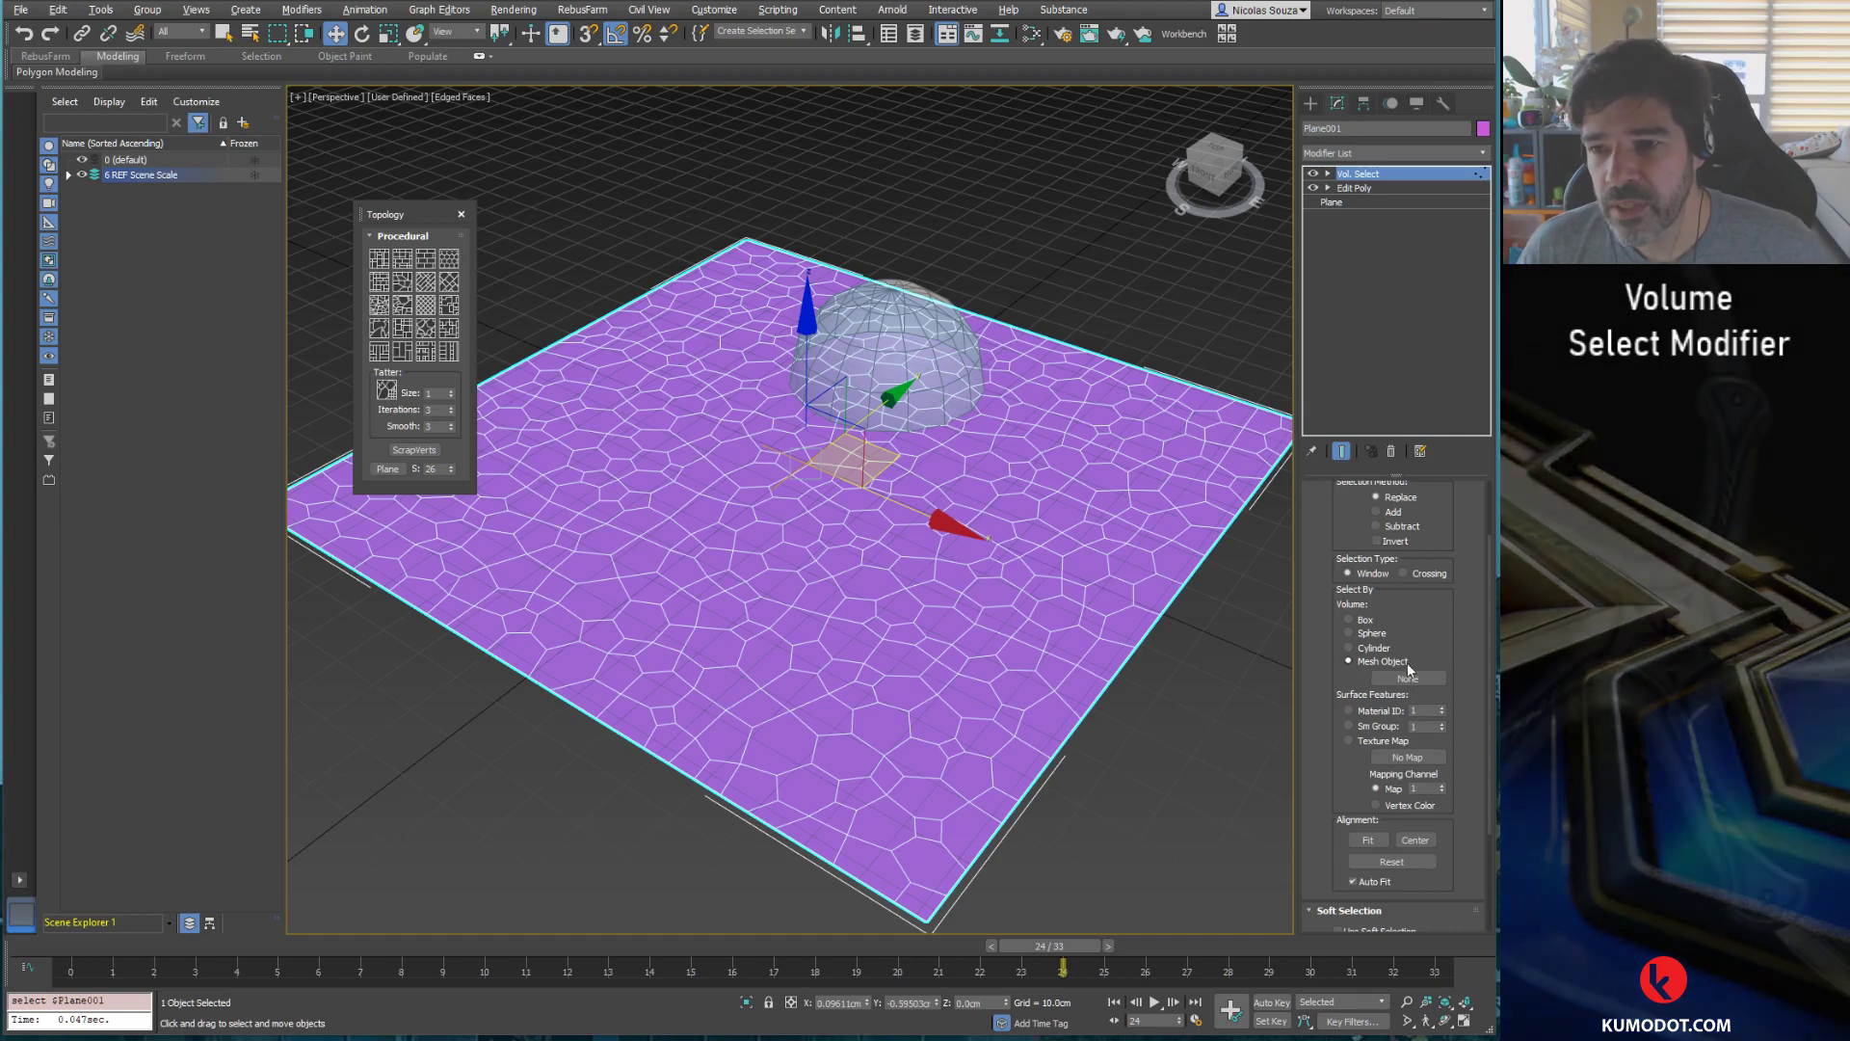
left_click(1407, 679)
left_click(959, 333)
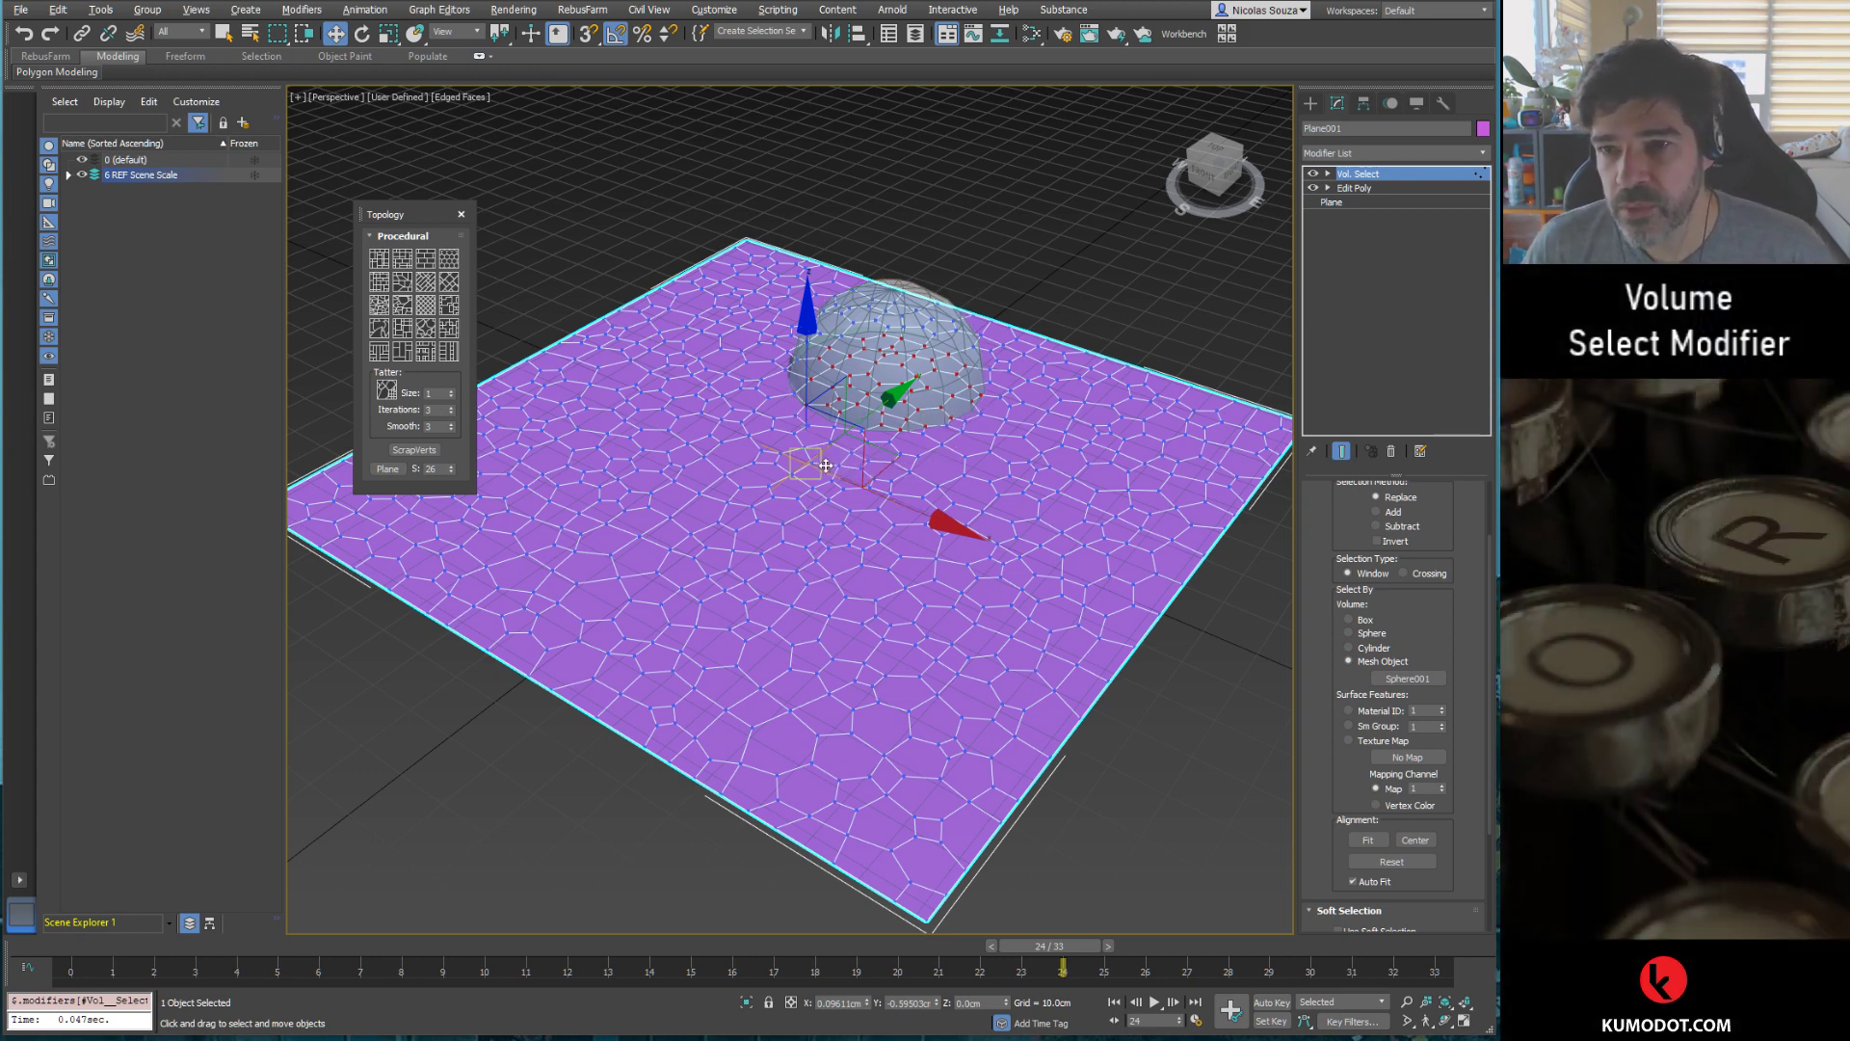
left_click(1044, 252)
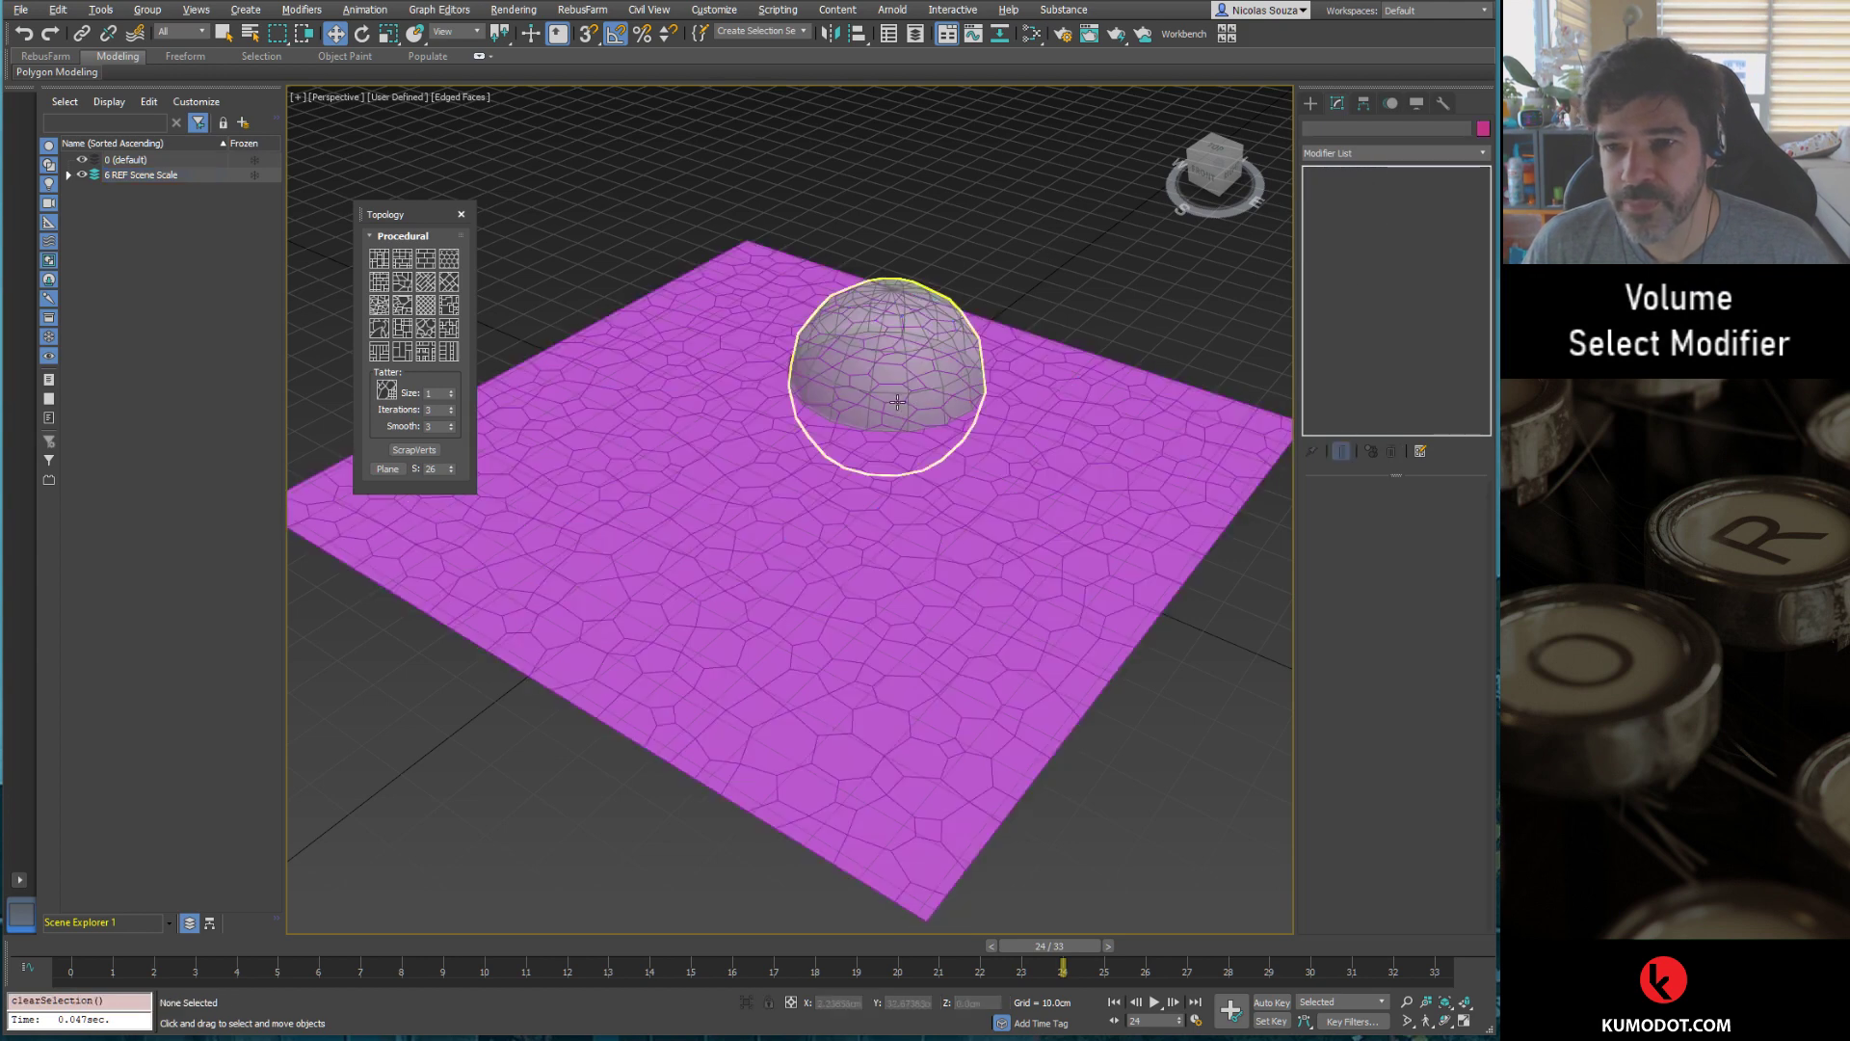
left_click(1018, 551)
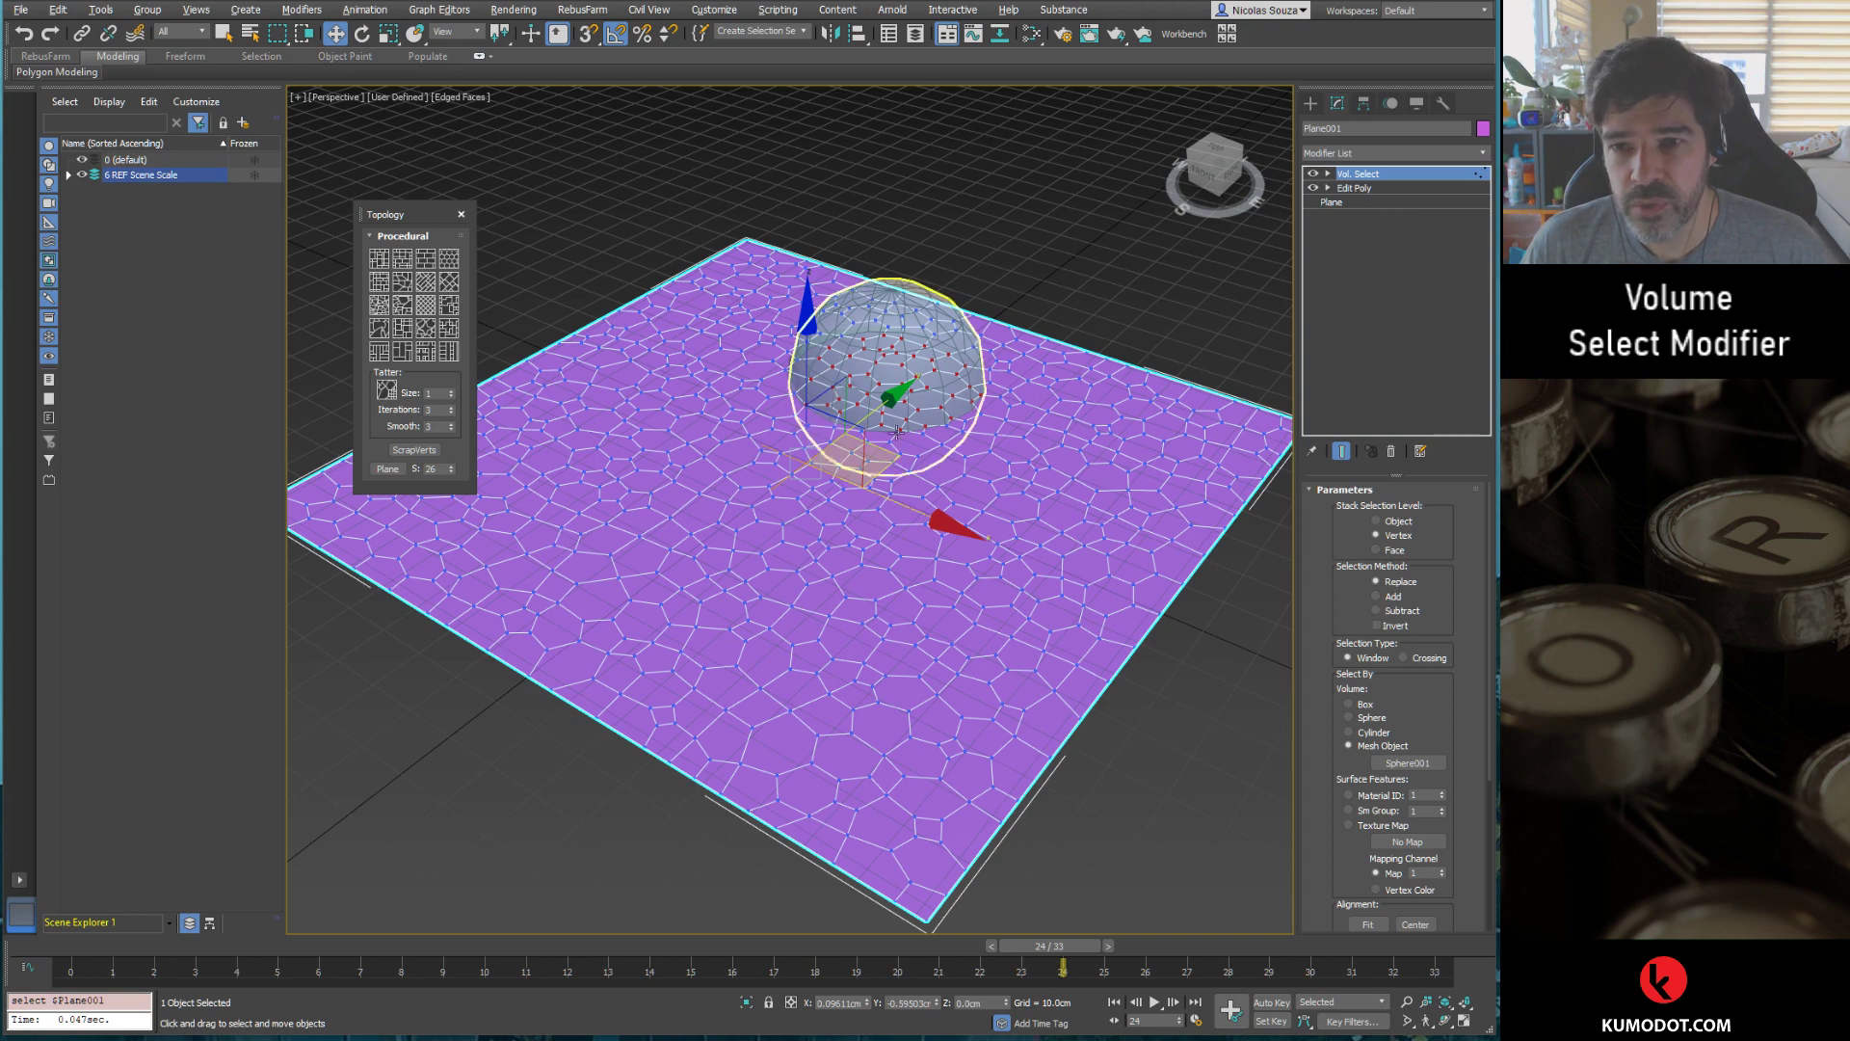
mouse_move(897, 464)
left_mouse_down()
mouse_move(1006, 463)
mouse_move(898, 458)
left_mouse_up()
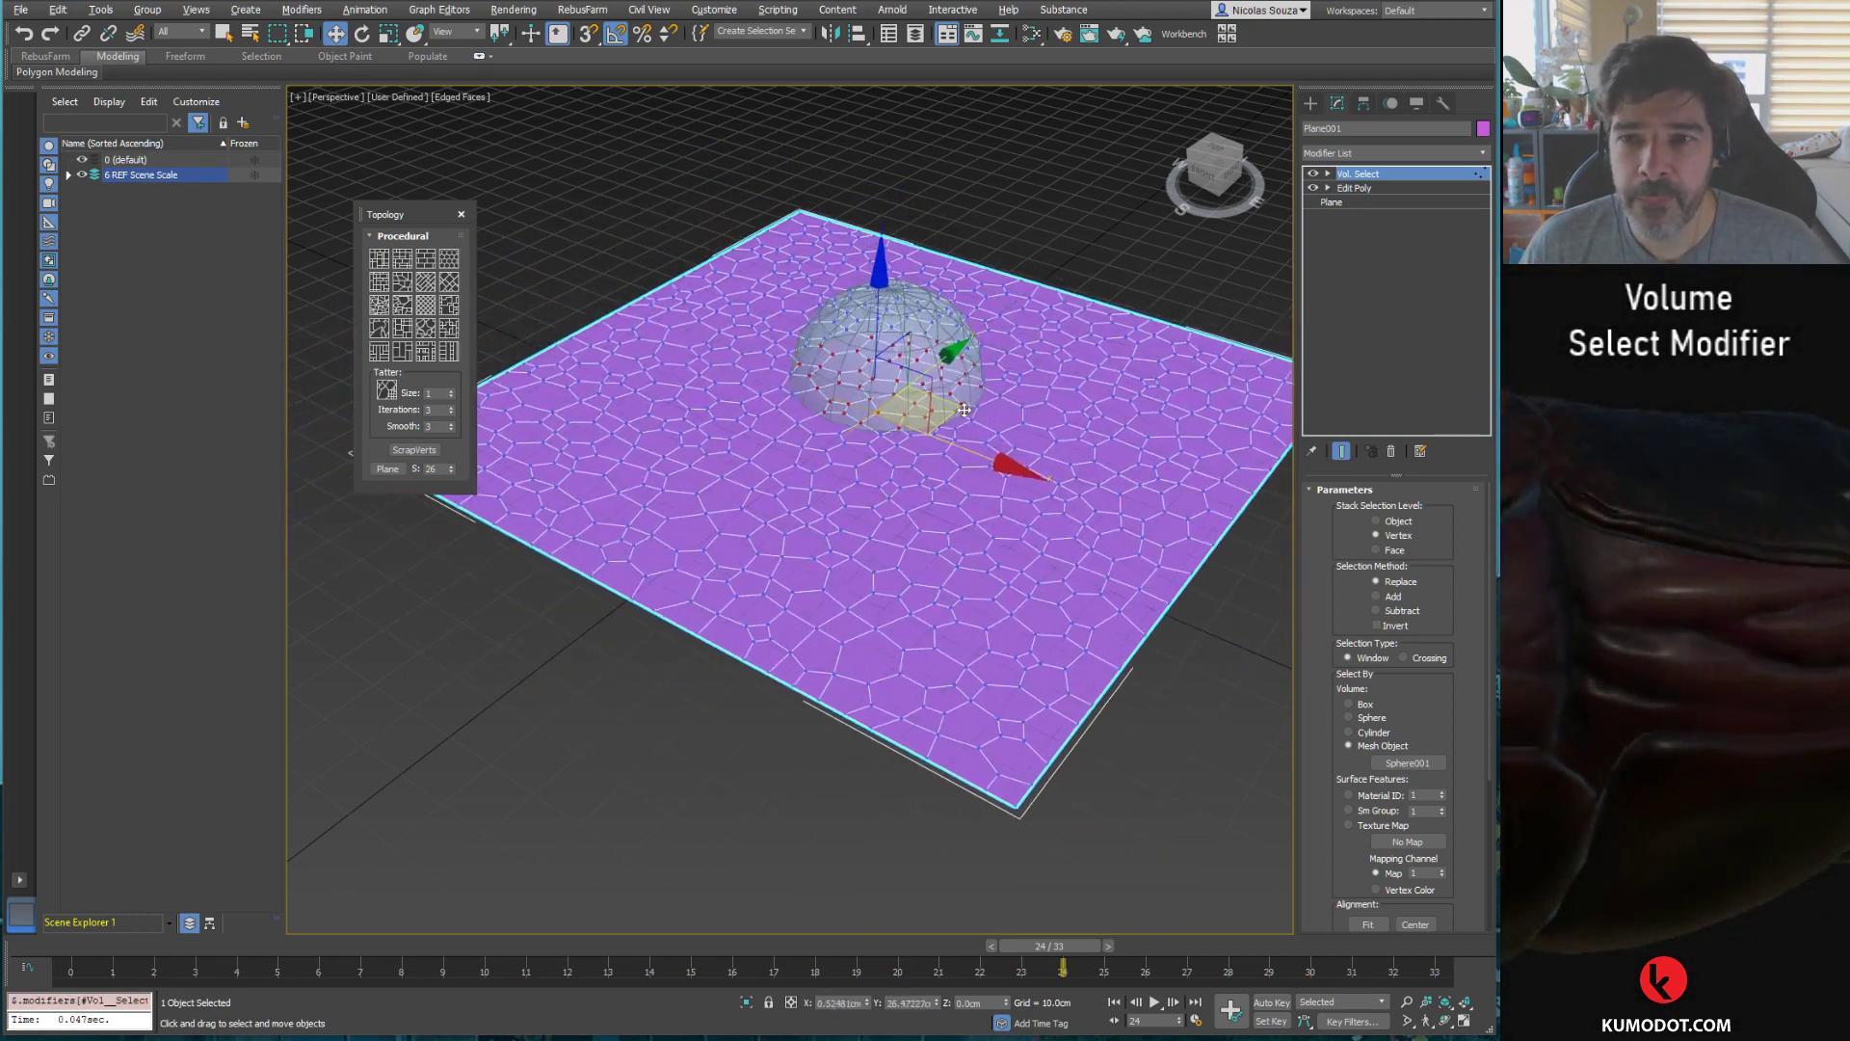
Step: Hide the sphere, slide the plane to check the selected vertices, then unhide the sphere
left_click(69, 179)
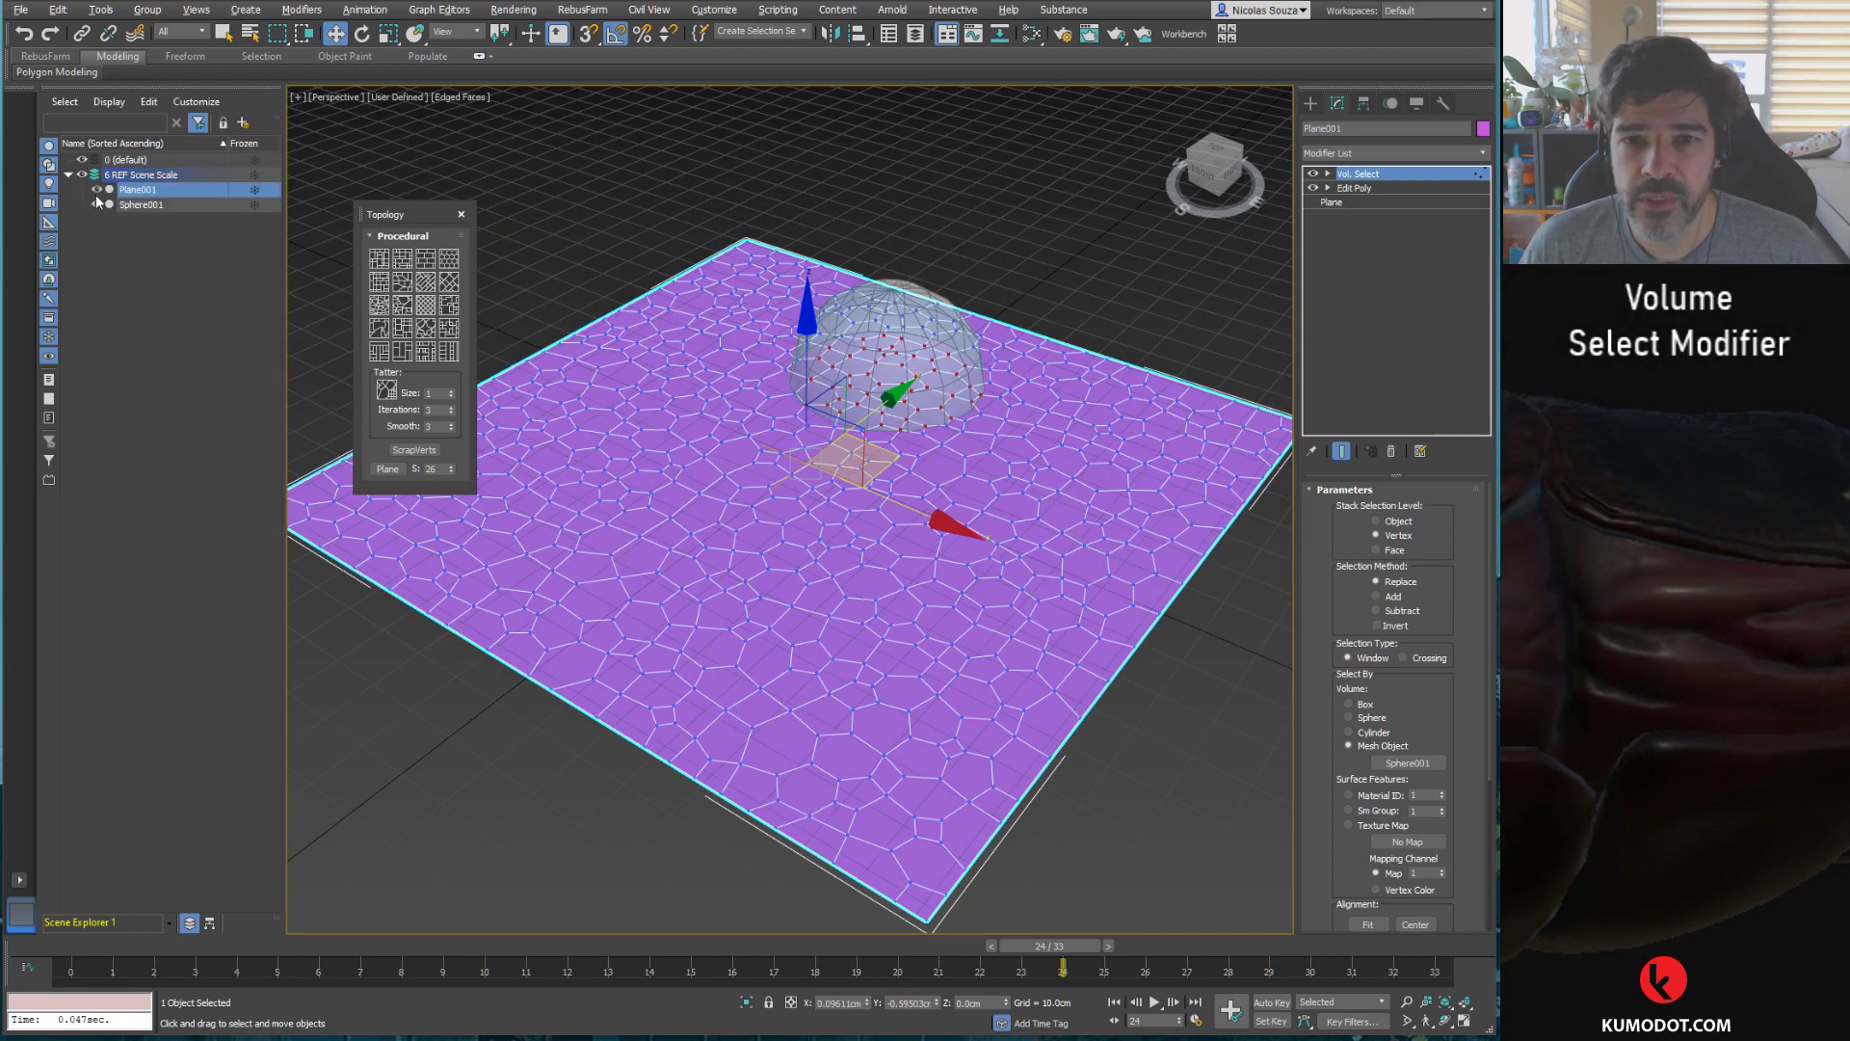
mouse_move(869, 447)
left_mouse_down()
mouse_move(794, 350)
mouse_move(835, 416)
mouse_move(844, 401)
left_mouse_up()
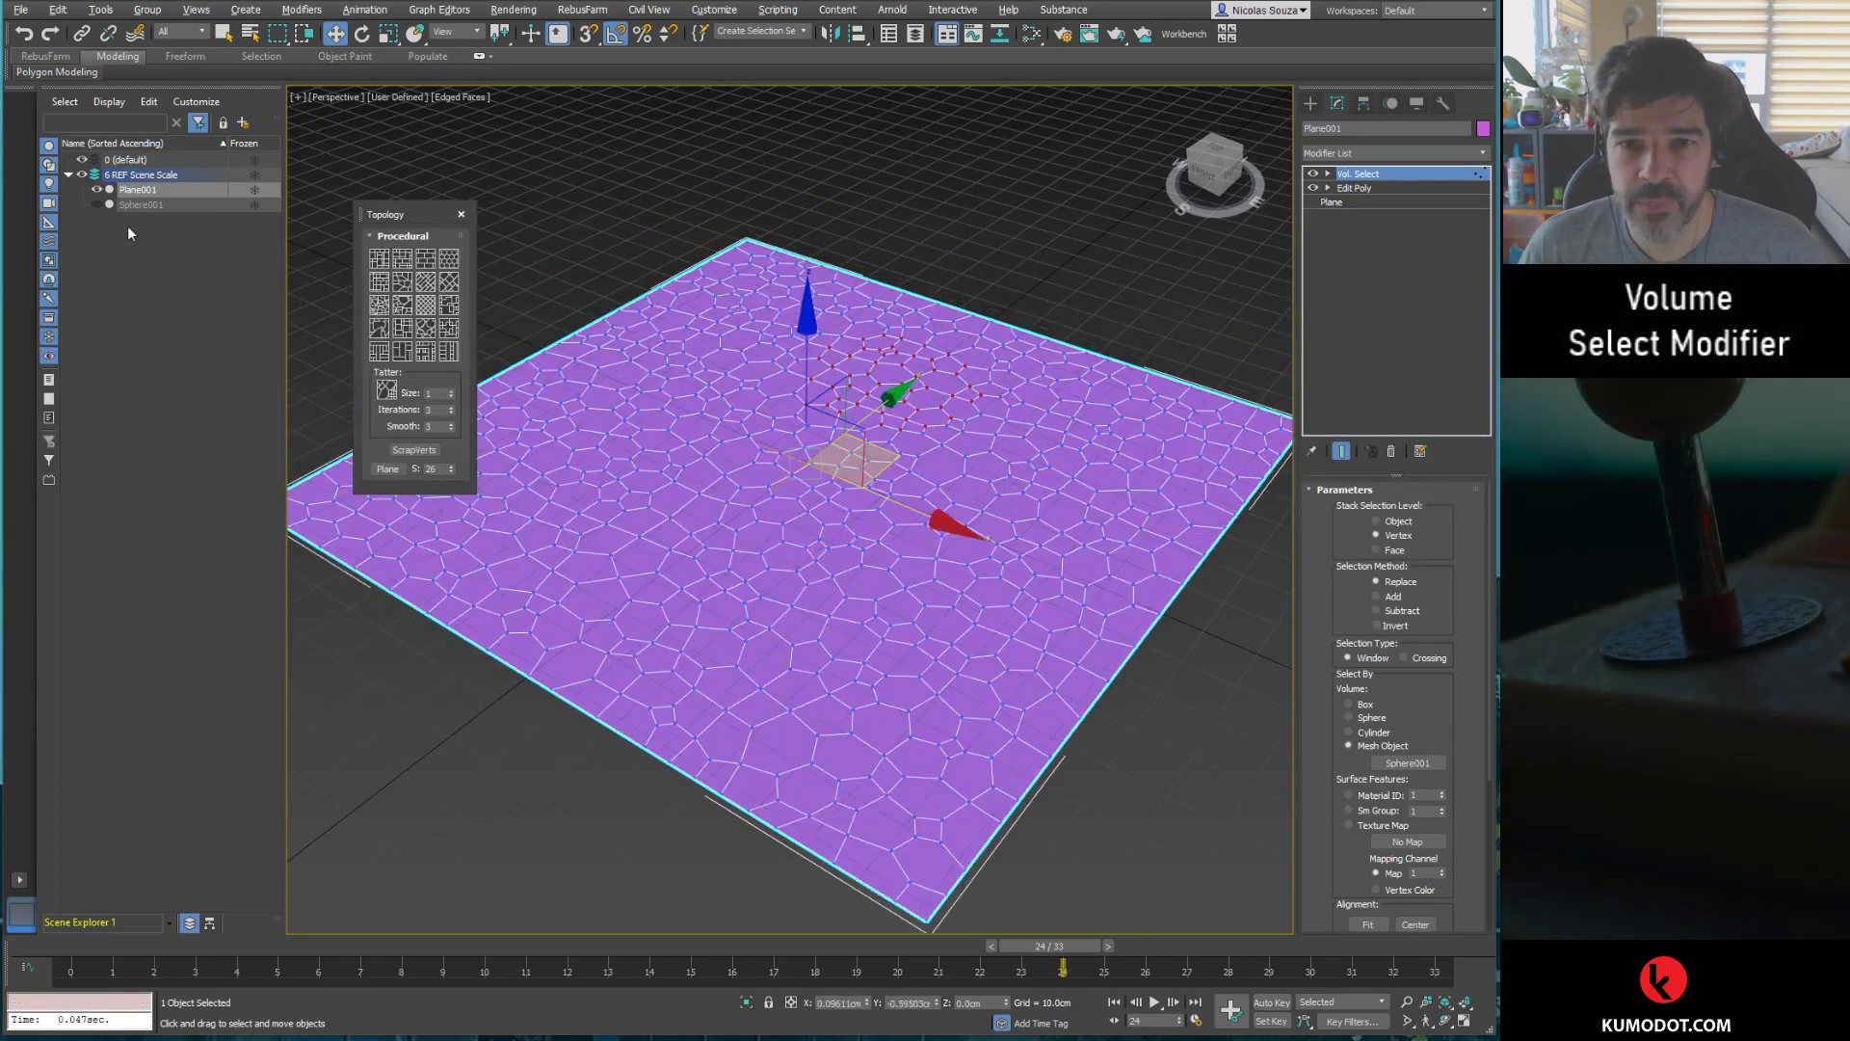
left_click(96, 204)
Step: Move the sphere down across the plane and reselect Plane001 to see the selection follow
left_click(948, 372)
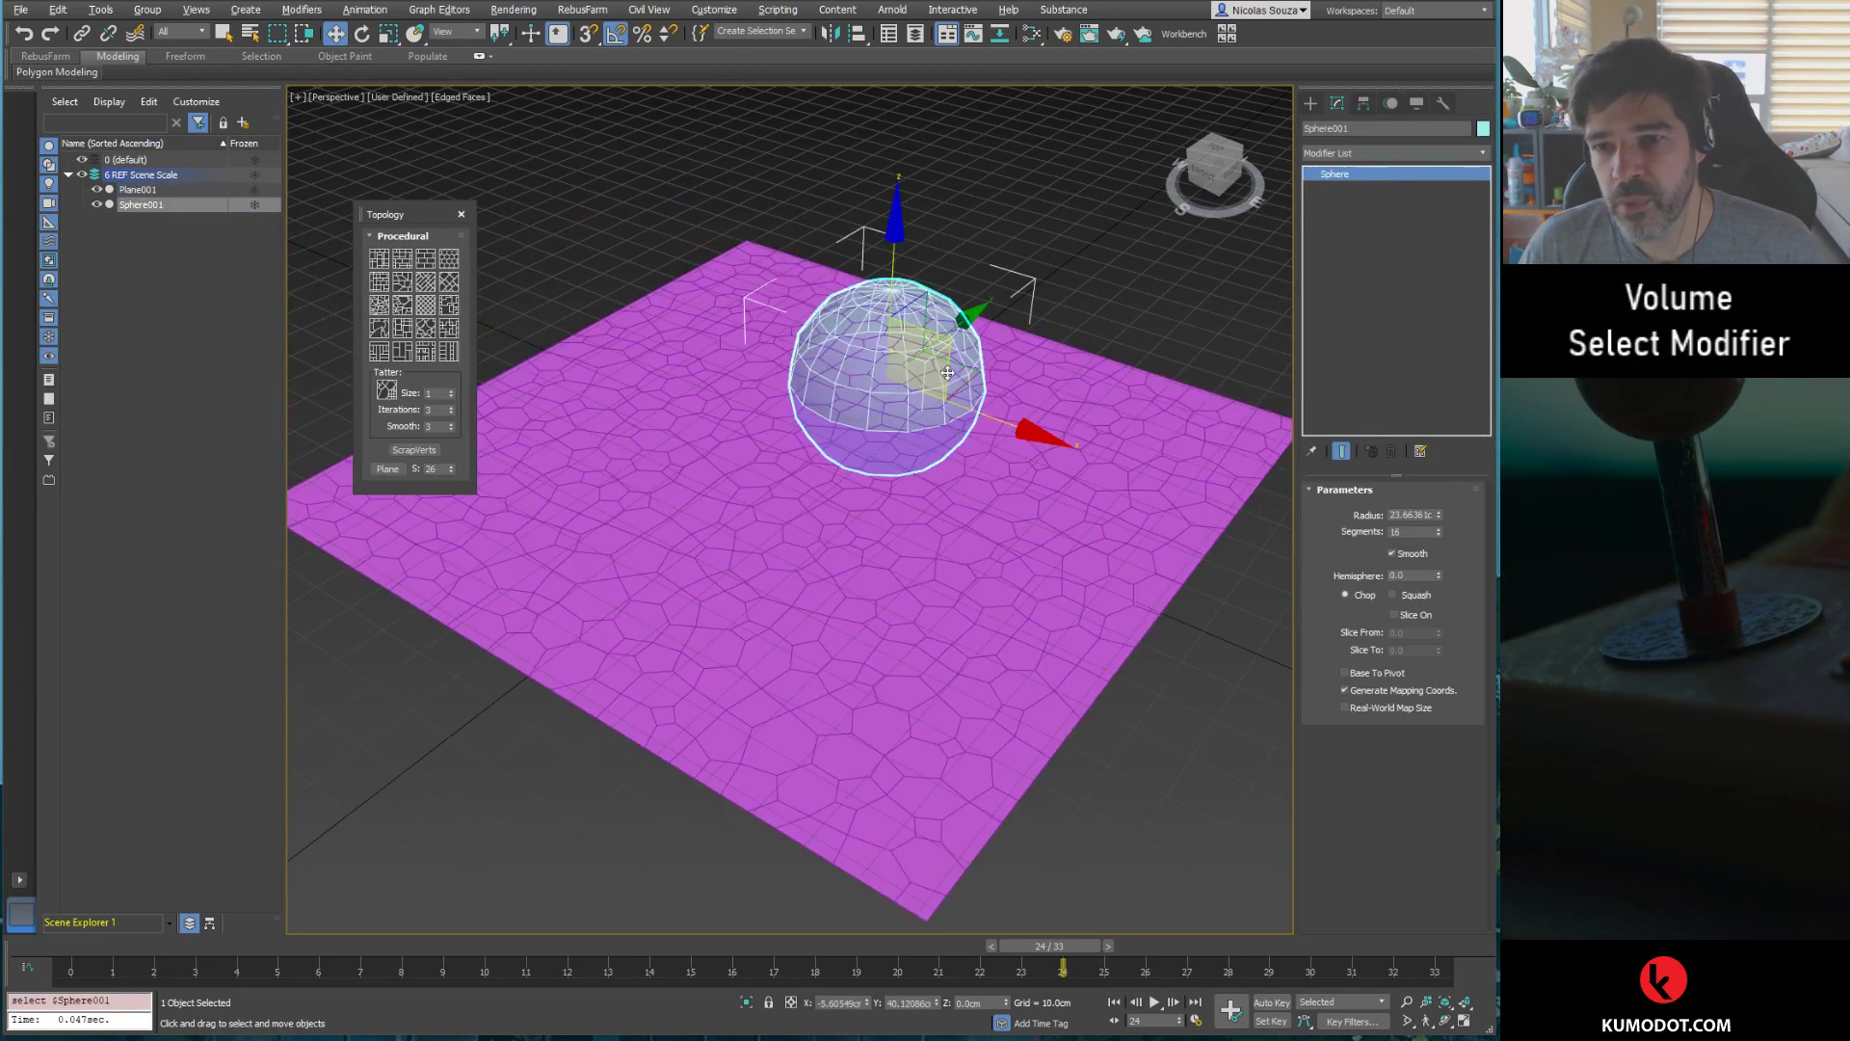
left_click_drag(947, 372, 949, 584)
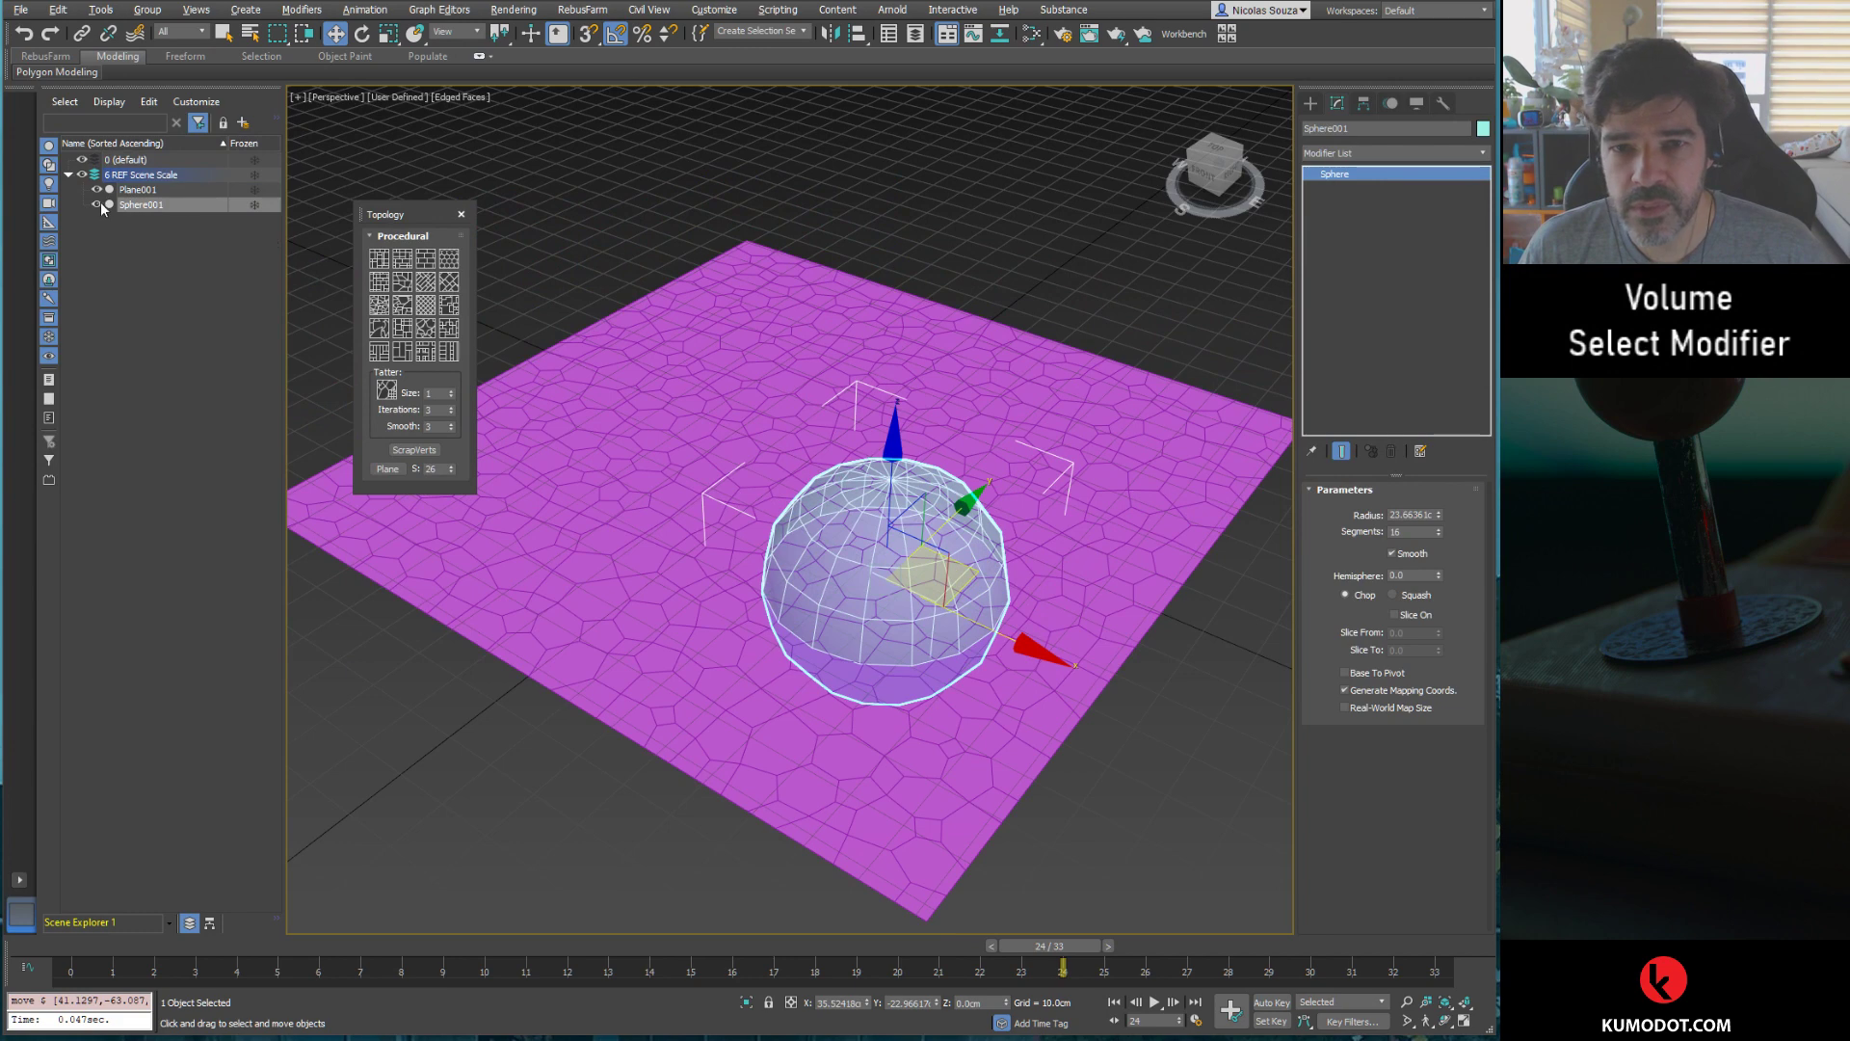
left_click(790, 382)
scroll(932, 570, "up", 1)
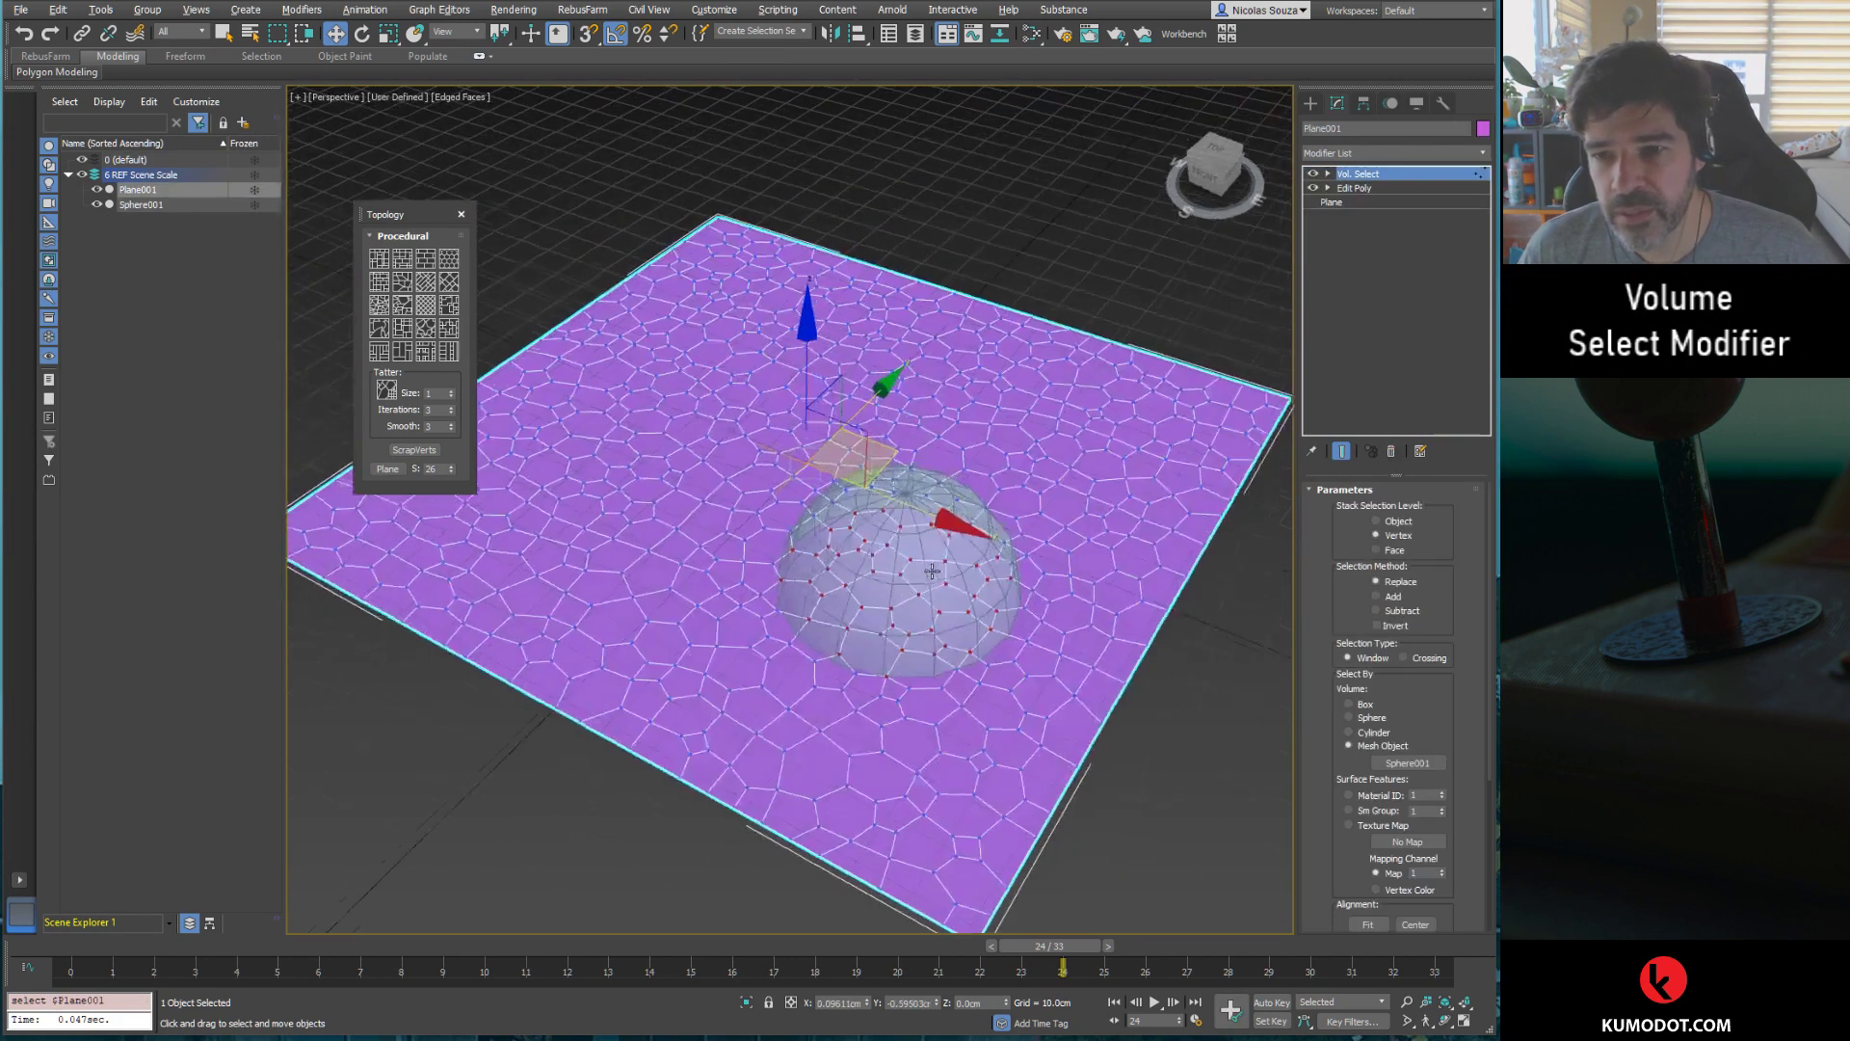
middle_click_drag(932, 570, 954, 578, "alt")
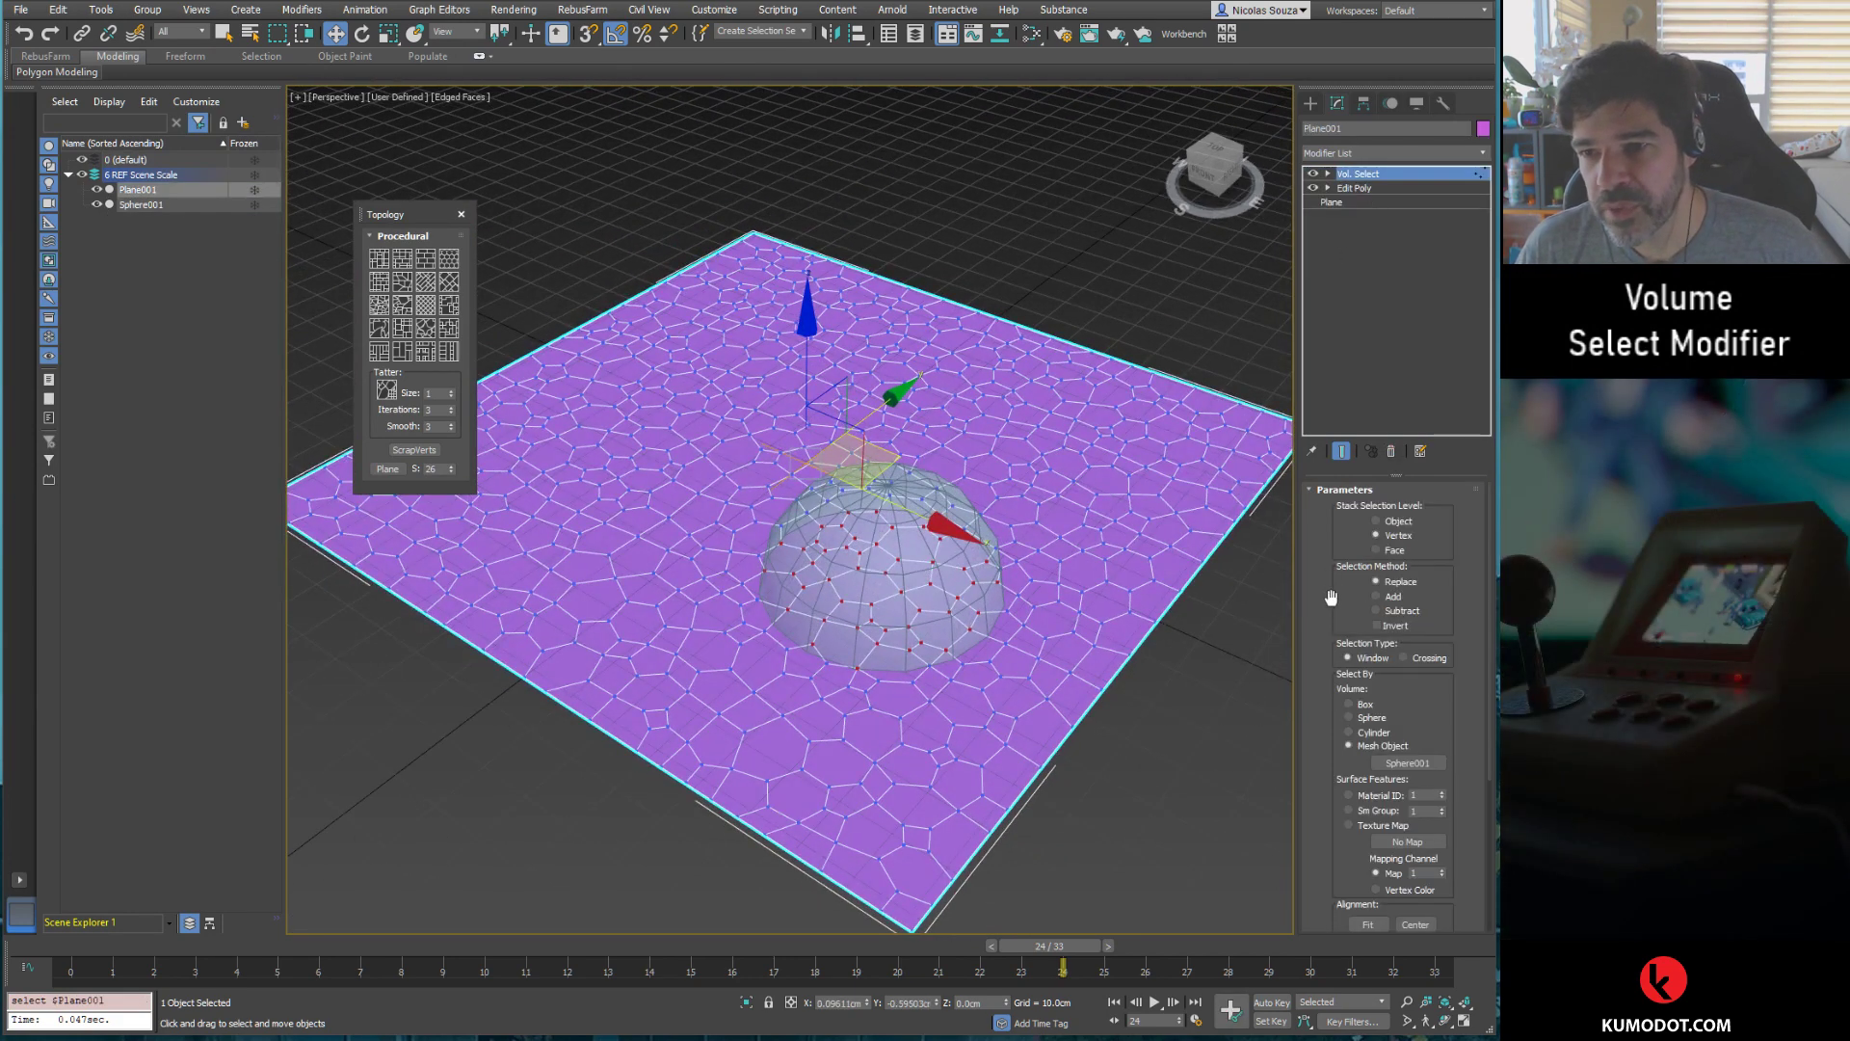
scroll(1331, 599, "down", 4)
scroll(1312, 706, "down", 1)
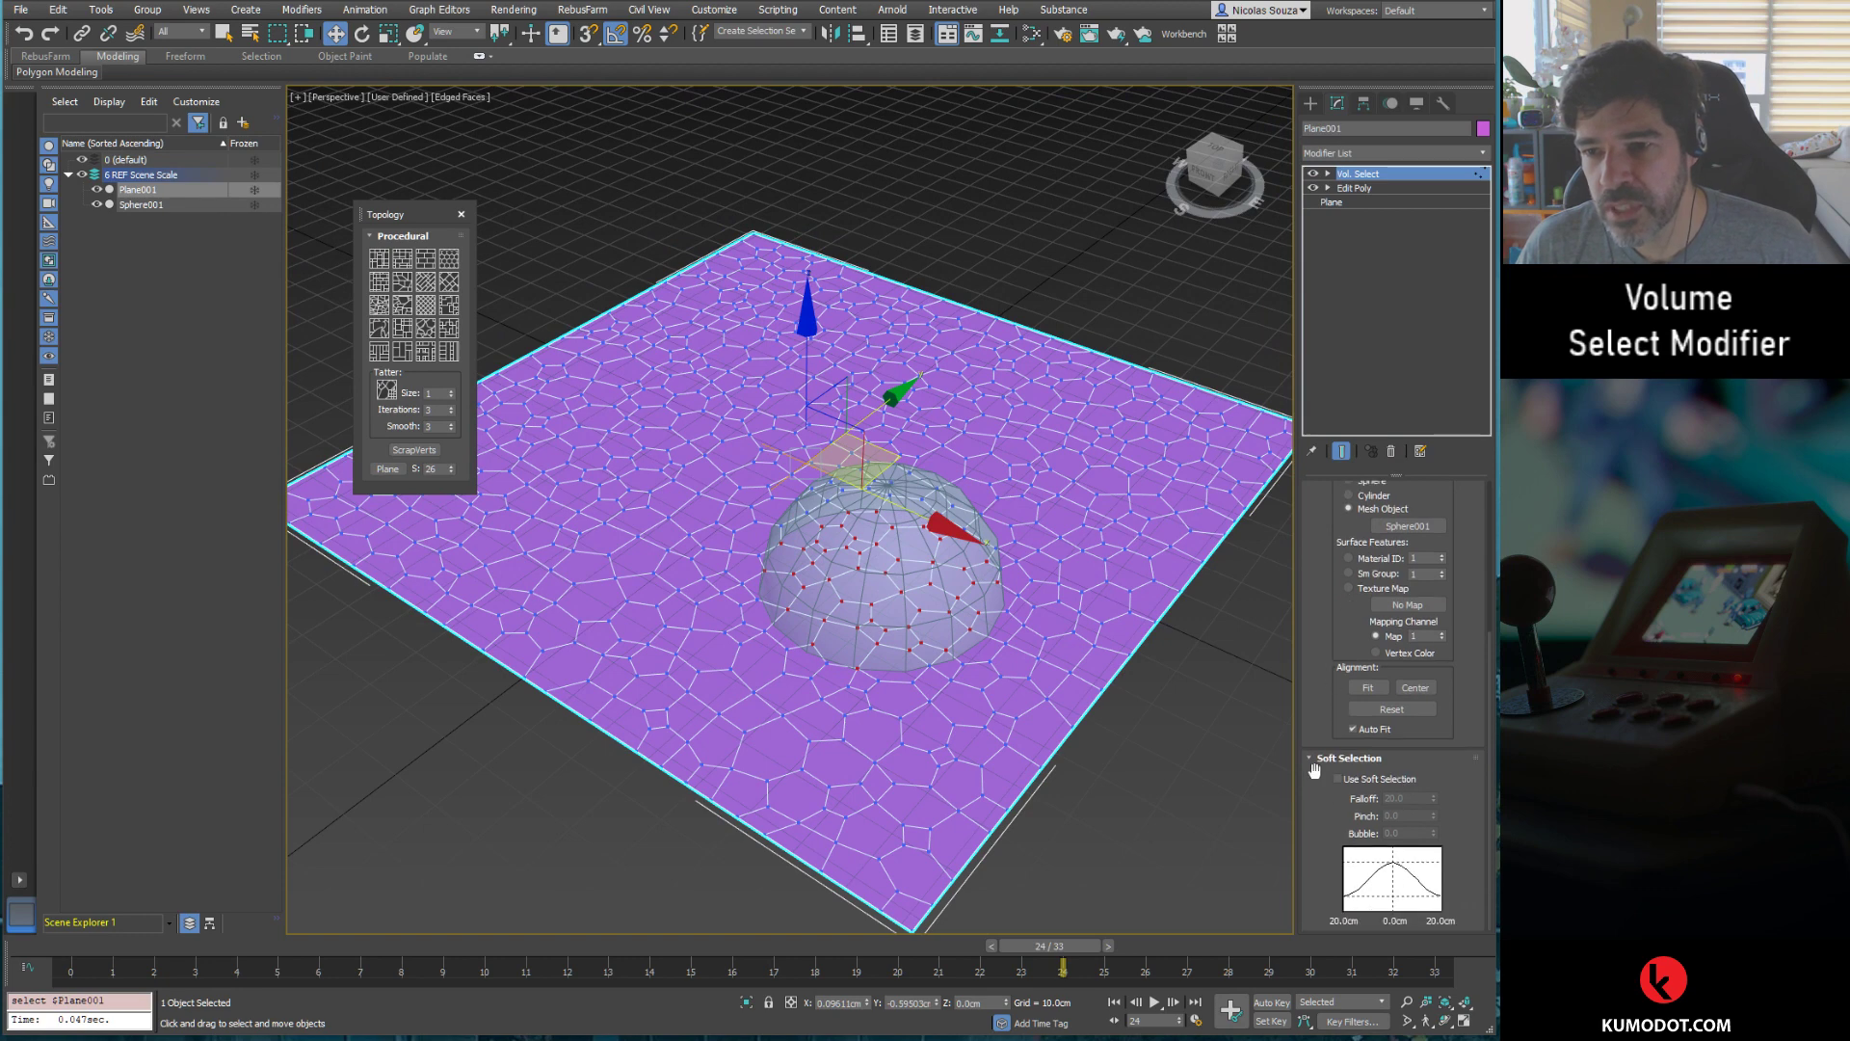
Step: Enable Use Soft Selection with Falloff 25.0, try a negative Bubble, then reset Bubble to 0.0
left_click(1373, 779)
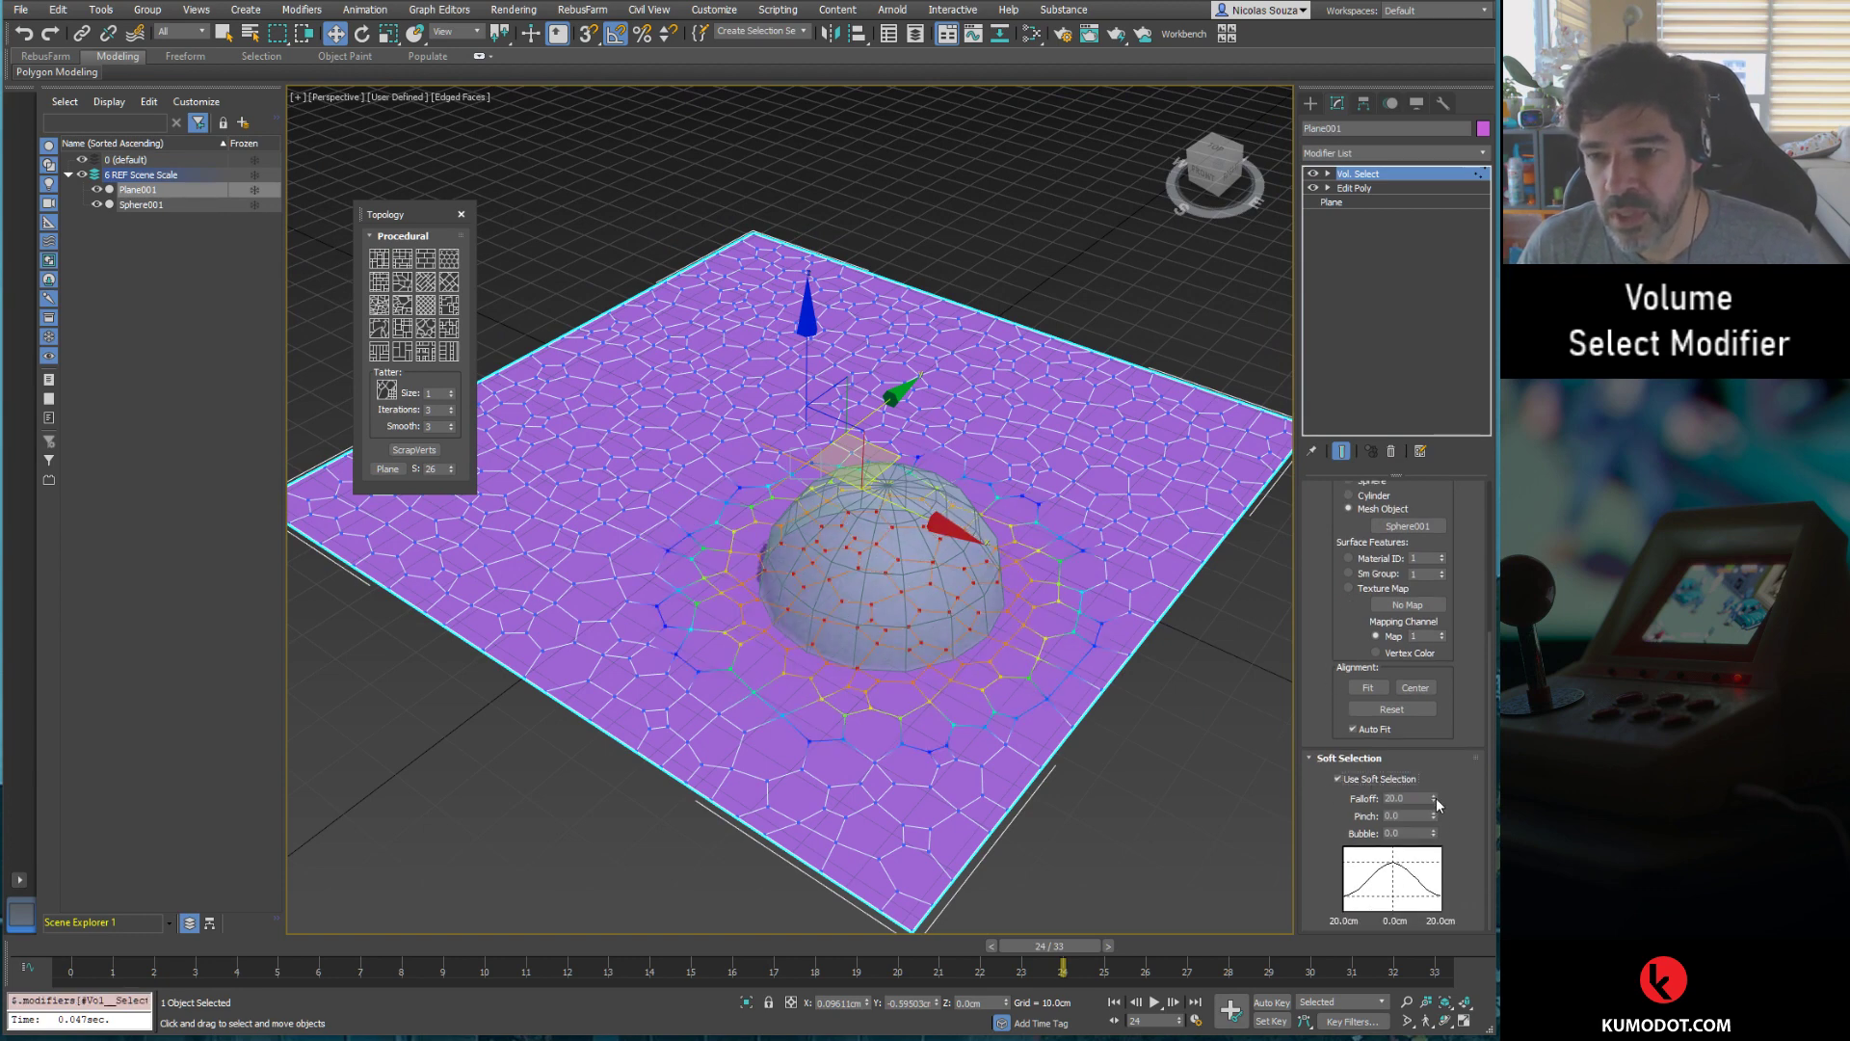
left_click_drag(1436, 798, 1441, 753)
mouse_move(1026, 757)
middle_mouse_down("alt")
mouse_move(1009, 663)
mouse_move(993, 665)
middle_mouse_up("alt")
left_click_drag(1437, 835, 1435, 935)
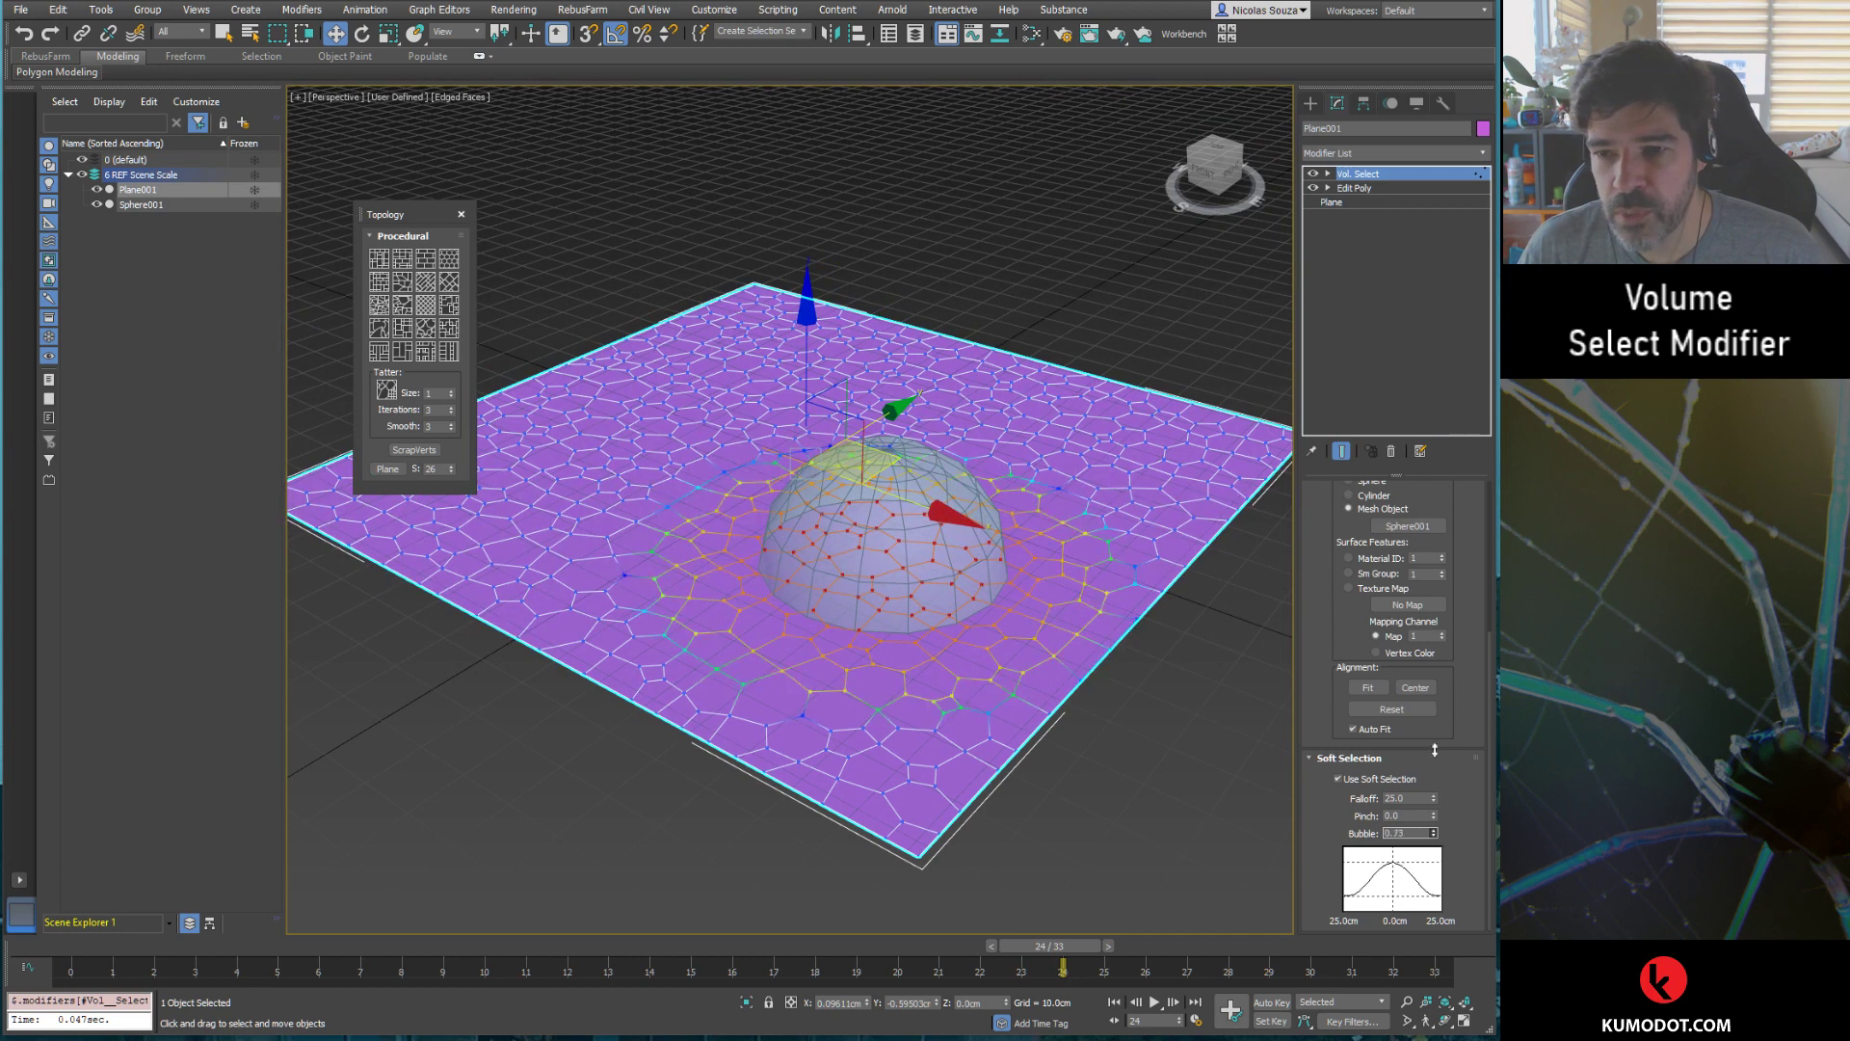
right_click(1435, 832)
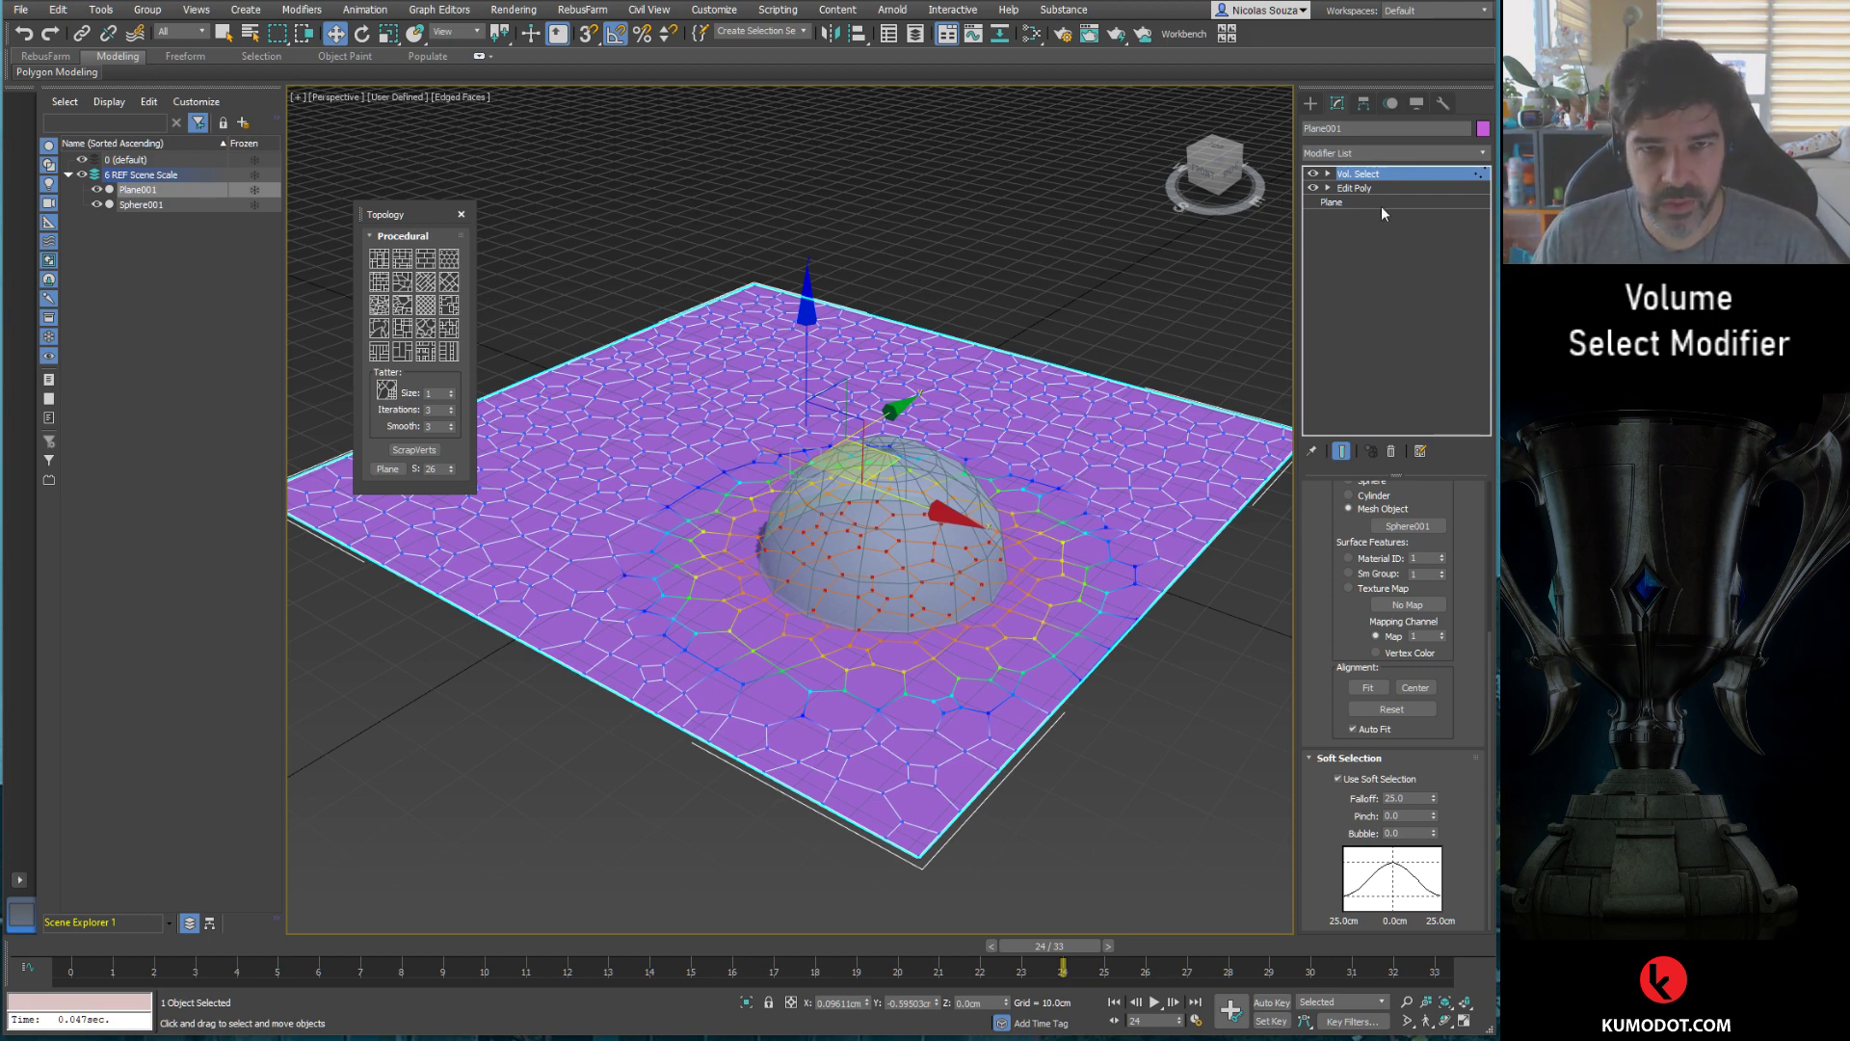
Step: Add an XForm modifier on top of Plane001's stack above Vol. Select
left_click(1485, 153)
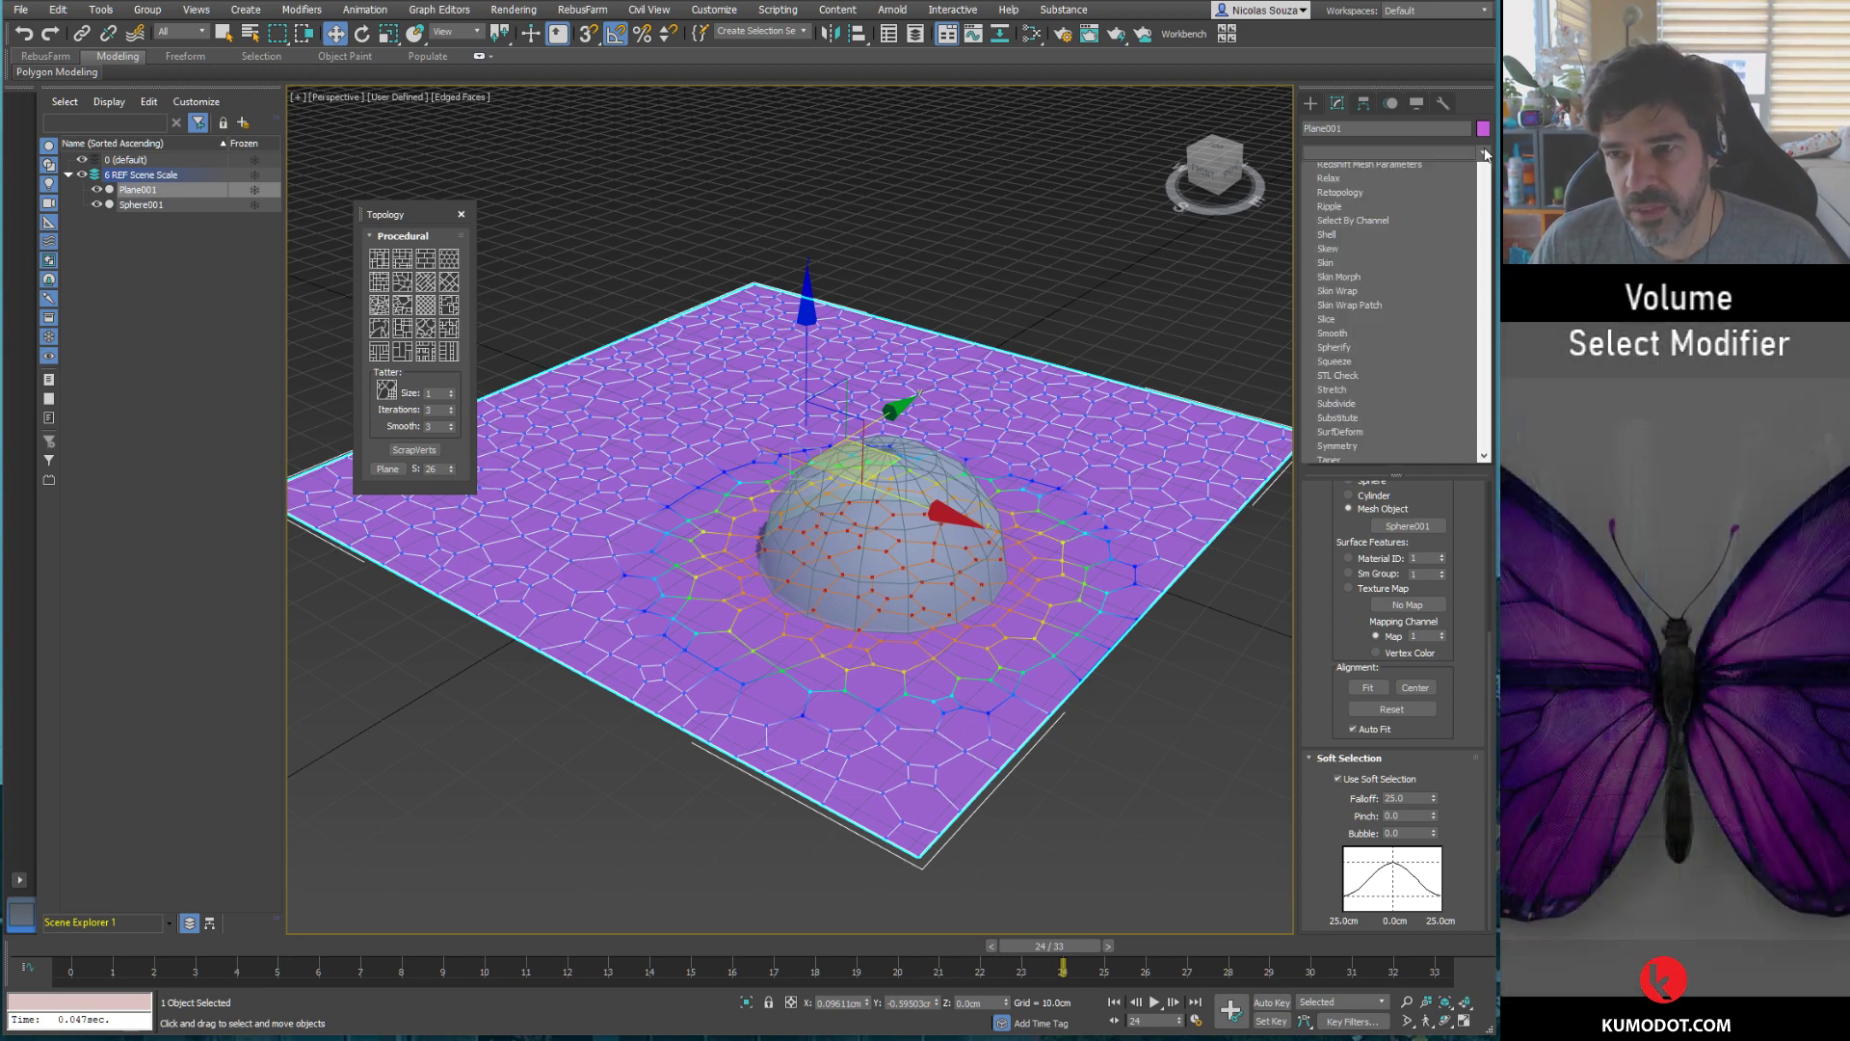
key("o")
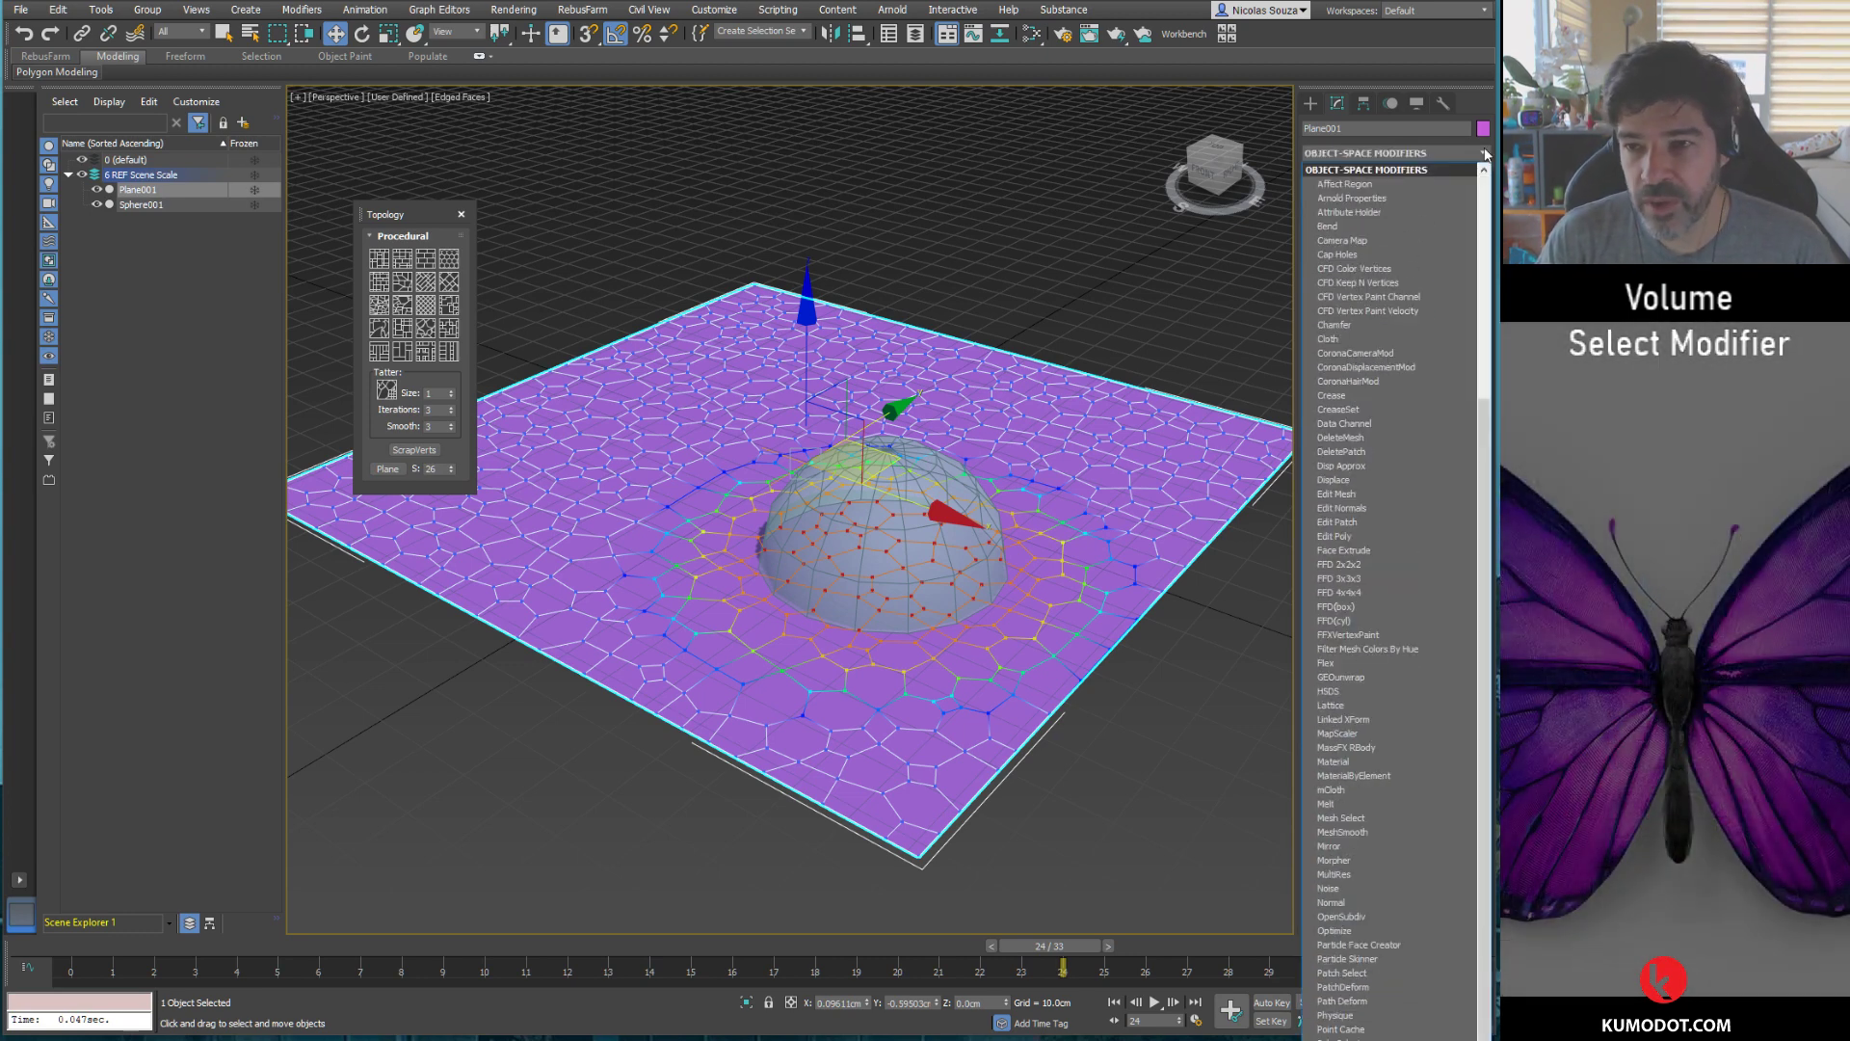
key("x")
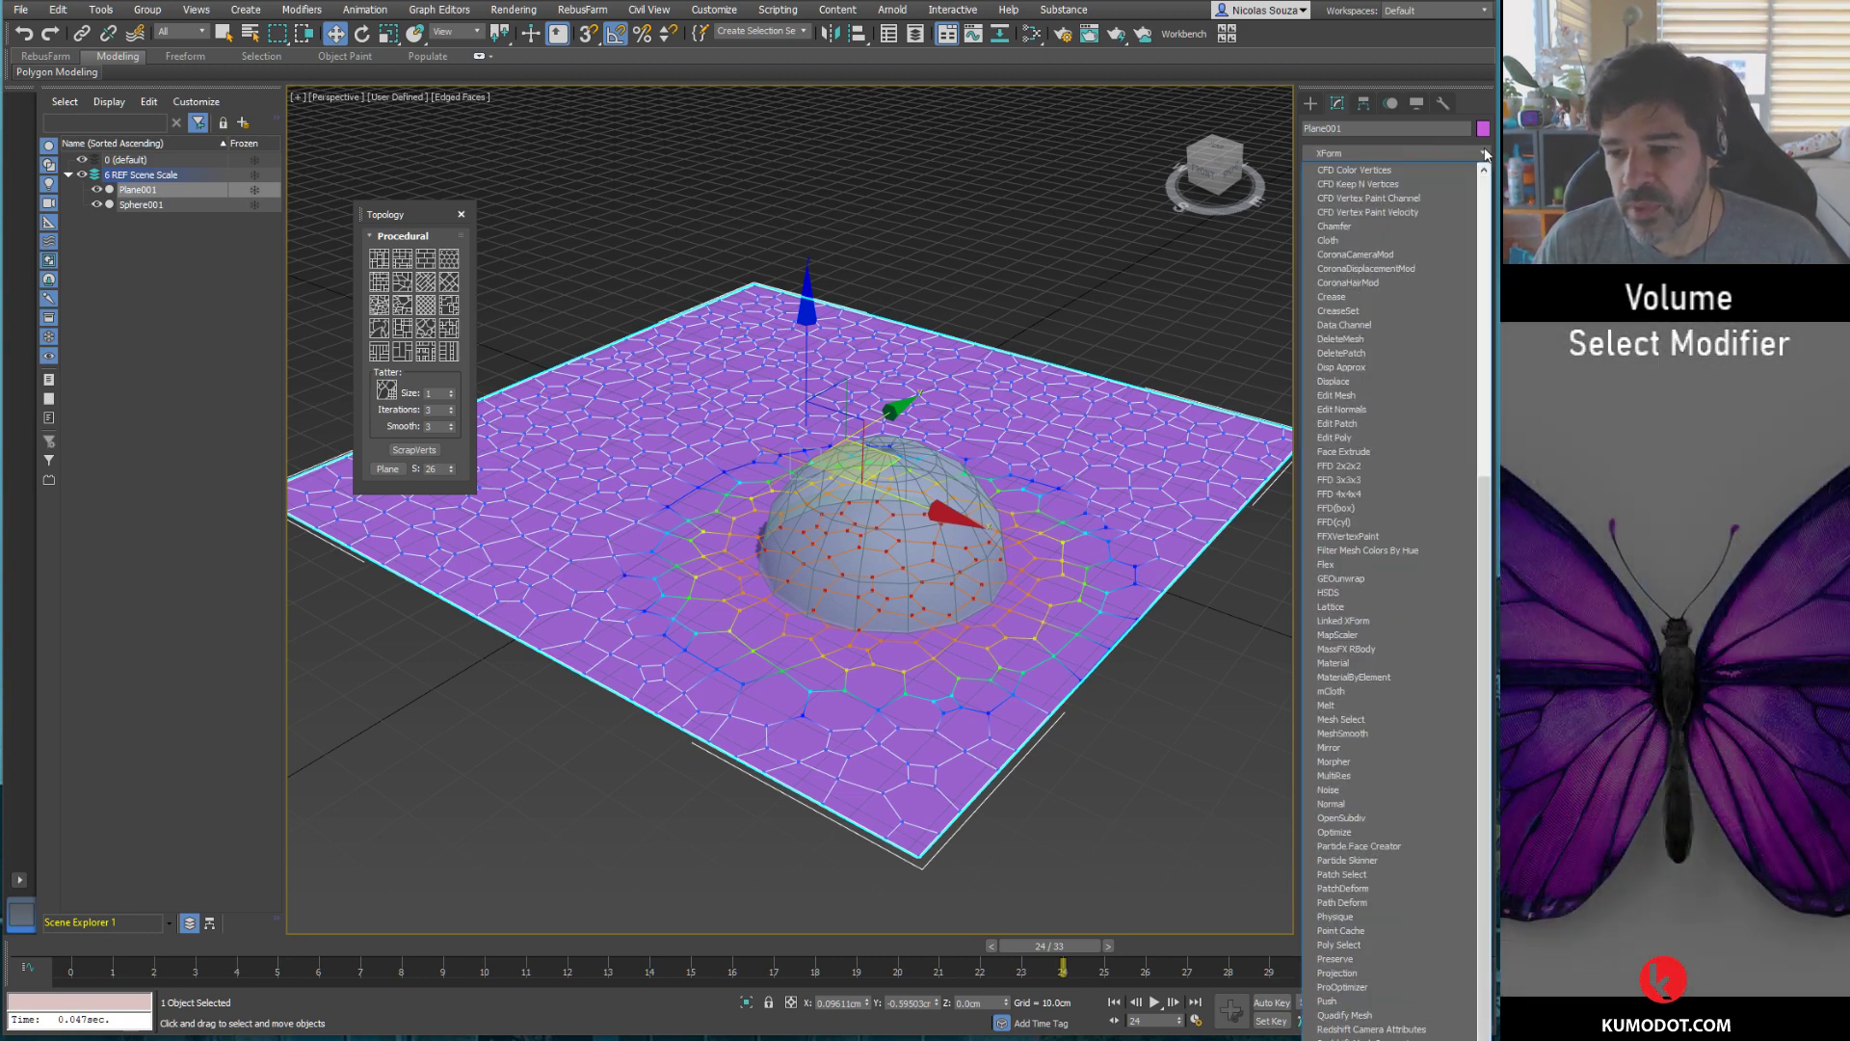
key("Return")
Step: Move the XForm gizmo down along Z to push the selected tiles down
left_click(1328, 174)
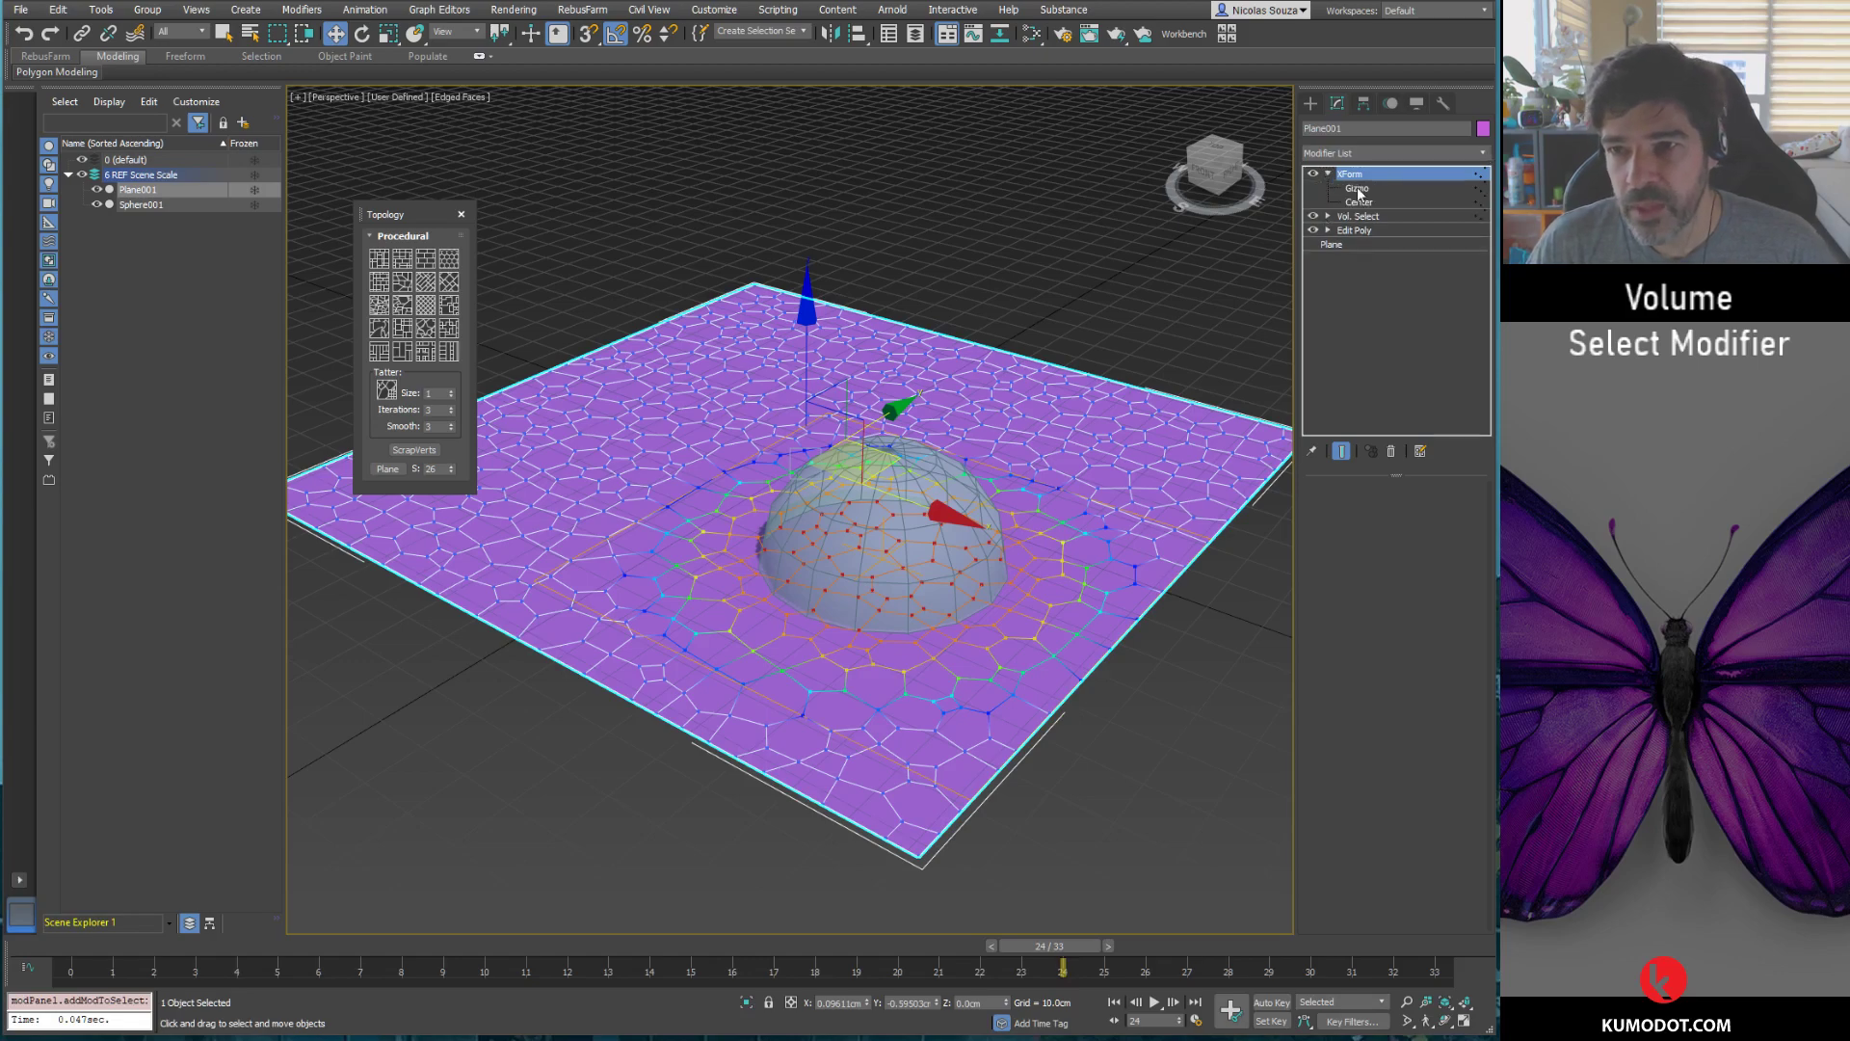
left_click_drag(886, 444, 888, 469)
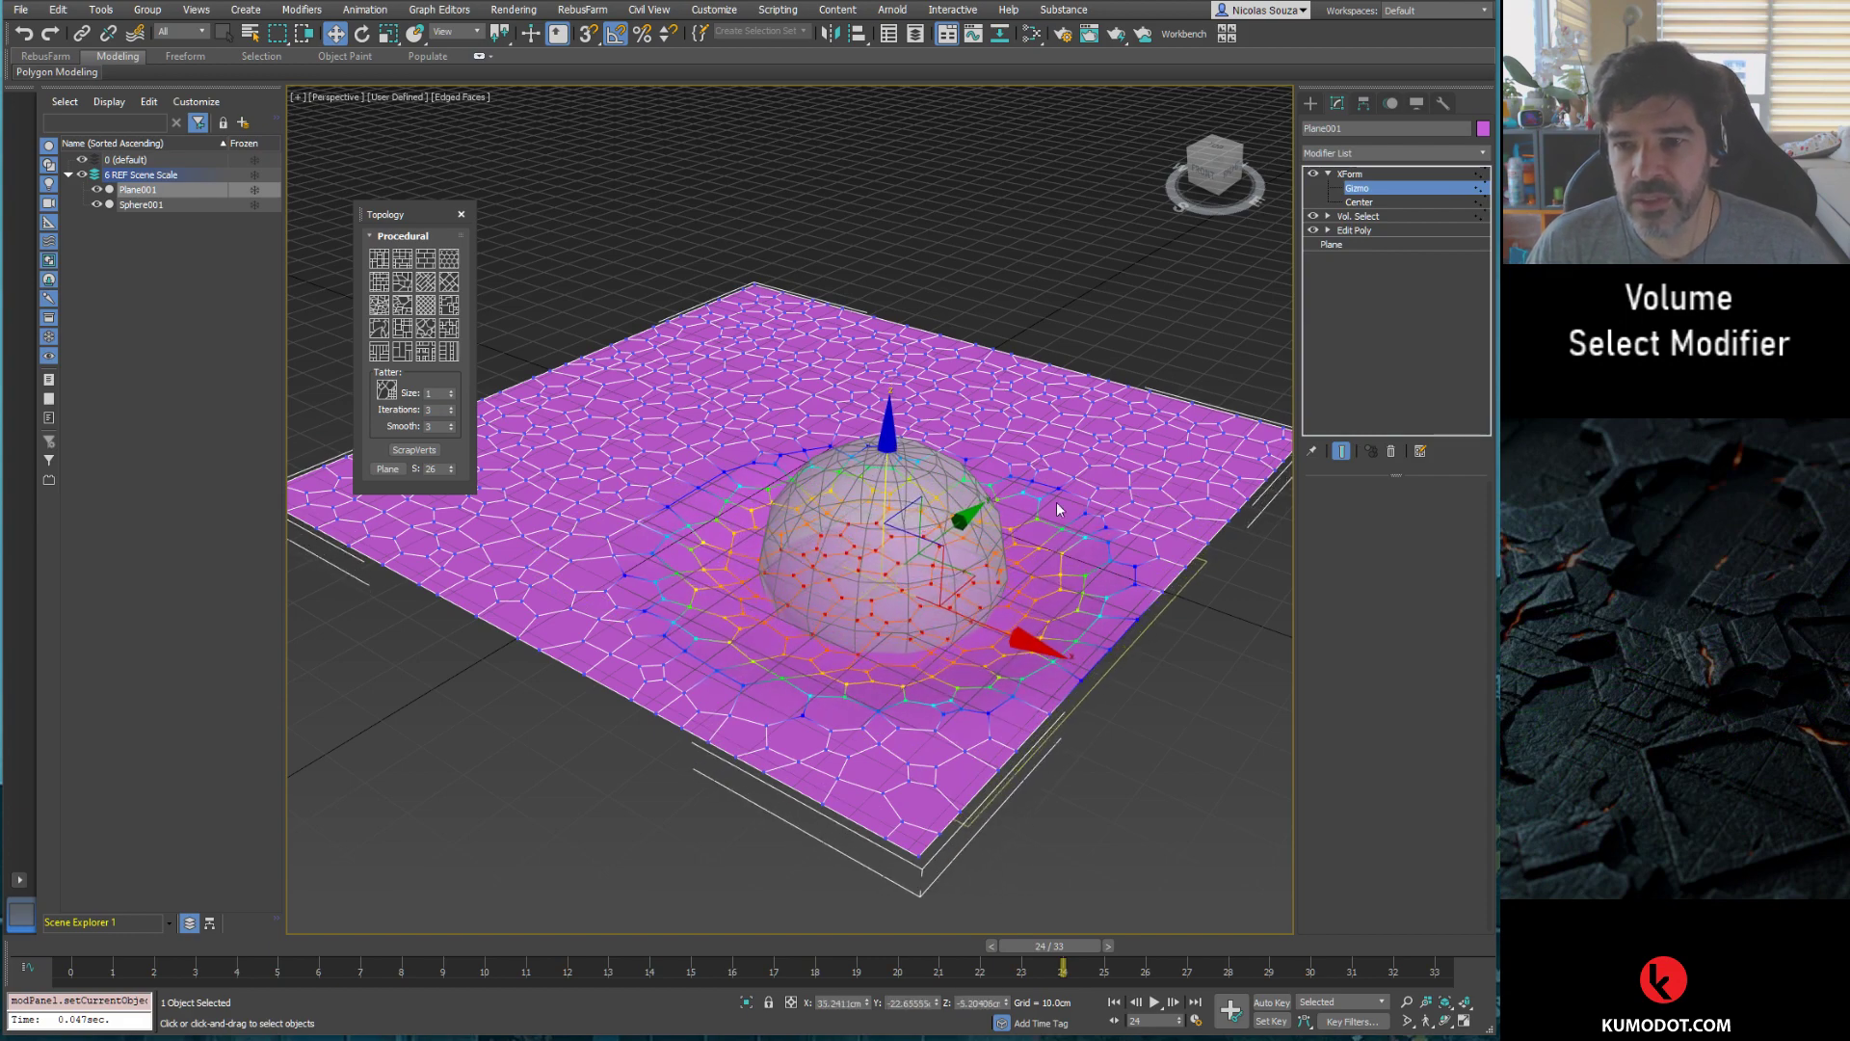
mouse_move(1067, 517)
middle_mouse_down("alt")
mouse_move(974, 488)
mouse_move(839, 497)
mouse_move(881, 517)
mouse_move(885, 621)
middle_mouse_up("alt")
scroll(981, 517, "up", 2)
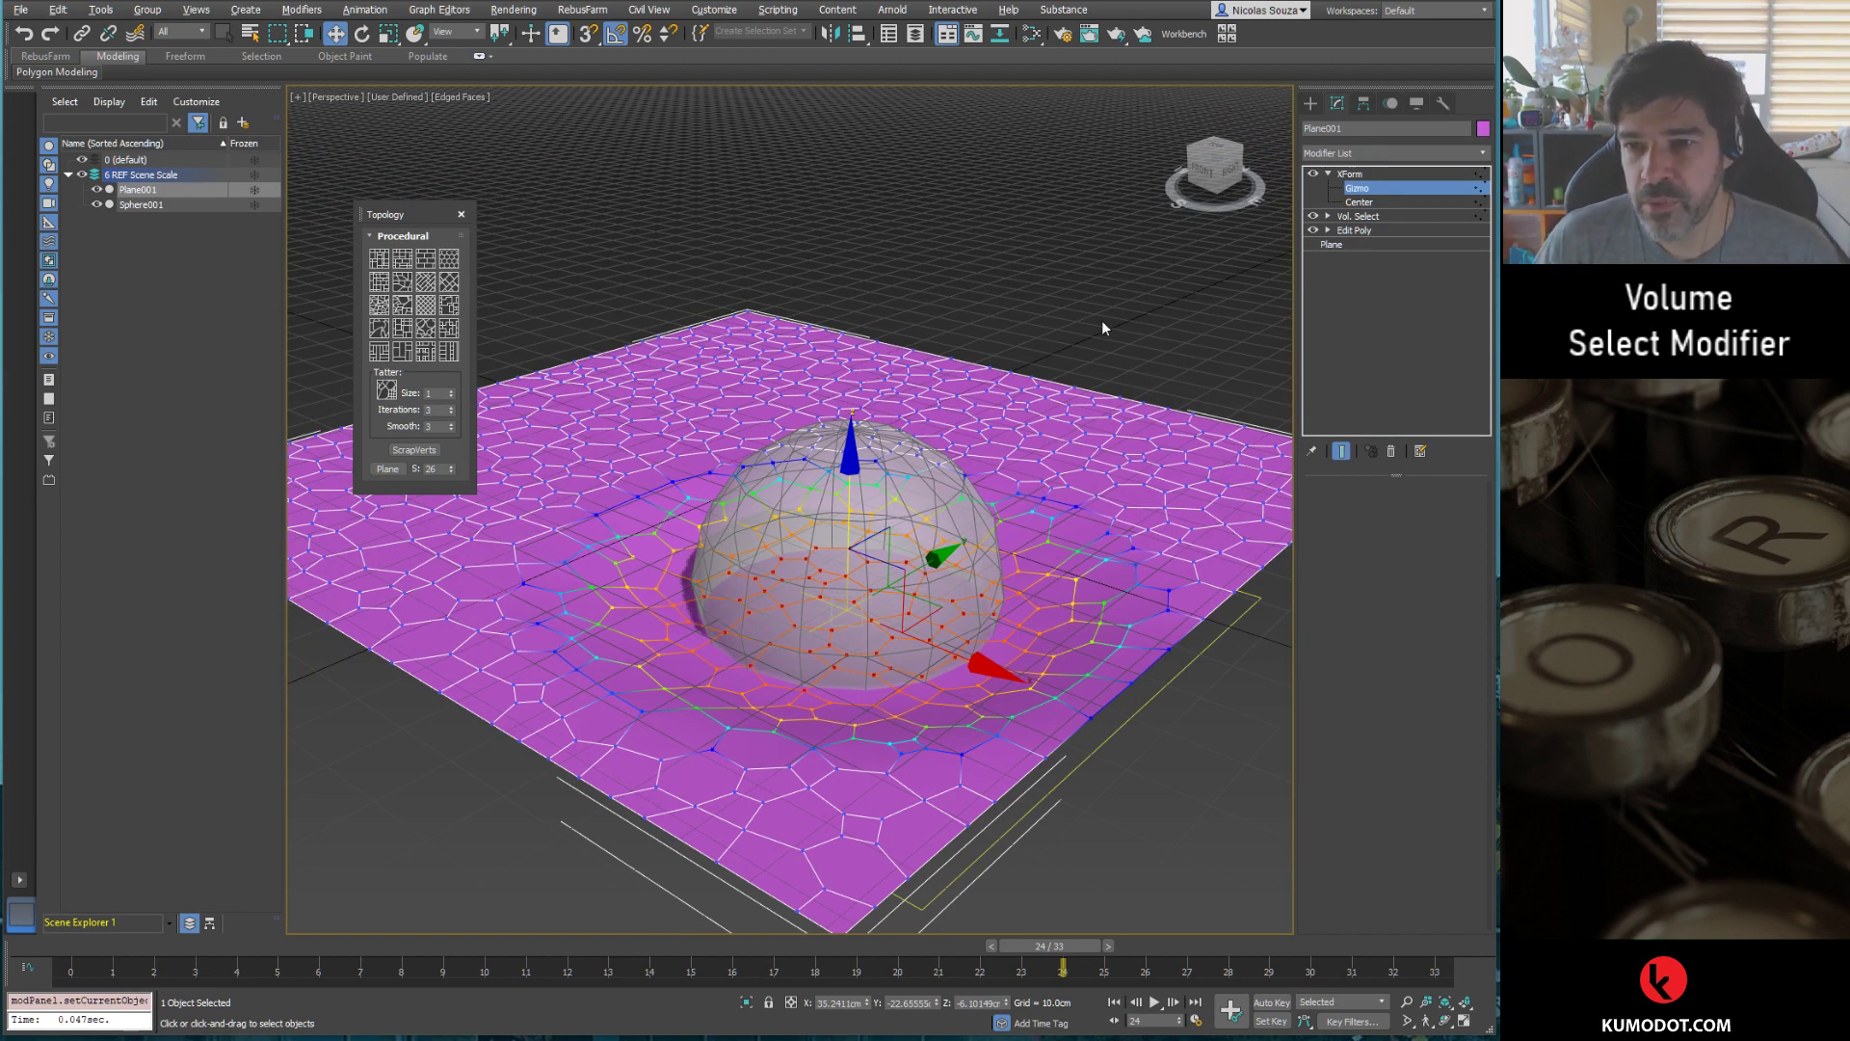
Step: Select Sphere001 and drag it across the plane toward the upper-left to test the cracking
left_click(1354, 175)
left_click(993, 559)
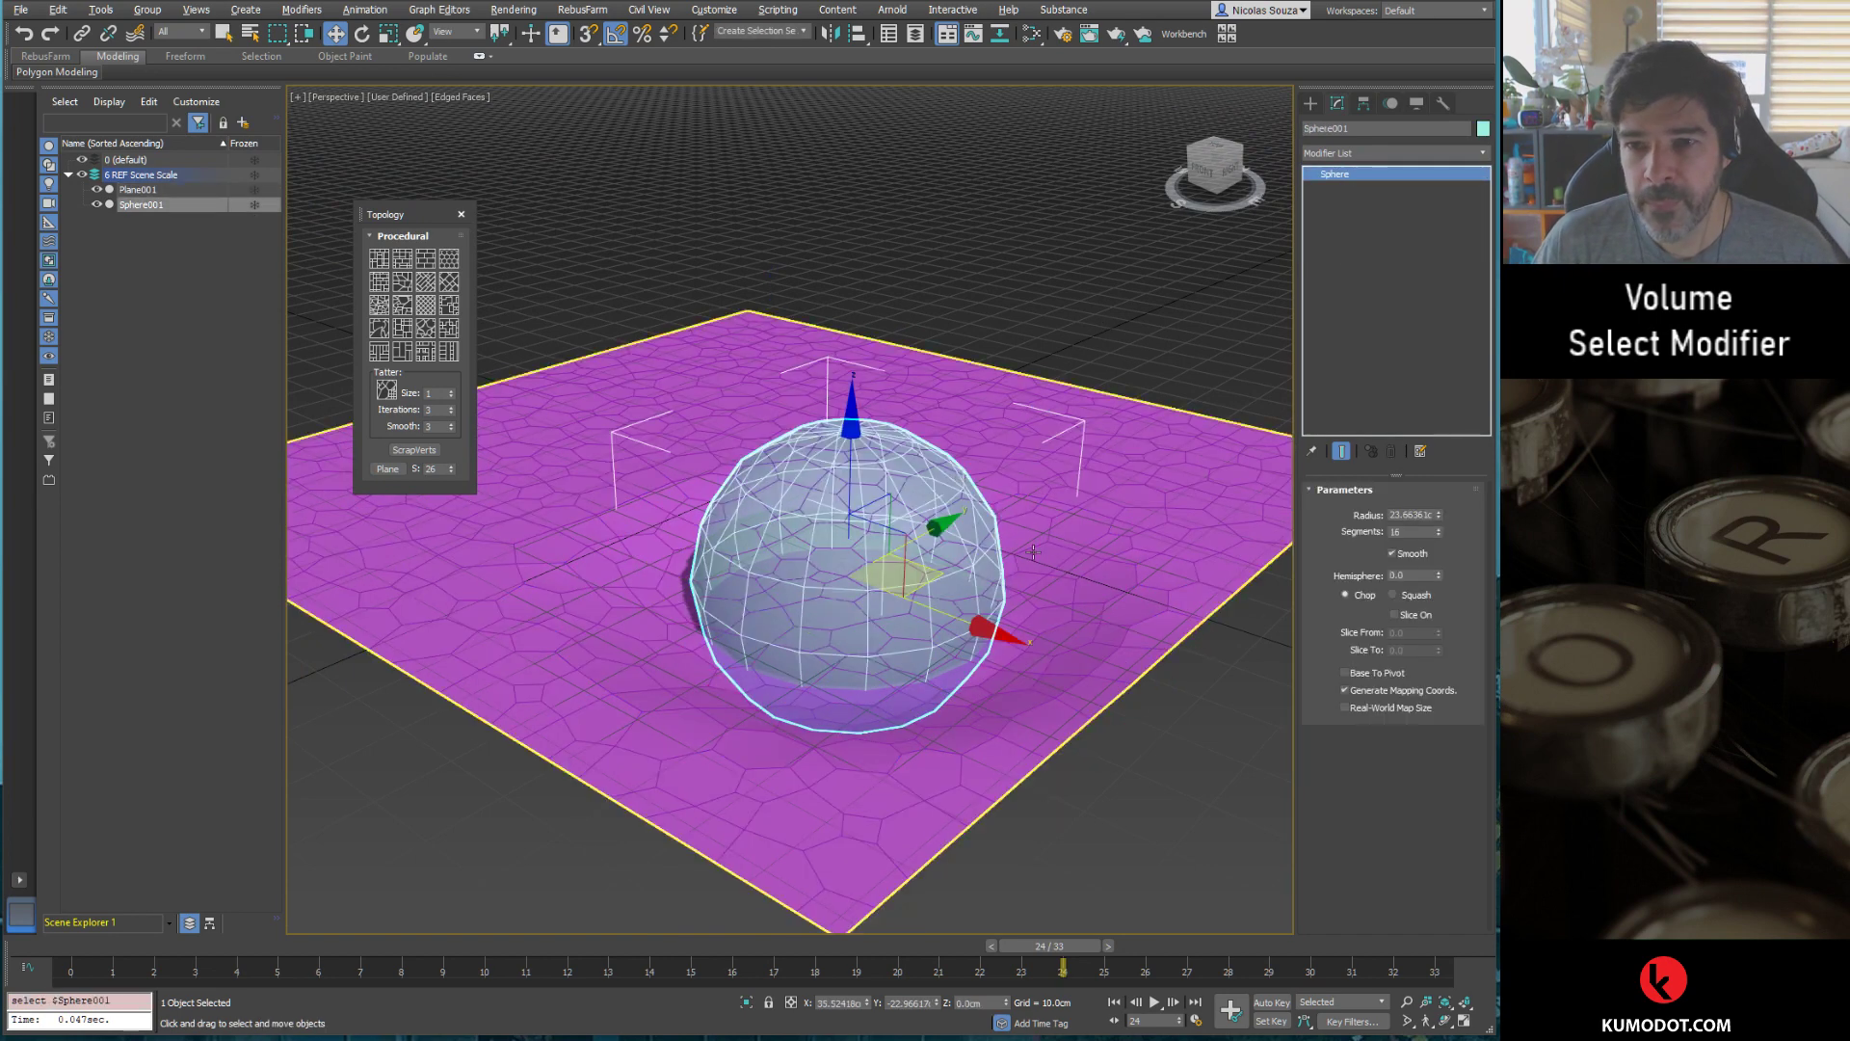
mouse_move(901, 577)
left_mouse_down()
mouse_move(801, 555)
mouse_move(899, 651)
mouse_move(1008, 557)
left_mouse_up()
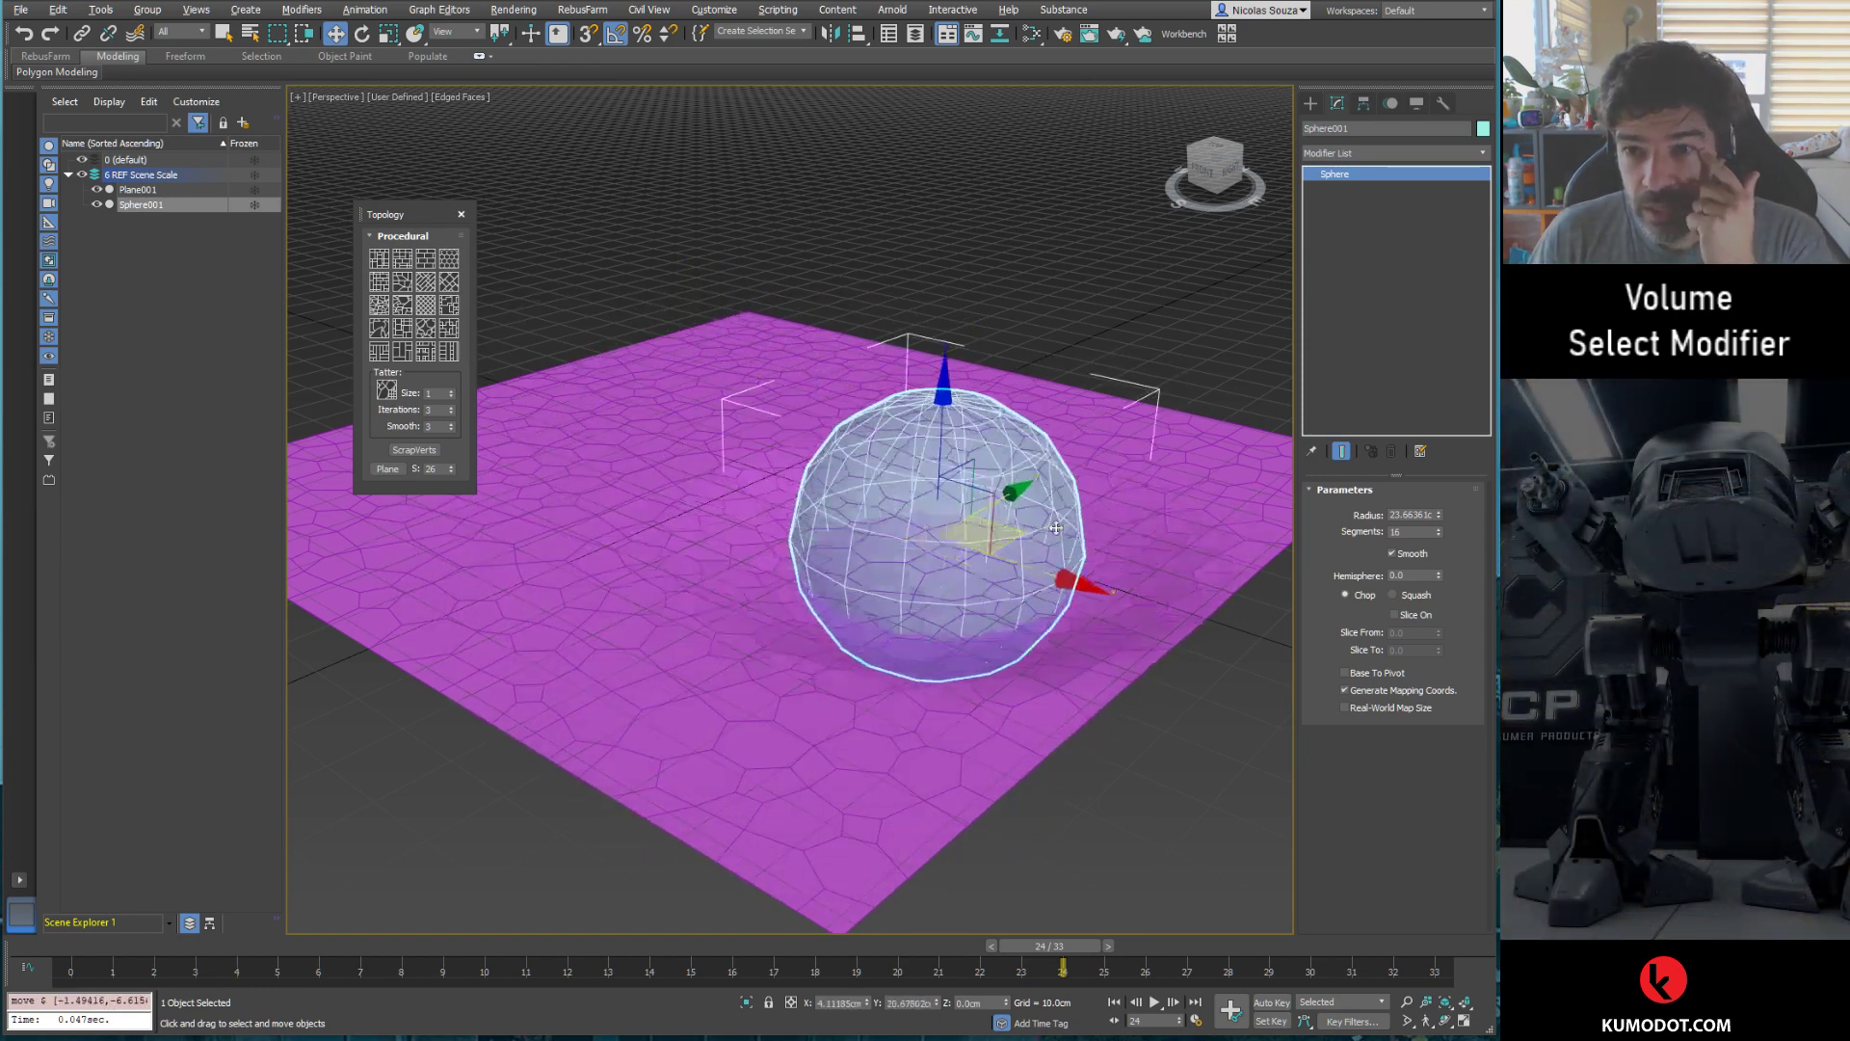
left_click(850, 782)
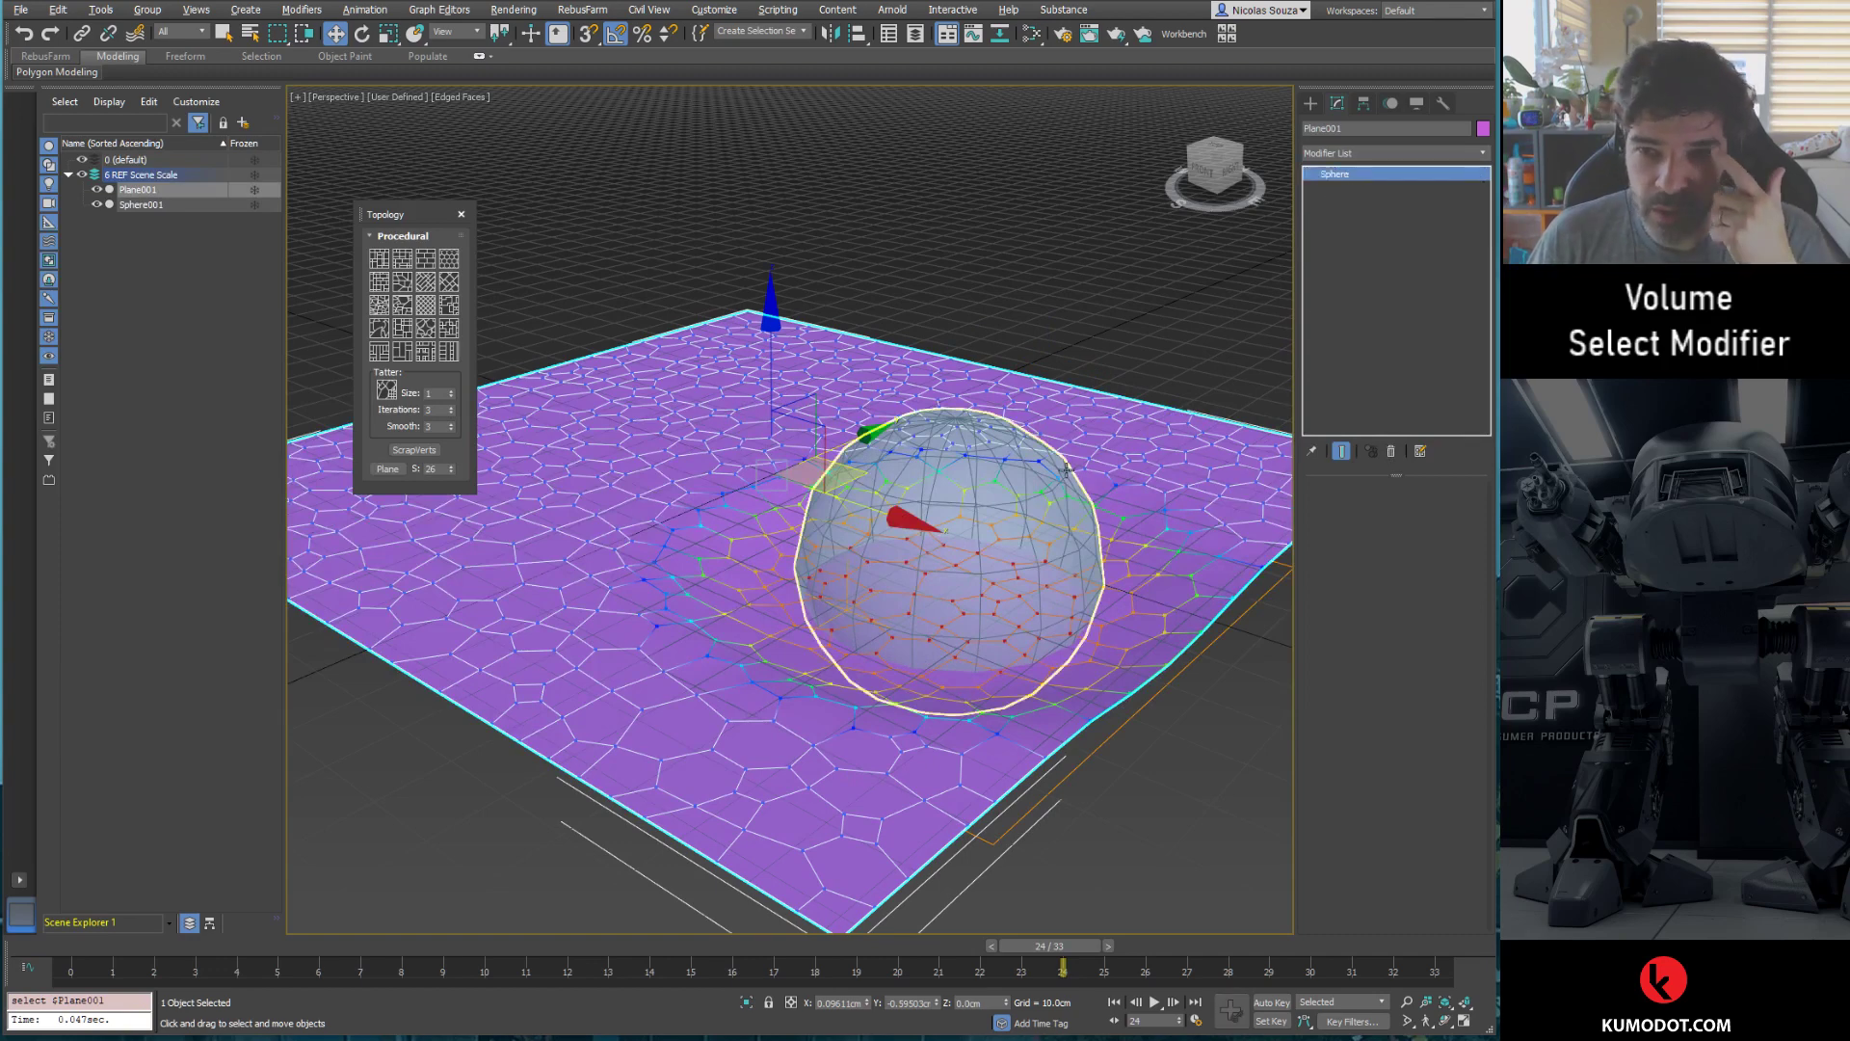
left_click(1022, 559)
mouse_move(1022, 559)
left_mouse_down()
mouse_move(738, 376)
mouse_move(820, 528)
mouse_move(694, 475)
left_mouse_up()
Step: Move the sphere further across the plane, briefly checking it in wireframe
left_click(461, 214)
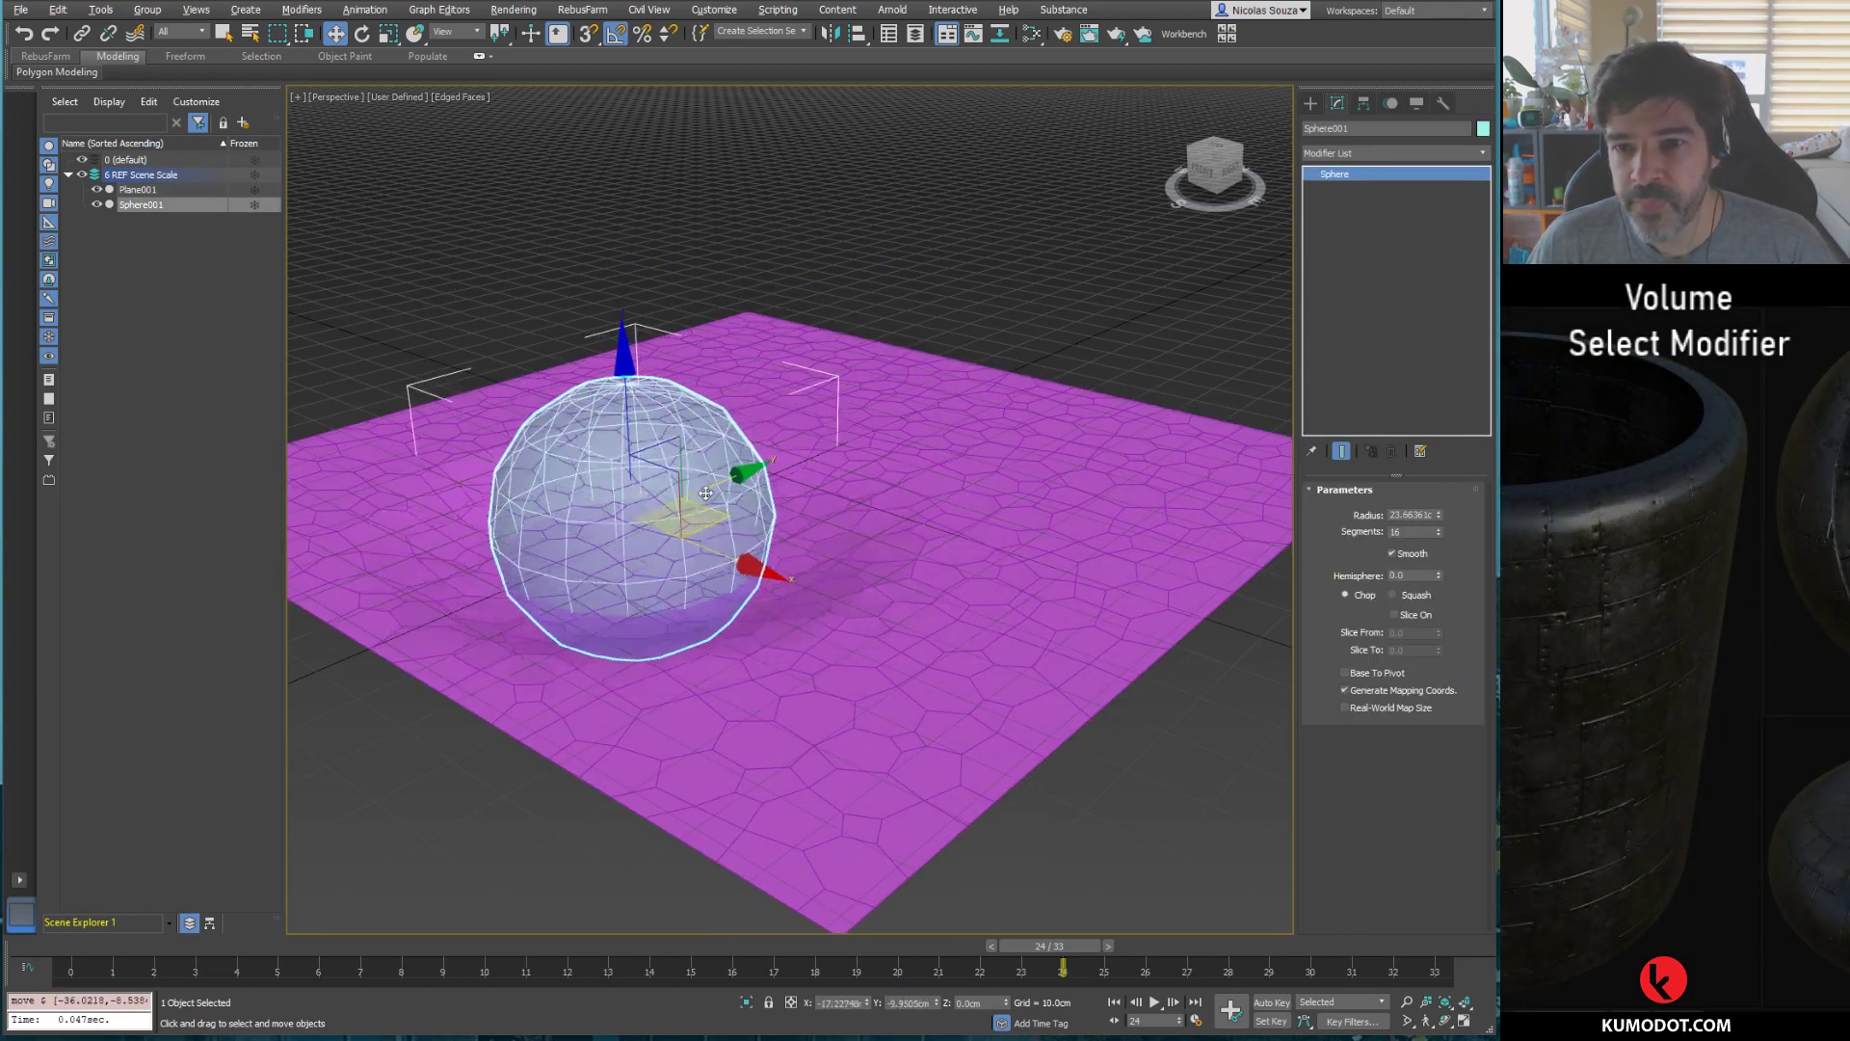
mouse_move(694, 475)
middle_mouse_down("alt")
mouse_move(974, 494)
mouse_move(1020, 459)
middle_mouse_up("alt")
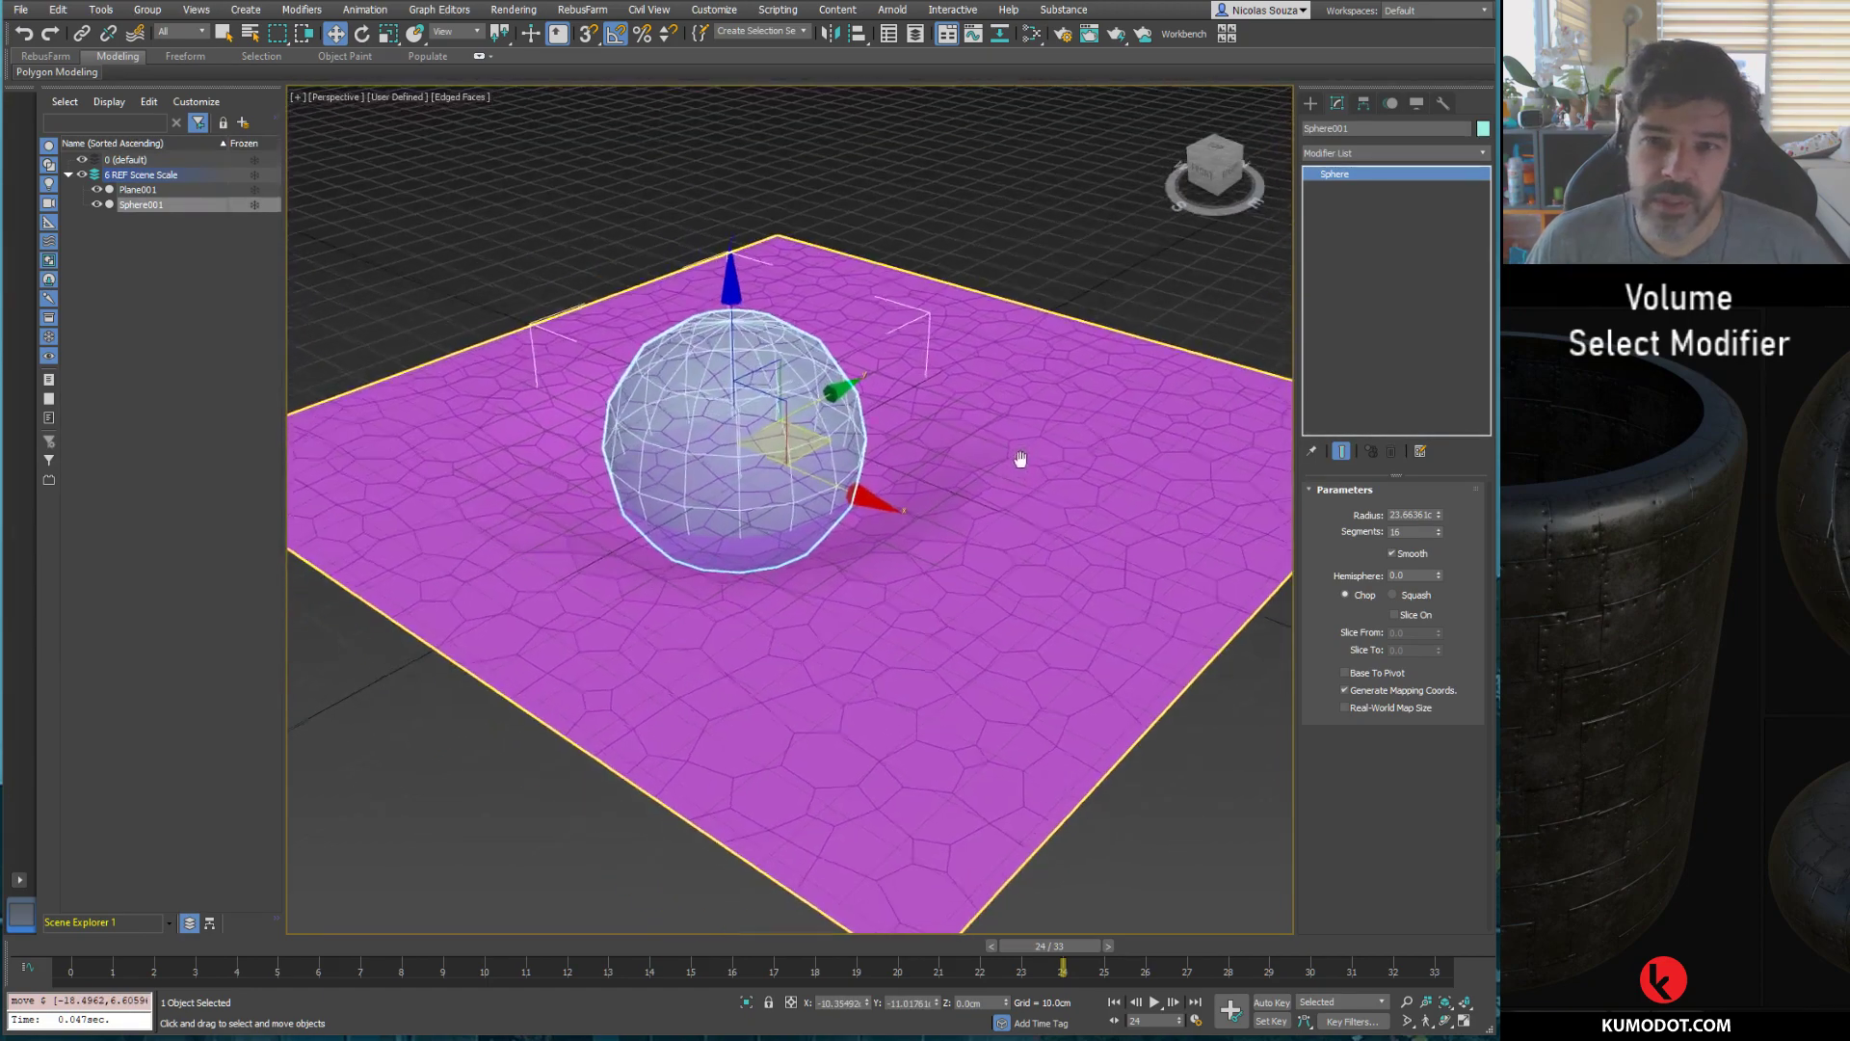
mouse_move(810, 459)
left_mouse_down()
mouse_move(551, 421)
mouse_move(945, 489)
left_mouse_up()
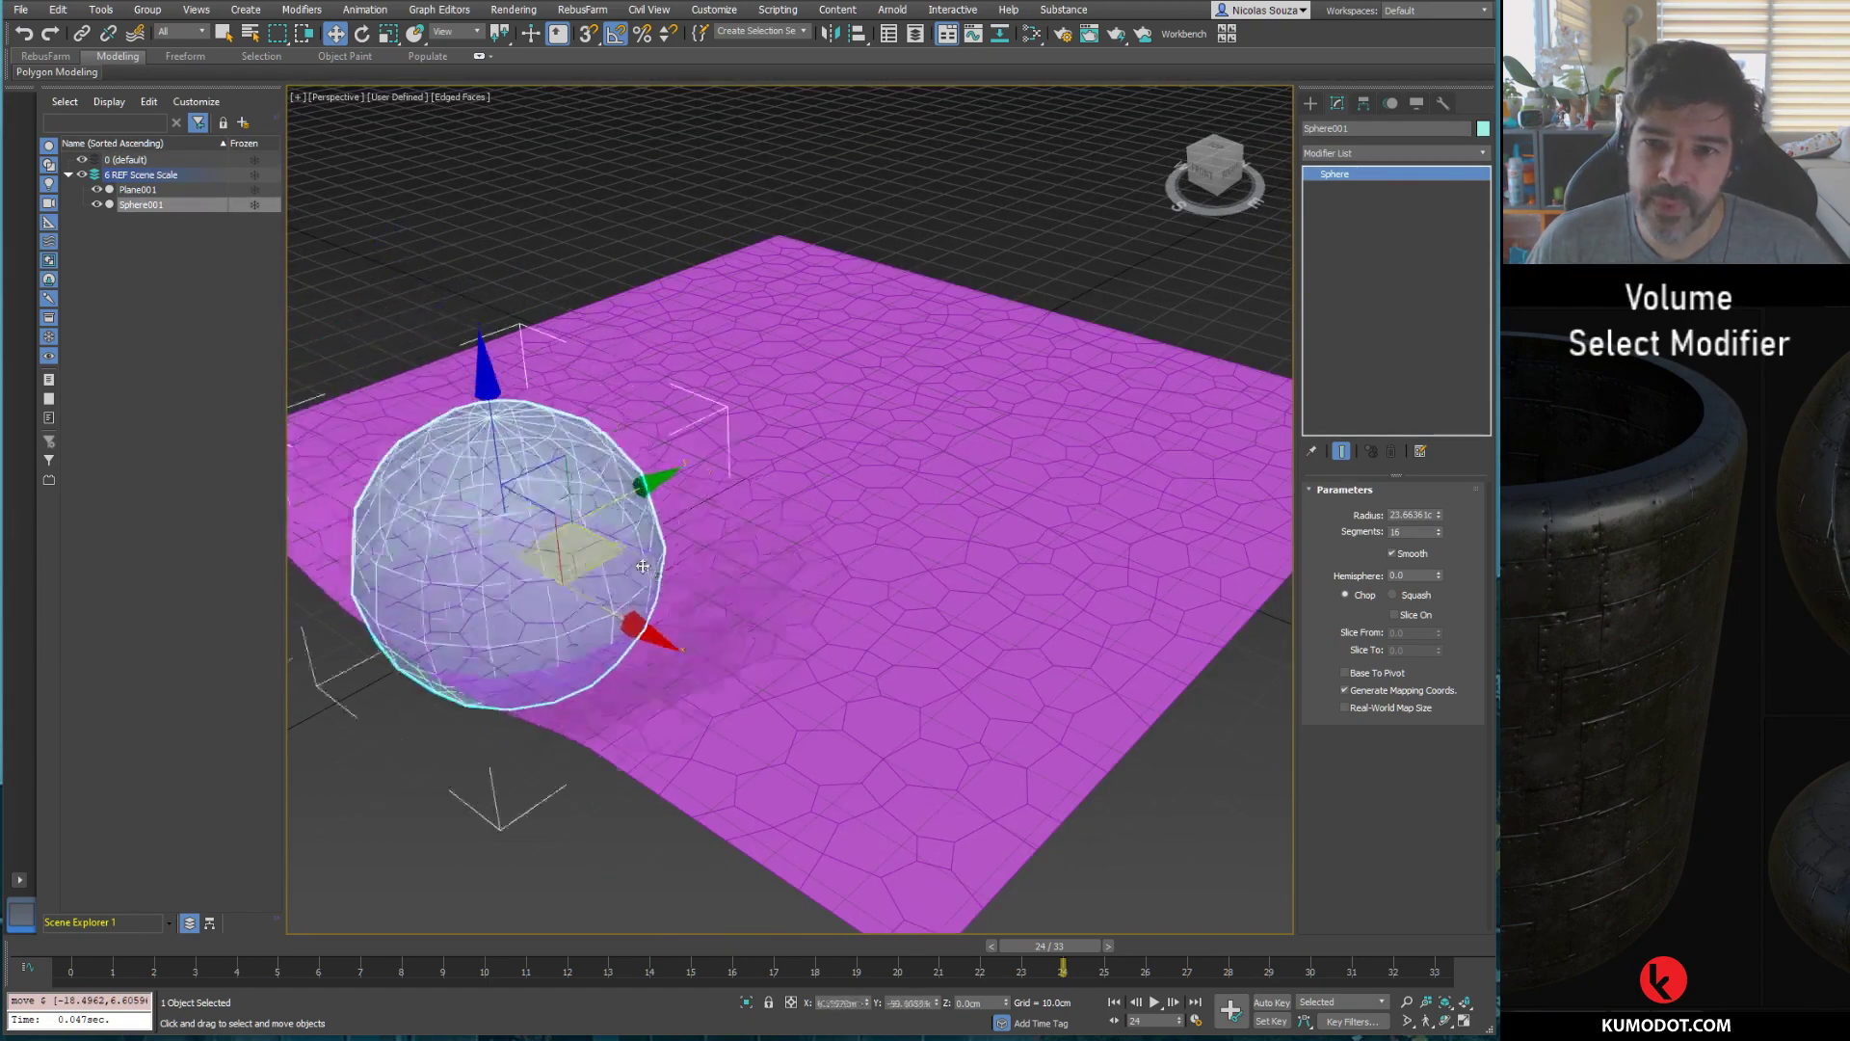
key("F3")
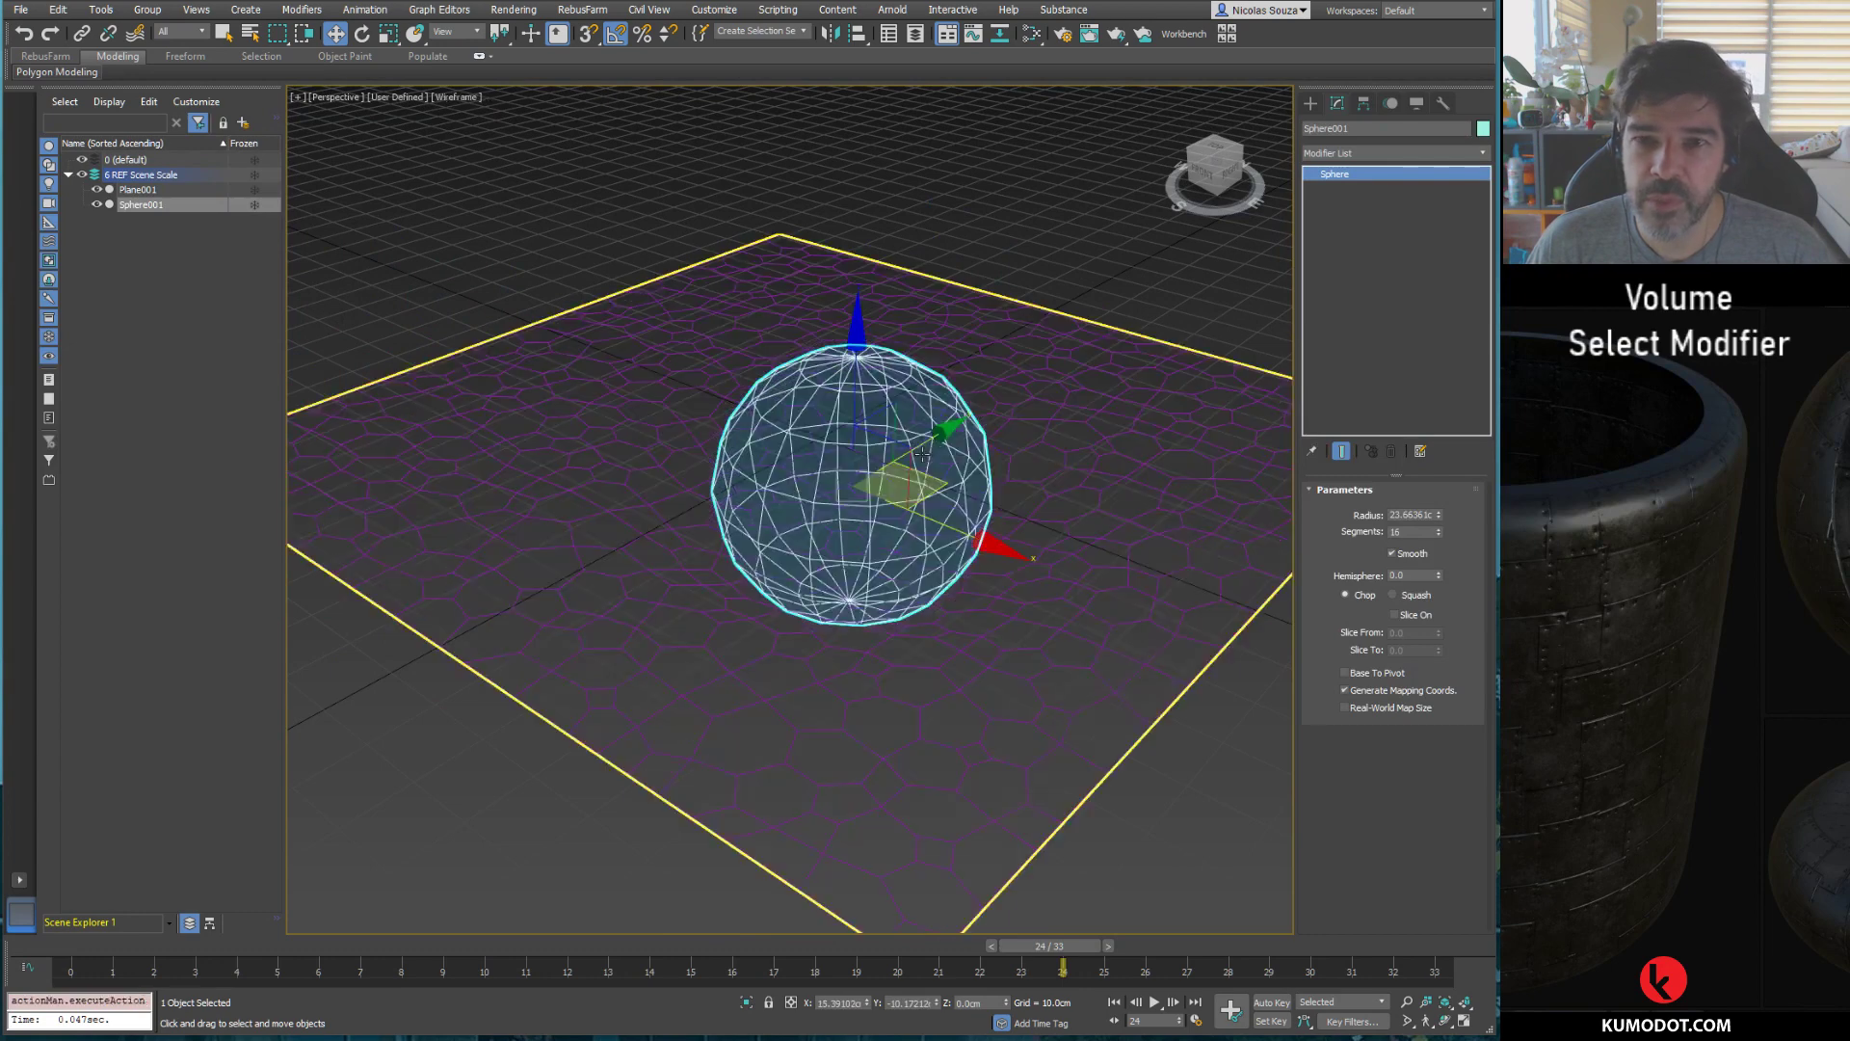
key("F3")
left_click_drag(944, 490, 879, 438)
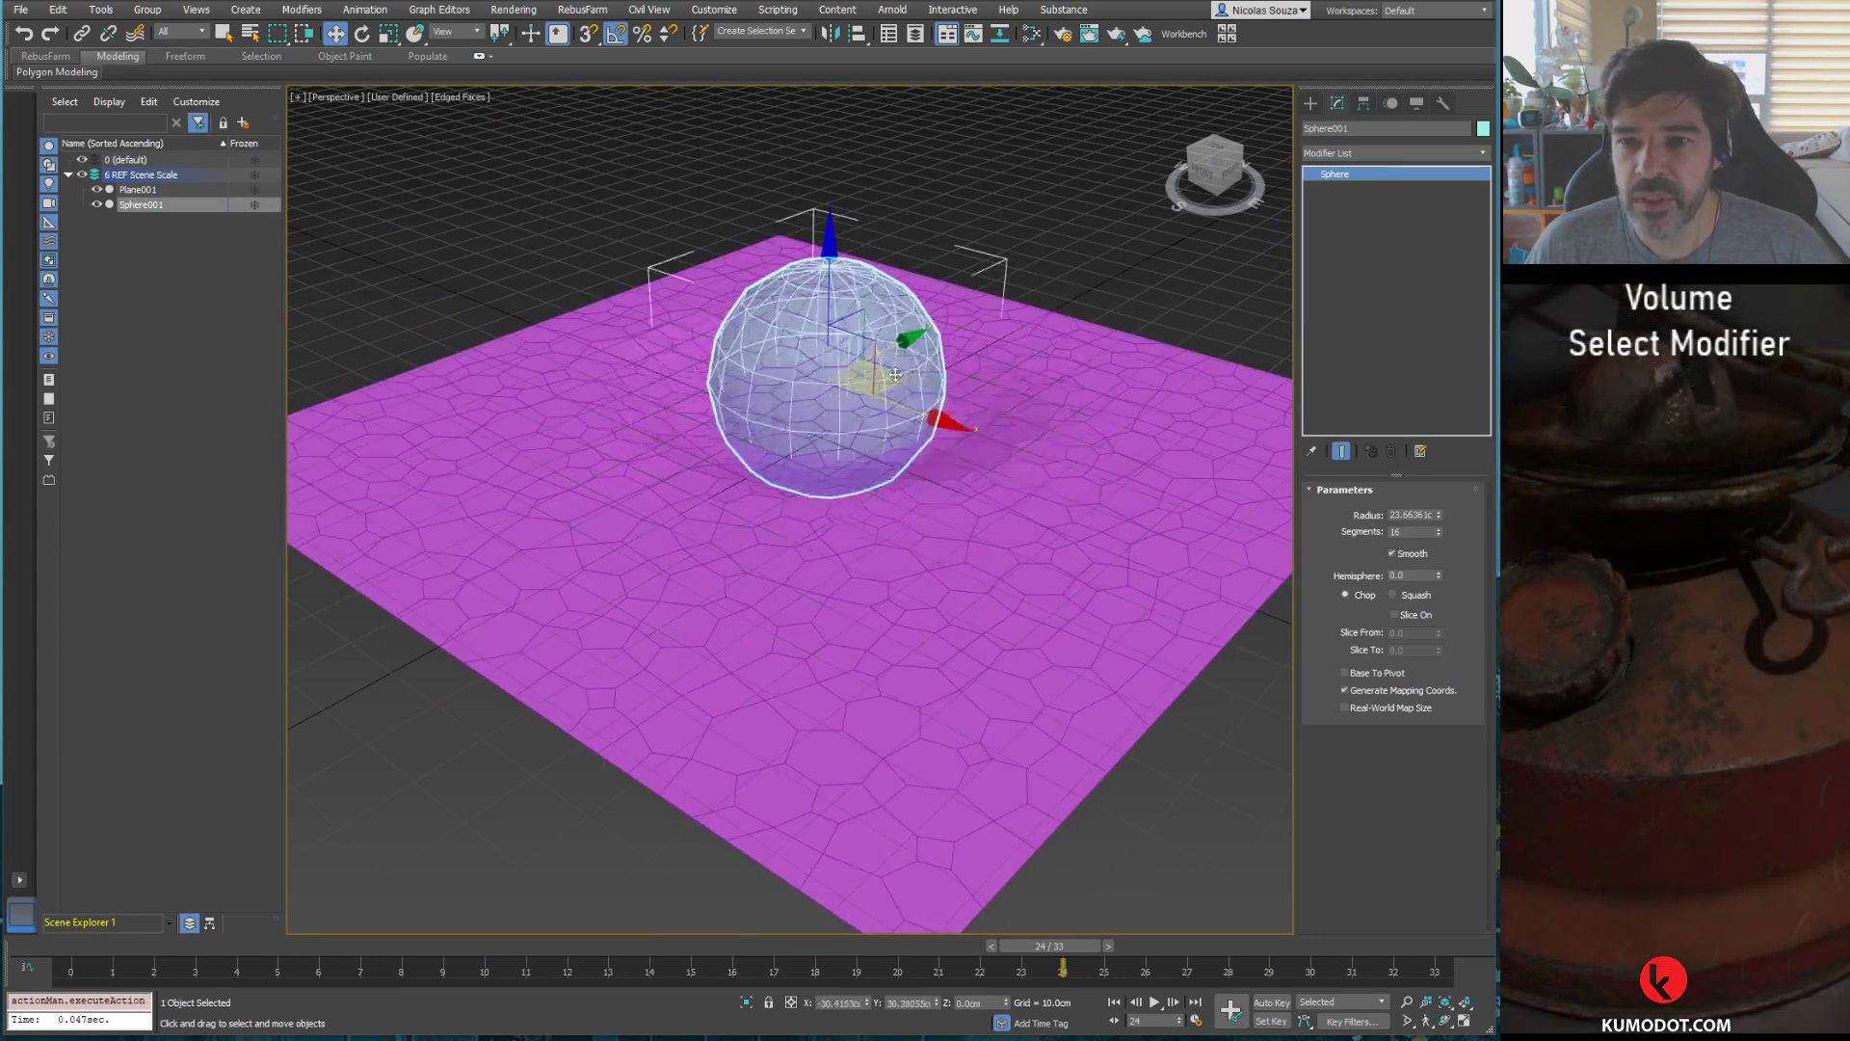
Step: Select Plane001 and bring up its Vol. Select modifier settings
left_click(1157, 424)
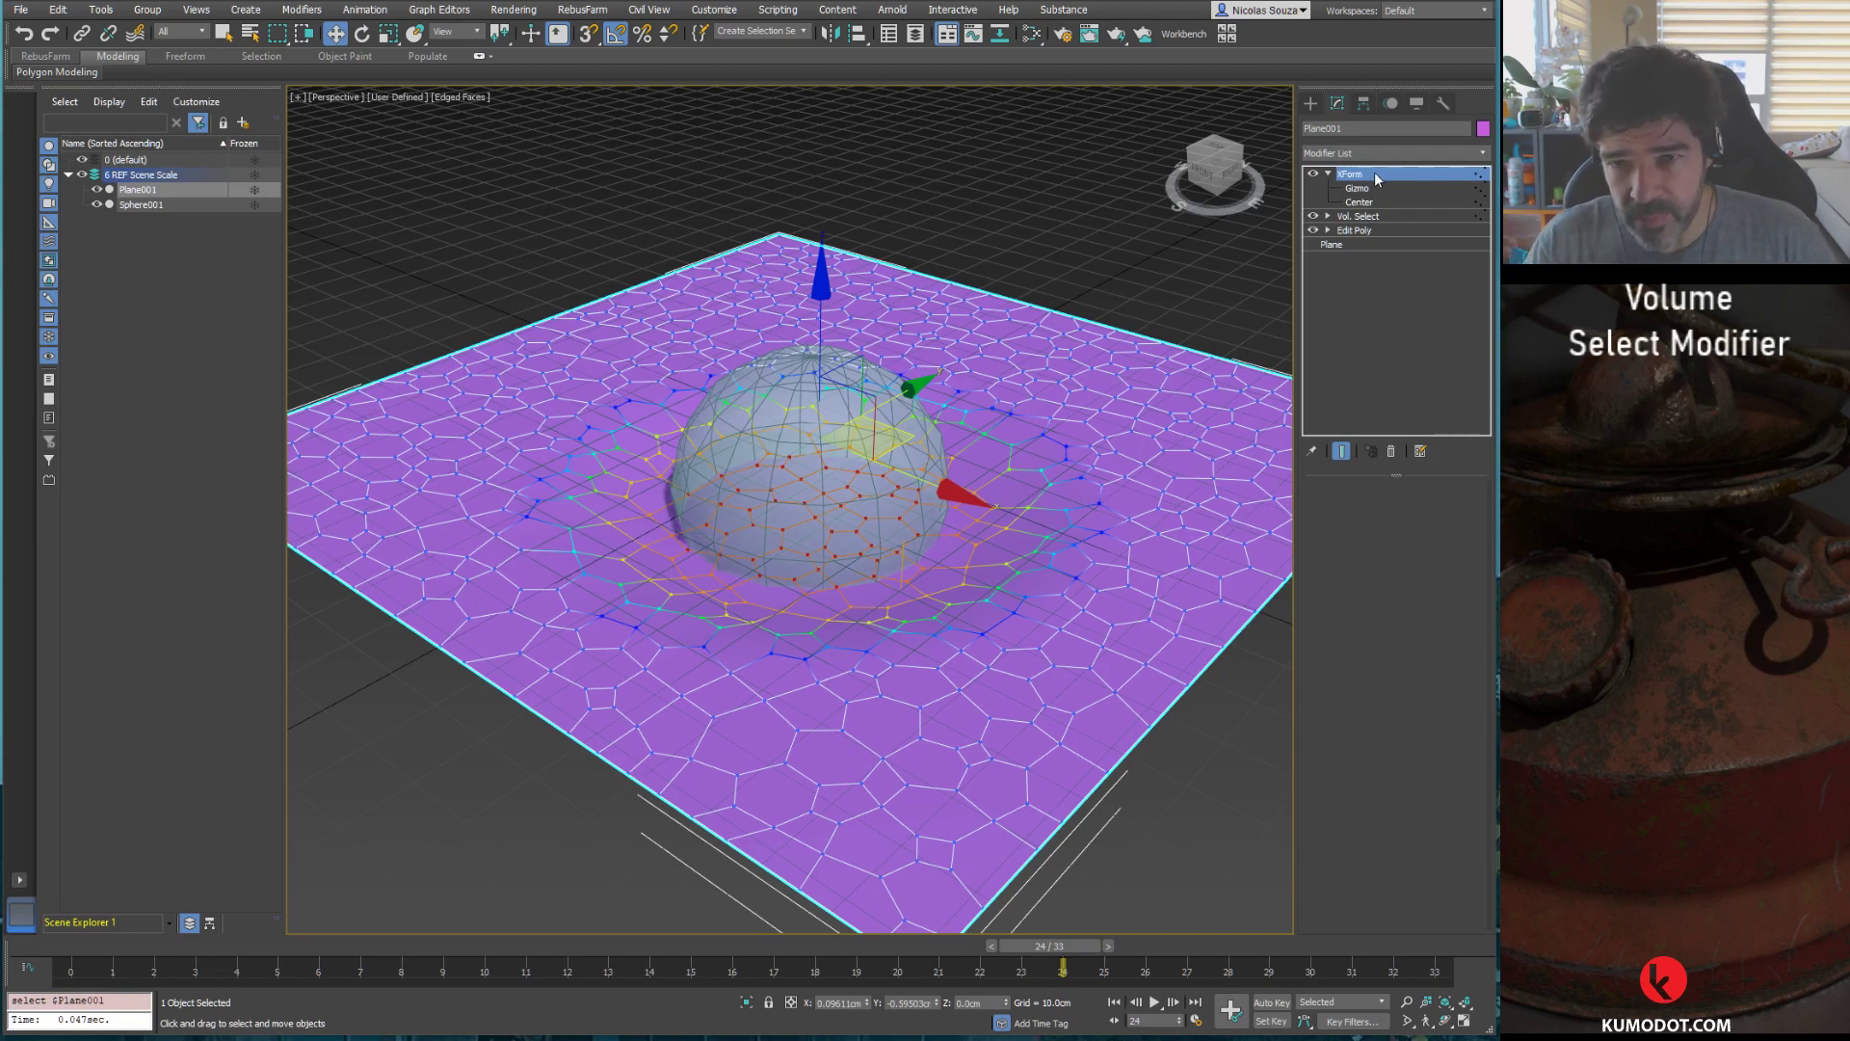
left_click(1328, 216)
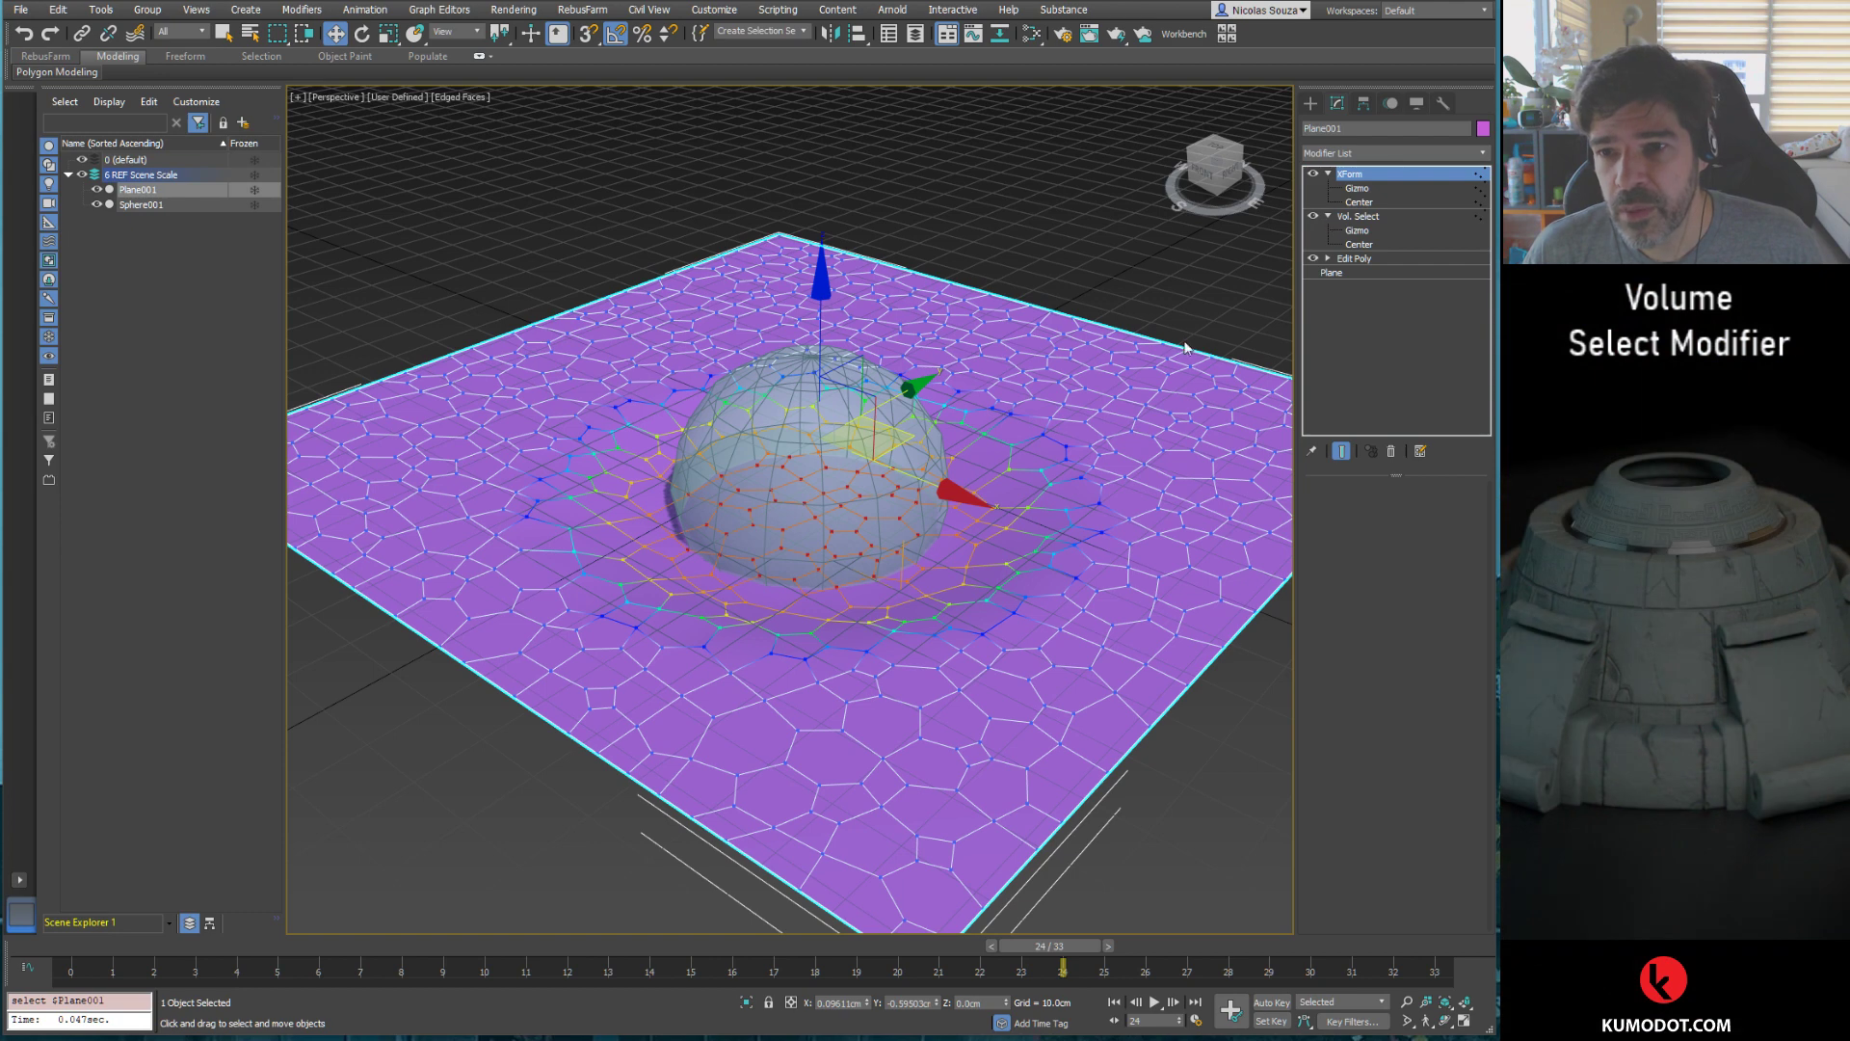
left_click(1369, 218)
Step: Shrink the soft-selection falloff to the sphere's edge, reset Pinch to 0 and try Bubble 0.35
scroll(1463, 722, "down", 5)
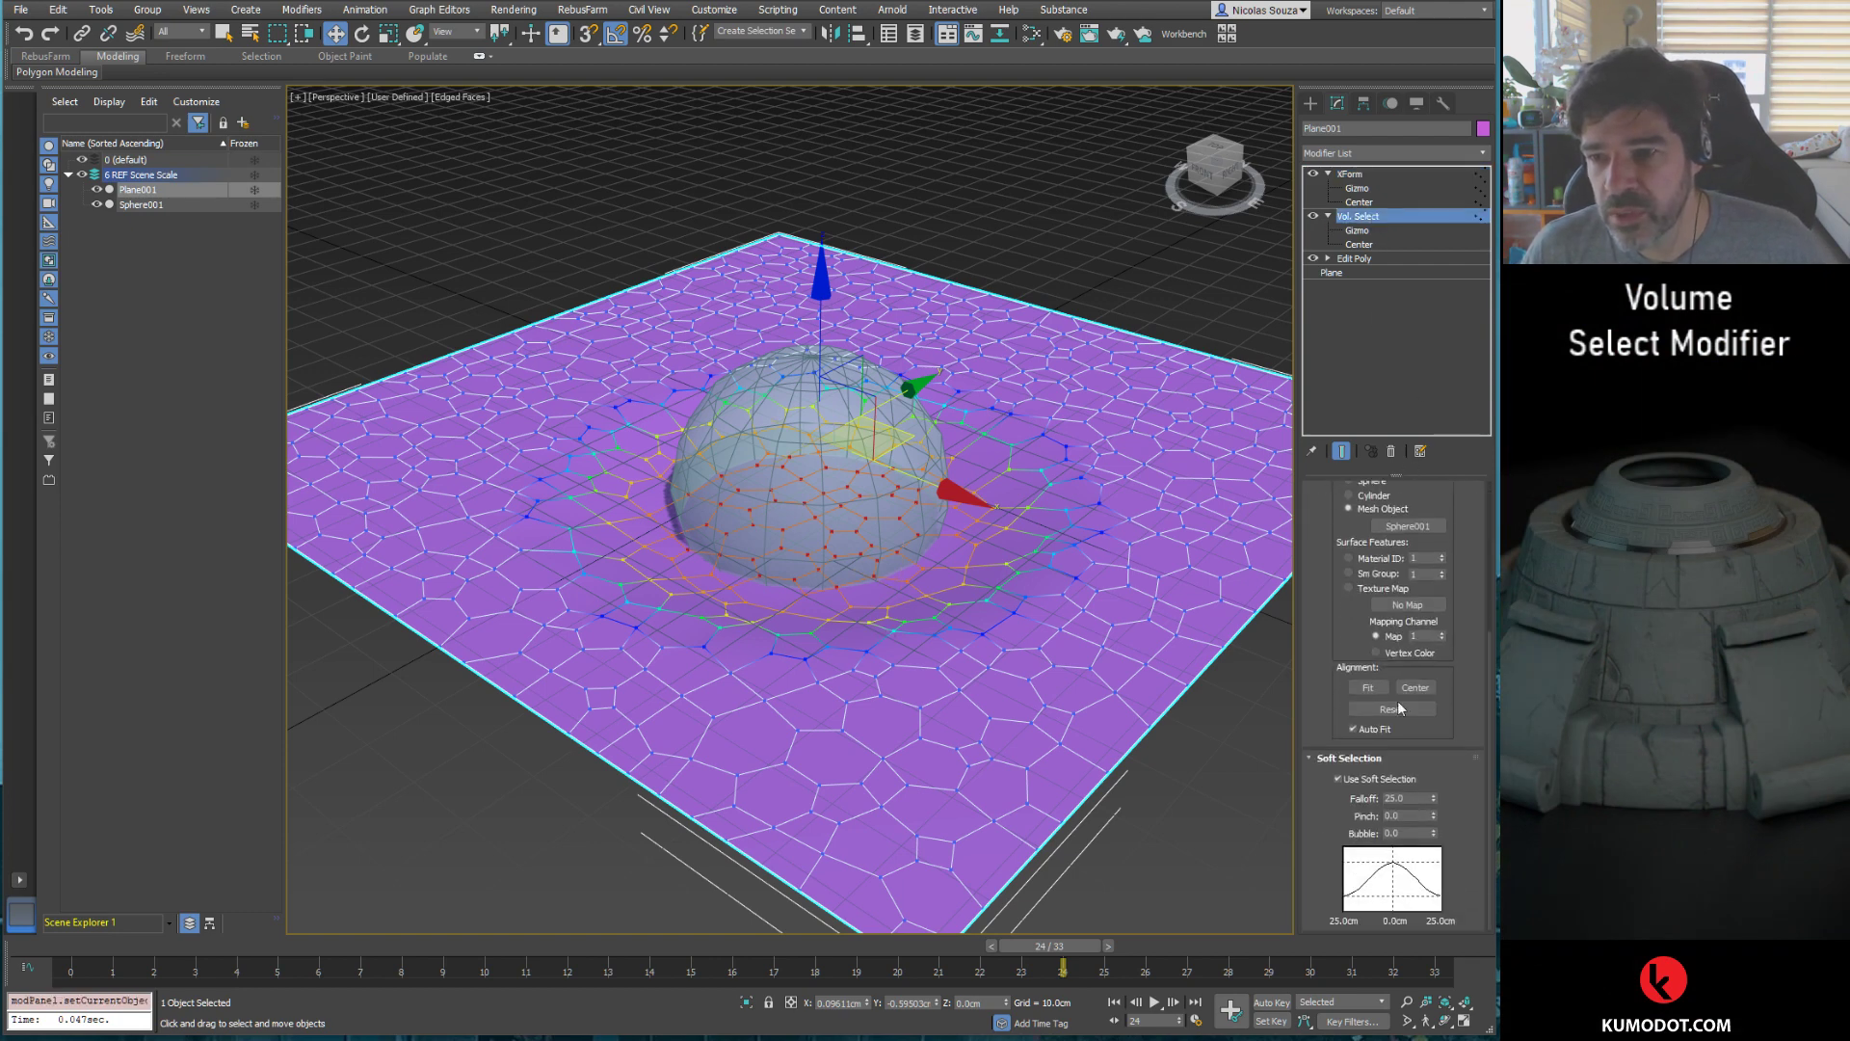
mouse_move(1433, 799)
left_mouse_down()
mouse_move(1413, 868)
mouse_move(1449, 826)
mouse_move(1436, 854)
left_mouse_up()
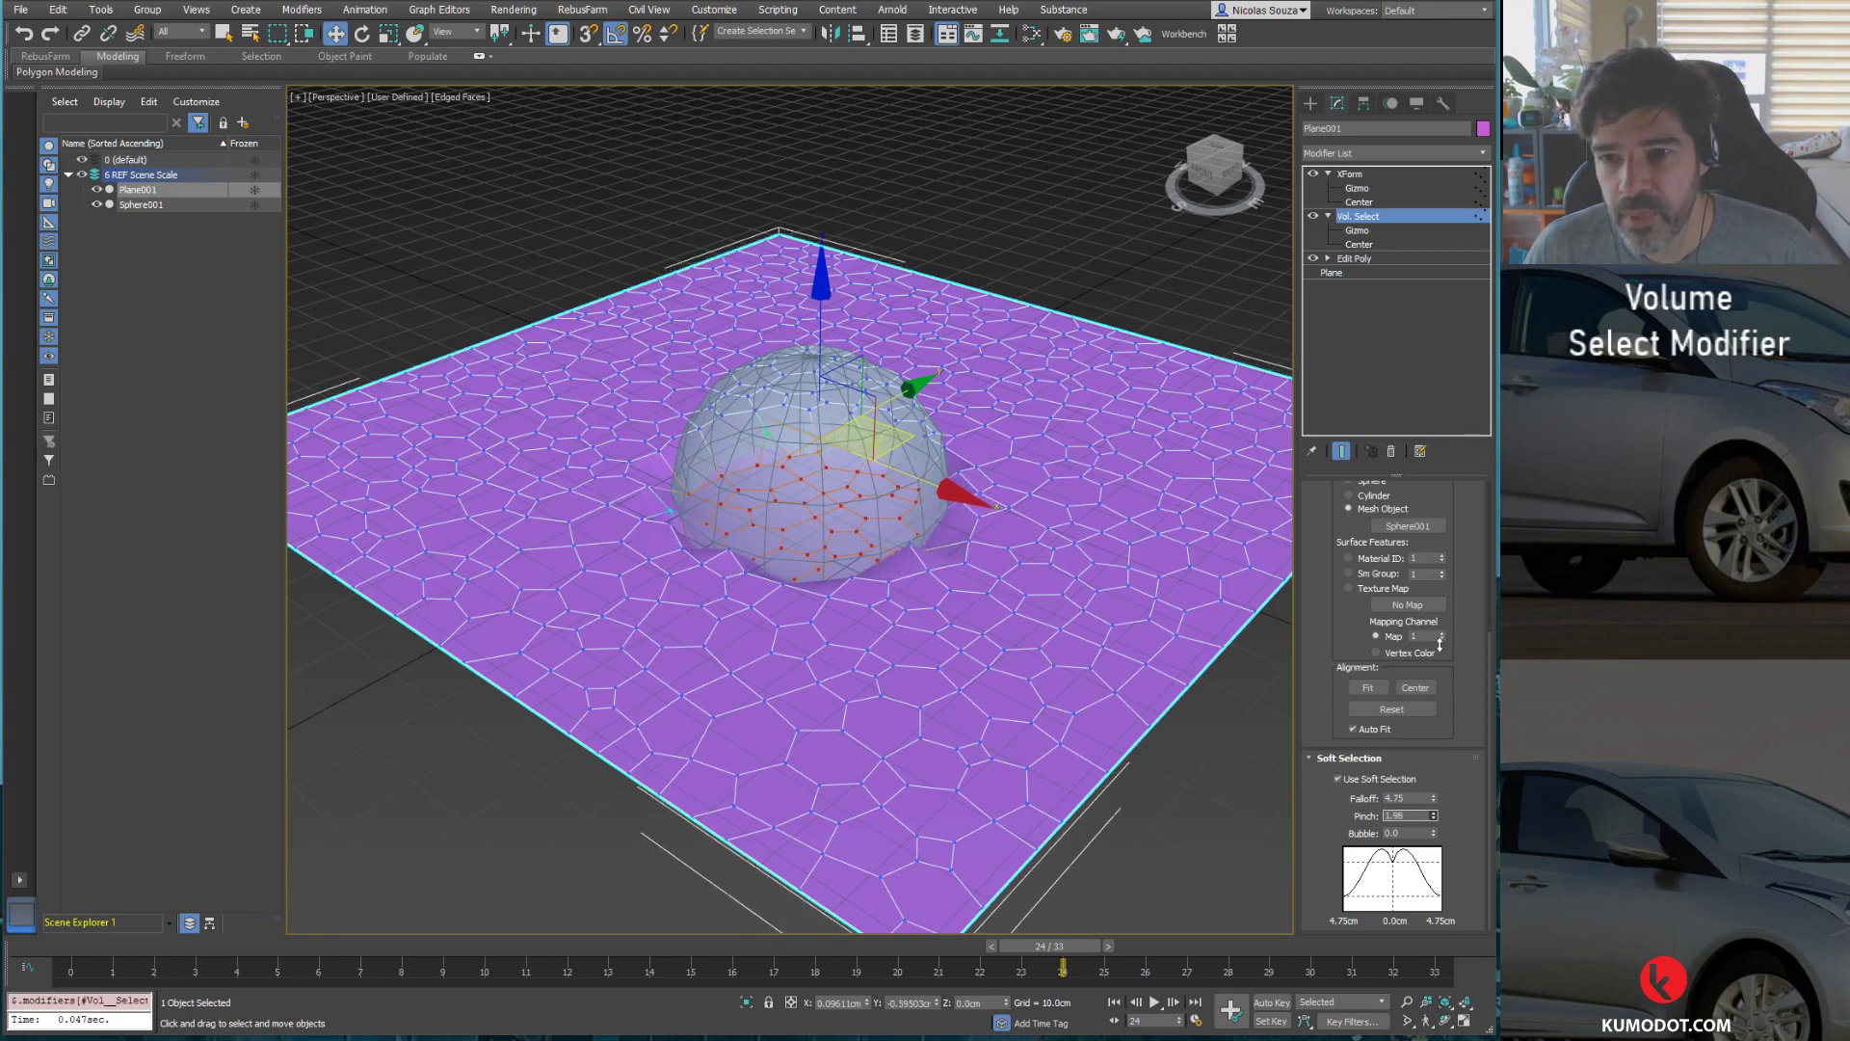
left_click_drag(1443, 923, 1466, 763)
mouse_move(1433, 833)
left_mouse_down()
mouse_move(1437, 803)
mouse_move(1461, 945)
left_mouse_up()
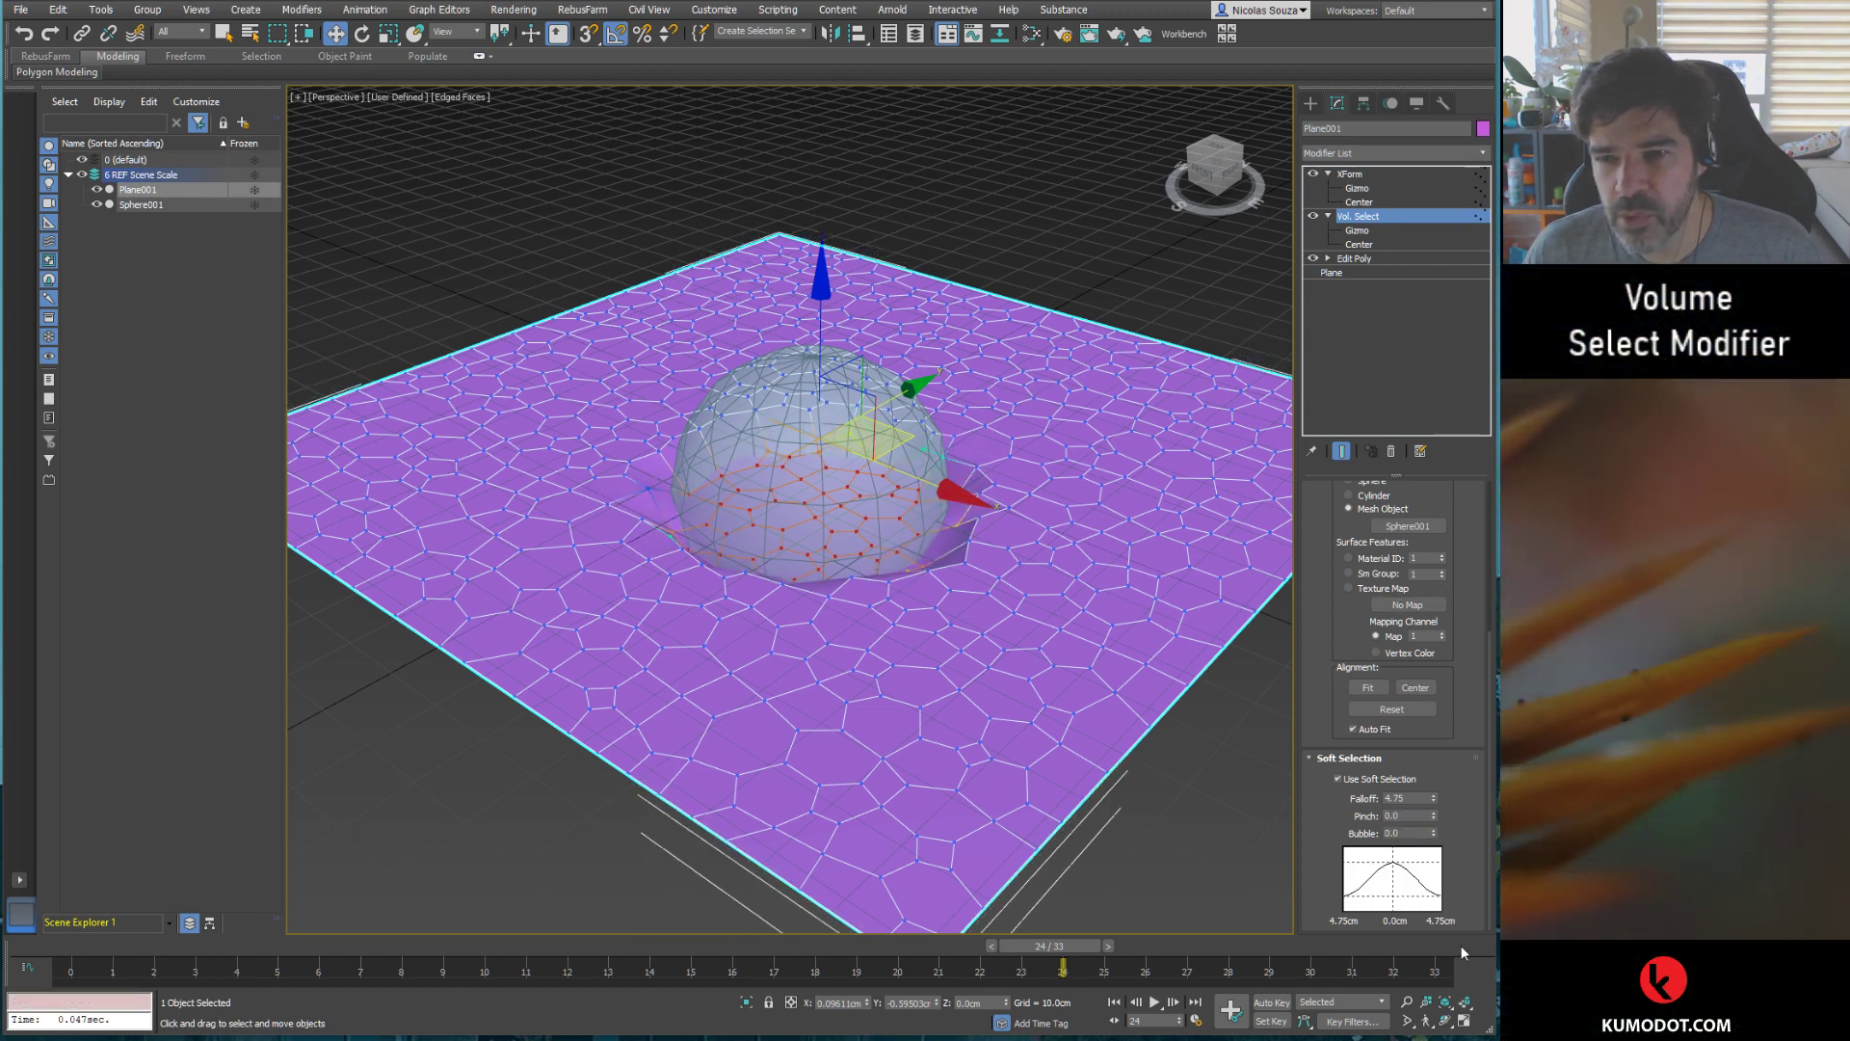
Step: Raise Pinch to about 3.1 and fine-tune Falloff to tighten the affected ring
left_click_drag(1434, 818, 1425, 599)
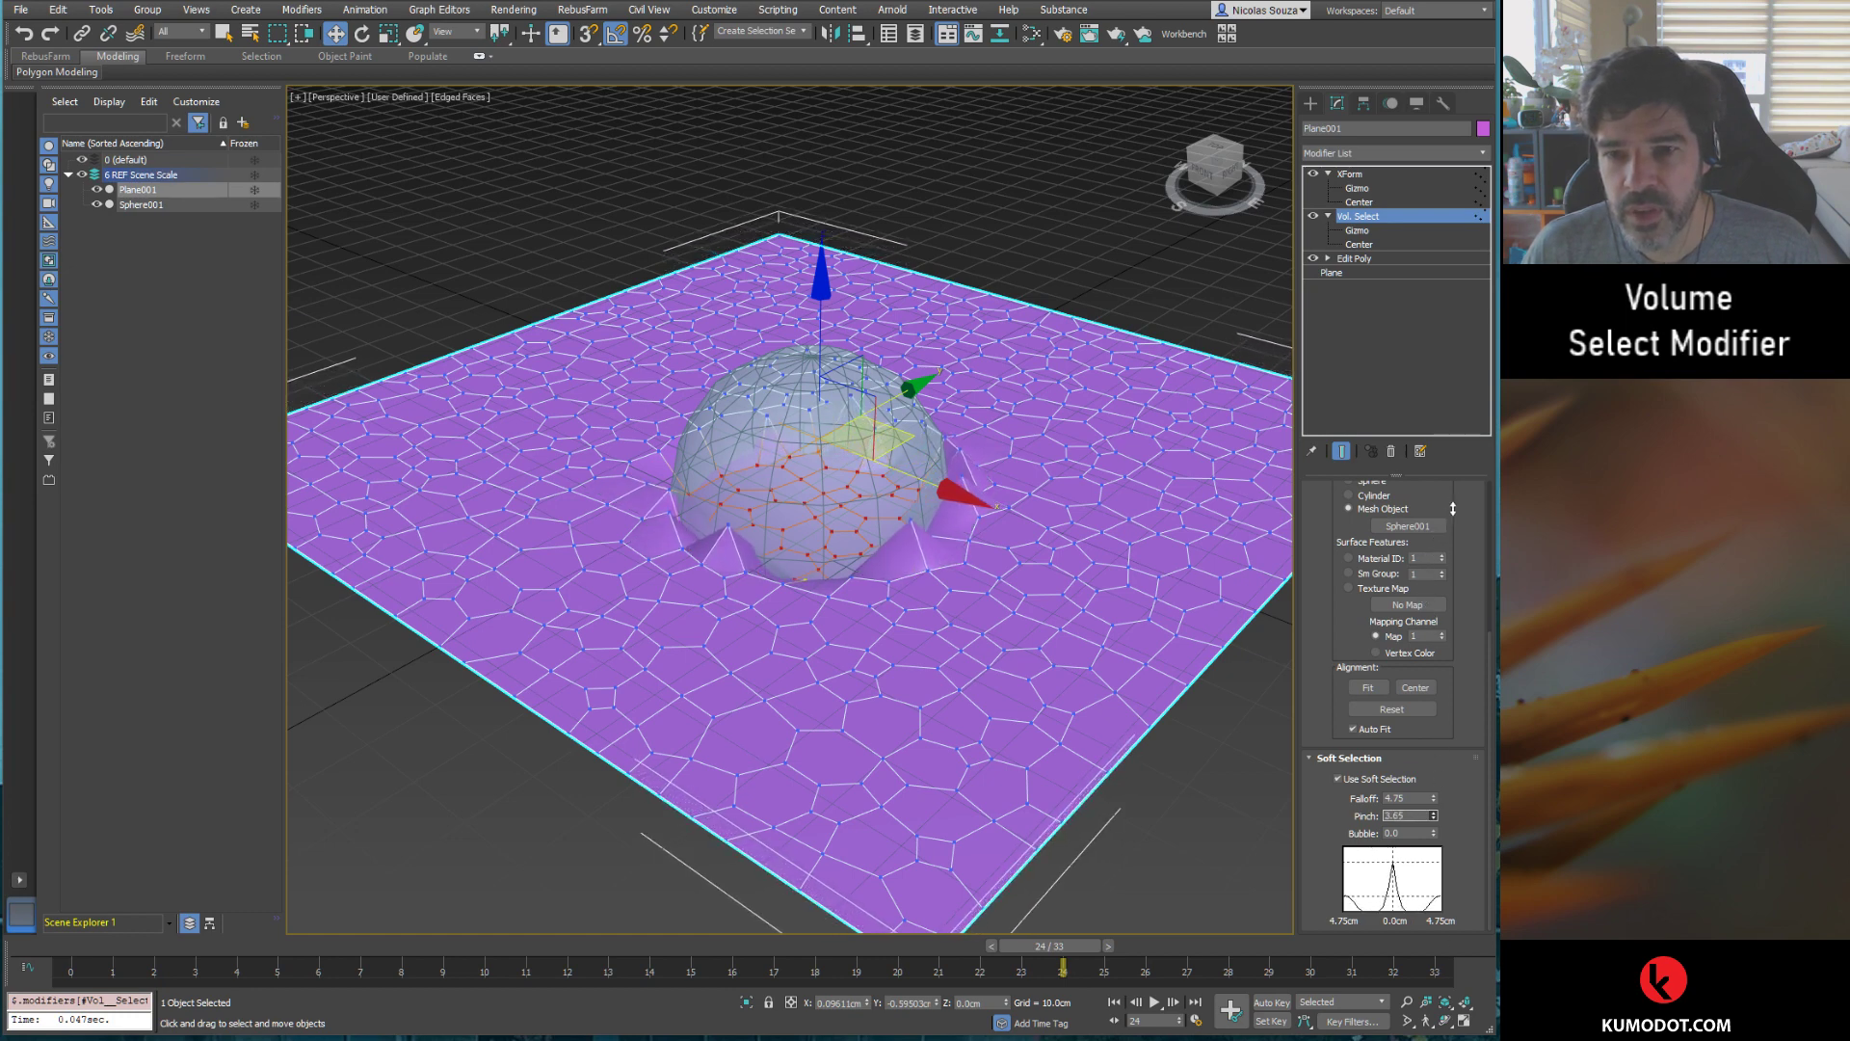
left_click_drag(1425, 600, 1440, 634)
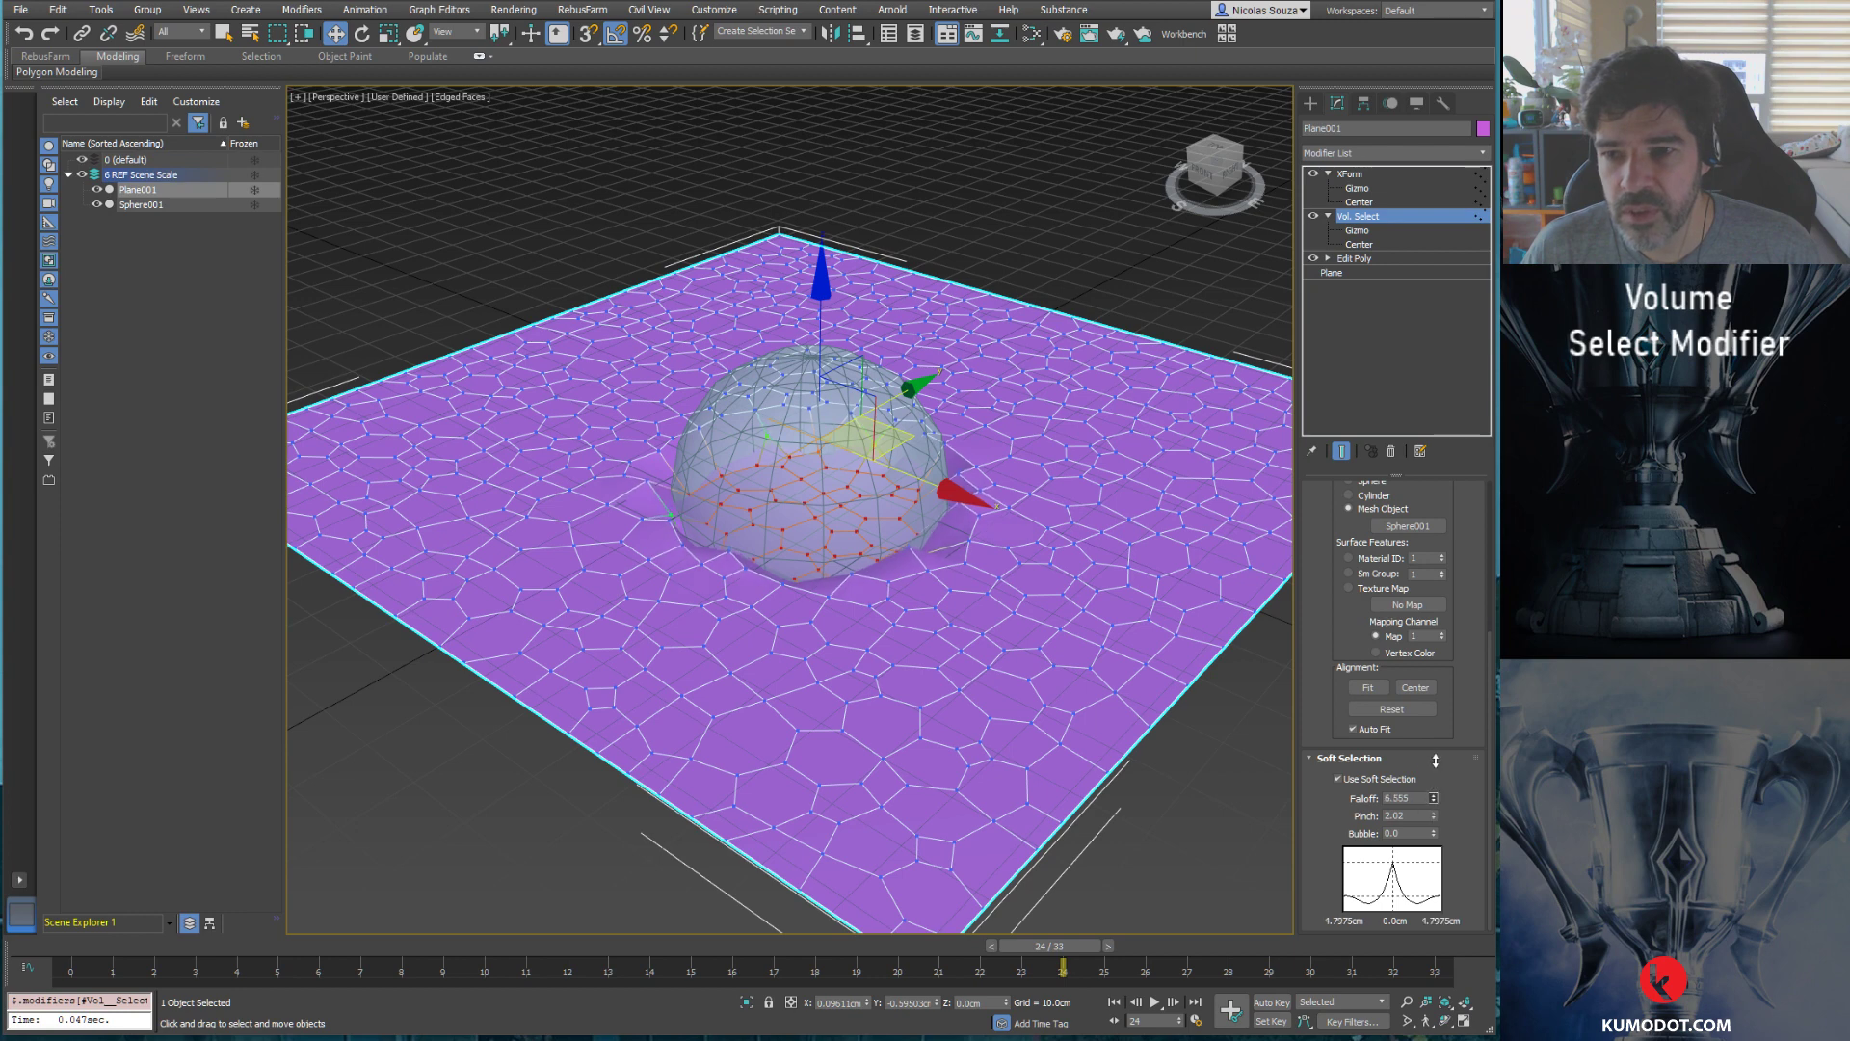
left_click_drag(1435, 761, 1434, 757)
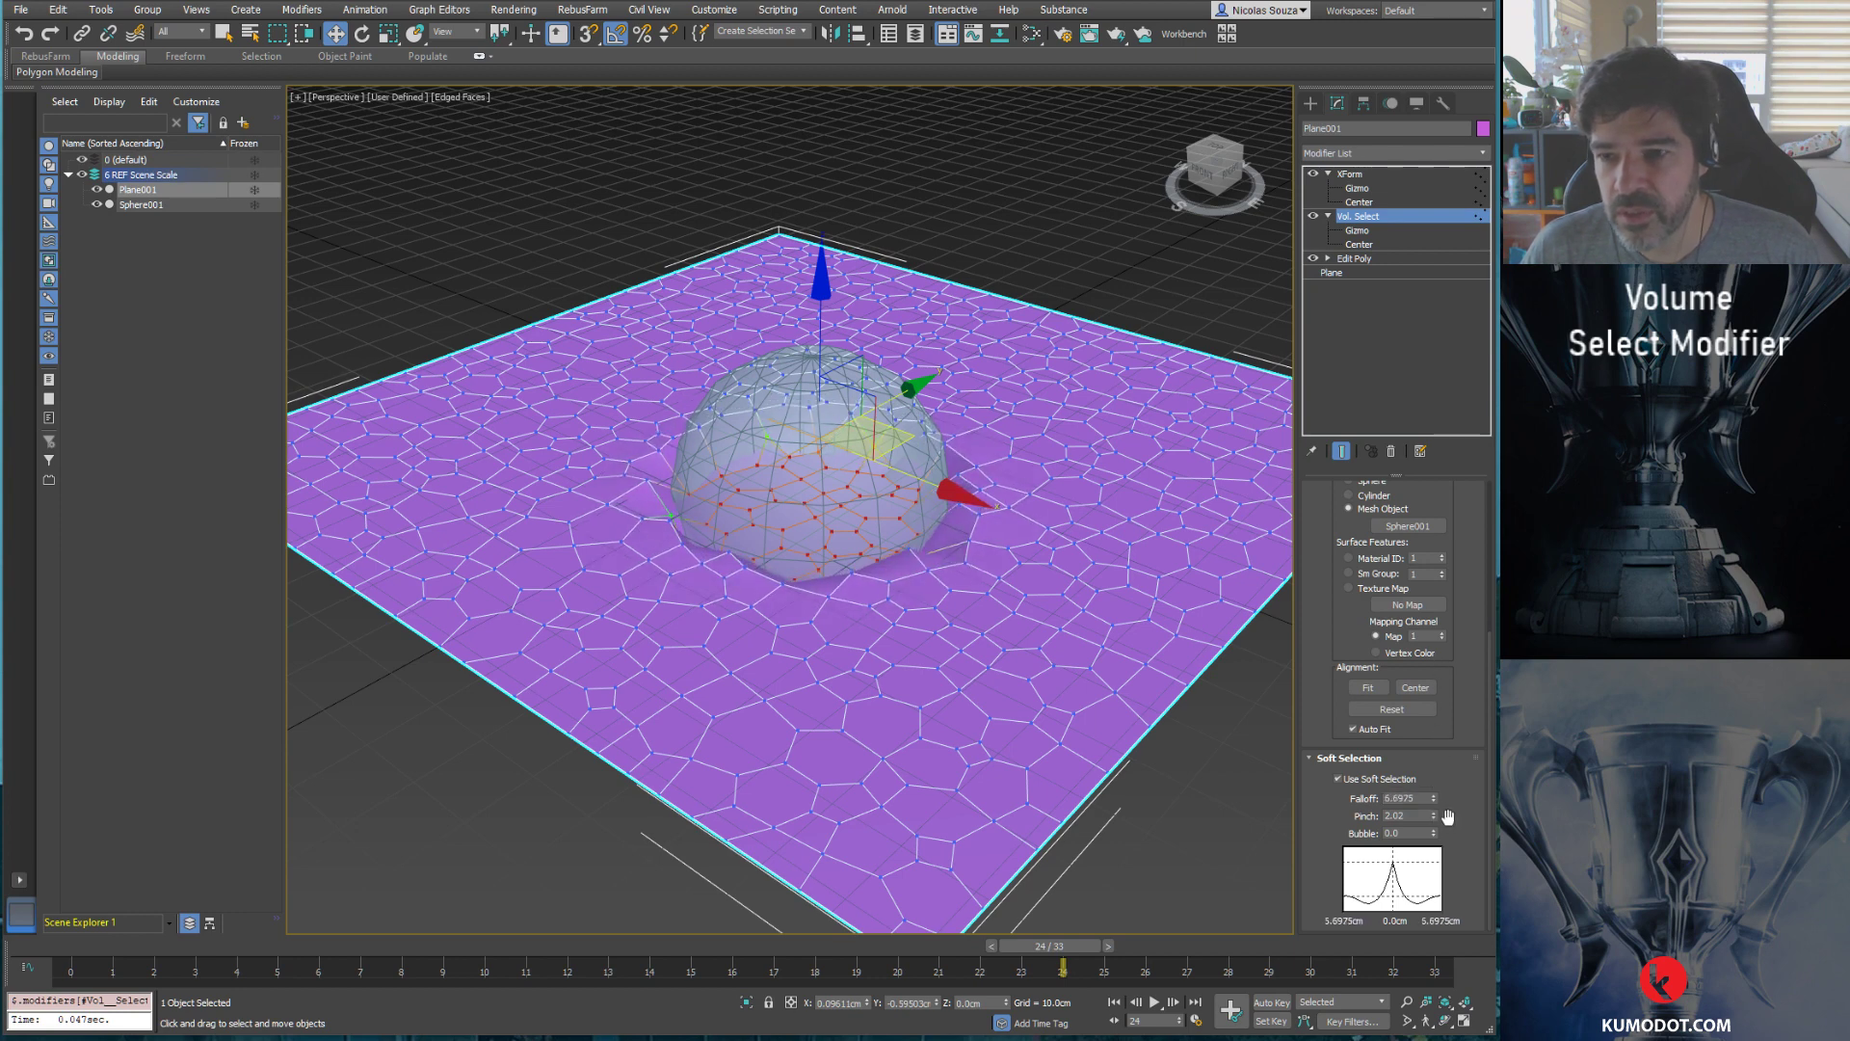
left_click_drag(1433, 816, 1428, 727)
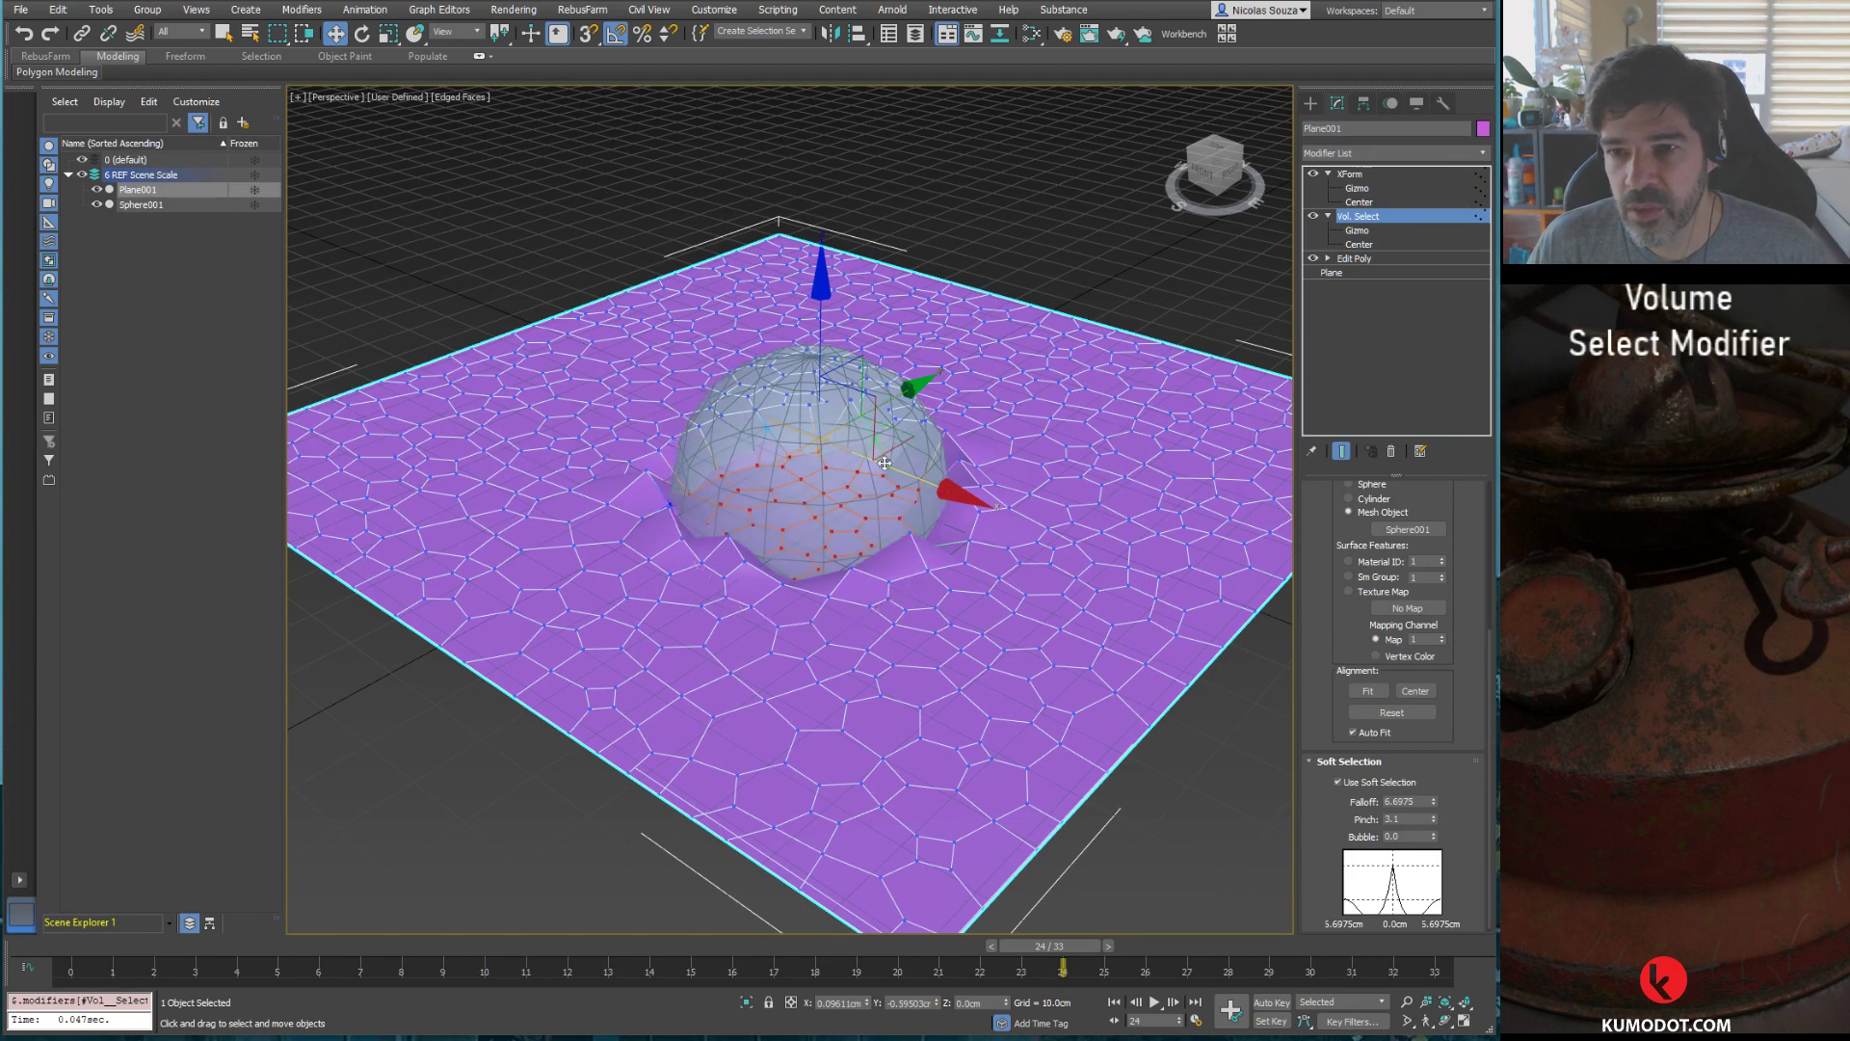
Step: Return to the Vol. Select level, then move Sphere001 to shift the crater
left_click(1385, 230)
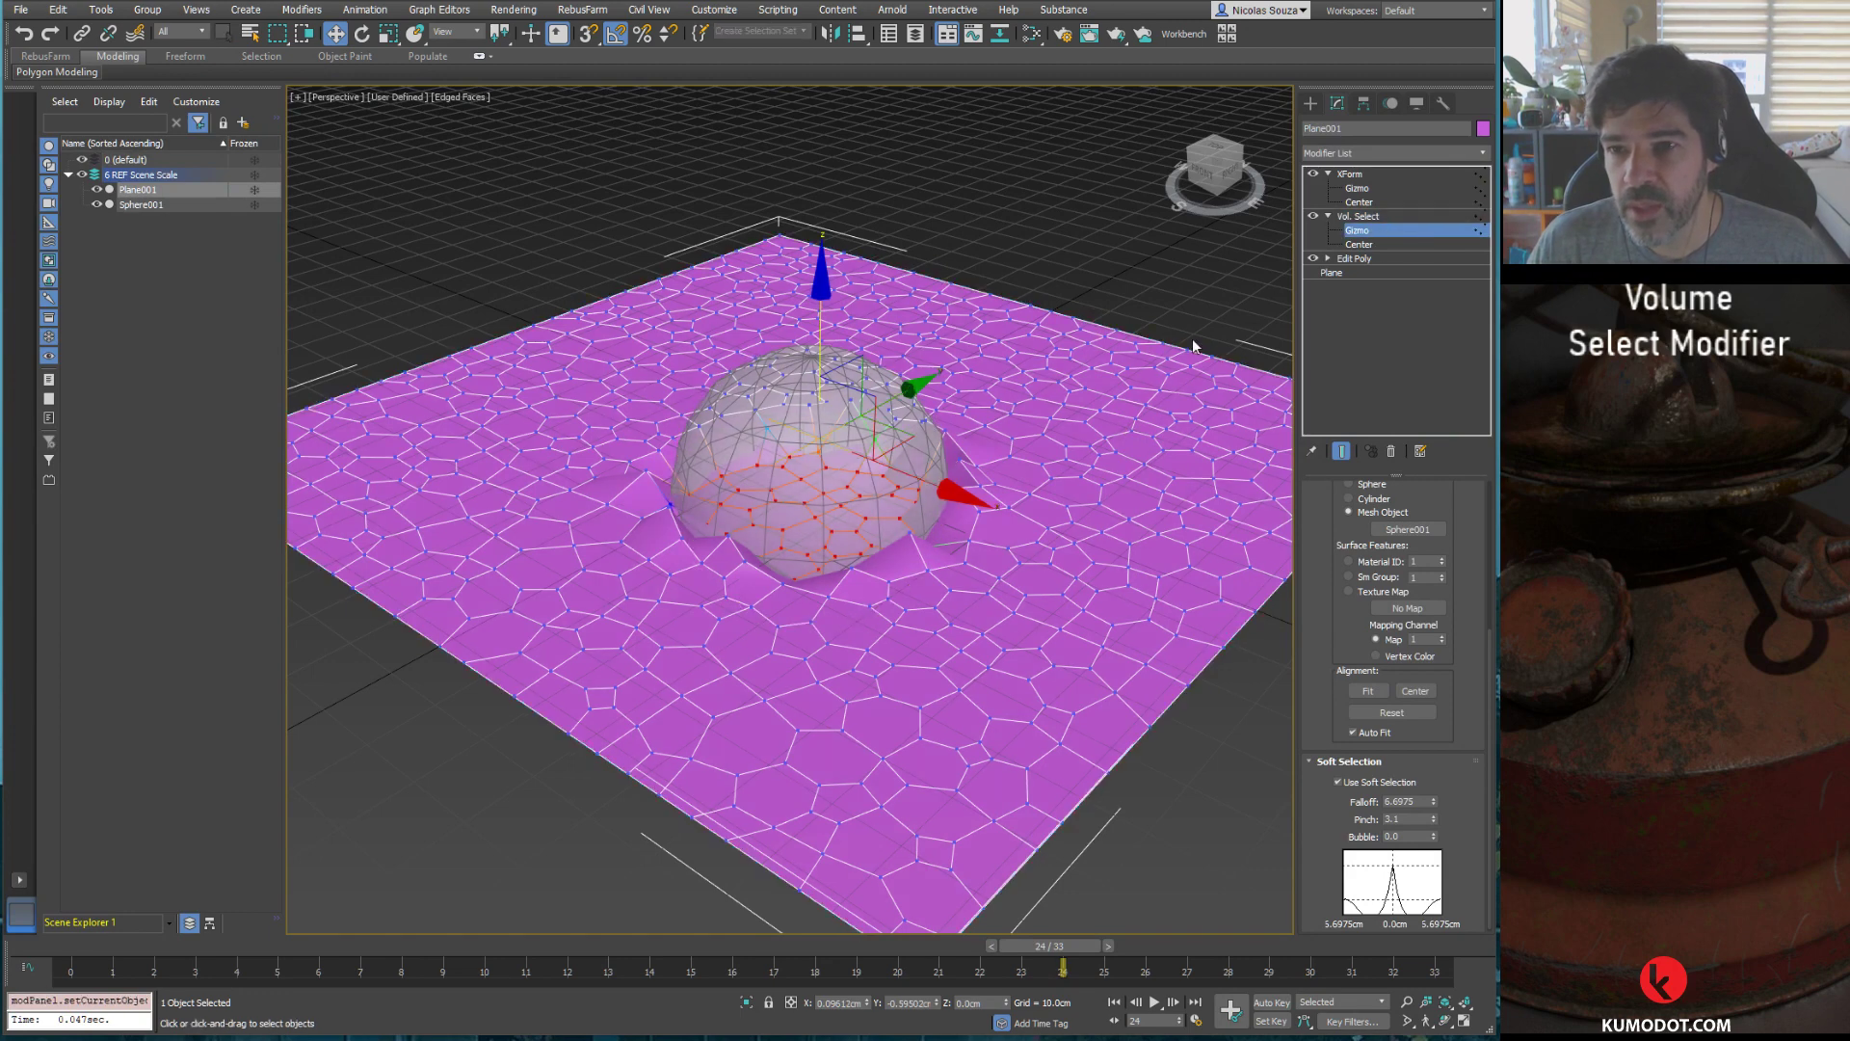
left_click(1409, 230)
left_click(891, 478)
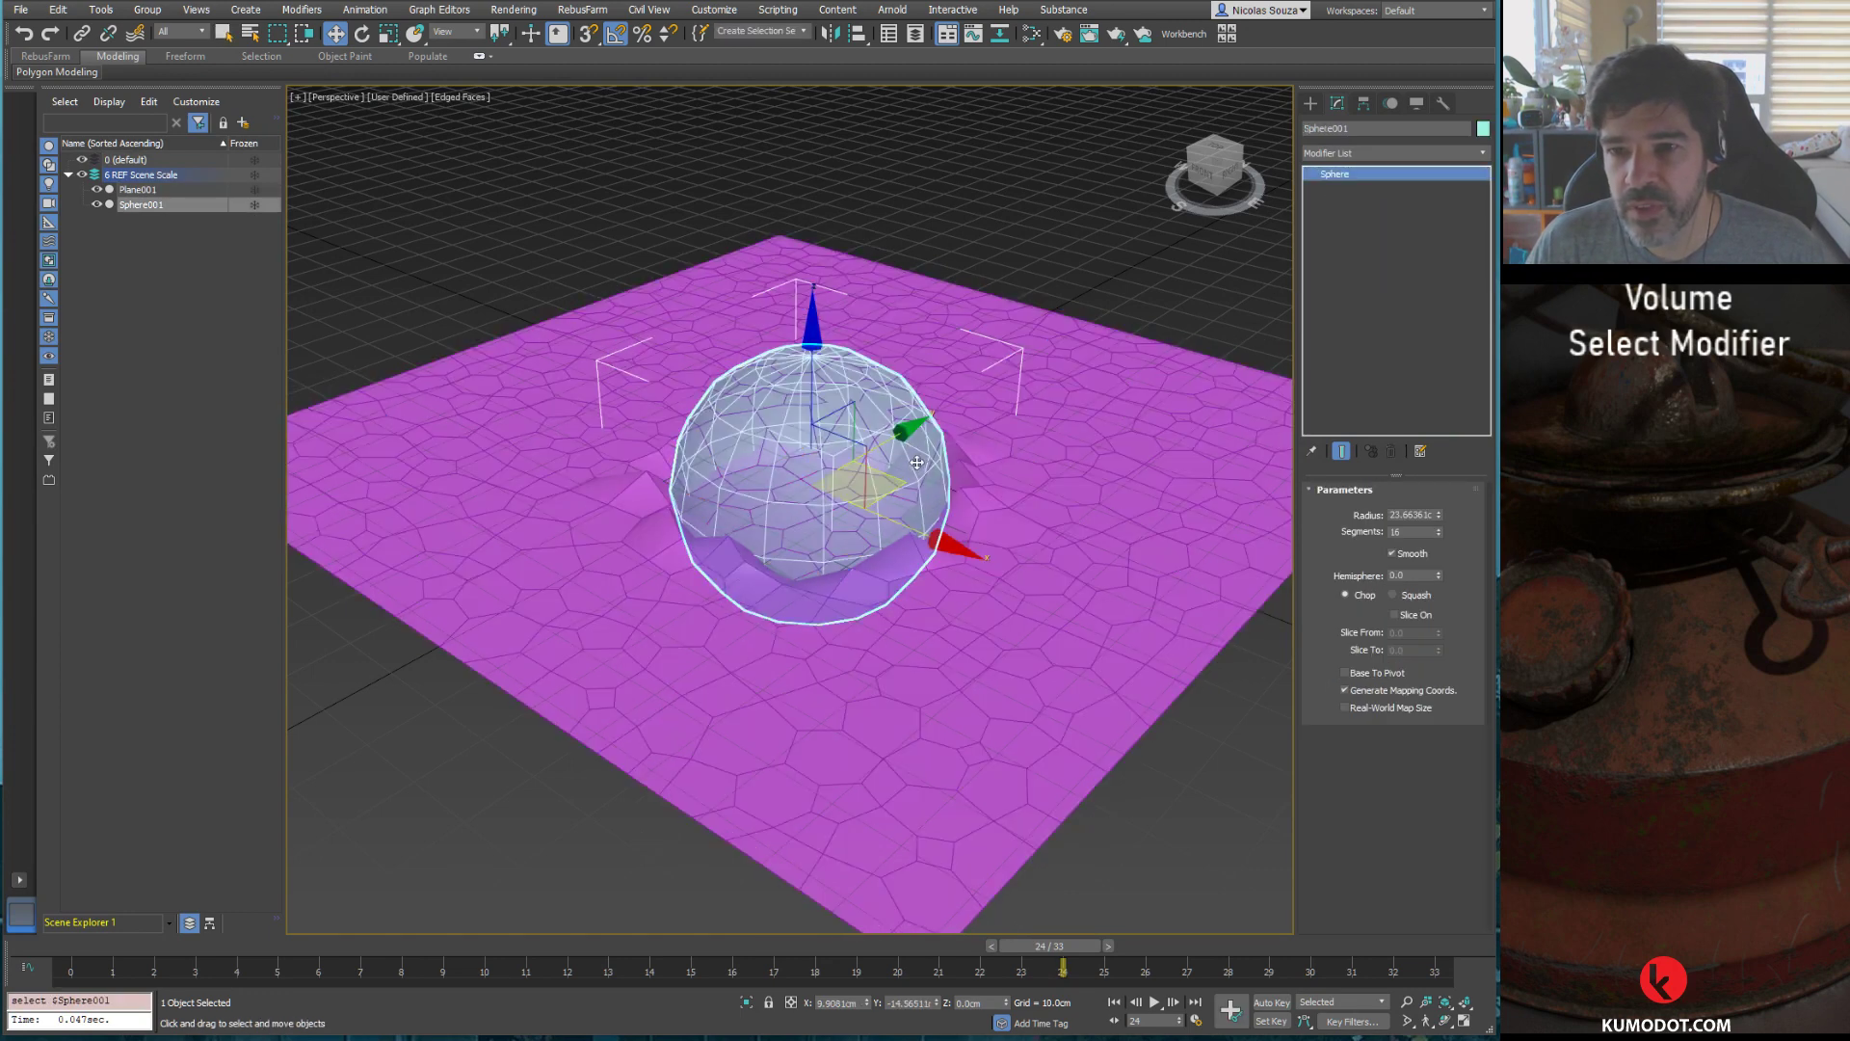
mouse_move(892, 478)
left_mouse_down()
mouse_move(929, 514)
mouse_move(755, 495)
mouse_move(829, 511)
mouse_move(859, 463)
mouse_move(981, 461)
left_mouse_up()
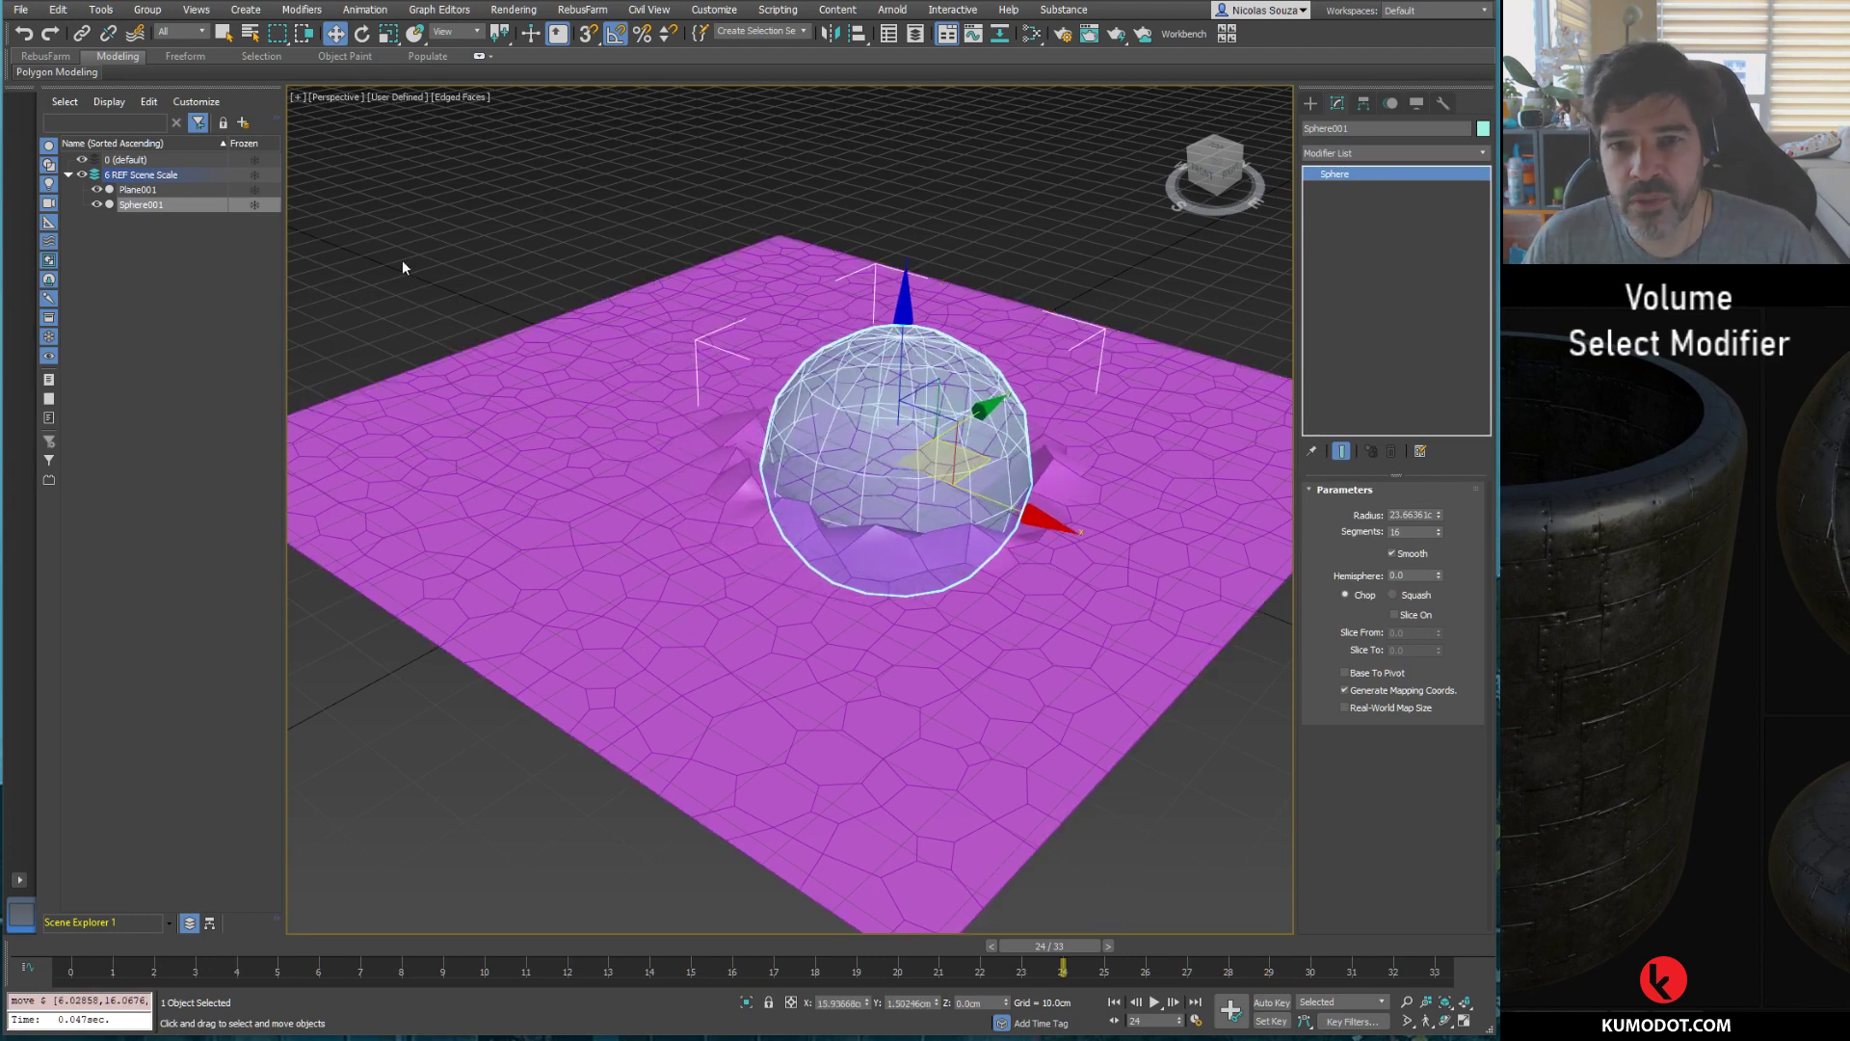
Step: Hide the sphere, drag the crater across the plane, and scale the sphere down to shrink it
left_click(95, 204)
middle_click_drag(849, 443, 900, 408, "alt")
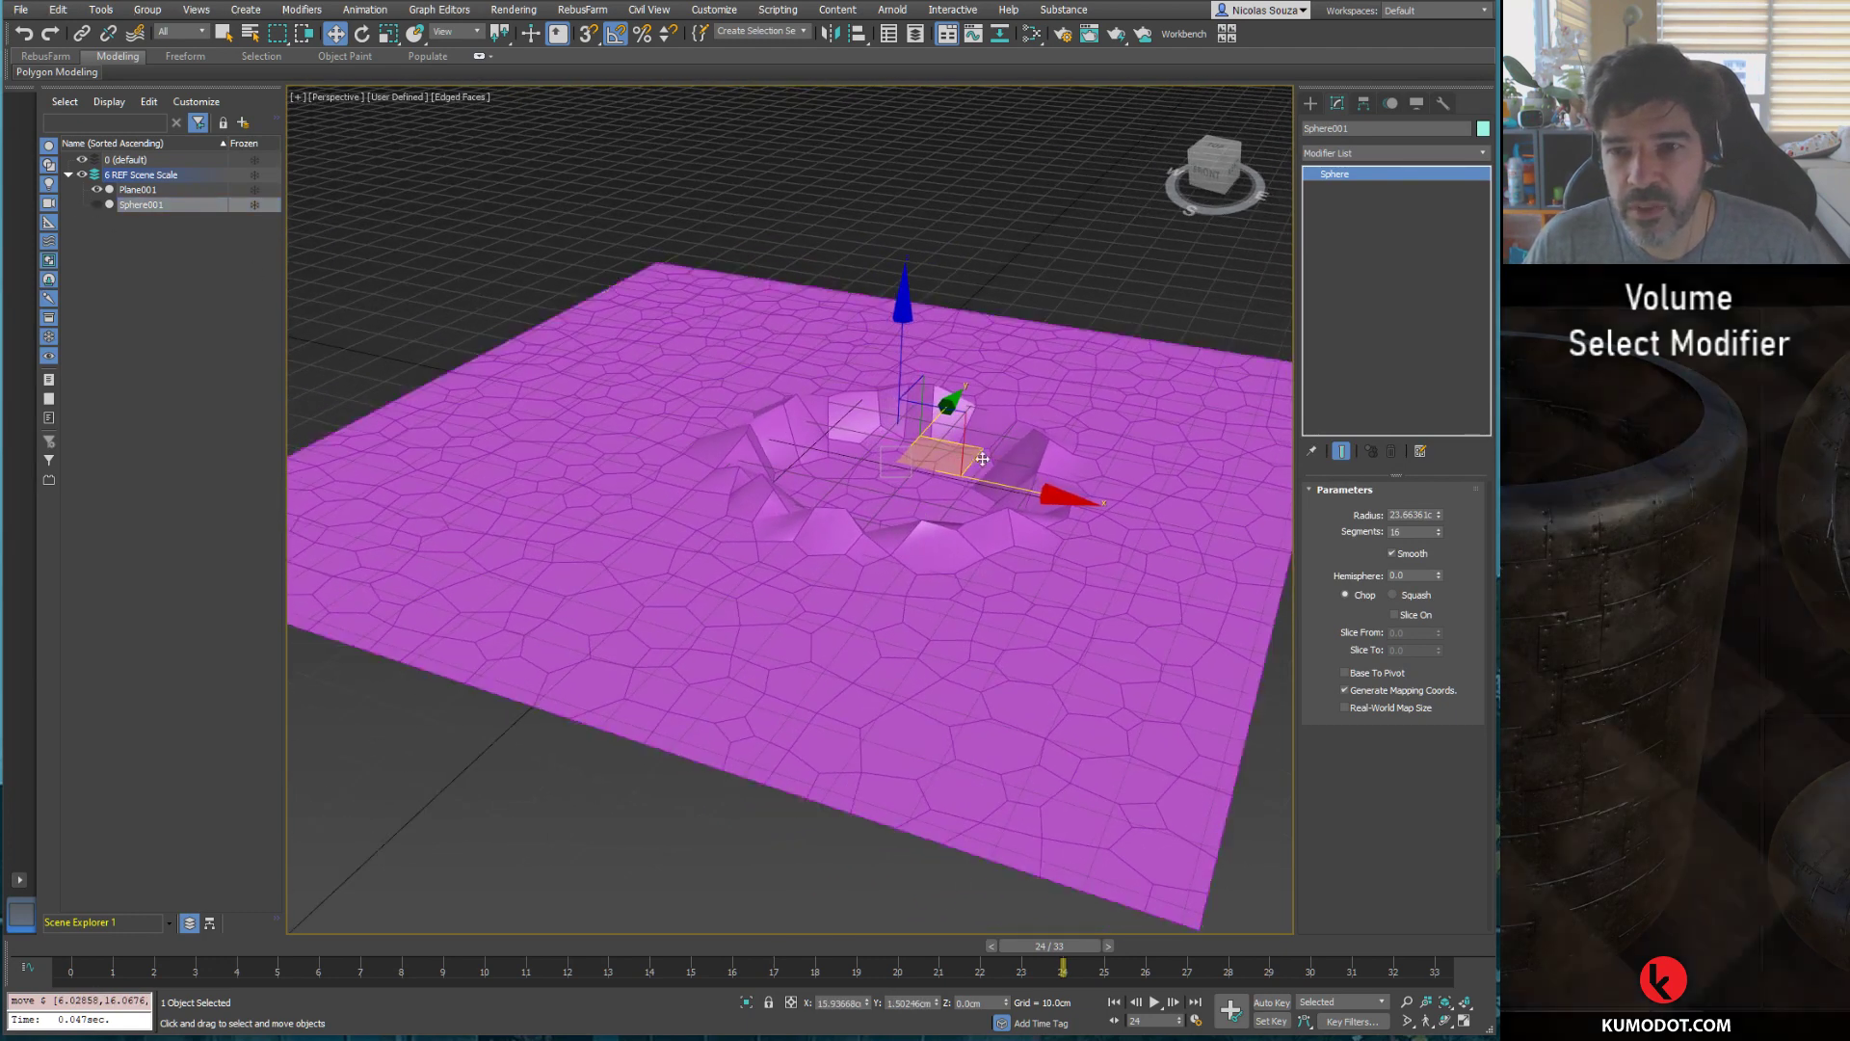
mouse_move(900, 409)
left_mouse_down()
mouse_move(725, 487)
mouse_move(879, 487)
mouse_move(762, 713)
mouse_move(872, 506)
mouse_move(943, 194)
mouse_move(814, 556)
left_mouse_up()
key("r")
mouse_move(827, 438)
left_mouse_down()
mouse_move(895, 451)
mouse_move(849, 418)
mouse_move(867, 543)
mouse_move(1178, 184)
mouse_move(931, 391)
left_mouse_up()
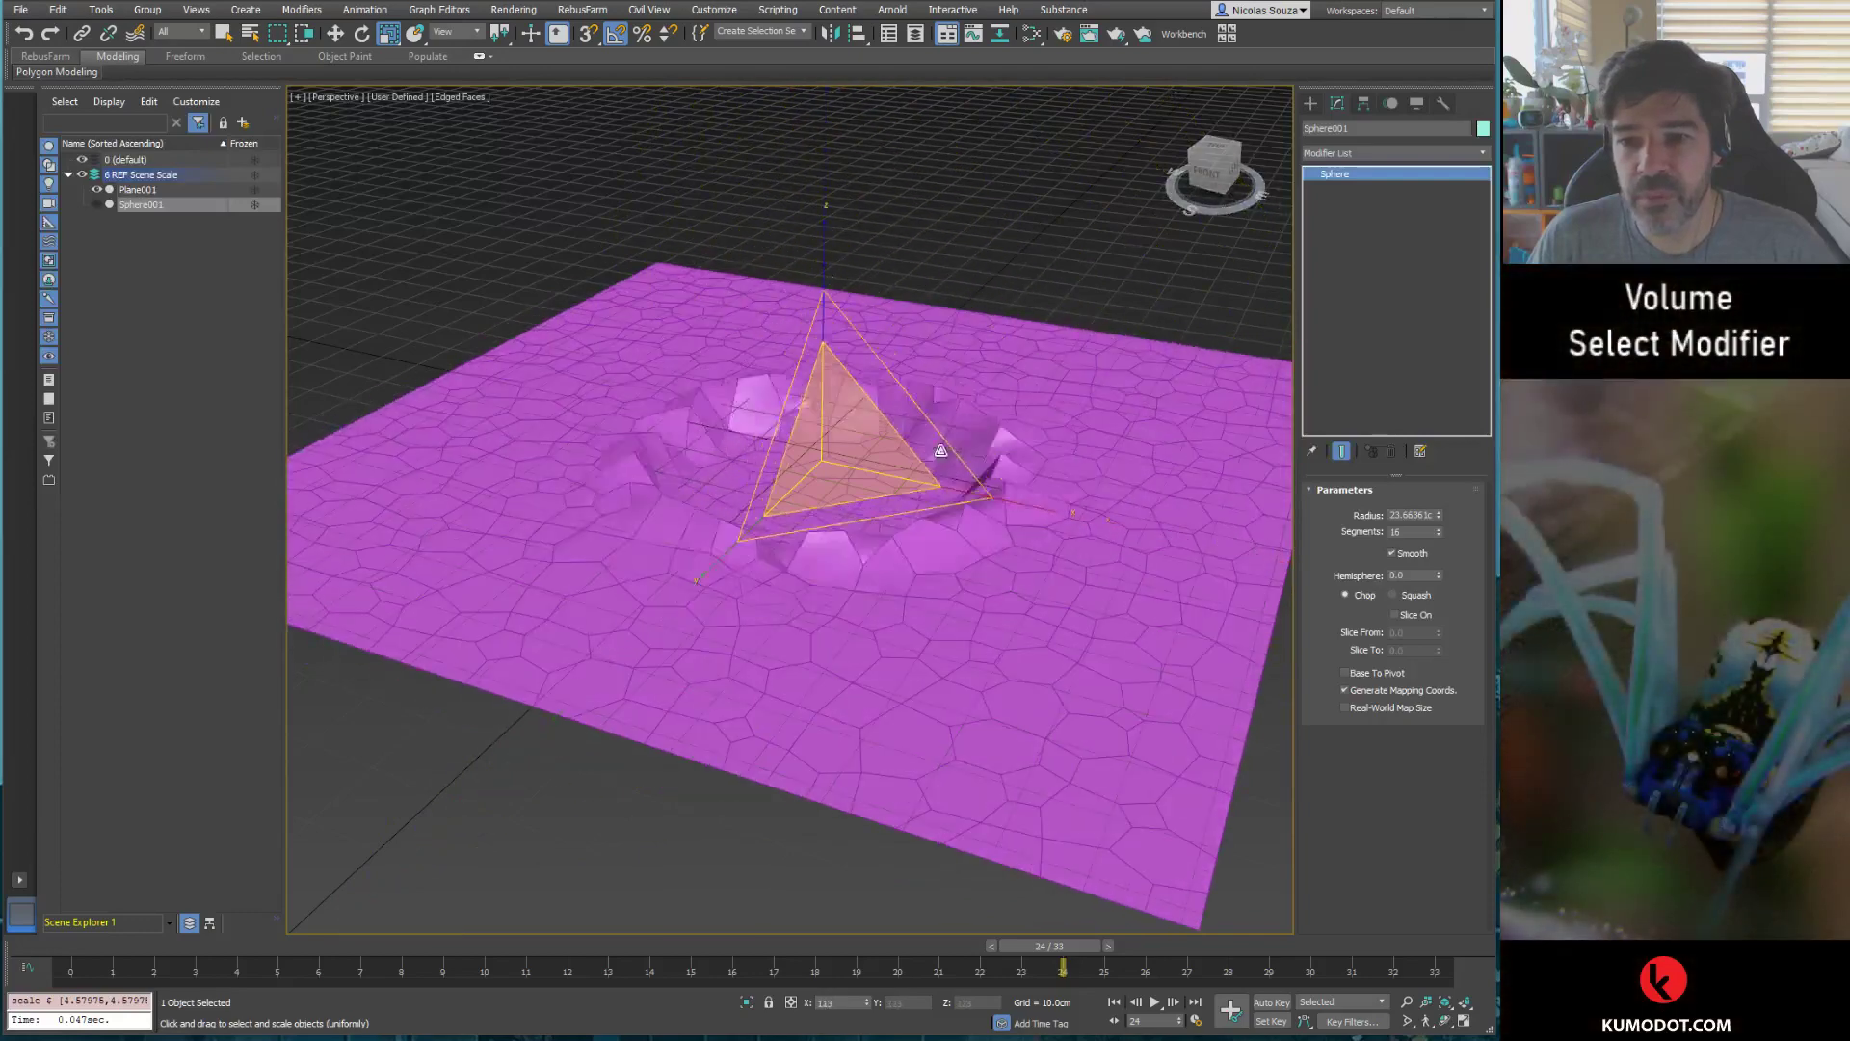
left_click(1069, 414)
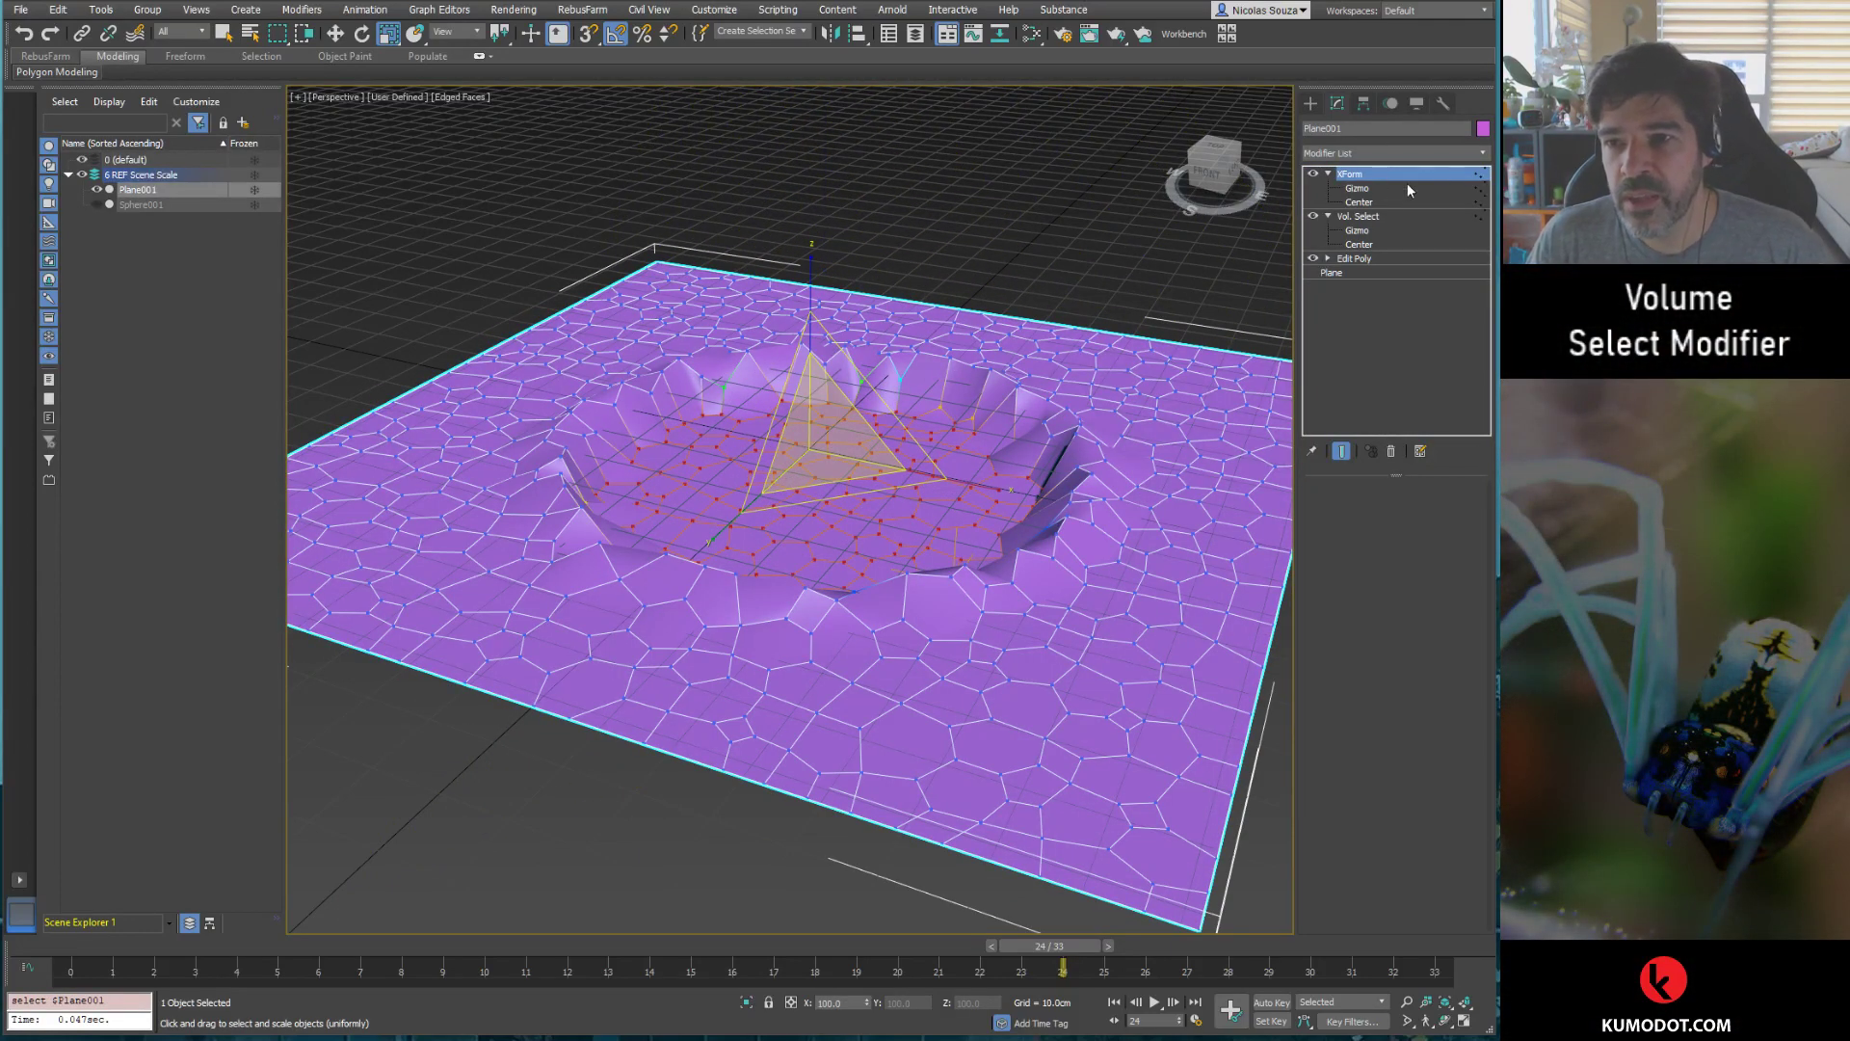
middle_click_drag(909, 505, 1086, 396, "alt")
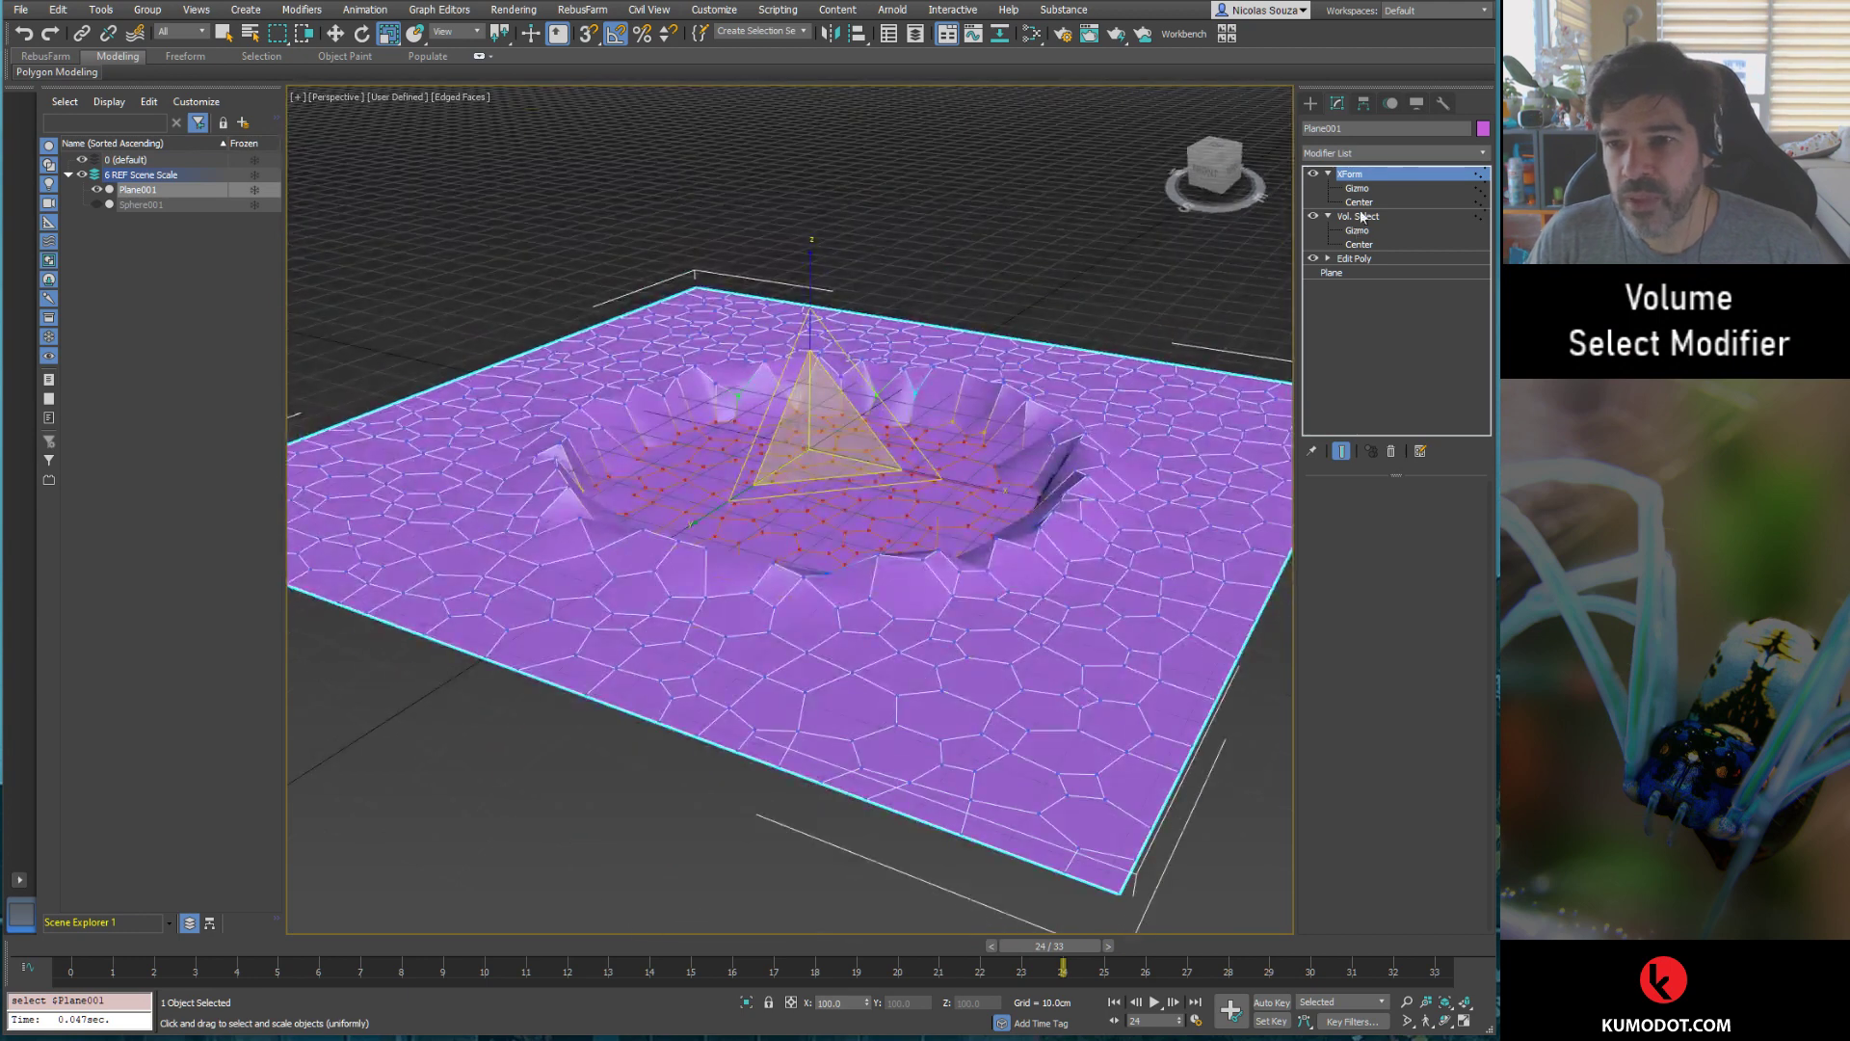
left_click(1484, 153)
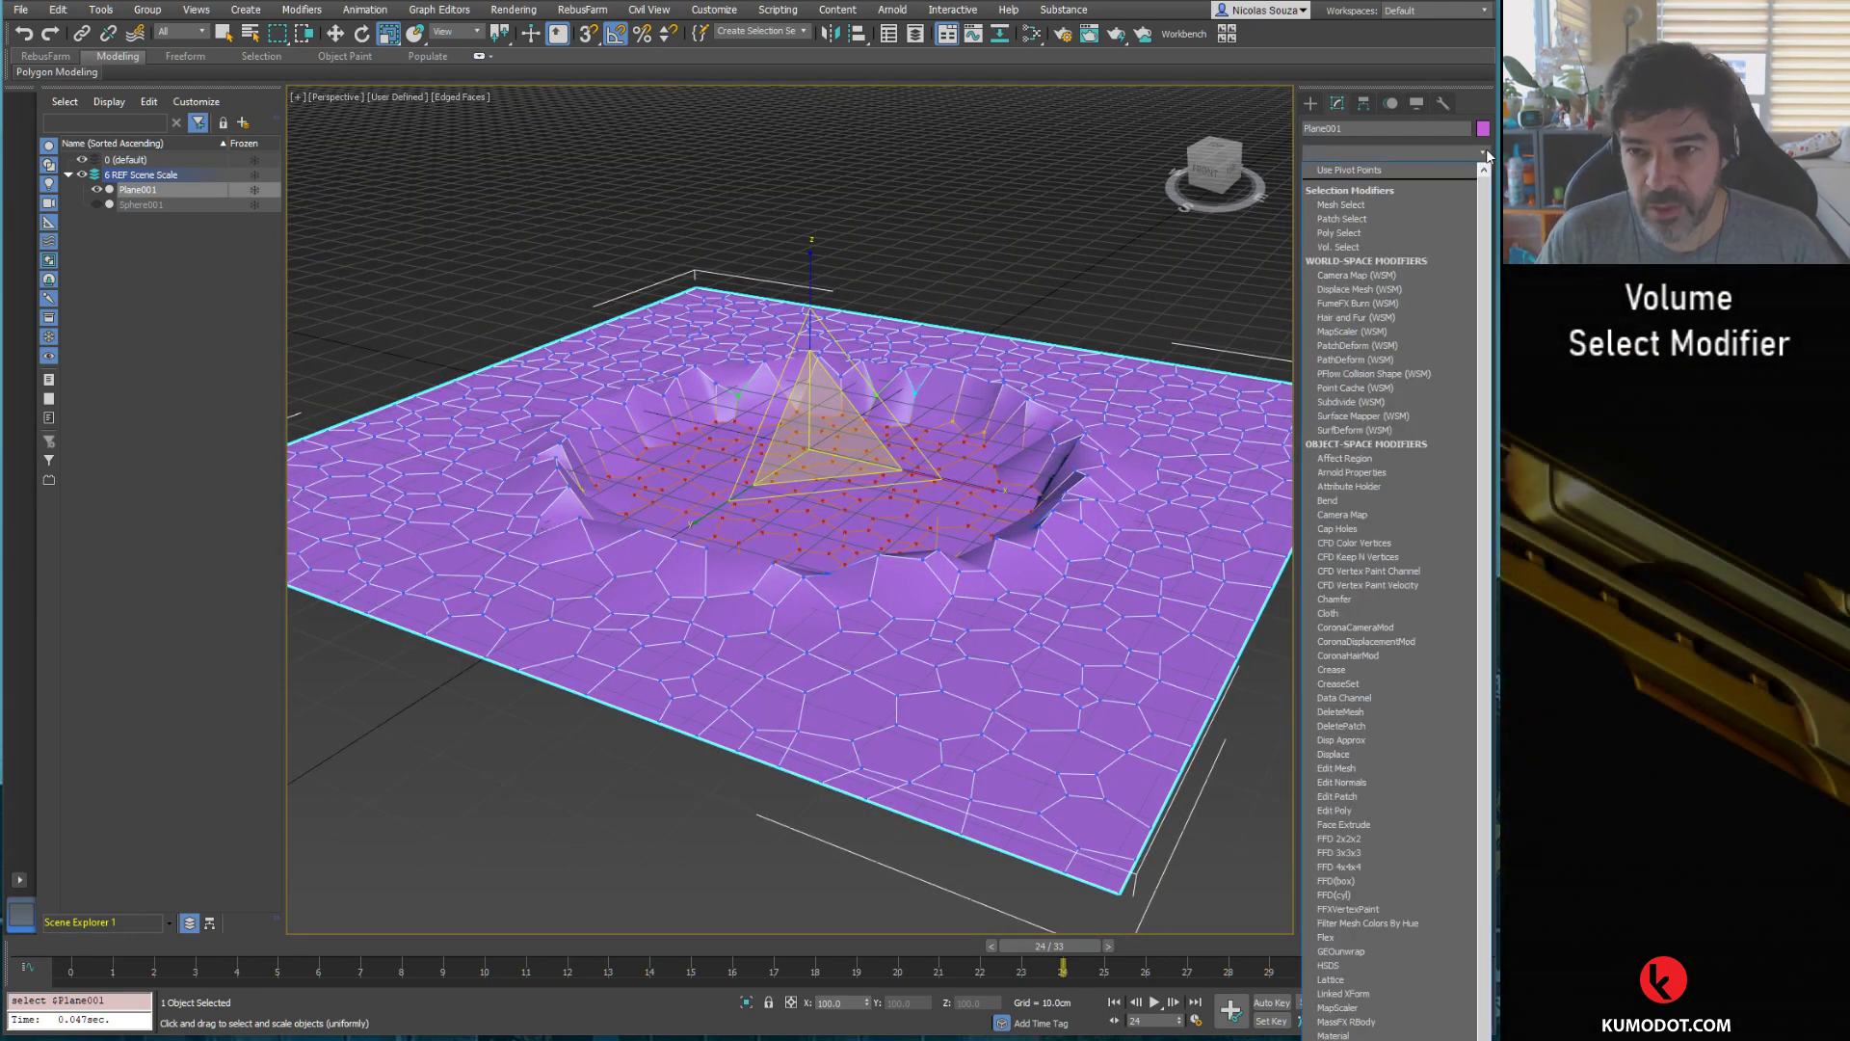
type("del")
key("Return")
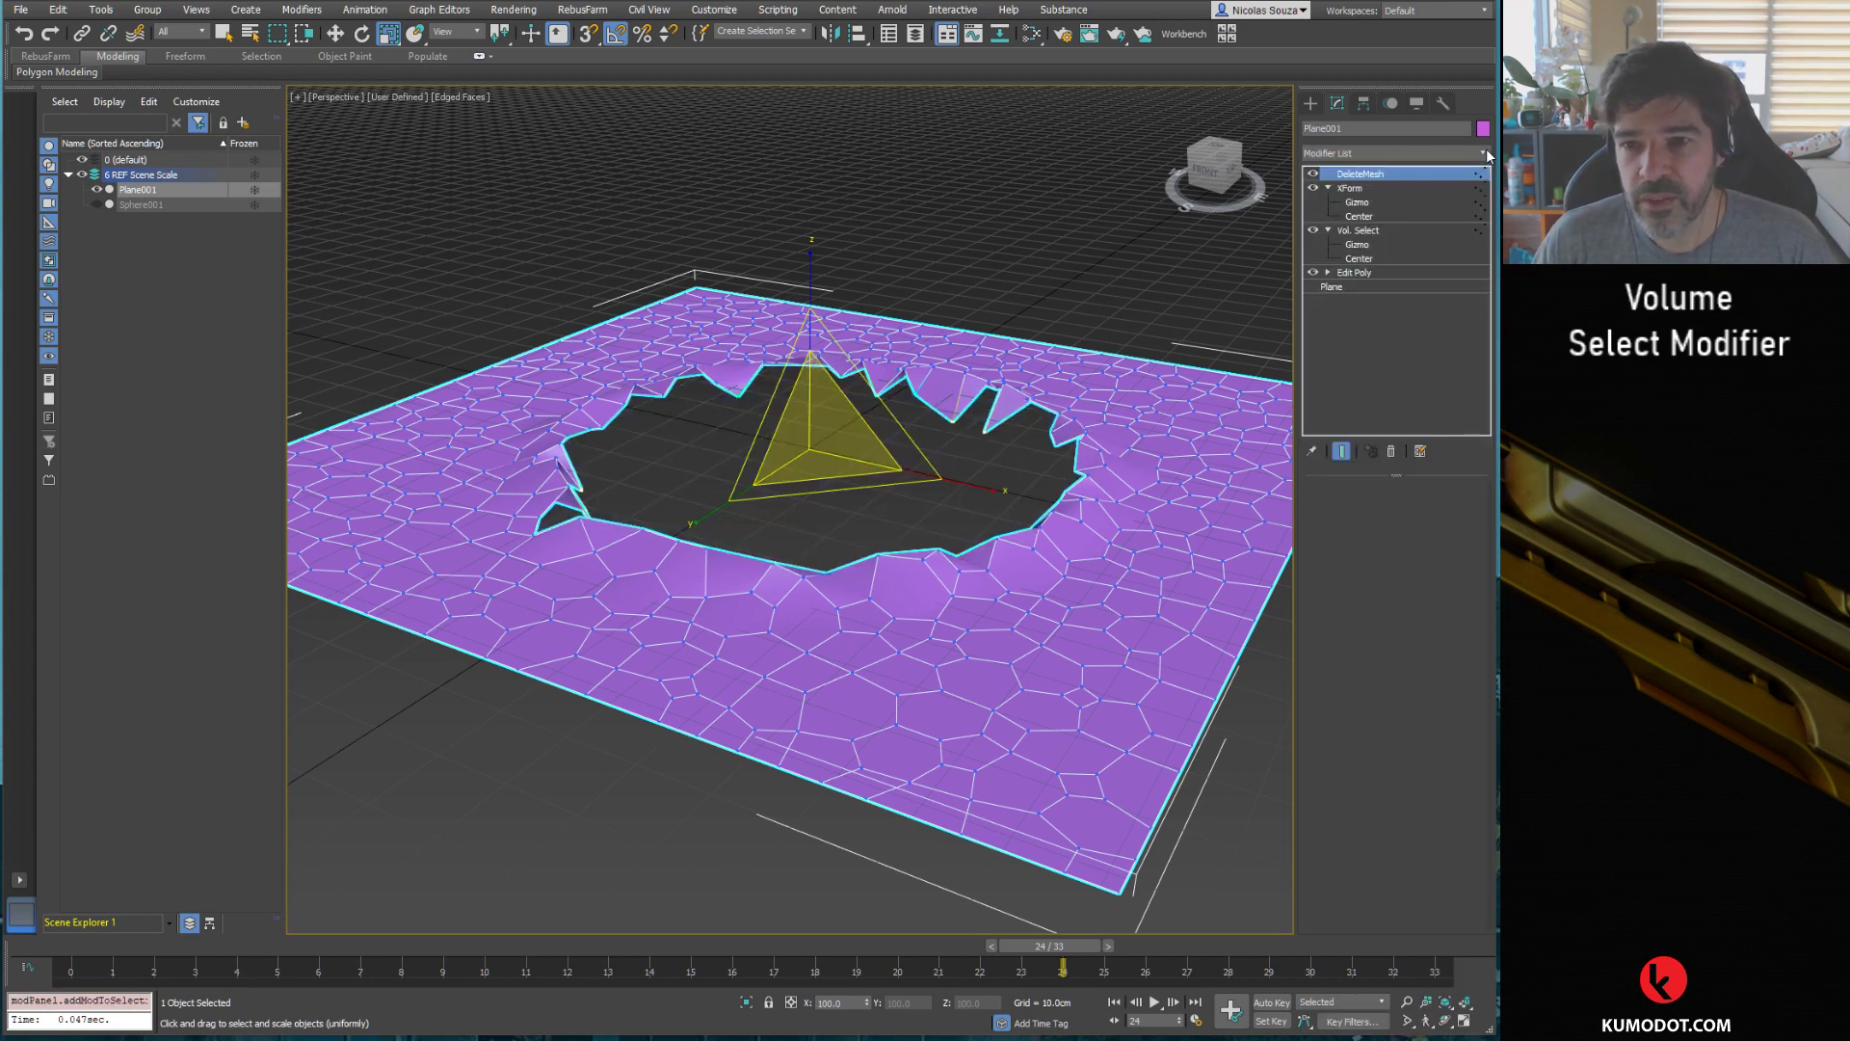
left_click(1373, 192)
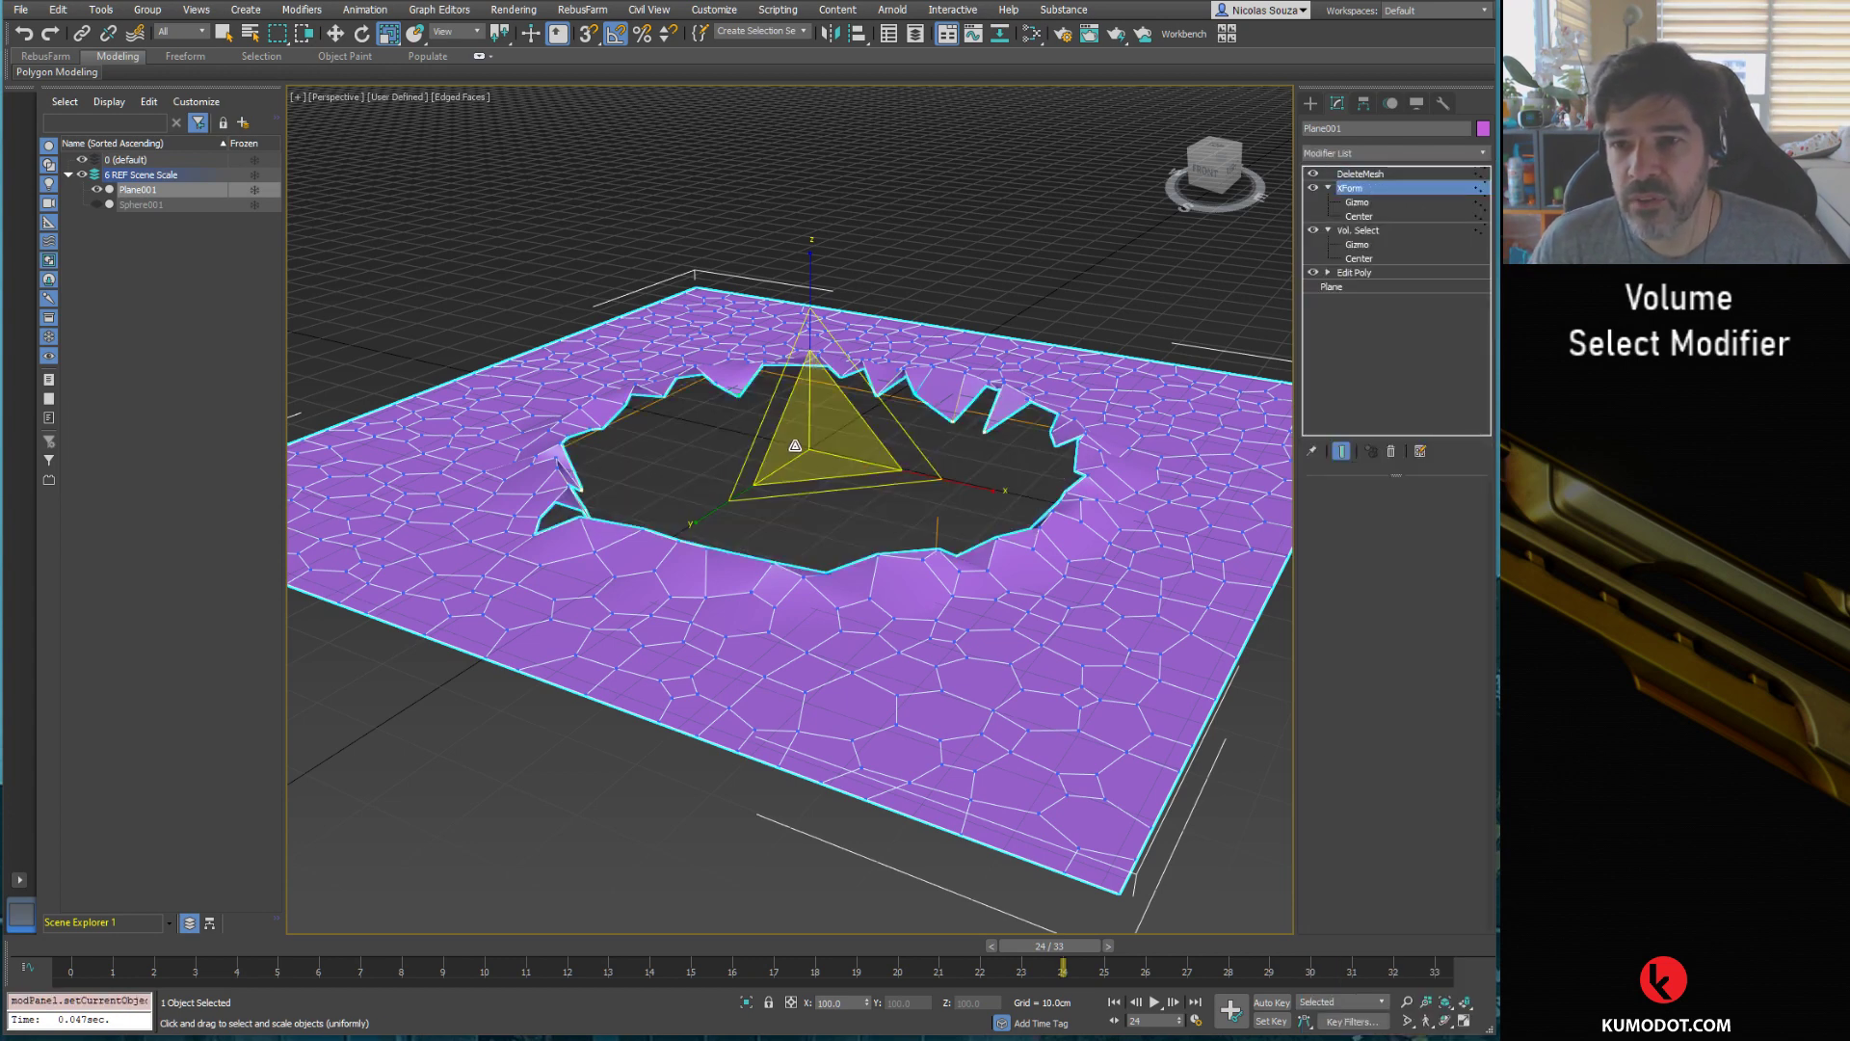
left_click(159, 205)
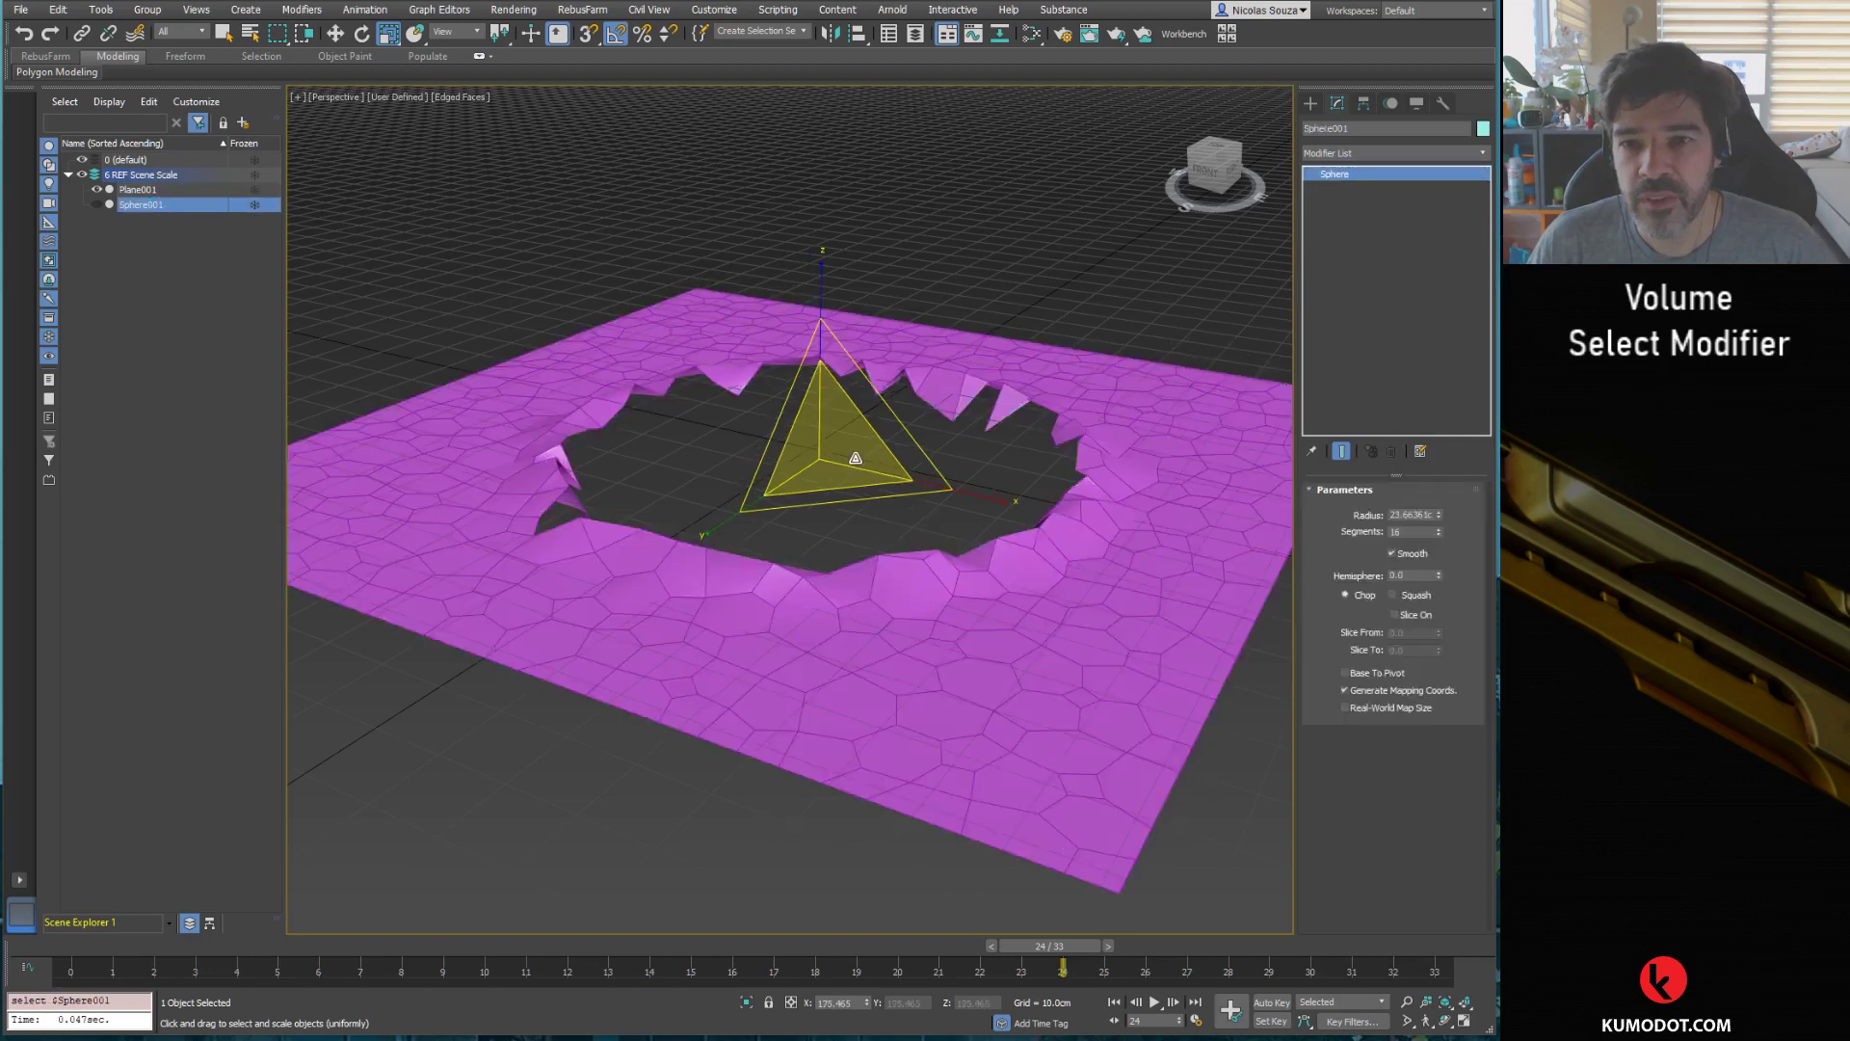
key("w")
mouse_move(913, 433)
left_mouse_down()
mouse_move(1014, 648)
mouse_move(901, 506)
left_mouse_up()
key("r")
mouse_move(824, 453)
left_mouse_down()
mouse_move(824, 513)
mouse_move(952, 300)
mouse_move(813, 540)
left_mouse_up()
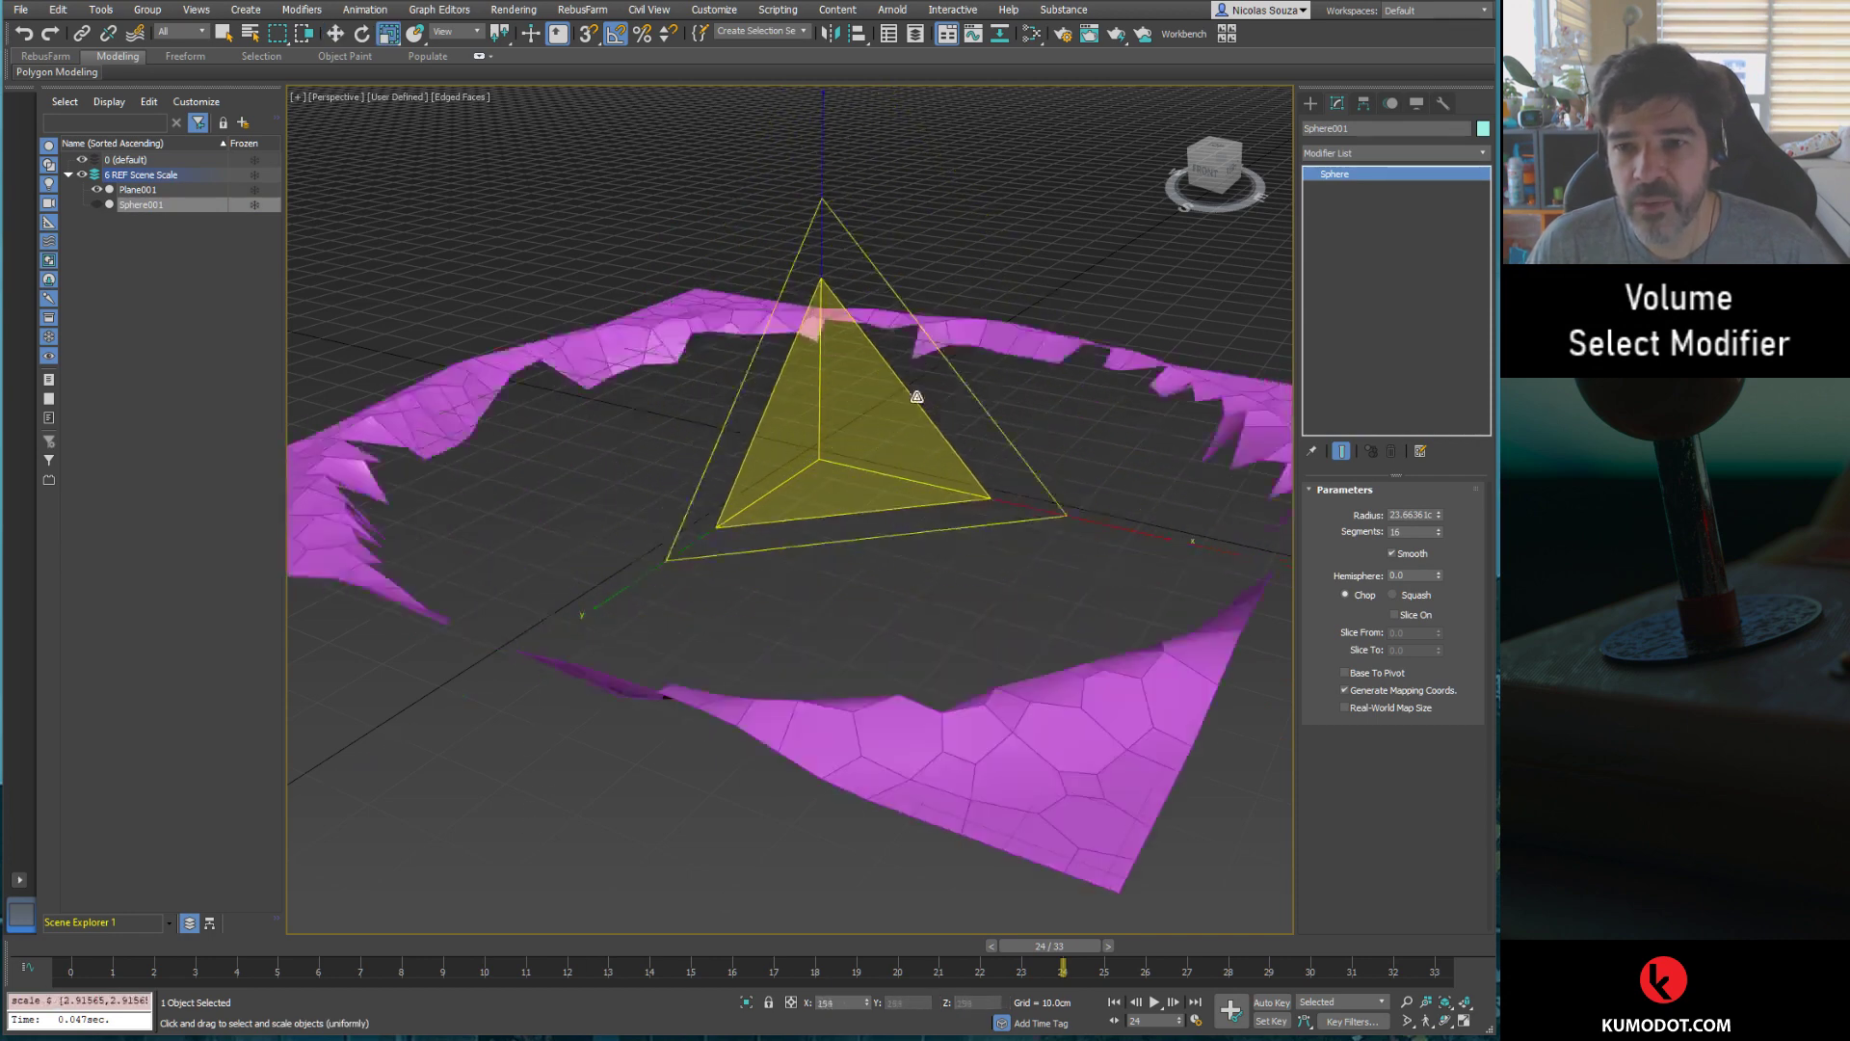
left_click(745, 320)
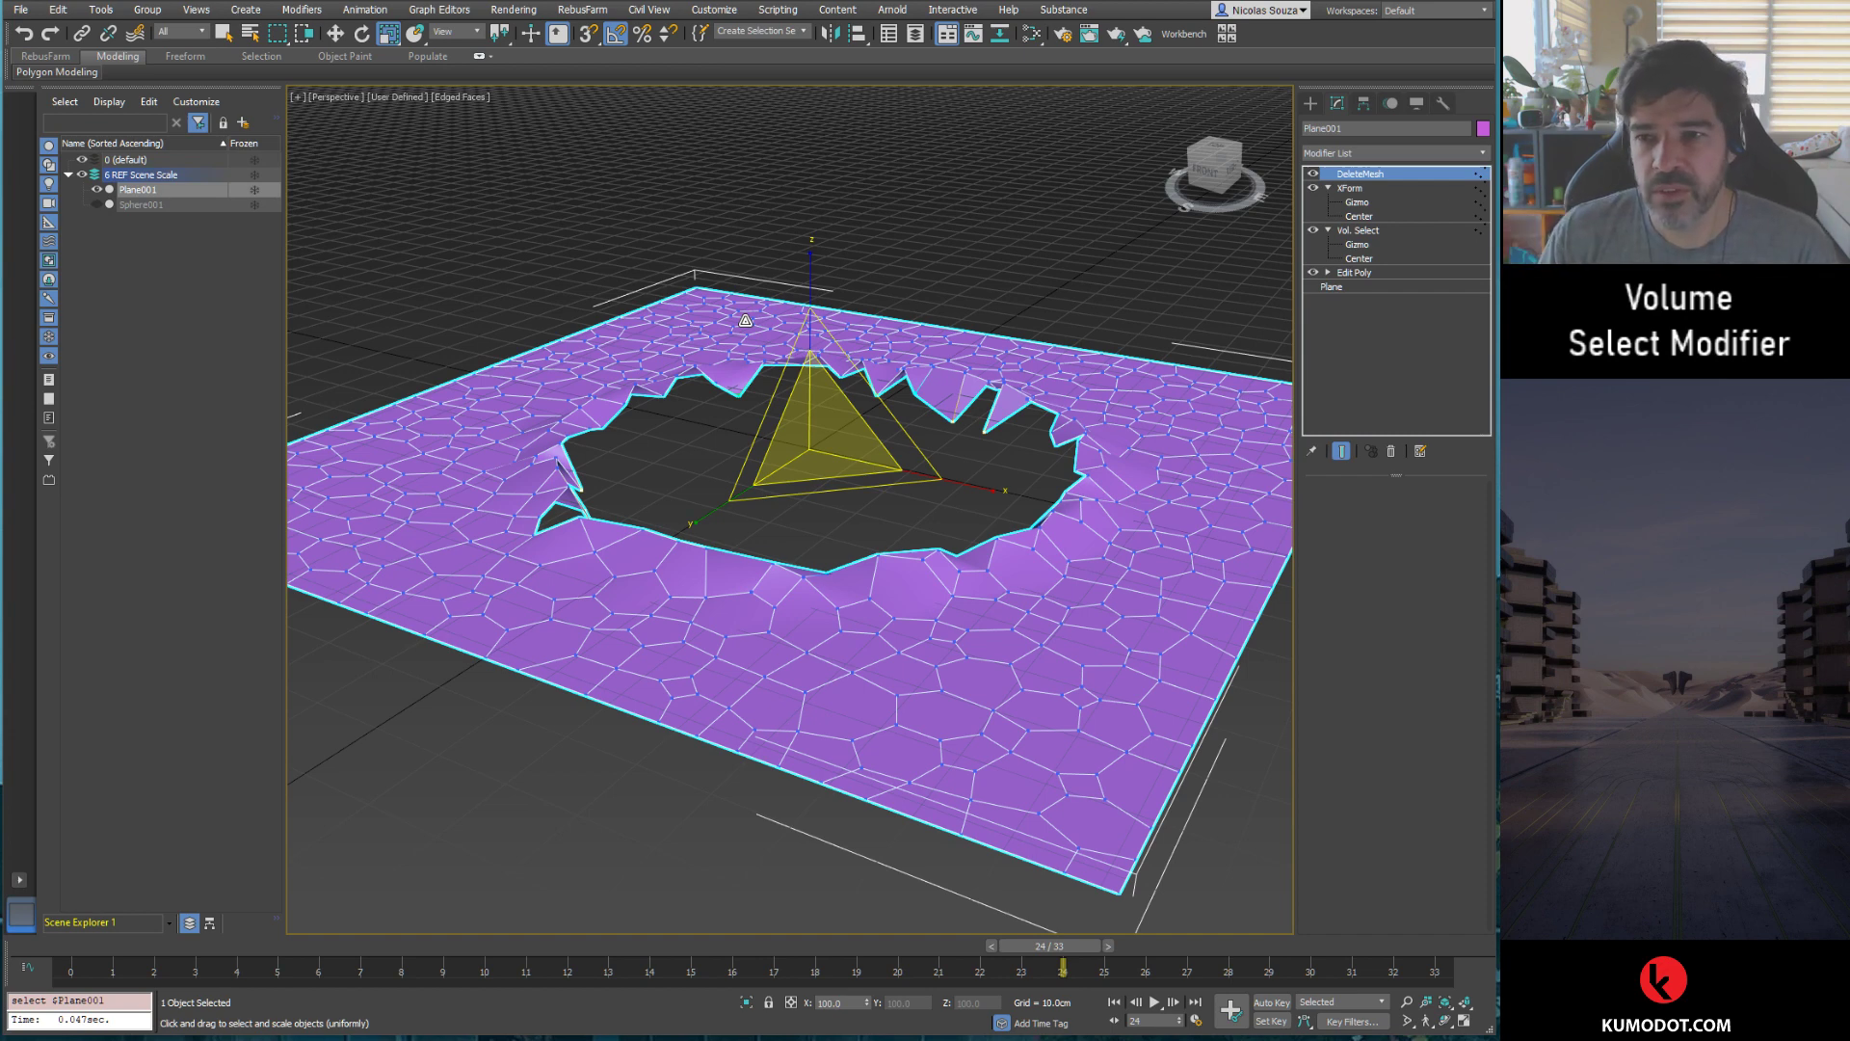
left_click(1365, 204)
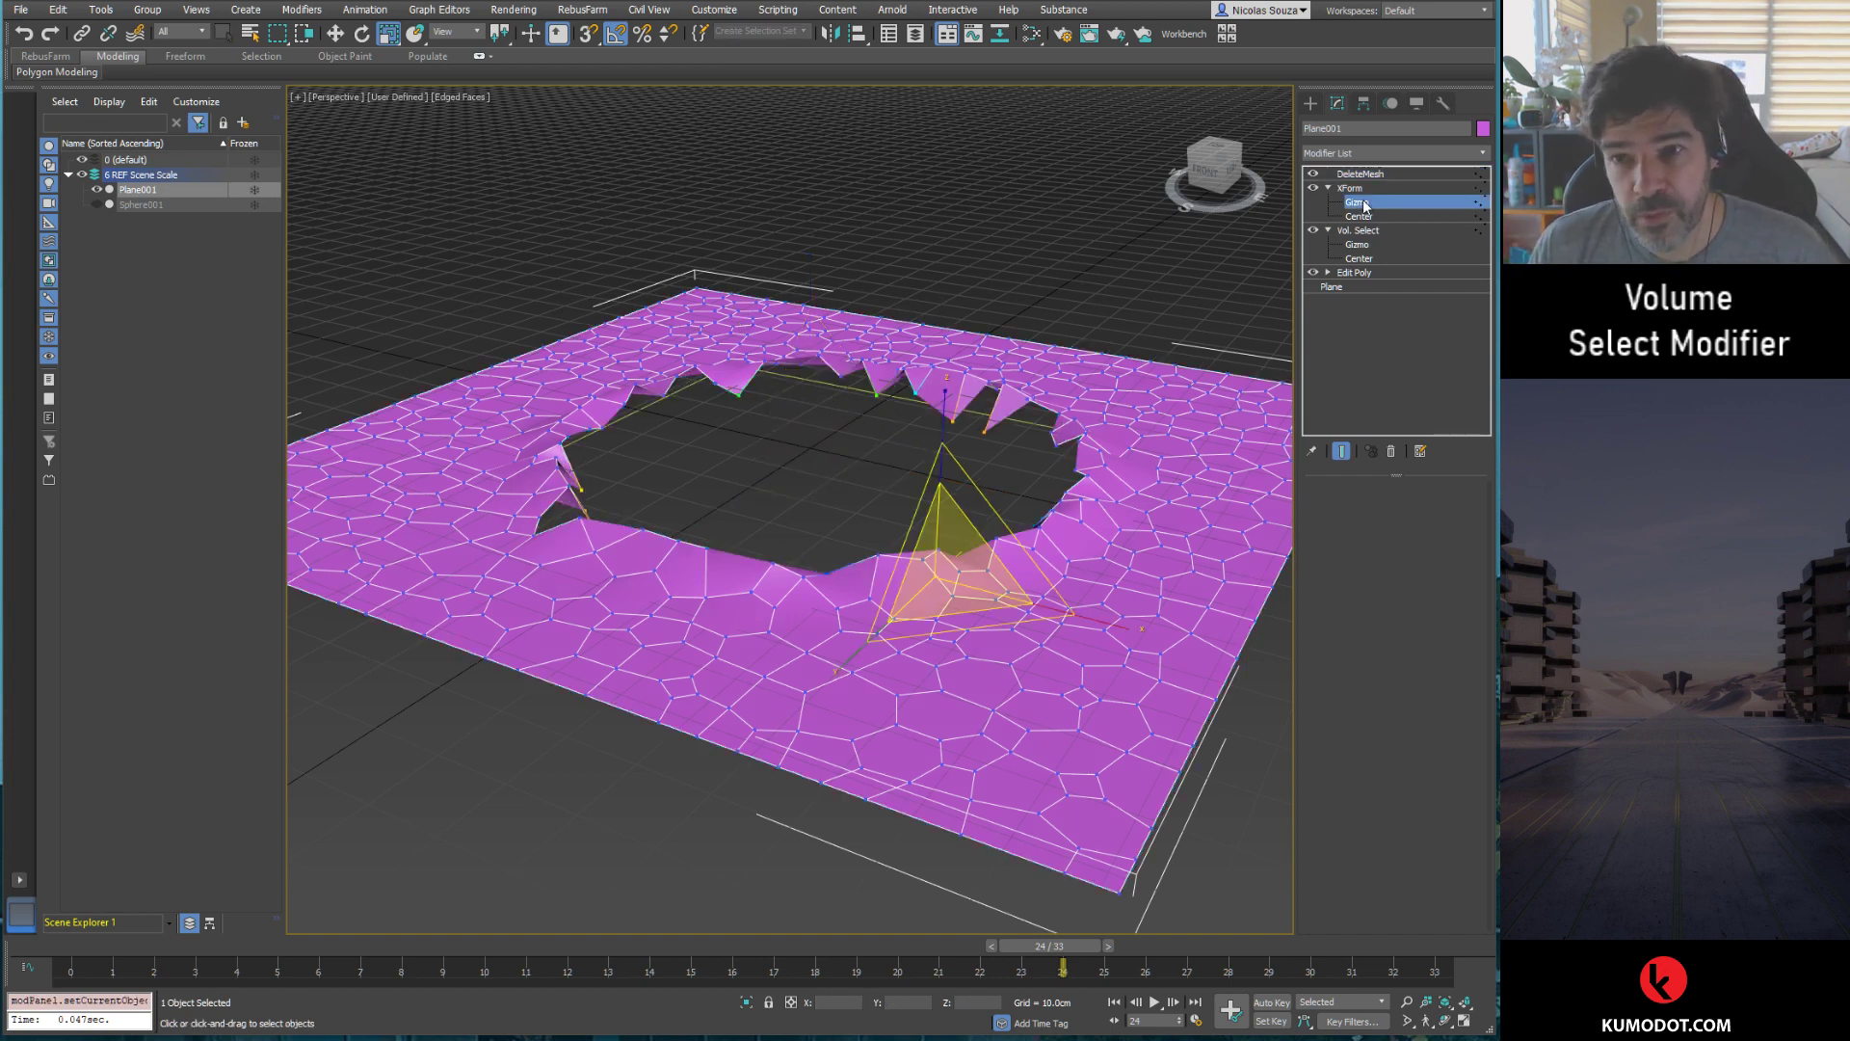
left_click(1367, 175)
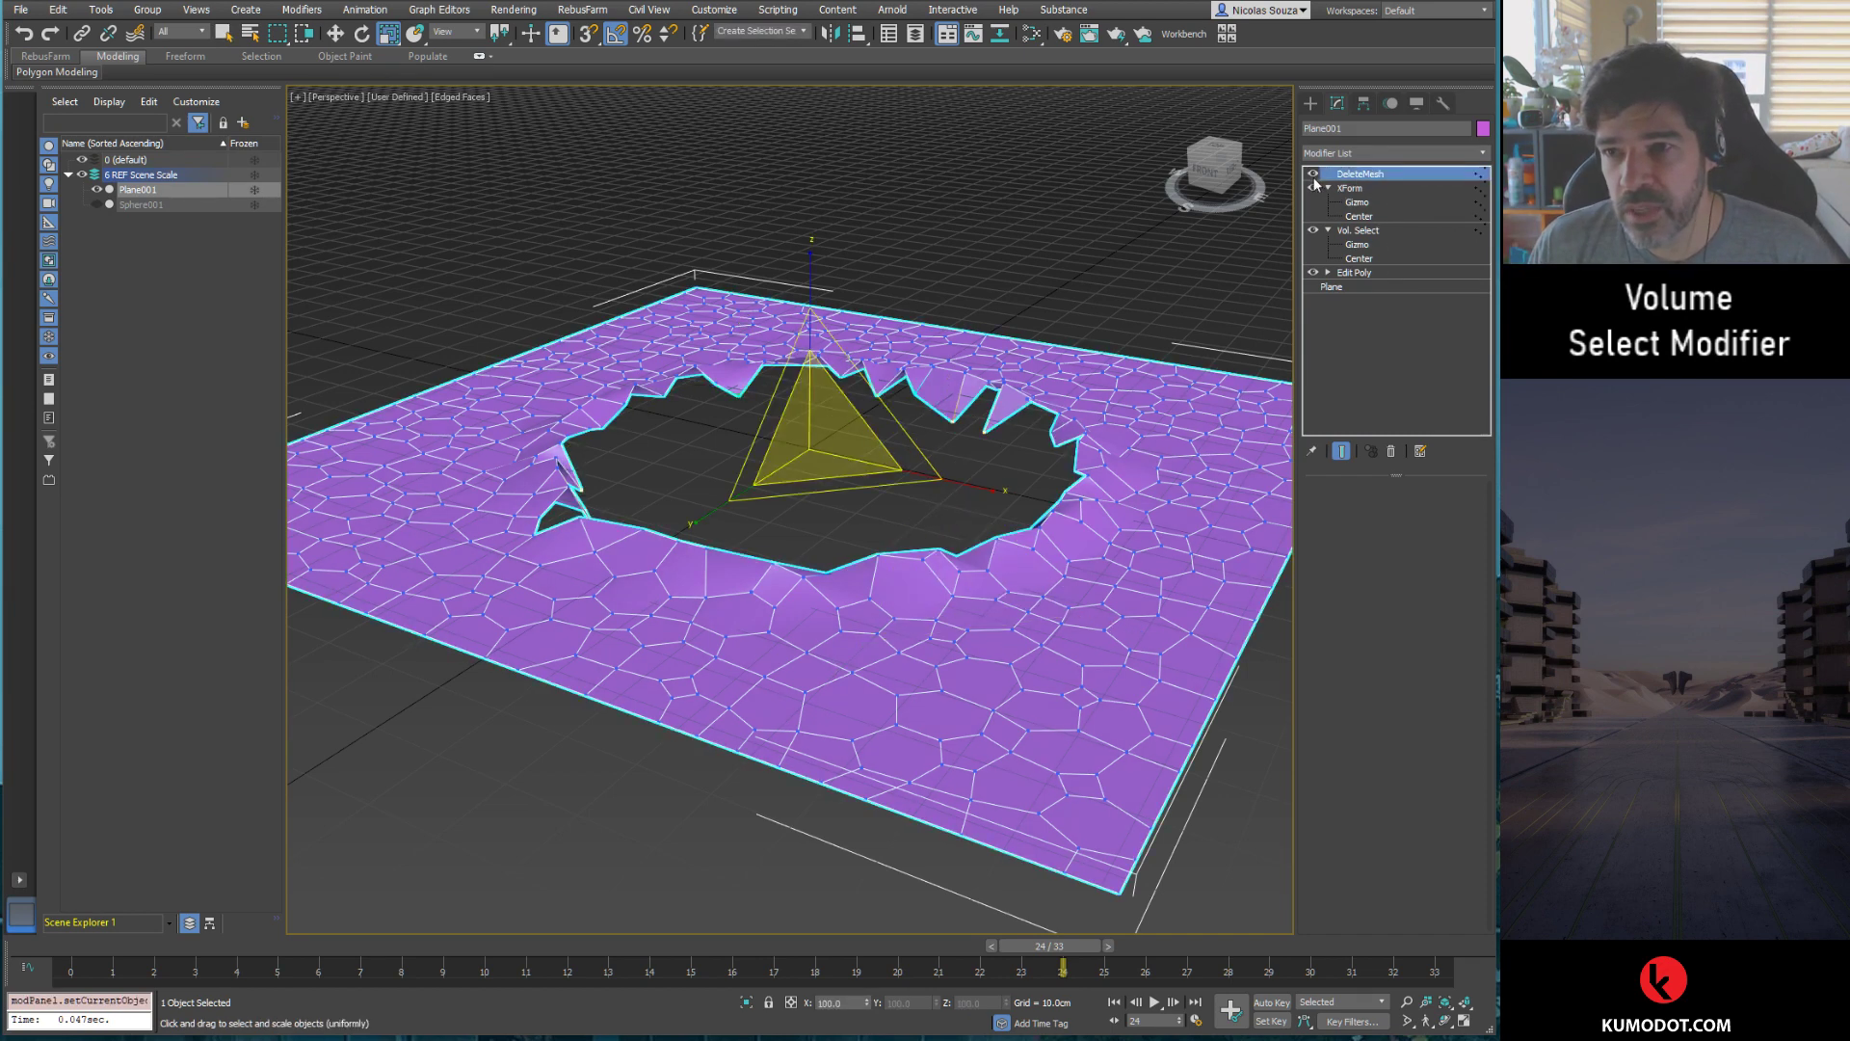
Step: Delete the DeleteMesh modifier and raise the XForm gizmo to flatten the crater
left_click(1393, 452)
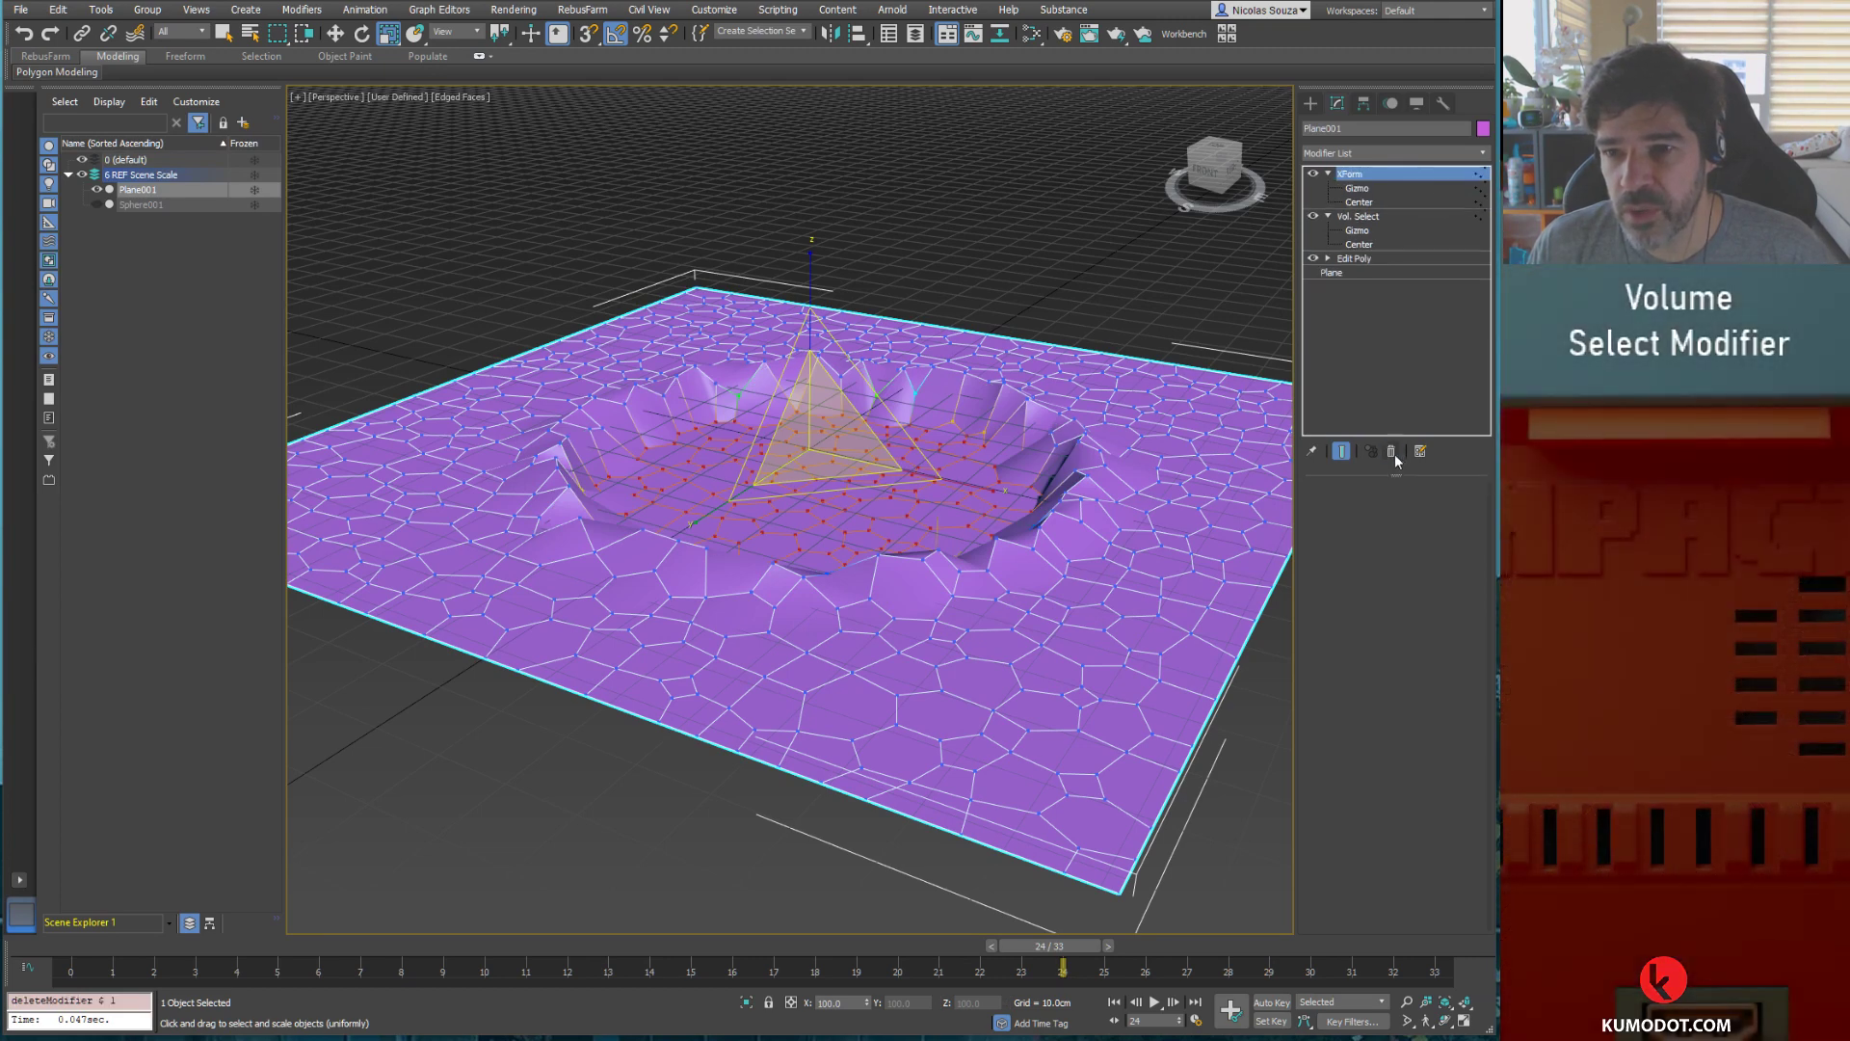
middle_click_drag(961, 394, 949, 415, "alt")
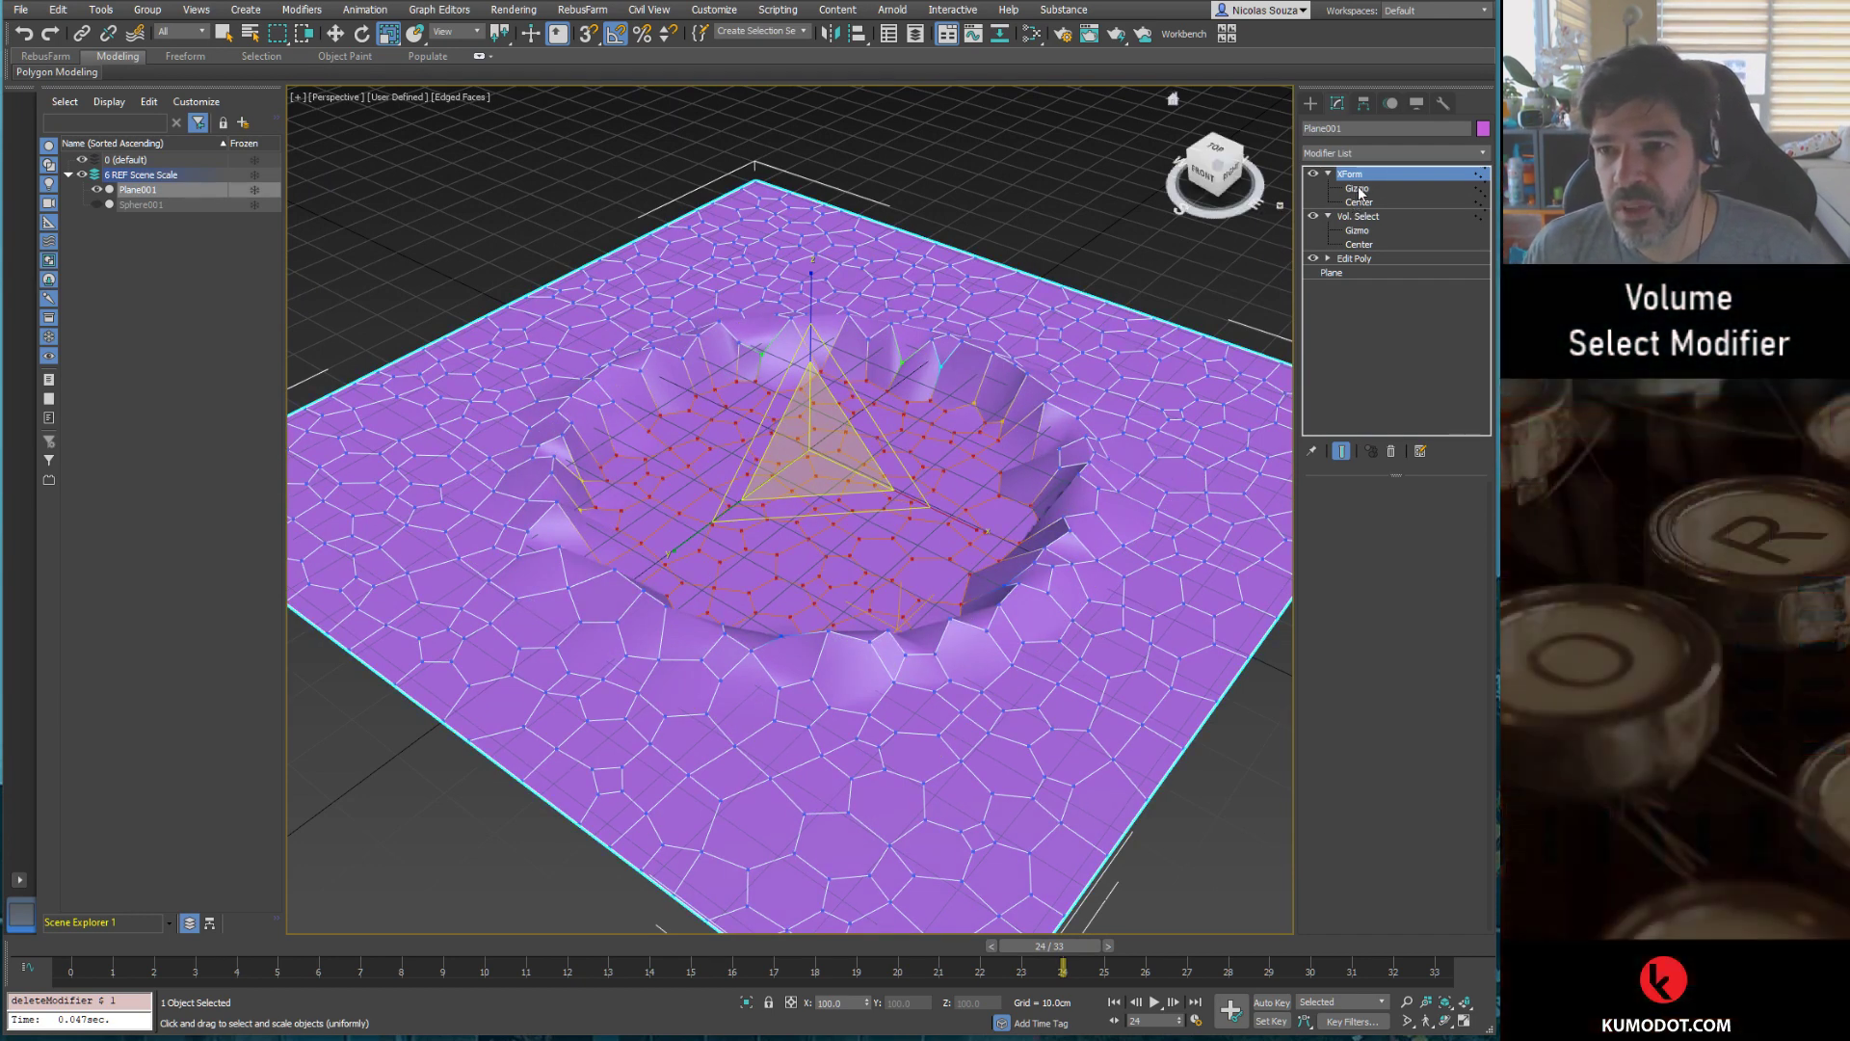
left_click(1358, 231)
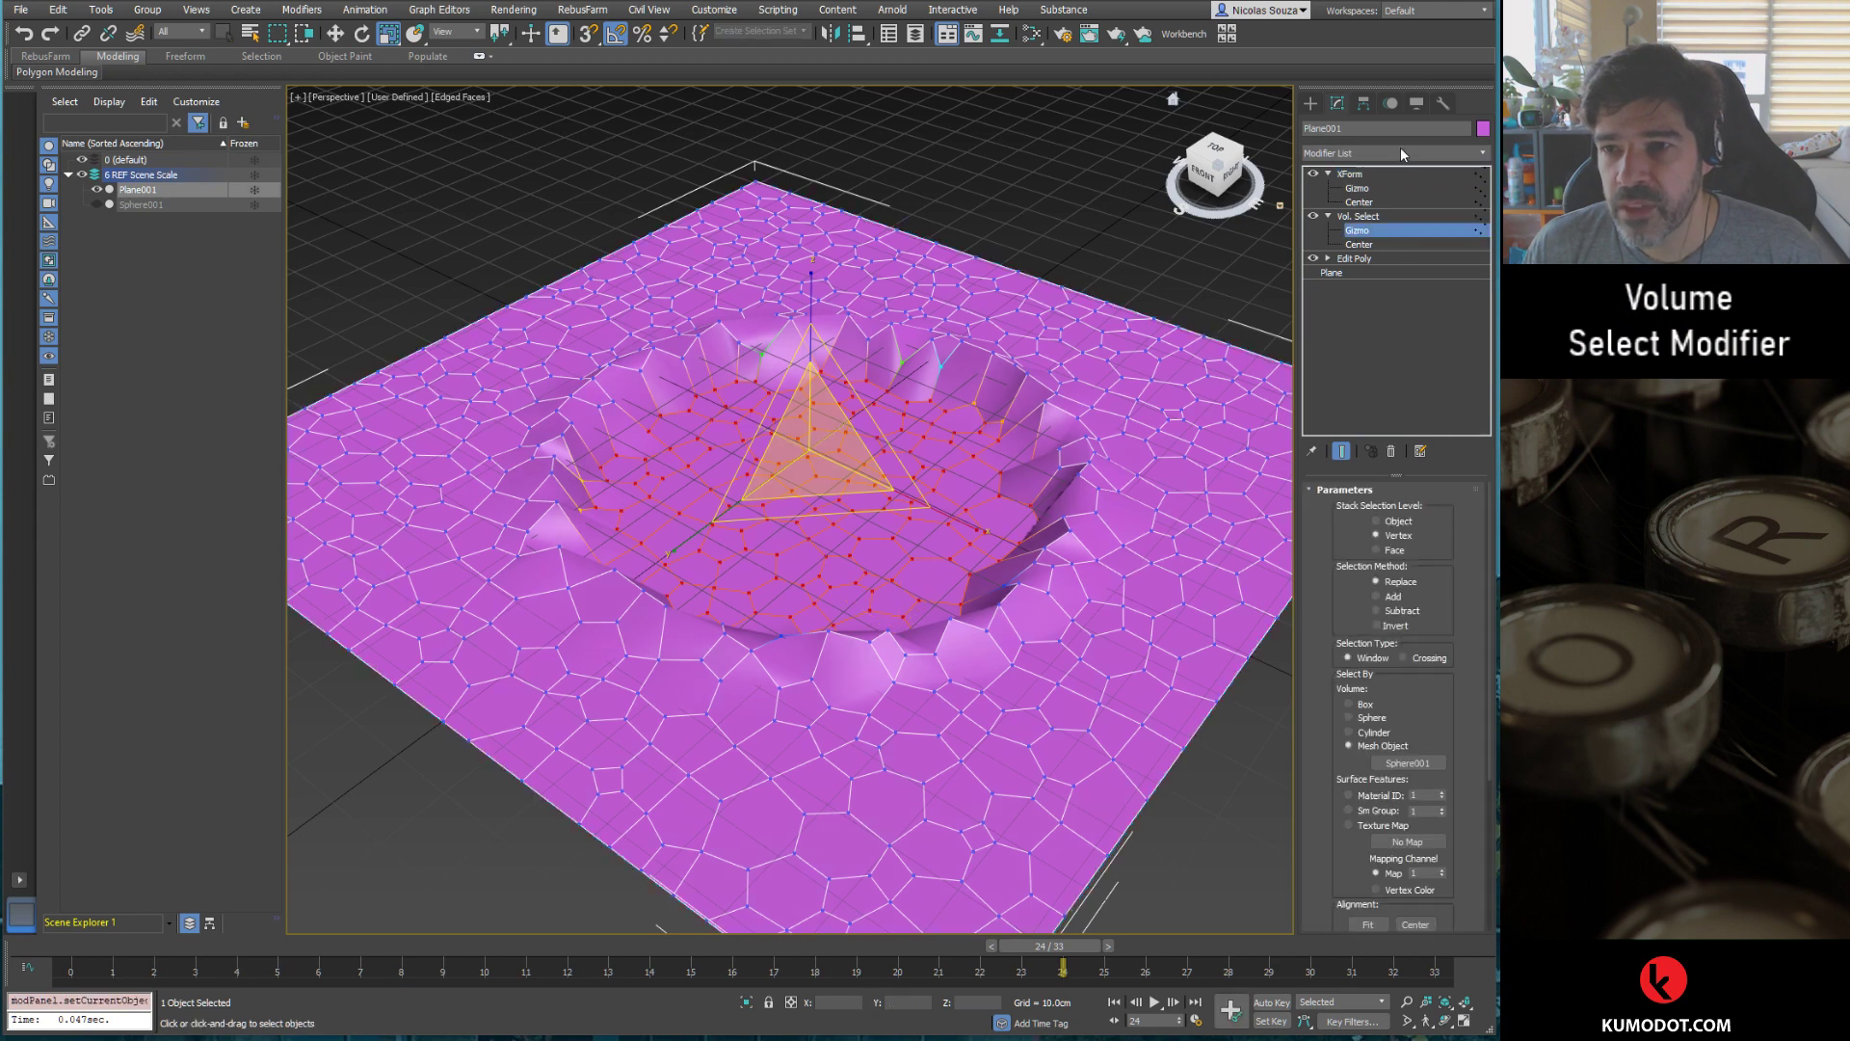
left_click(1358, 188)
middle_click_drag(790, 540, 905, 489, "alt")
key("w")
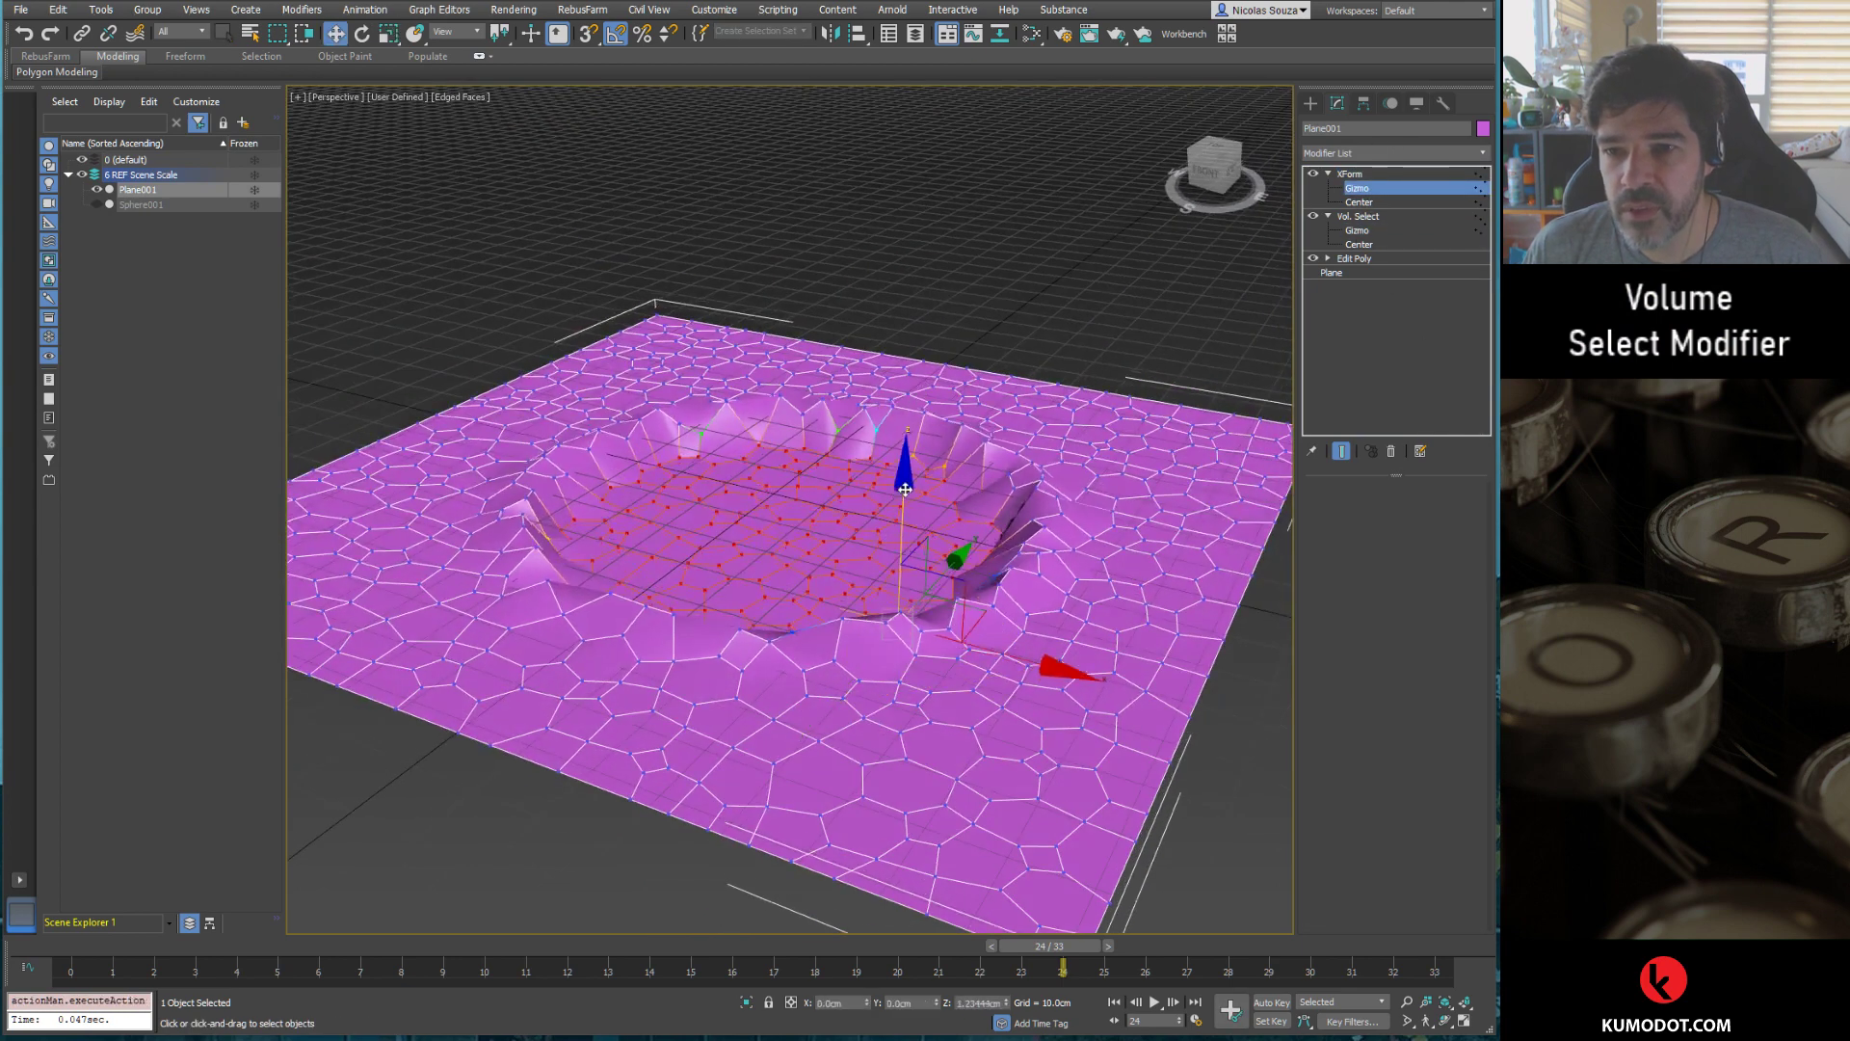
left_click_drag(905, 489, 906, 468)
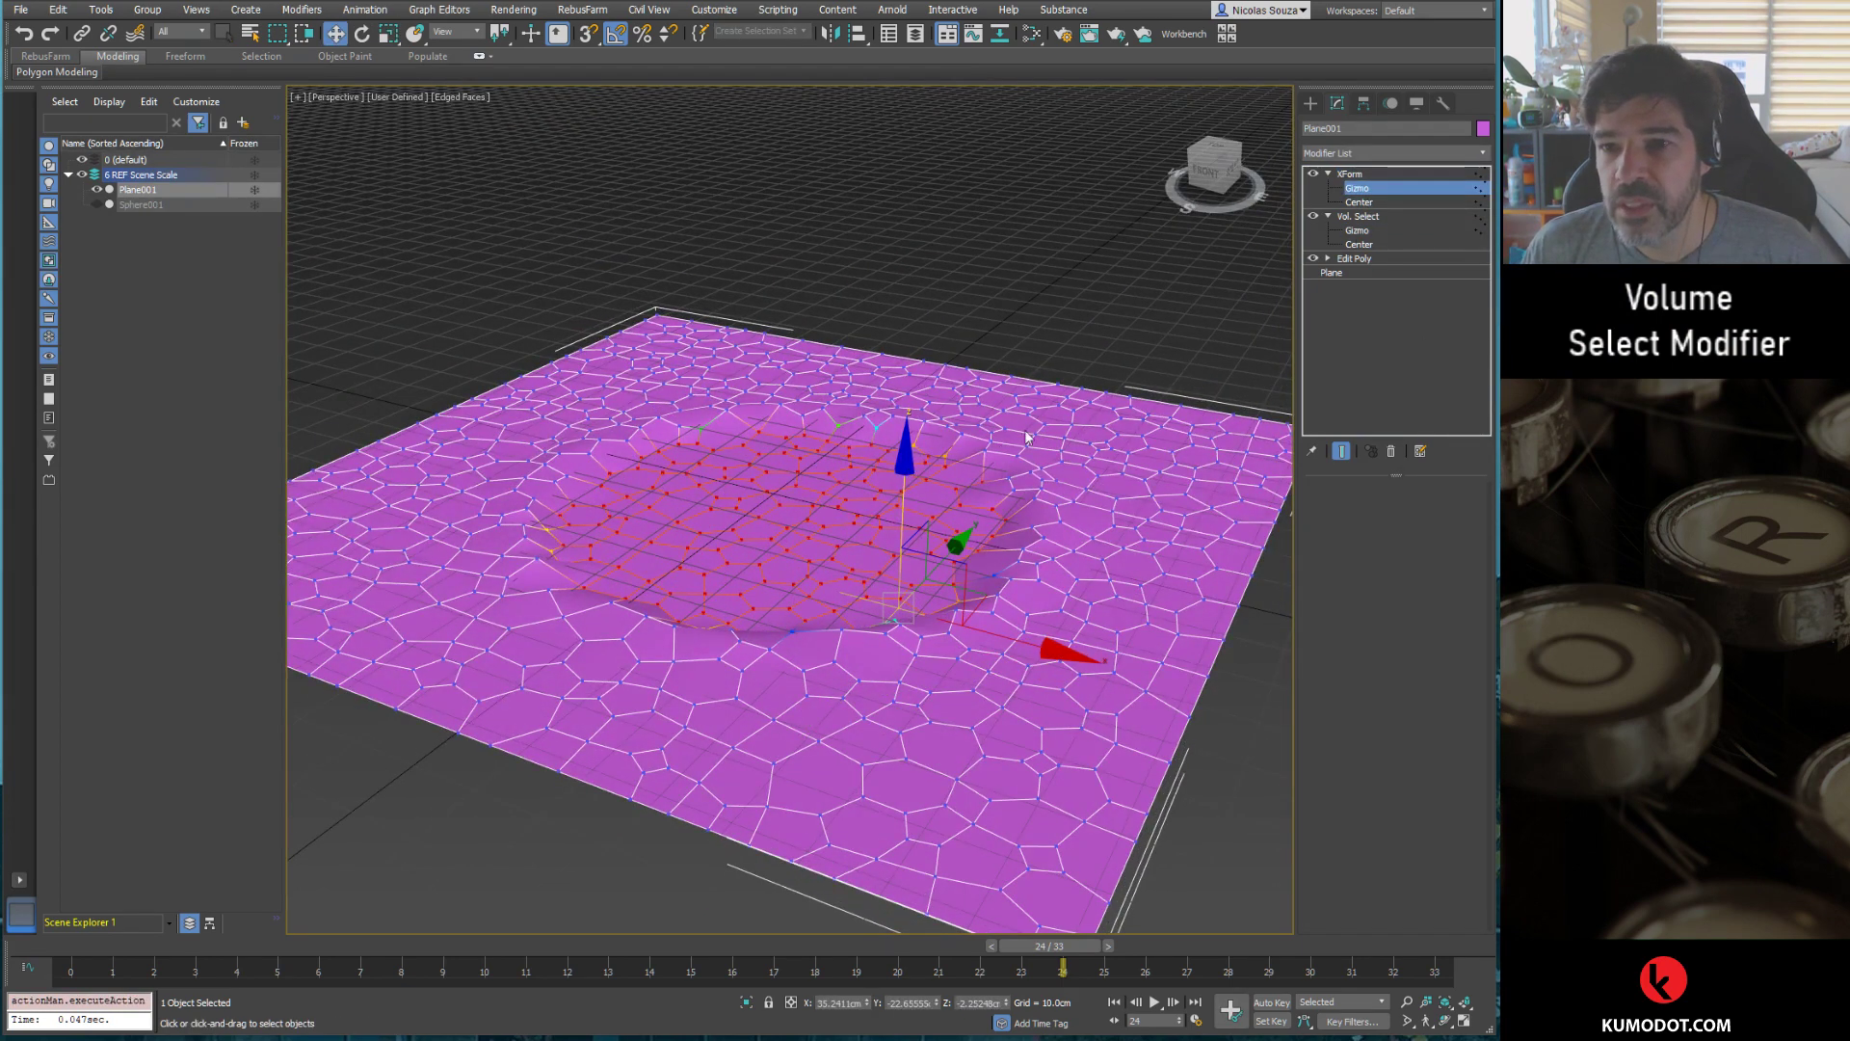
Step: Bring back the Vol. Select settings and tilt the view higher over the plane
left_click(1371, 220)
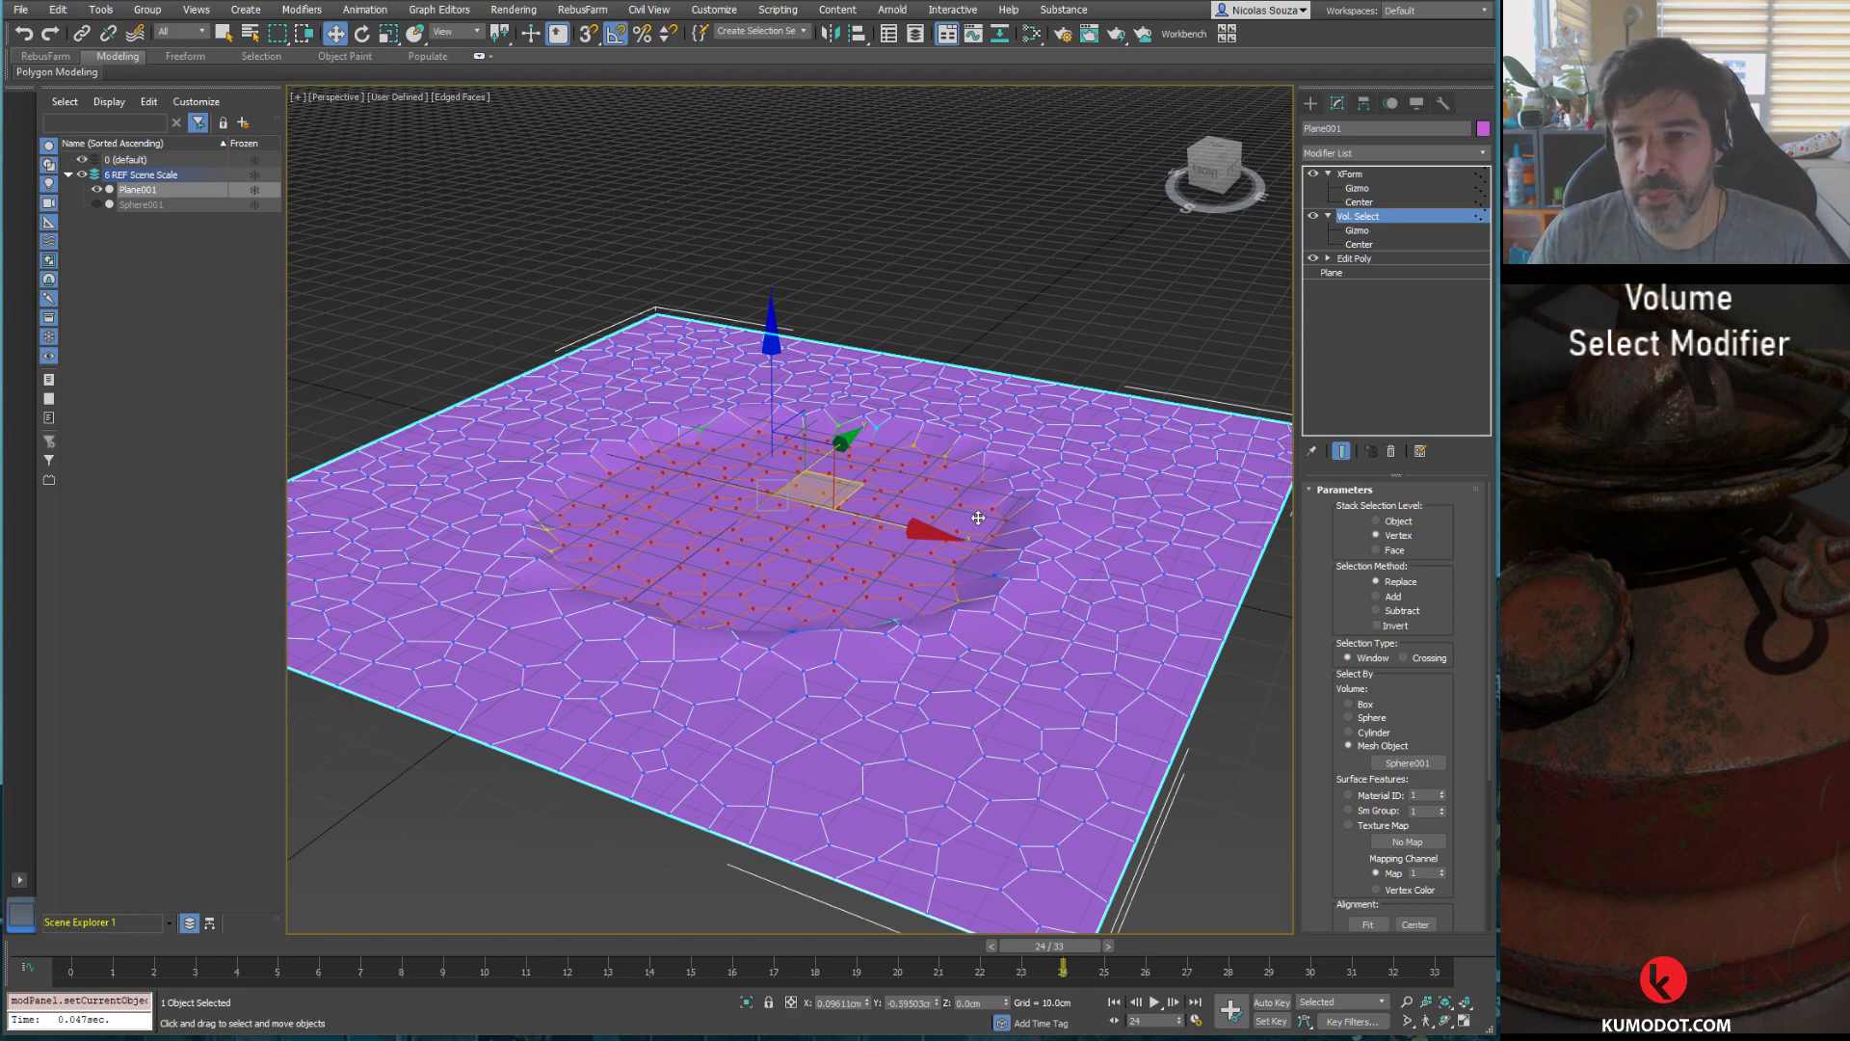
scroll(715, 603, "up", 3)
middle_click_drag(714, 602, 833, 509, "alt")
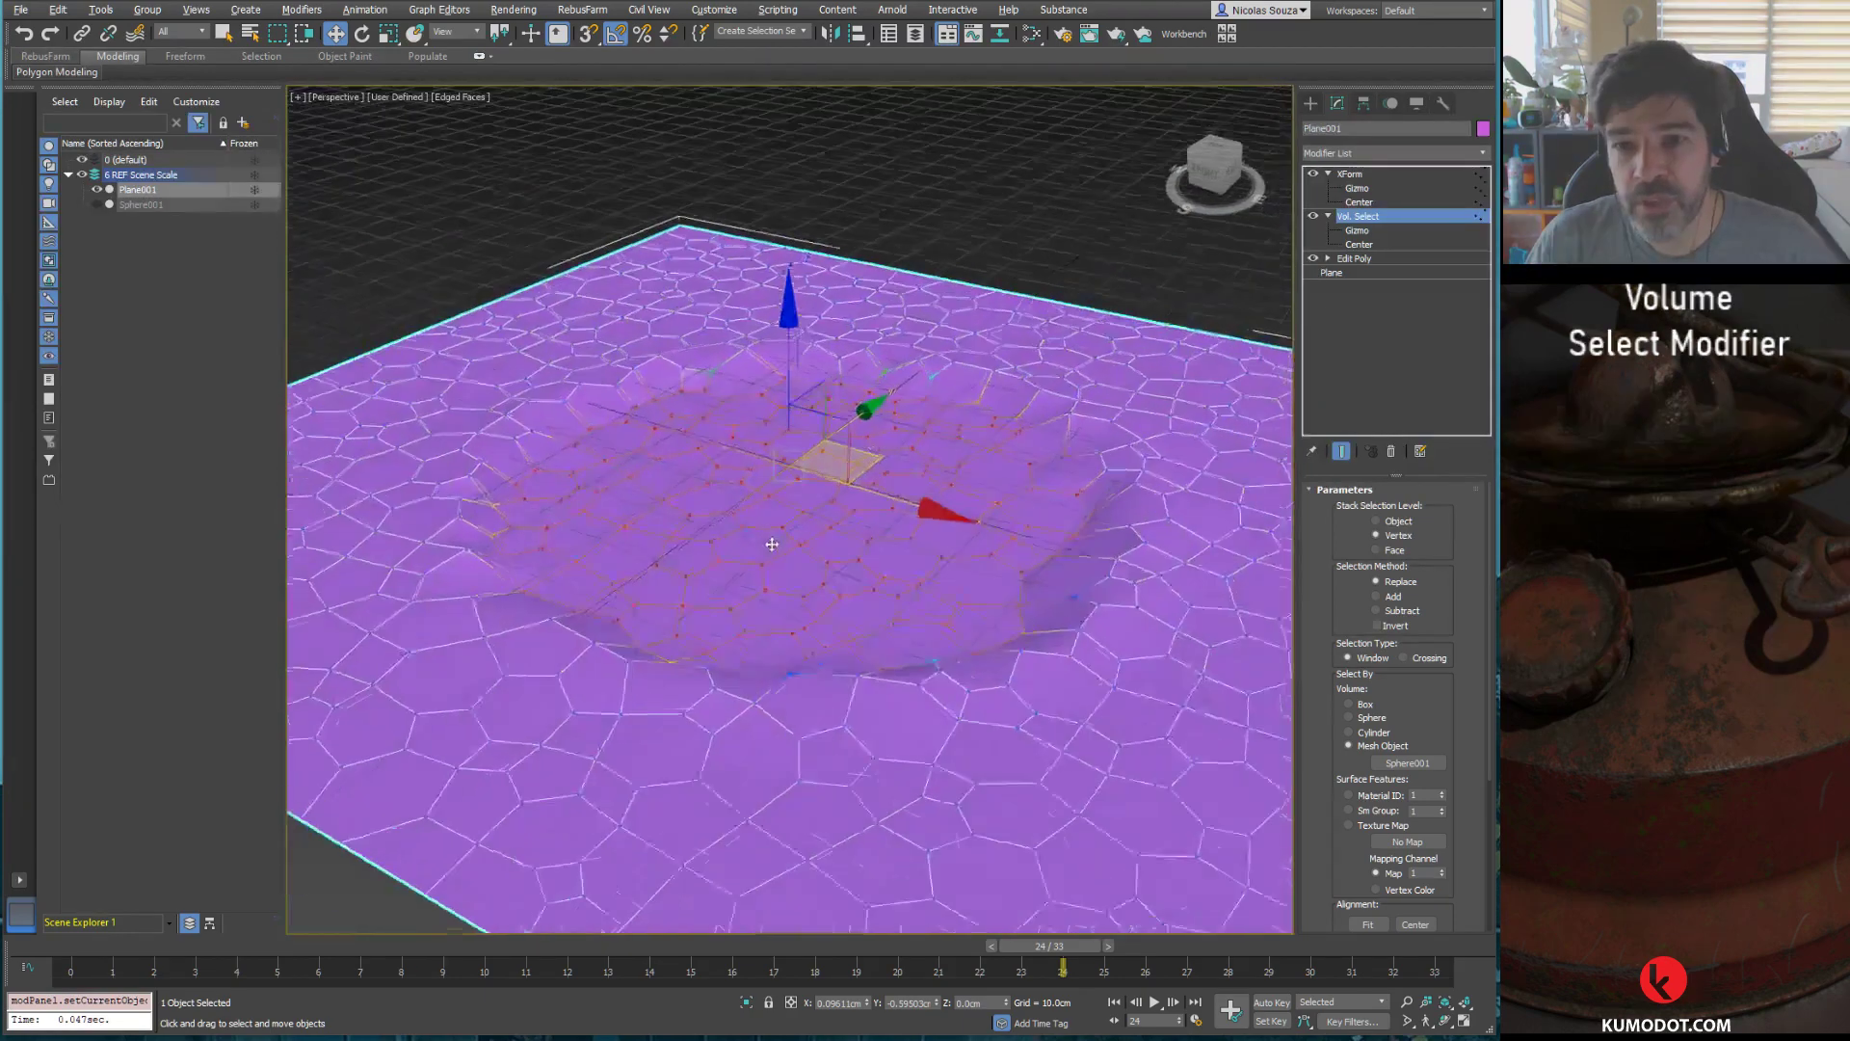
left_click(1363, 258)
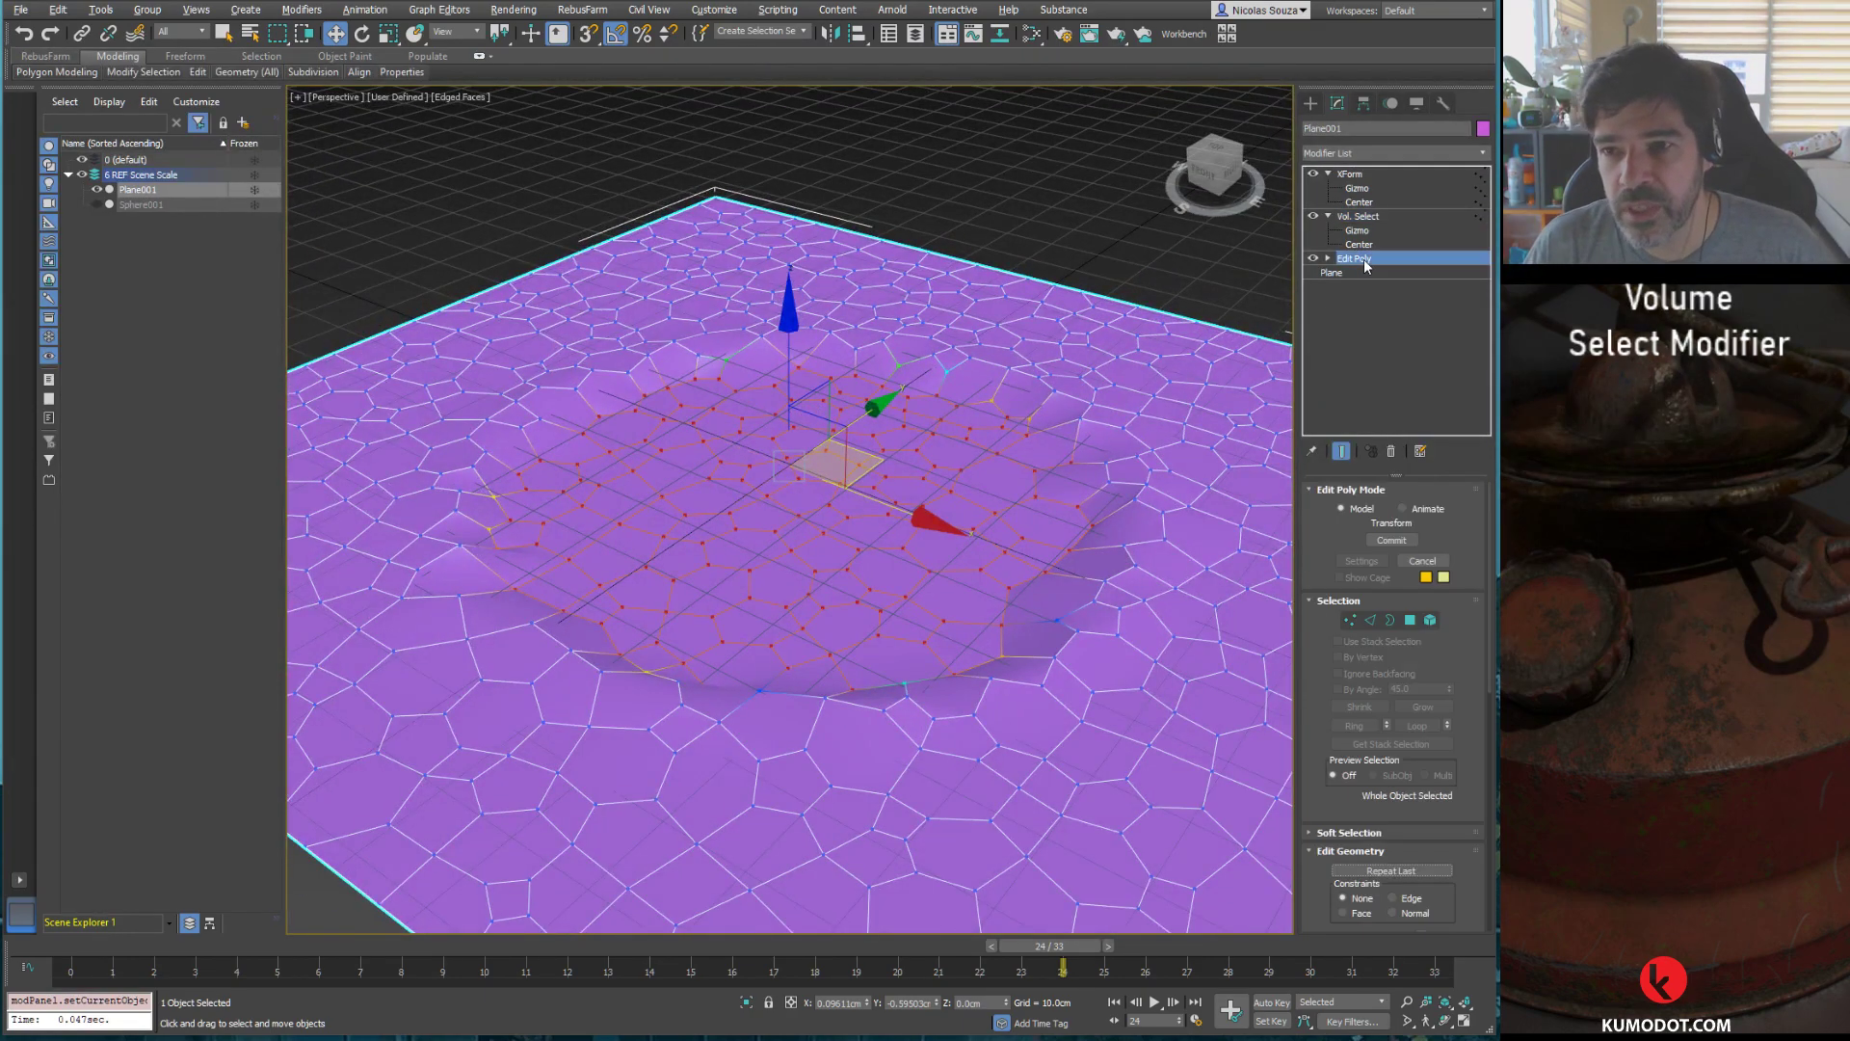
left_click(1370, 620)
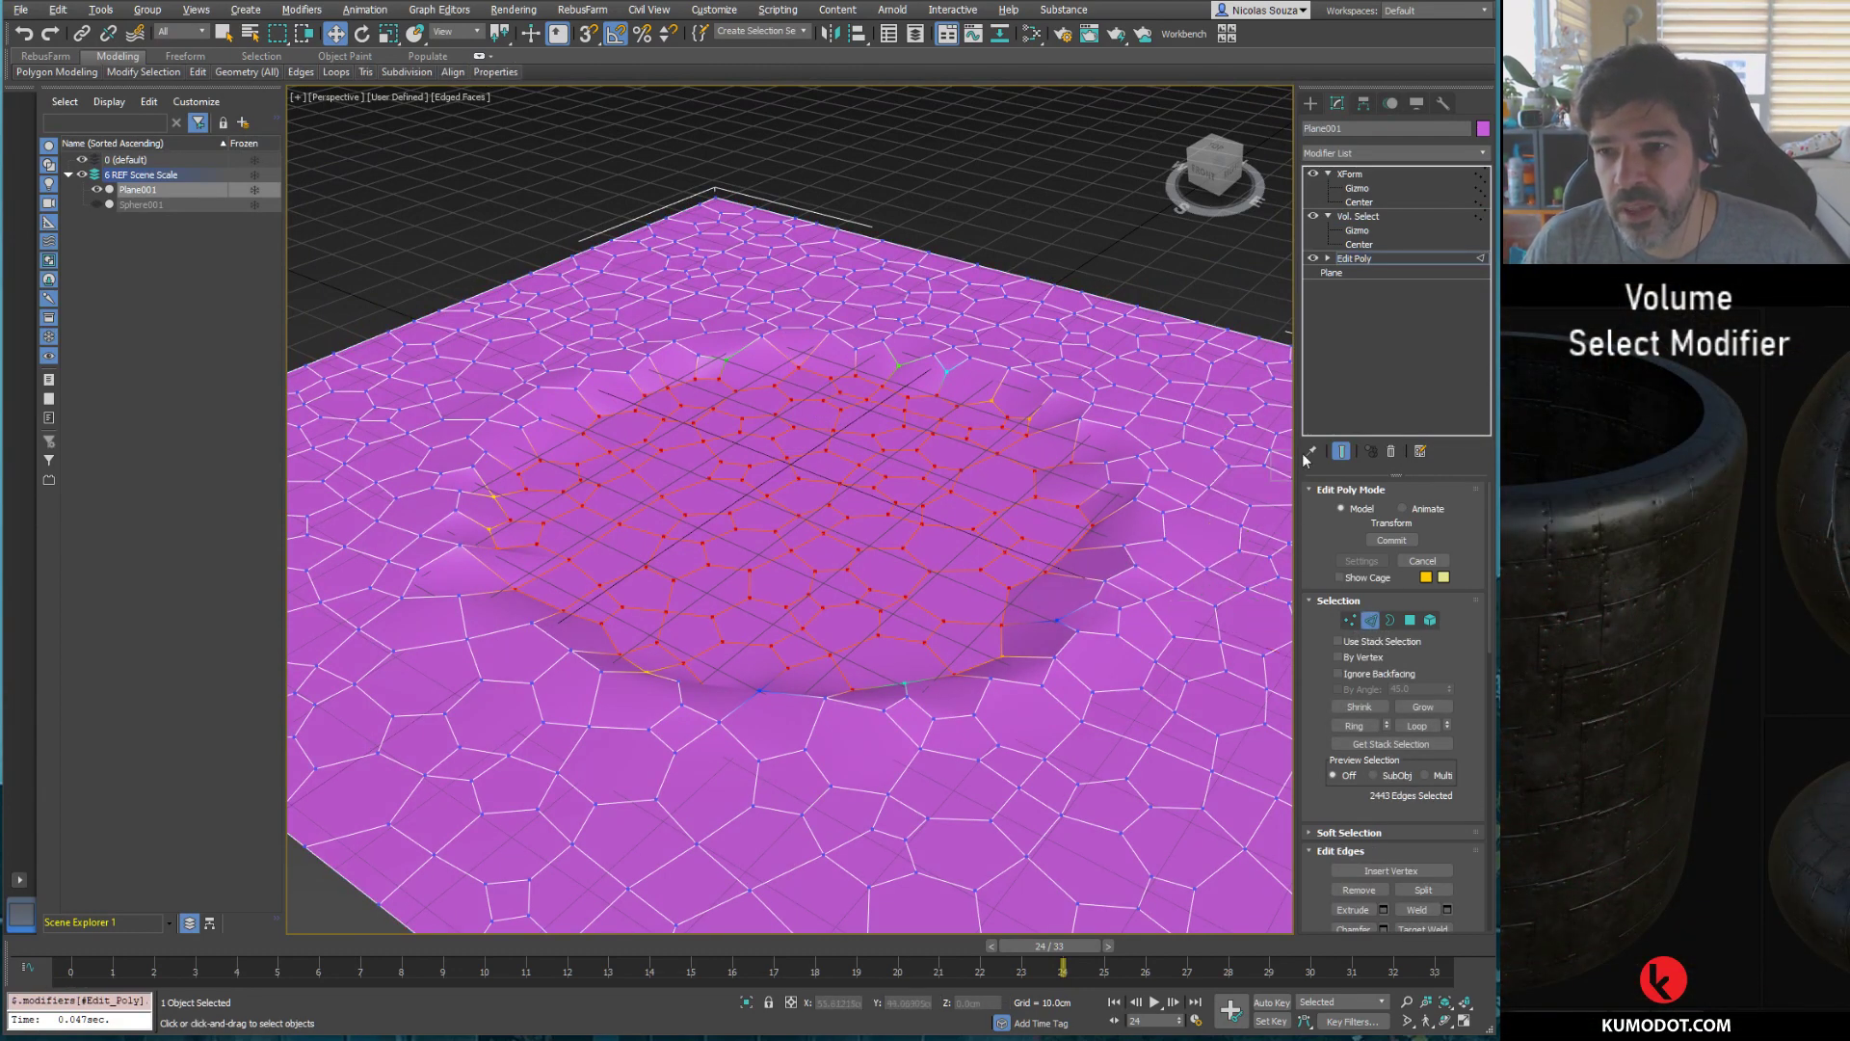
left_click(1343, 451)
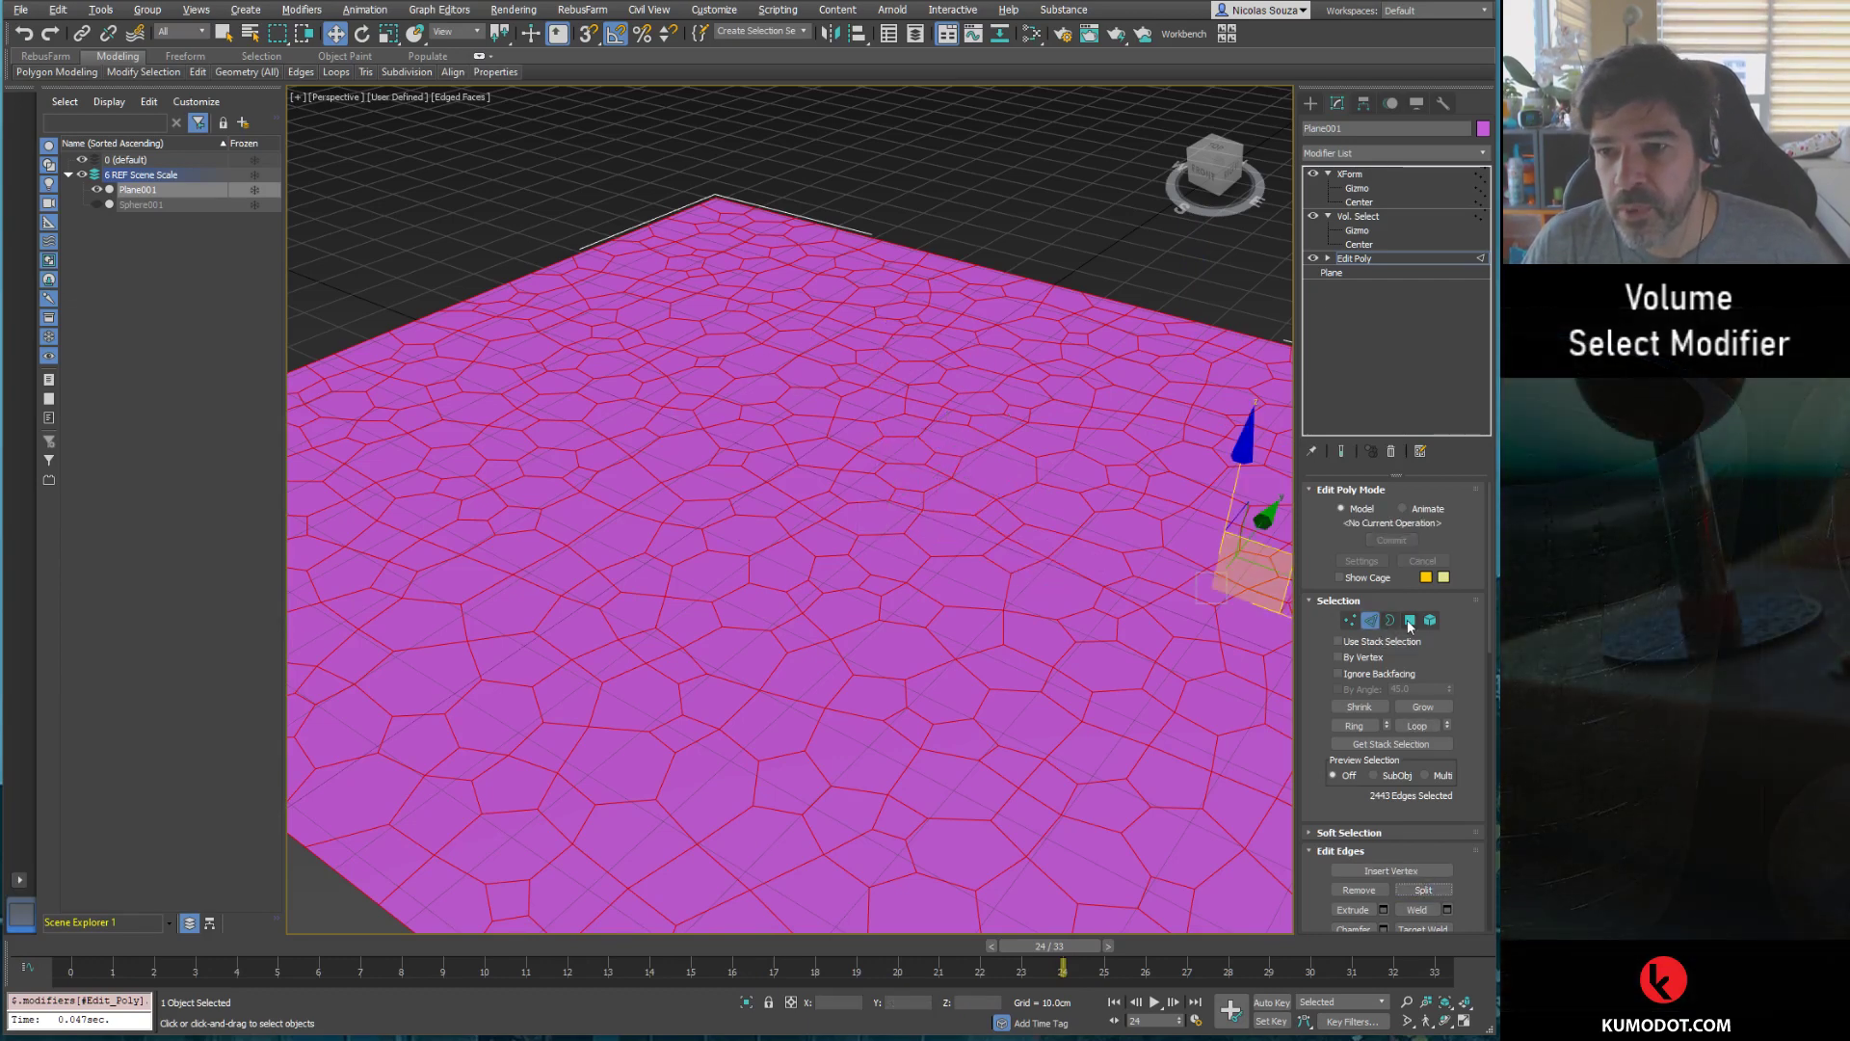
left_click(1375, 622)
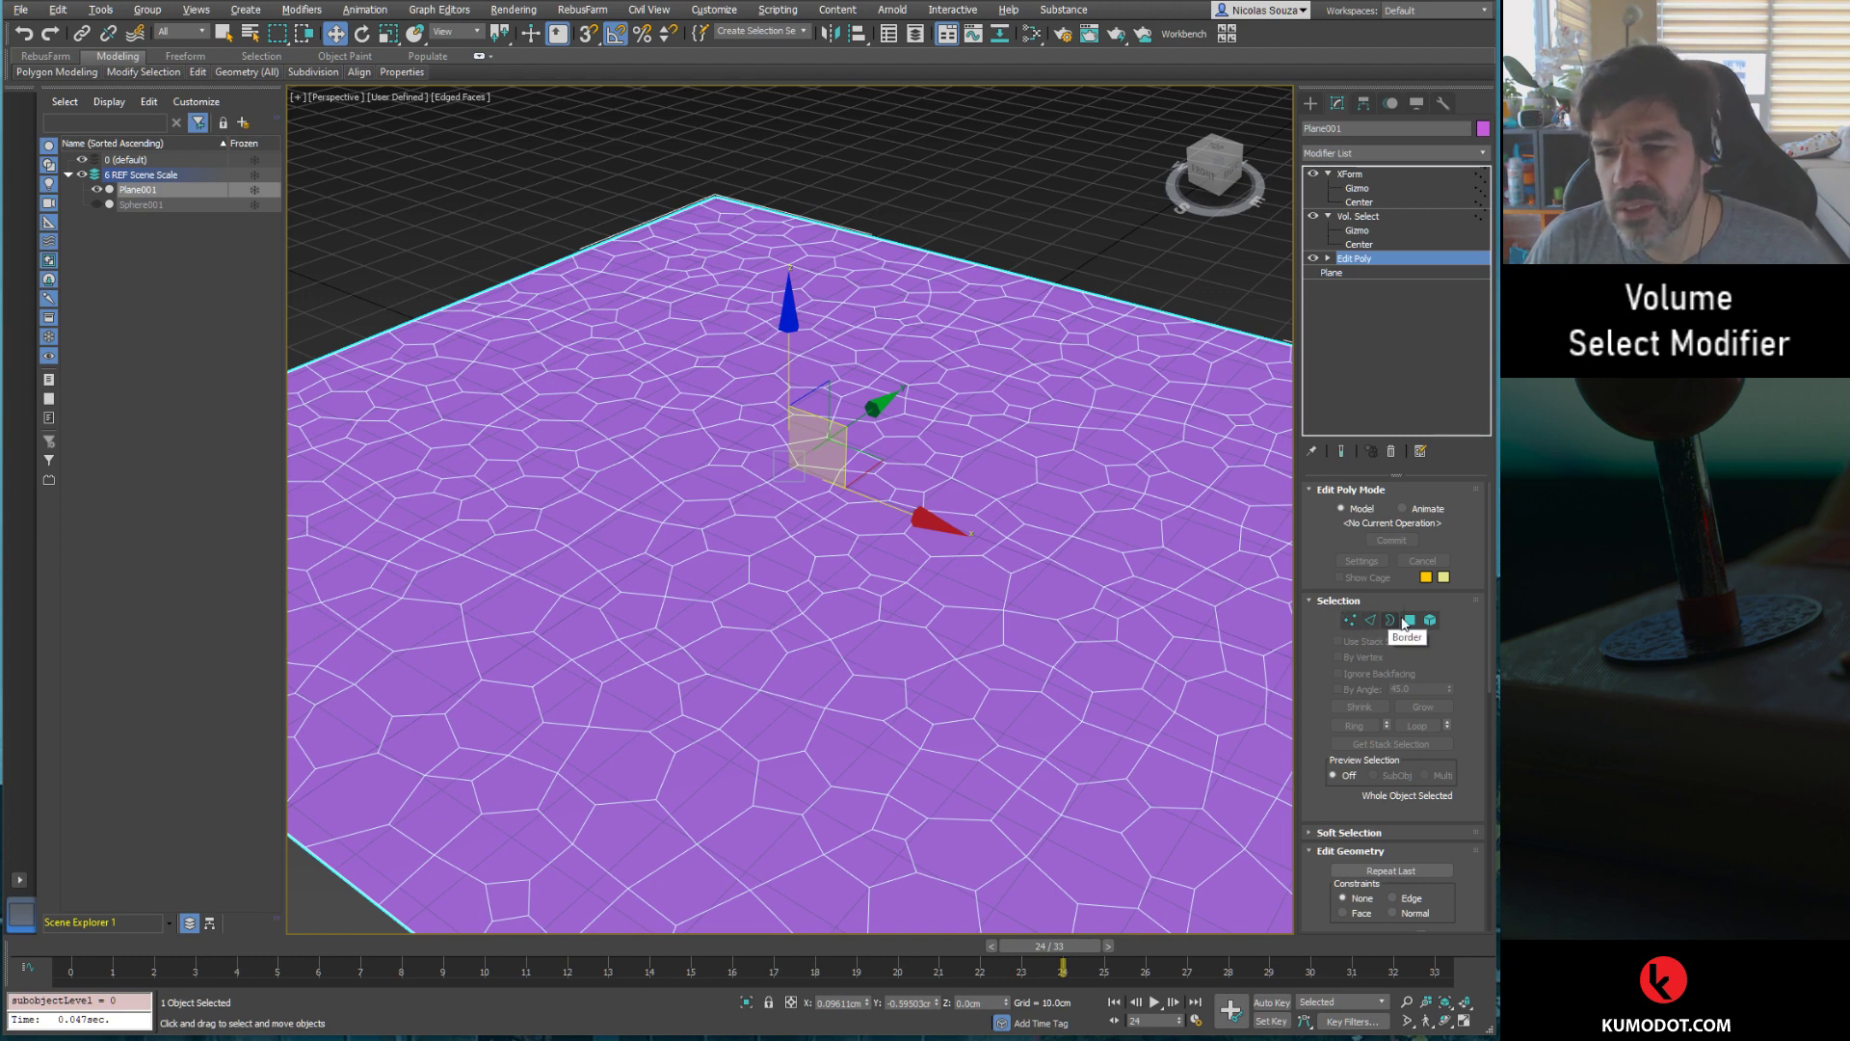
left_click(1408, 622)
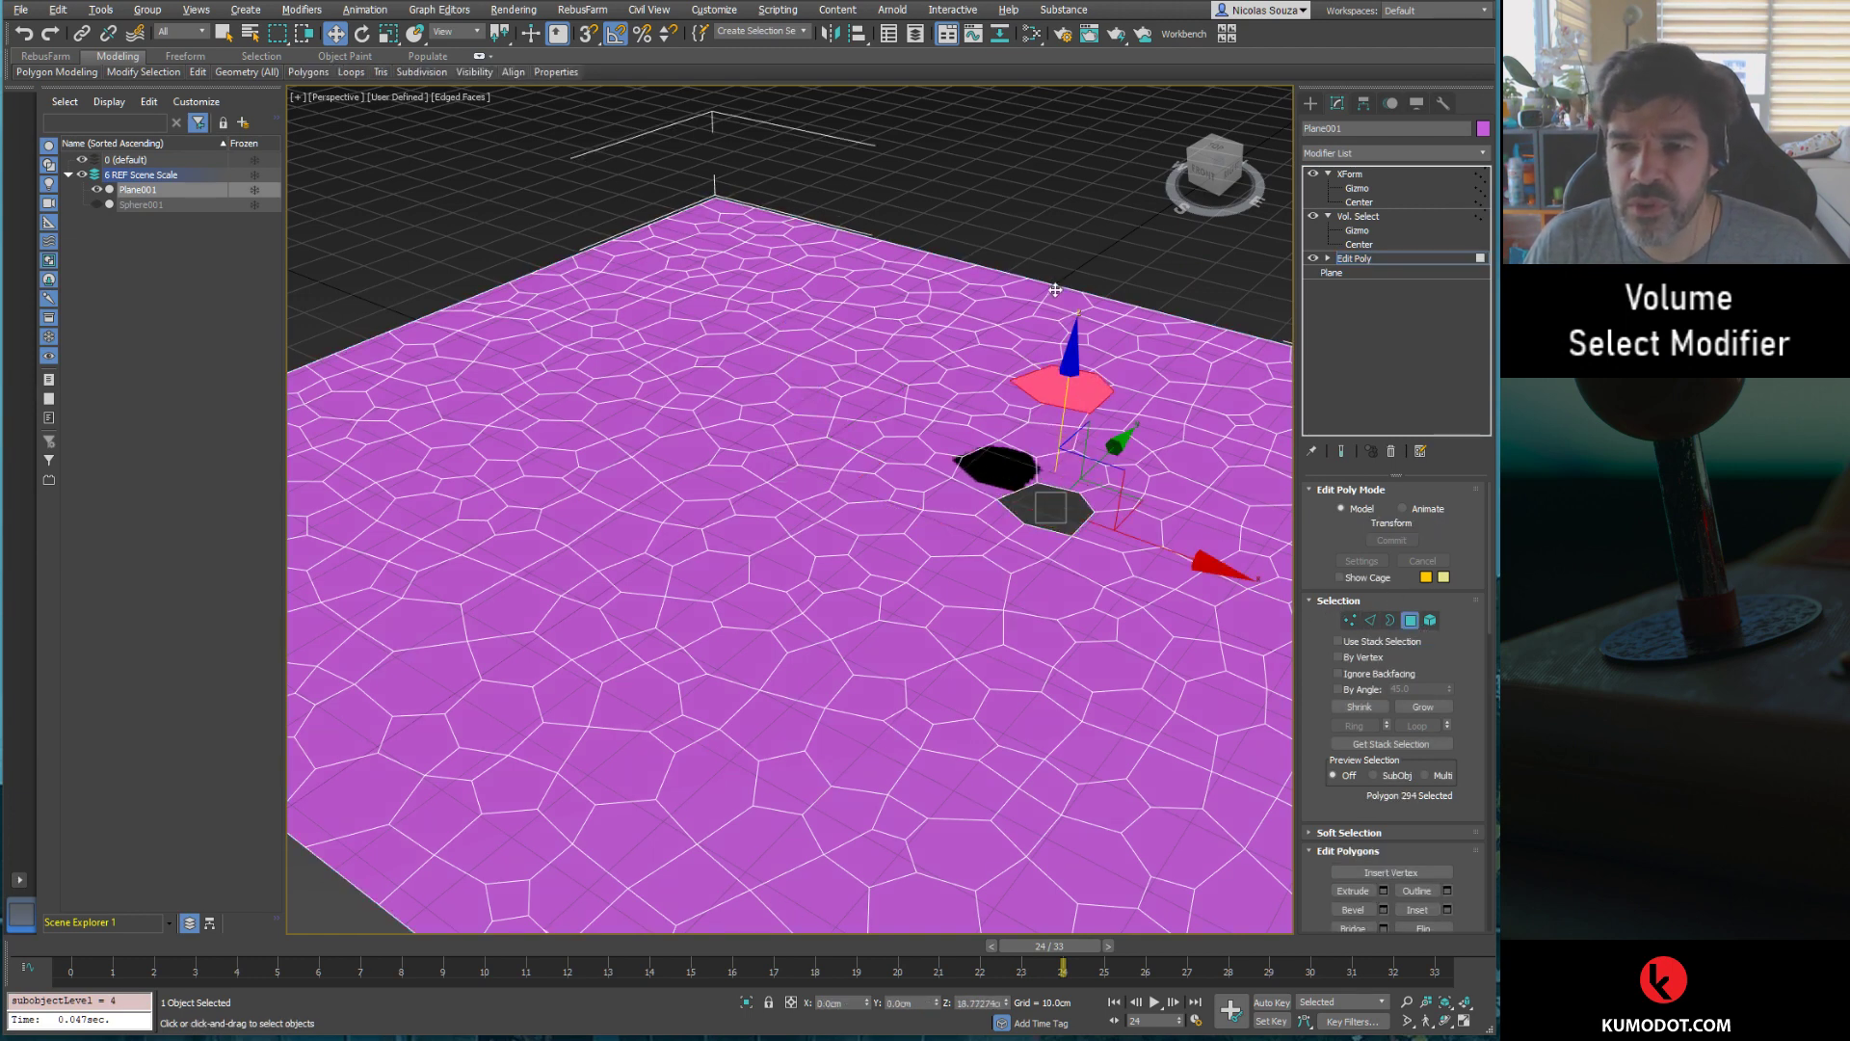
left_click(1370, 218)
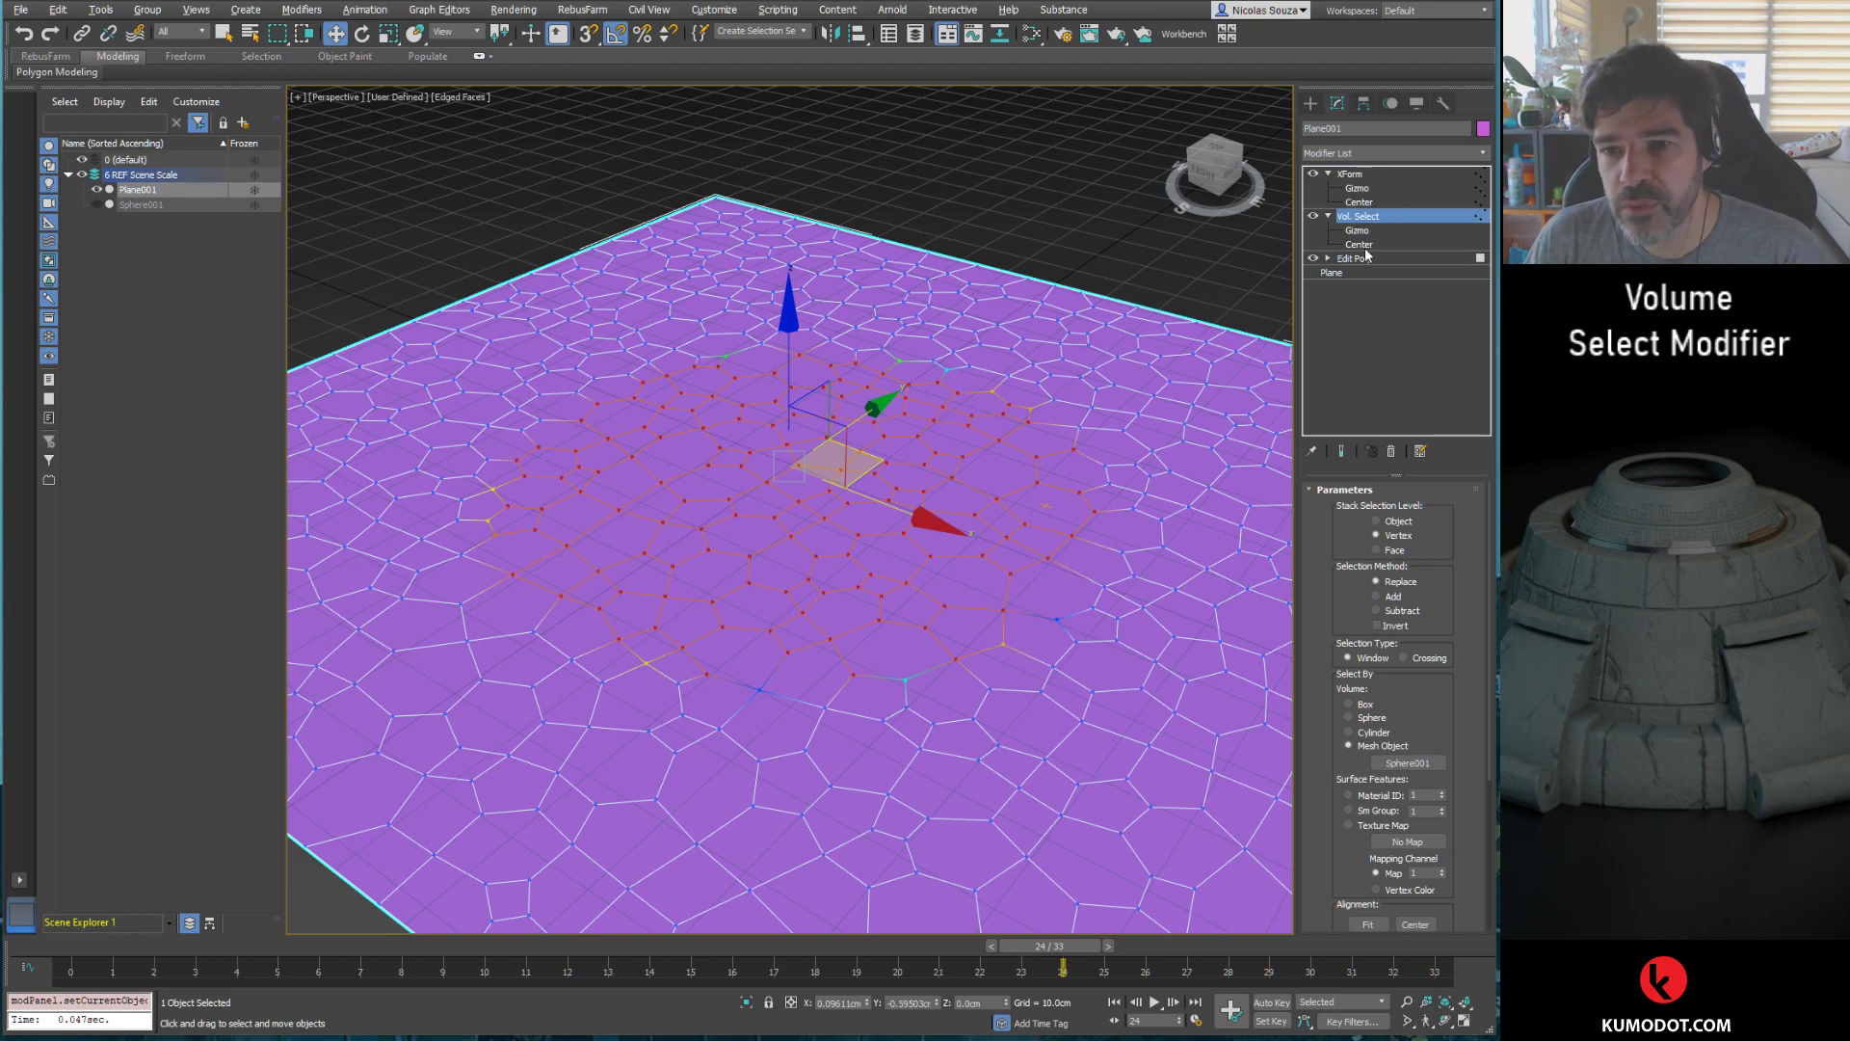
Step: Add XForm and Relax modifiers above Vol. Select on Plane001
left_click(1485, 153)
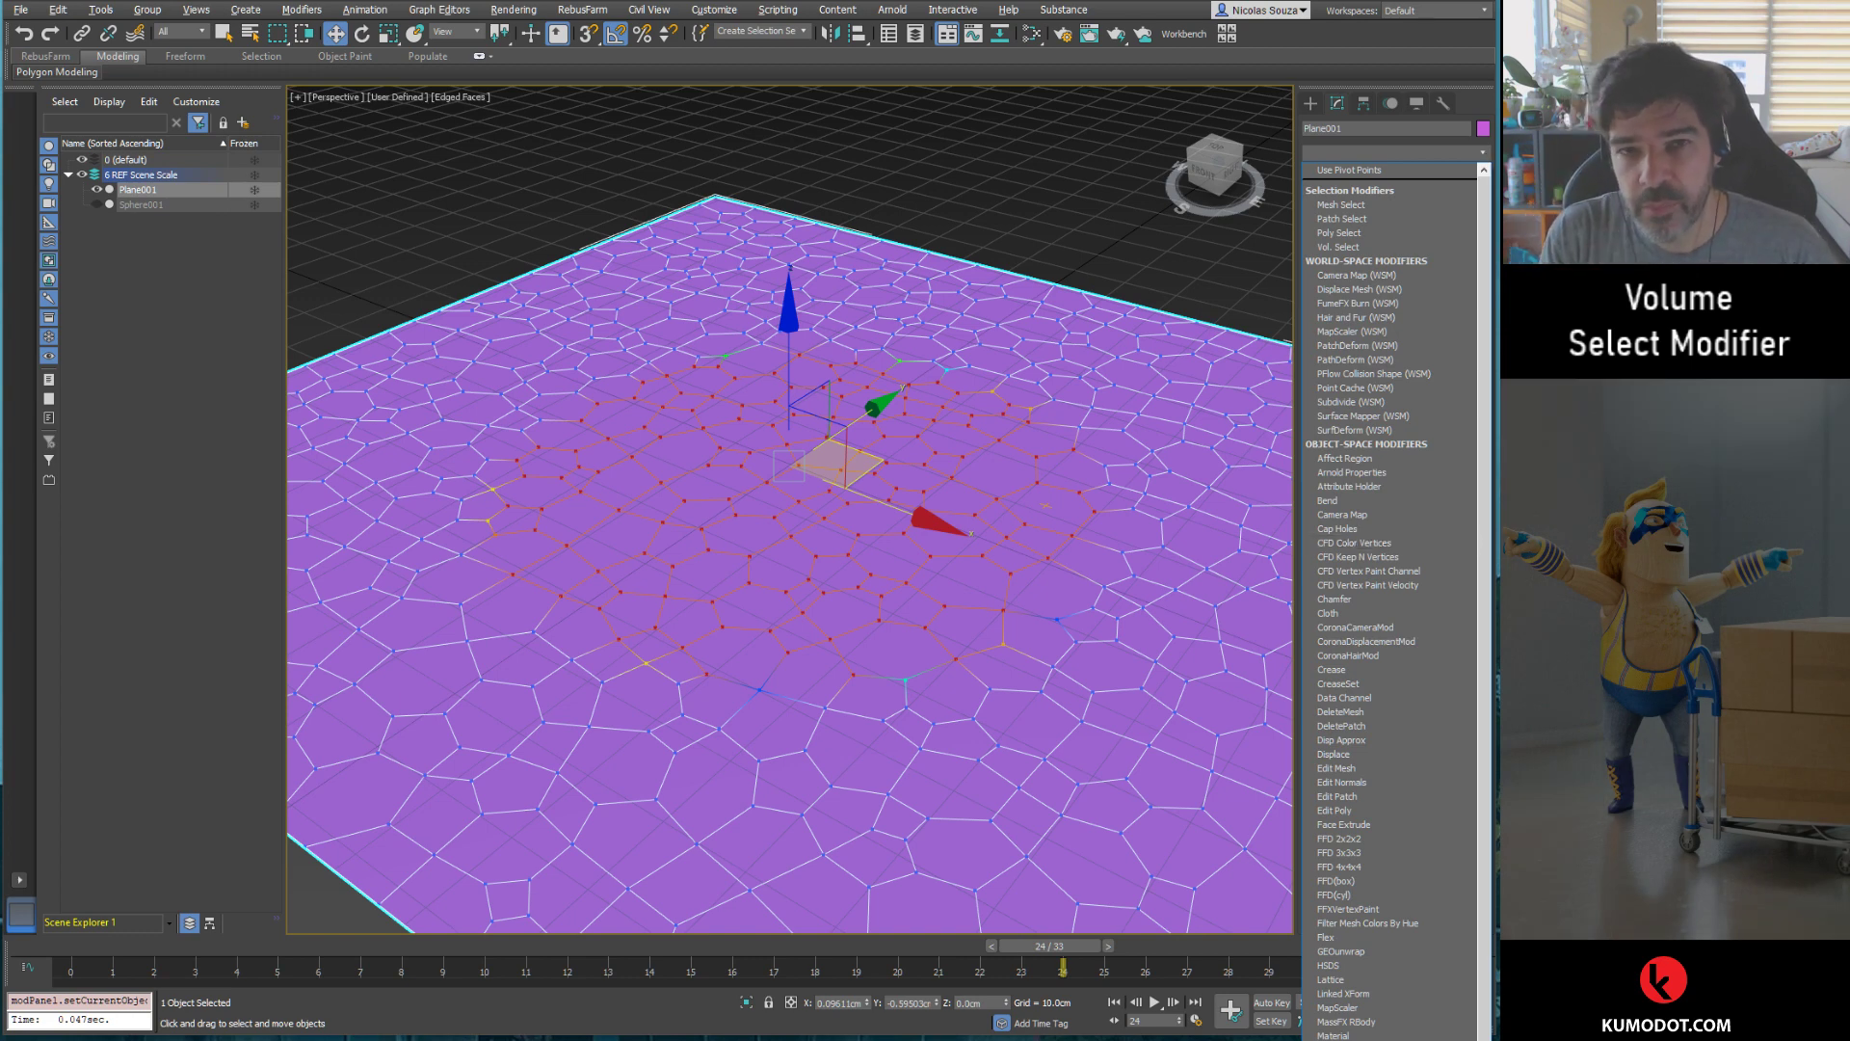
key("p")
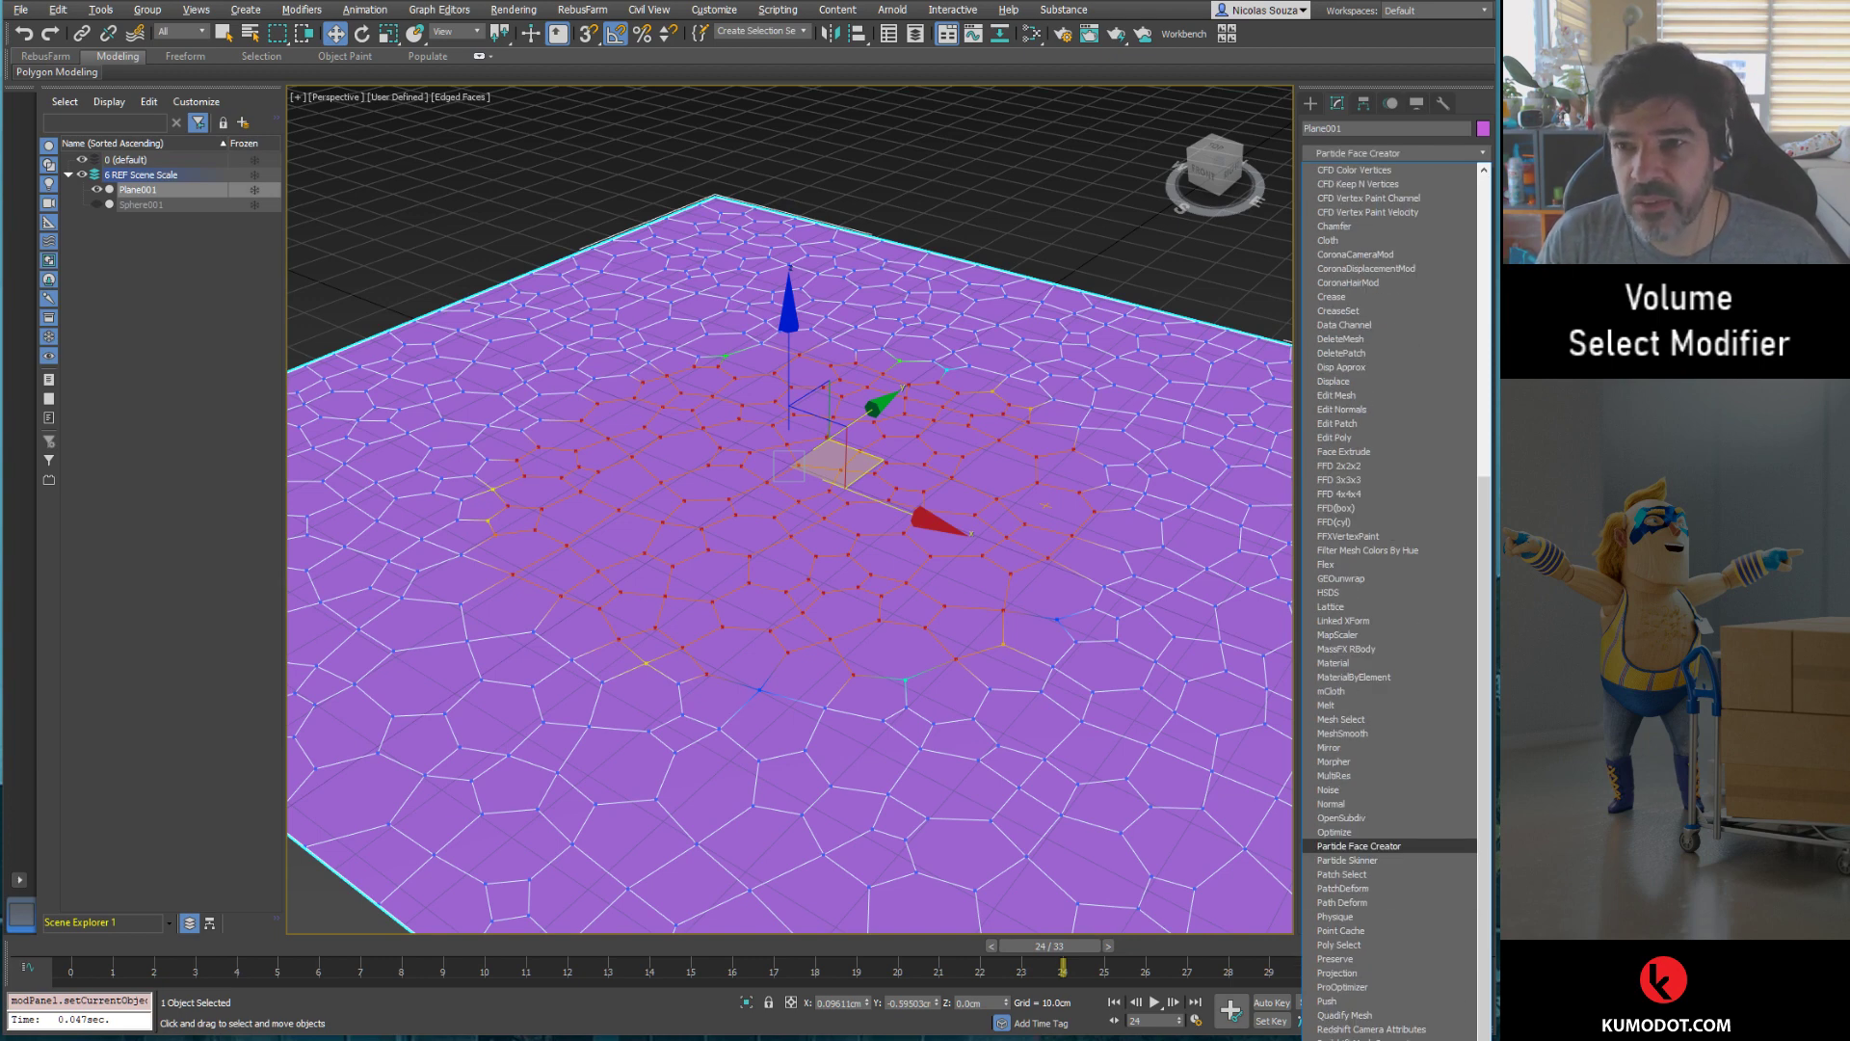
key("x")
key("Return")
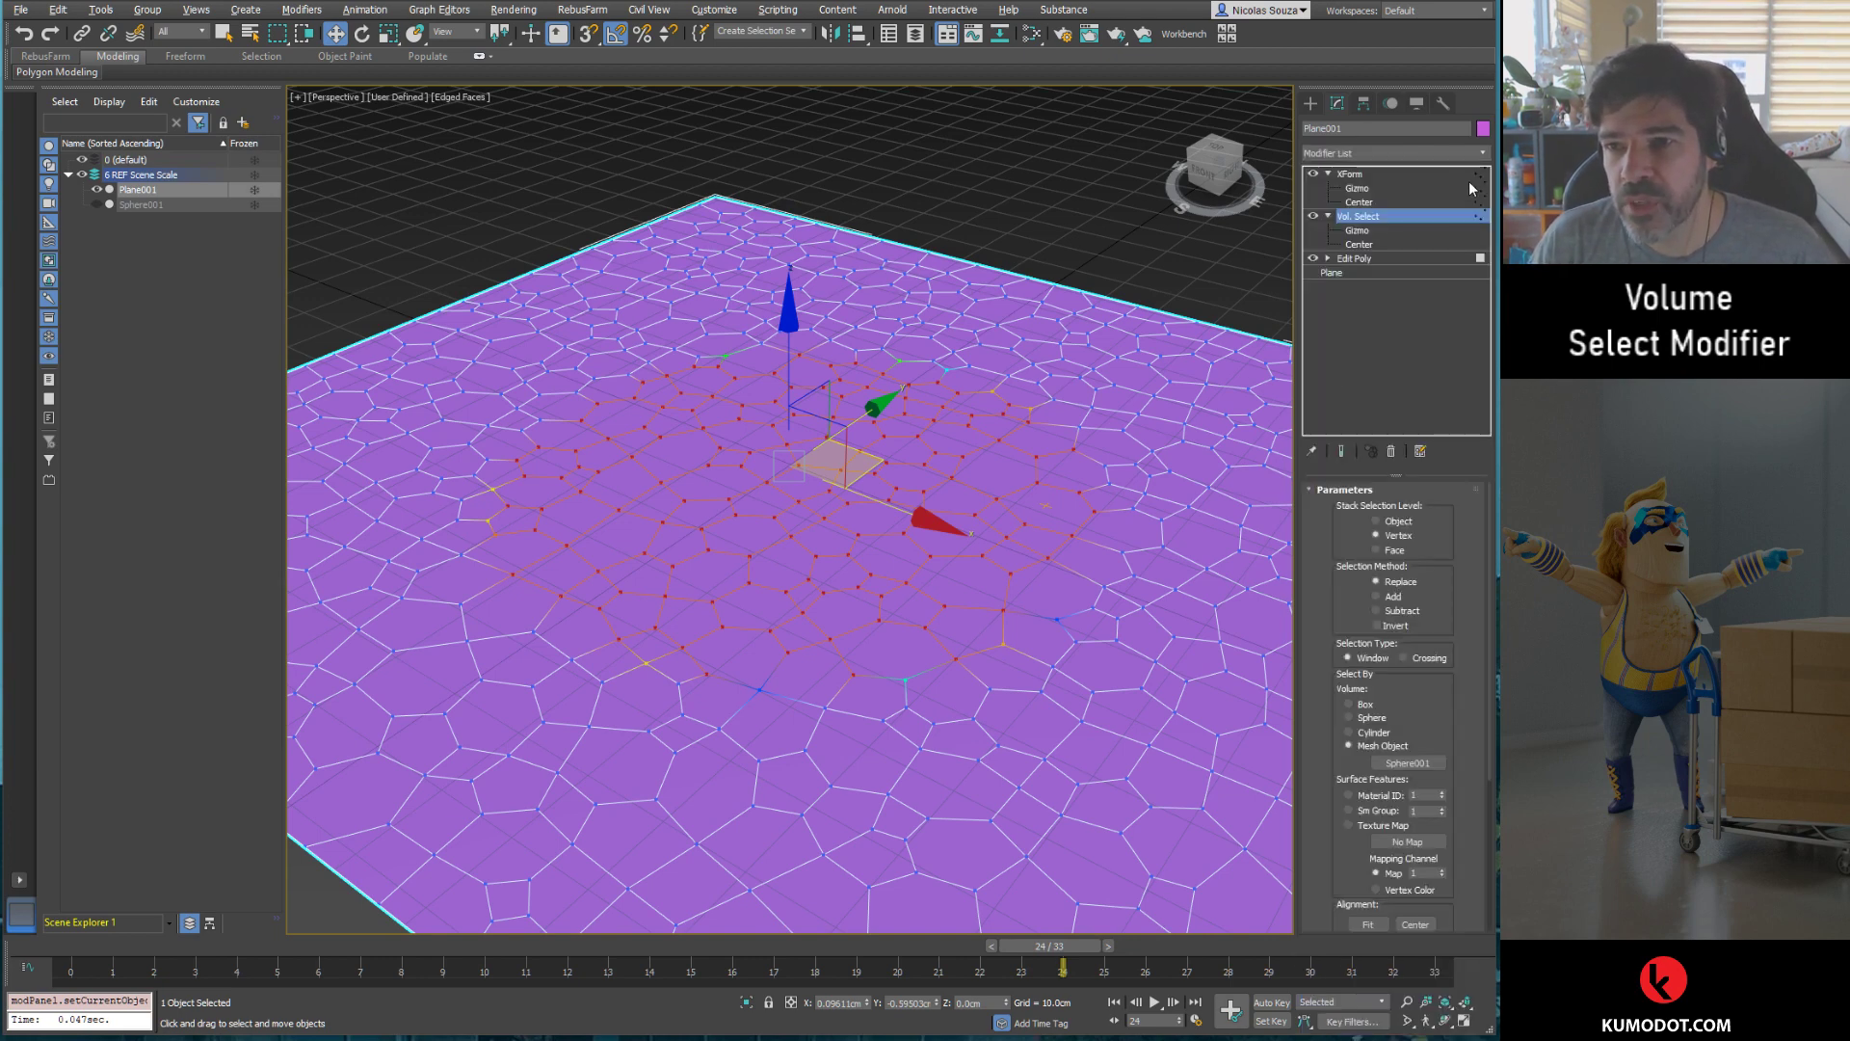
left_click(1482, 154)
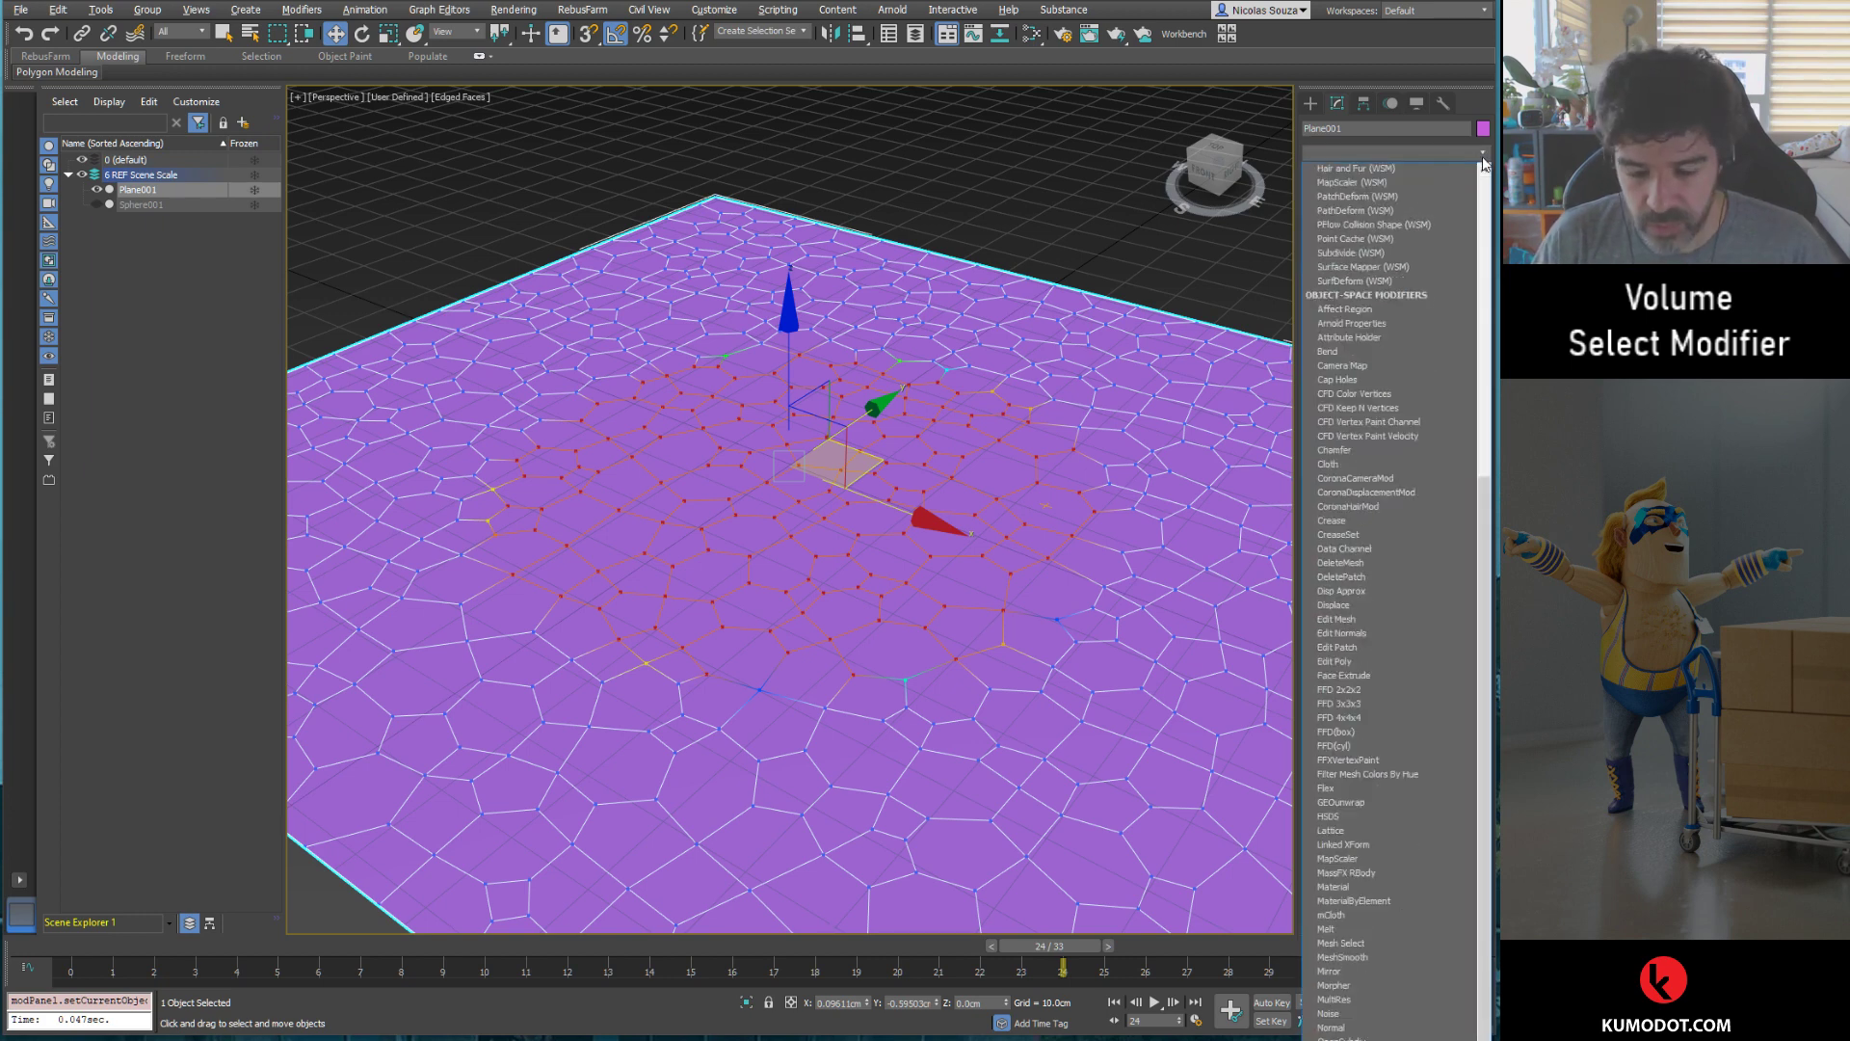
key("r")
key("Return")
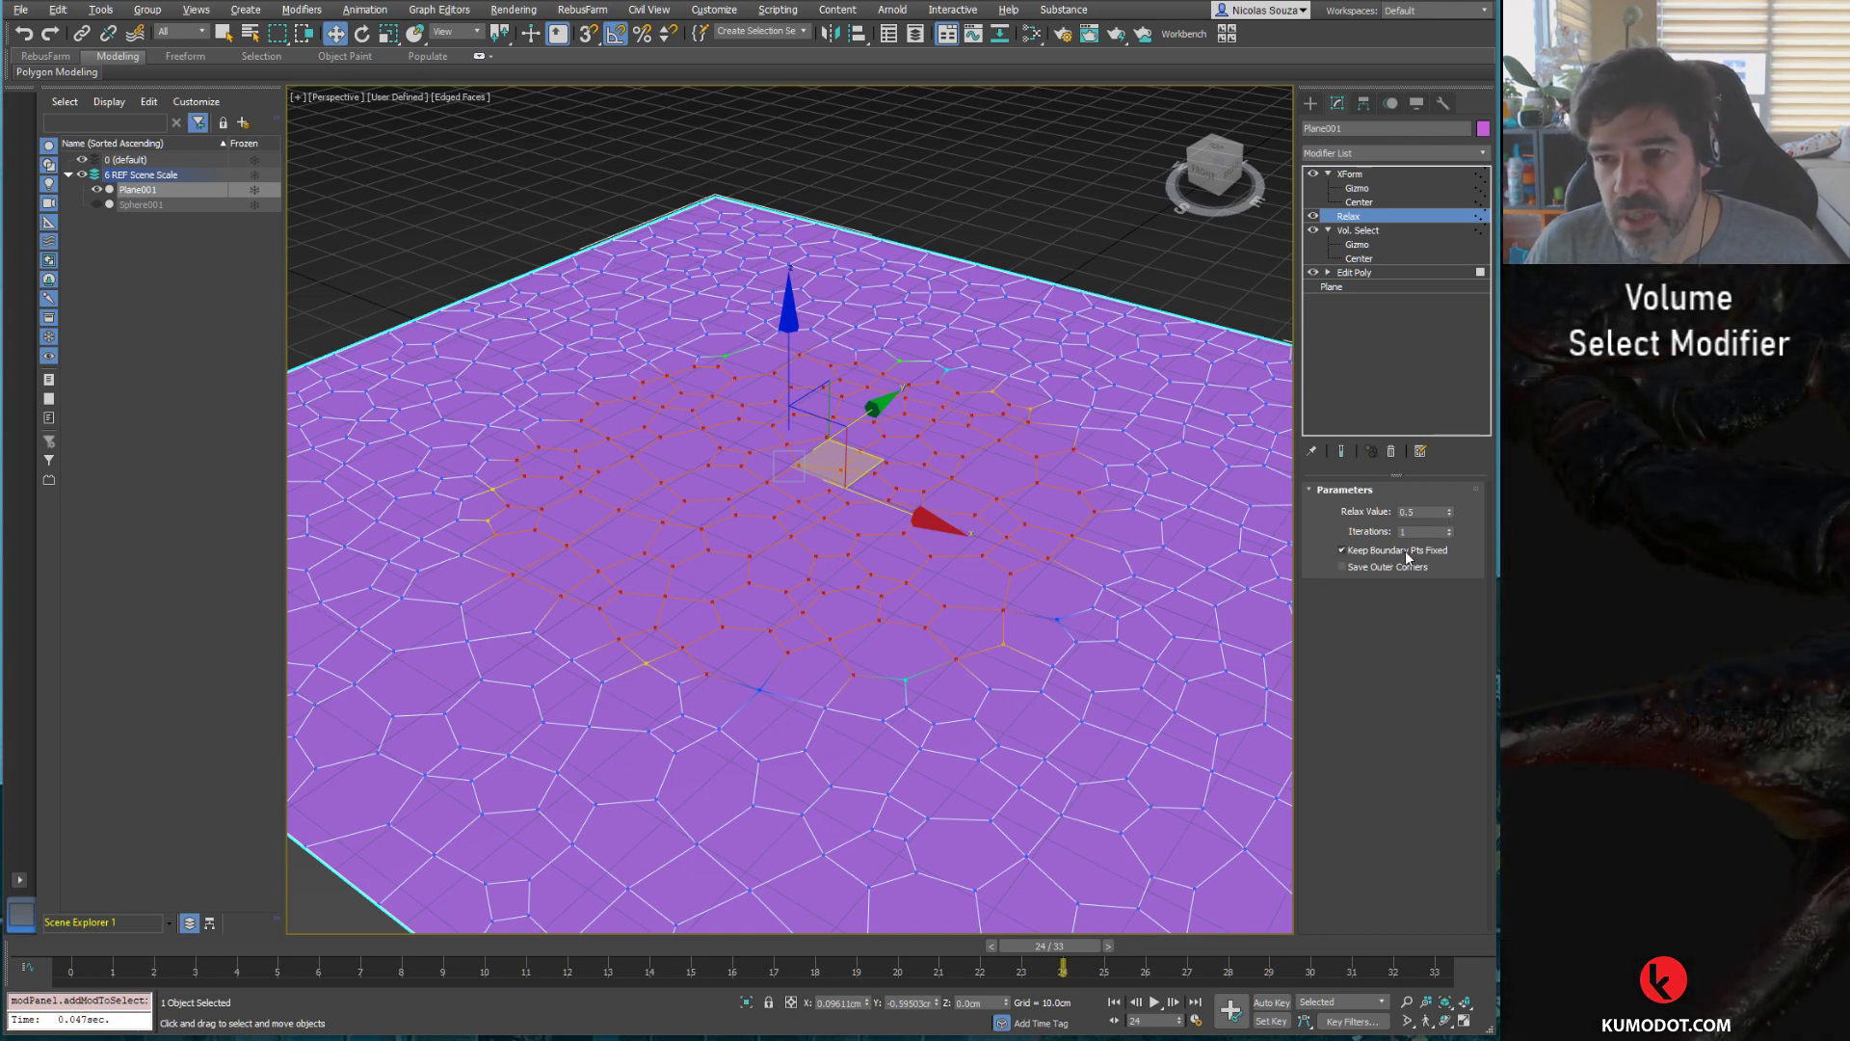
Step: Set Relax to free boundary points, 1 iteration and a Value of about 0.24
left_click(1342, 550)
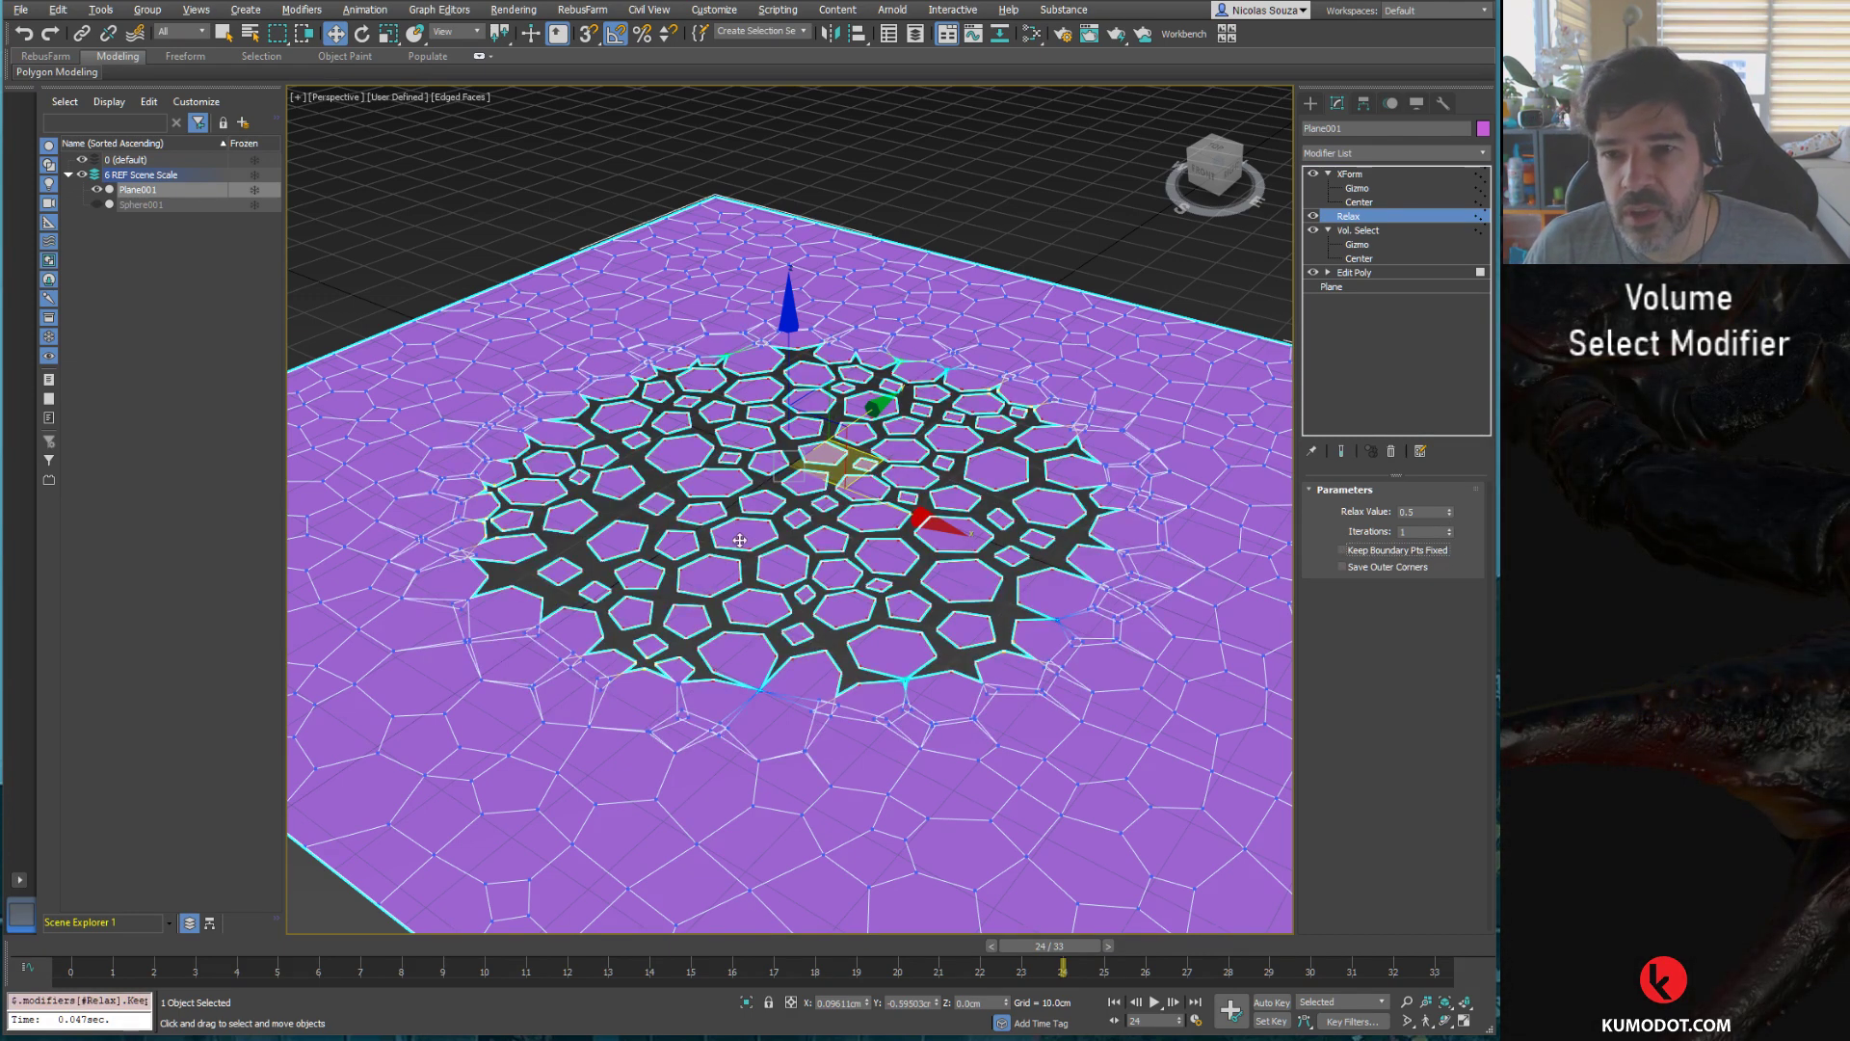
left_click(1448, 535)
left_click_drag(1449, 532, 1449, 533)
type("50")
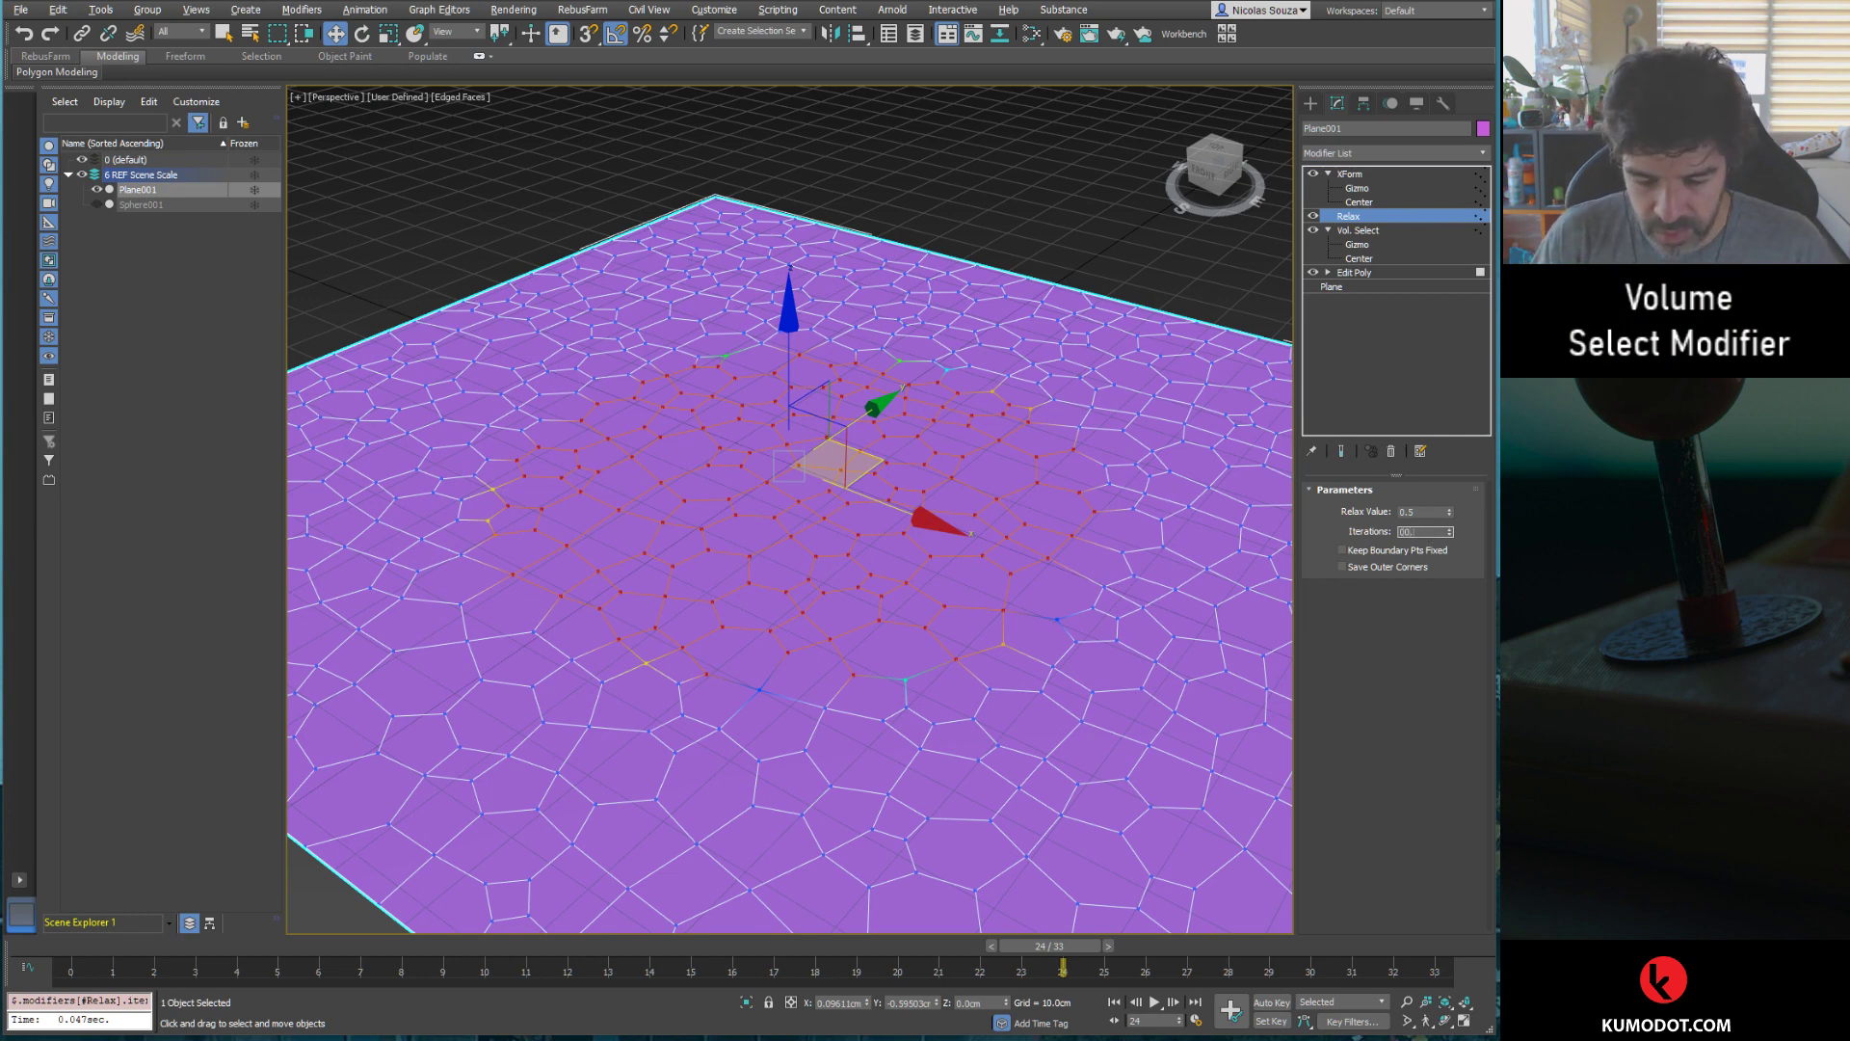
left_click(1407, 532)
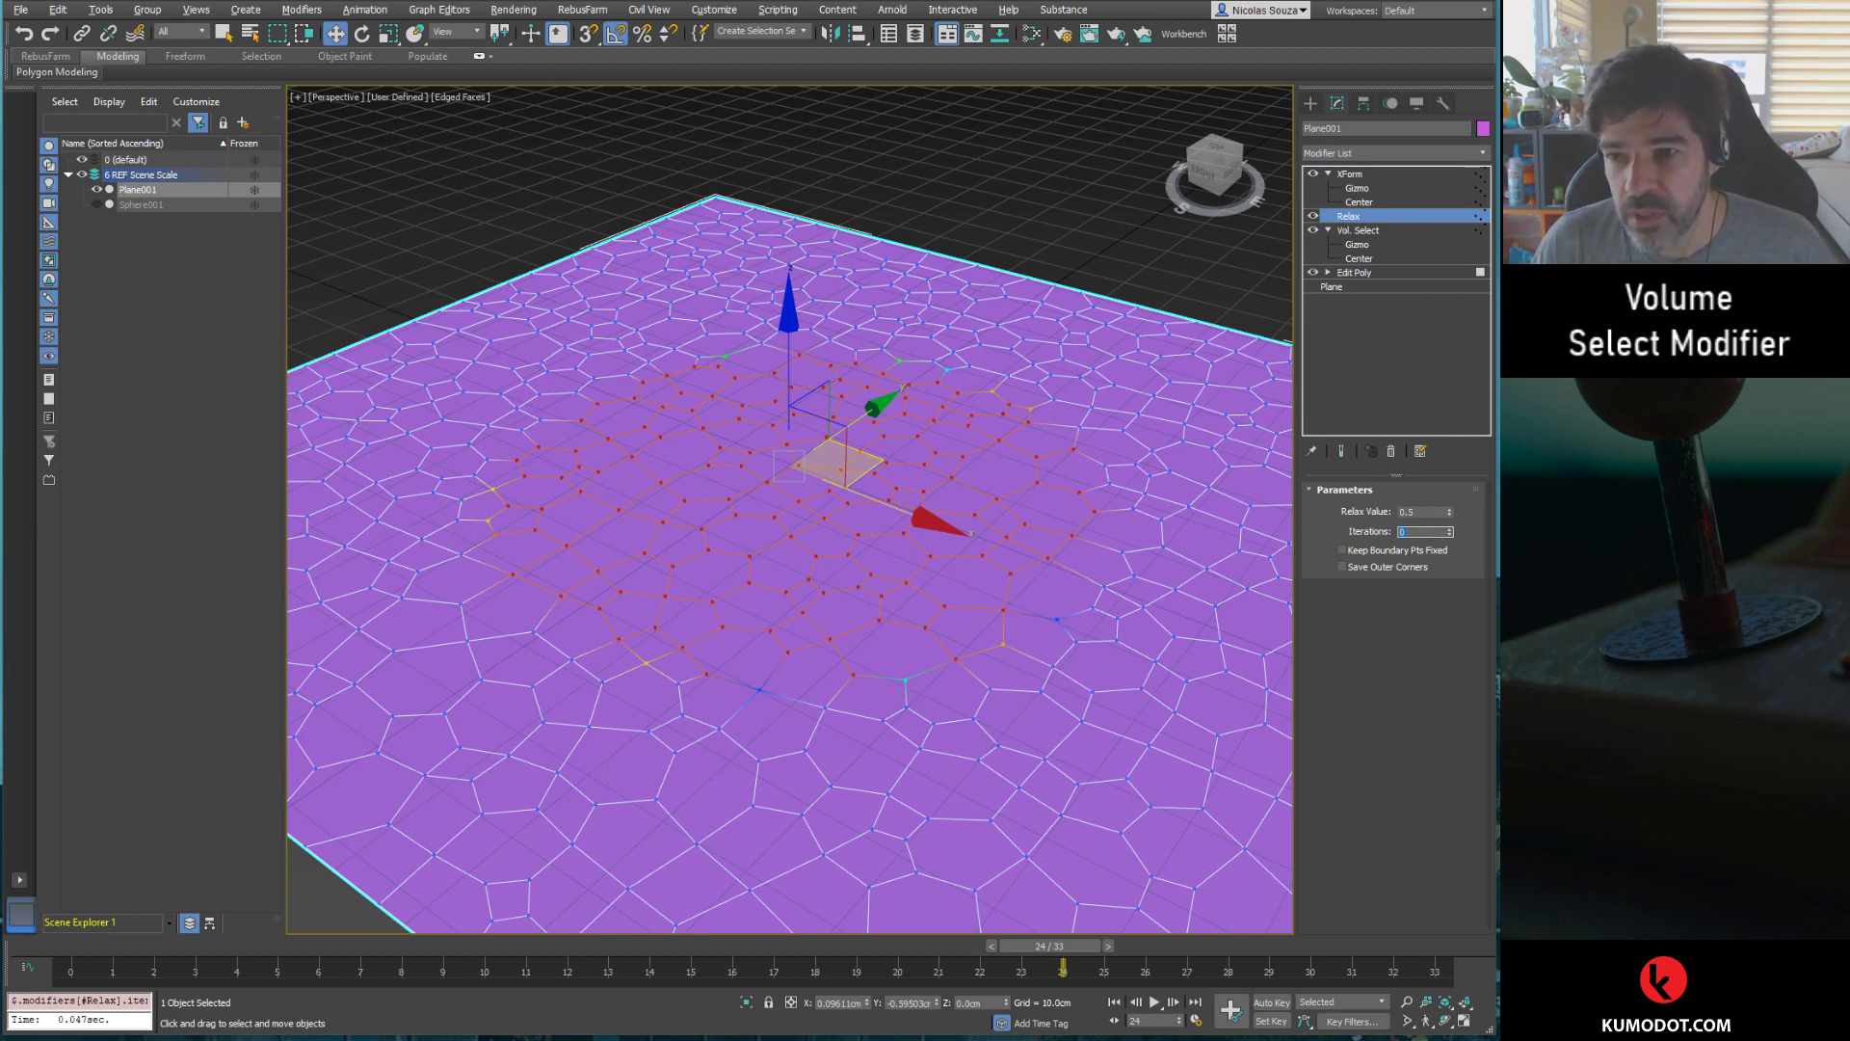
type("1")
key("Return")
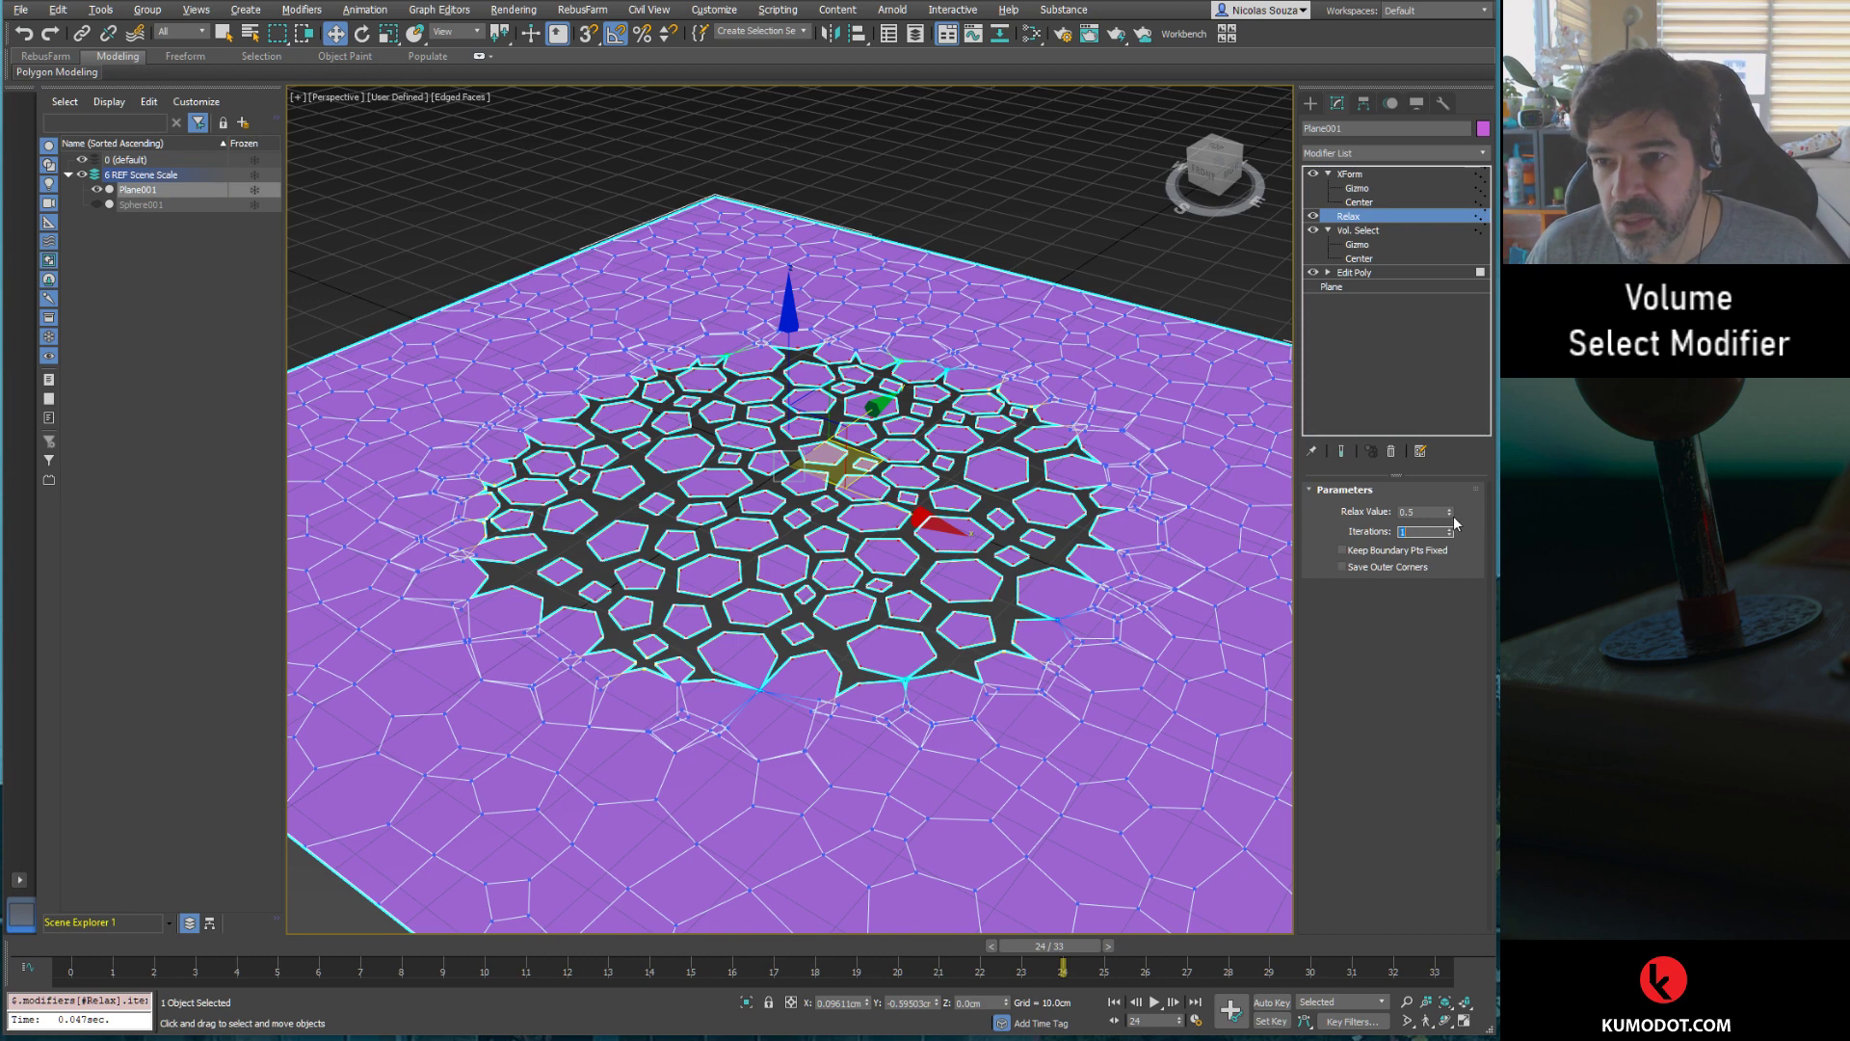
left_click_drag(1451, 517, 1445, 537)
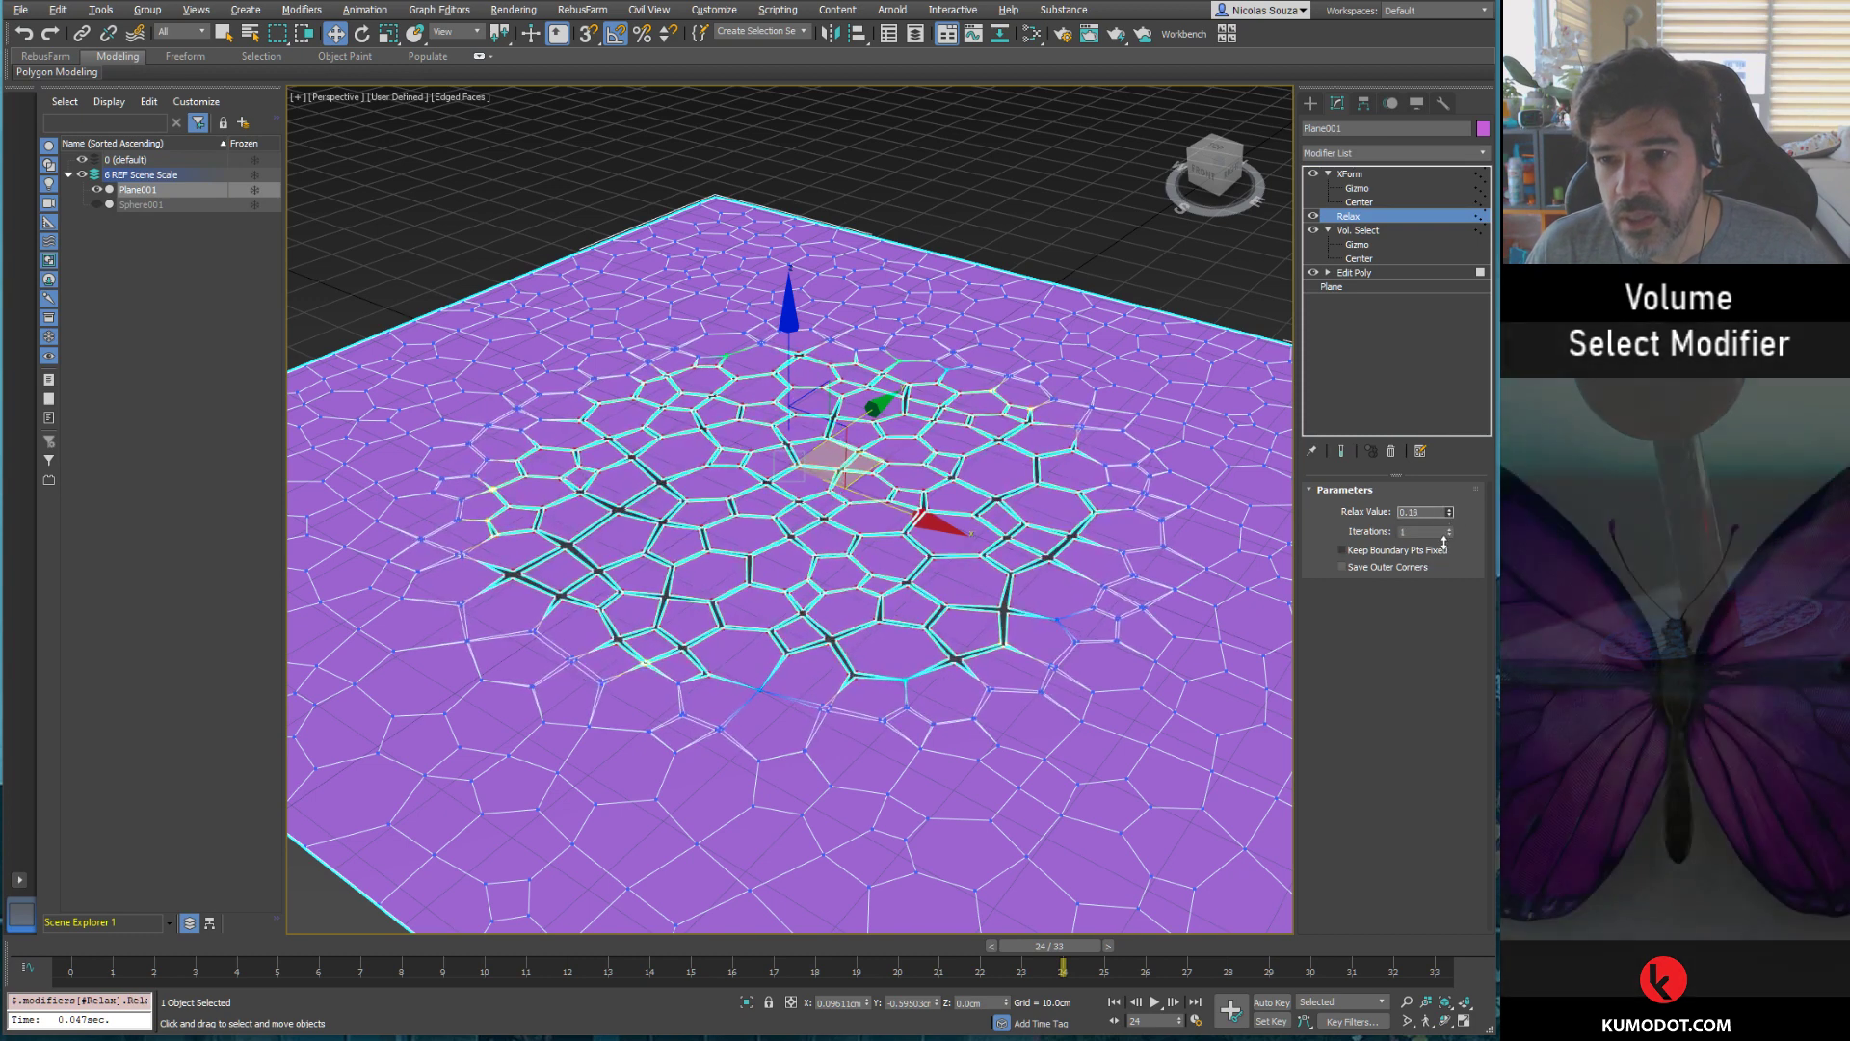
left_click(1359, 245)
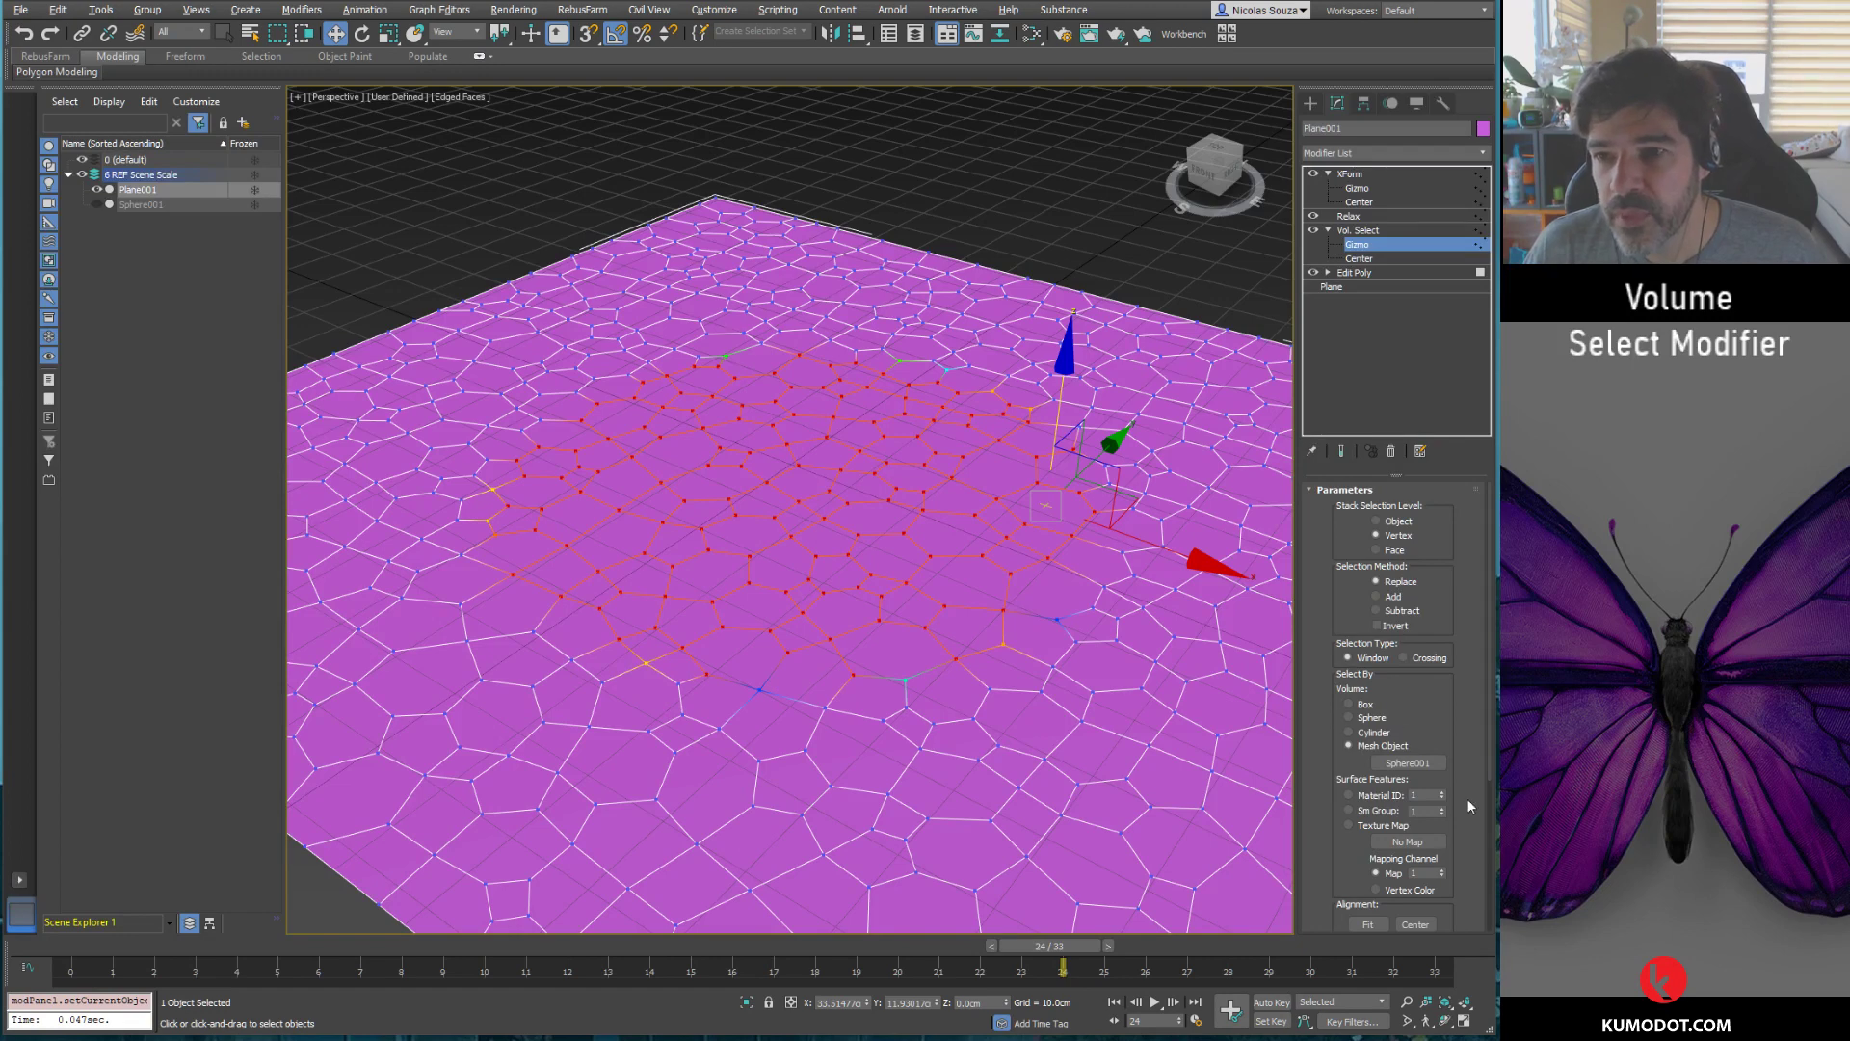
Step: Add soft-selection falloff, then scale Sphere001 down to shrink the cracked area
scroll(1452, 770, "down", 3)
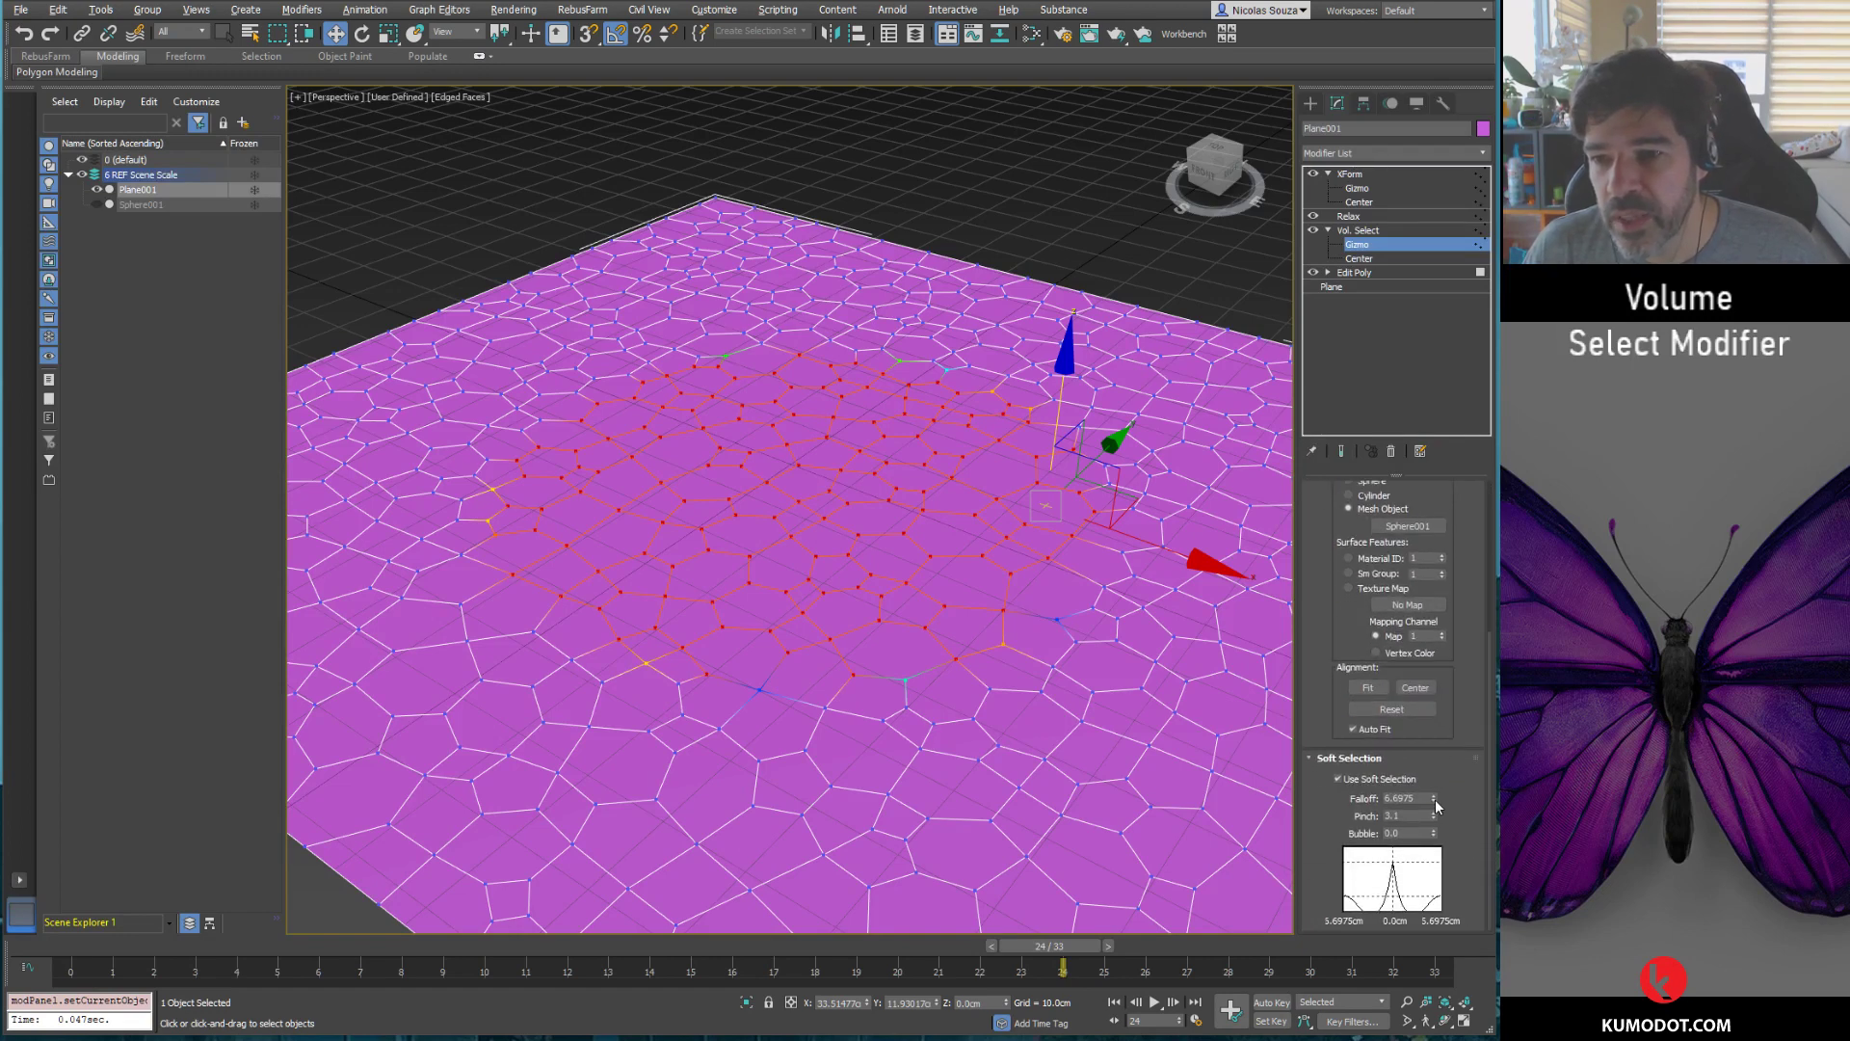
left_click_drag(1424, 887, 1422, 835)
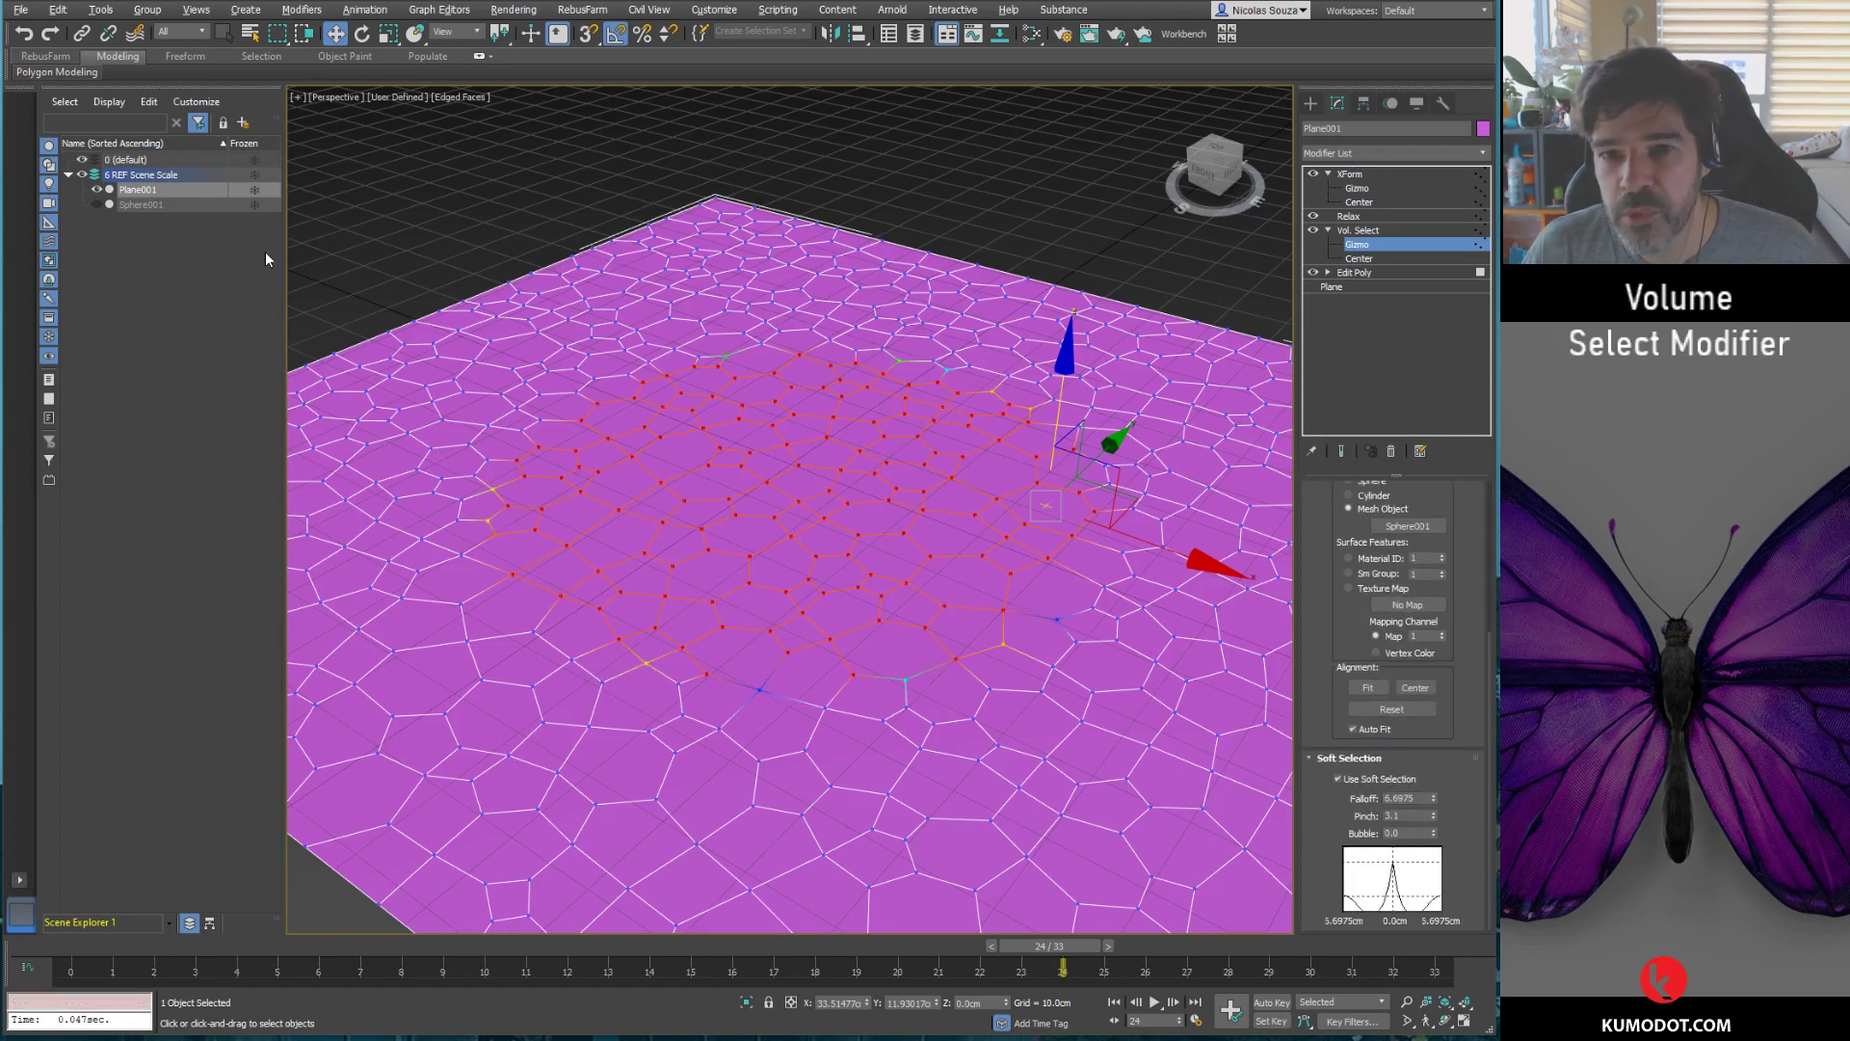
left_click(141, 204)
key("r")
mouse_move(798, 453)
left_mouse_down()
mouse_move(737, 525)
mouse_move(1224, 264)
left_mouse_up()
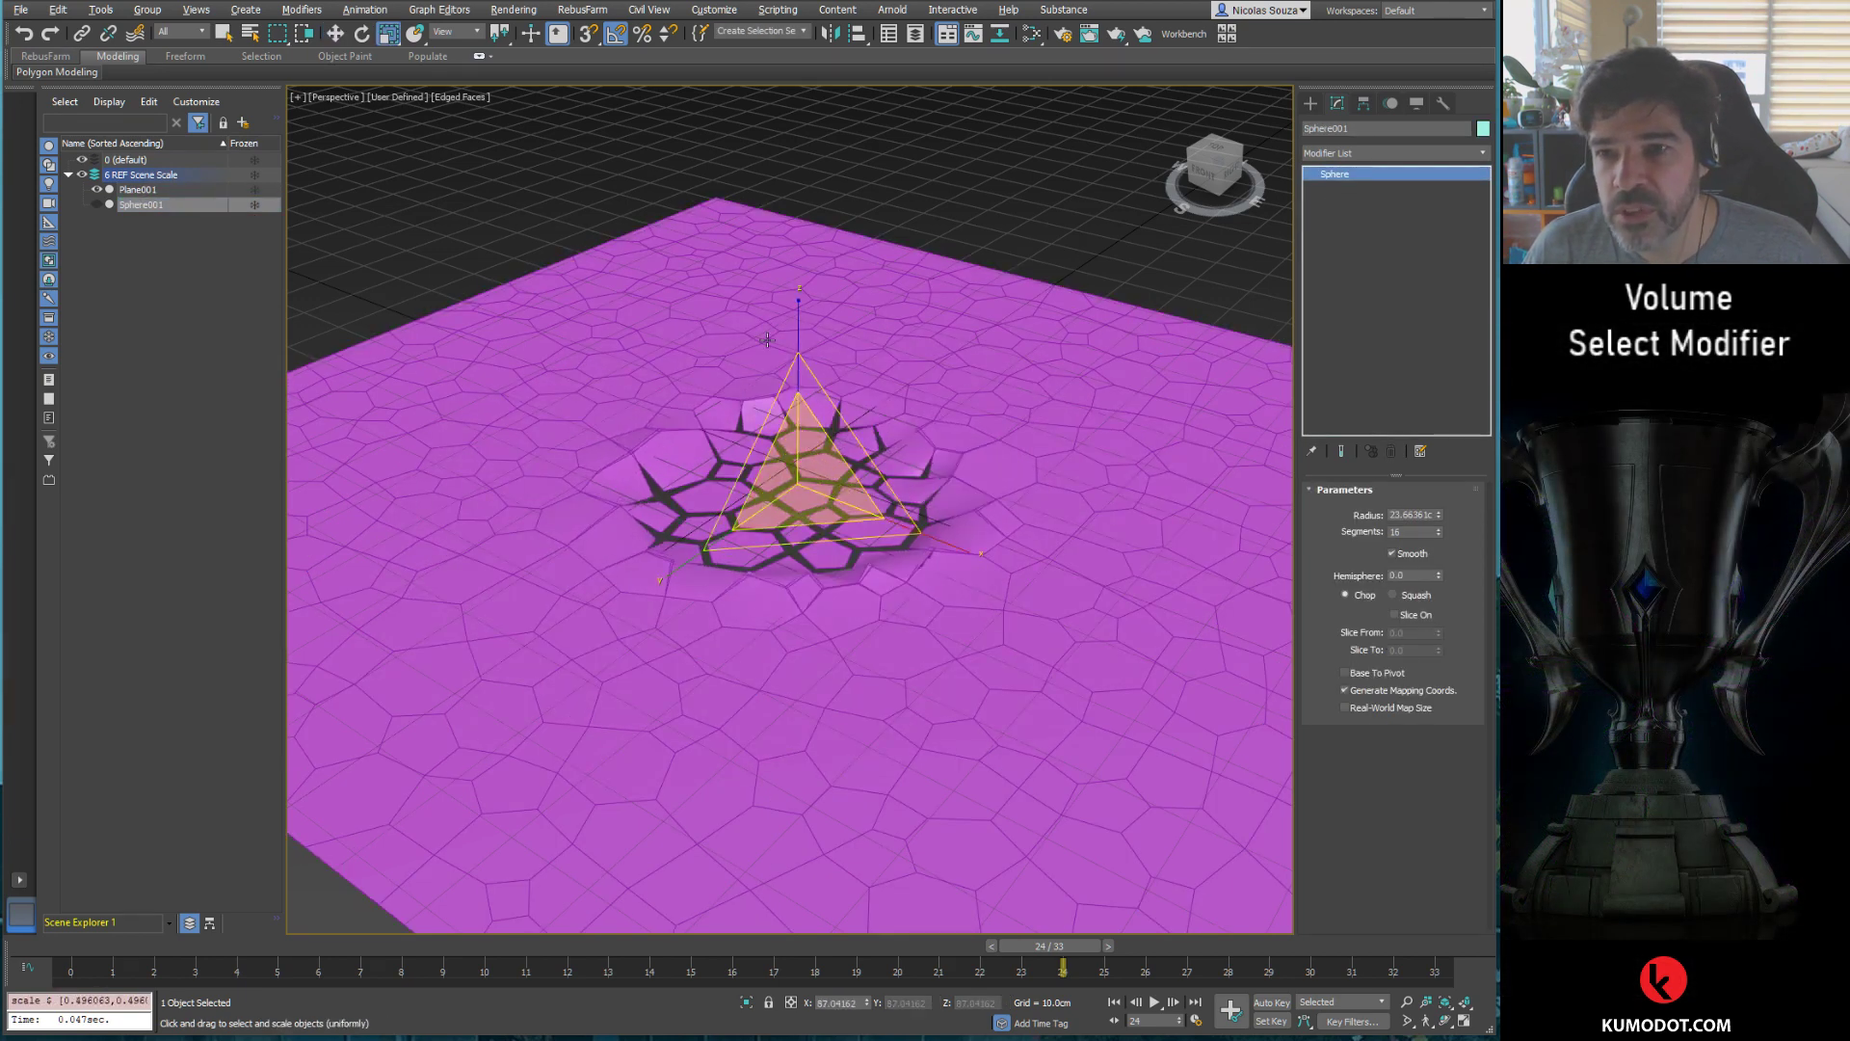
left_click(149, 190)
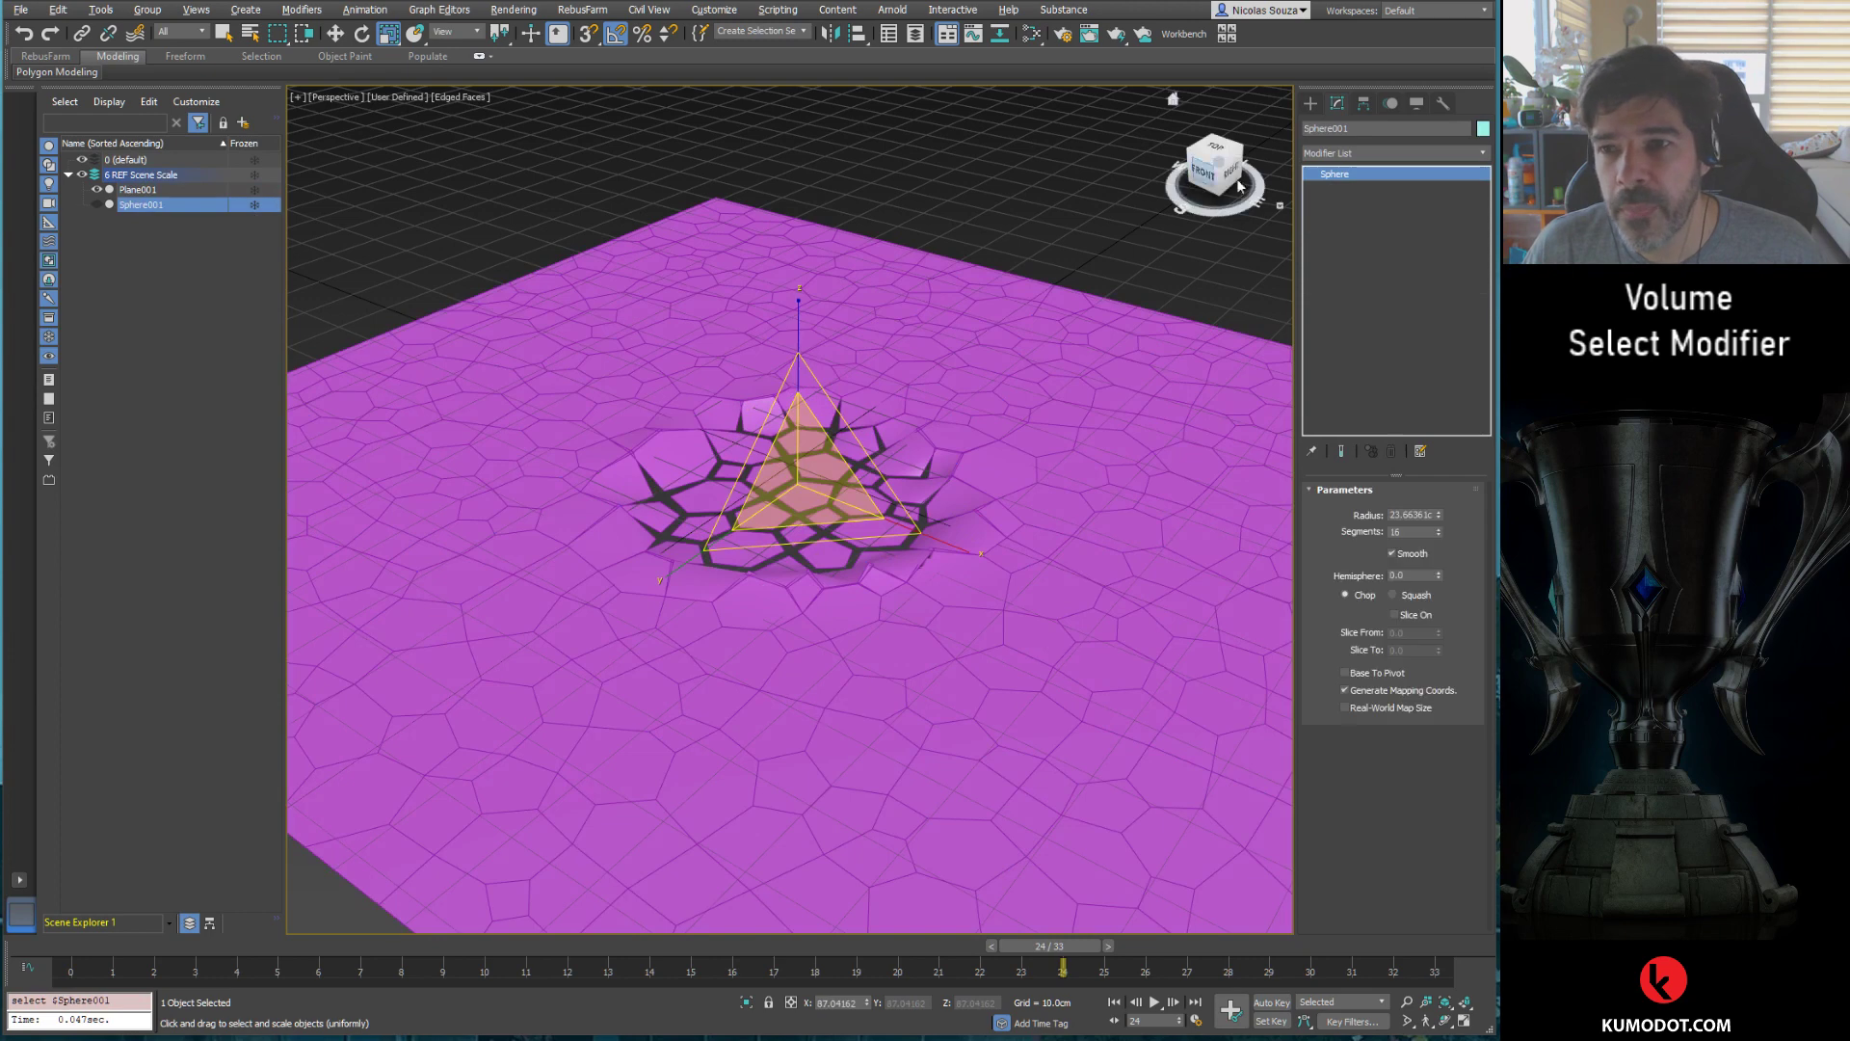
left_click(171, 190)
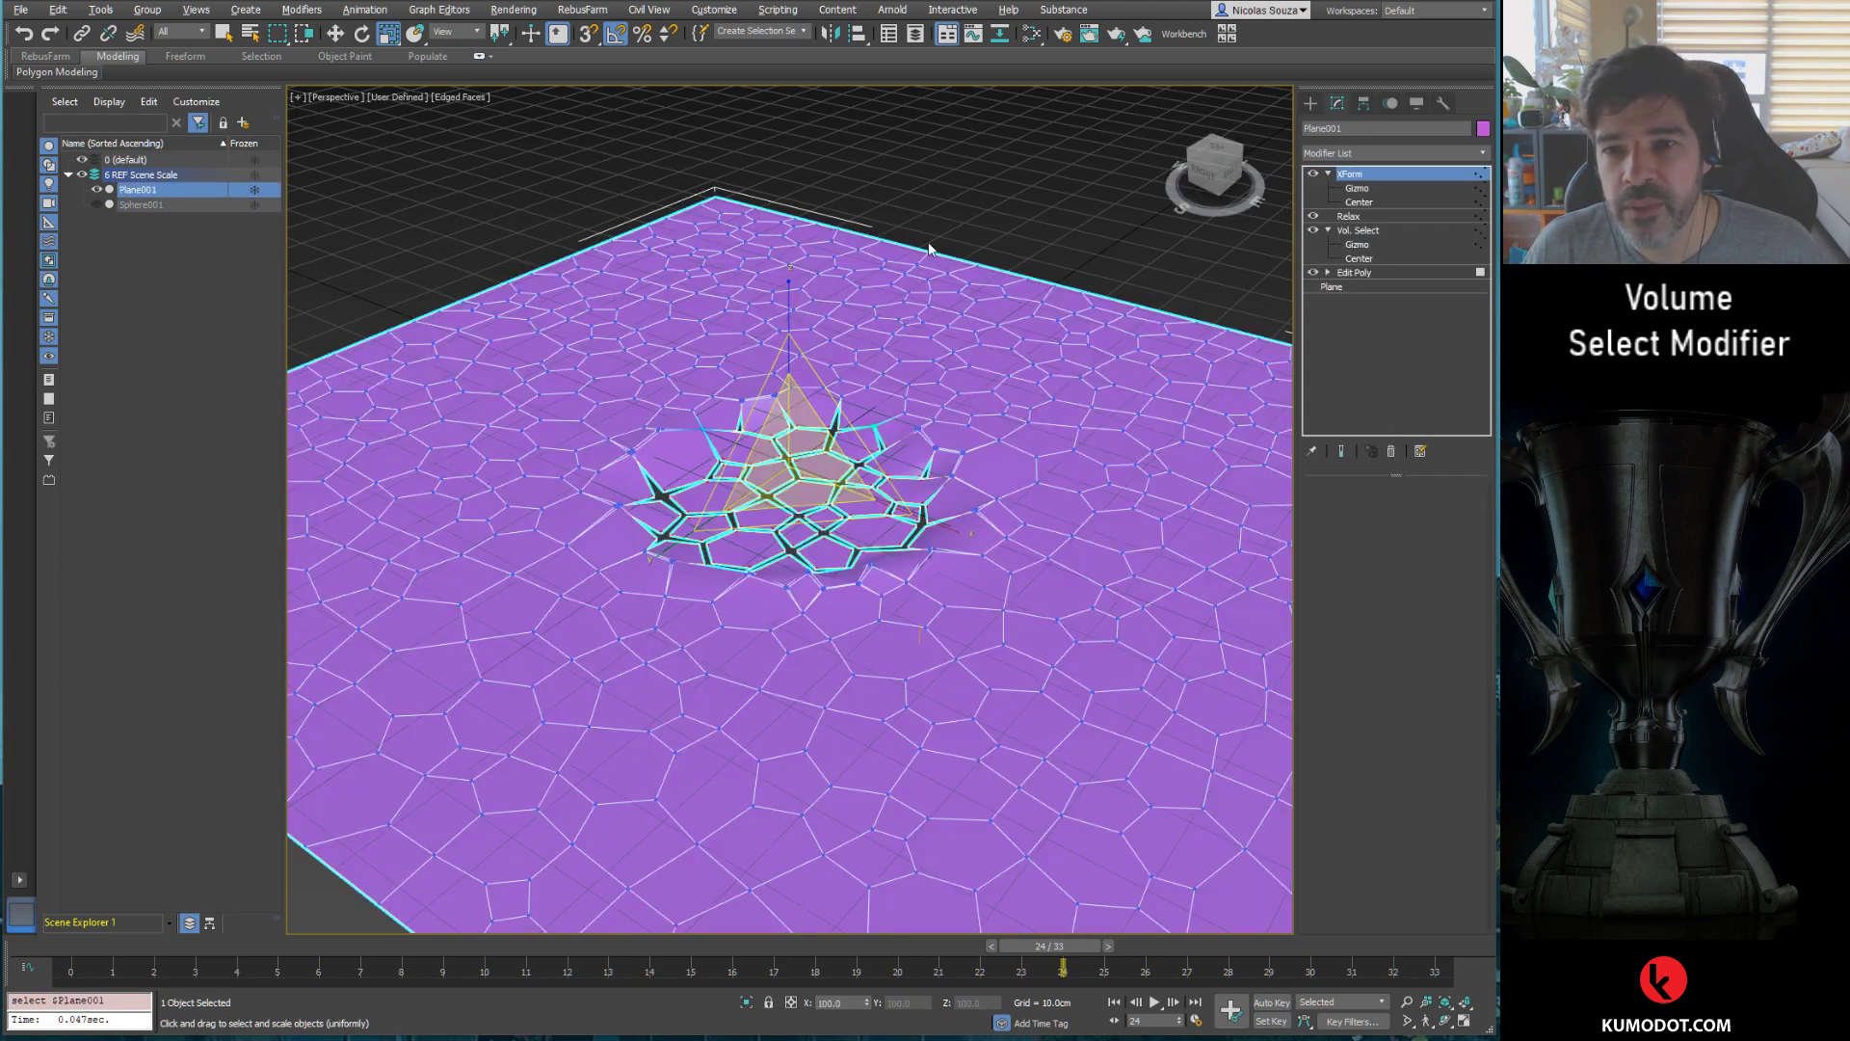
Step: Enable Show End Result and set soft-selection Falloff 25.72302 and Pinch 1.19
left_click(1390, 244)
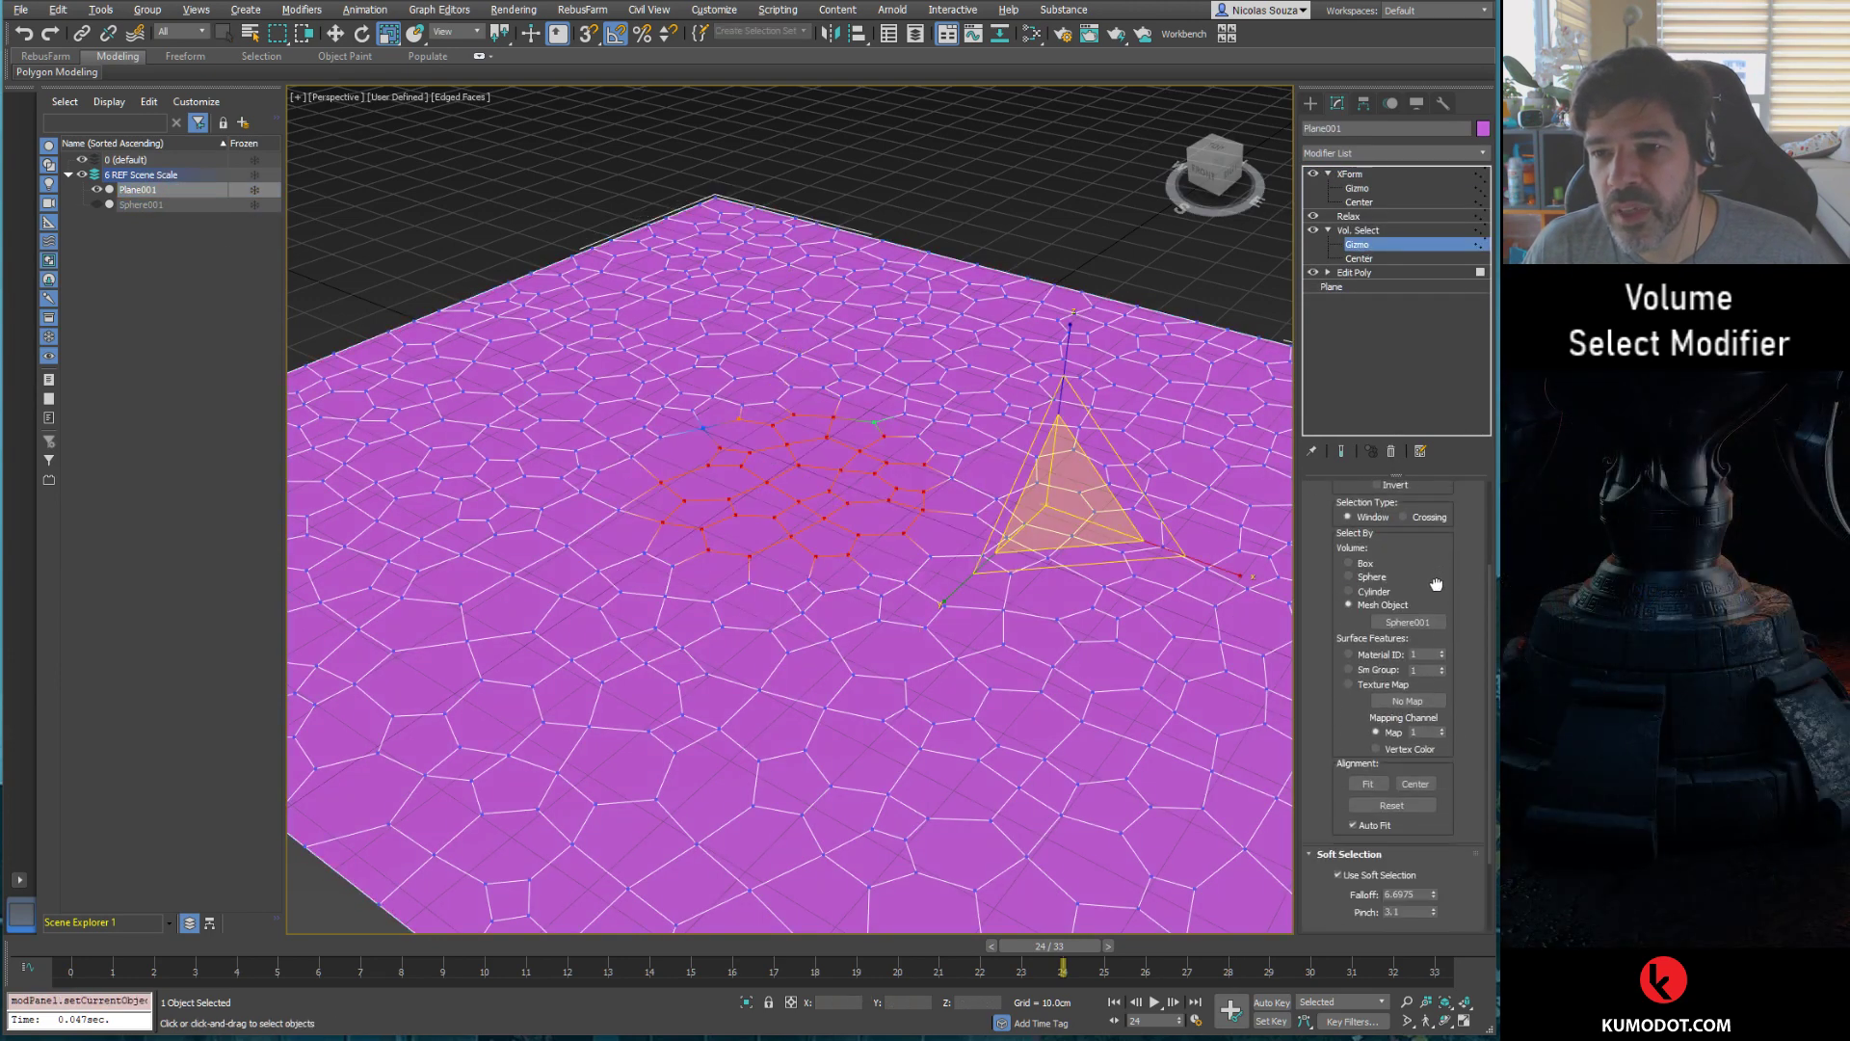
scroll(1436, 585, "down", 2)
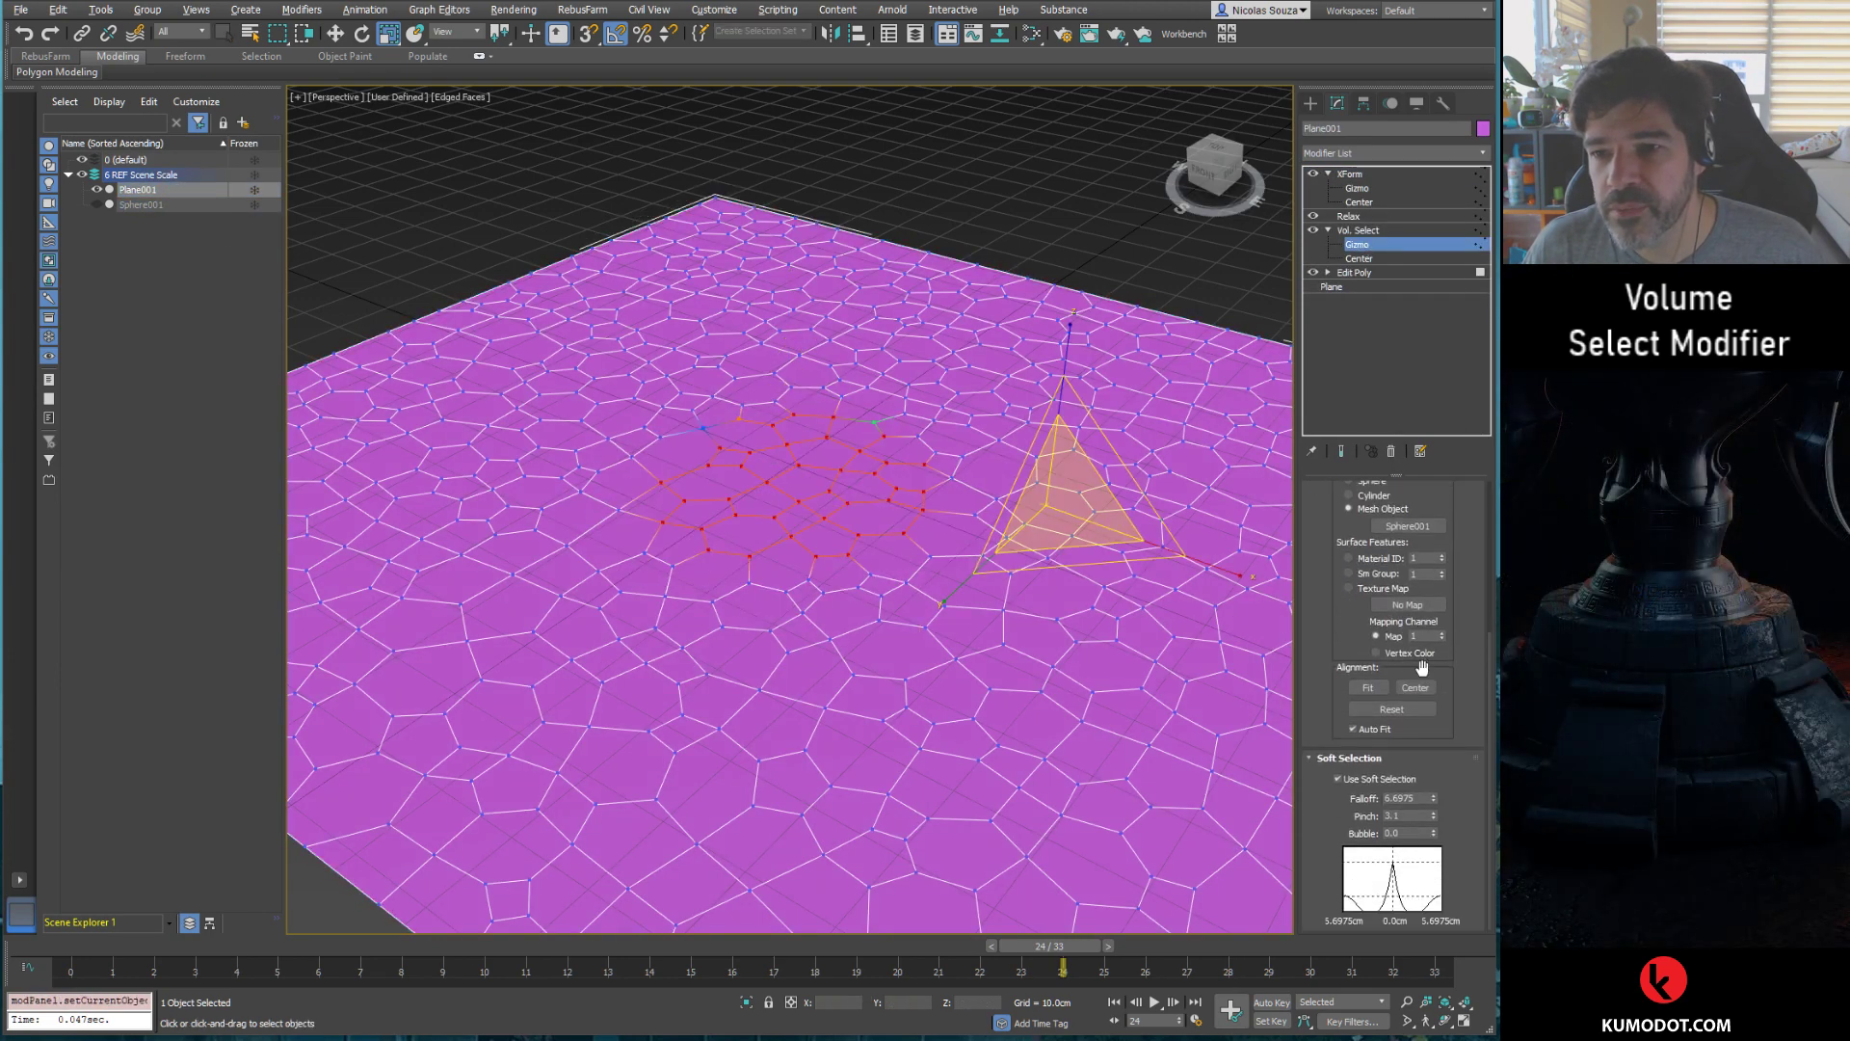
left_click(1344, 453)
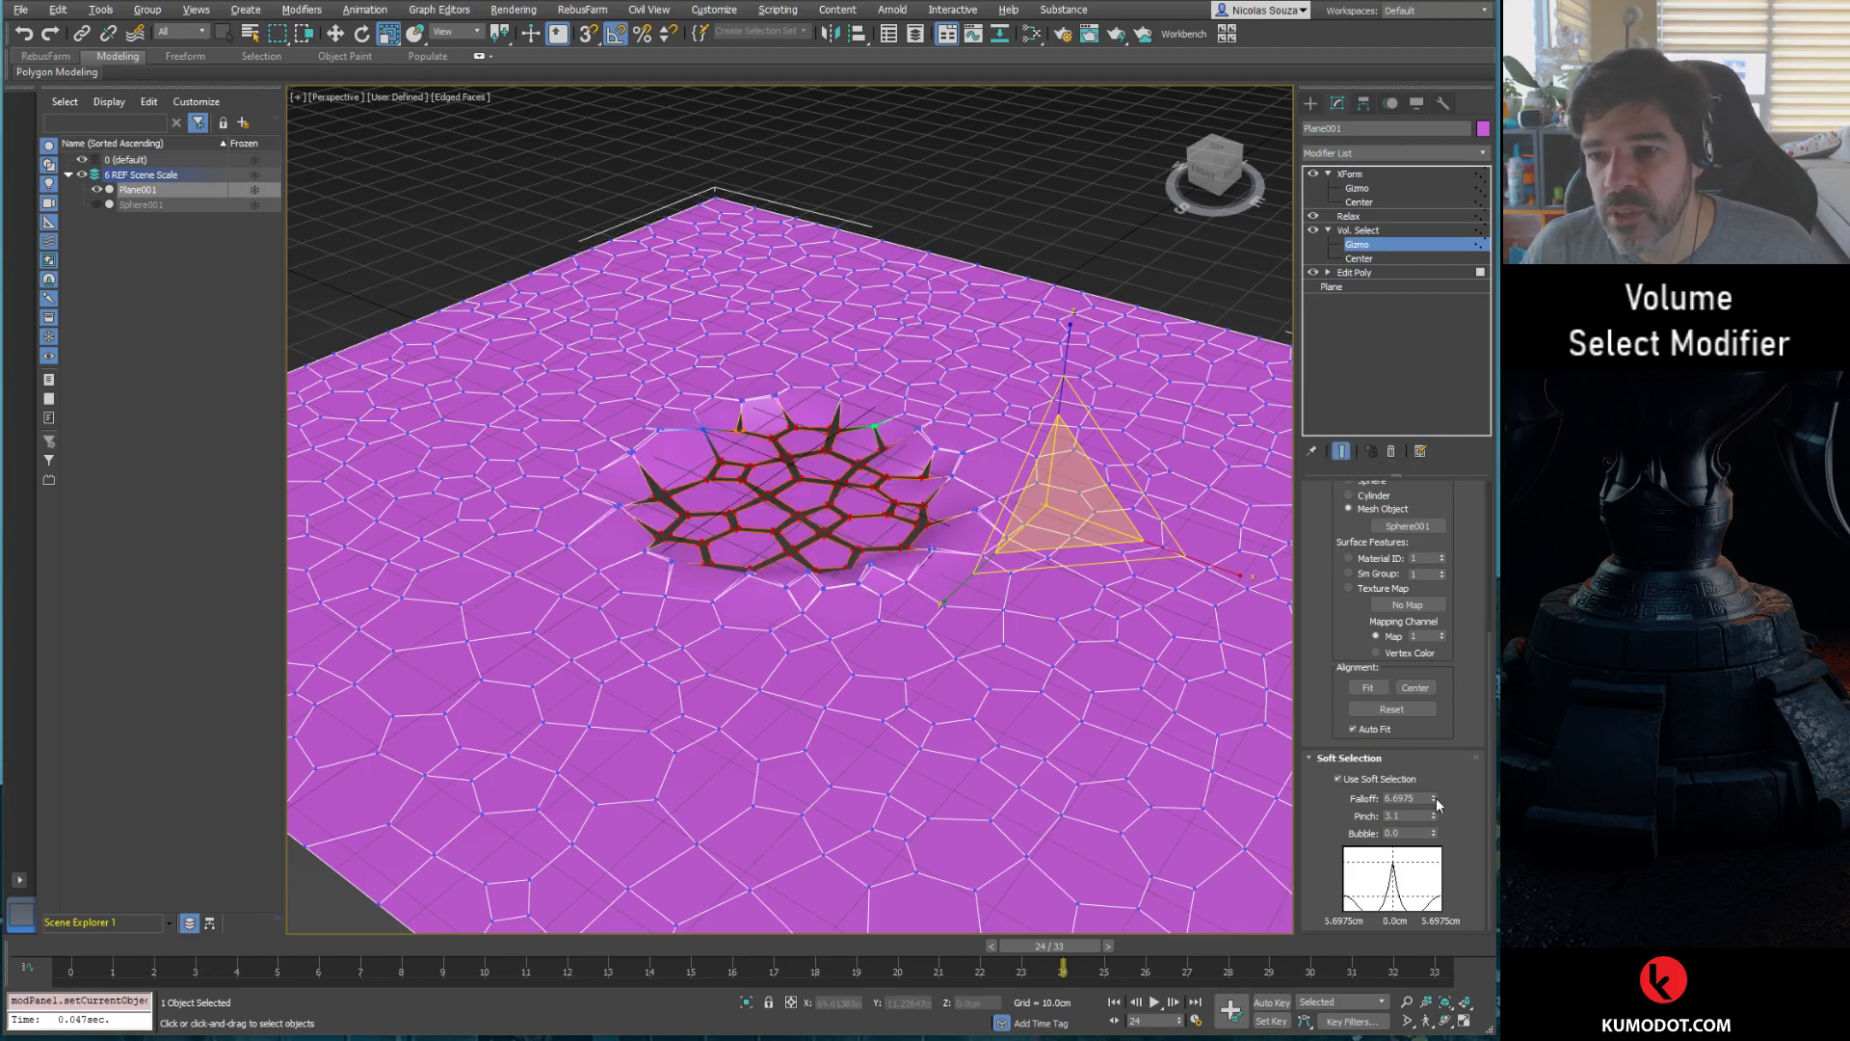
mouse_move(1435, 788)
left_mouse_down()
mouse_move(1444, 547)
mouse_move(1472, 779)
mouse_move(1457, 985)
left_mouse_up()
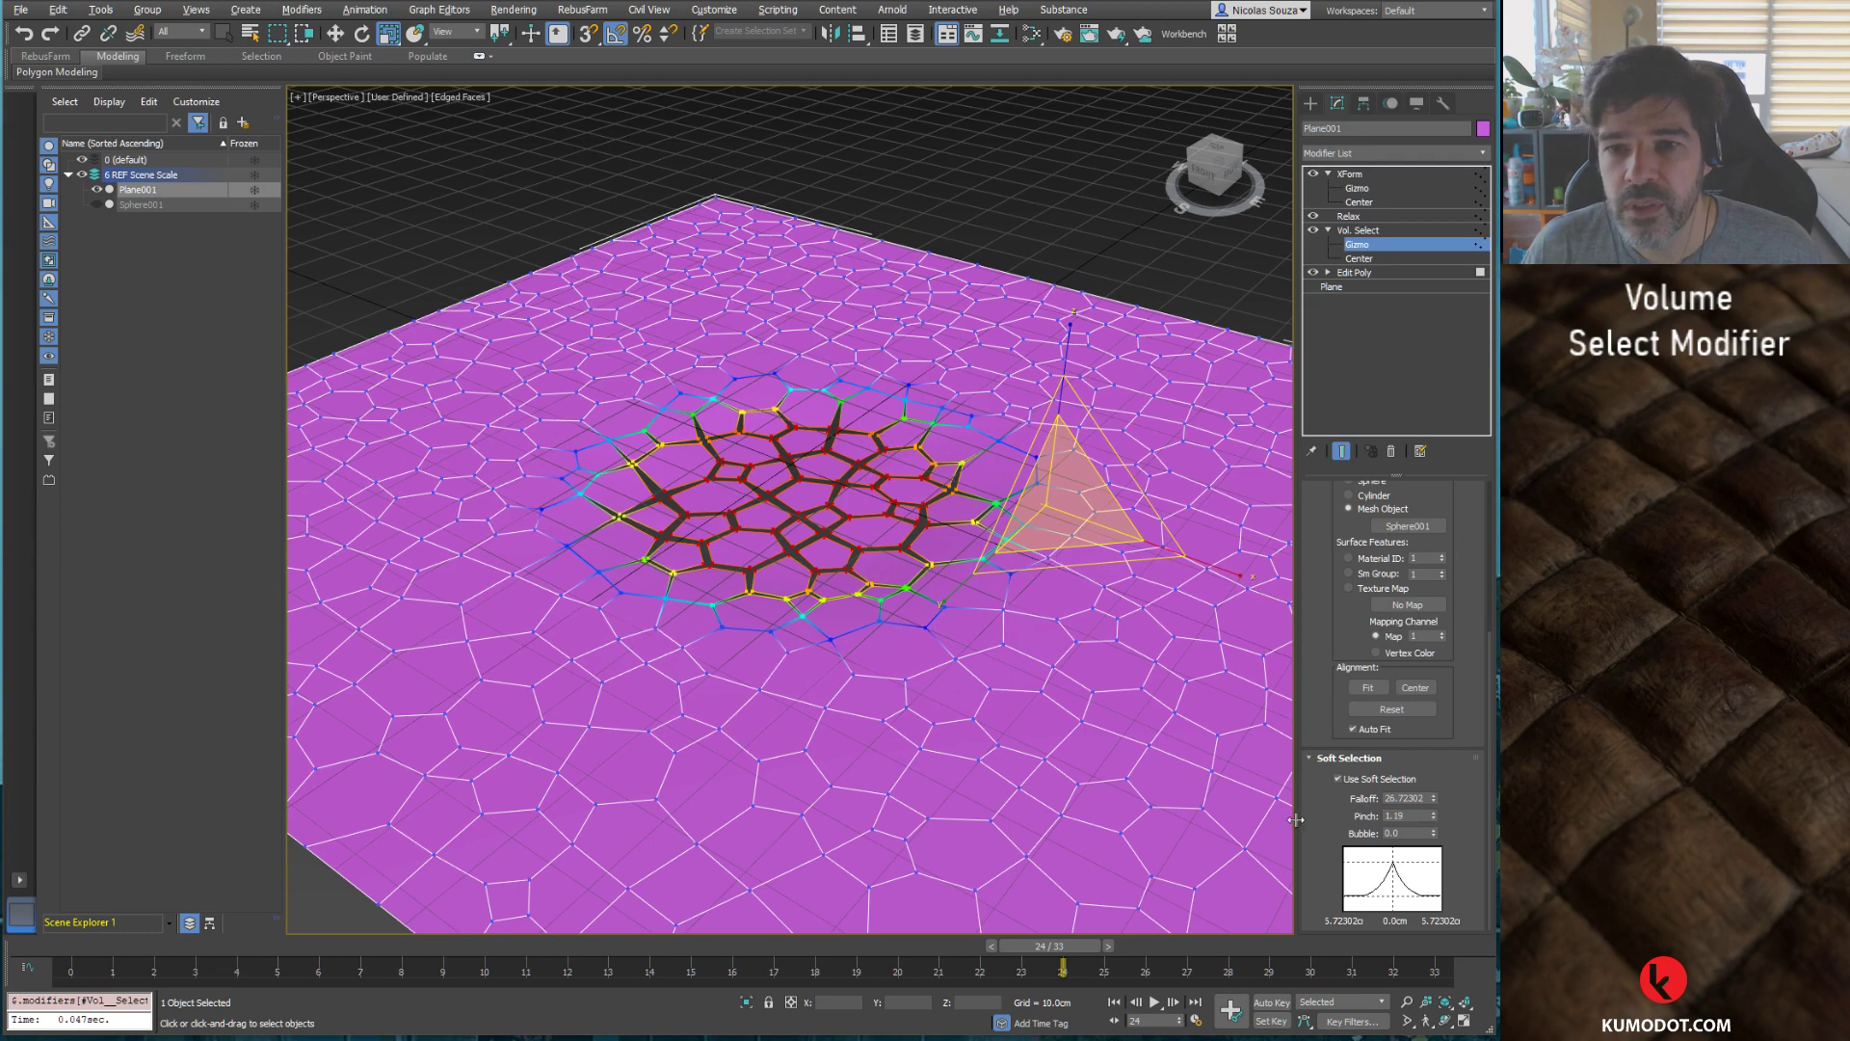
left_click_drag(1070, 424, 1041, 416)
key("ctrl+z")
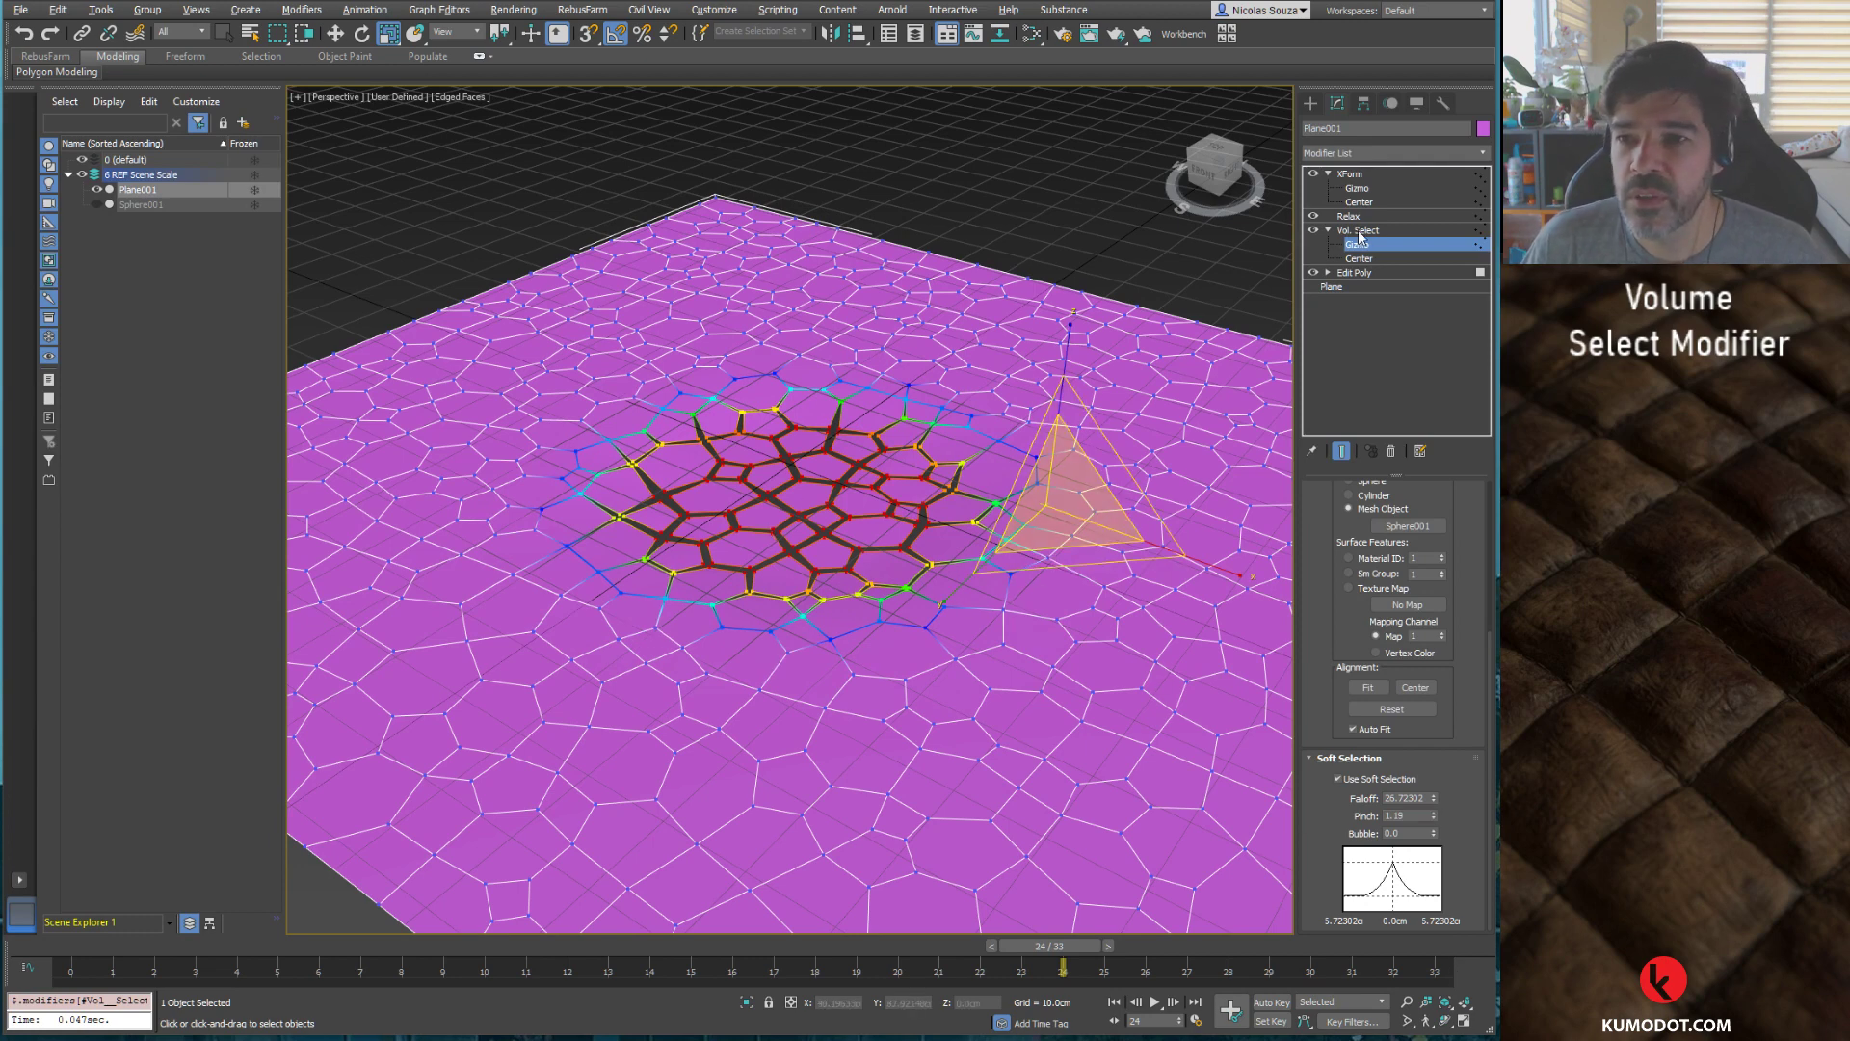
Step: Return to the XForm result and slide Sphere001 across the plane
left_click(1351, 175)
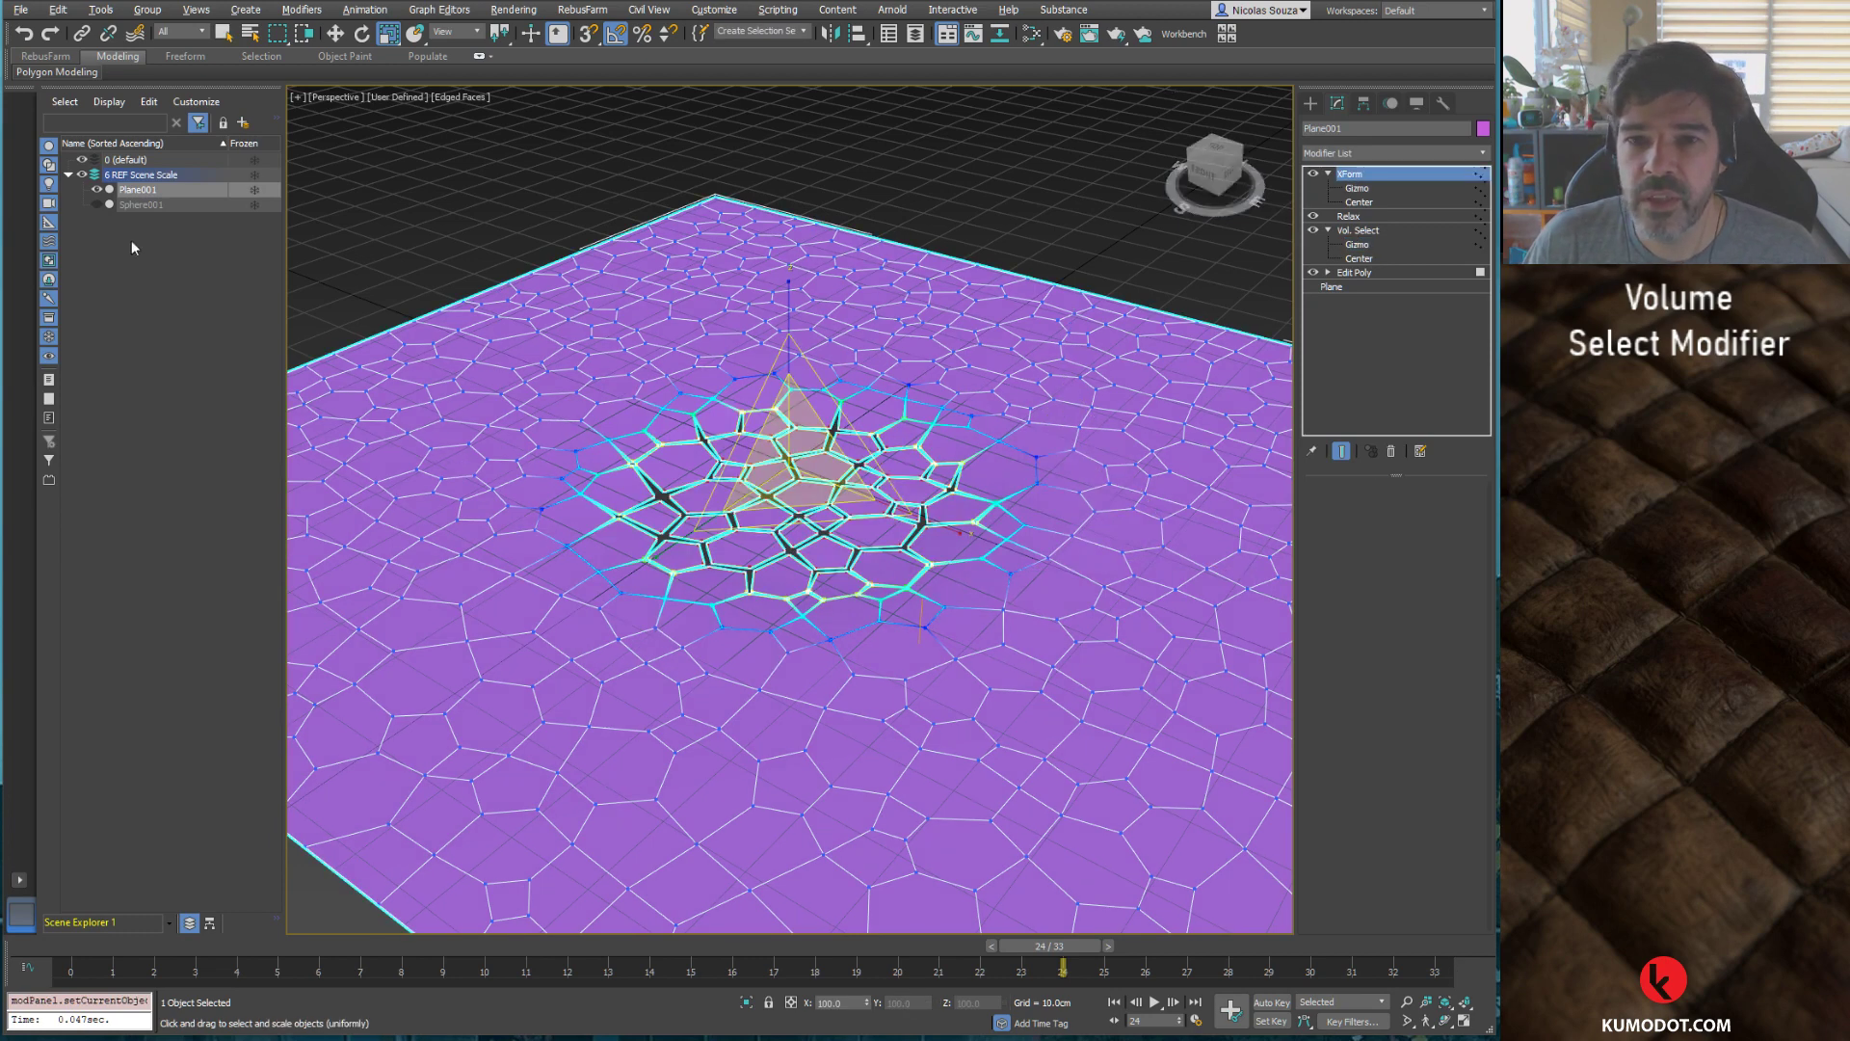
key("w")
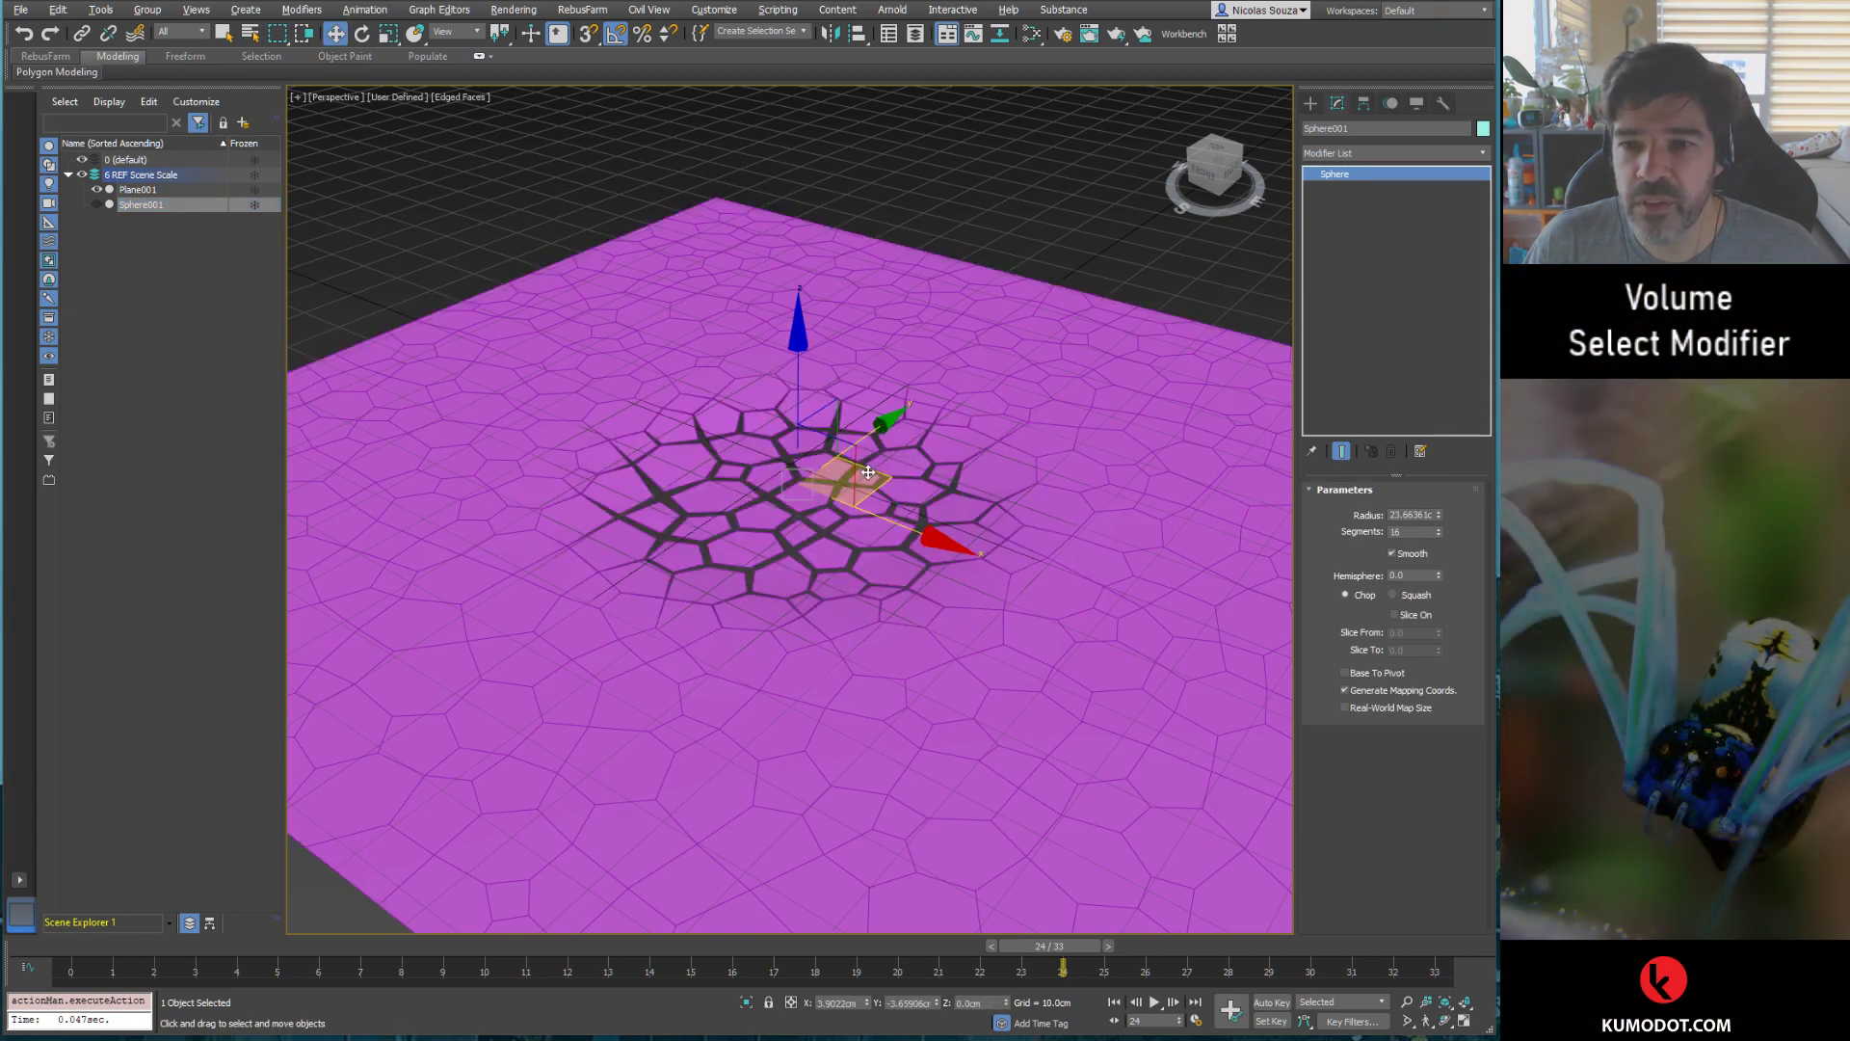
mouse_move(920, 451)
left_mouse_down()
mouse_move(844, 516)
mouse_move(1052, 210)
mouse_move(807, 557)
left_mouse_up()
key("r")
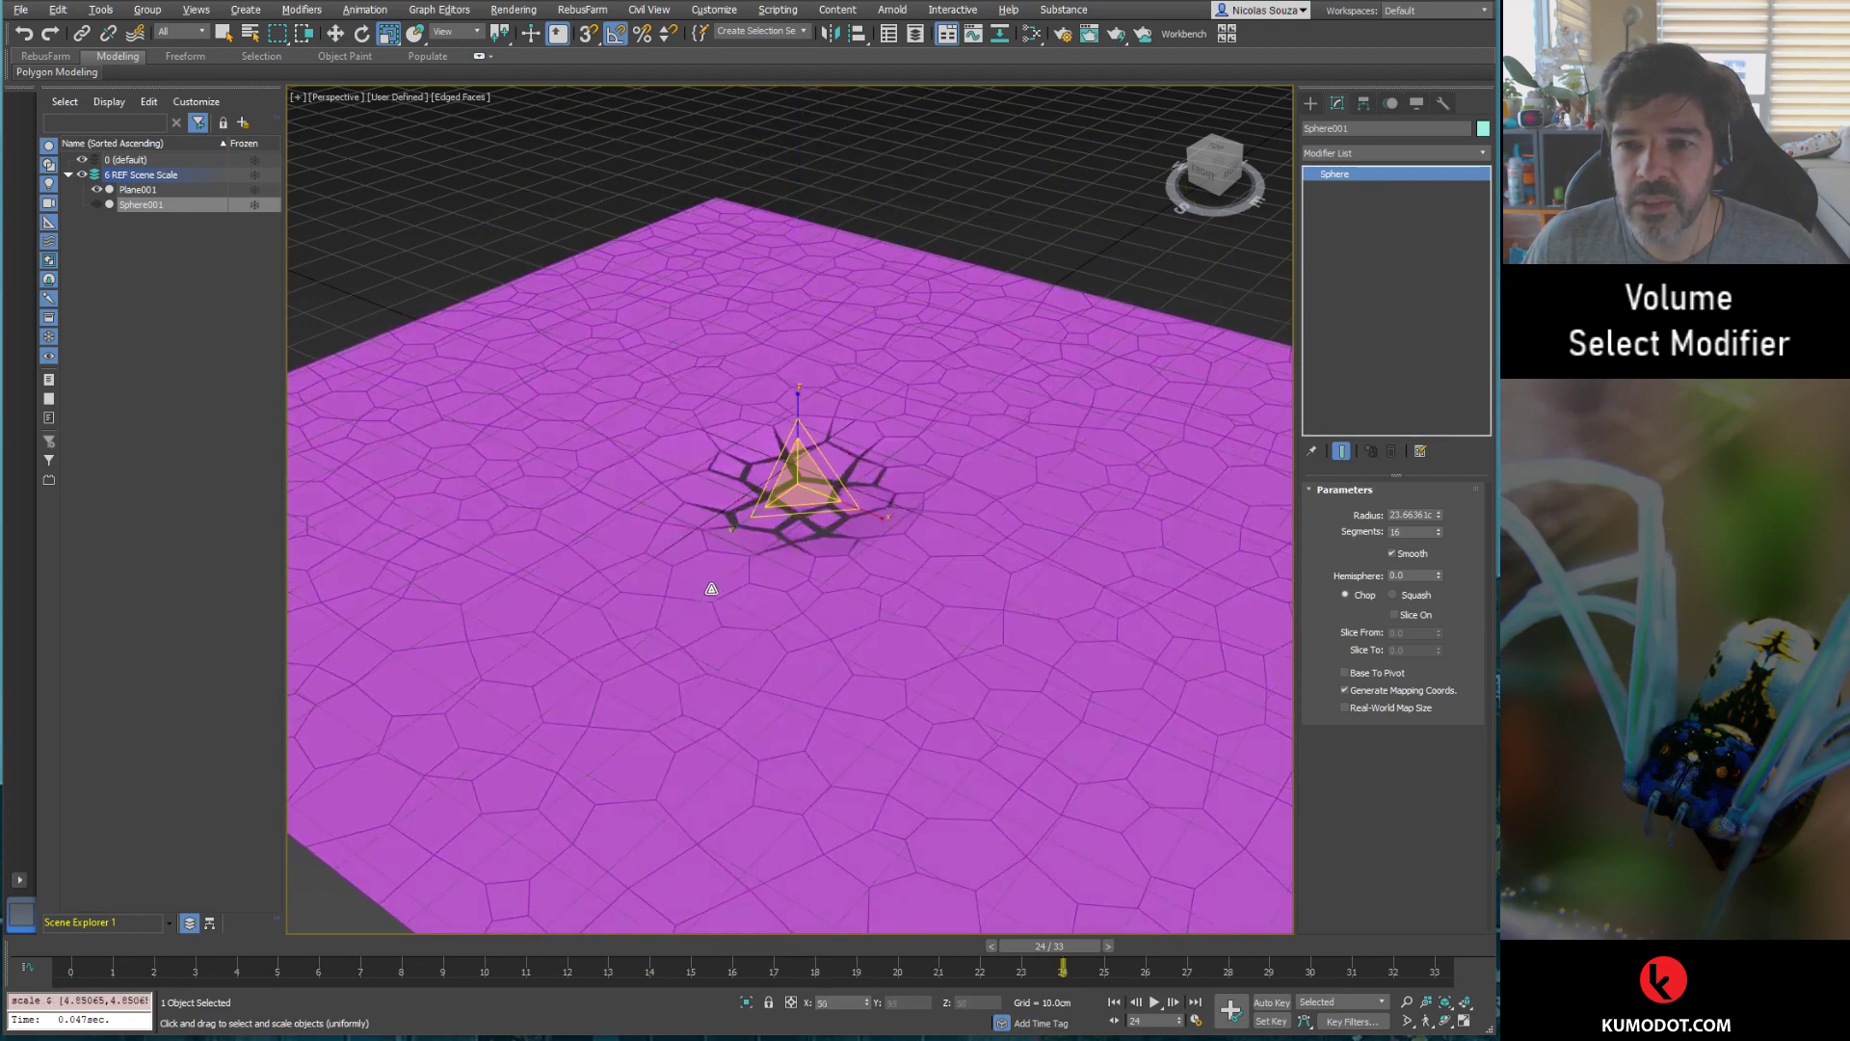
middle_click_drag(808, 558, 818, 516, "alt")
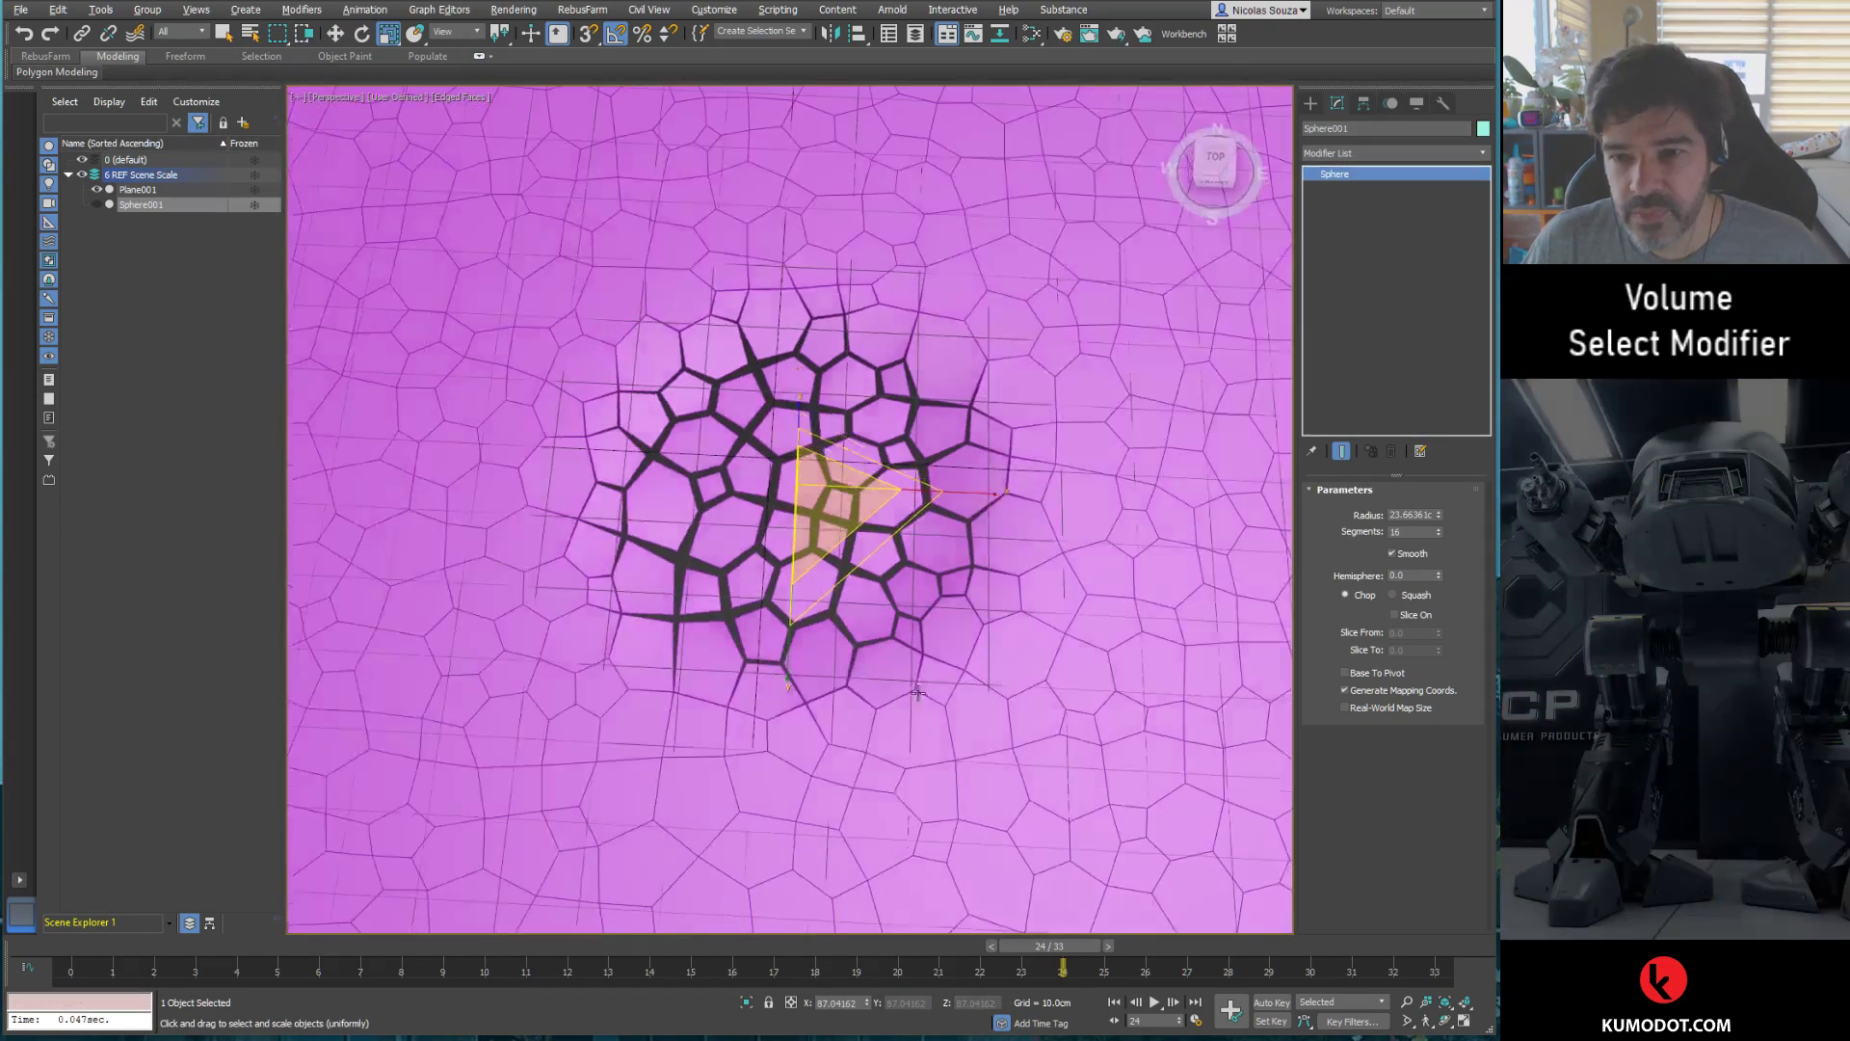
Step: Stretch the sphere along X and move it back near the plane's centre
left_click_drag(817, 515, 696, 592)
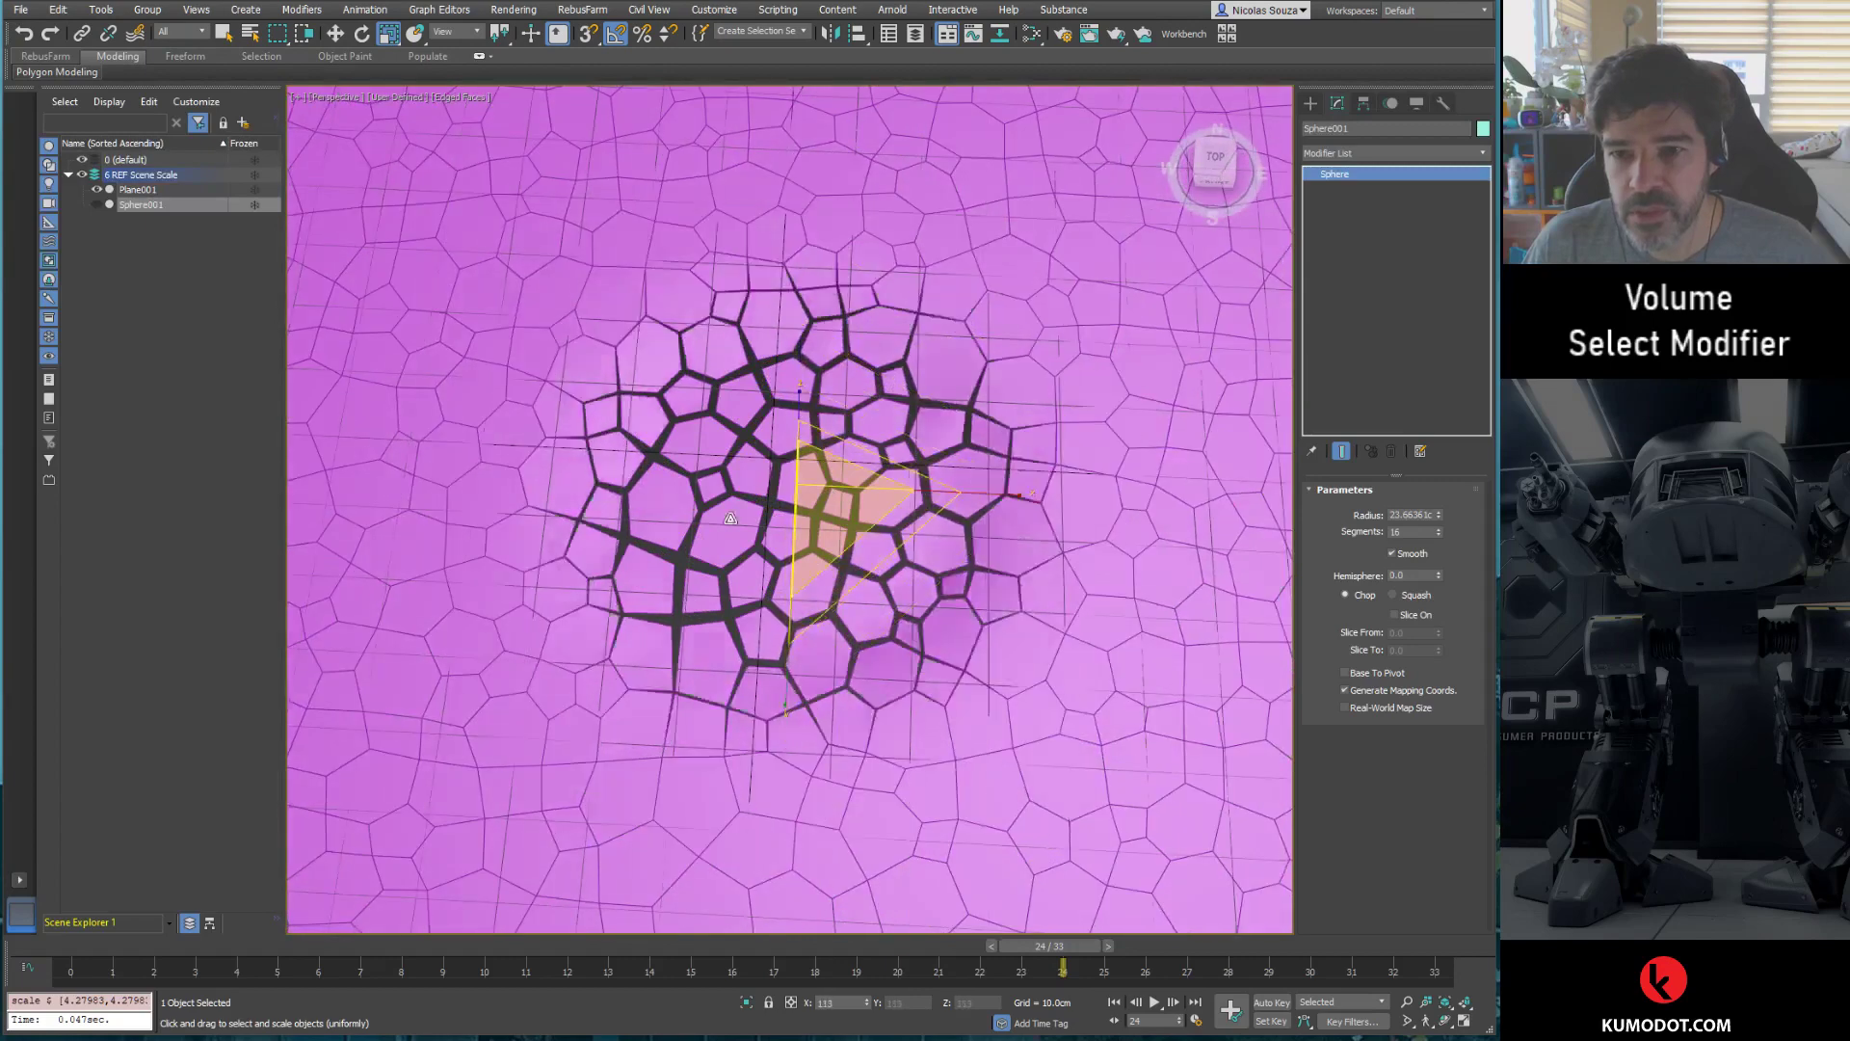
mouse_move(867, 487)
left_mouse_down()
mouse_move(1115, 487)
mouse_move(970, 687)
left_mouse_up()
key("shift+z")
key("w")
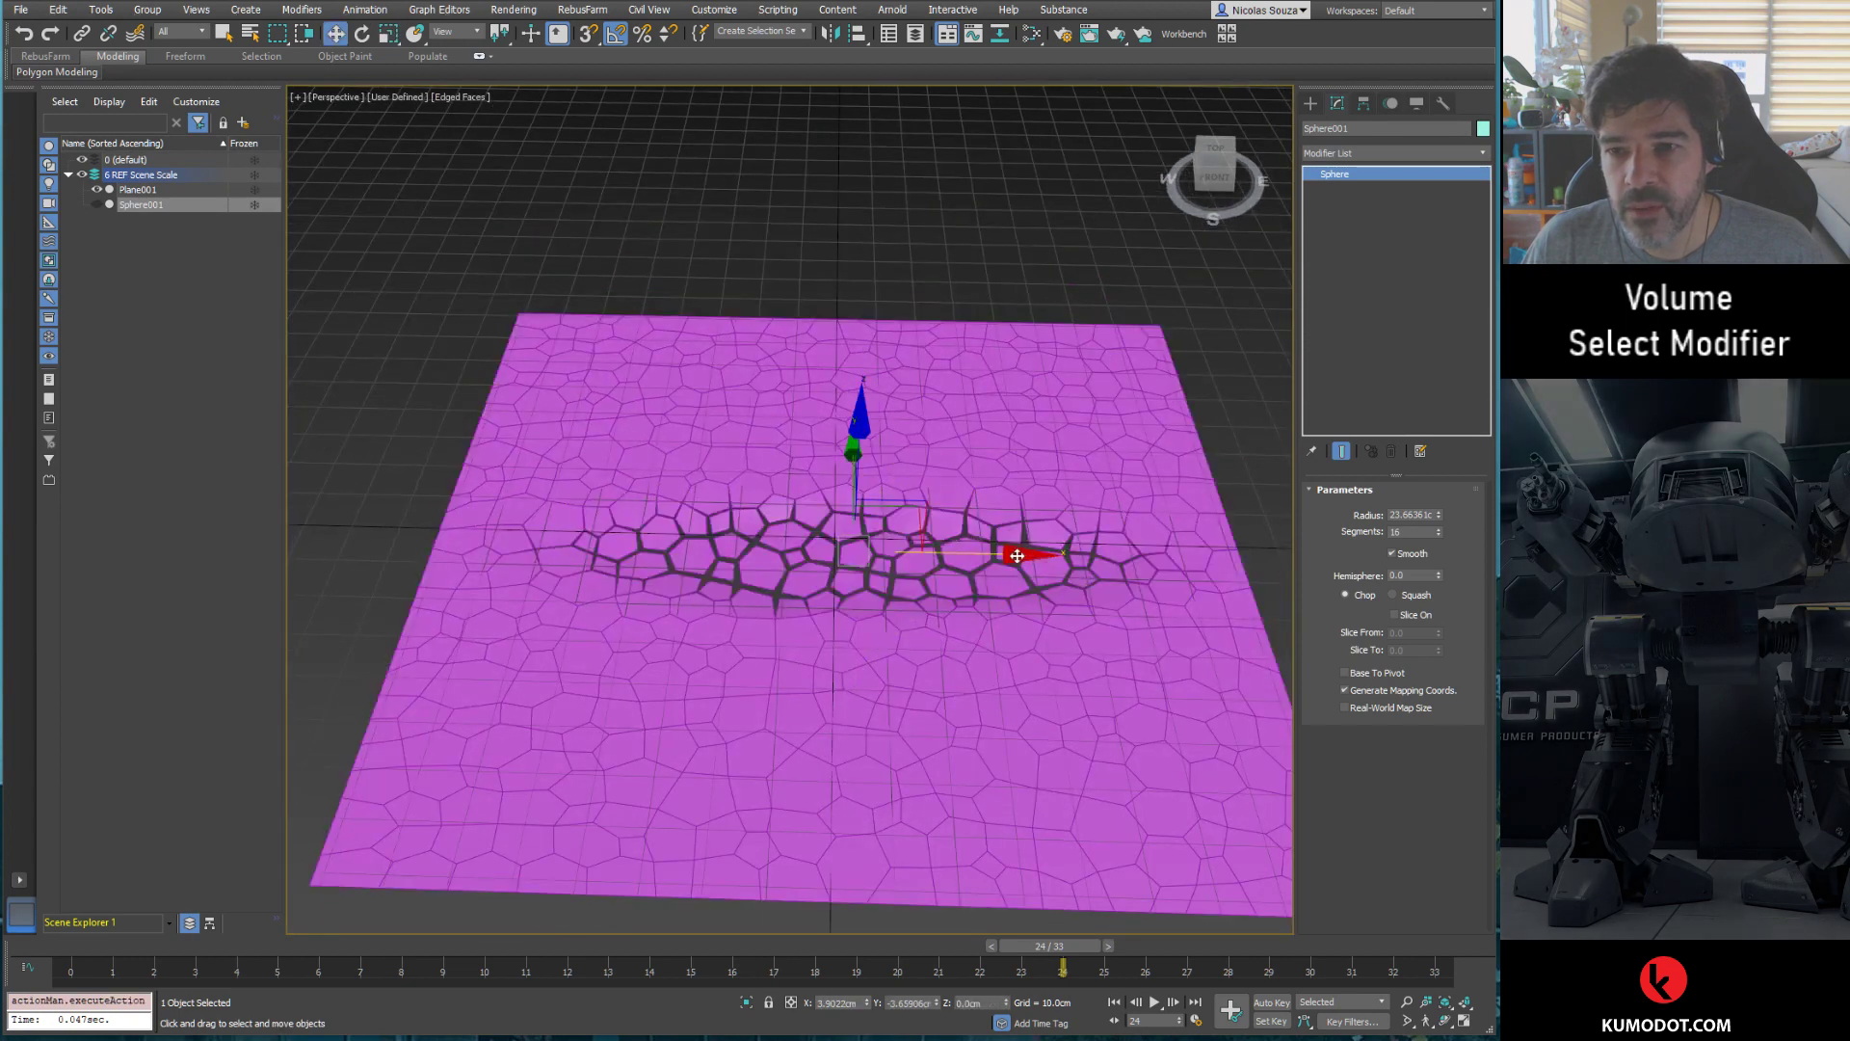
mouse_move(964, 540)
left_mouse_down()
mouse_move(590, 530)
mouse_move(1021, 567)
mouse_move(1259, 291)
left_mouse_up()
key("r")
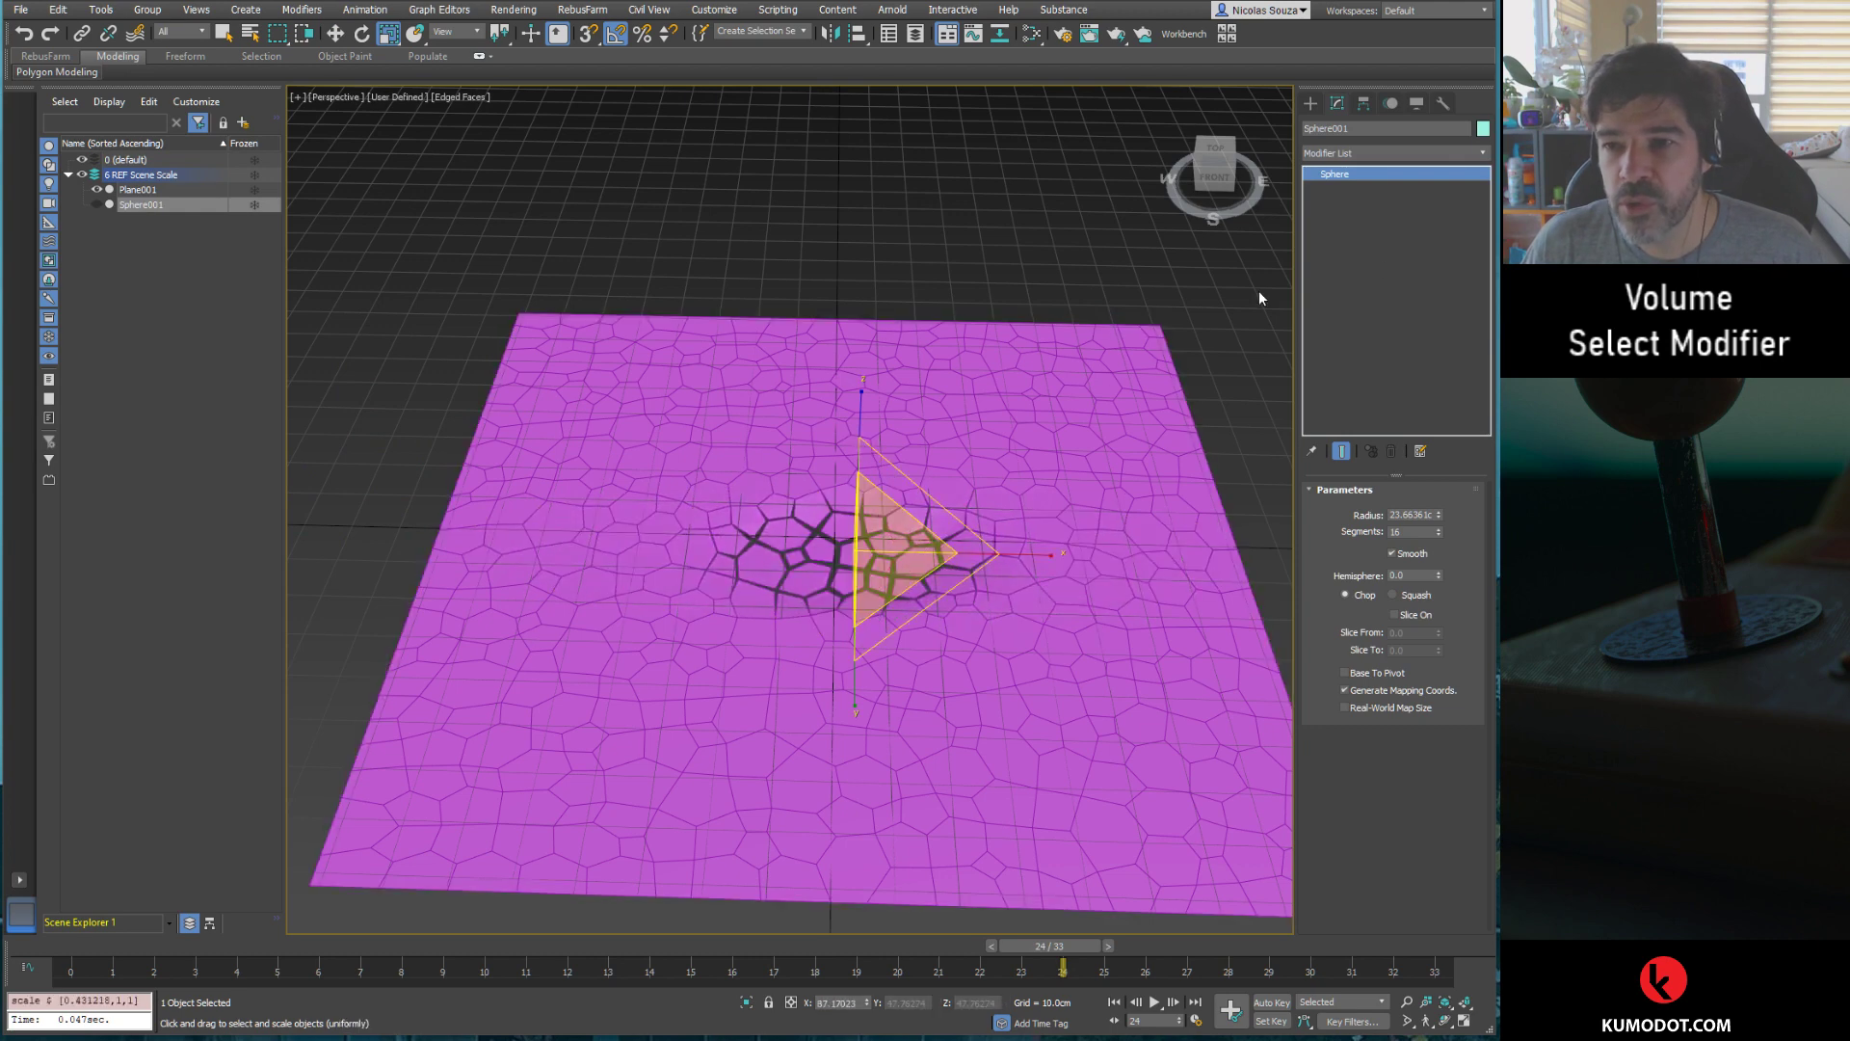
Step: Add a Shell modifier (Inner Amount 6.75cm) to Plane001, then deselect it
left_click(1040, 358)
left_click(1492, 154)
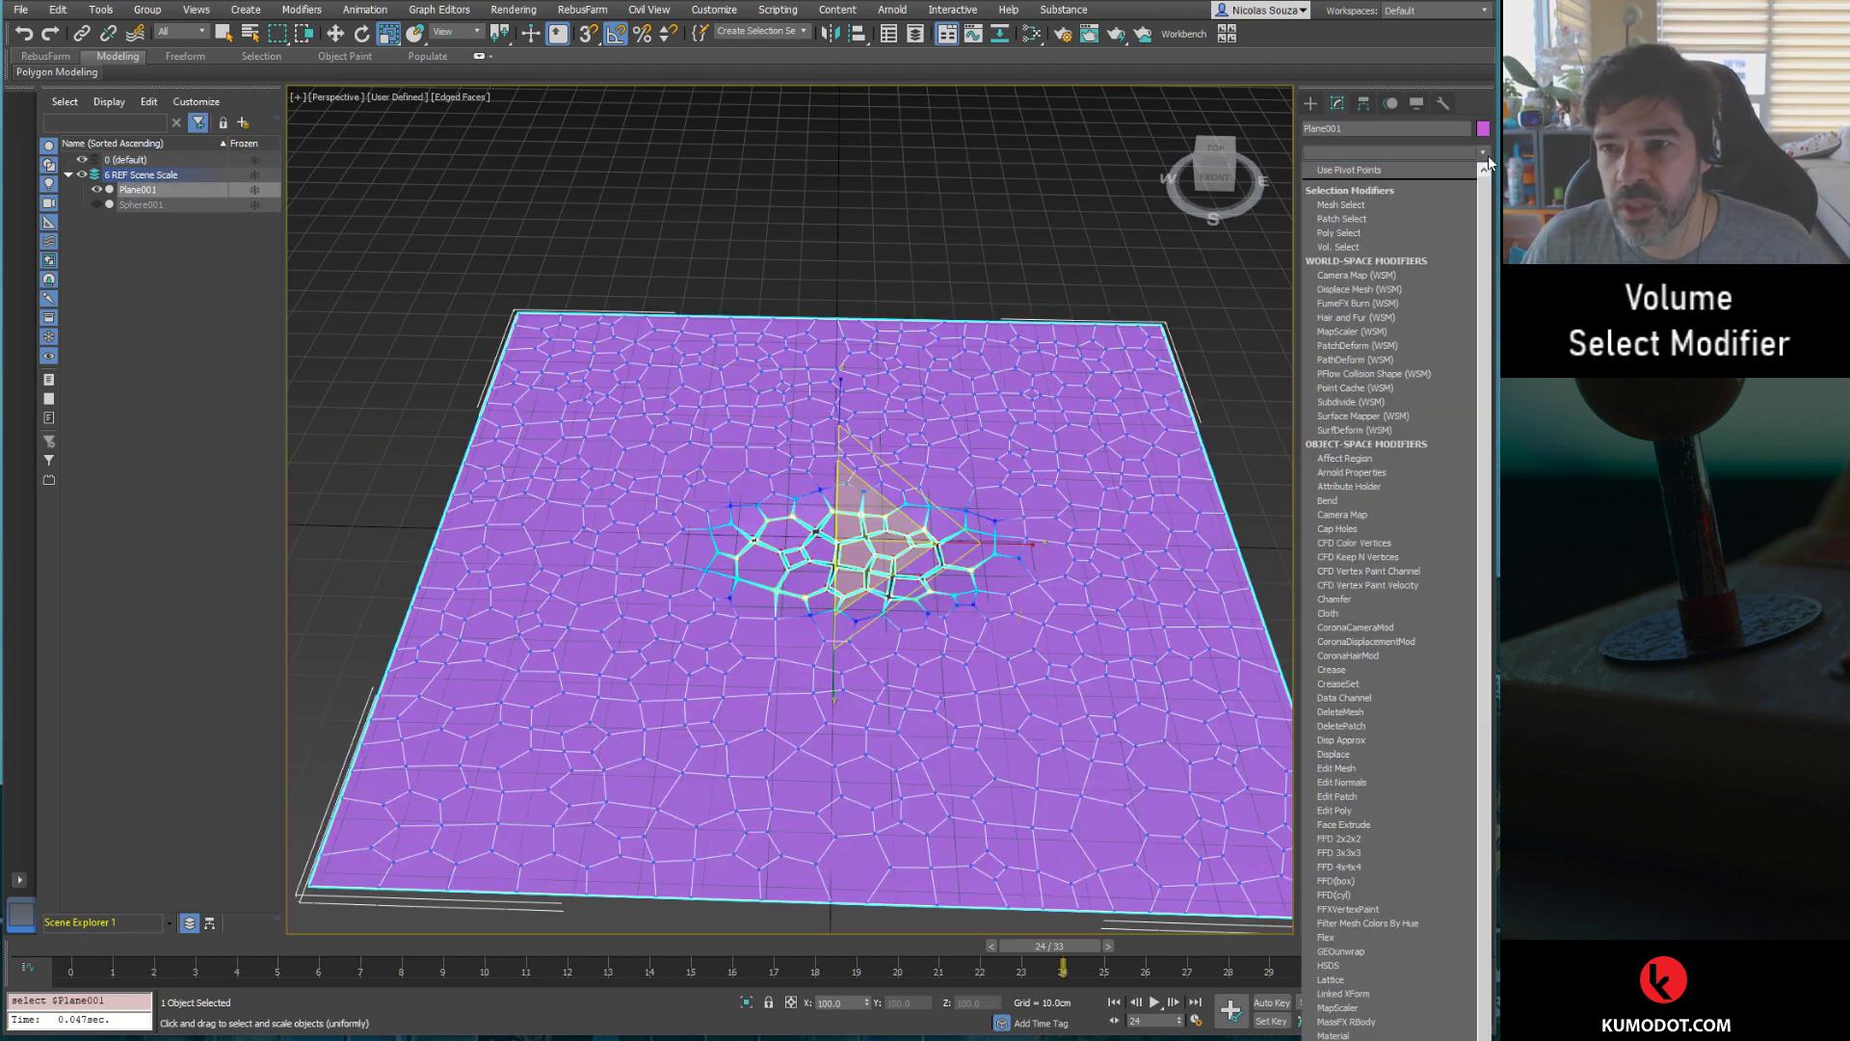
scroll(1490, 162, "down", 3)
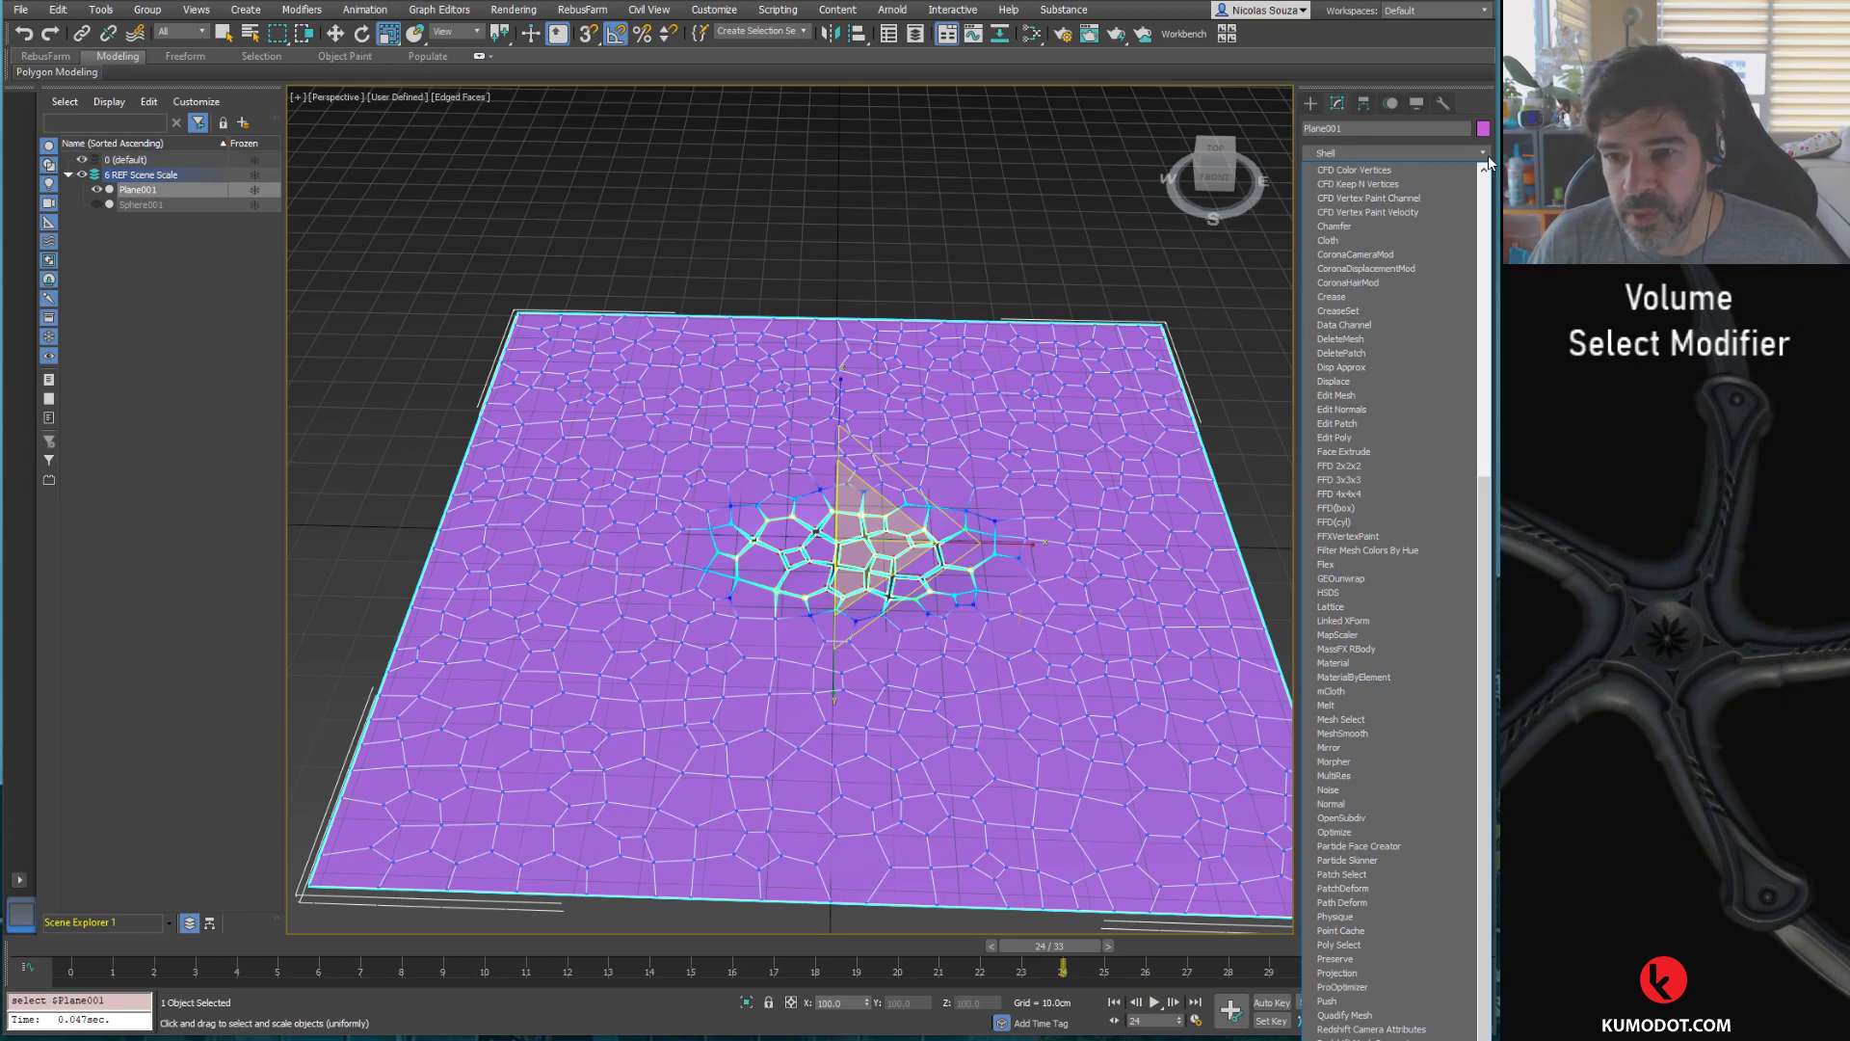
key("Return")
scroll(927, 614, "up", 5)
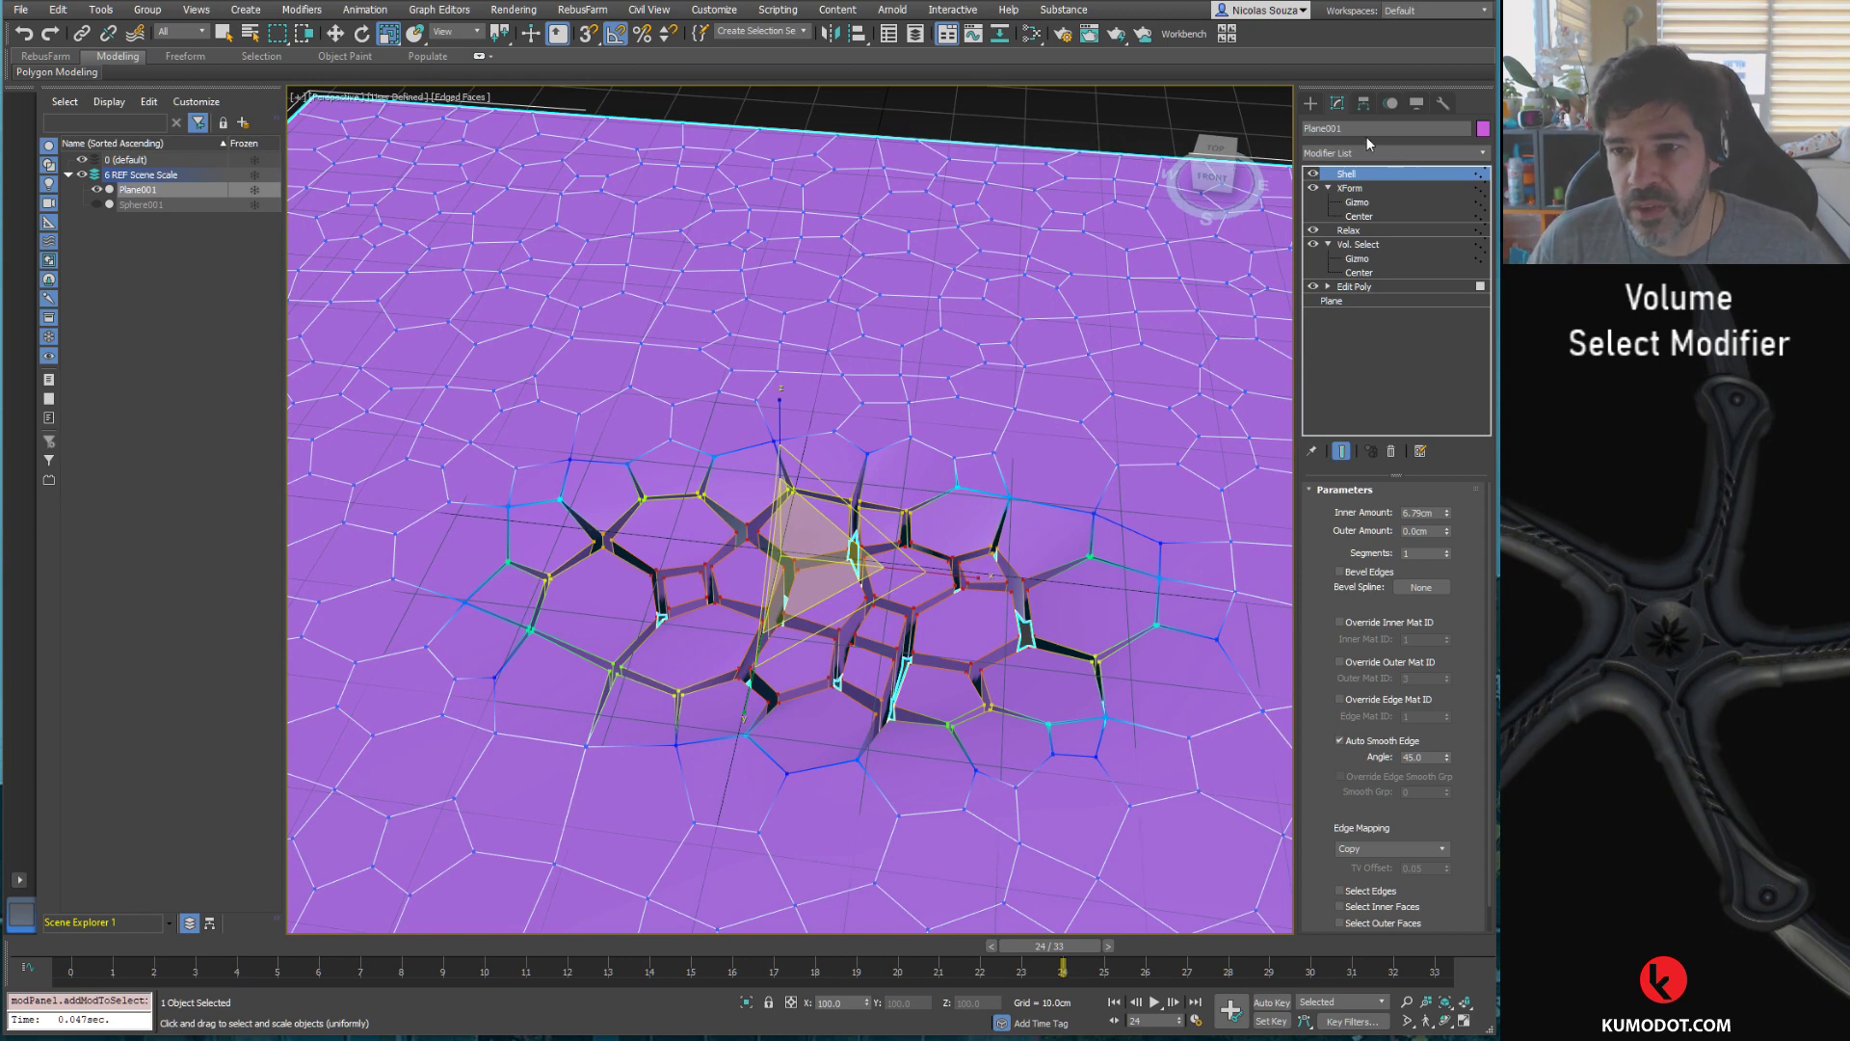
key("ctrl+d")
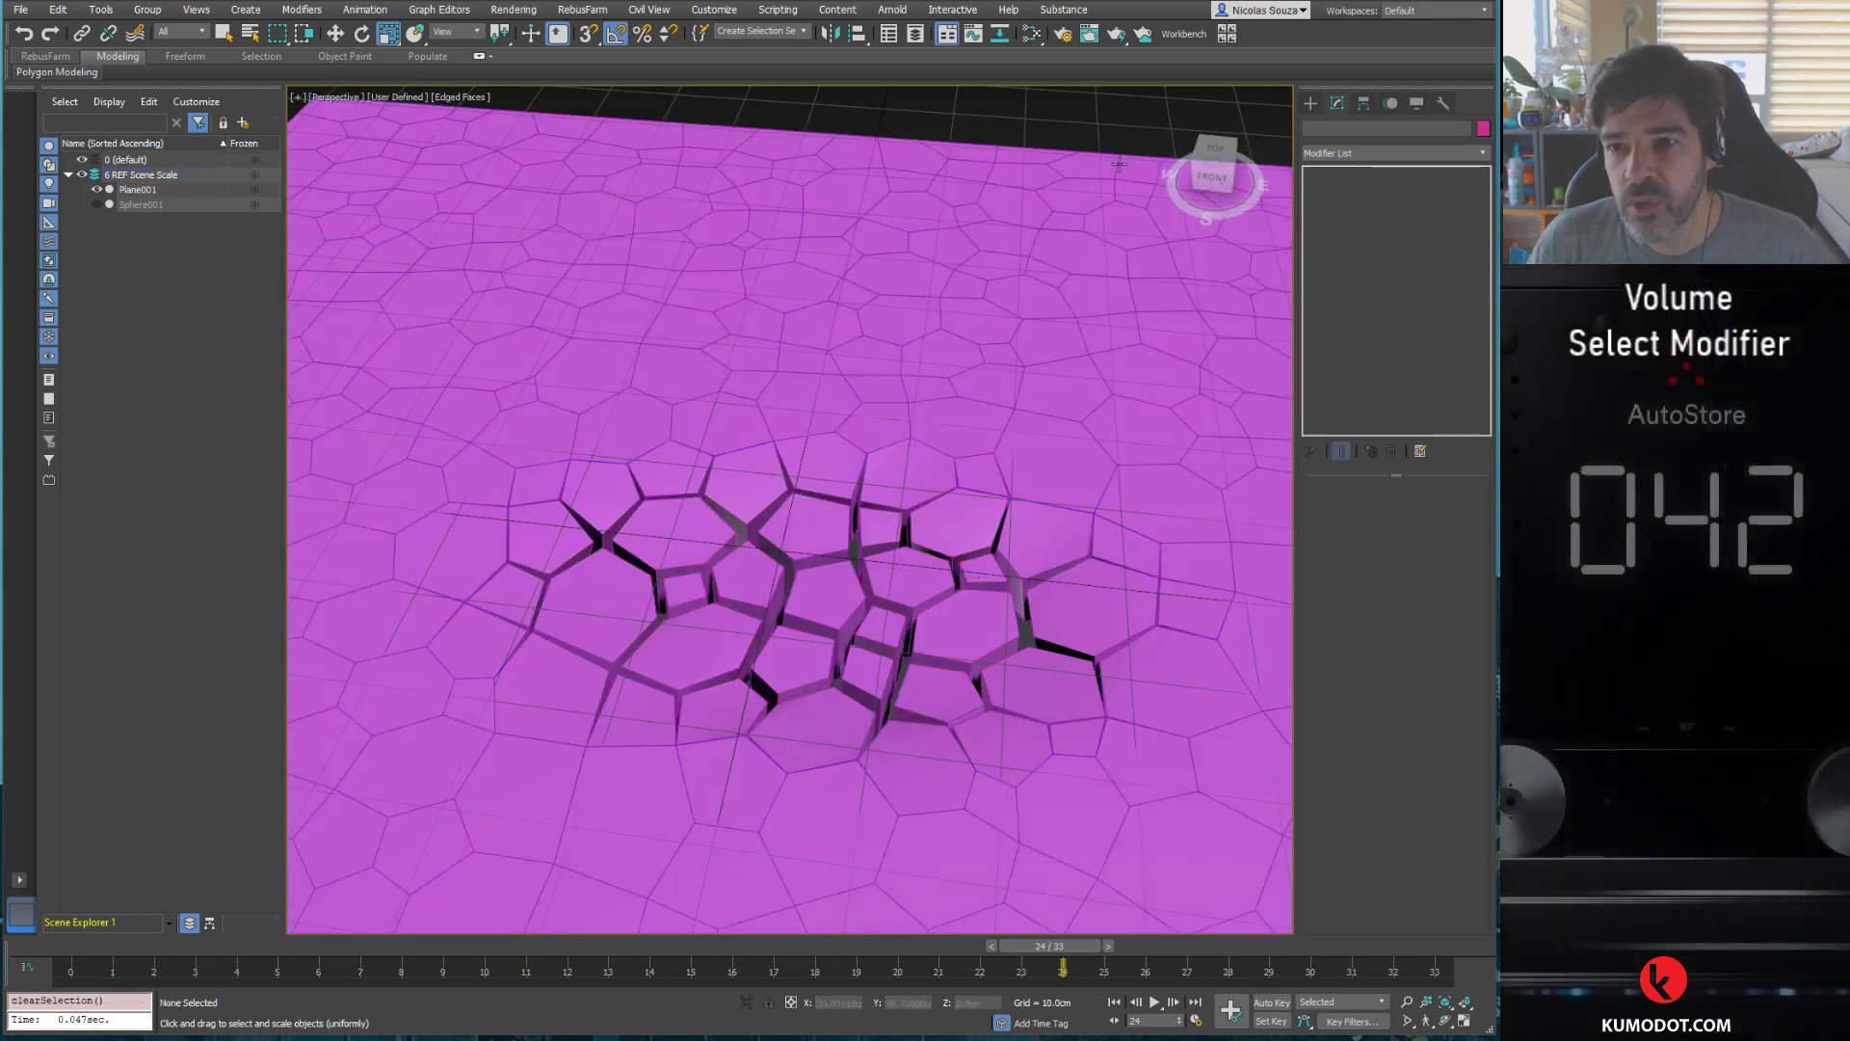
Step: Select Sphere001, rotate and scale it to reshape the cracked area
left_click(140, 205)
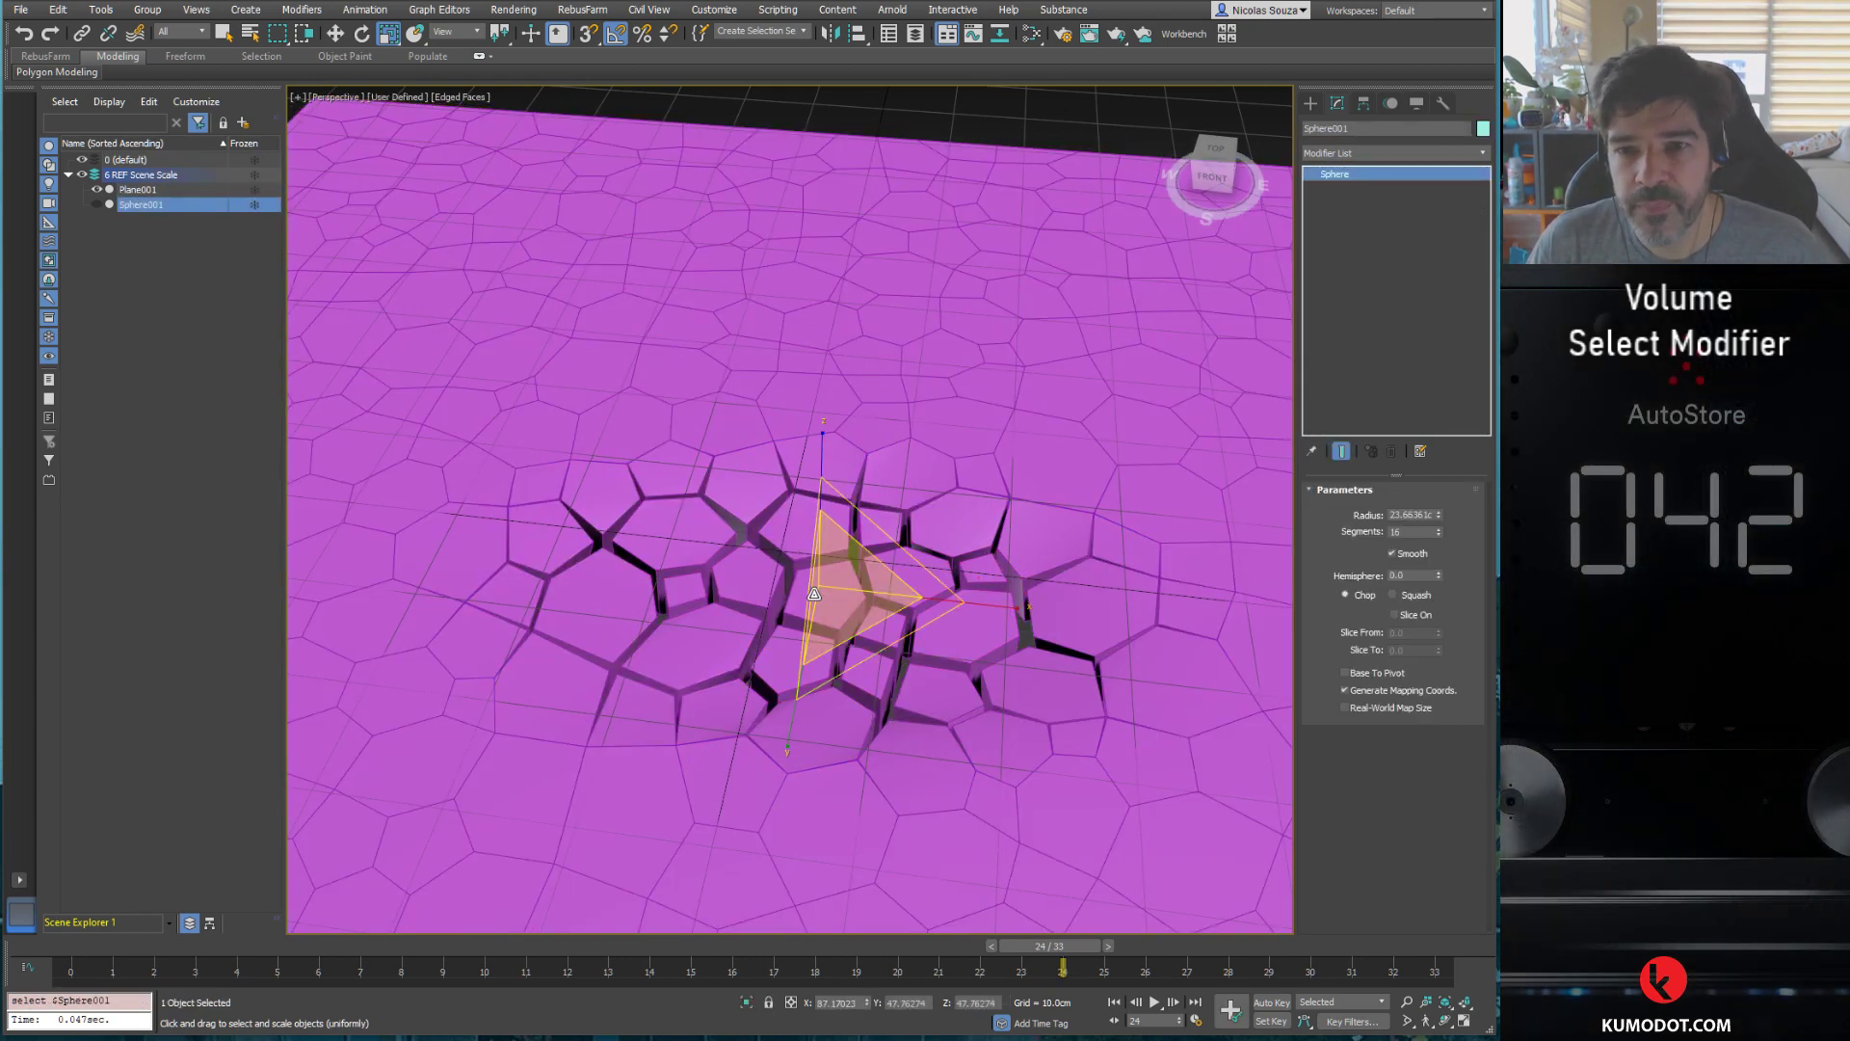
key("w")
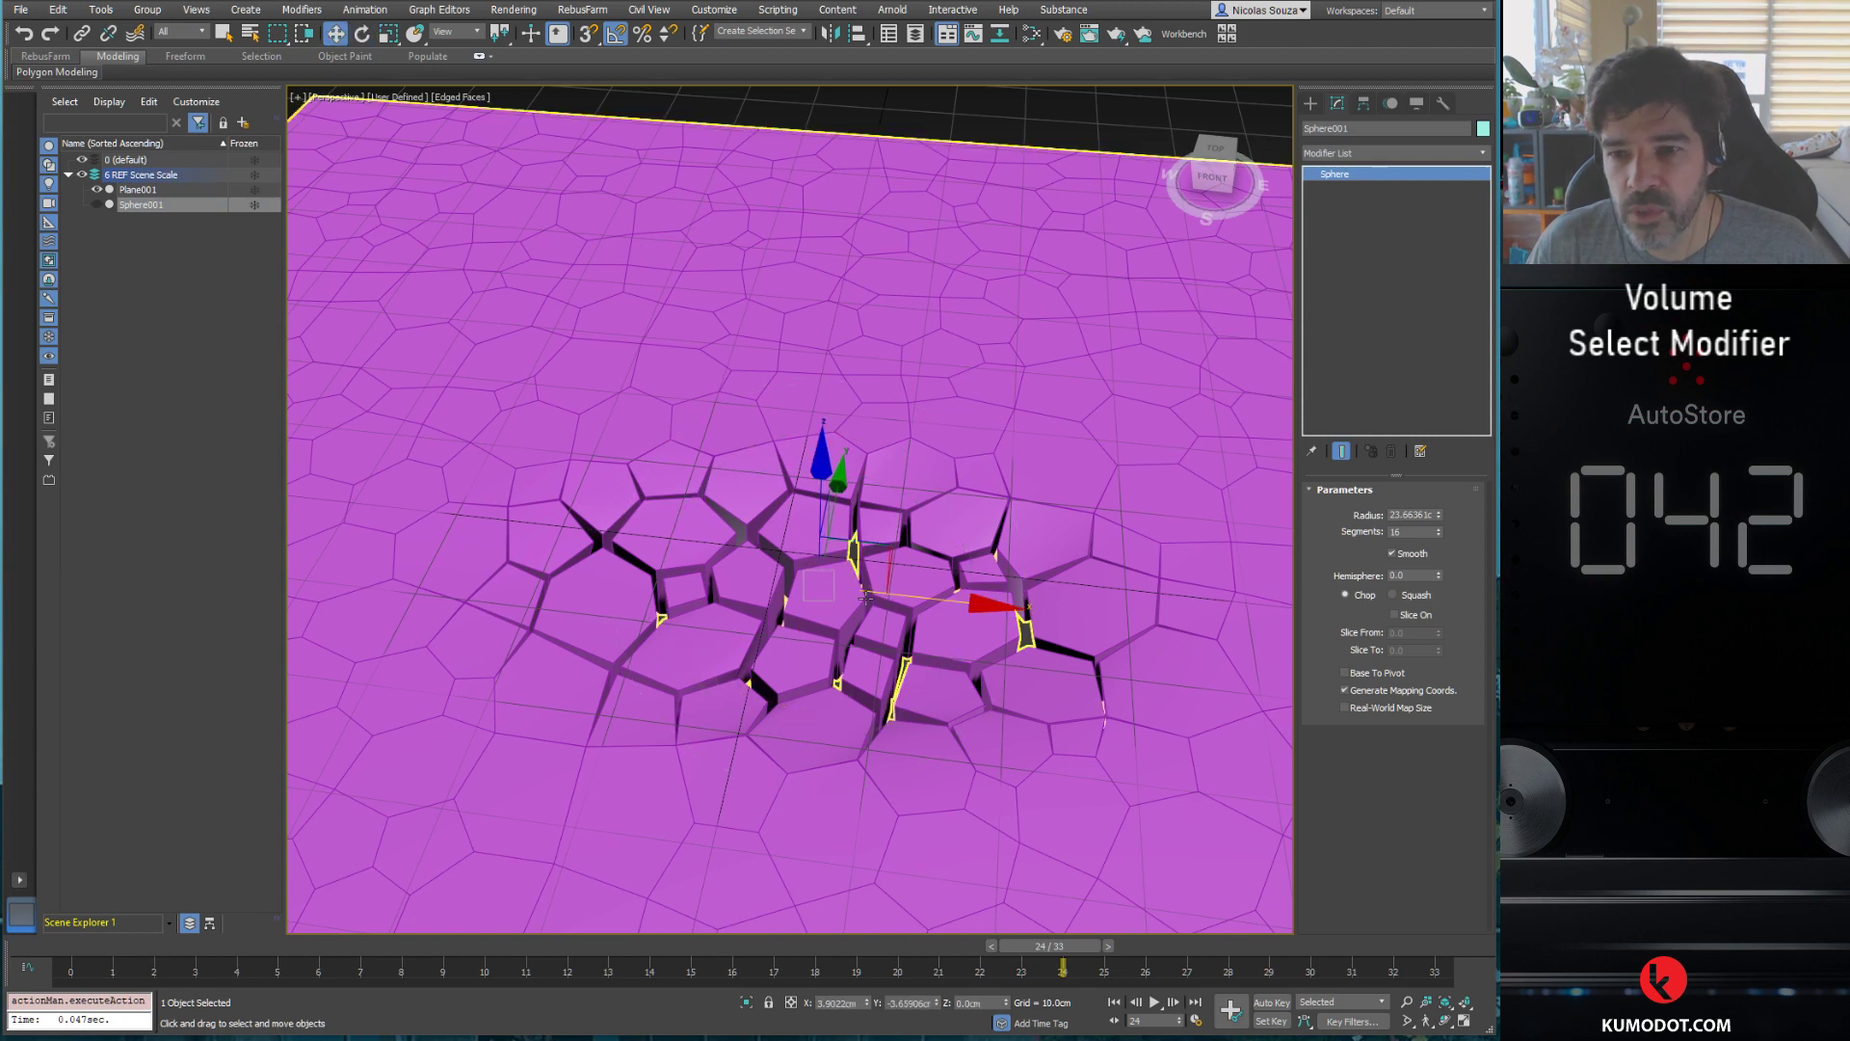
key("e")
left_click_drag(926, 668, 888, 669)
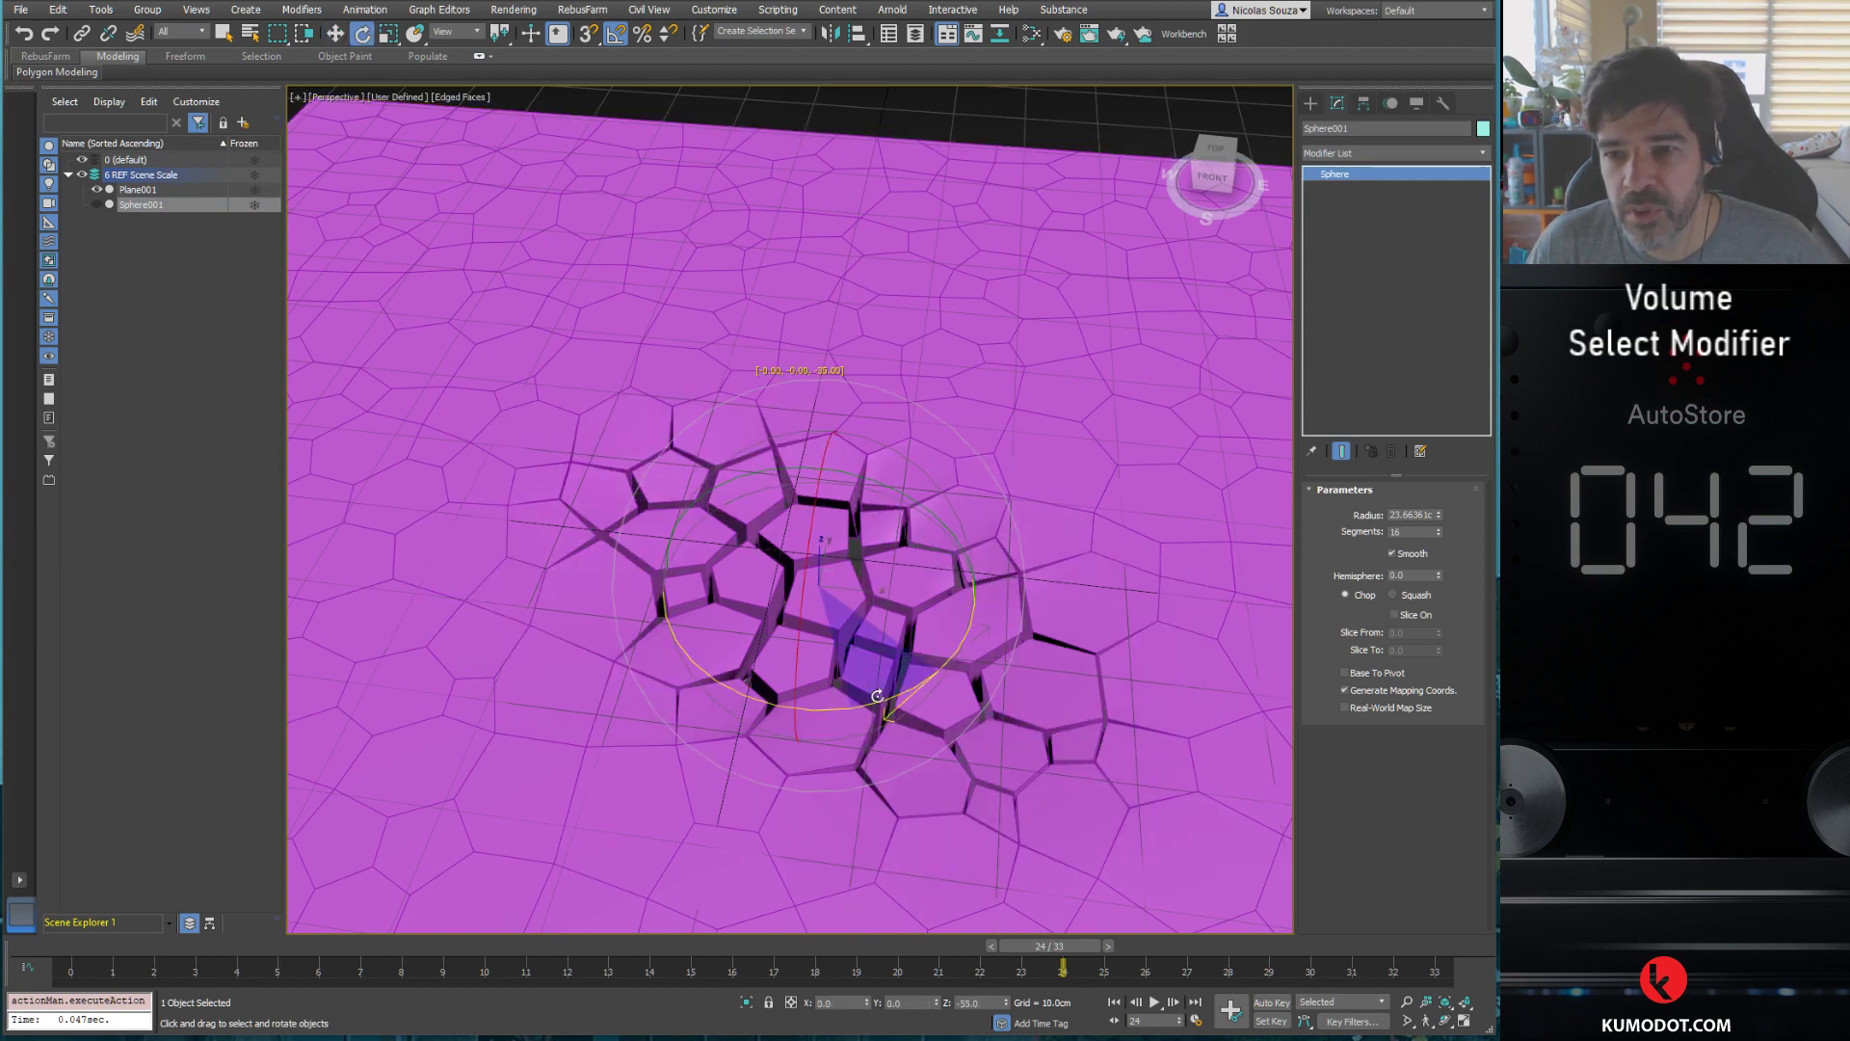
key("r")
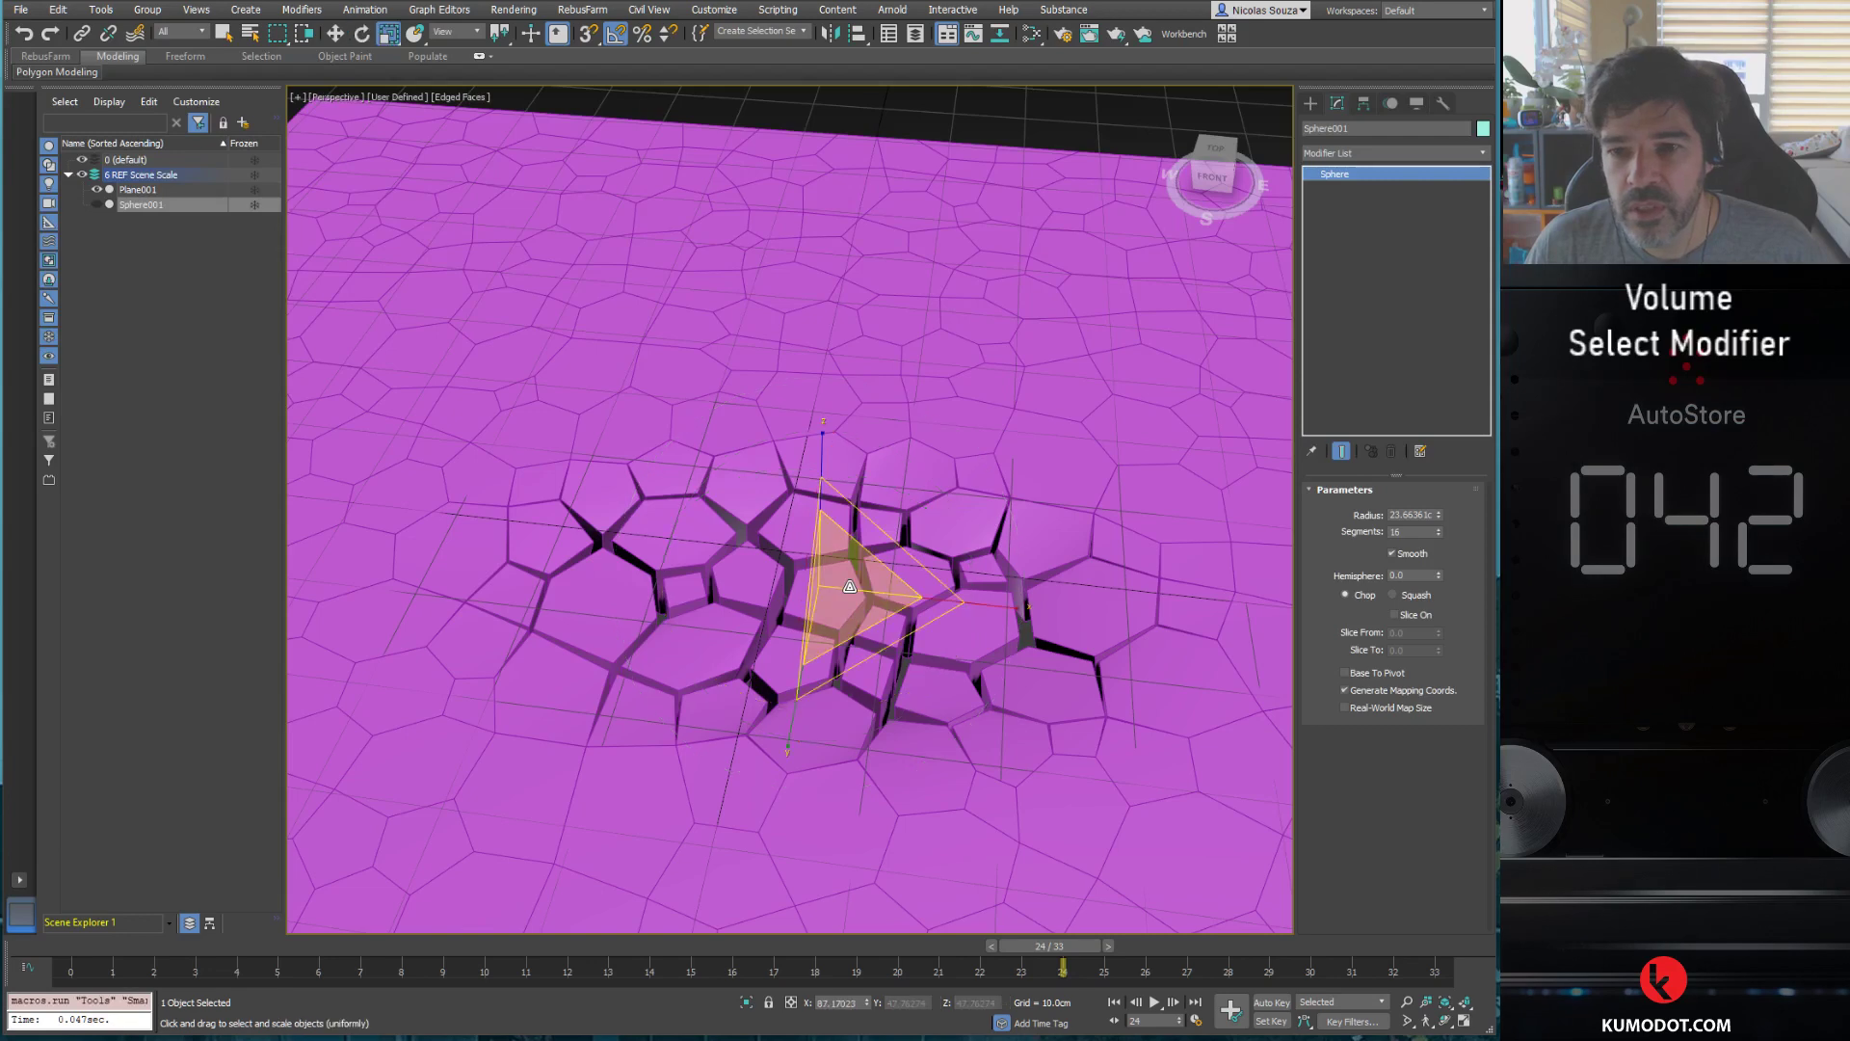
mouse_move(851, 593)
left_mouse_down()
mouse_move(854, 683)
mouse_move(910, 585)
mouse_move(993, 196)
left_mouse_up()
key("w")
Step: Move the sphere toward the plane's centre, hiding face edges and the viewport grid
scroll(1008, 623, "down", 3)
scroll(994, 197, "down", 3)
left_click_drag(815, 385, 1009, 563)
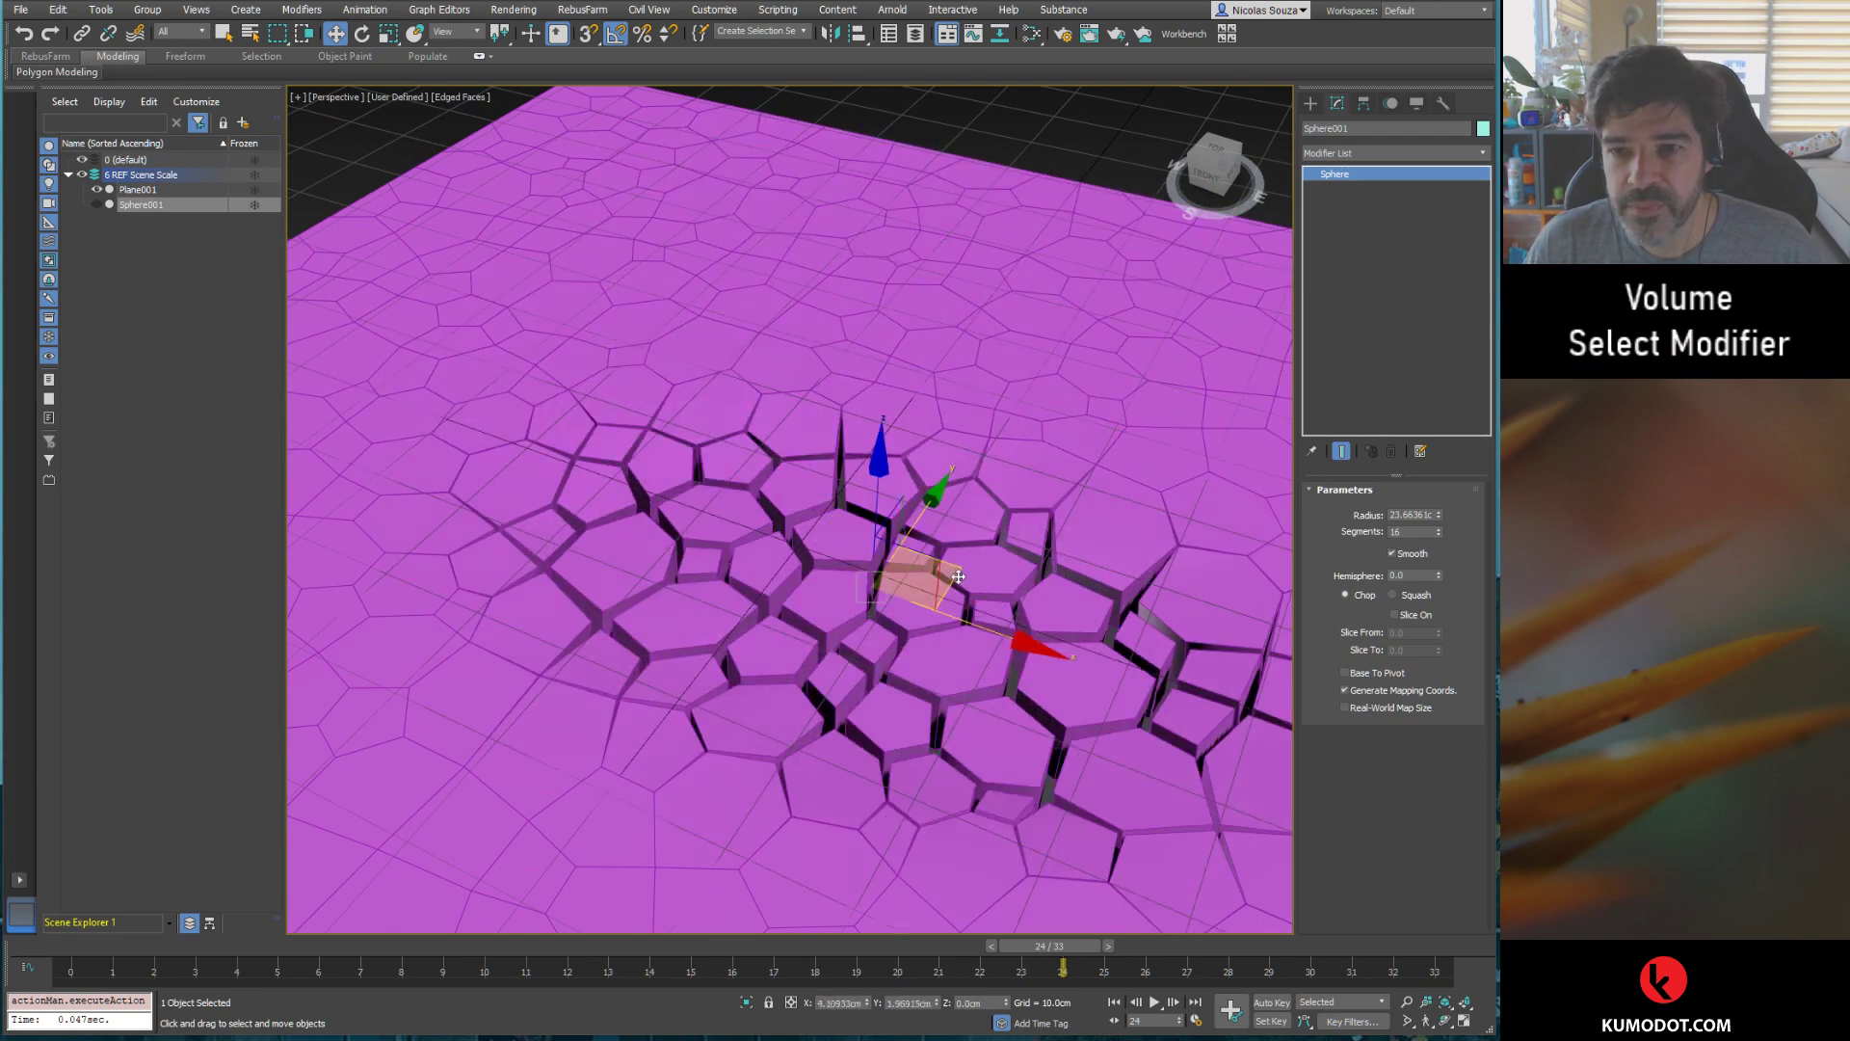
mouse_move(1015, 562)
left_mouse_down()
mouse_move(867, 619)
mouse_move(806, 669)
mouse_move(702, 661)
mouse_move(655, 611)
mouse_move(641, 545)
mouse_move(968, 603)
mouse_move(1003, 558)
mouse_move(1014, 593)
left_mouse_up()
key("r")
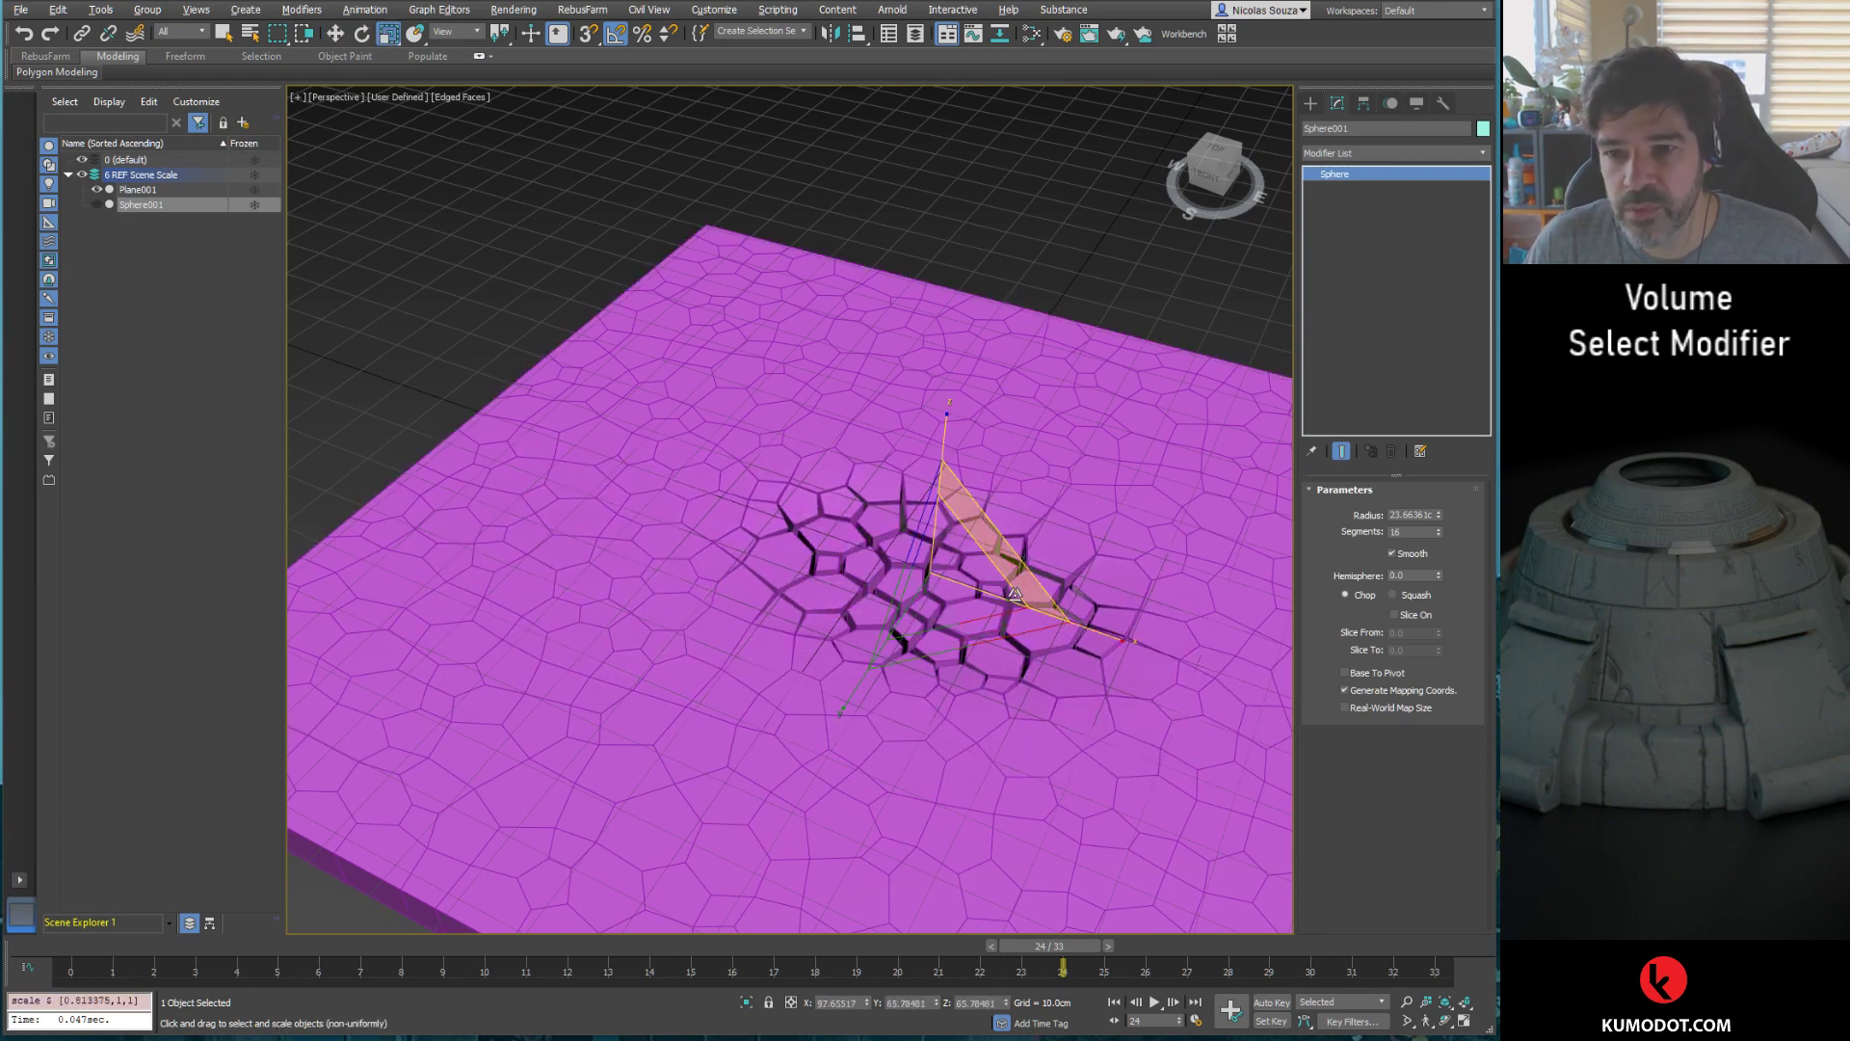
key("F4")
mouse_move(1015, 592)
middle_mouse_down("alt")
mouse_move(999, 609)
mouse_move(962, 575)
middle_mouse_up("alt")
key("g")
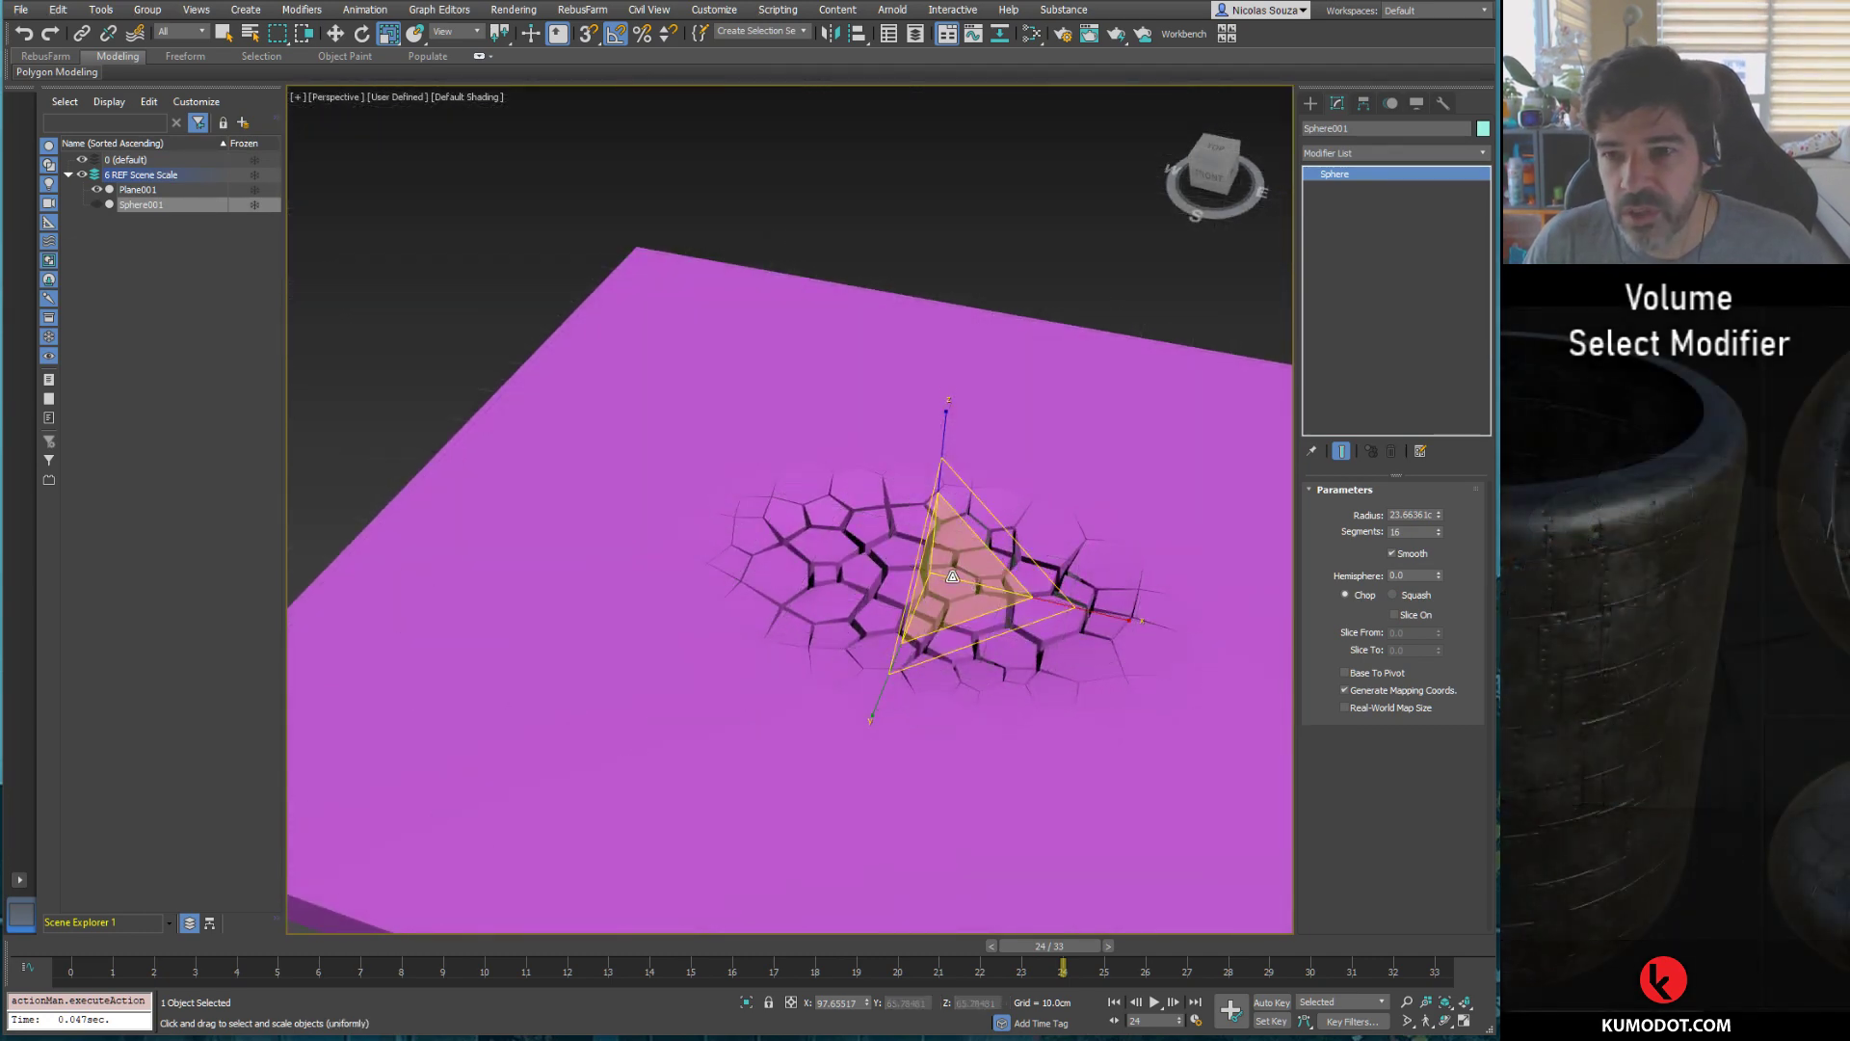
Step: Lift the sphere and lower it back into the plane, then zoom out over the cracked slab
key("w")
left_click_drag(936, 492, 920, 211)
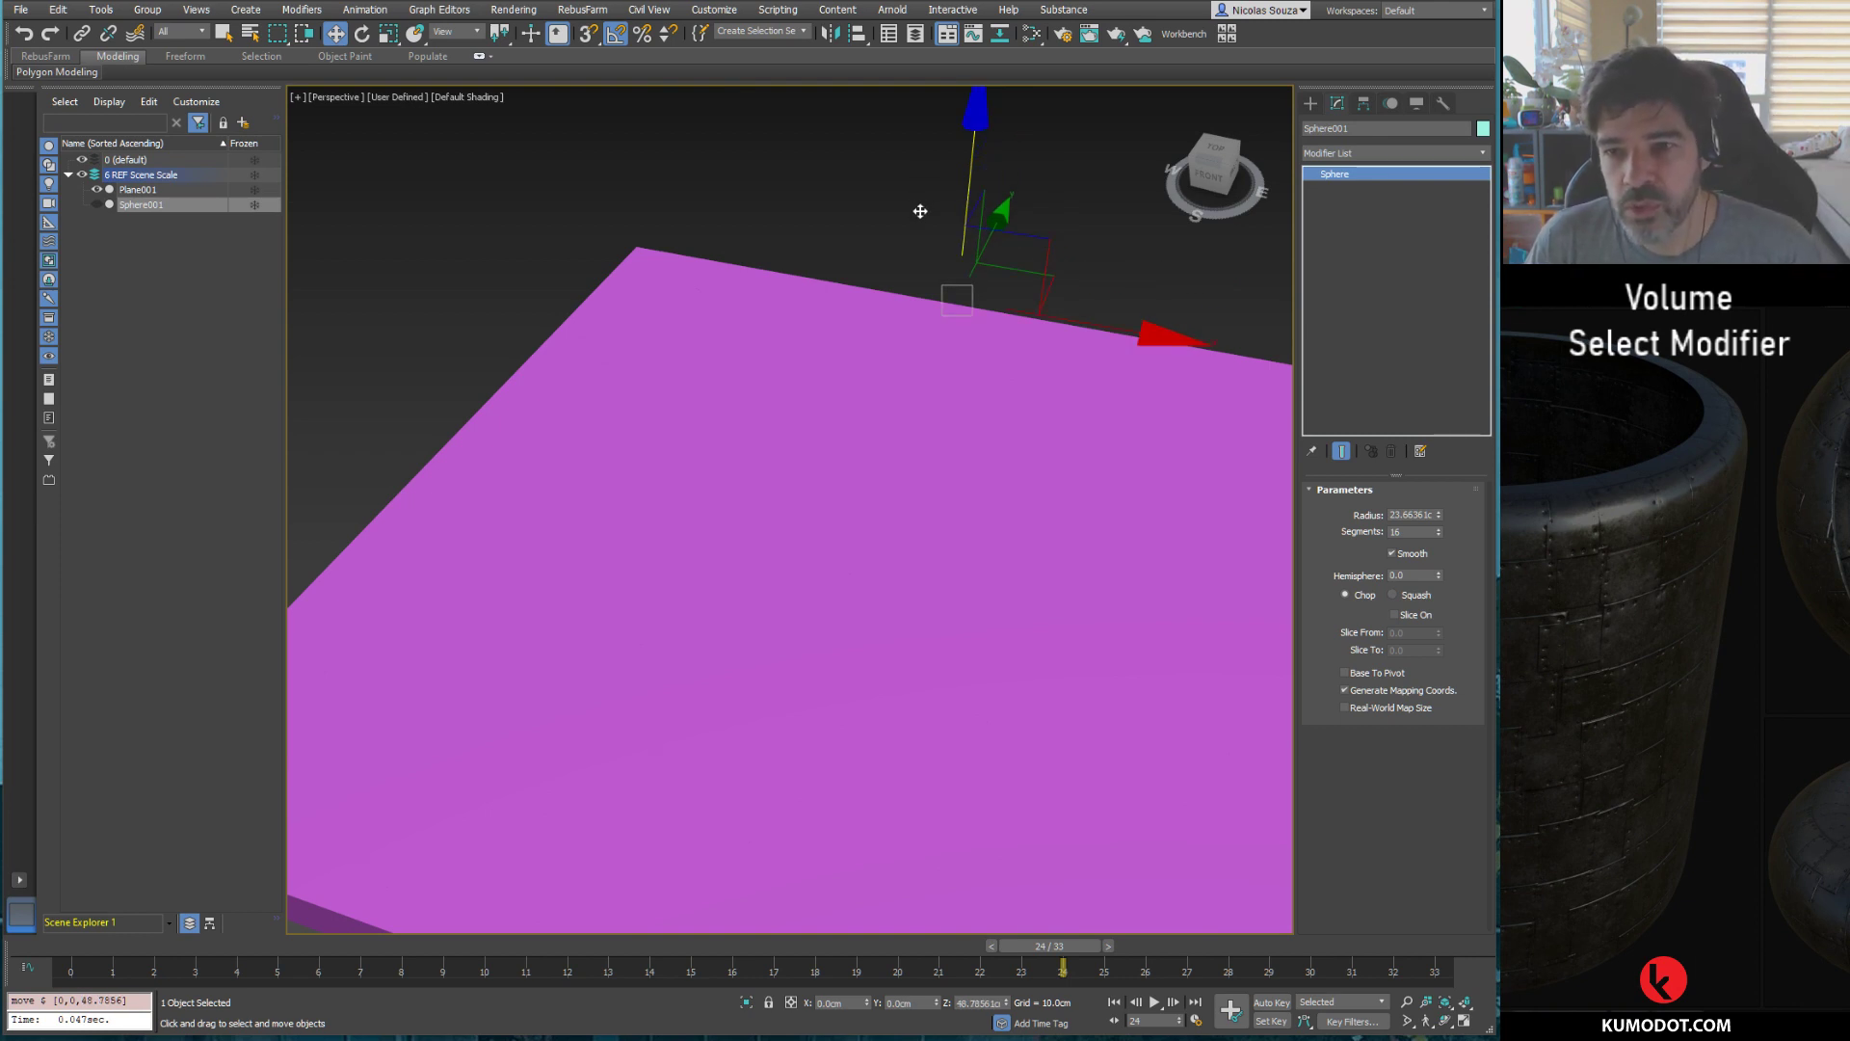
mouse_move(920, 211)
left_mouse_down()
mouse_move(934, 524)
mouse_move(1002, 644)
left_mouse_up()
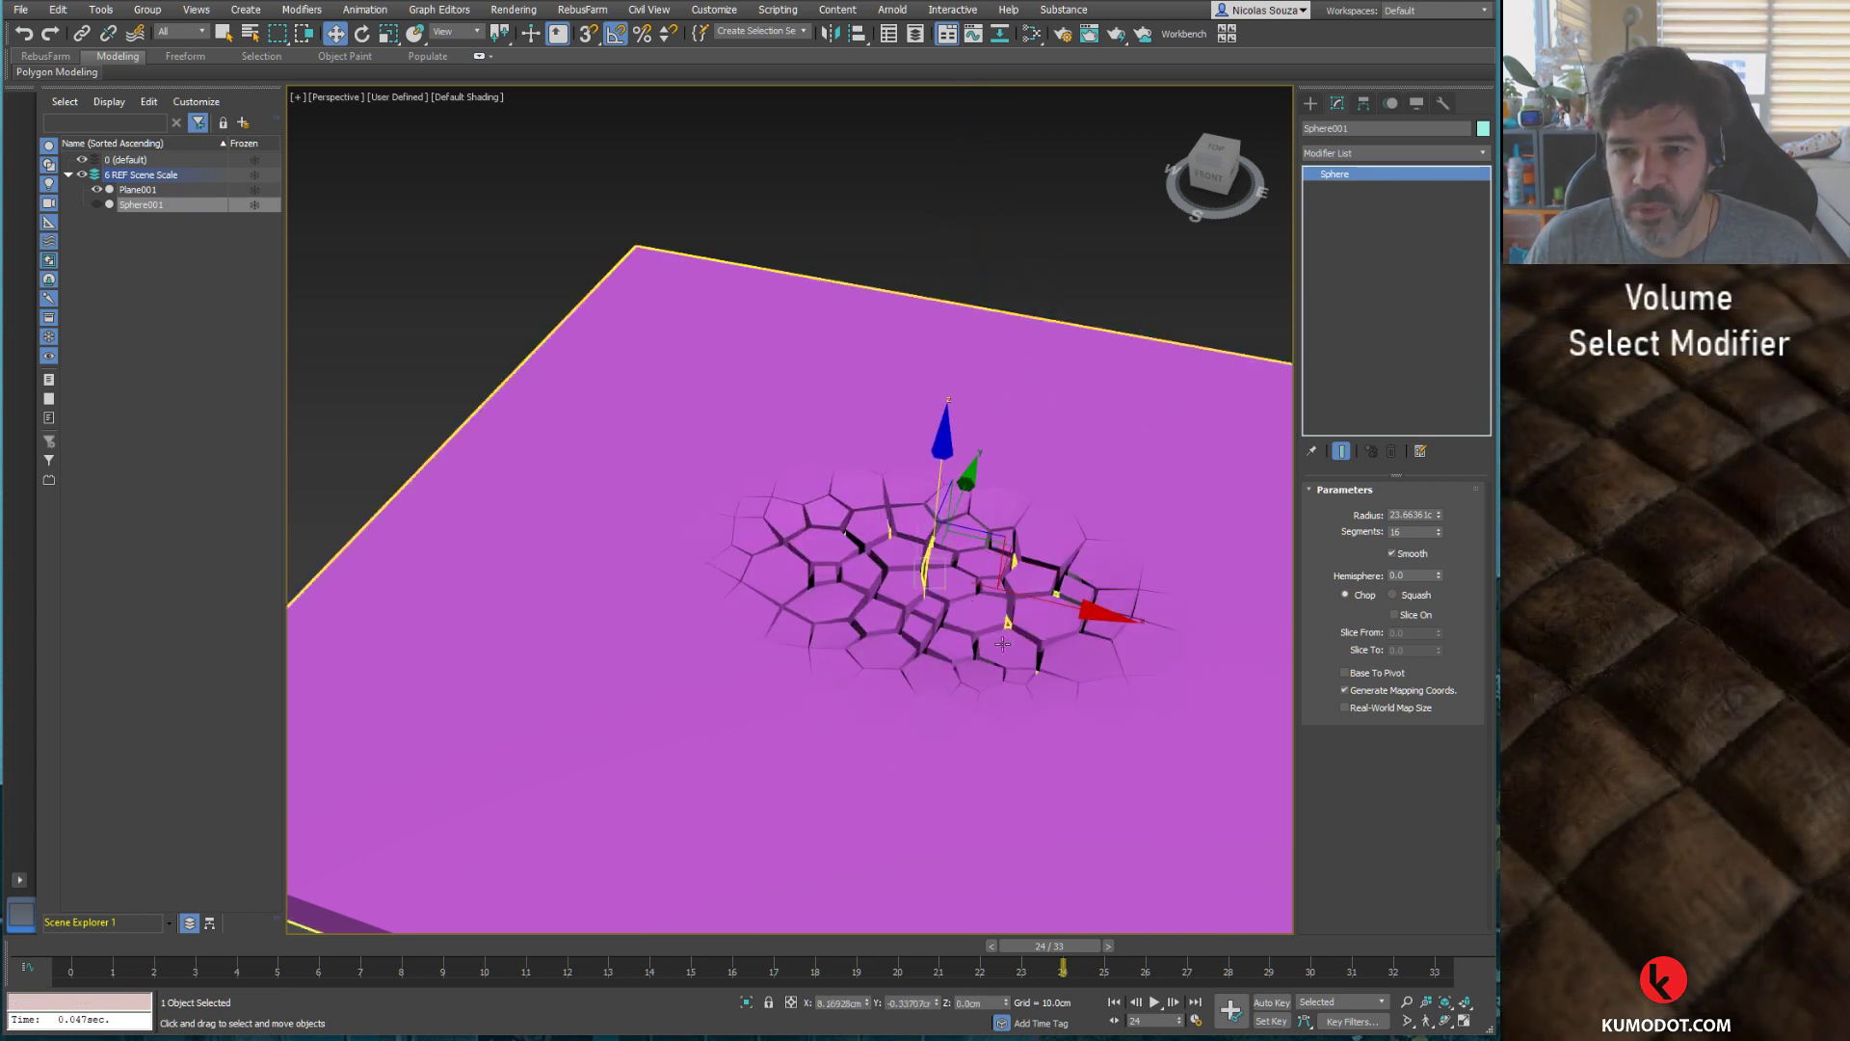
middle_click_drag(1002, 644, 922, 563, "alt")
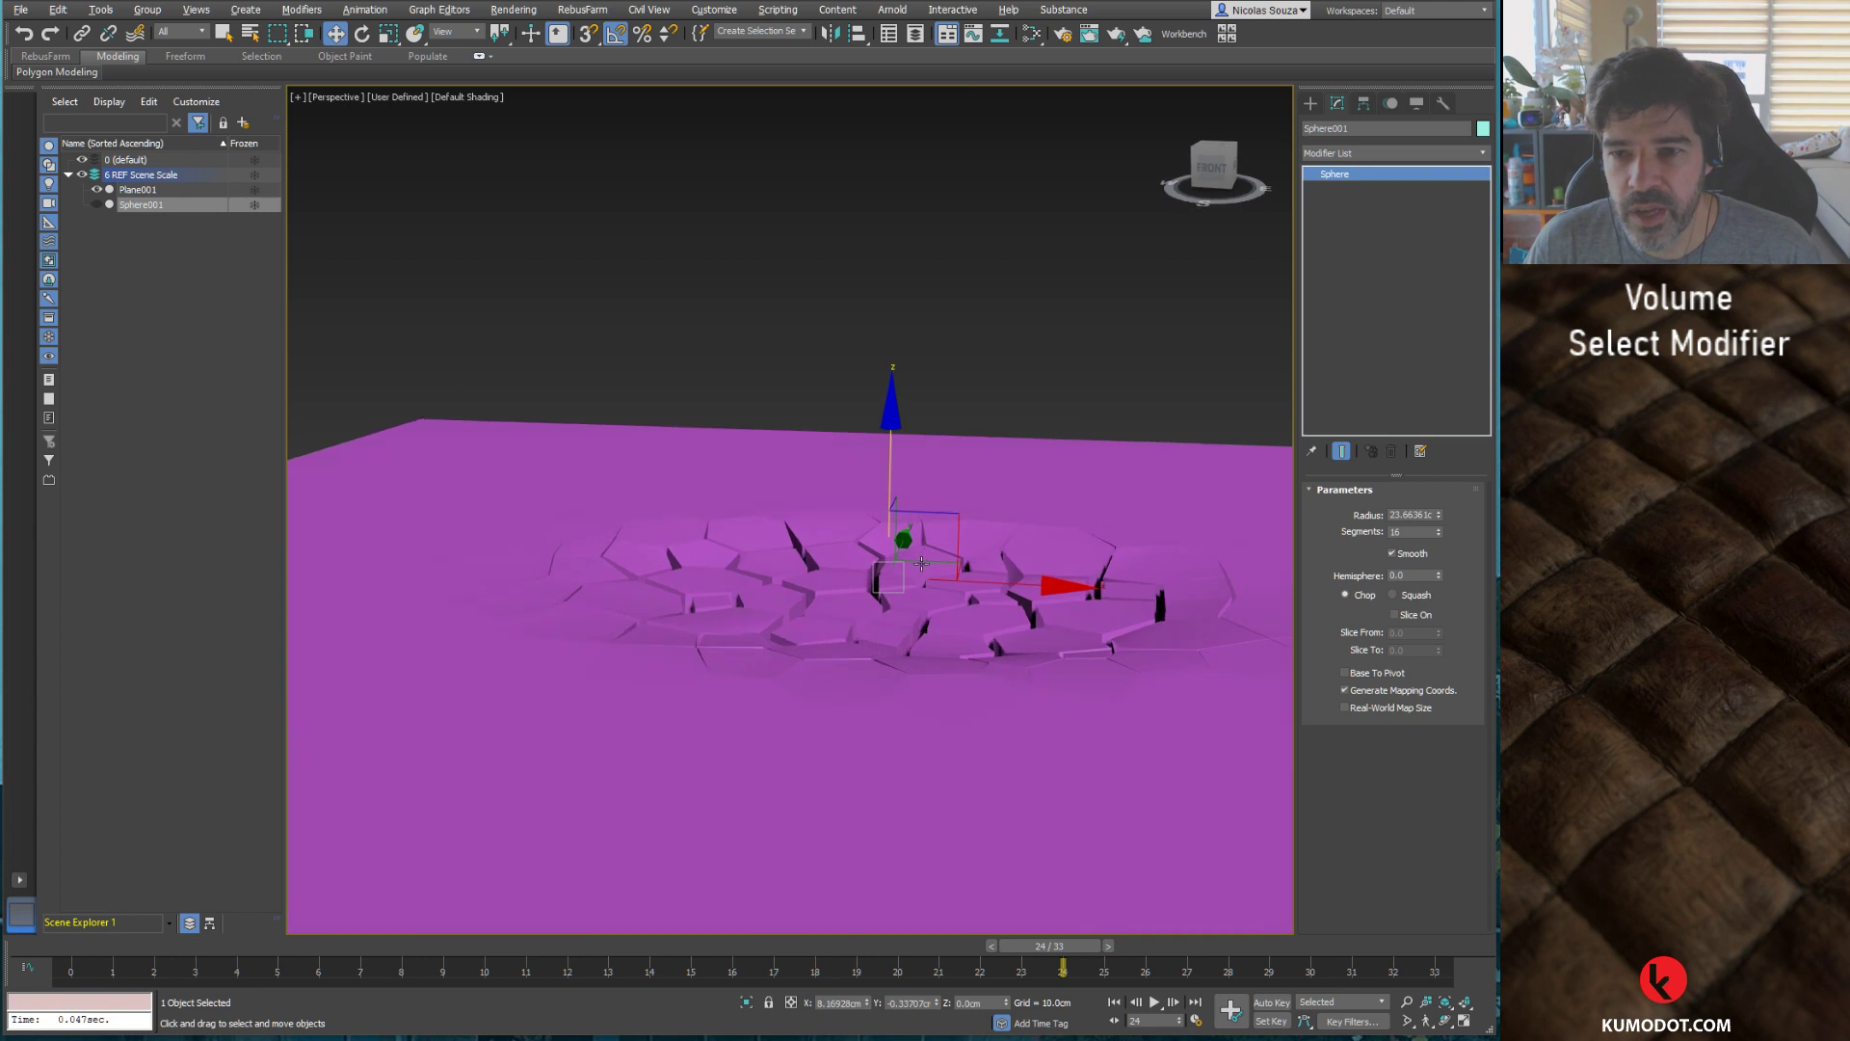
mouse_move(921, 563)
left_mouse_down()
mouse_move(858, 97)
mouse_move(983, 464)
left_mouse_up()
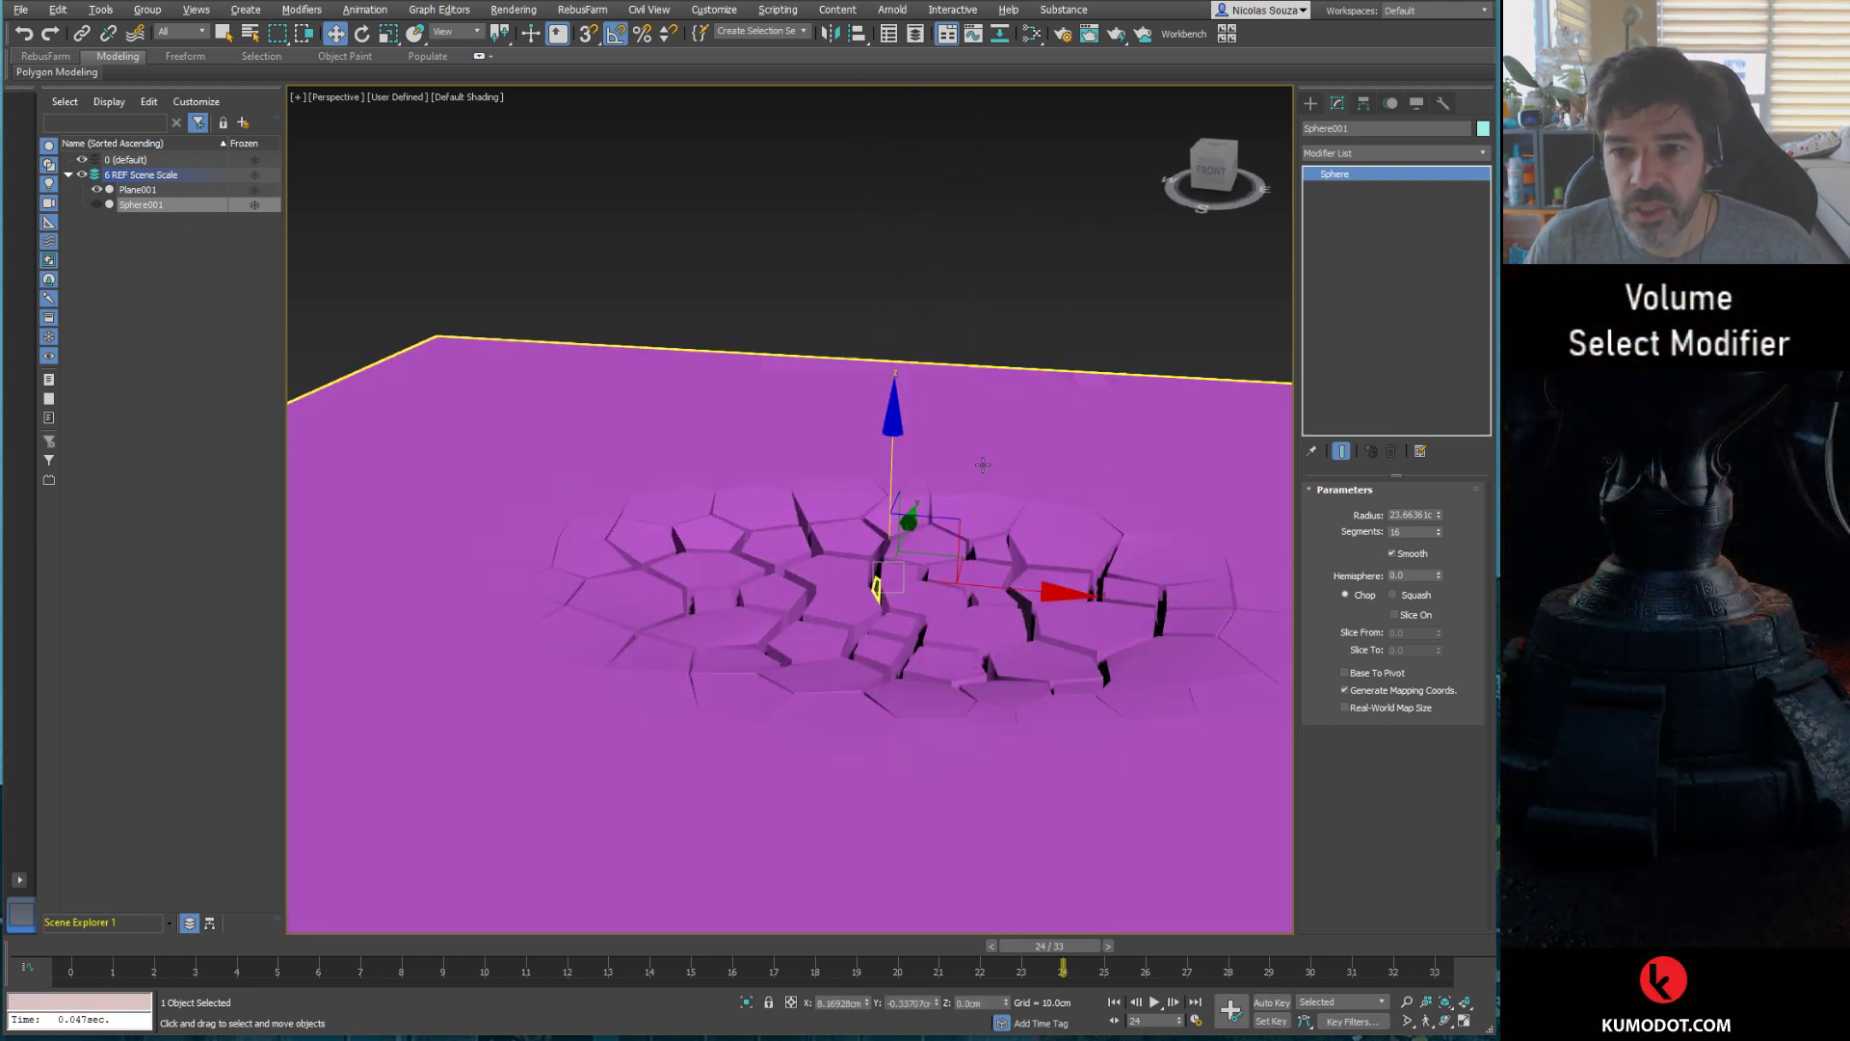
scroll(982, 464, "down", 5)
middle_click_drag(983, 465, 1046, 586, "alt")
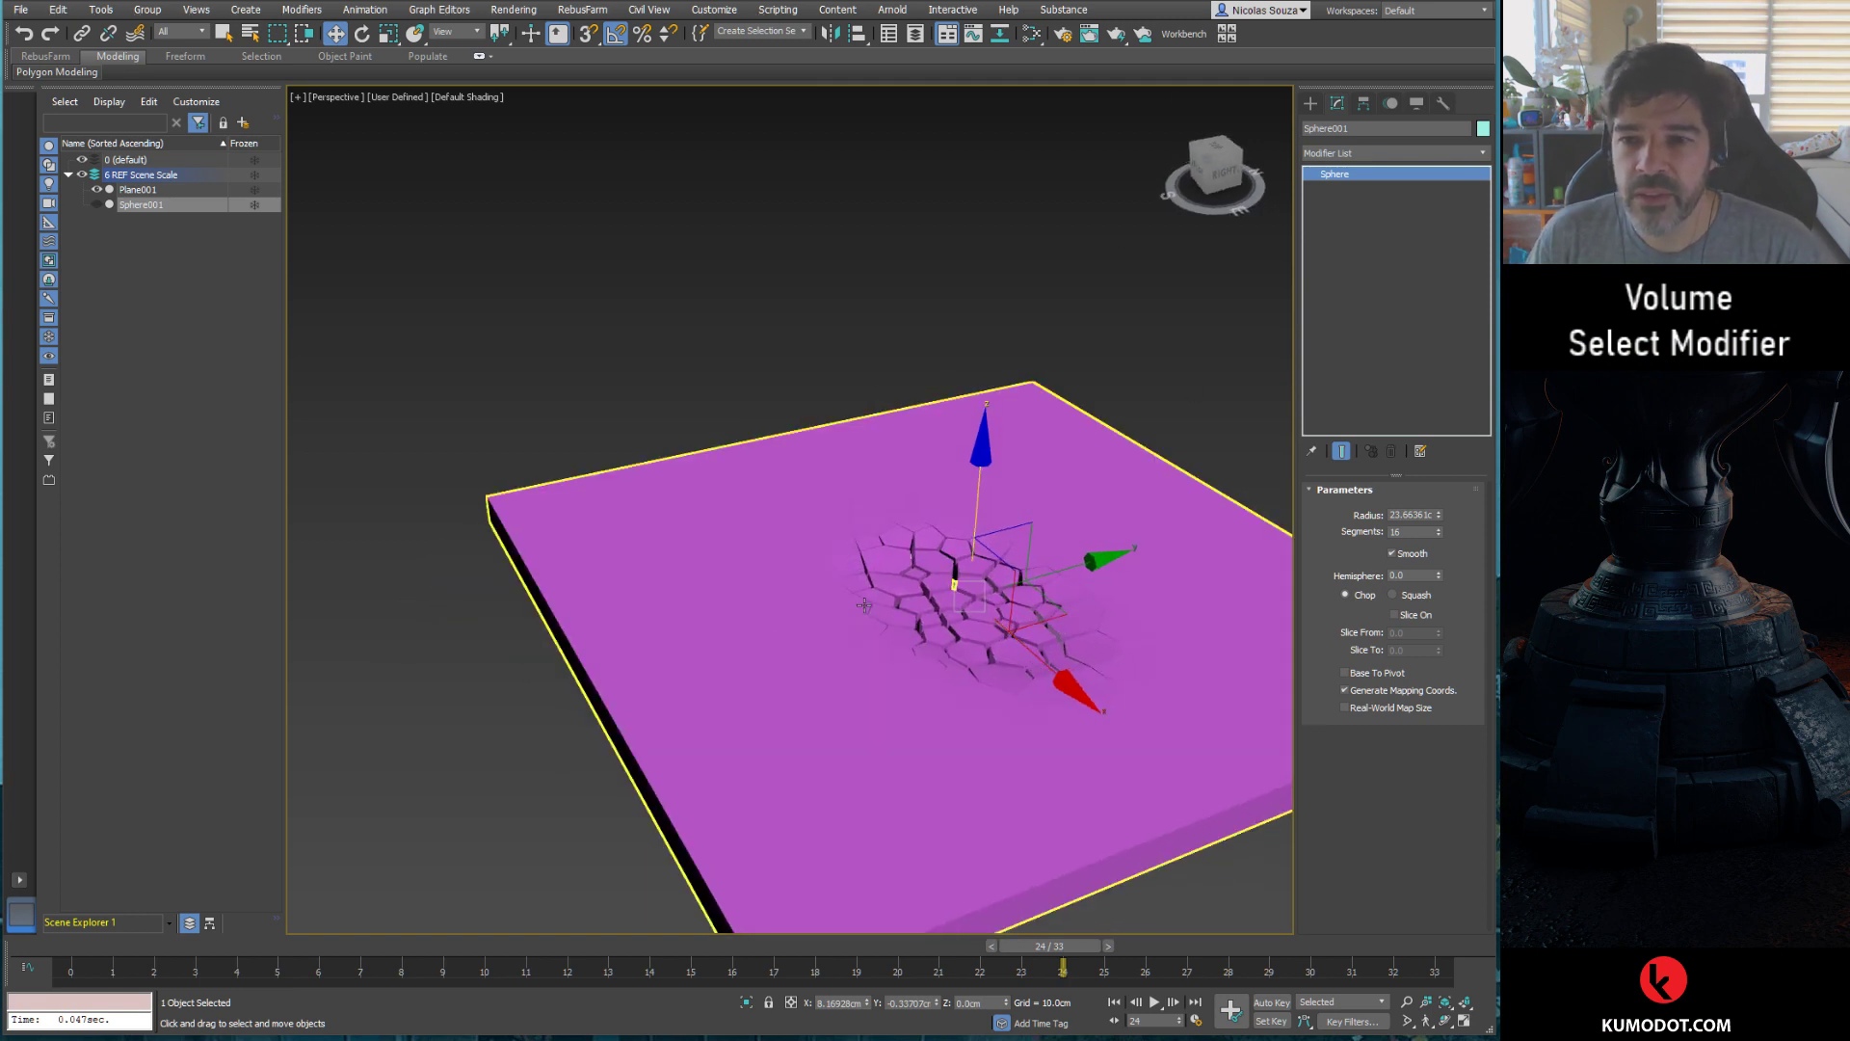
Step: Draw a four-point line spline, Line001, from the cracked area to the plane's lower-left edge in wireframe
left_click(1311, 105)
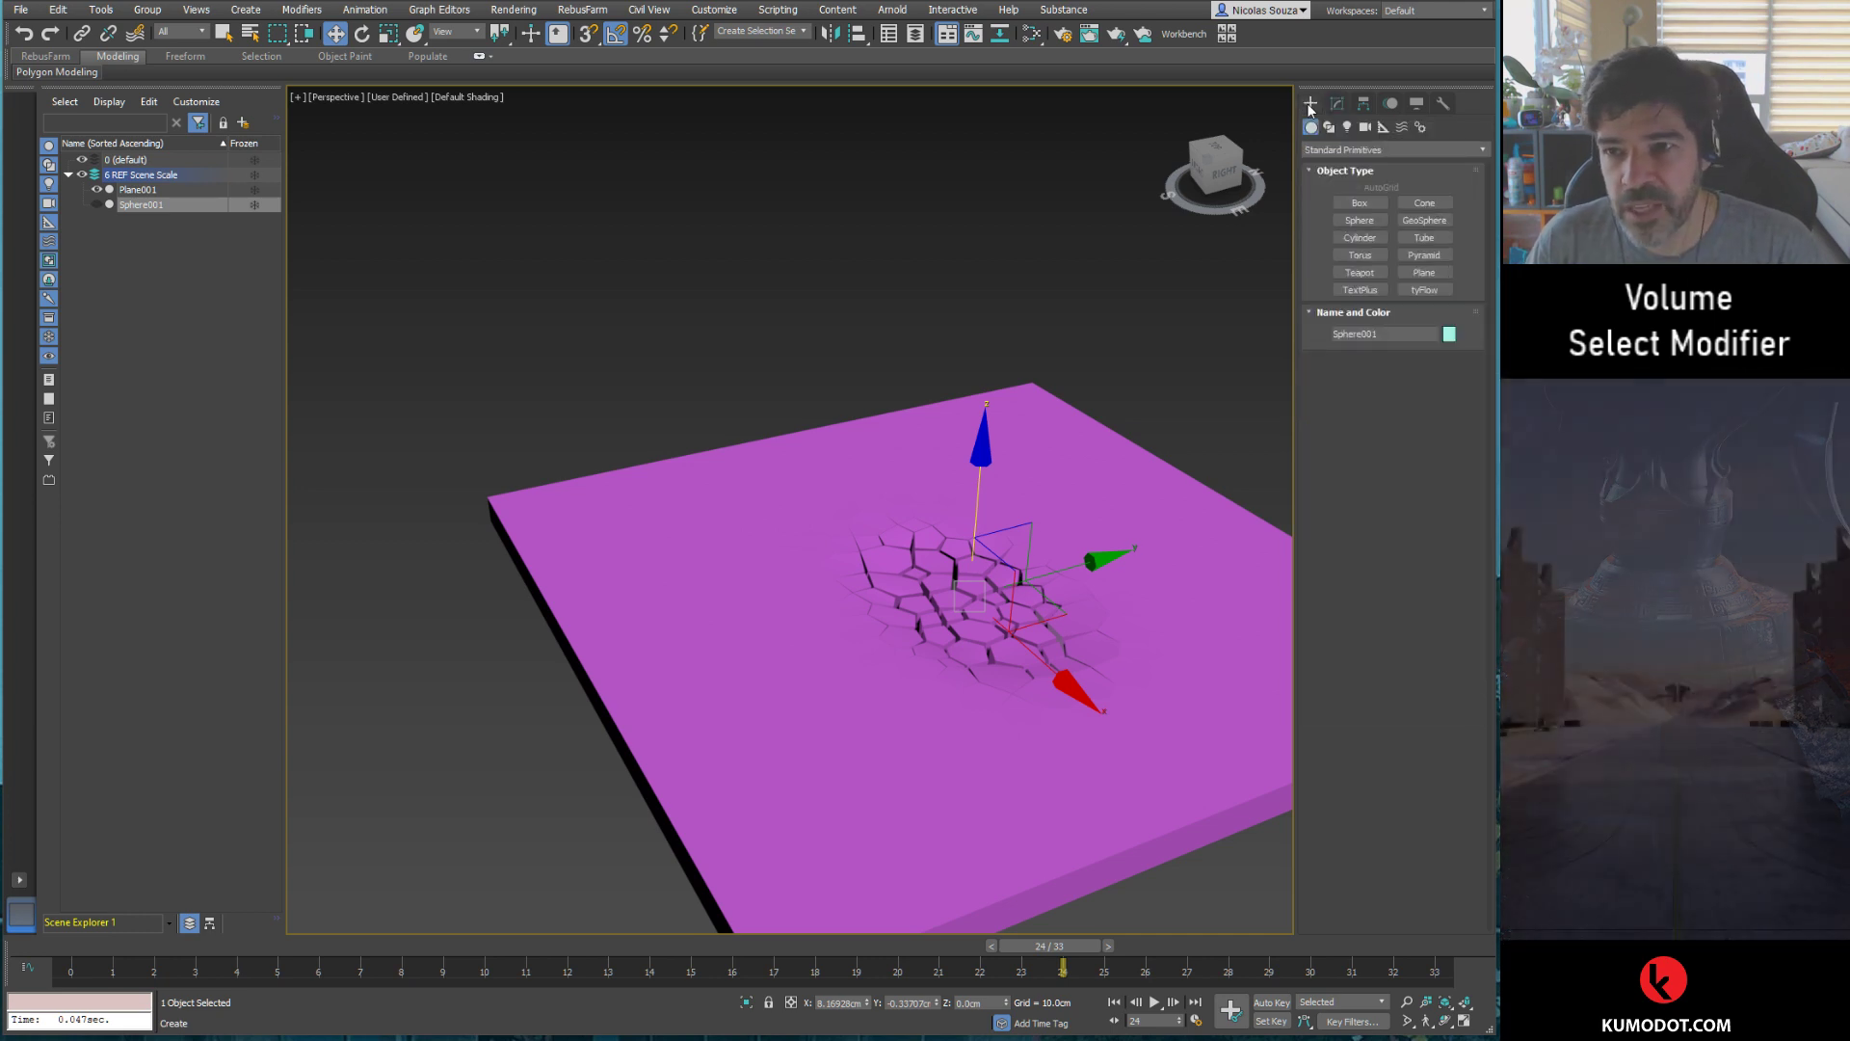
left_click(1329, 127)
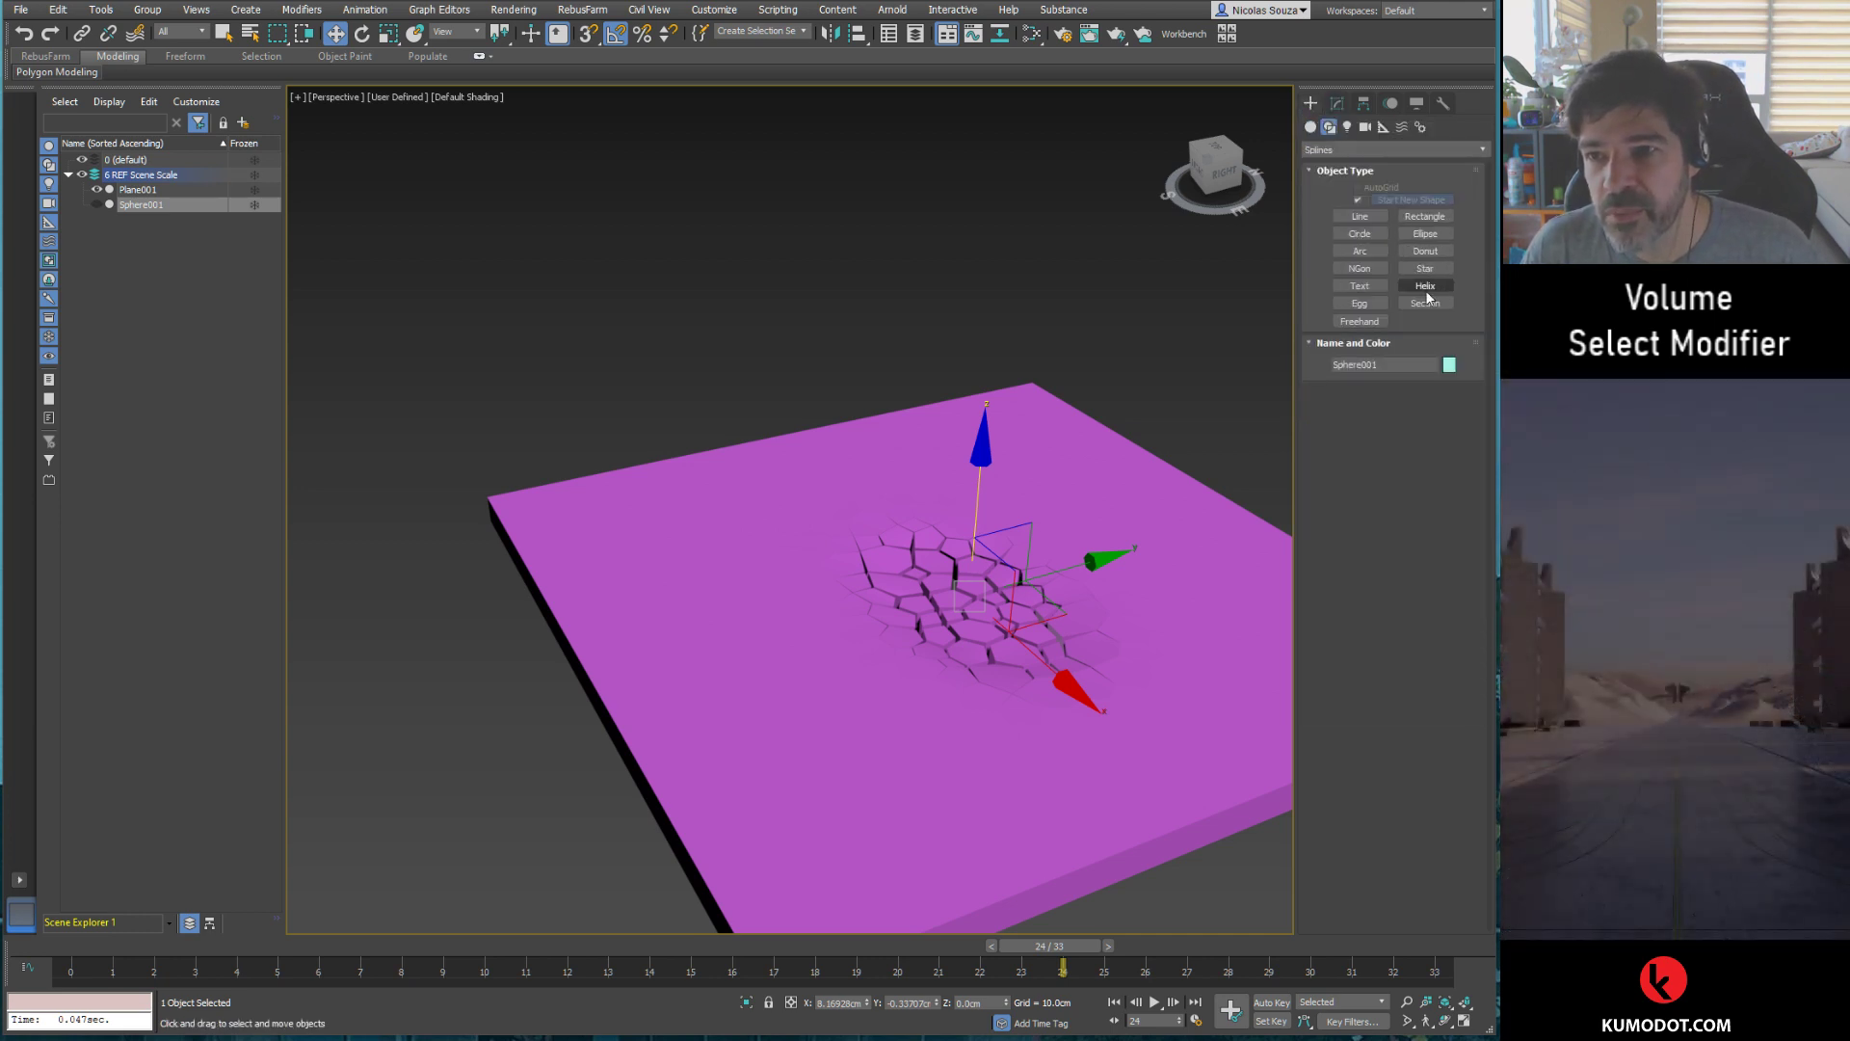
left_click(1363, 218)
middle_click_drag(896, 405, 894, 467, "alt")
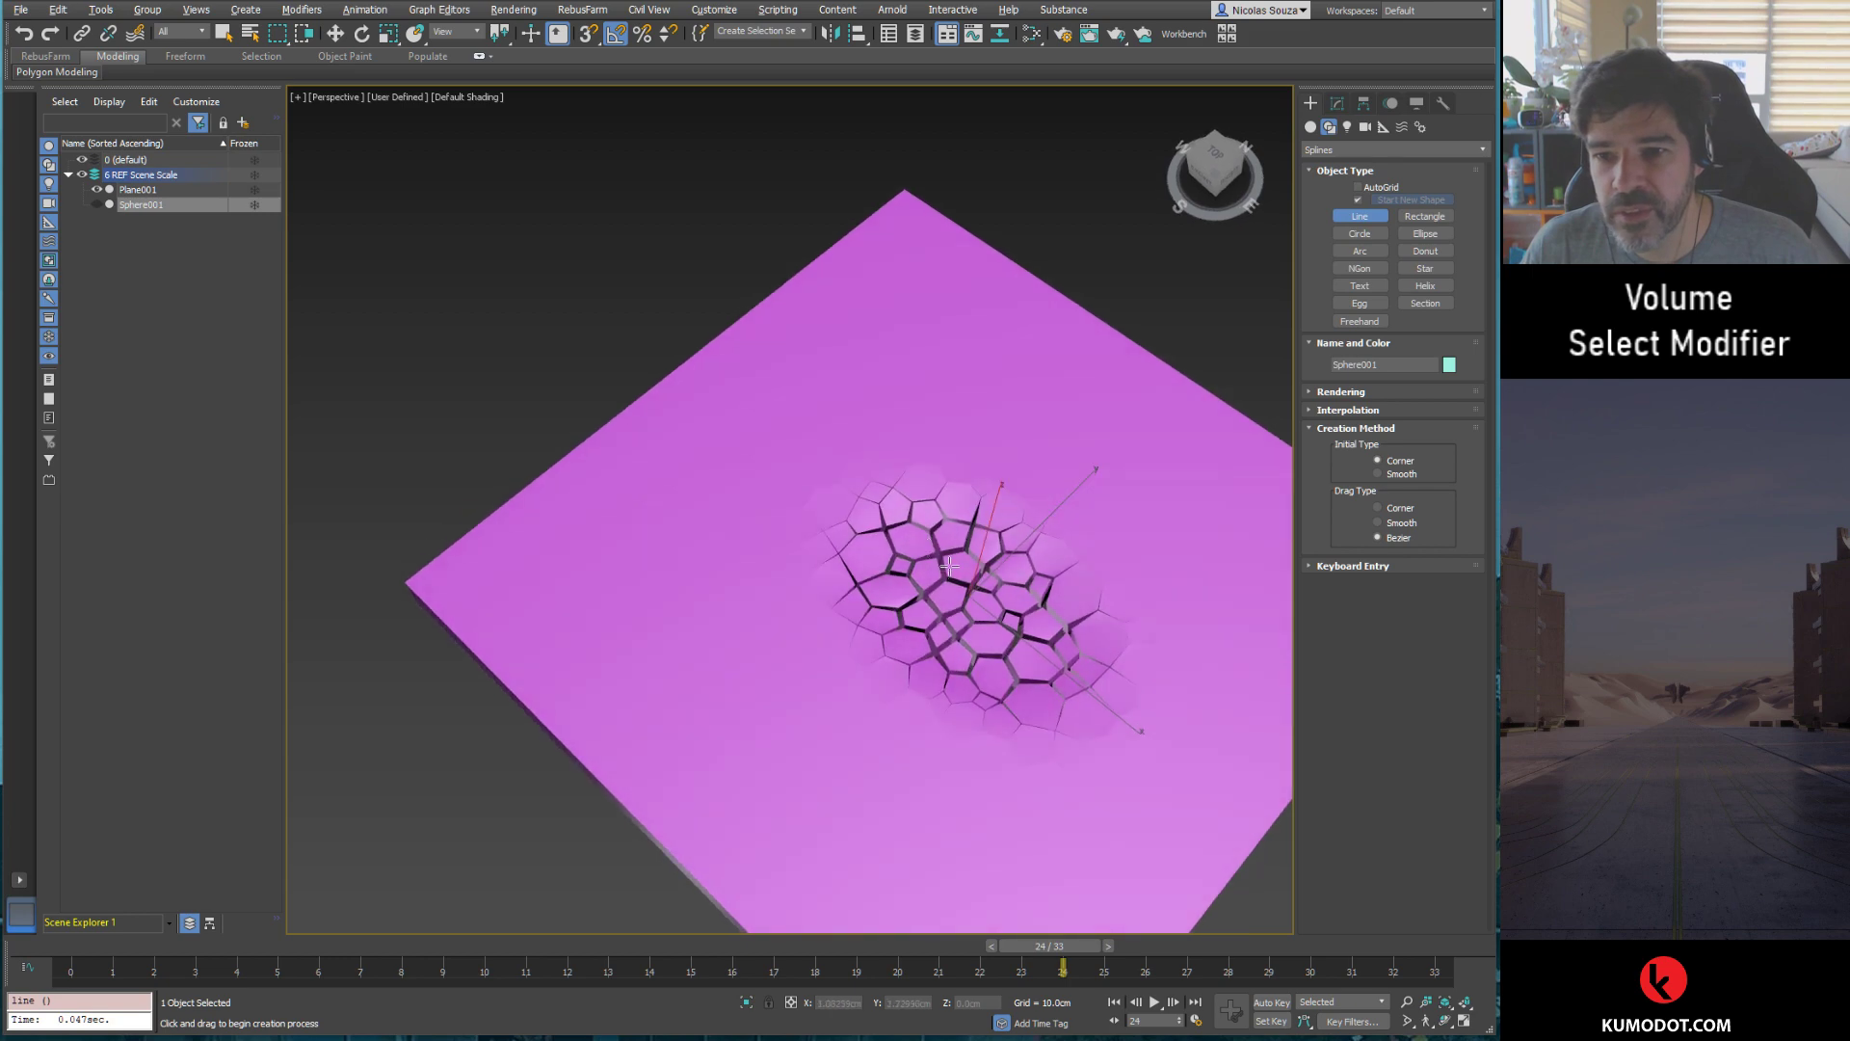
key("F3")
left_click(891, 470)
left_click(810, 525)
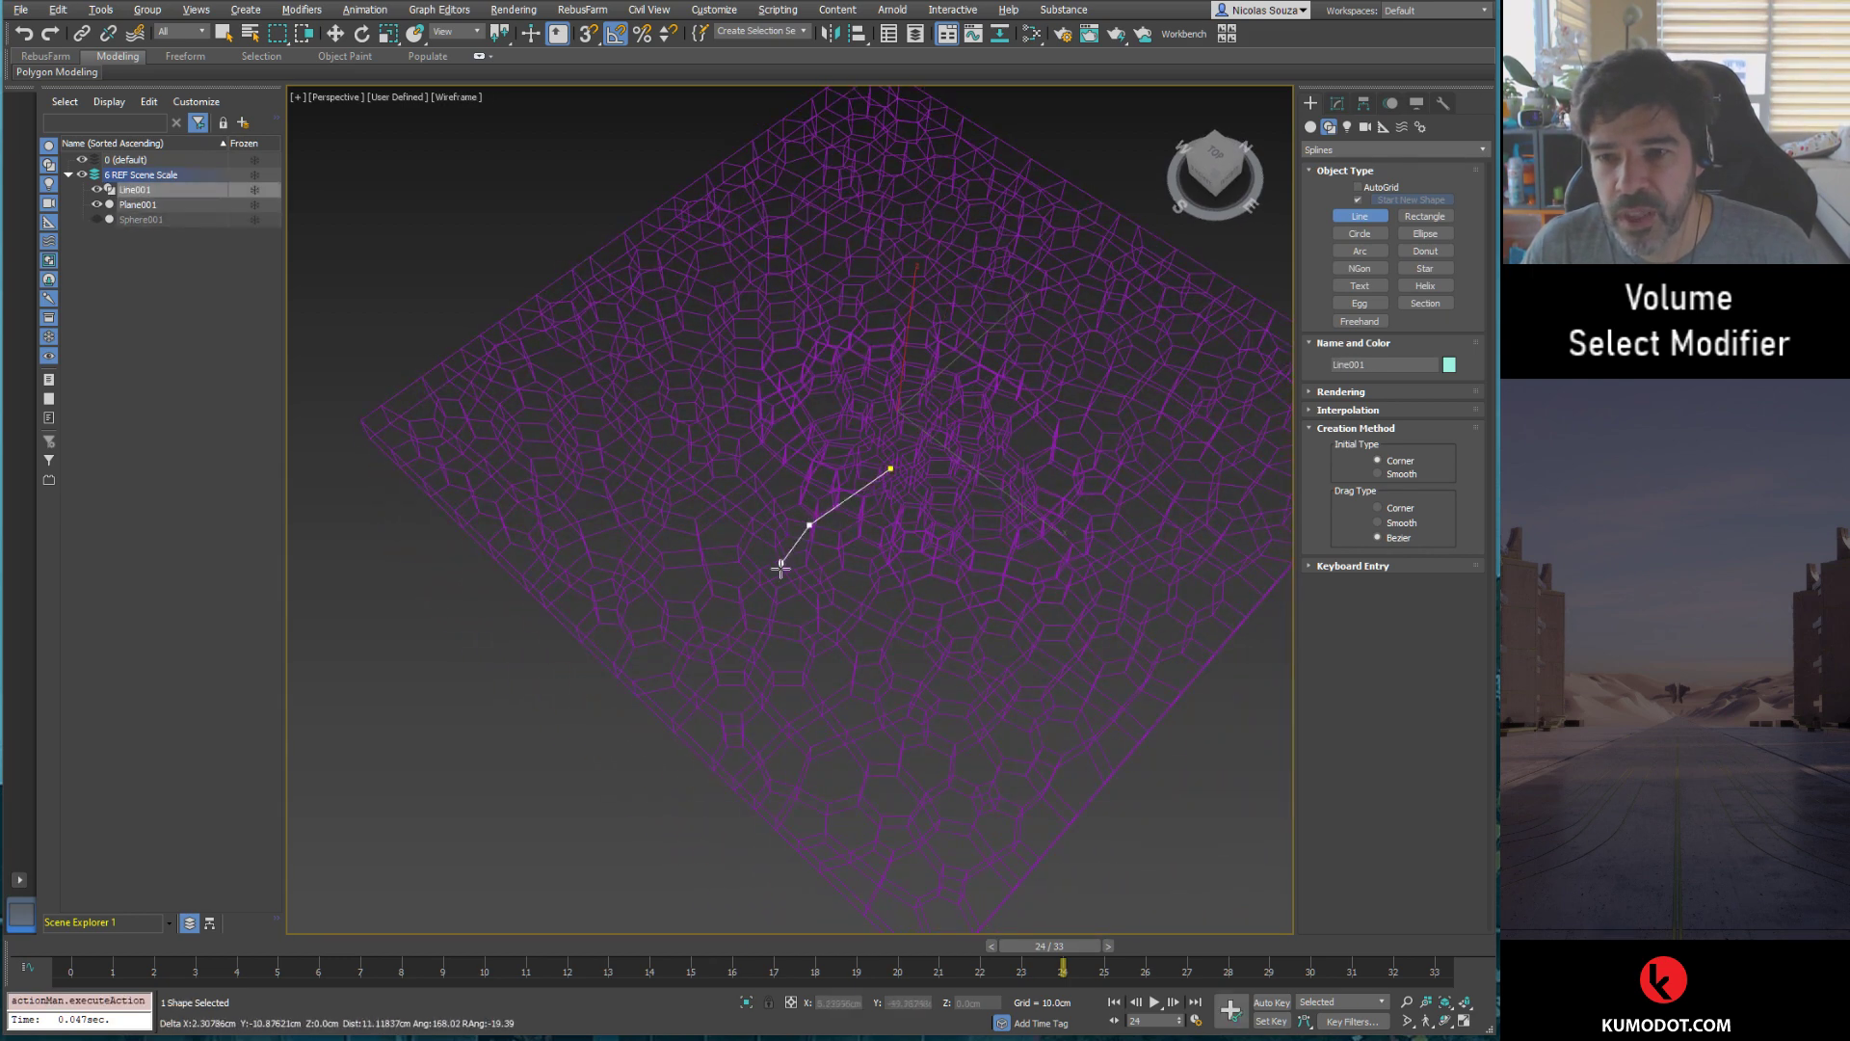
left_click(779, 585)
left_click(723, 745)
right_click(551, 771)
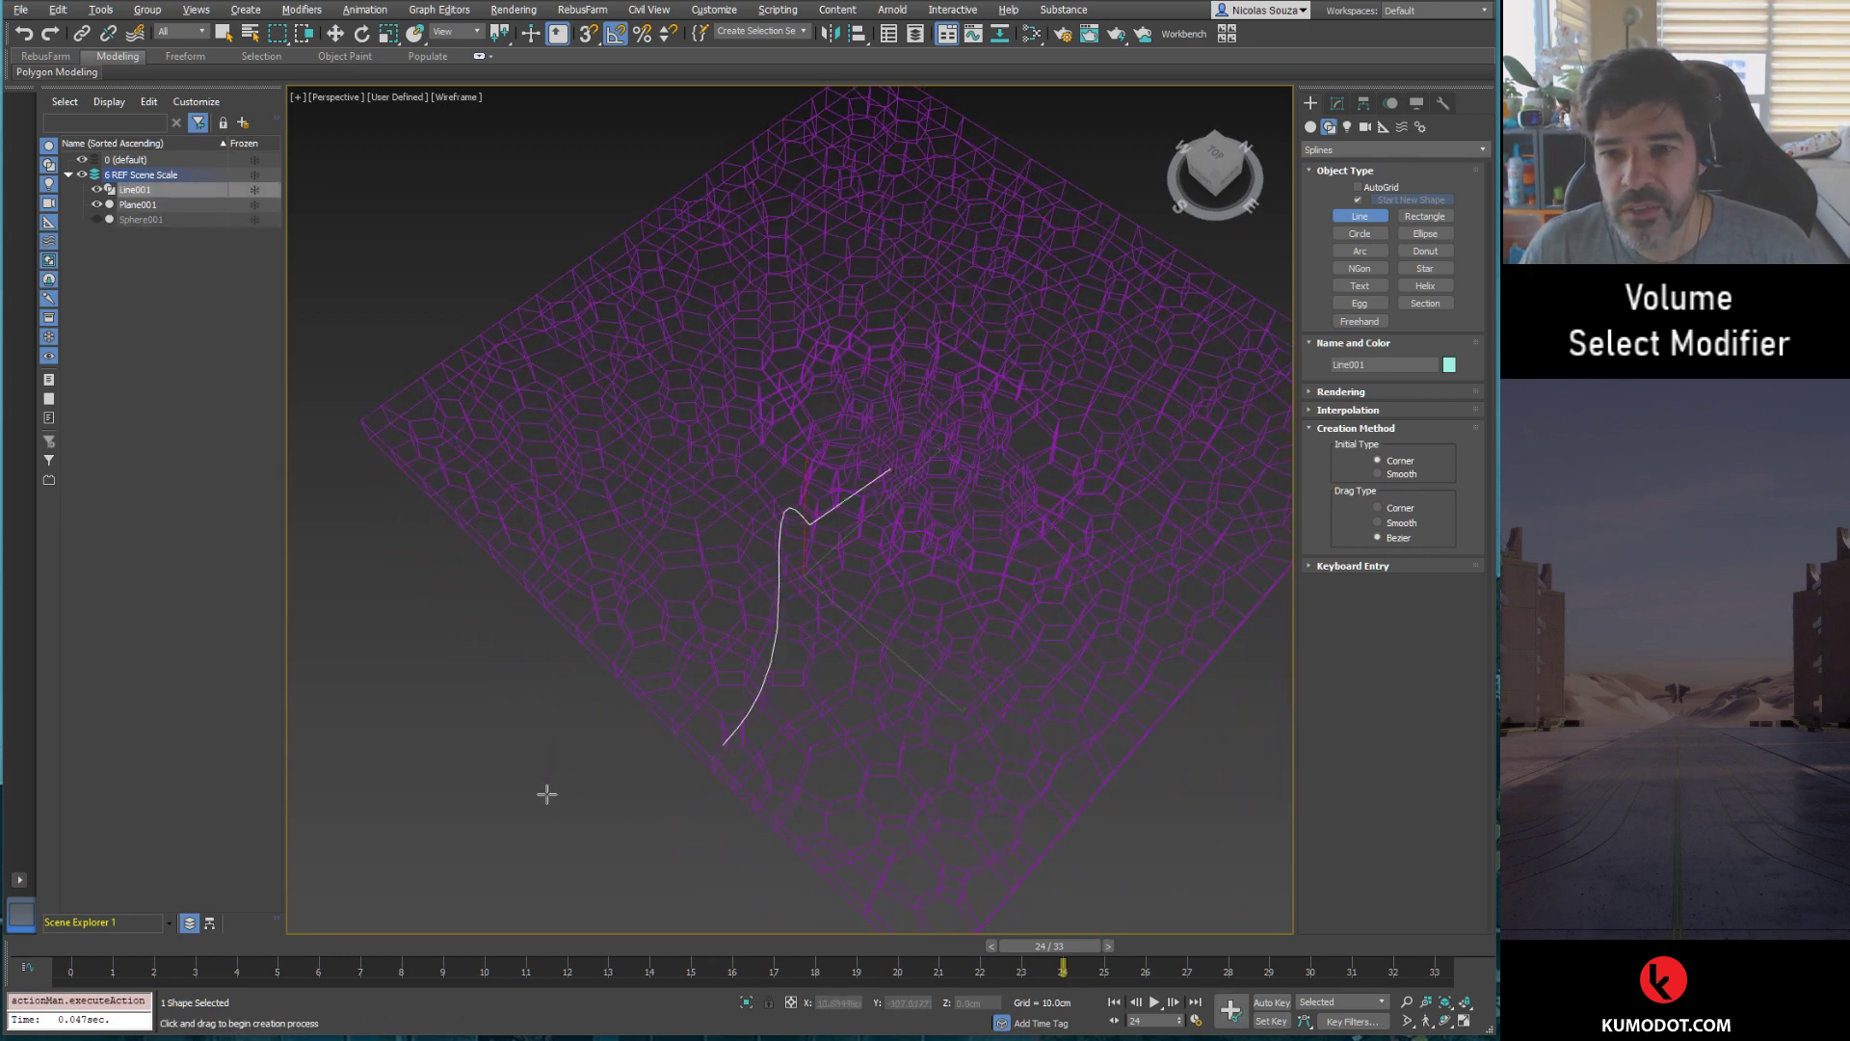
Step: At Line001's vertex level, move the third vertex to bend the curve
key("w")
left_click(1337, 102)
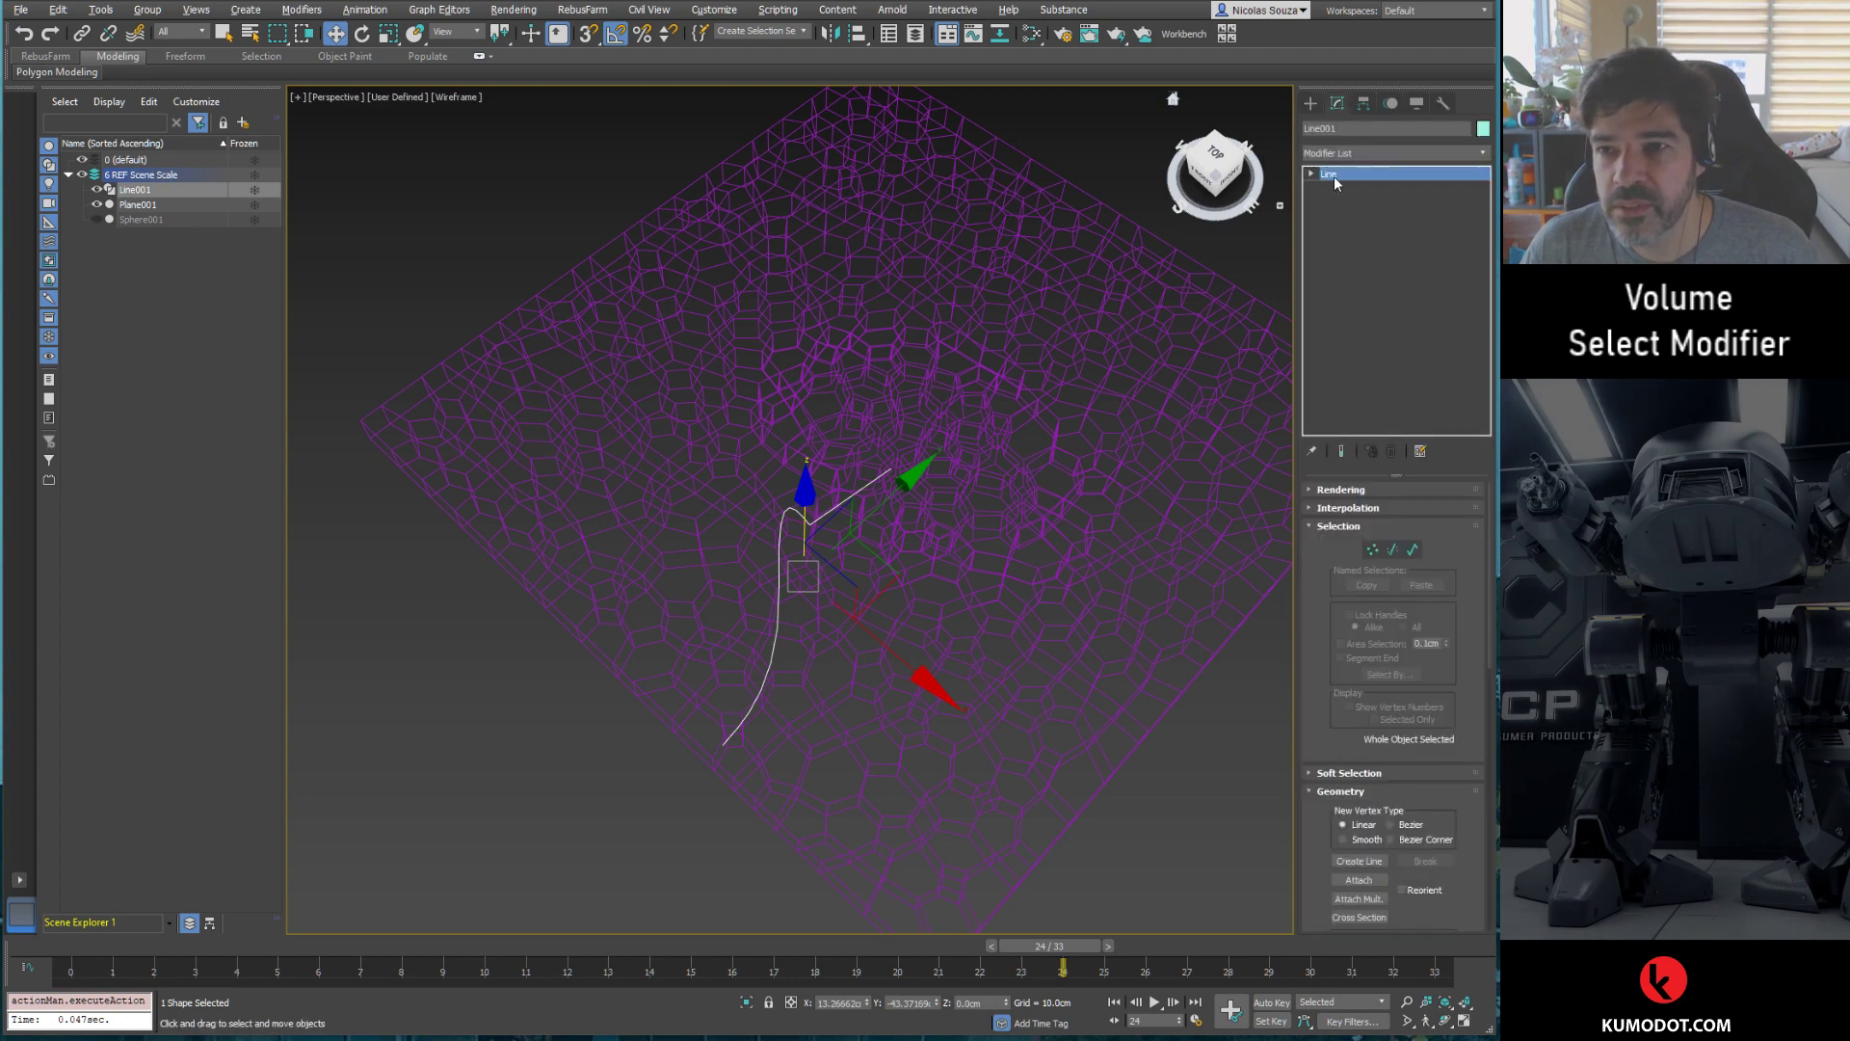
left_click(1340, 189)
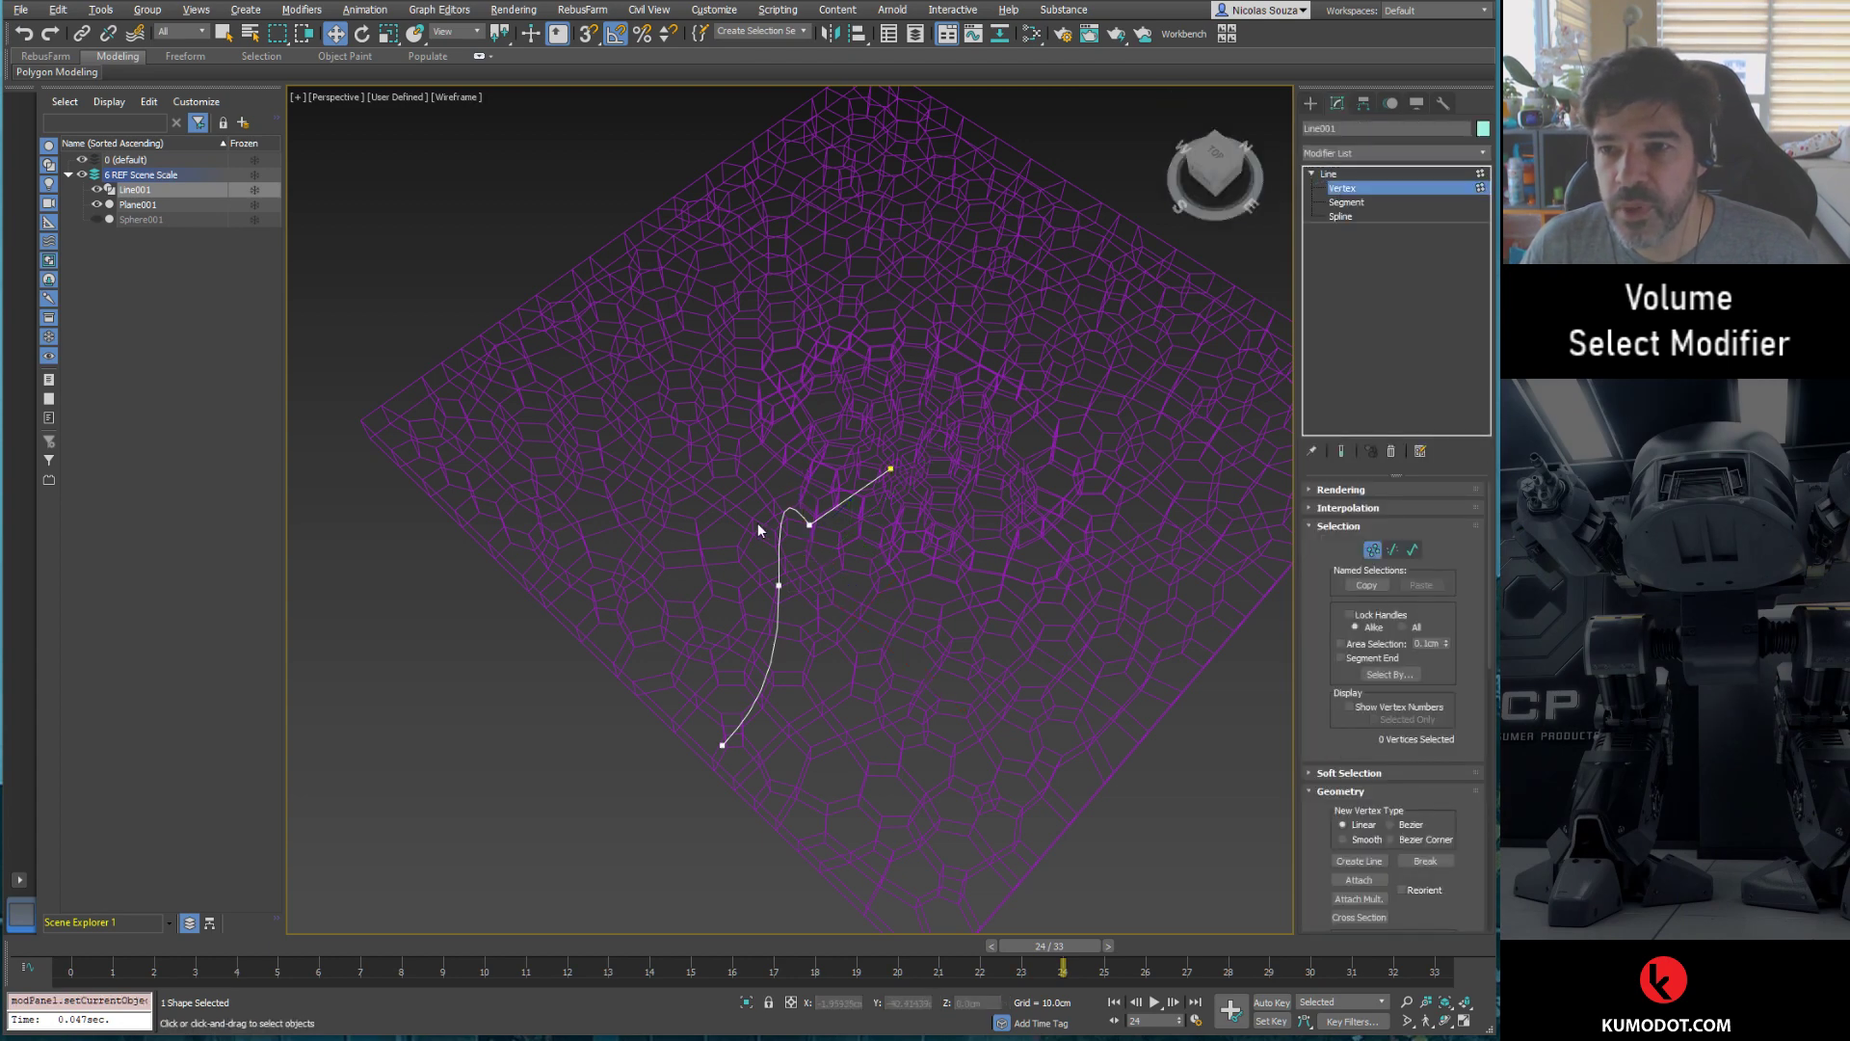
left_click(777, 586)
left_click_drag(829, 581, 787, 620)
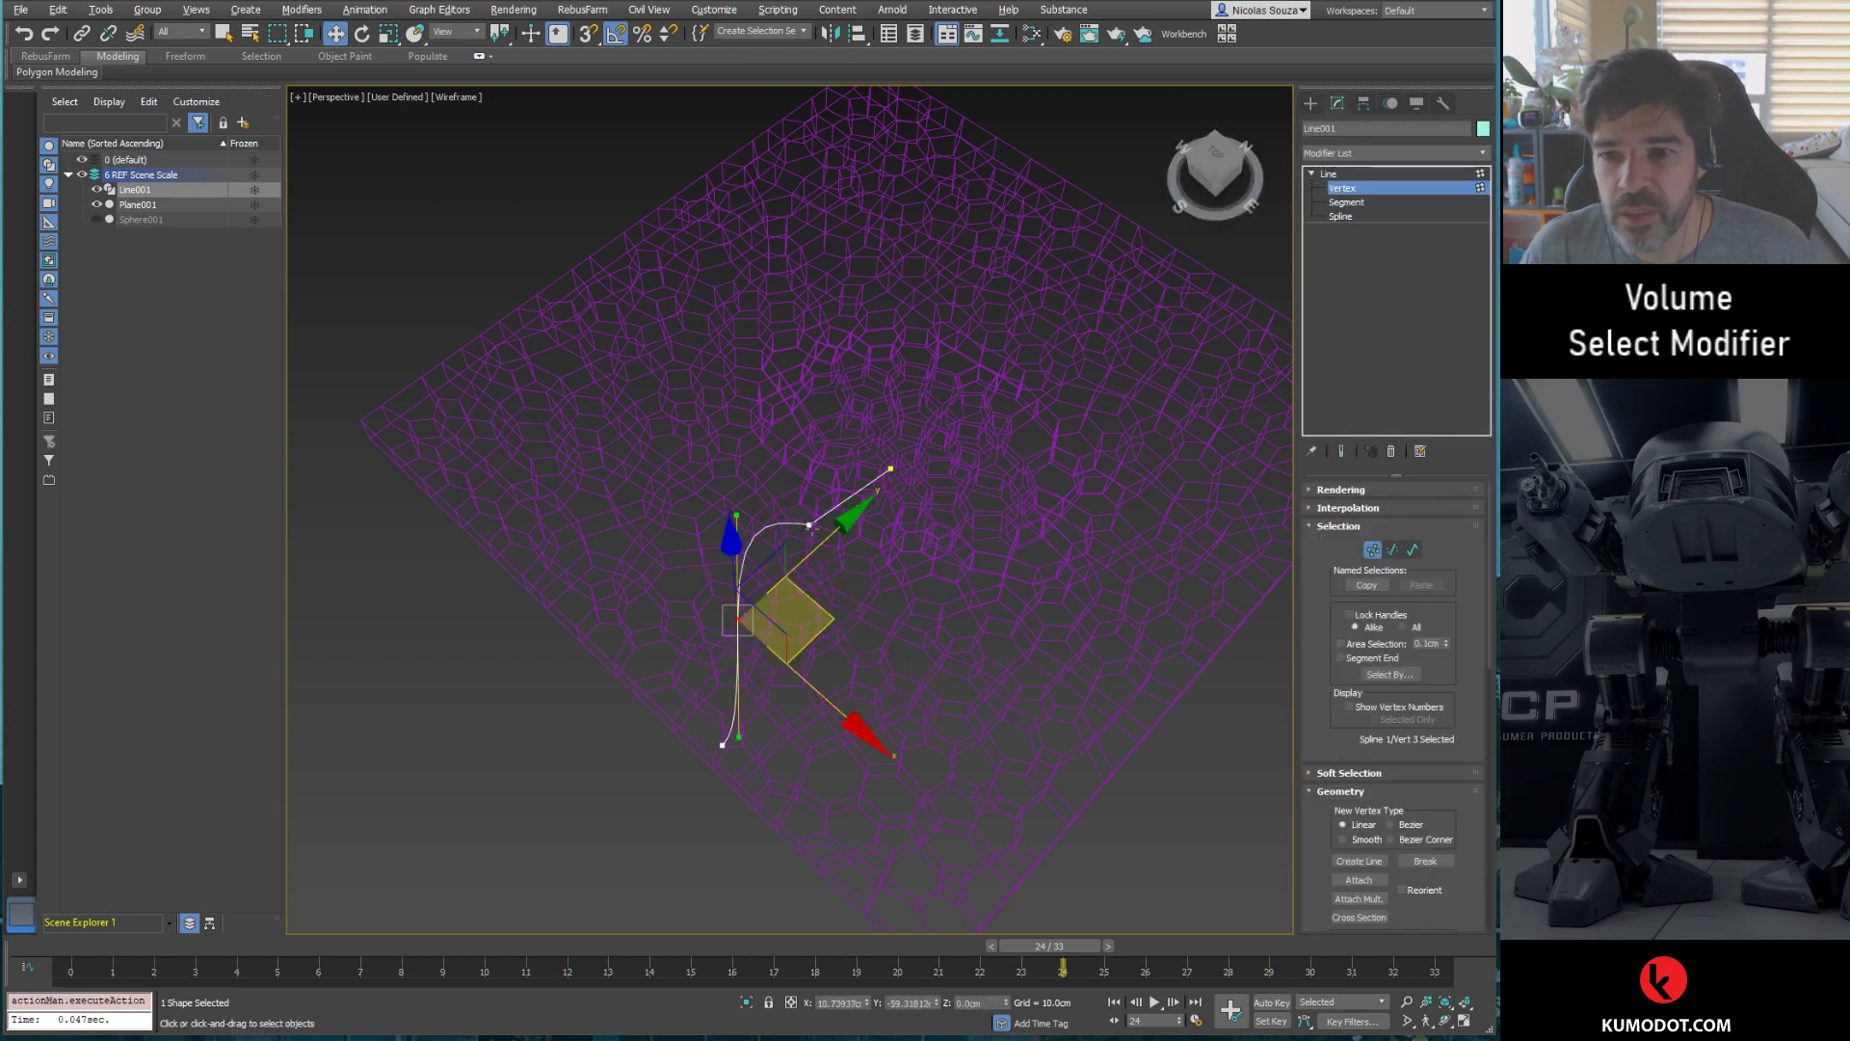
Step: Convert Line001's second vertex to a smooth Bezier point
left_click(810, 526)
left_click(890, 468)
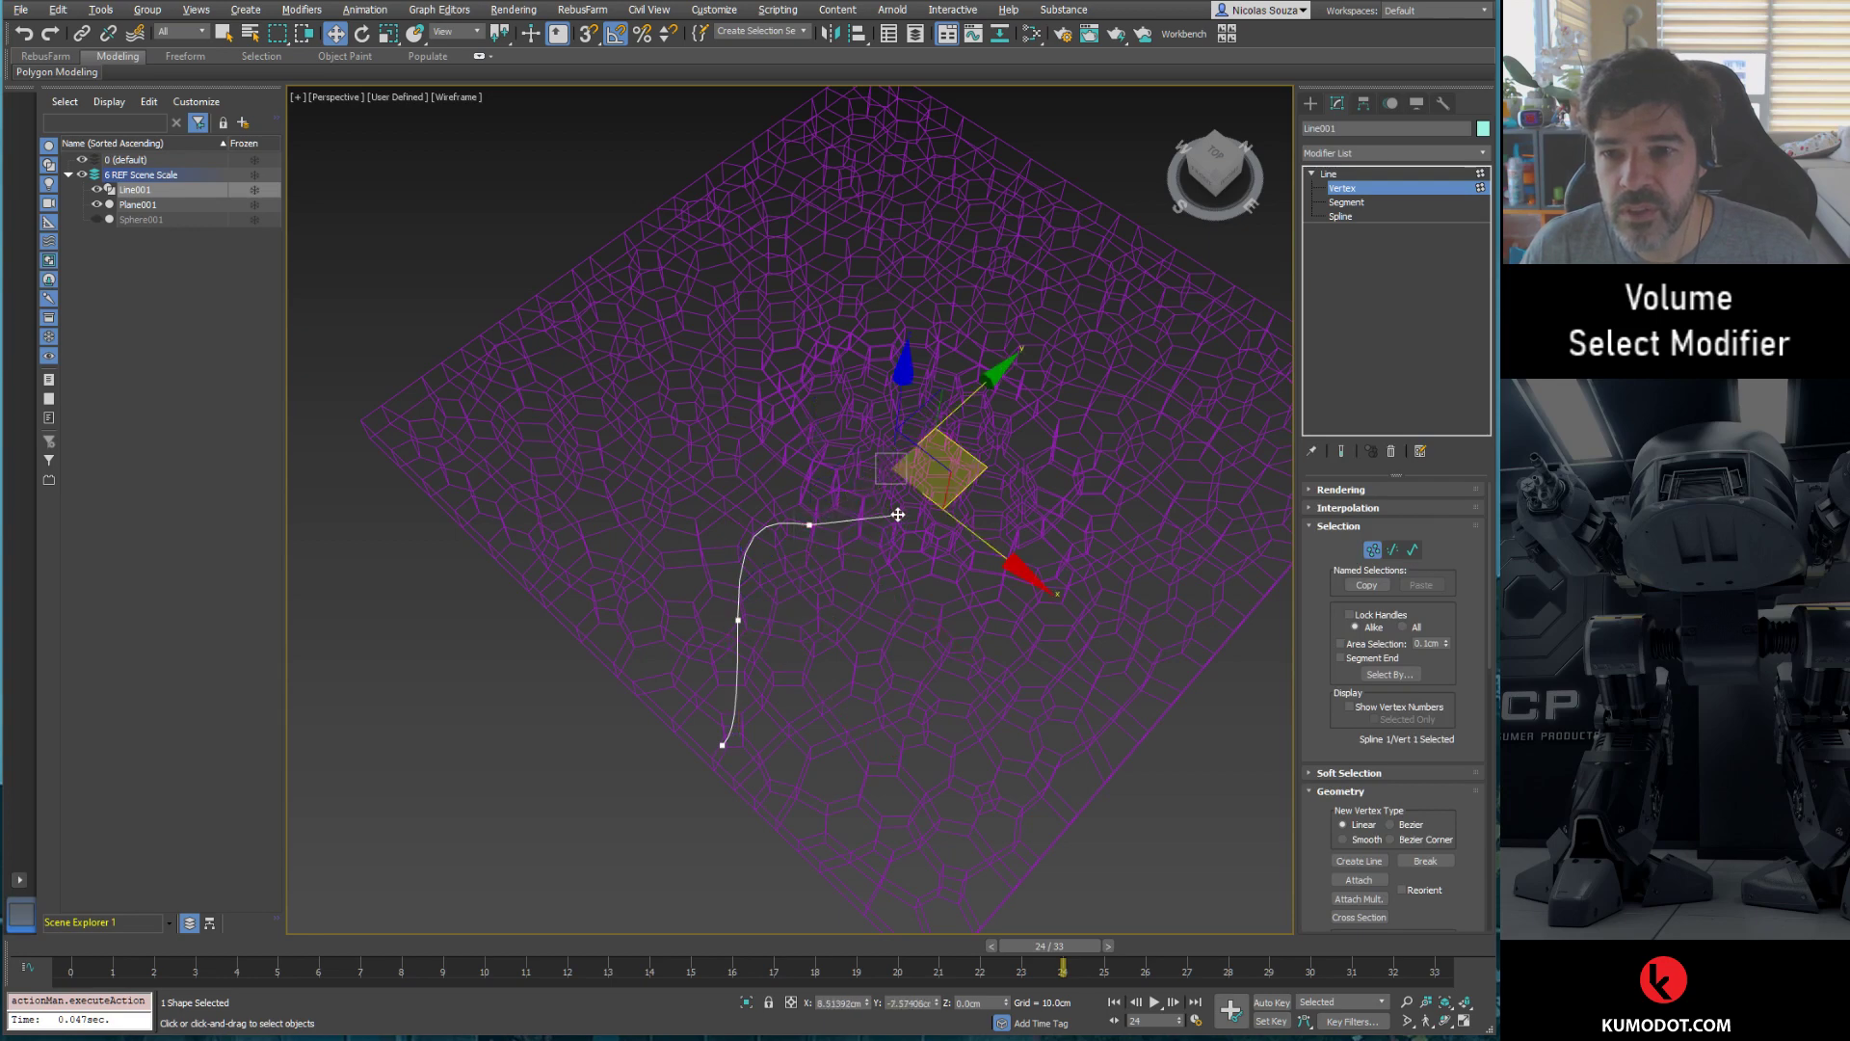
left_click(810, 525)
right_click(801, 520)
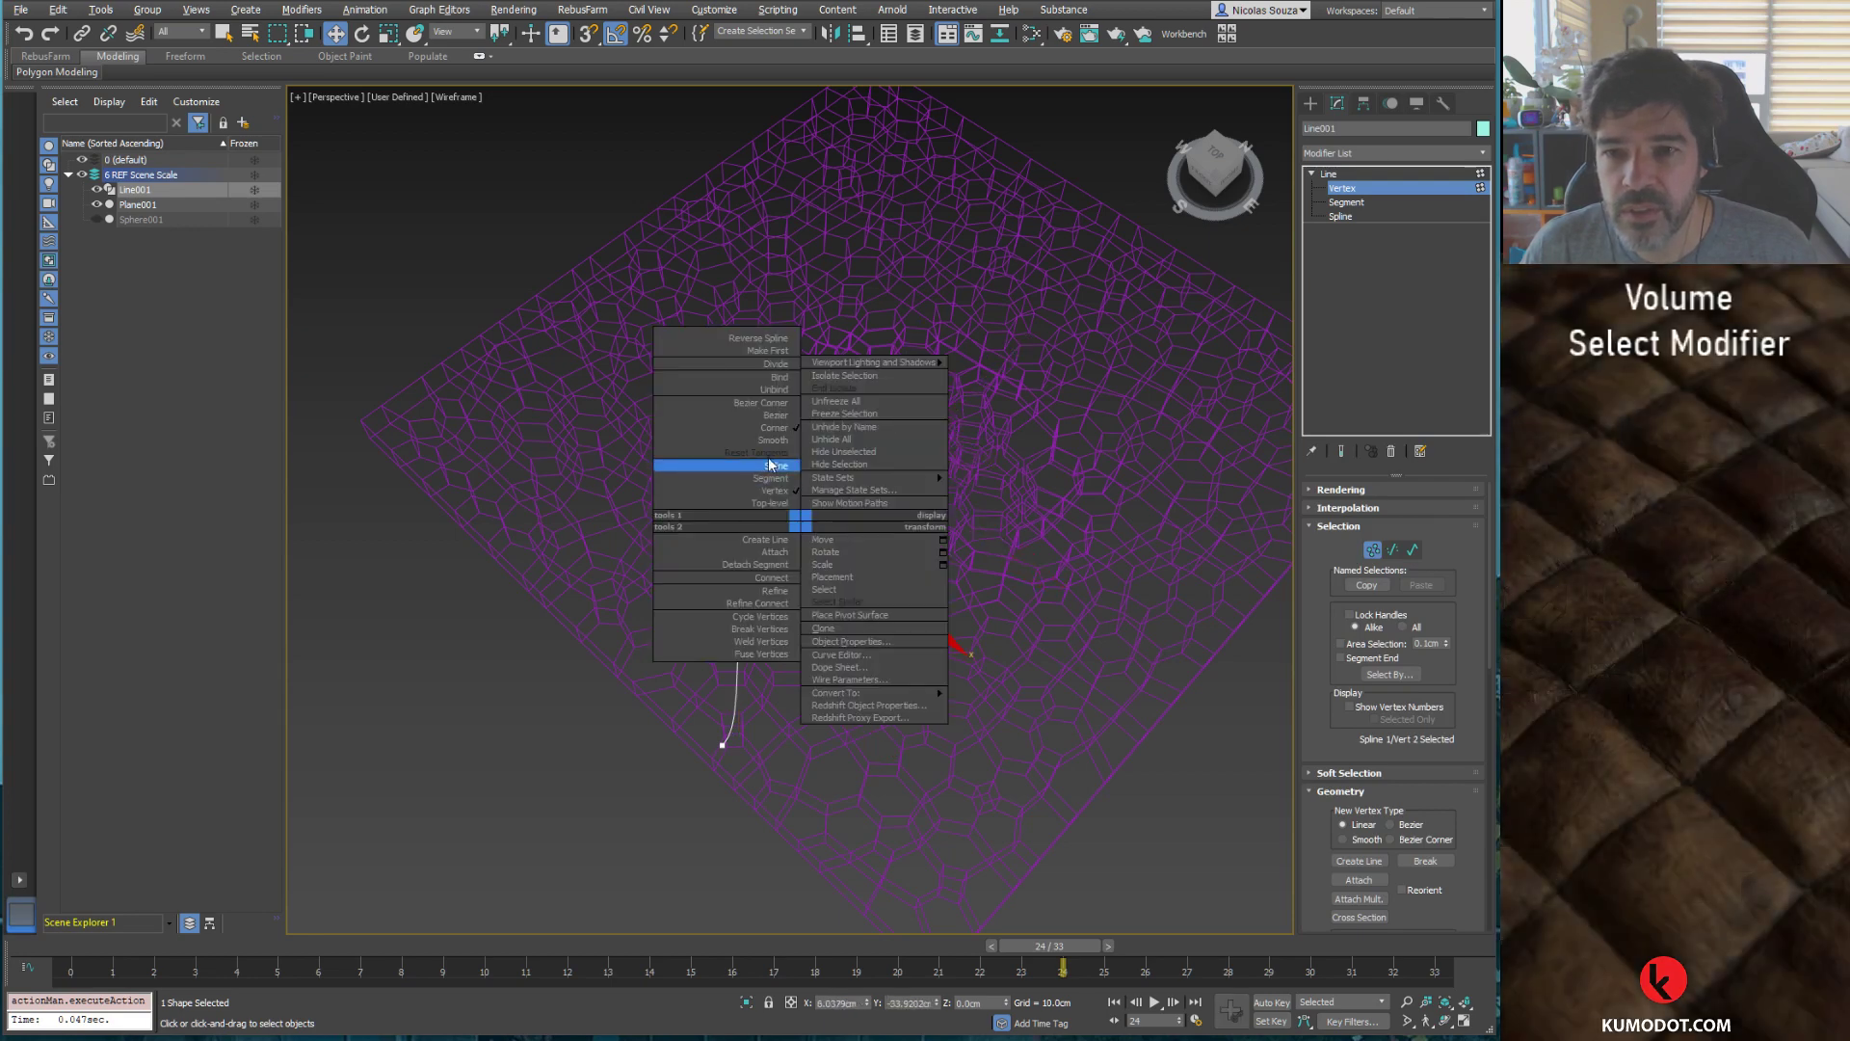
left_click(779, 415)
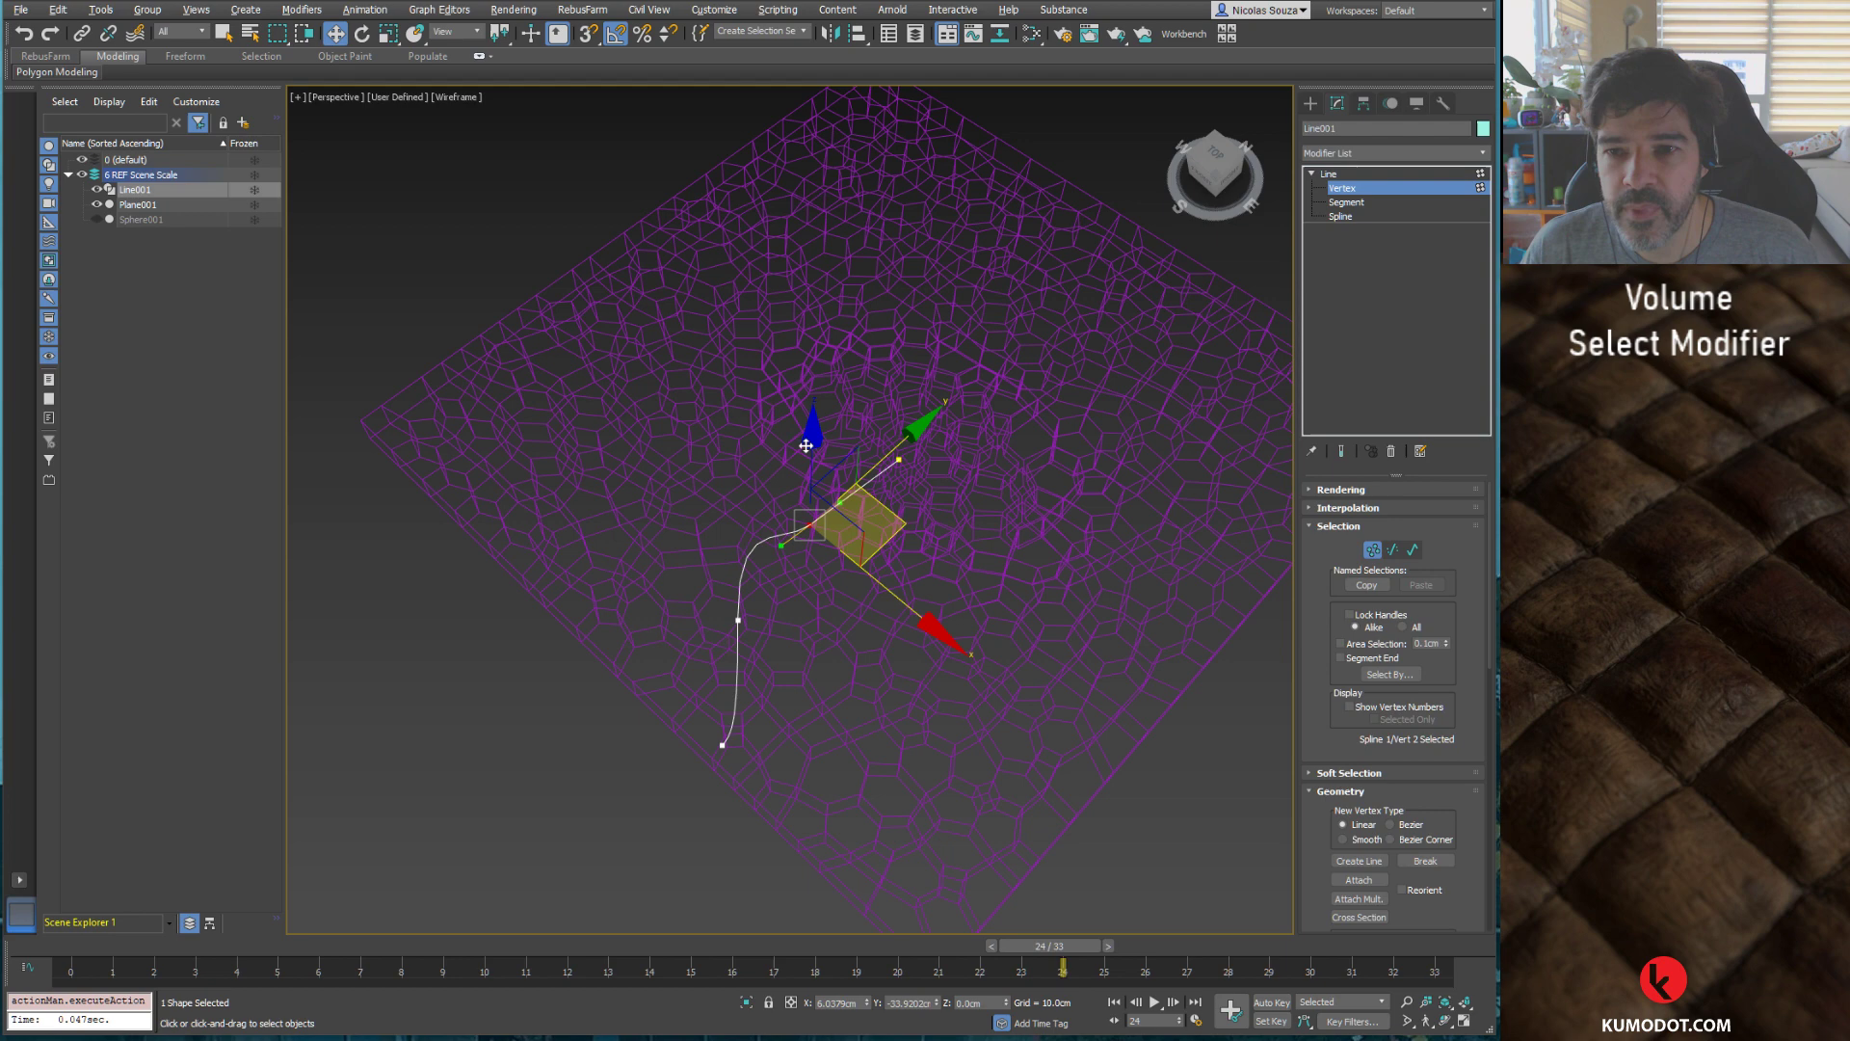
Step: Adjust the second vertex's handle and shift the third and bottom vertices down-left into an S-curve
left_click(899, 459)
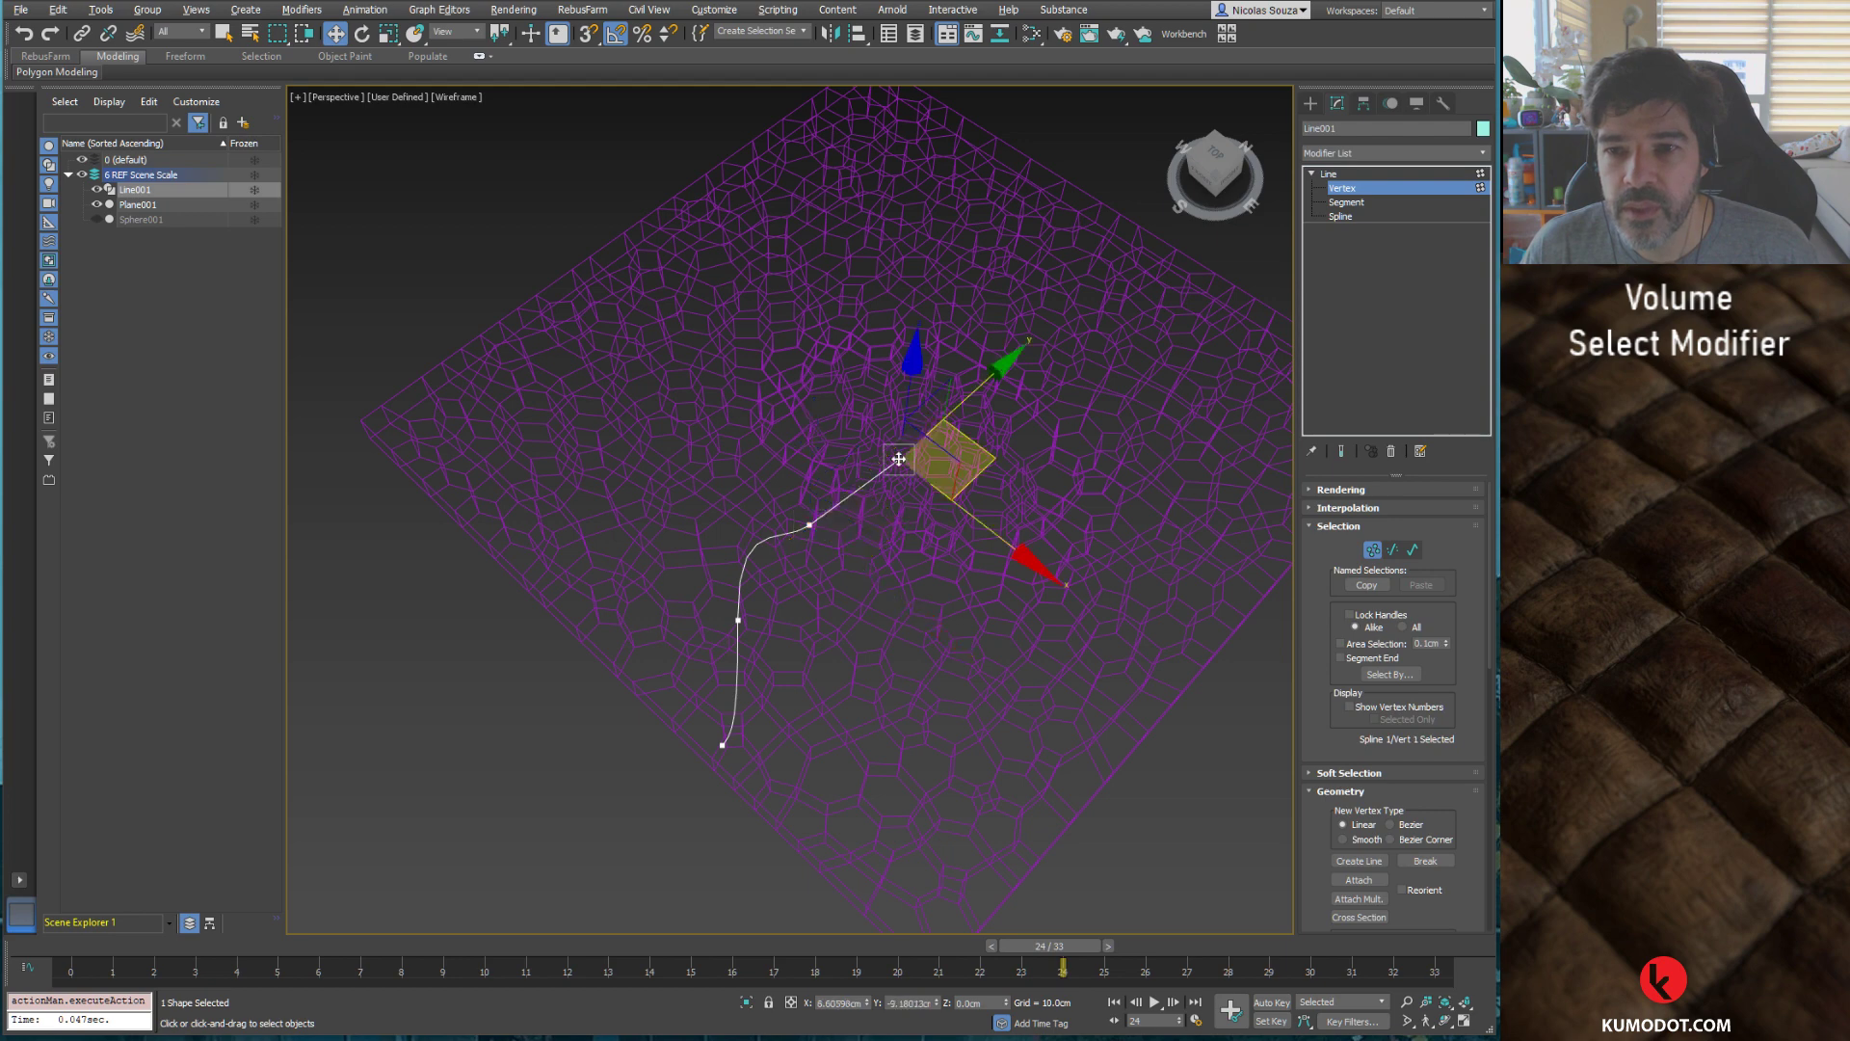
left_click(810, 525)
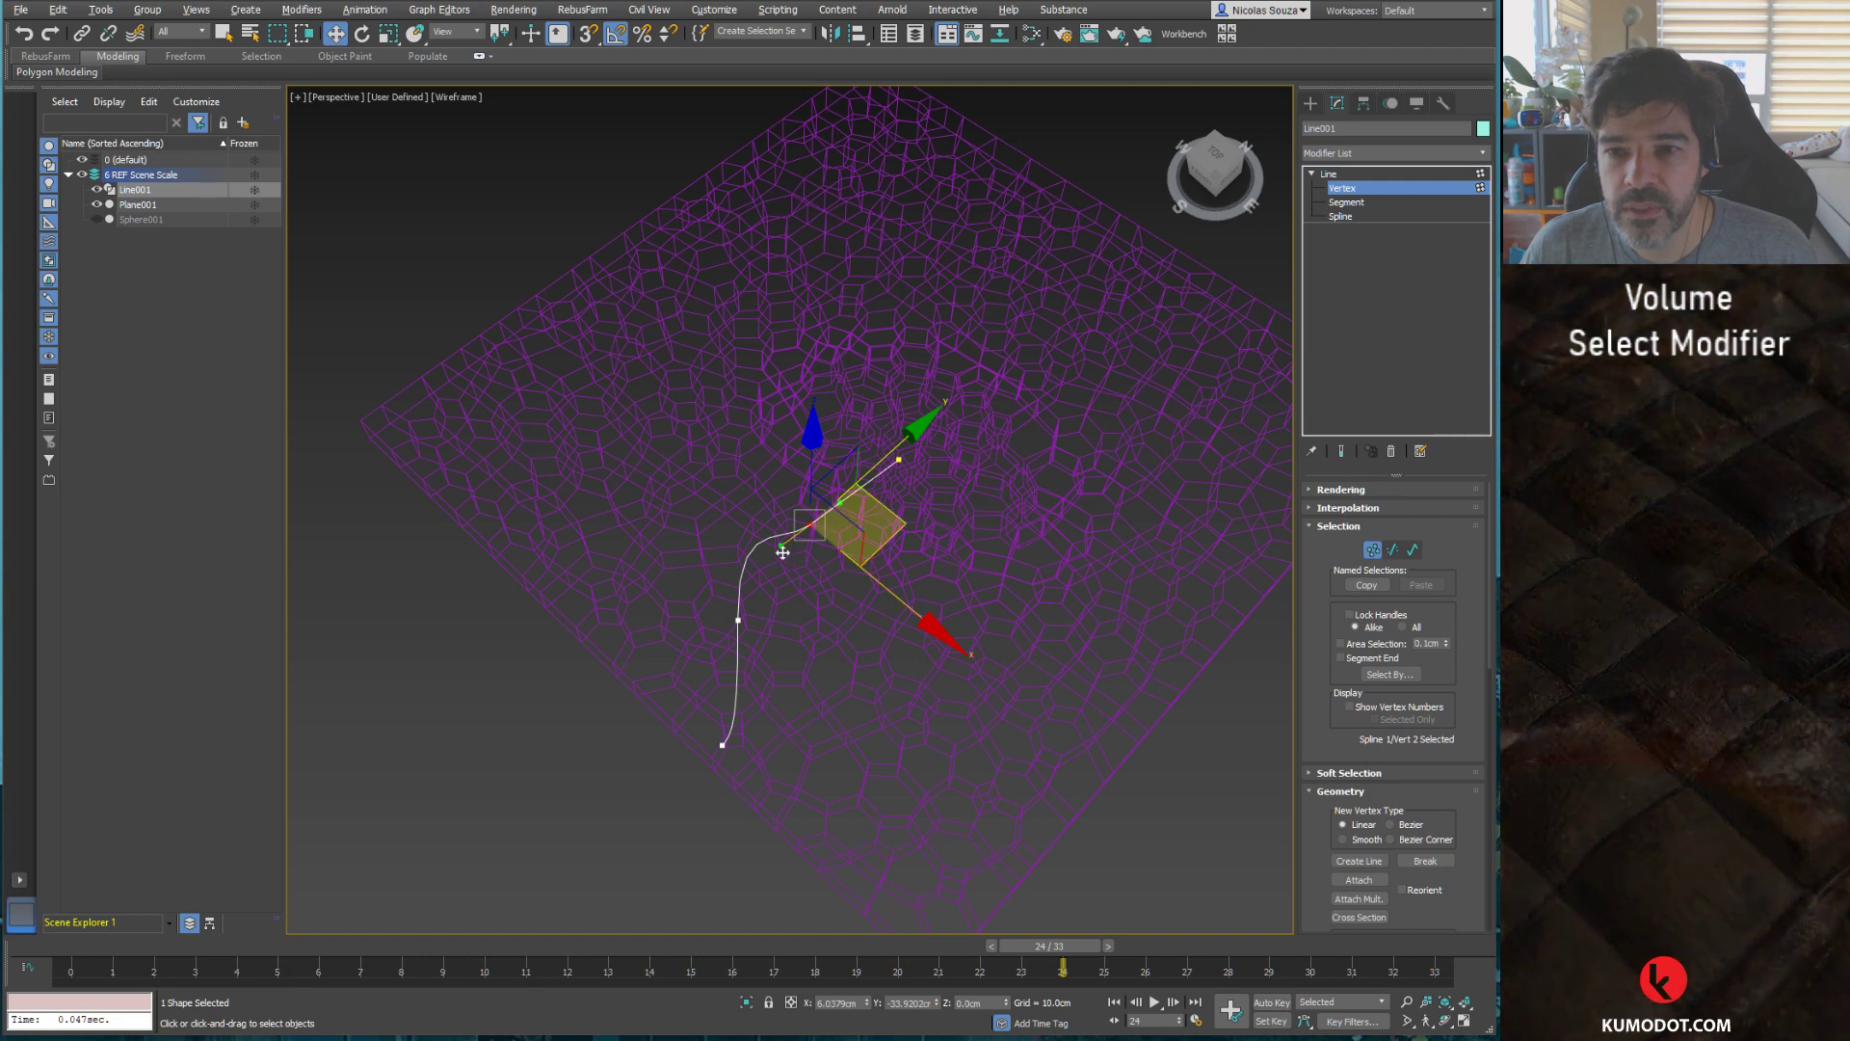
left_click_drag(781, 545, 762, 542)
left_click_drag(738, 617, 728, 624)
left_click_drag(721, 744, 674, 768)
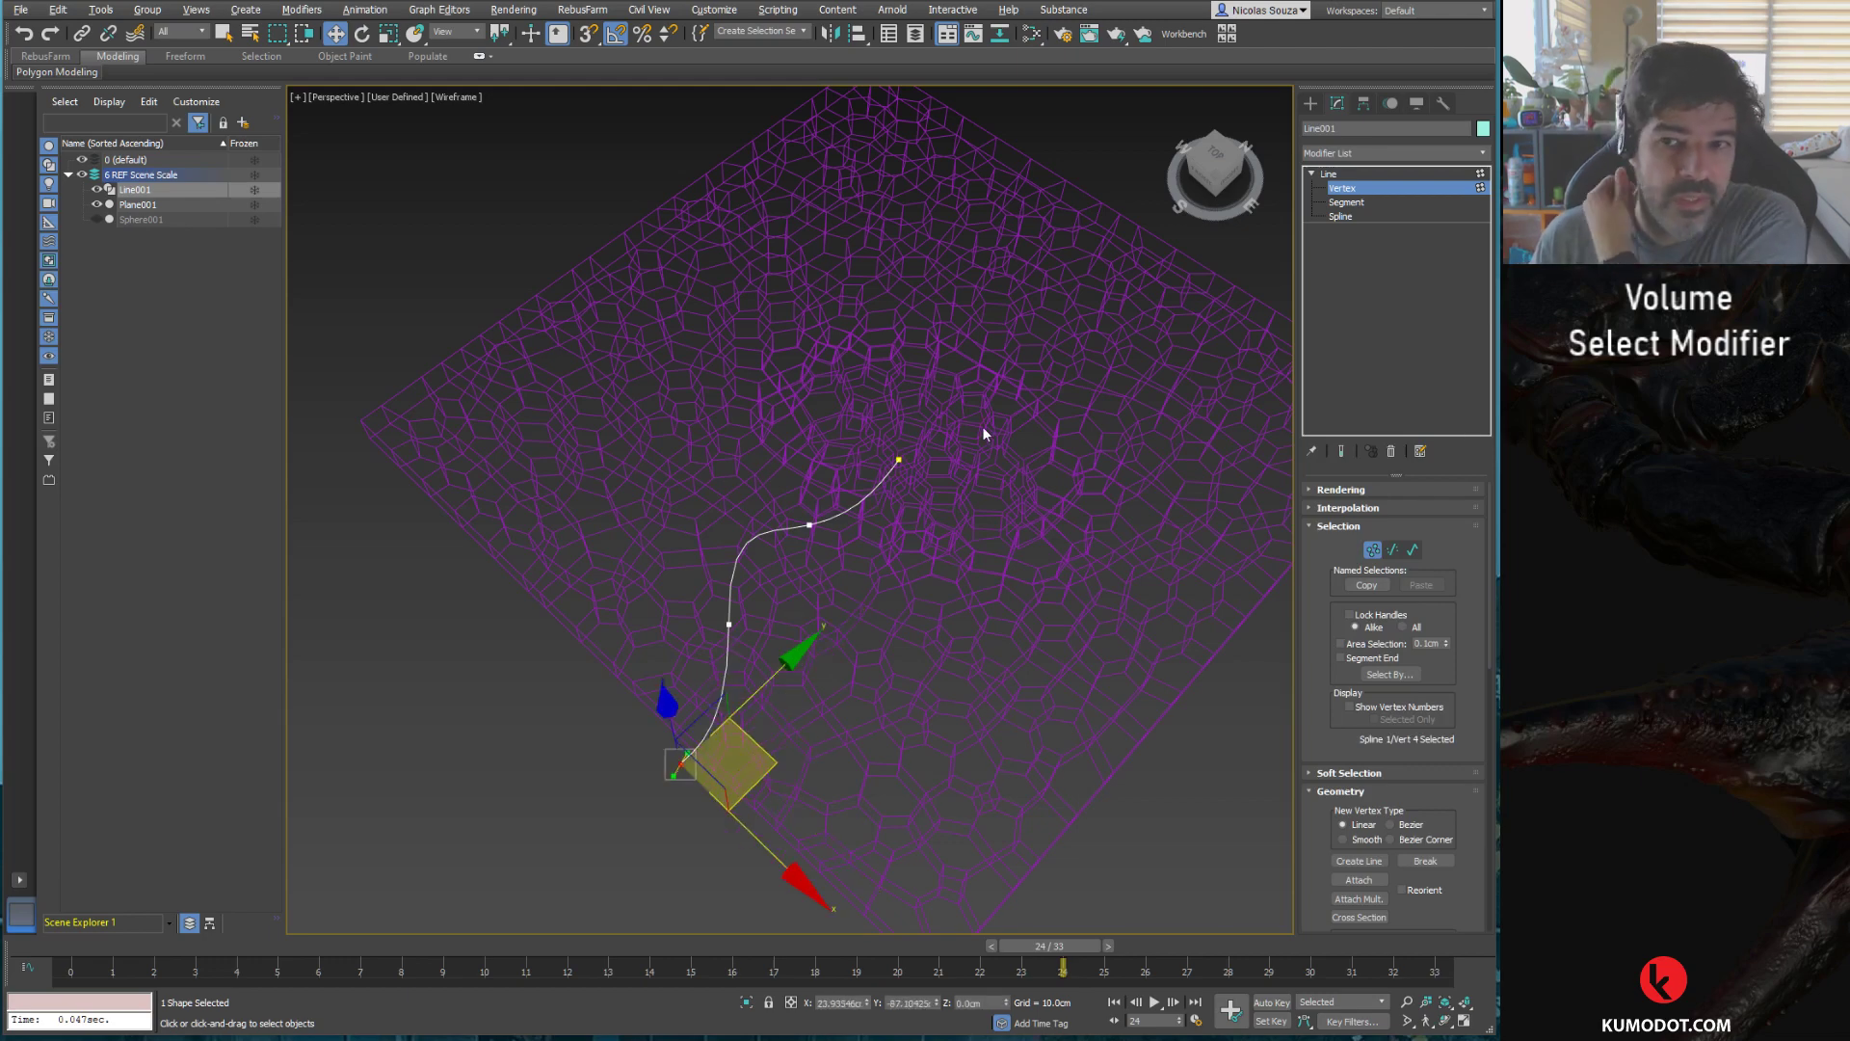
Step: Exit vertex level and scale Sphere001 down slightly in shaded view
key("1")
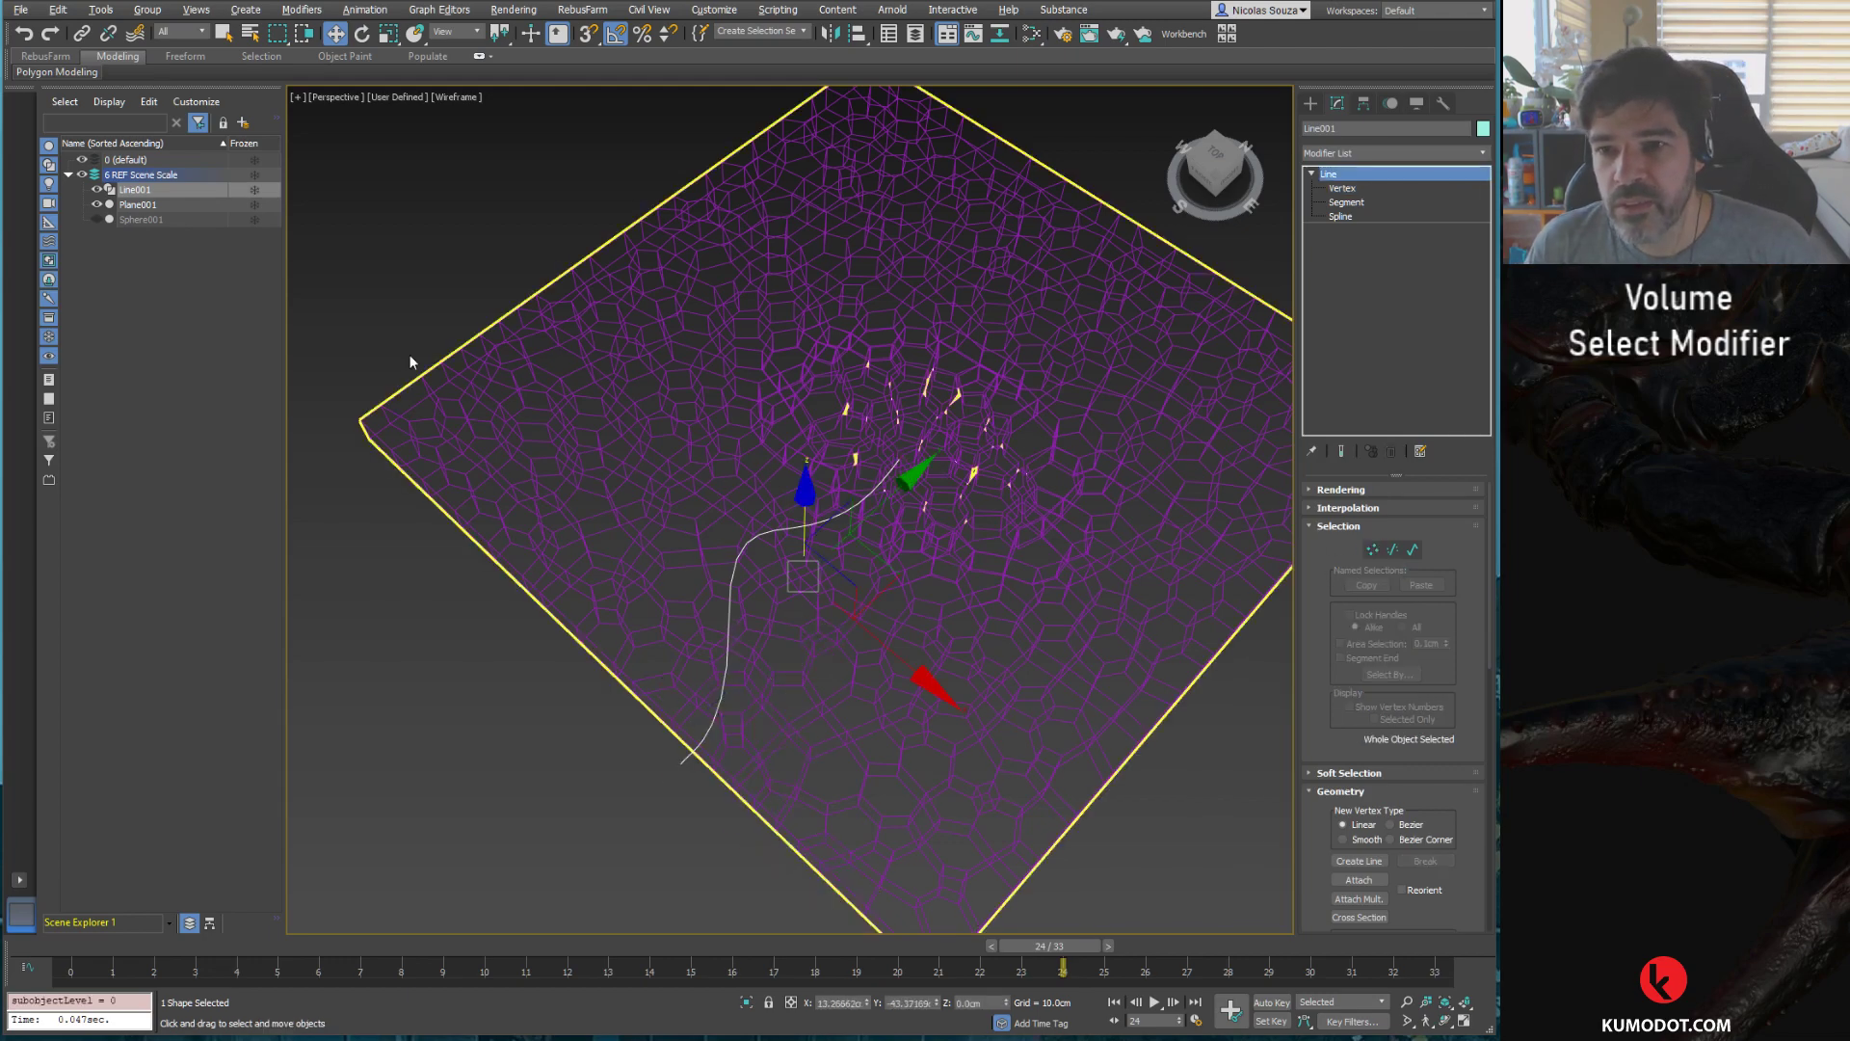
left_click(908, 463)
key("r")
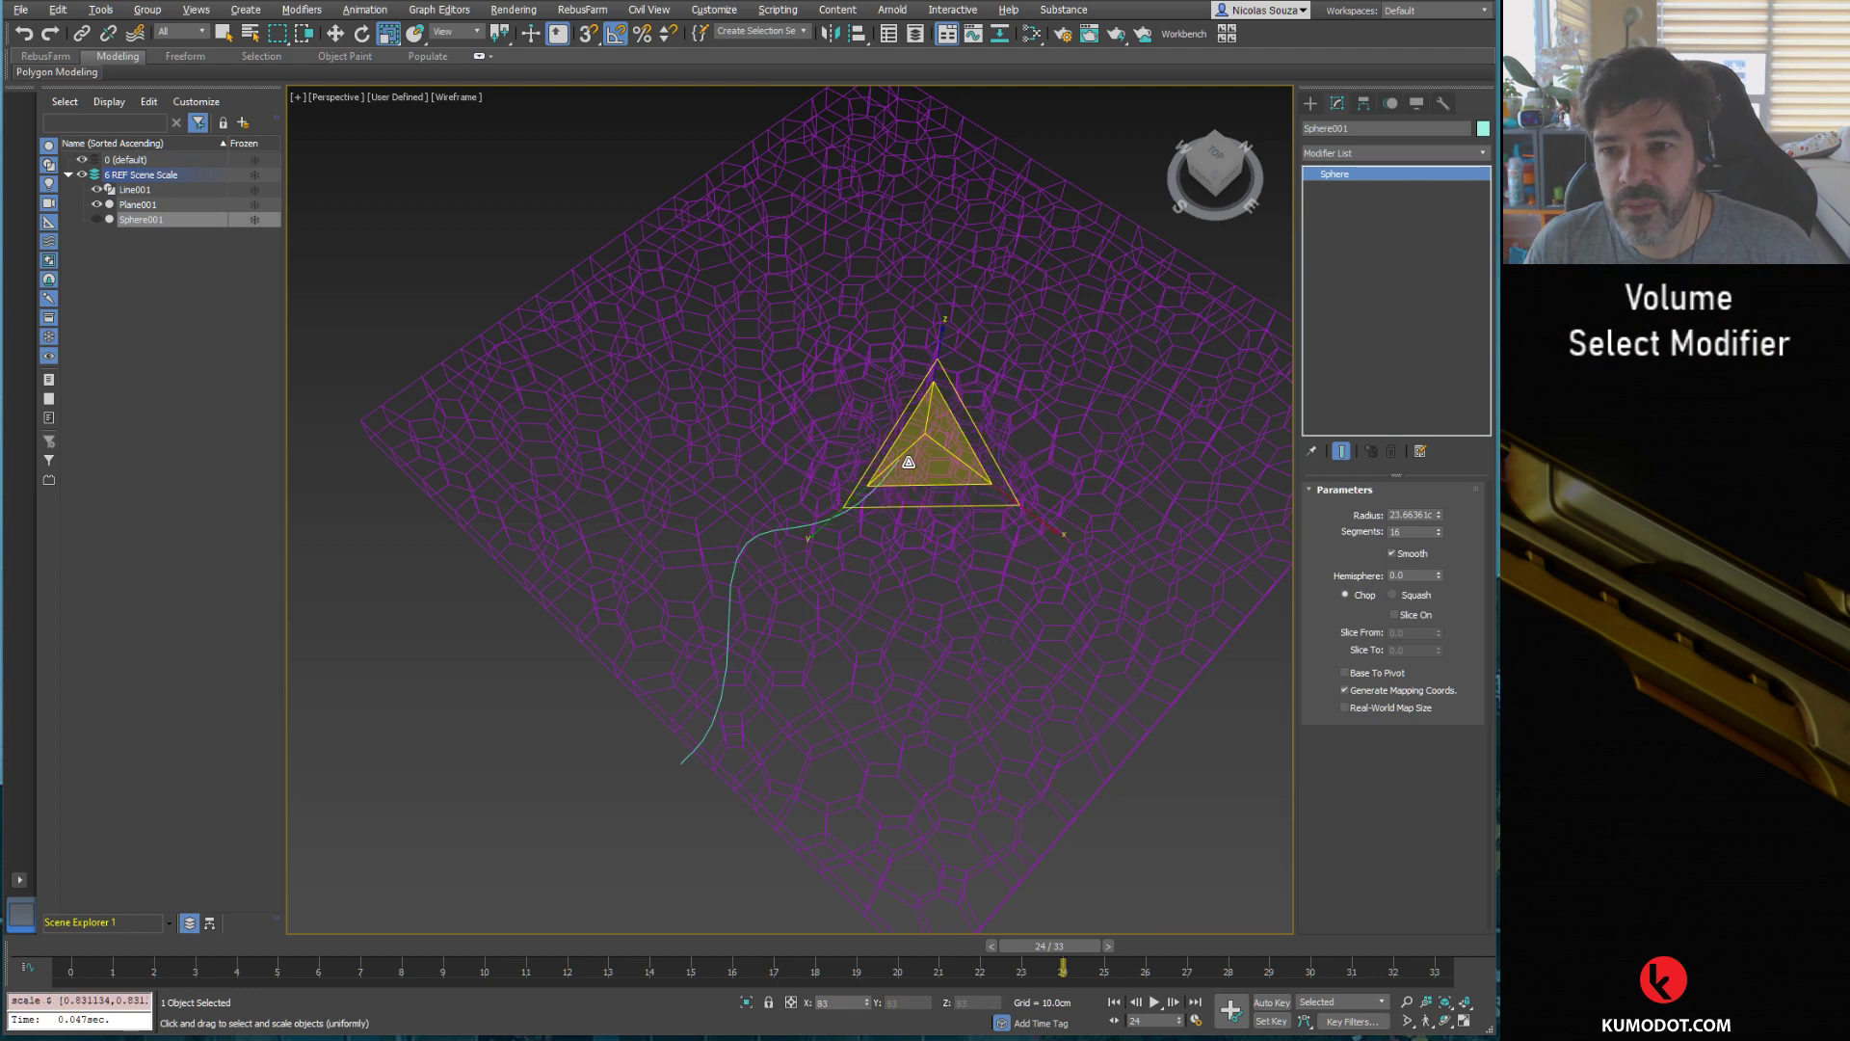
key("F3")
left_click_drag(908, 462, 764, 615)
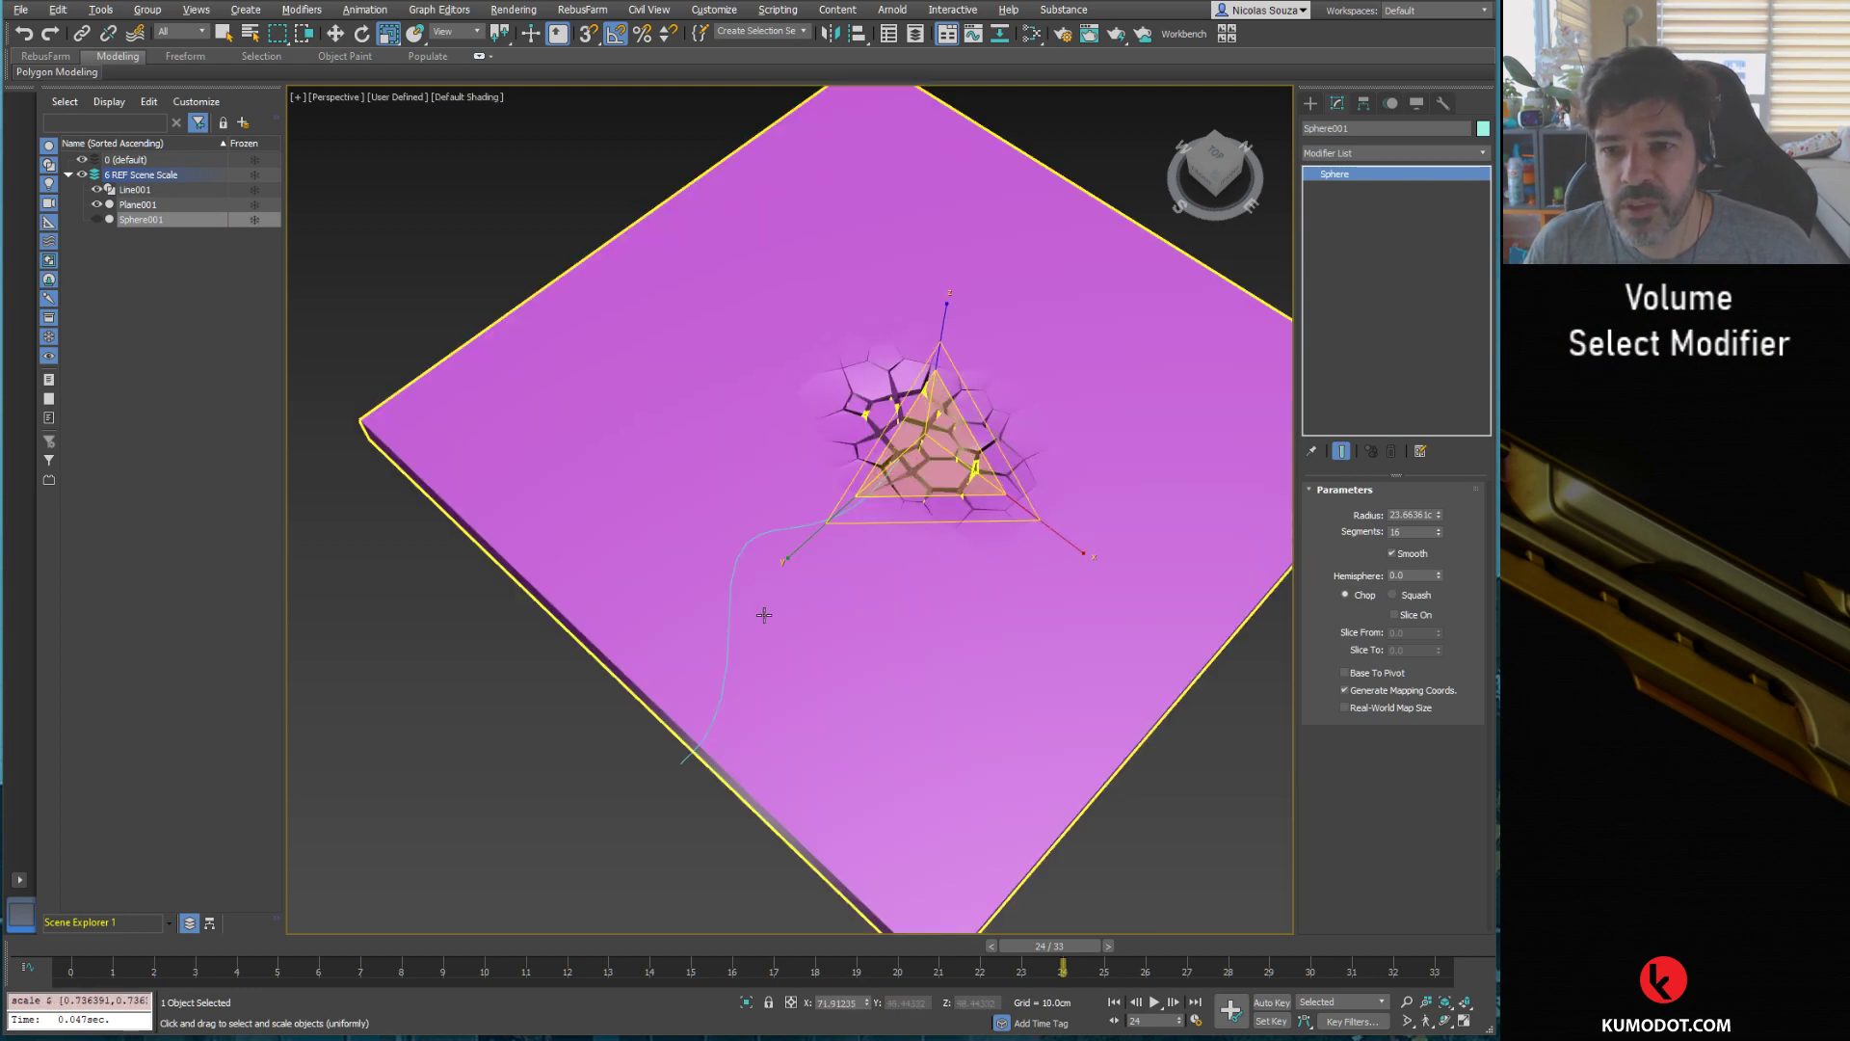
Step: Enable Line001 in renderer and viewport as a tube 2.1cm thick
left_click(682, 757)
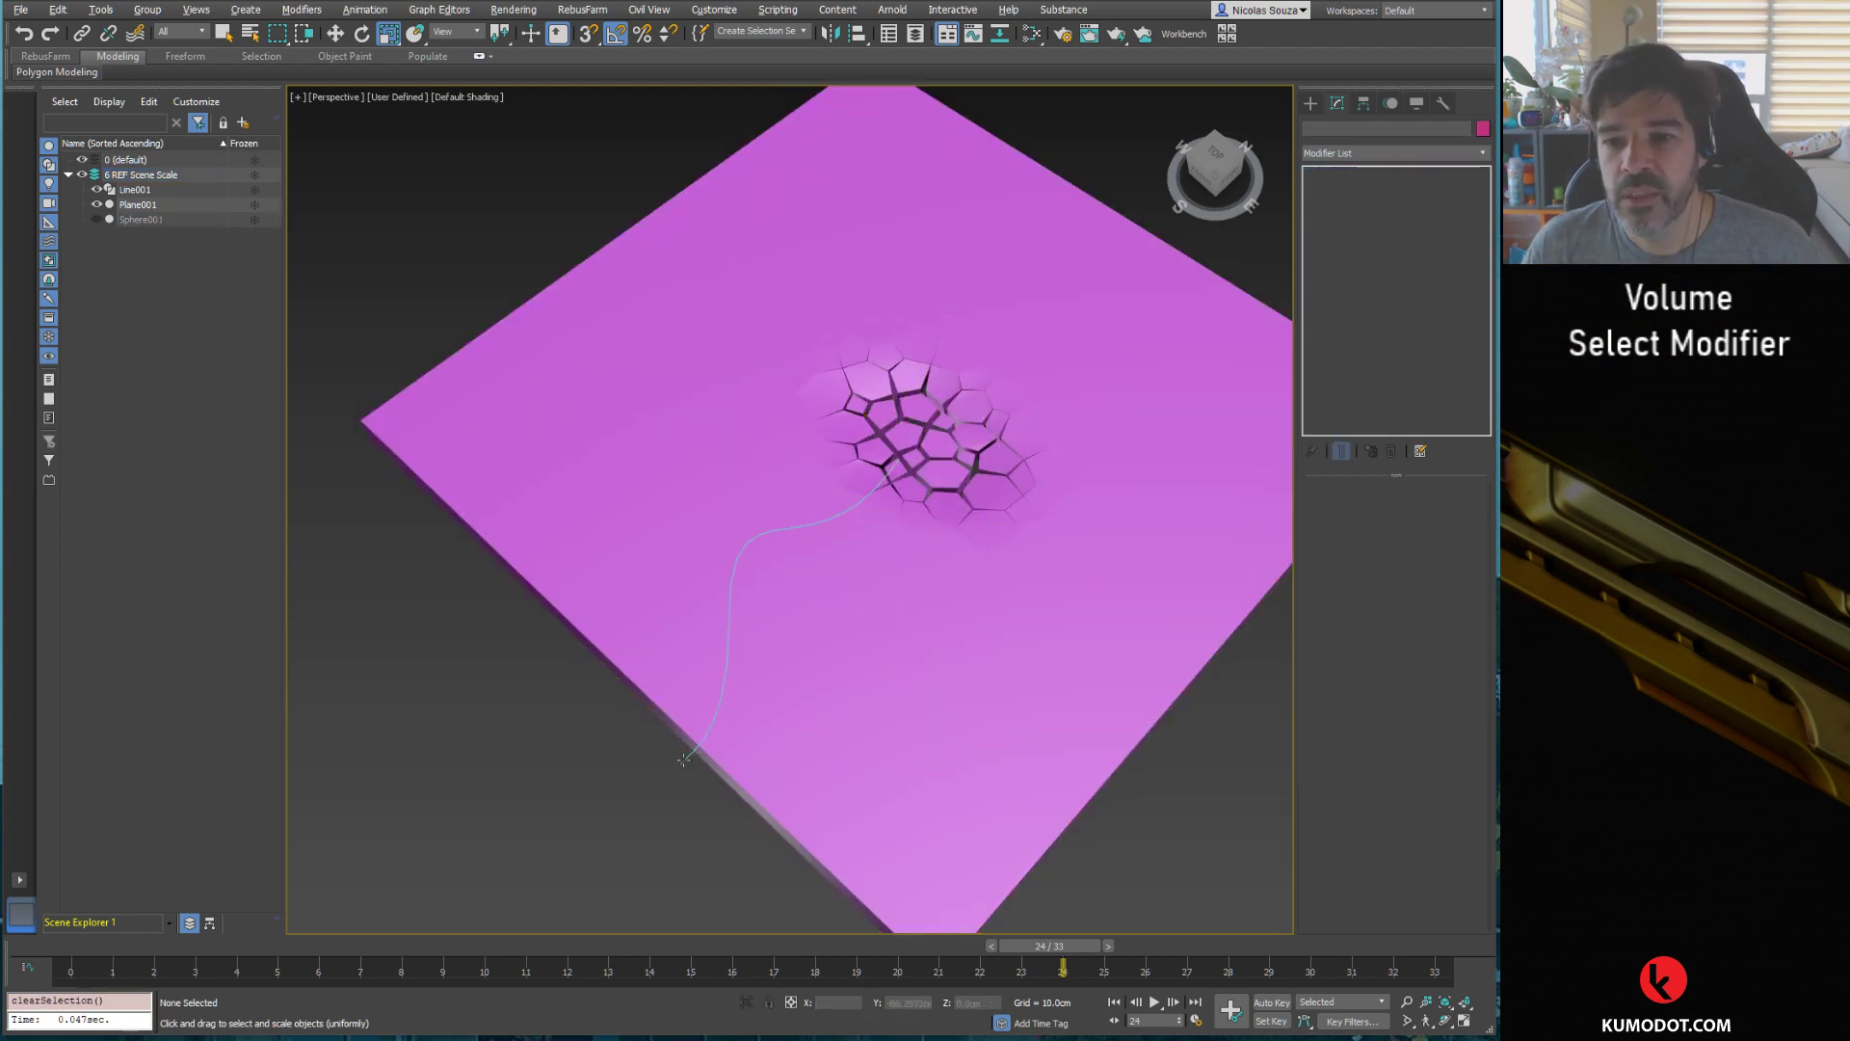
left_click(1357, 489)
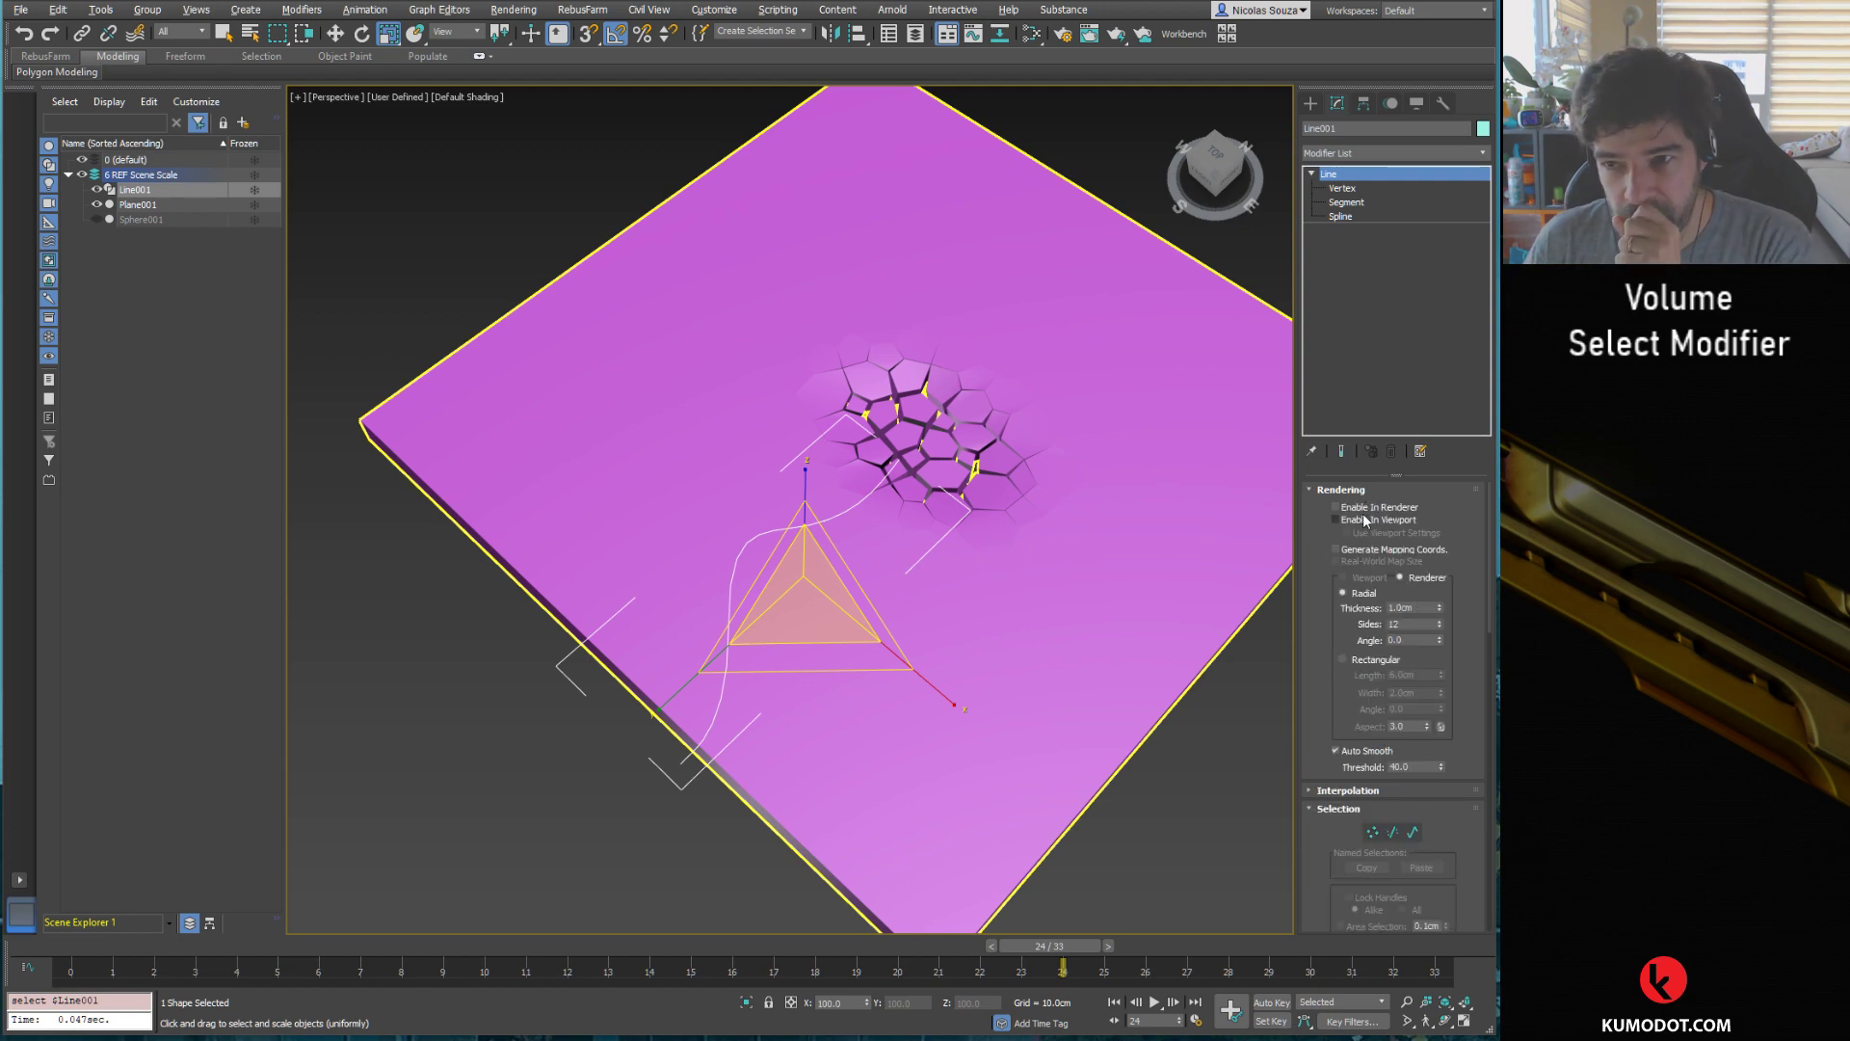
left_click(1336, 519)
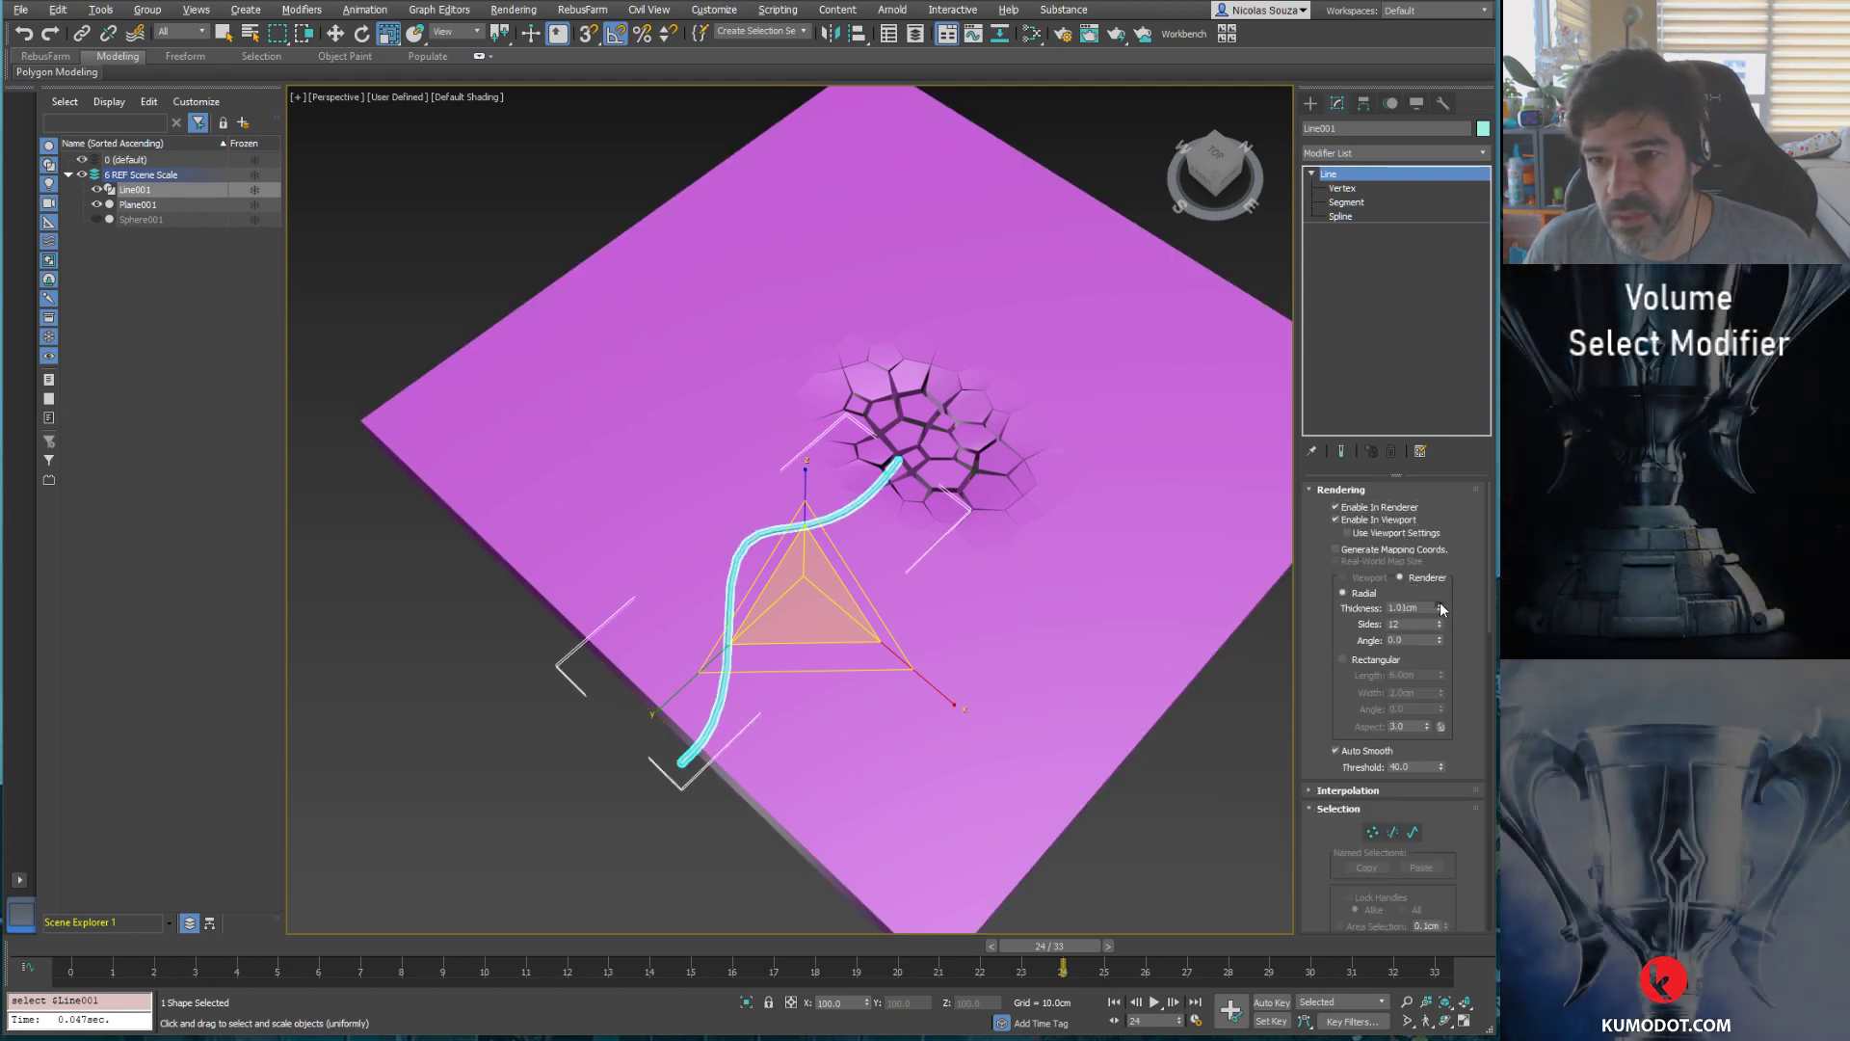
left_click_drag(1438, 609, 1442, 544)
mouse_move(926, 539)
middle_mouse_down("alt")
mouse_move(943, 530)
mouse_move(911, 532)
mouse_move(1079, 462)
middle_mouse_up("alt")
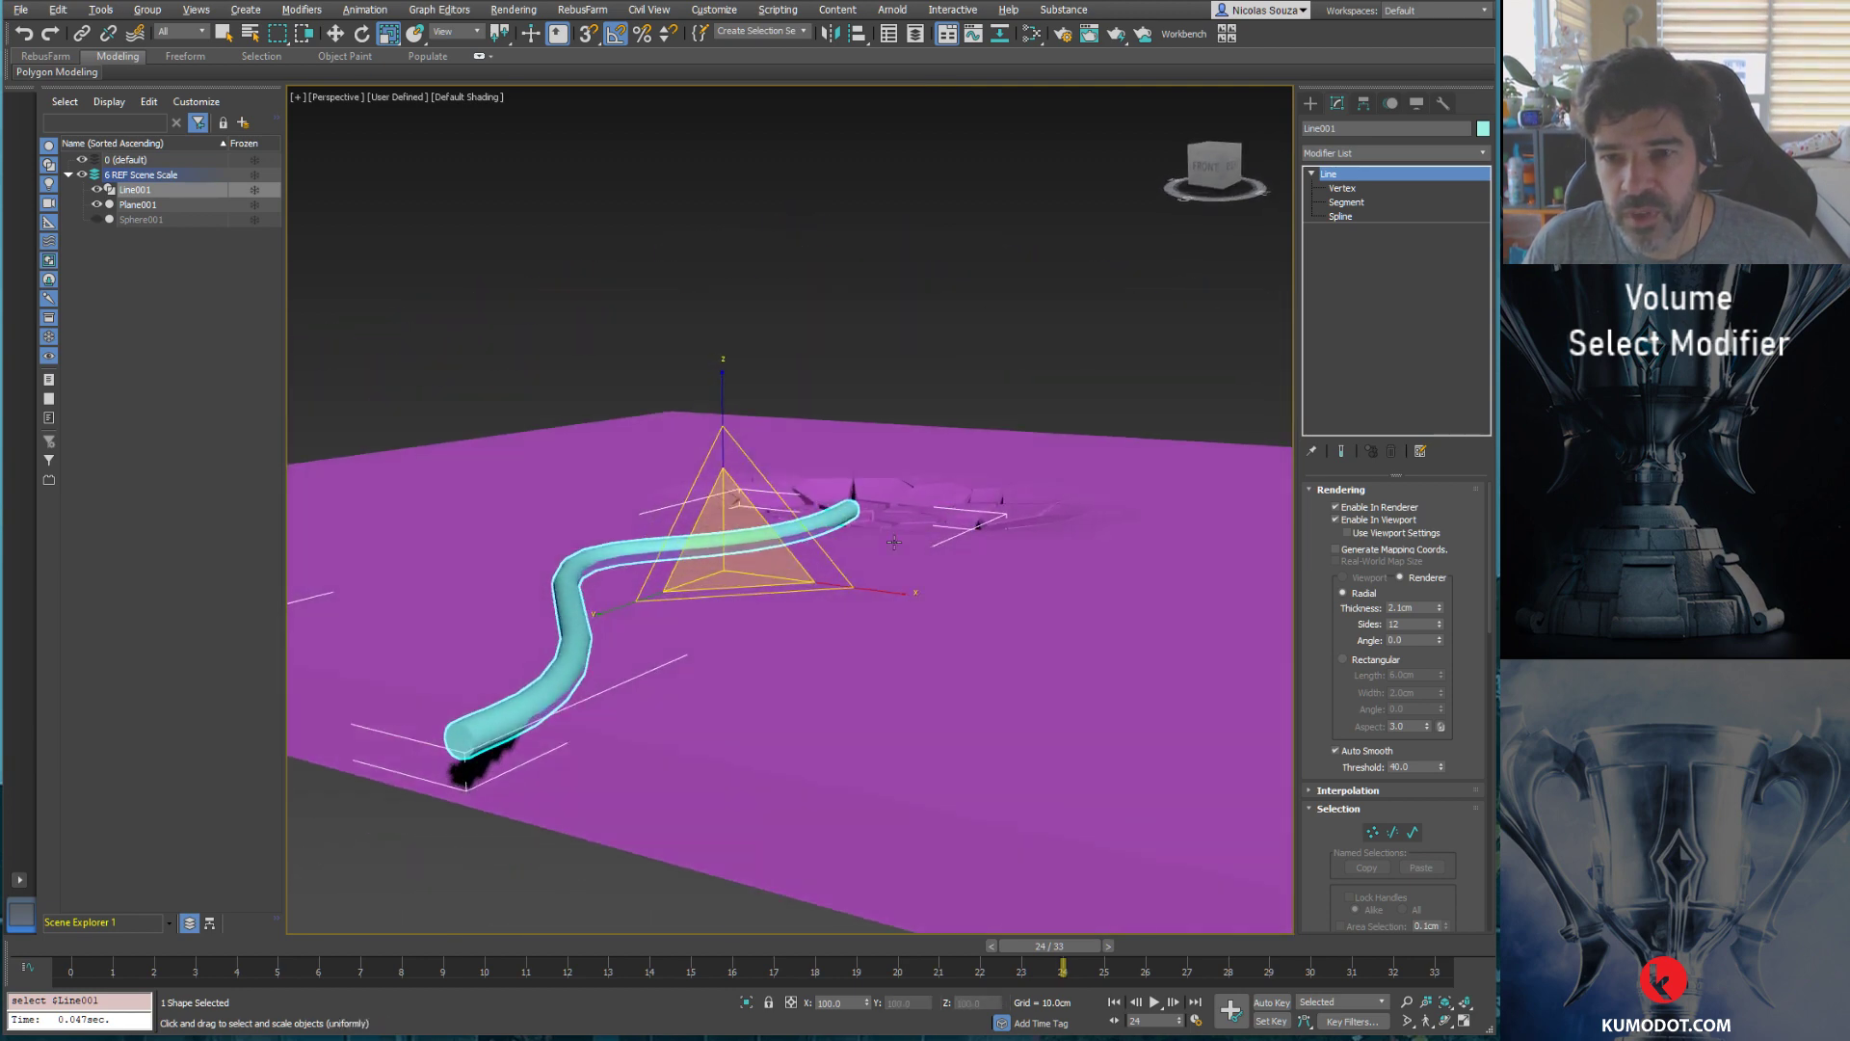
left_click(1079, 463)
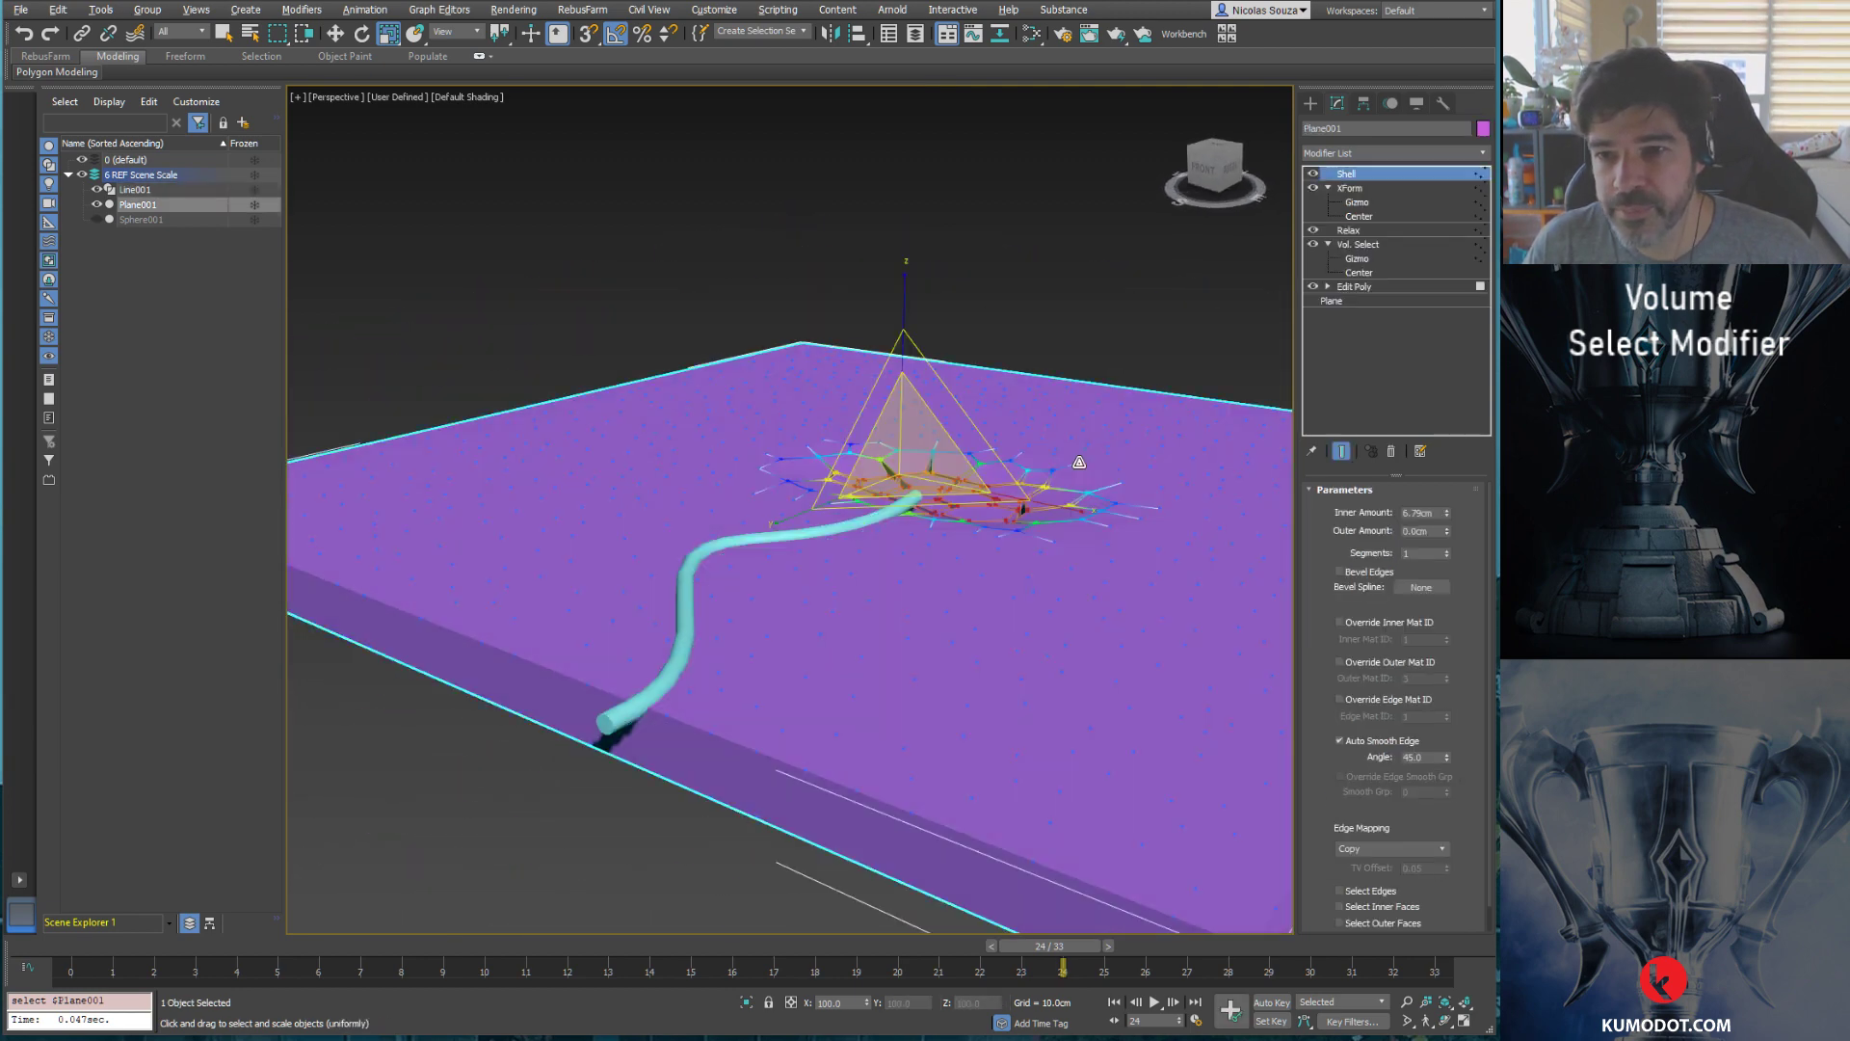
Step: Confirm Sphere001 as Plane001's Vol. Select mesh object, and add Line001 to the selection
left_click(1359, 244)
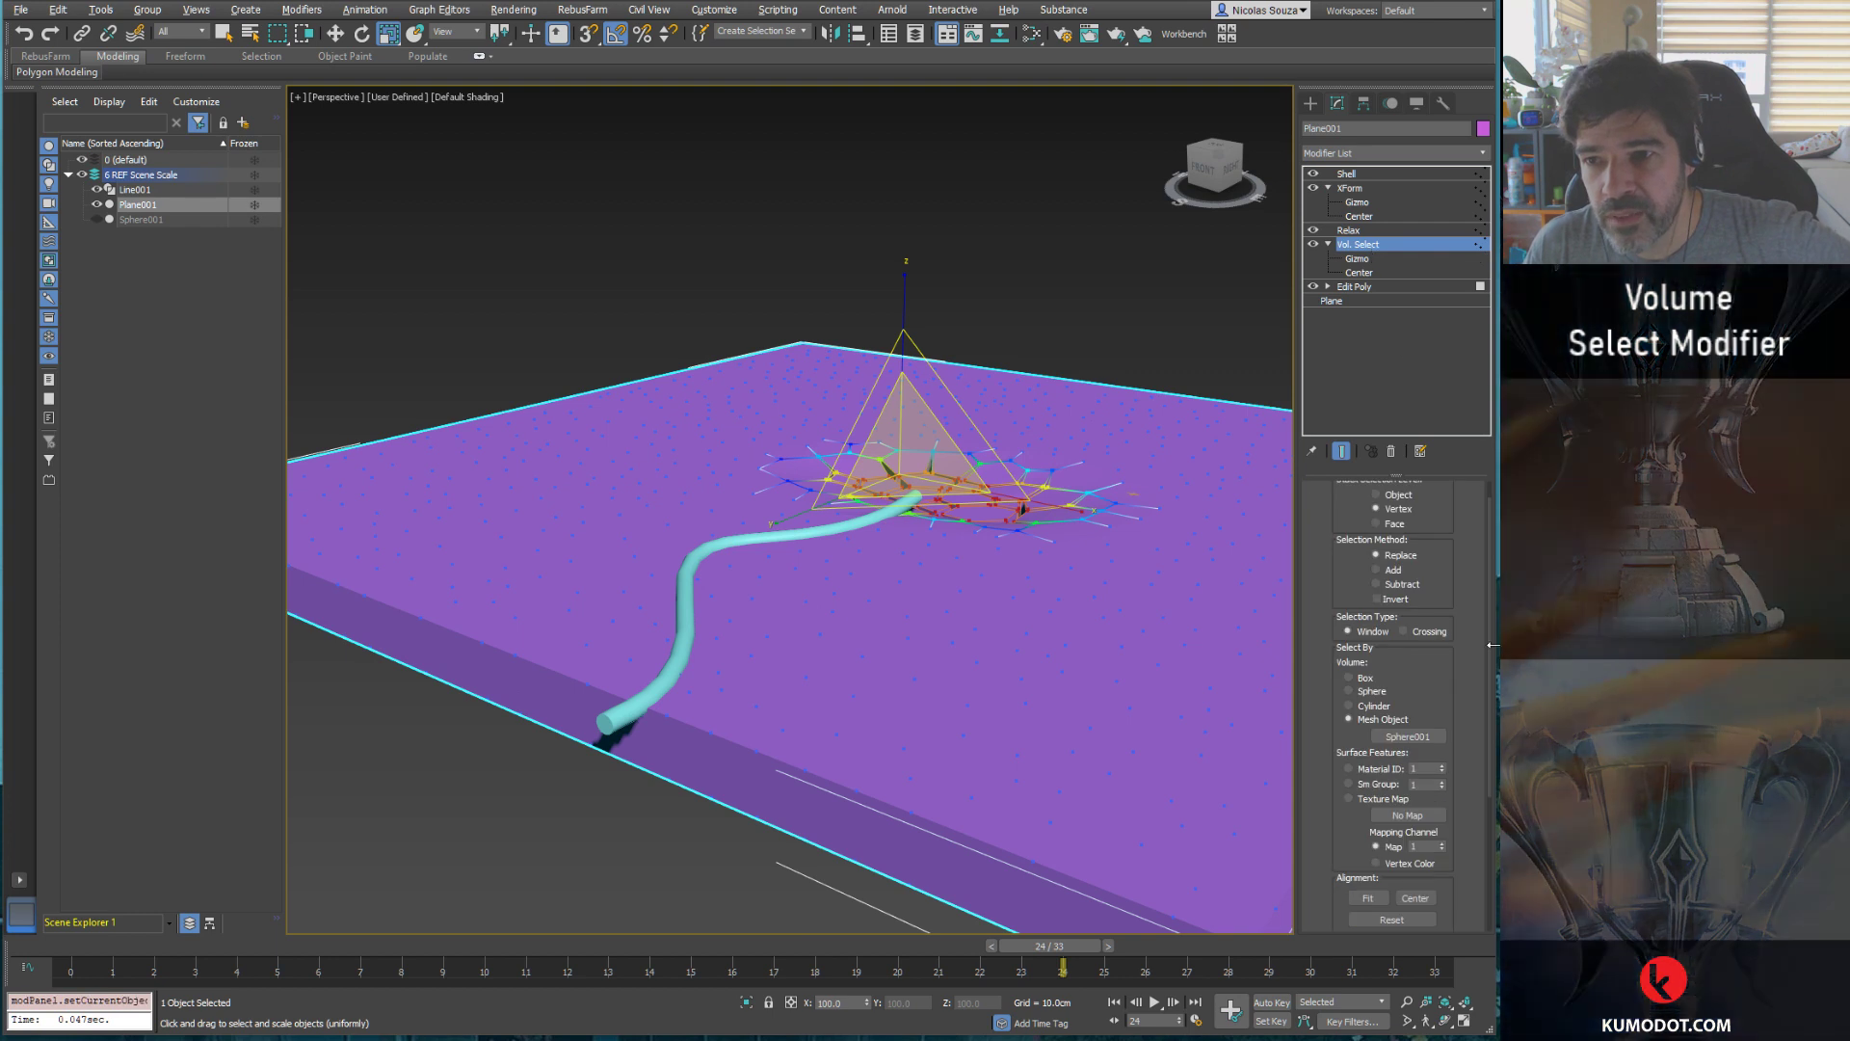
scroll(1440, 694, "down", 2)
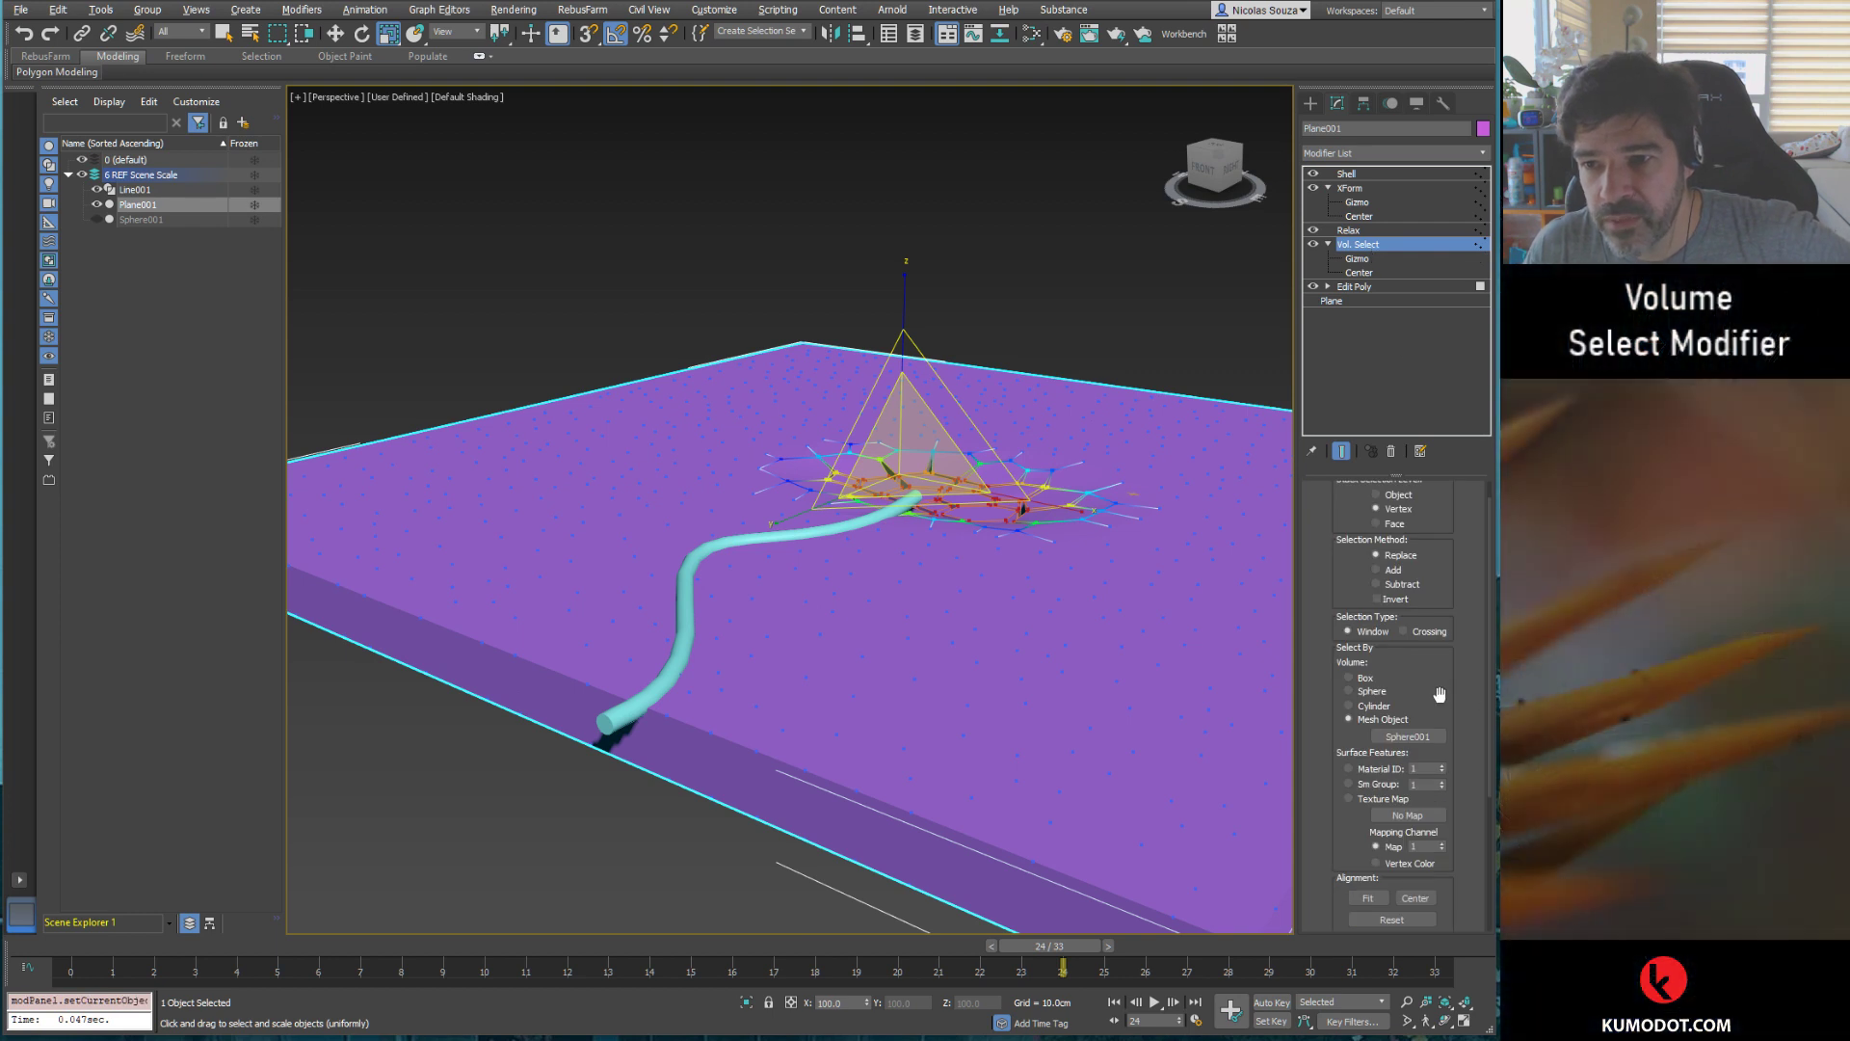
left_click(1412, 736)
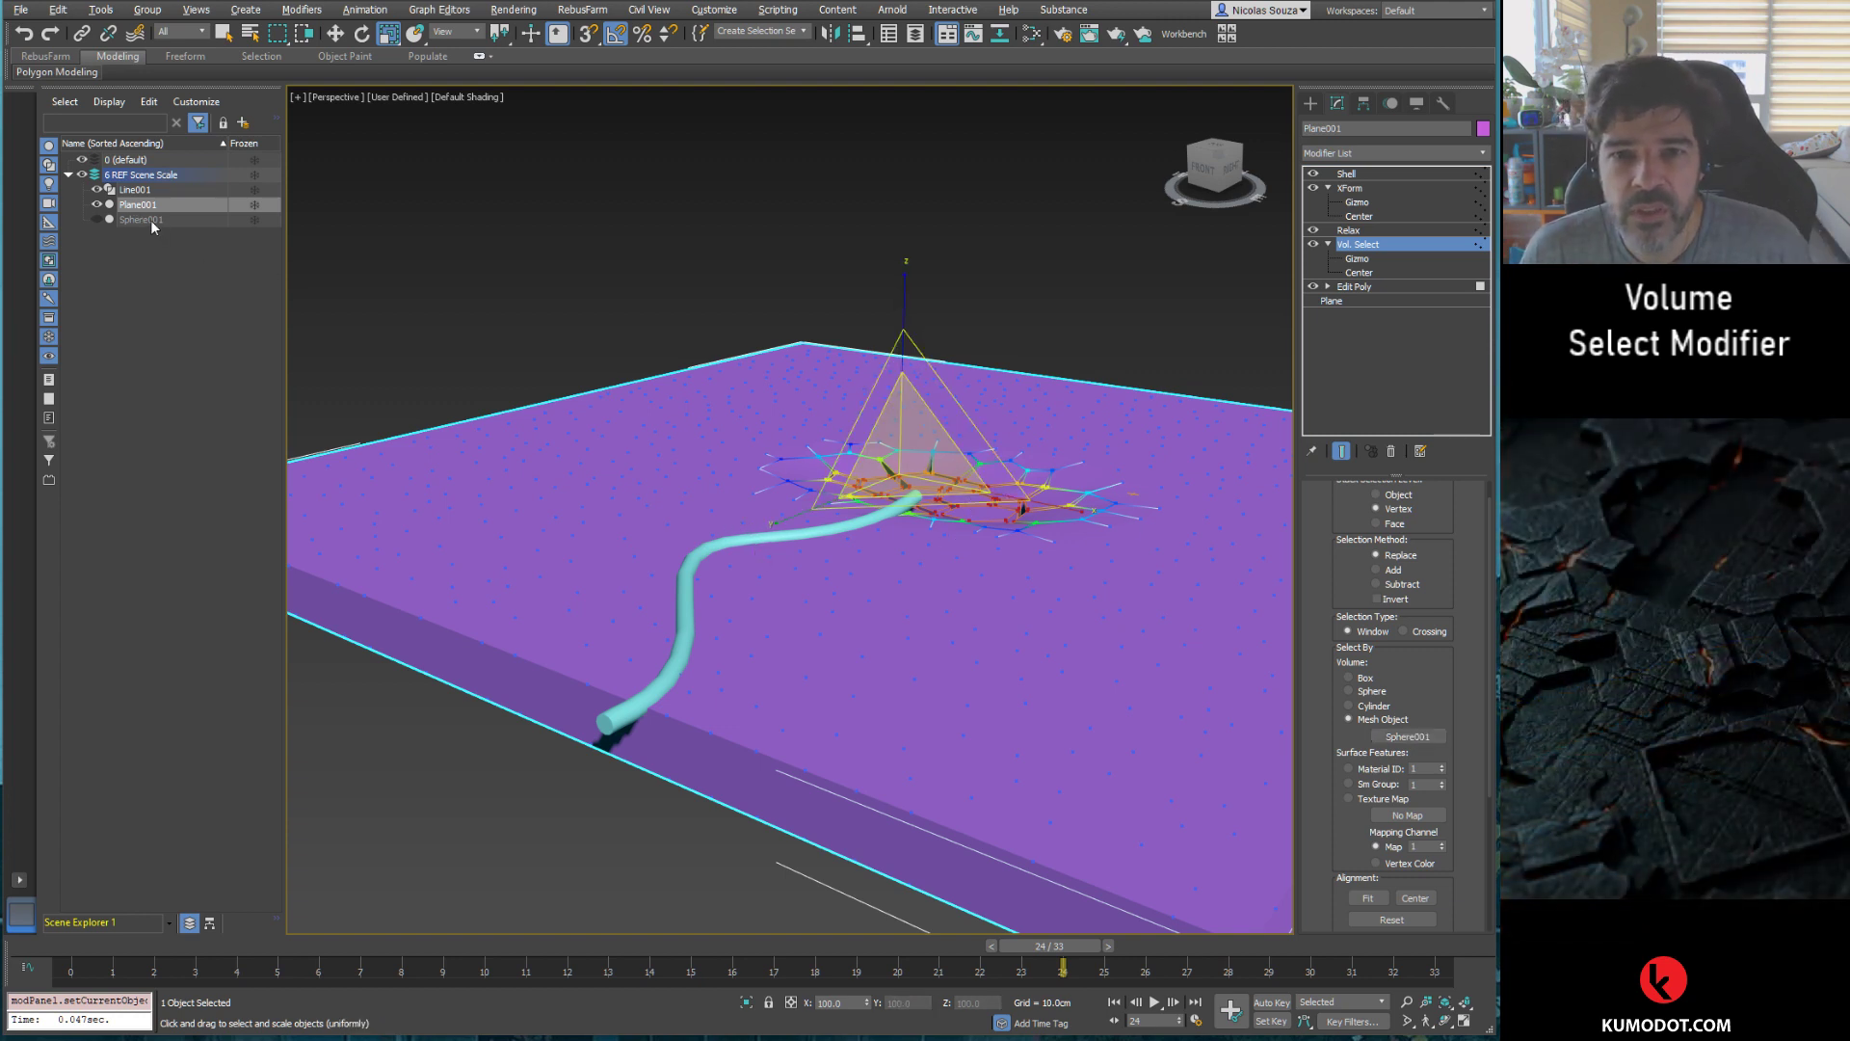
left_click(137, 190, "ctrl")
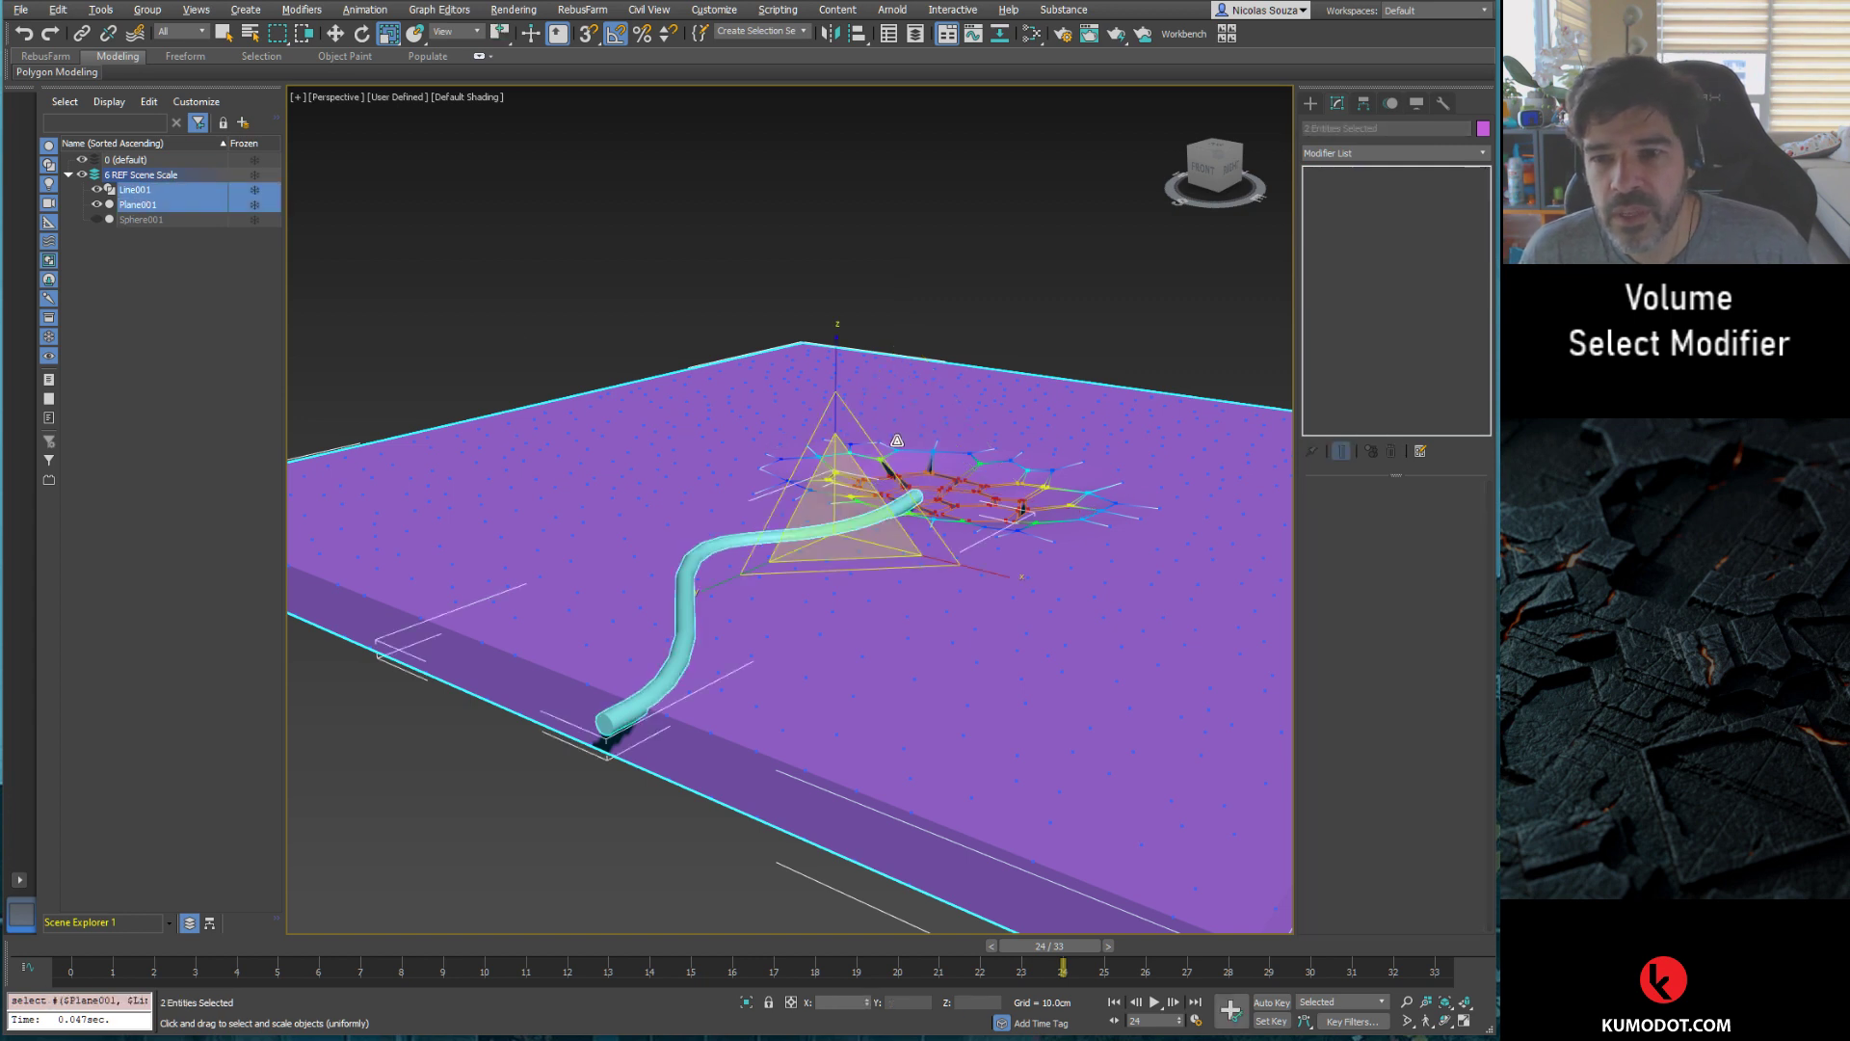
type("x")
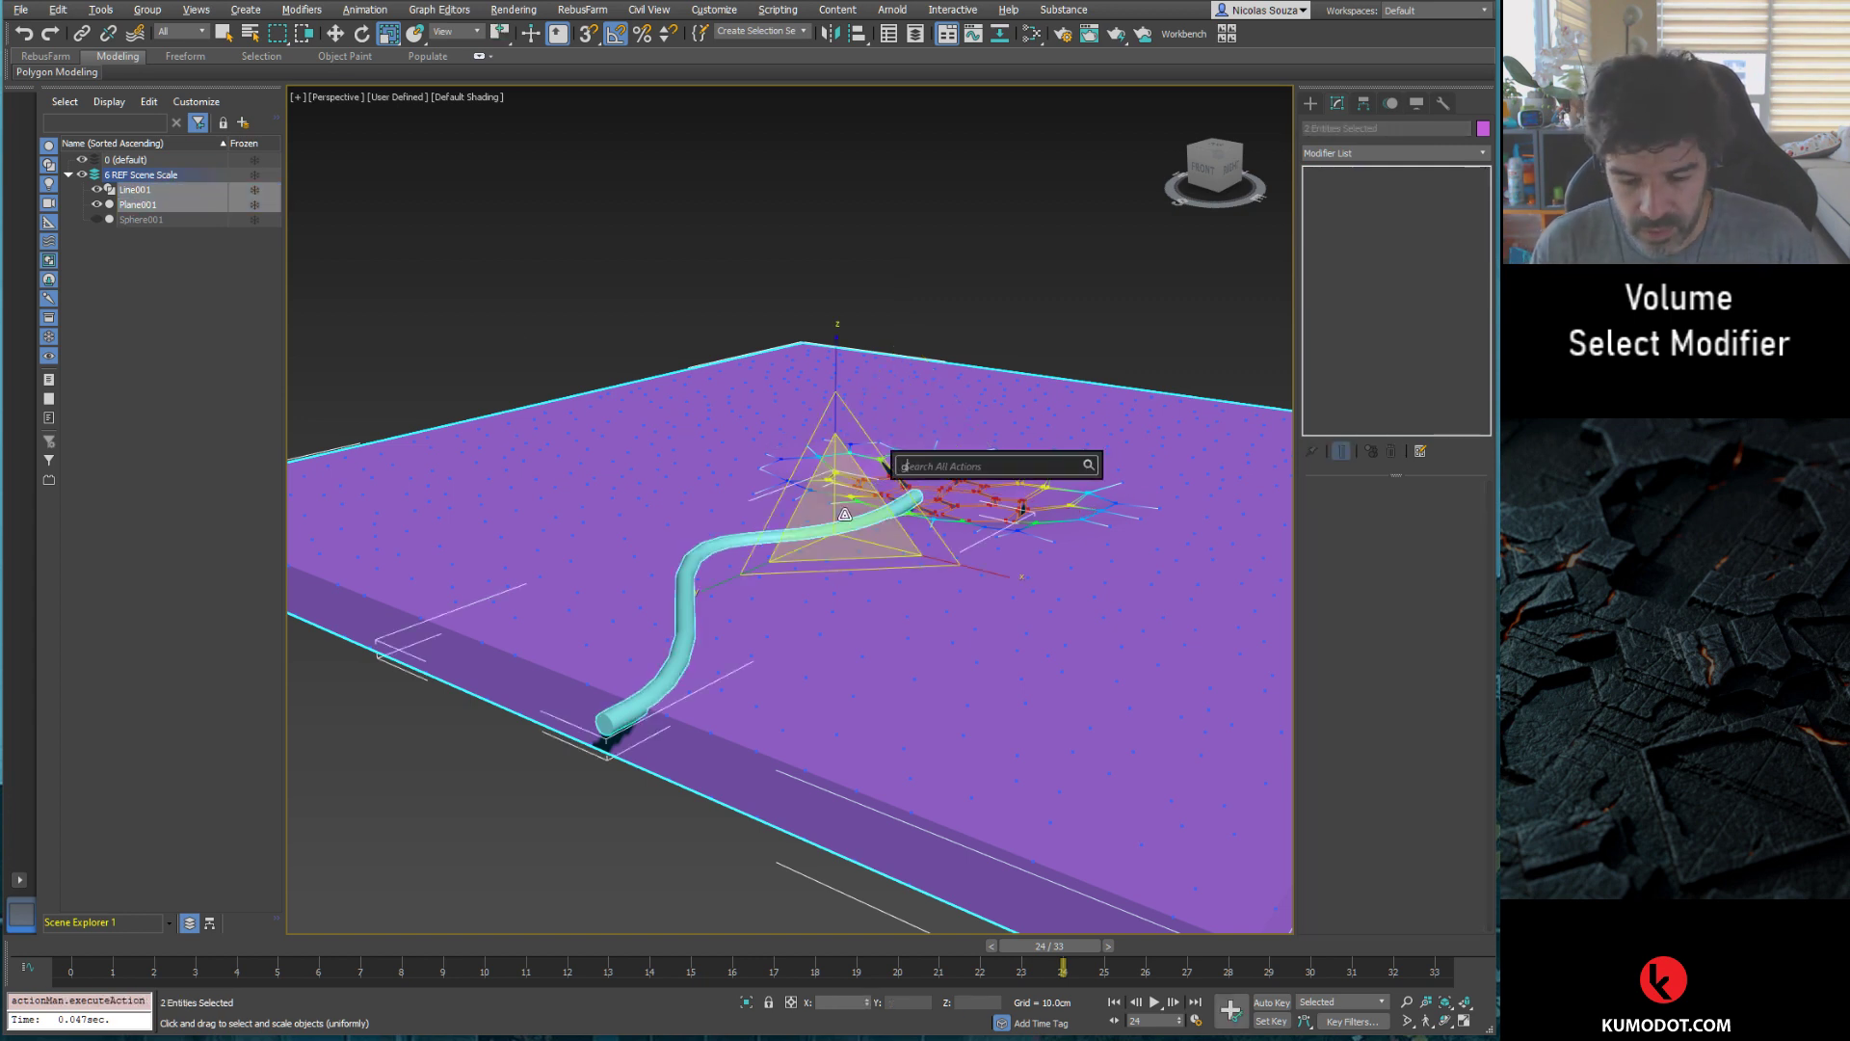
type("group")
key("Return")
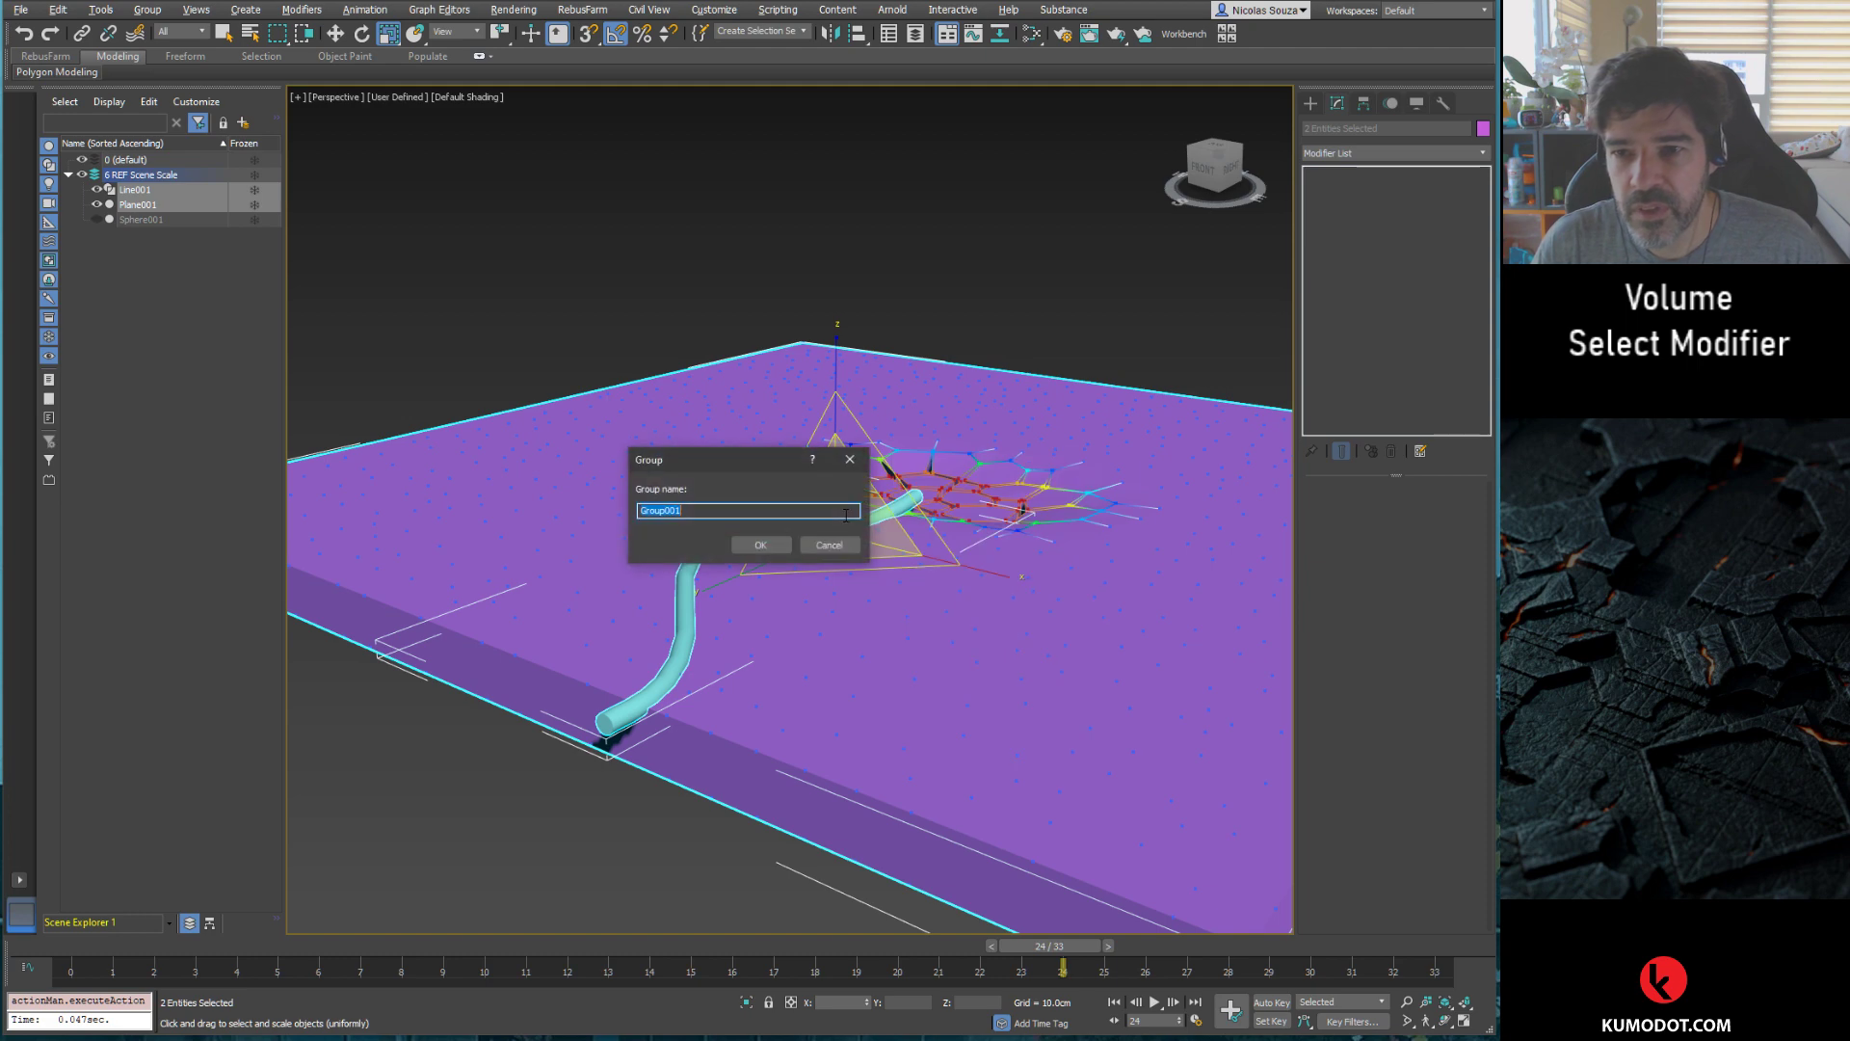
left_click(771, 546)
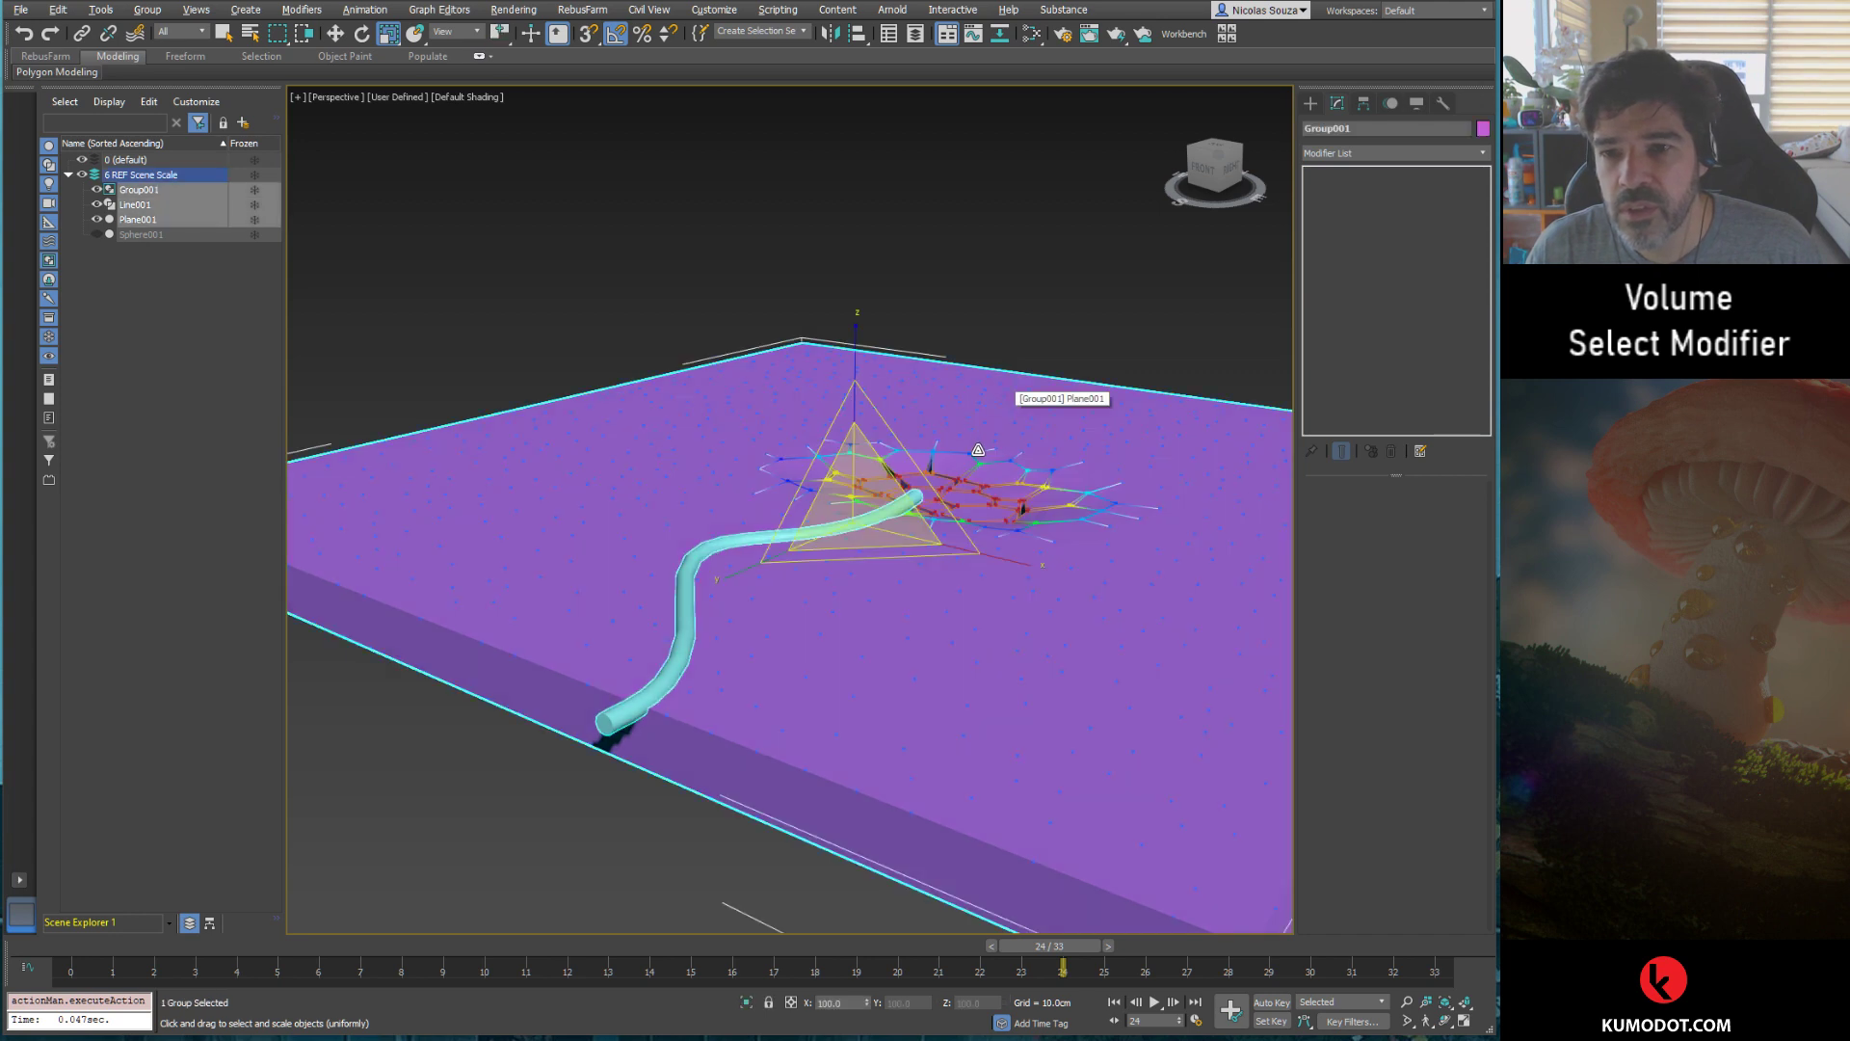
key("ctrl+shift+g")
left_click(987, 428)
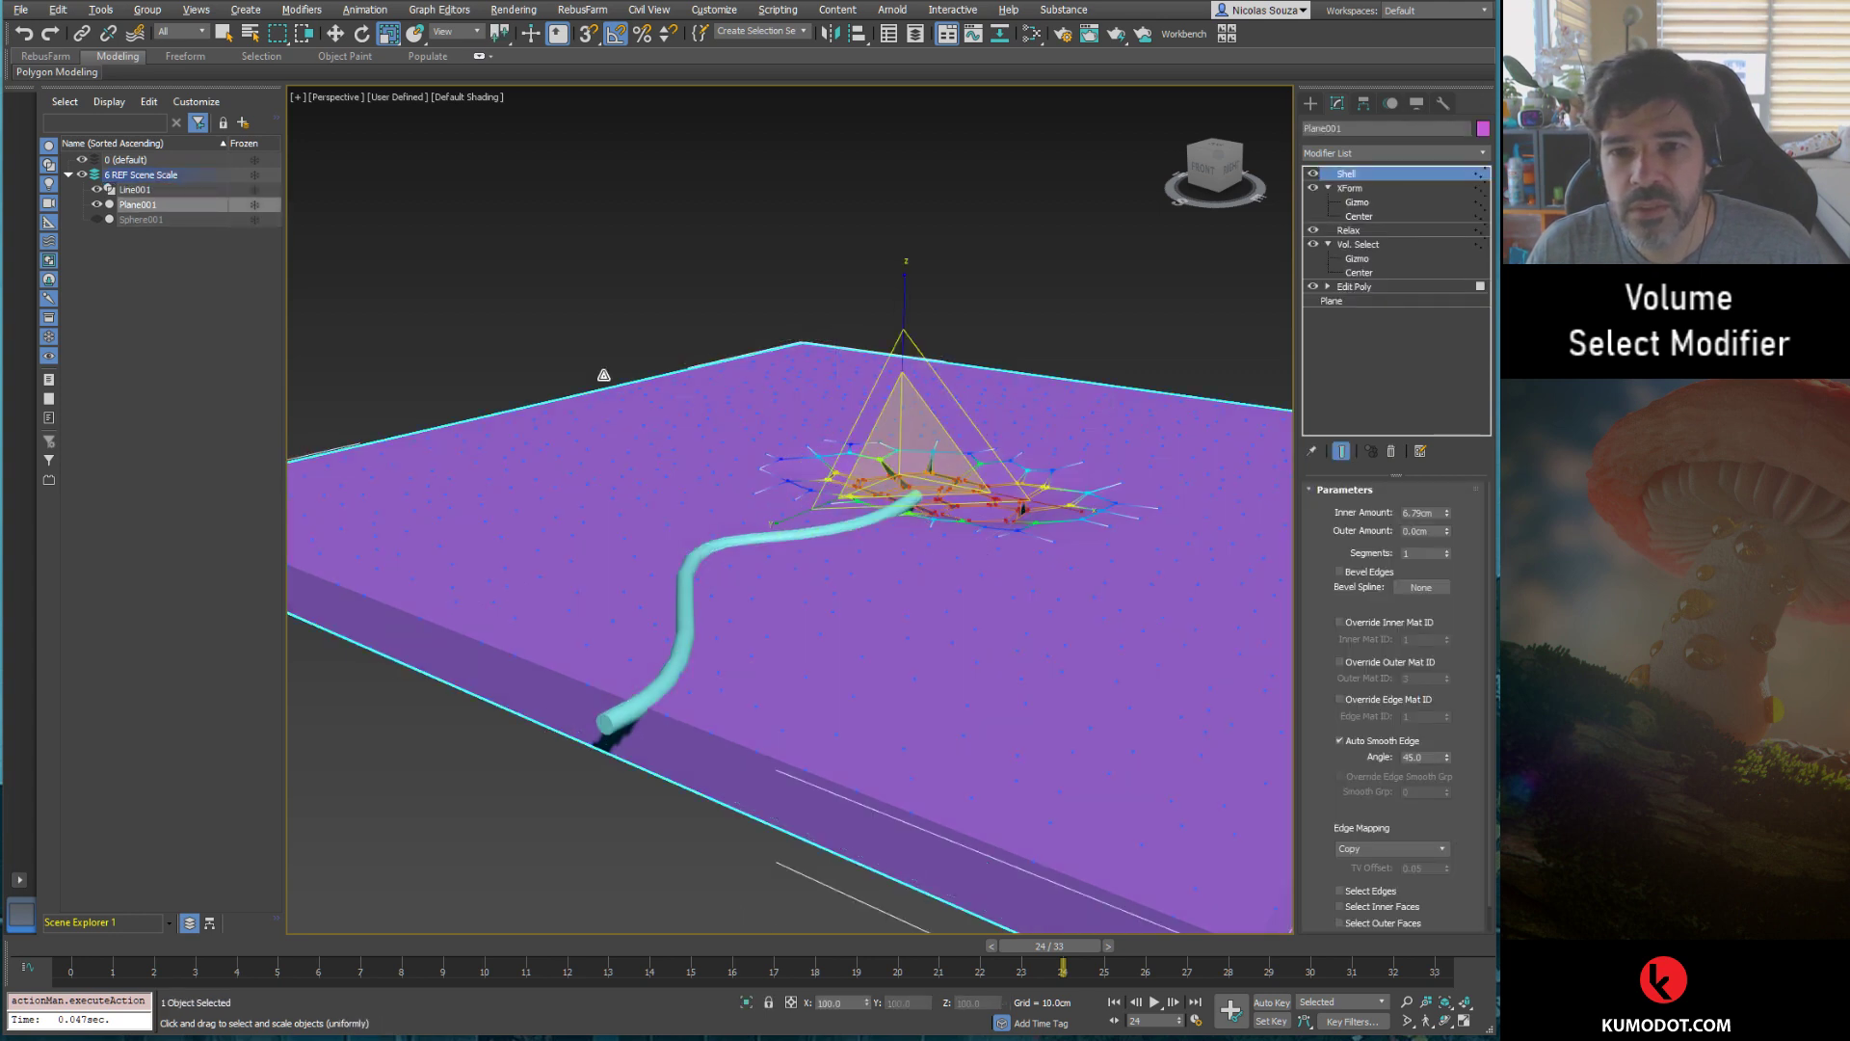
left_click(150, 219, "ctrl")
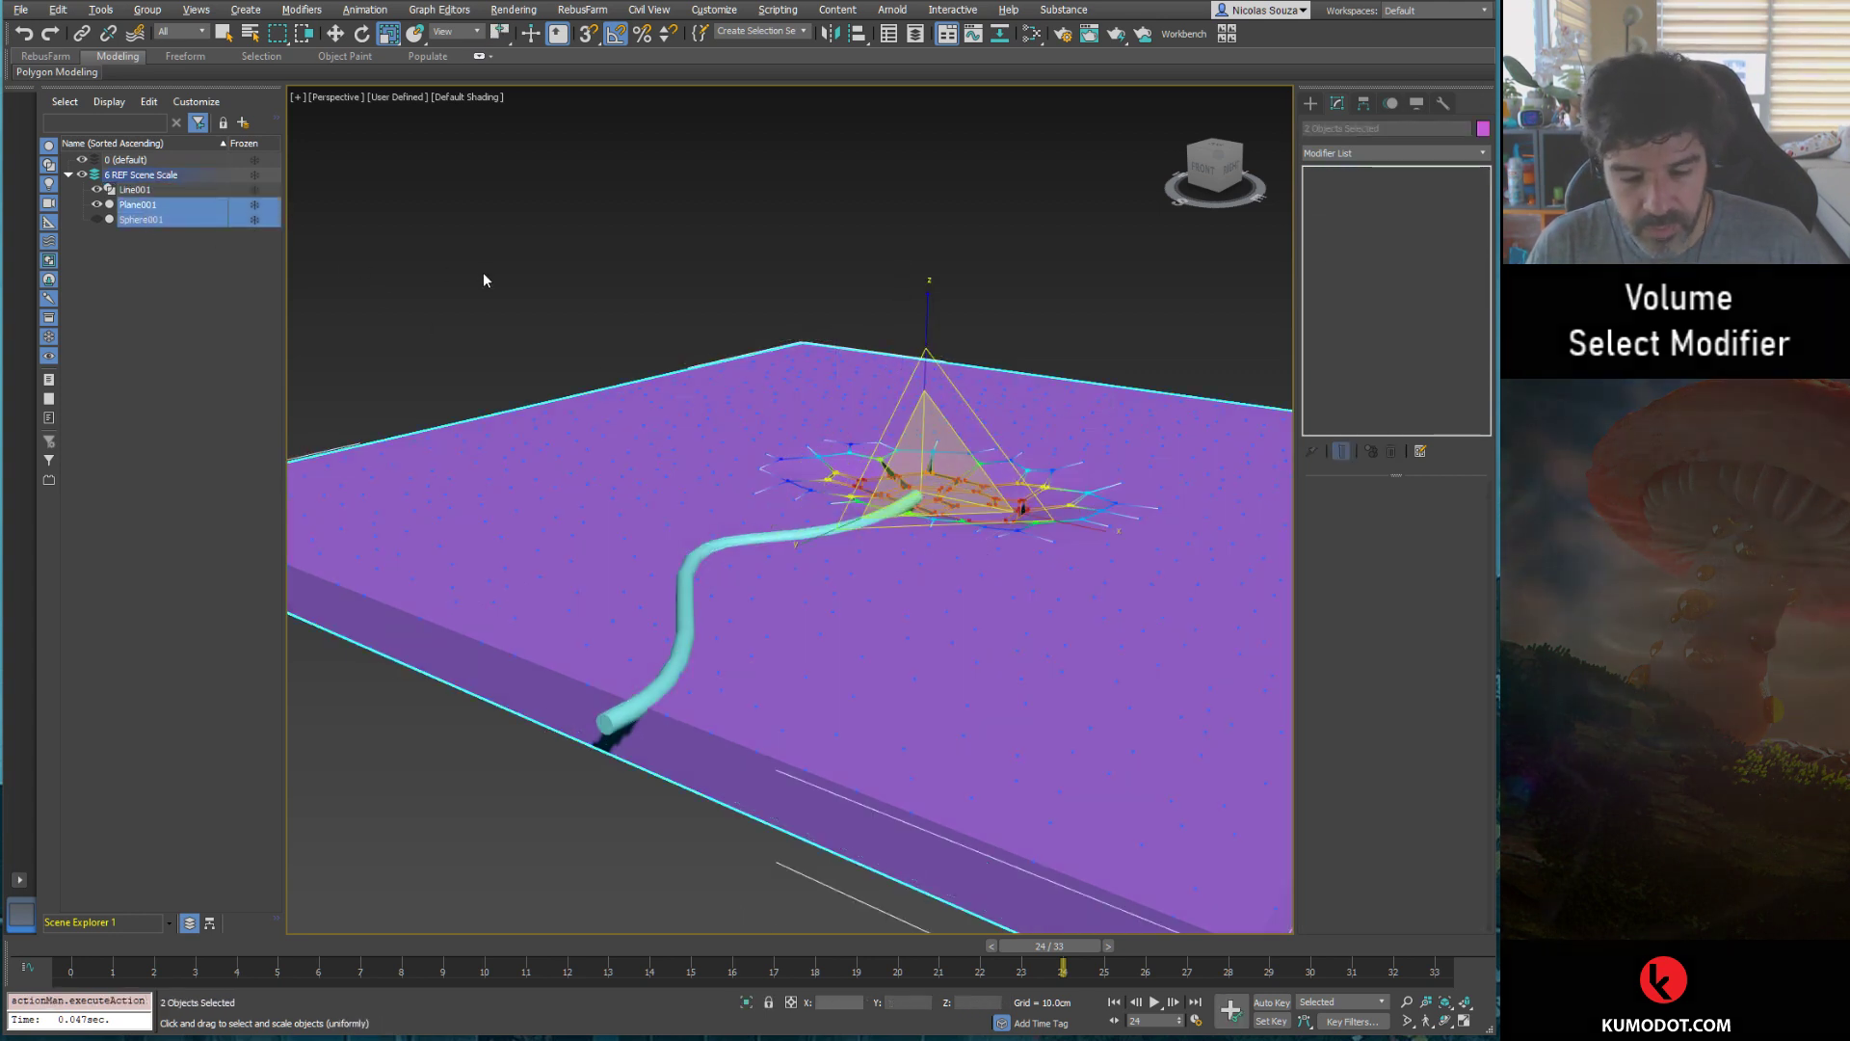
type("x")
type("roup")
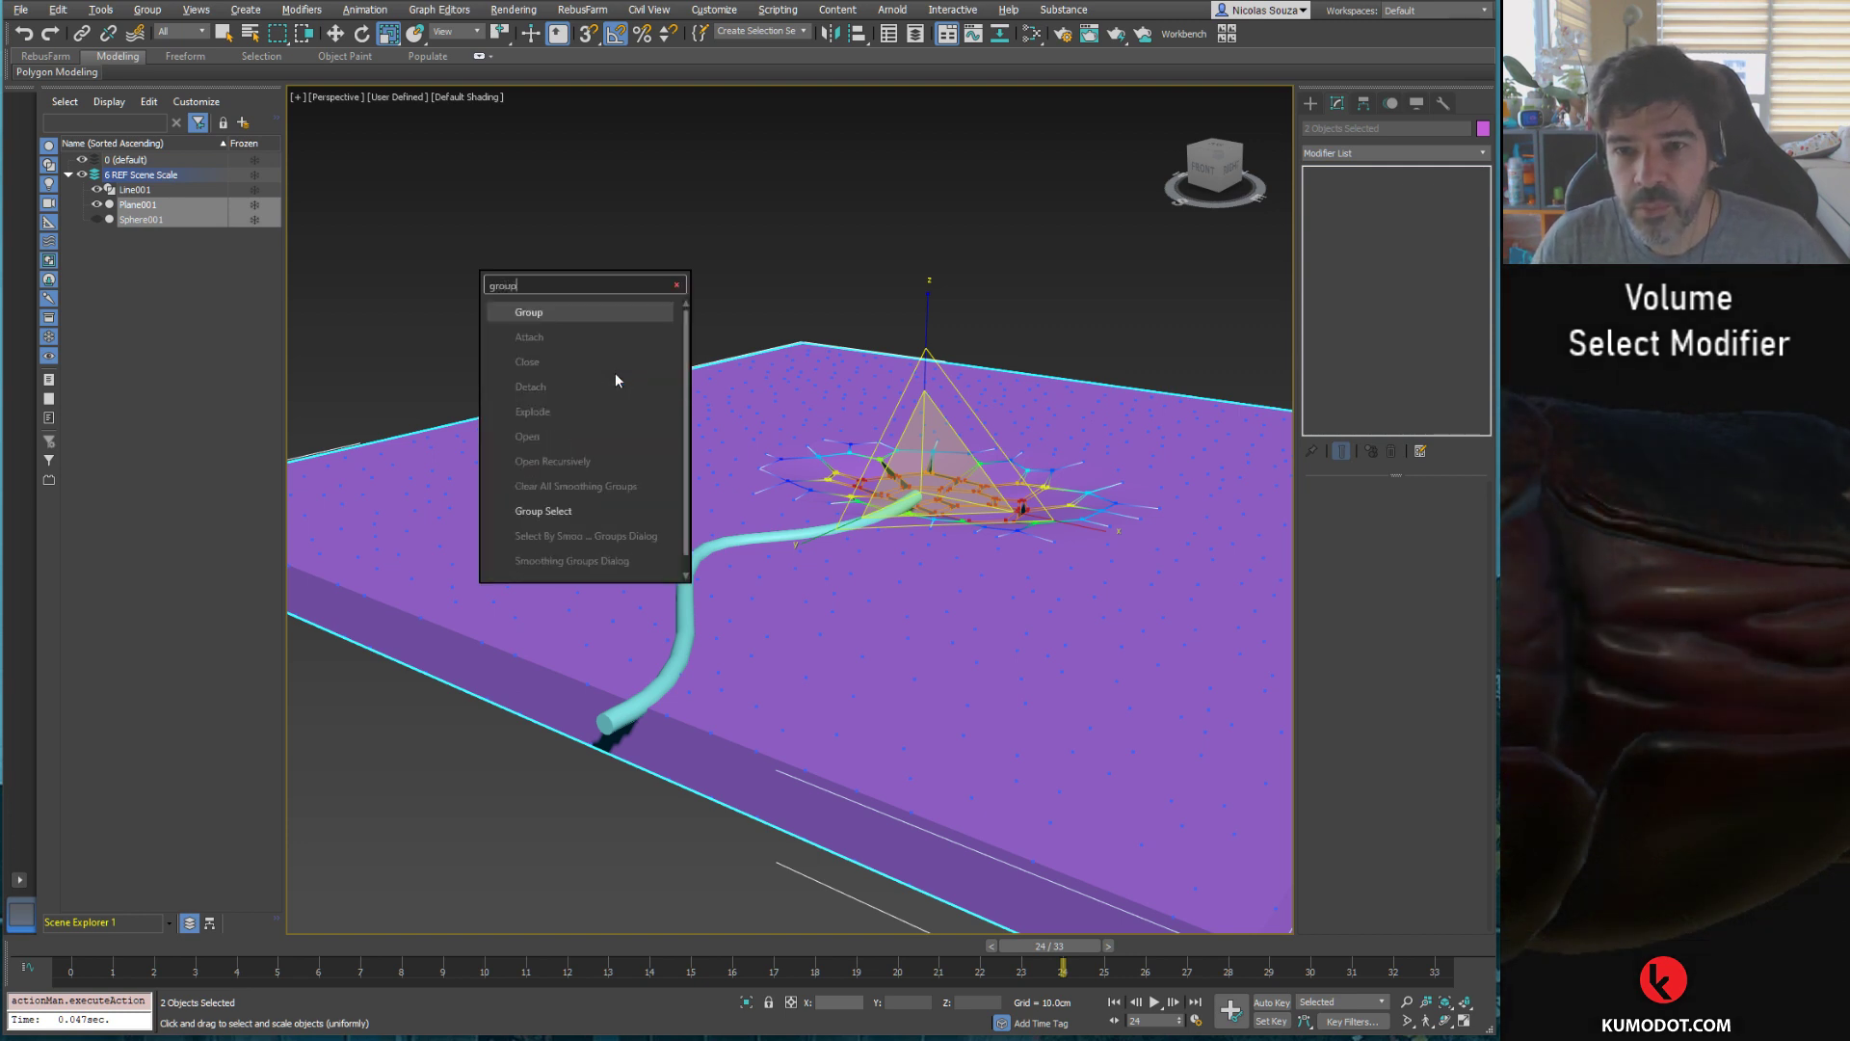
key("Return")
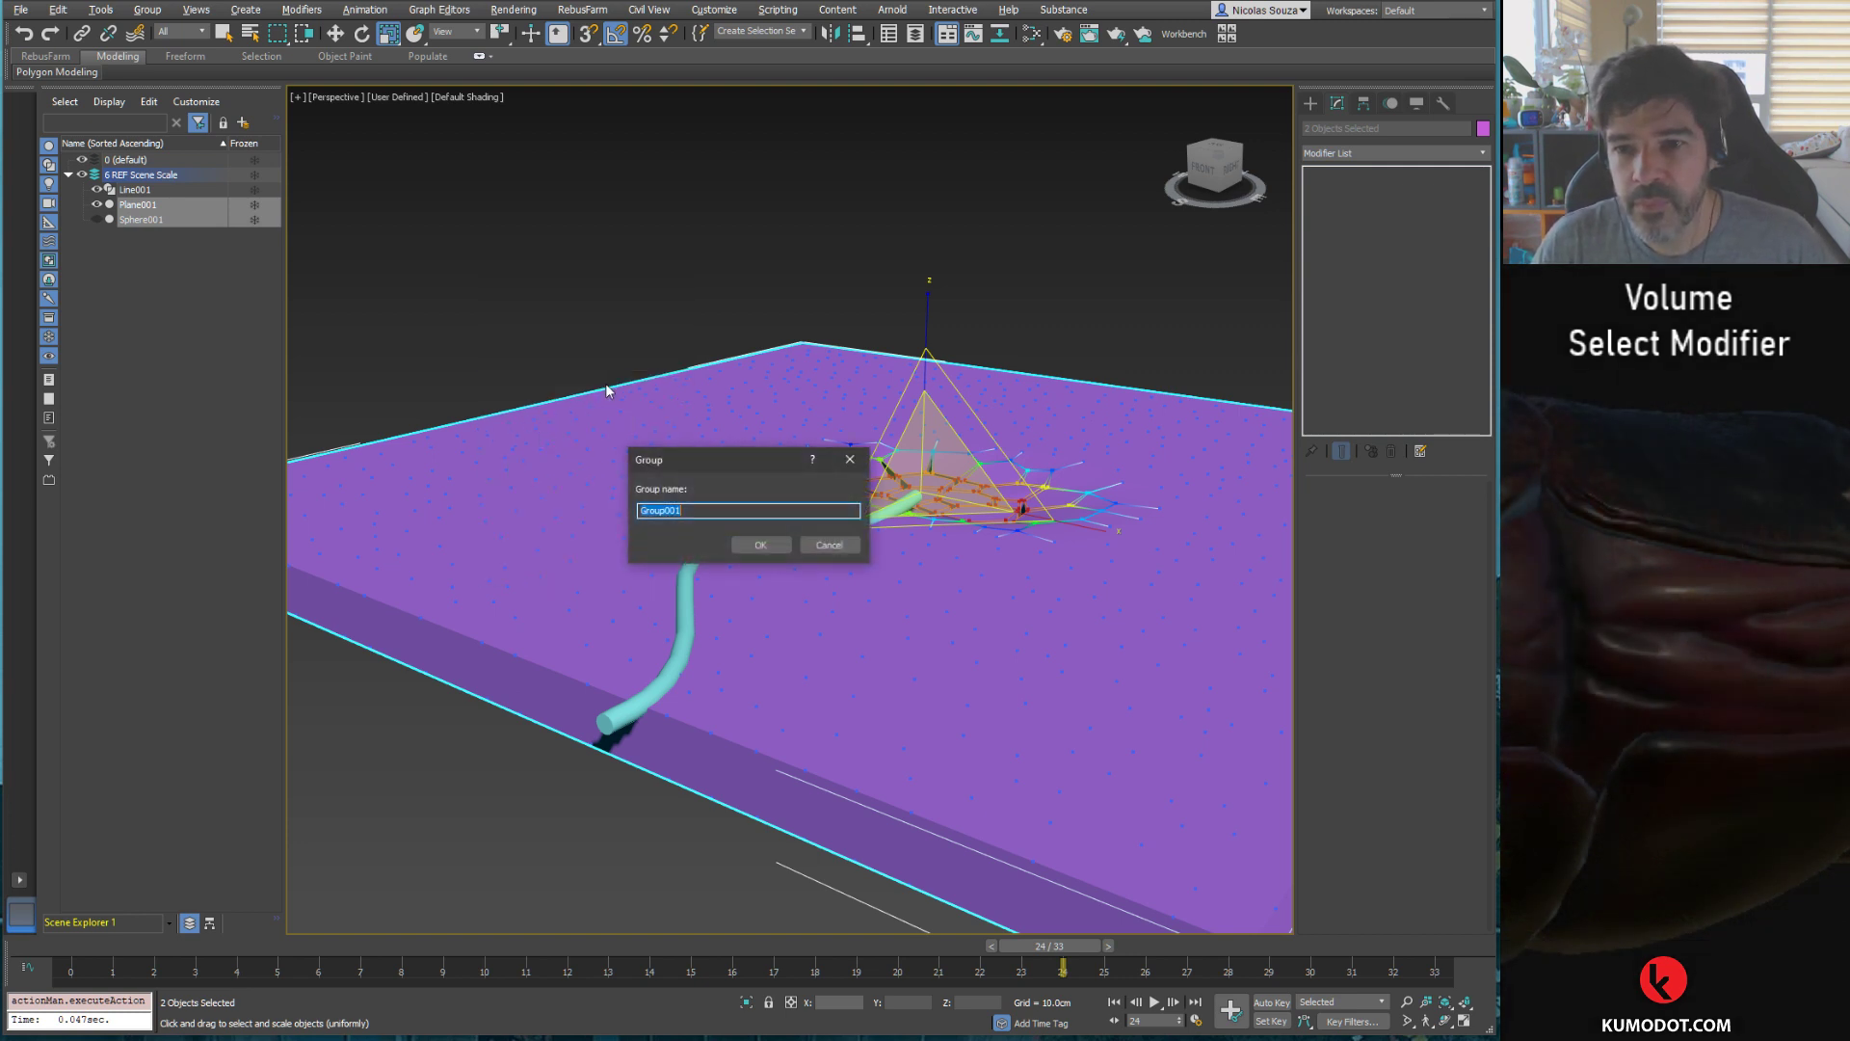
left_click(760, 546)
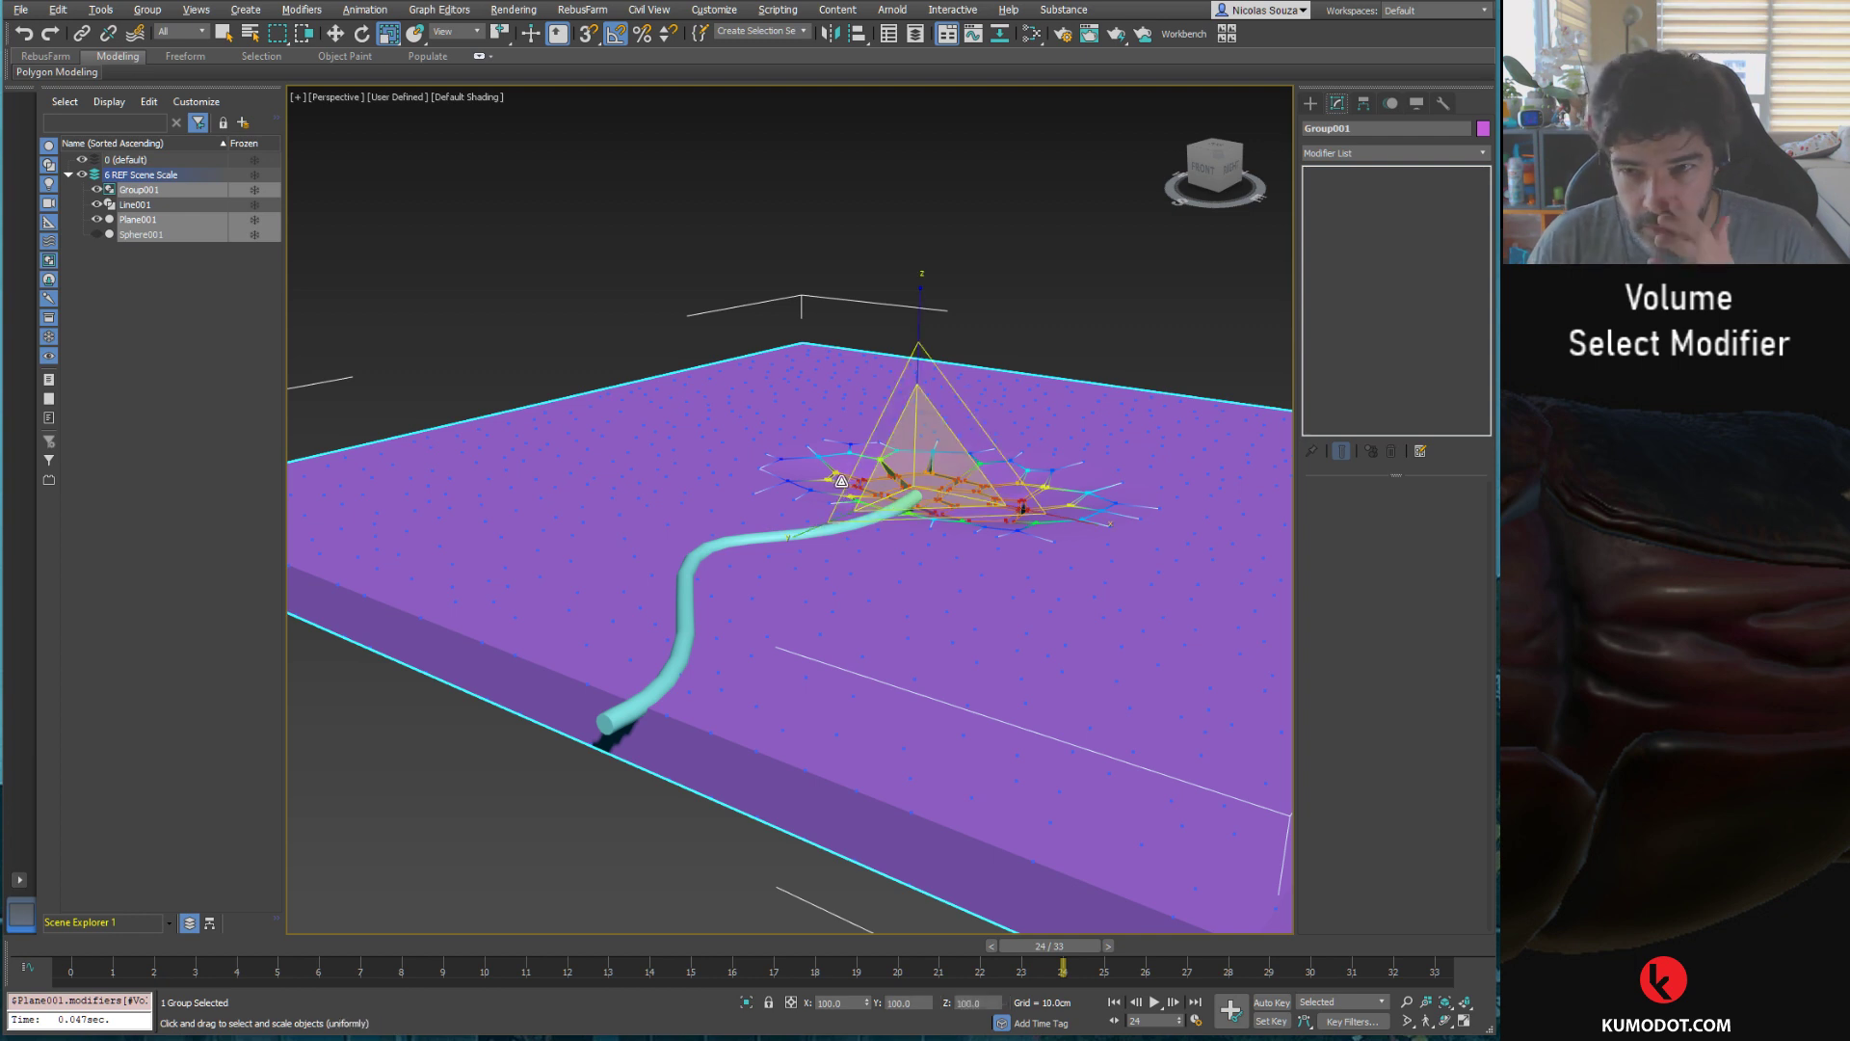
left_click(806, 318)
left_click(807, 510)
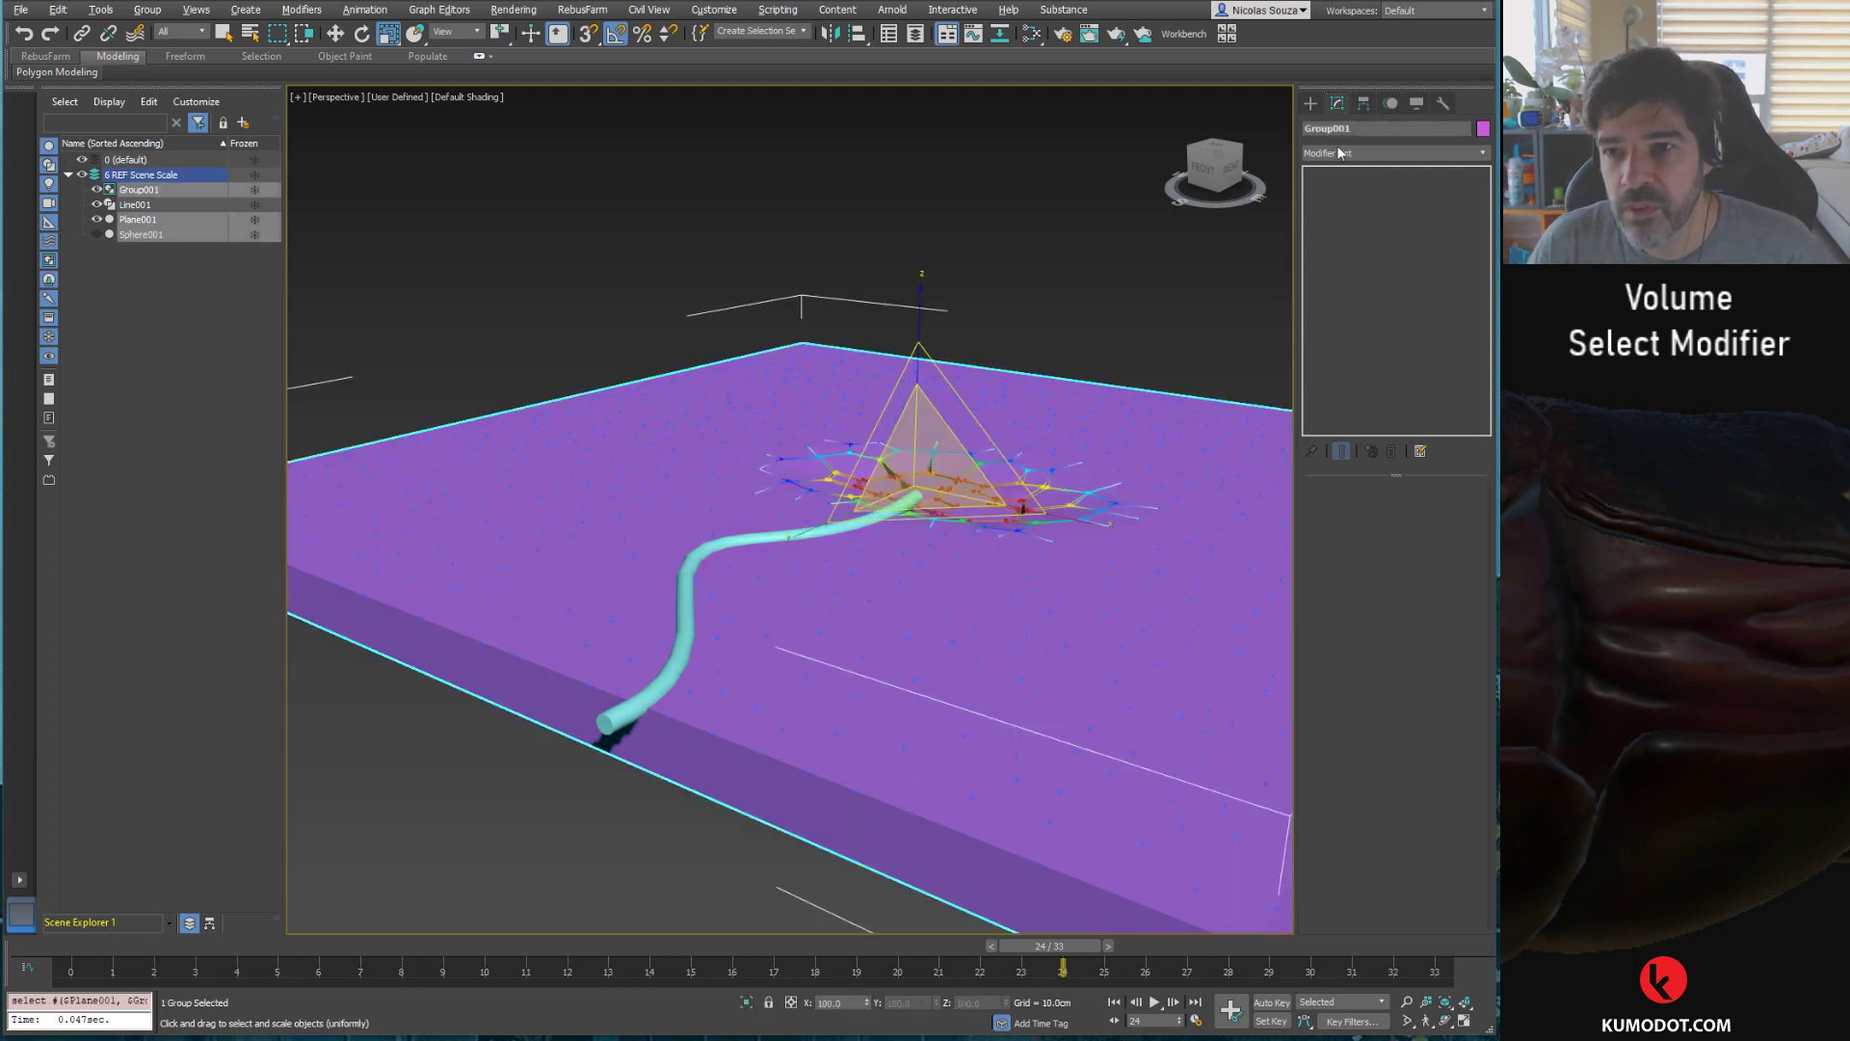
type("x")
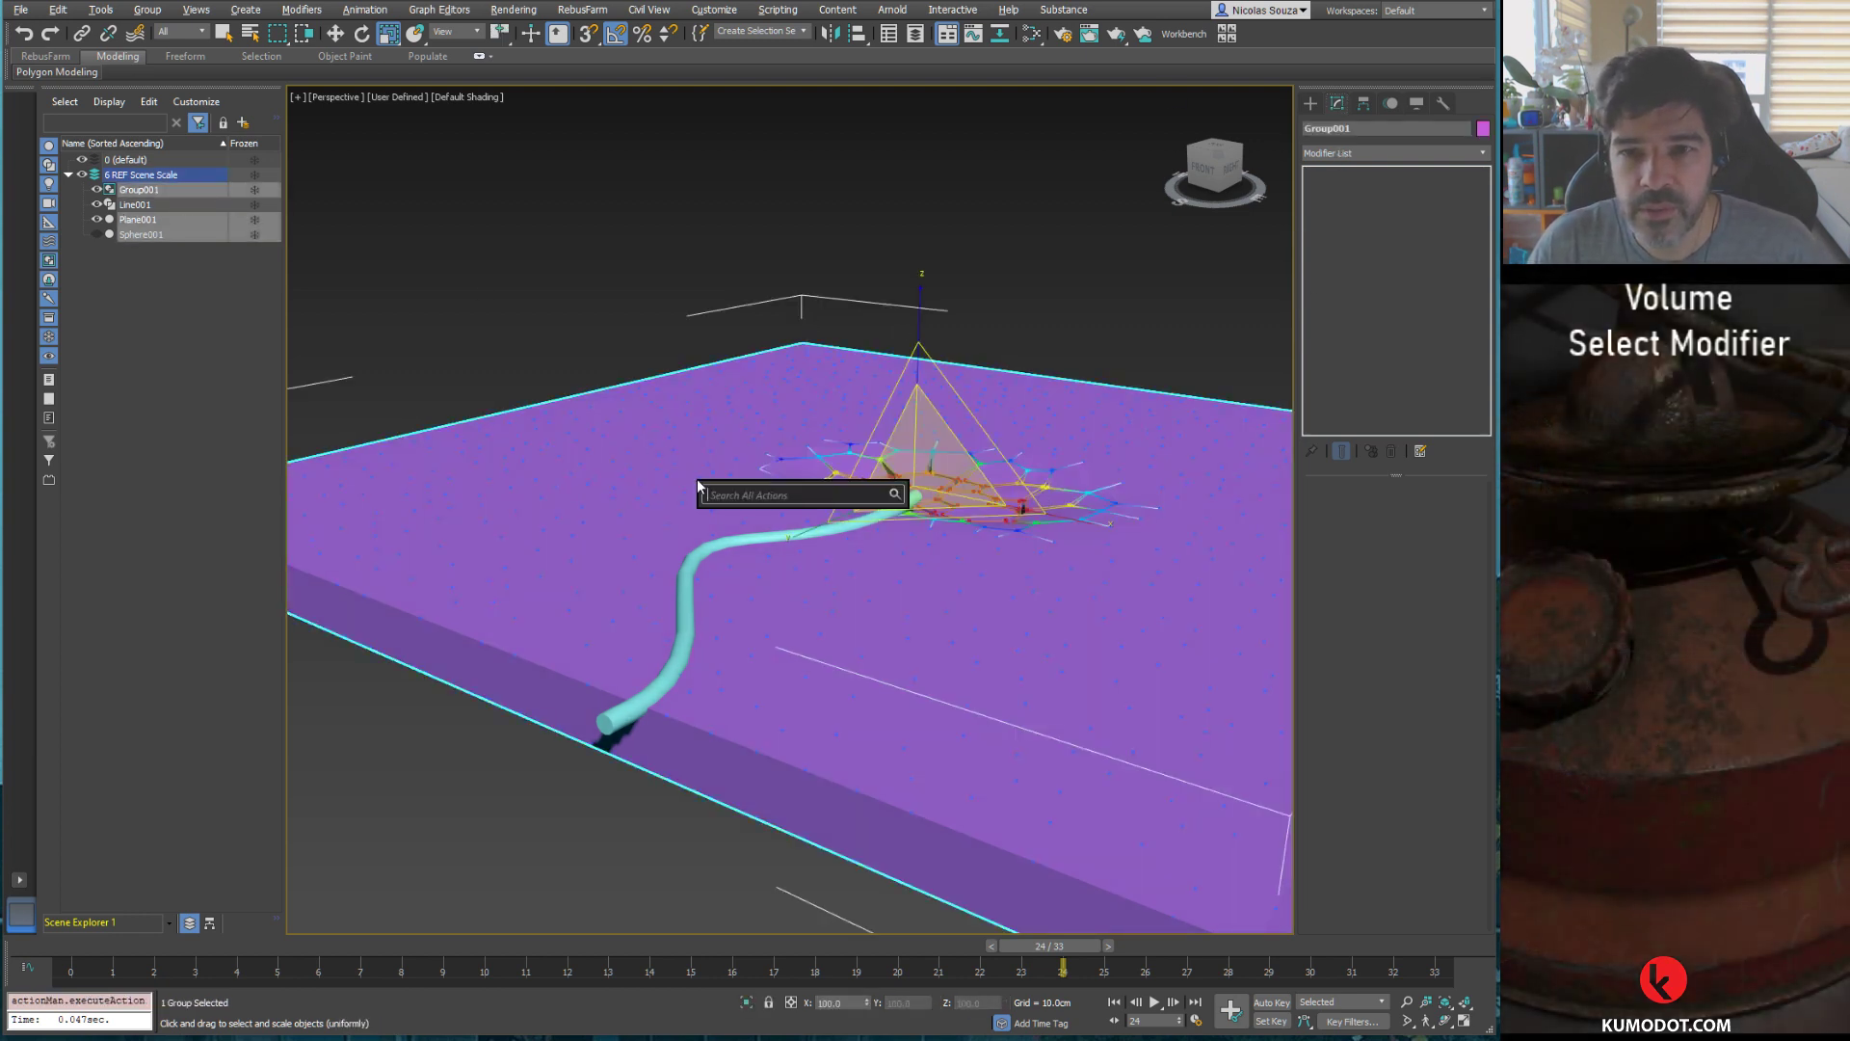
type("ex")
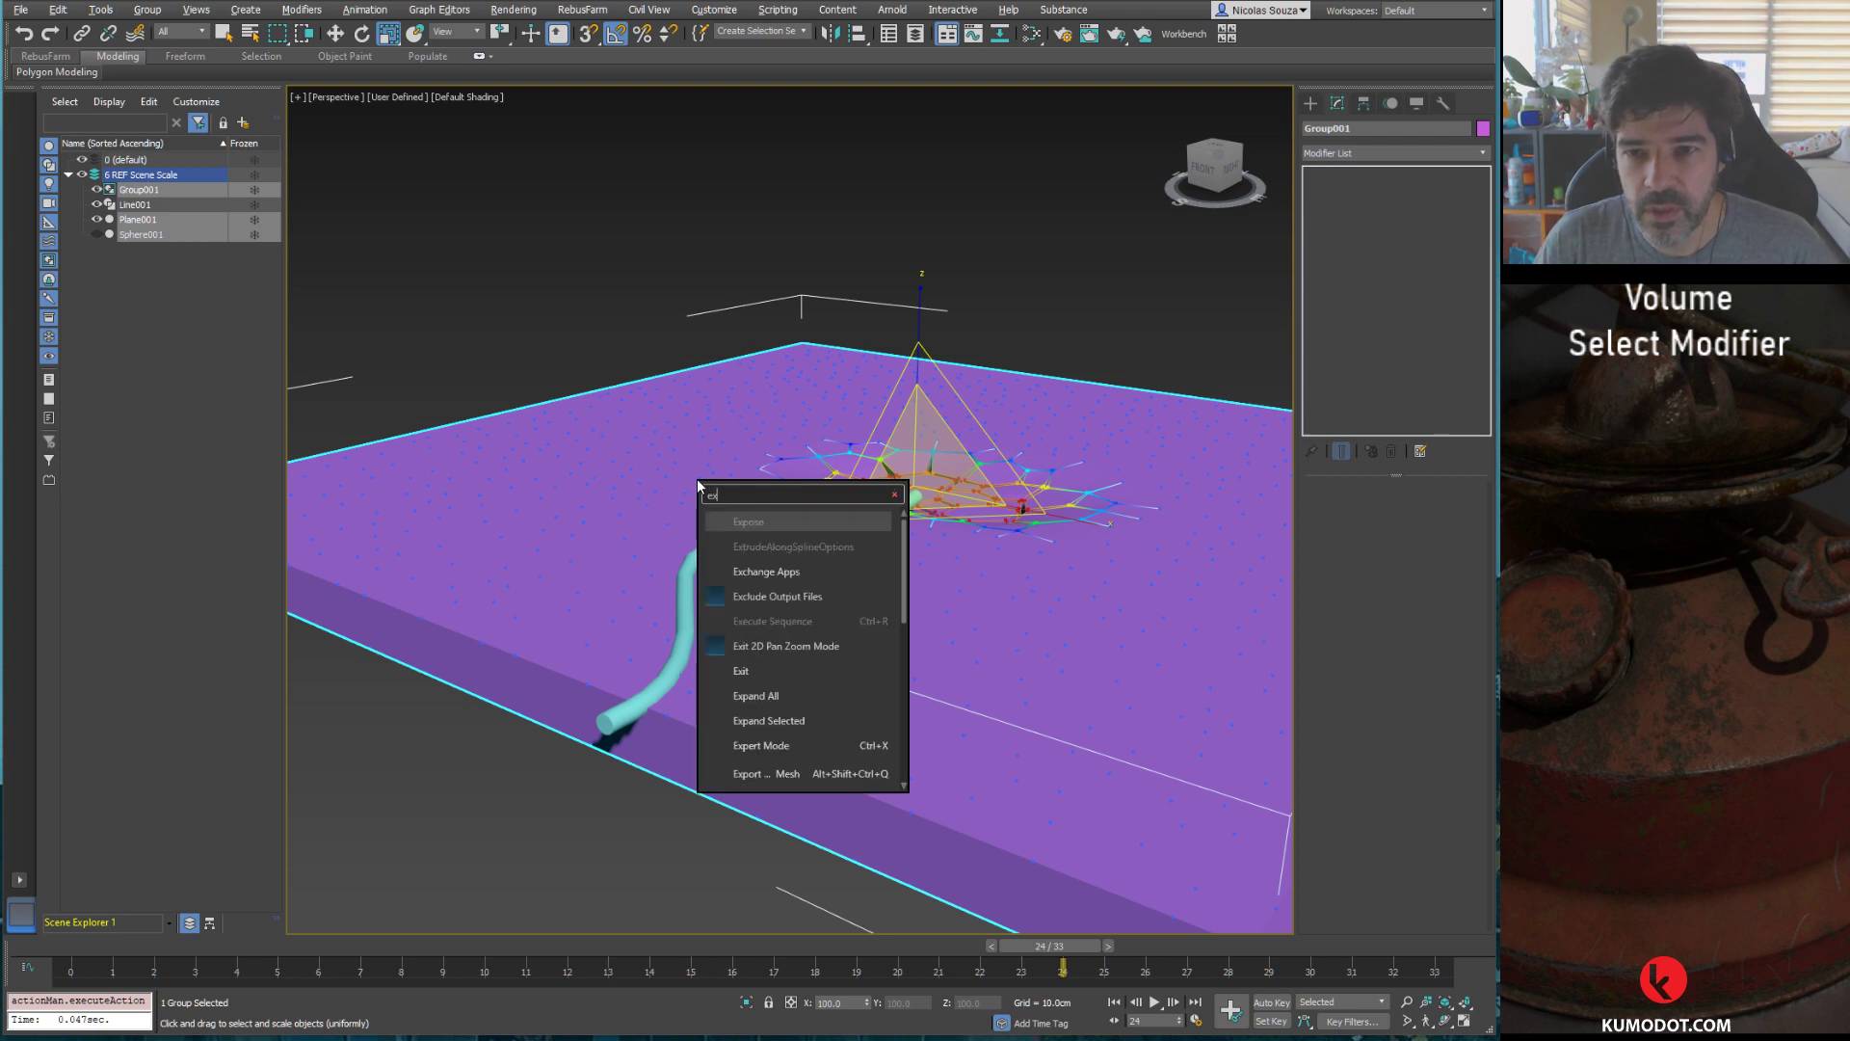
type("pl")
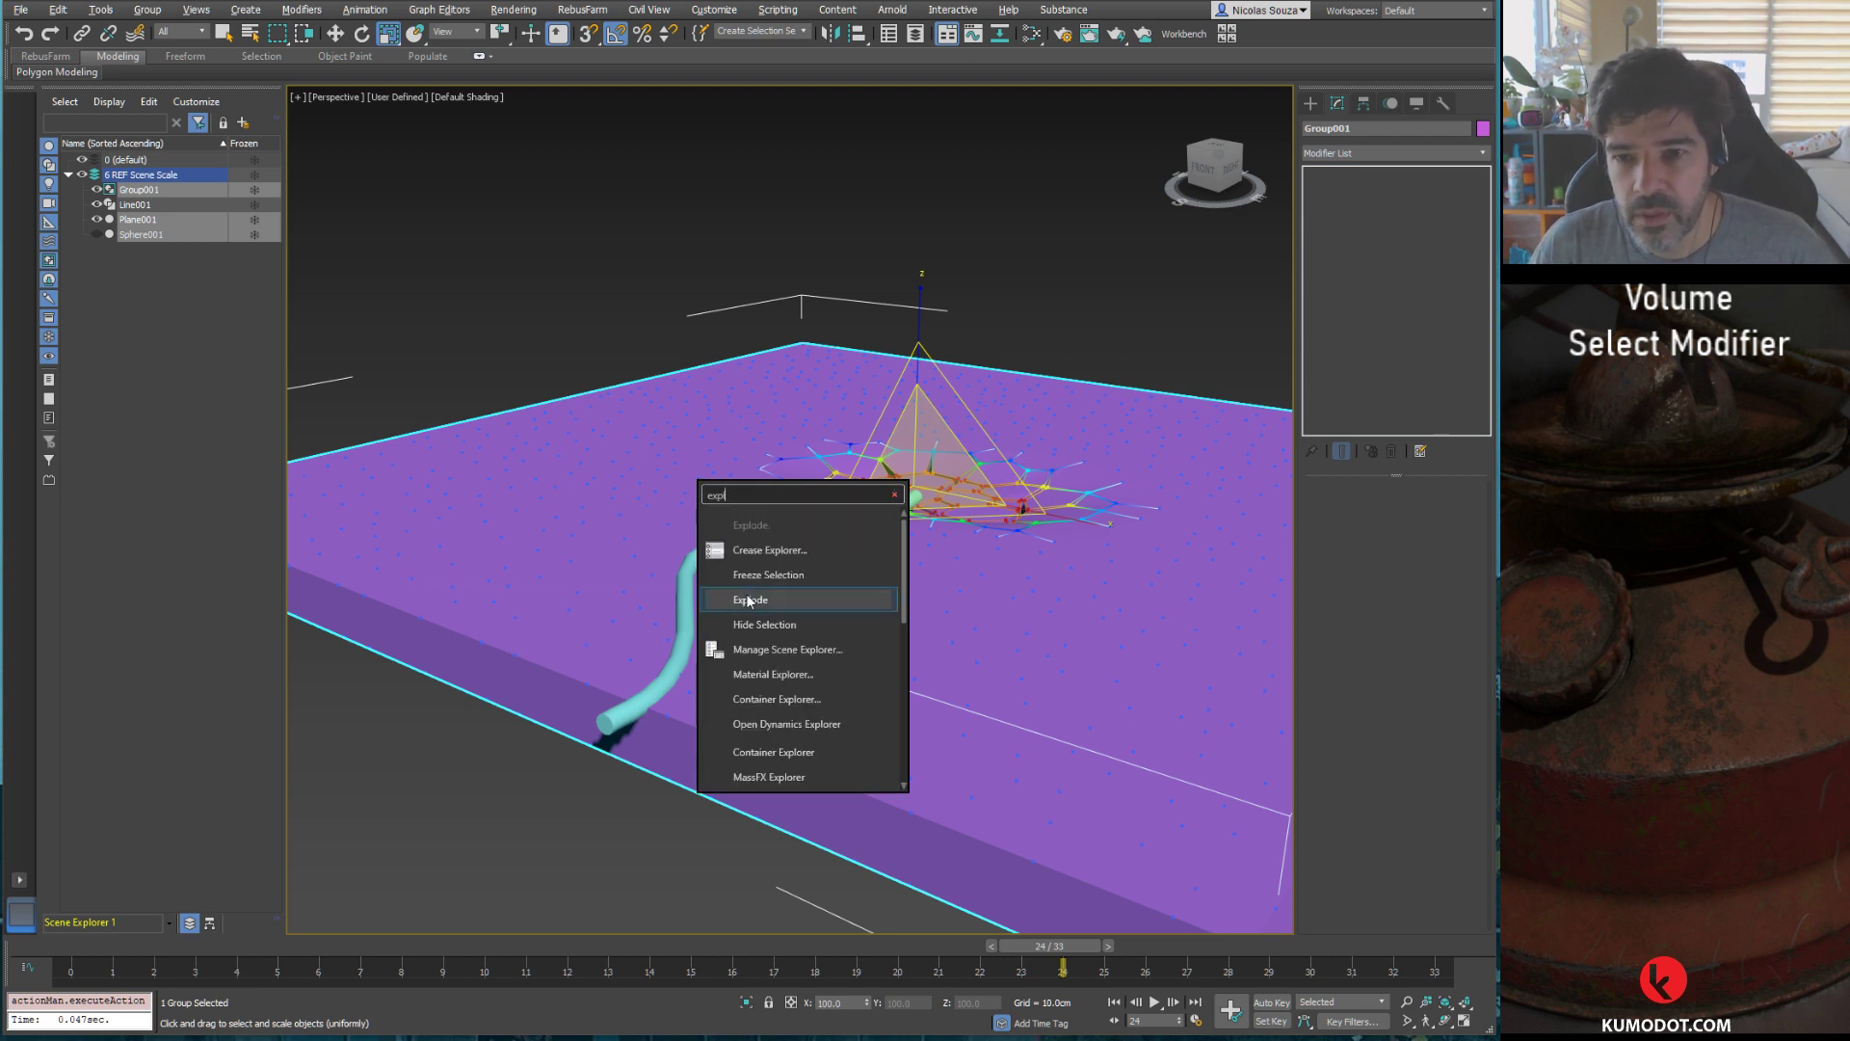
key("BackSpace")
key("BackSpace")
key("BackSpace")
type("g")
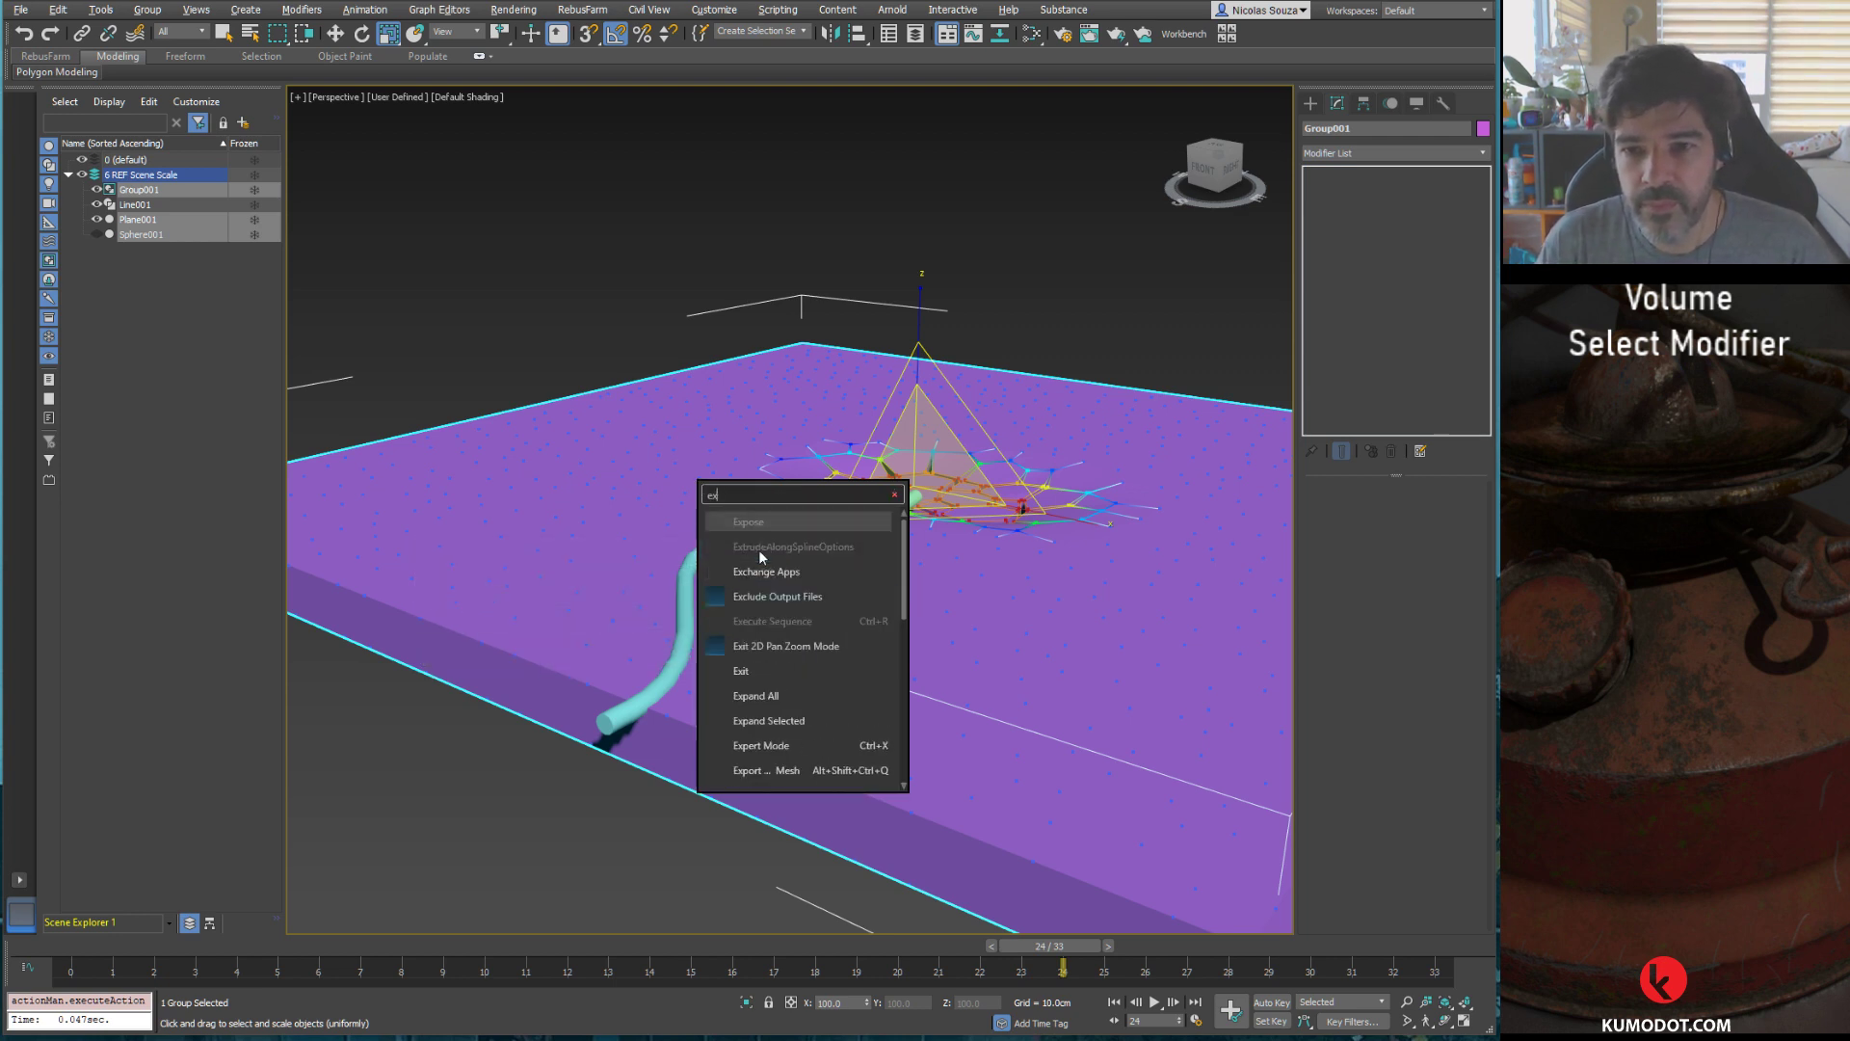
type("ro")
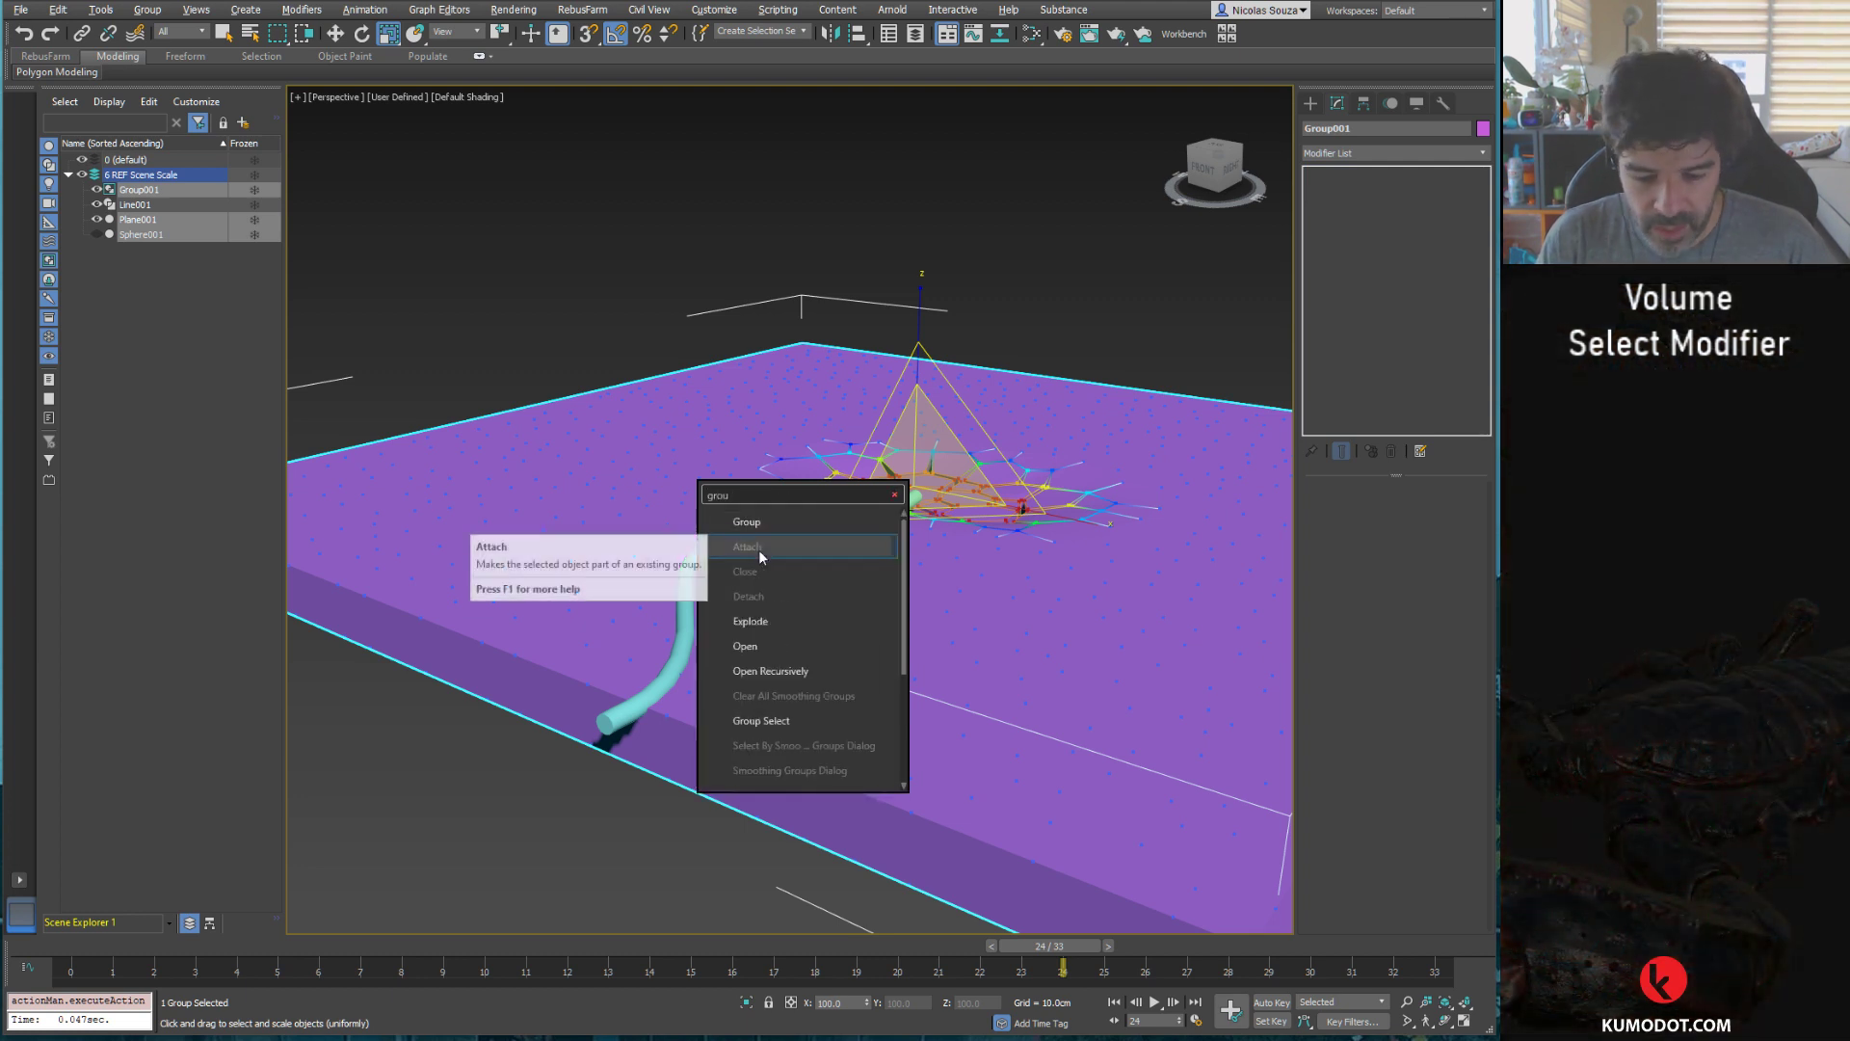
type("up")
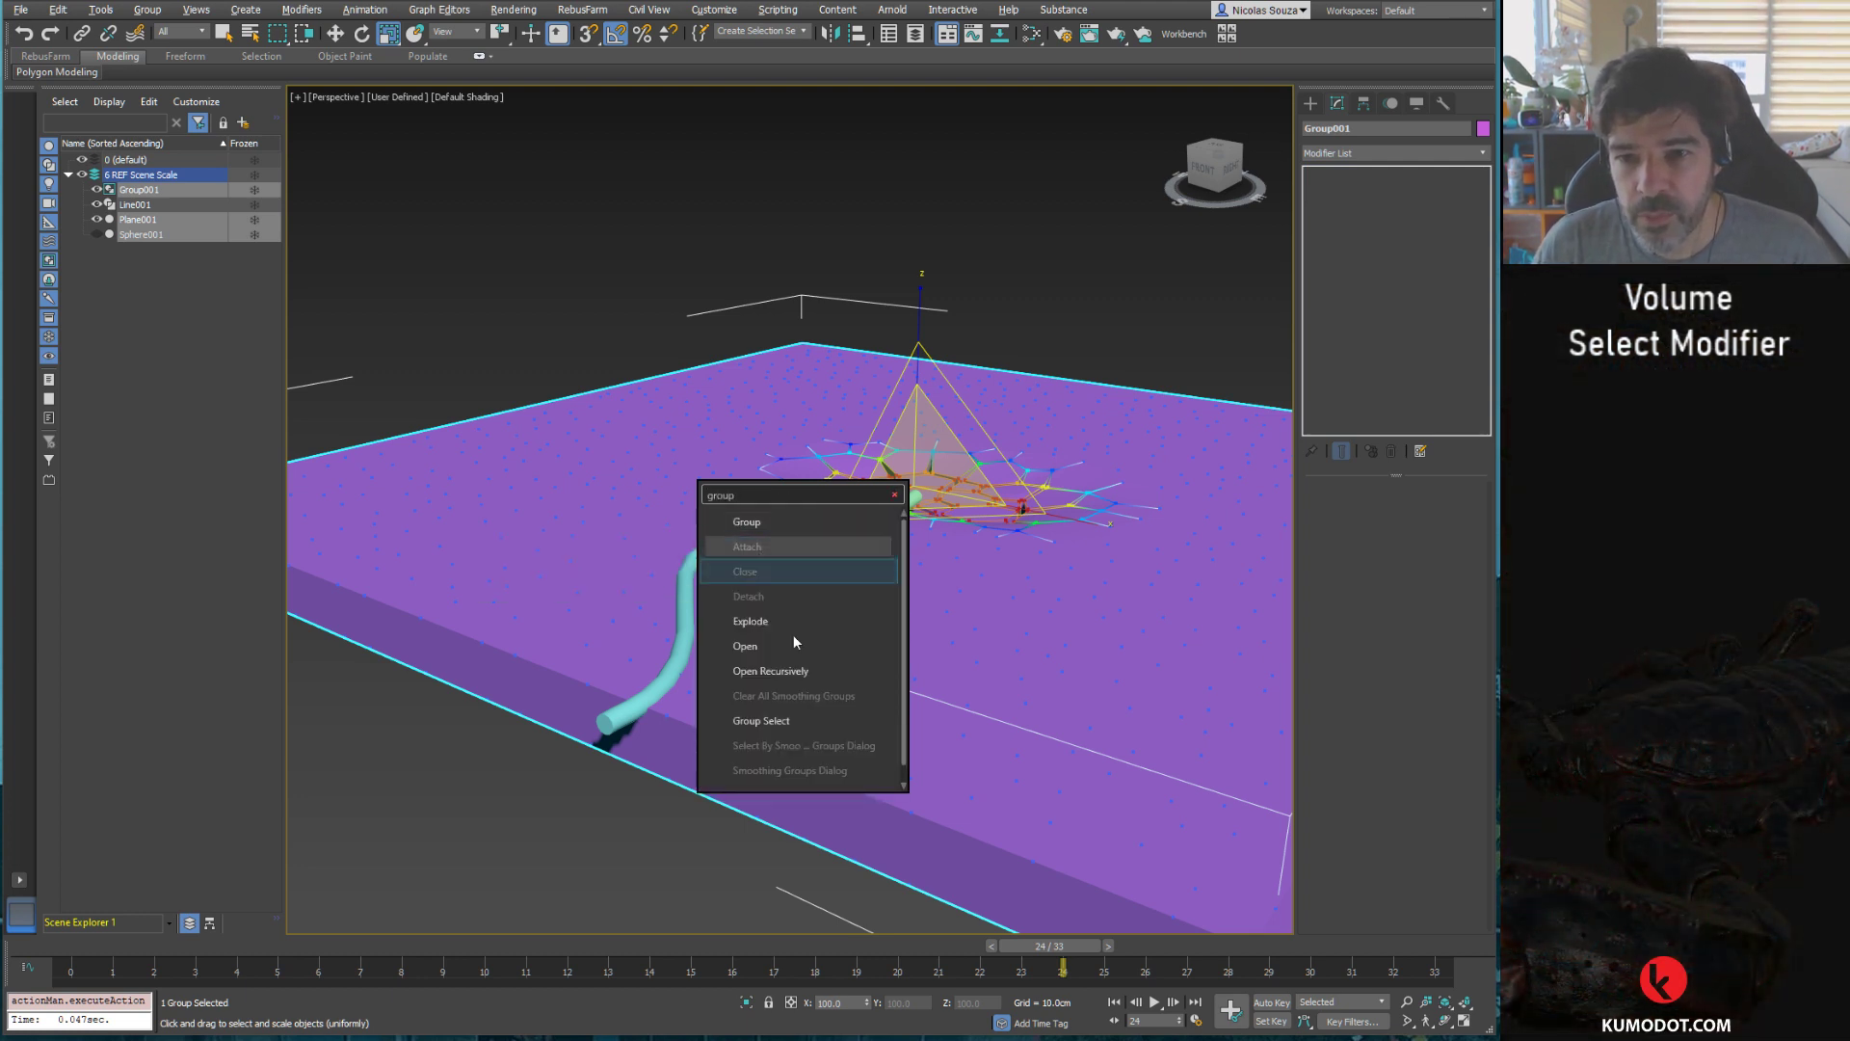
left_click(792, 621)
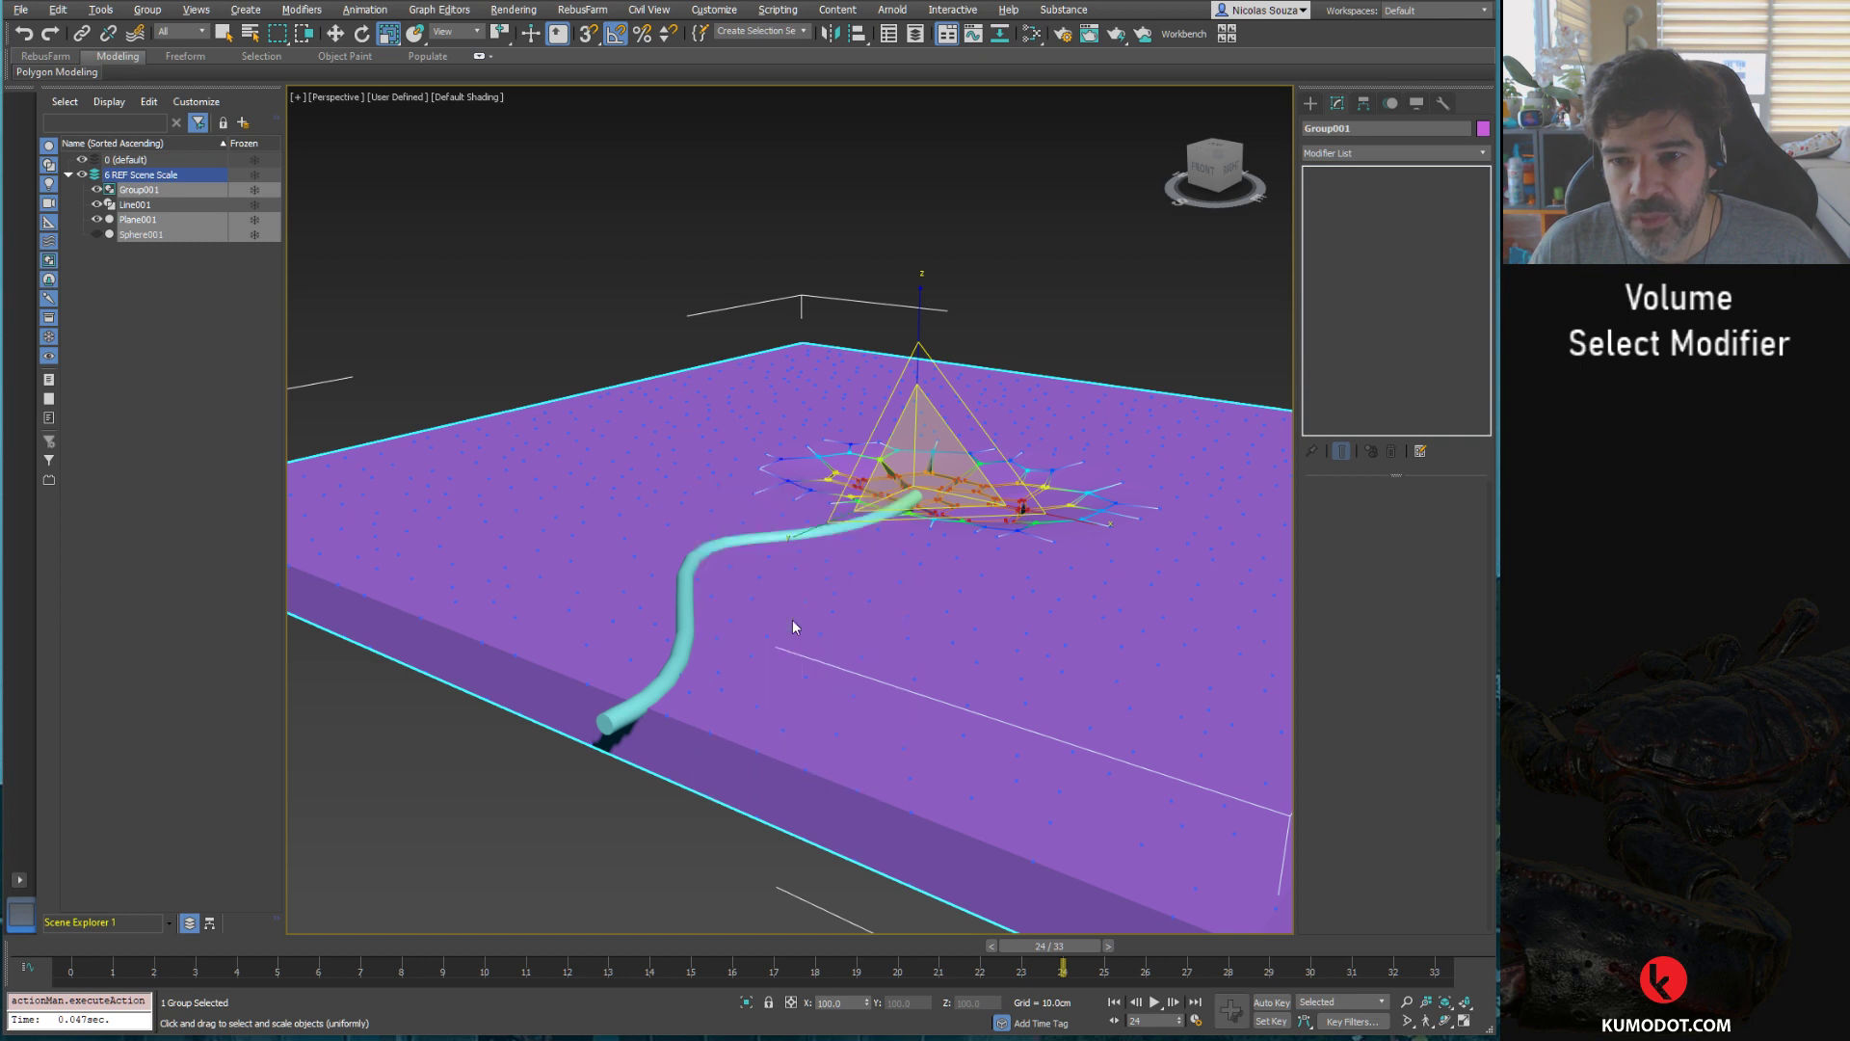
left_click(1038, 339)
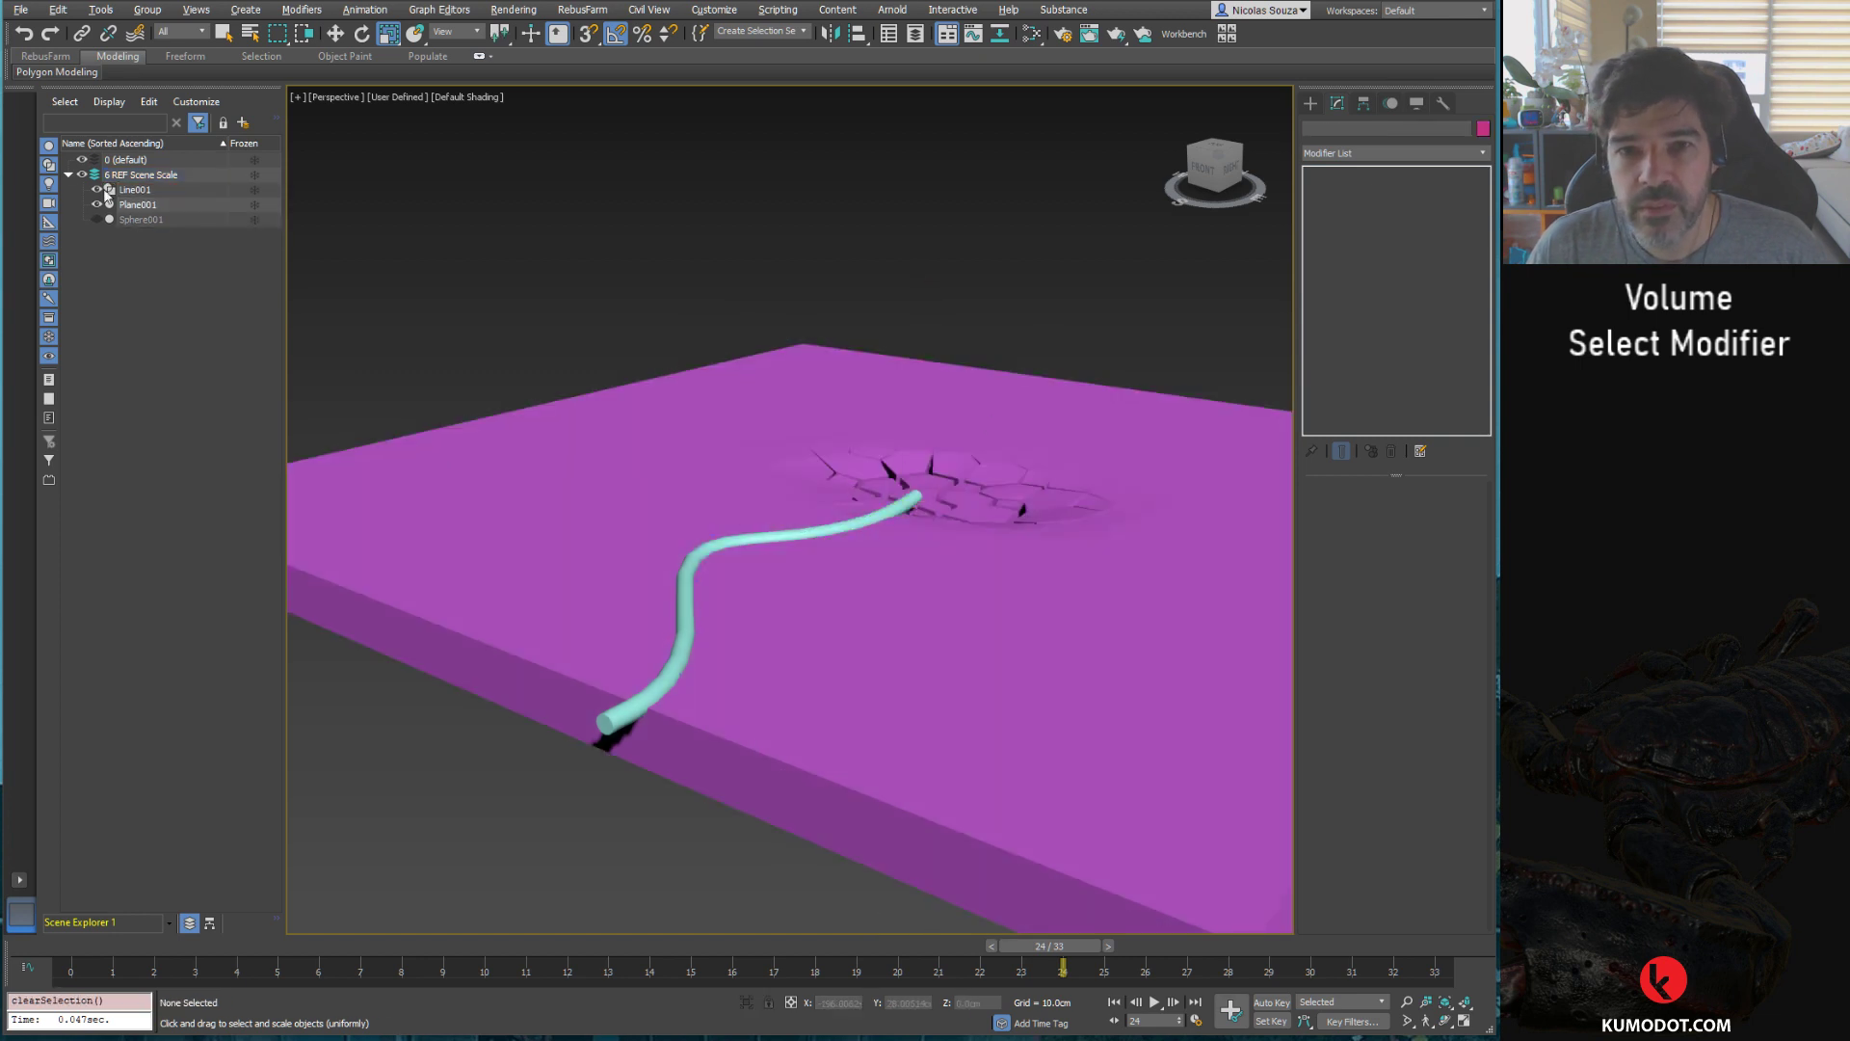
Step: Group Line001 and Sphere001 as Group001, then bring up Plane001's Vol. Select settings
left_click(138, 204)
left_click(136, 190)
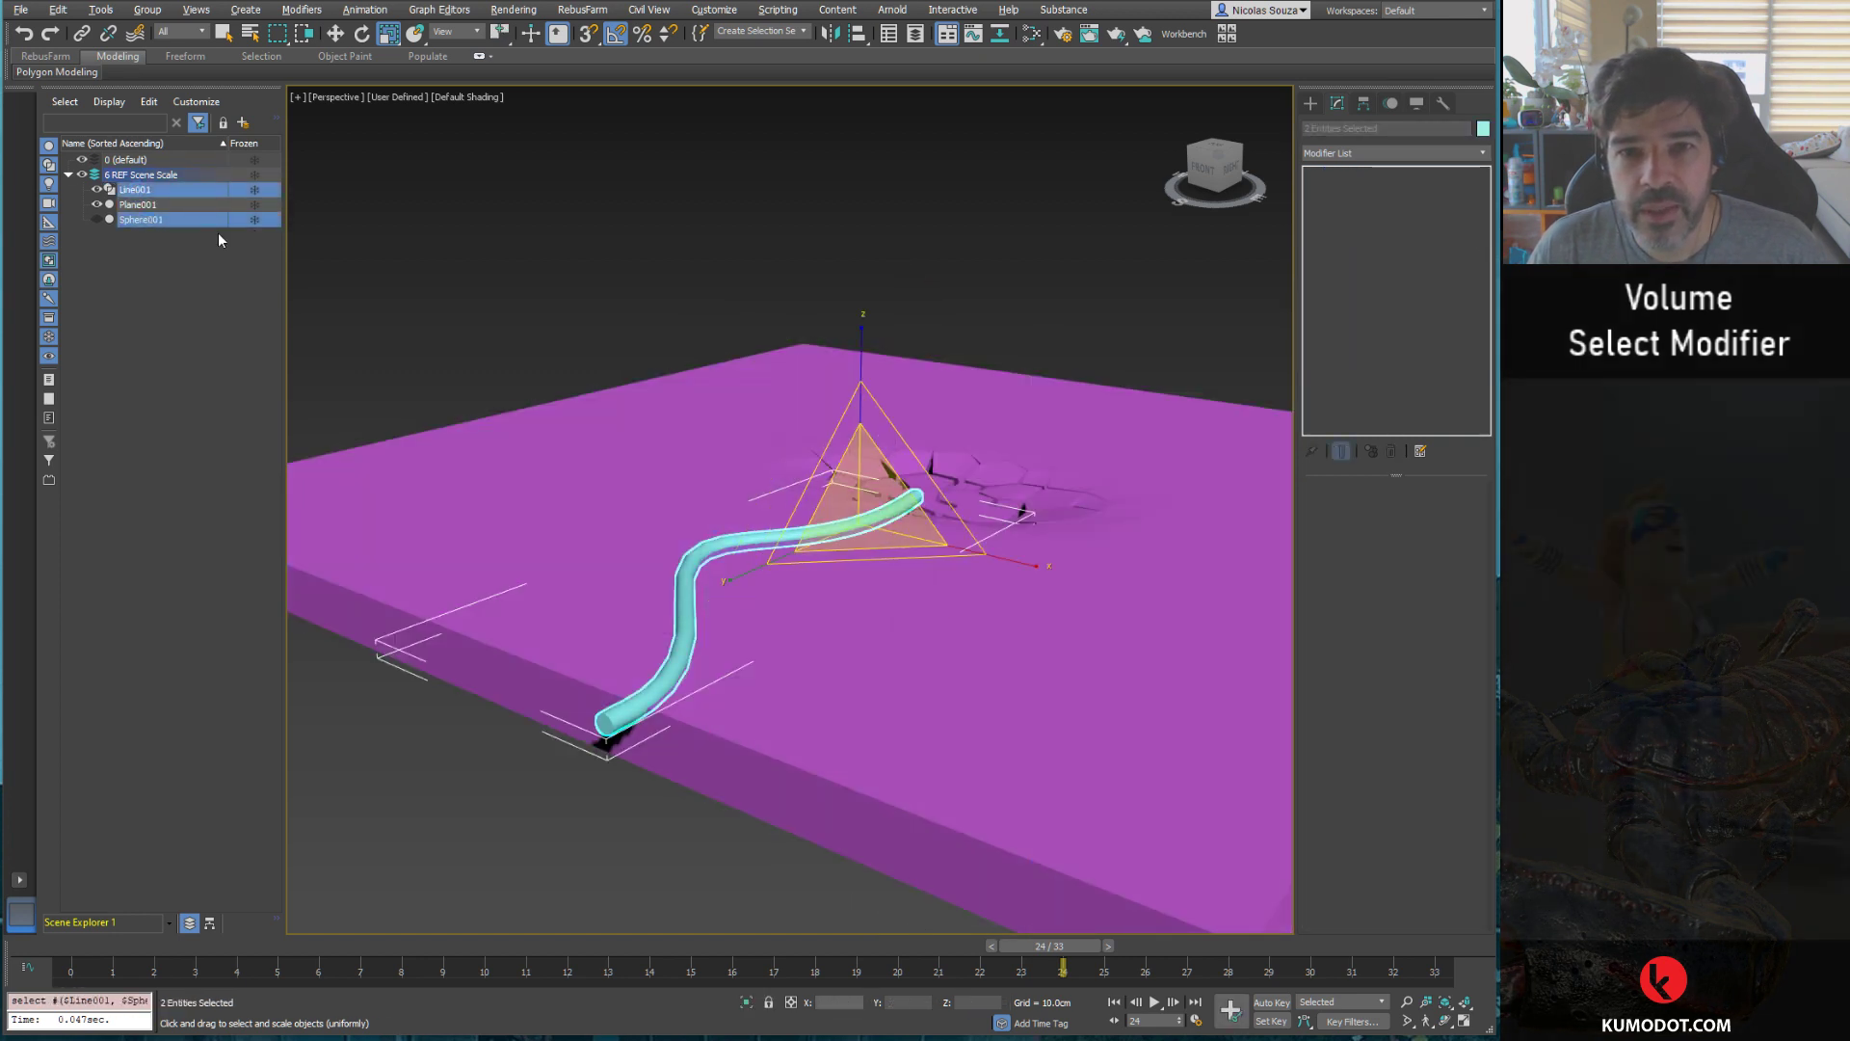
type("x")
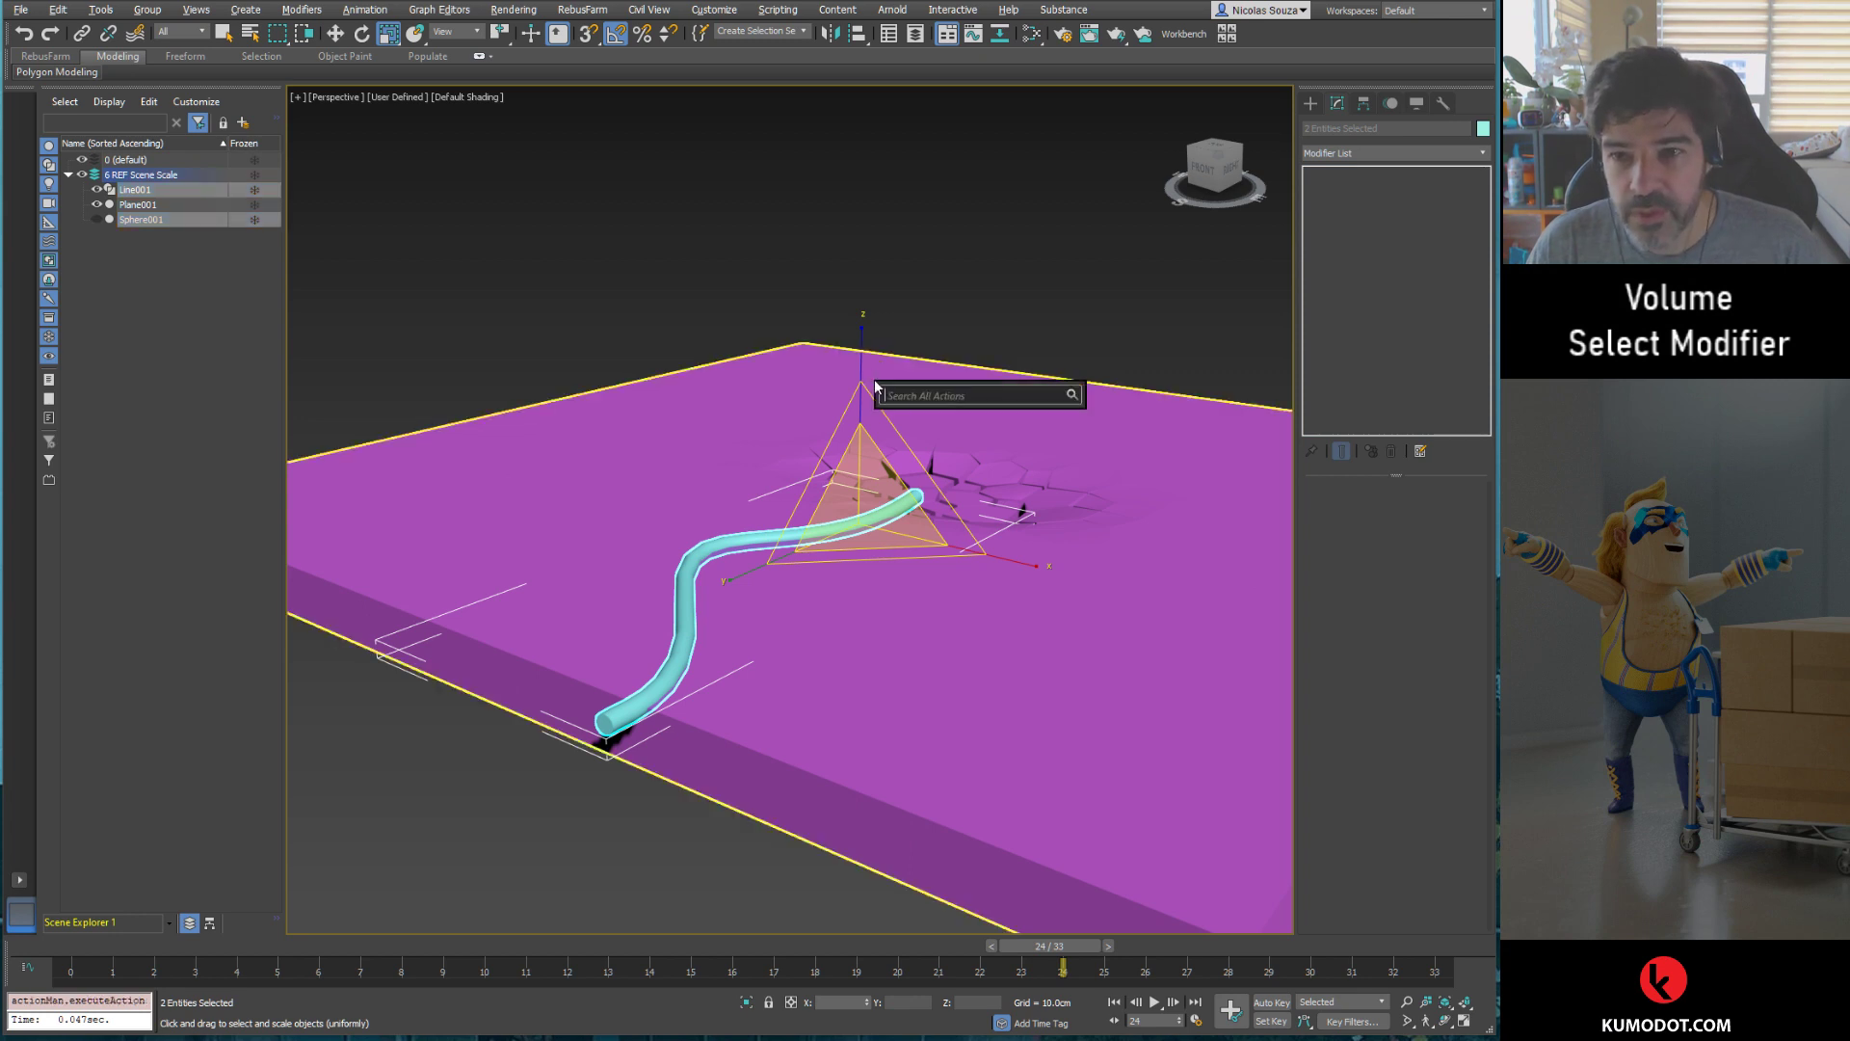
type("group")
key("Return")
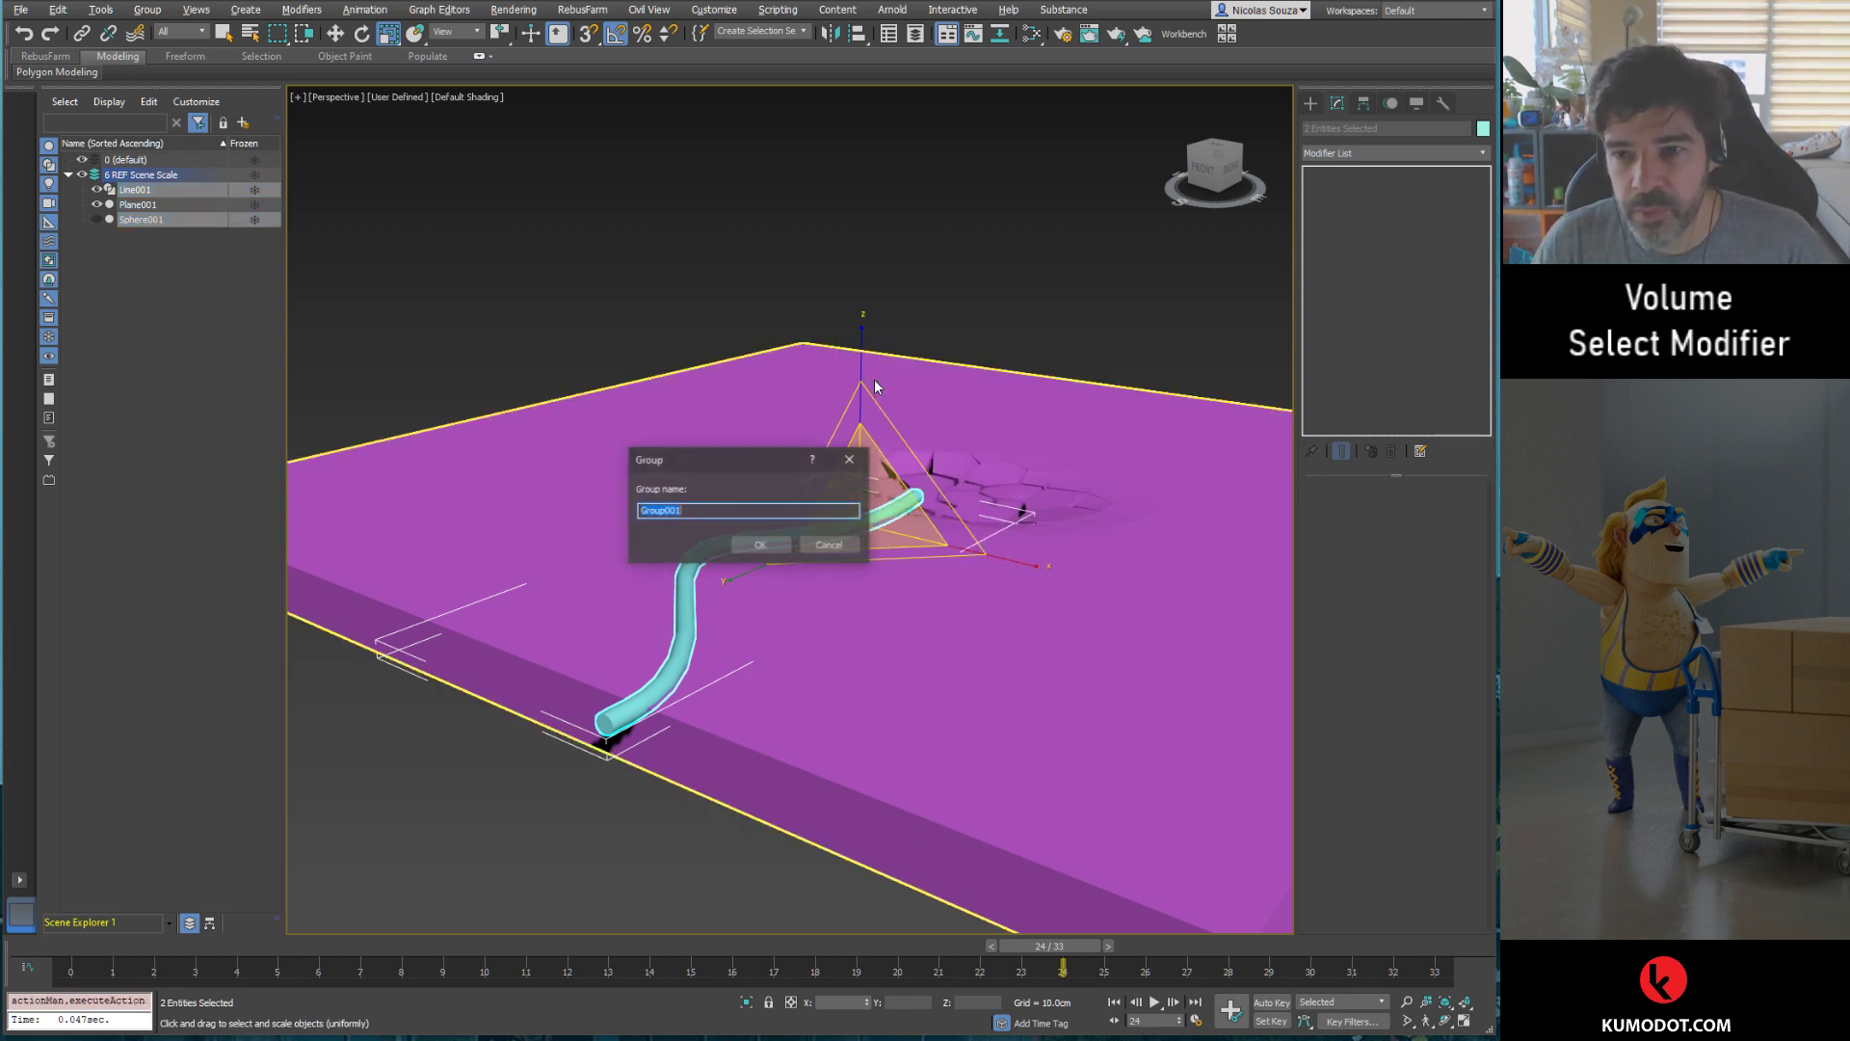
left_click(738, 534)
left_click(1031, 471)
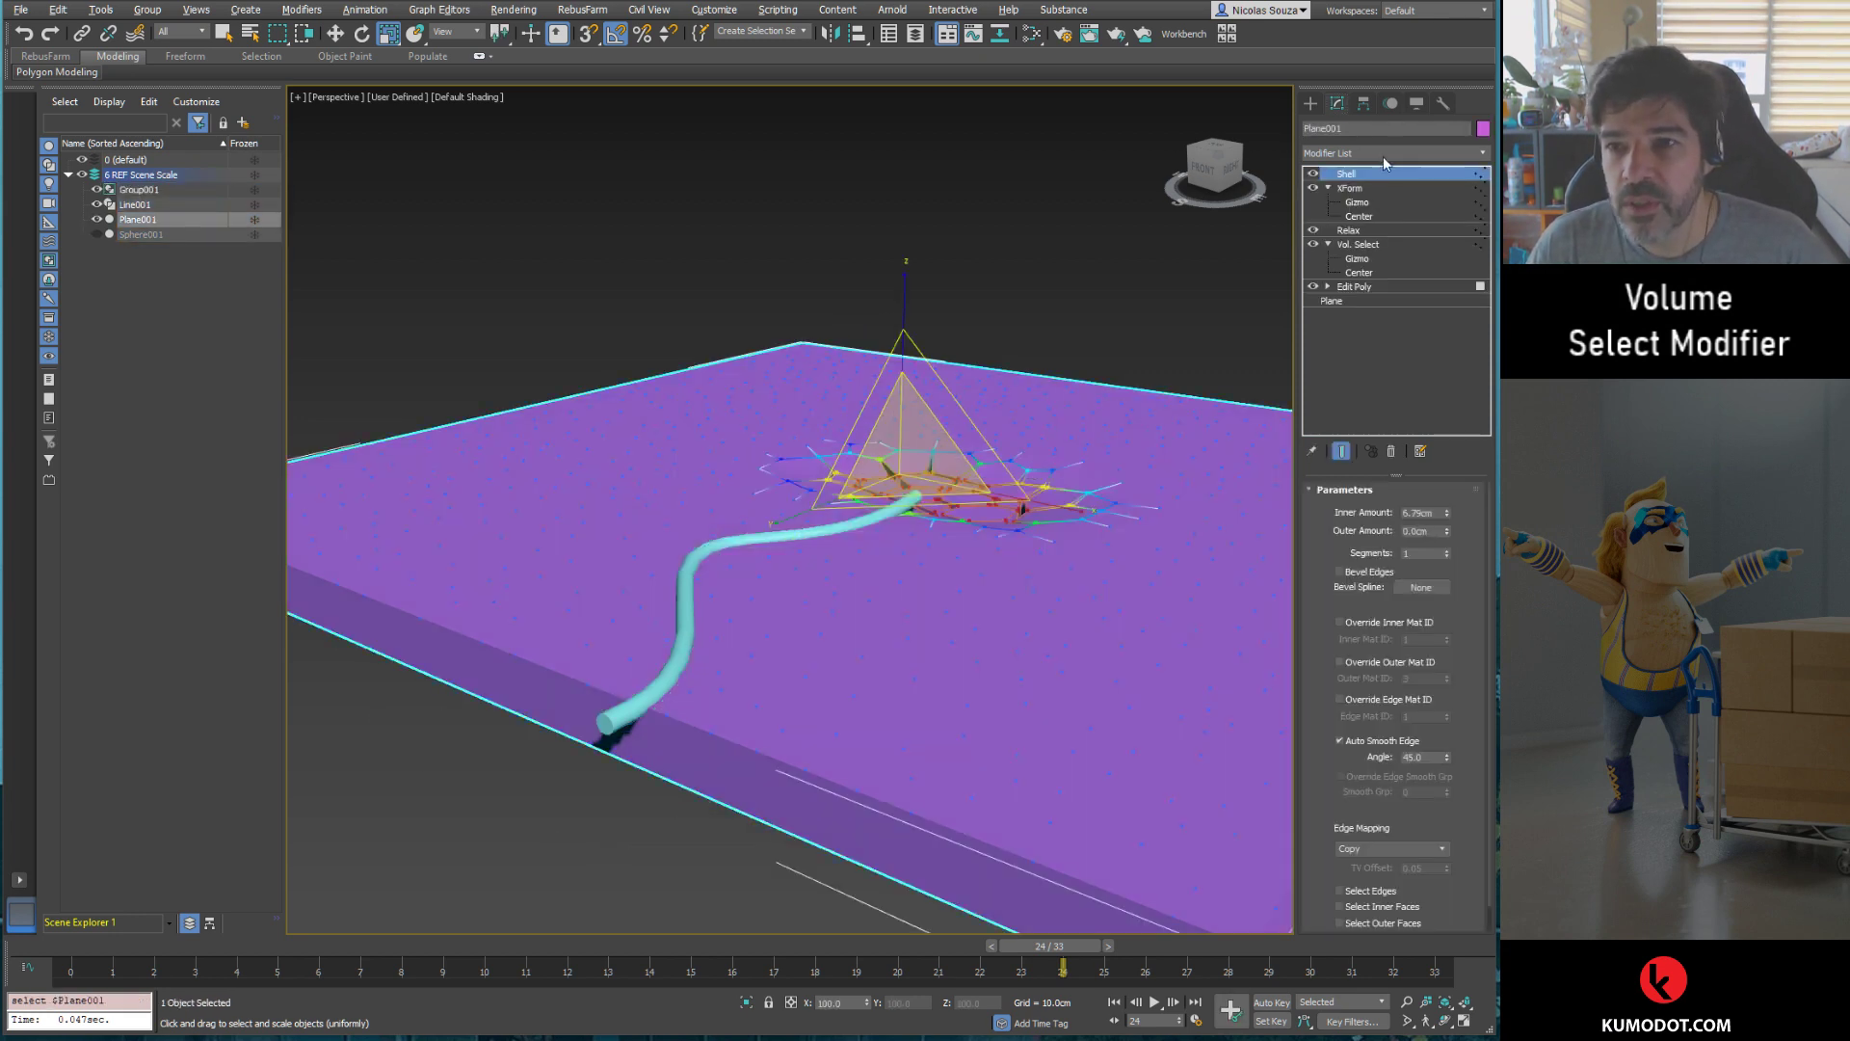
left_click(1364, 245)
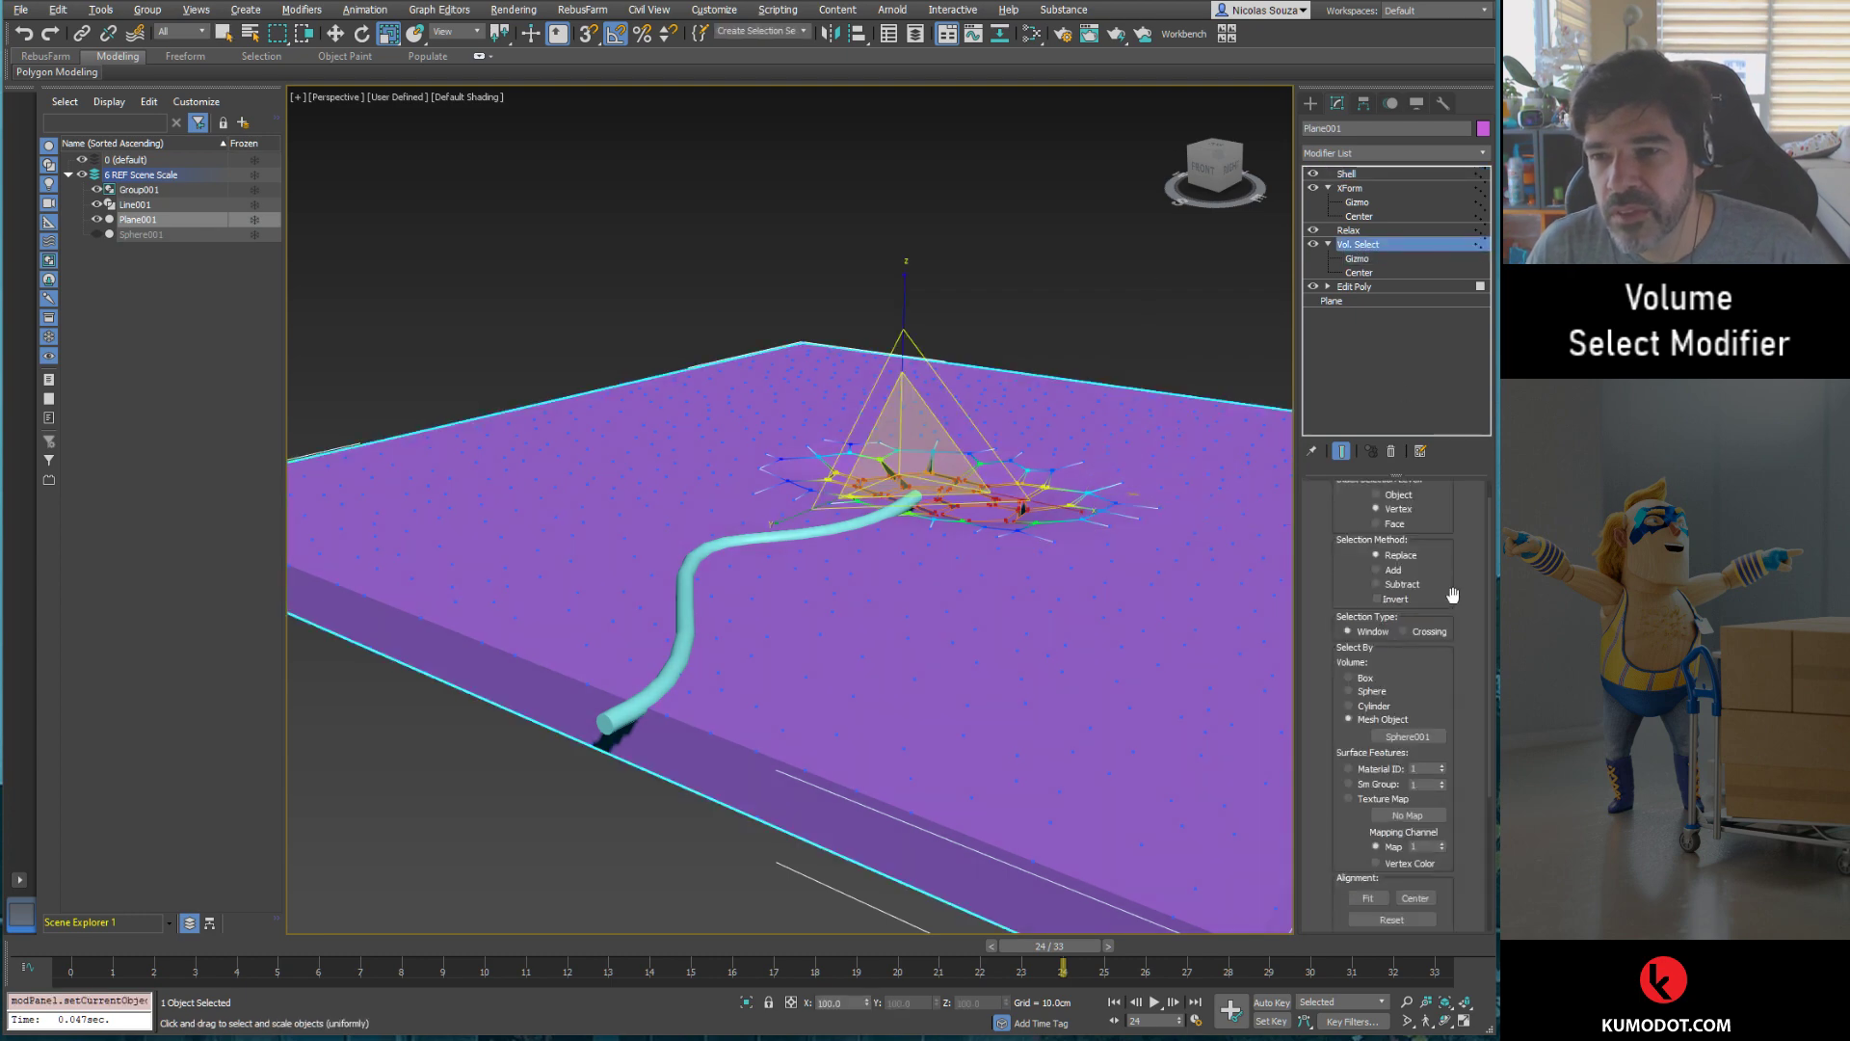
Step: Try Line001 and Group001 as Vol. Select's mesh object, settle on Sphere001, and return to frame 0
left_click(1407, 736)
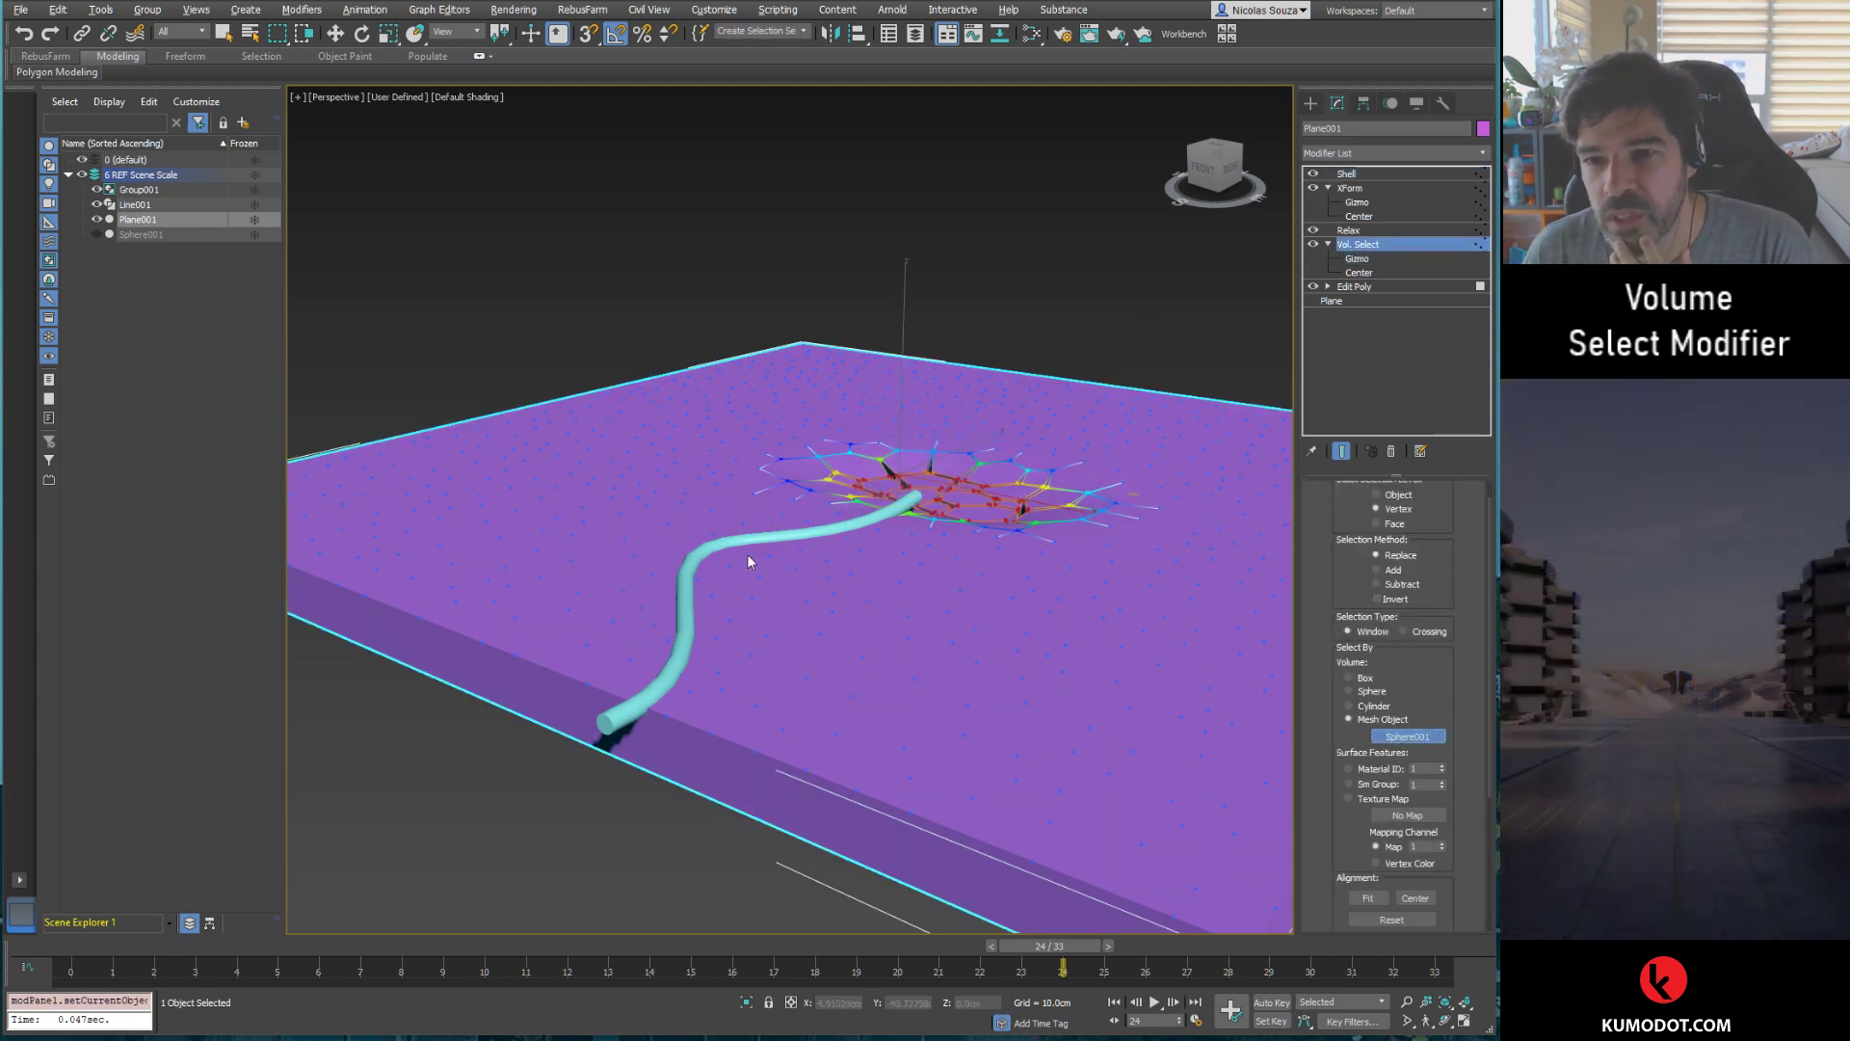
left_click(704, 556)
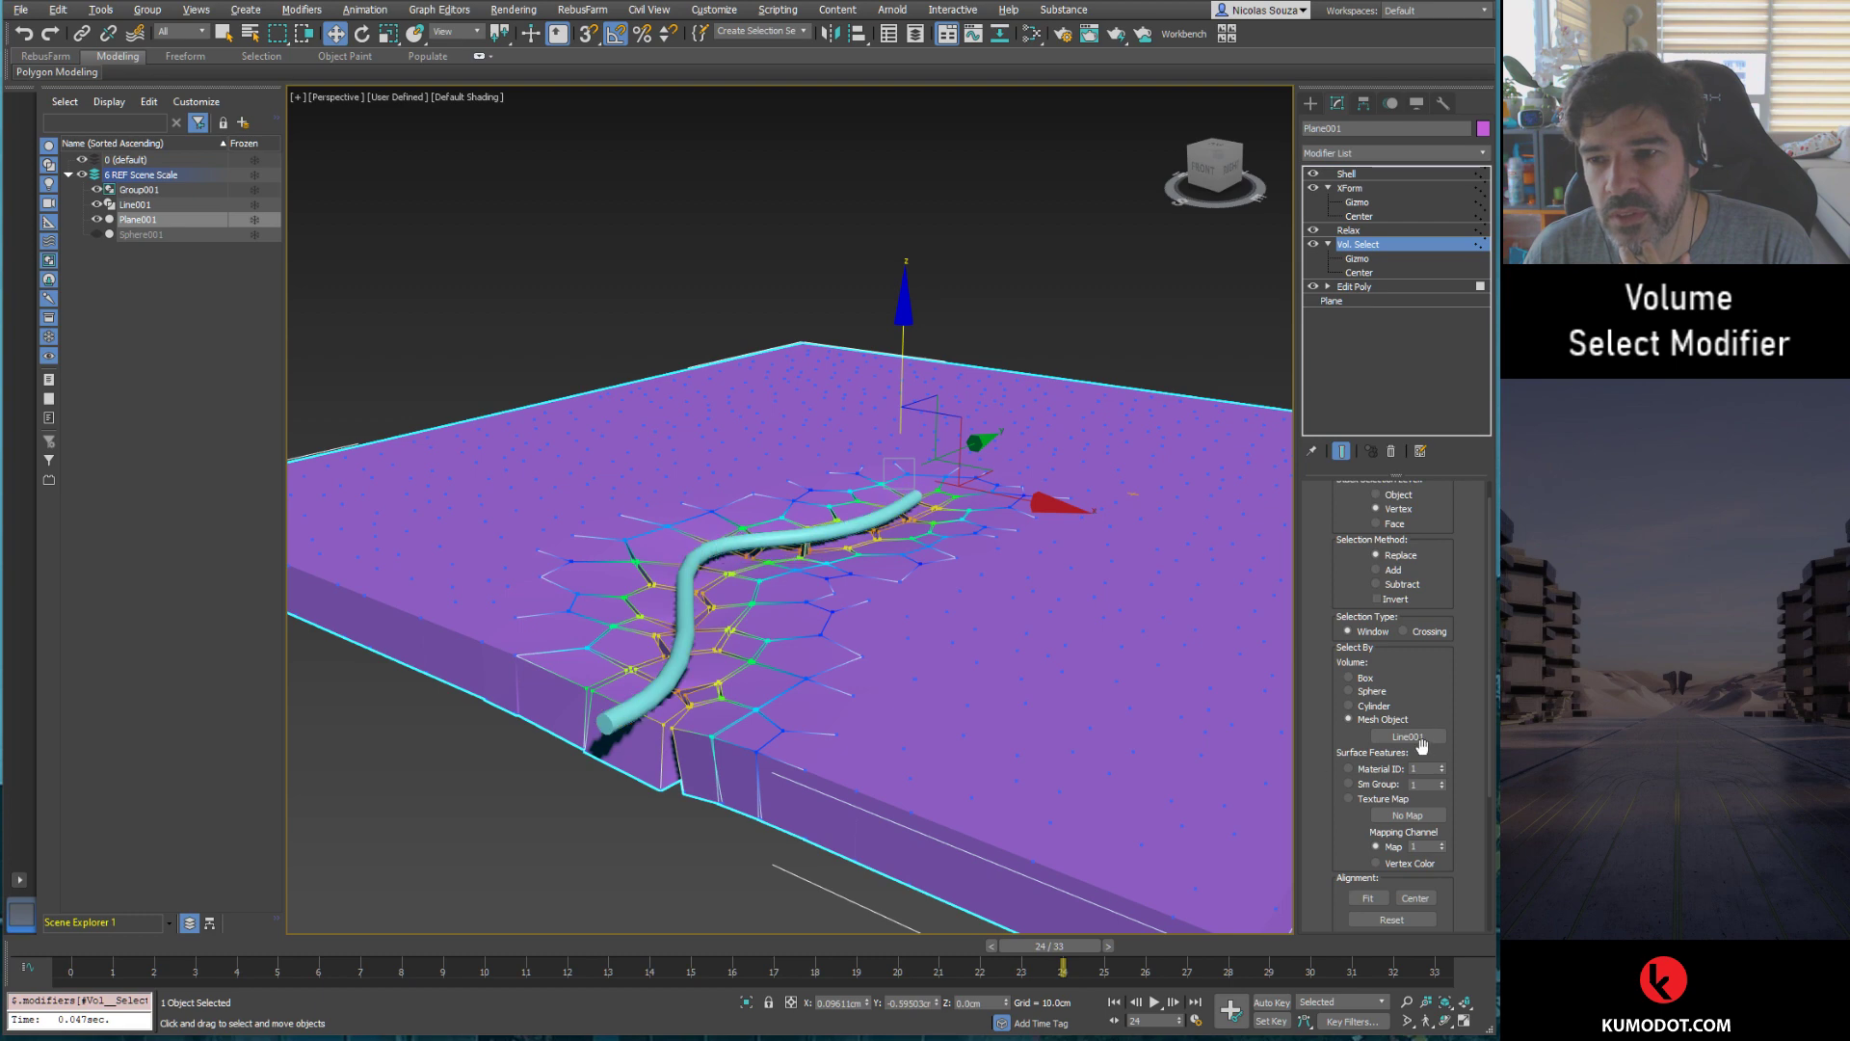
left_click(1417, 738)
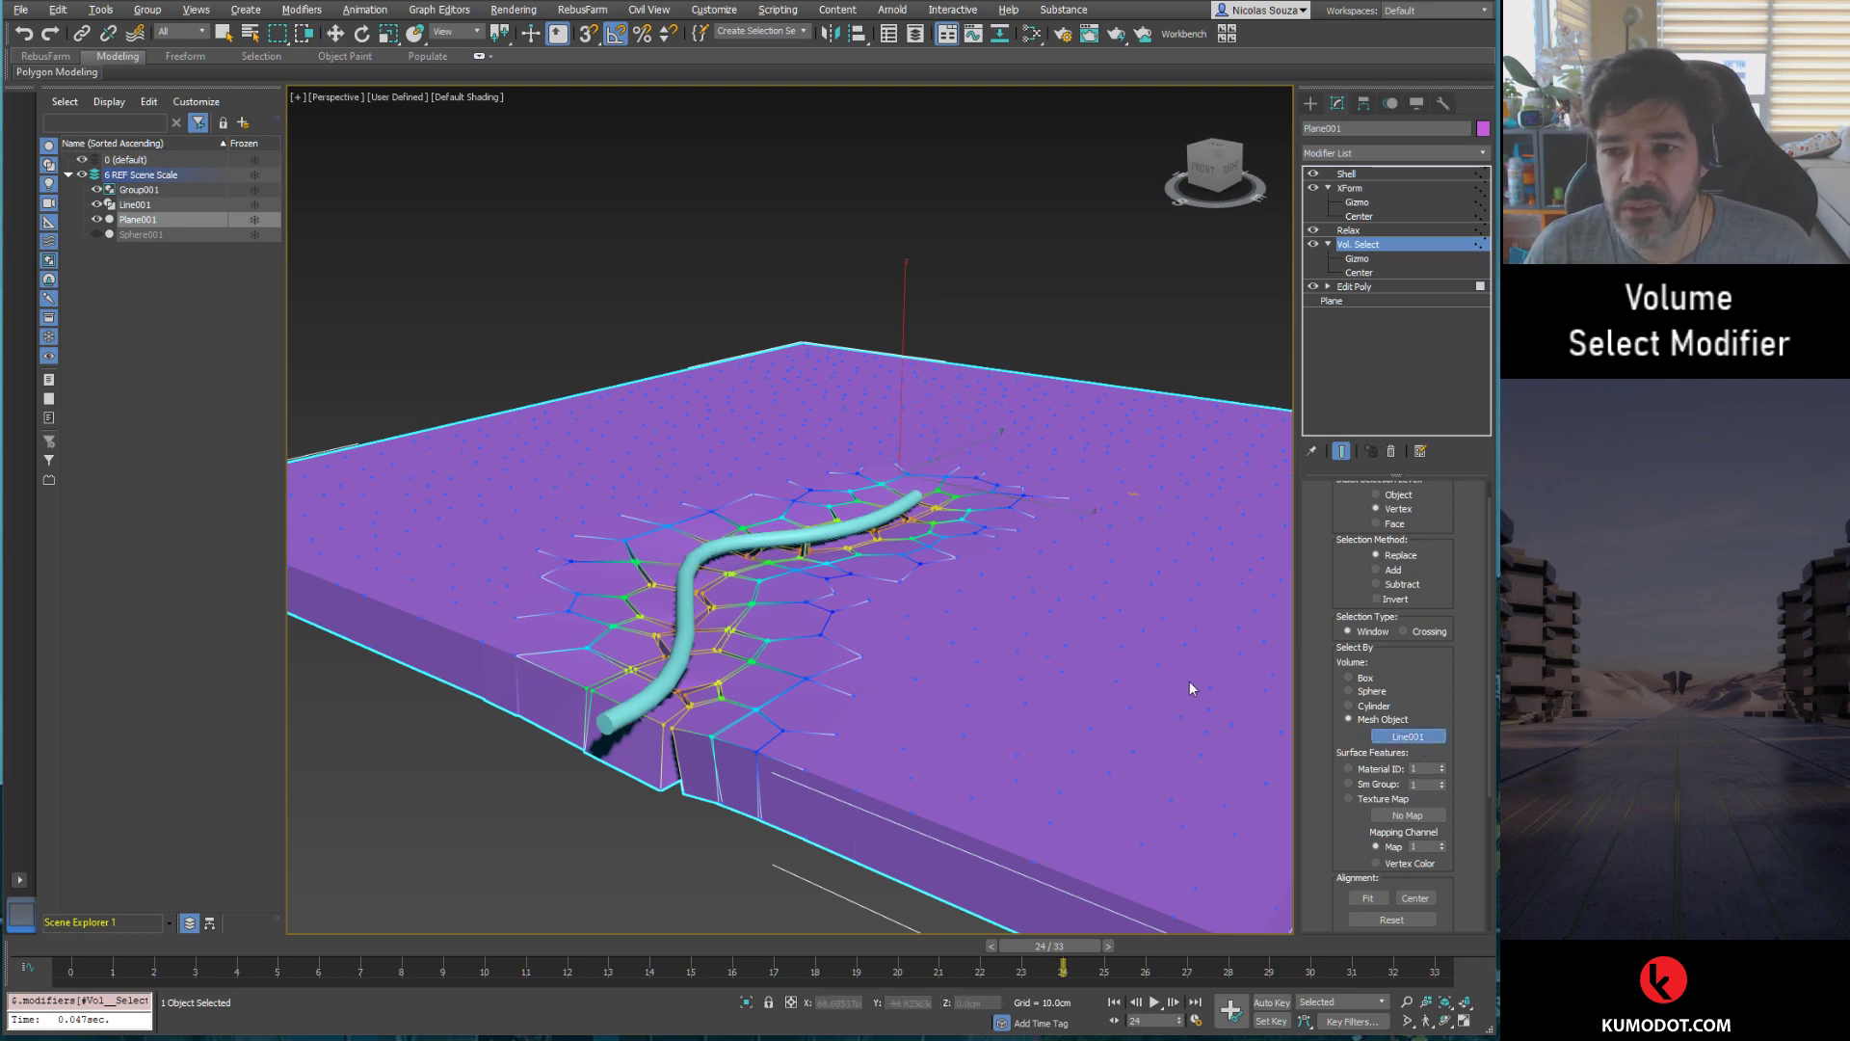
left_click(137, 190)
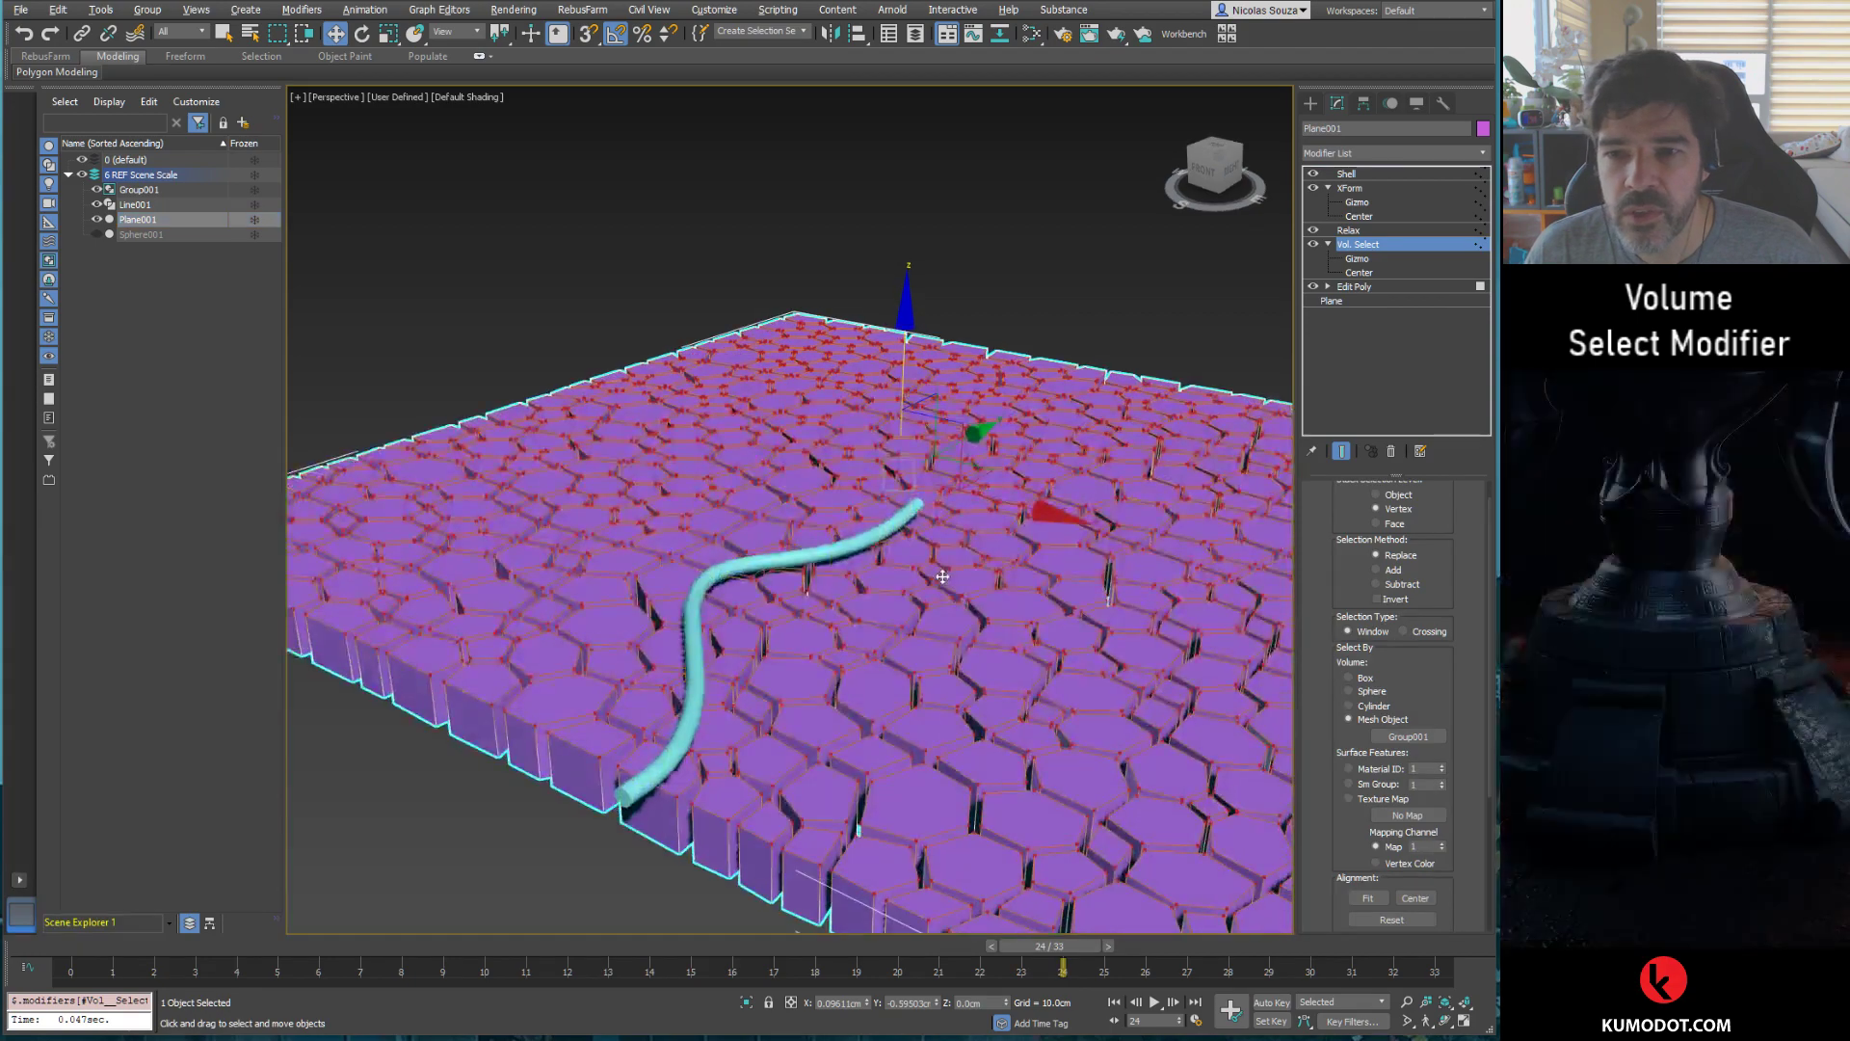
left_click(1410, 737)
left_click(144, 234)
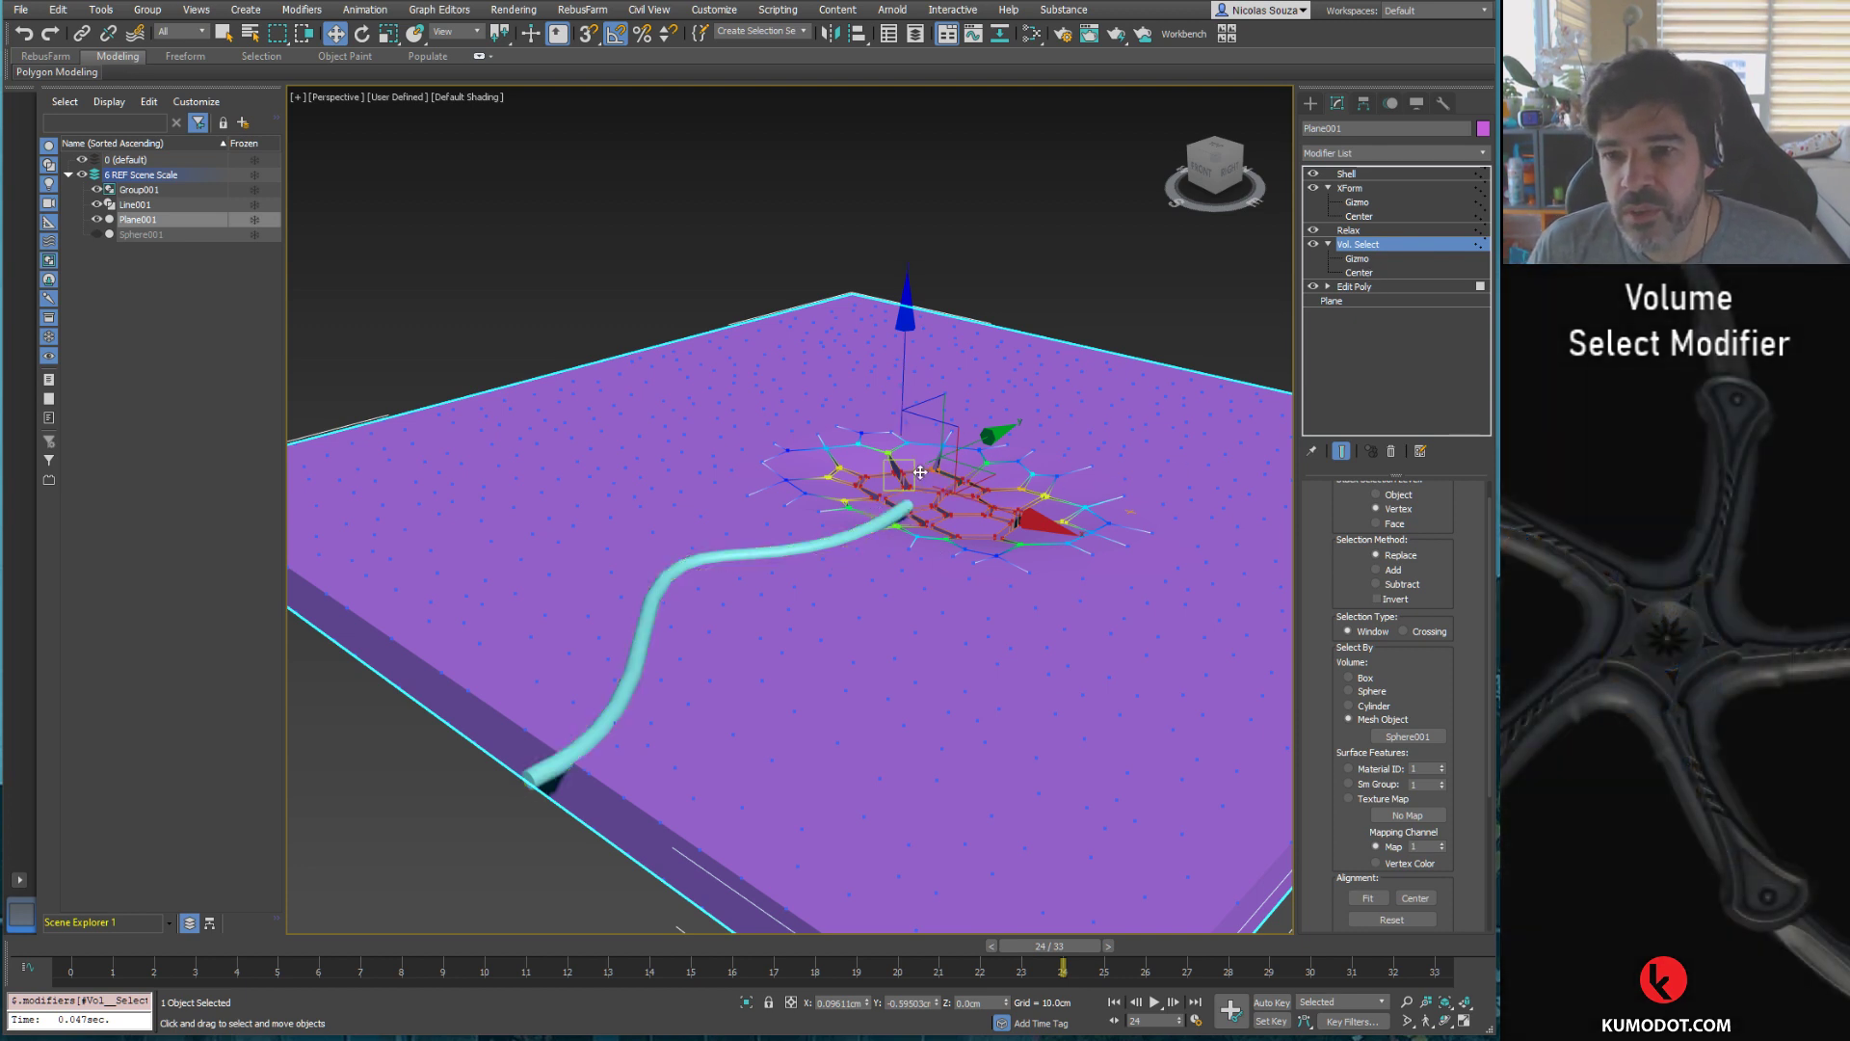
key("Home")
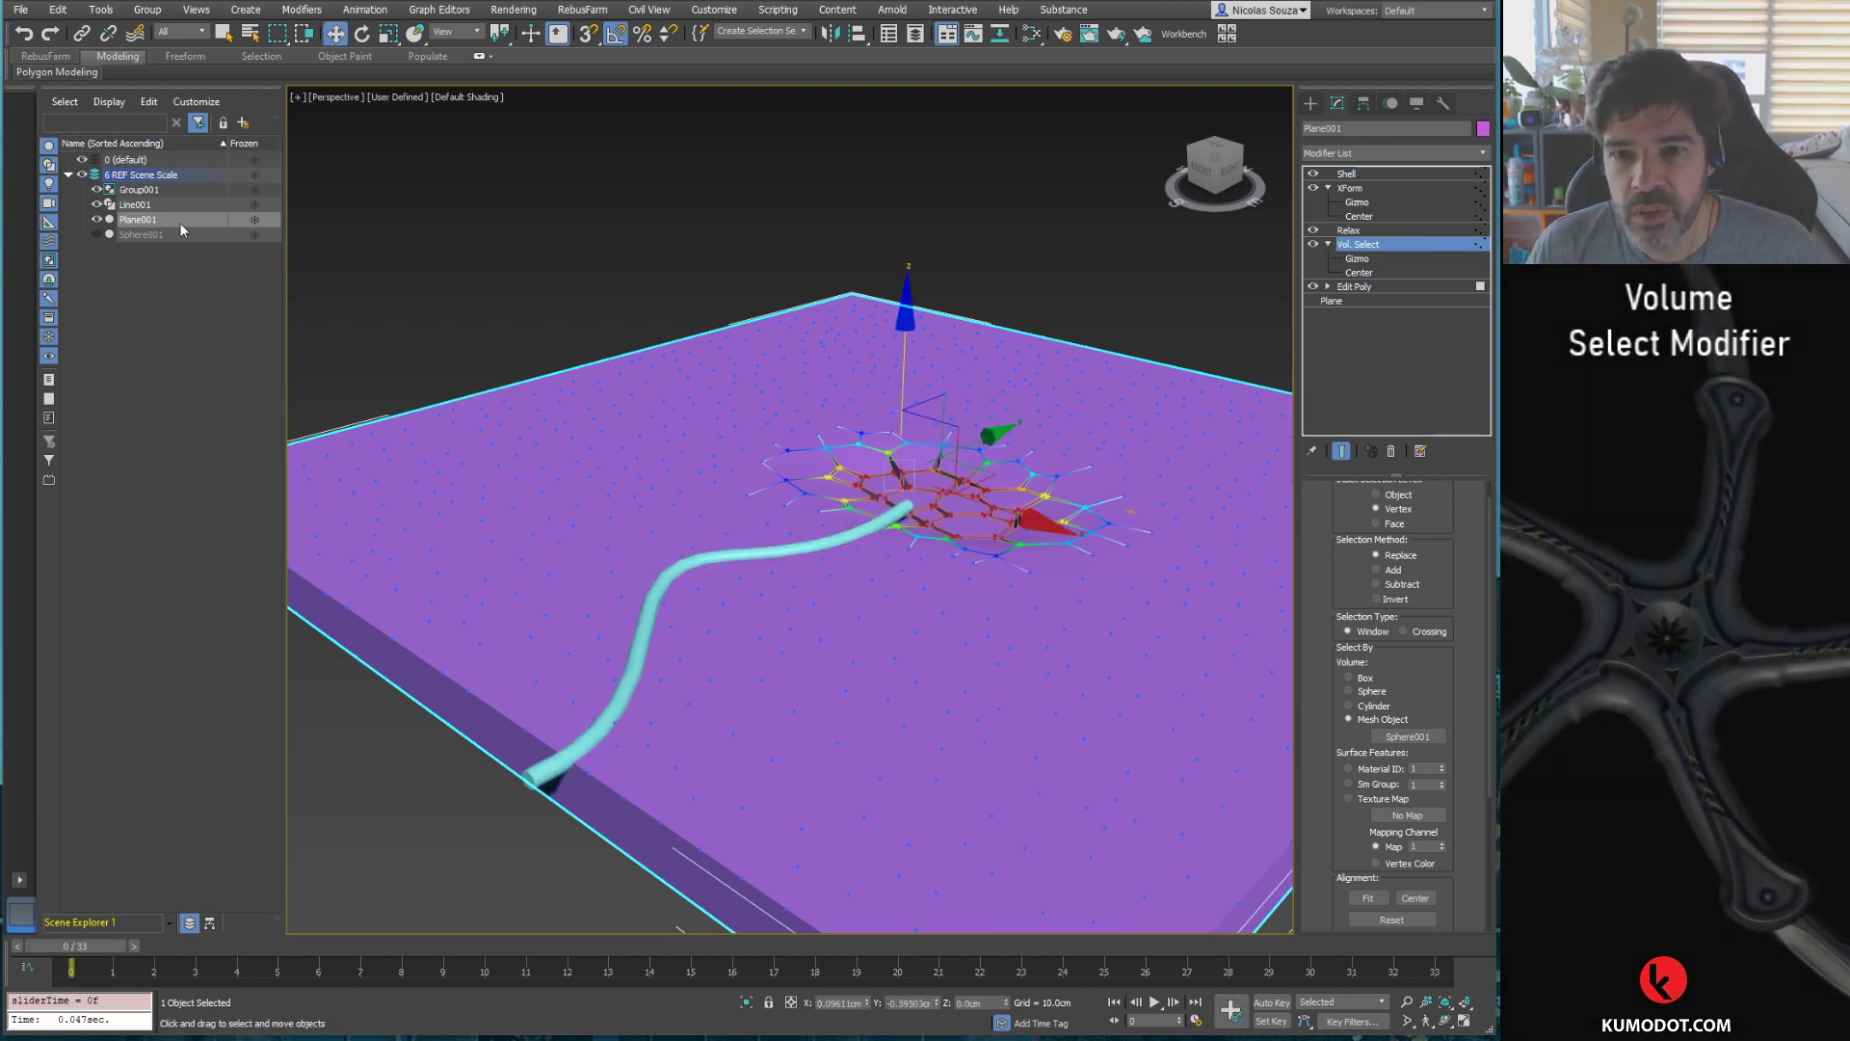
Step: Unhide Sphere001, select Group001, and test a move and a delete, cancelling both
left_click(140, 234)
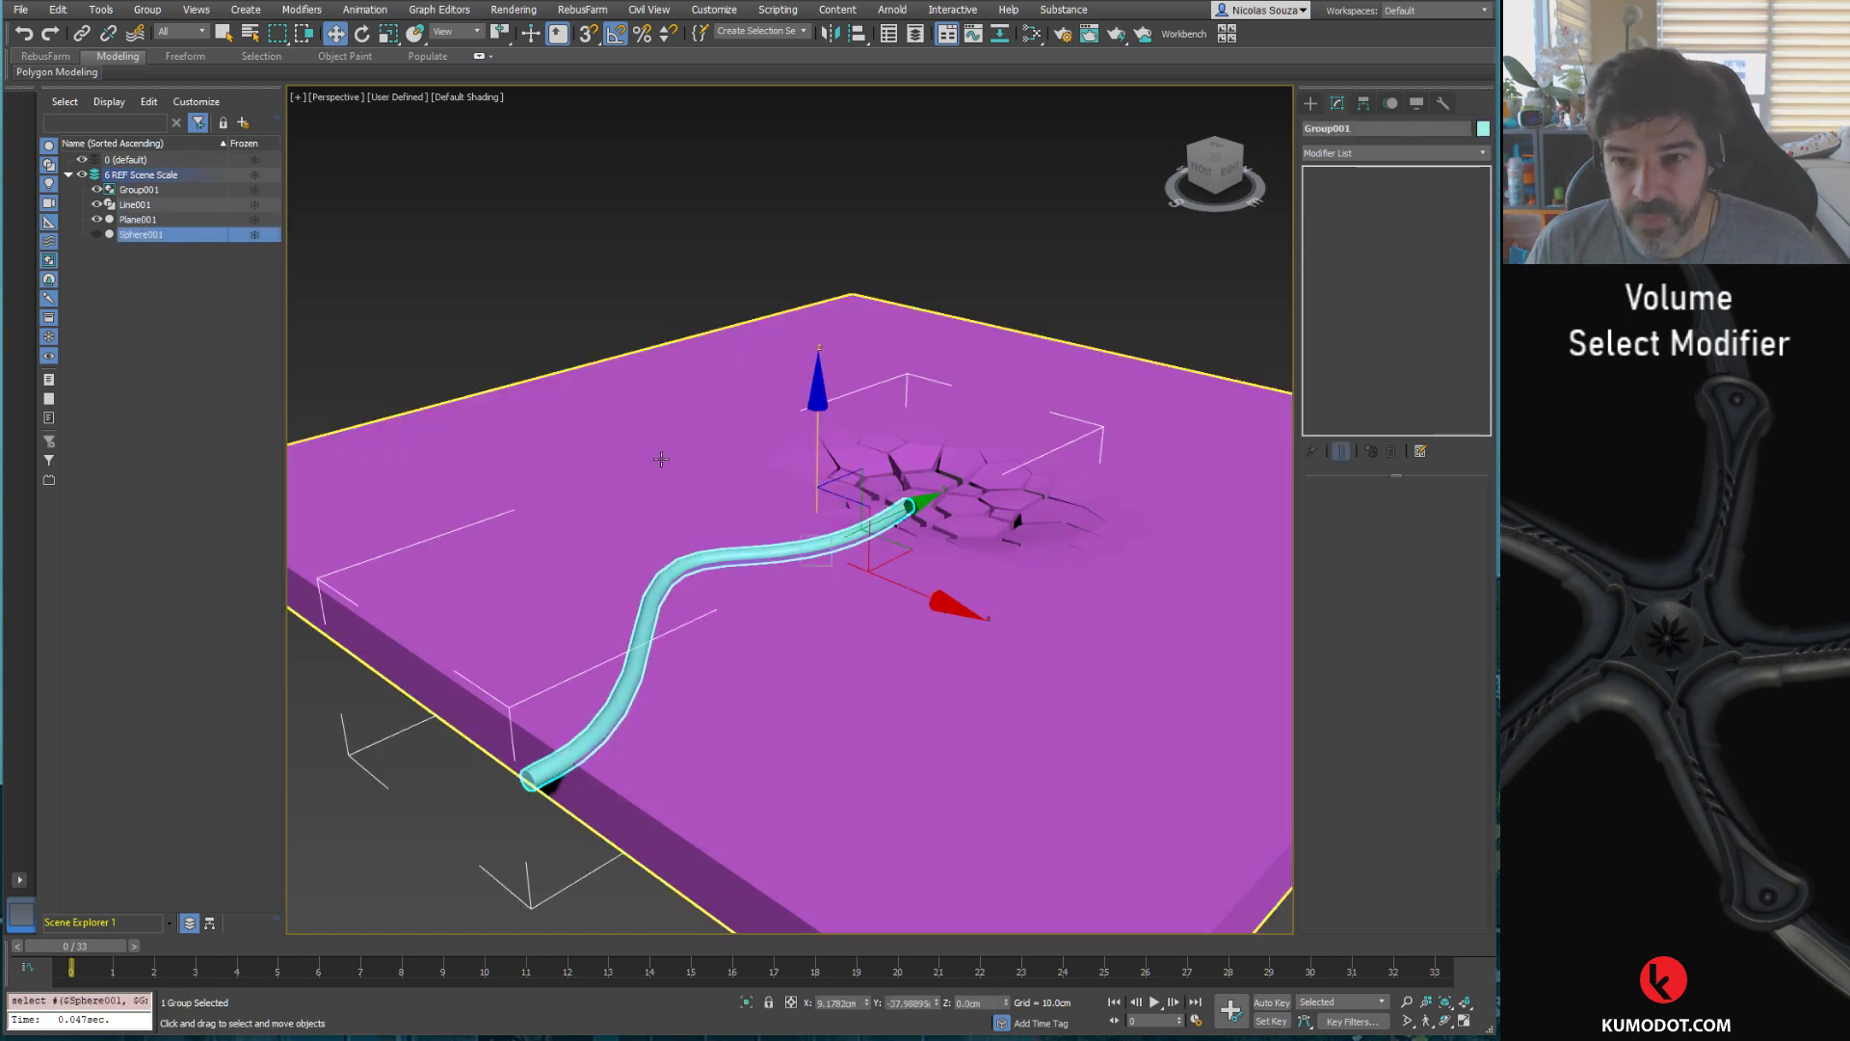
left_click(95, 235)
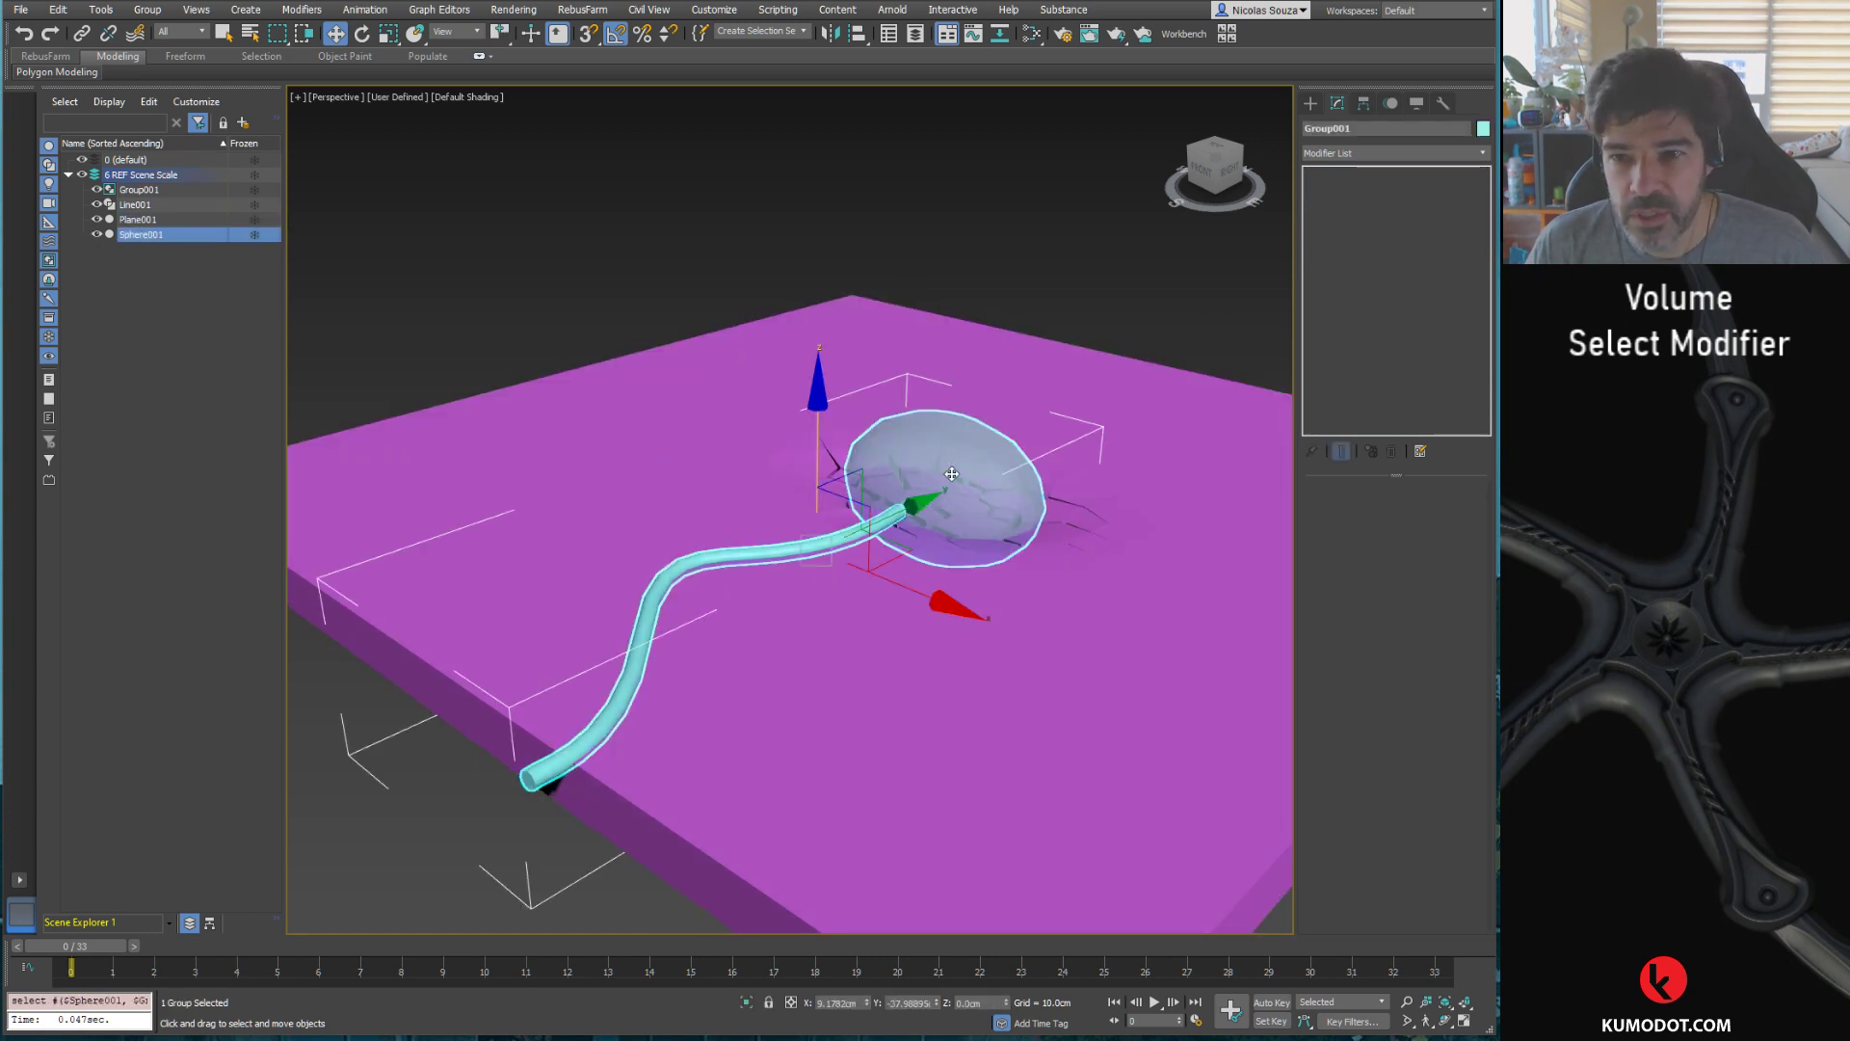
left_click(941, 442)
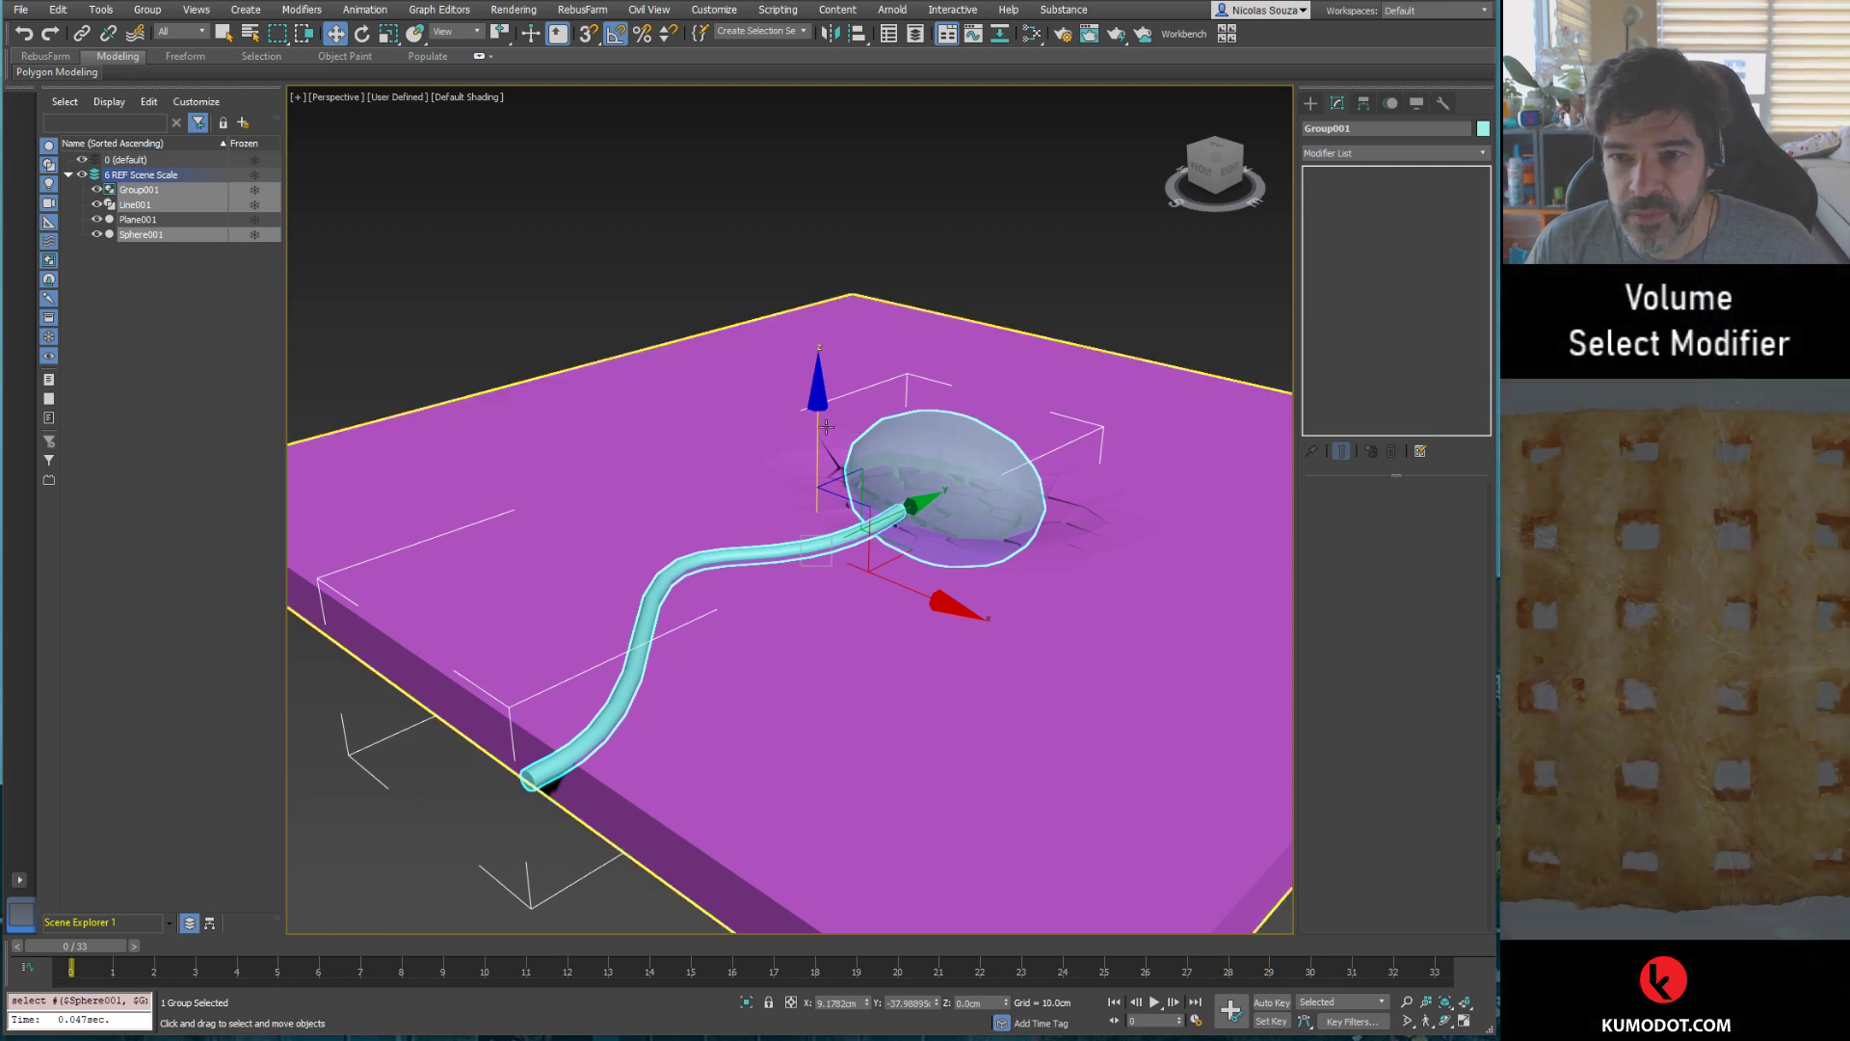
key("n")
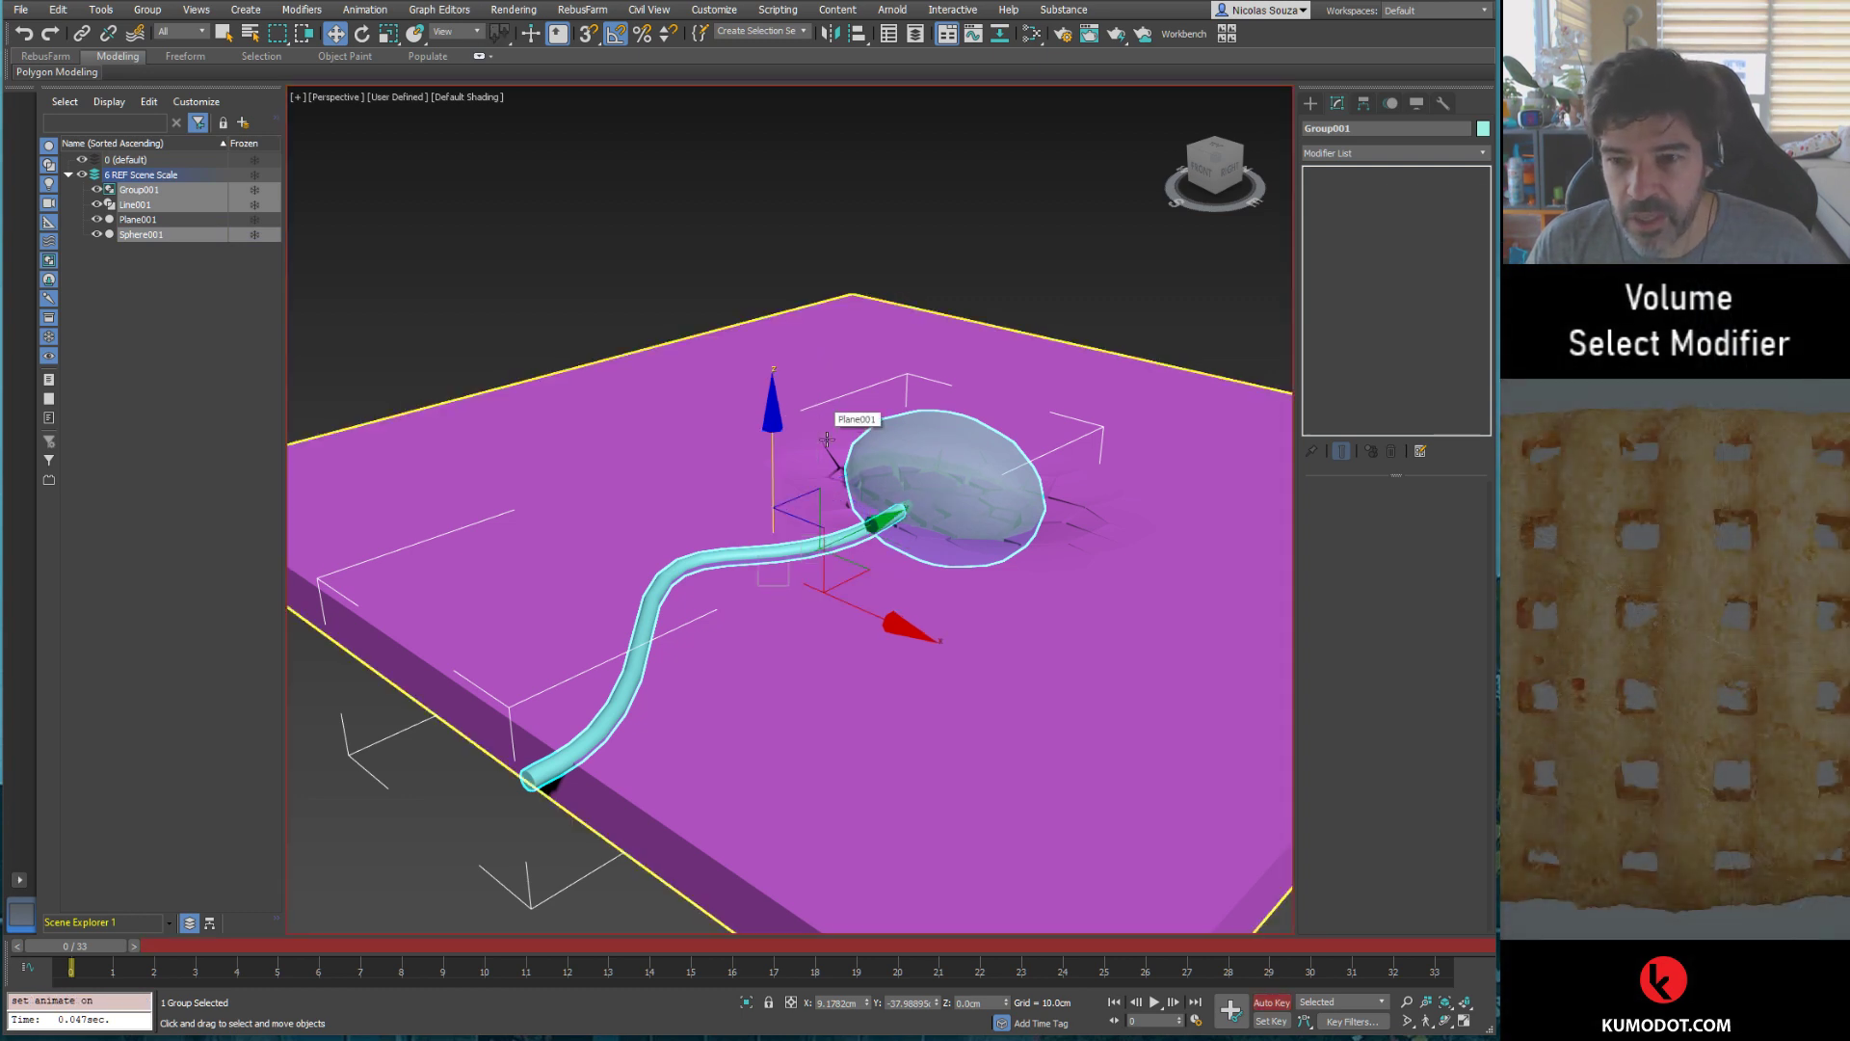
left_click_drag(903, 444, 853, 492)
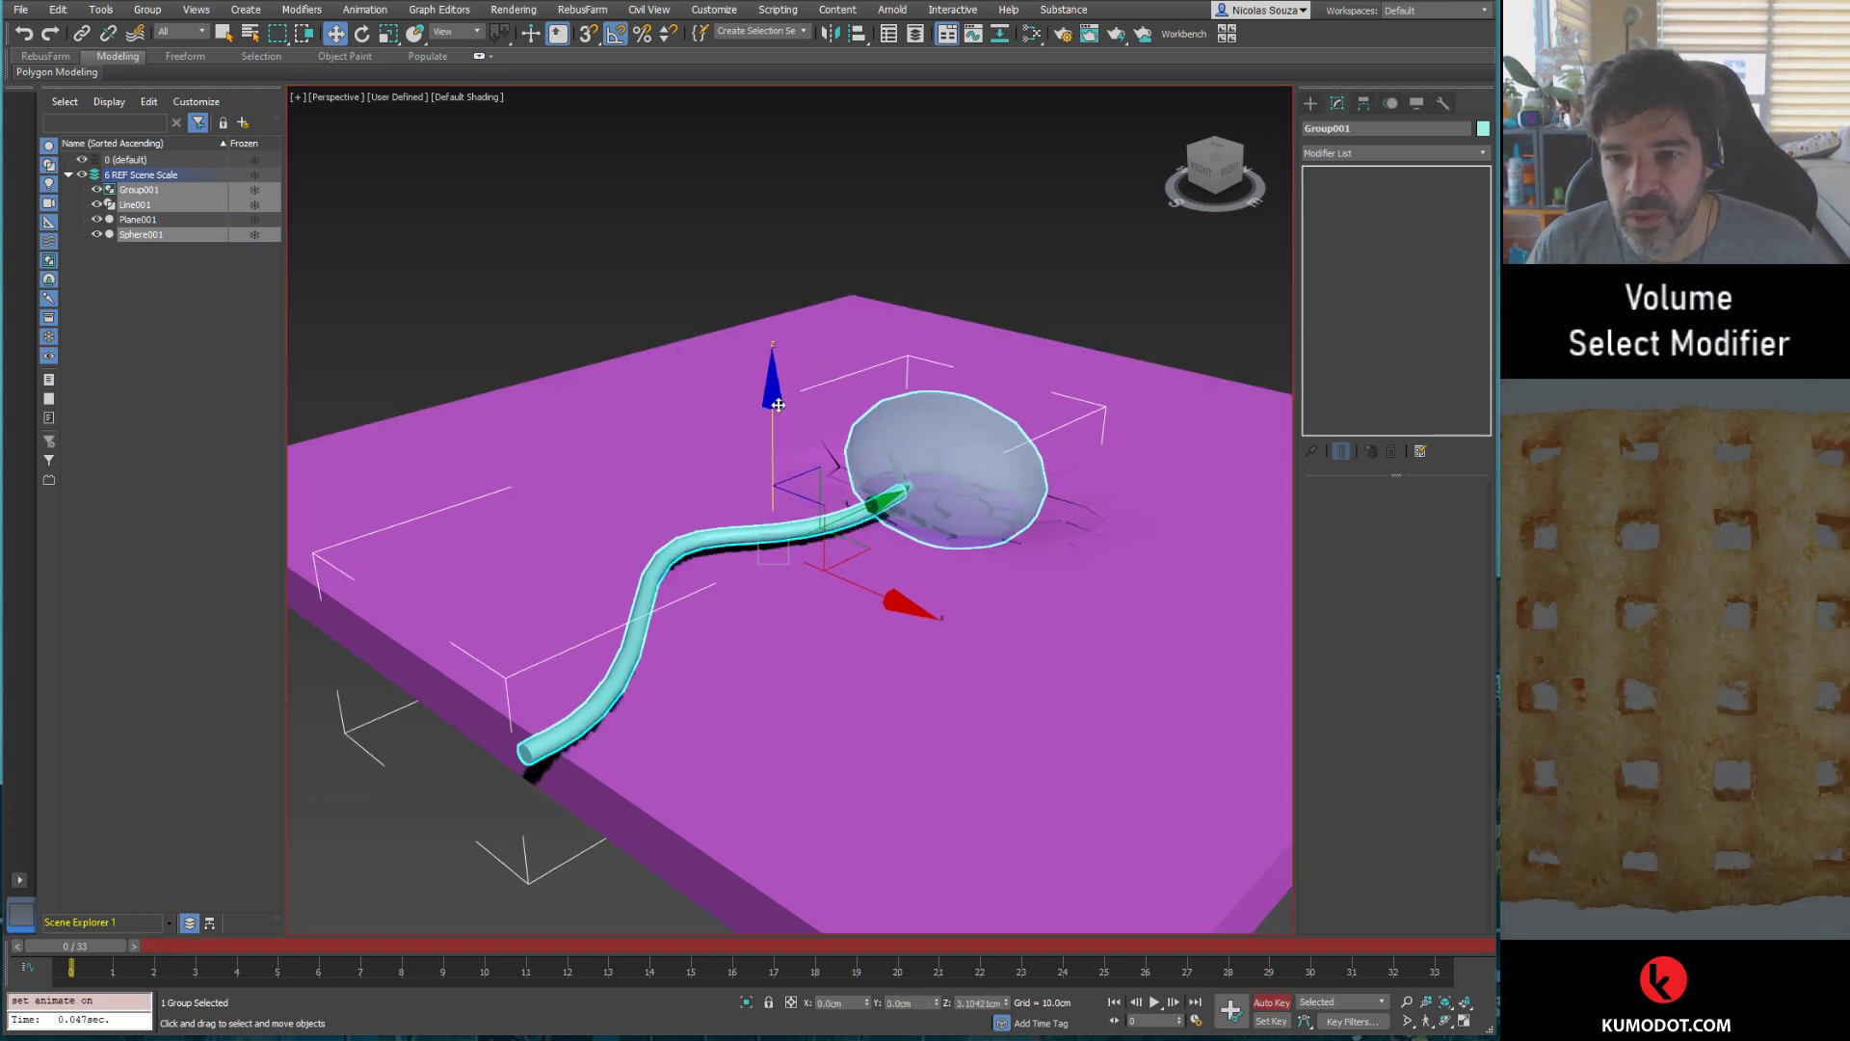
right_click(853, 491)
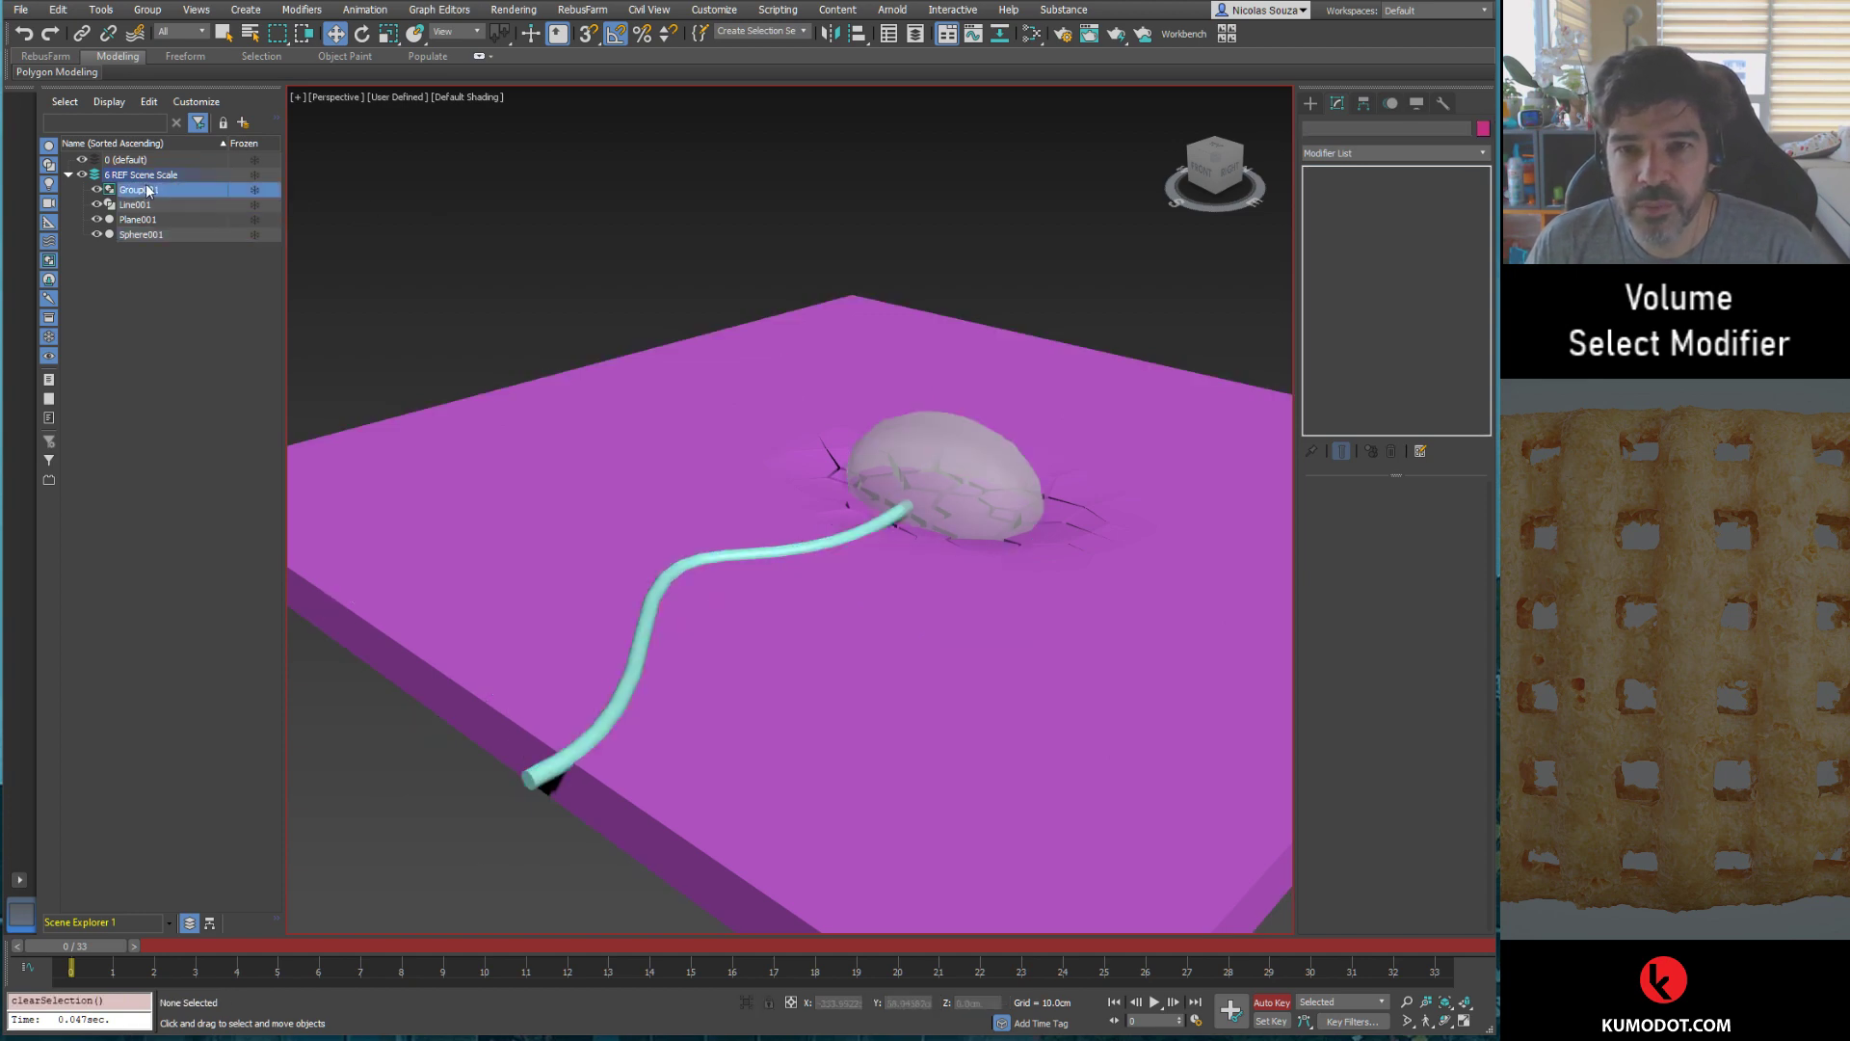
key("Delete")
key("ctrl+z")
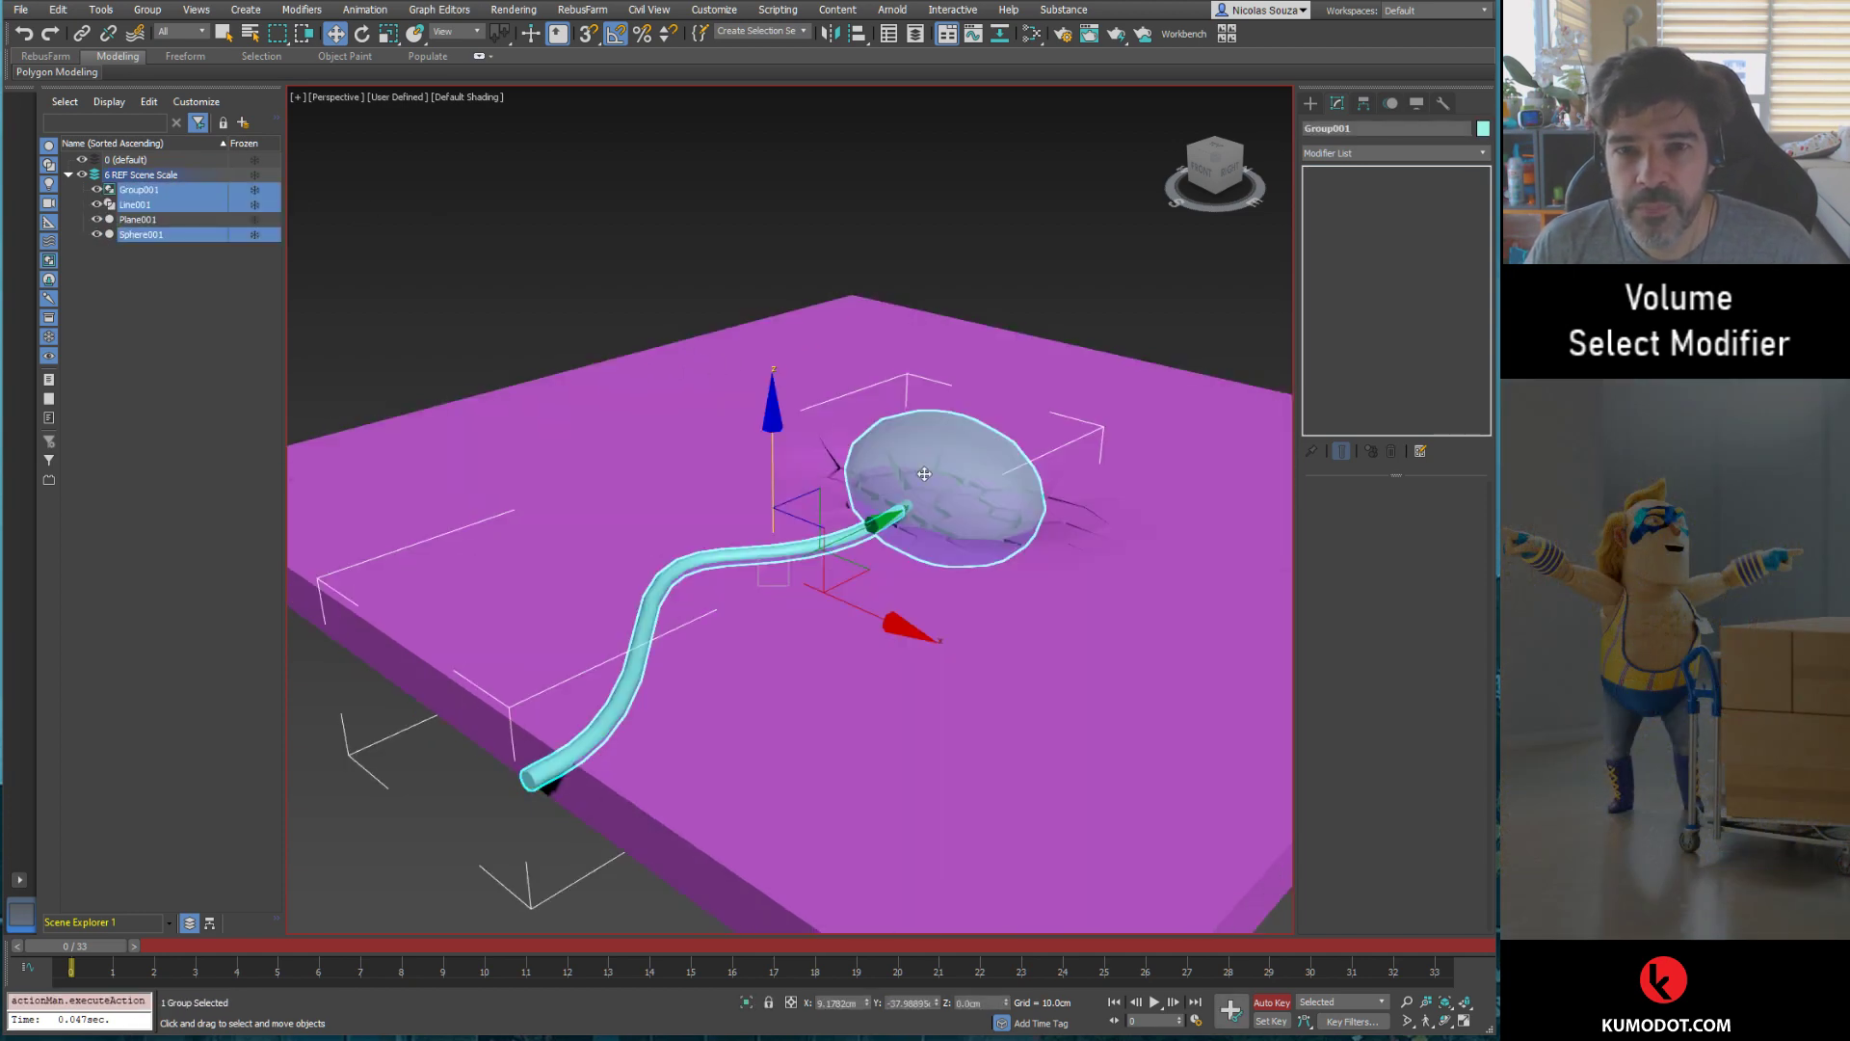
Step: Explode Group001 into separate objects using the group action search
left_click(519, 274)
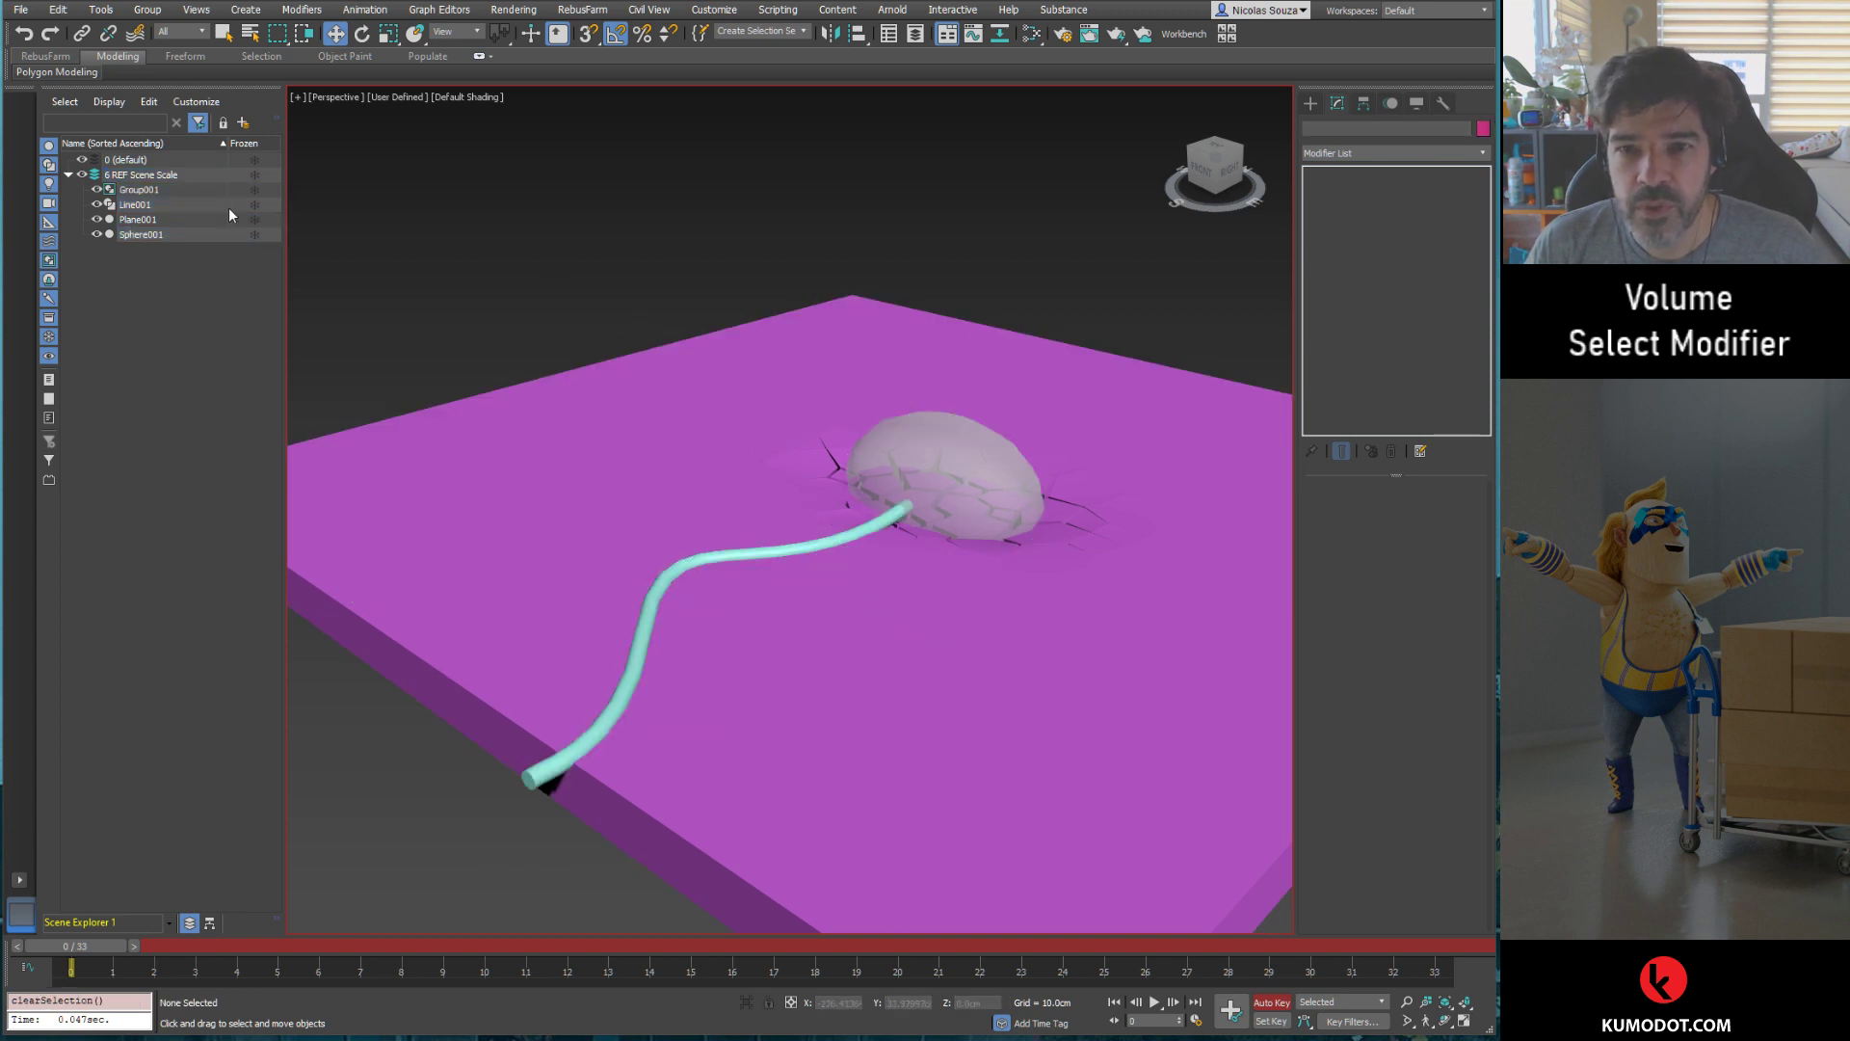
left_click(140, 190)
type("x")
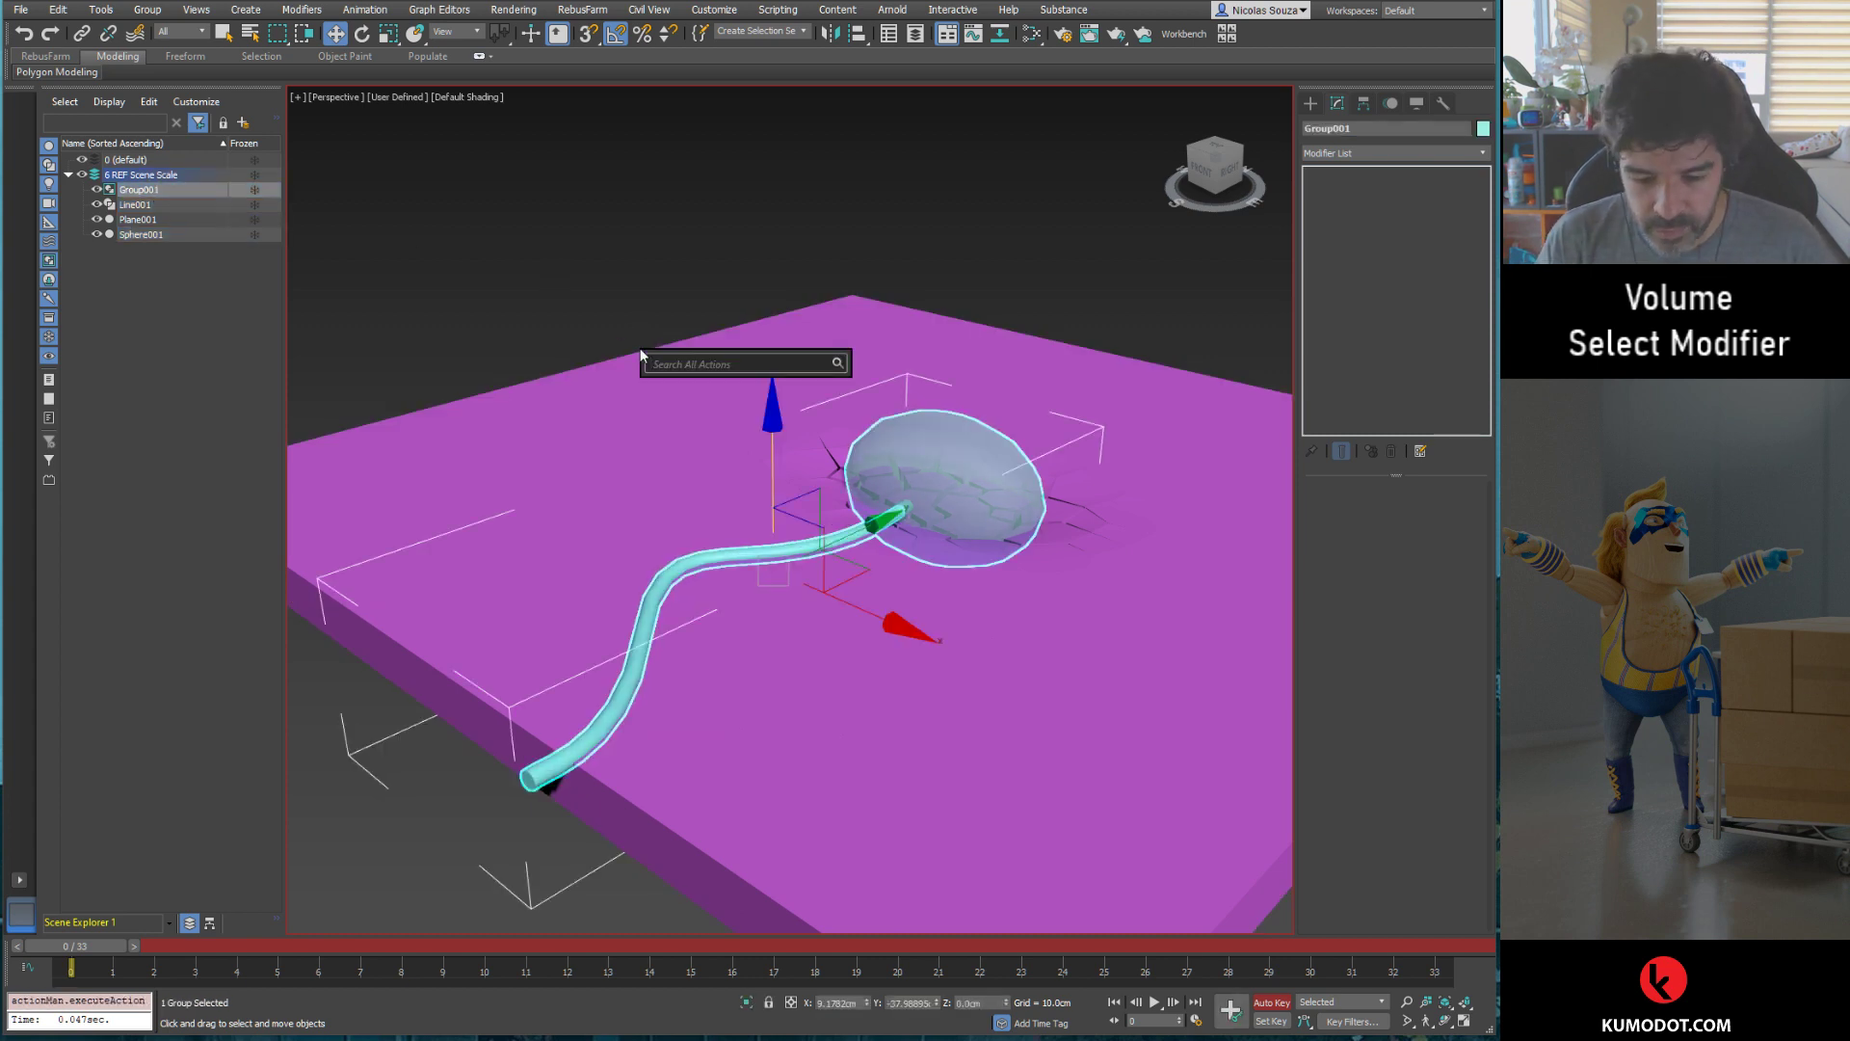
type("group")
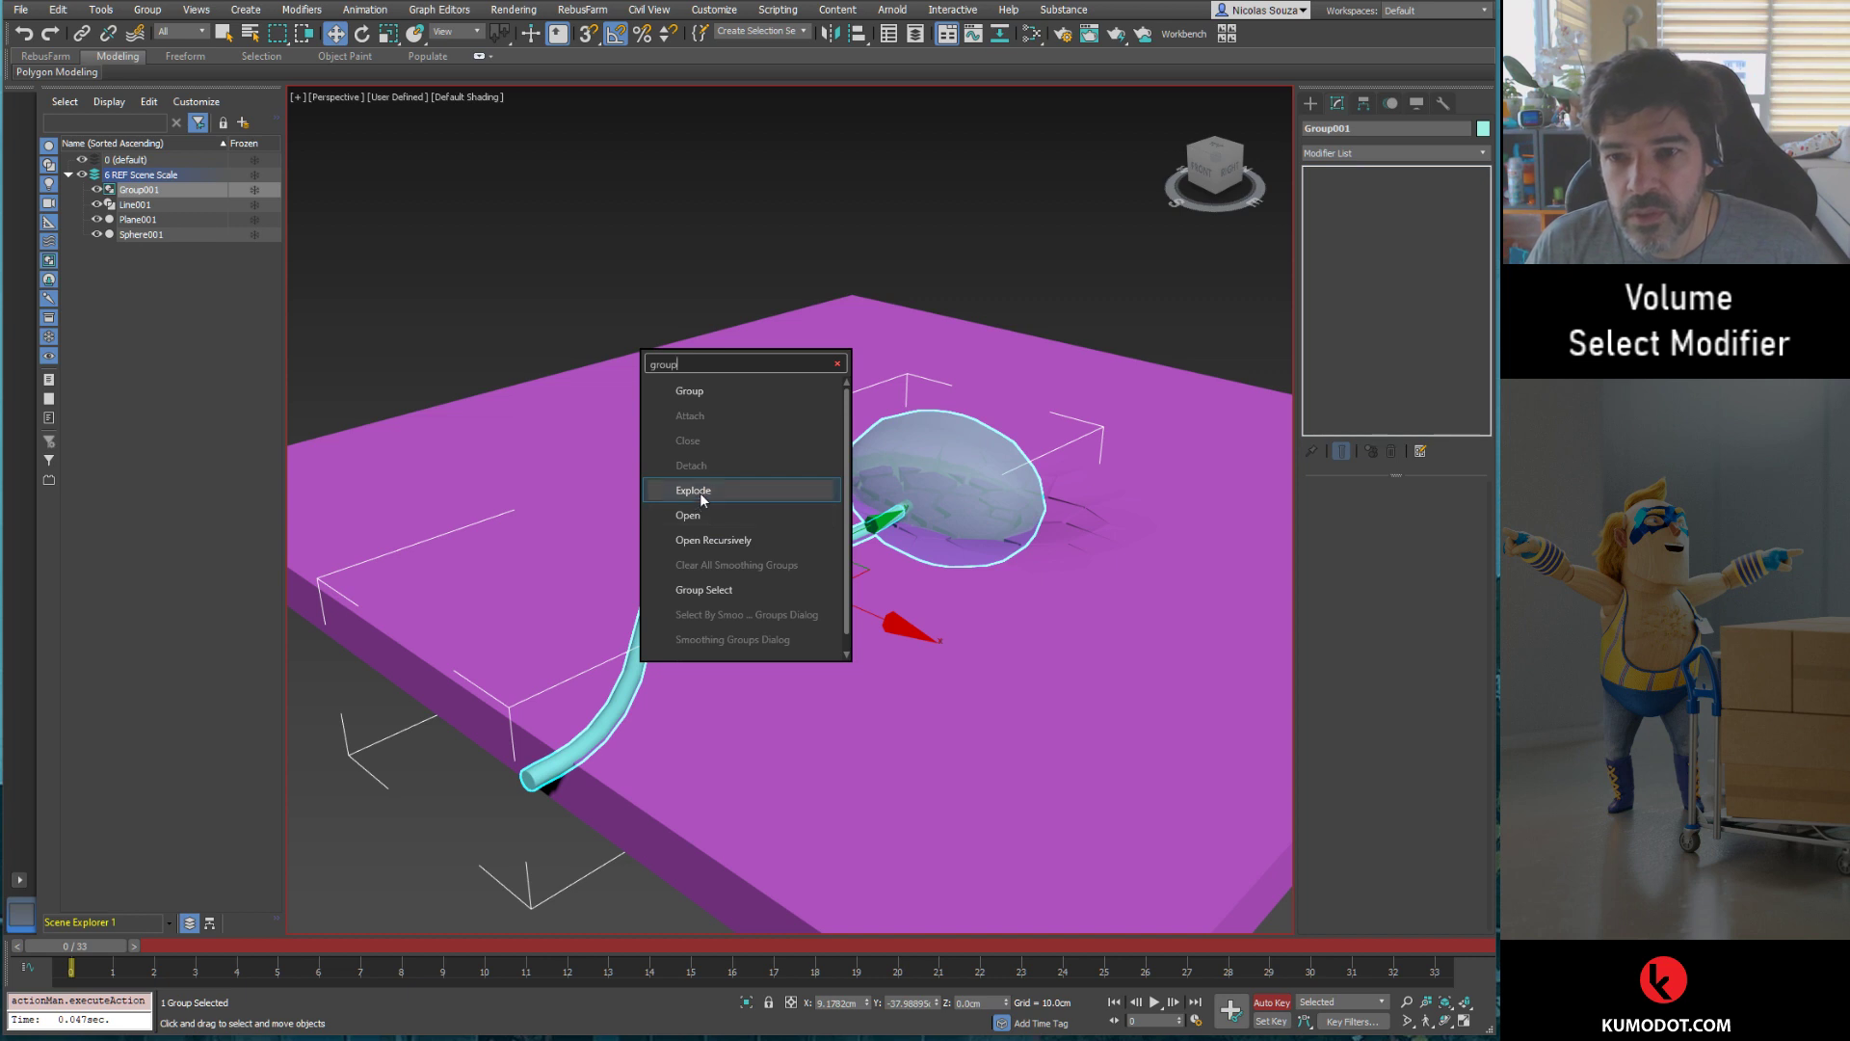
left_click(709, 489)
left_click(528, 225)
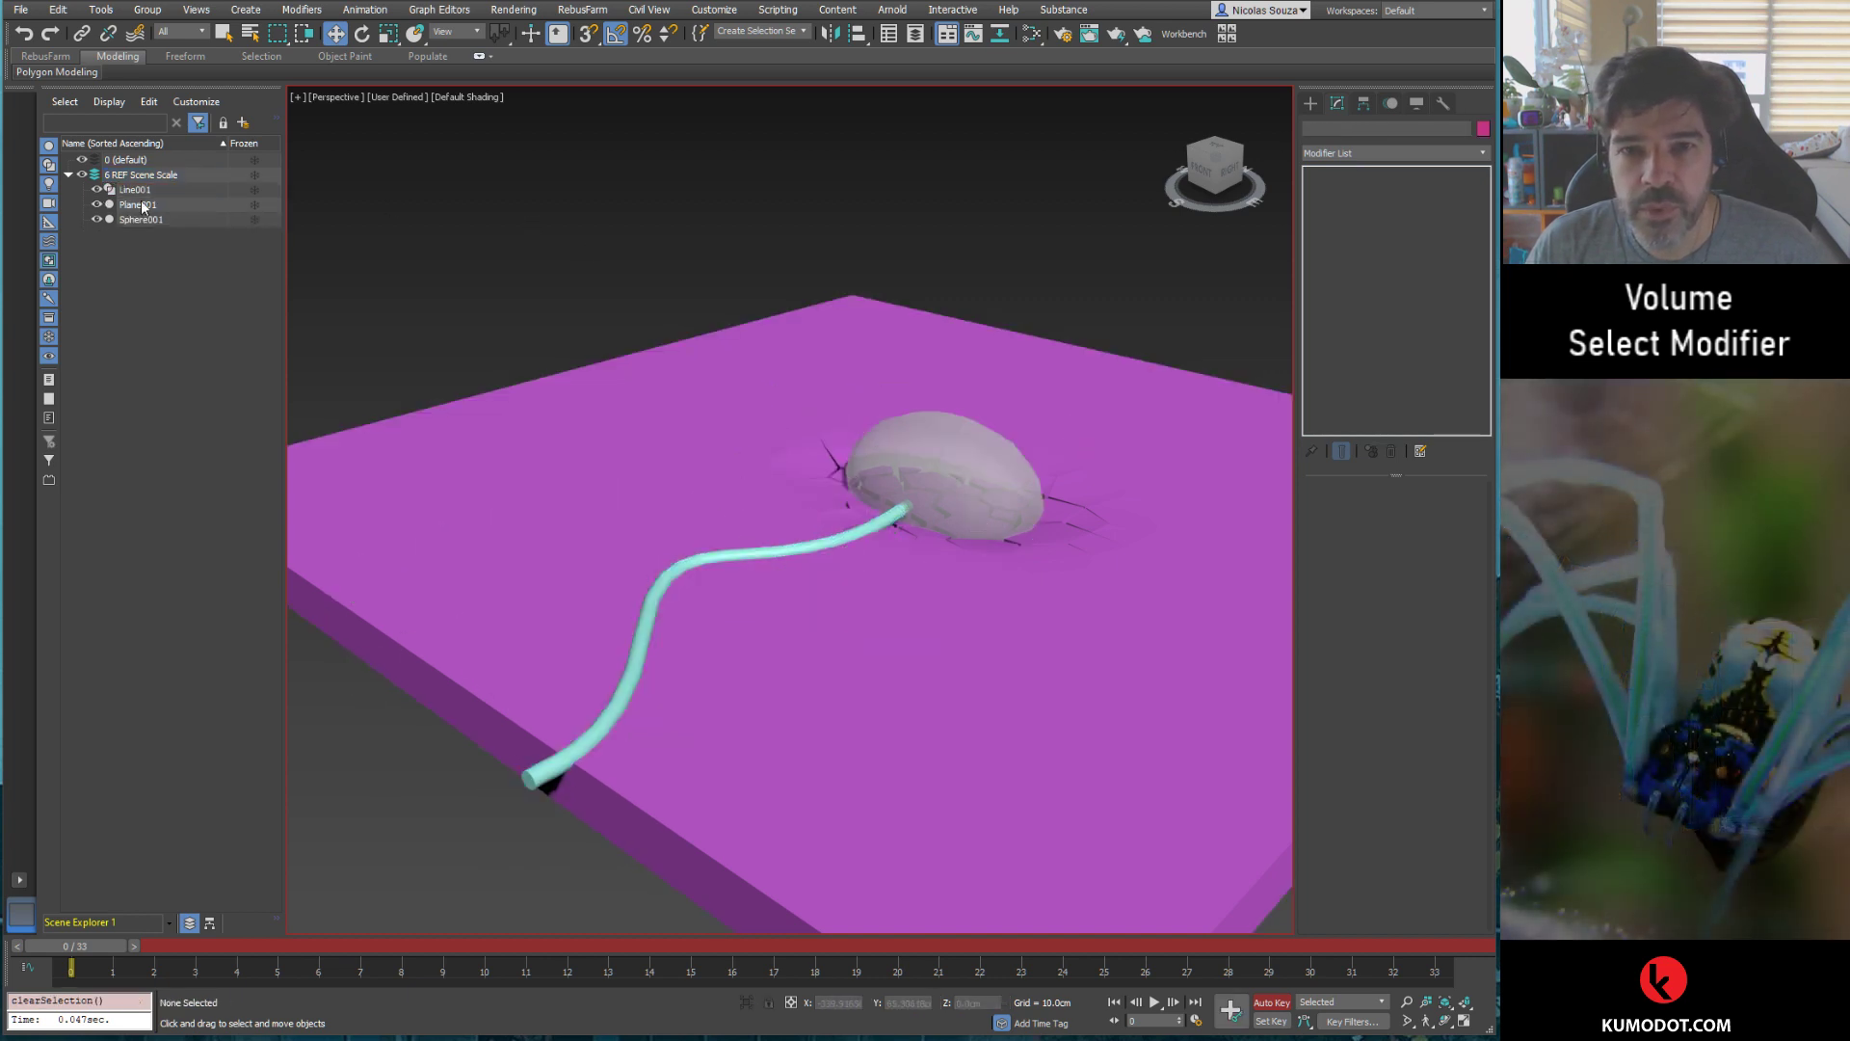
Step: Animate Sphere001 dropping from high above the plane at frame 0 onto it at frame 10
left_click(916, 443)
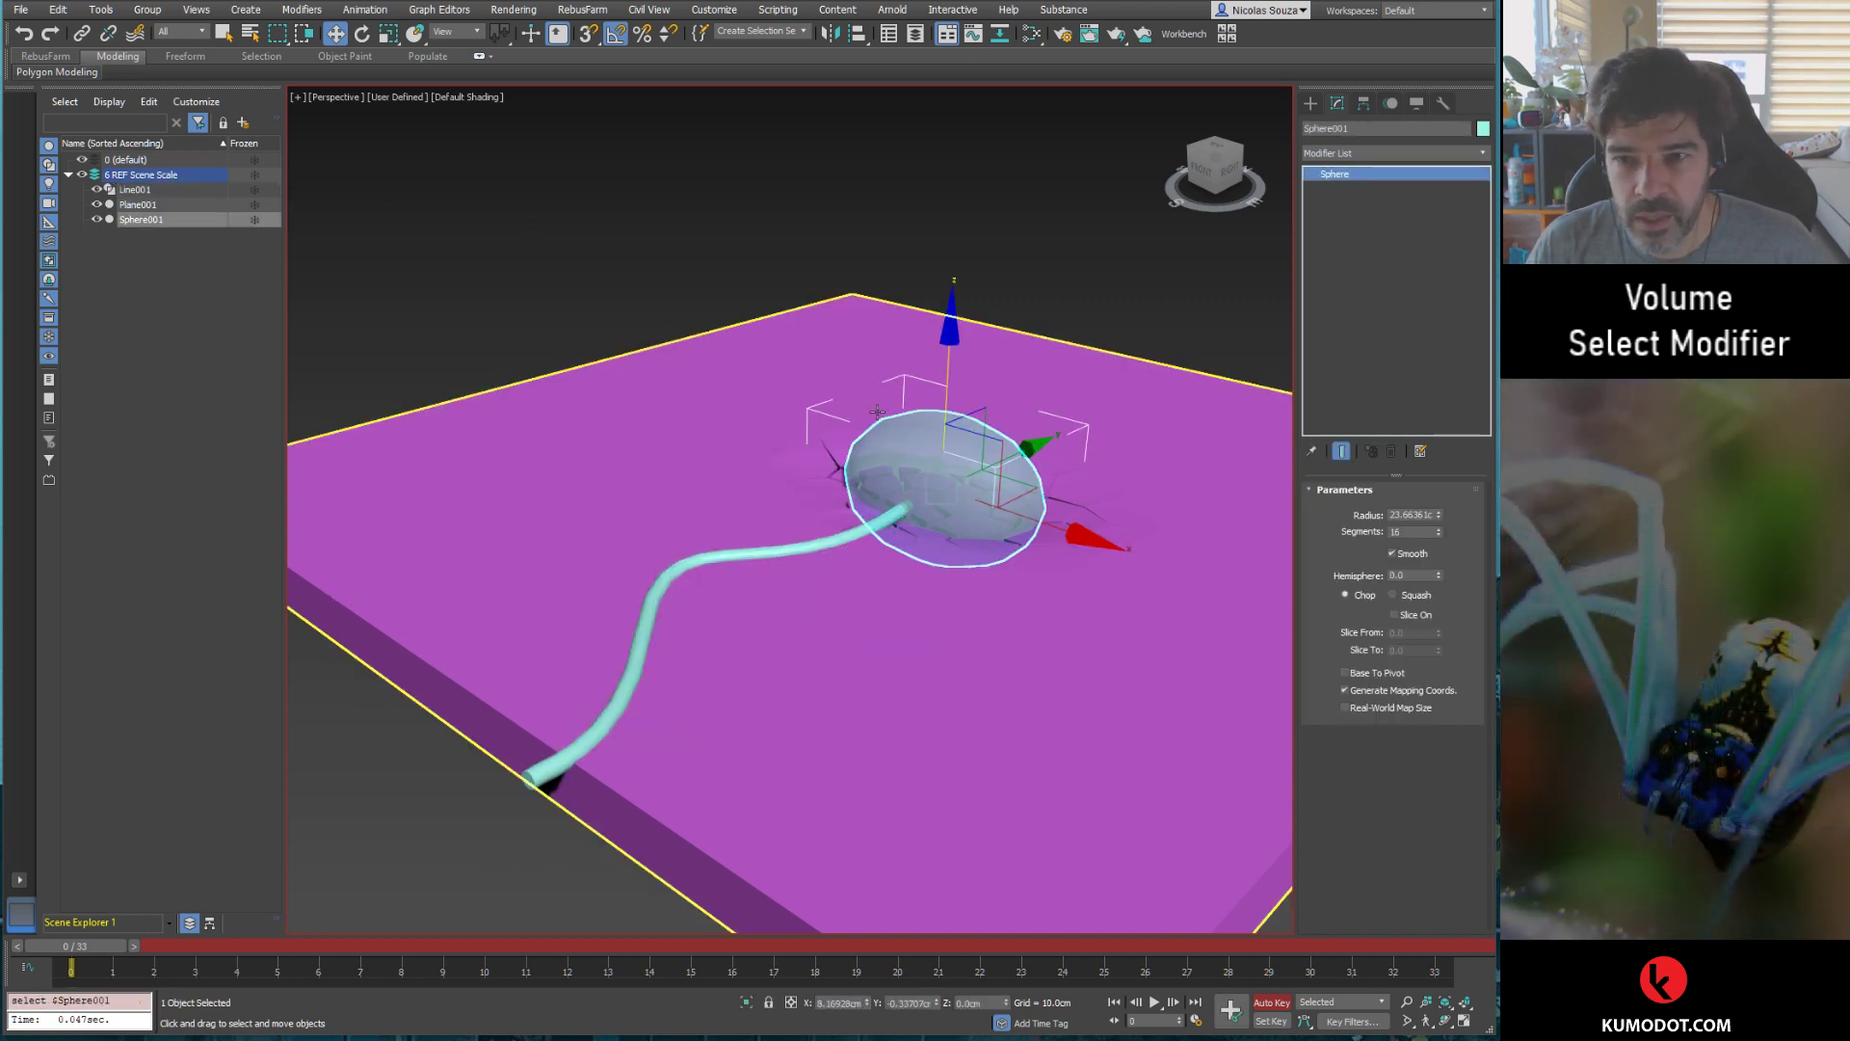
left_click_drag(948, 376, 949, 130)
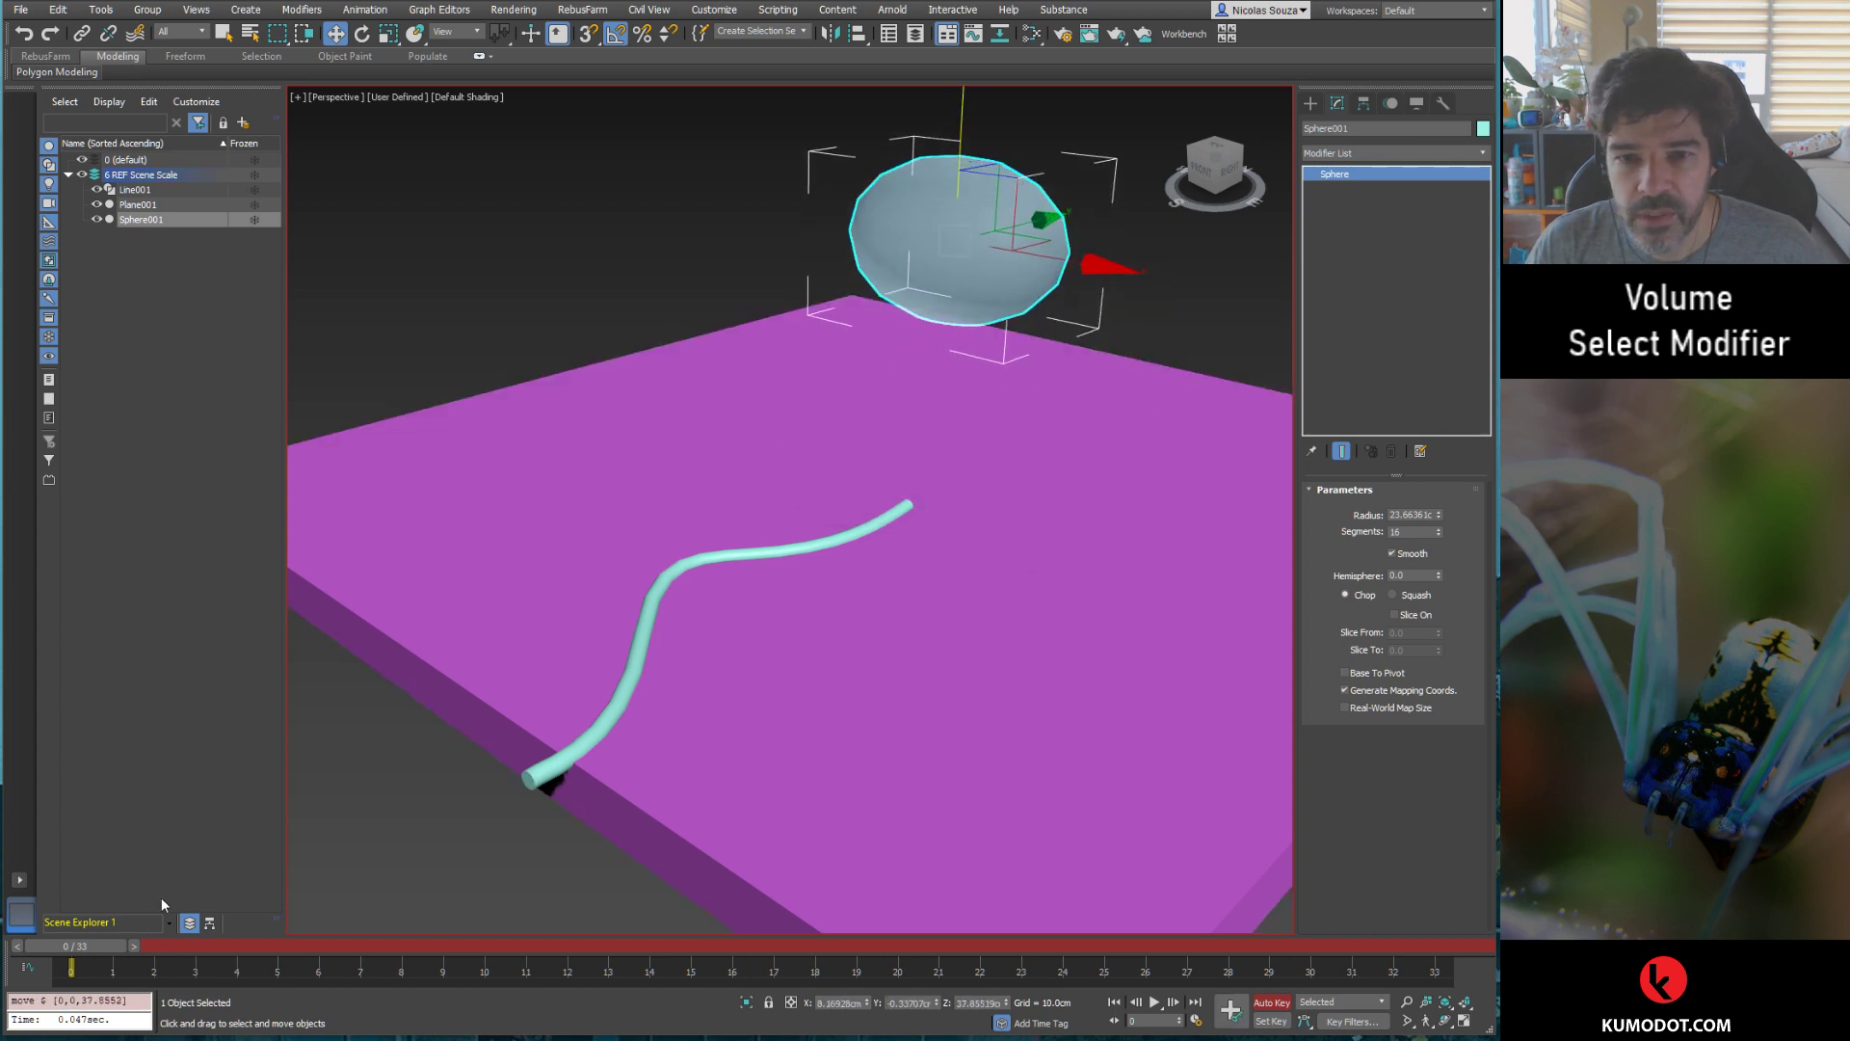
left_click(86, 945)
left_click_drag(100, 951, 472, 951)
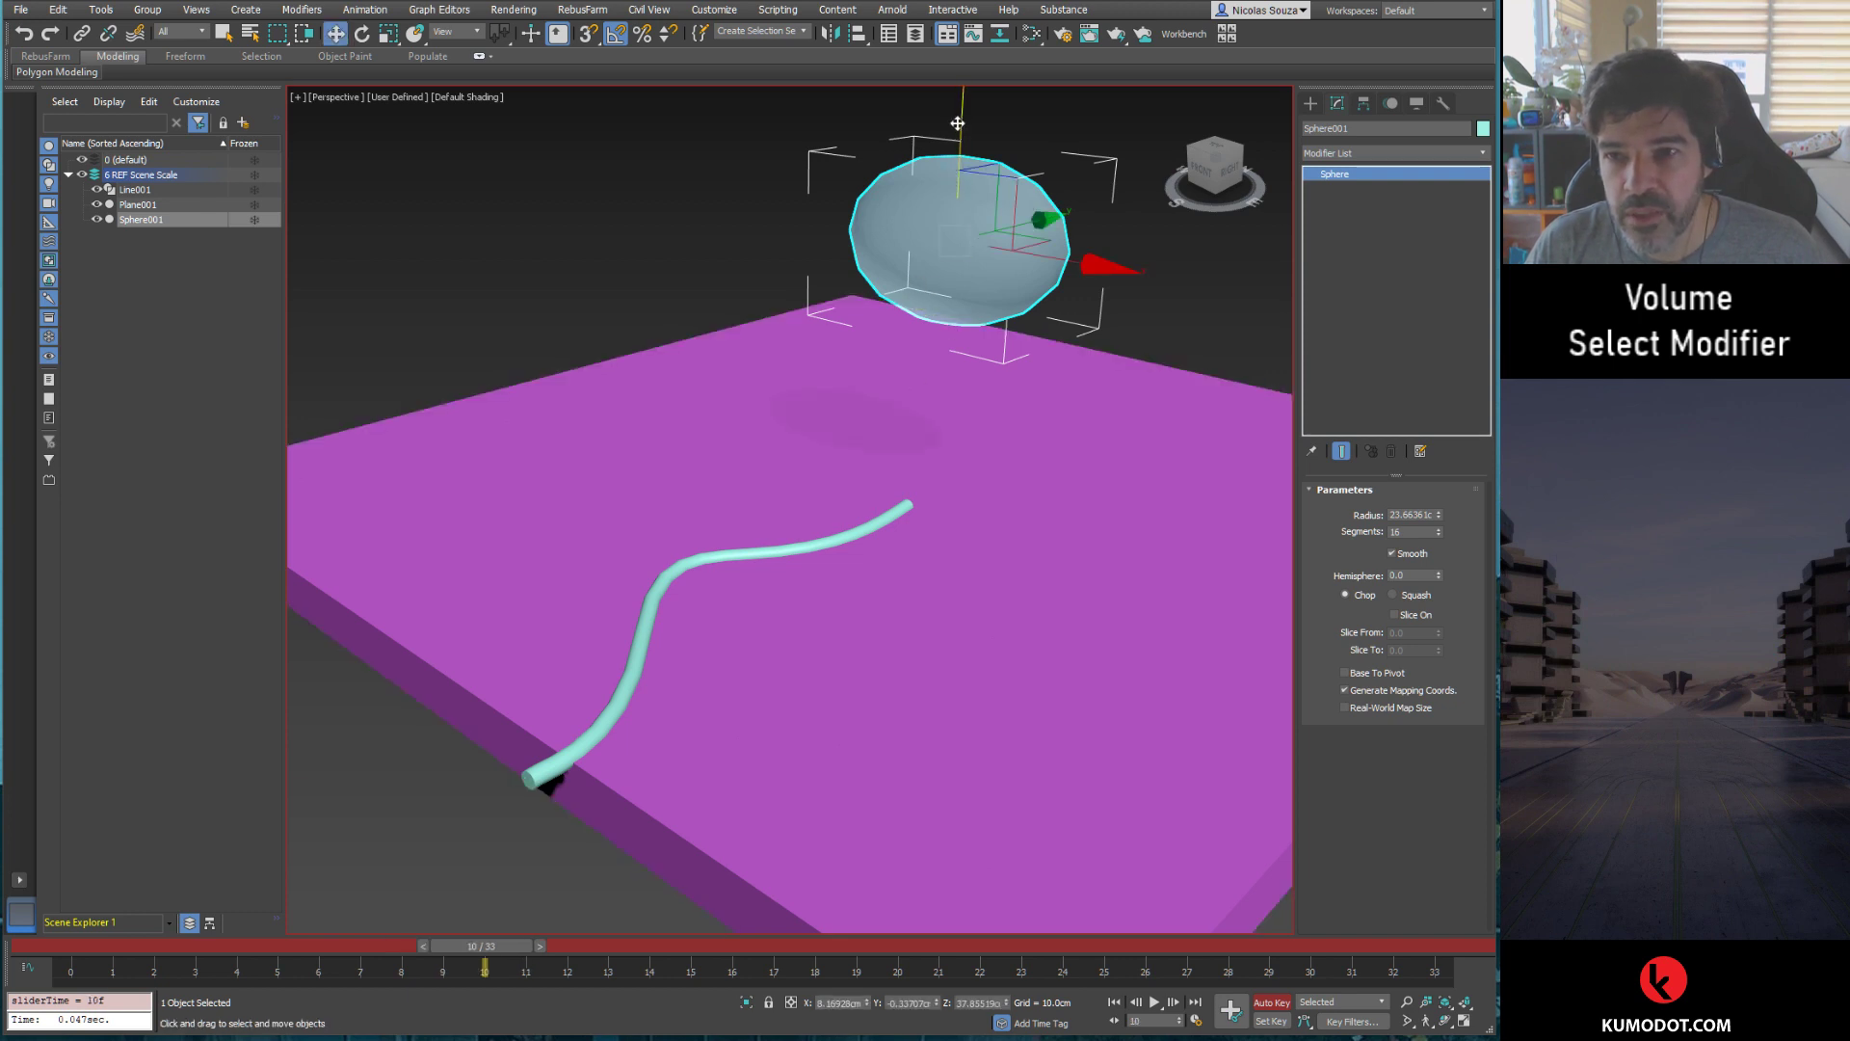
left_click_drag(957, 123, 930, 347)
mouse_move(497, 958)
left_mouse_down()
mouse_move(73, 958)
mouse_move(485, 958)
left_mouse_up()
left_click(27, 966)
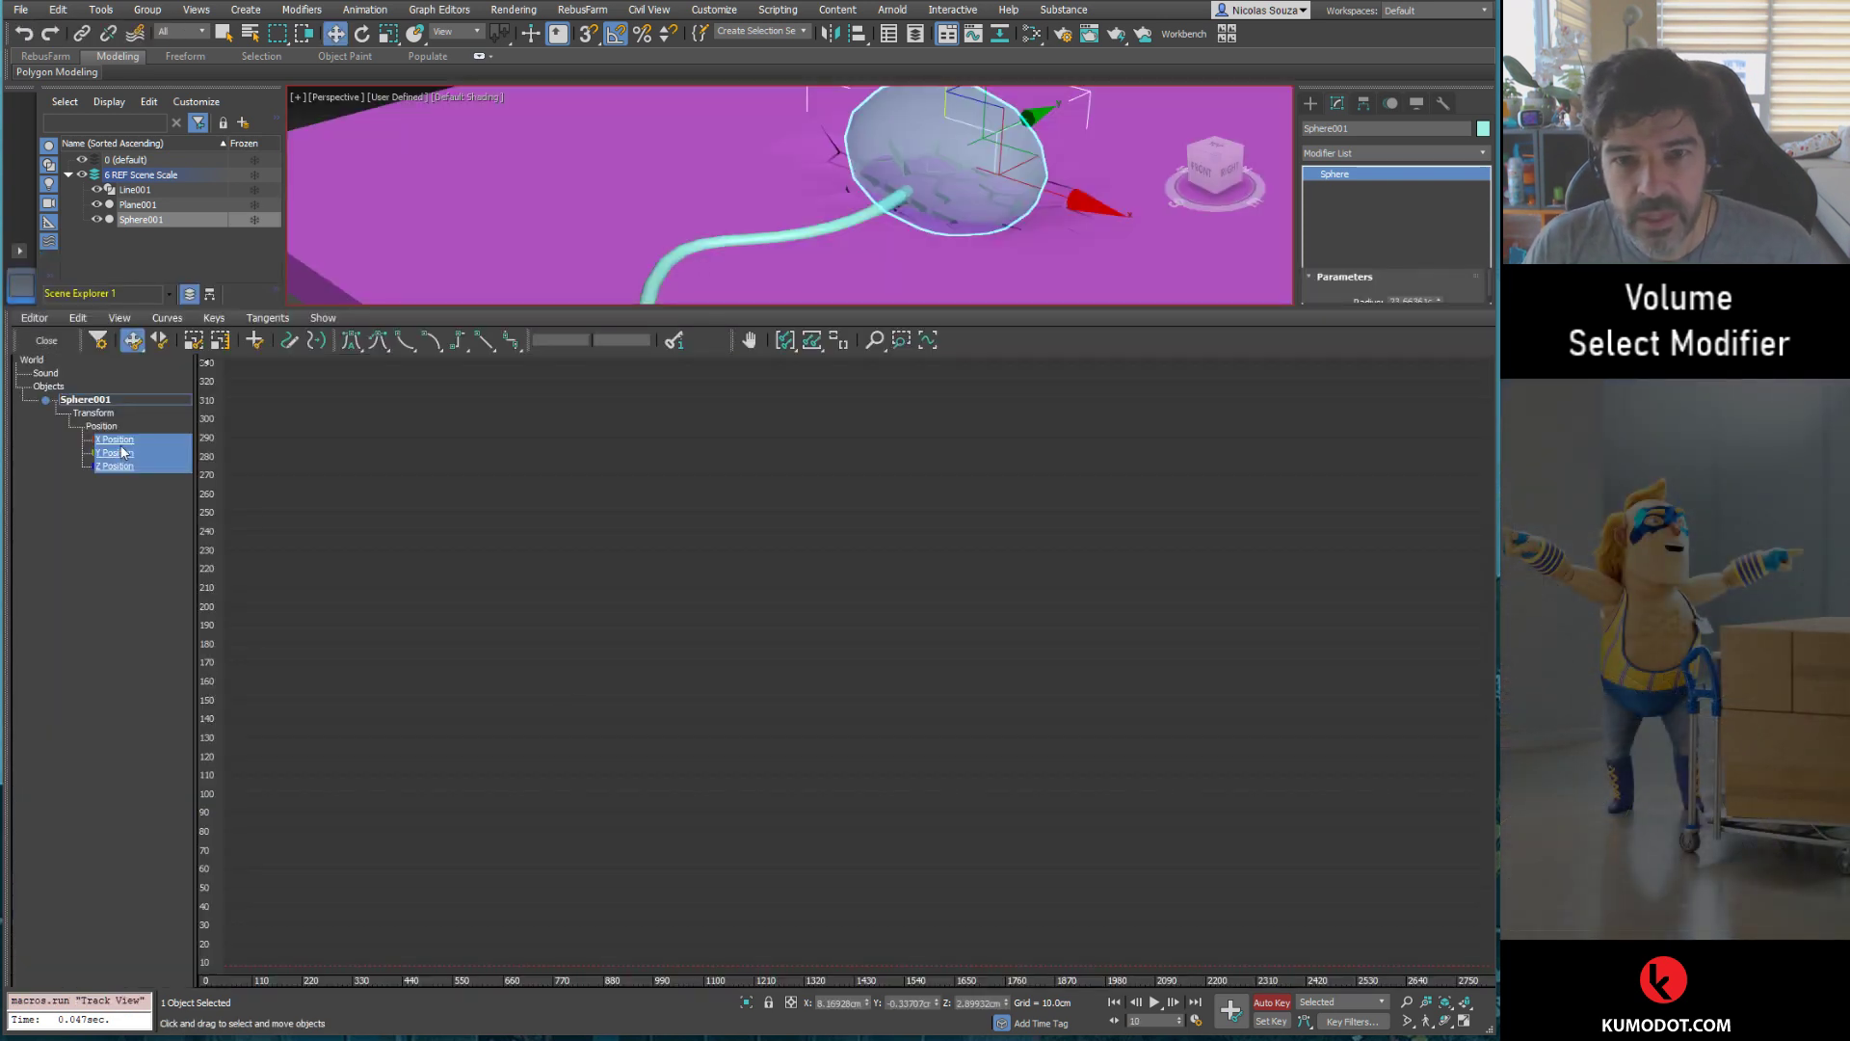
Step: Fit the sphere's position curves, set tangents to Auto then the Z curve to Linear, and close the editor
left_click(482, 341)
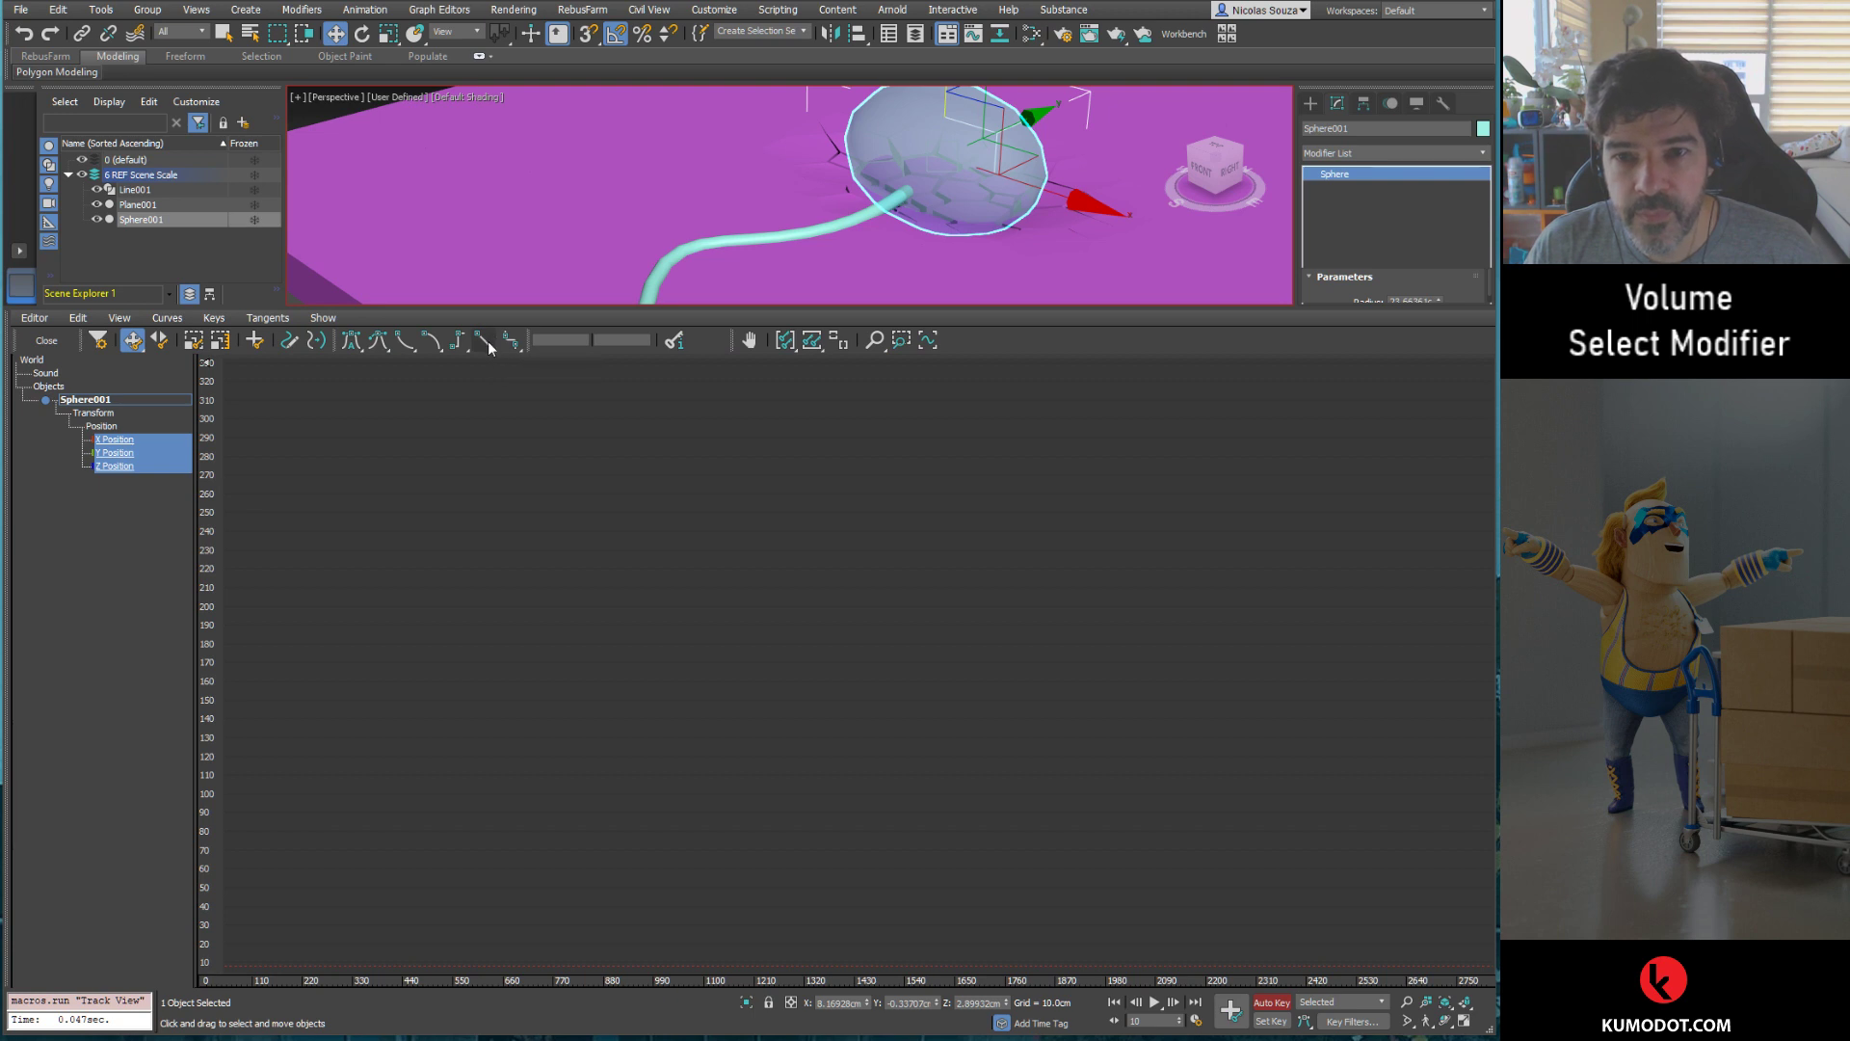
left_click(782, 343)
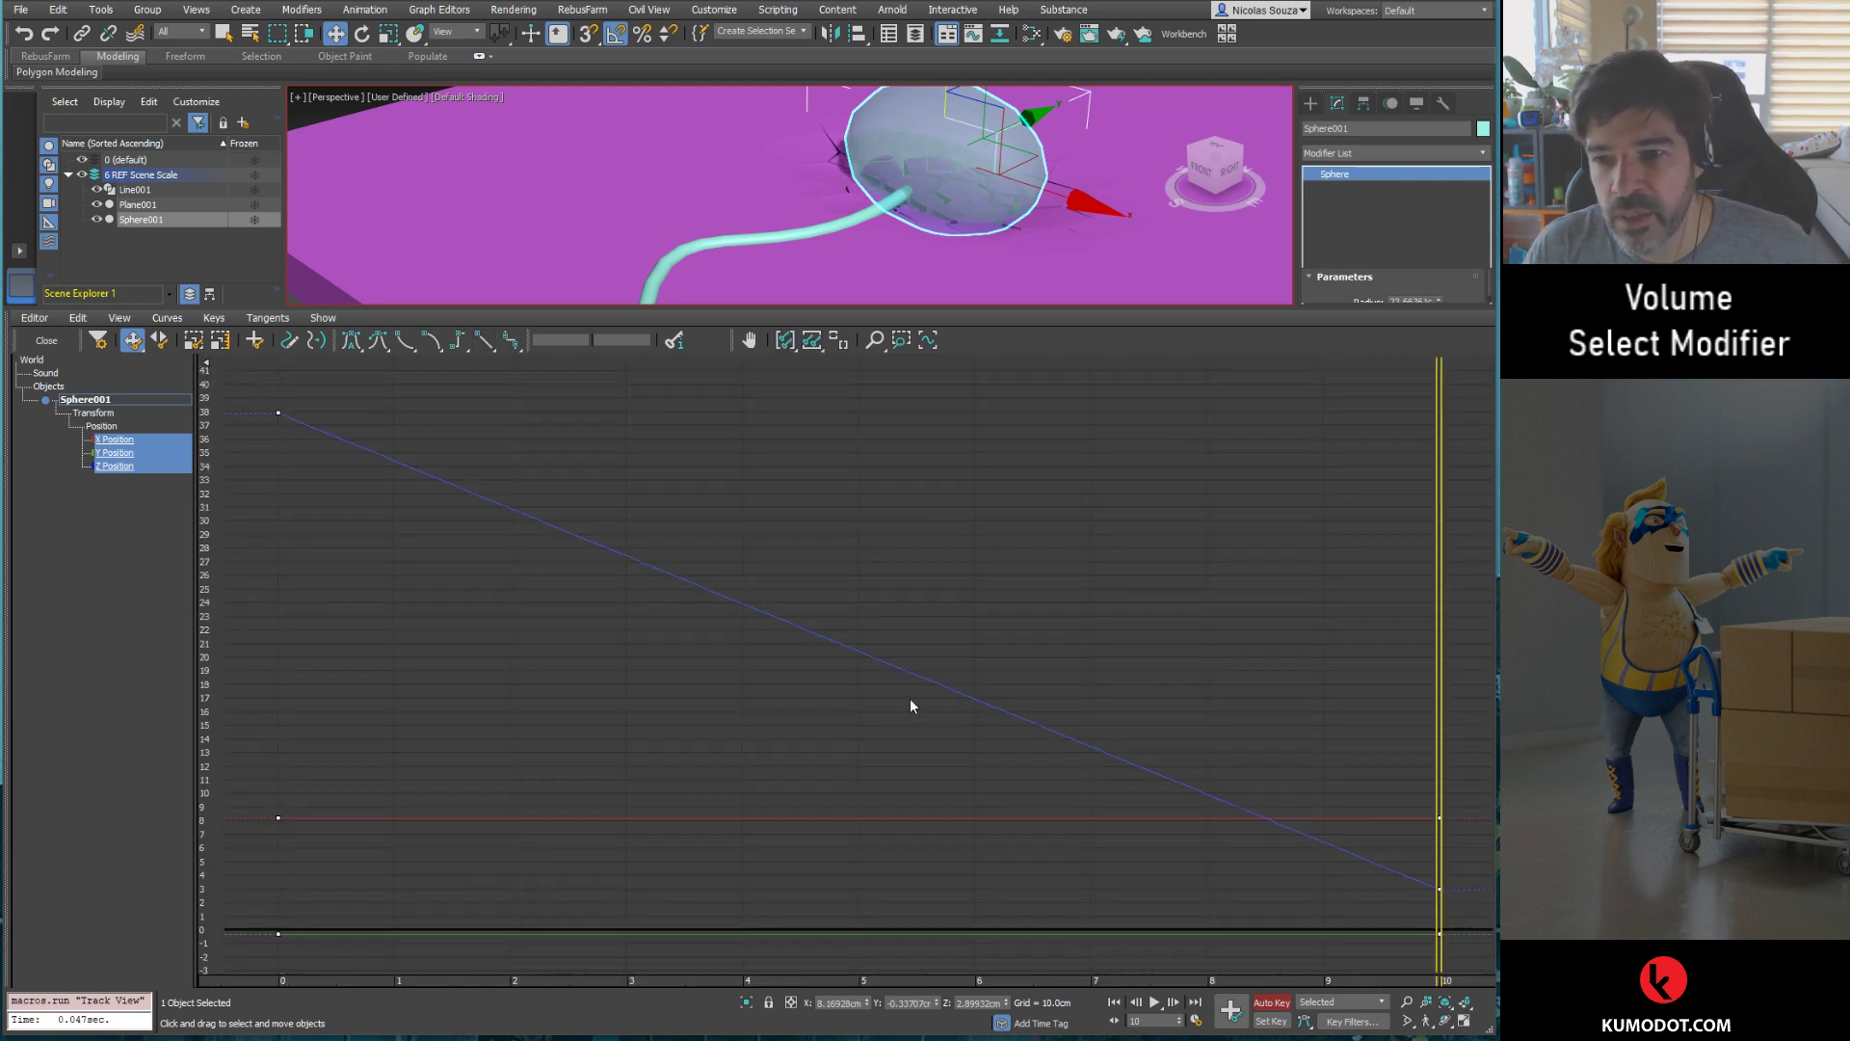
left_click(358, 350)
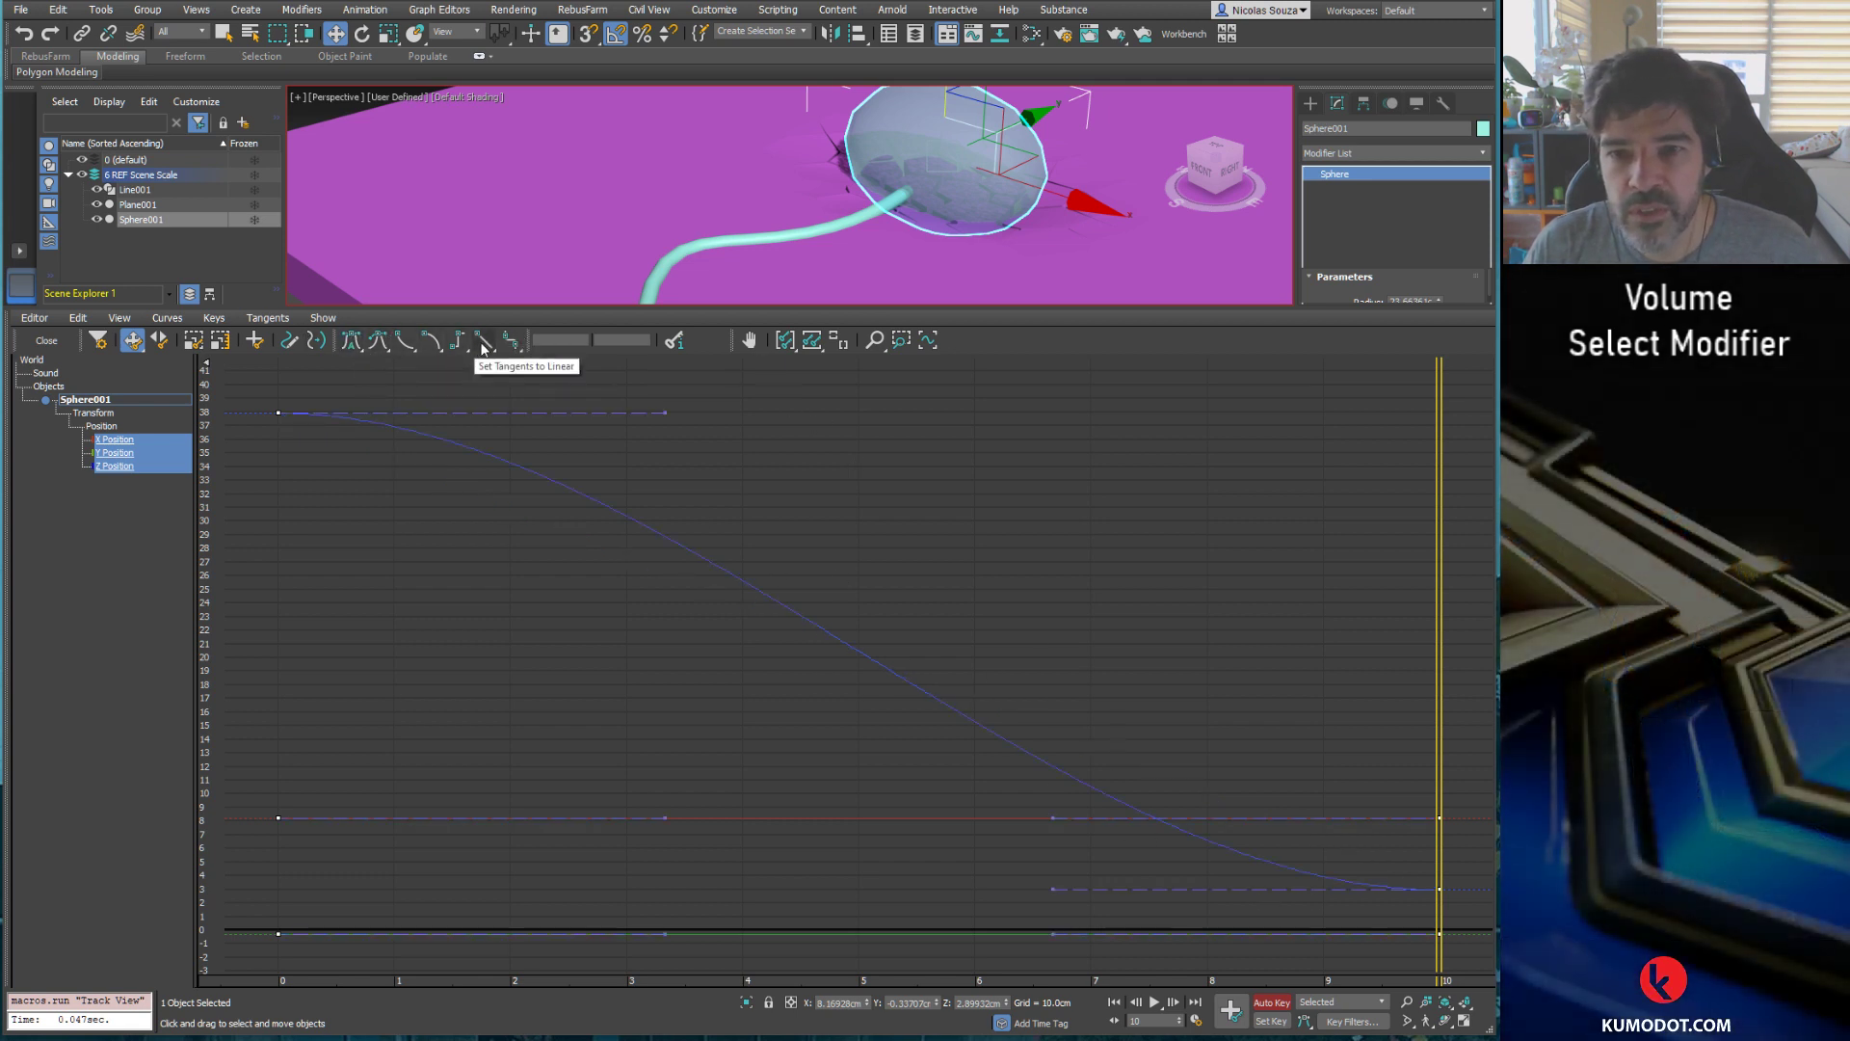
left_click(512, 340)
left_click(49, 337)
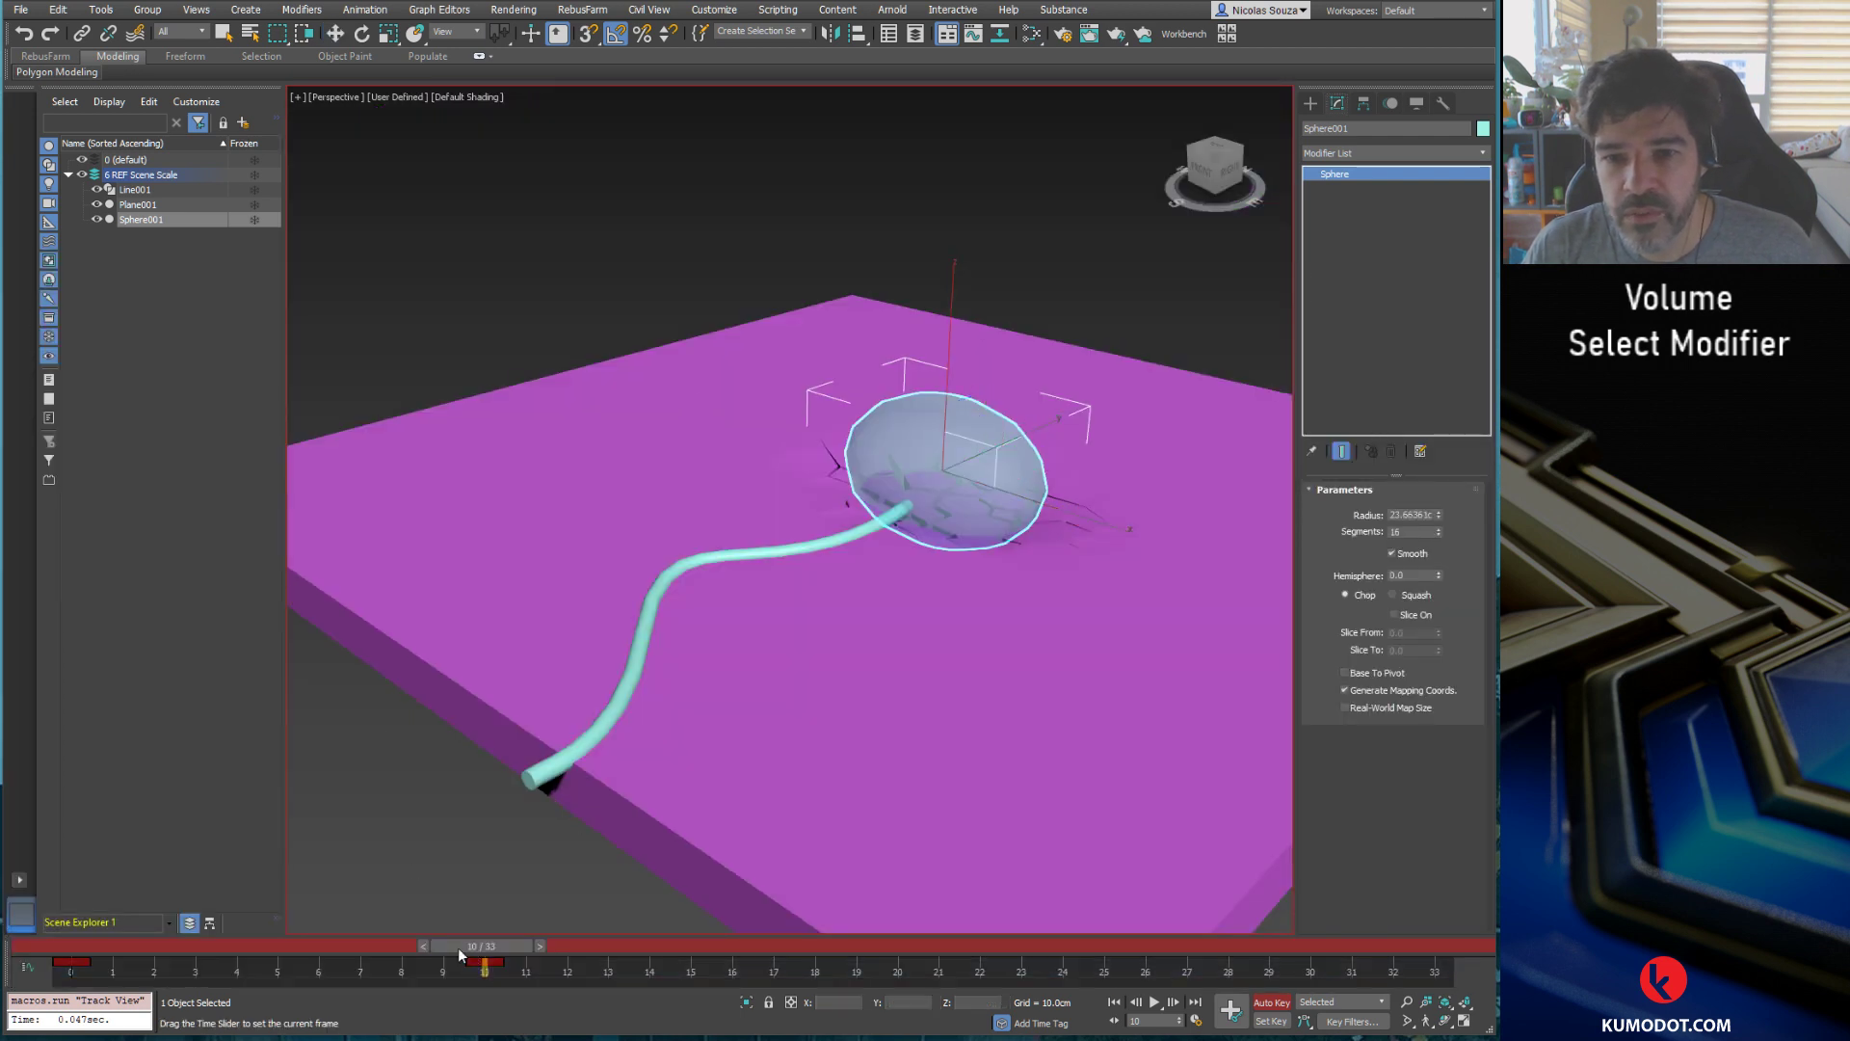
Step: Scale Sphere001 up about 1.435 times and place its scale keys at frames 7 and 15
left_click_drag(459, 947, 460, 935)
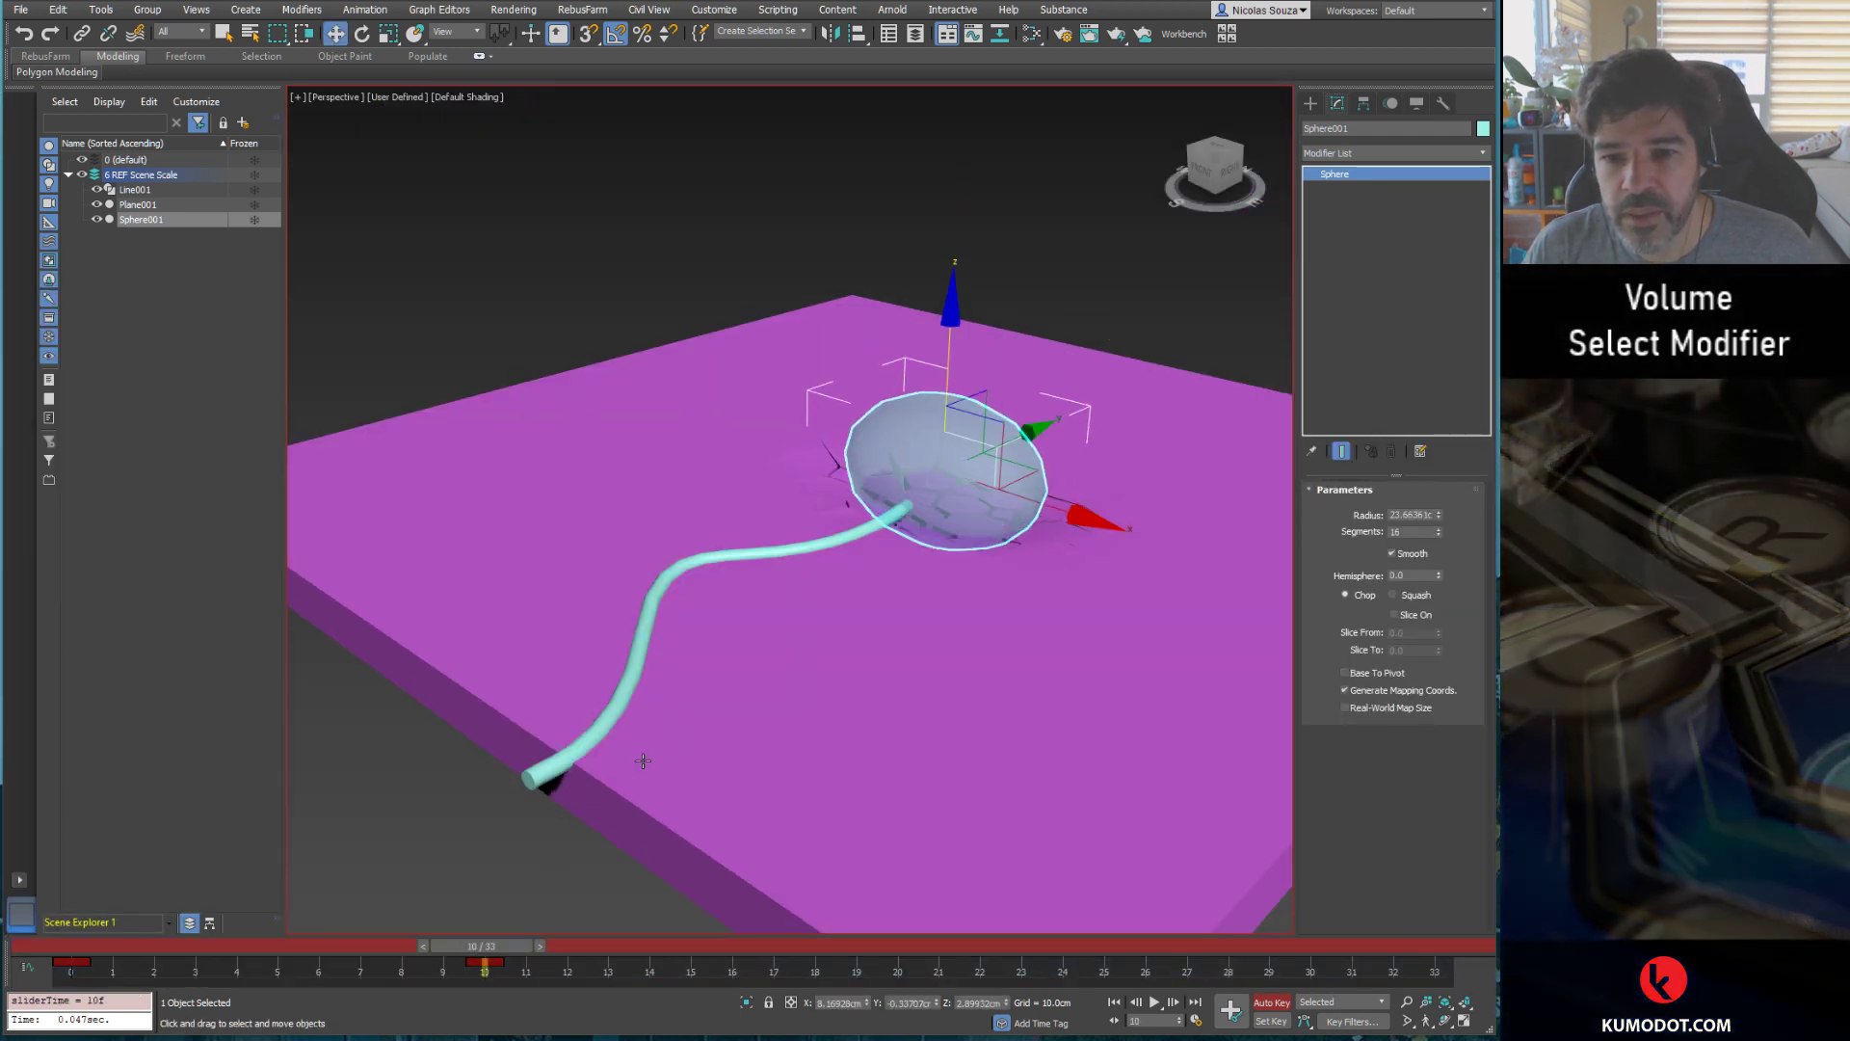
key("r")
left_click_drag(965, 462, 1005, 423)
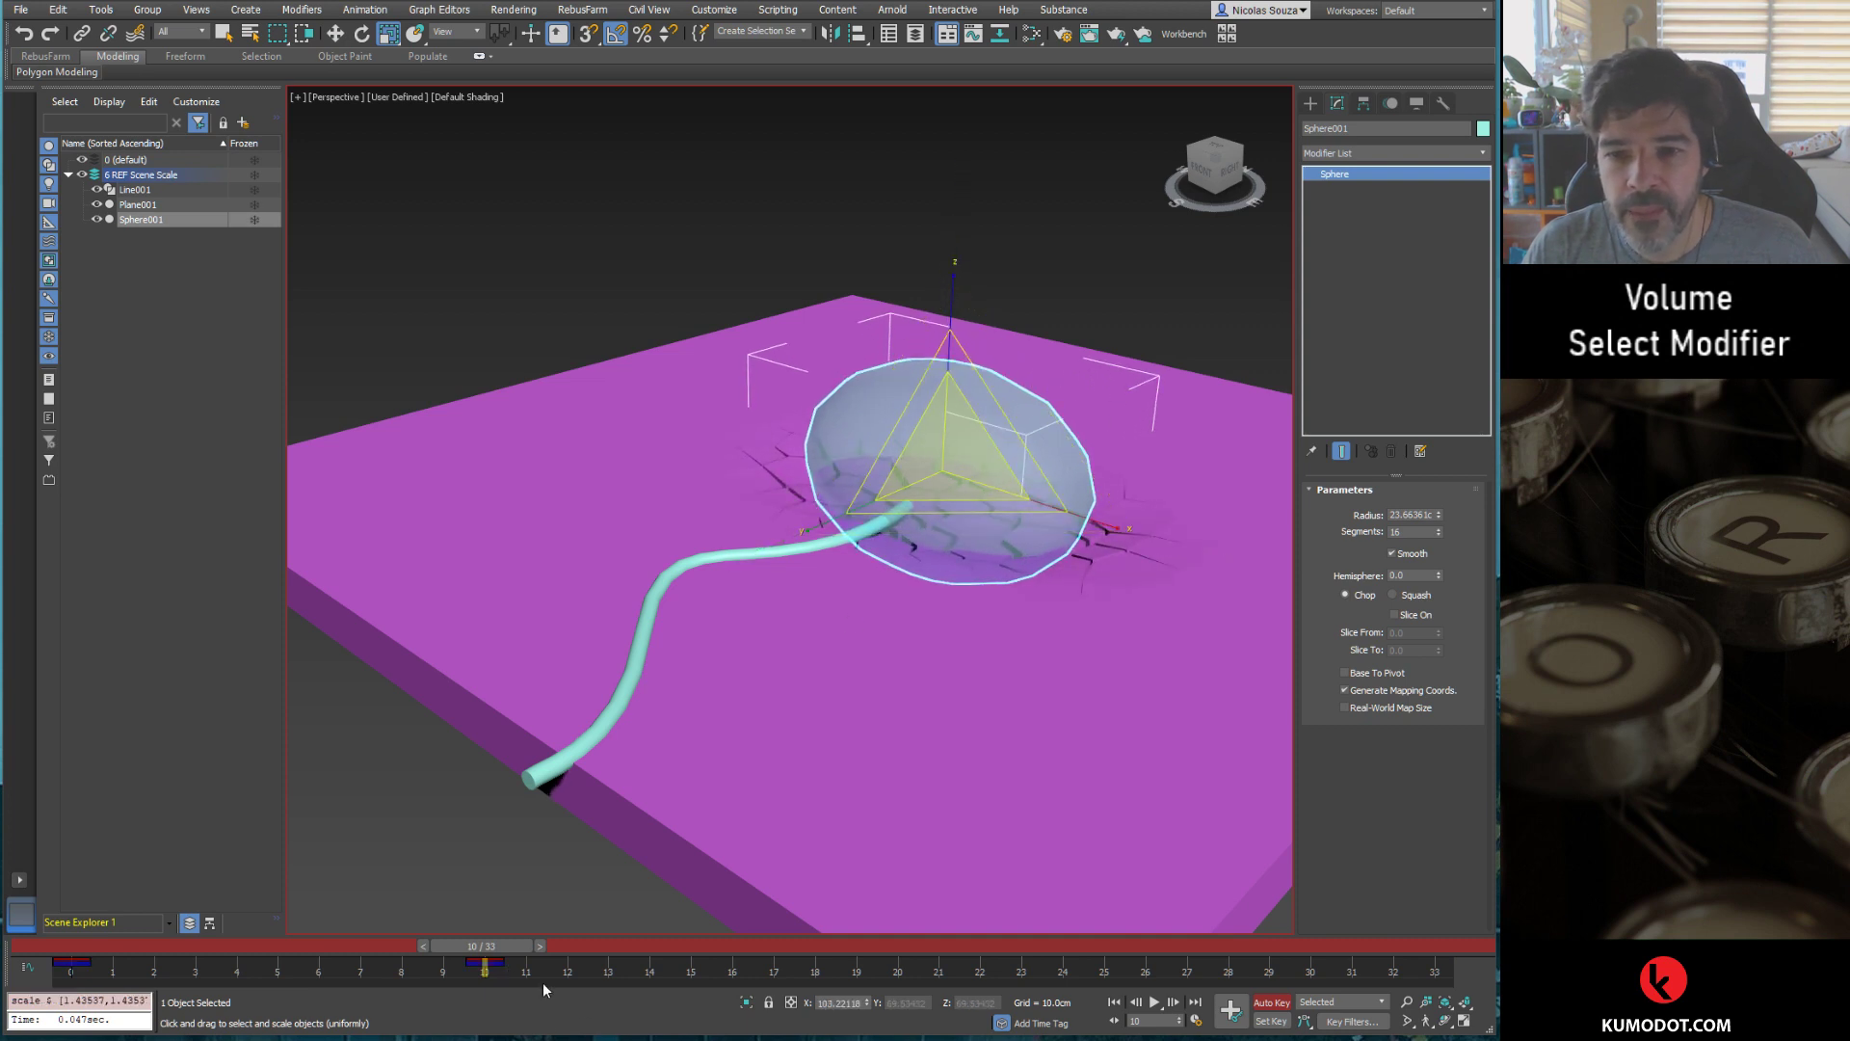
left_click_drag(103, 970, 158, 971)
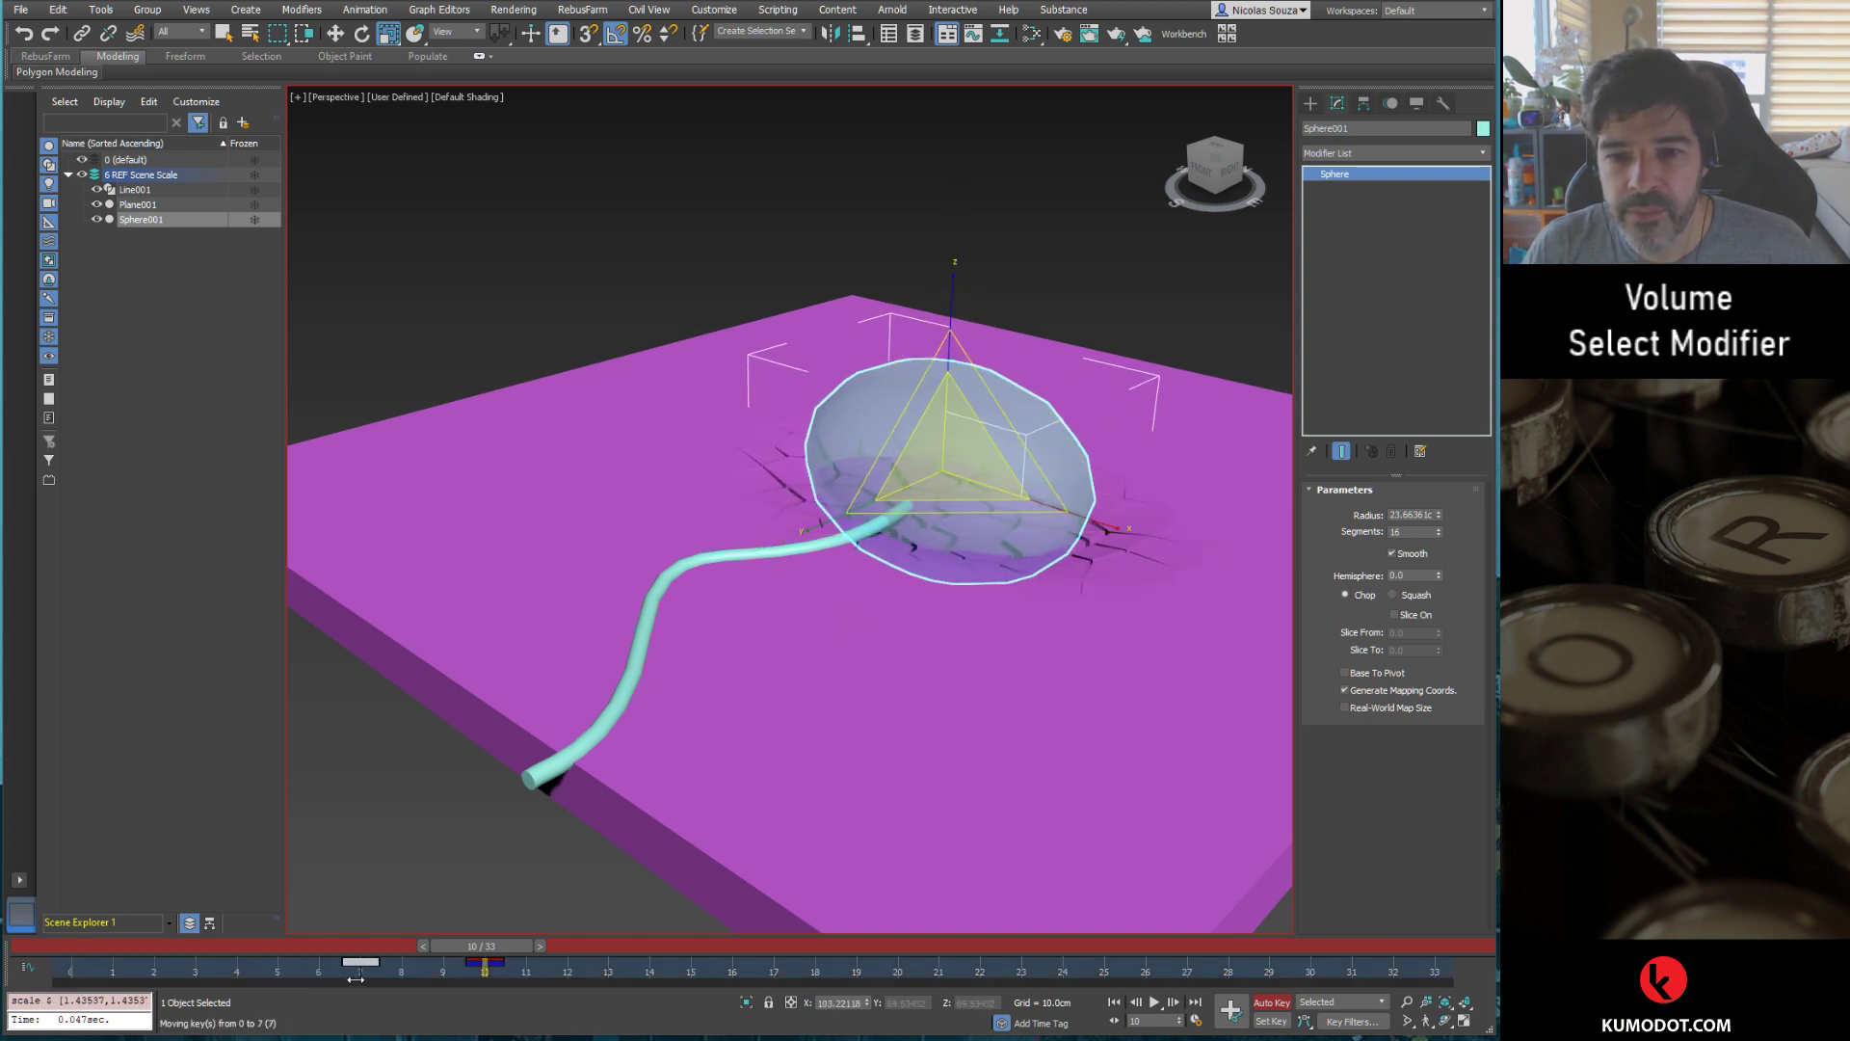
left_click_drag(389, 975, 391, 974)
key("ctrl+z")
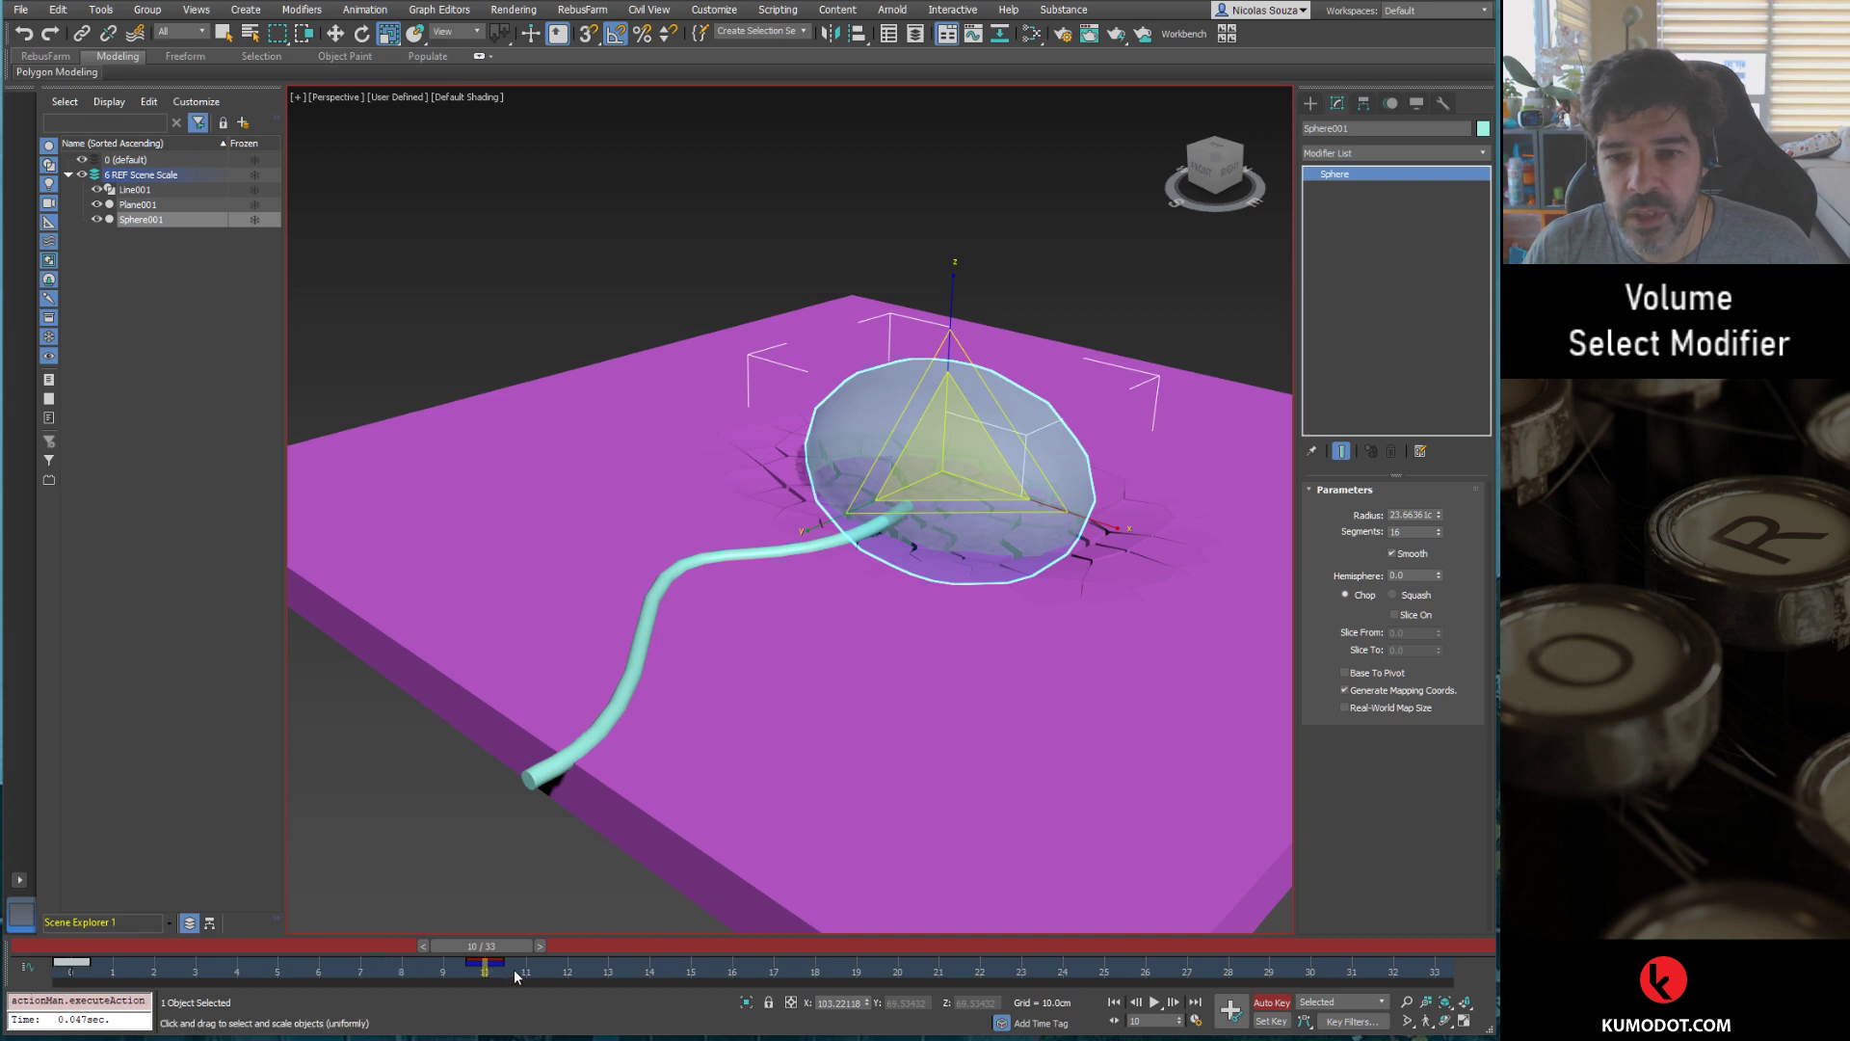
right_click(528, 972)
mouse_move(608, 900)
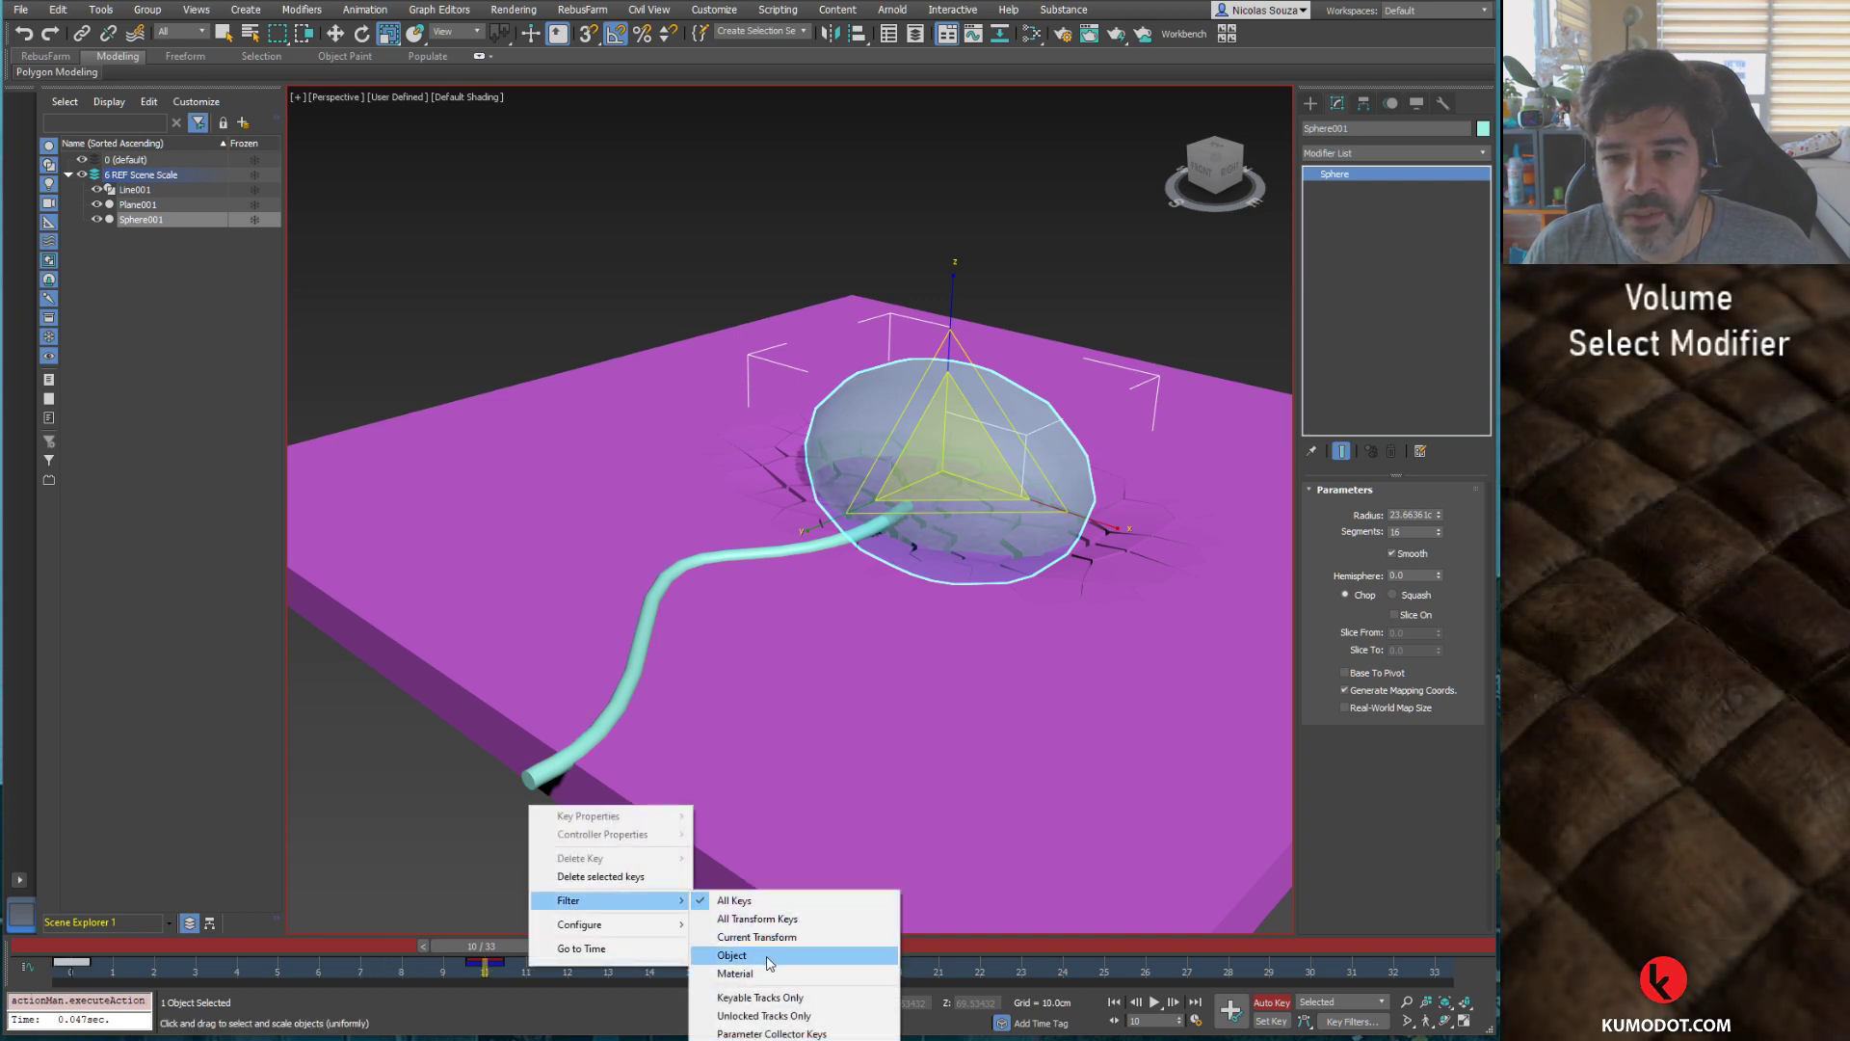
left_click(527, 977)
left_click_drag(94, 983, 690, 972)
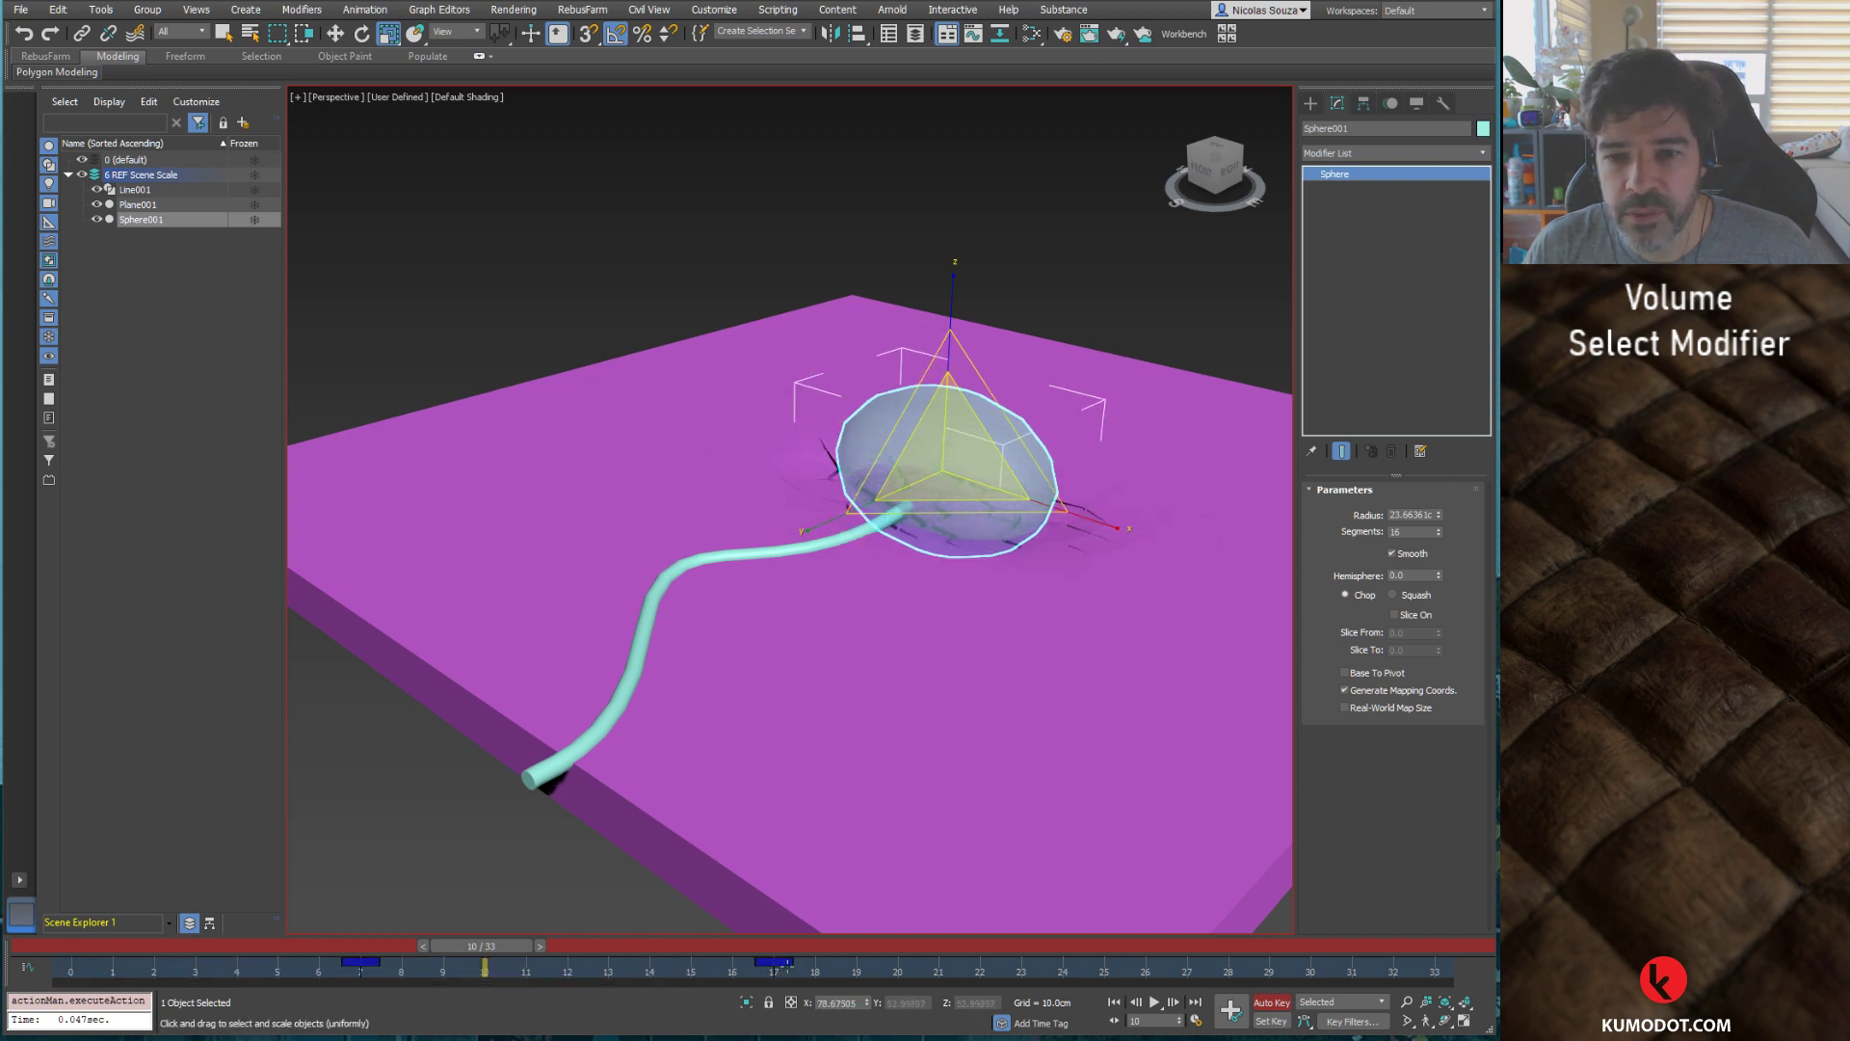
key("ctrl+z")
Step: Hide Sphere001 and scrub to frame 28 to see the tile cracks, then back to frame 0
left_click_drag(482, 948, 72, 948)
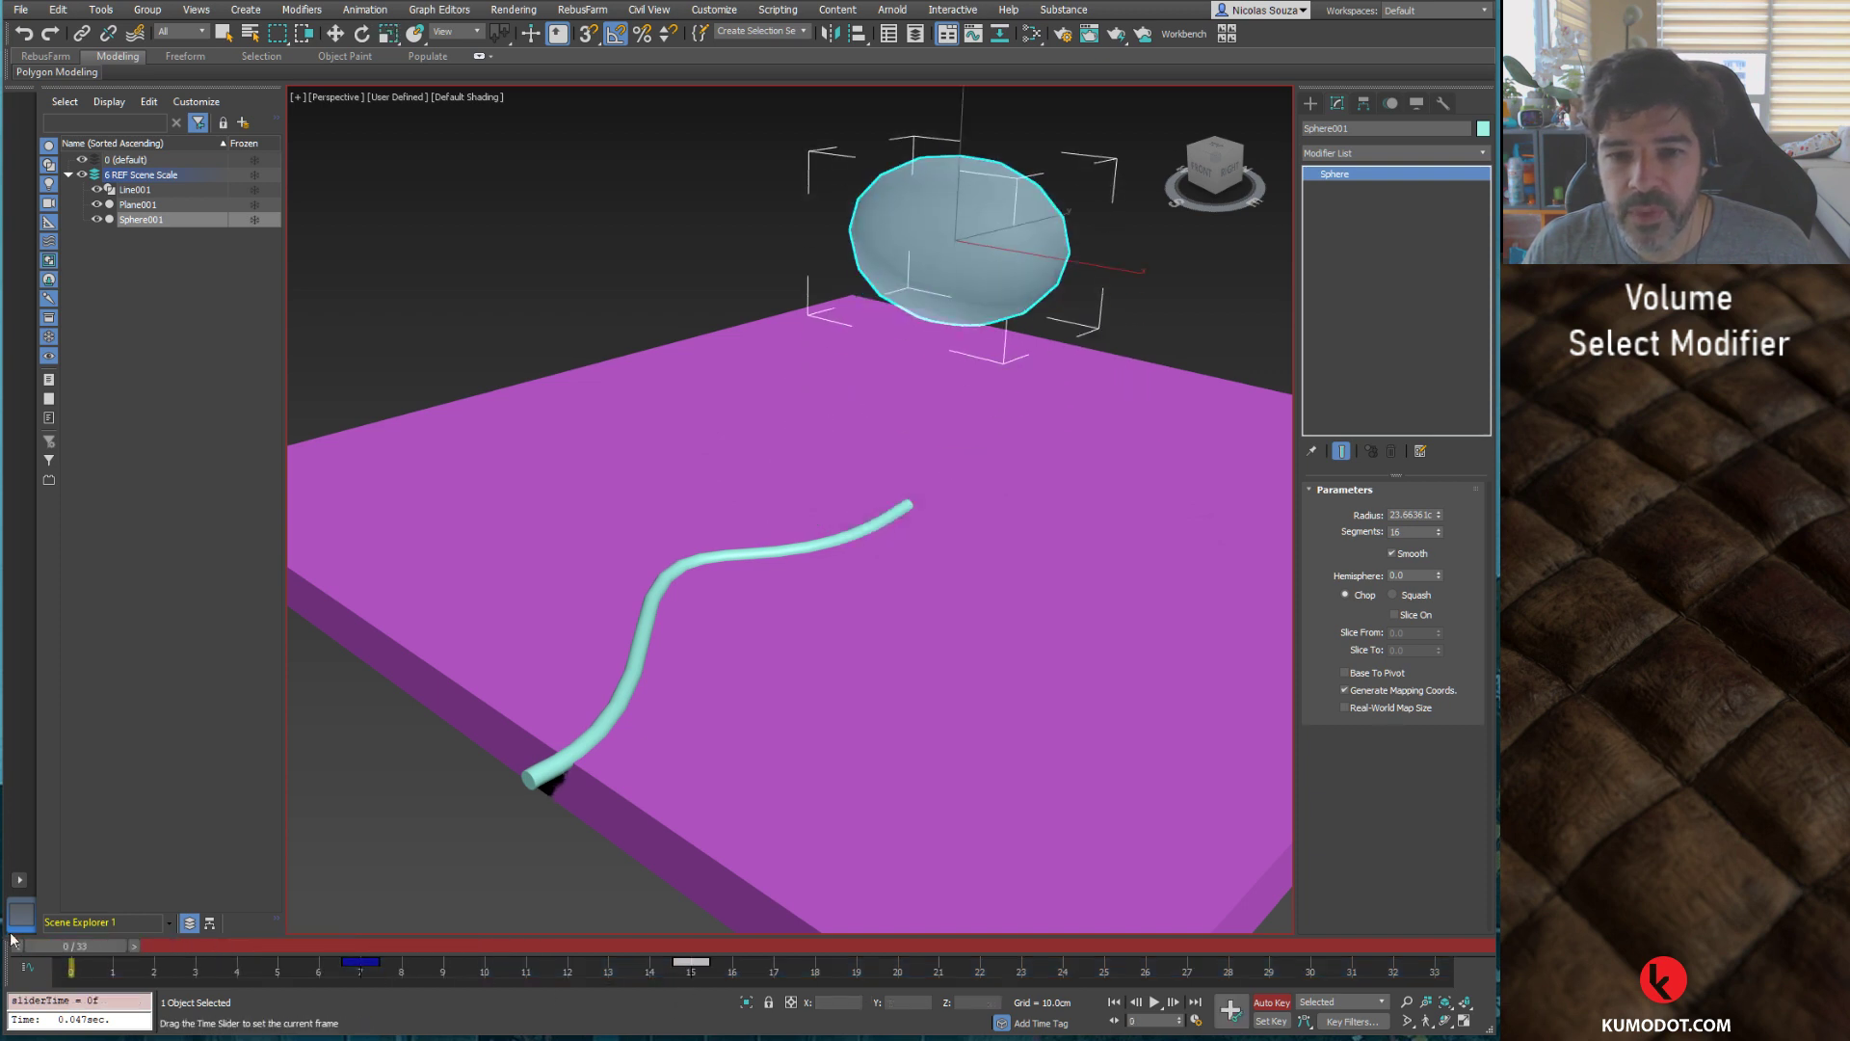
key("r")
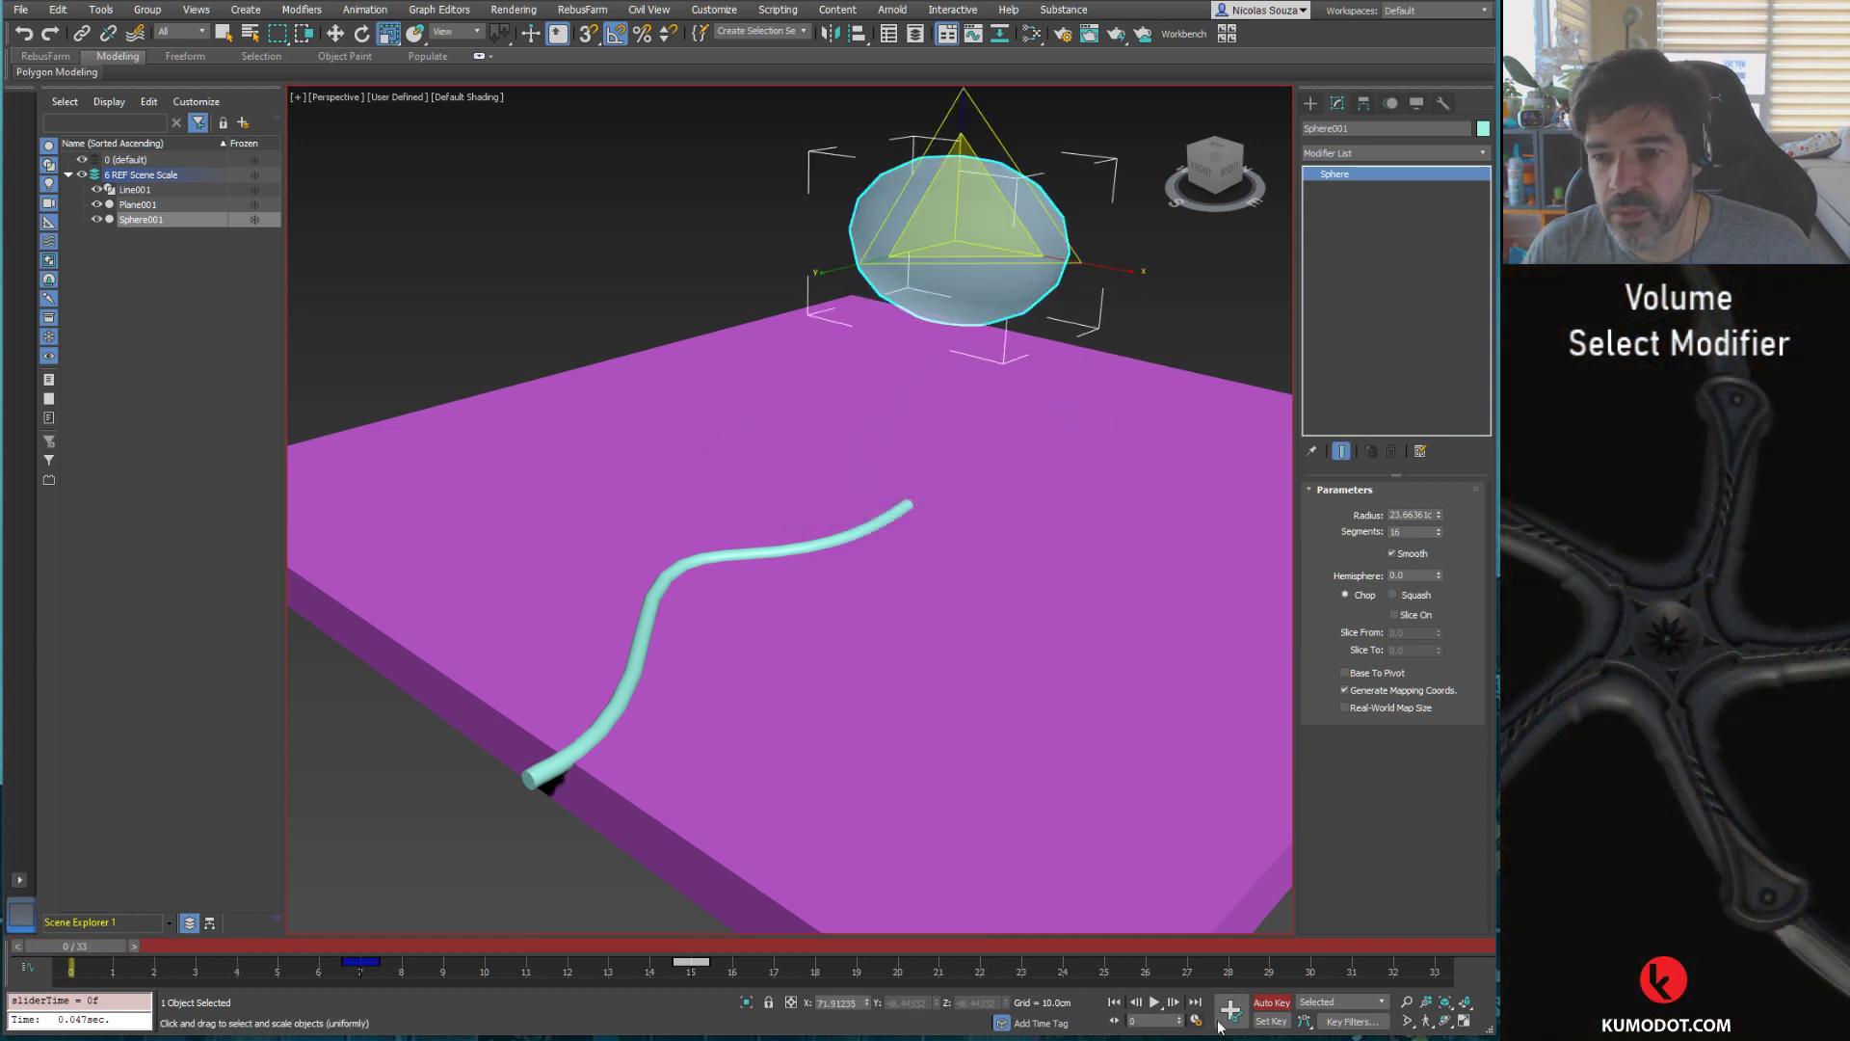
left_click(96, 220)
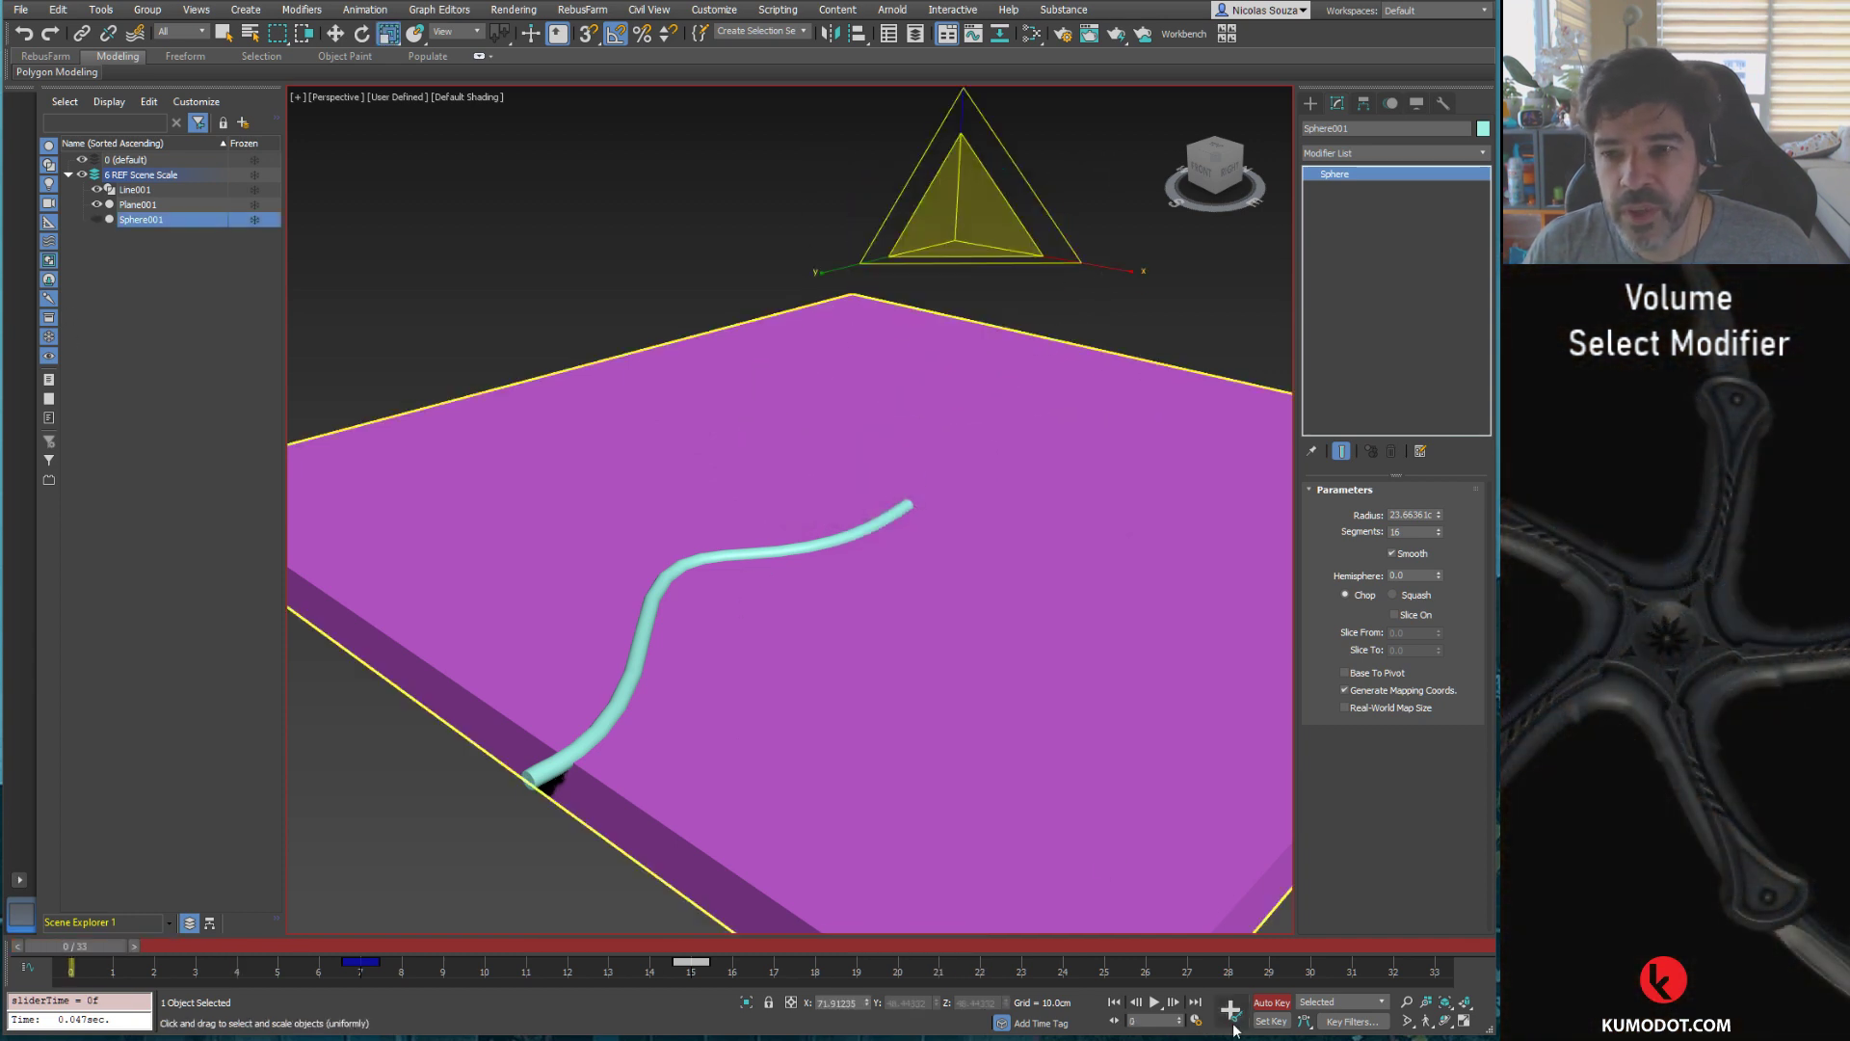
left_click_drag(72, 948, 1152, 941)
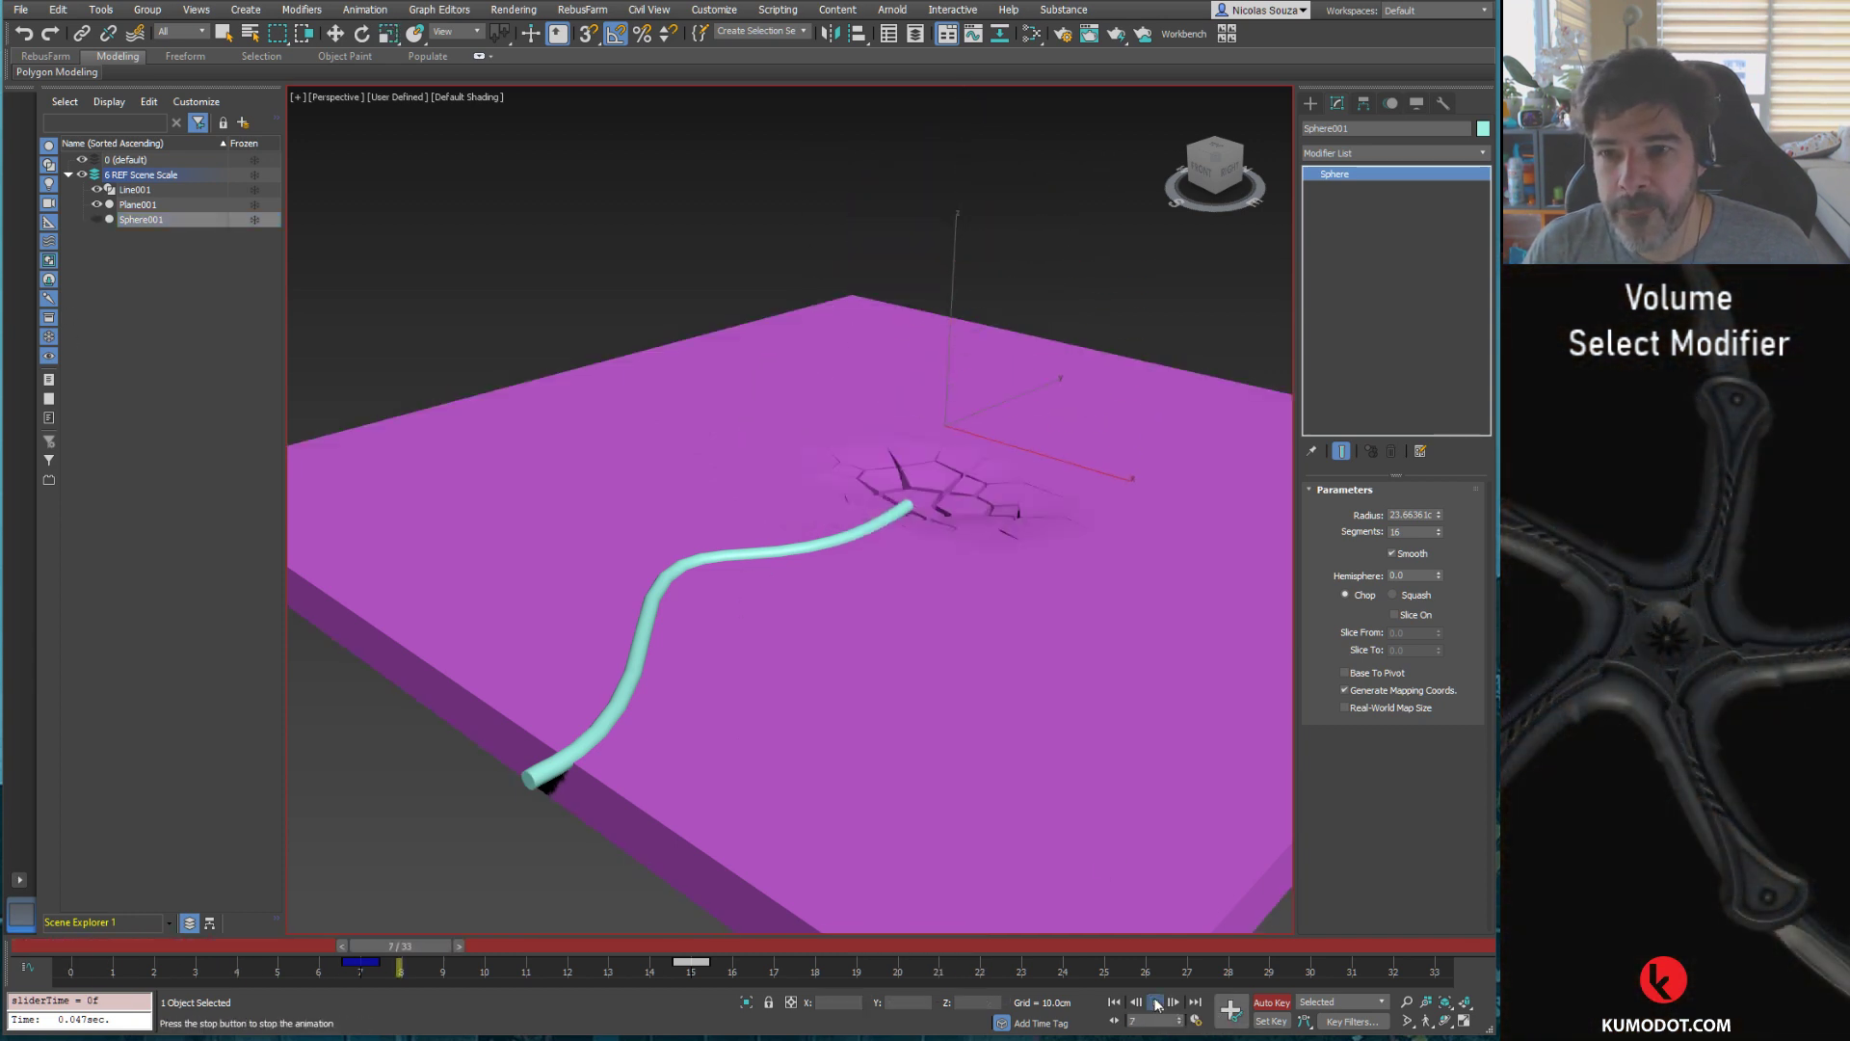
left_click_drag(867, 947, 73, 947)
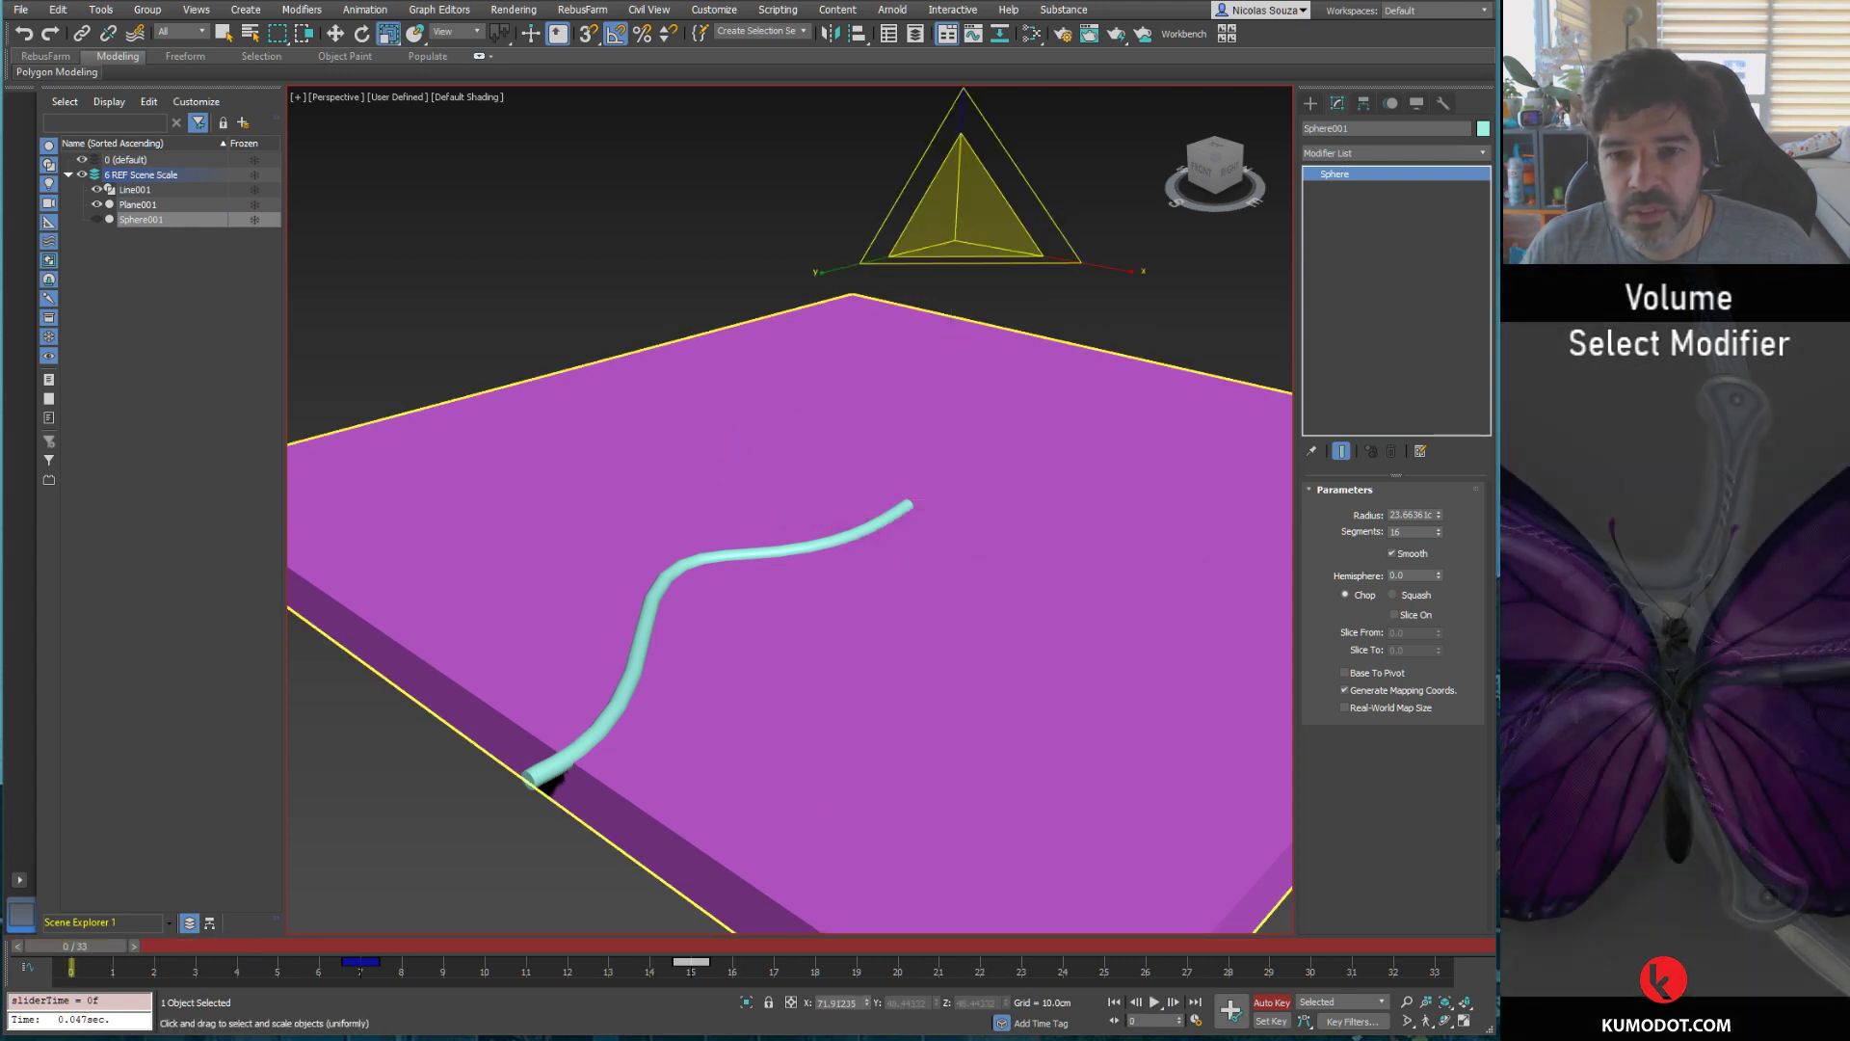
Step: Set the track bar filter to All Keys and select all the animation keys
right_click(562, 965)
mouse_move(622, 910)
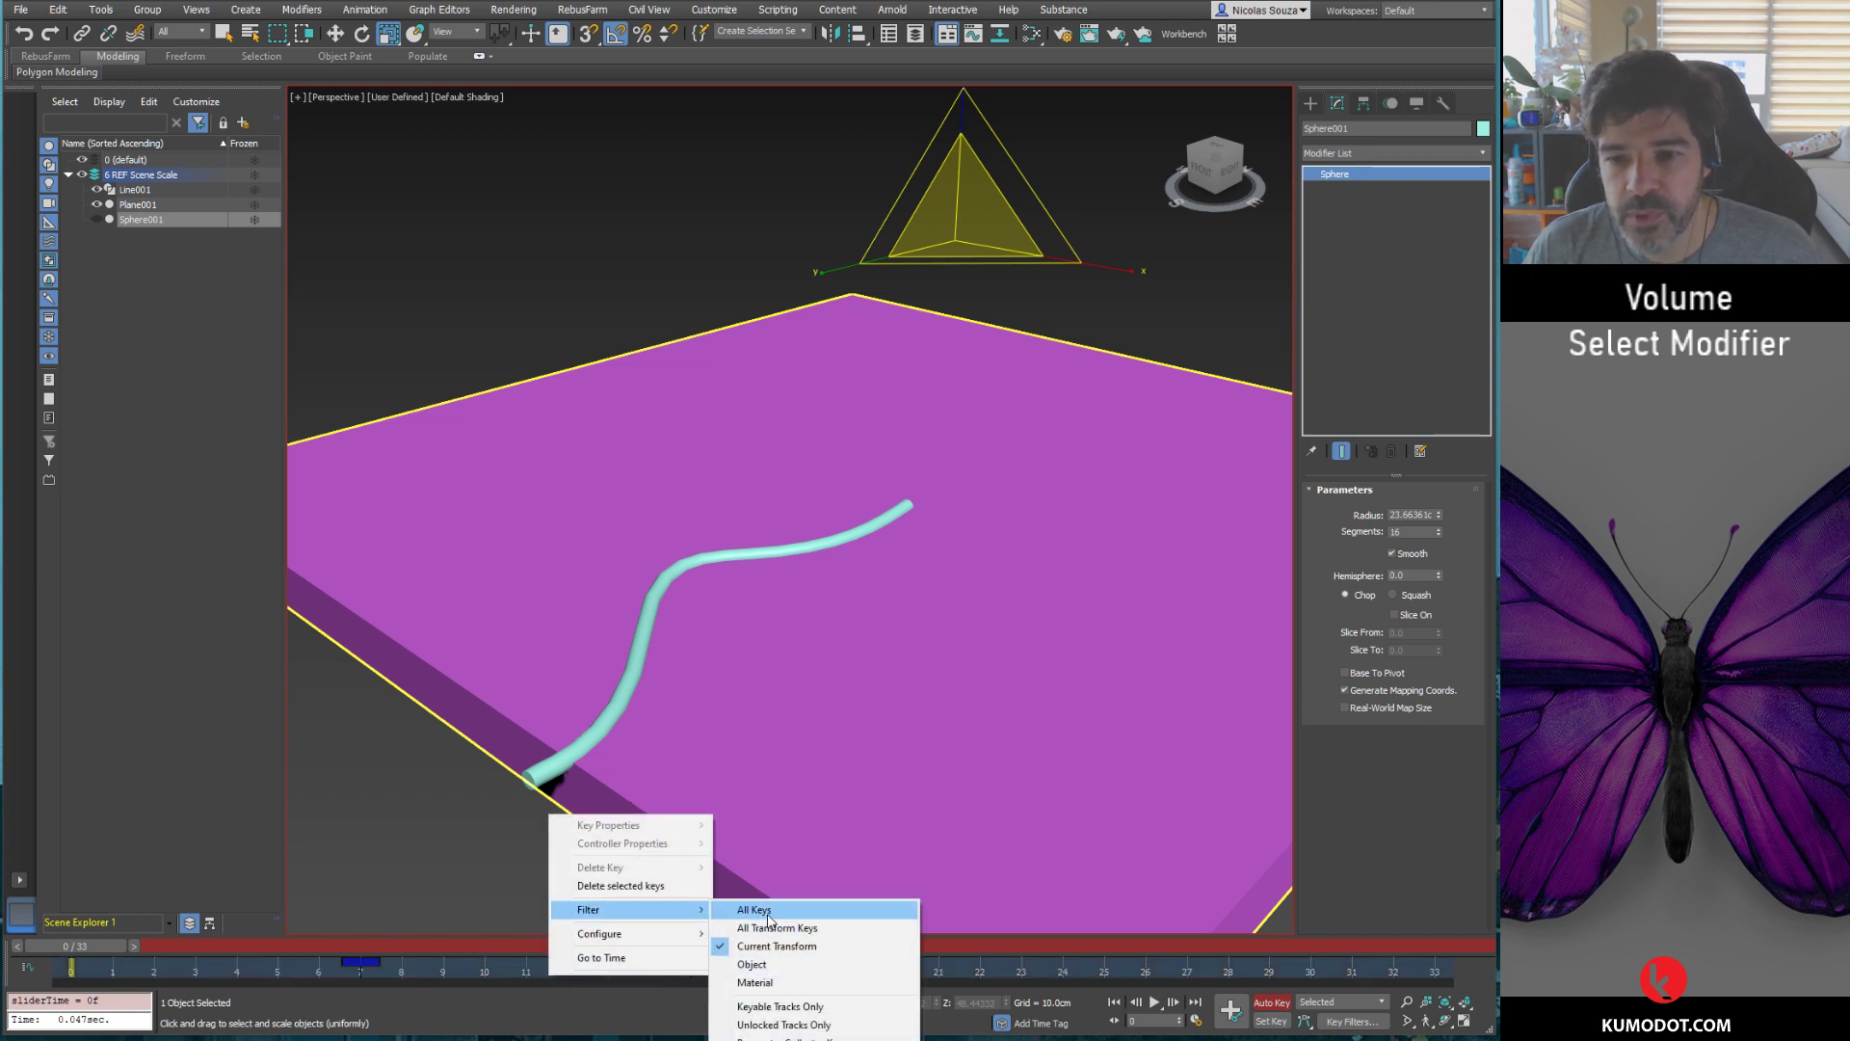
left_click(768, 926)
mouse_move(38, 963)
left_mouse_down()
mouse_move(713, 966)
mouse_move(442, 981)
left_mouse_up()
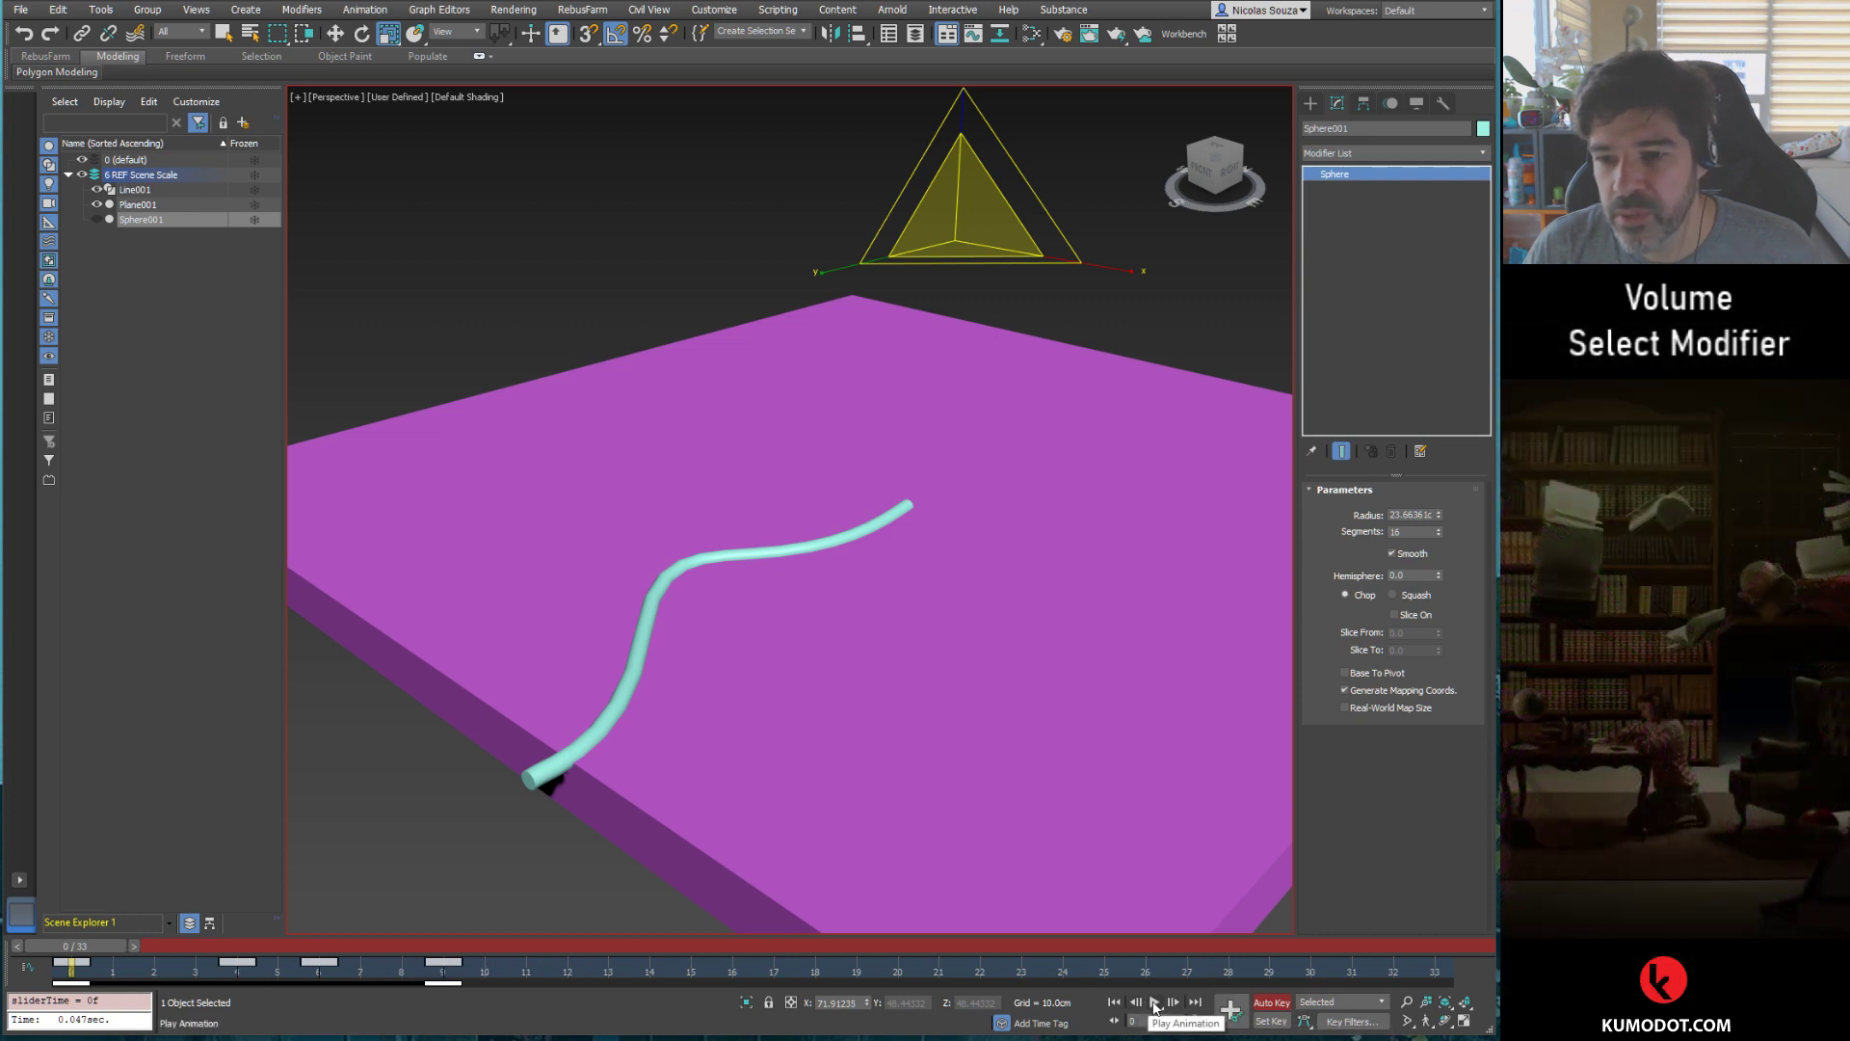
Step: Play the animation to watch tiles crack, then show Plane001's stack with XForm collapsed
left_click(1155, 1005)
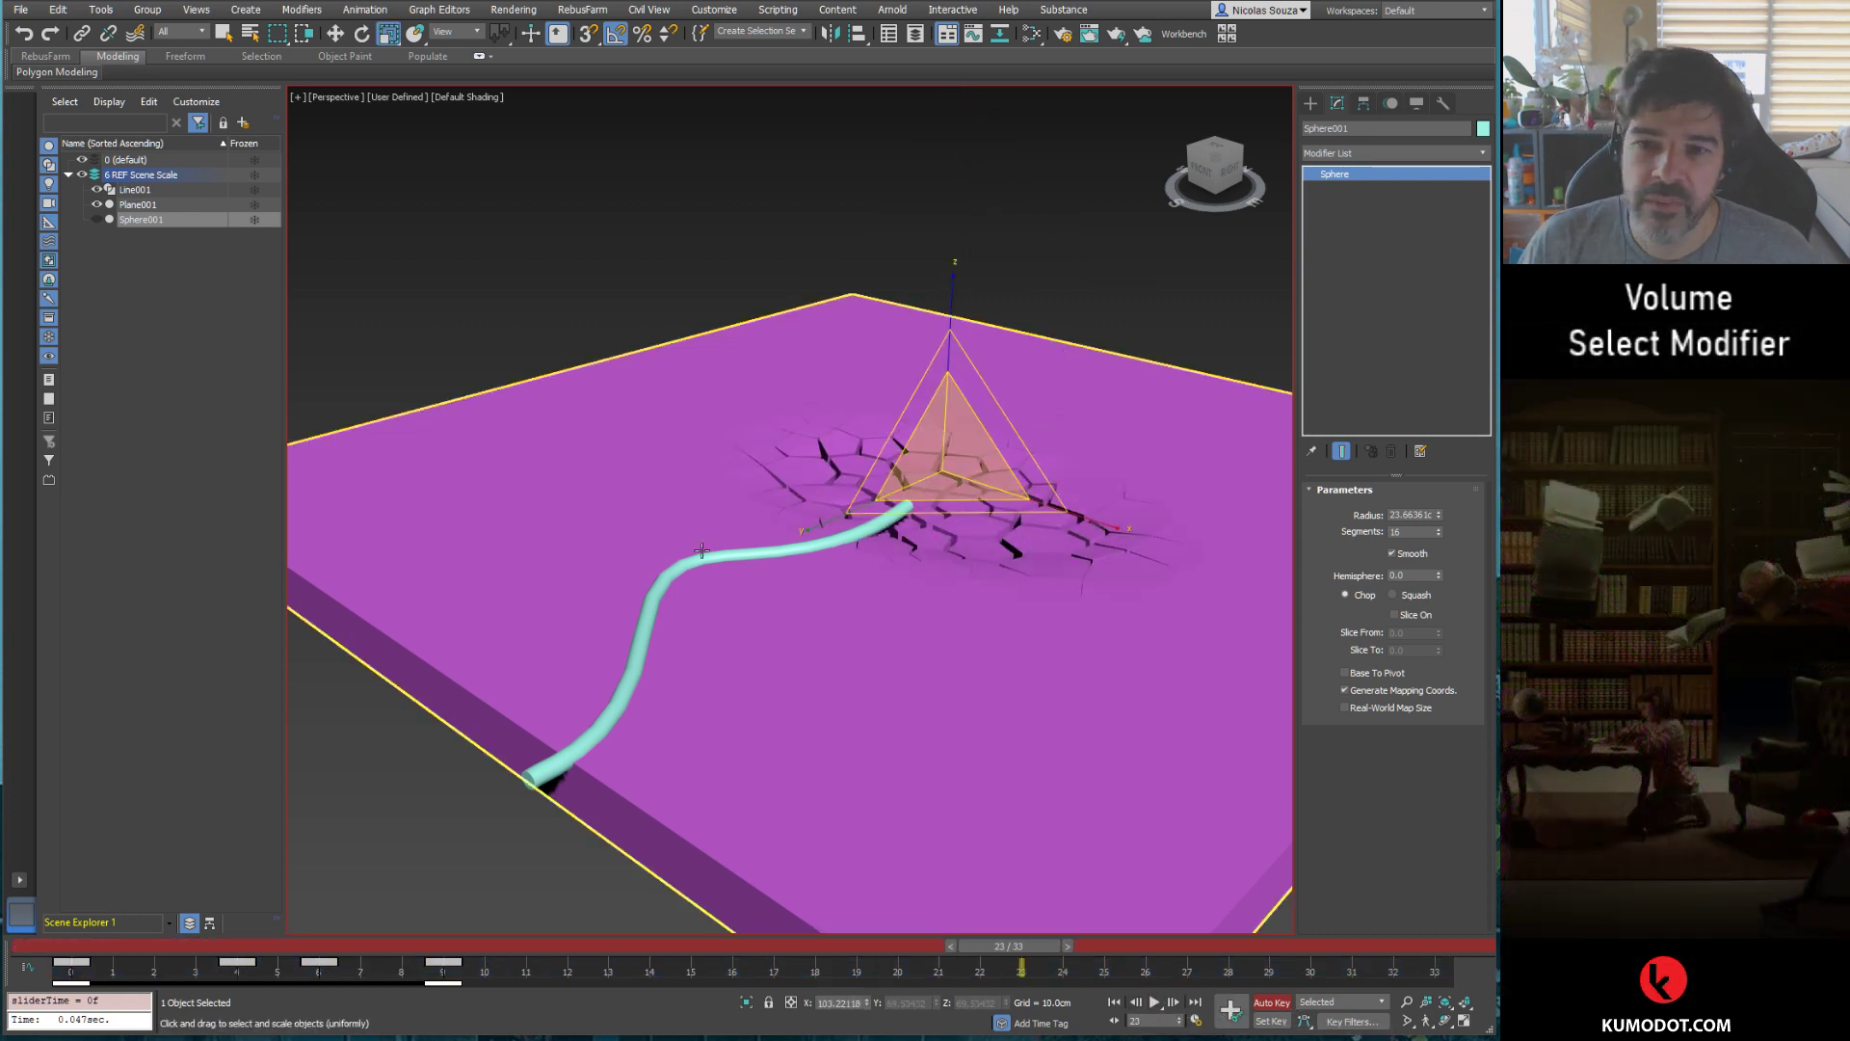
left_click(923, 471)
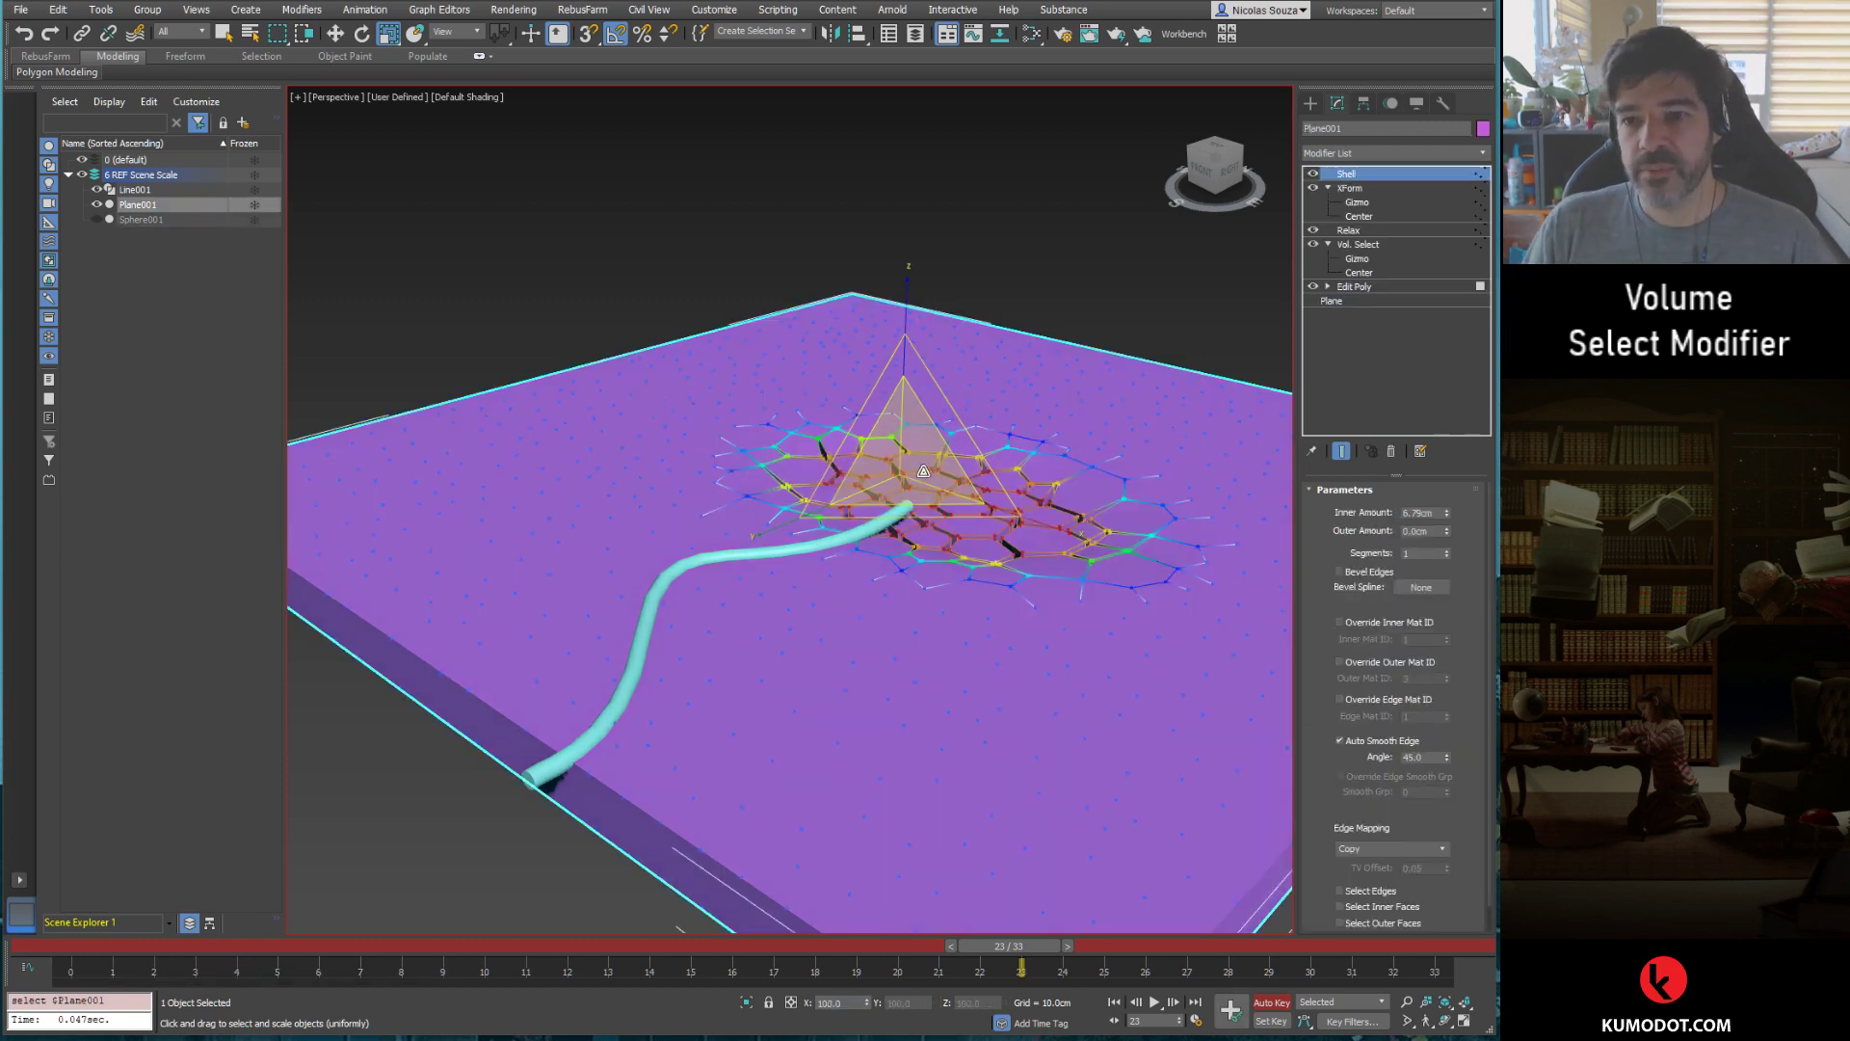
left_click(1328, 188)
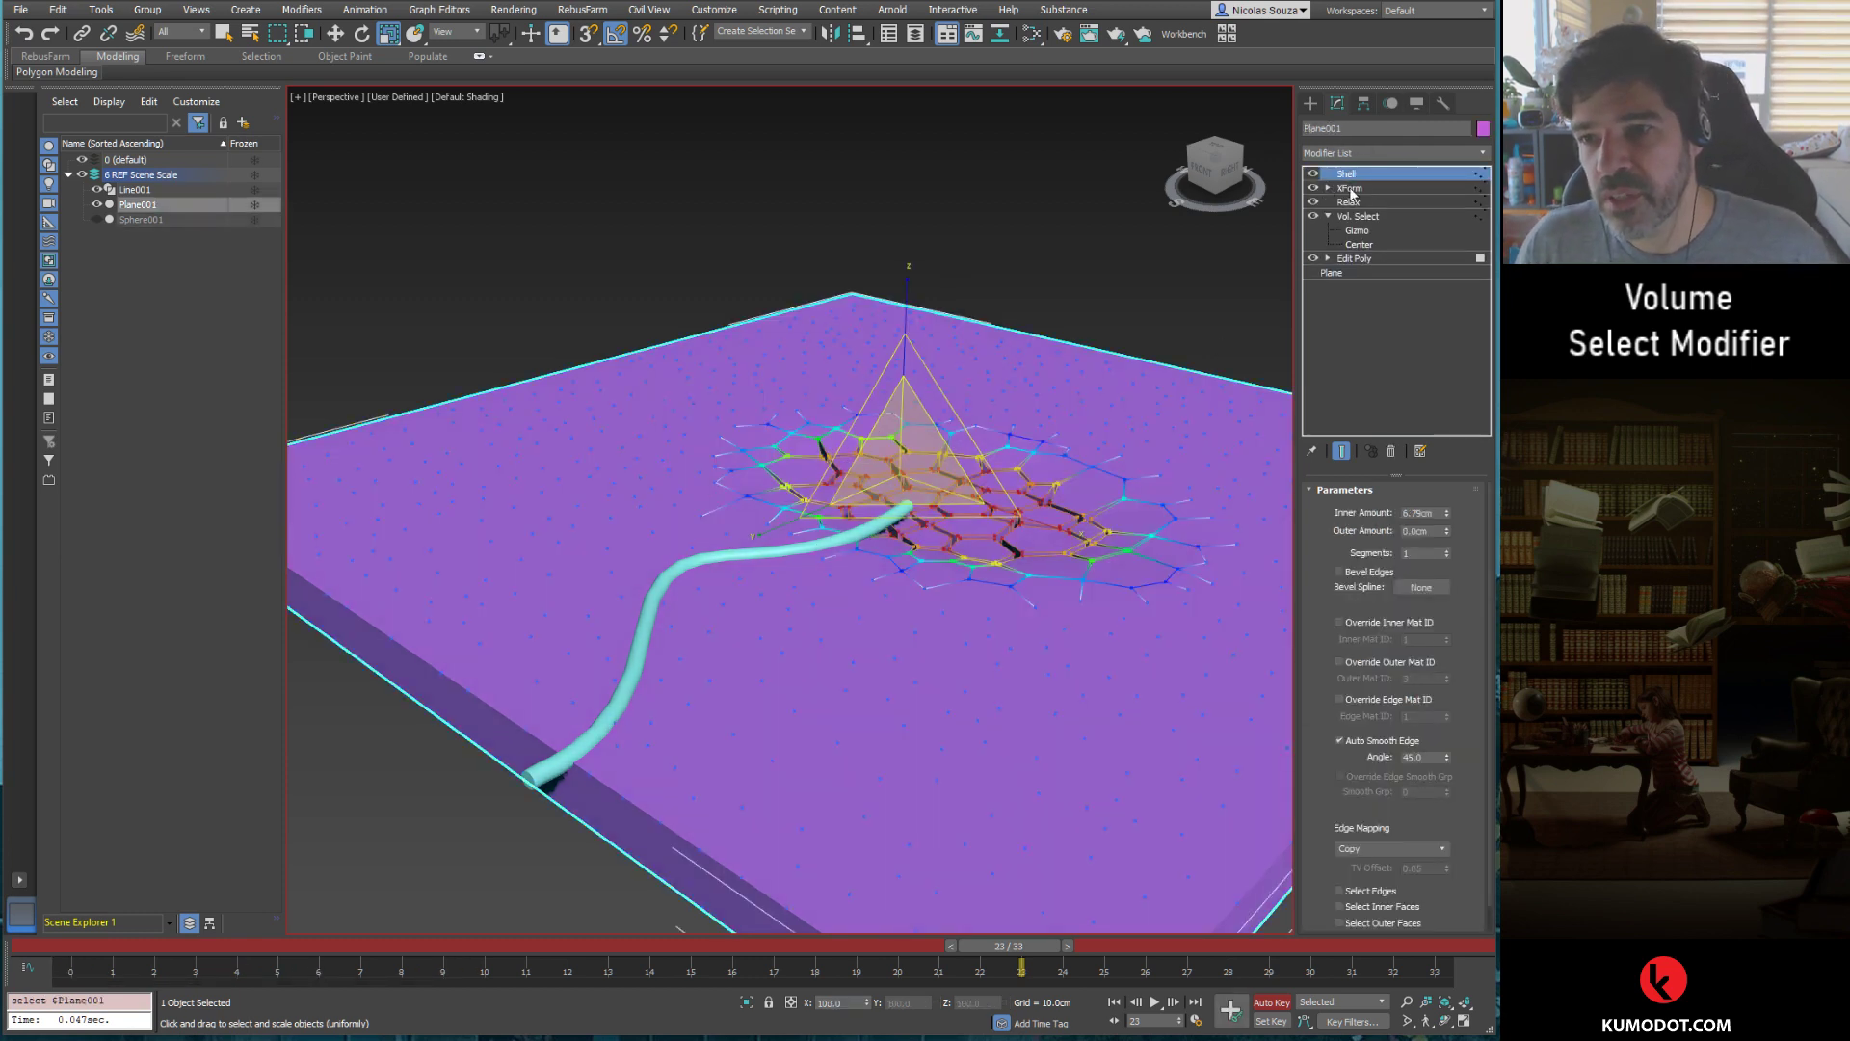
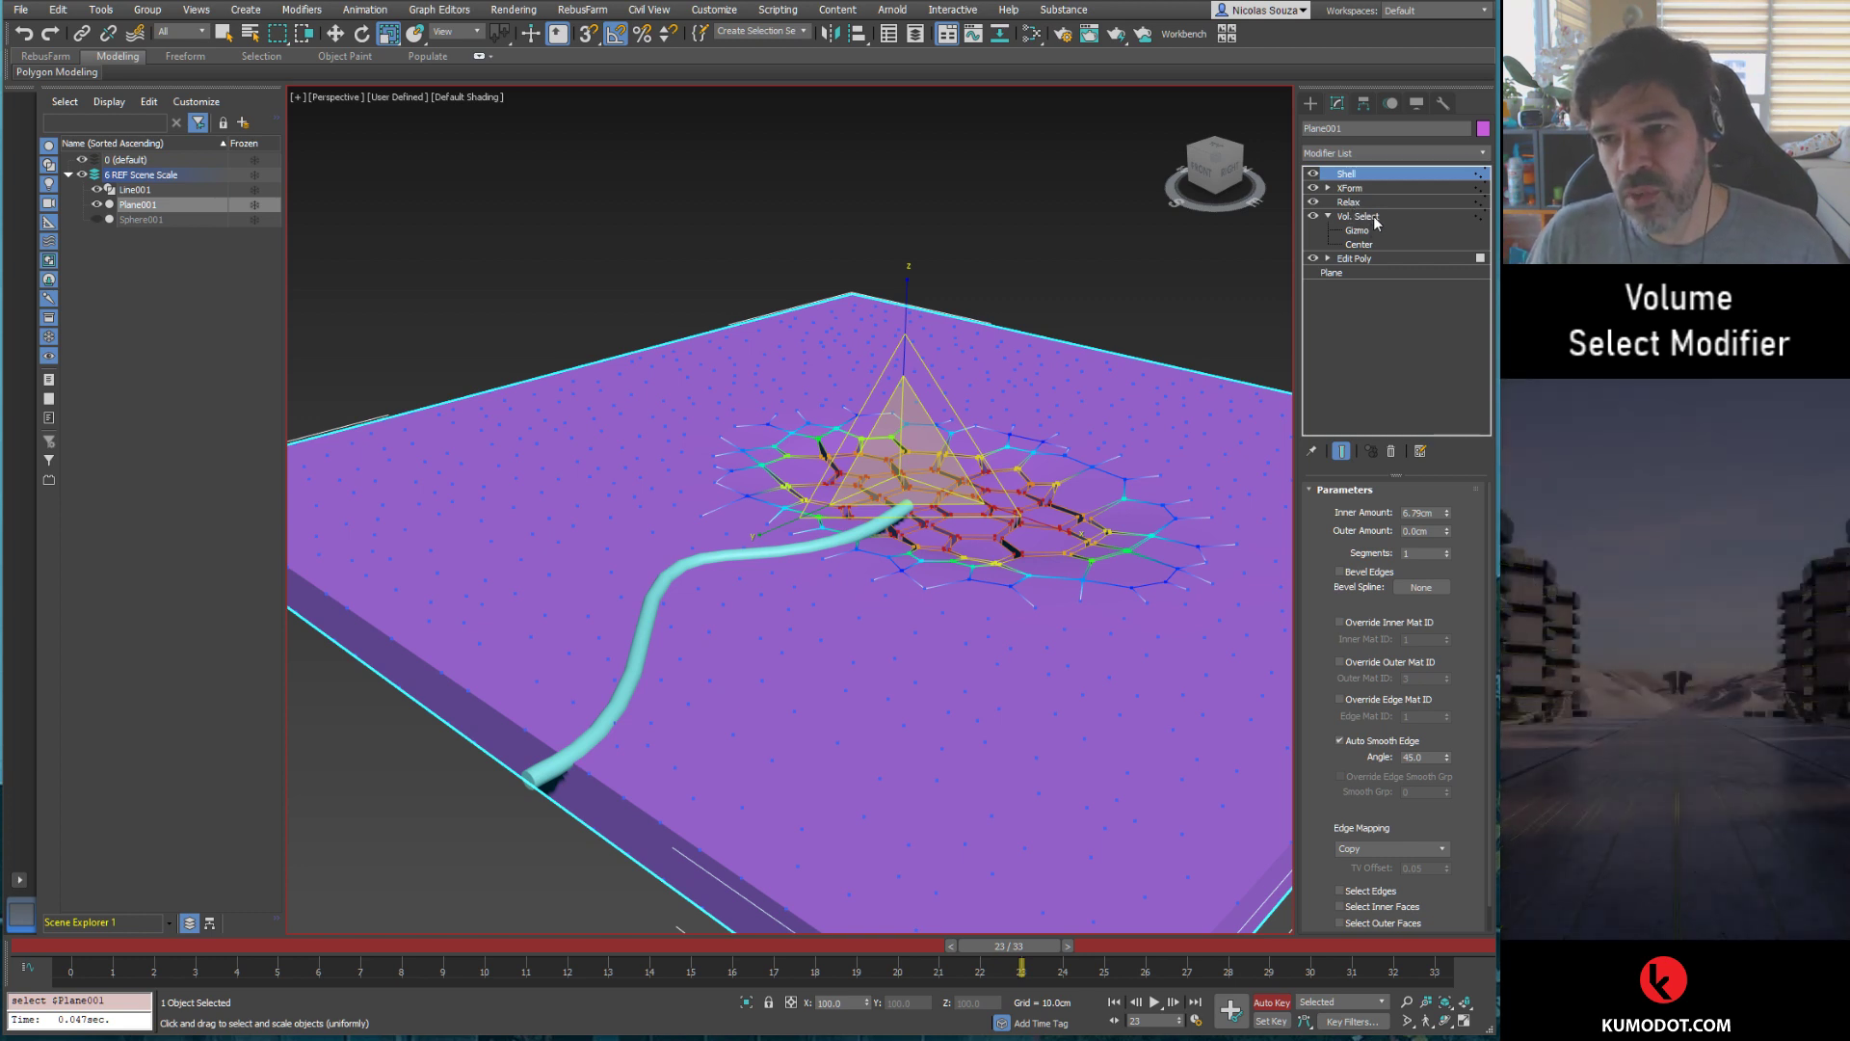
Step: Copy Plane001's Vol. Select modifier and paste a second copy above the original
left_click(1374, 215)
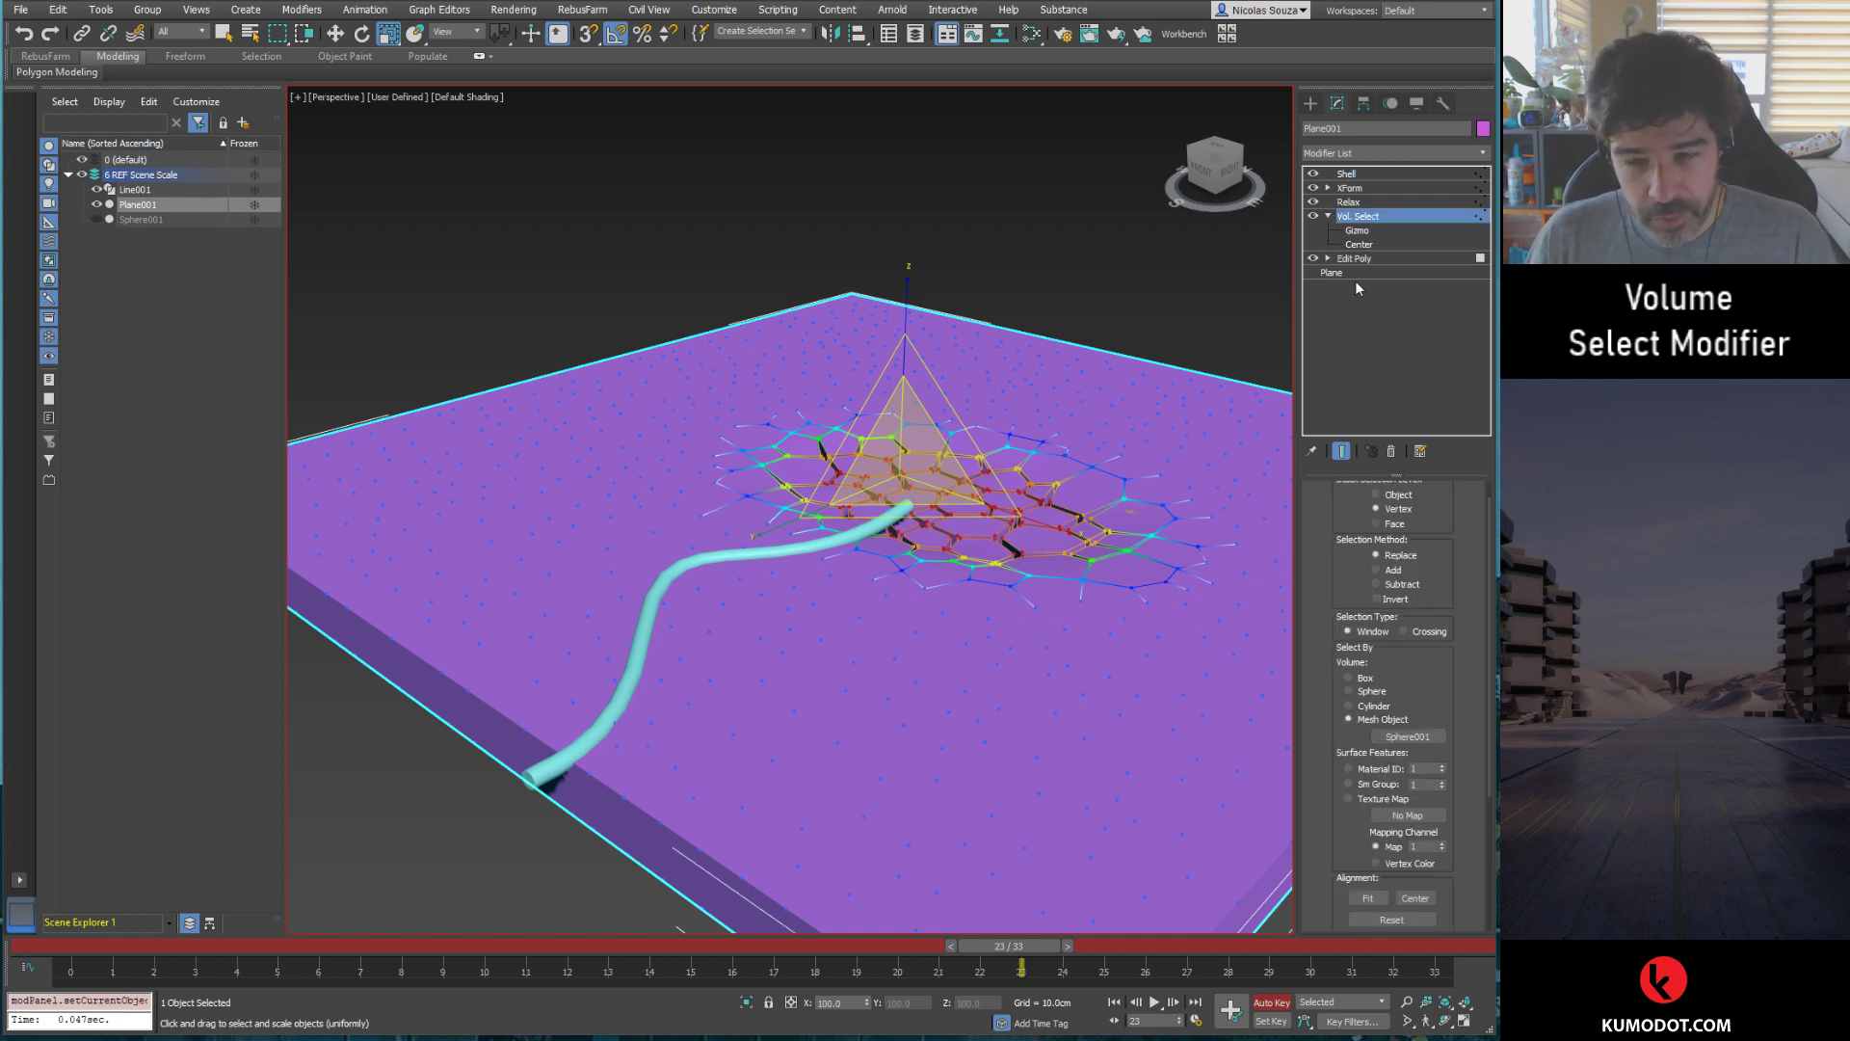
right_click(1359, 218)
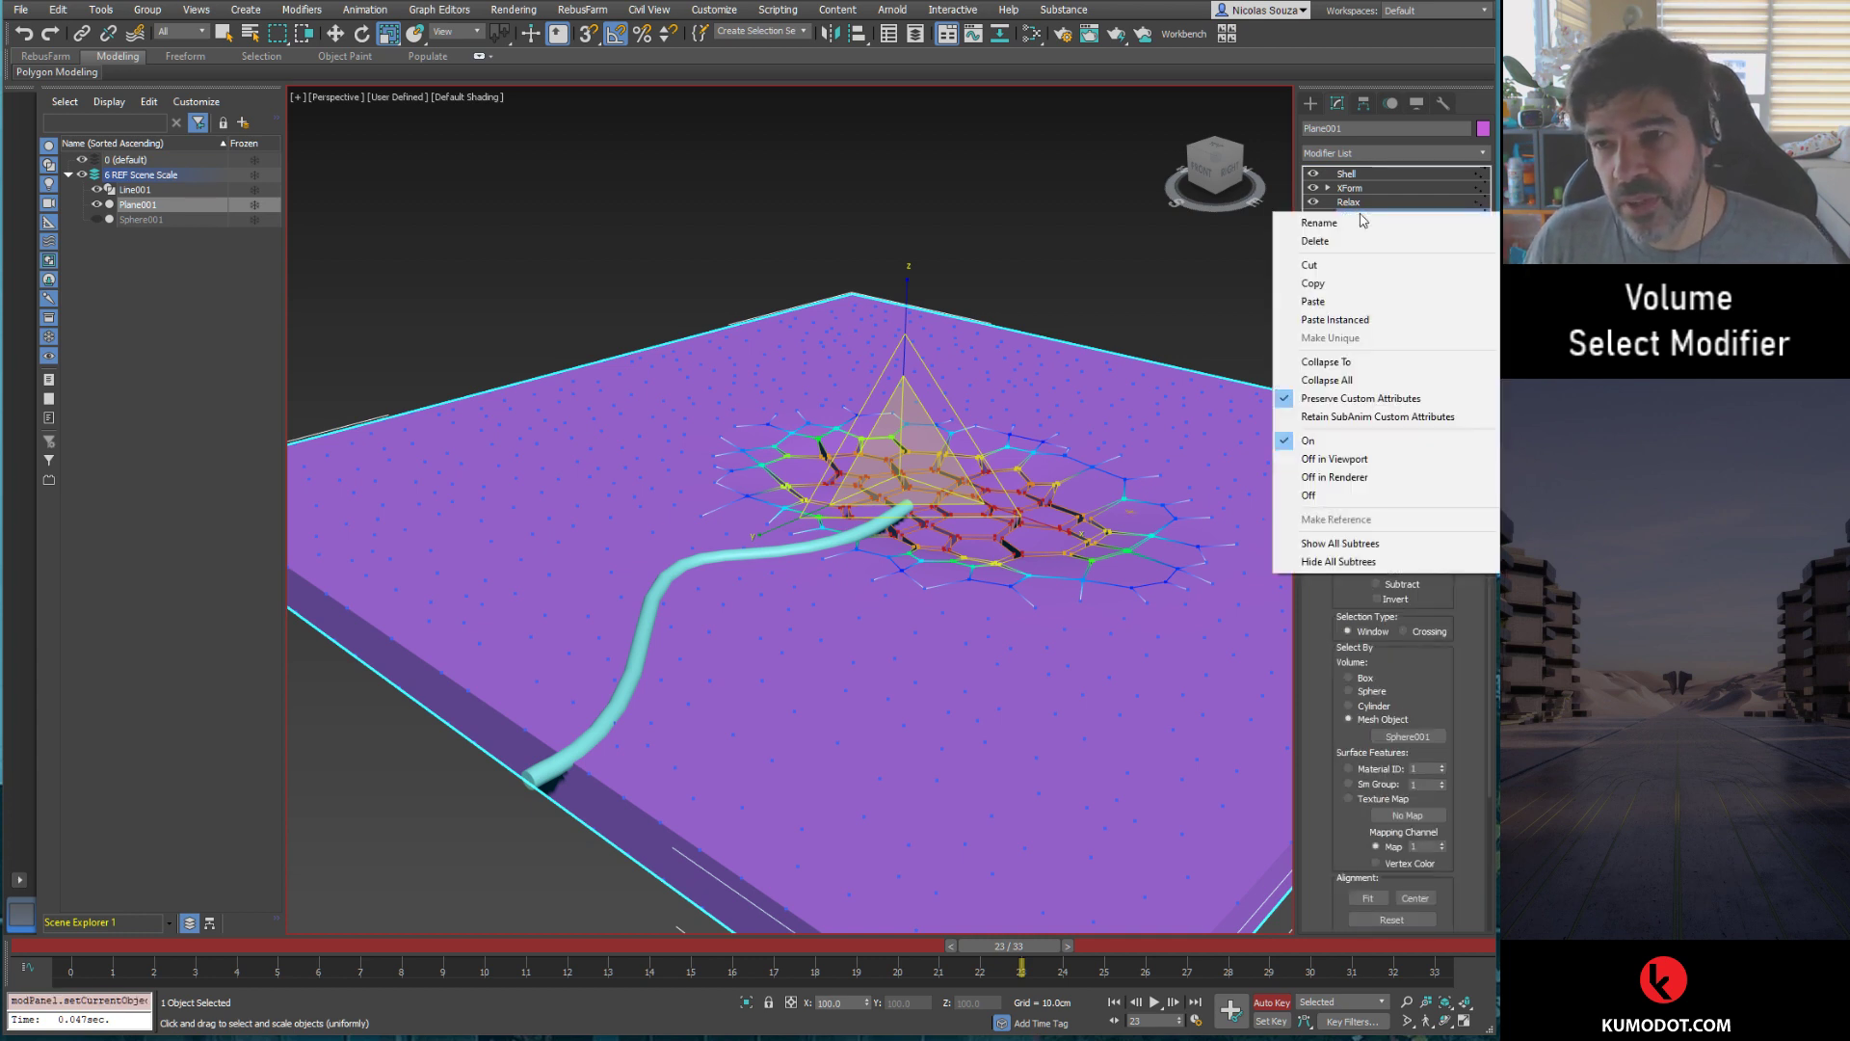
left_click(1359, 281)
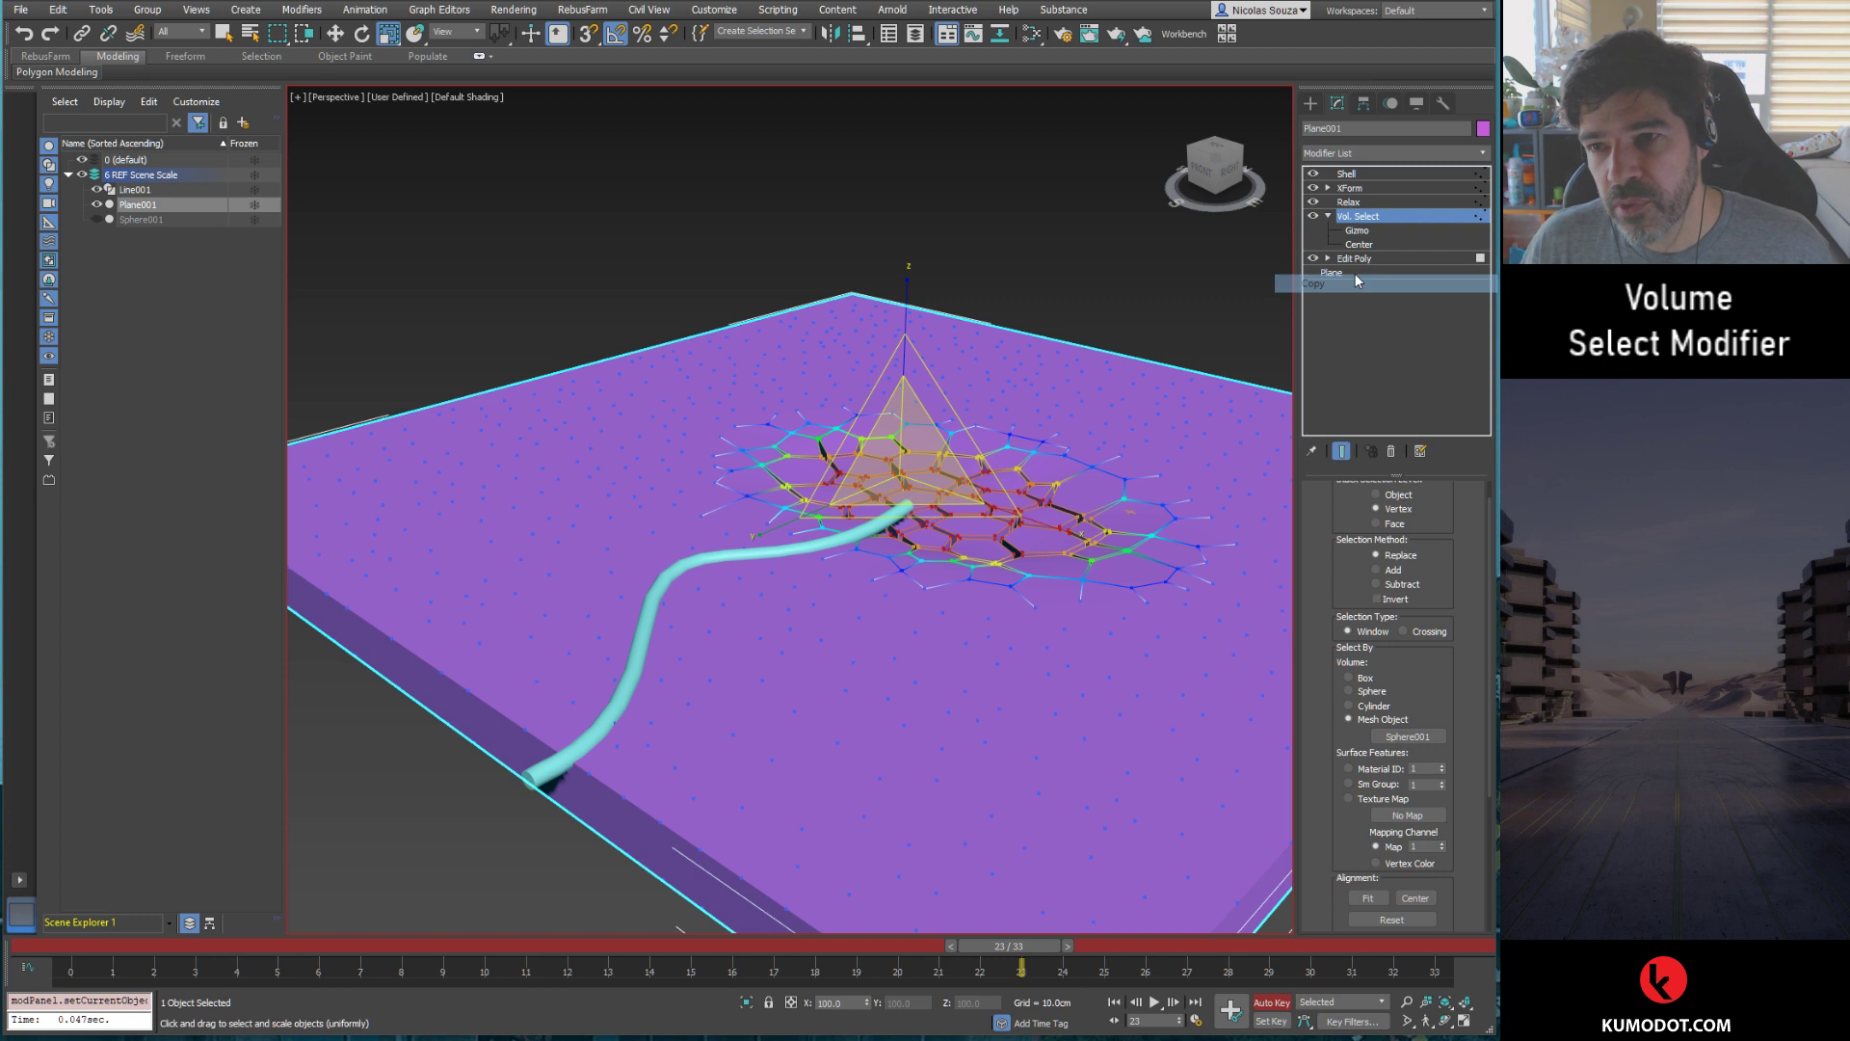
right_click(1360, 216)
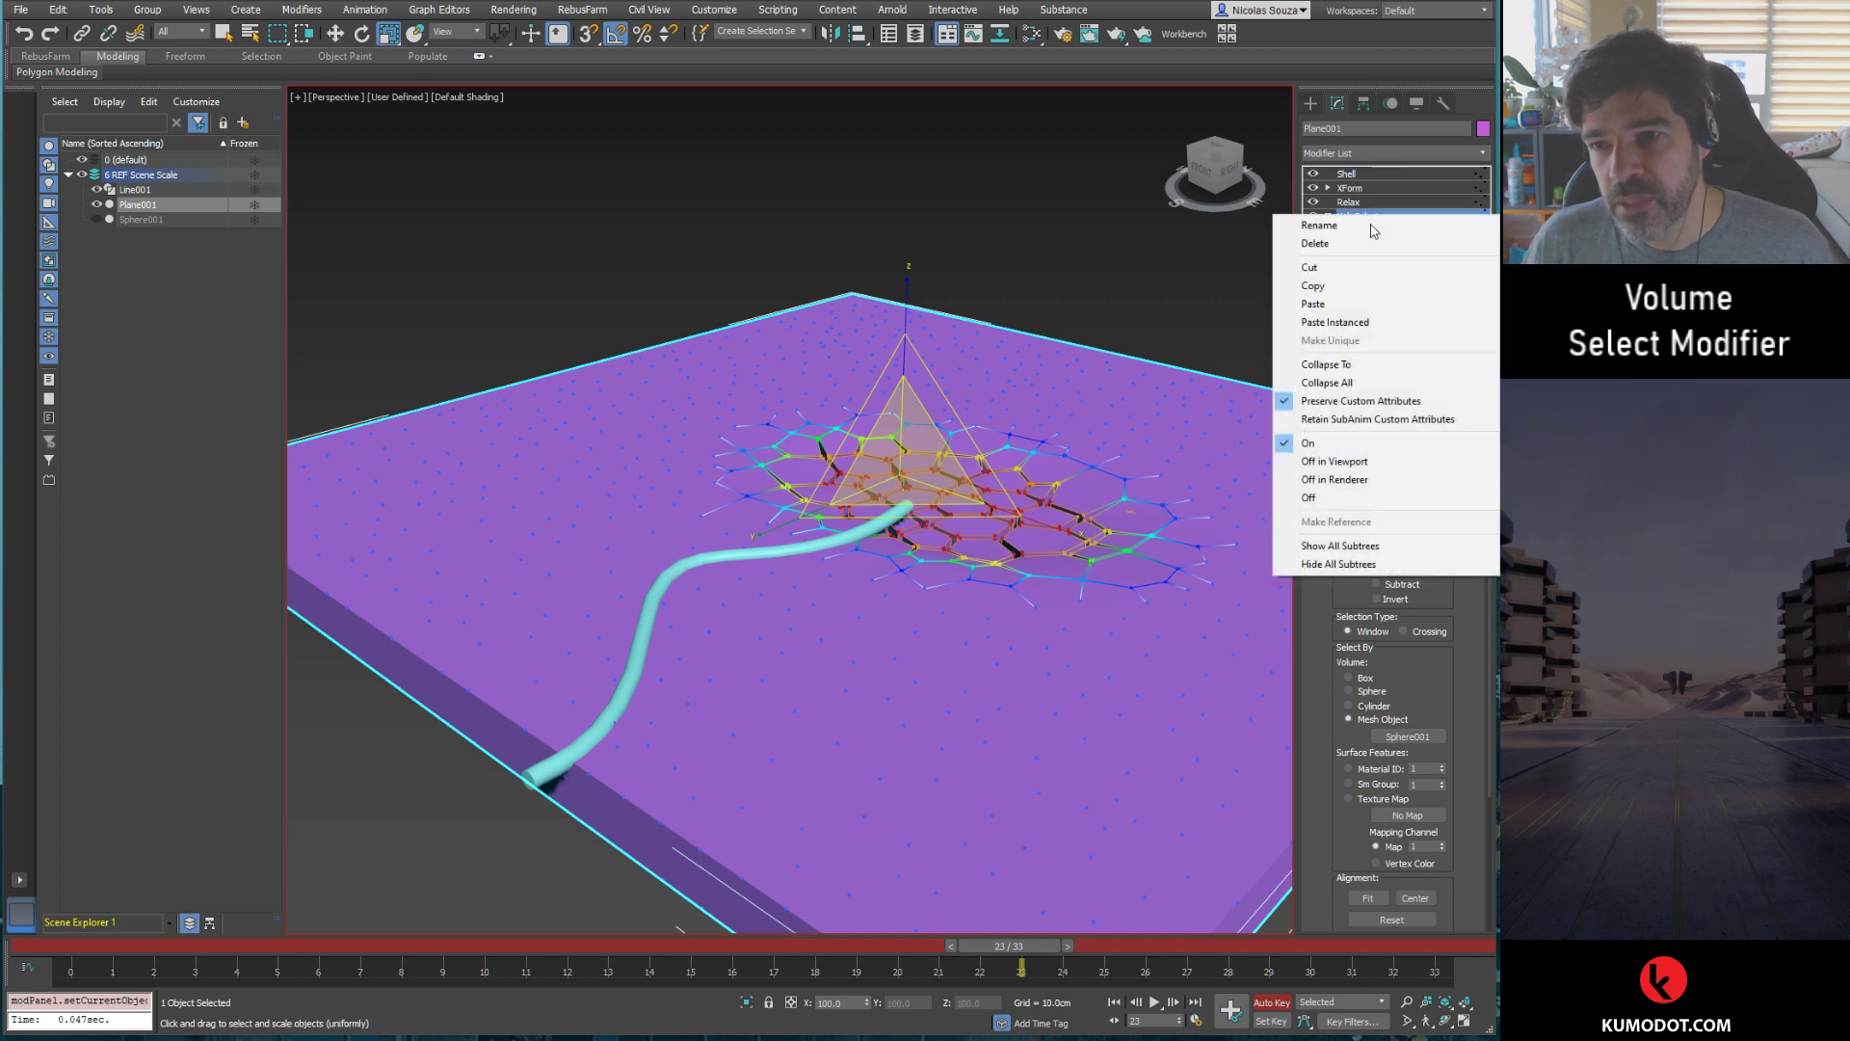
left_click(1347, 304)
left_click(1365, 220)
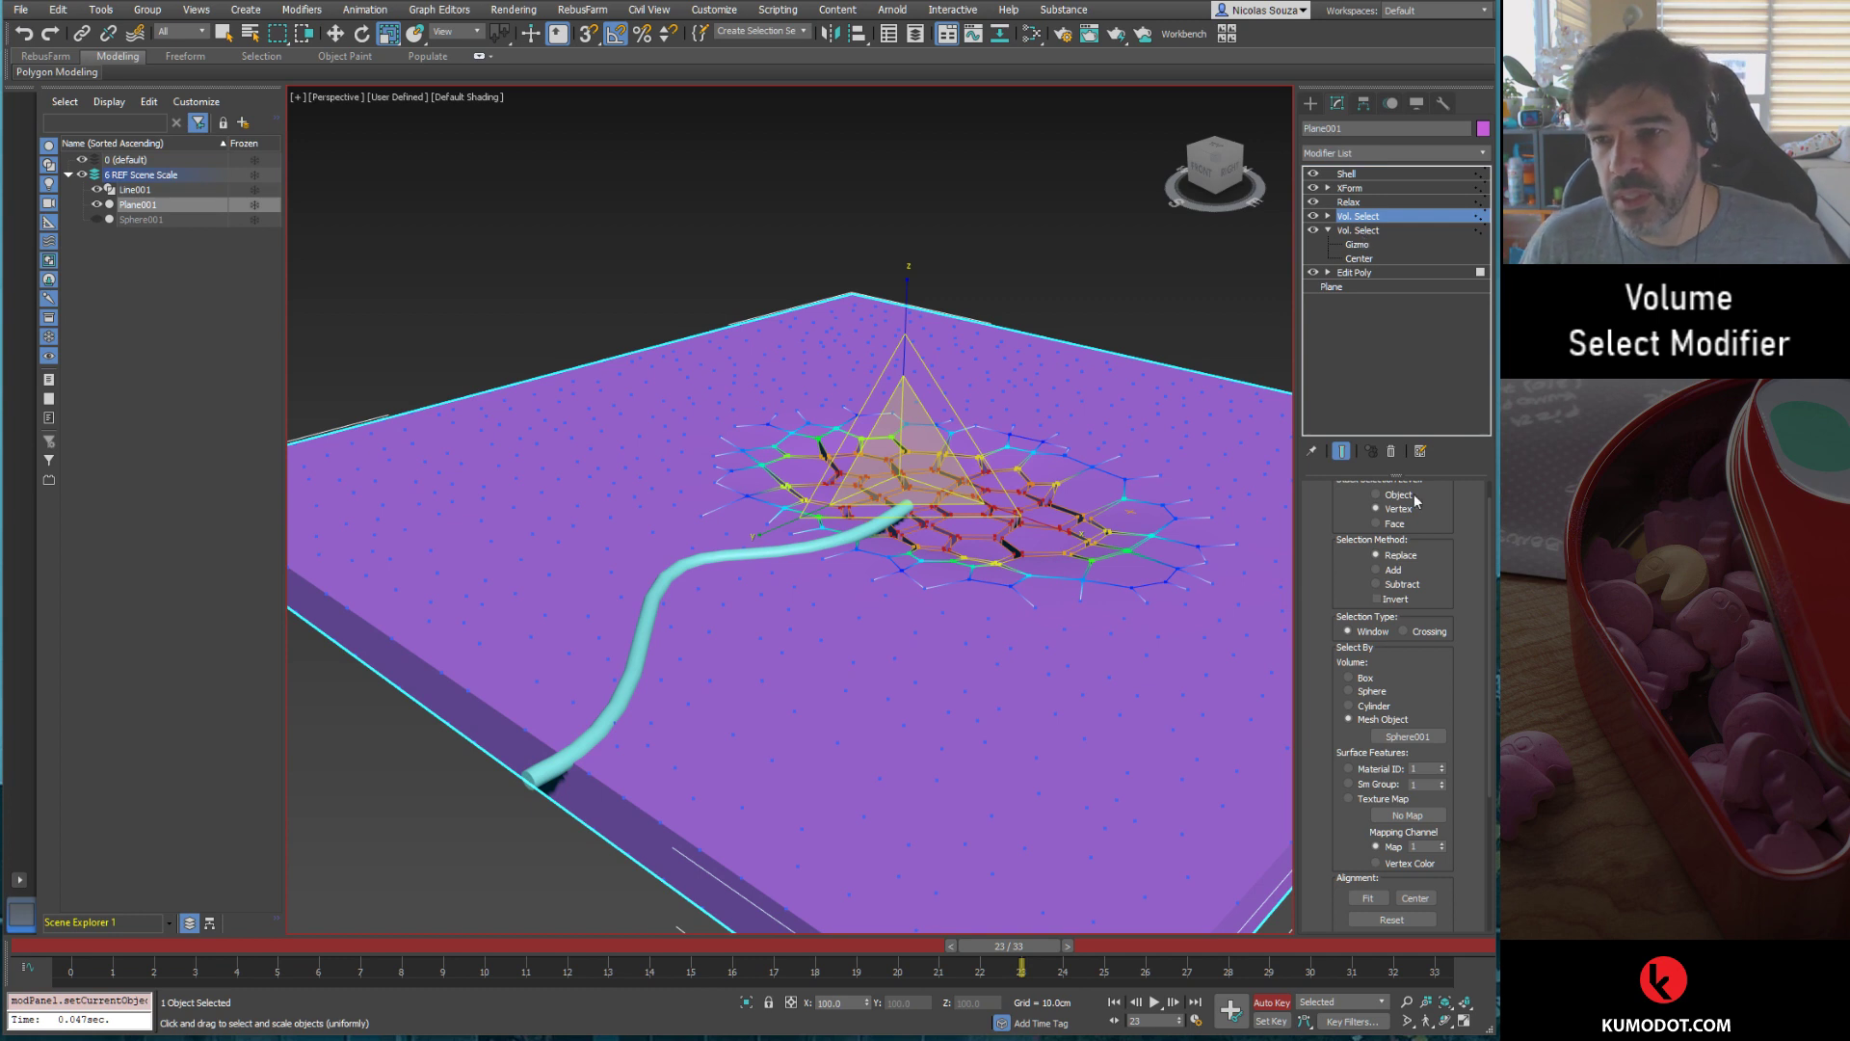
Step: Make Line001 the copied Vol. Select's mesh object, with Selection Method set to Add
left_click(1396, 737)
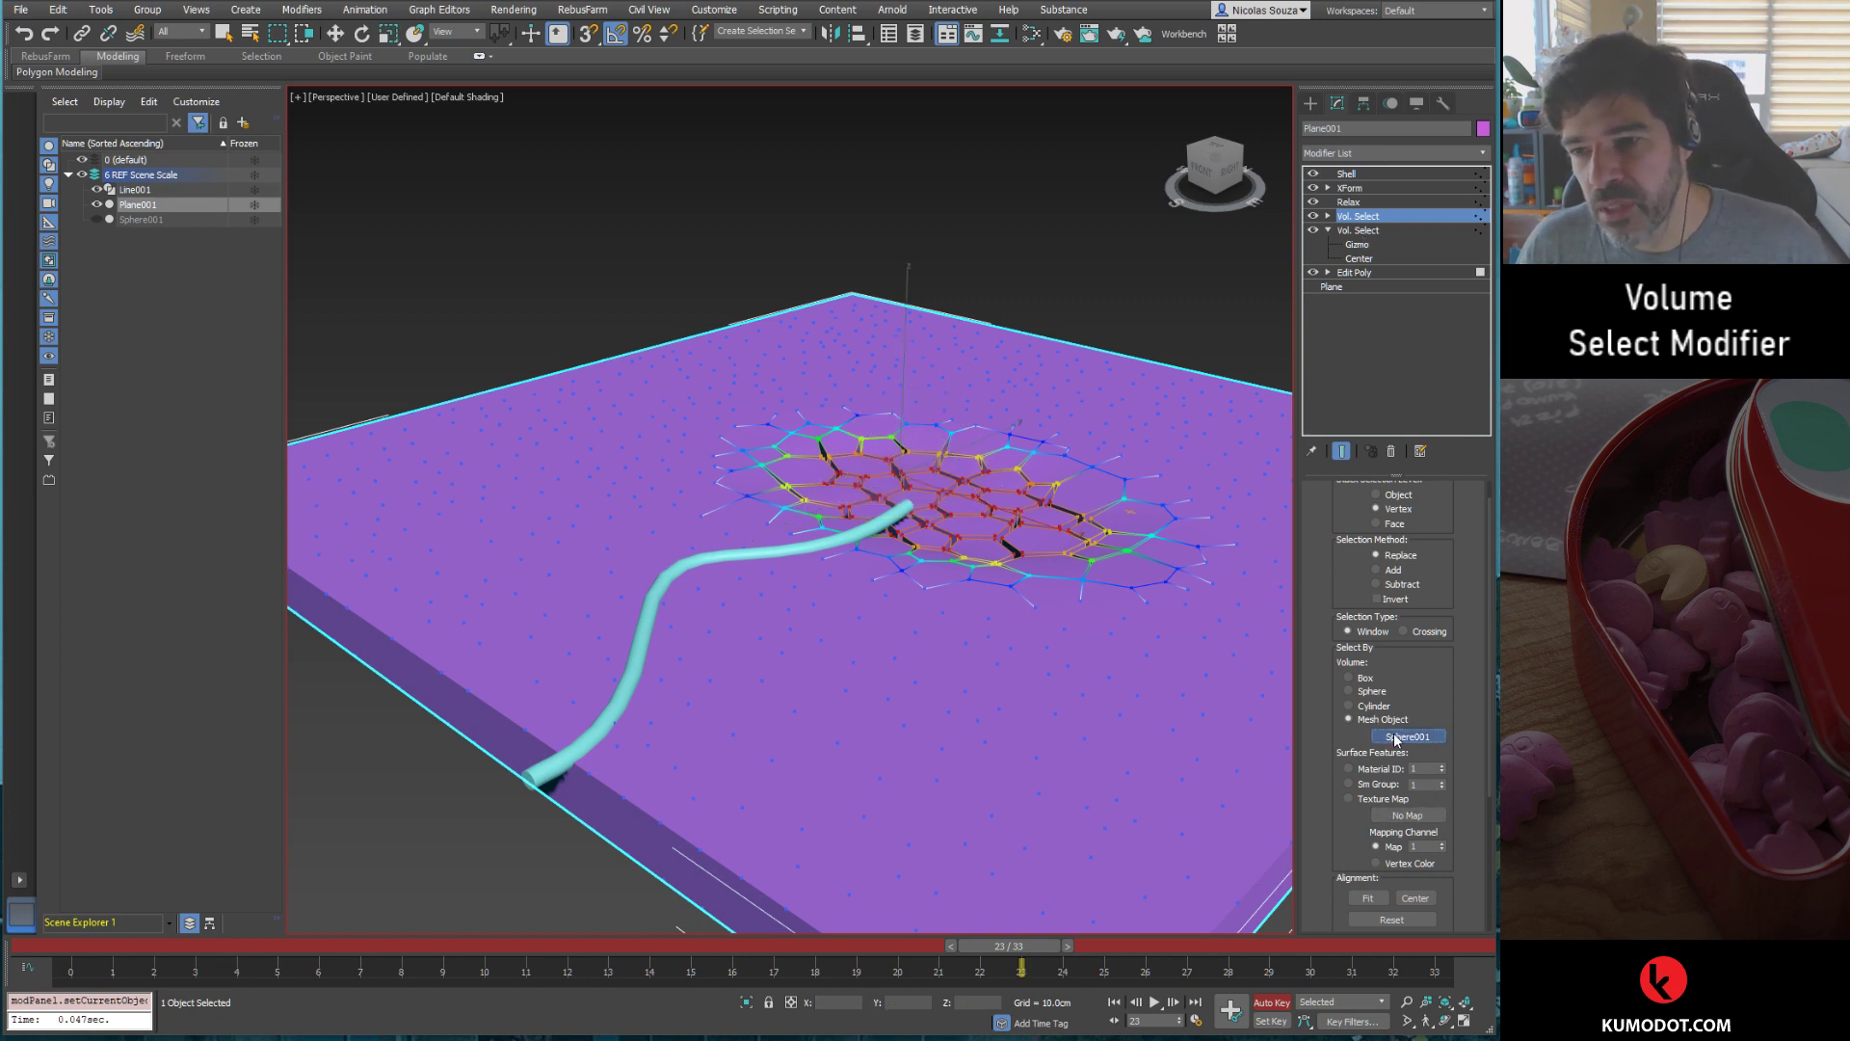
left_click(686, 569)
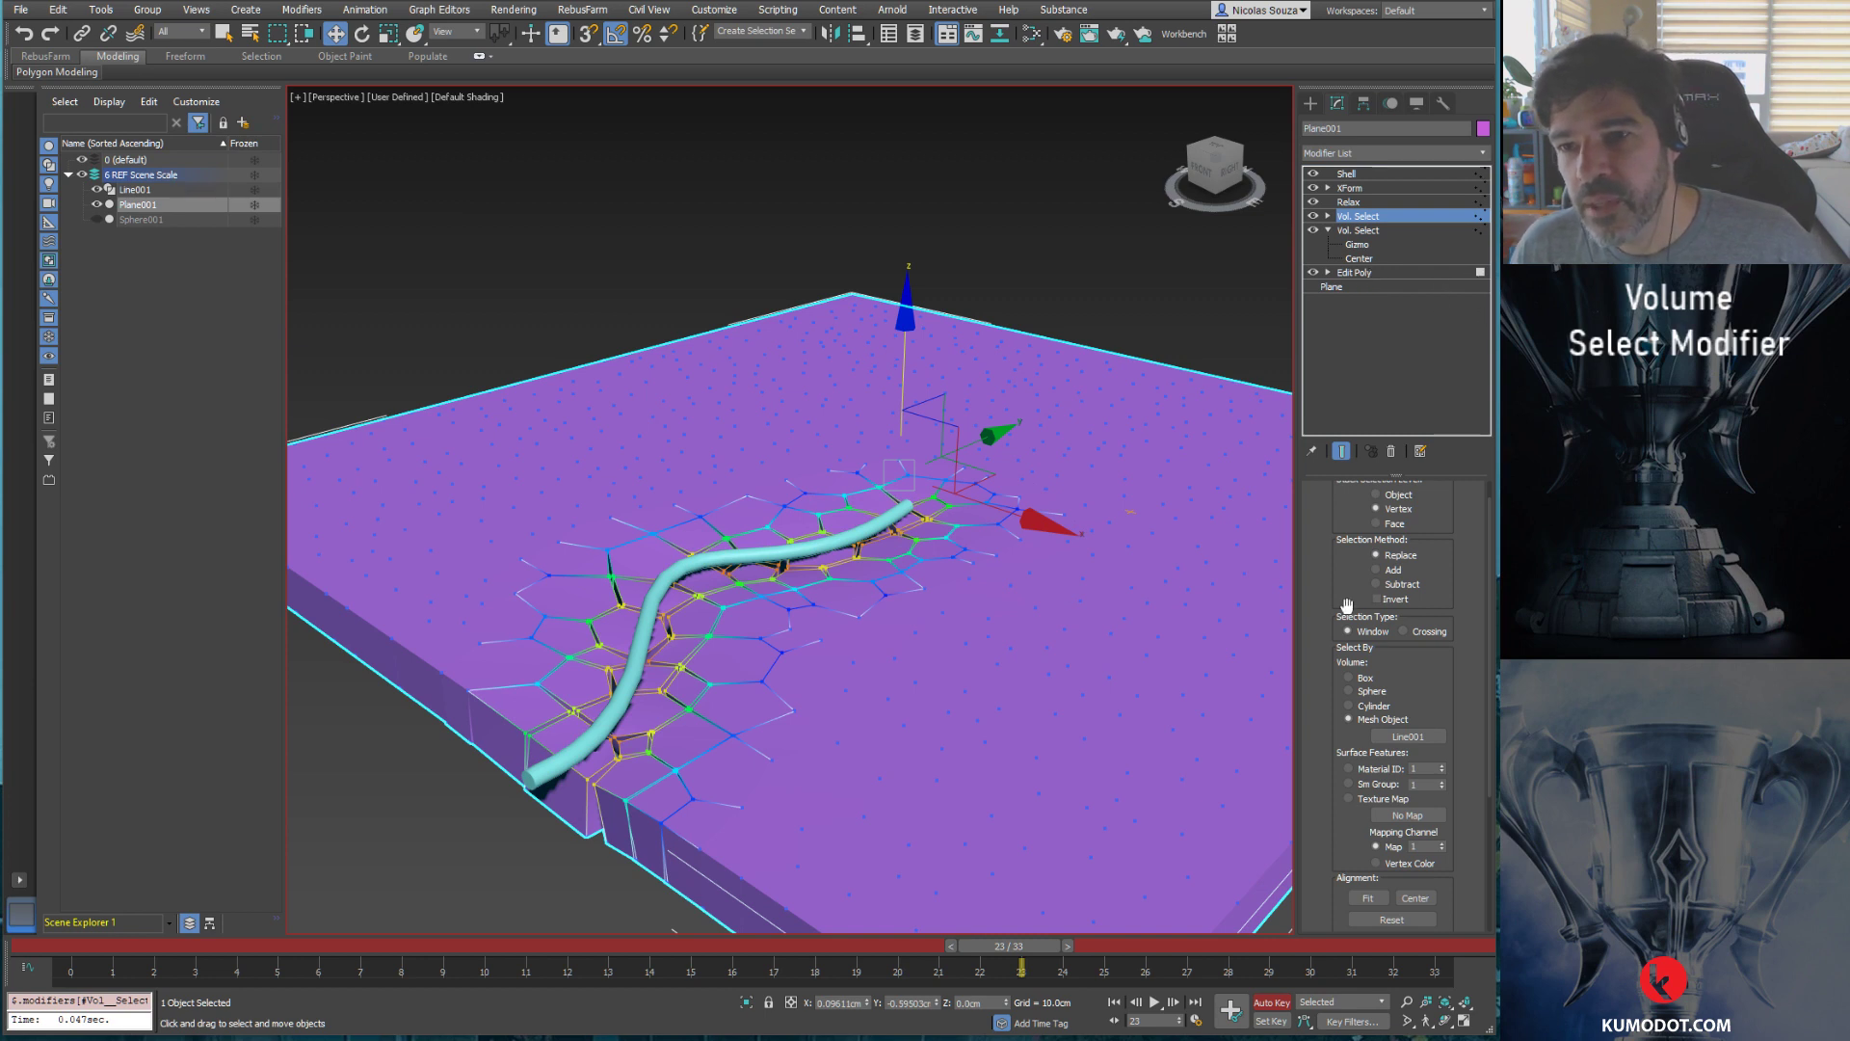
left_click_drag(1429, 511, 1445, 611)
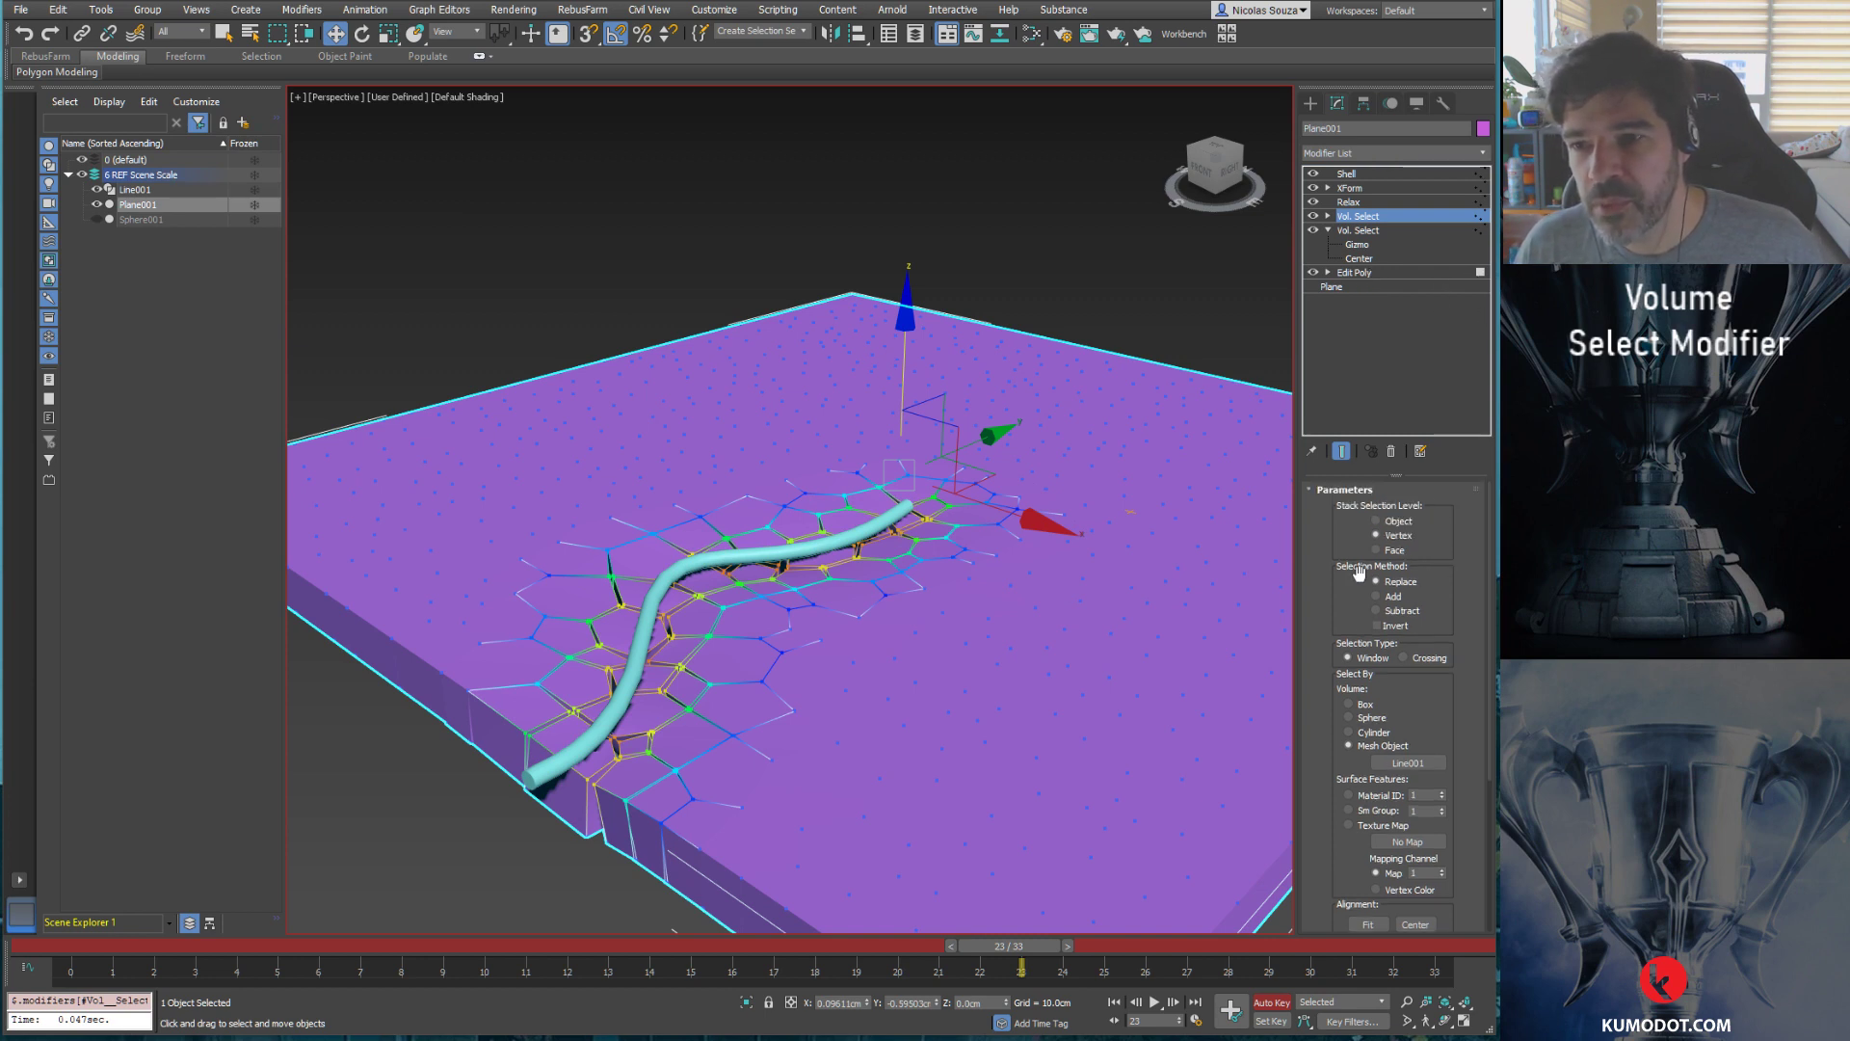
left_click(1388, 599)
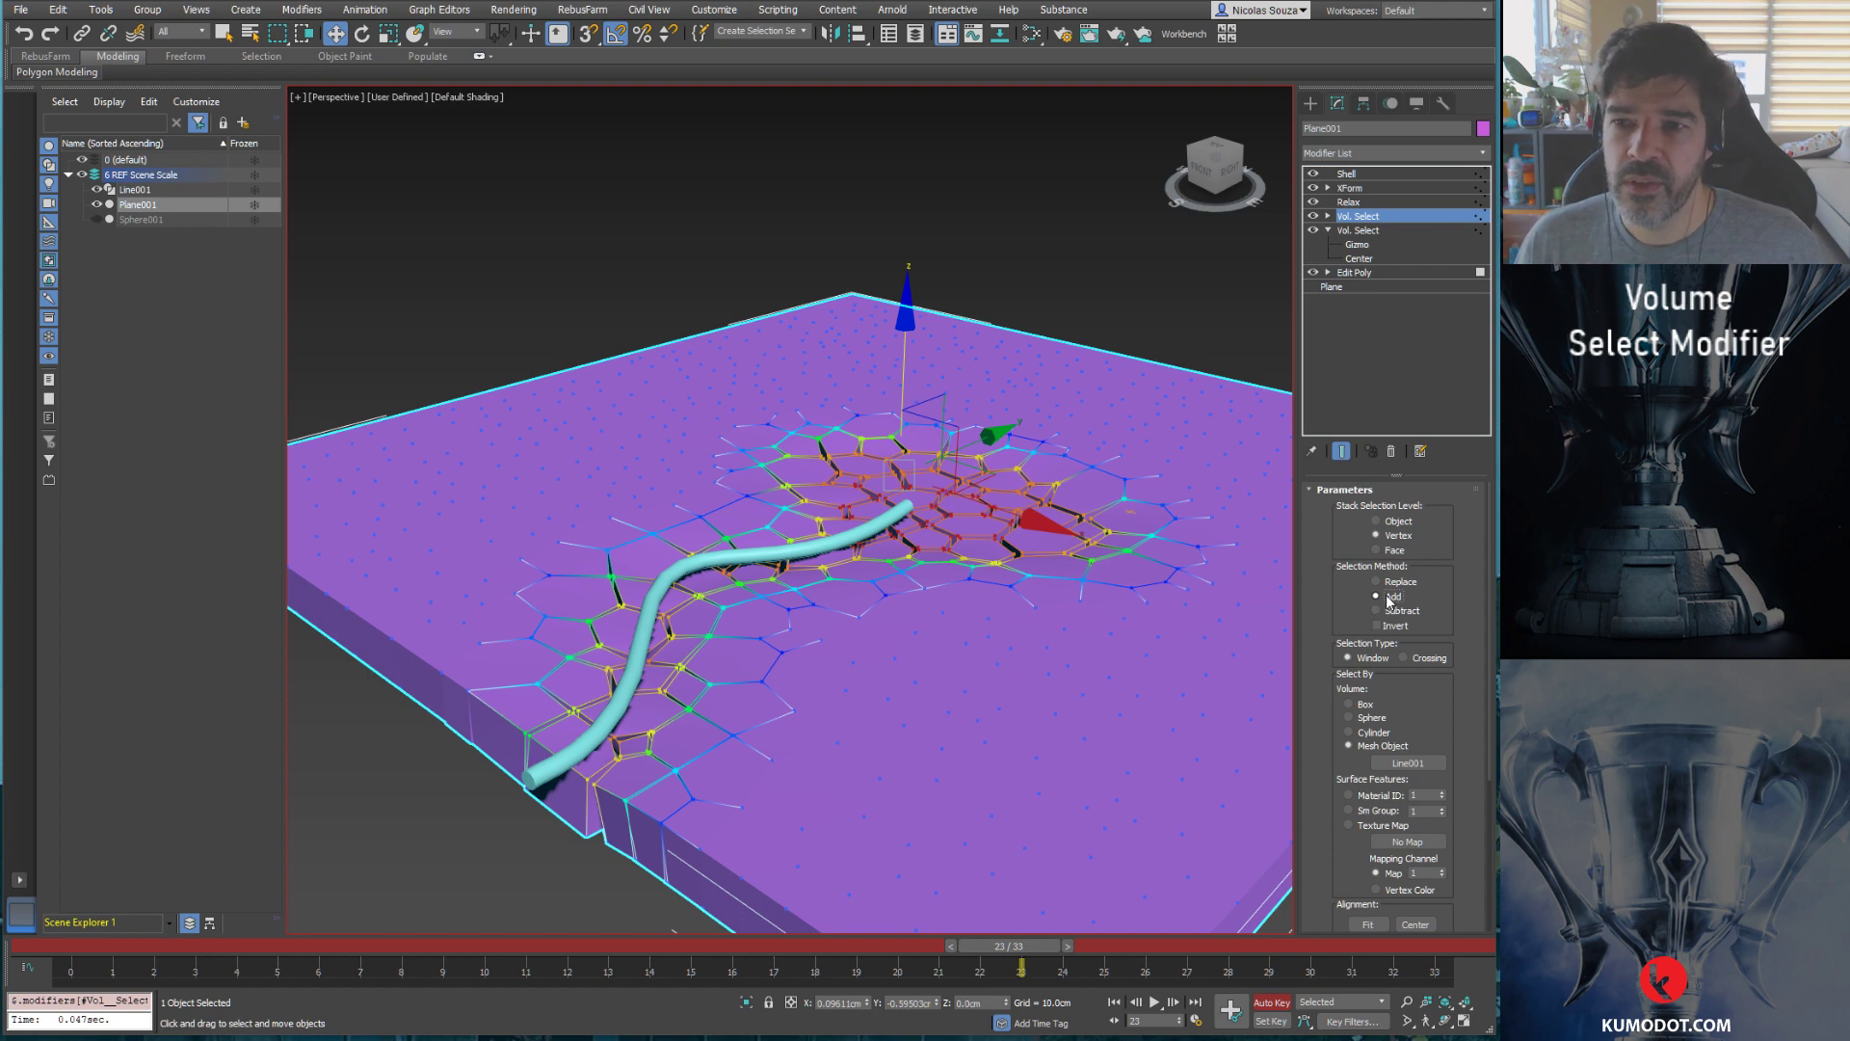
left_click(1394, 597)
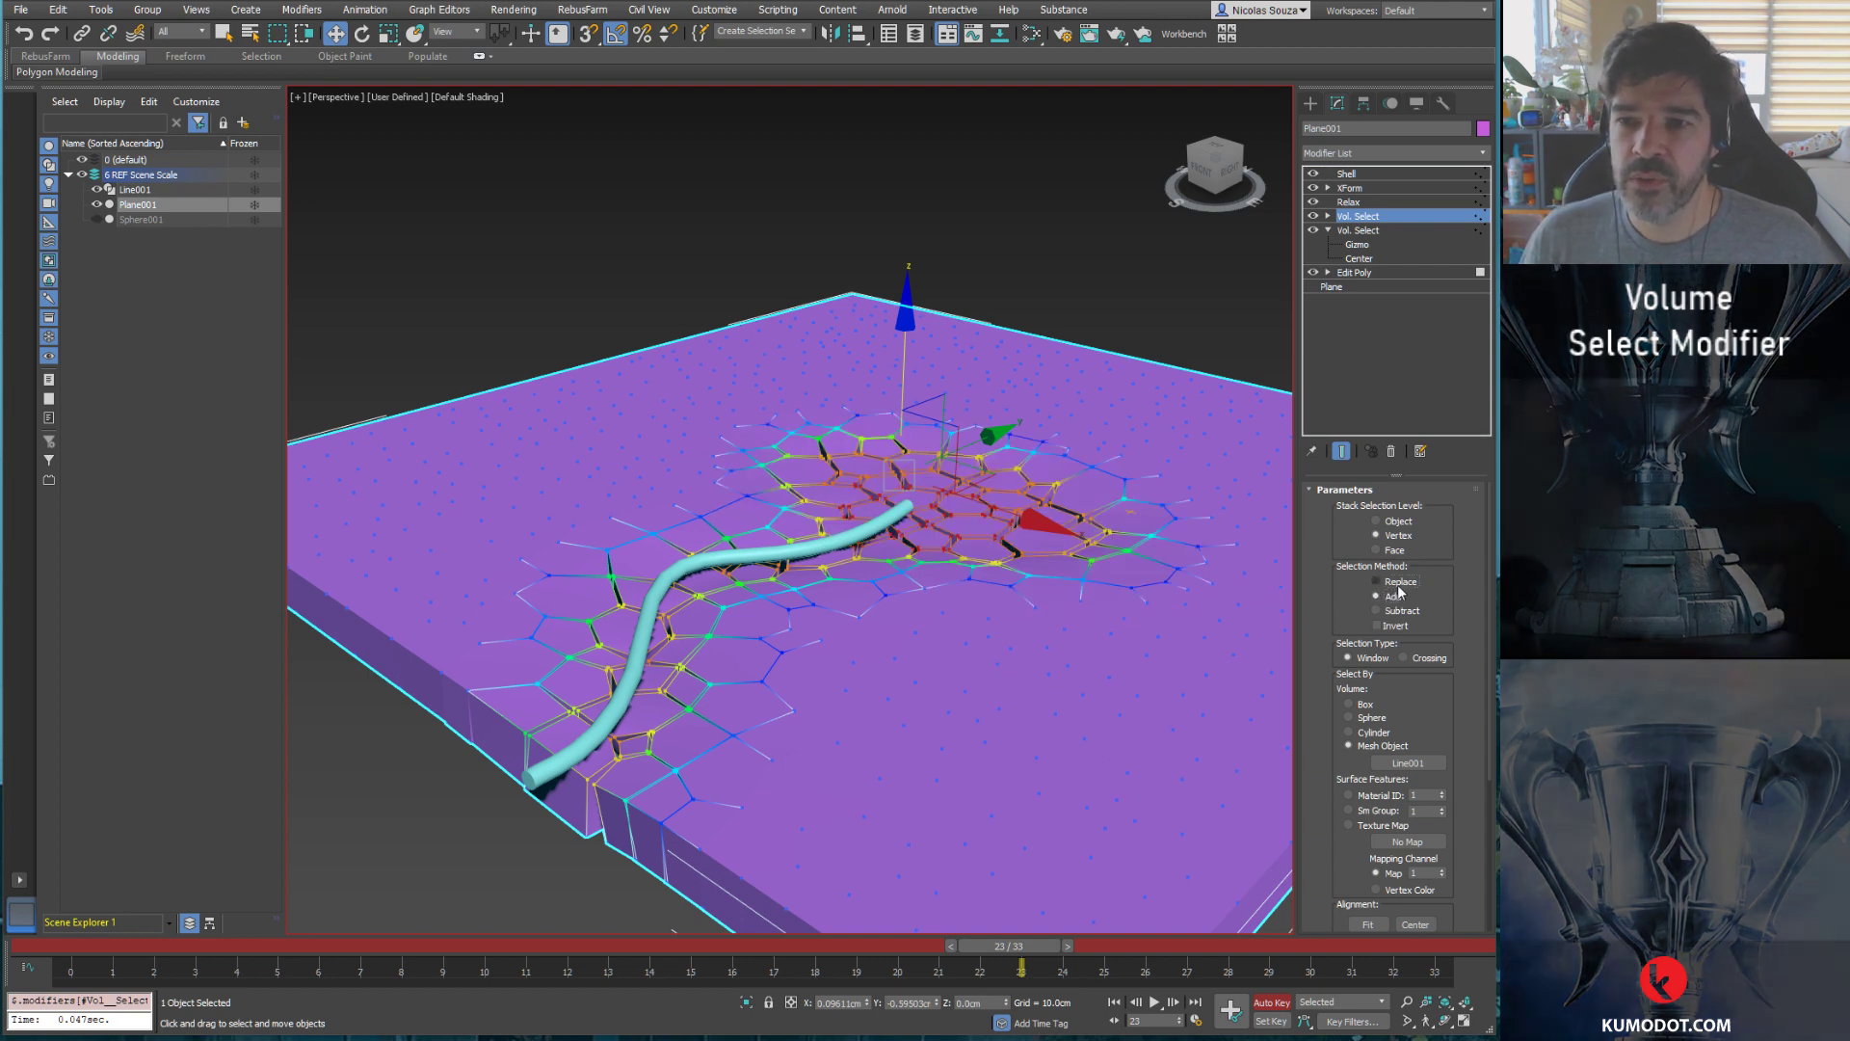
left_click(1400, 582)
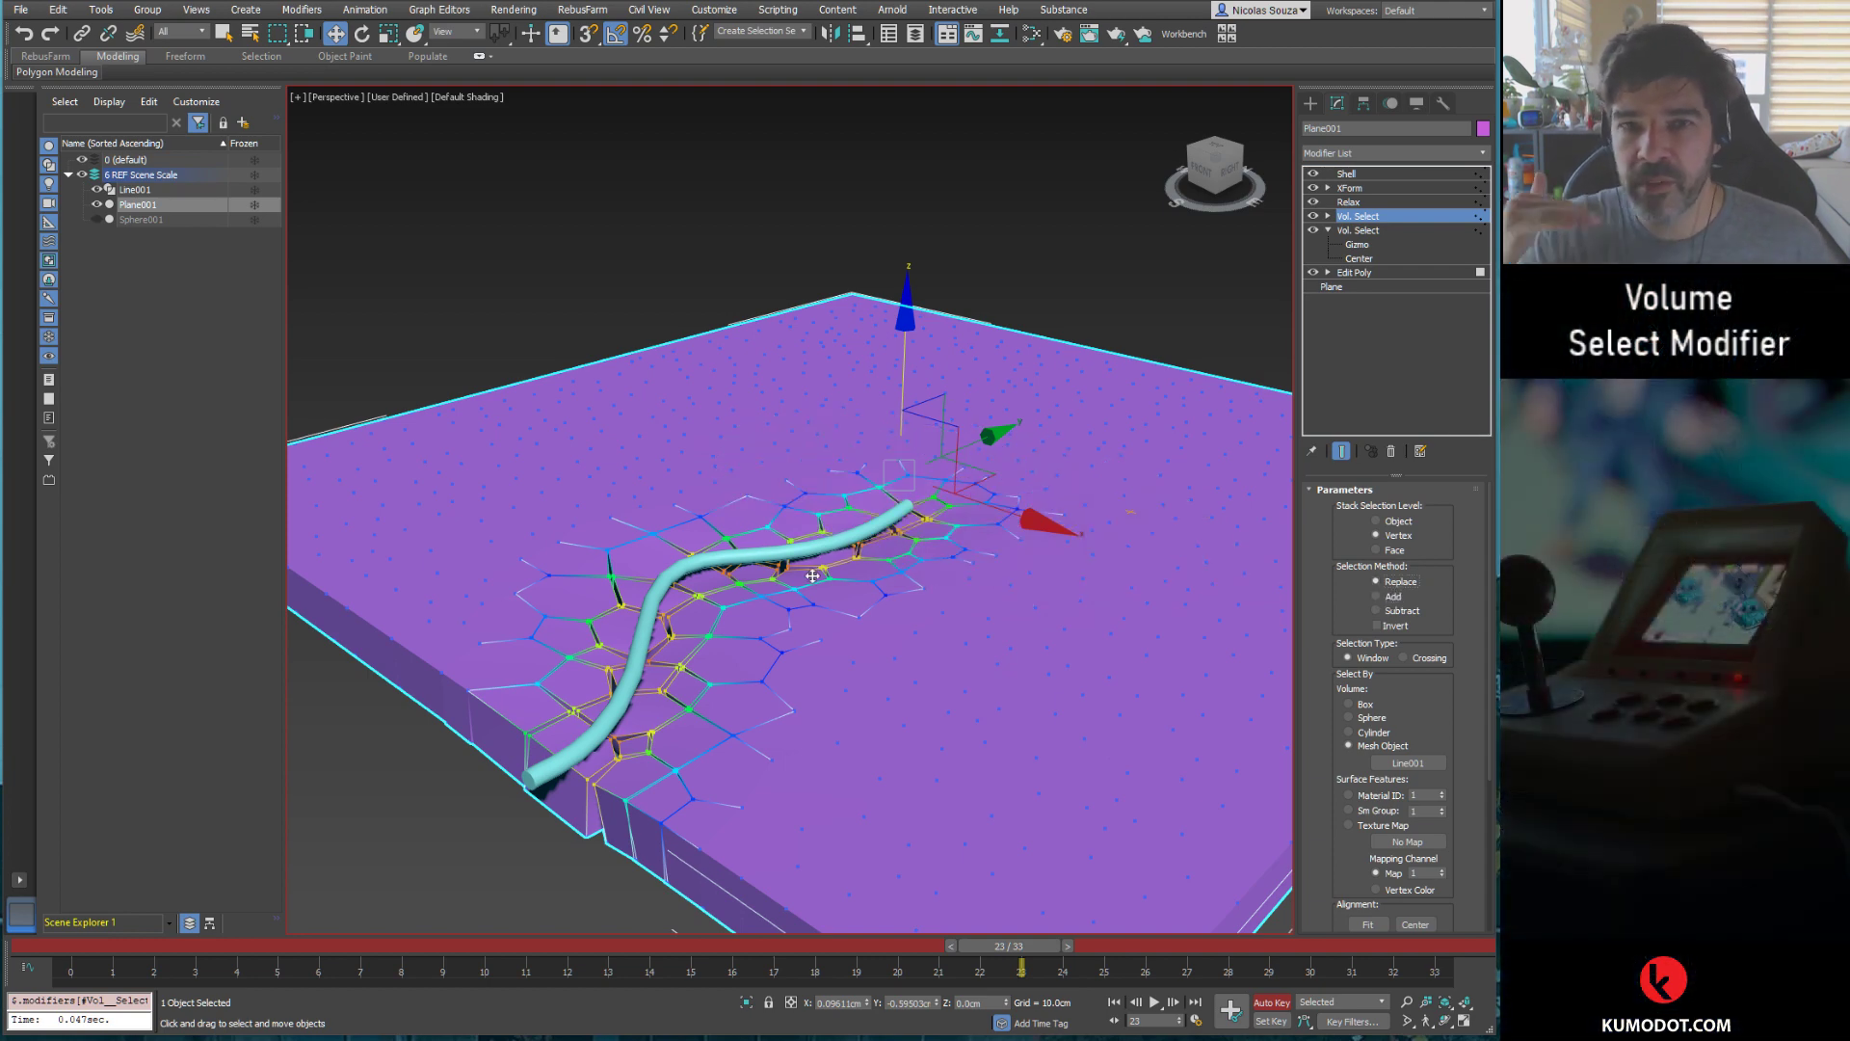
left_click(1393, 599)
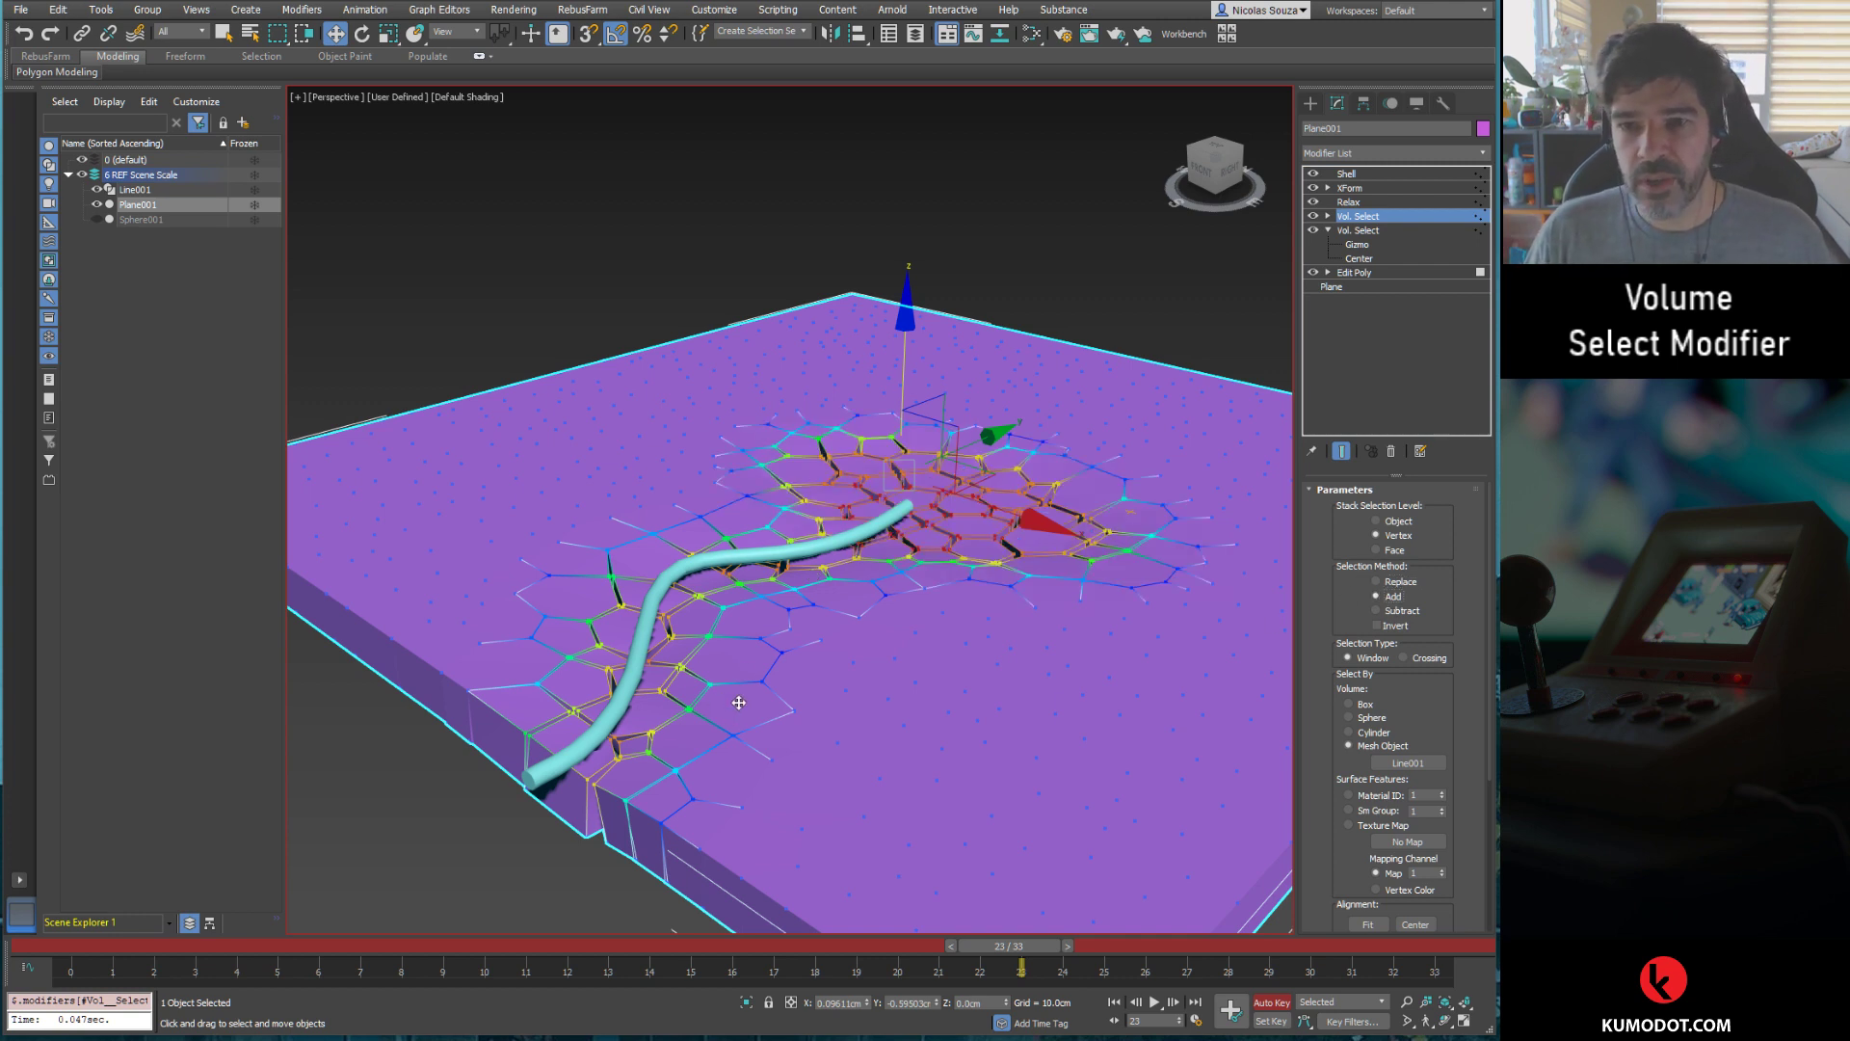
Step: Scrub back to earlier frames and select the Line001 tube
left_click_drag(999, 954, 773, 1002)
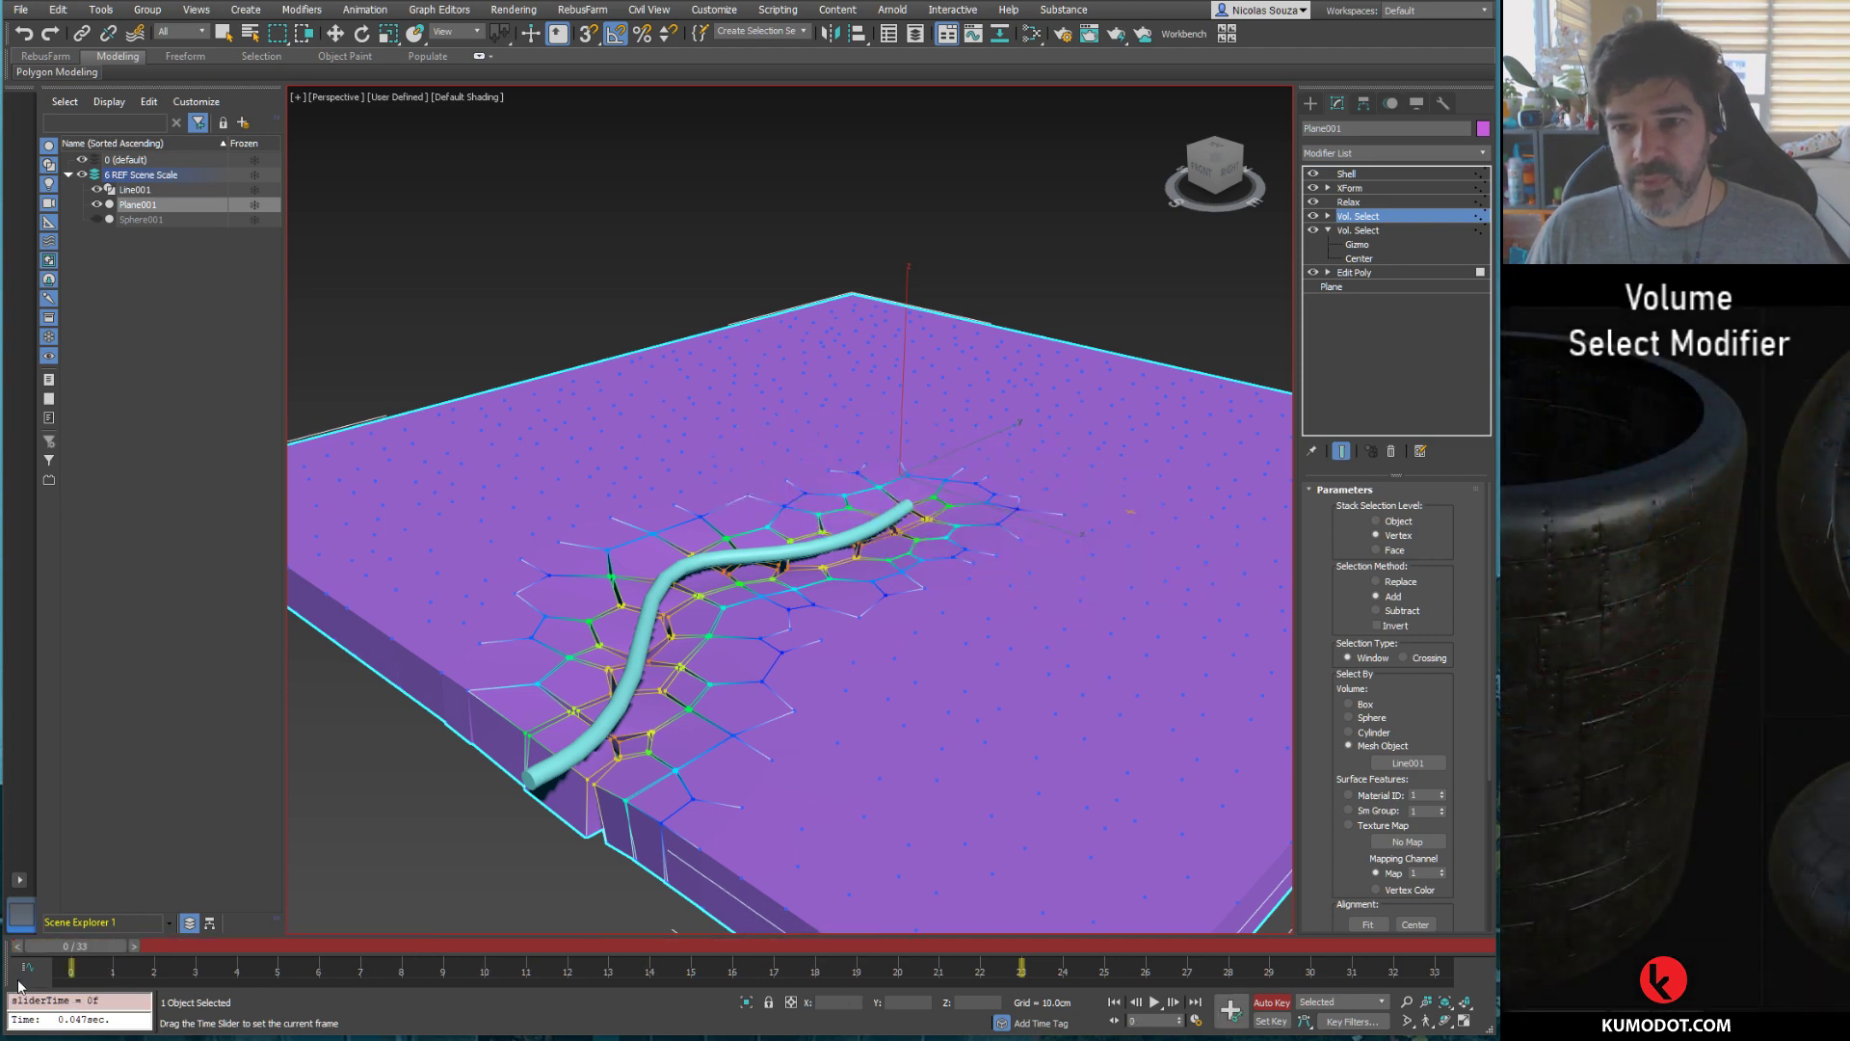
key("w")
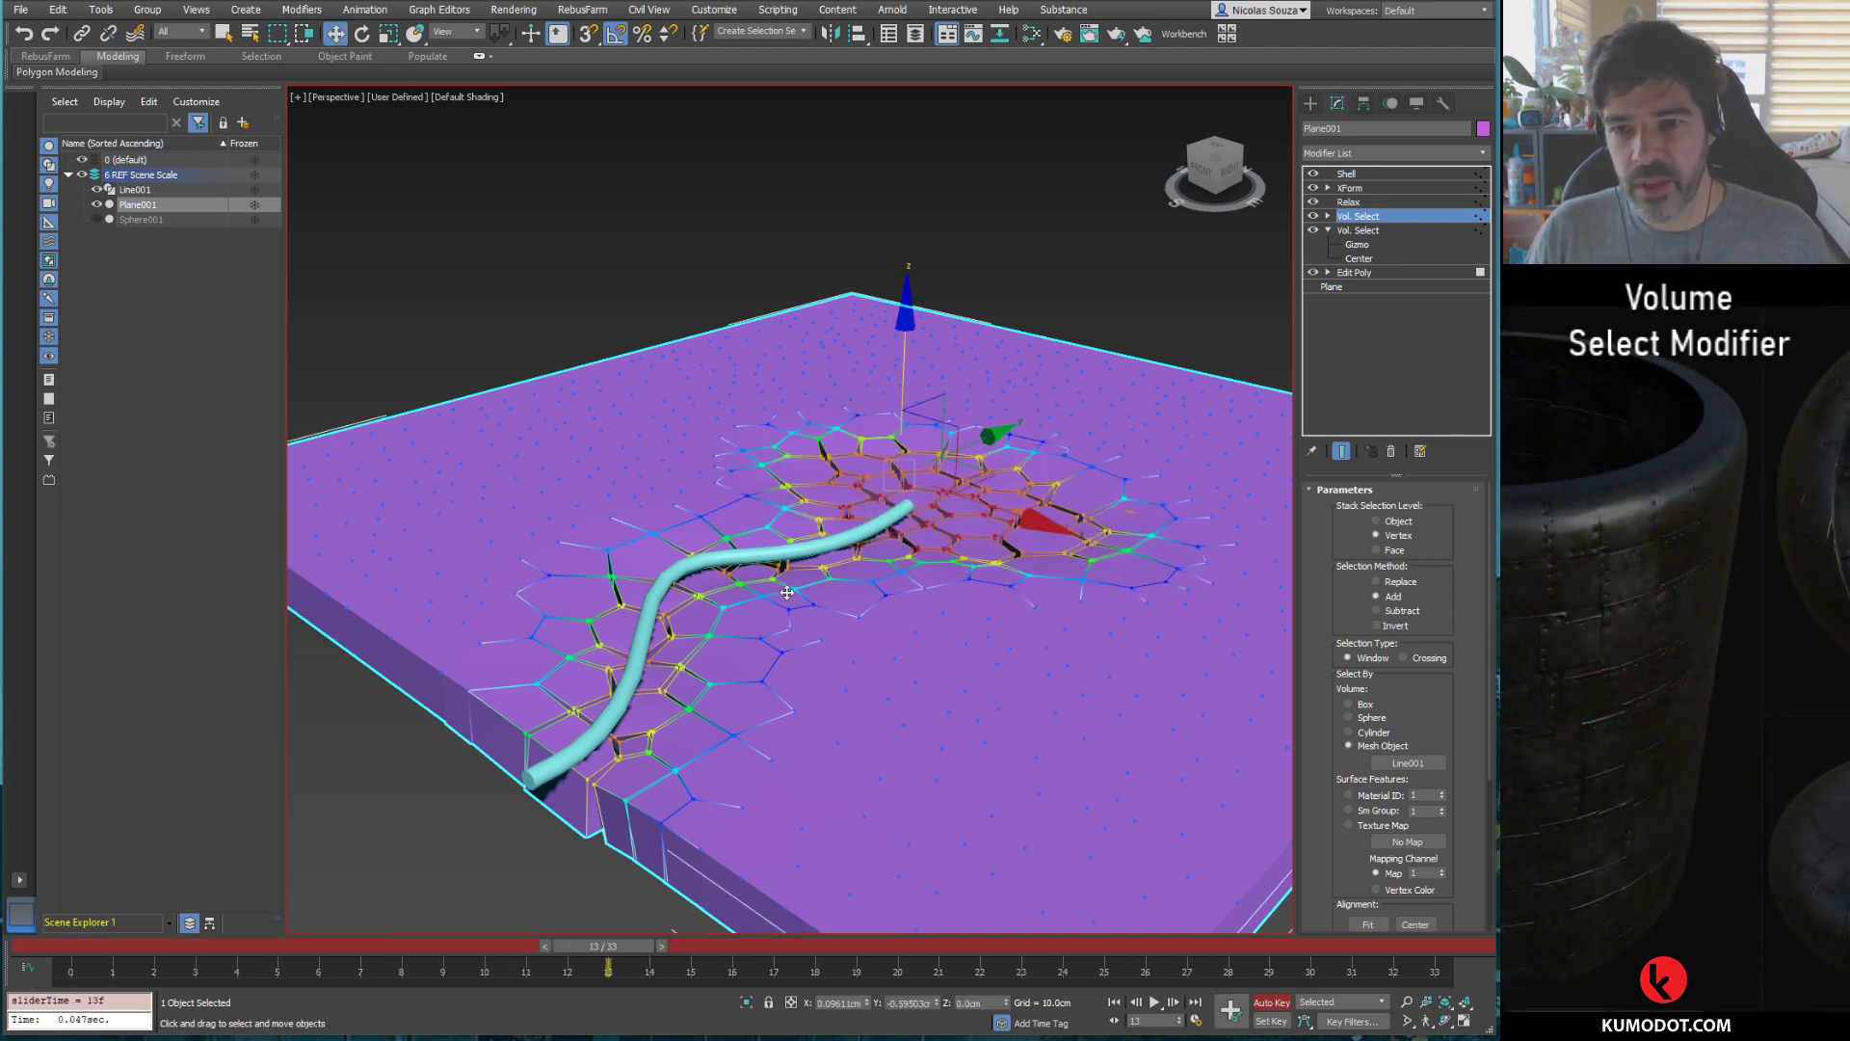
left_click(785, 562)
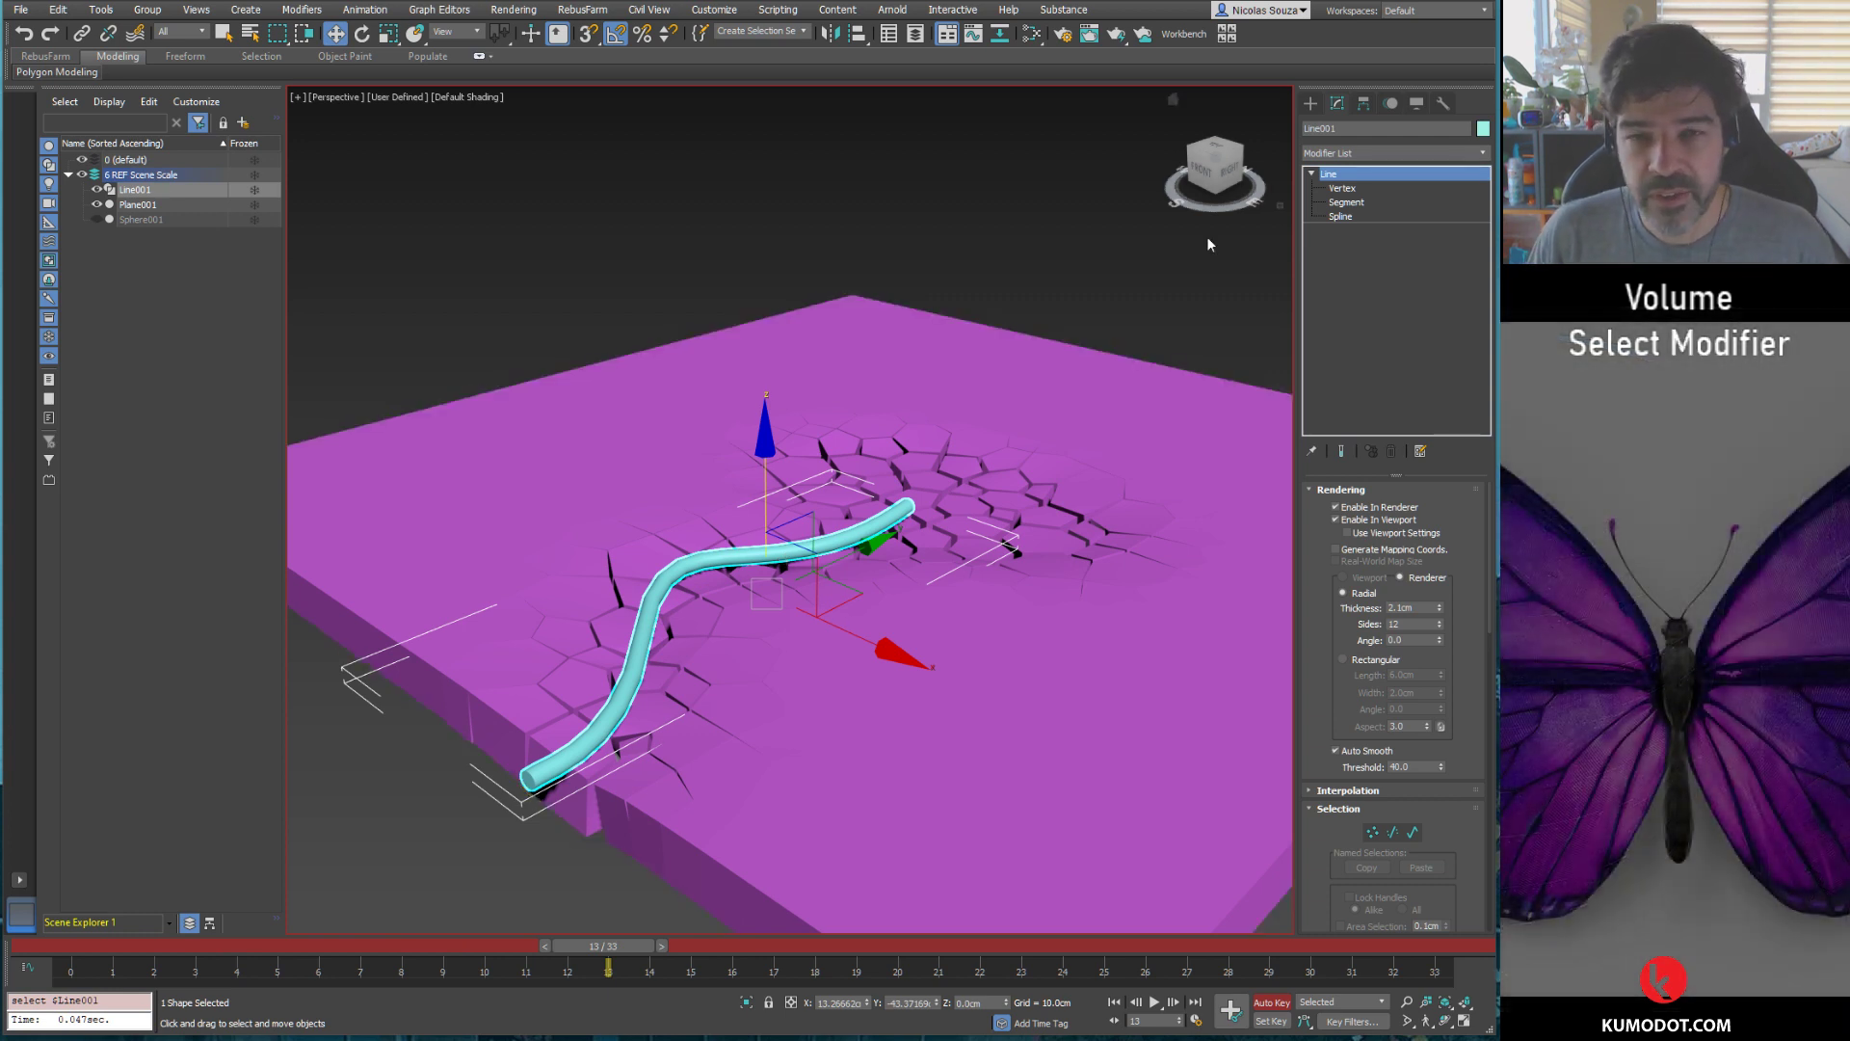
Step: Turn off Auto Key and toggle Line001's renderer and viewport rendering checkboxes
left_click(1272, 1004)
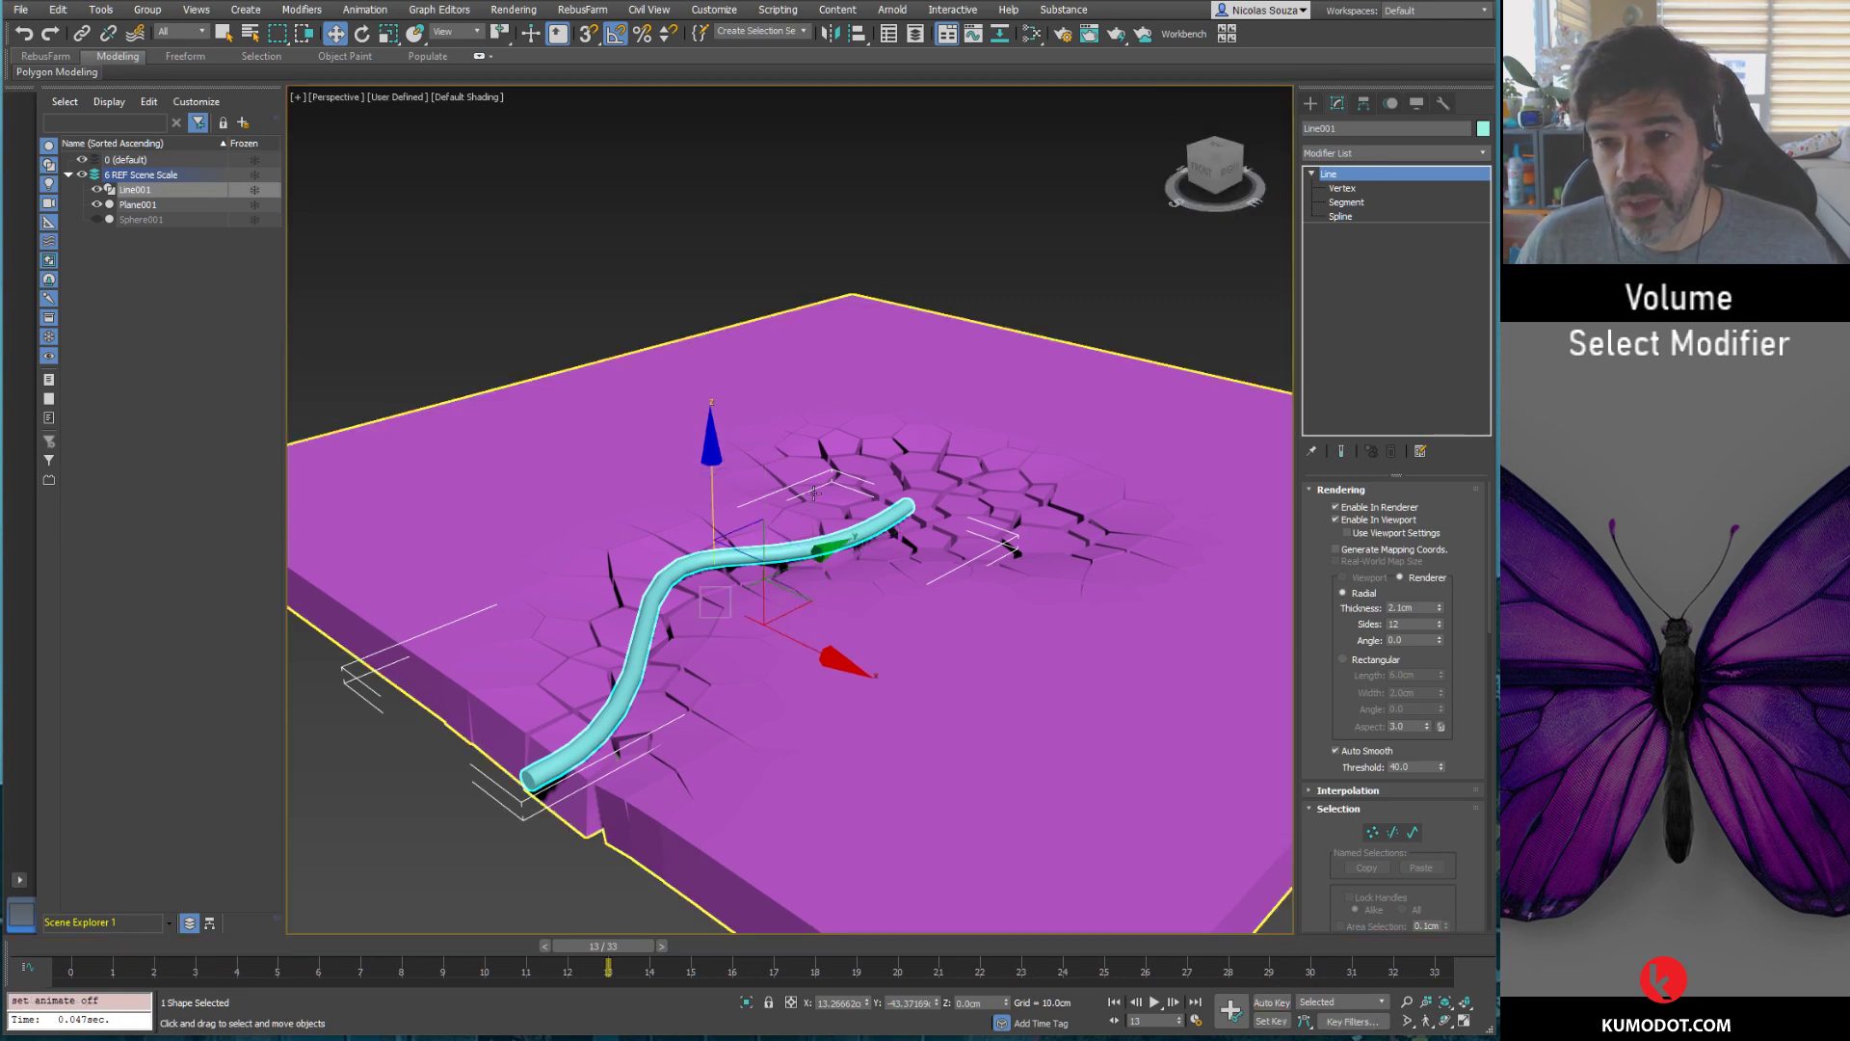
left_click(1484, 155)
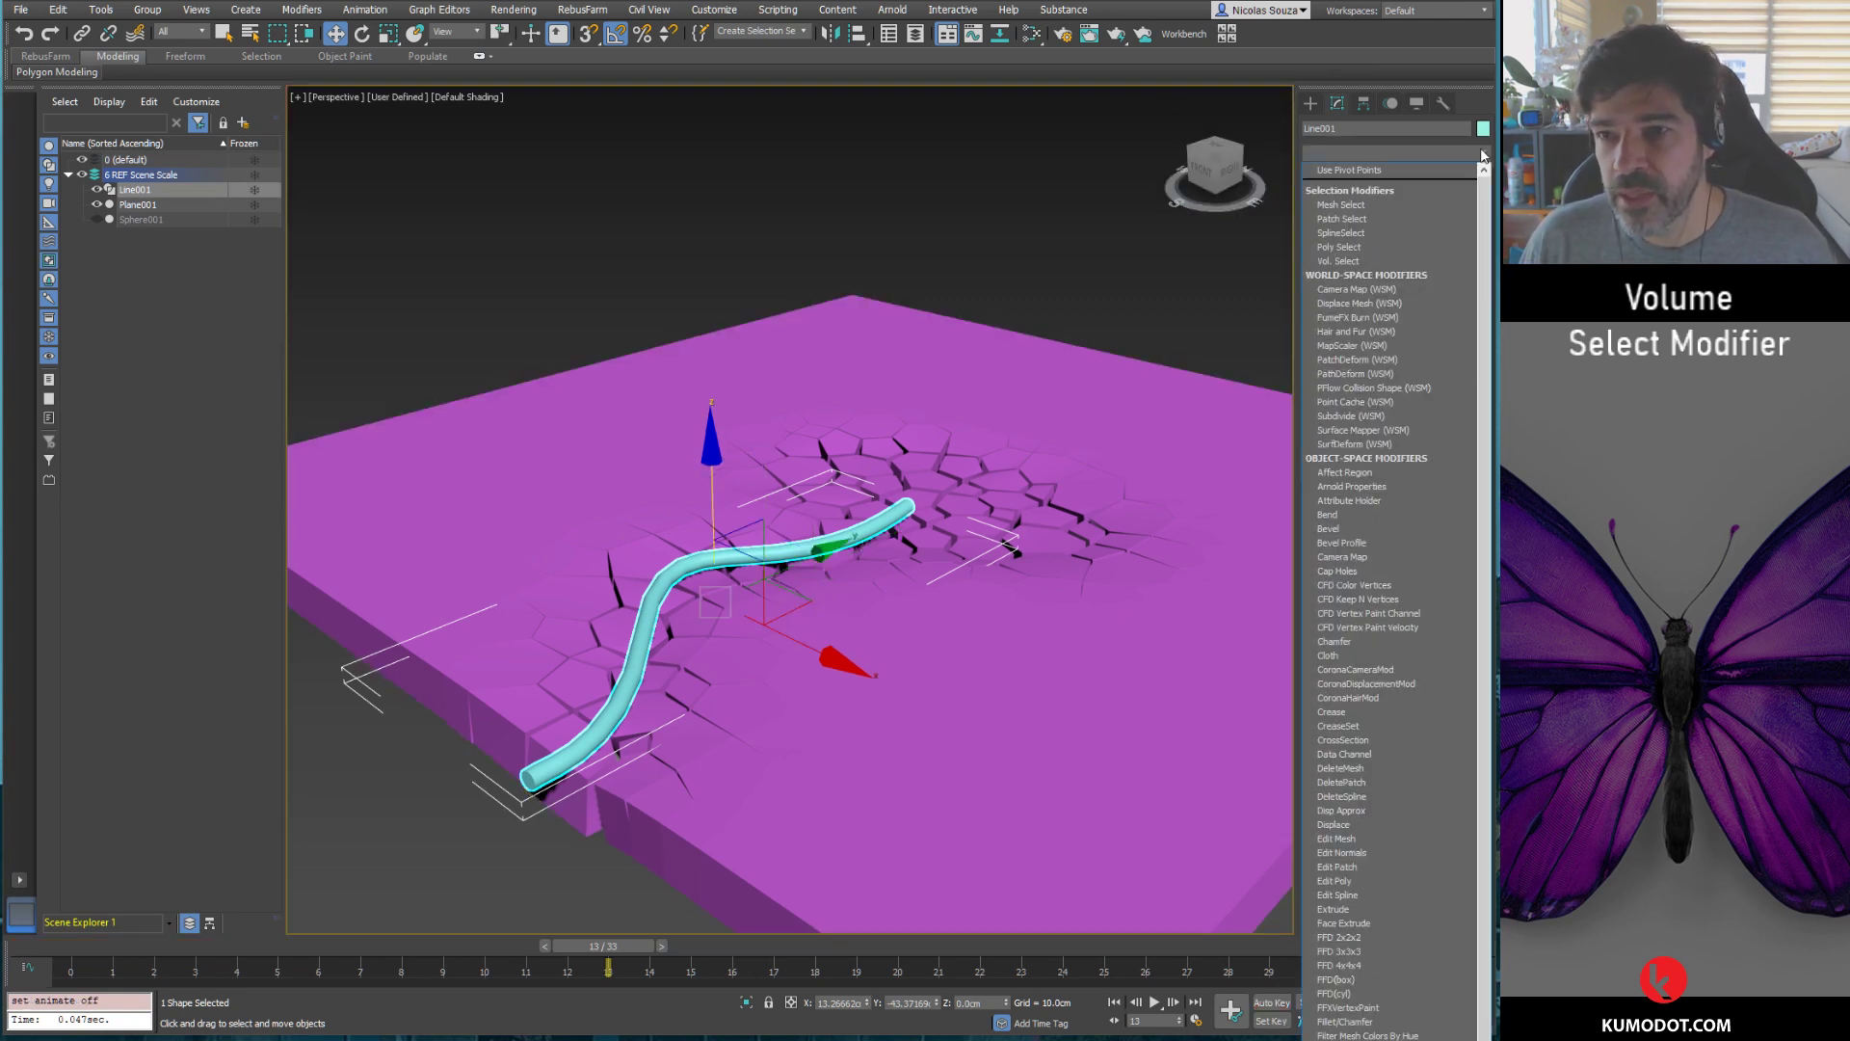
left_click(1399, 507)
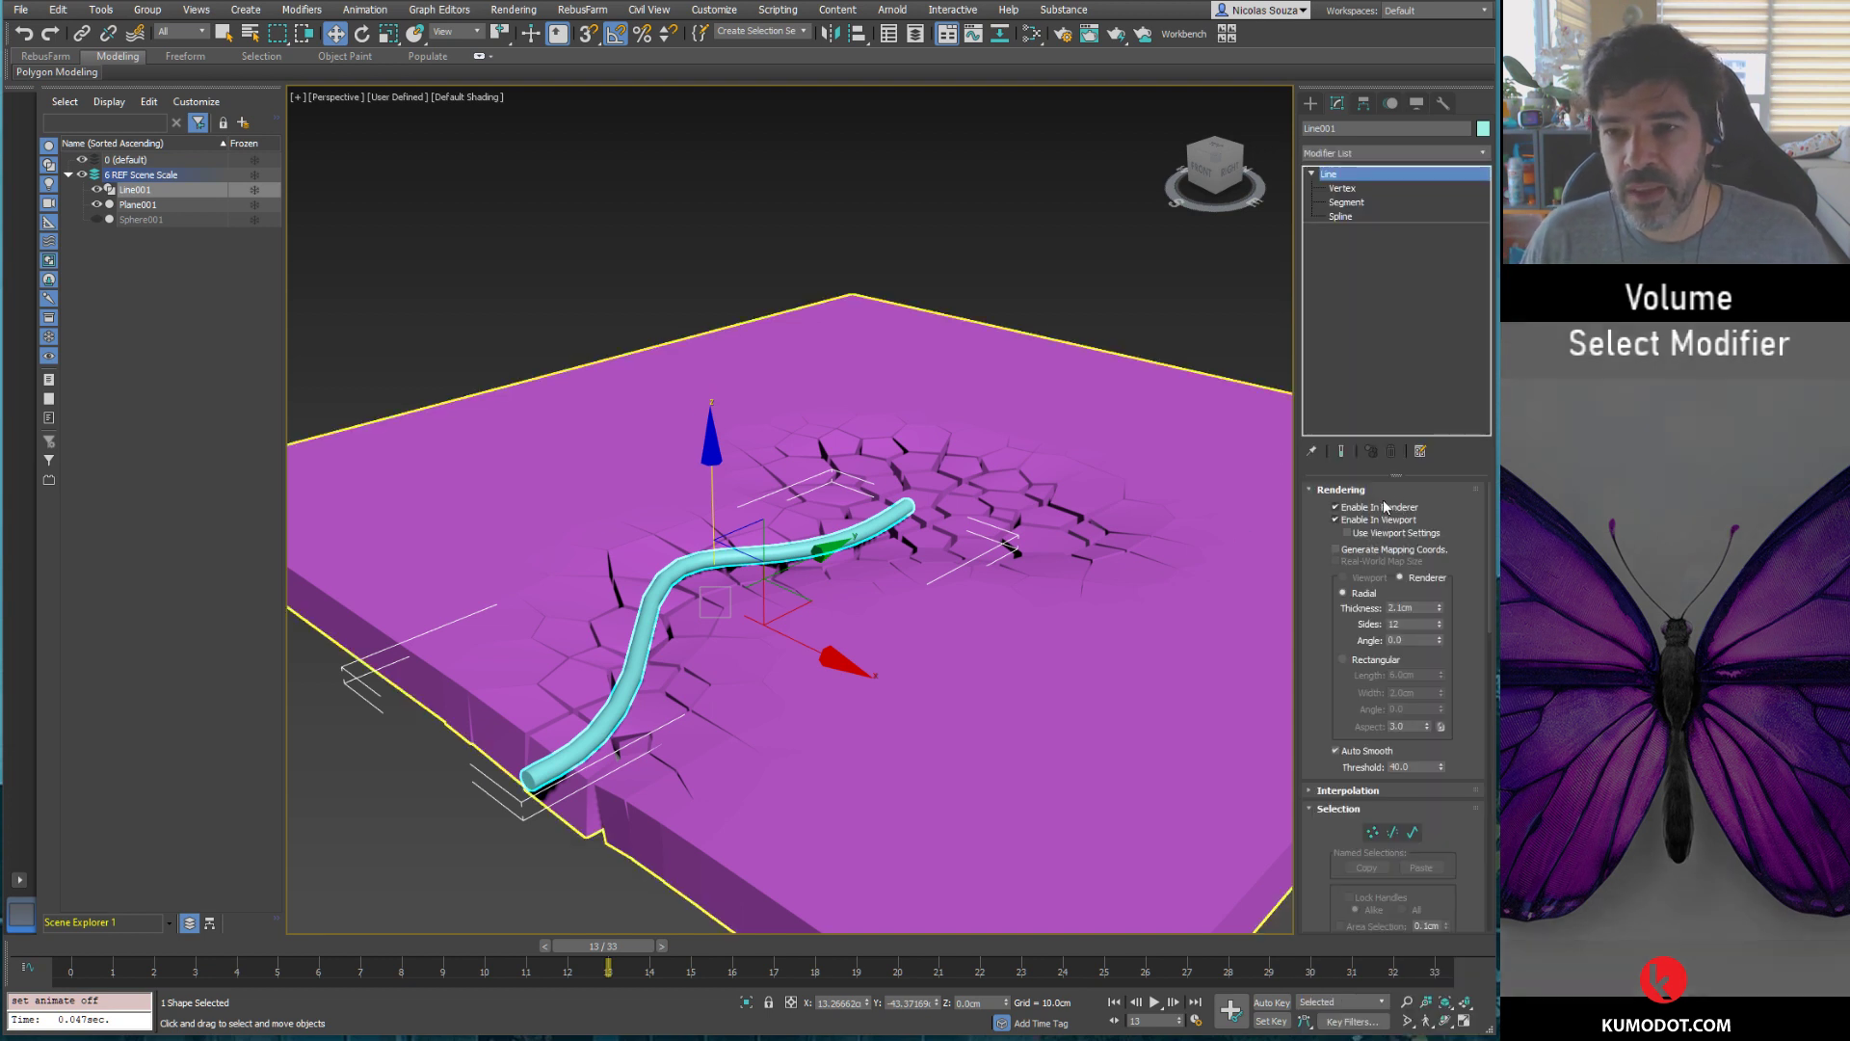
left_click(1363, 521)
left_click(1363, 521)
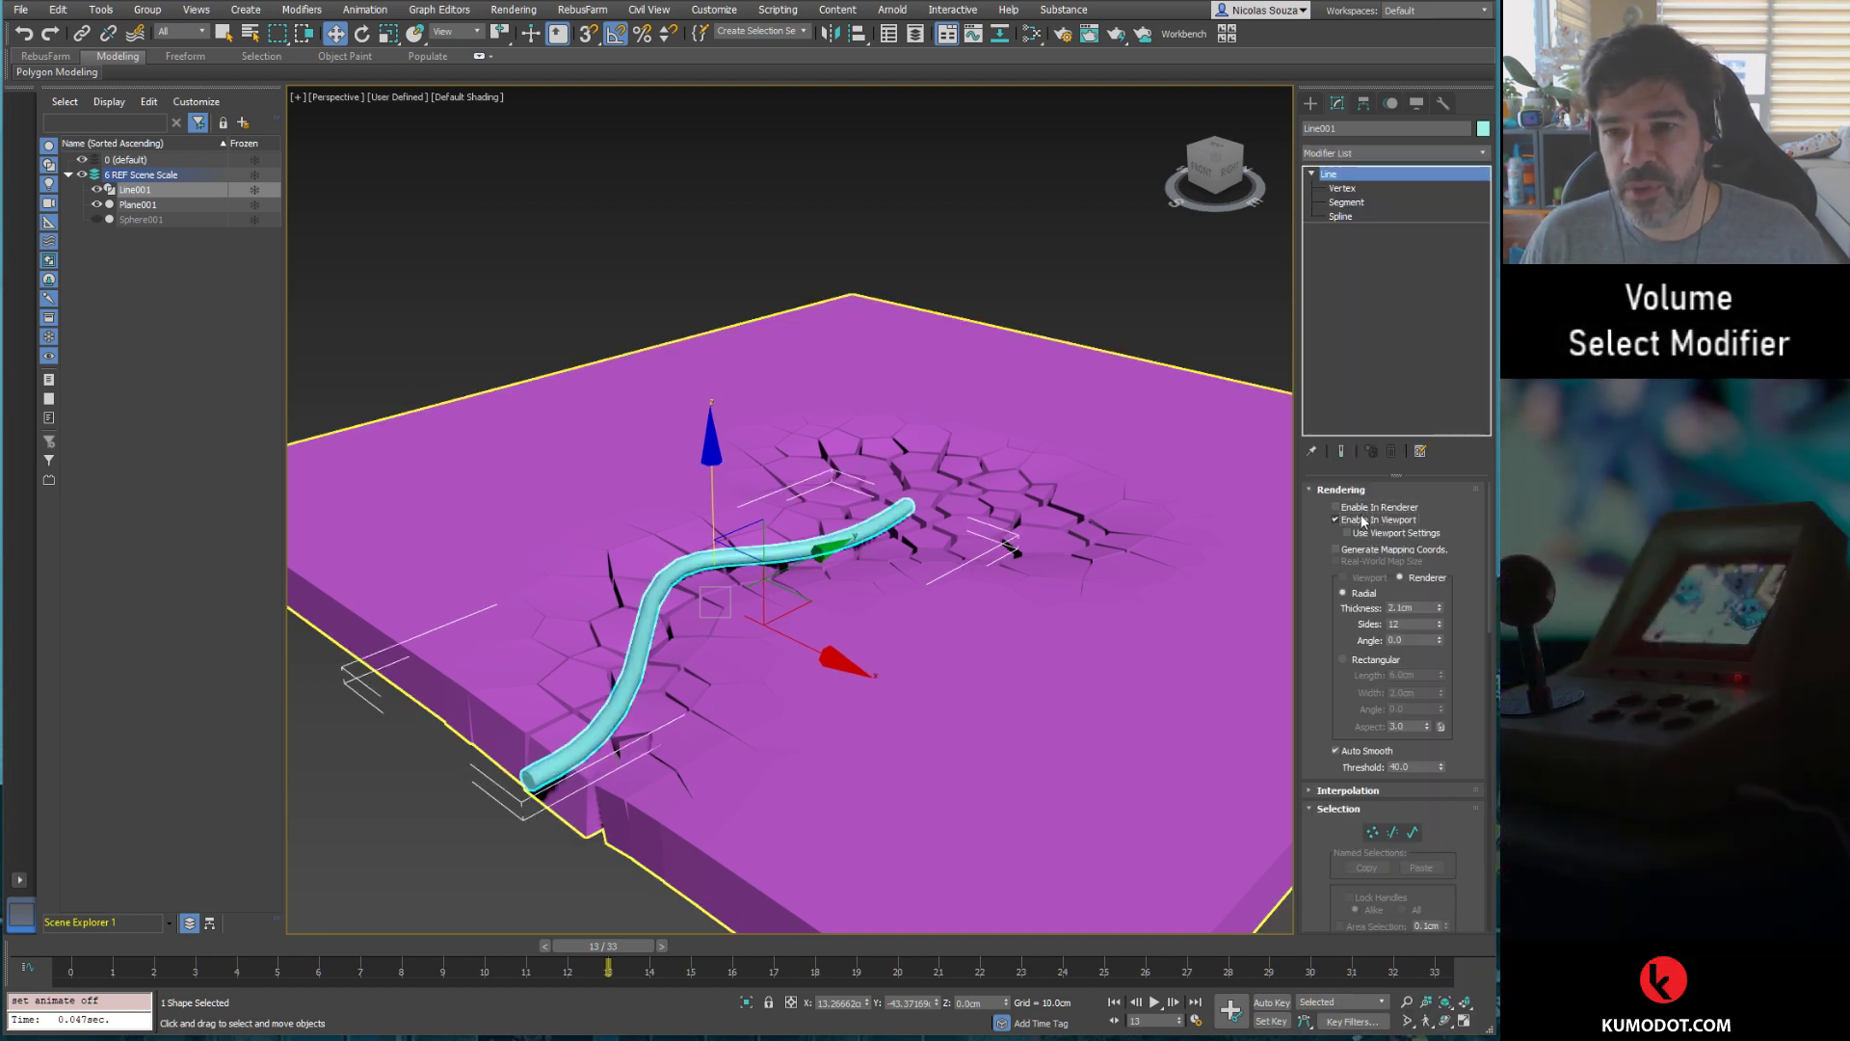
left_click(1363, 522)
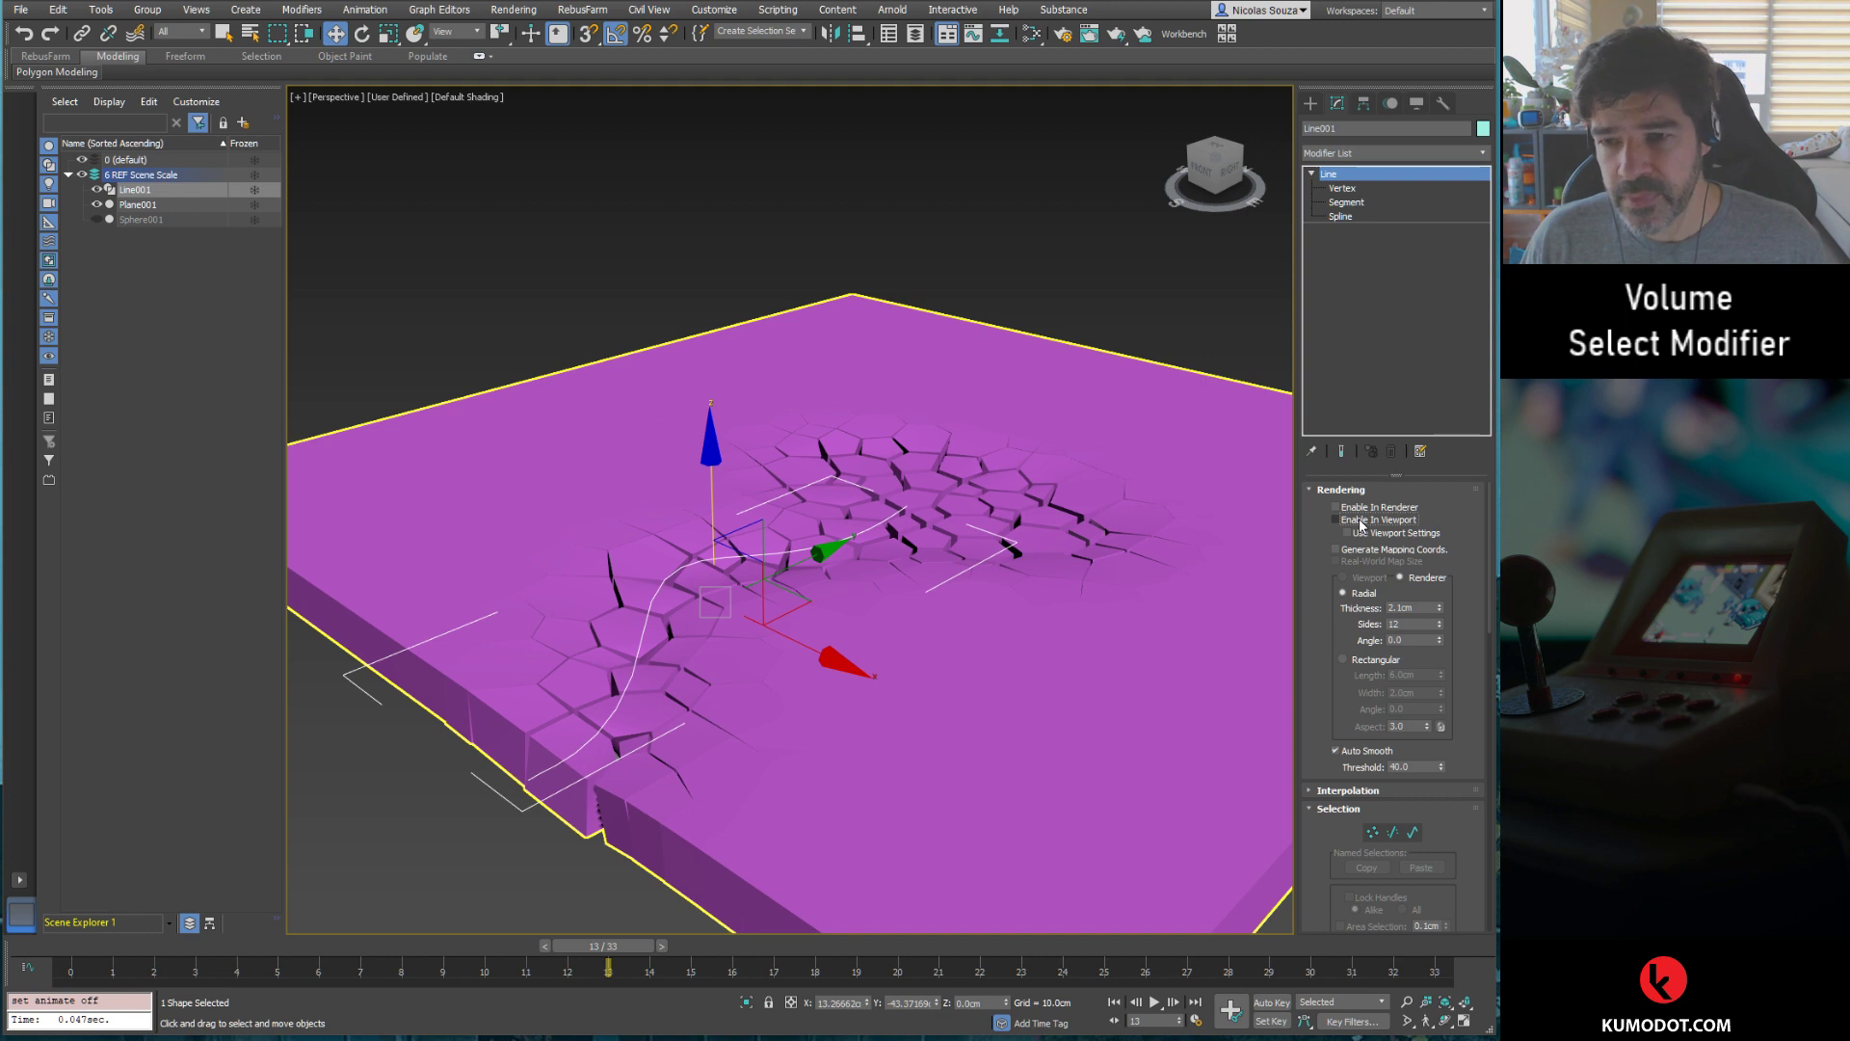
left_click(1362, 521)
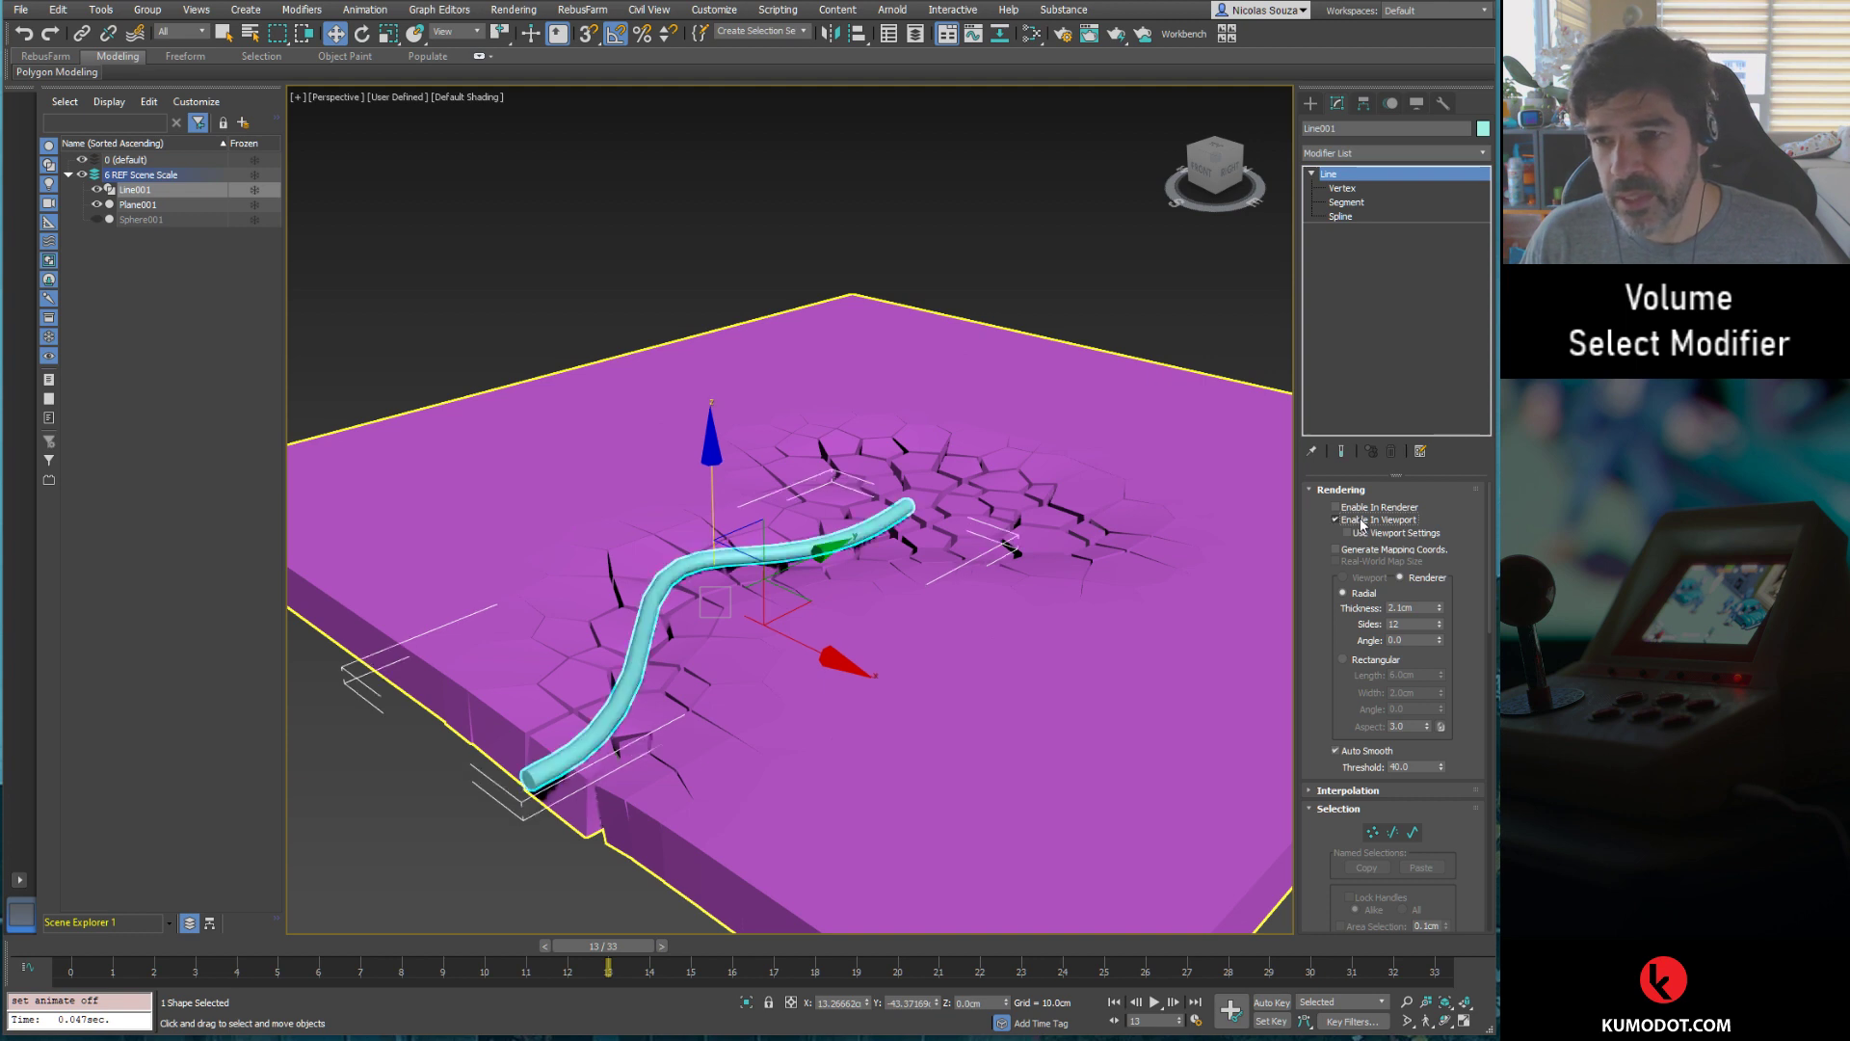
Step: Add a Slice modifier to Line001 from the Modifier List
left_click(1484, 155)
type("sl")
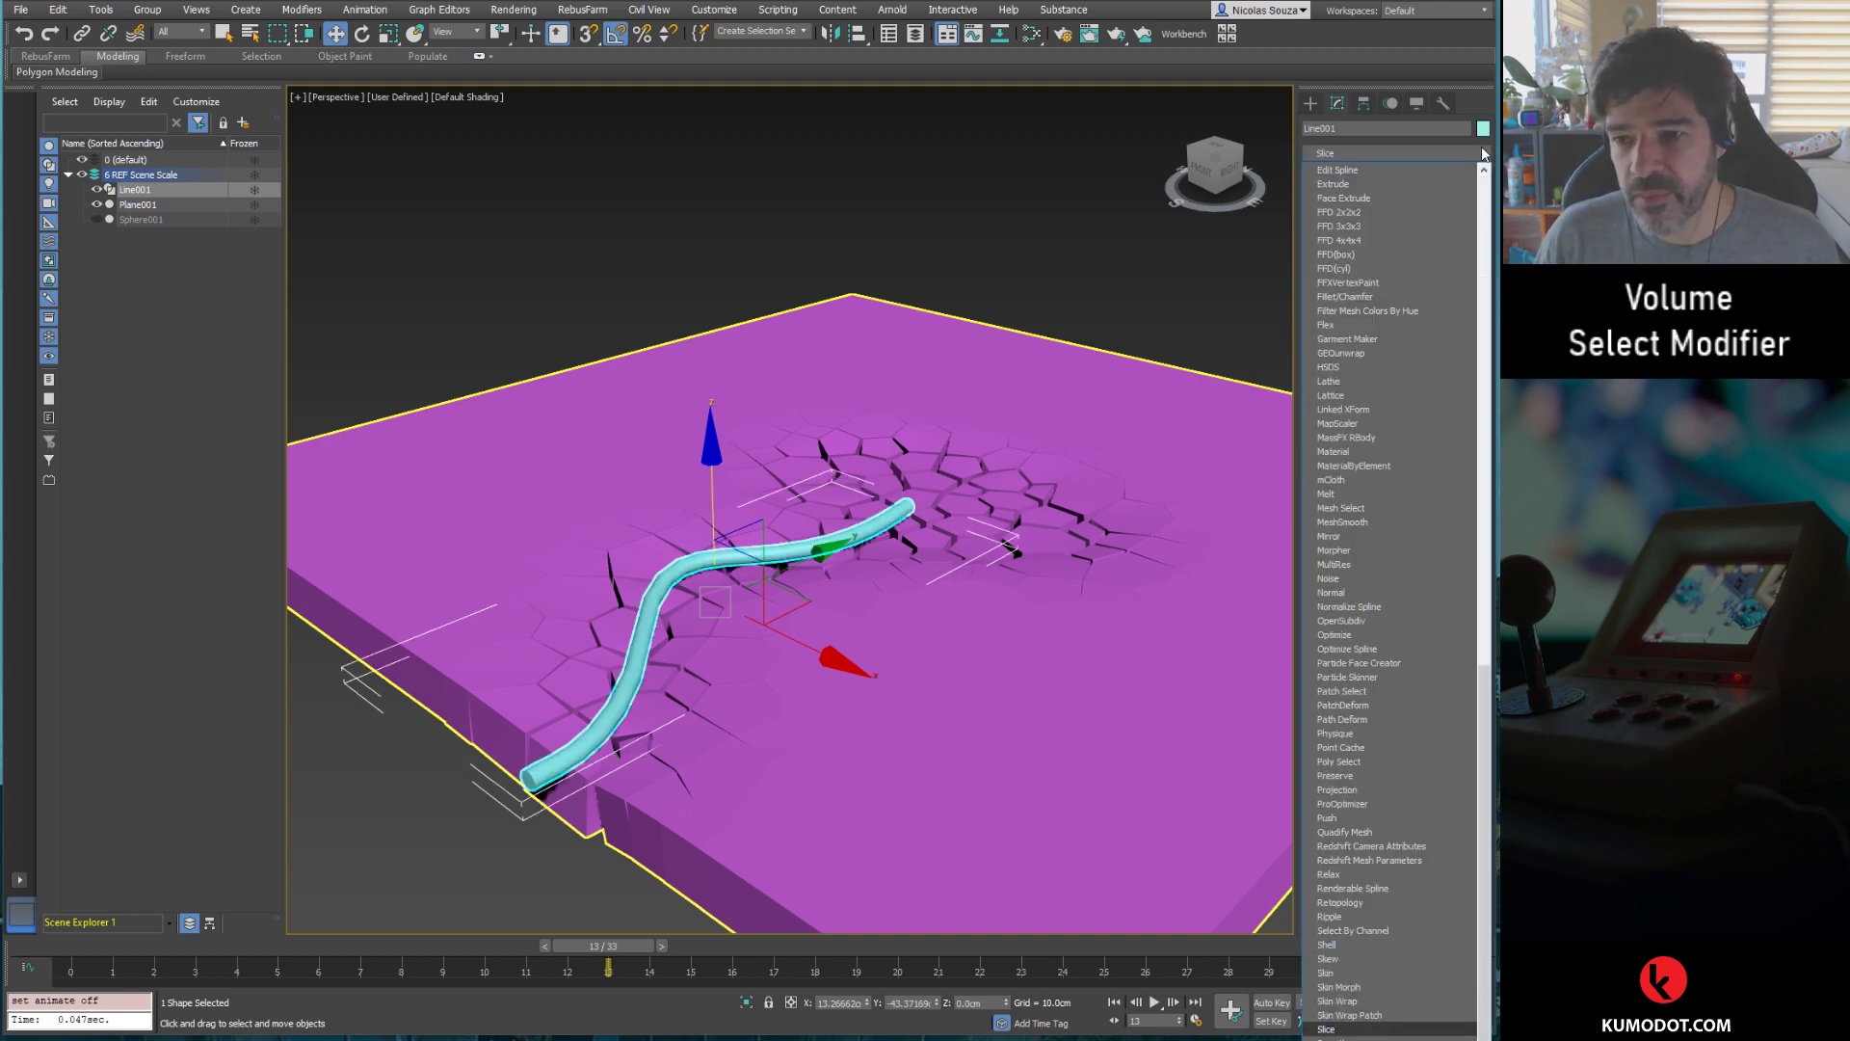
key("Return")
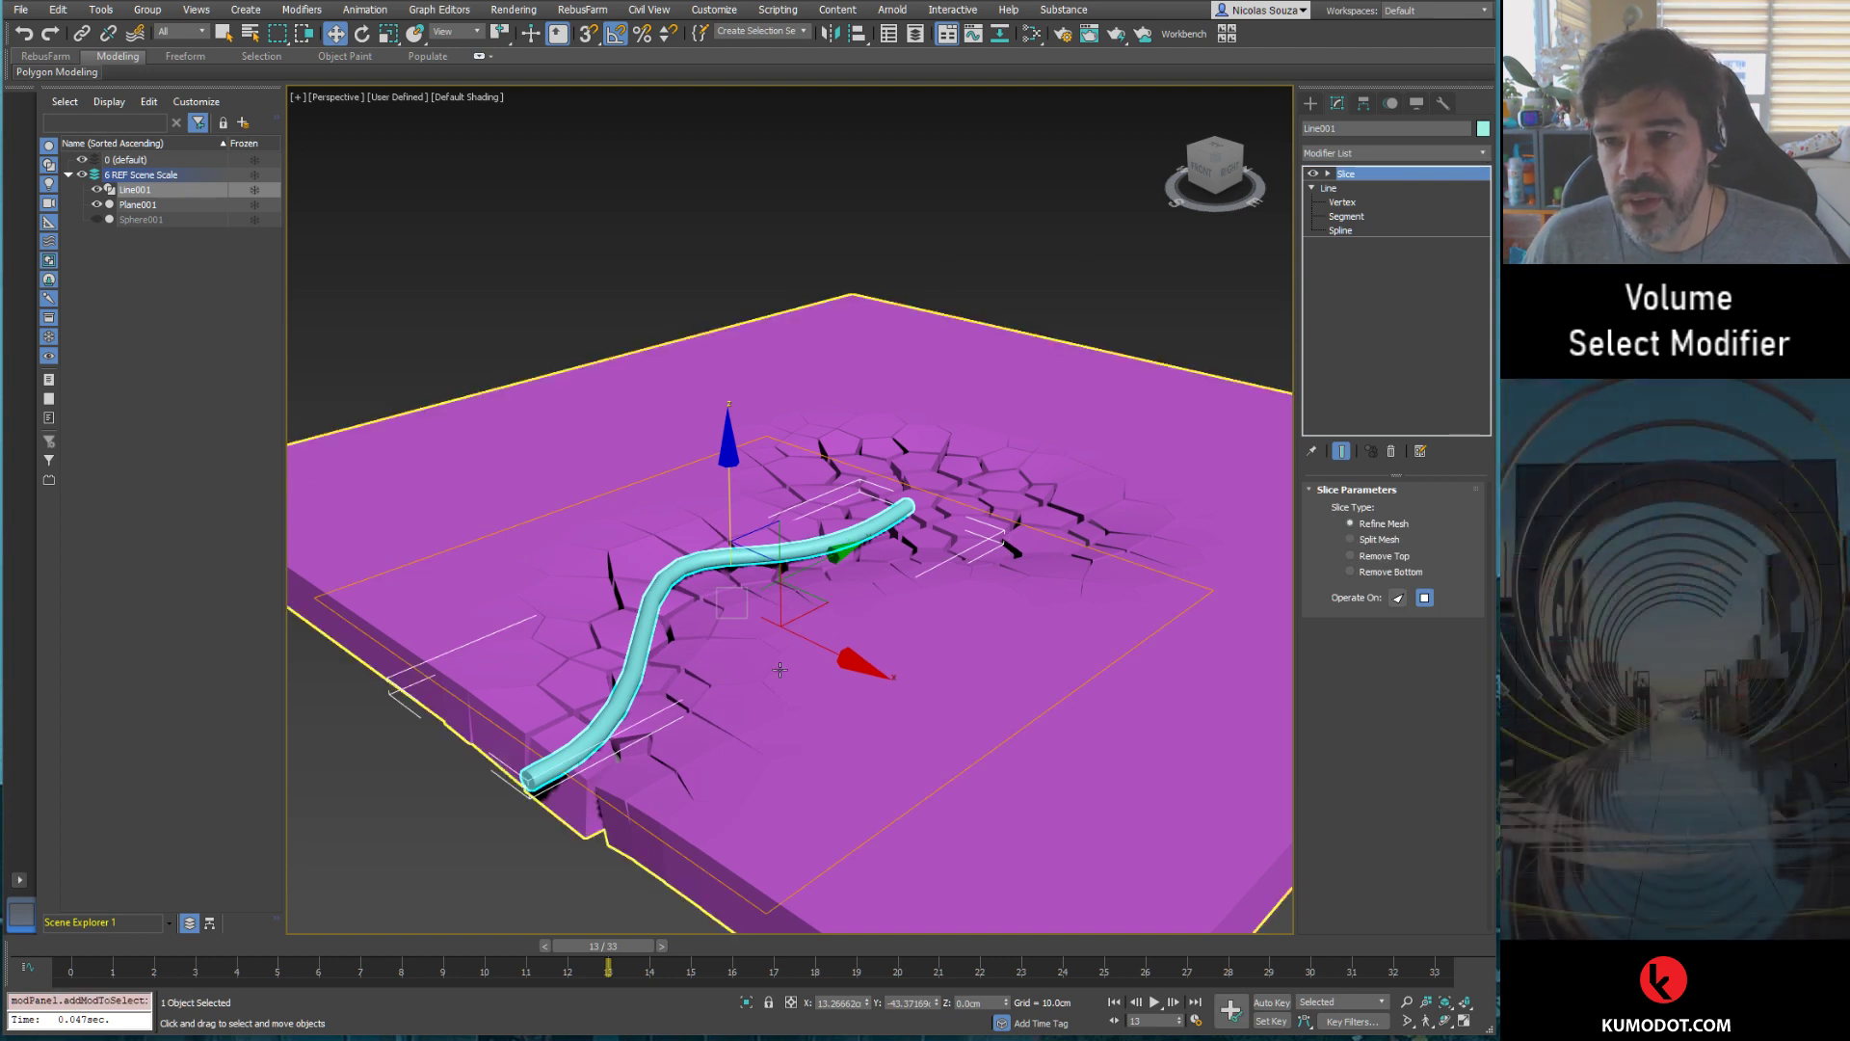
Step: Rotate the Slice Plane about 85° on X and around Z to stand nearly upright
left_click(1328, 173)
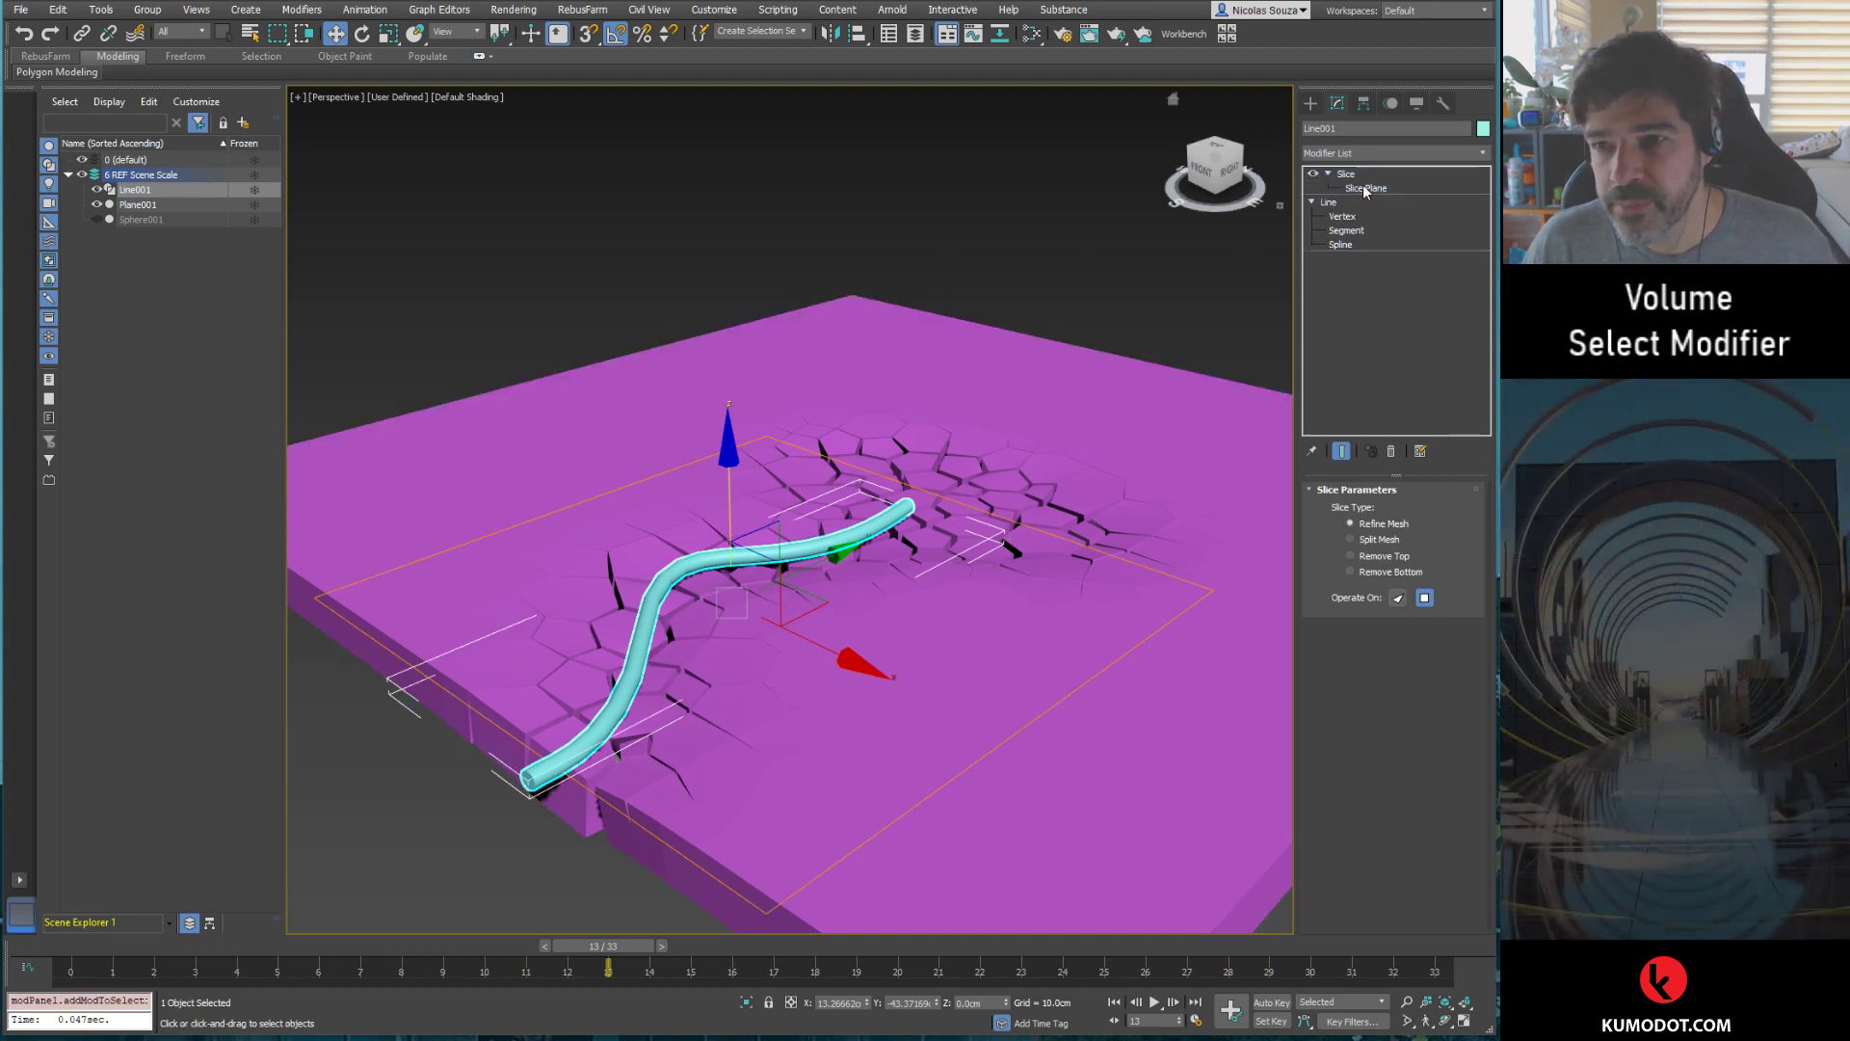
key("e")
left_click_drag(730, 483, 683, 532)
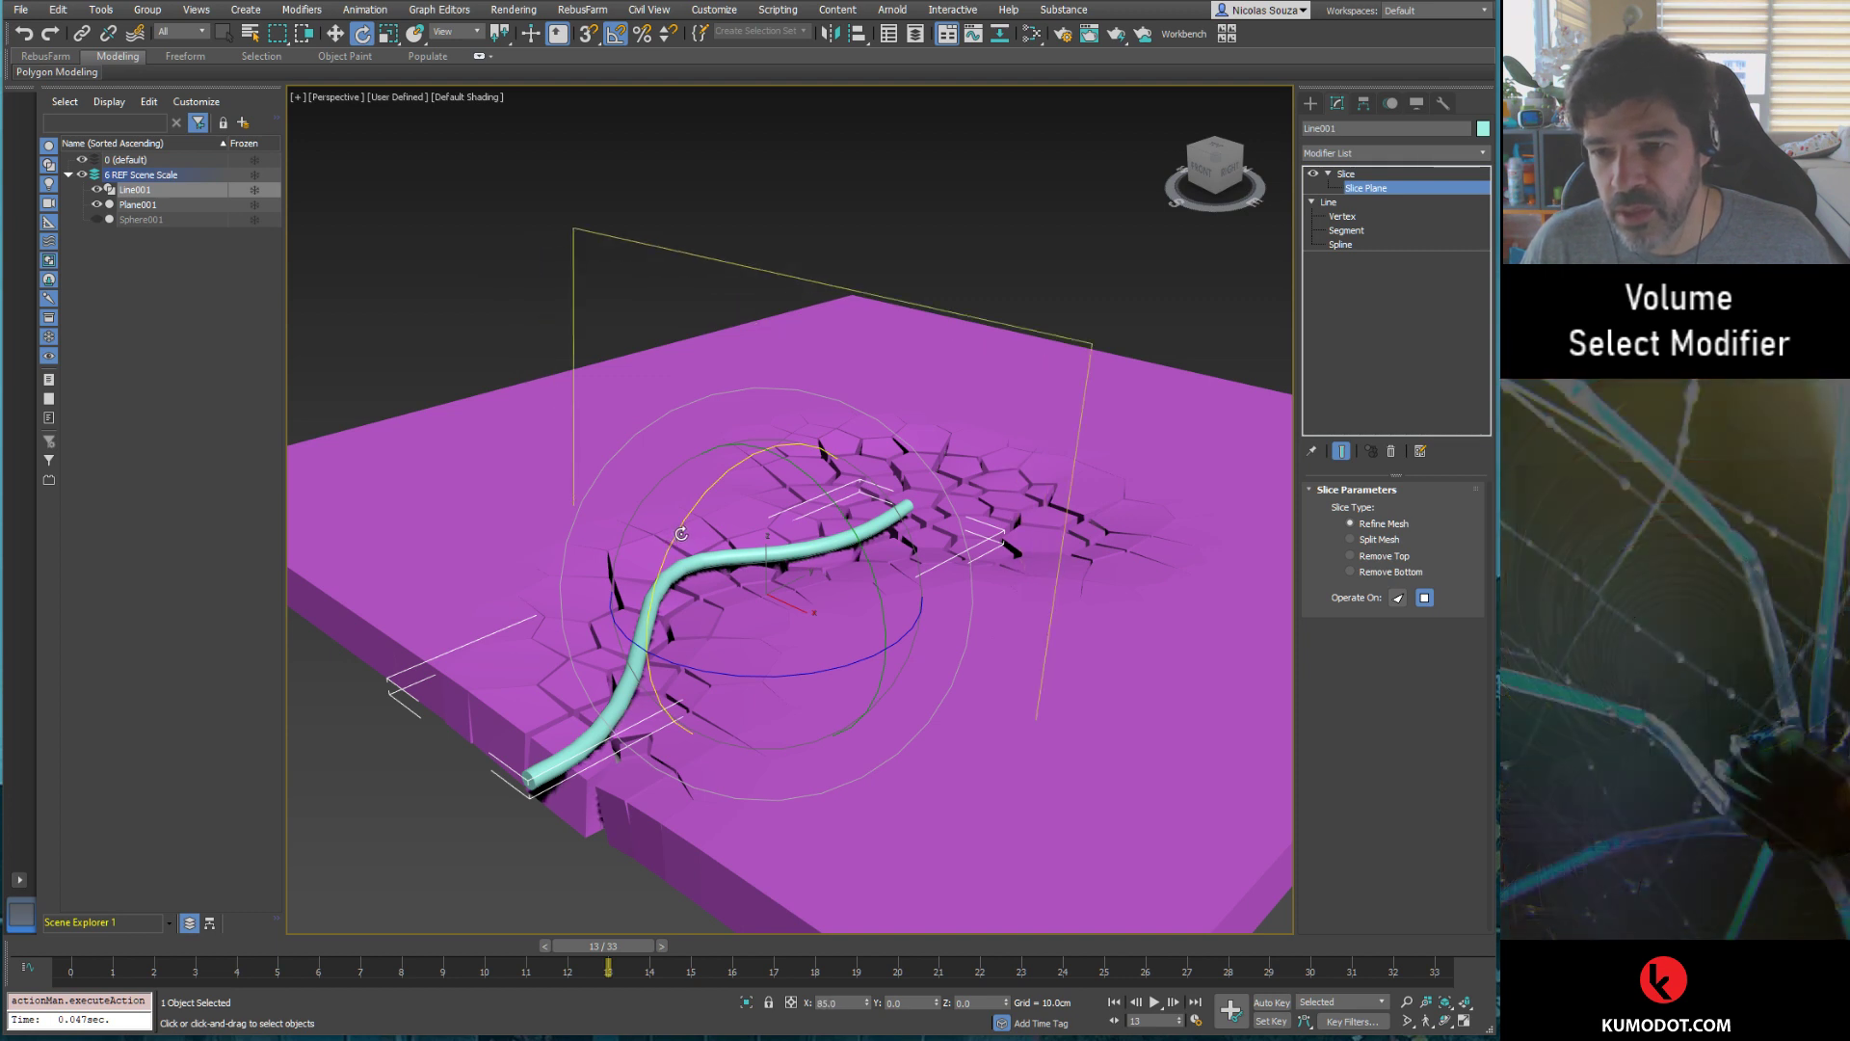
left_click_drag(678, 536, 679, 535)
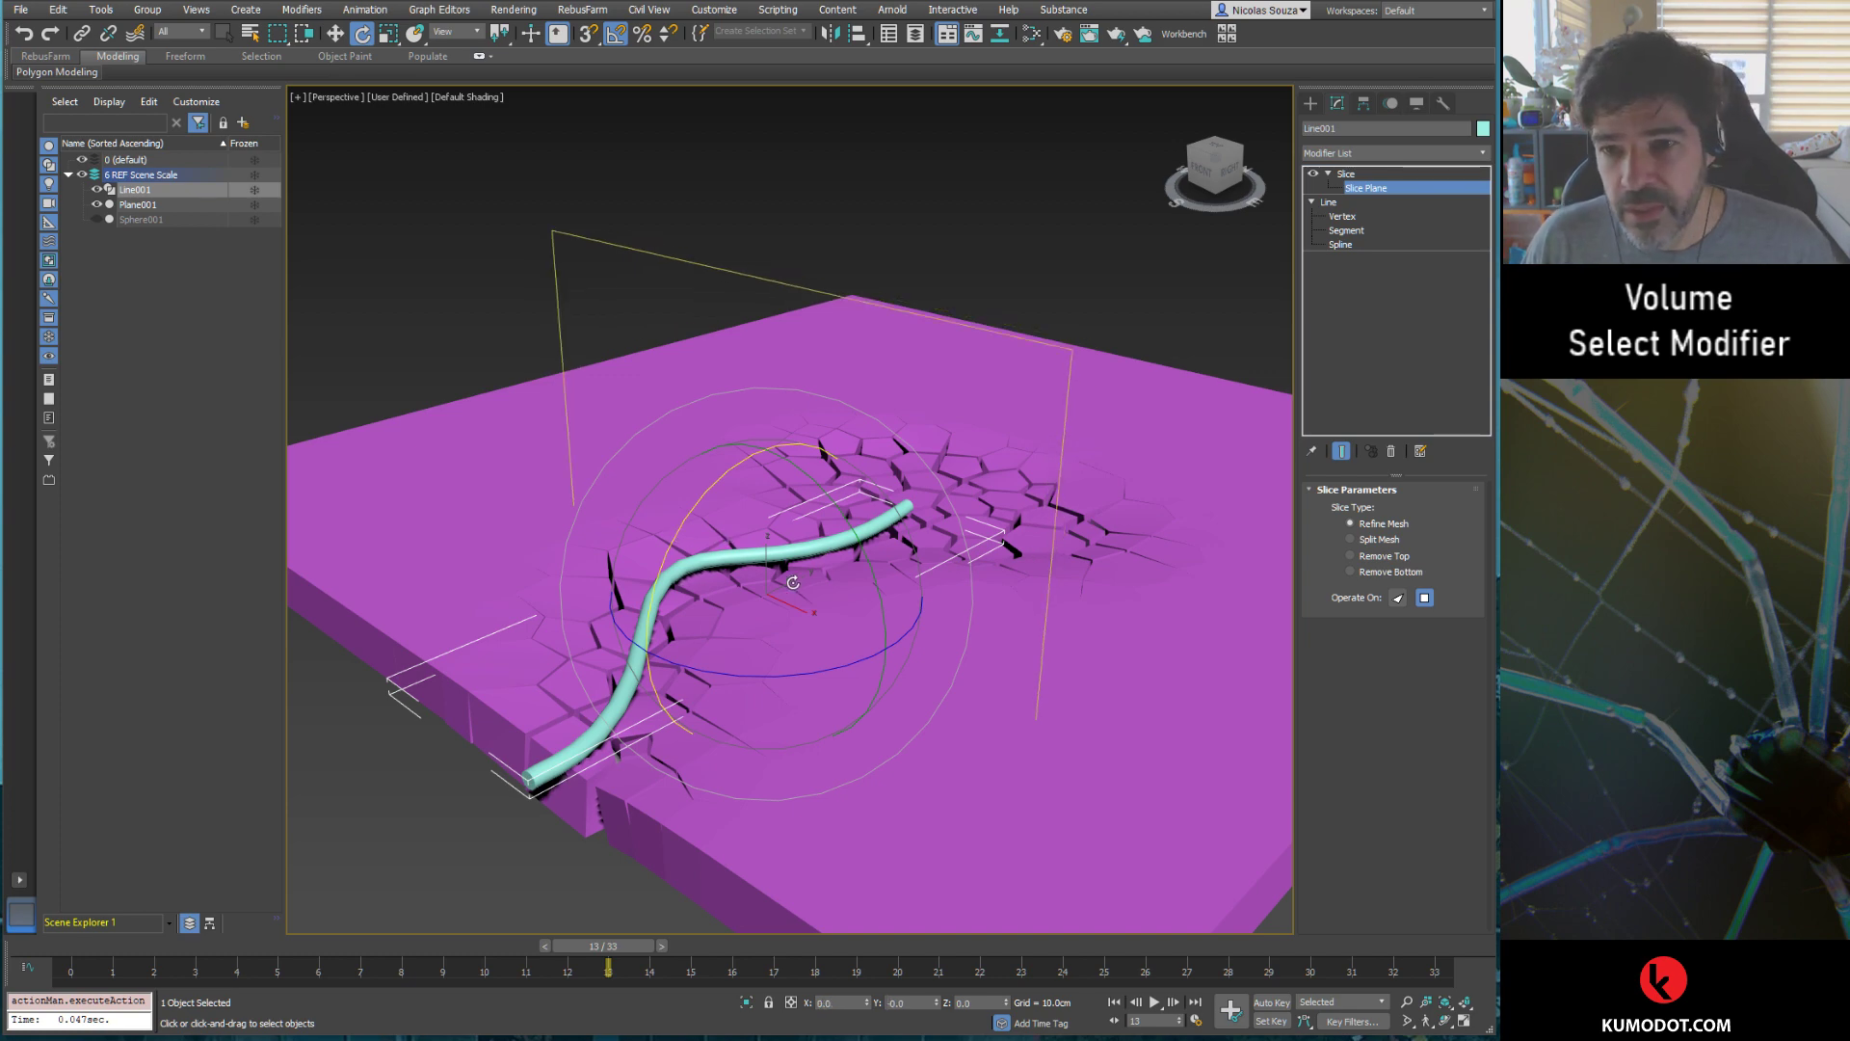
Step: Move the slice plane along Y across the tube and set Slice Type to Remove Top
key("F3")
key("F3")
key("F4")
scroll(724, 575, "up", 2)
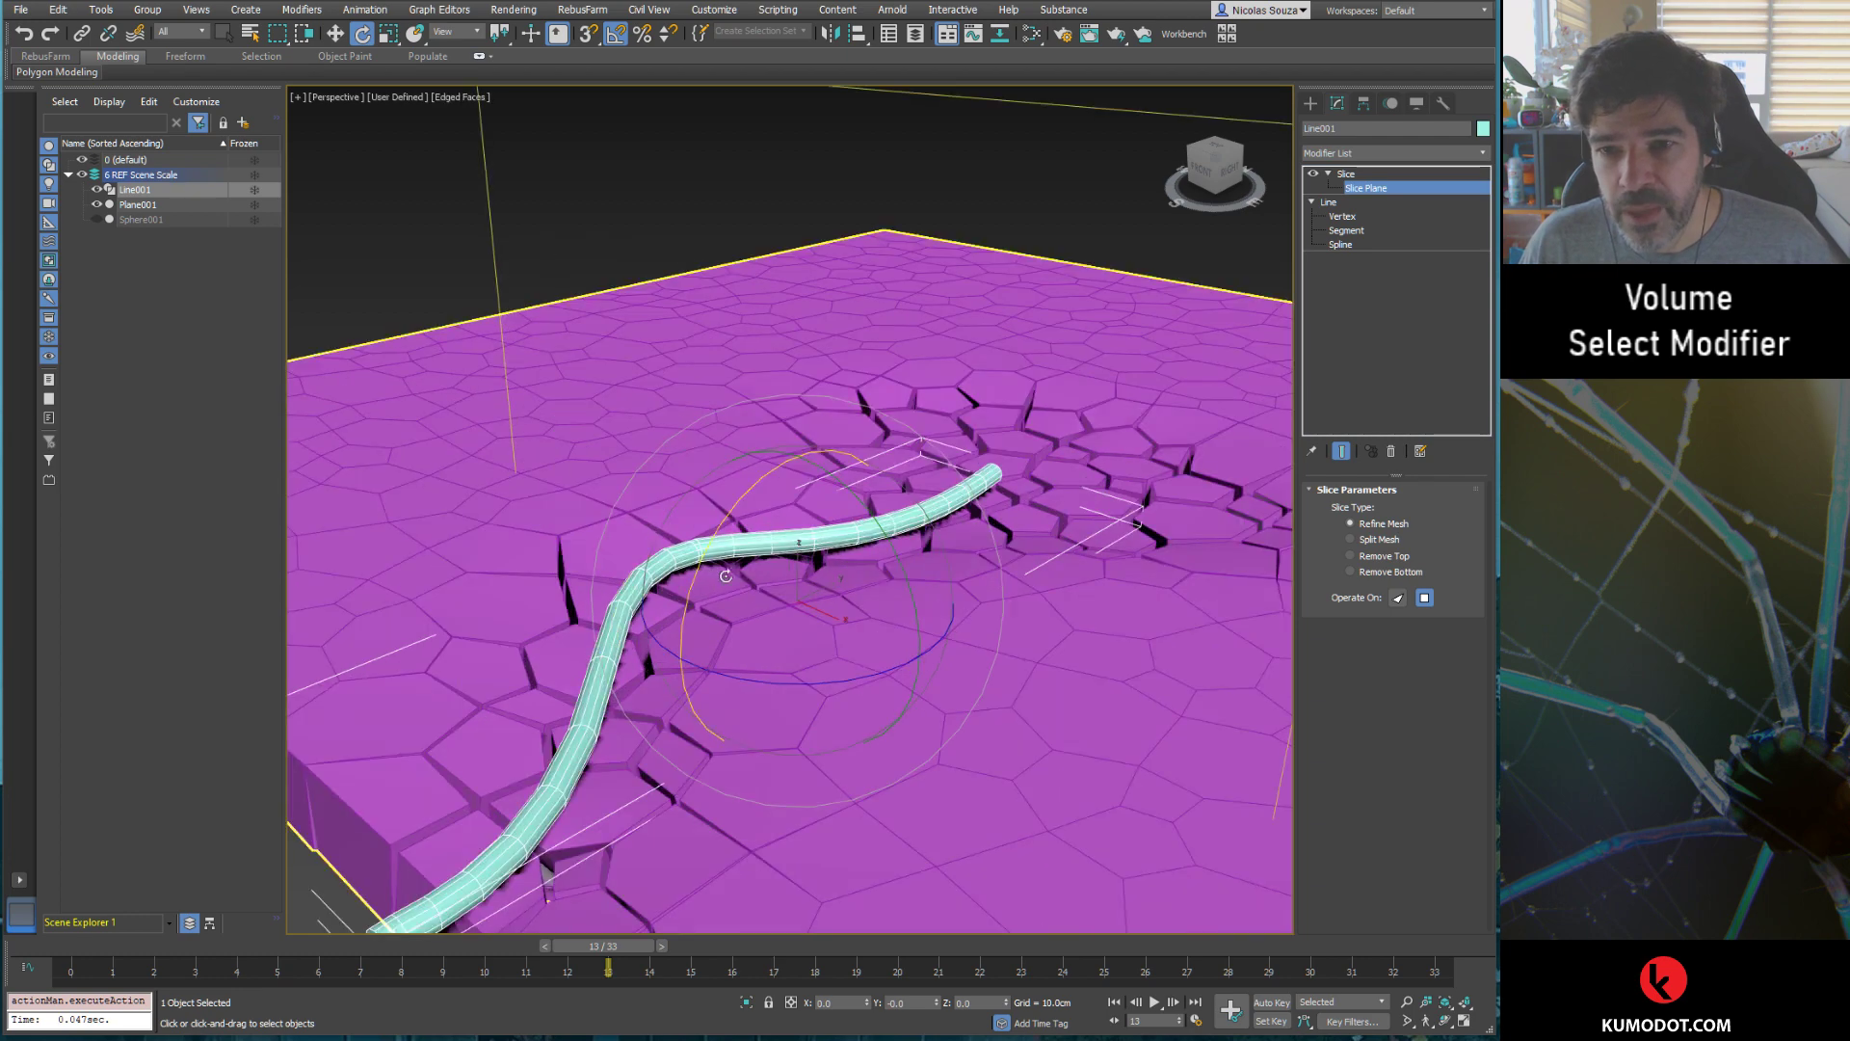
key("w")
left_click_drag(862, 571, 882, 570)
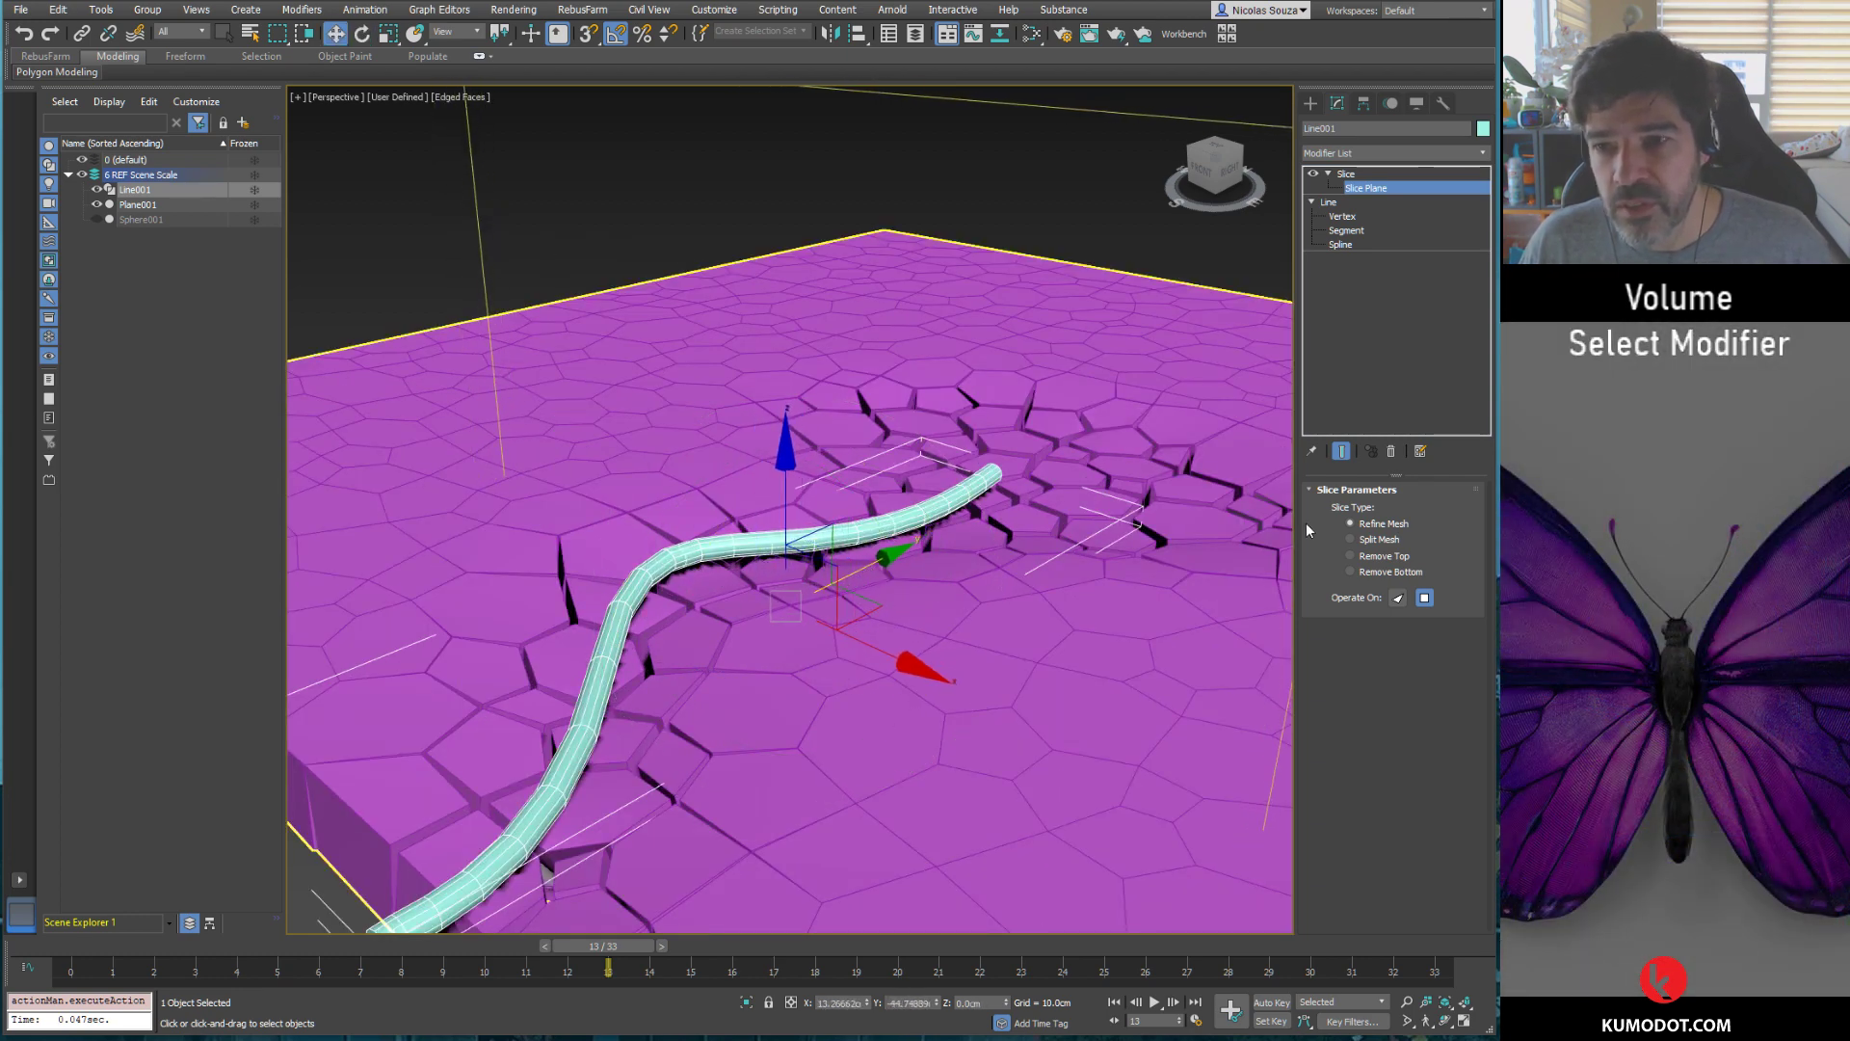
left_click(1375, 557)
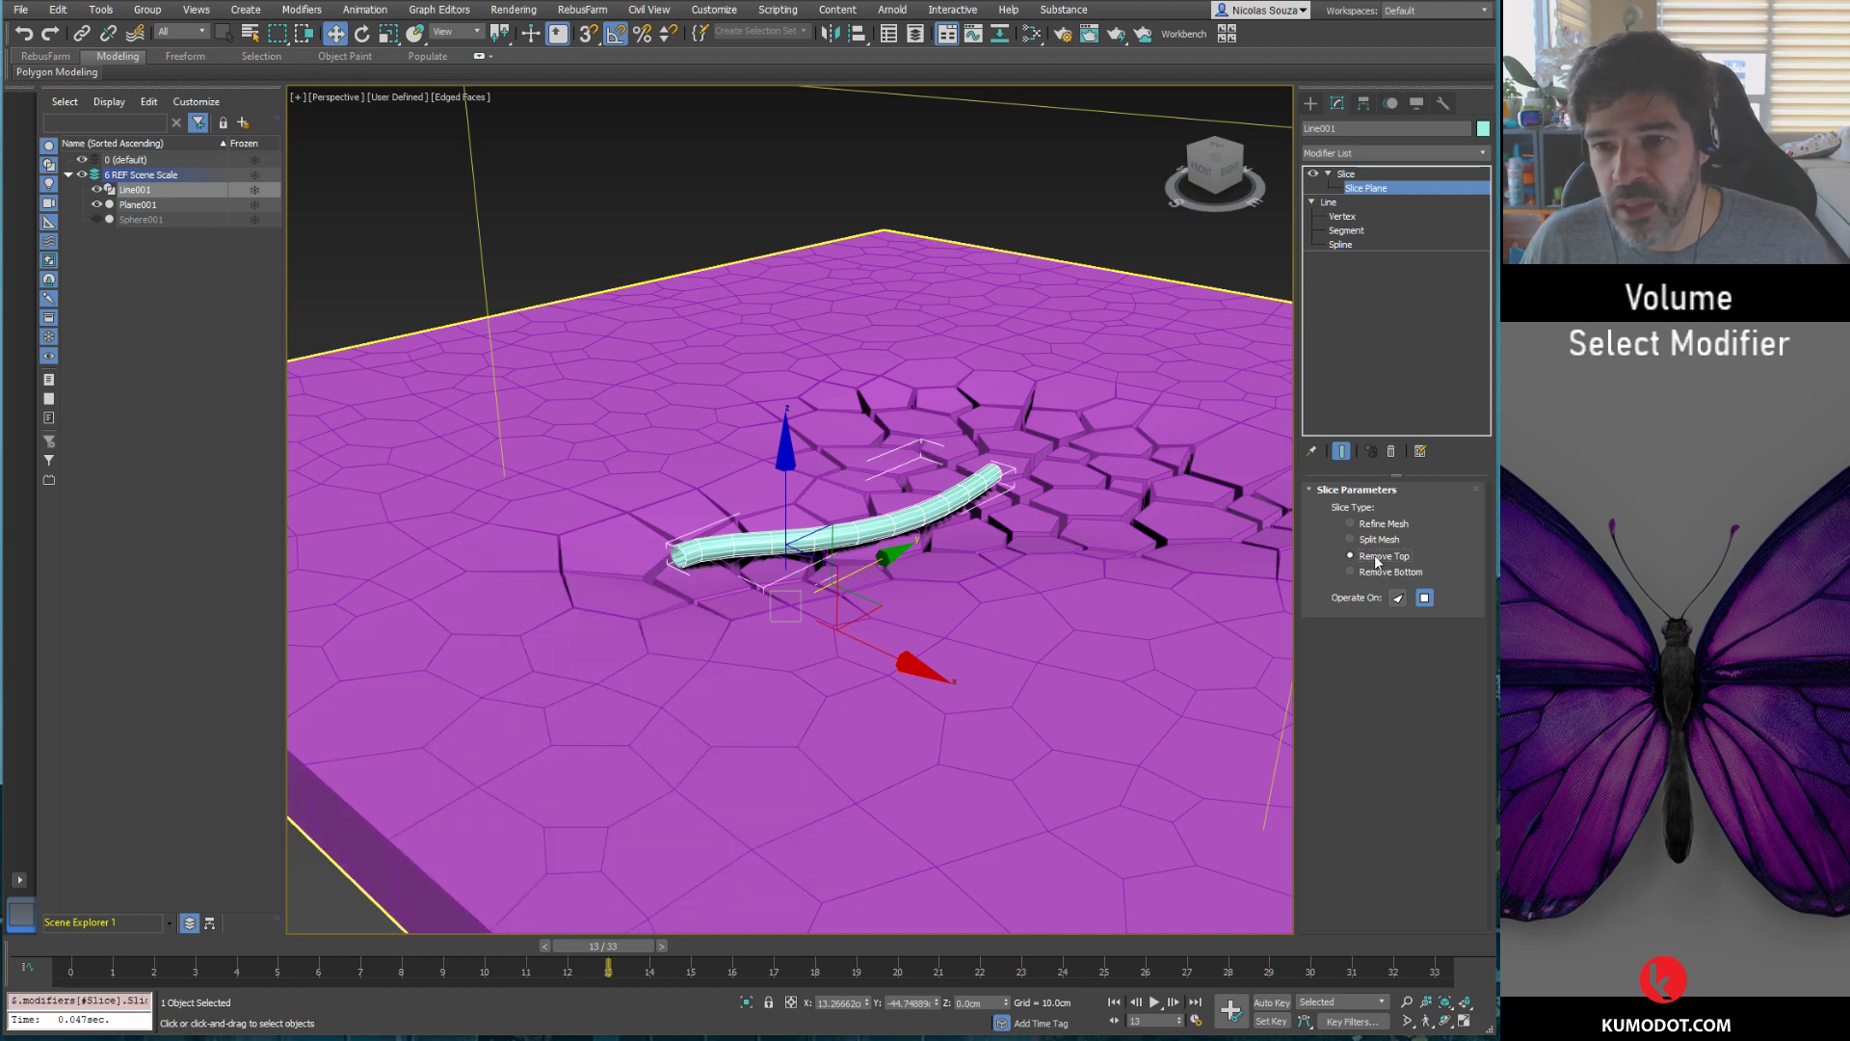
scroll(893, 576, "down", 2)
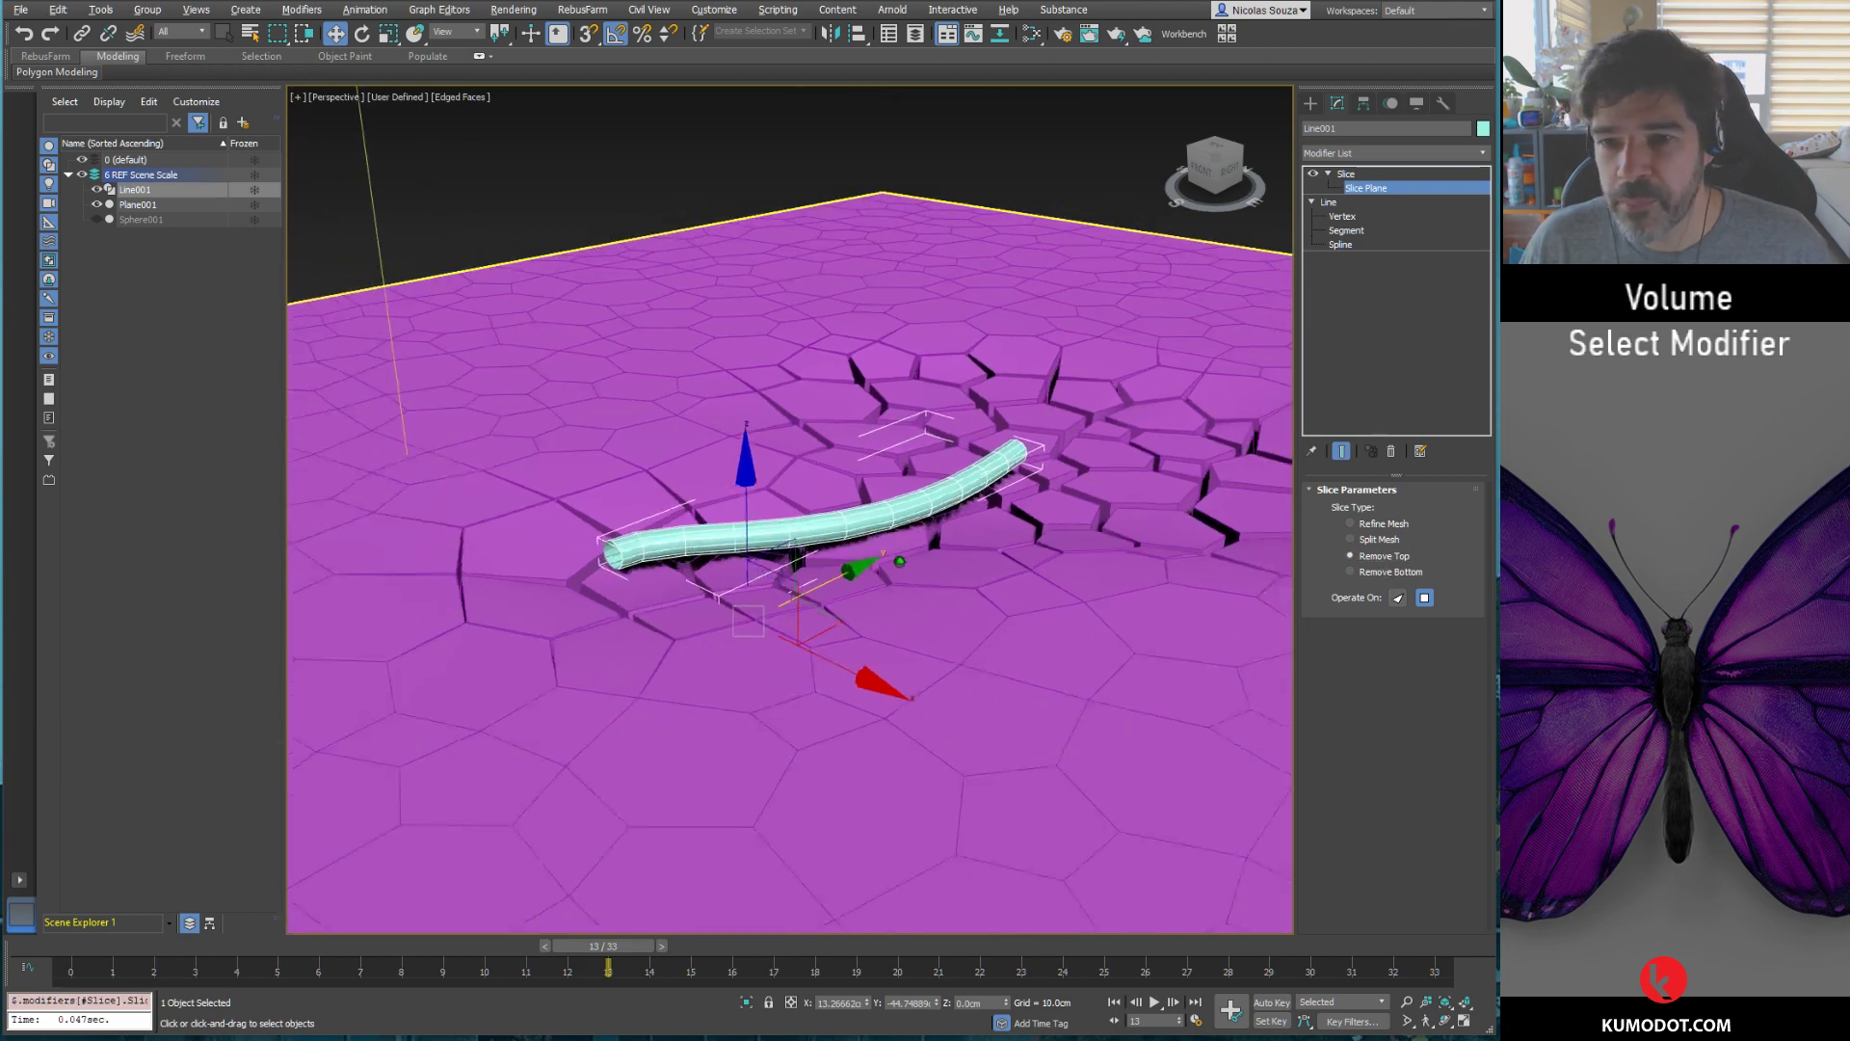
scroll(894, 568, "down", 2)
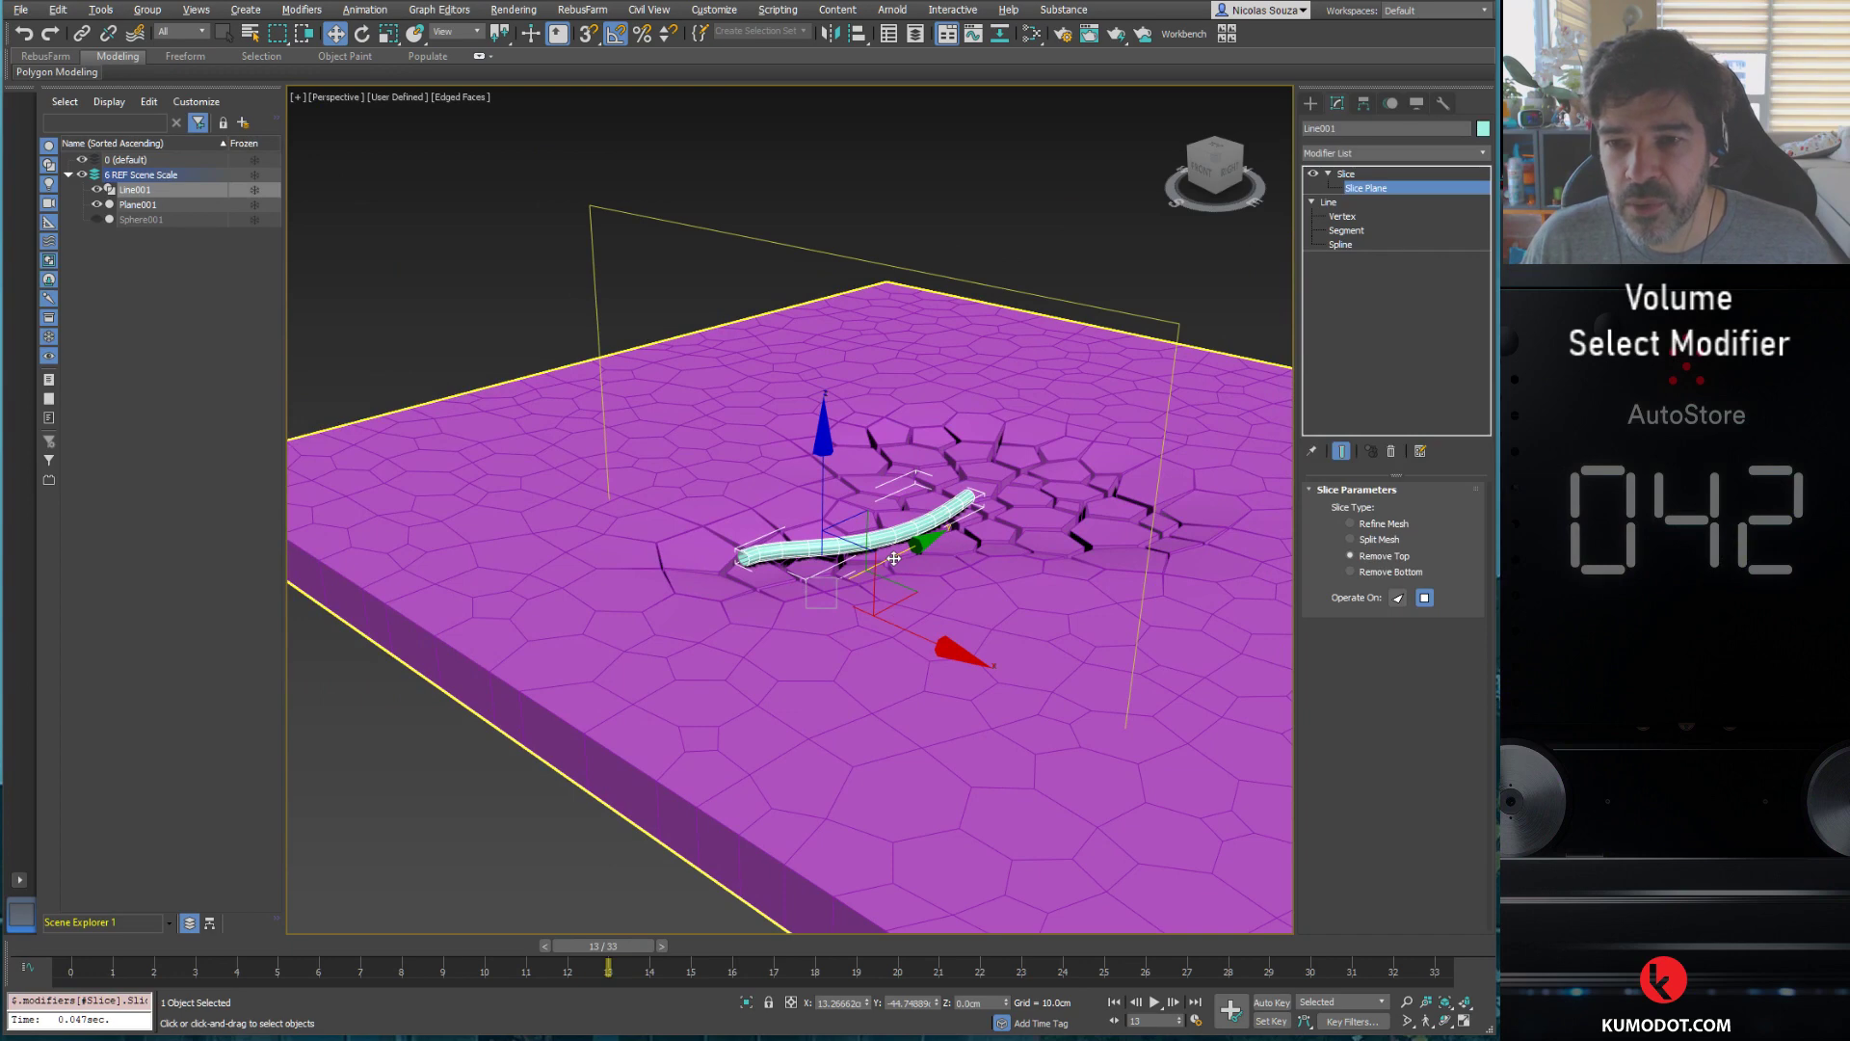
Step: Turn on Auto Key and, at frame 0, move the slice plane so the tube is hidden
mouse_move(894, 559)
left_mouse_down()
mouse_move(1072, 466)
mouse_move(682, 578)
mouse_move(1083, 452)
left_mouse_up()
key("F3")
key("F3")
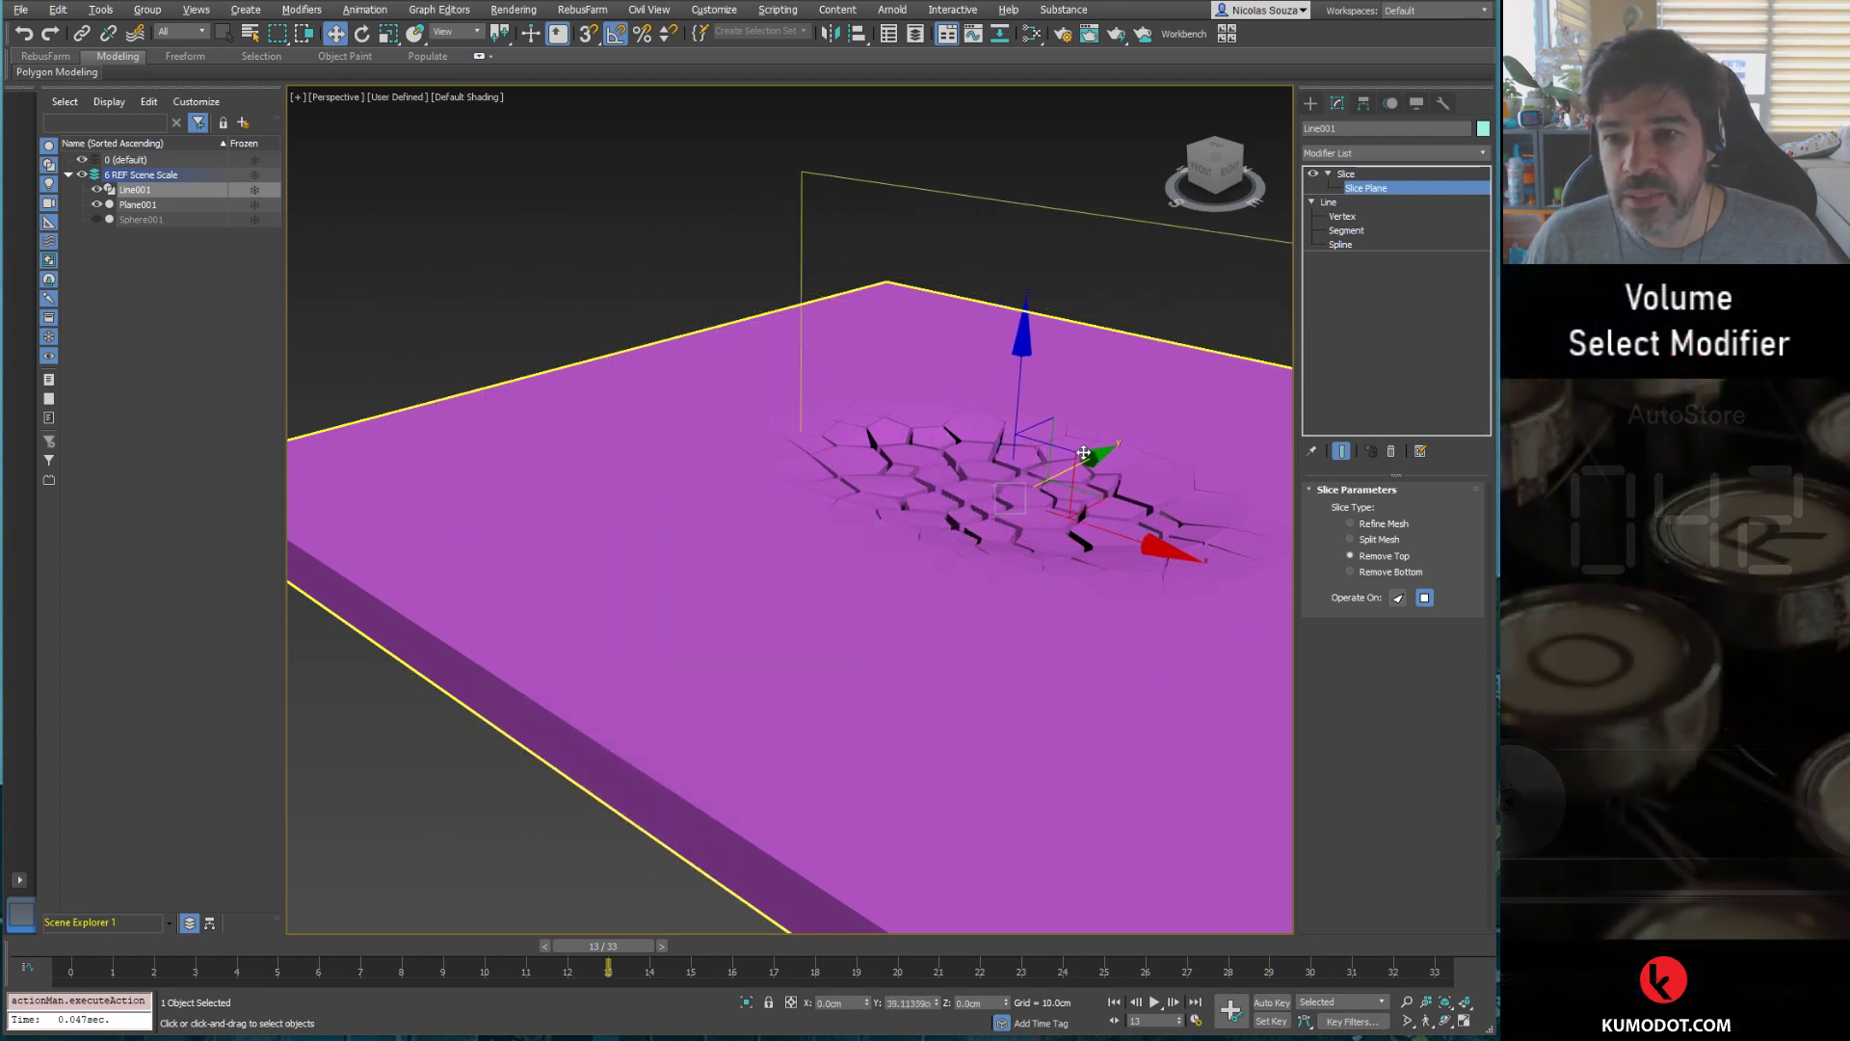
left_click_drag(1083, 452, 910, 545)
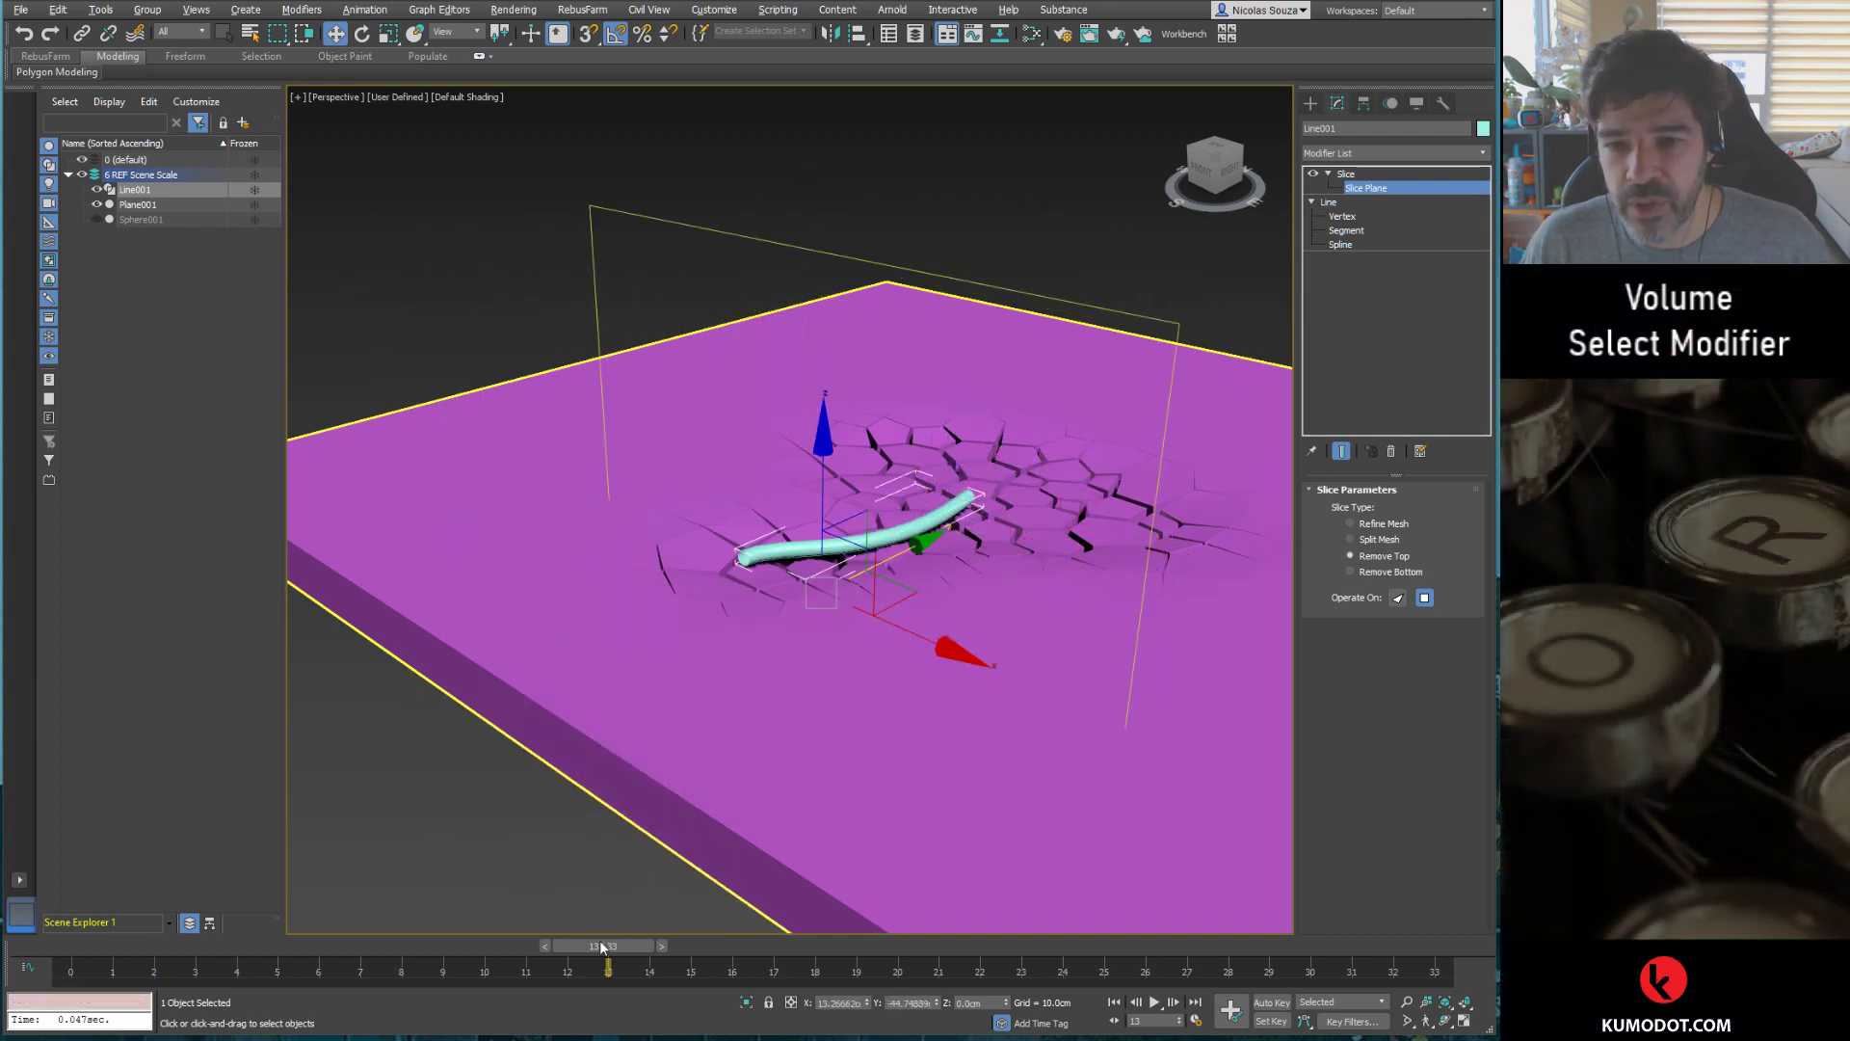
key("n")
left_click_drag(603, 947, 19, 925)
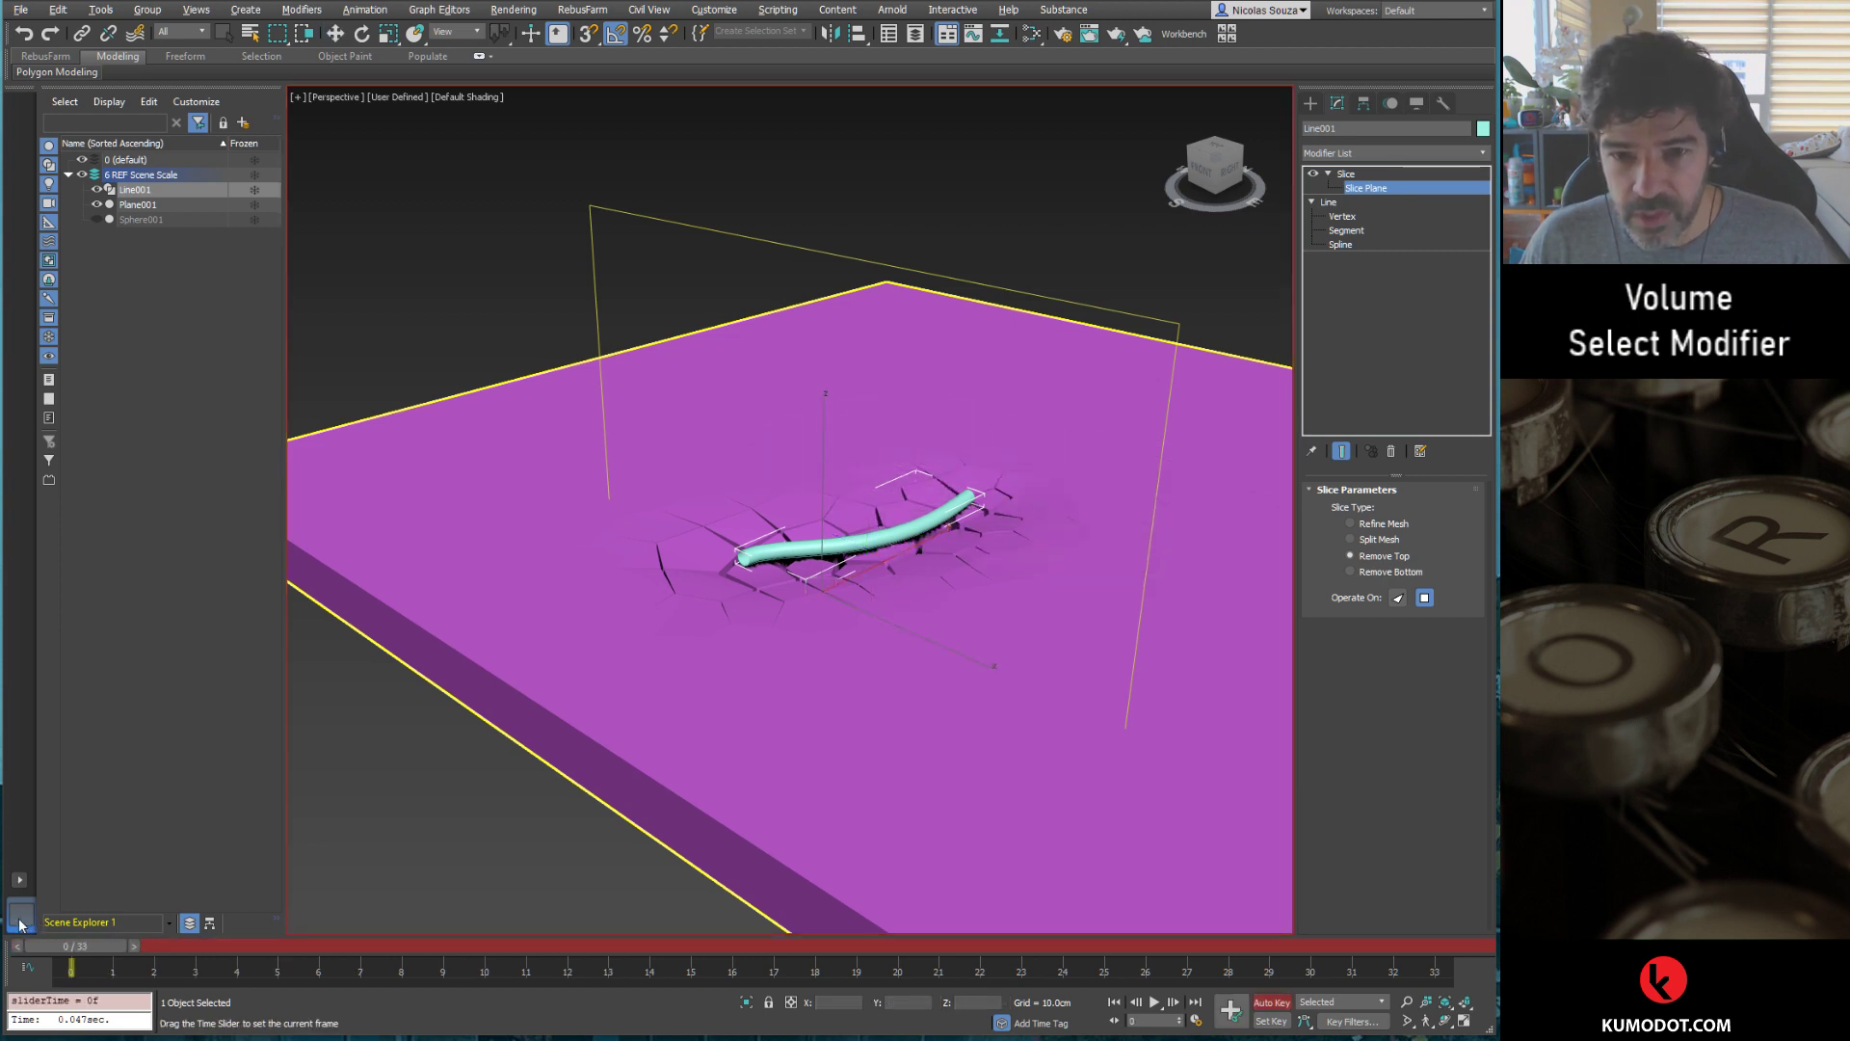
key("w")
left_click_drag(897, 560, 1084, 462)
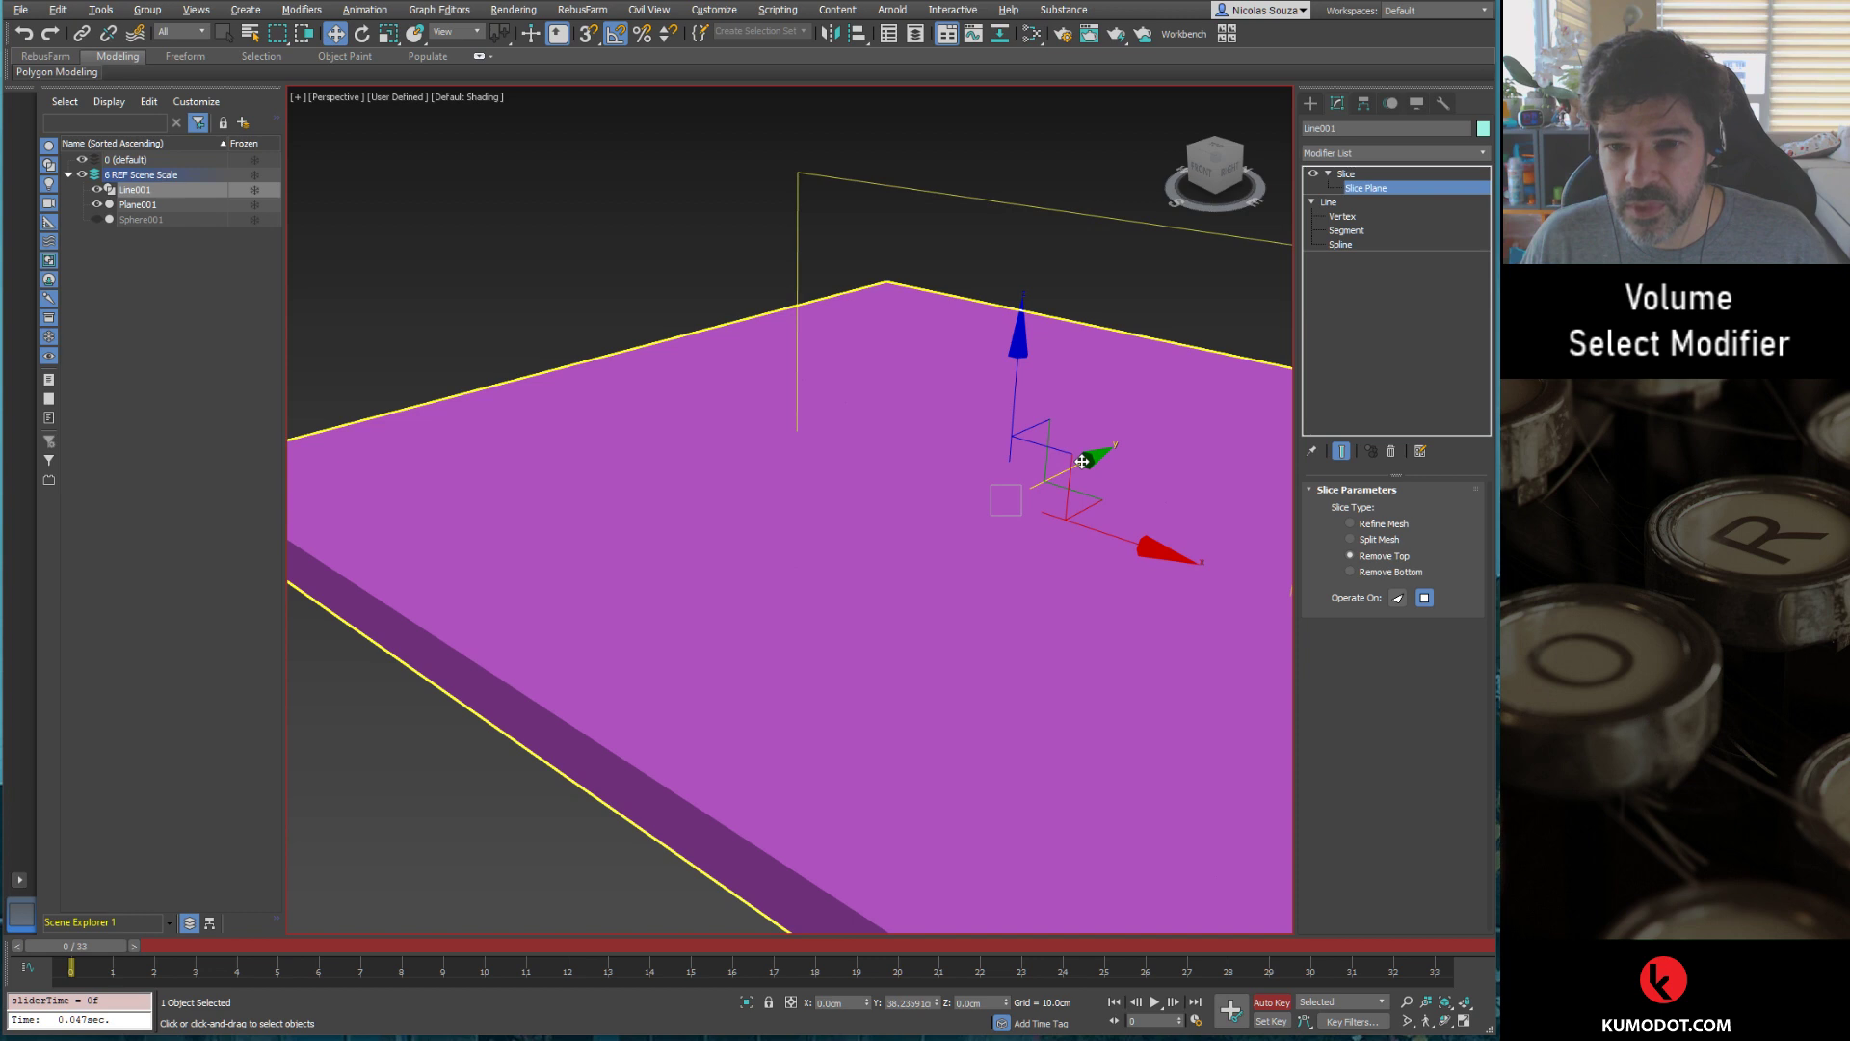
Step: Key the slice plane at frames 10 and 15, moving it down to reveal the whole tube
left_click_drag(77, 946, 488, 980)
key("w")
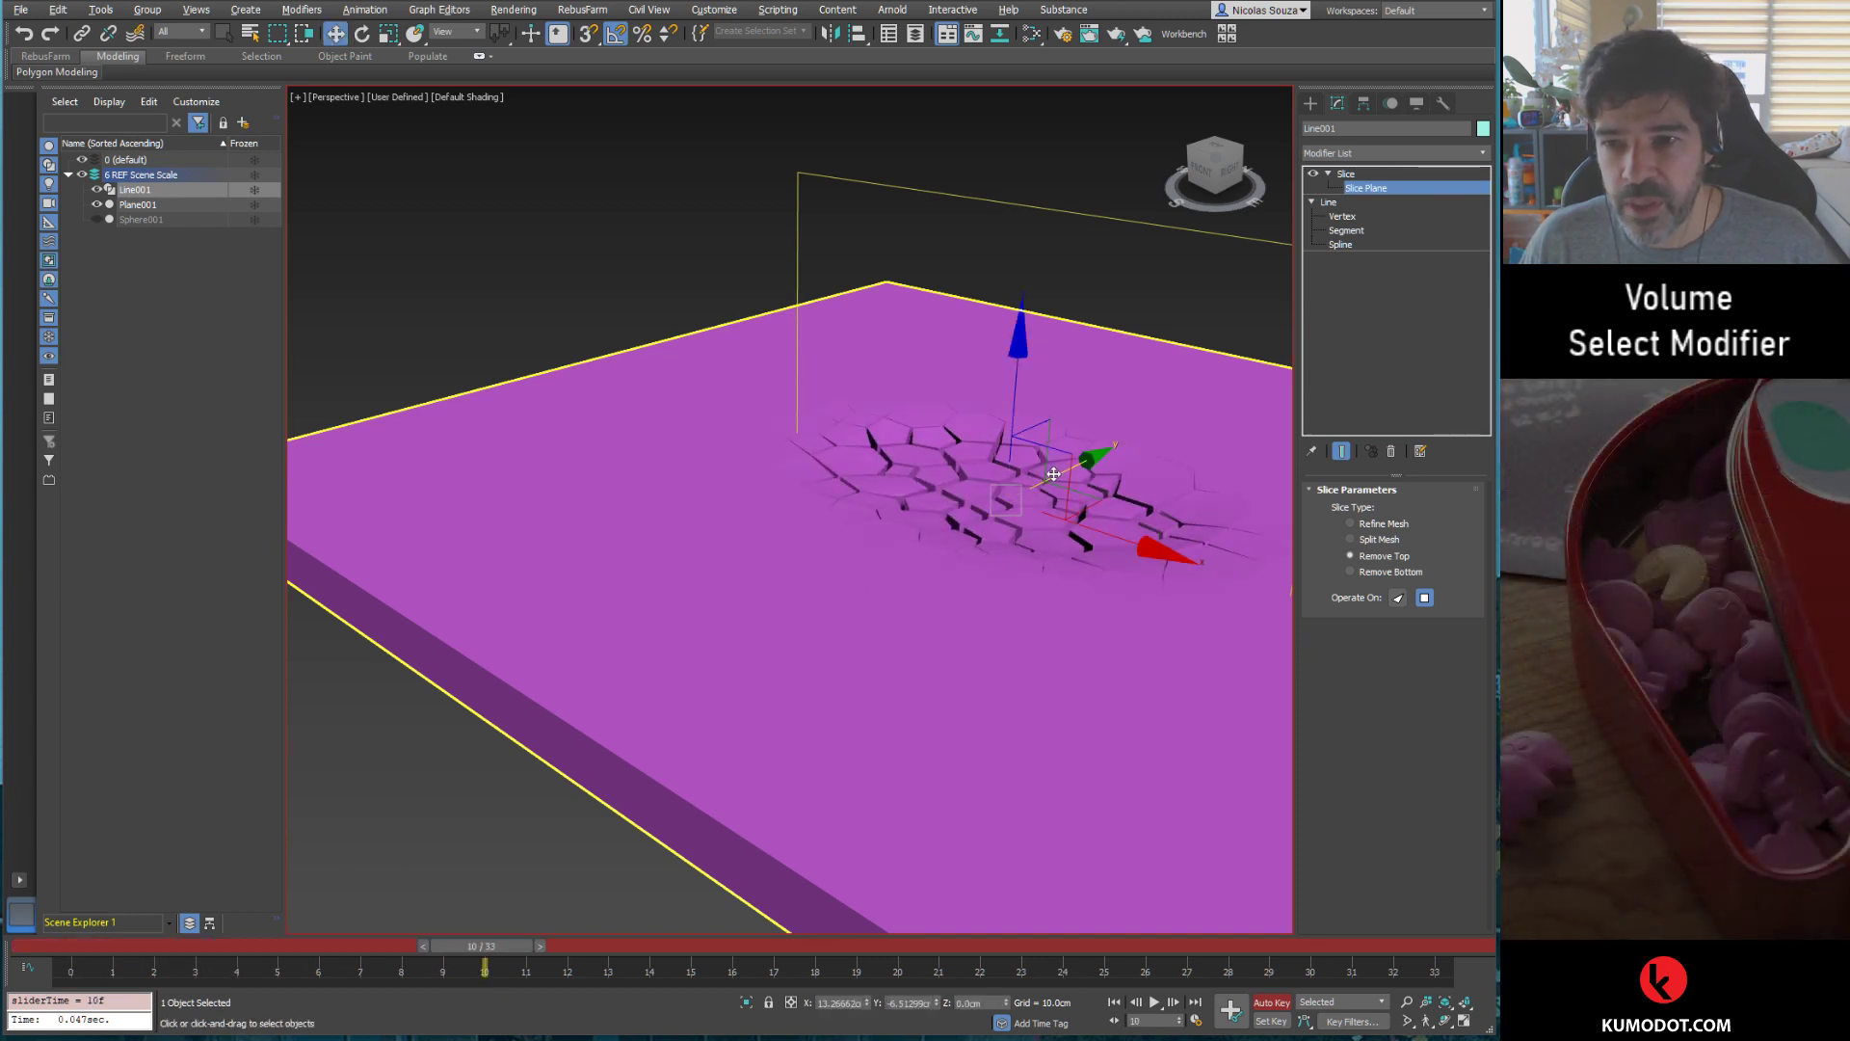
left_click_drag(1053, 474, 1056, 475)
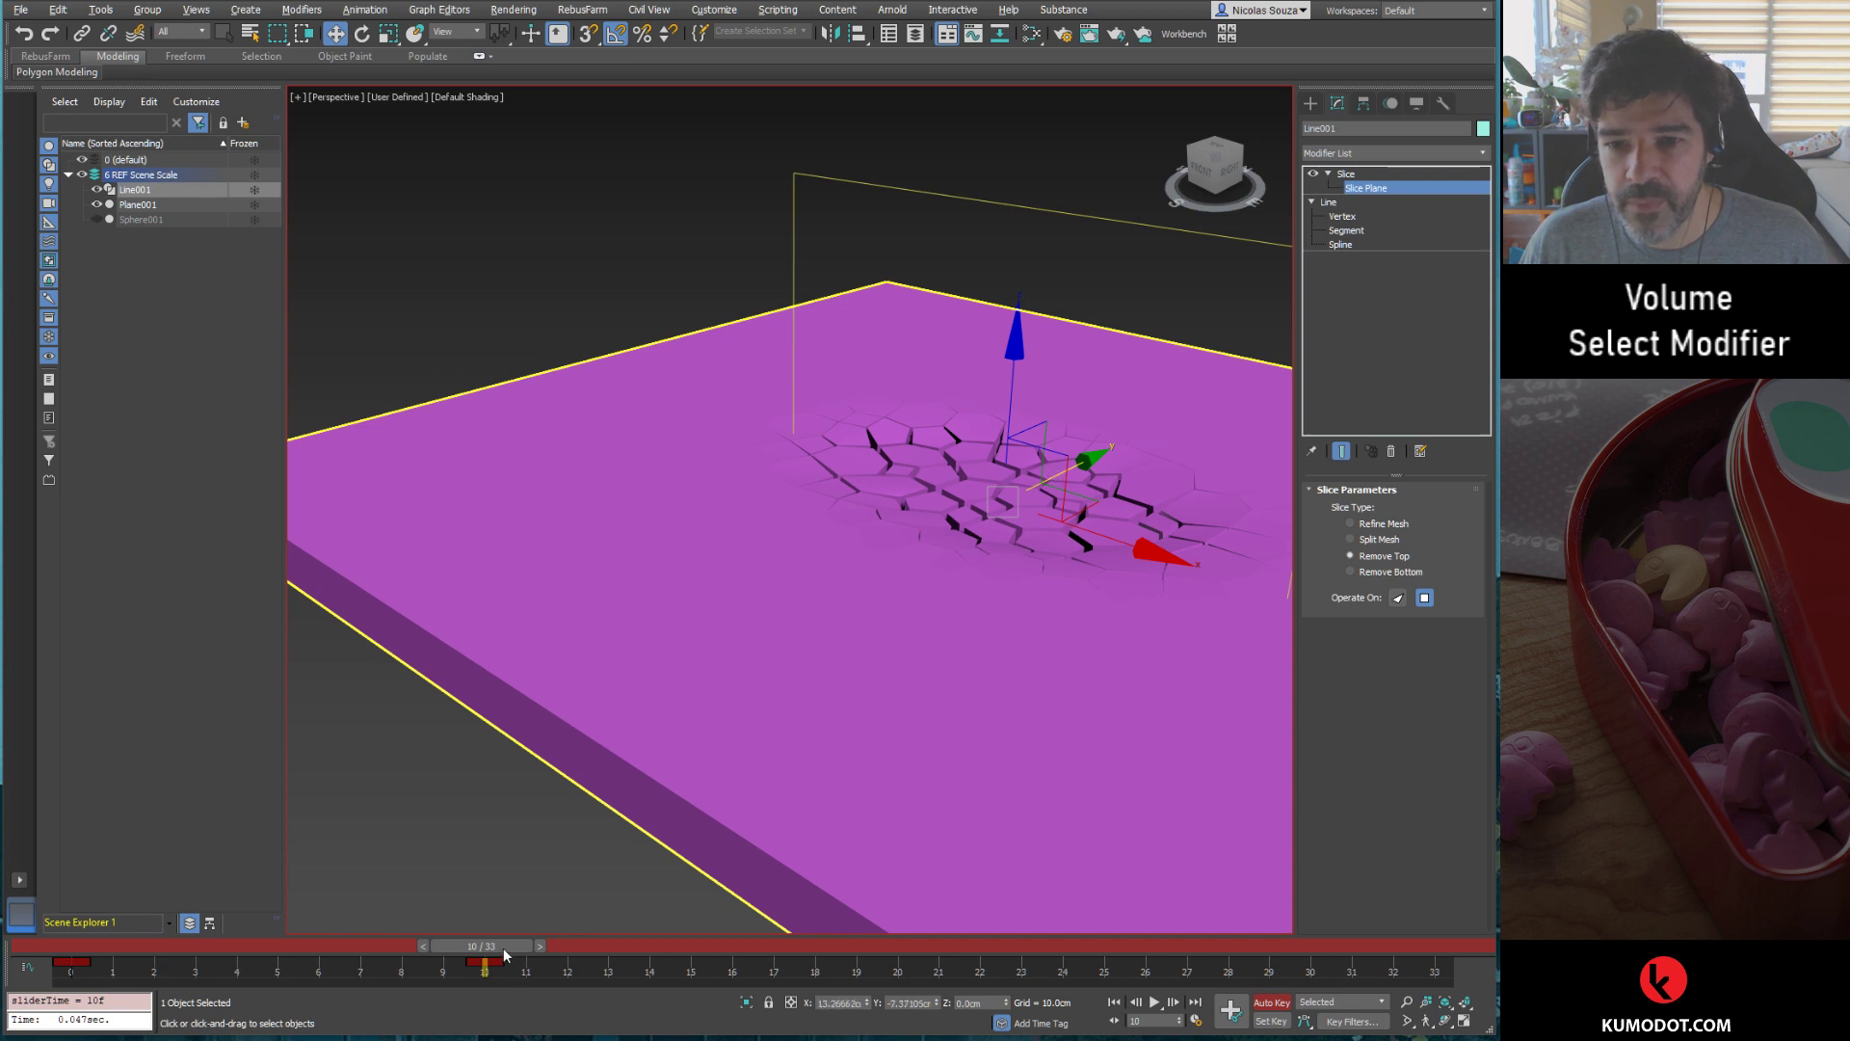
left_click_drag(505, 955, 675, 961)
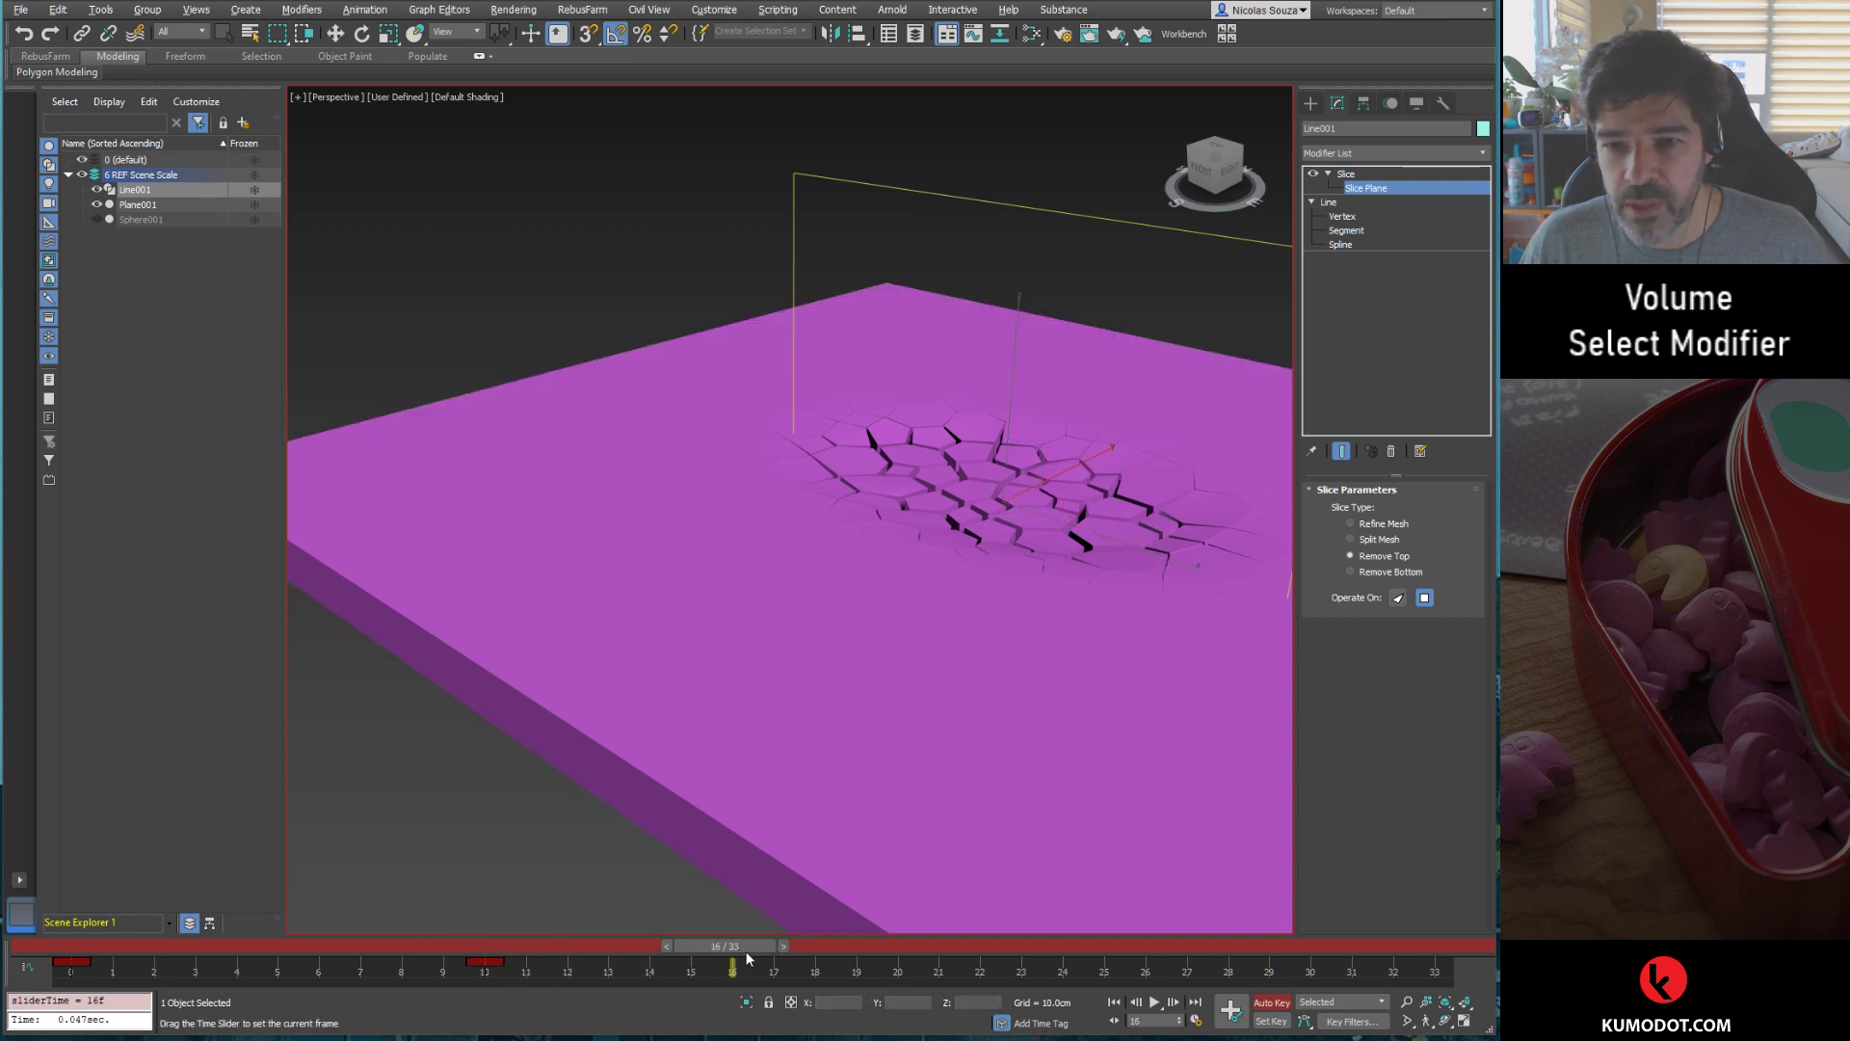
key("w")
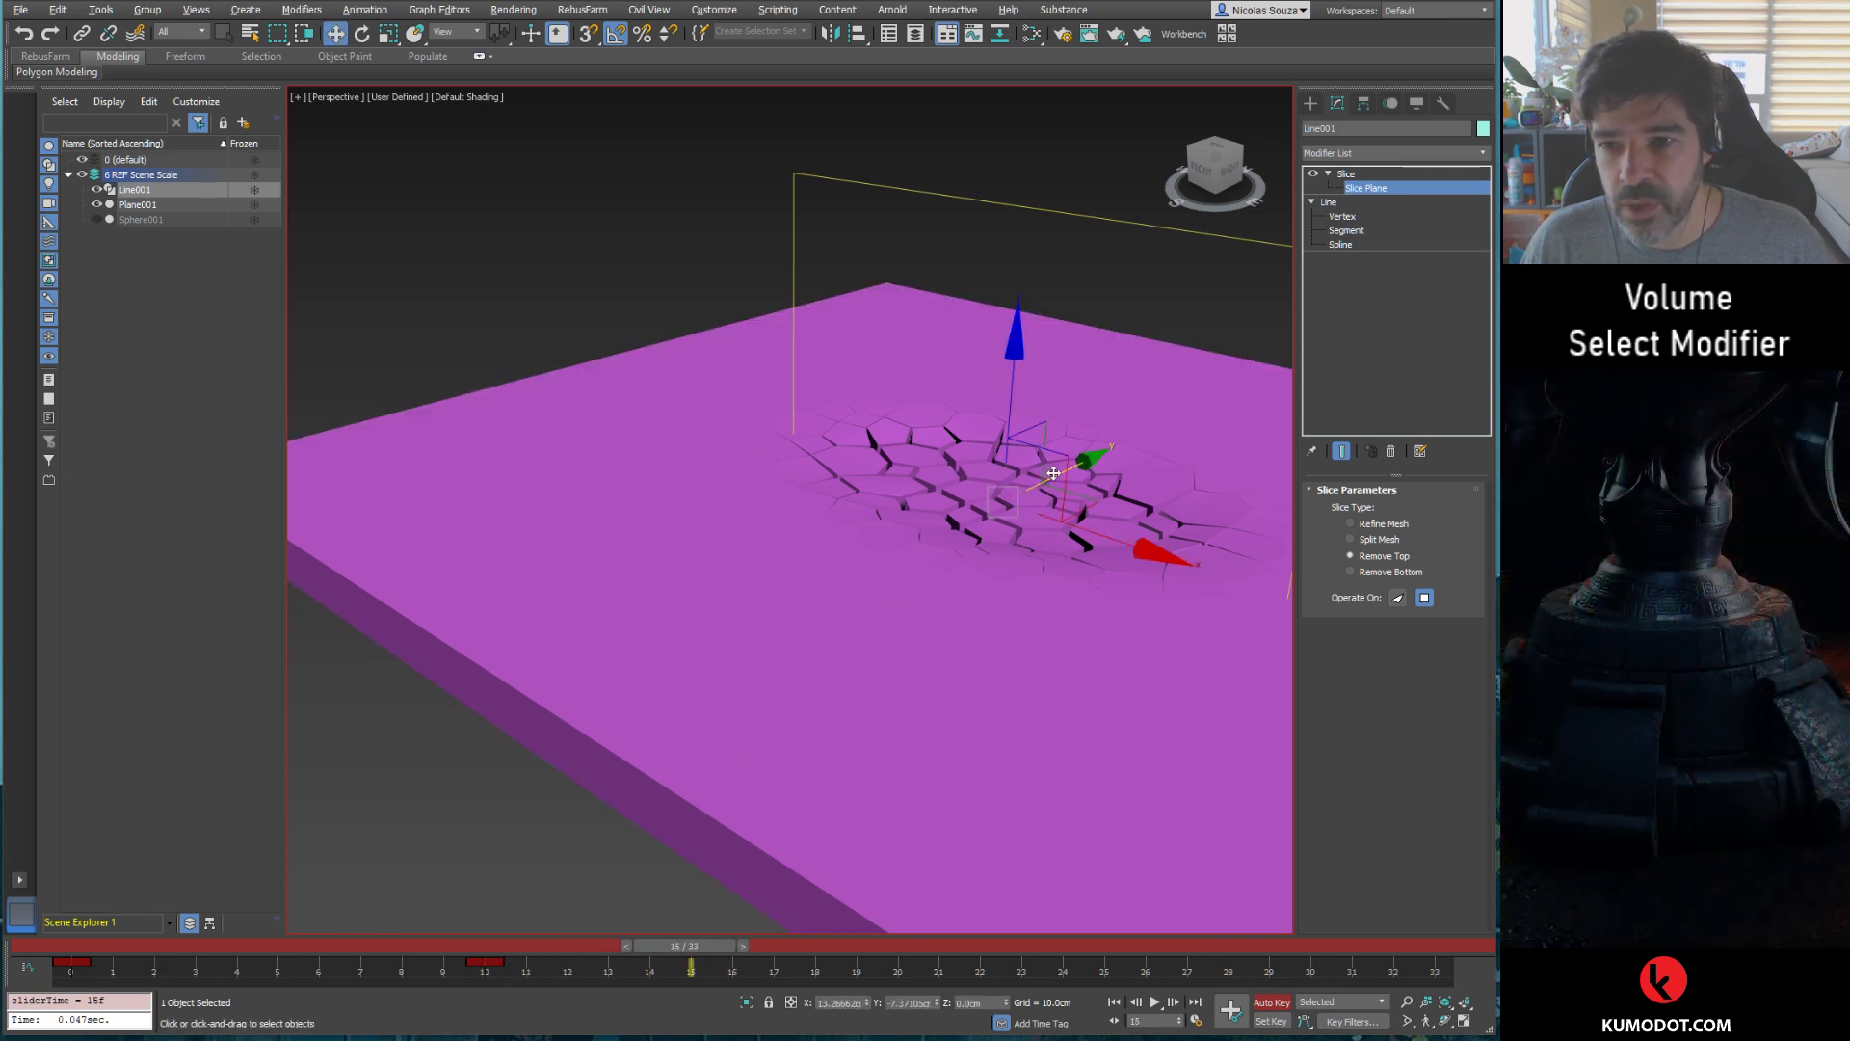
left_click_drag(1054, 474, 616, 615)
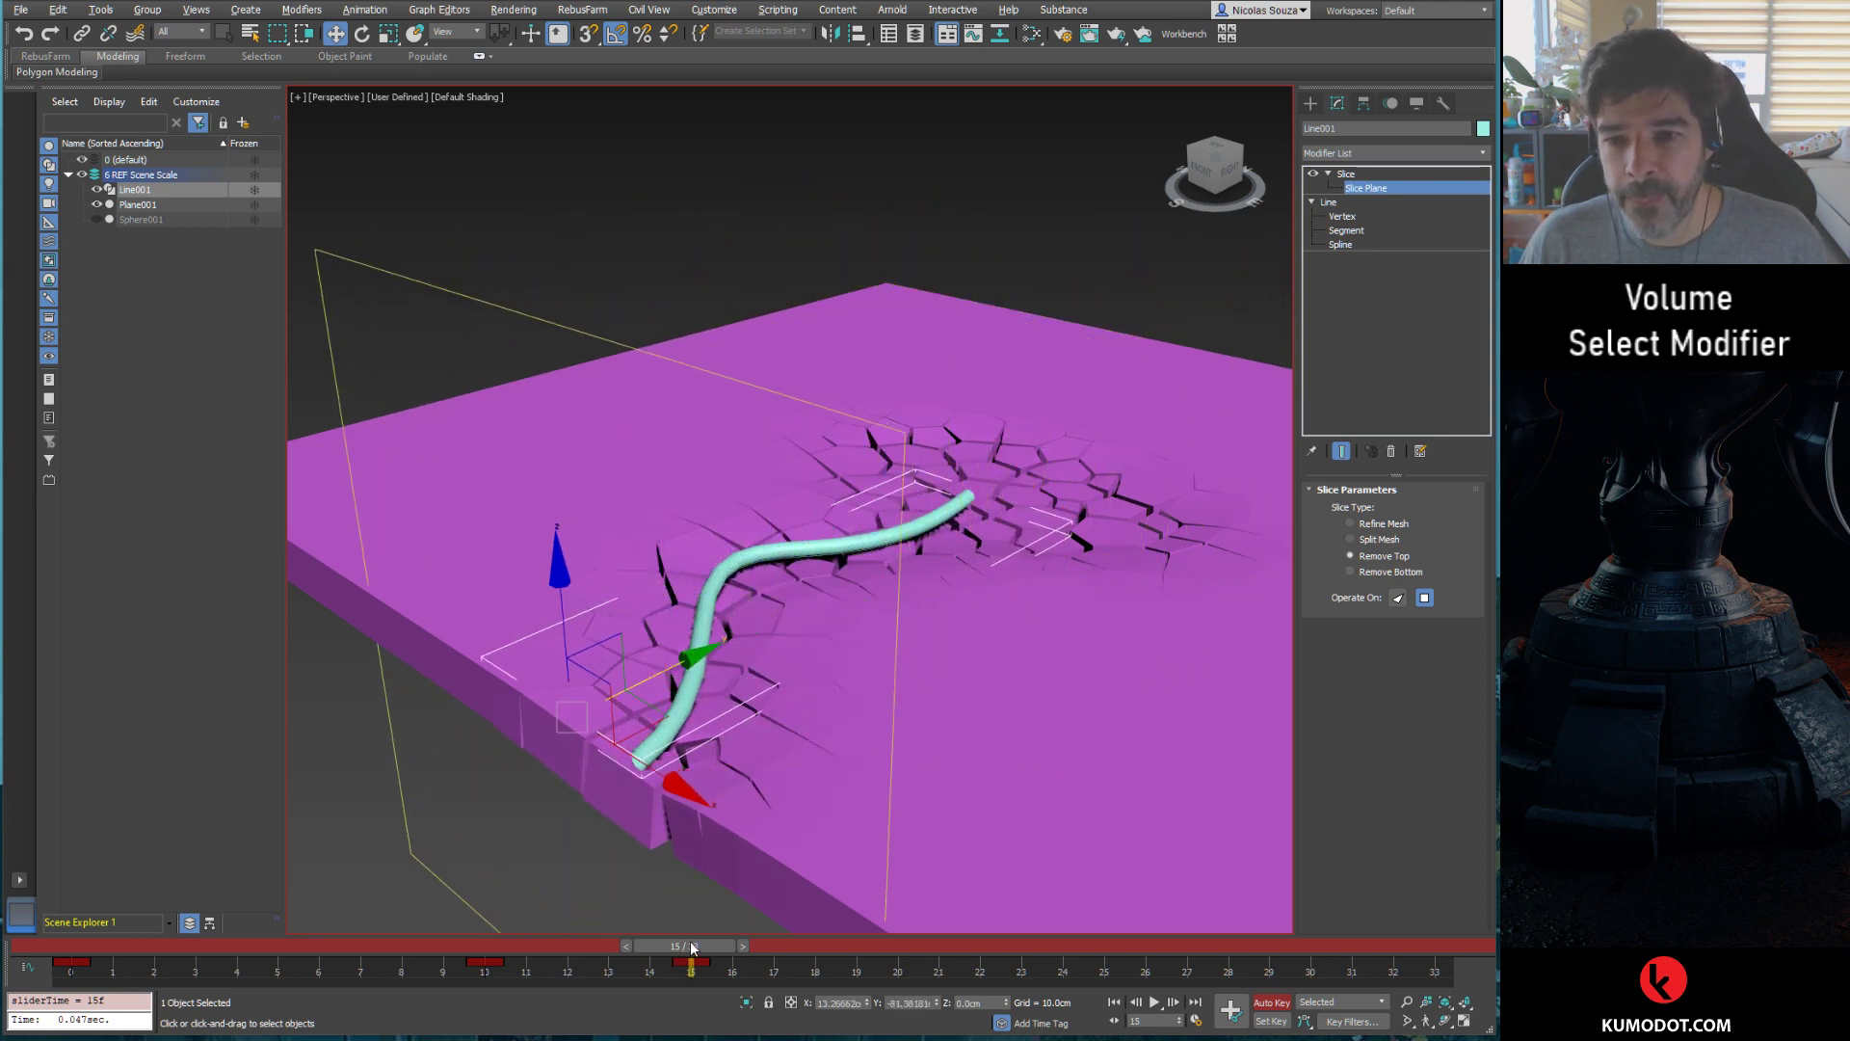
Step: Preview the cut growing over the first frames, hide the tube, and turn off Auto Key
left_click_drag(686, 947, 29, 949)
key("w")
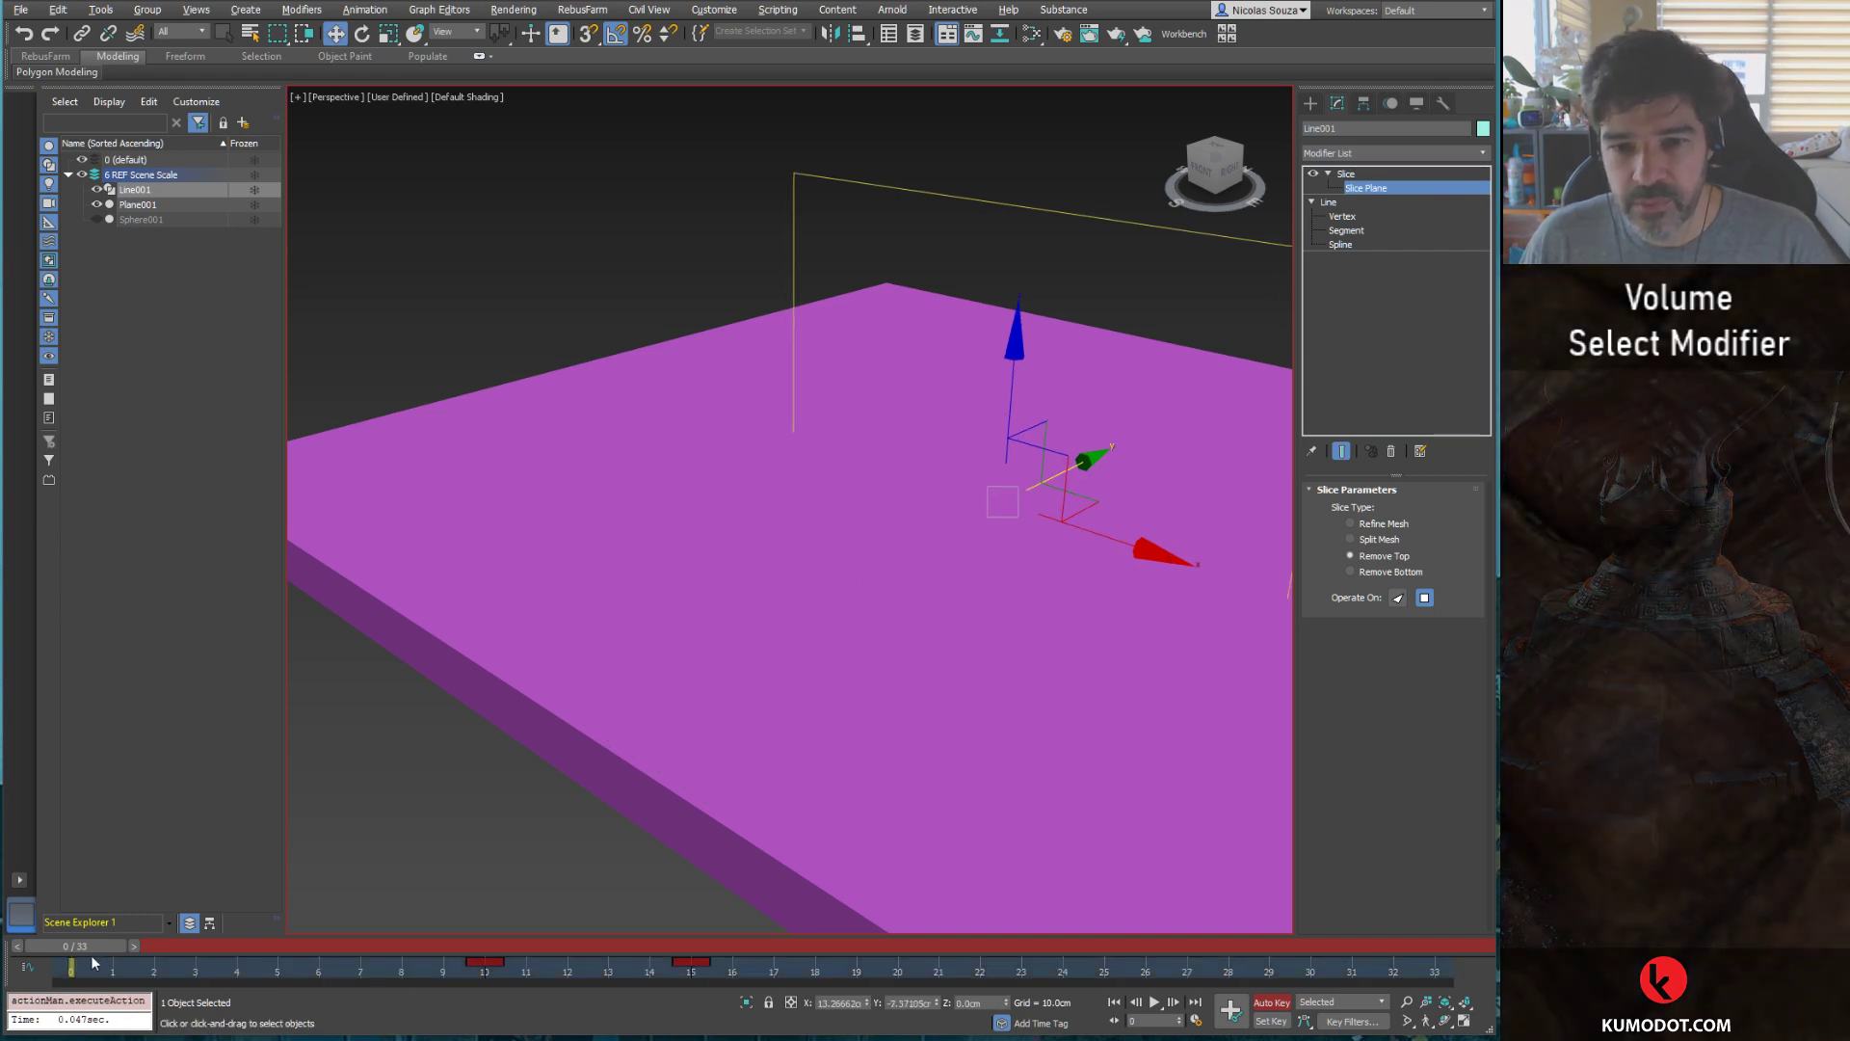
left_click_drag(91, 949, 468, 975)
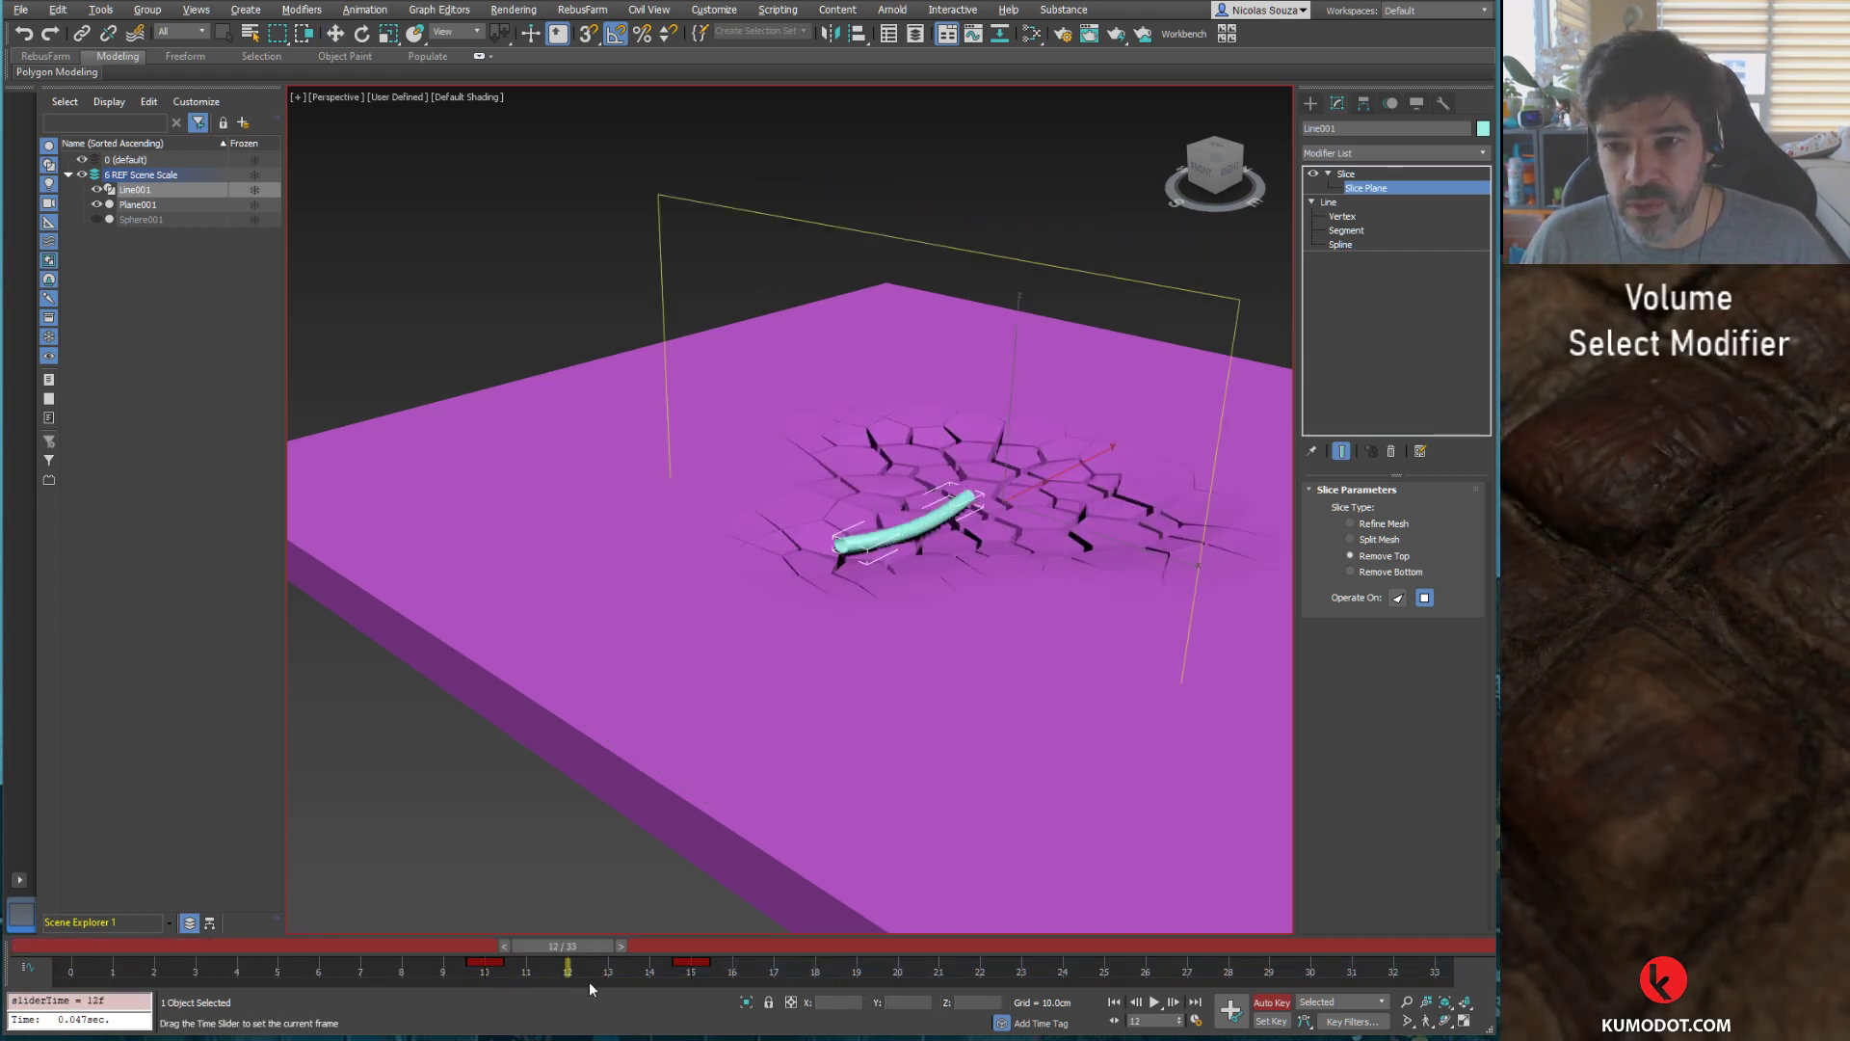
left_click_drag(469, 975, 569, 978)
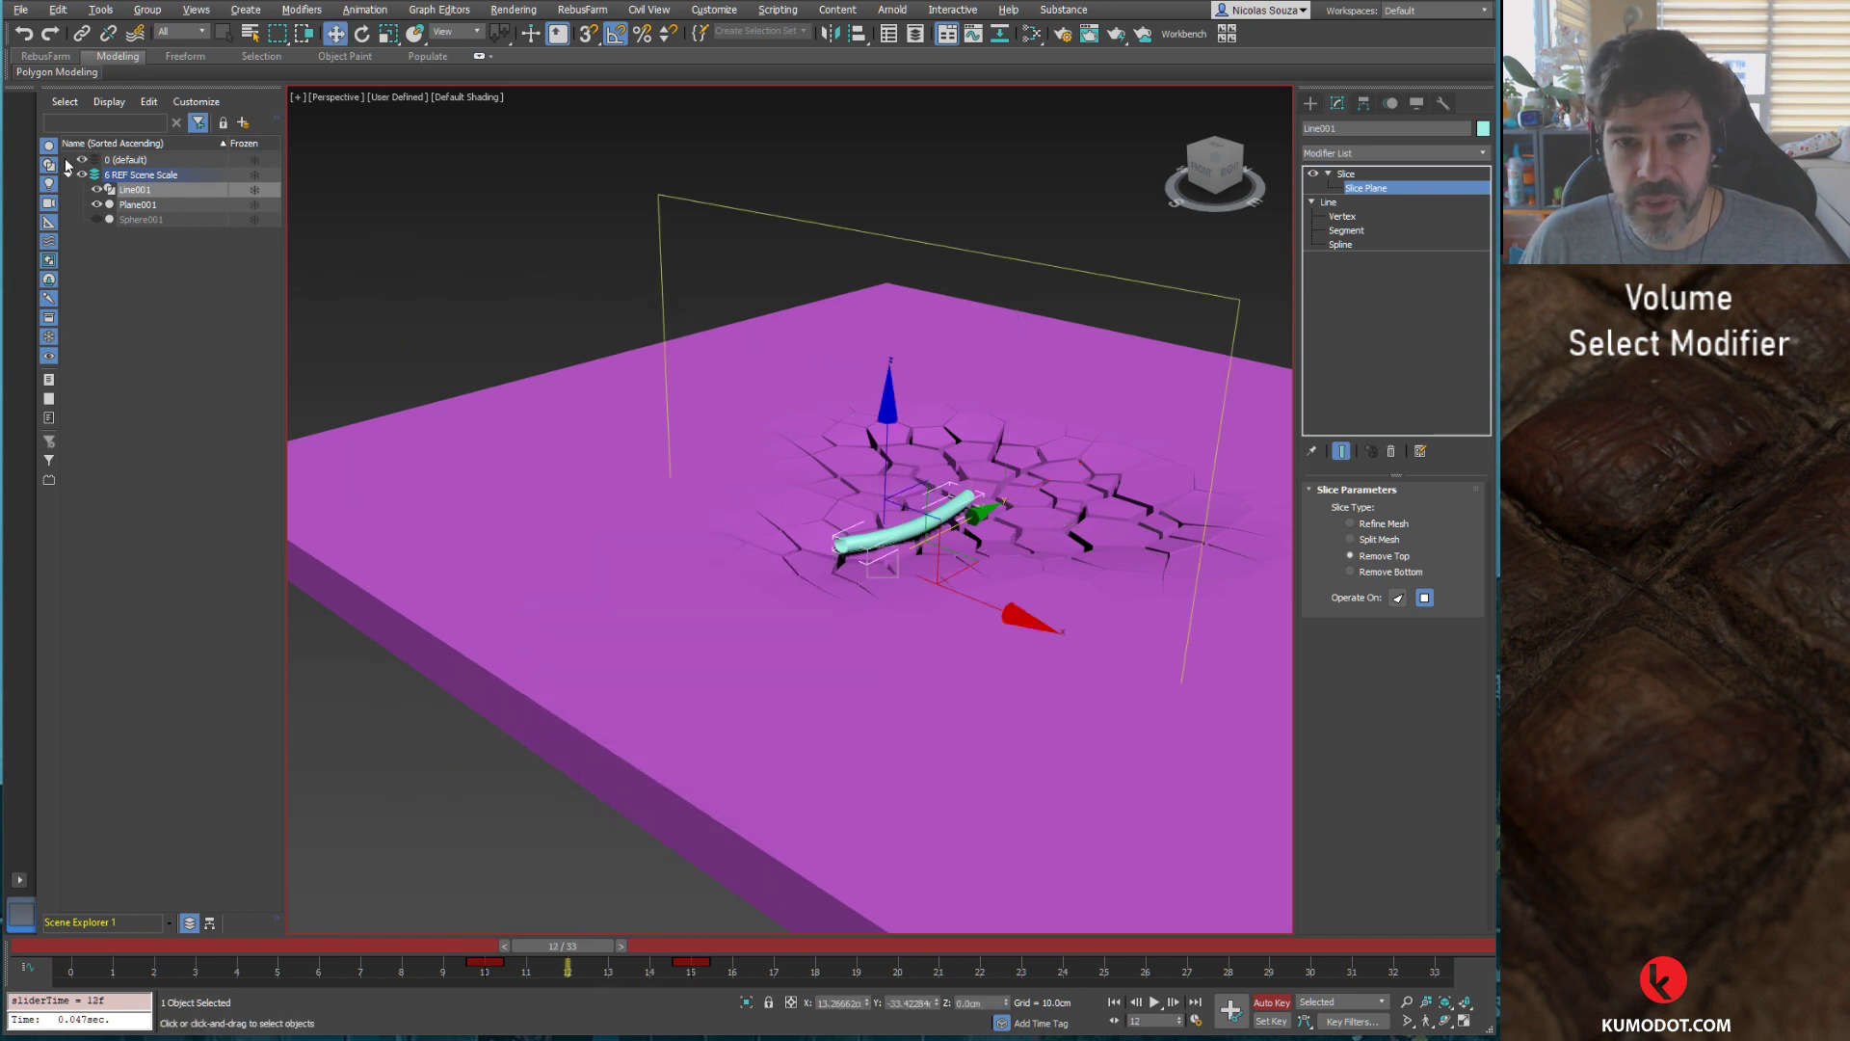
left_click(97, 190)
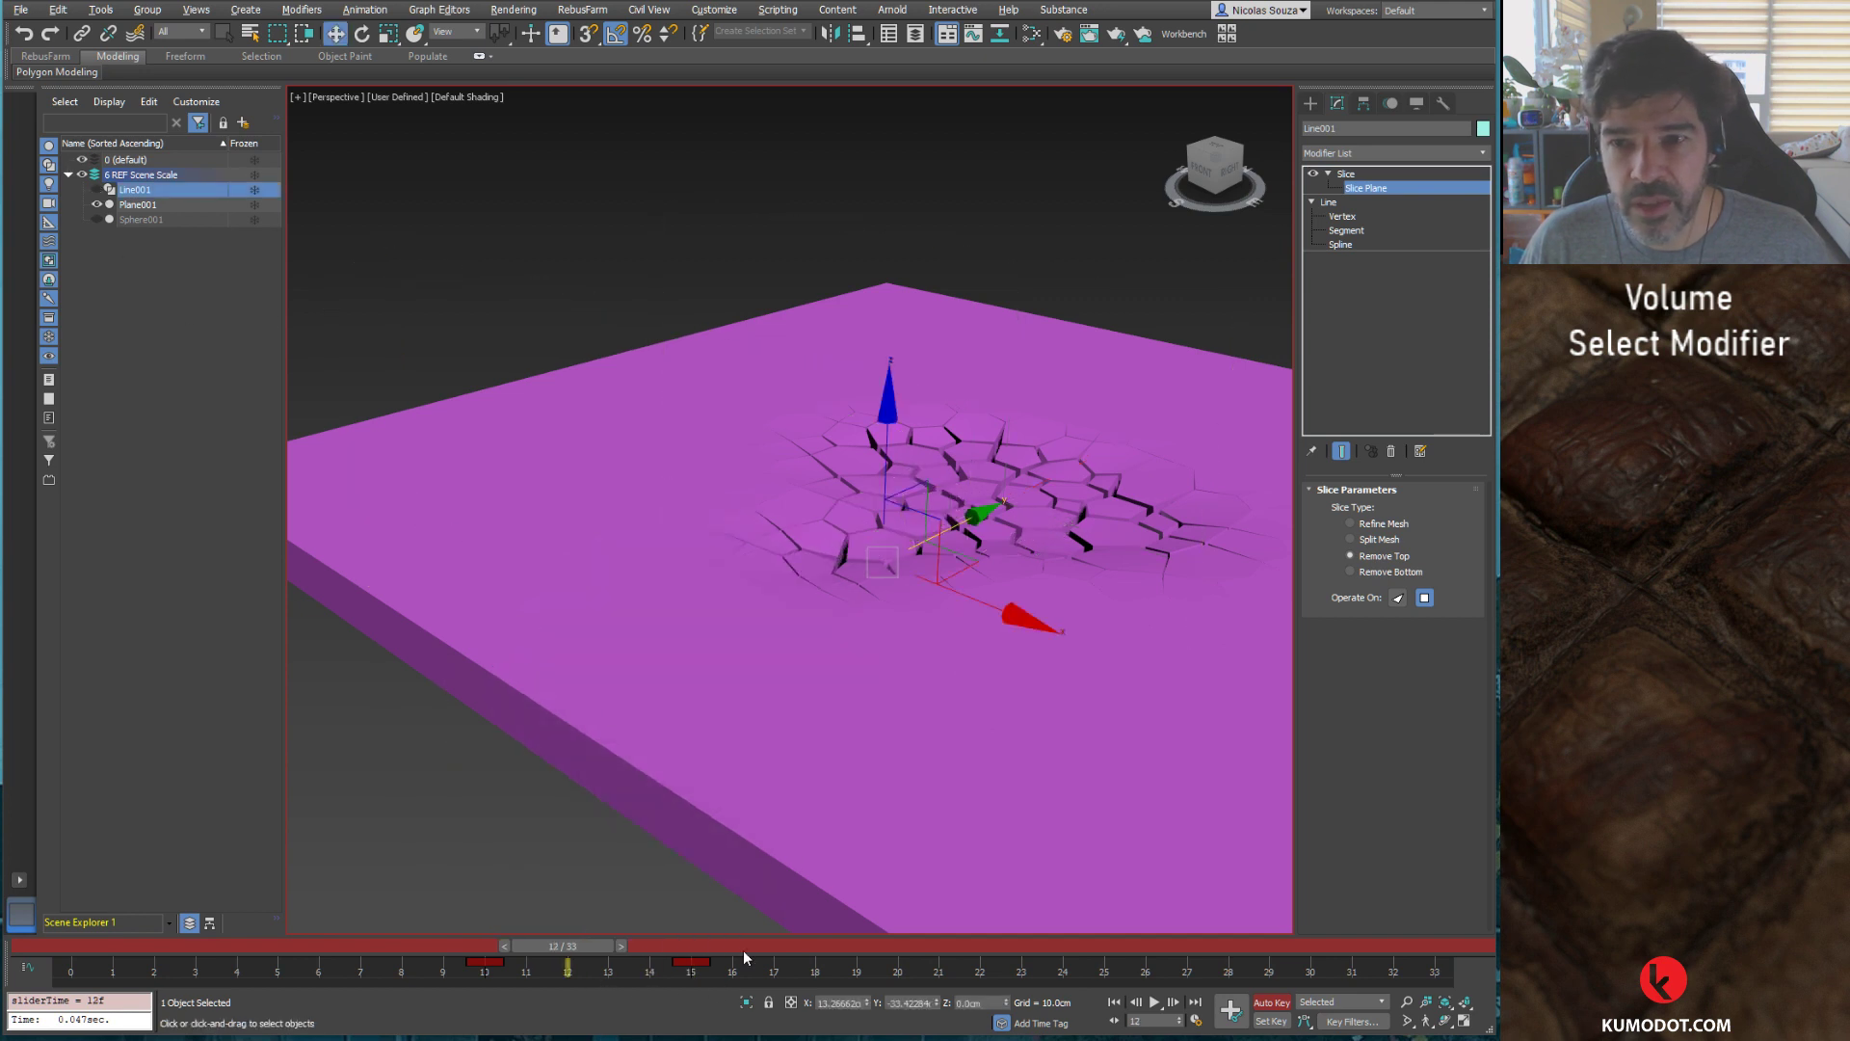
left_click(45, 951)
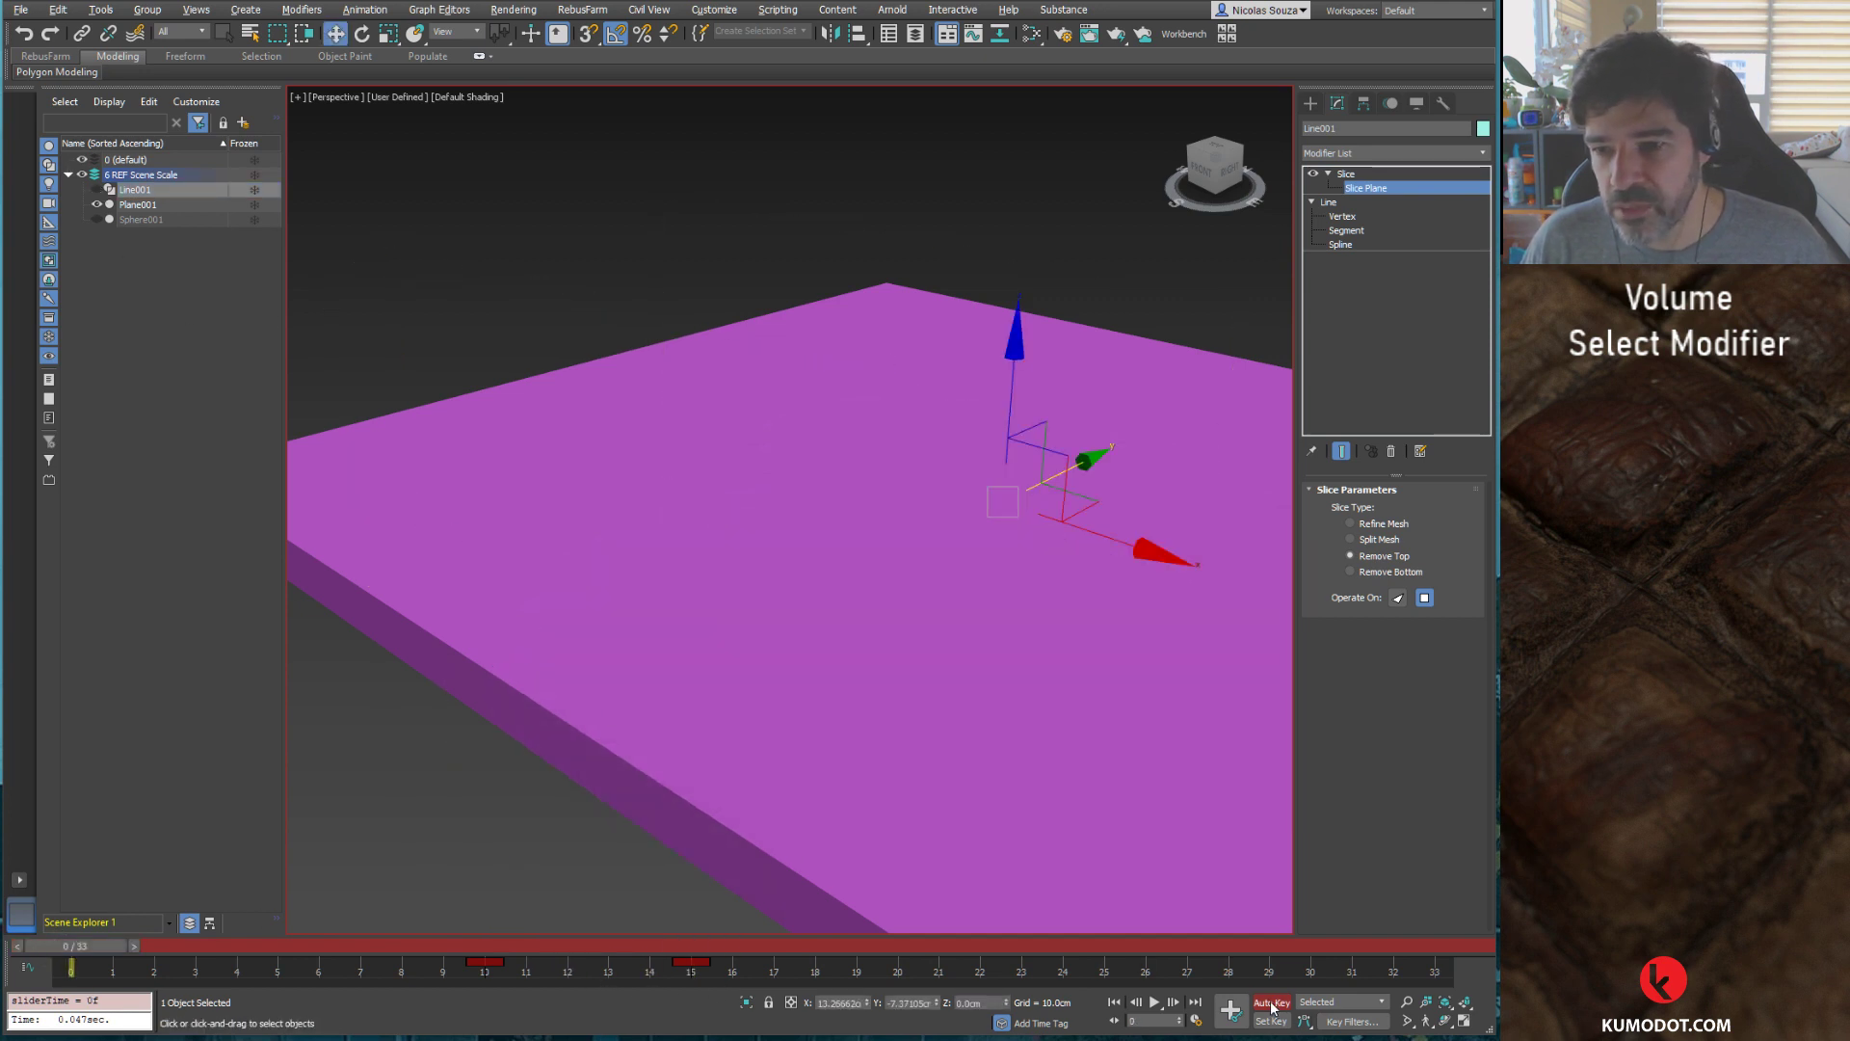
key("n")
Step: Play back, shift the last slice key to frame 20, and open the mini Curve Editor
left_click(1154, 1003)
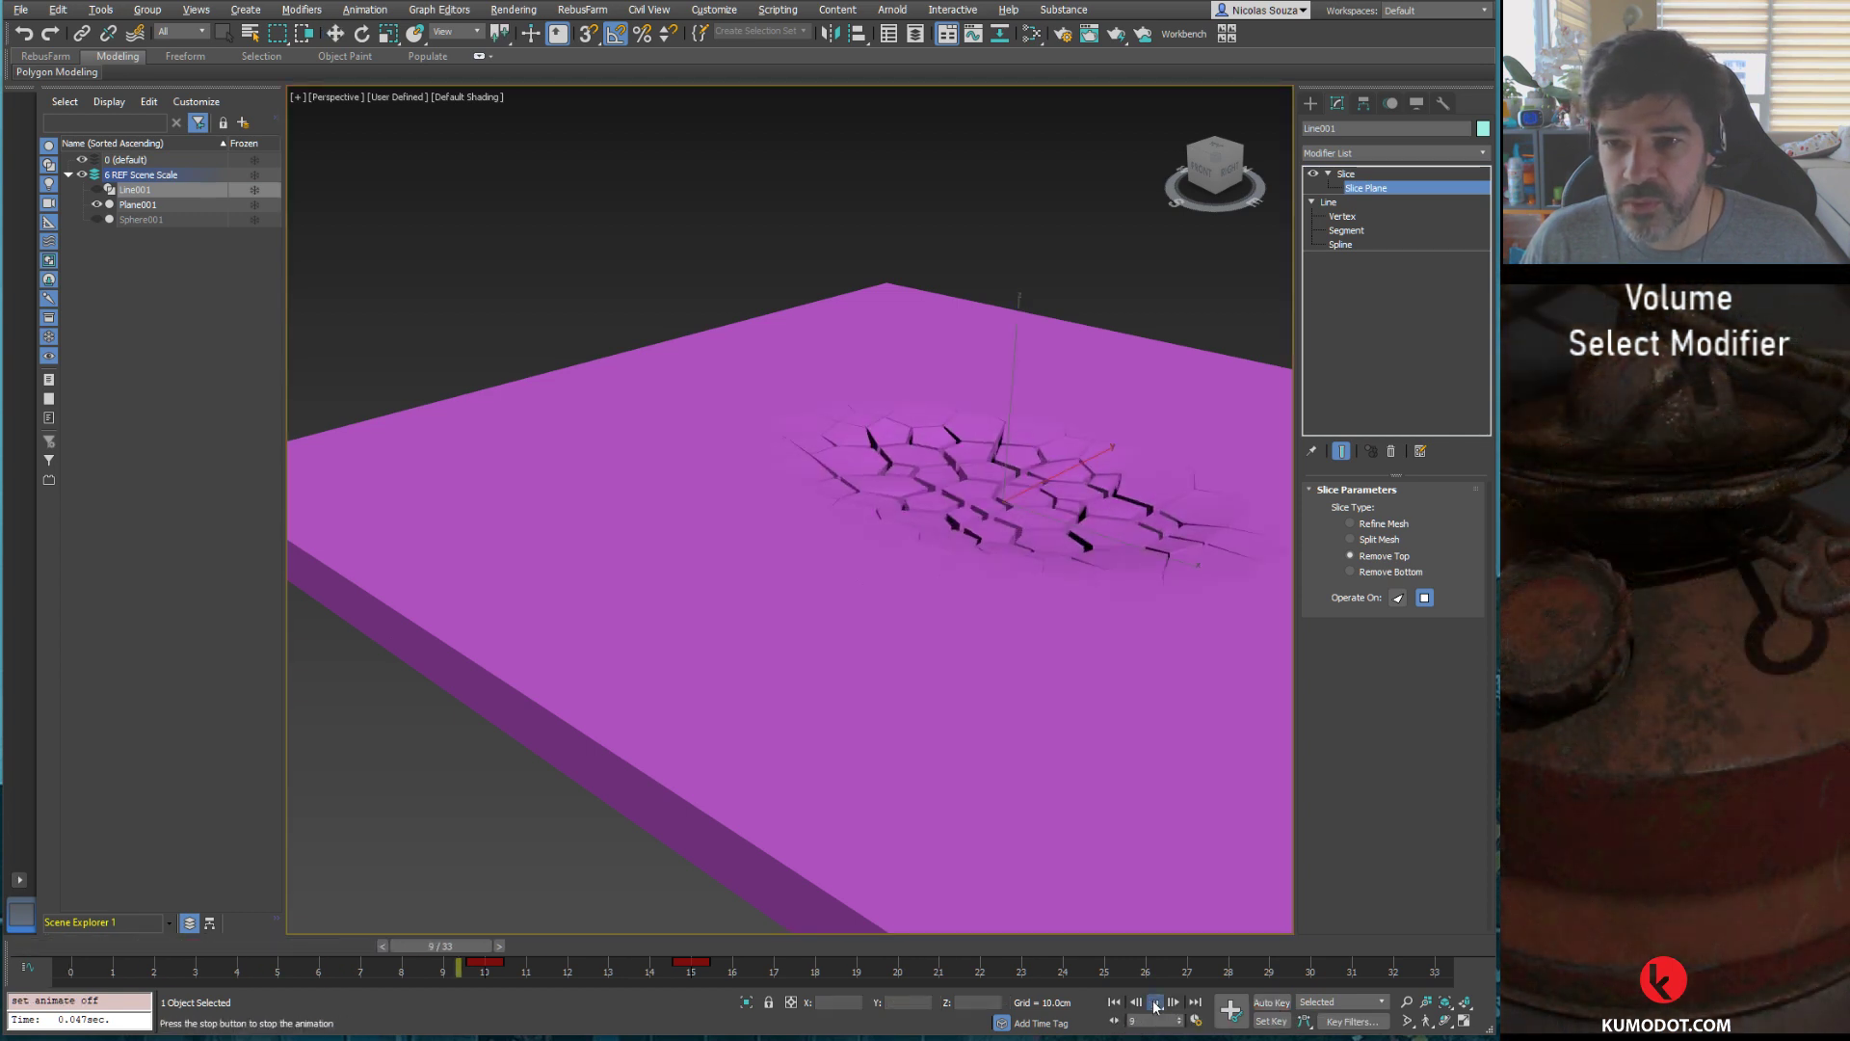
left_click(1154, 1005)
key("w")
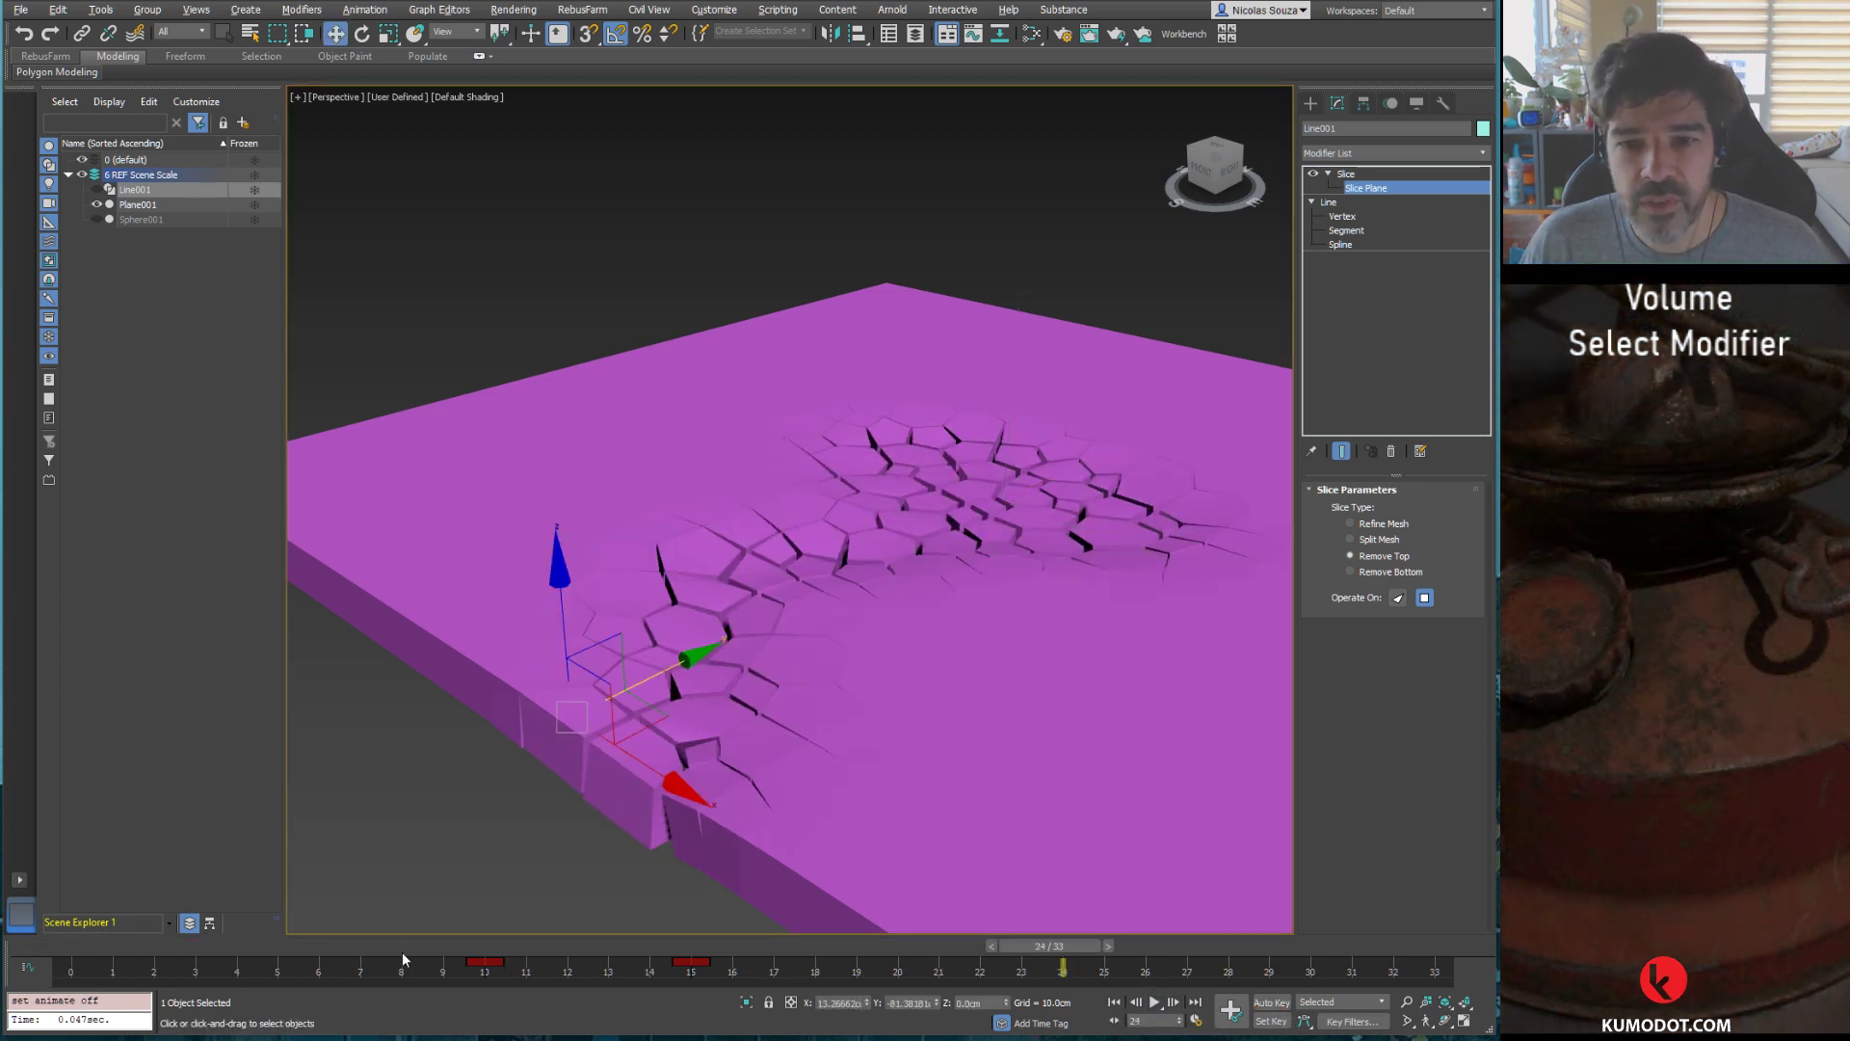
mouse_move(1050, 946)
left_mouse_down()
mouse_move(137, 946)
mouse_move(359, 945)
mouse_move(487, 992)
mouse_move(393, 968)
mouse_move(629, 985)
mouse_move(526, 975)
left_mouse_up()
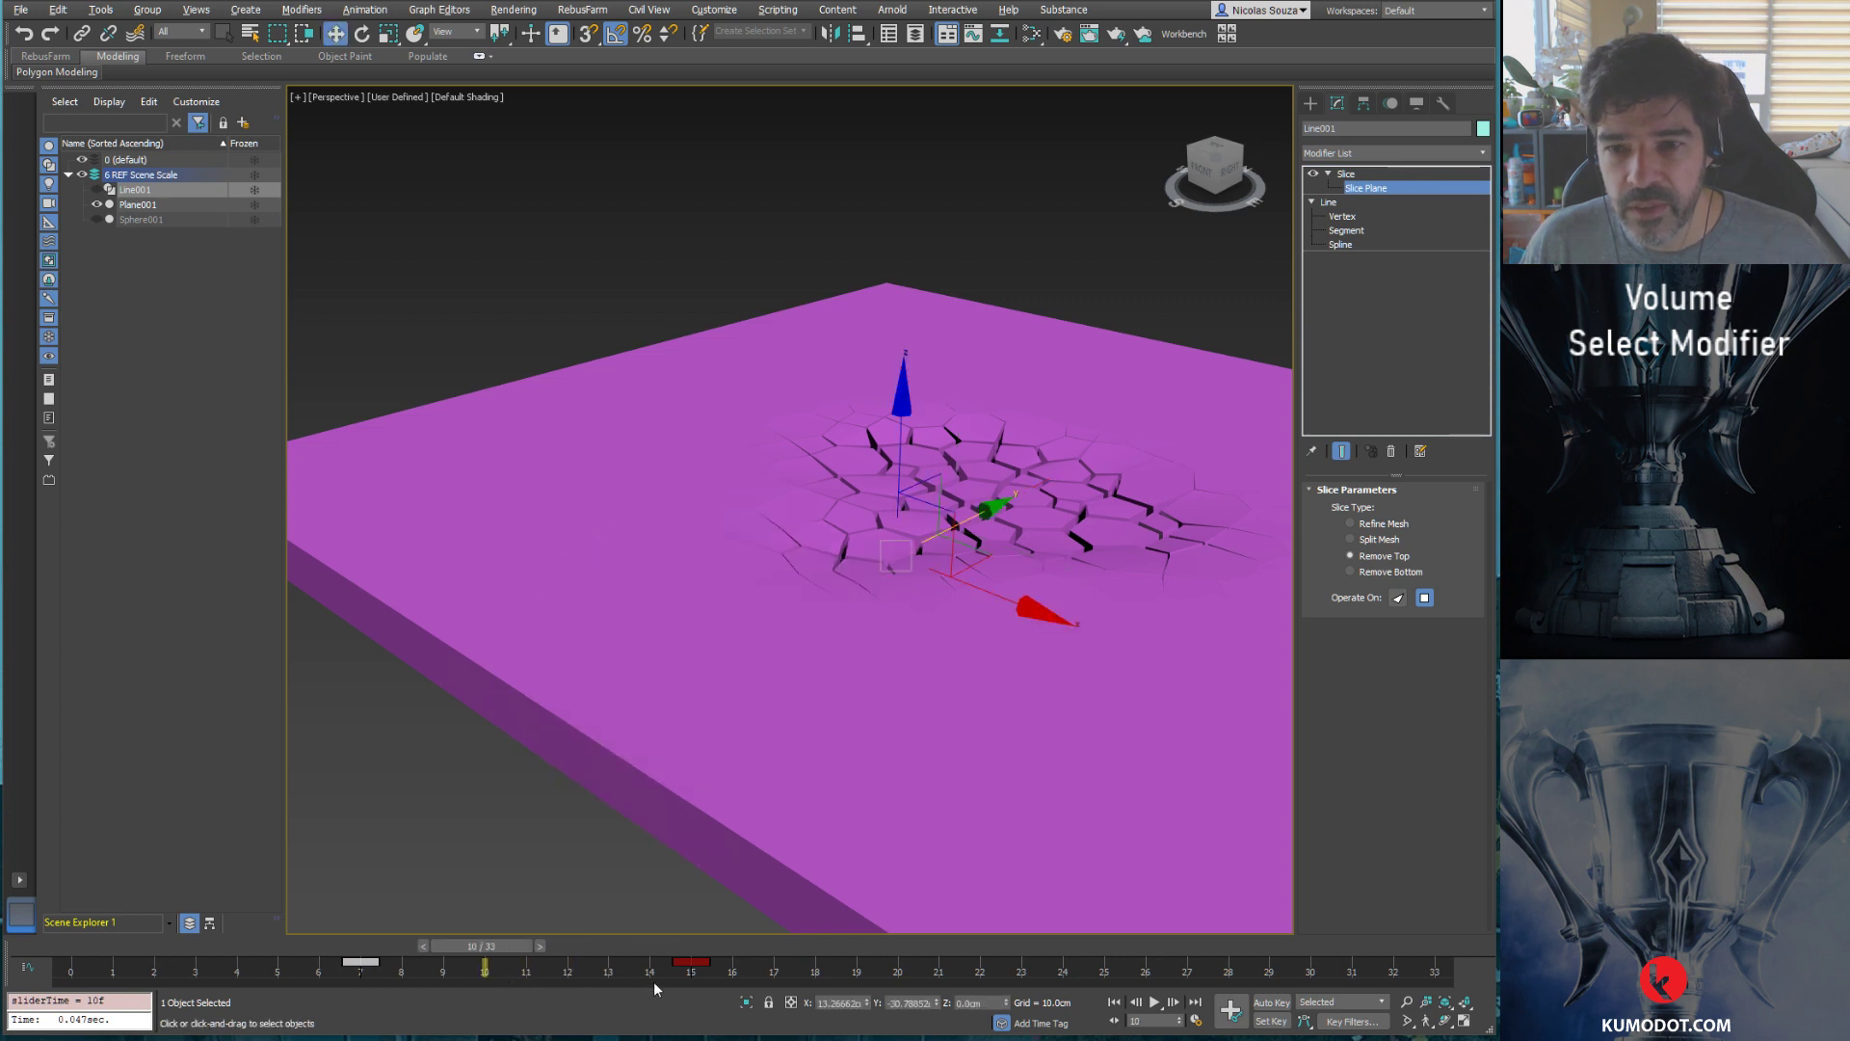
left_click_drag(690, 979, 1105, 982)
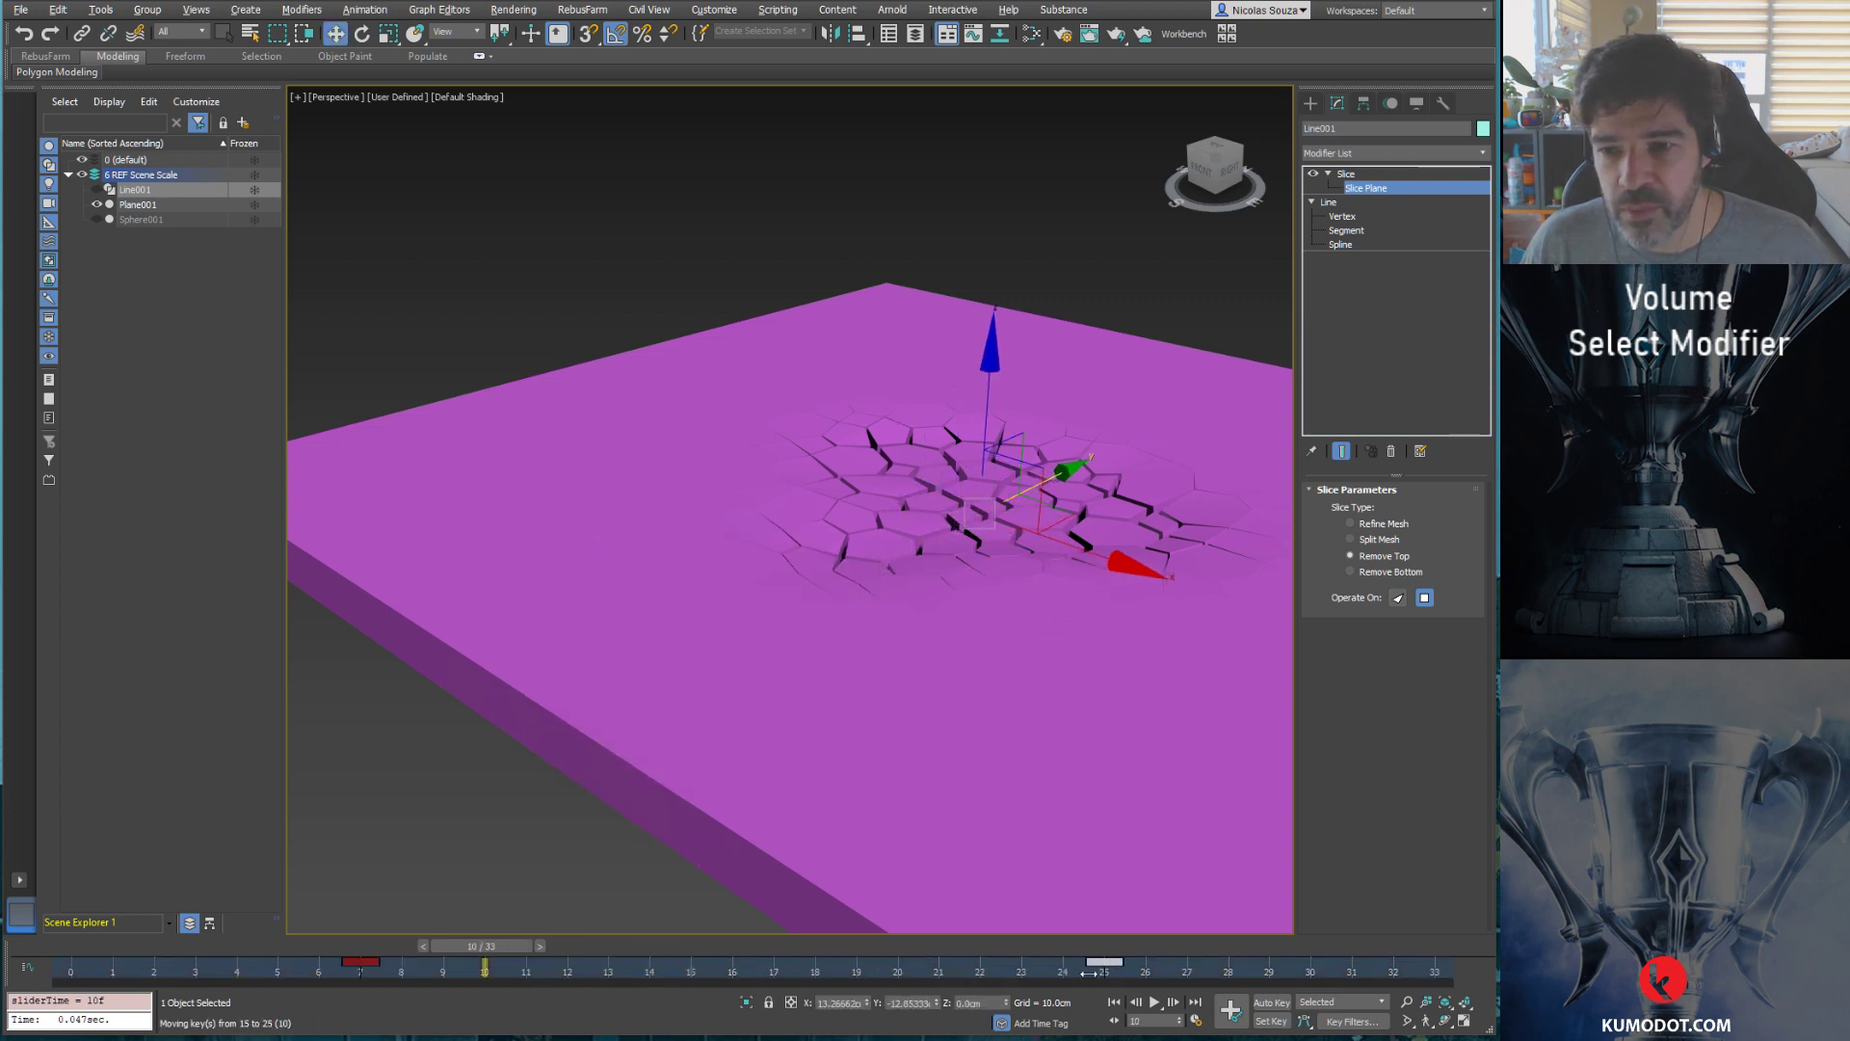
mouse_move(490, 943)
left_mouse_down()
mouse_move(121, 946)
mouse_move(934, 980)
mouse_move(648, 997)
left_mouse_up()
key("w")
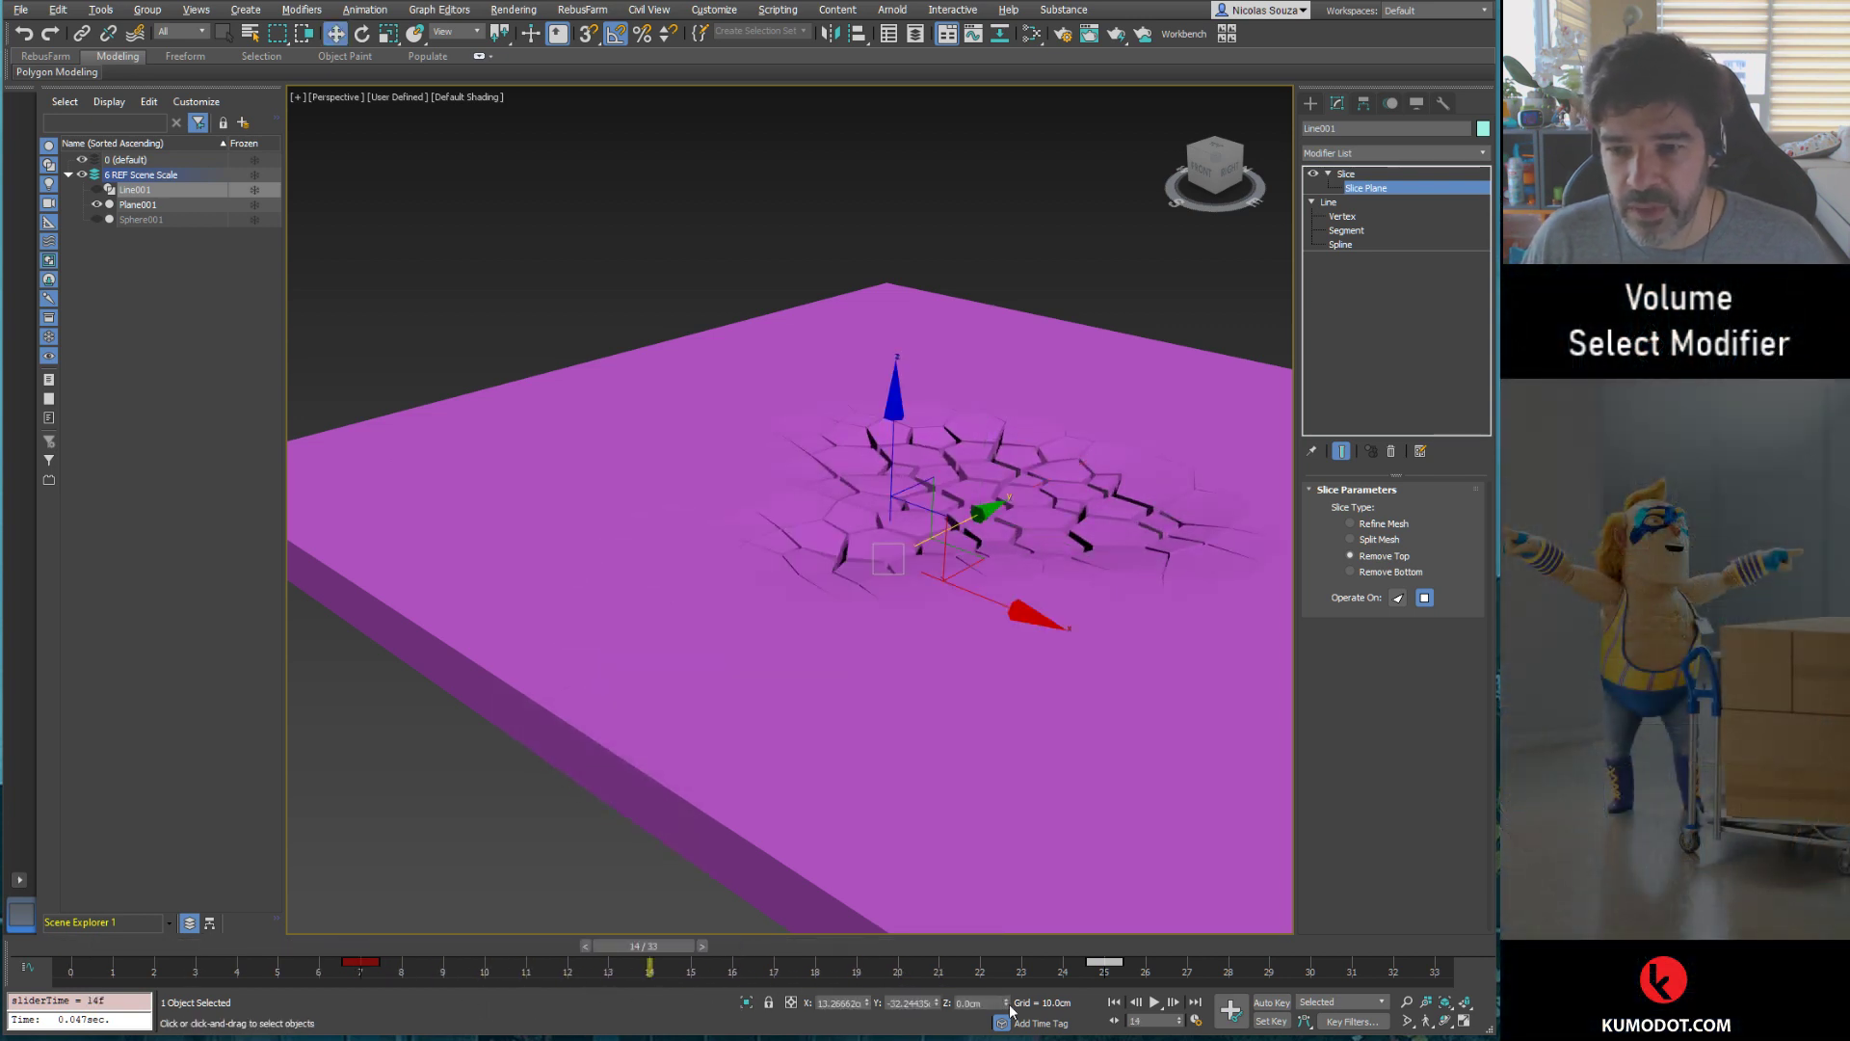
left_click_drag(1159, 975, 321, 974)
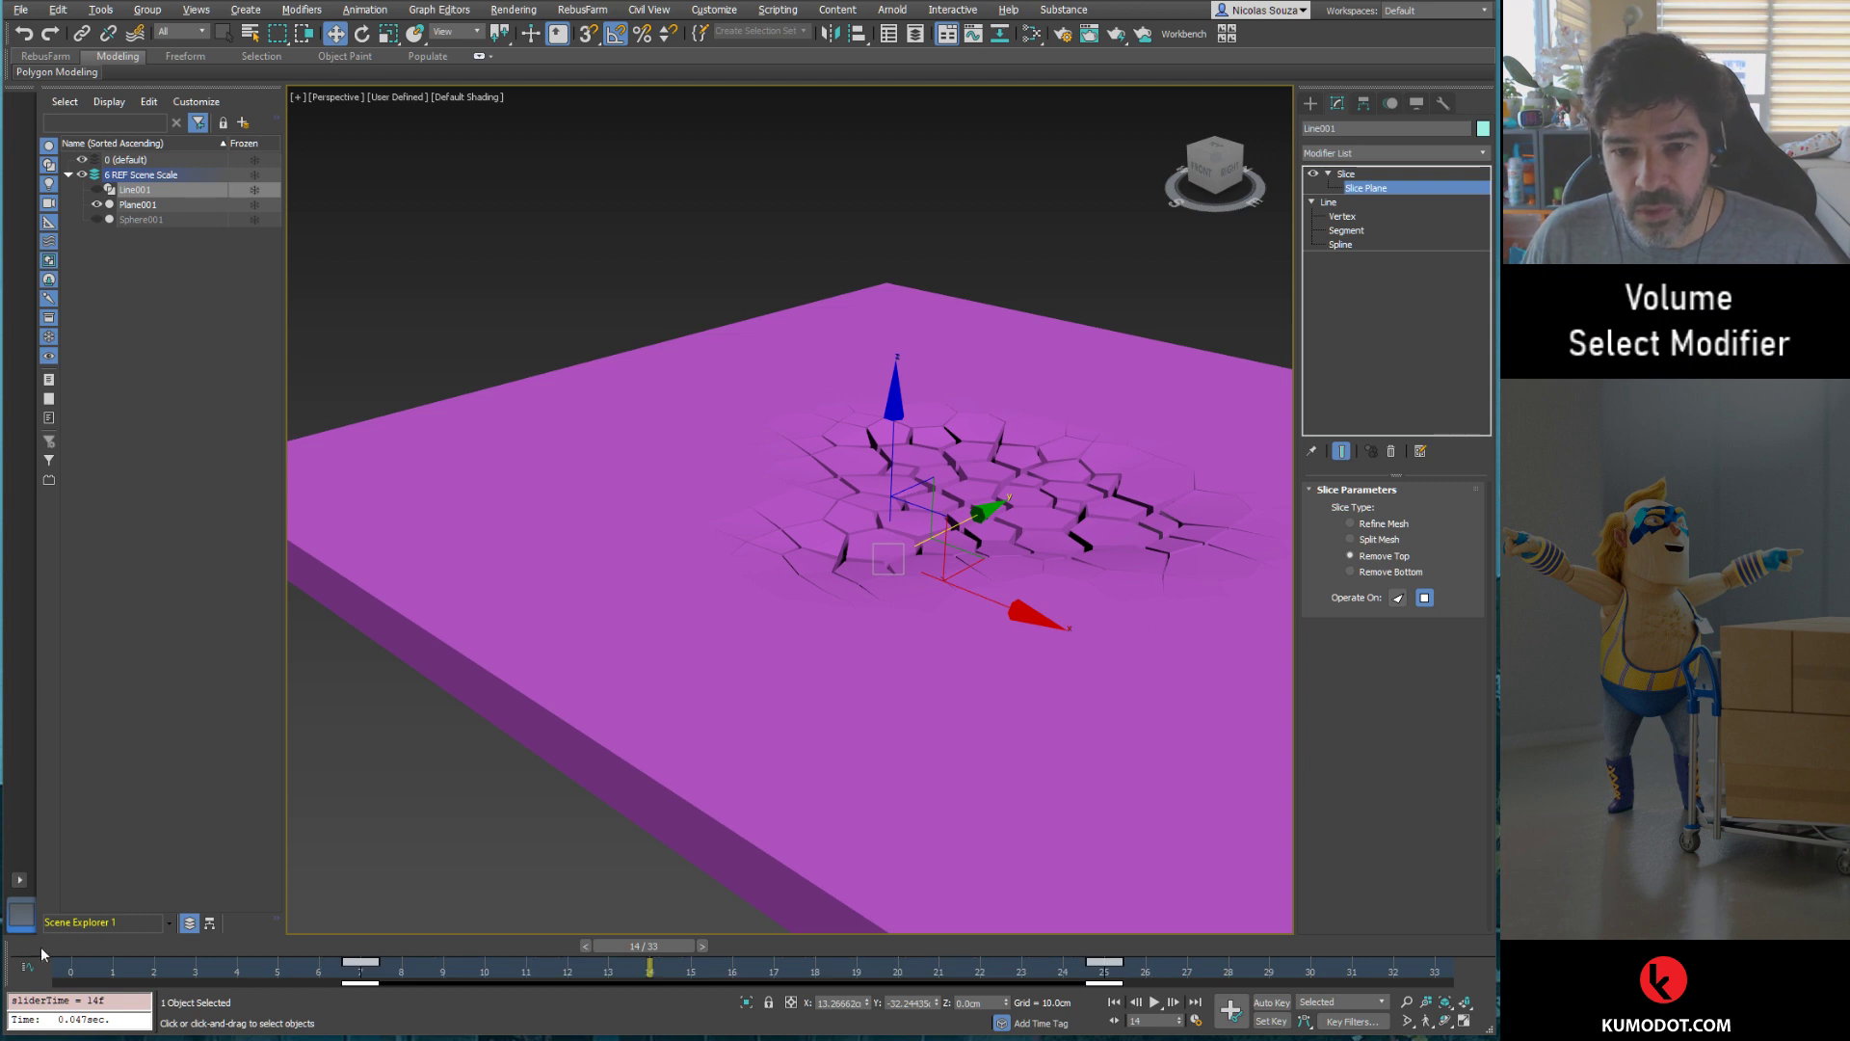
left_click(27, 967)
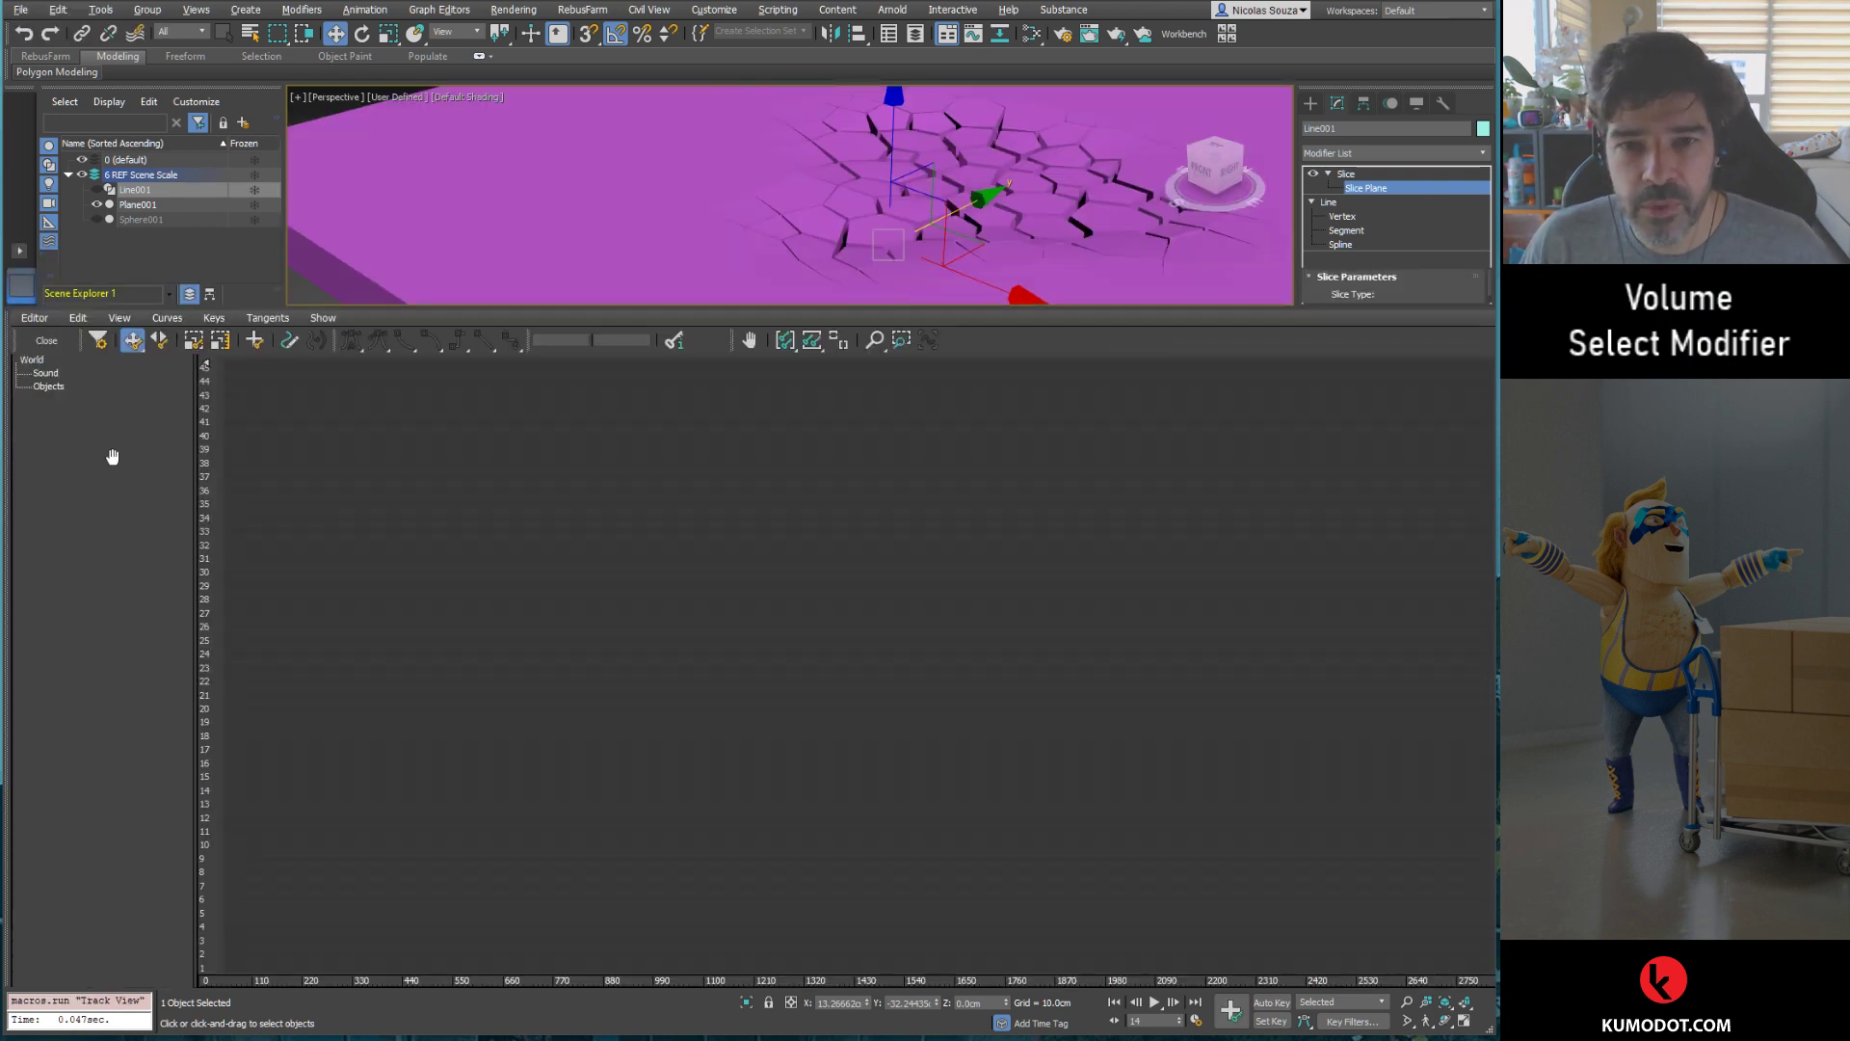
Step: Filter Track View to animated tracks and isolate the Slice Plane's Y Position curve
left_click(786, 339)
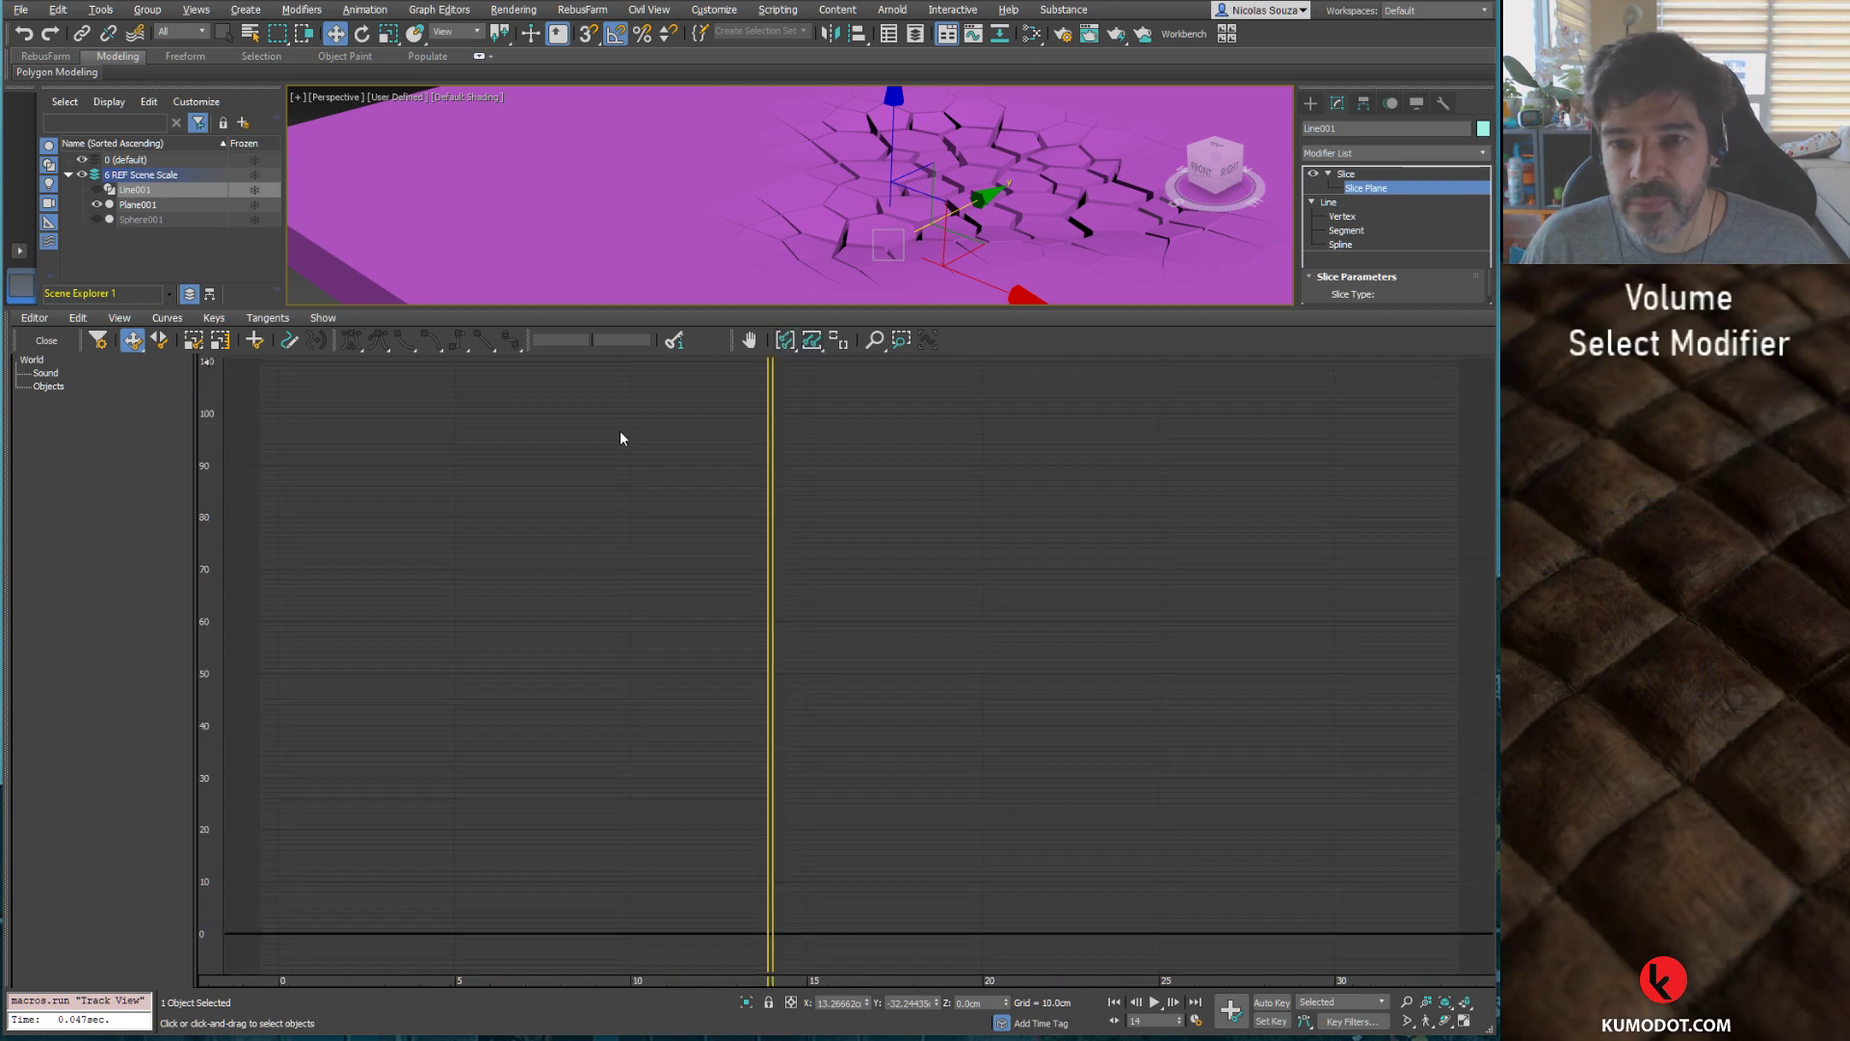
left_click(55, 390)
mouse_move(118, 316)
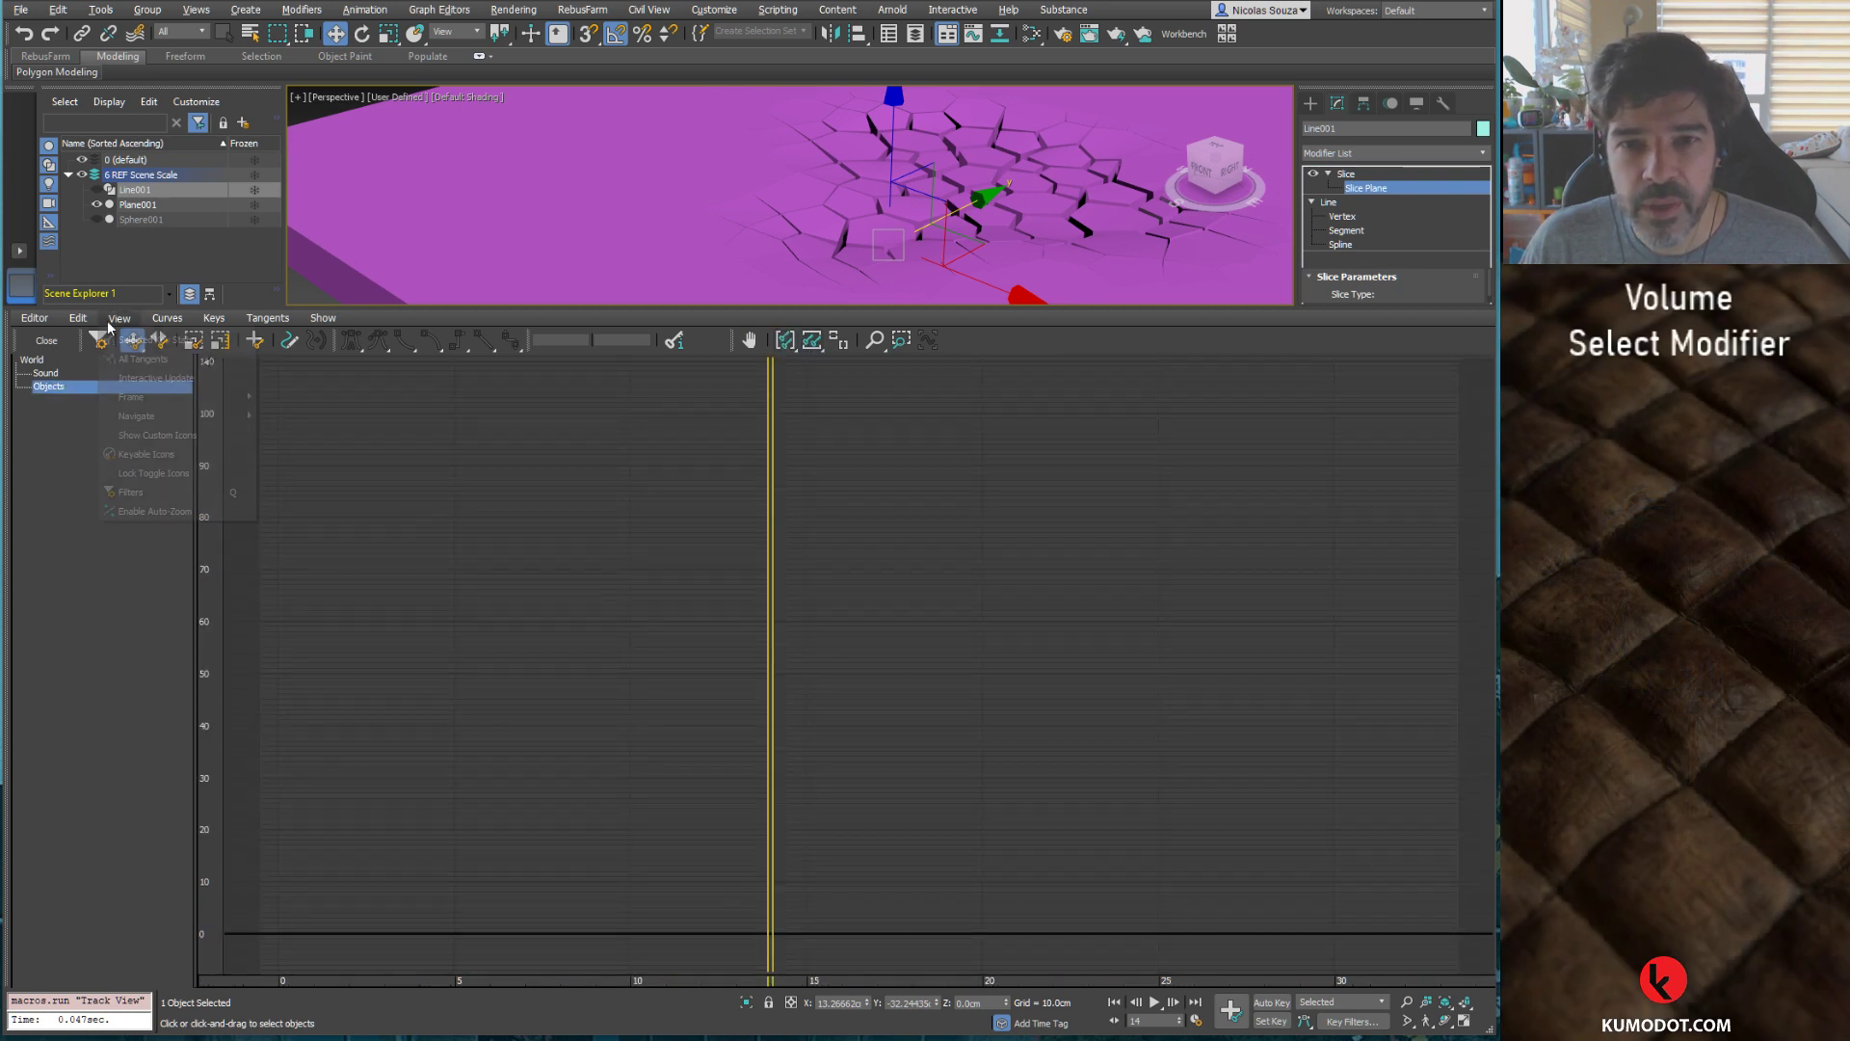
left_click(77, 317)
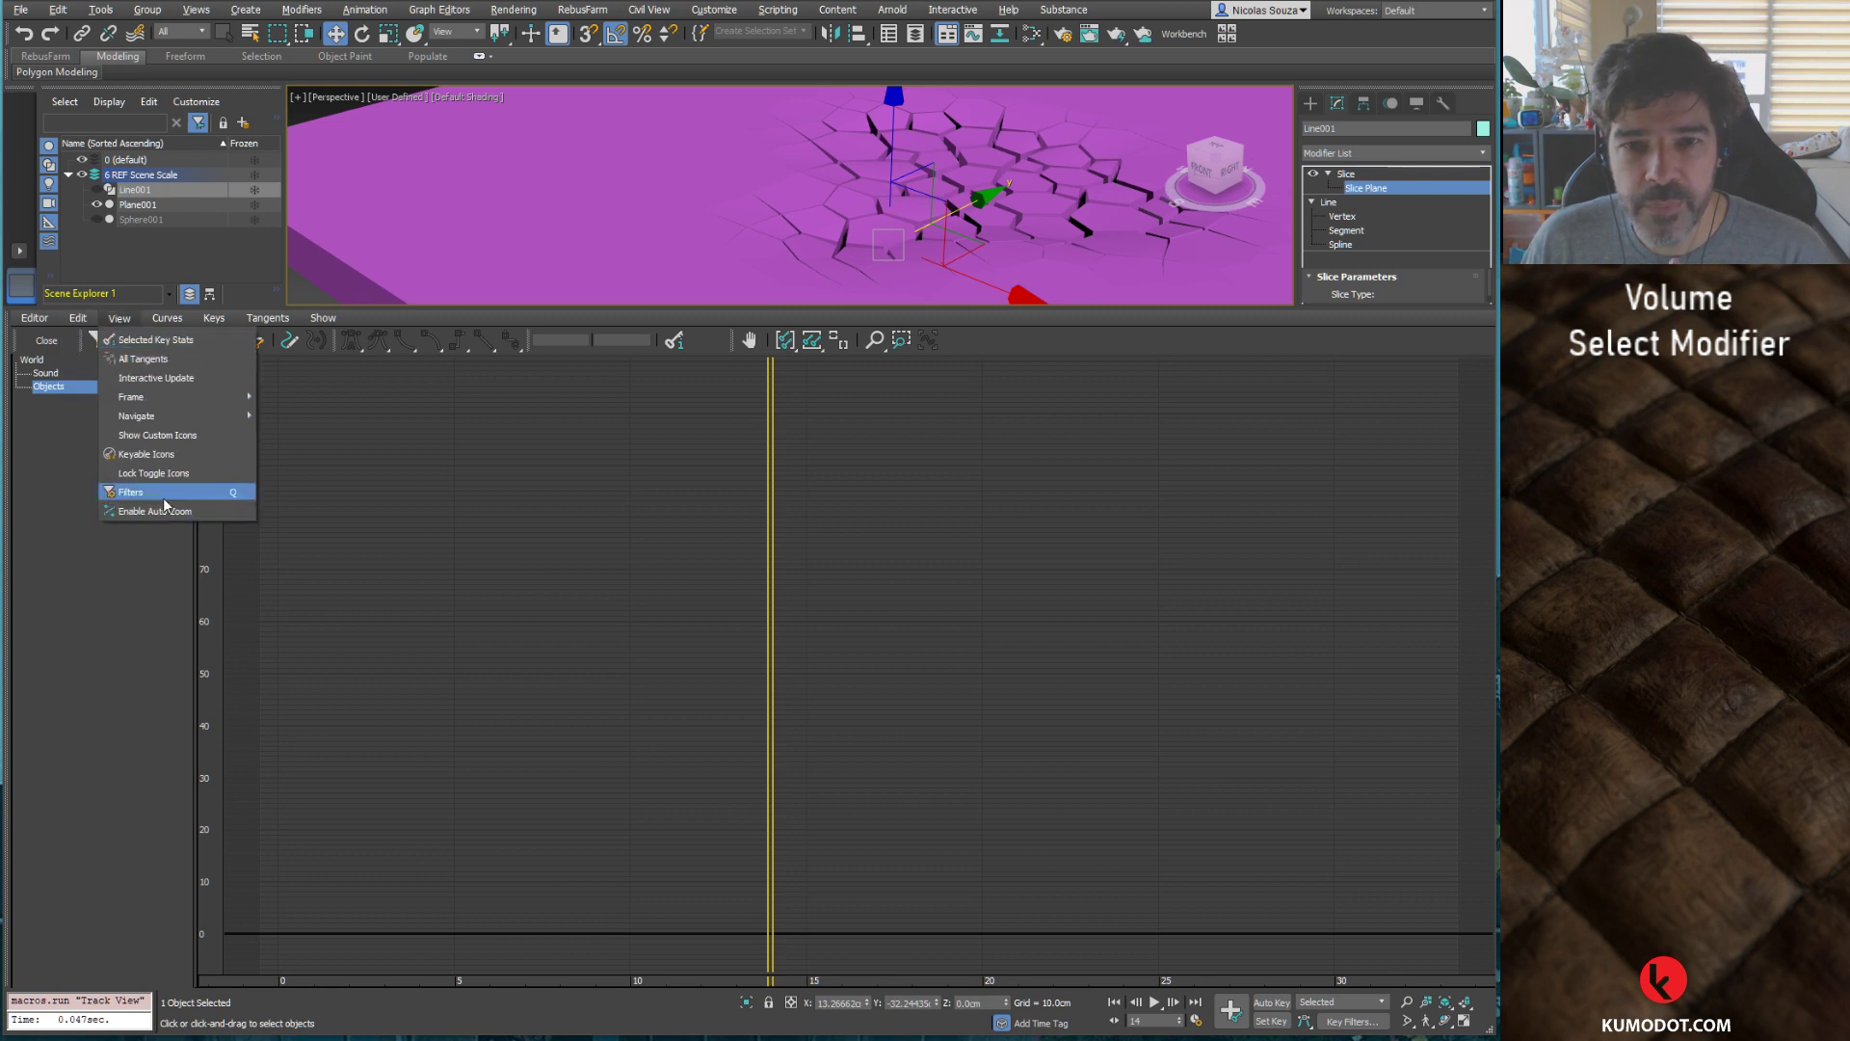
left_click(131, 491)
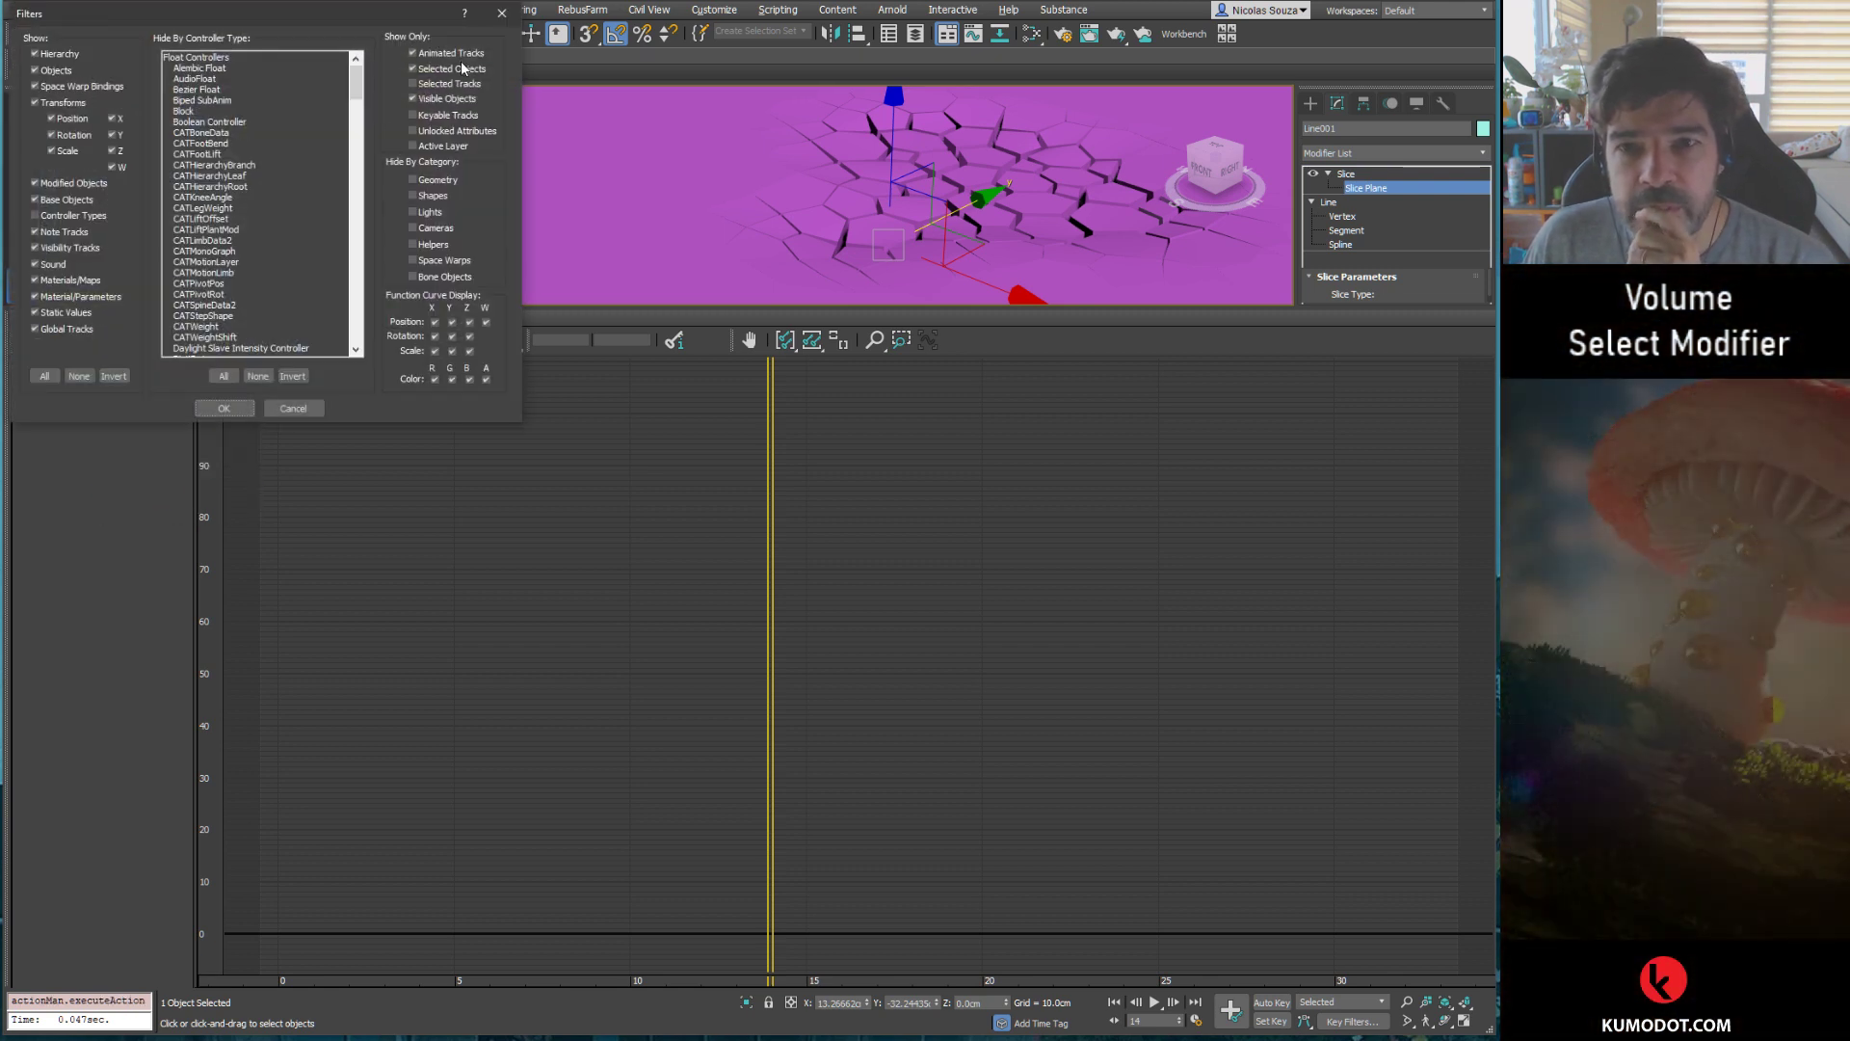
left_click(222, 410)
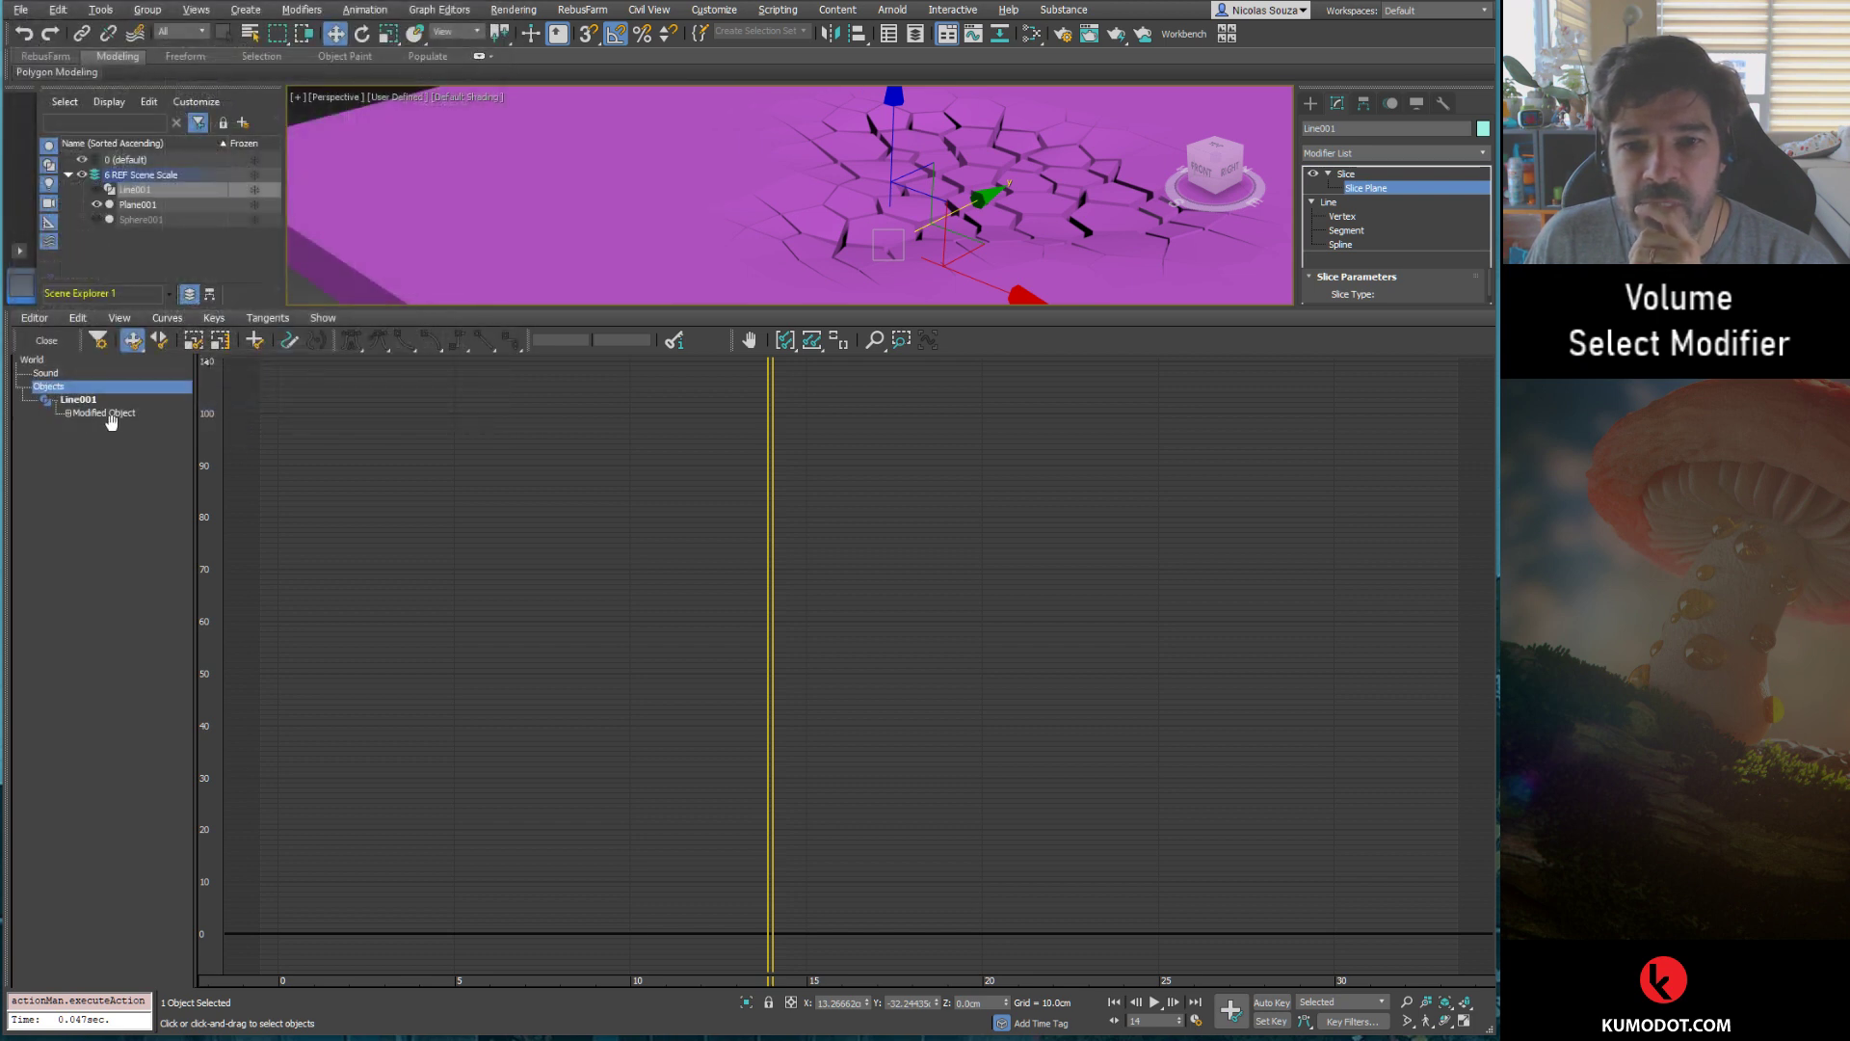
left_click(81, 426)
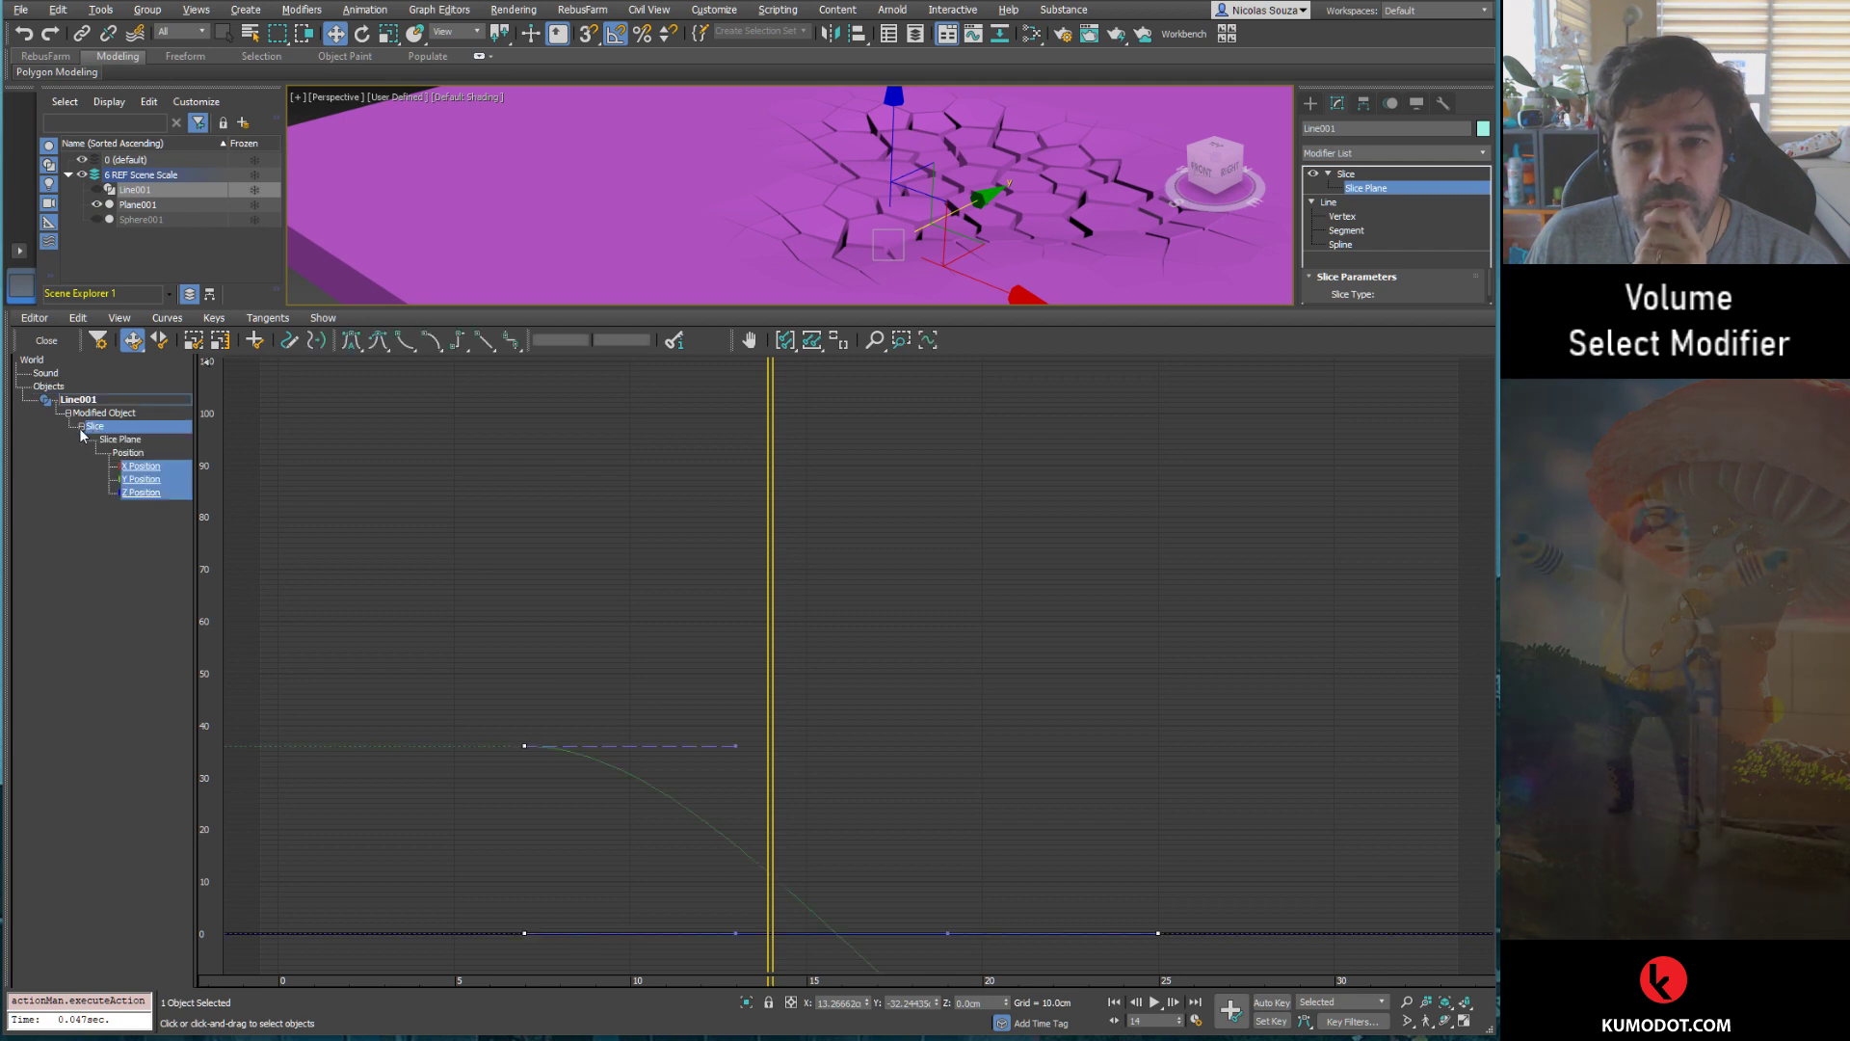
mouse_move(906, 841)
middle_mouse_down()
mouse_move(842, 541)
mouse_move(835, 609)
middle_mouse_up()
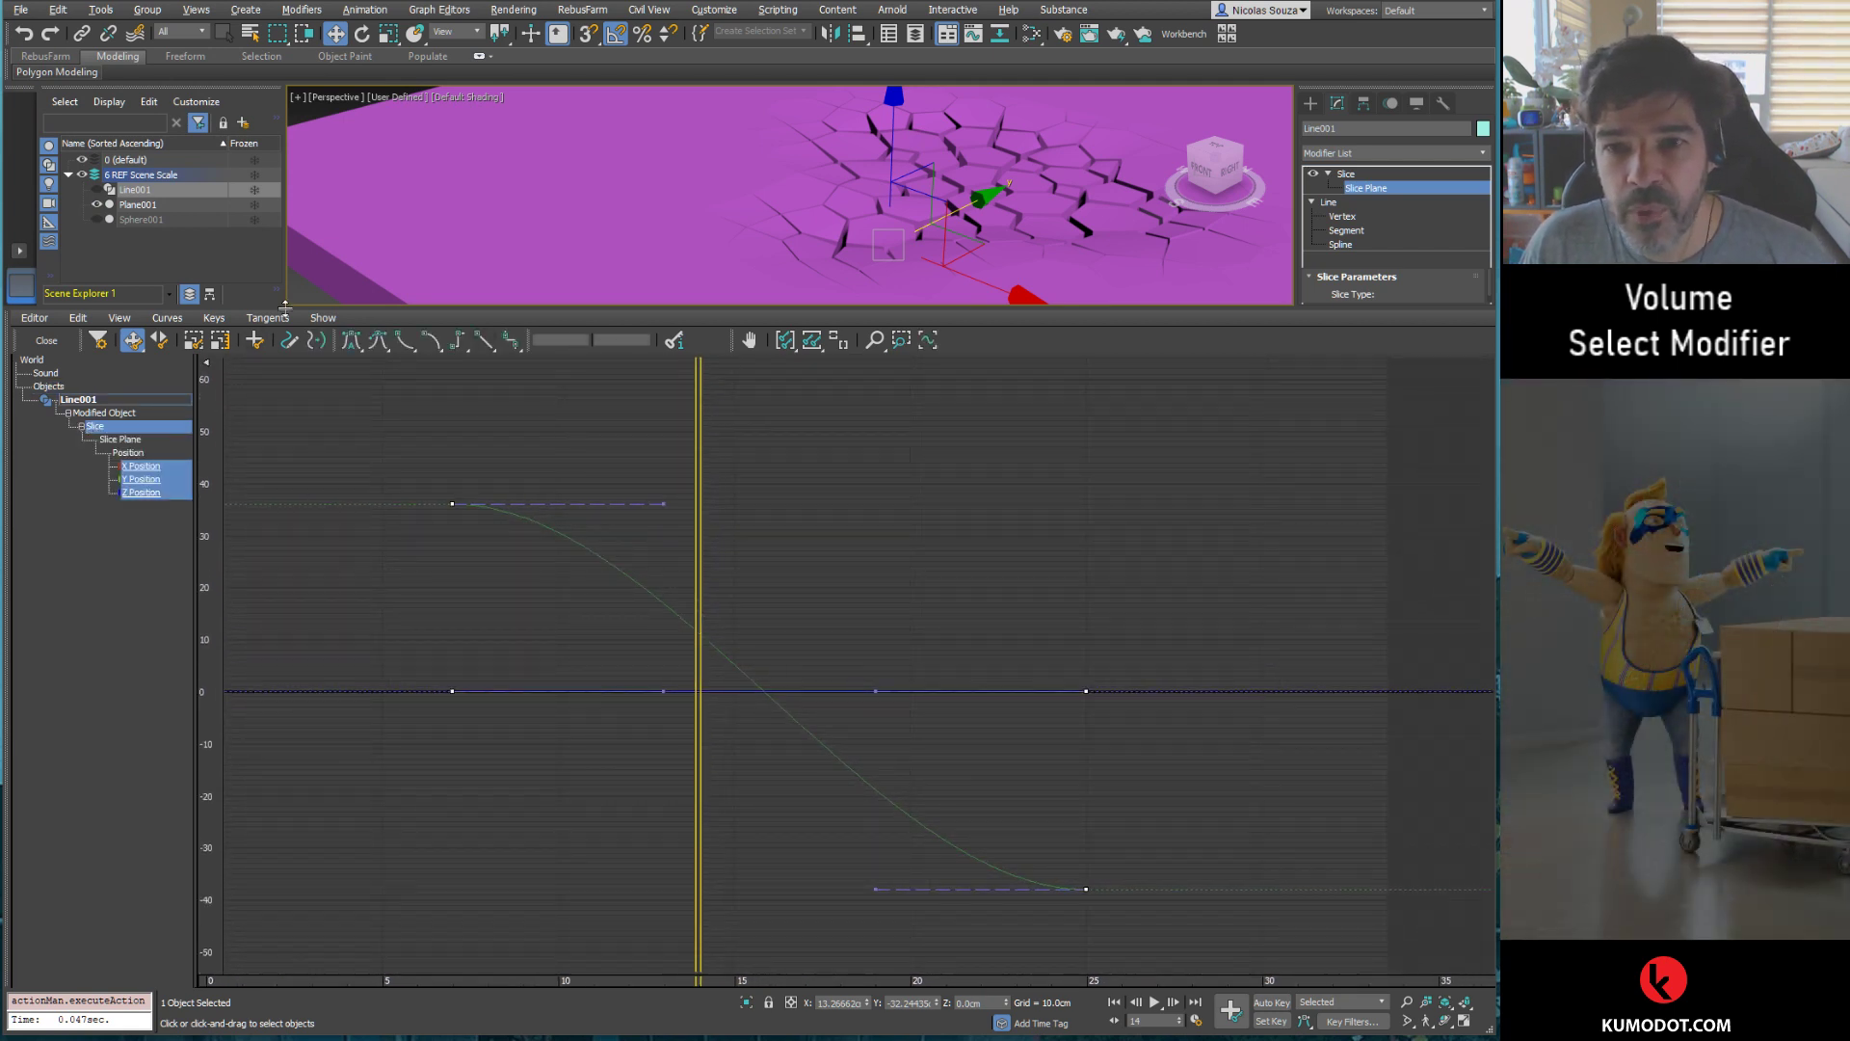
left_click(146, 489)
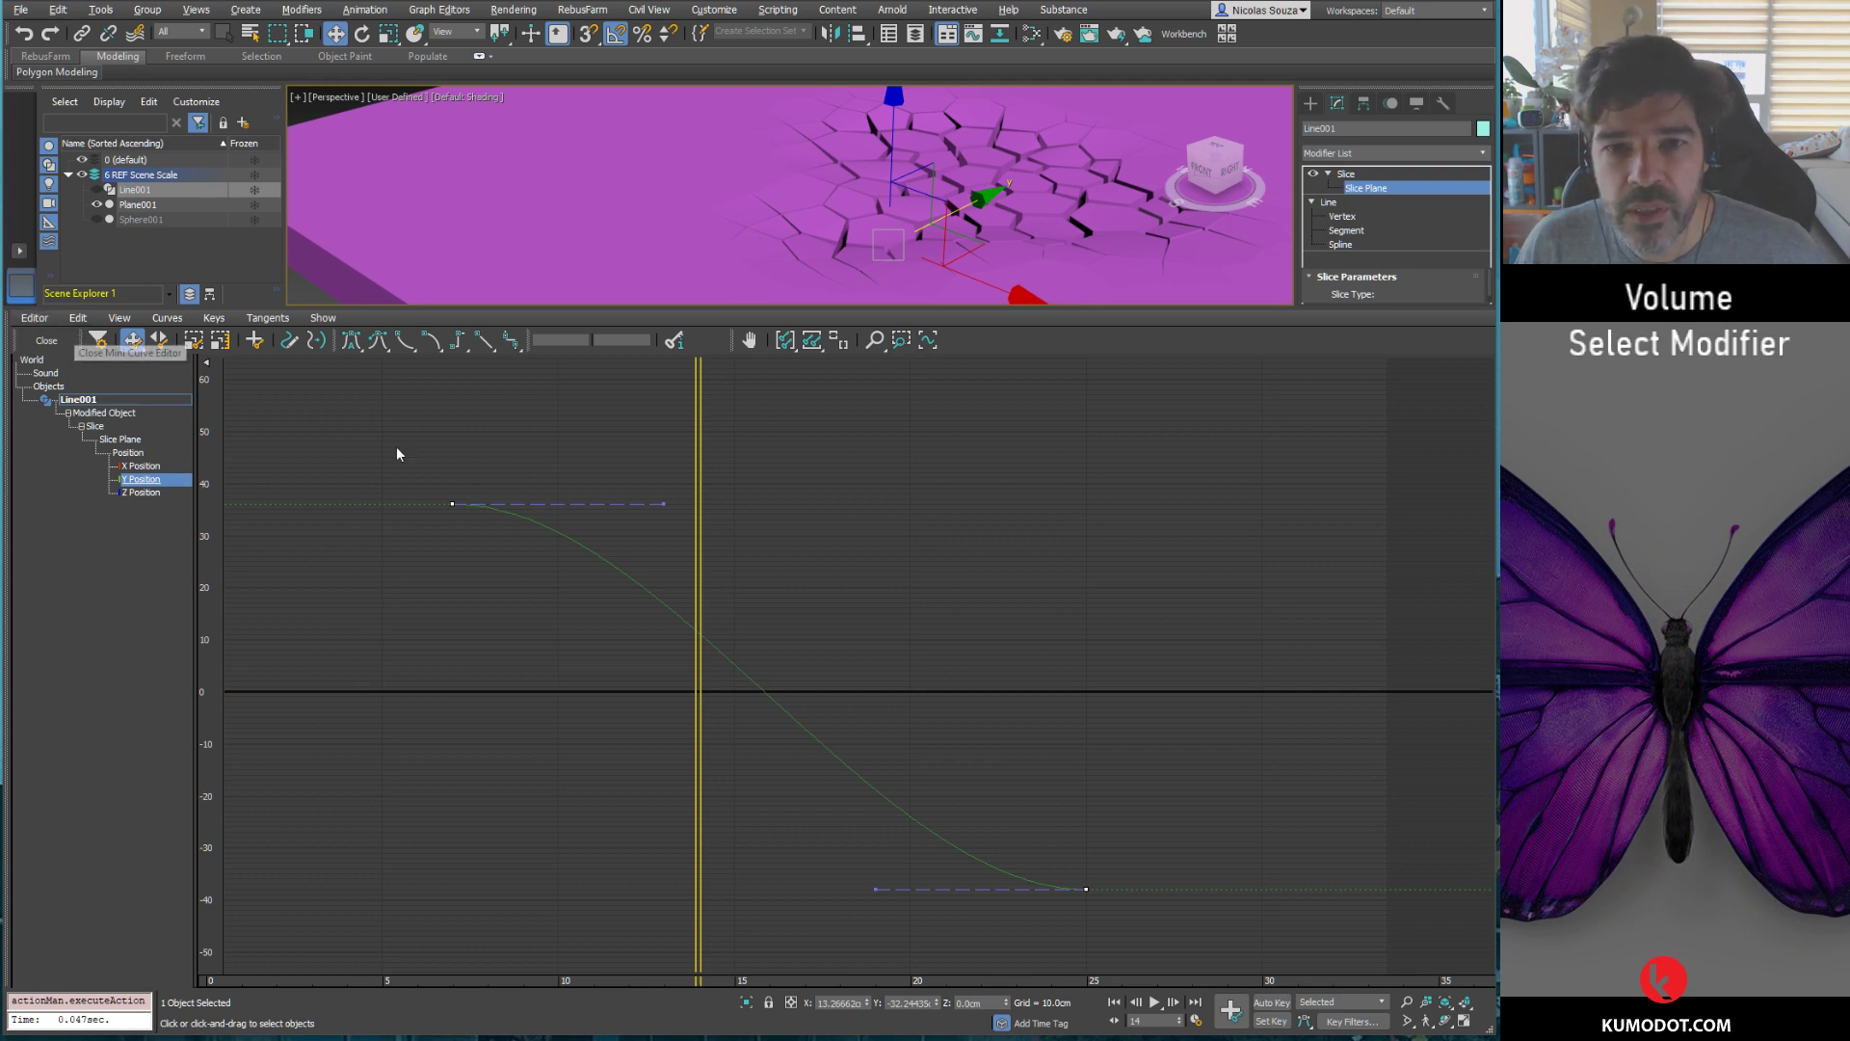
Step: Redraw the early Y Position curve, lower the frame 12 key to about 28, and enlarge the viewport
left_click(290, 342)
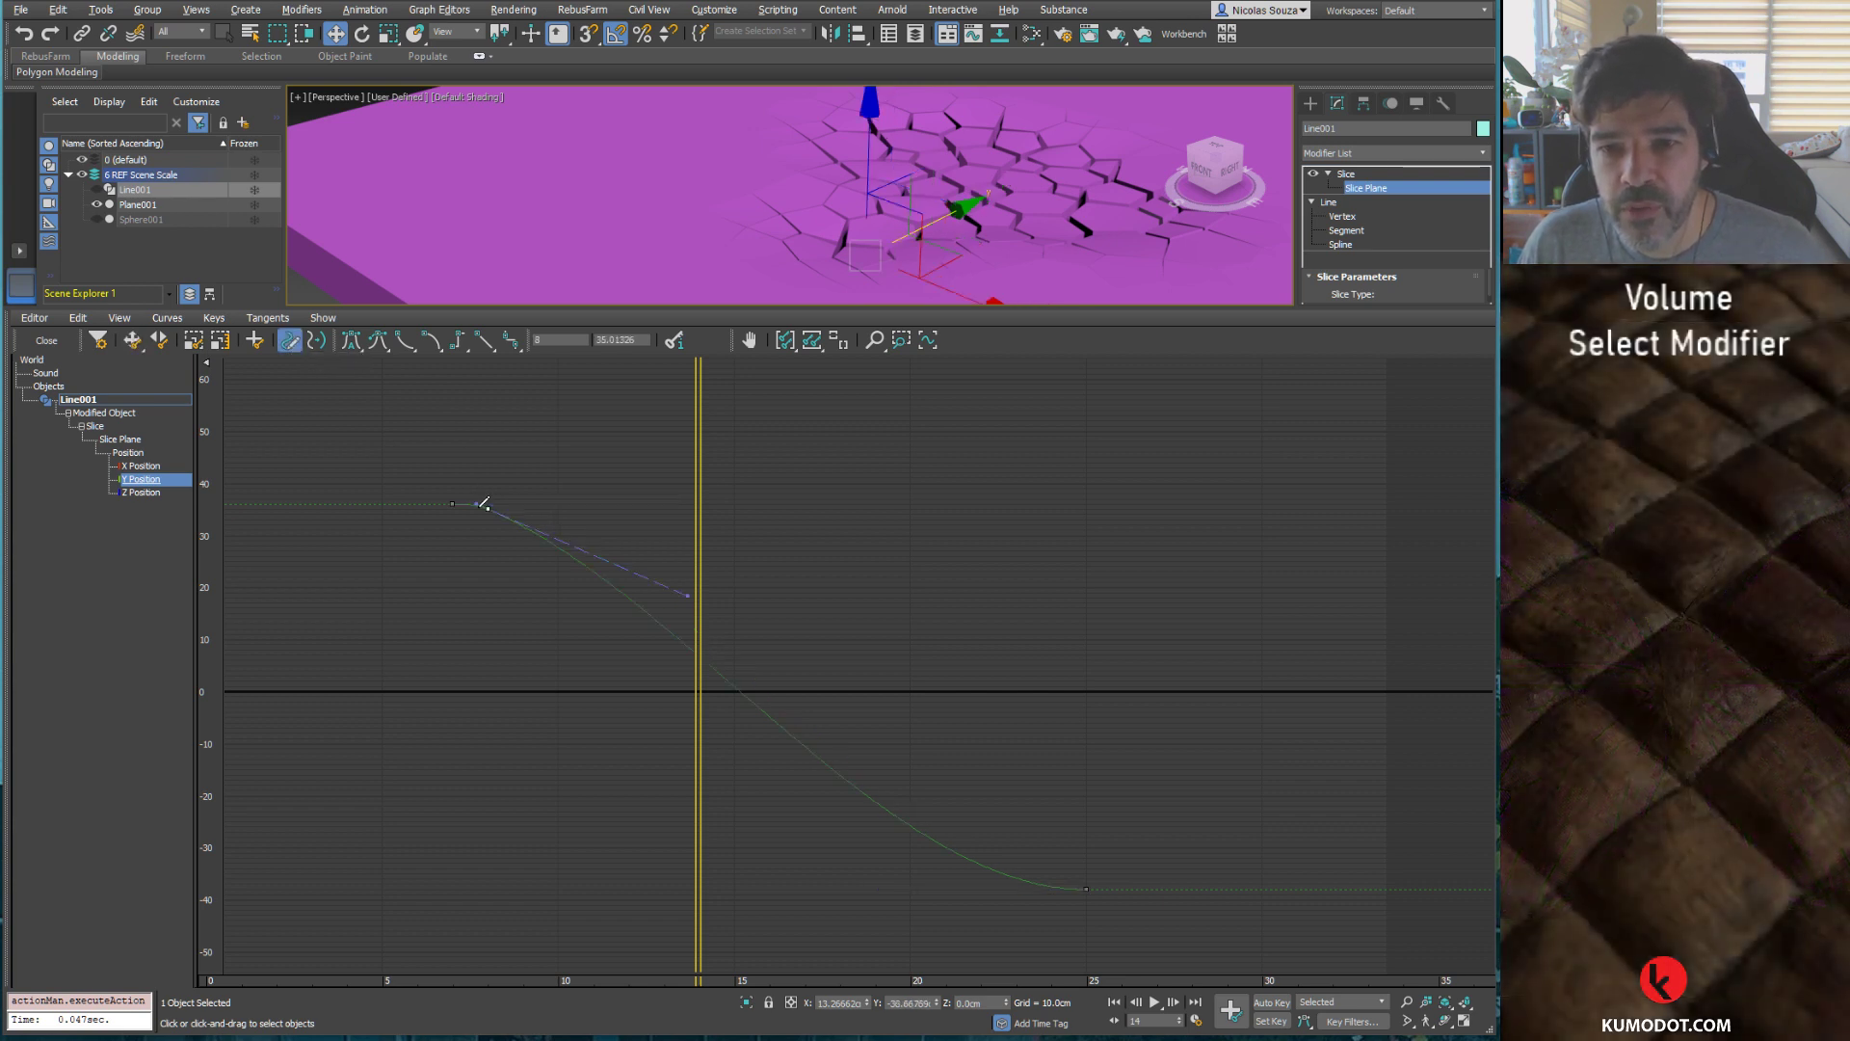
mouse_move(479, 511)
left_mouse_down()
mouse_move(631, 515)
mouse_move(1051, 838)
left_mouse_up()
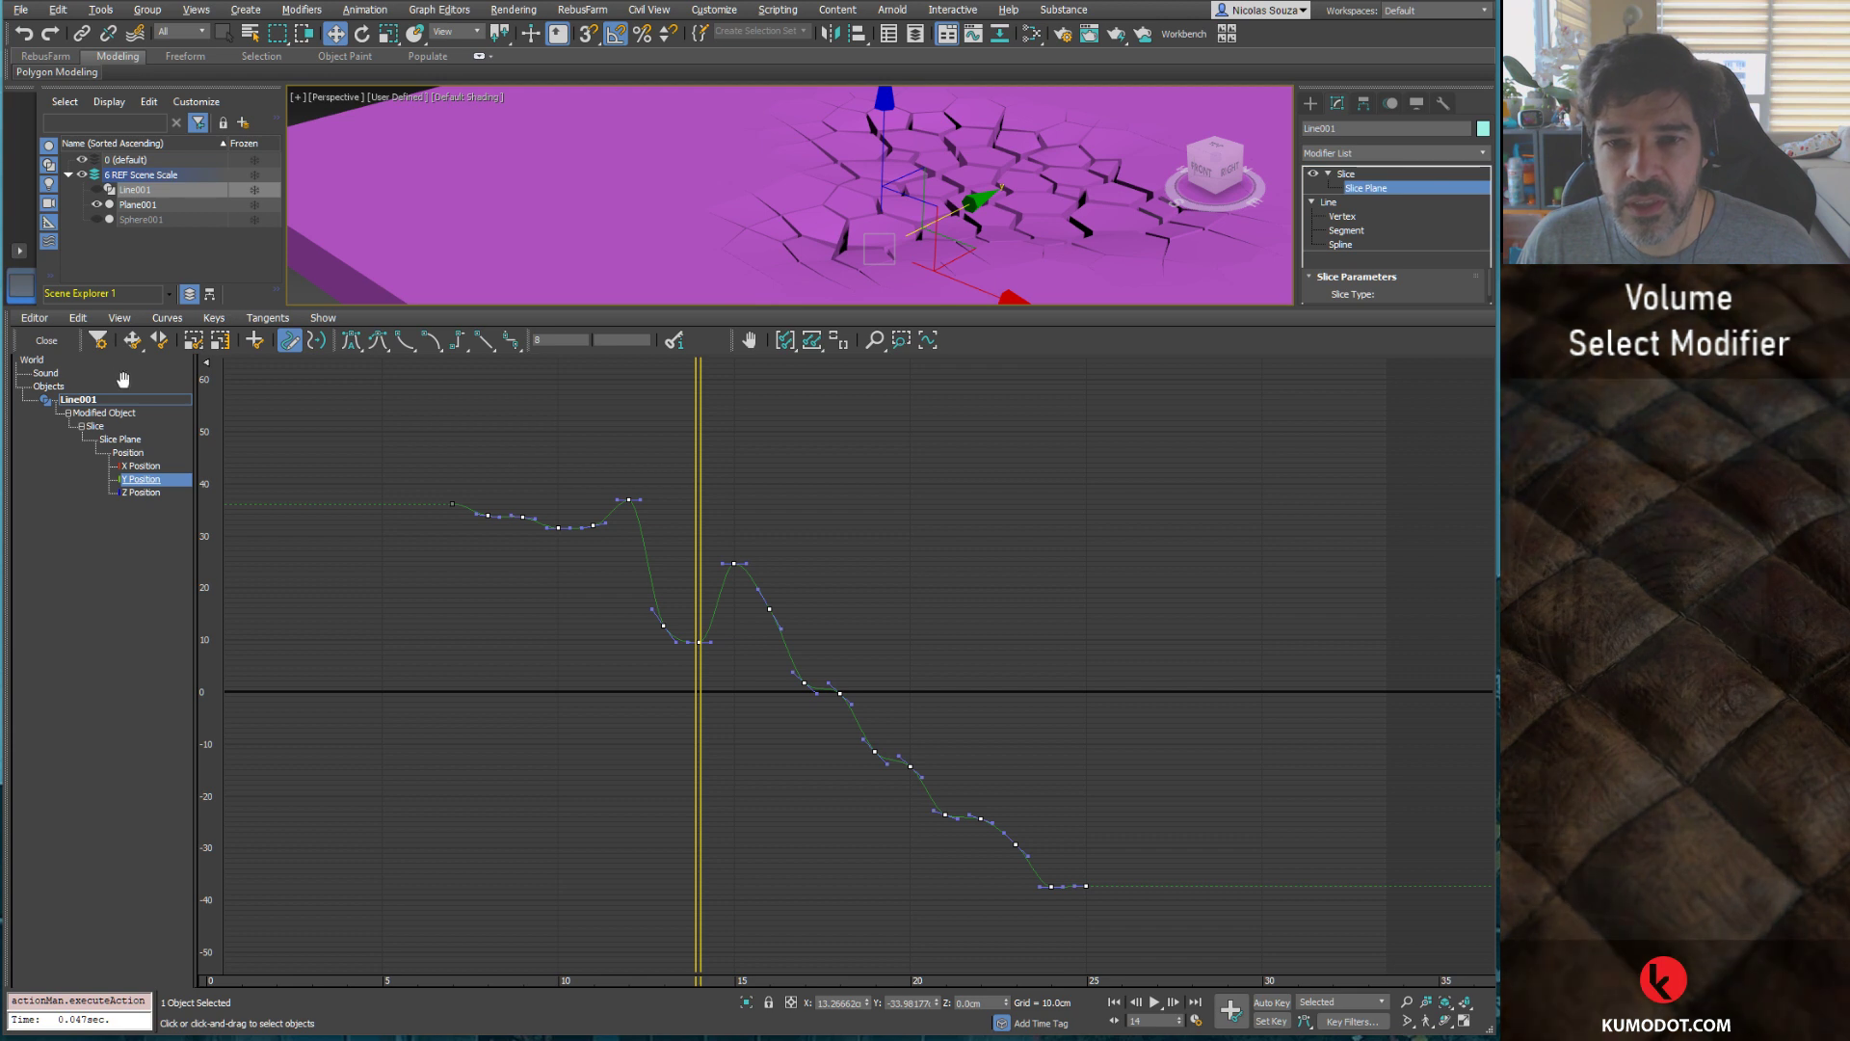
key("Escape")
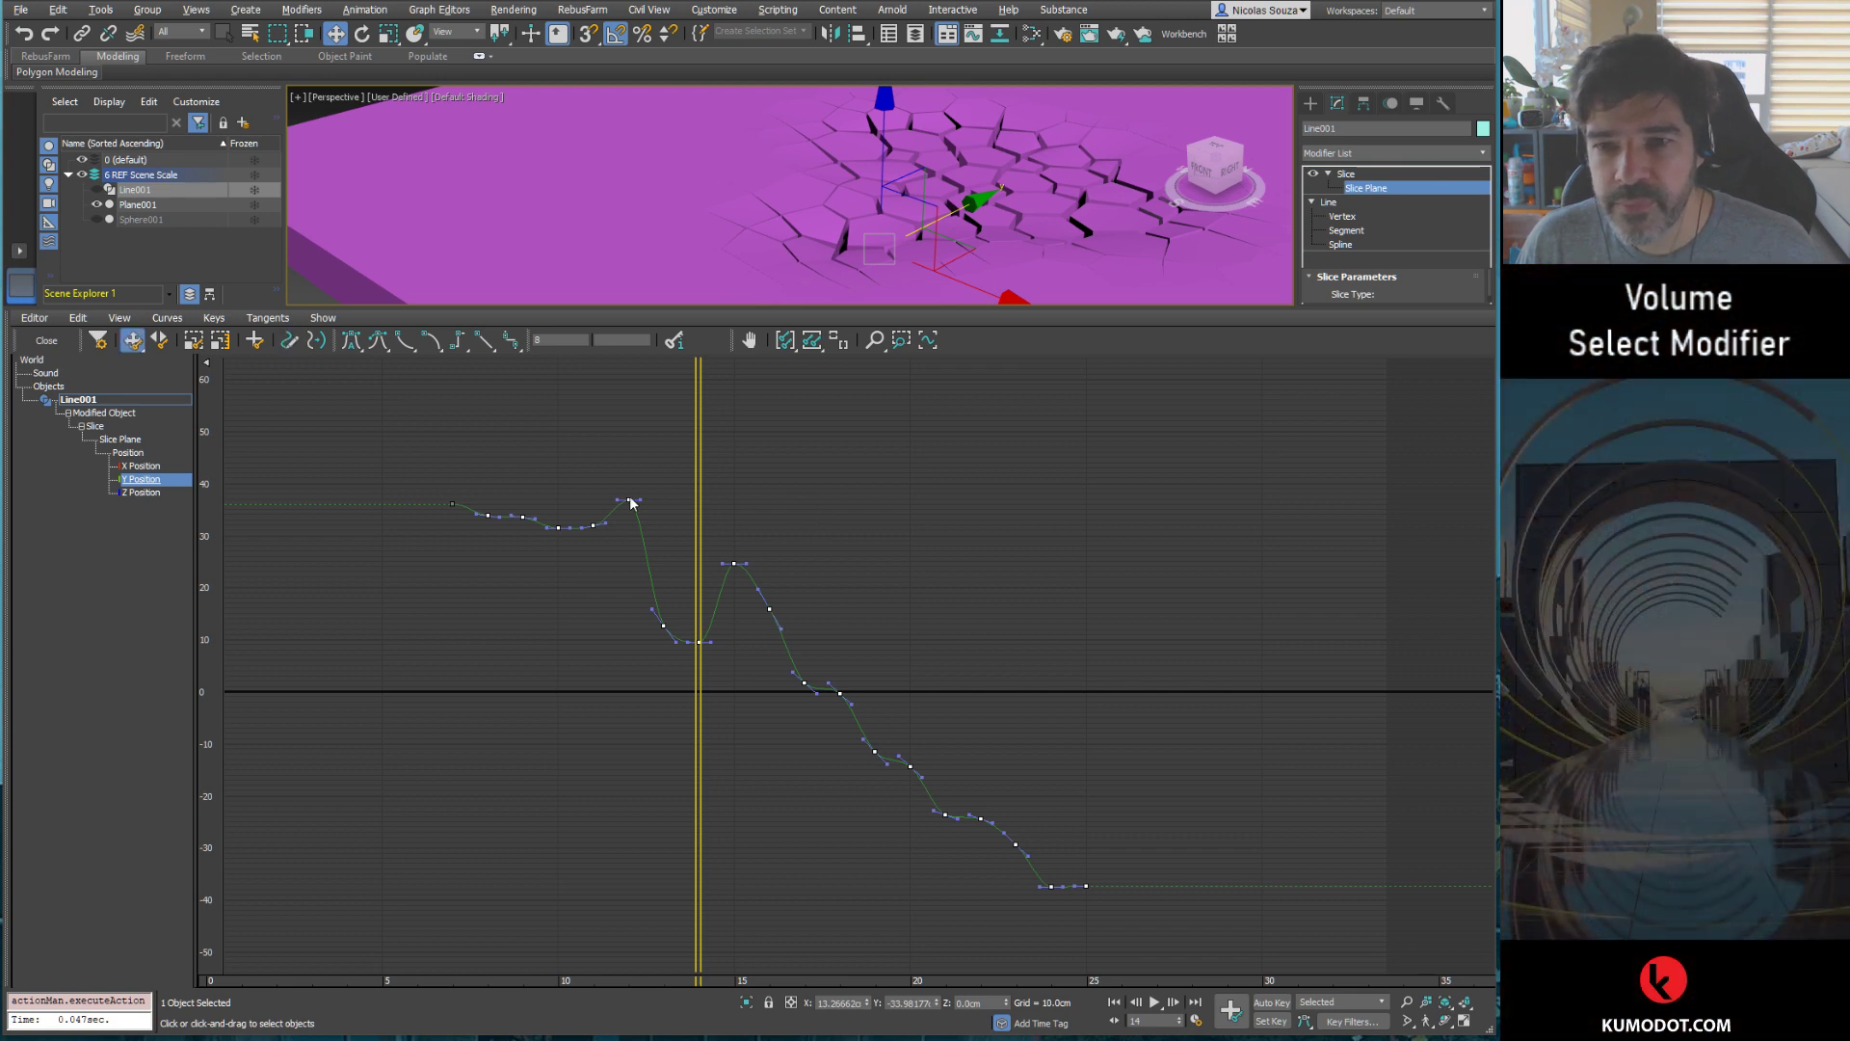
left_click(627, 500)
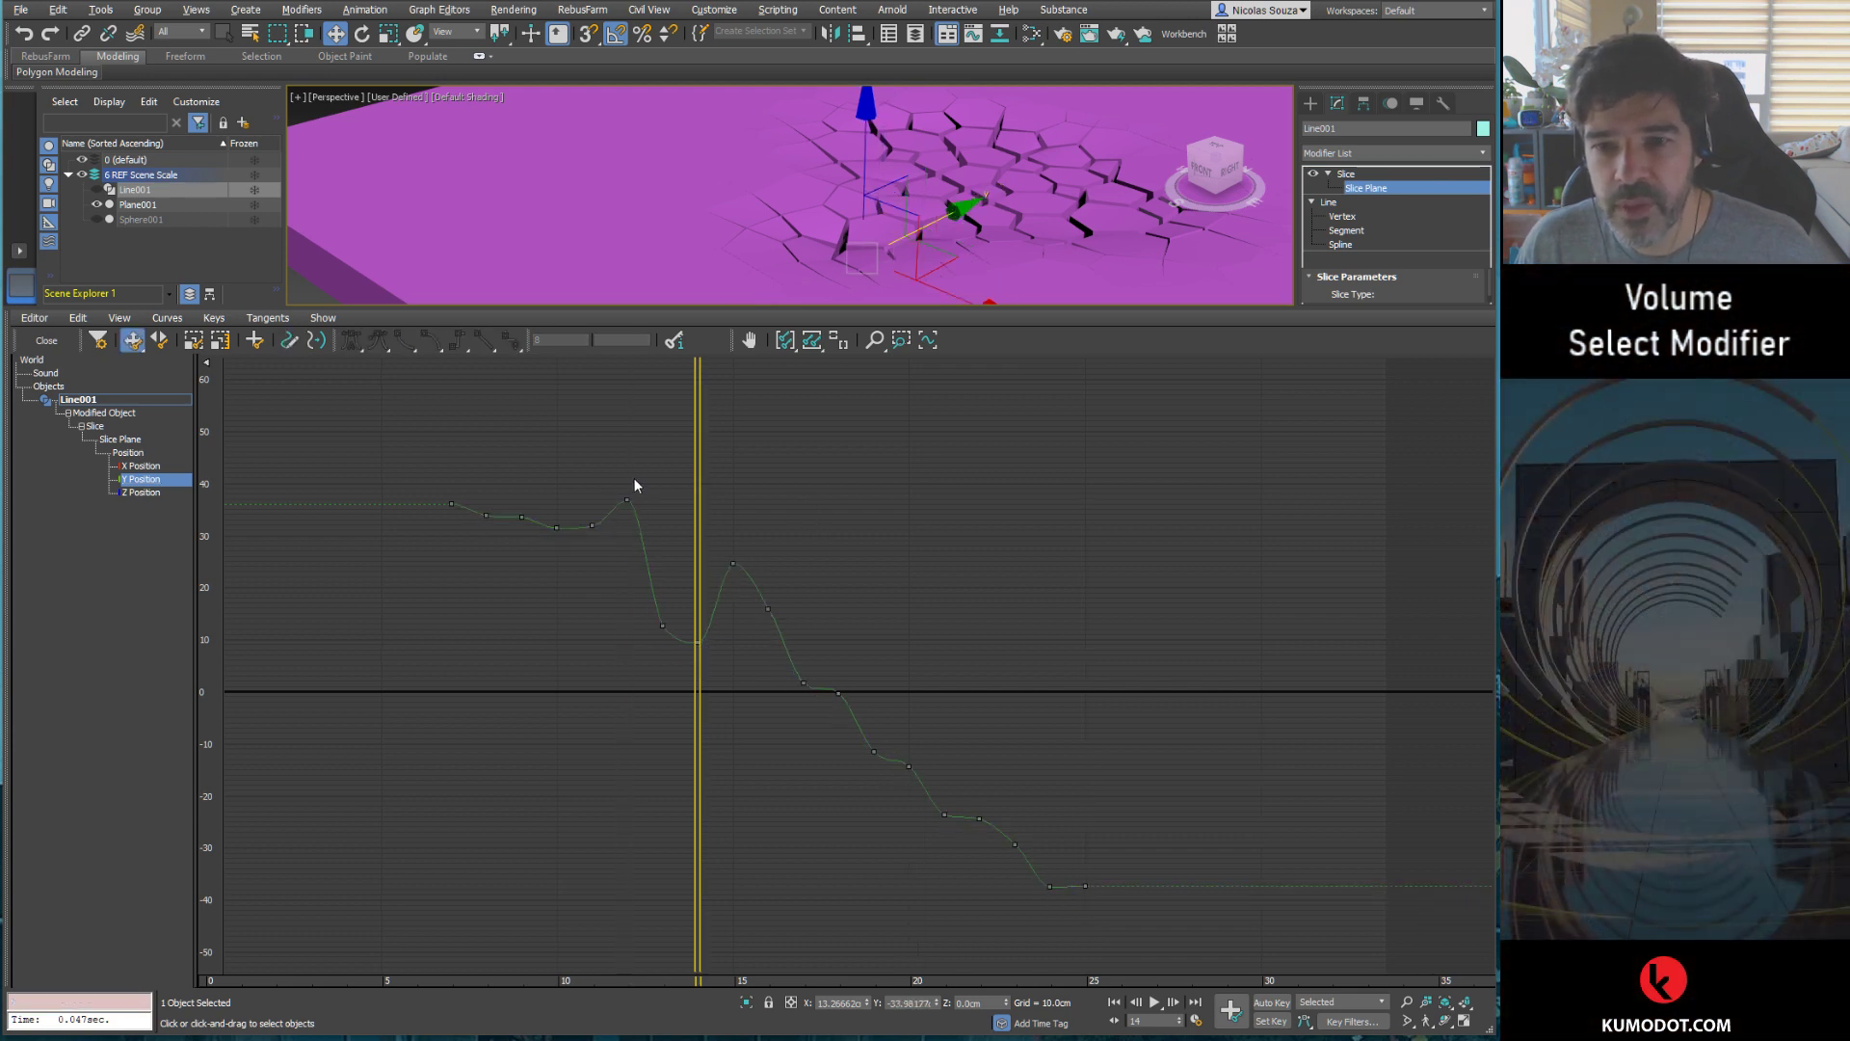
left_click_drag(626, 499, 632, 545)
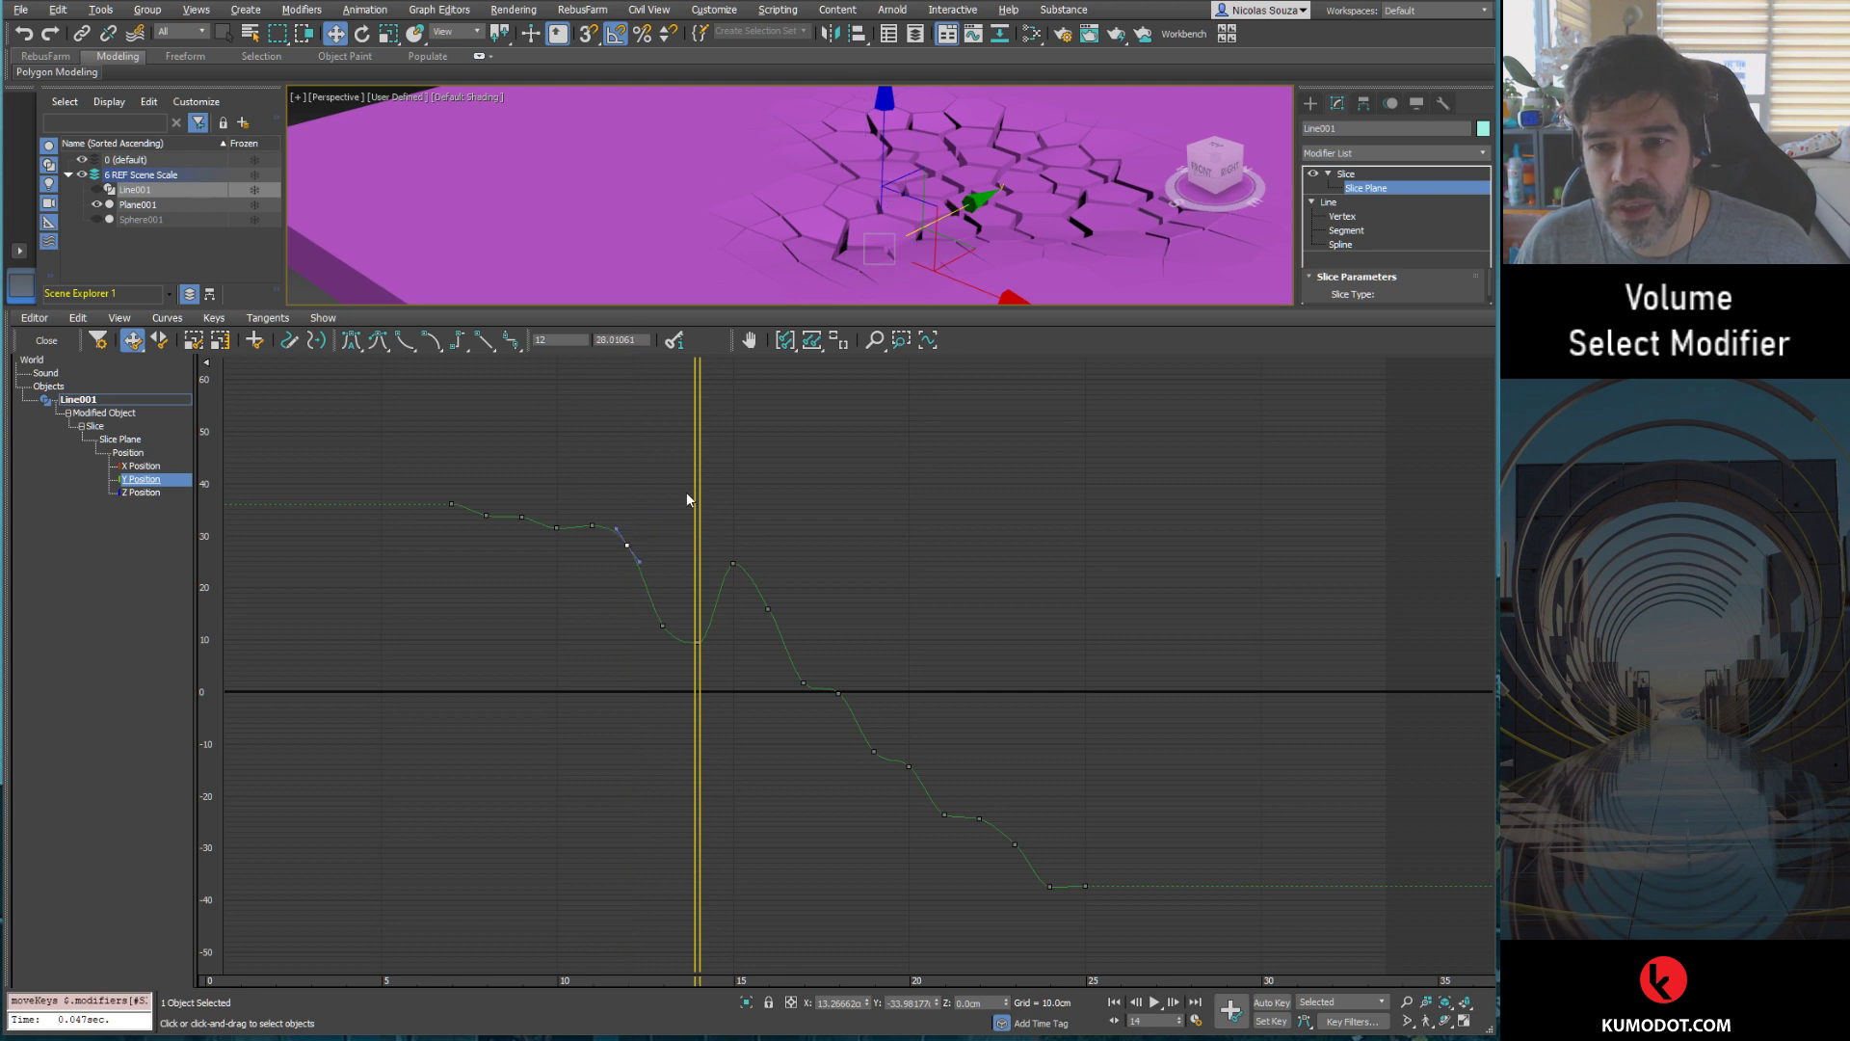
left_click_drag(700, 486, 360, 478)
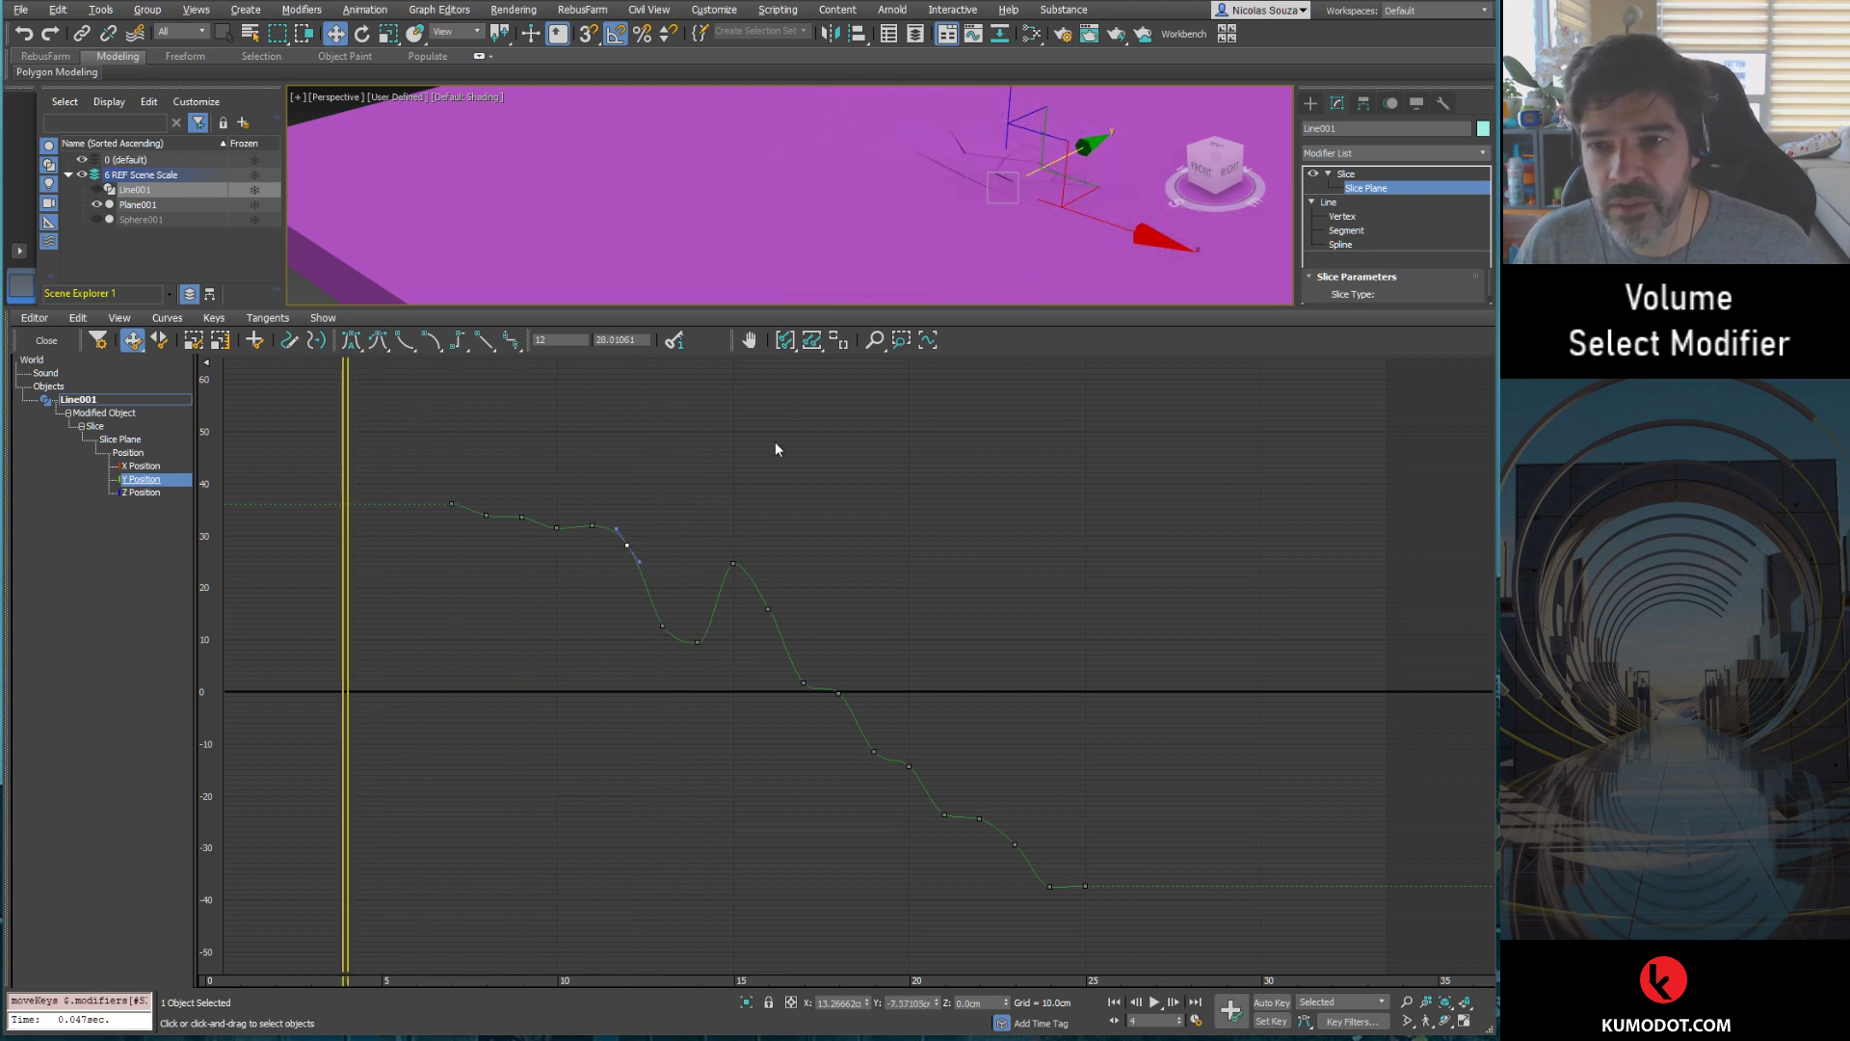
left_click_drag(989, 309, 931, 593)
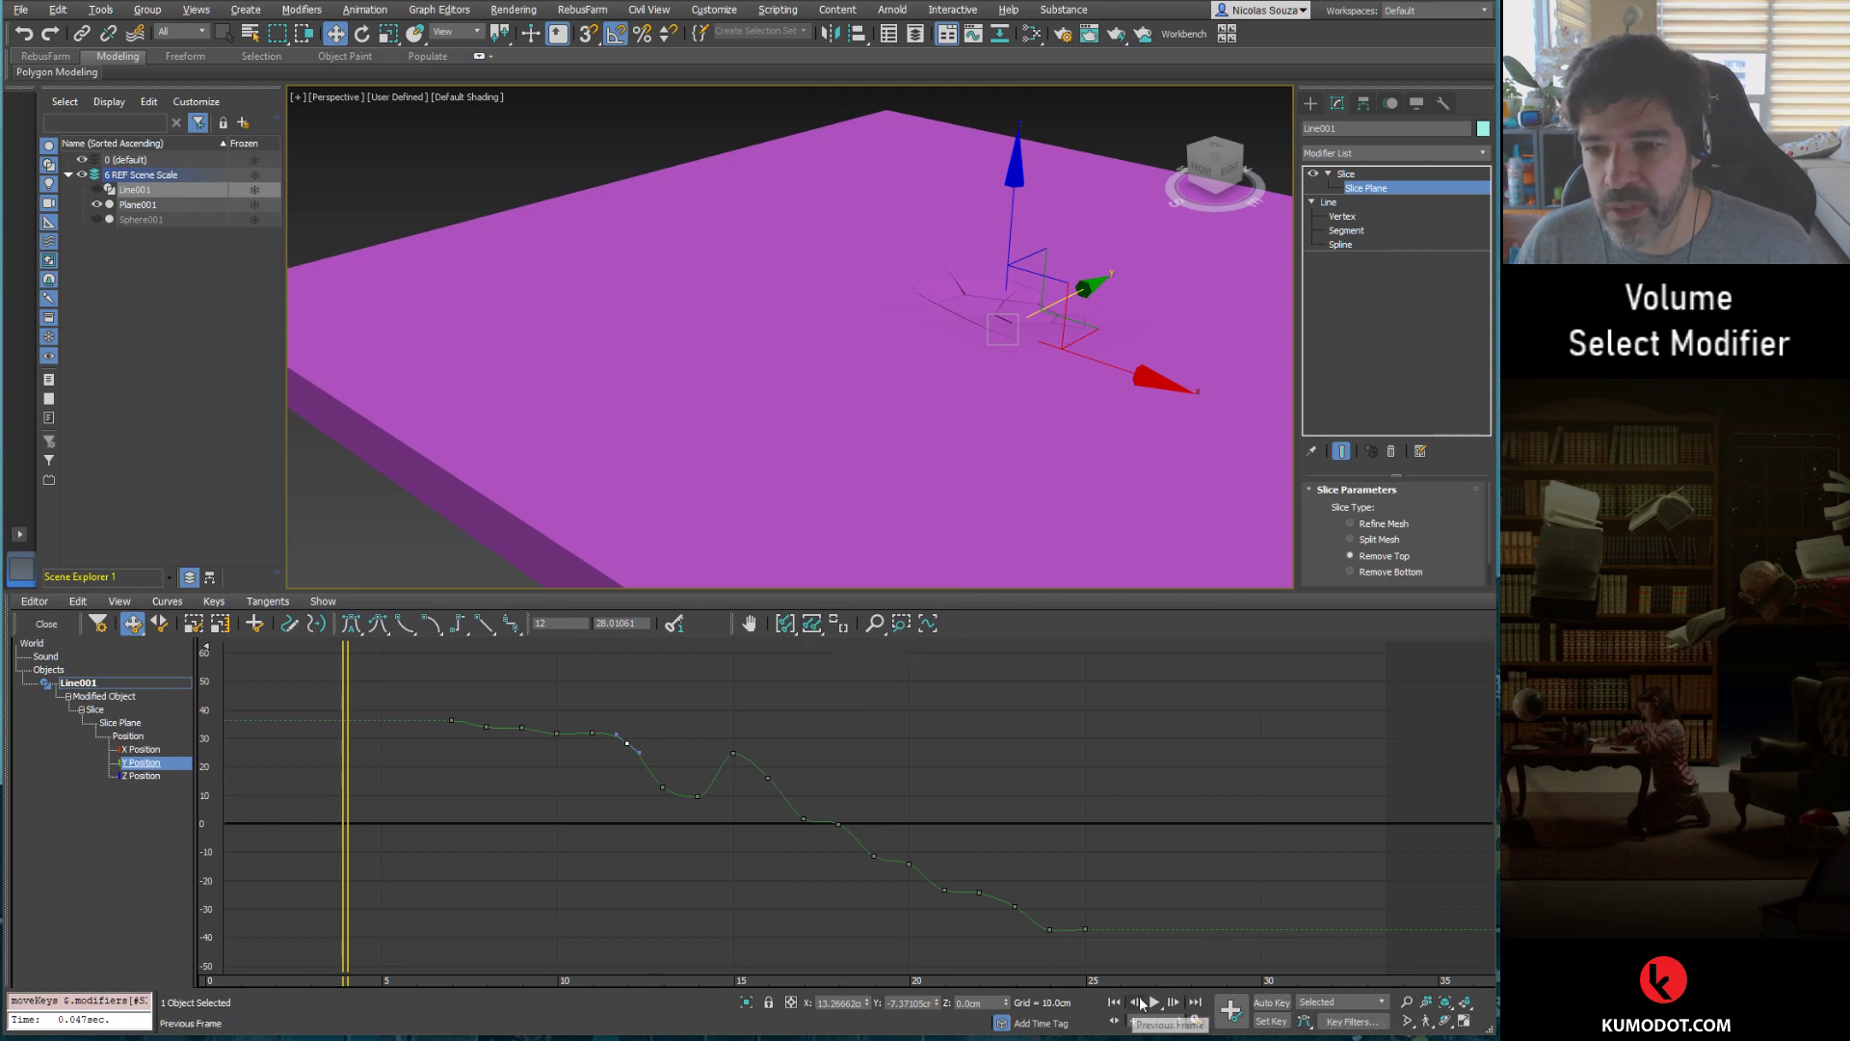
Step: Flatten the Y Position keys around frames 15–16 to about 13, replay, and close Track View
left_click_drag(327, 704, 217, 704)
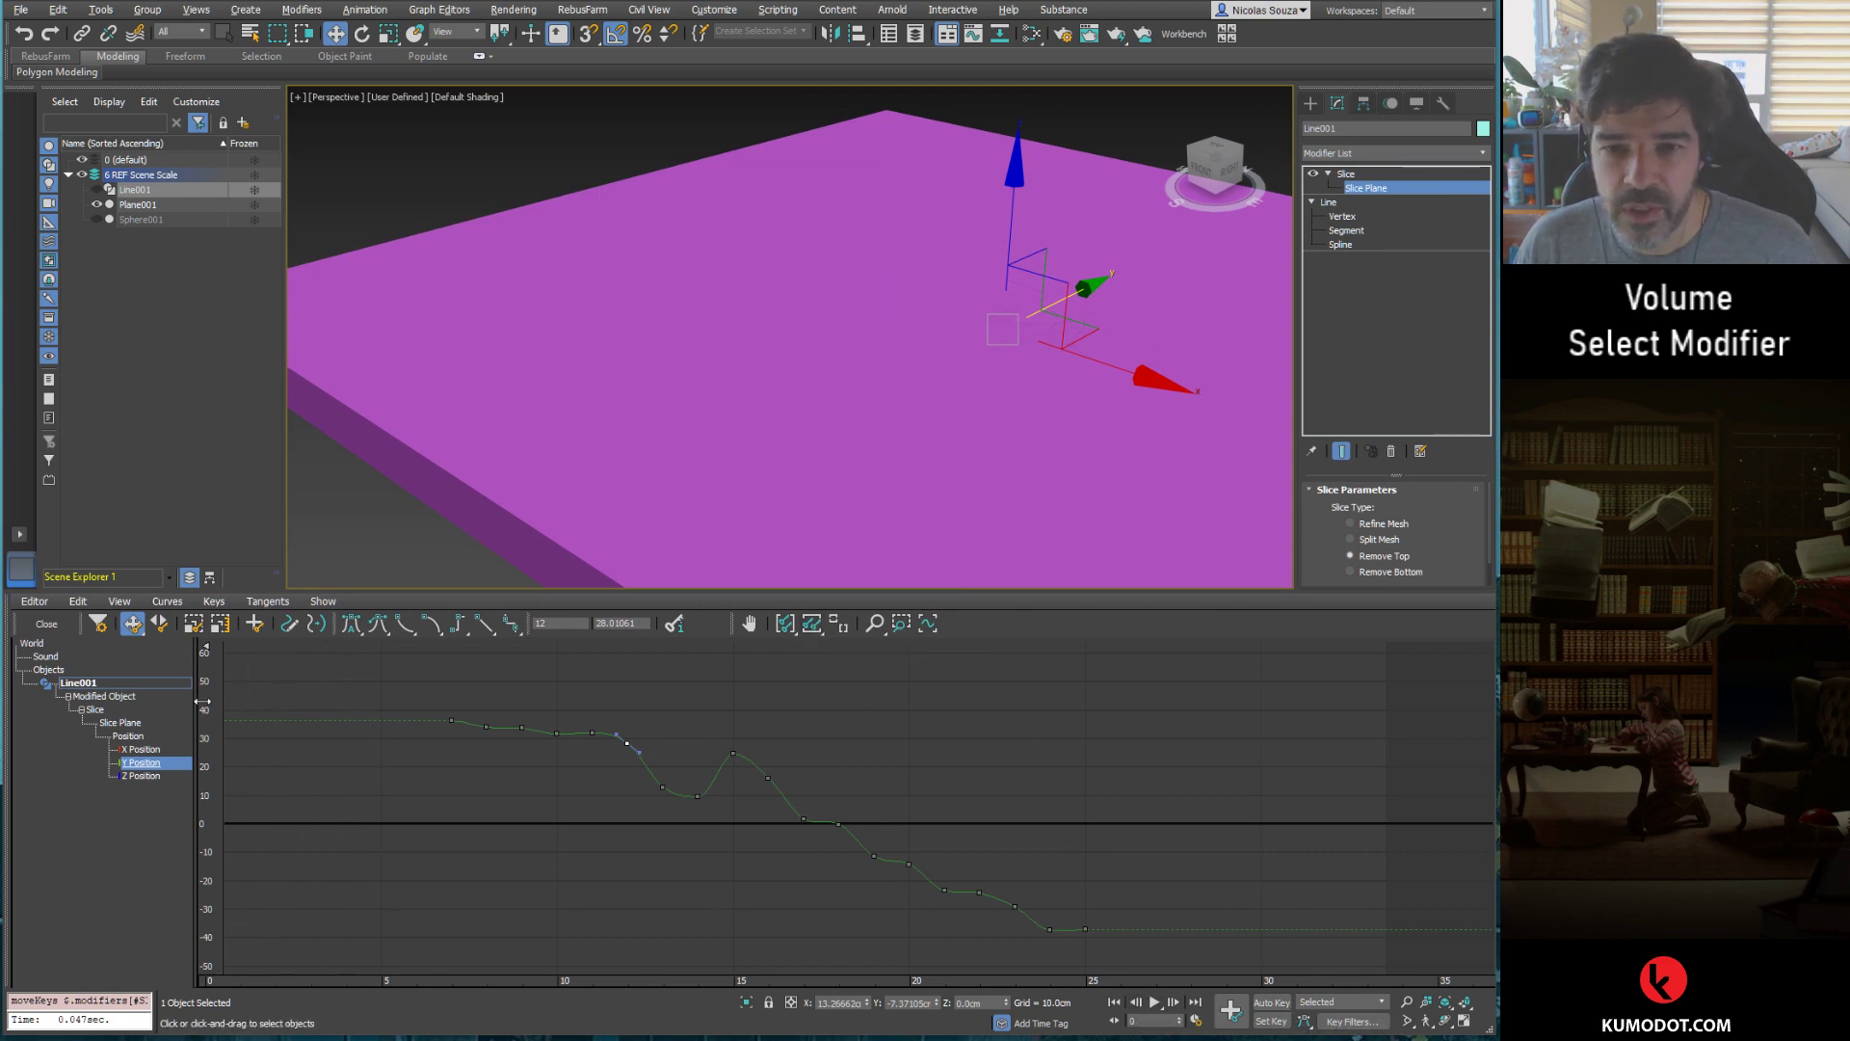
left_click(1155, 1002)
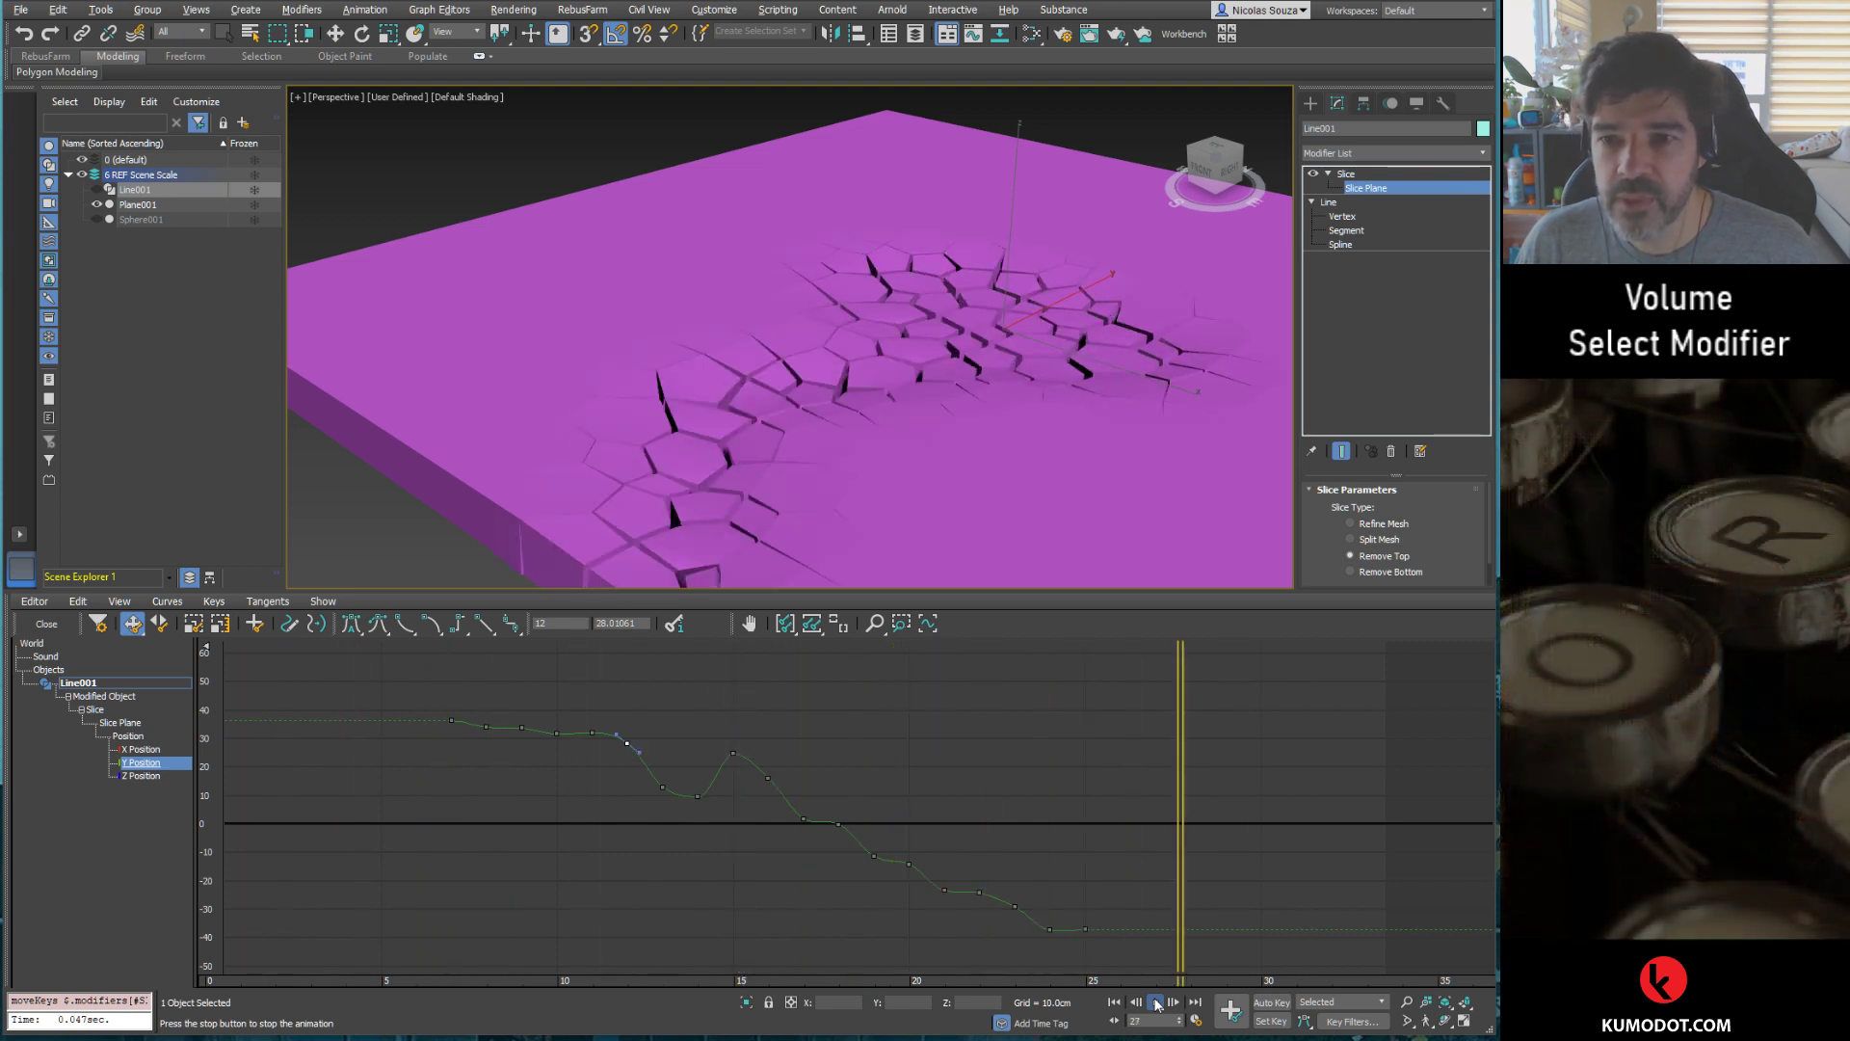
left_click(1157, 1005)
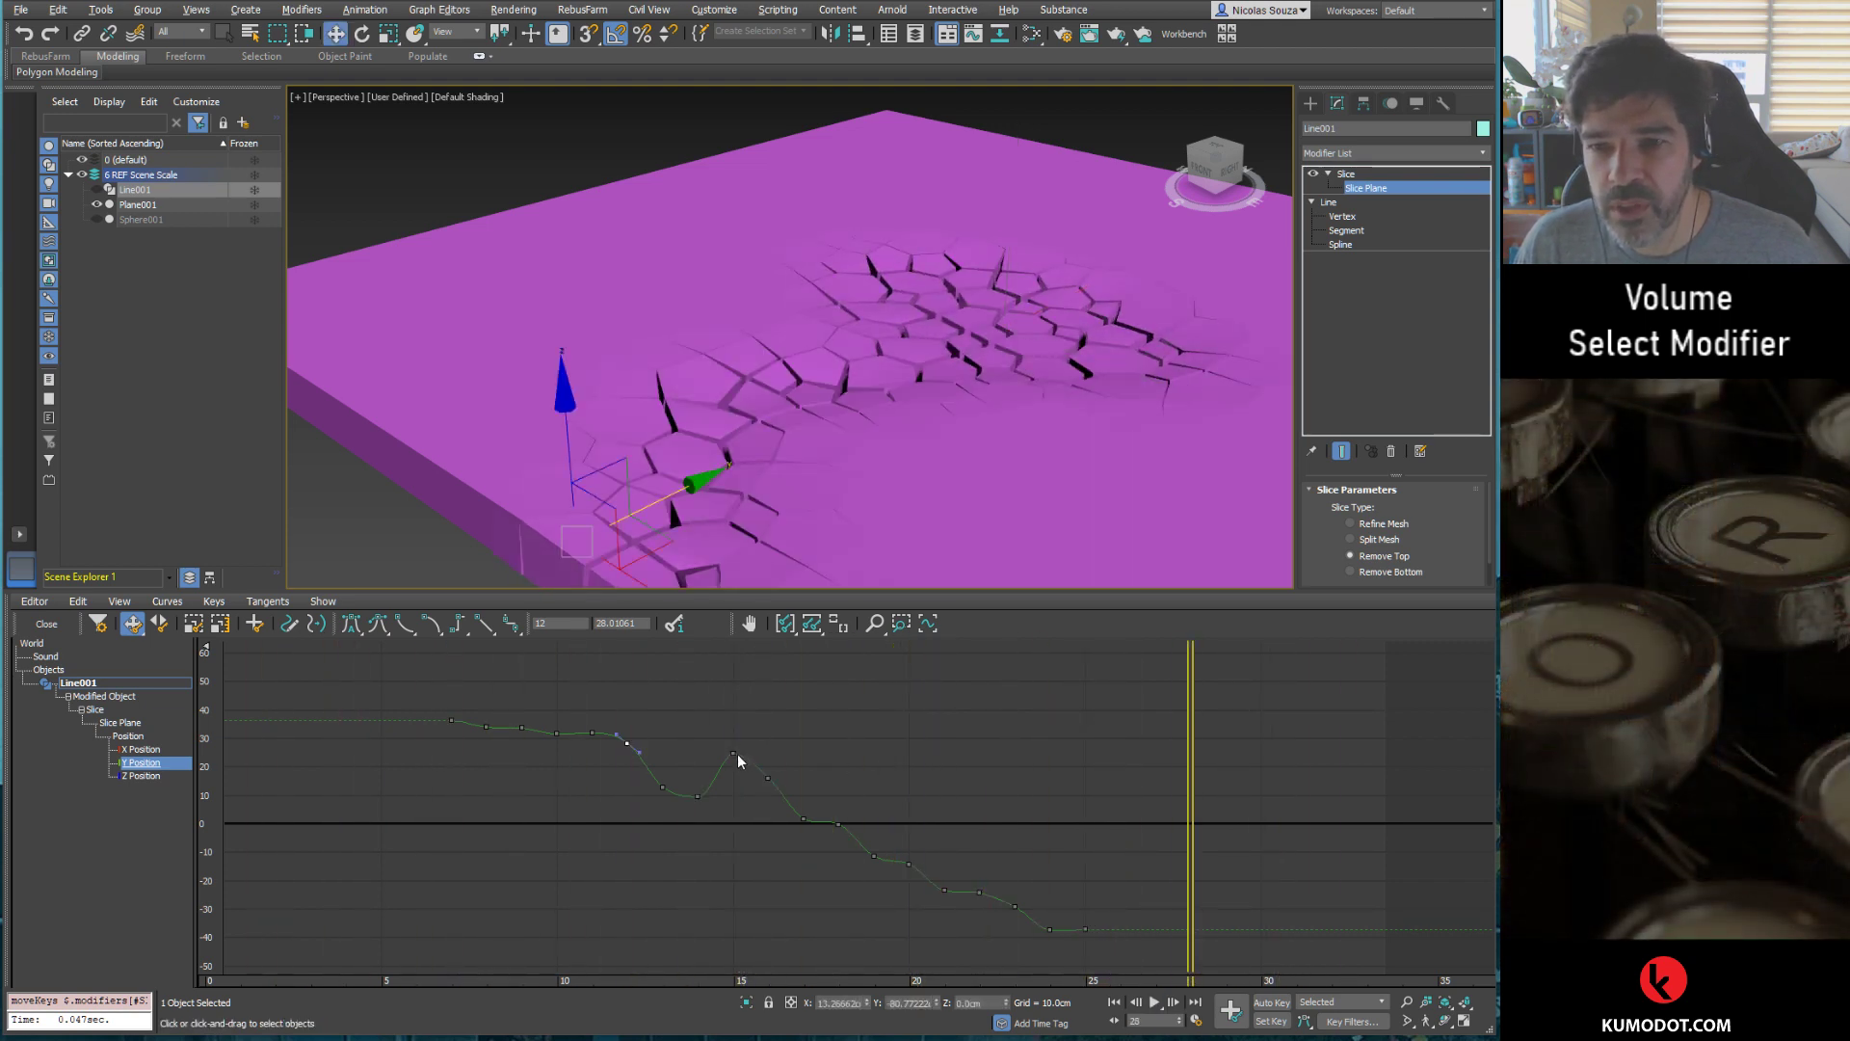
mouse_move(734, 763)
left_mouse_down()
mouse_move(766, 825)
mouse_move(740, 791)
left_mouse_up()
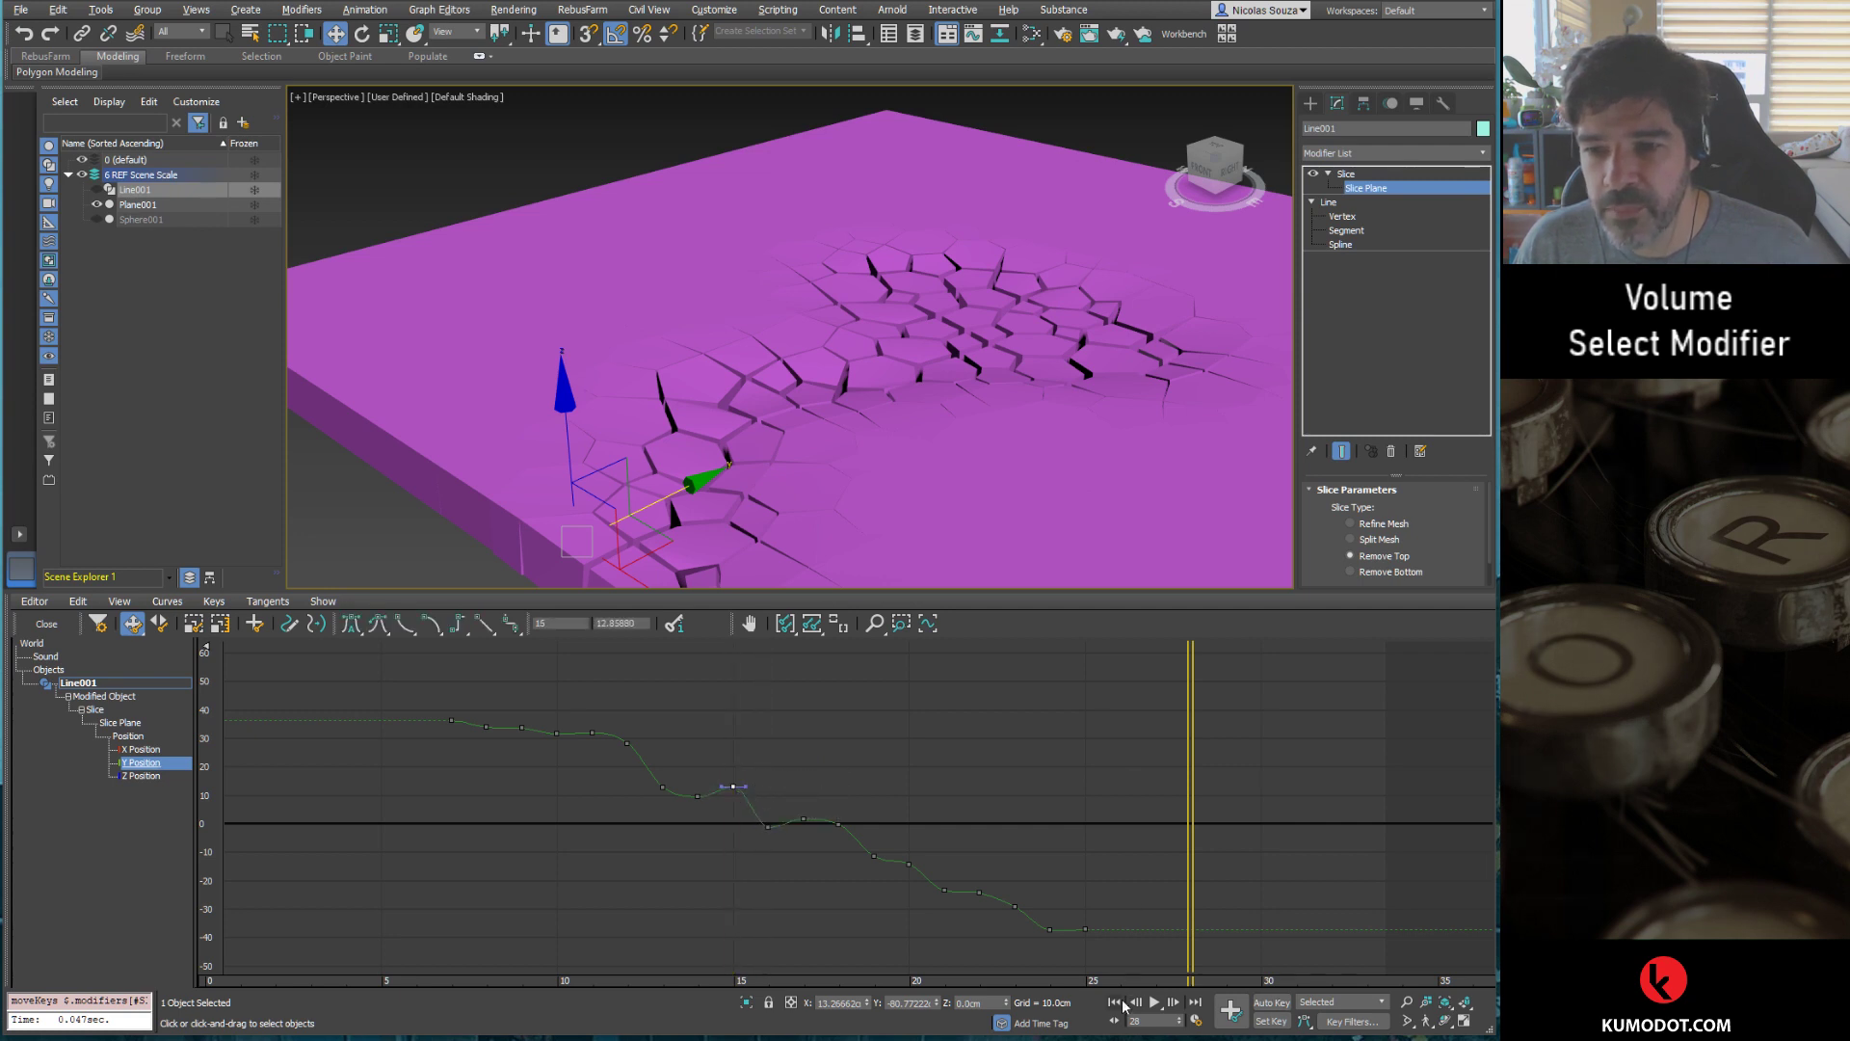
left_click(1118, 1003)
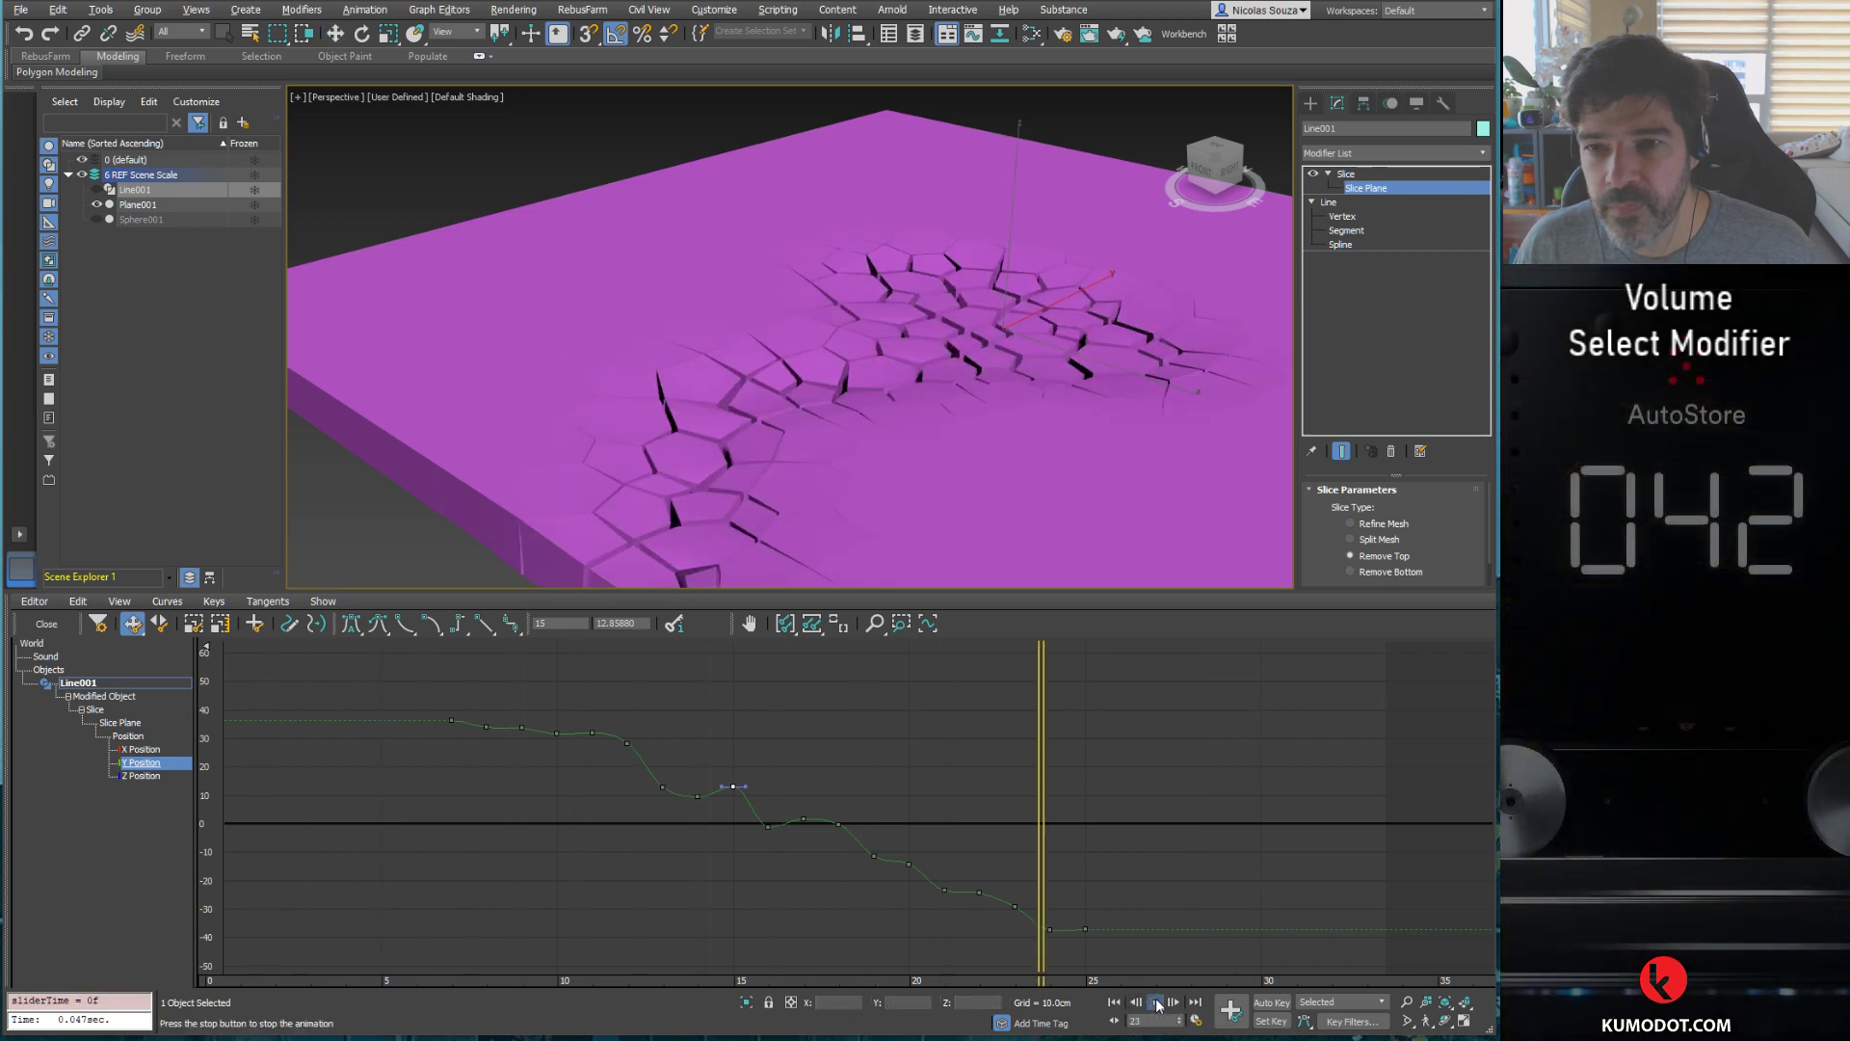
left_click(1158, 1006)
left_click(47, 624)
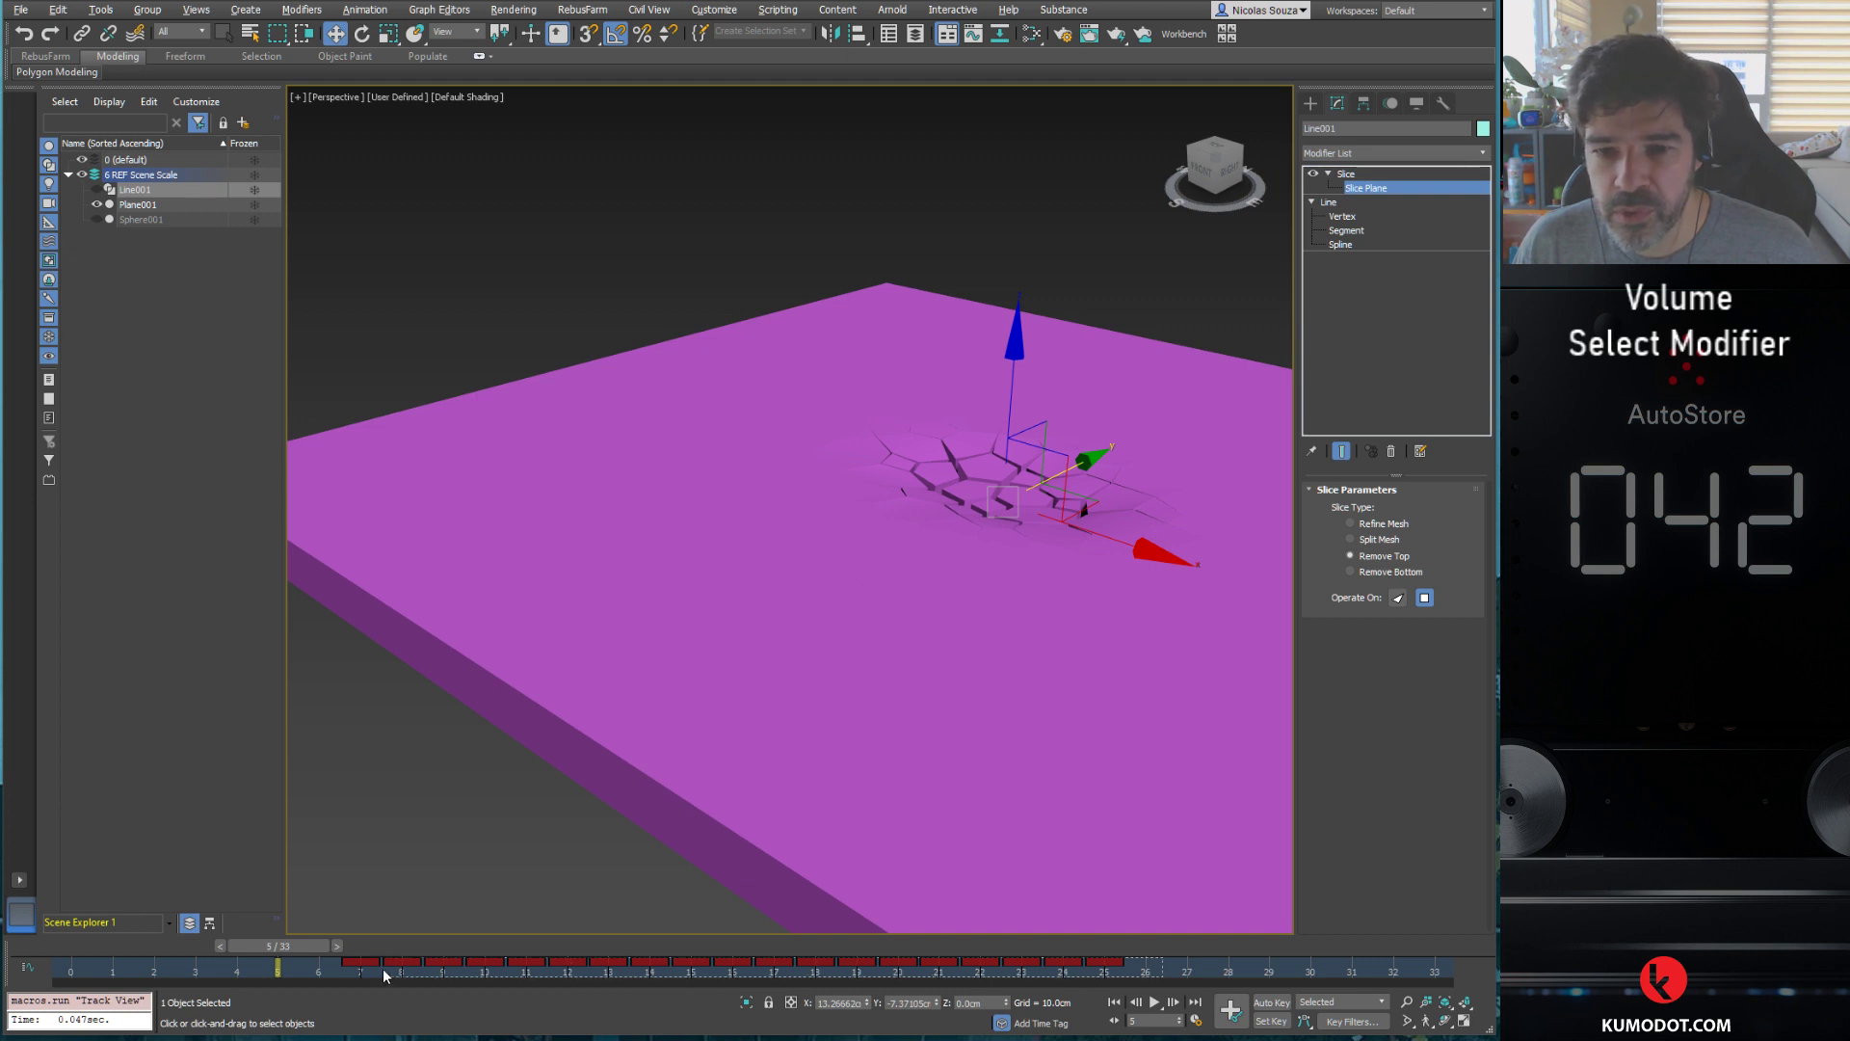
Step: Scale the slice keys from frames 7–25 out to frame 33 and play from frame 0
left_click_drag(384, 975, 343, 964)
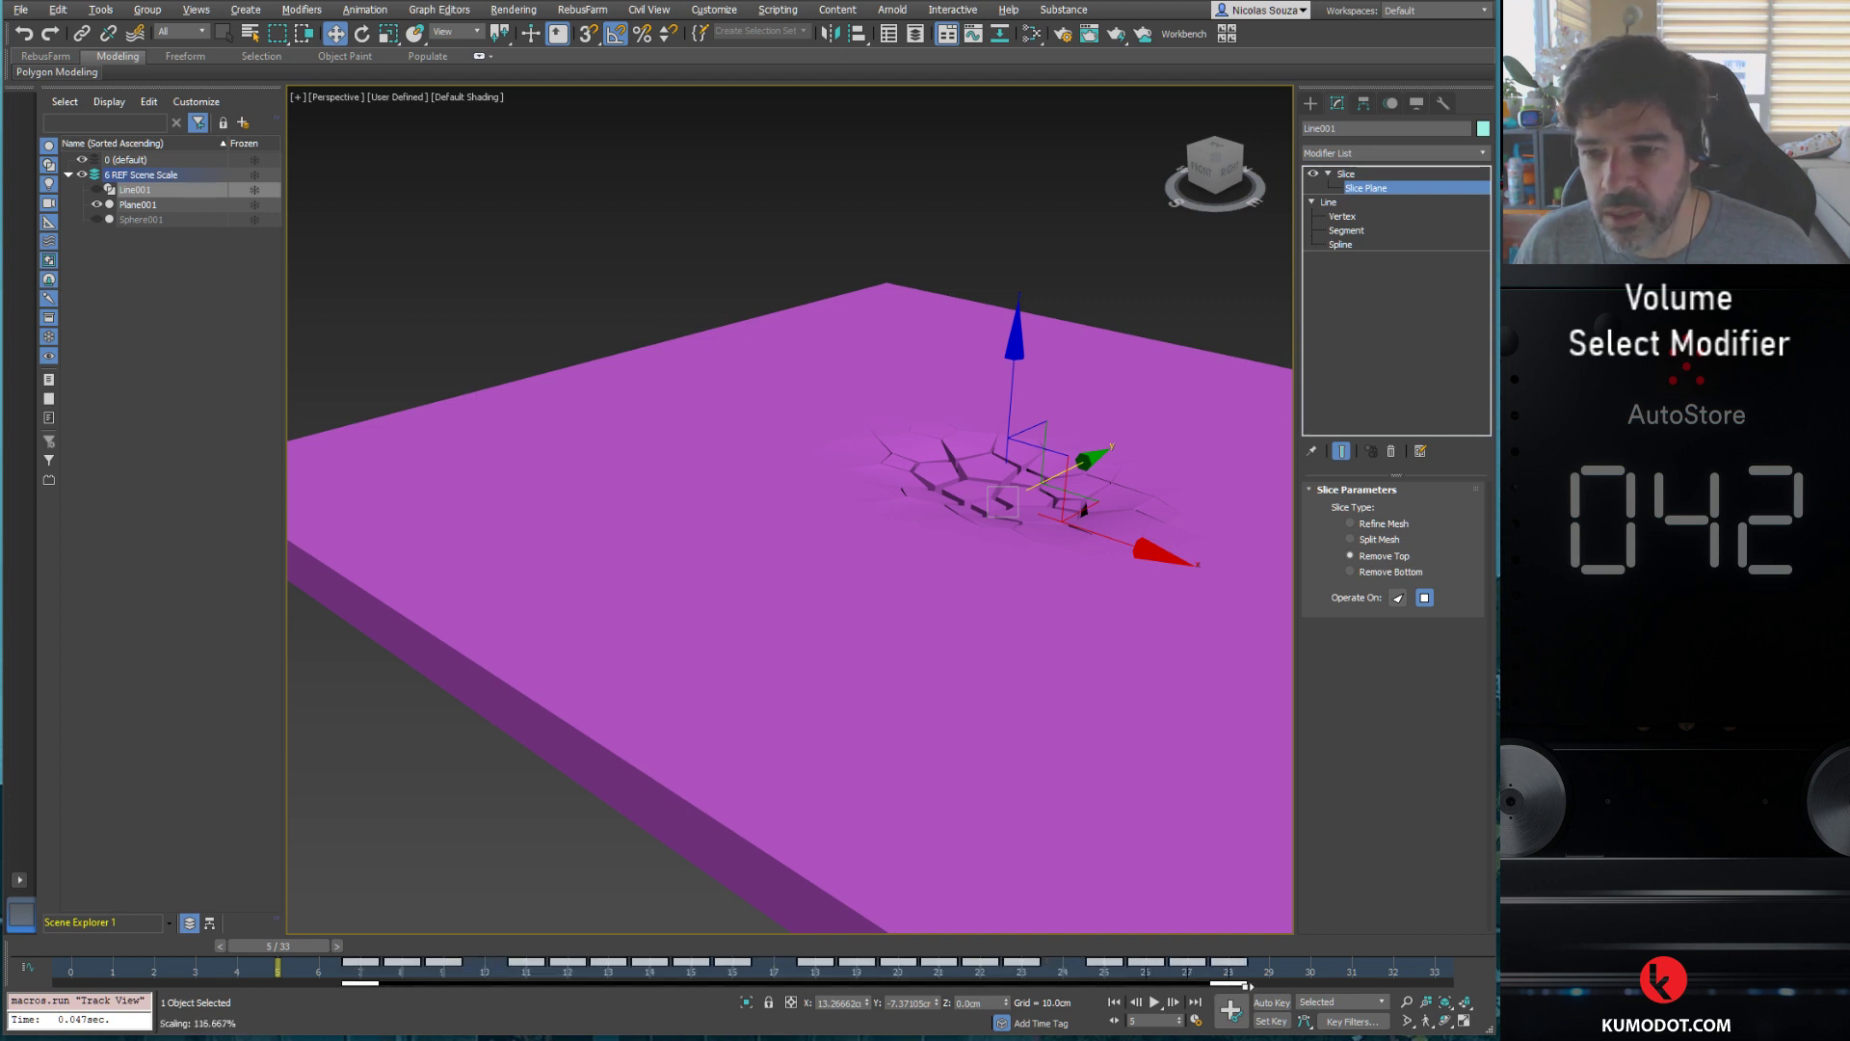
left_click_drag(1118, 983, 1452, 983)
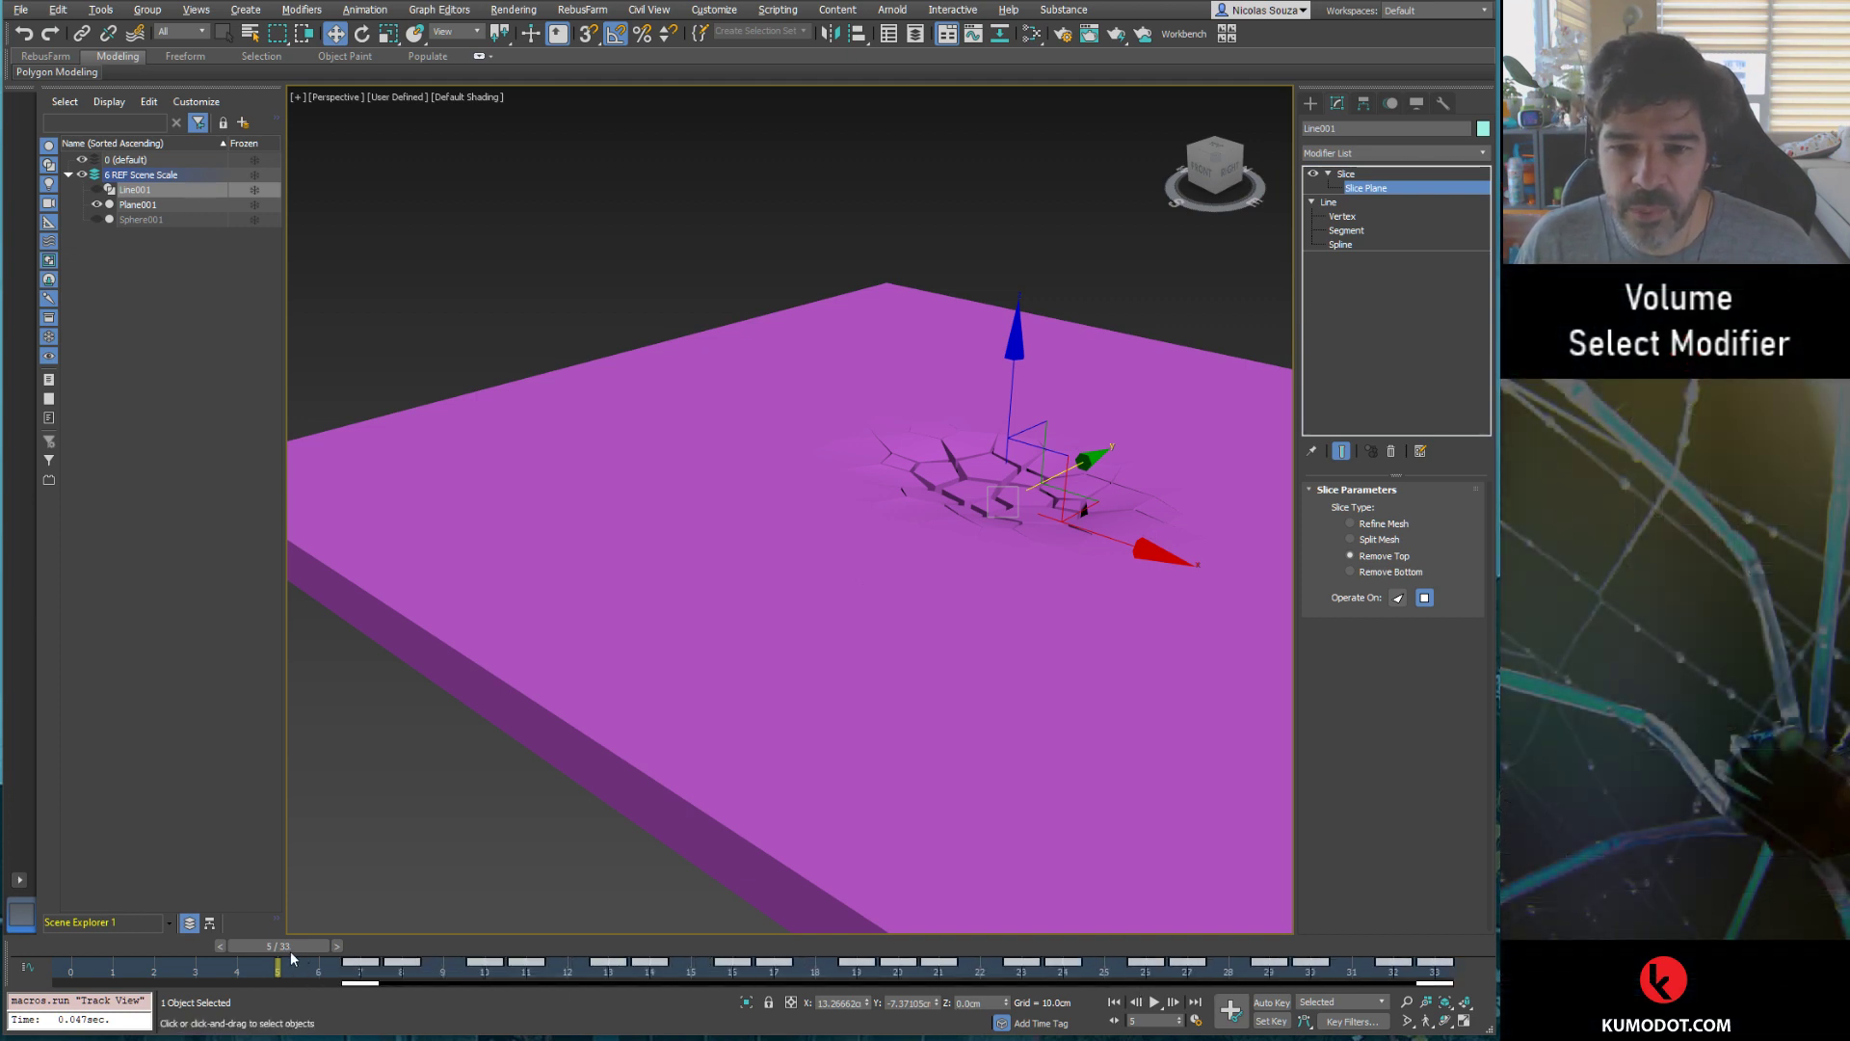
left_click_drag(291, 952, 108, 952)
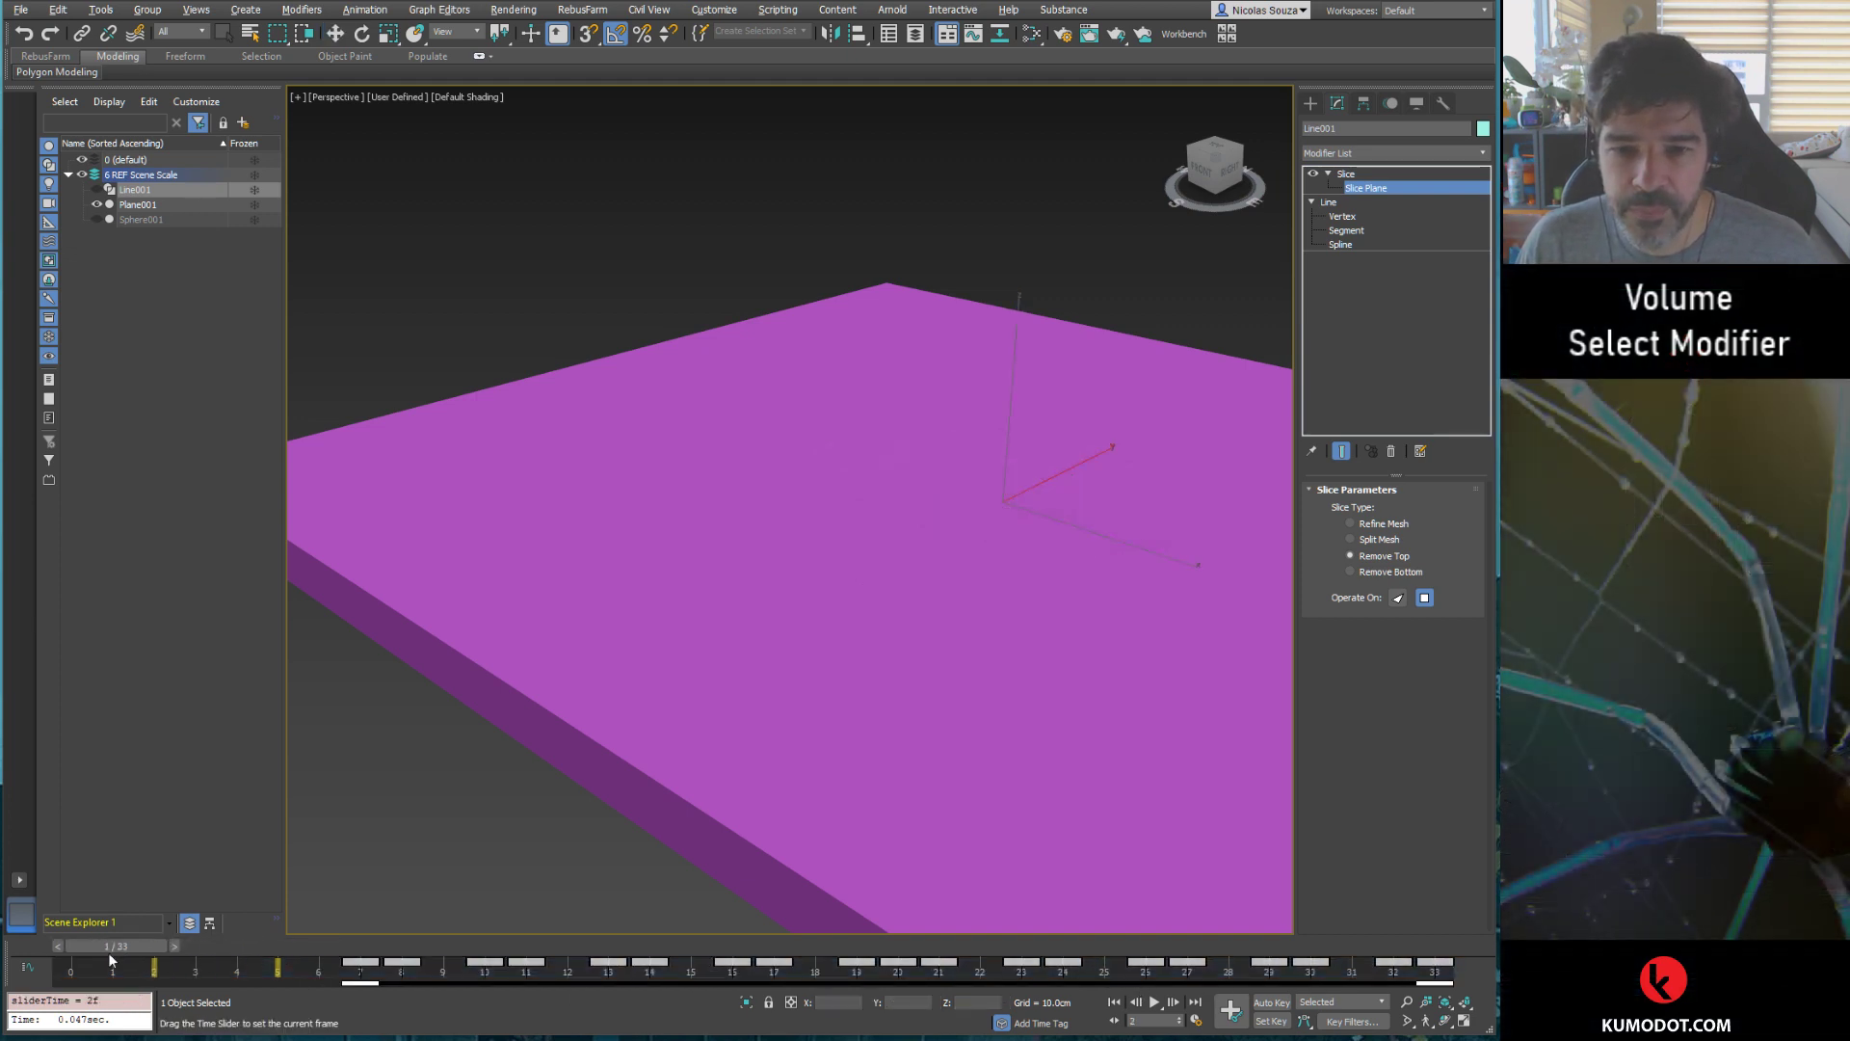
left_click(1157, 1004)
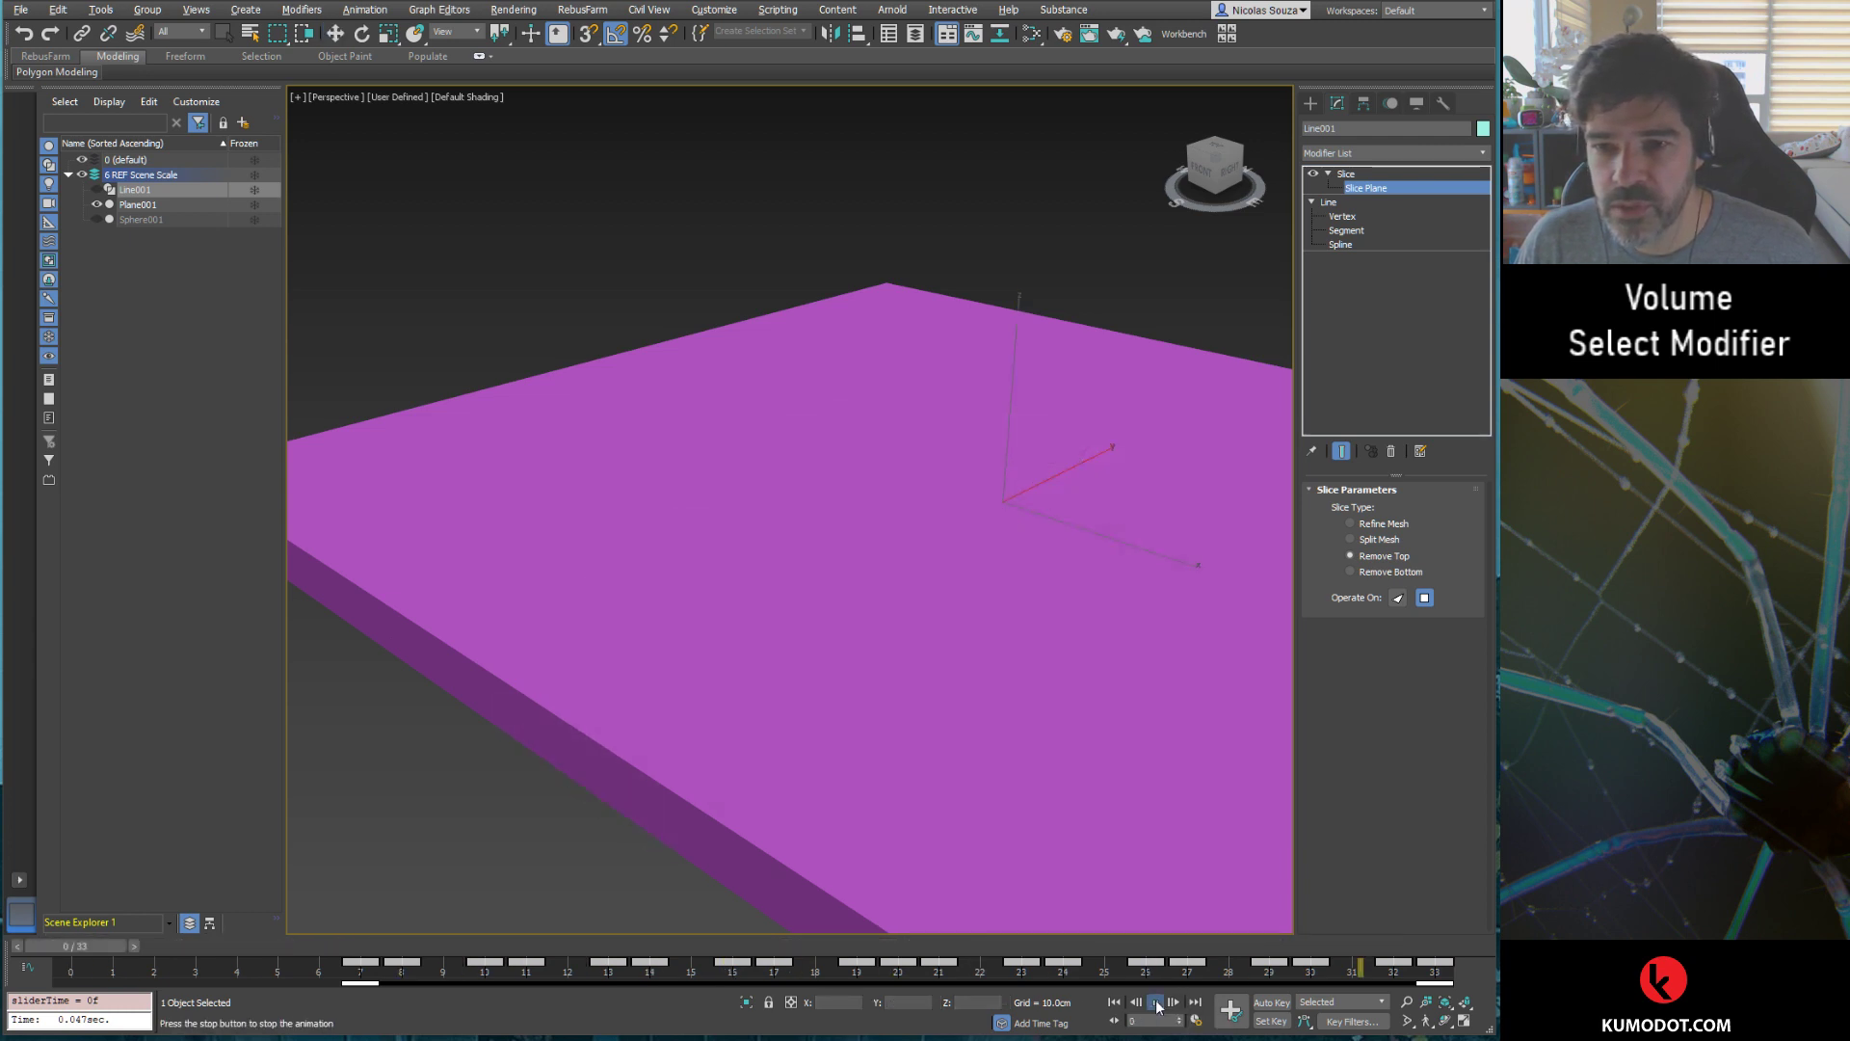
Step: Orbit close to the cracking plane, briefly show and hide Sphere001, then stop playback
mouse_move(864, 590)
middle_mouse_down("alt")
mouse_move(957, 553)
mouse_move(921, 575)
middle_mouse_up("alt")
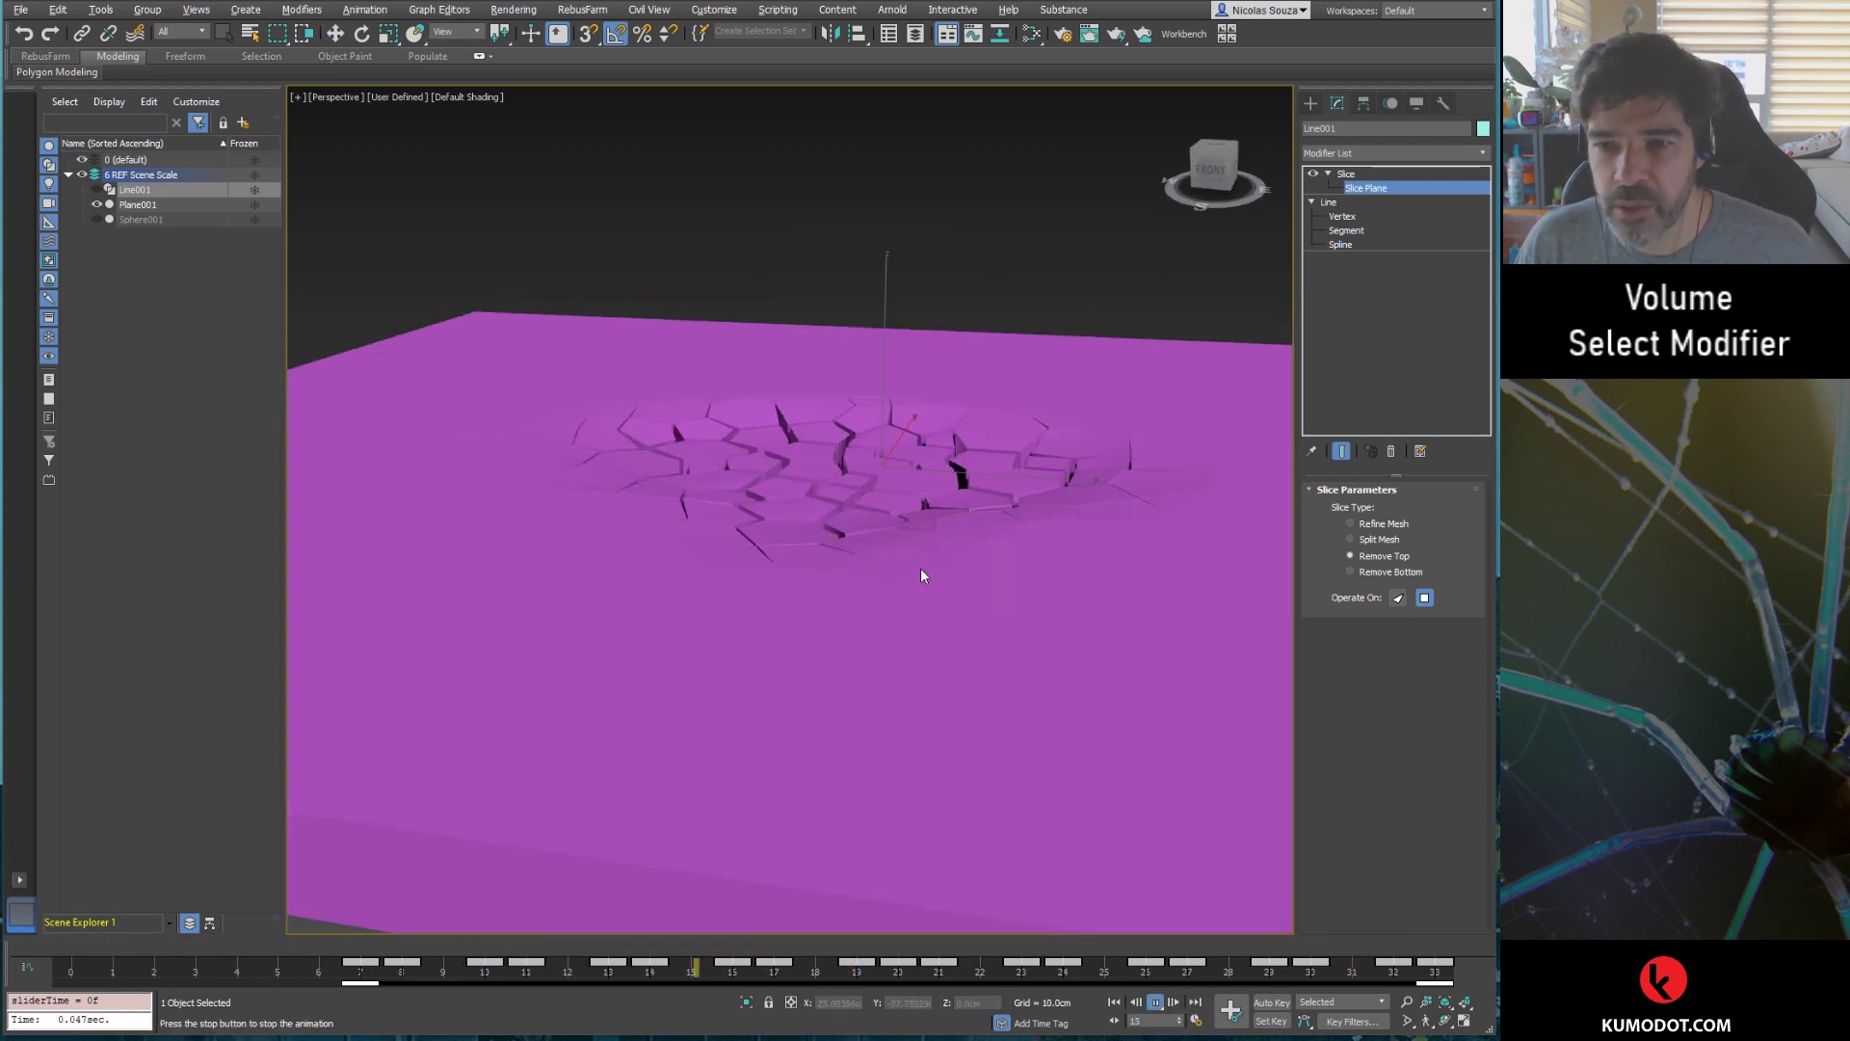
middle_click_drag(829, 521, 850, 505, "alt")
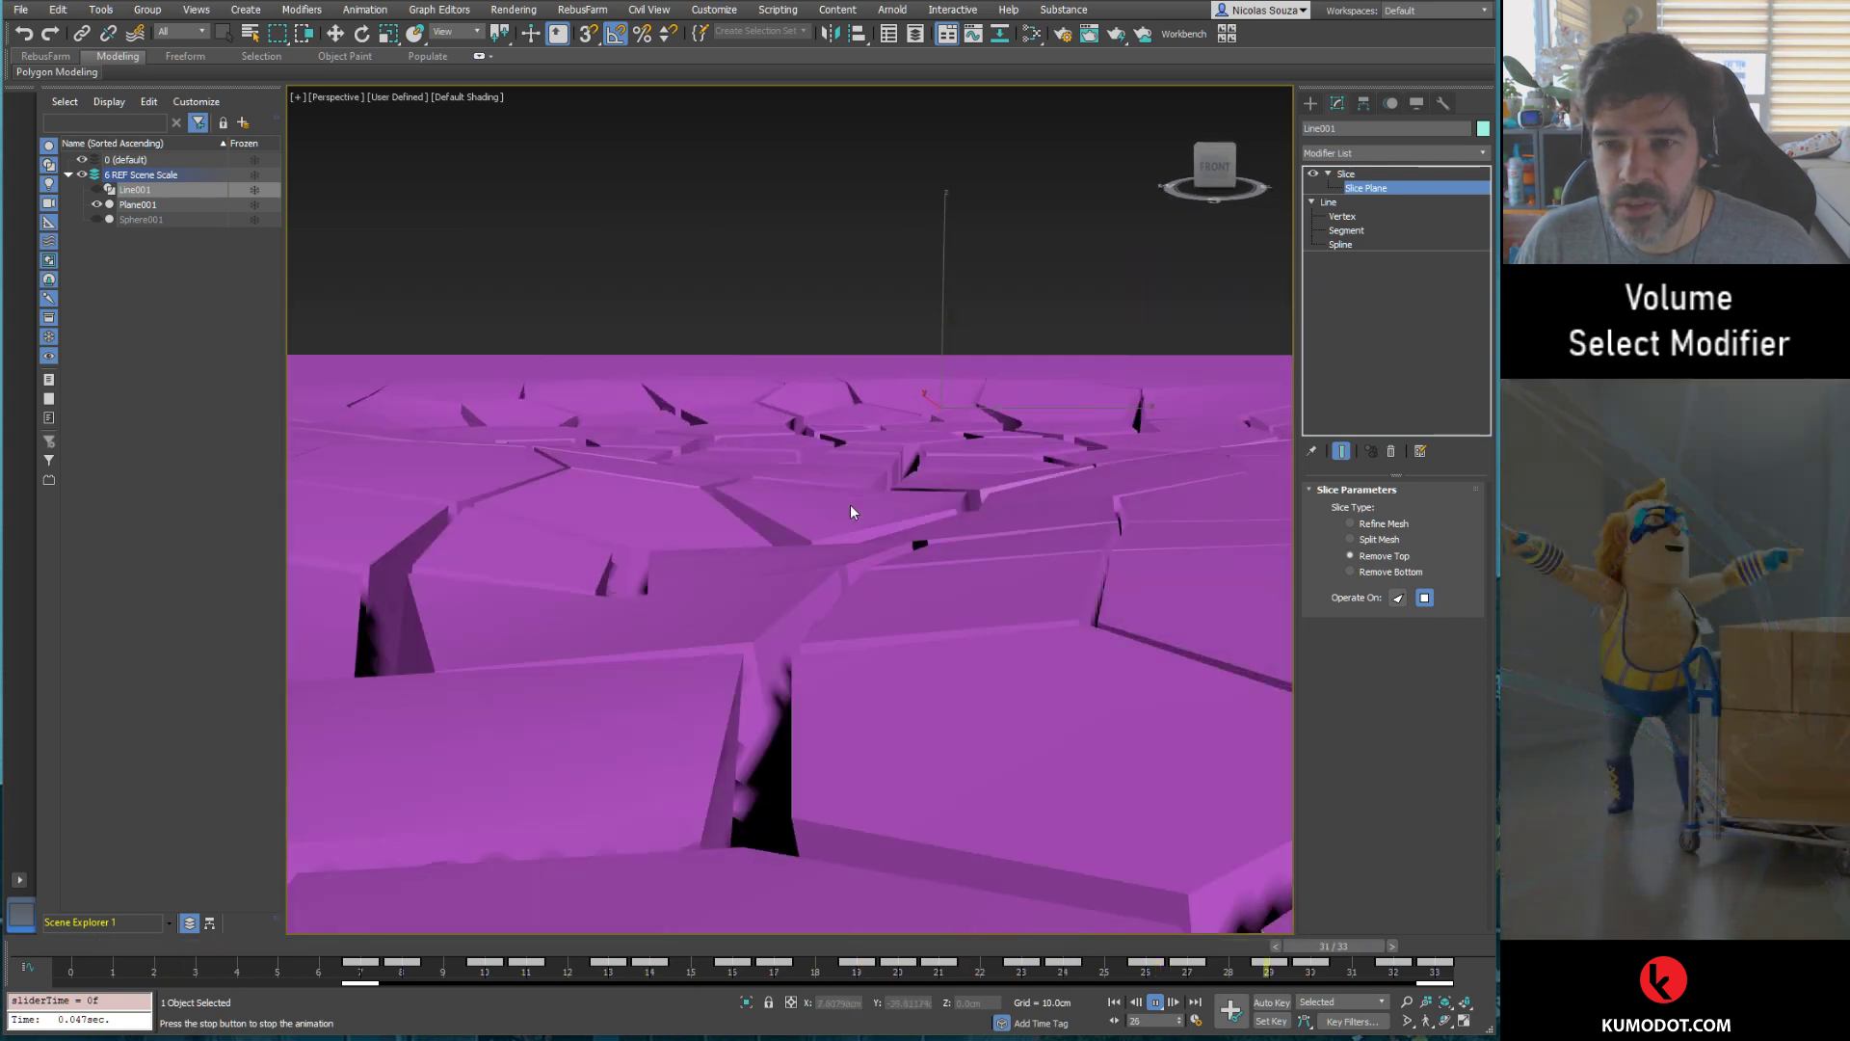
middle_click_drag(851, 505, 850, 503, "alt")
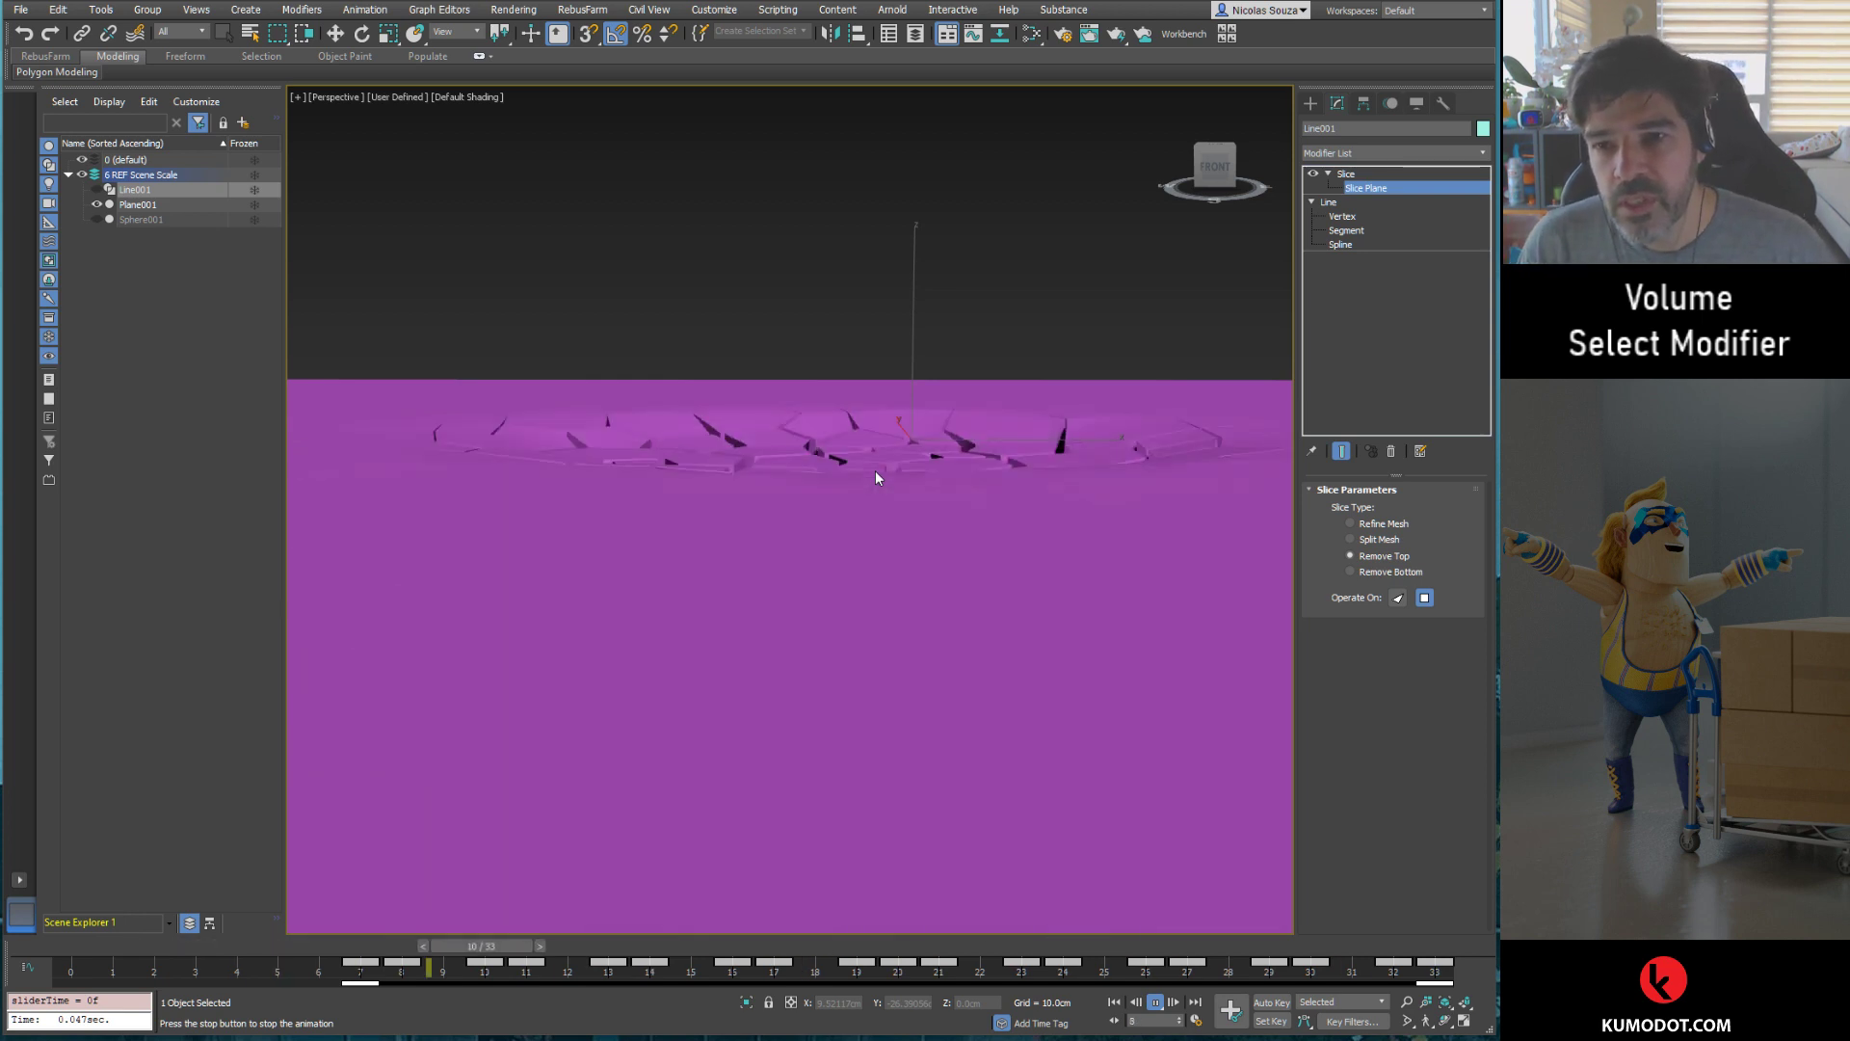
left_click(97, 220)
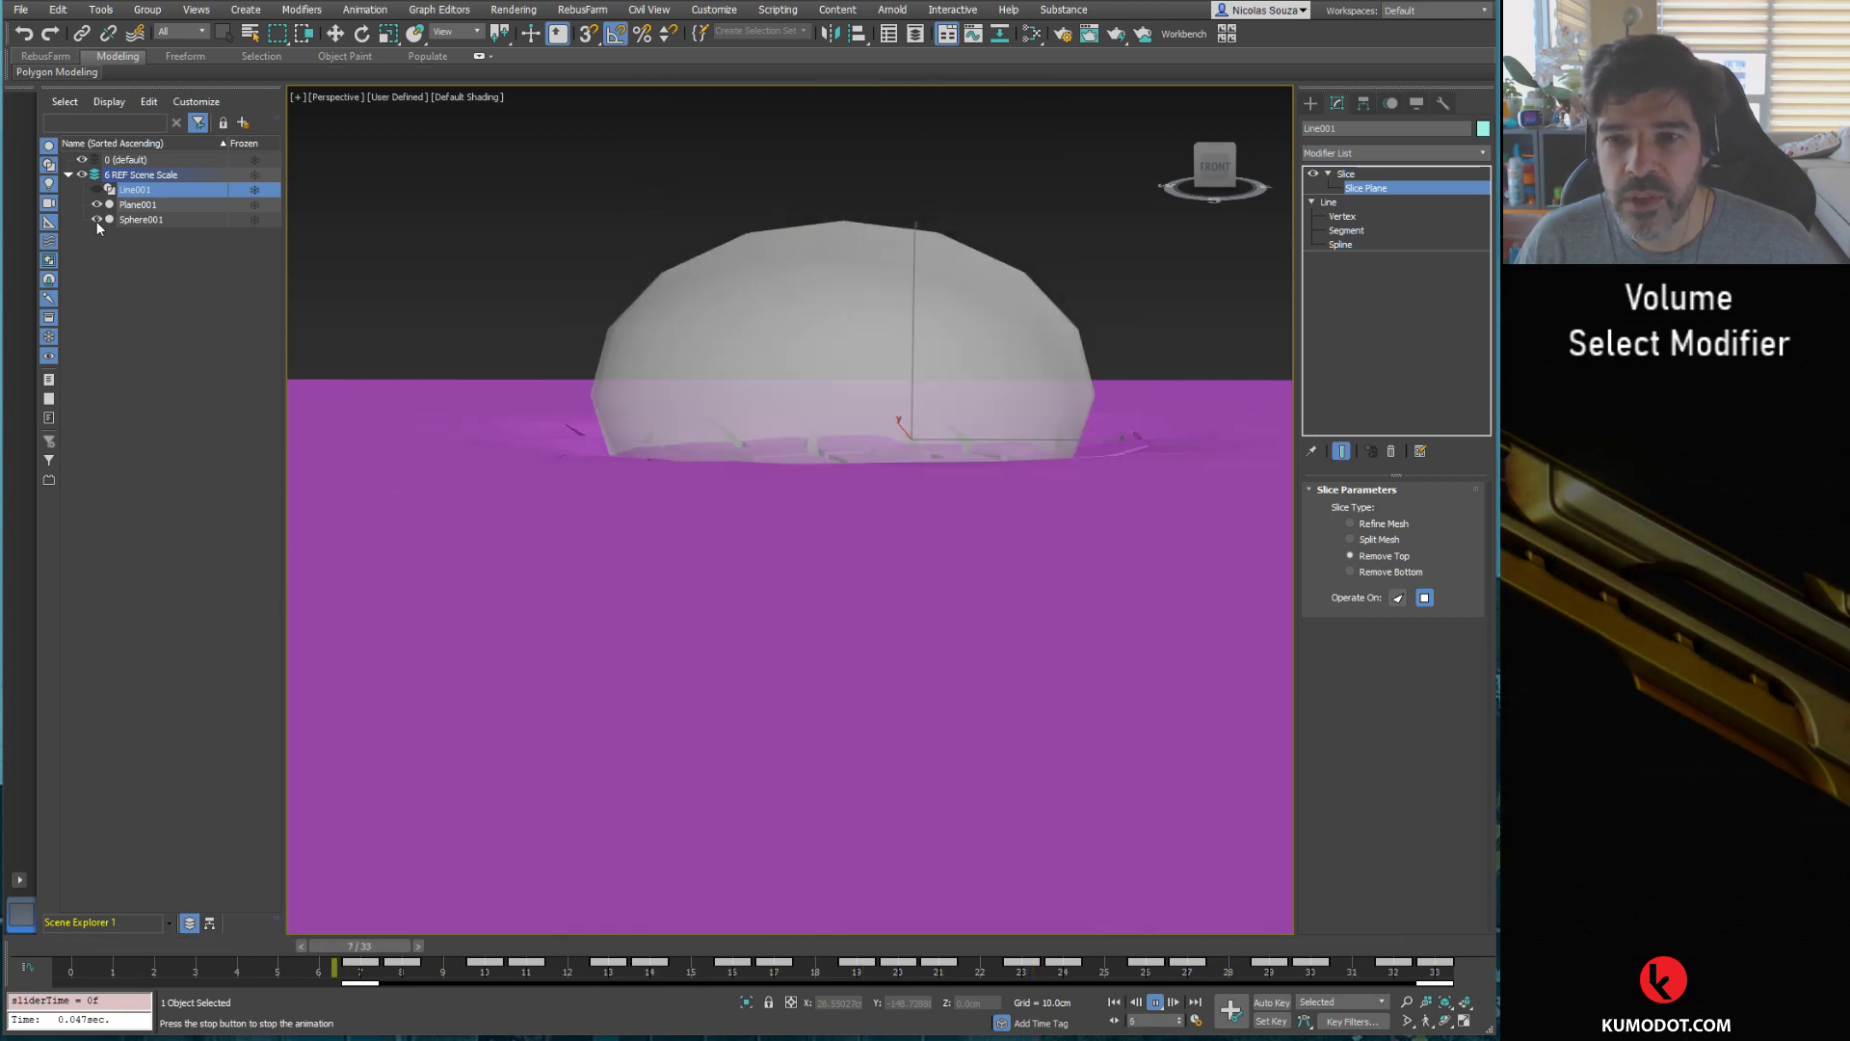
left_click(96, 220)
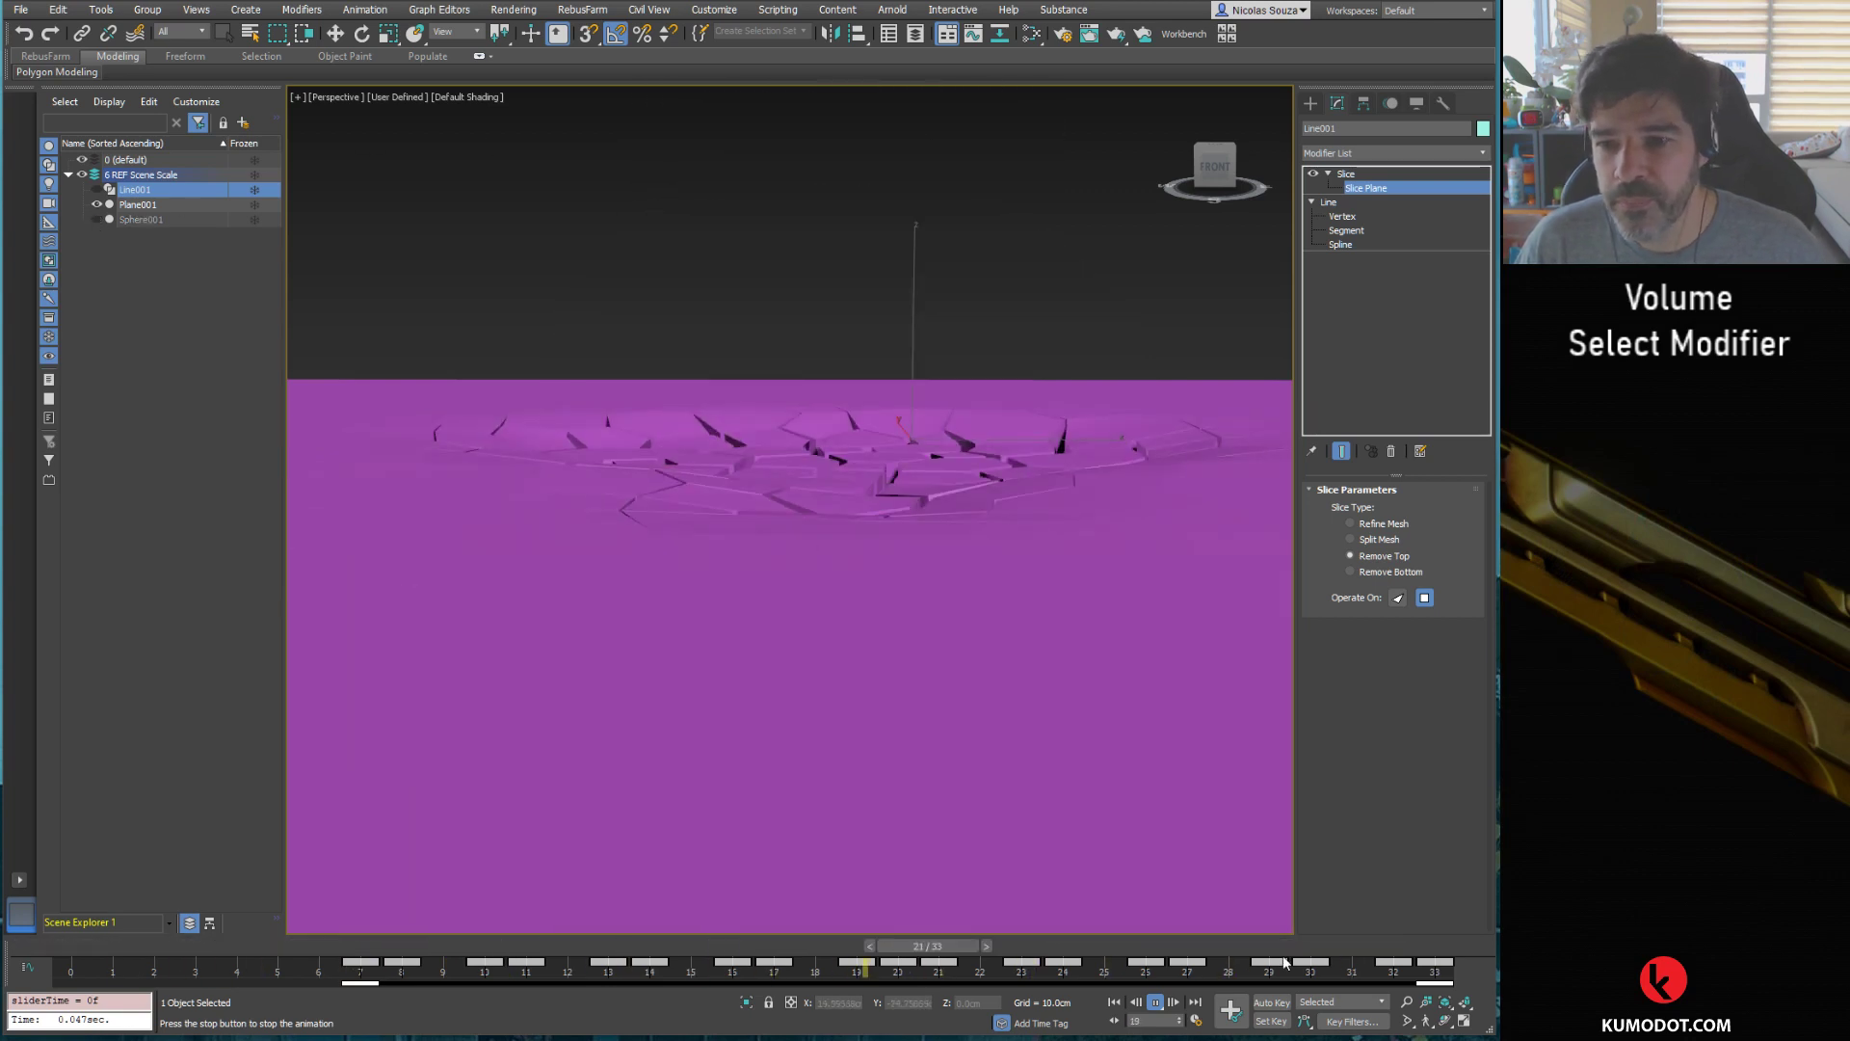
key("slash")
key("w")
scroll(1058, 682, "down", 1)
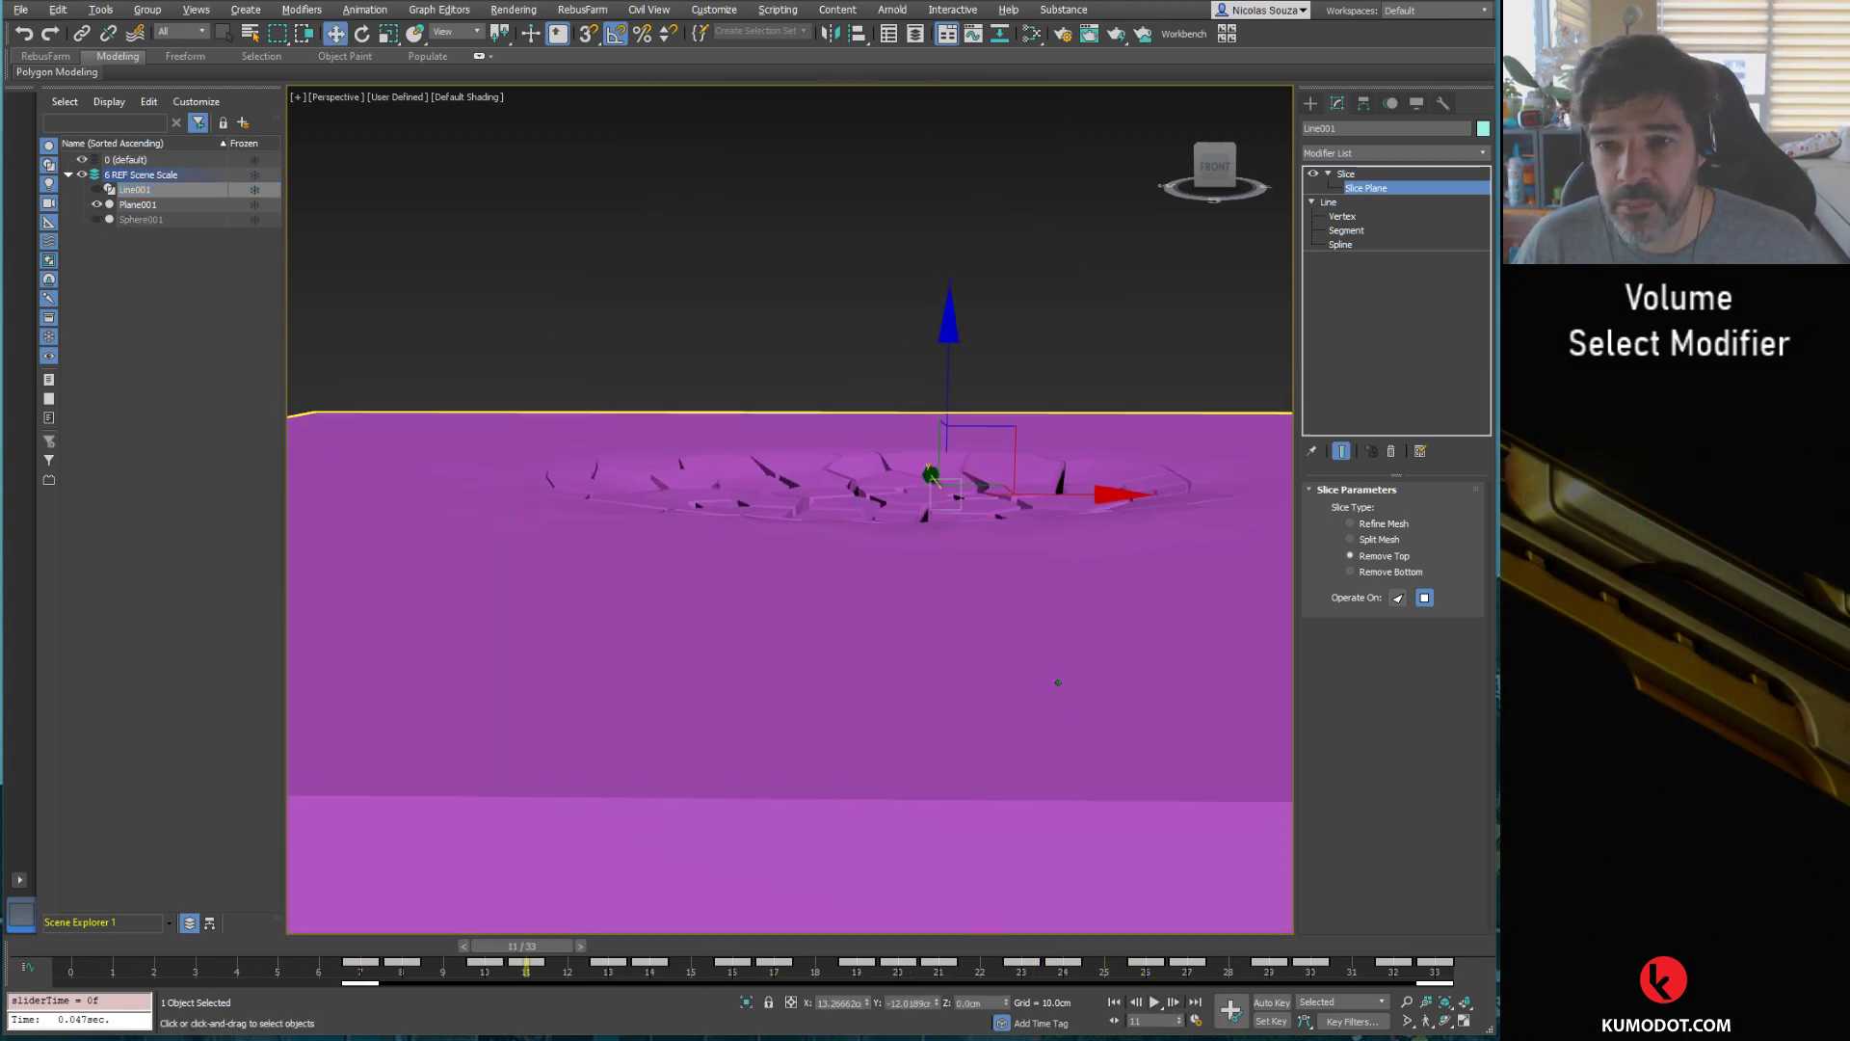
mouse_move(1058, 683)
middle_mouse_down("alt")
mouse_move(1081, 669)
mouse_move(952, 623)
middle_mouse_up("alt")
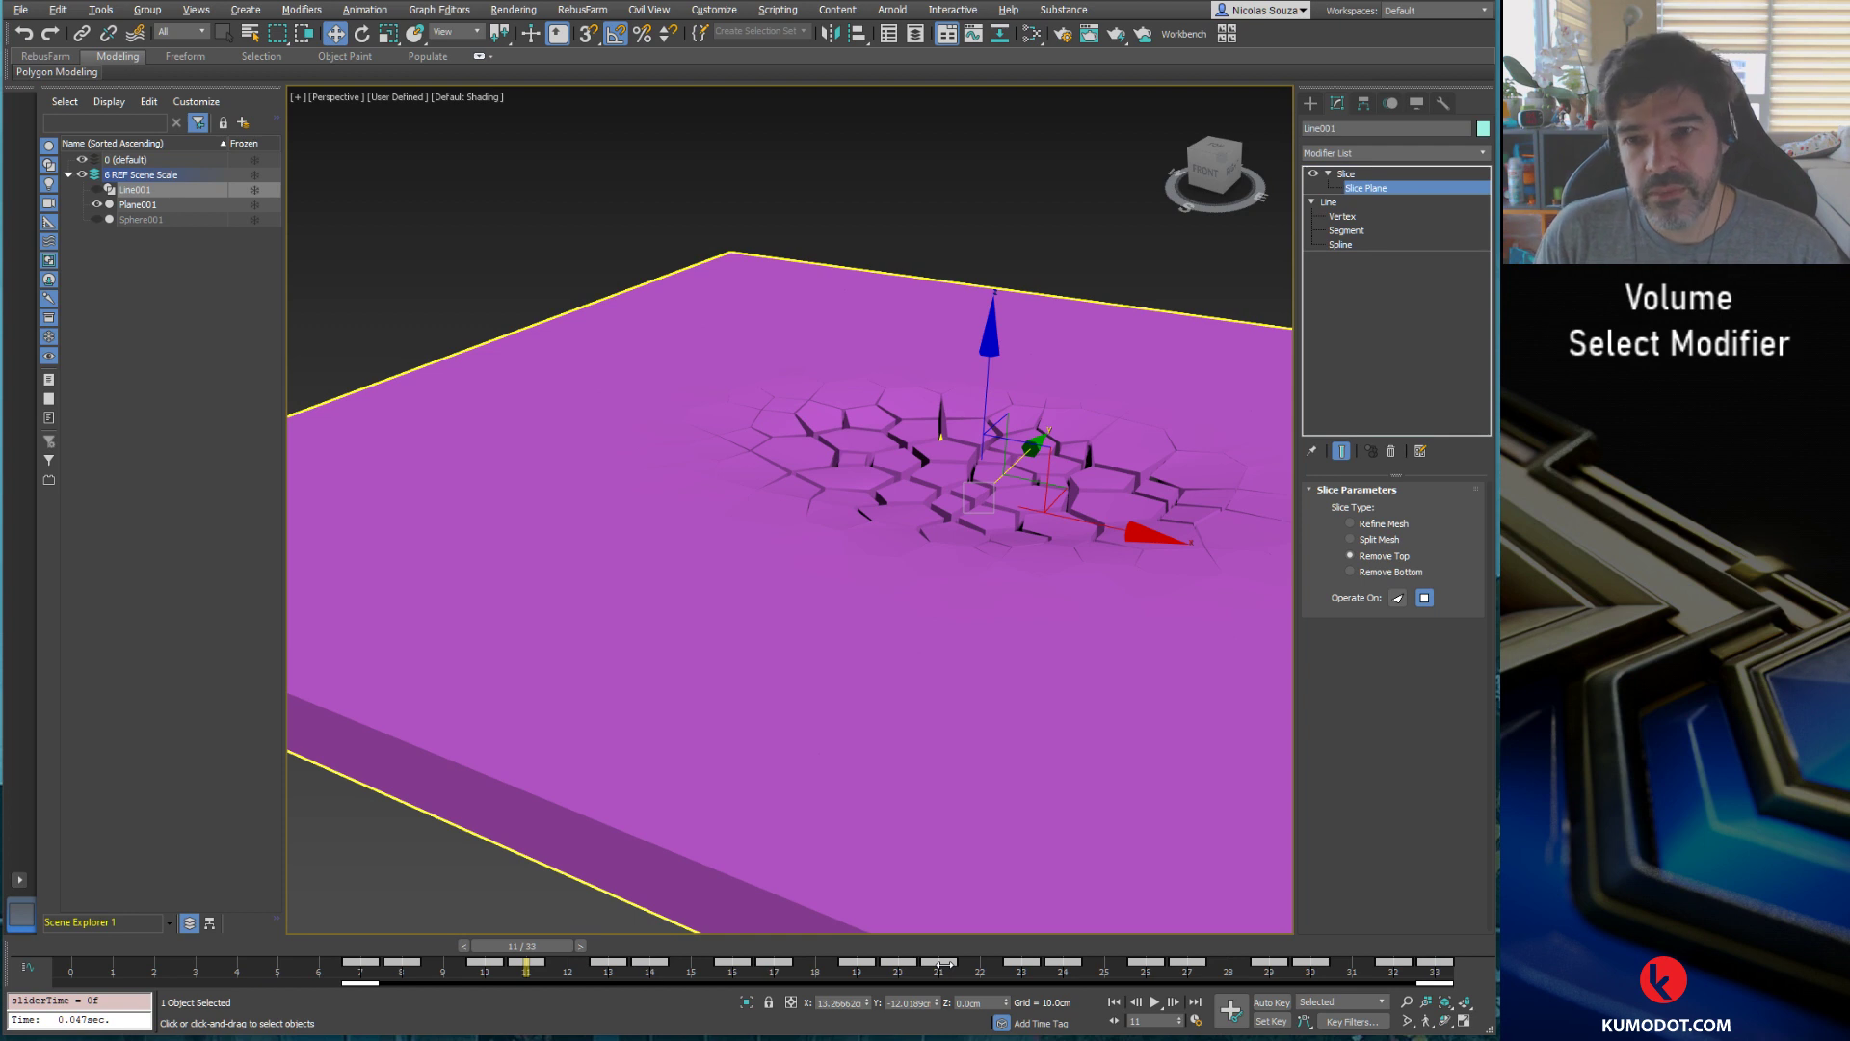
middle_click_drag(952, 624, 879, 571, "alt")
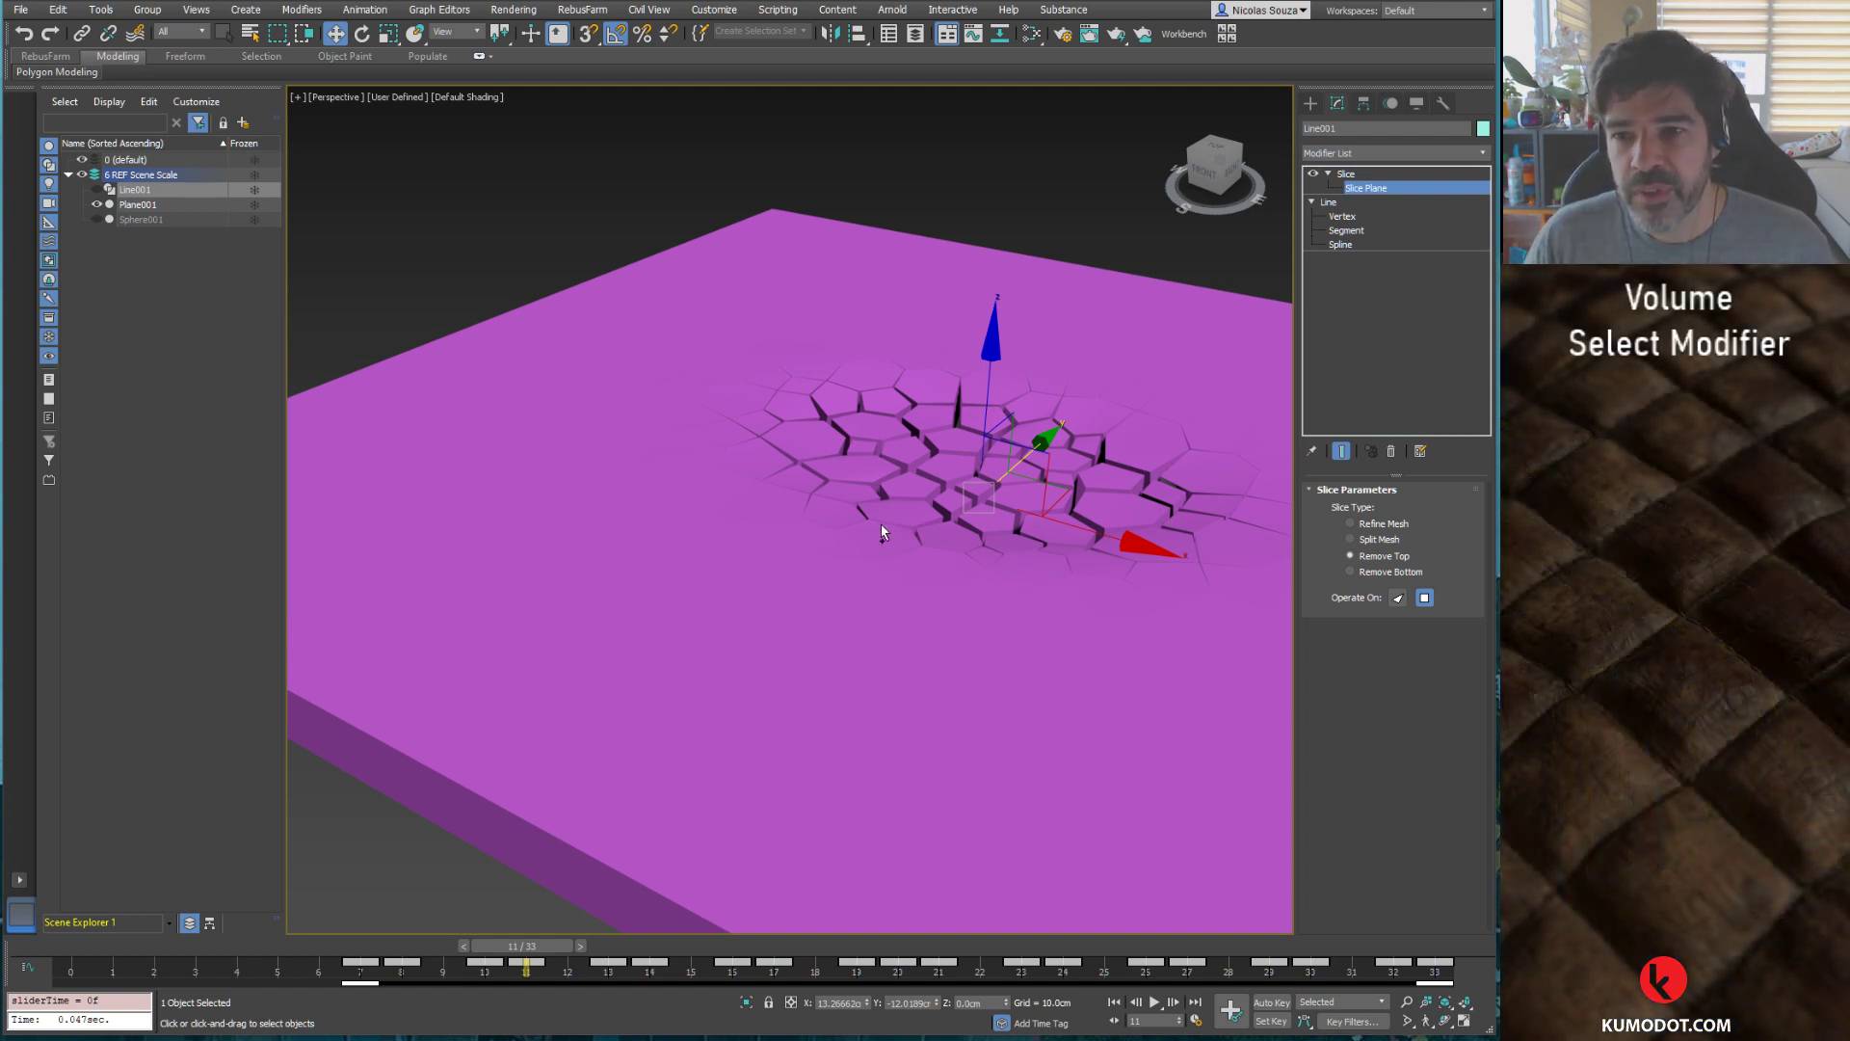
middle_click_drag(882, 532, 833, 590, "alt")
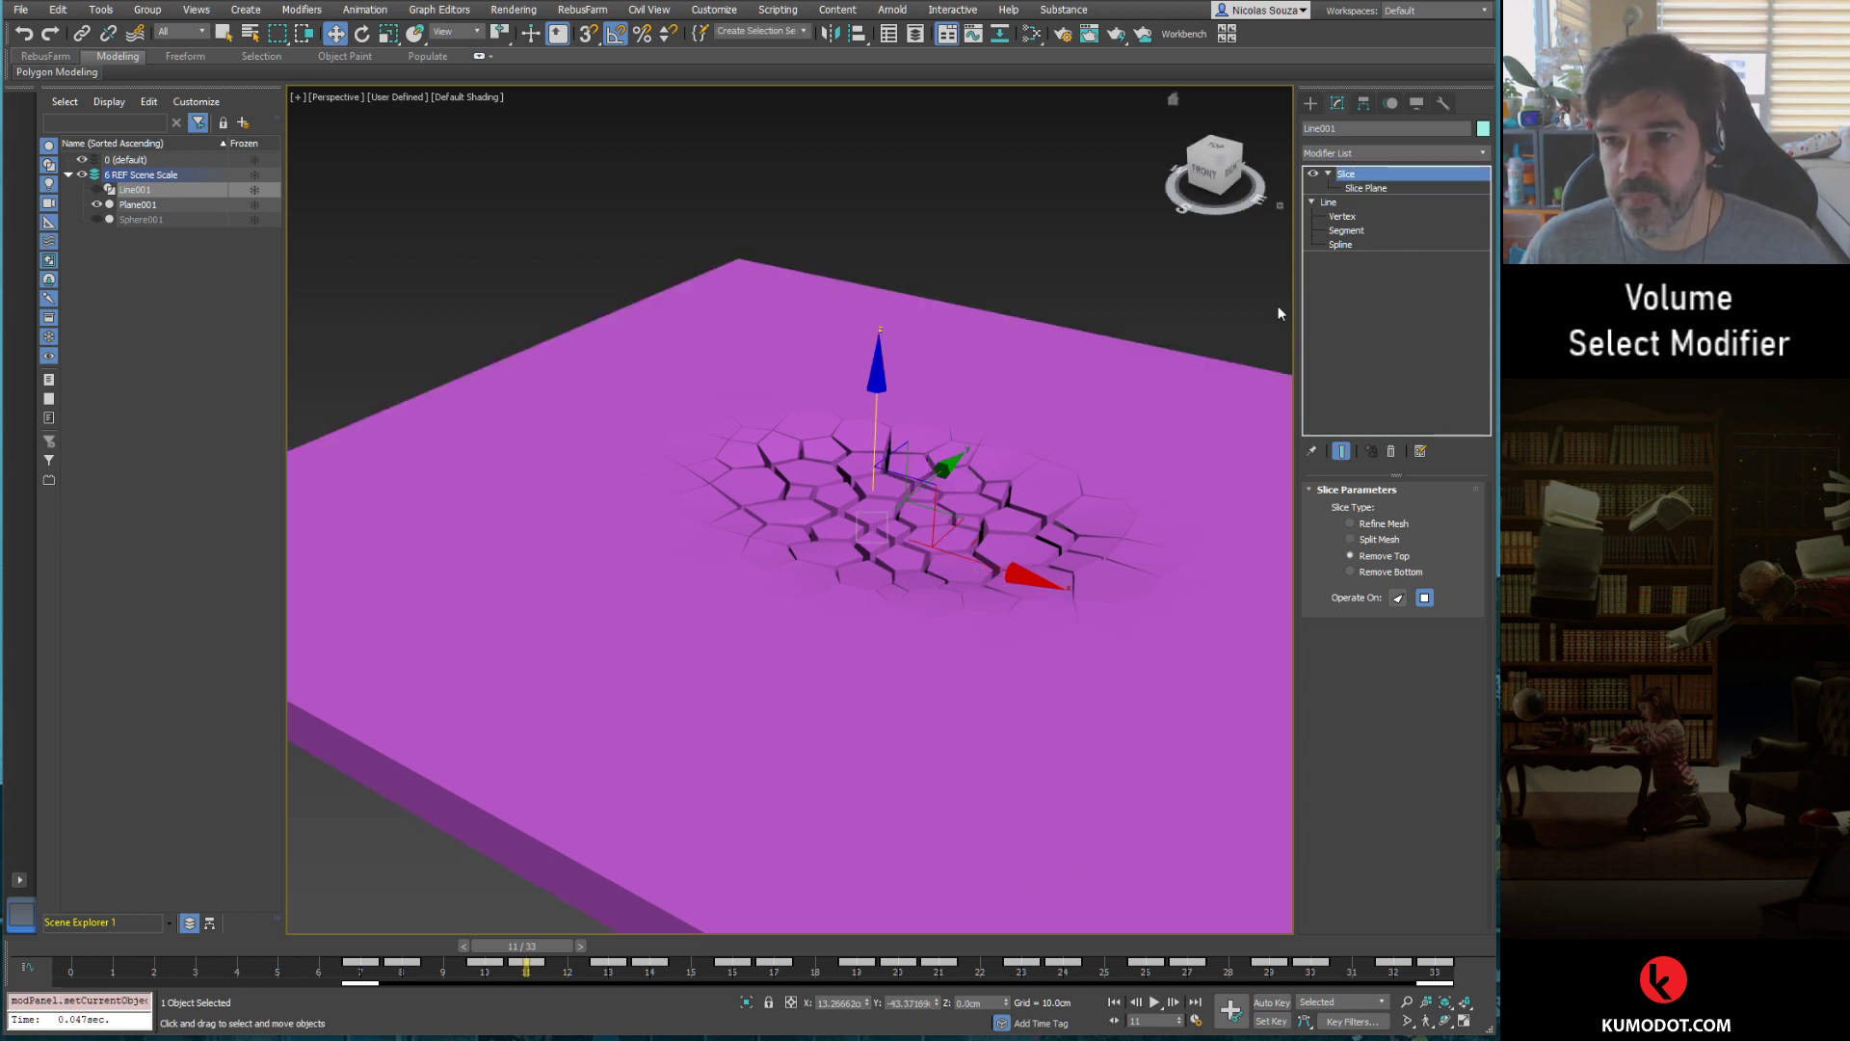
Step: Delete Plane001's Shell, XForm, Relax and Edit Poly modifiers, keeping Vol. Select
left_click(1026, 405)
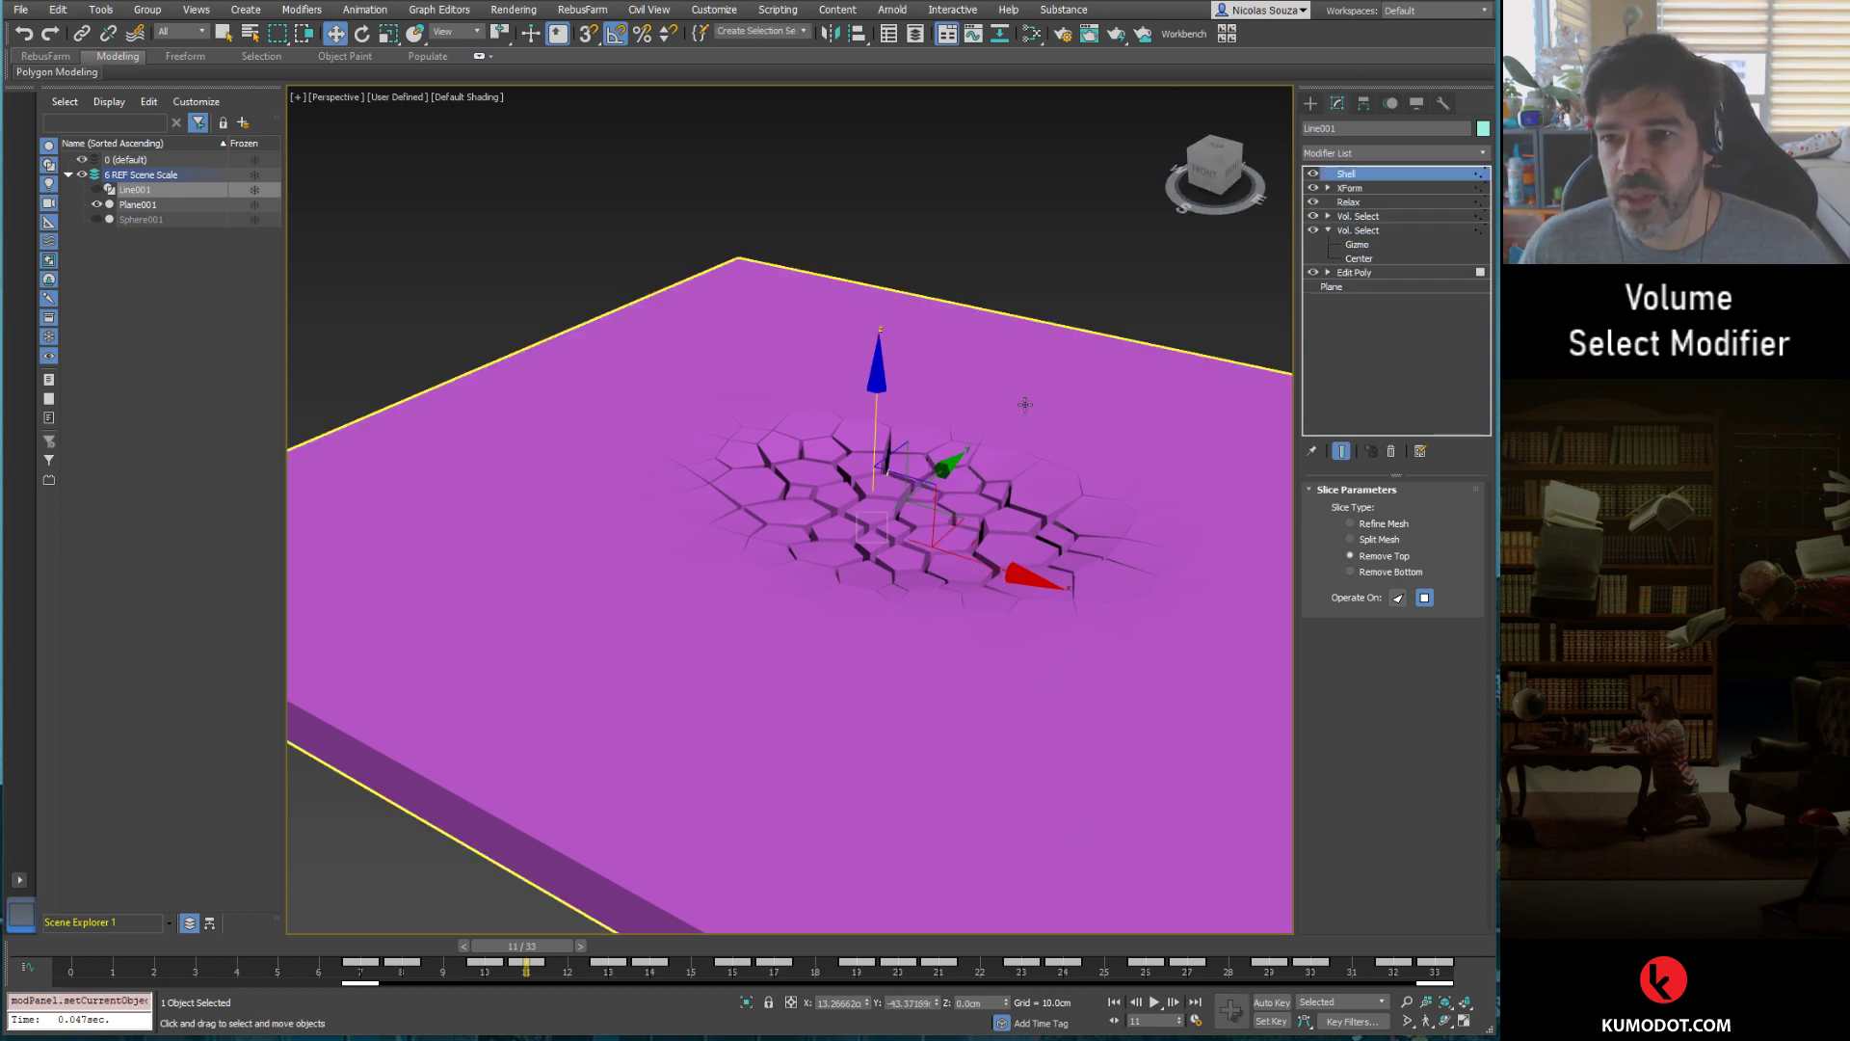
left_click(1351, 188)
left_click(1346, 173)
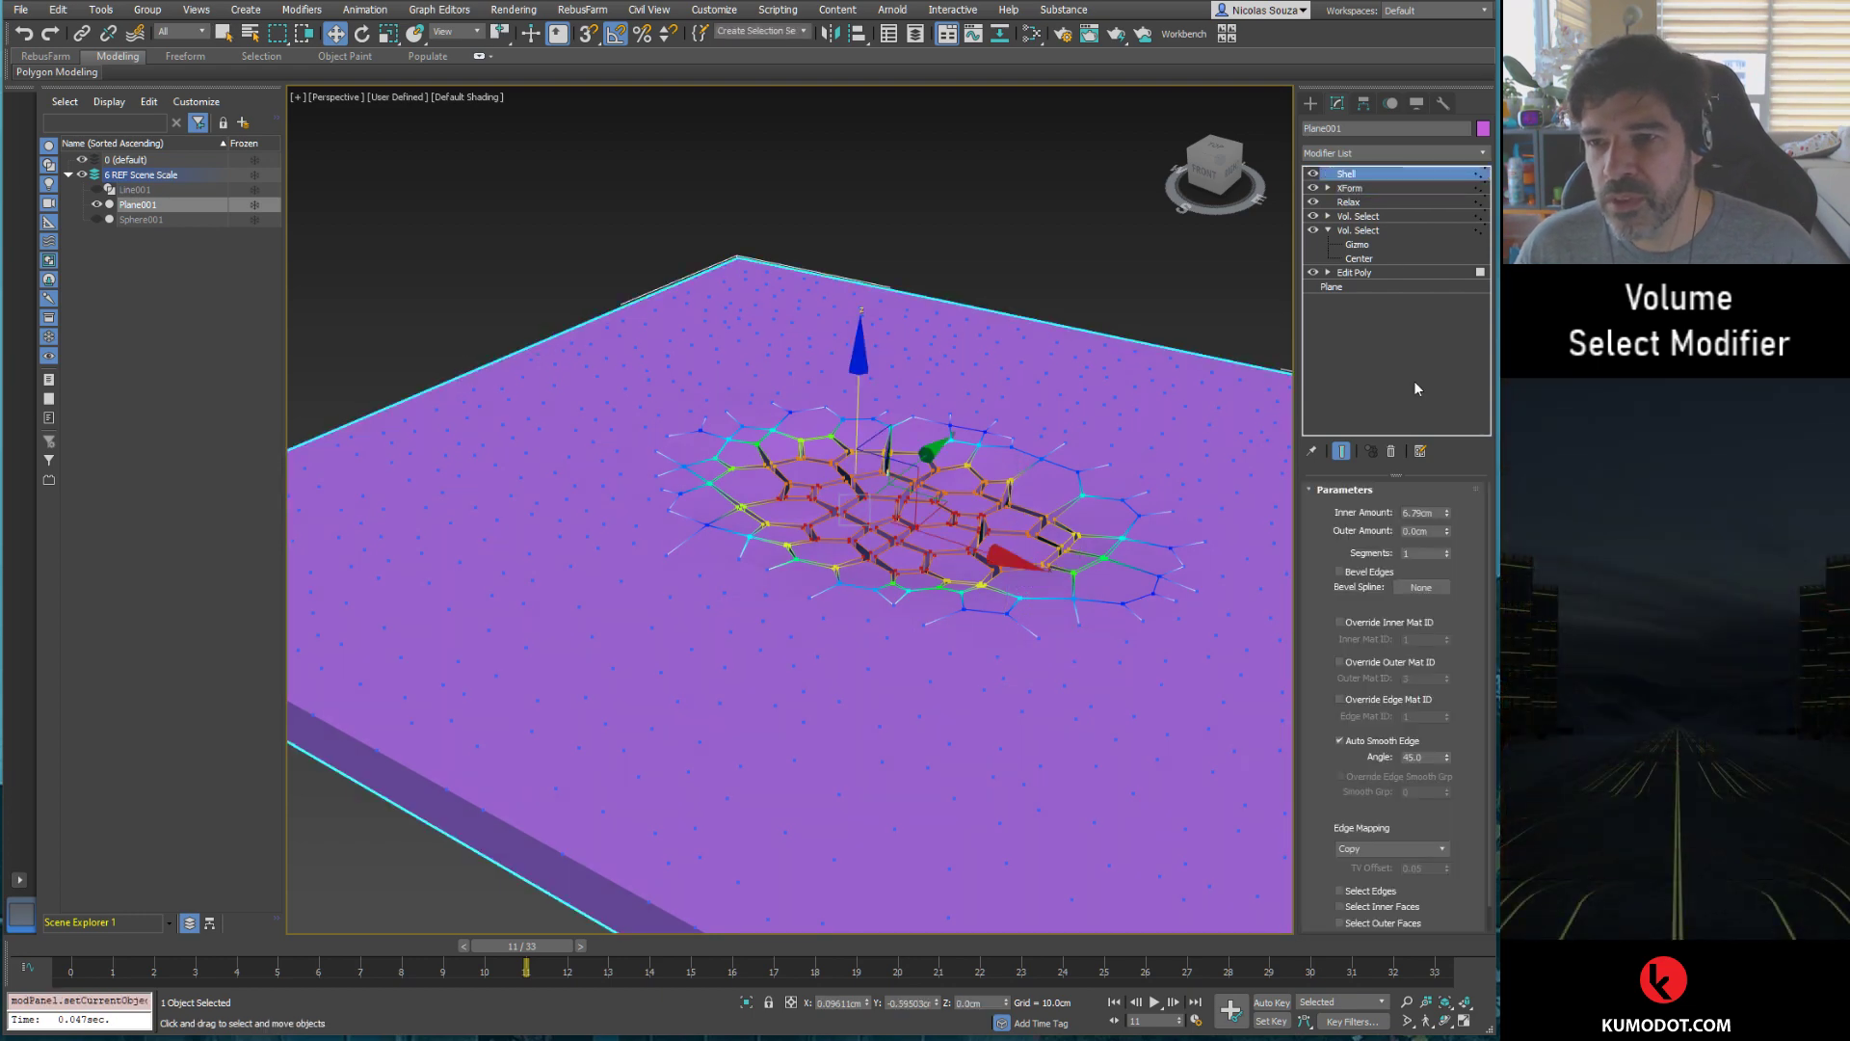
left_click(1393, 451)
left_click(1393, 451)
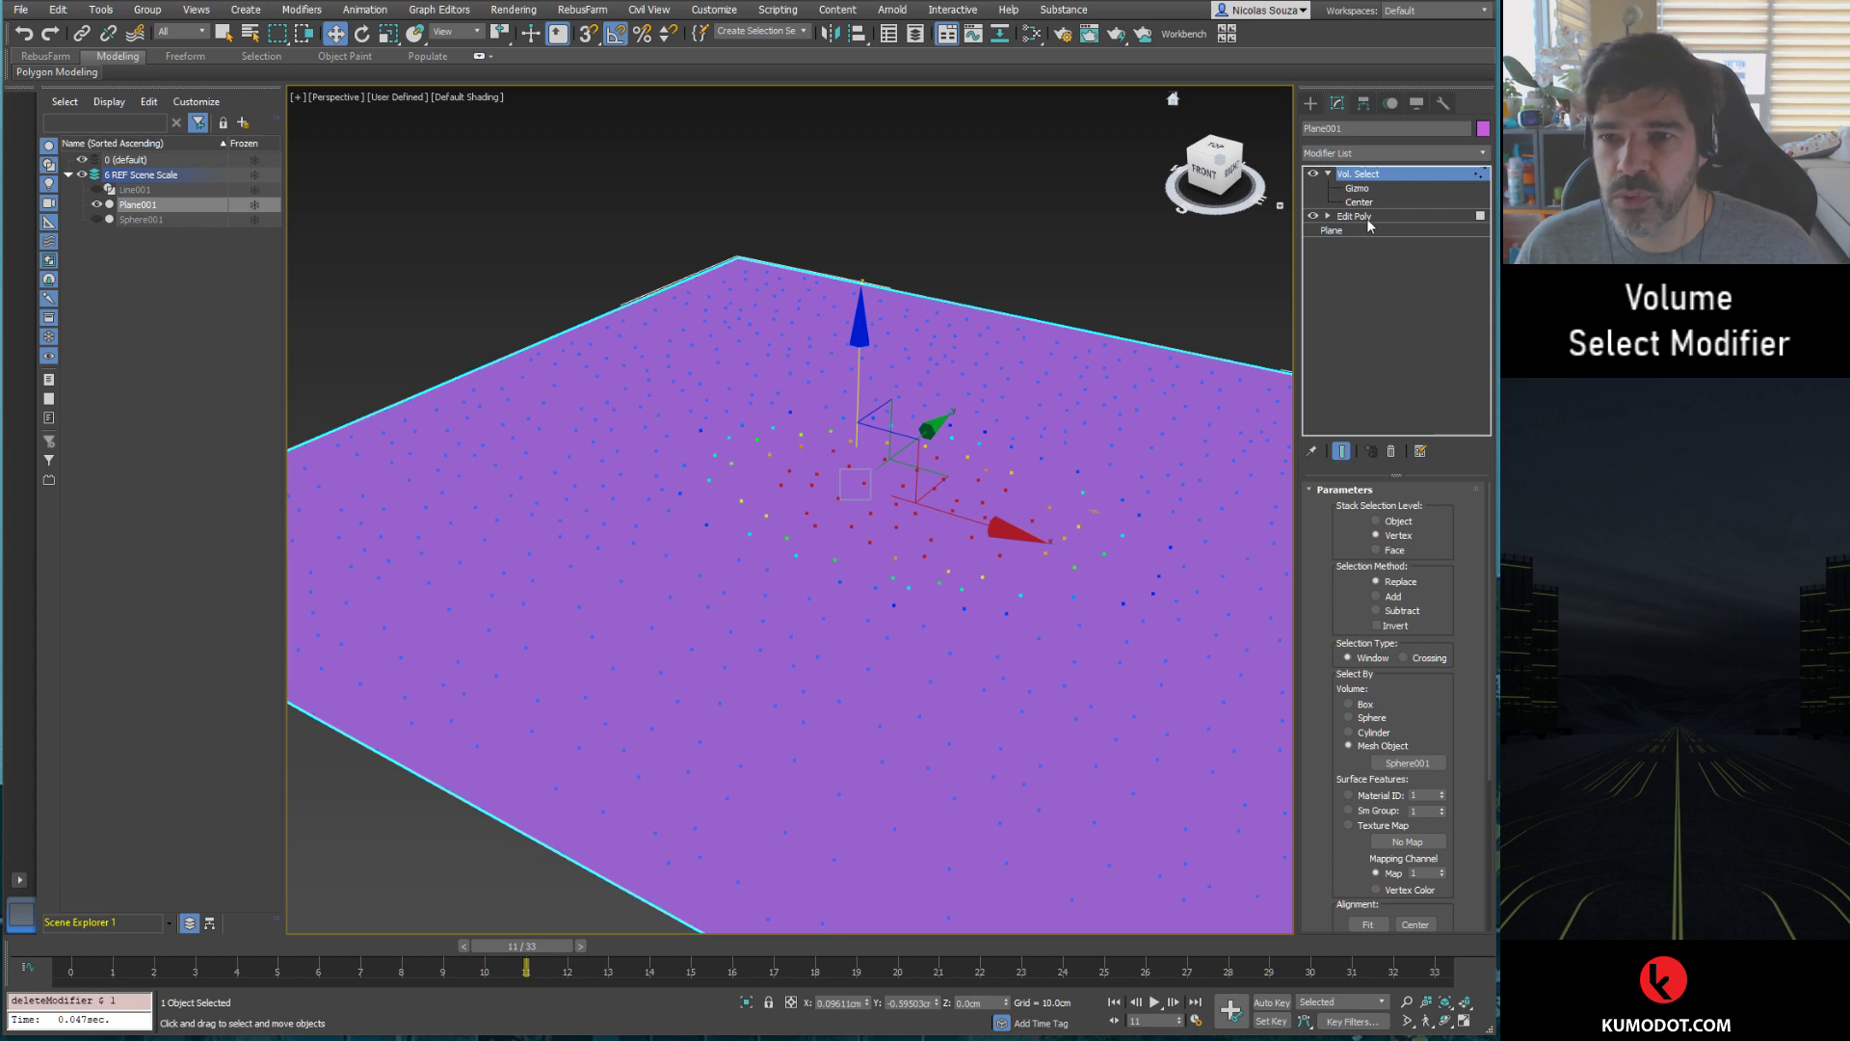
left_click(1354, 216)
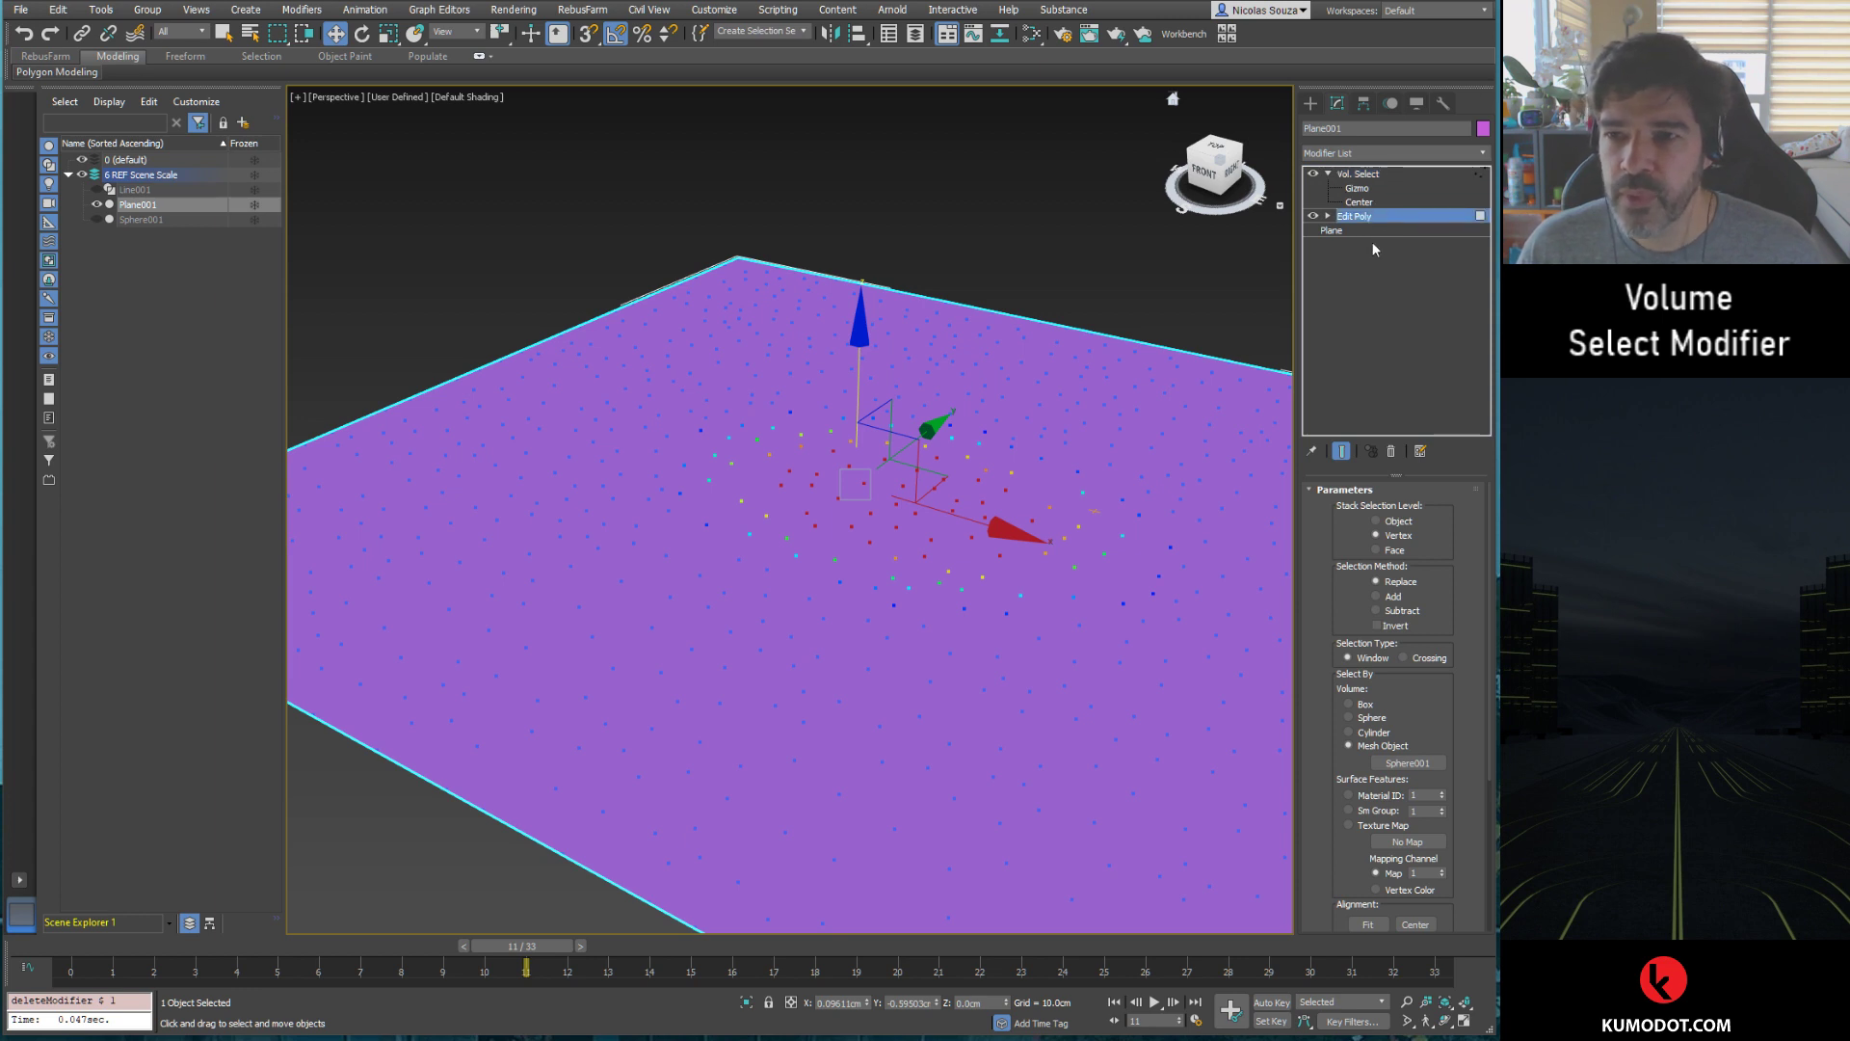
left_click(1394, 451)
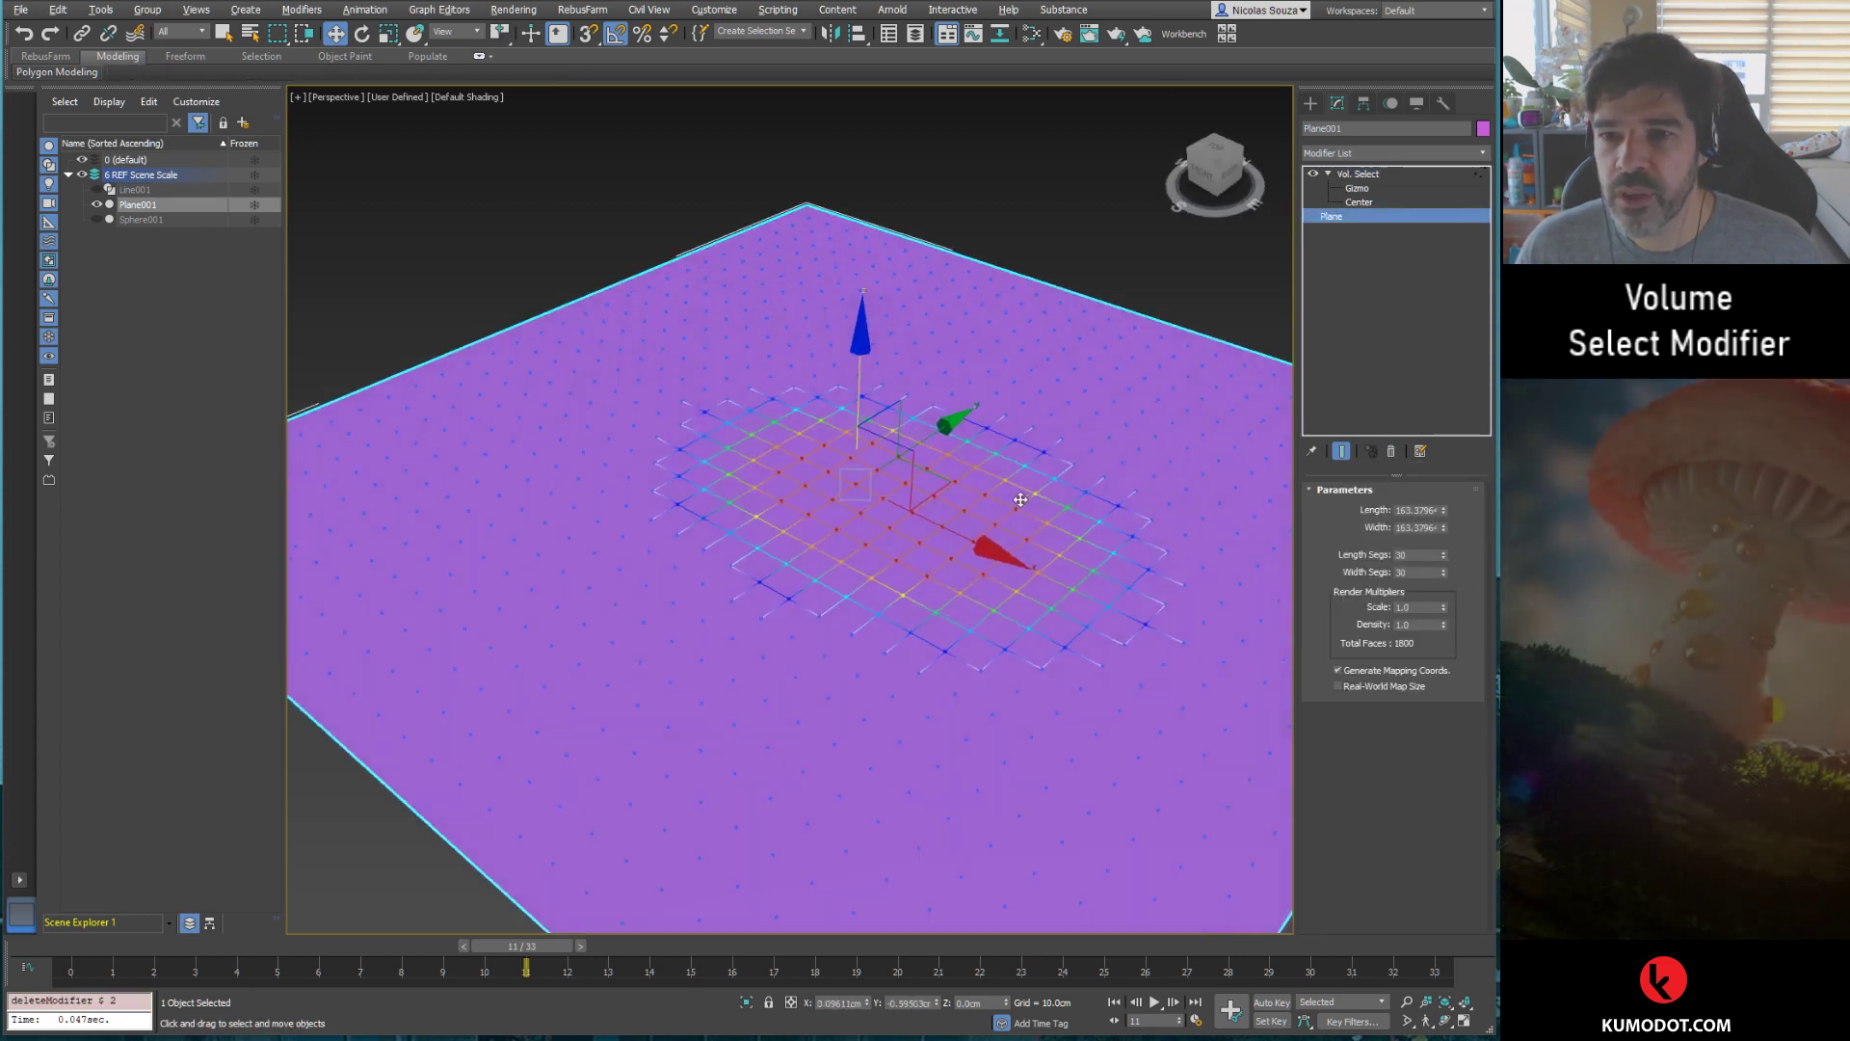
left_click(1363, 176)
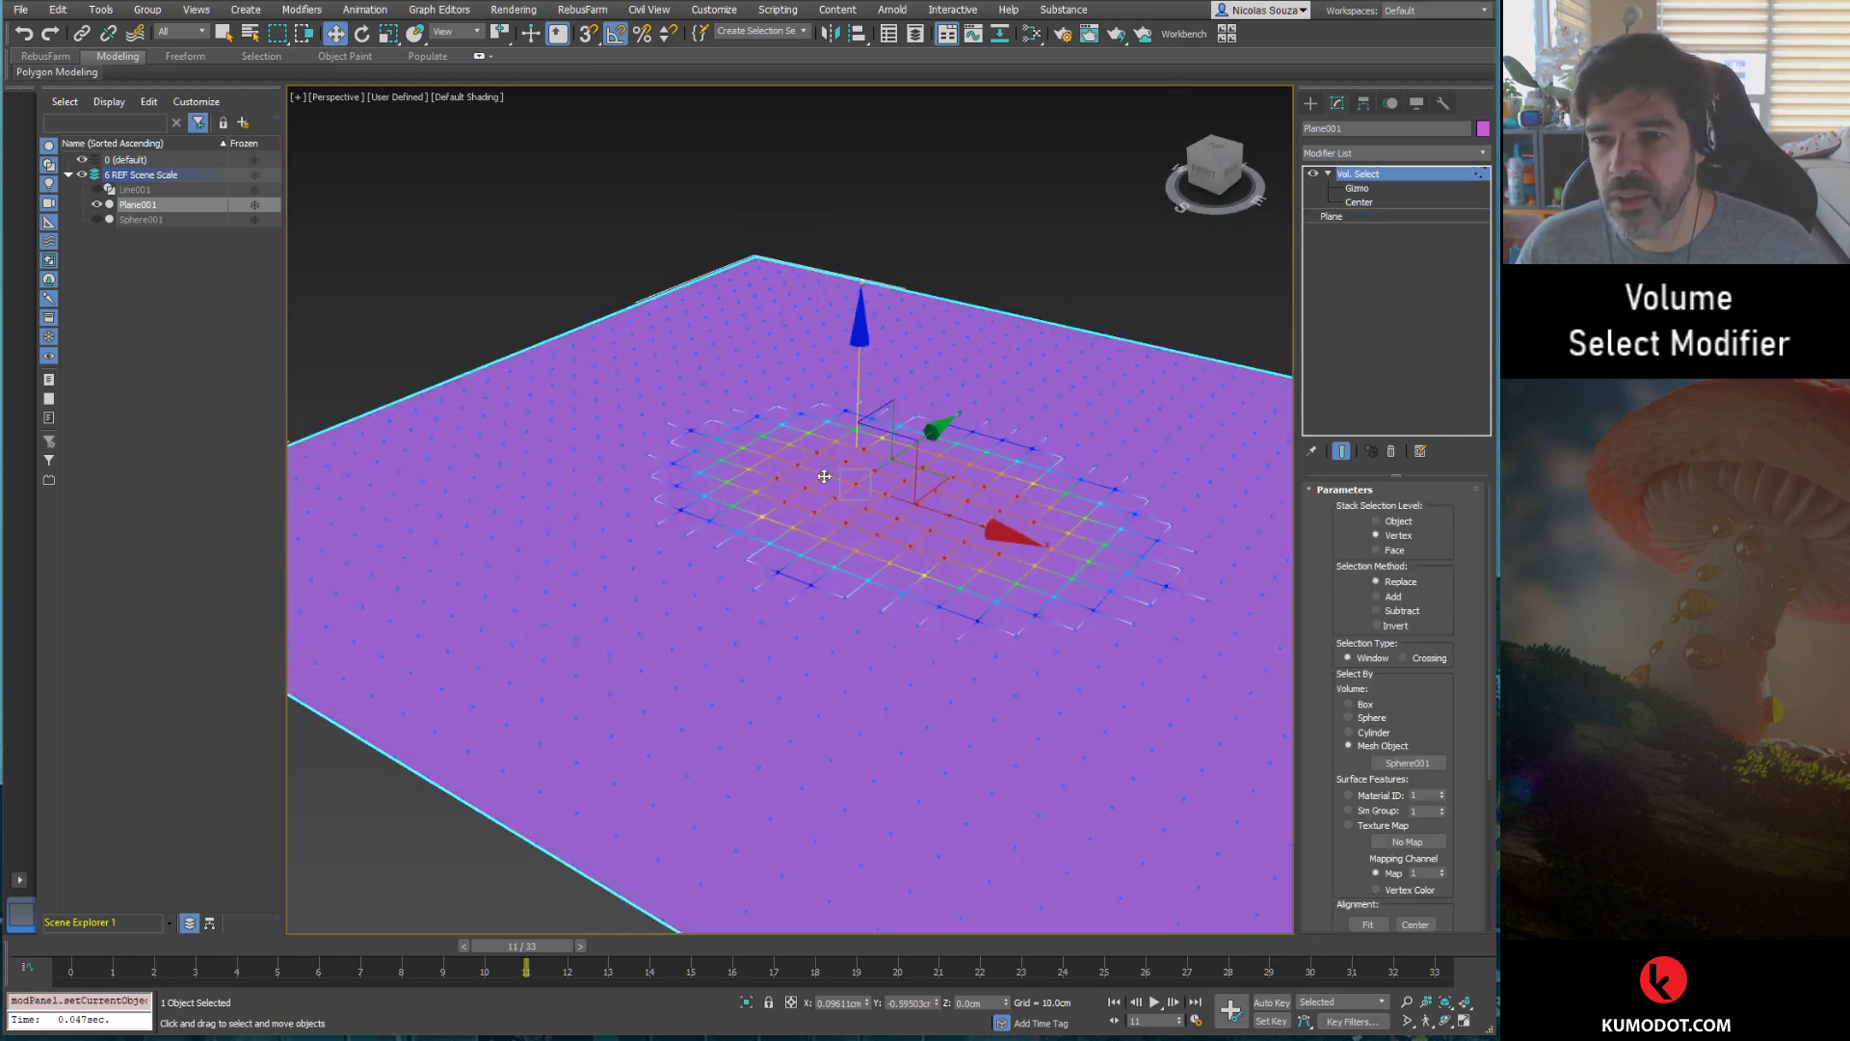
middle_click_drag(940, 443, 911, 460)
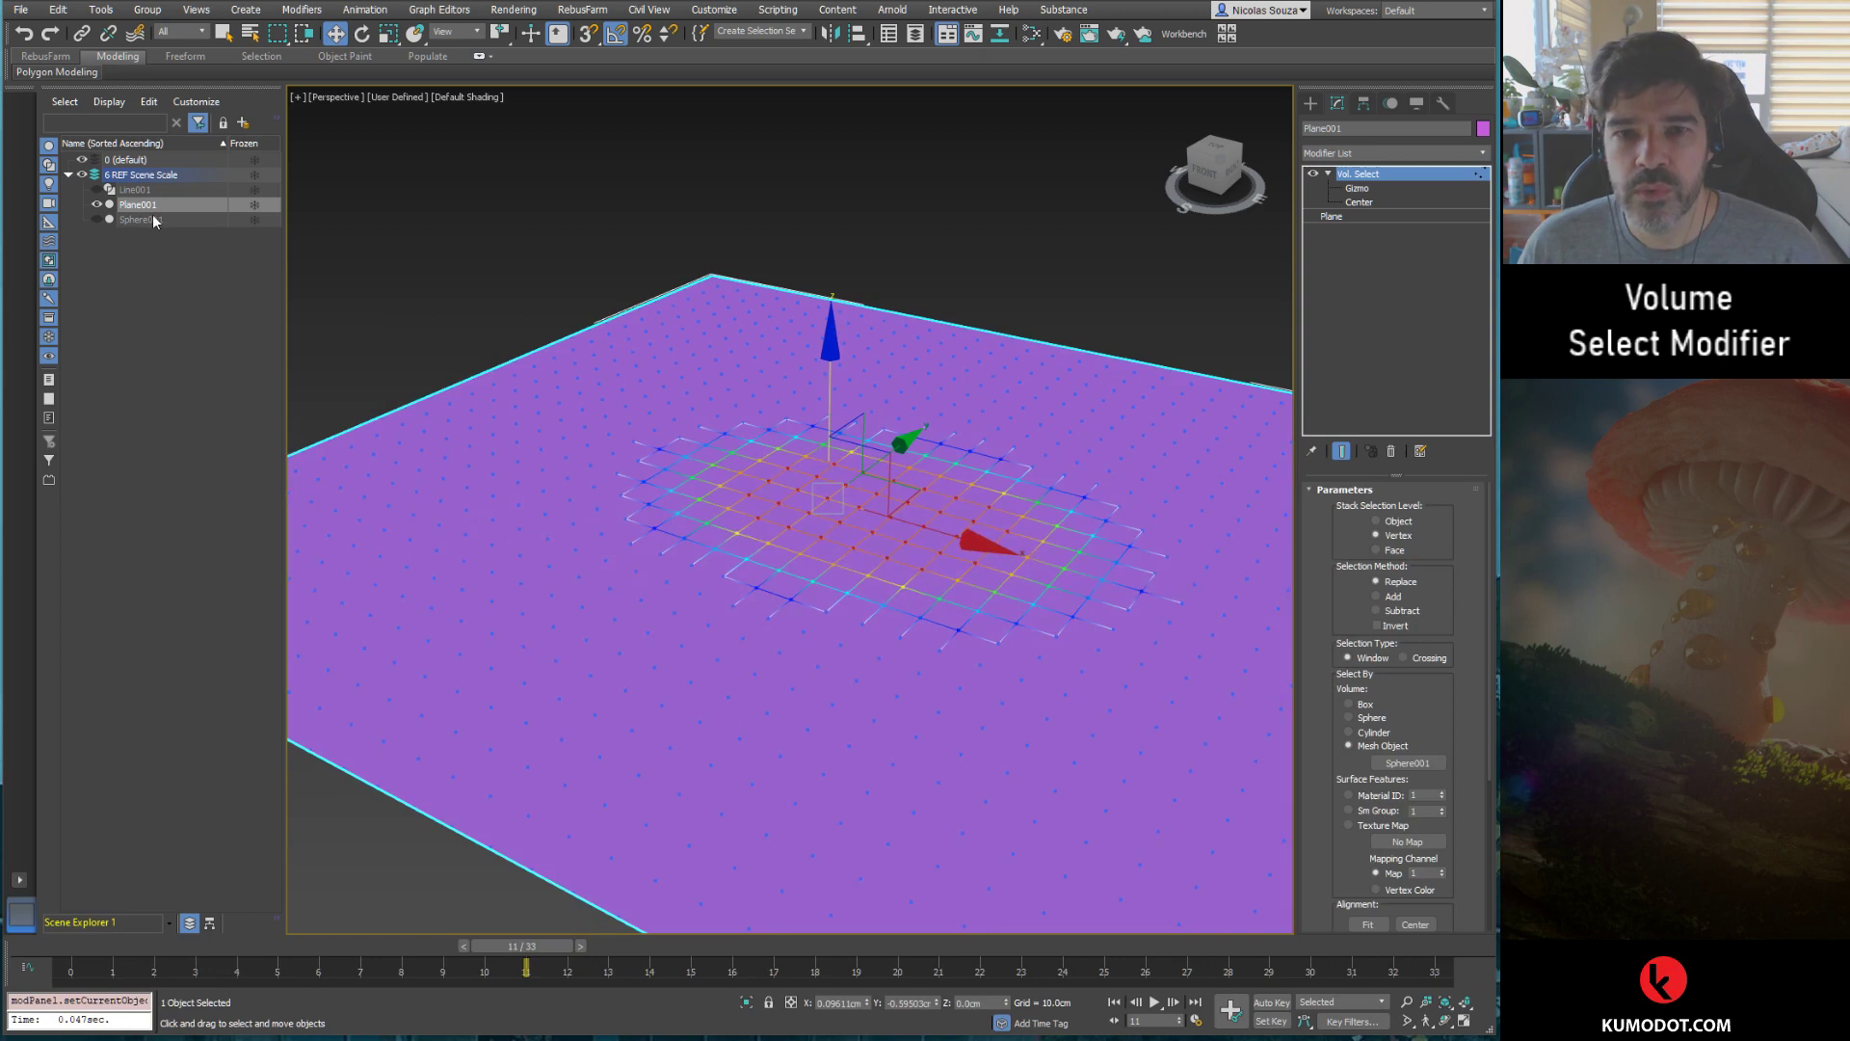
Step: Delete Sphere001 and Line001, then reselect Plane001
left_click(135, 220)
key("Delete")
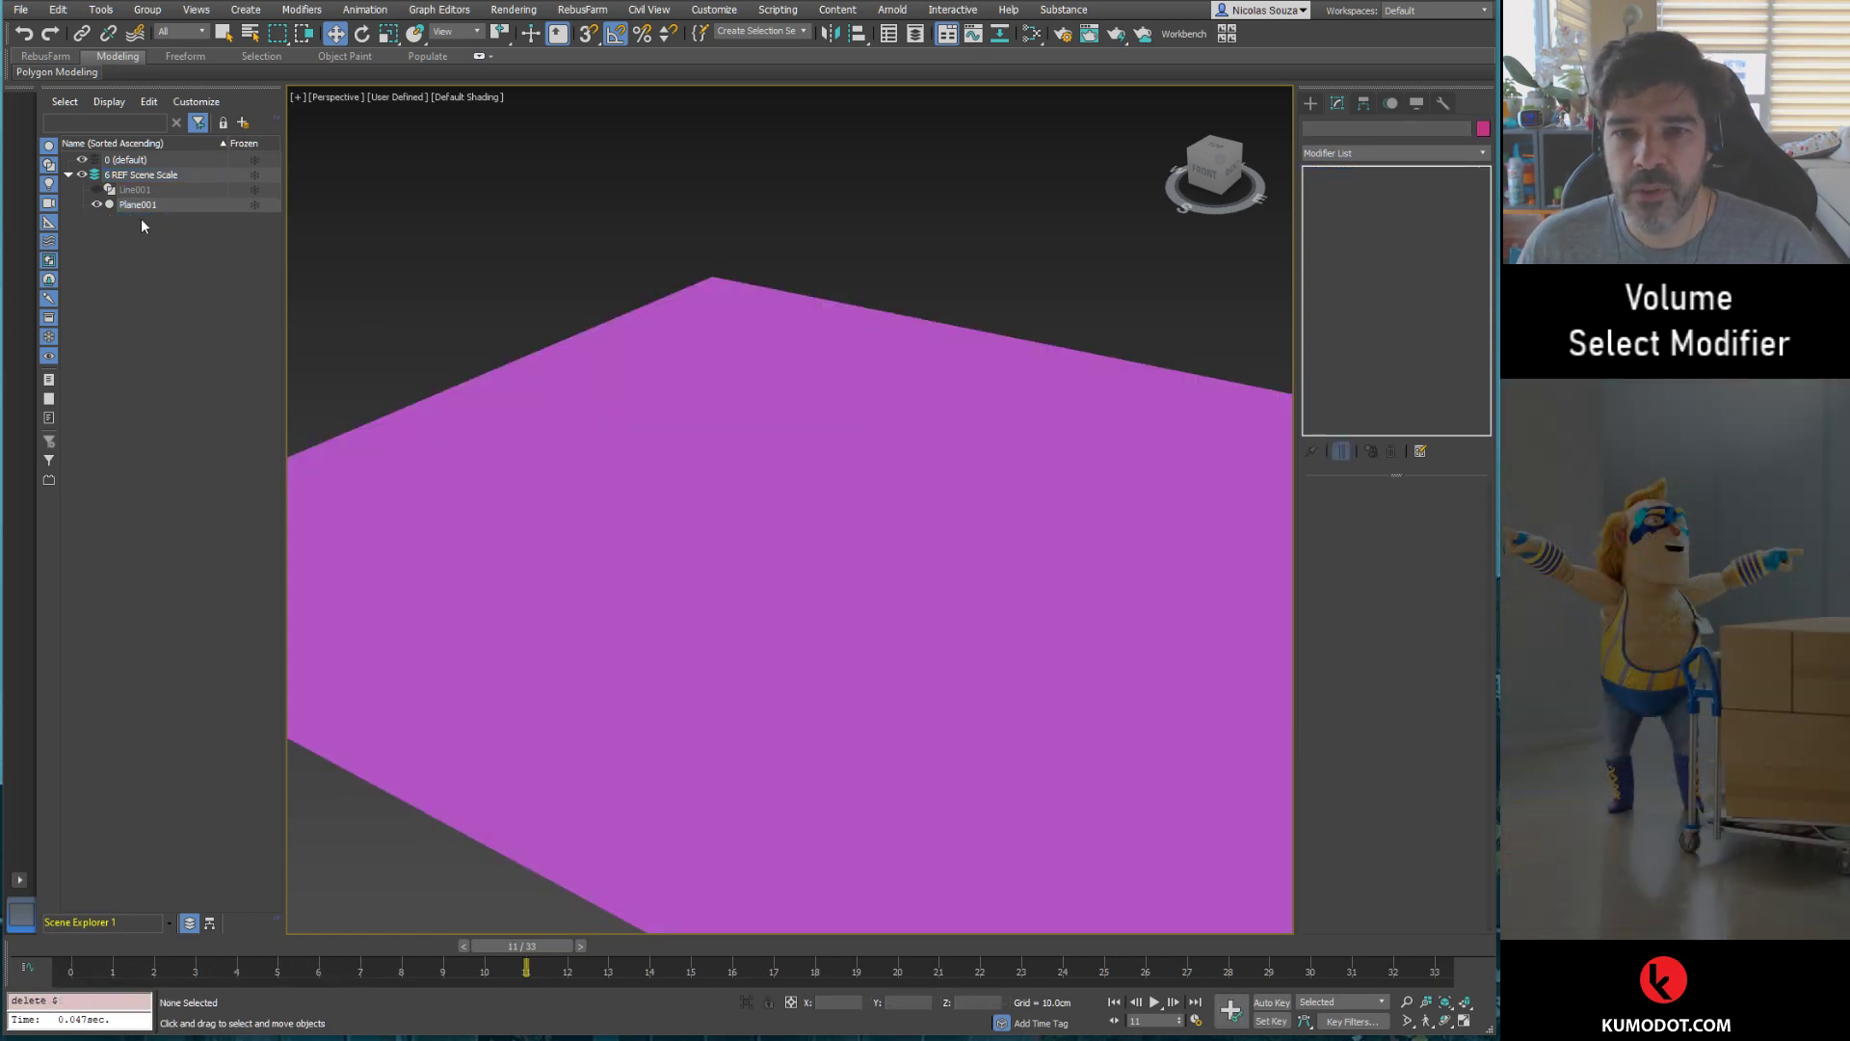
left_click(145, 205)
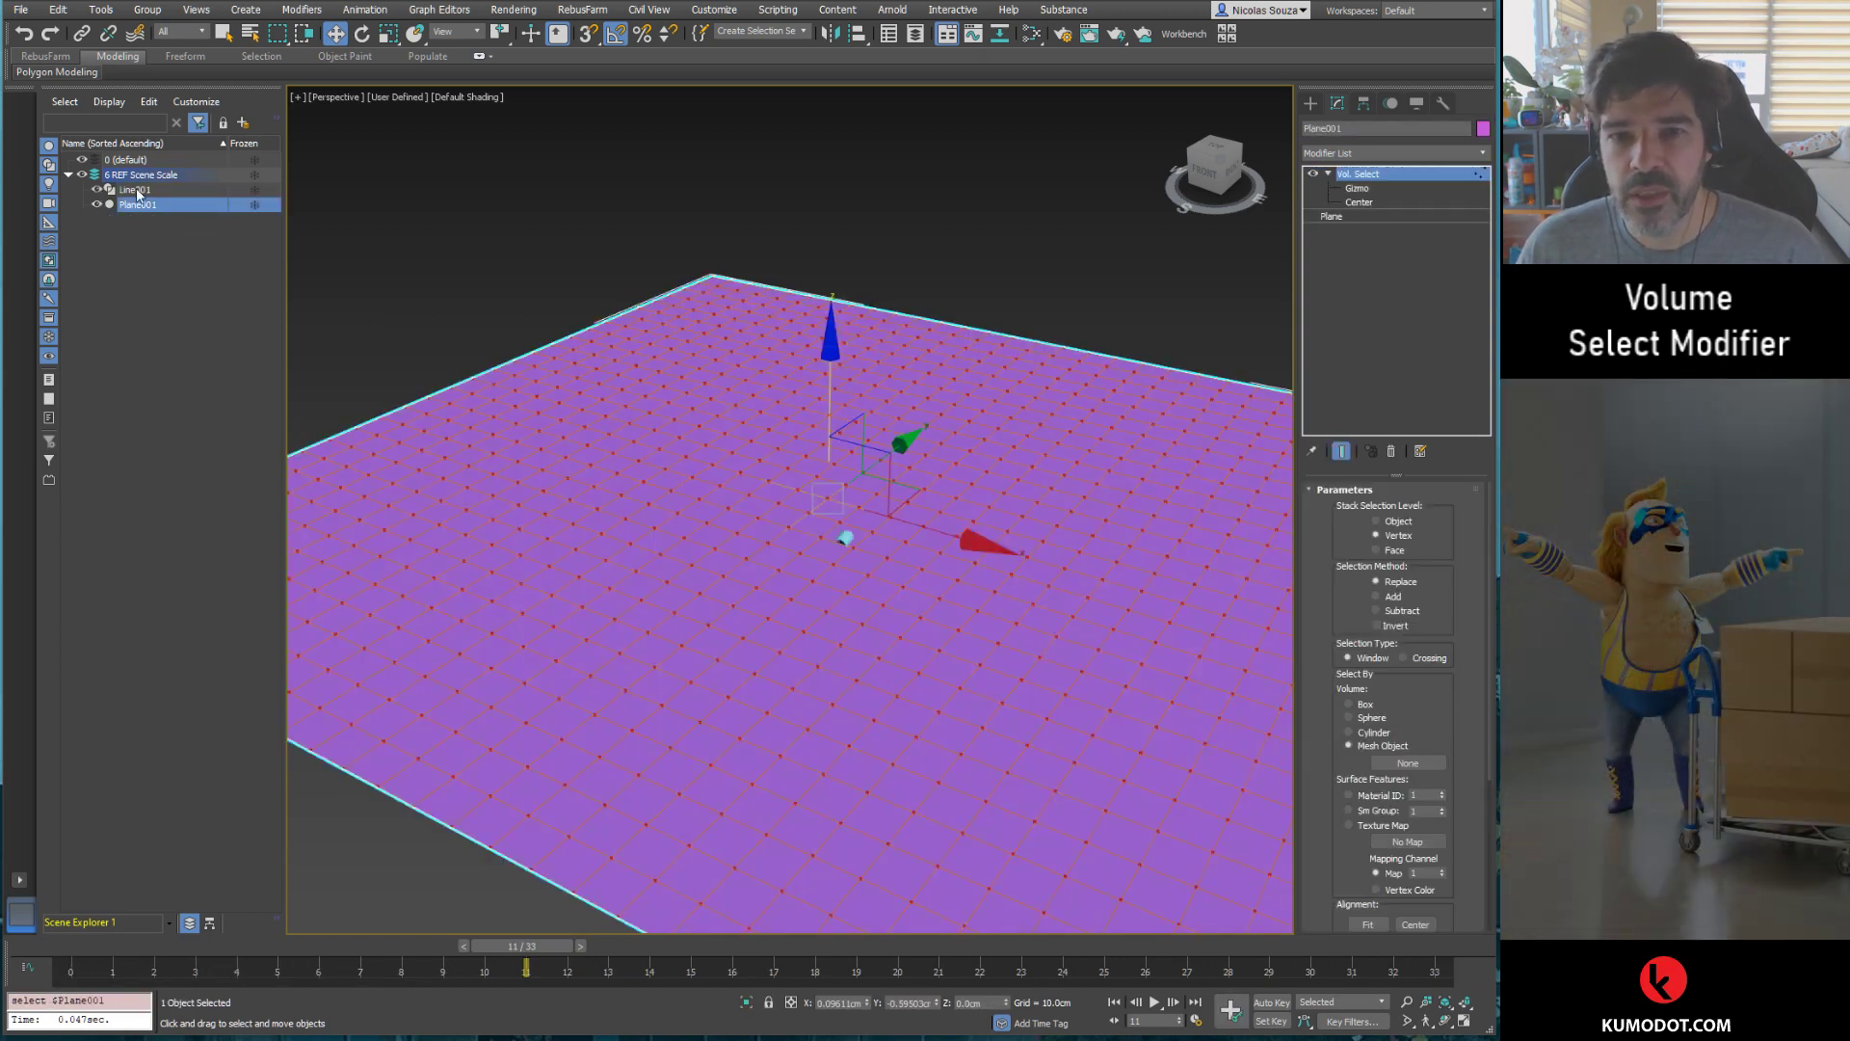
left_click(135, 190)
key("Delete")
left_click(155, 193)
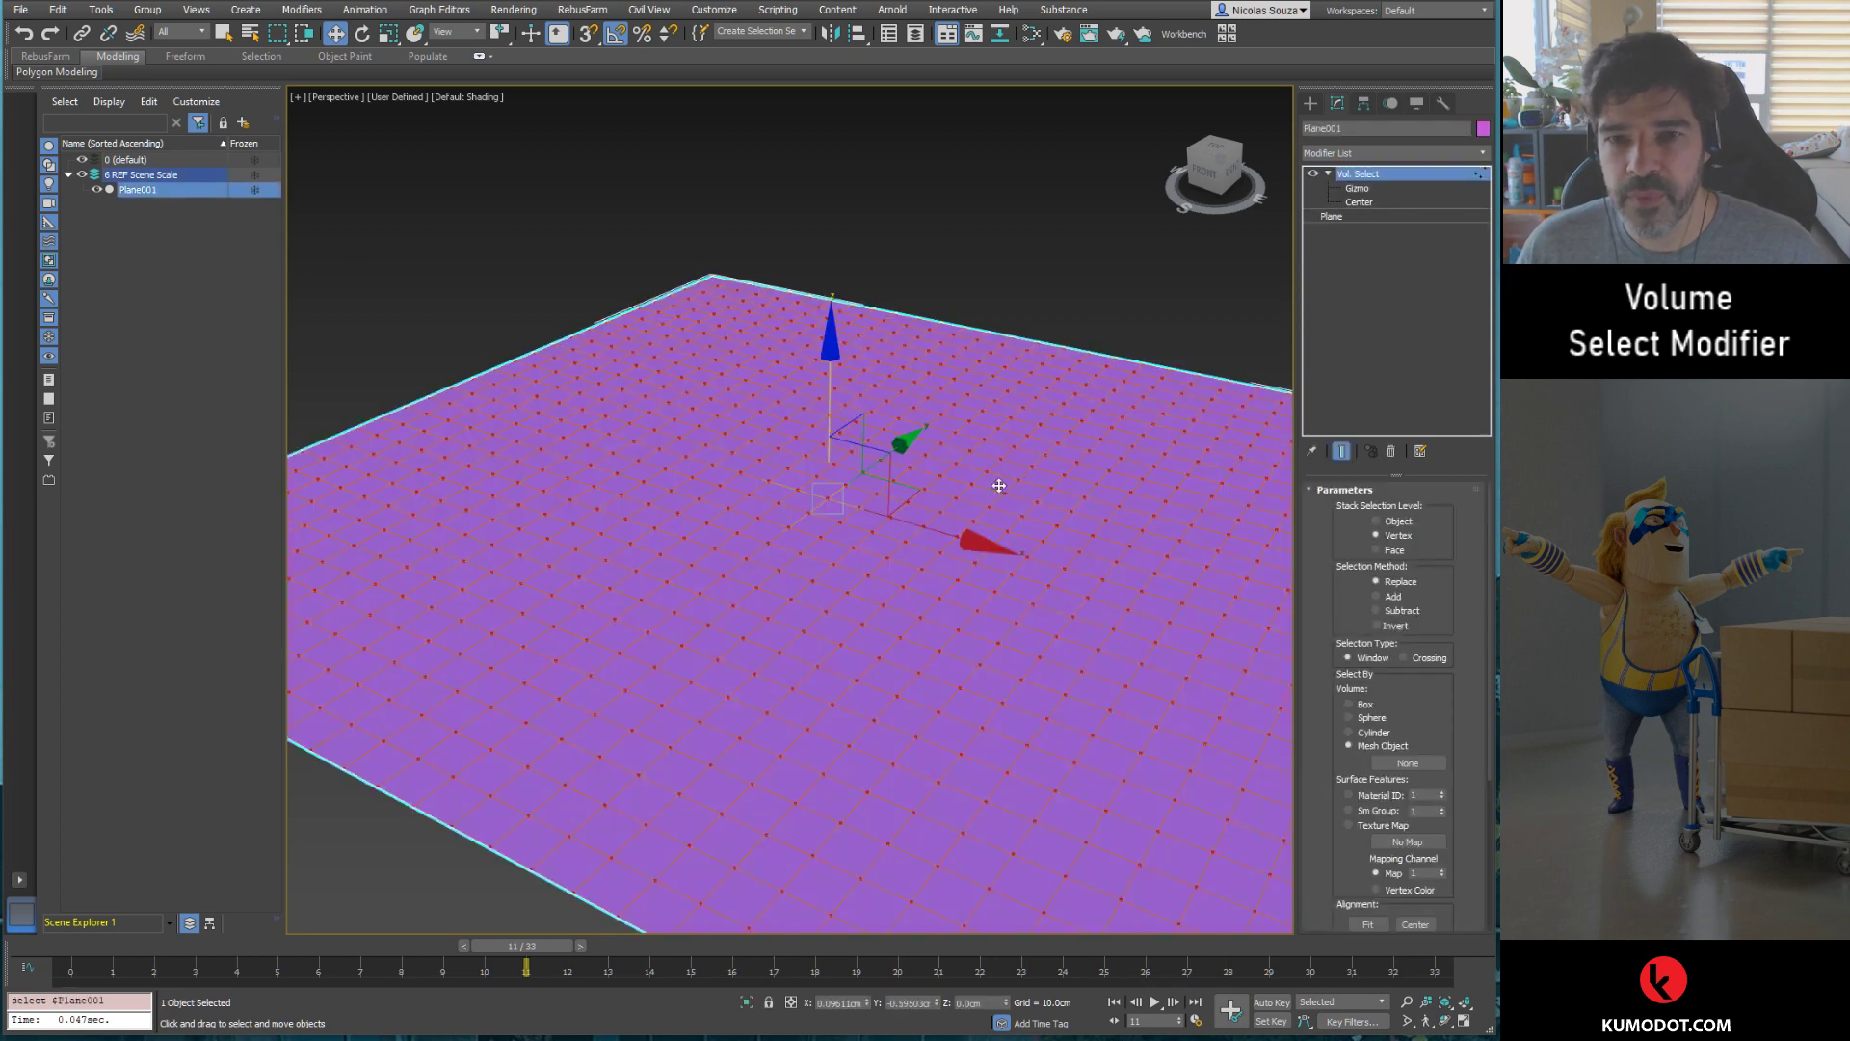
mouse_move(998, 487)
middle_mouse_down()
mouse_move(990, 444)
mouse_move(1005, 457)
middle_mouse_up()
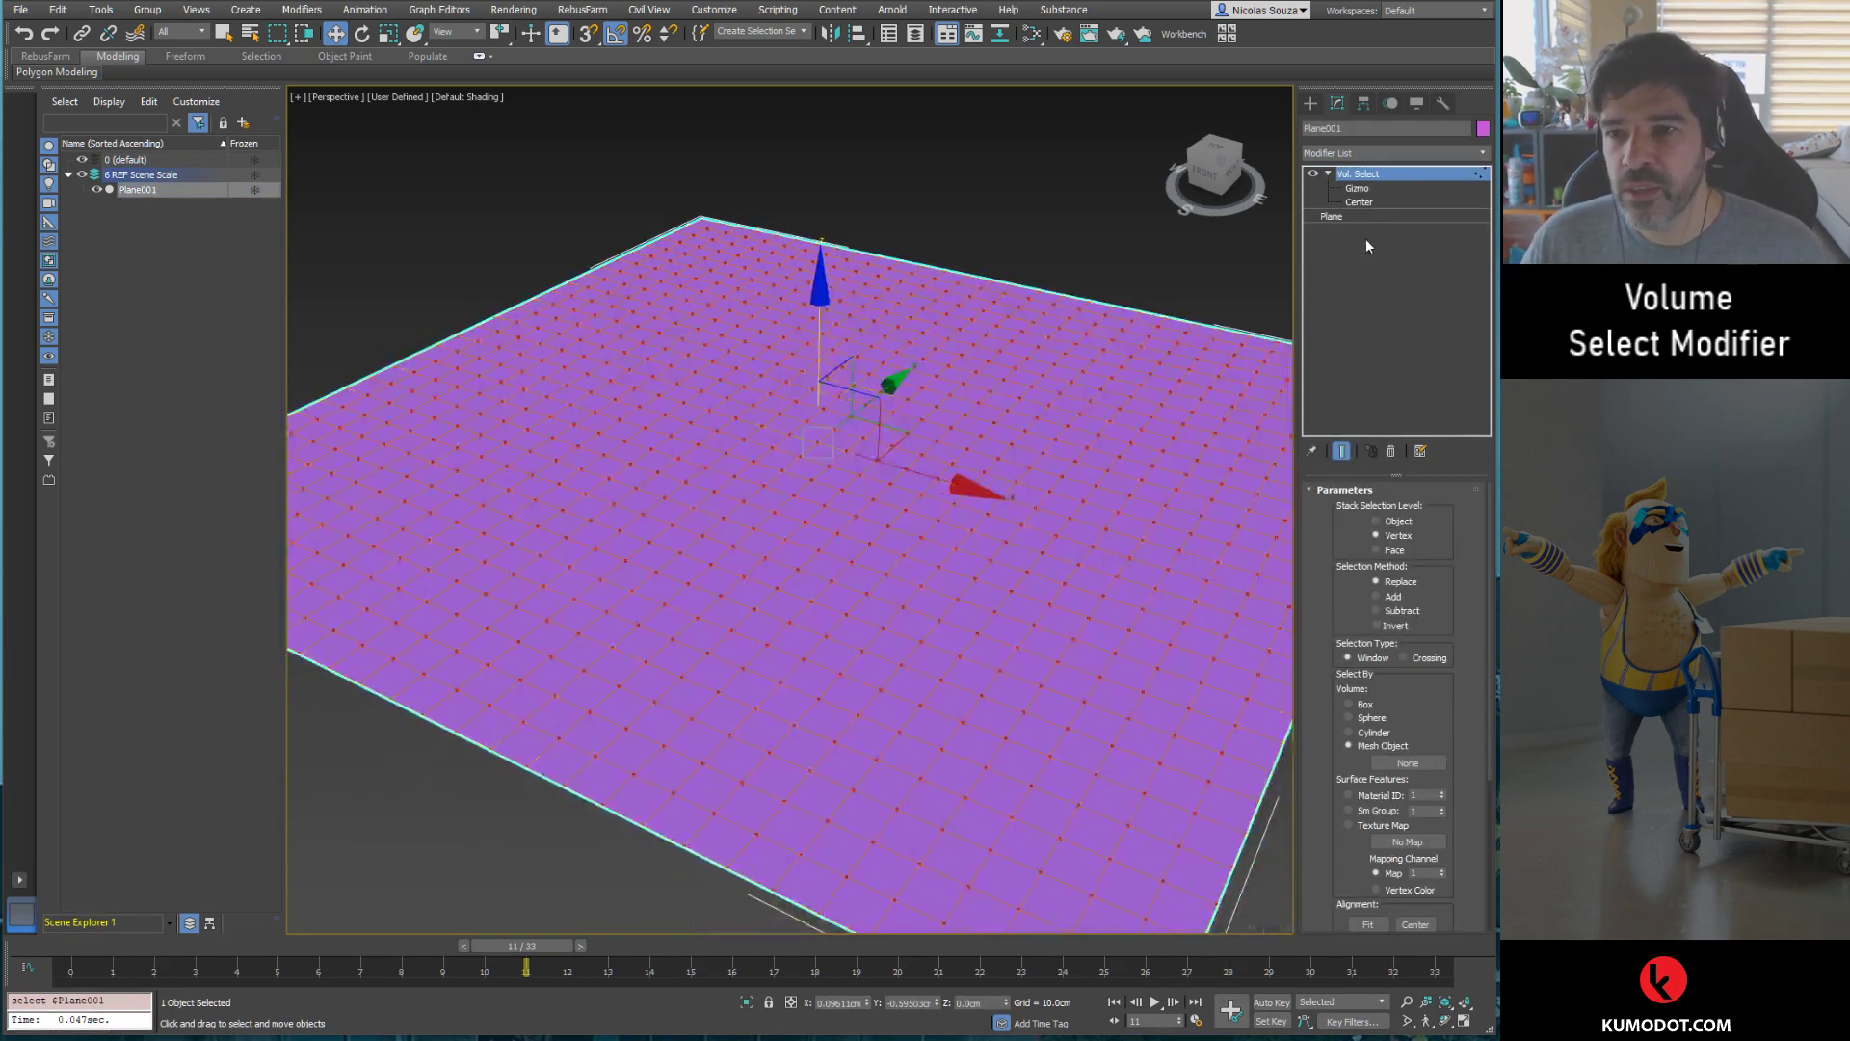
Step: Choose Shapes > Splines, orbit to a near top-down view of the plane, and activate Line creation
left_click(1311, 103)
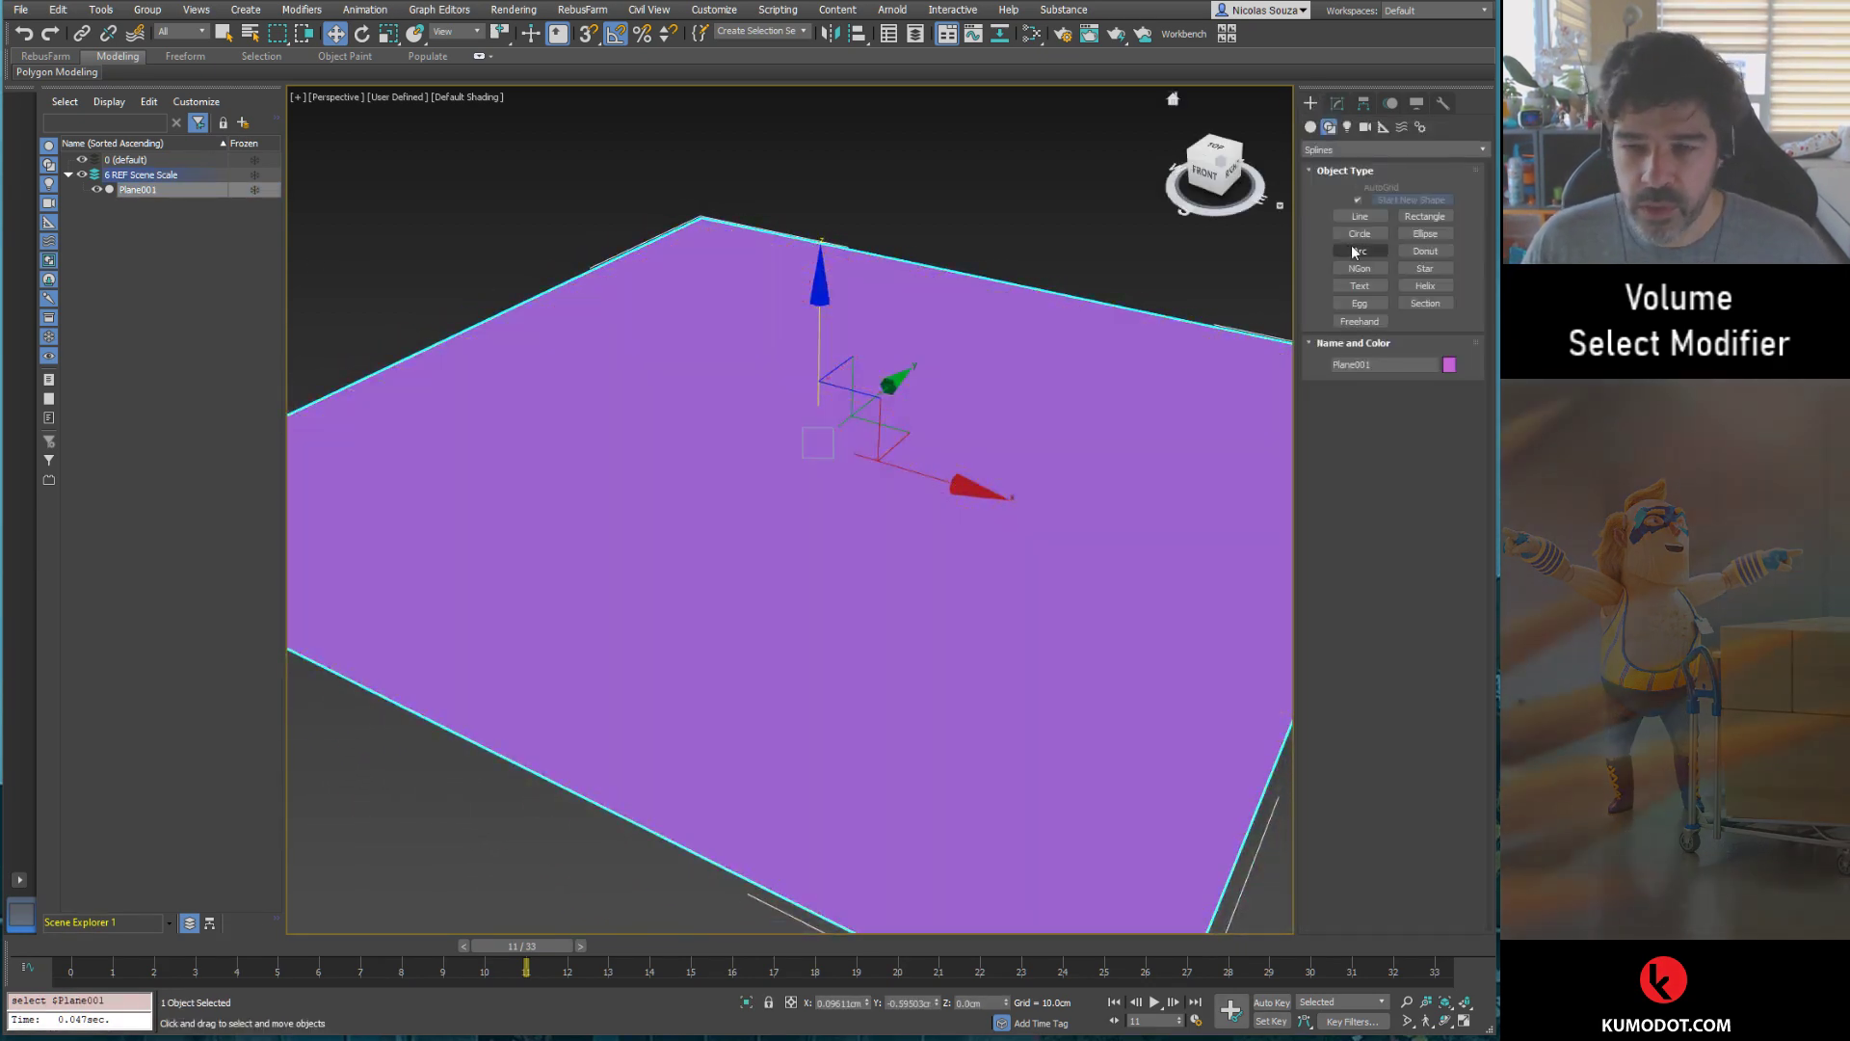
scroll(646, 529, "up", 1)
middle_click_drag(647, 529, 687, 569, "alt")
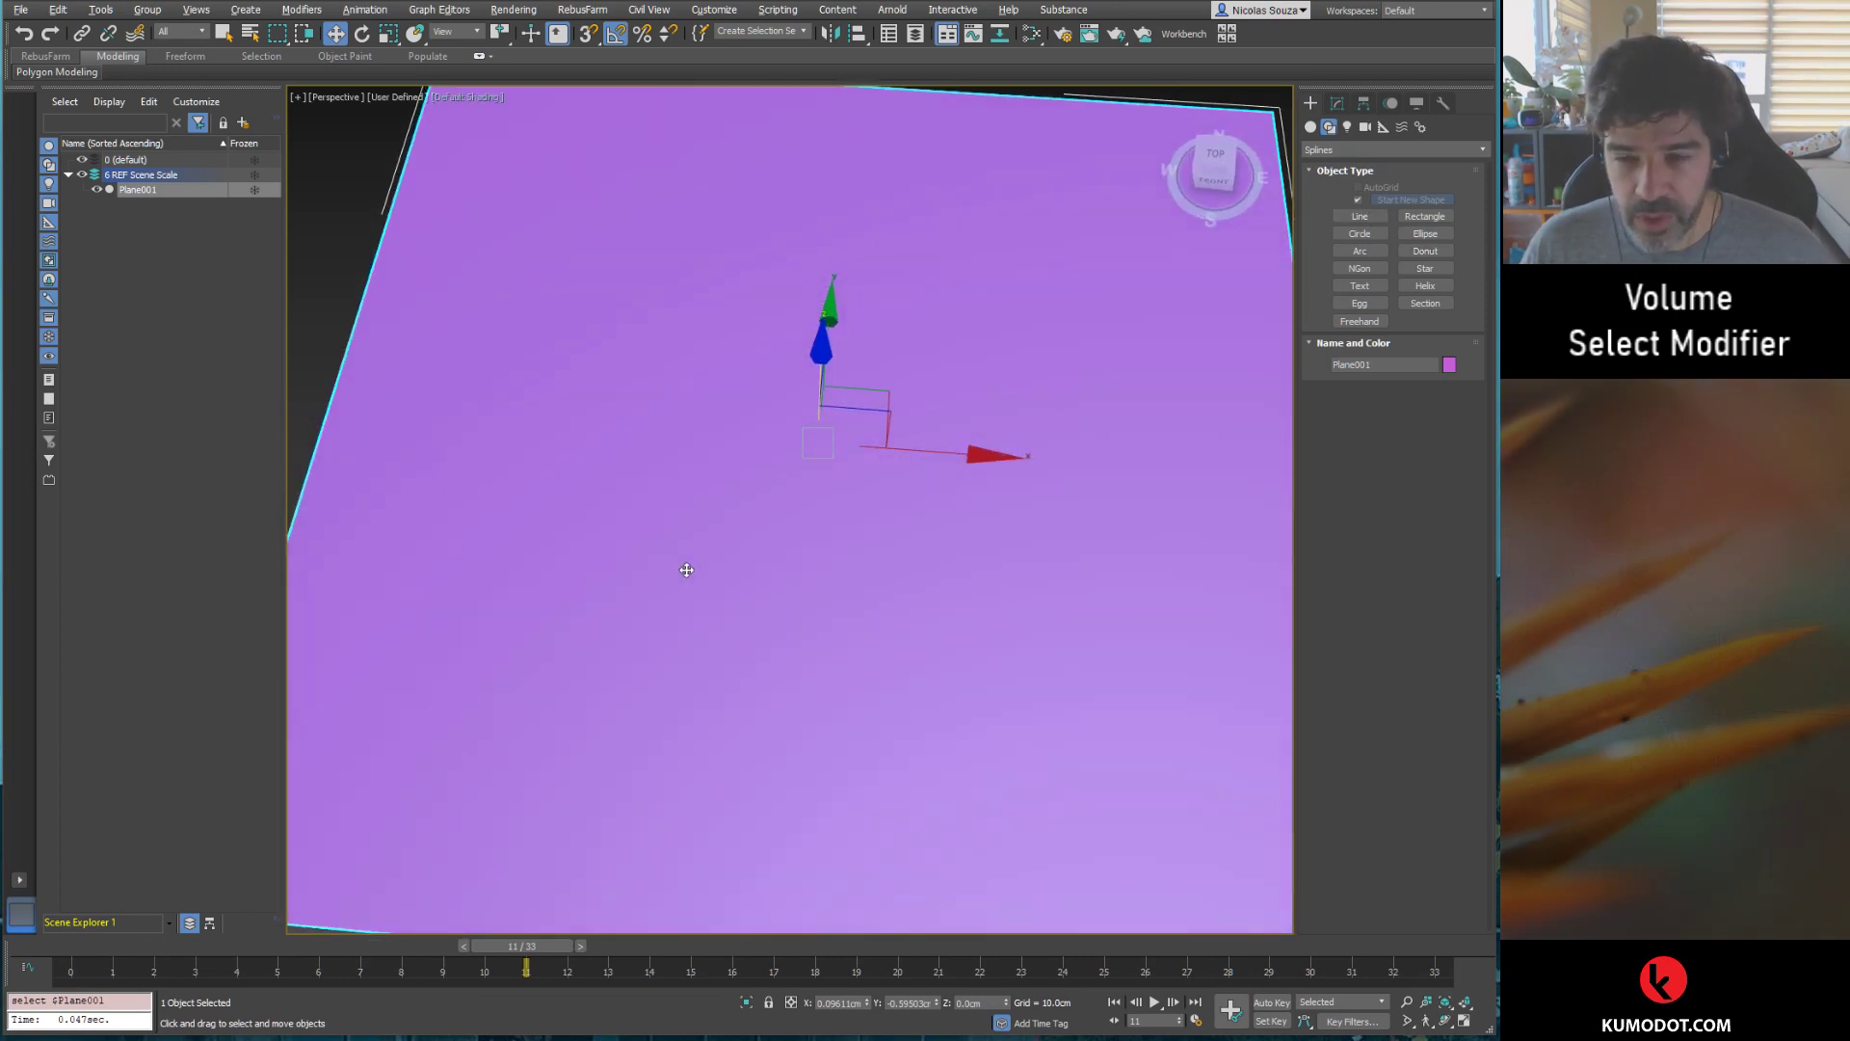
mouse_move(890, 501)
middle_mouse_down("alt")
mouse_move(930, 540)
mouse_move(892, 474)
middle_mouse_up("alt")
scroll(938, 547, "down", 3)
scroll(938, 548, "up", 1)
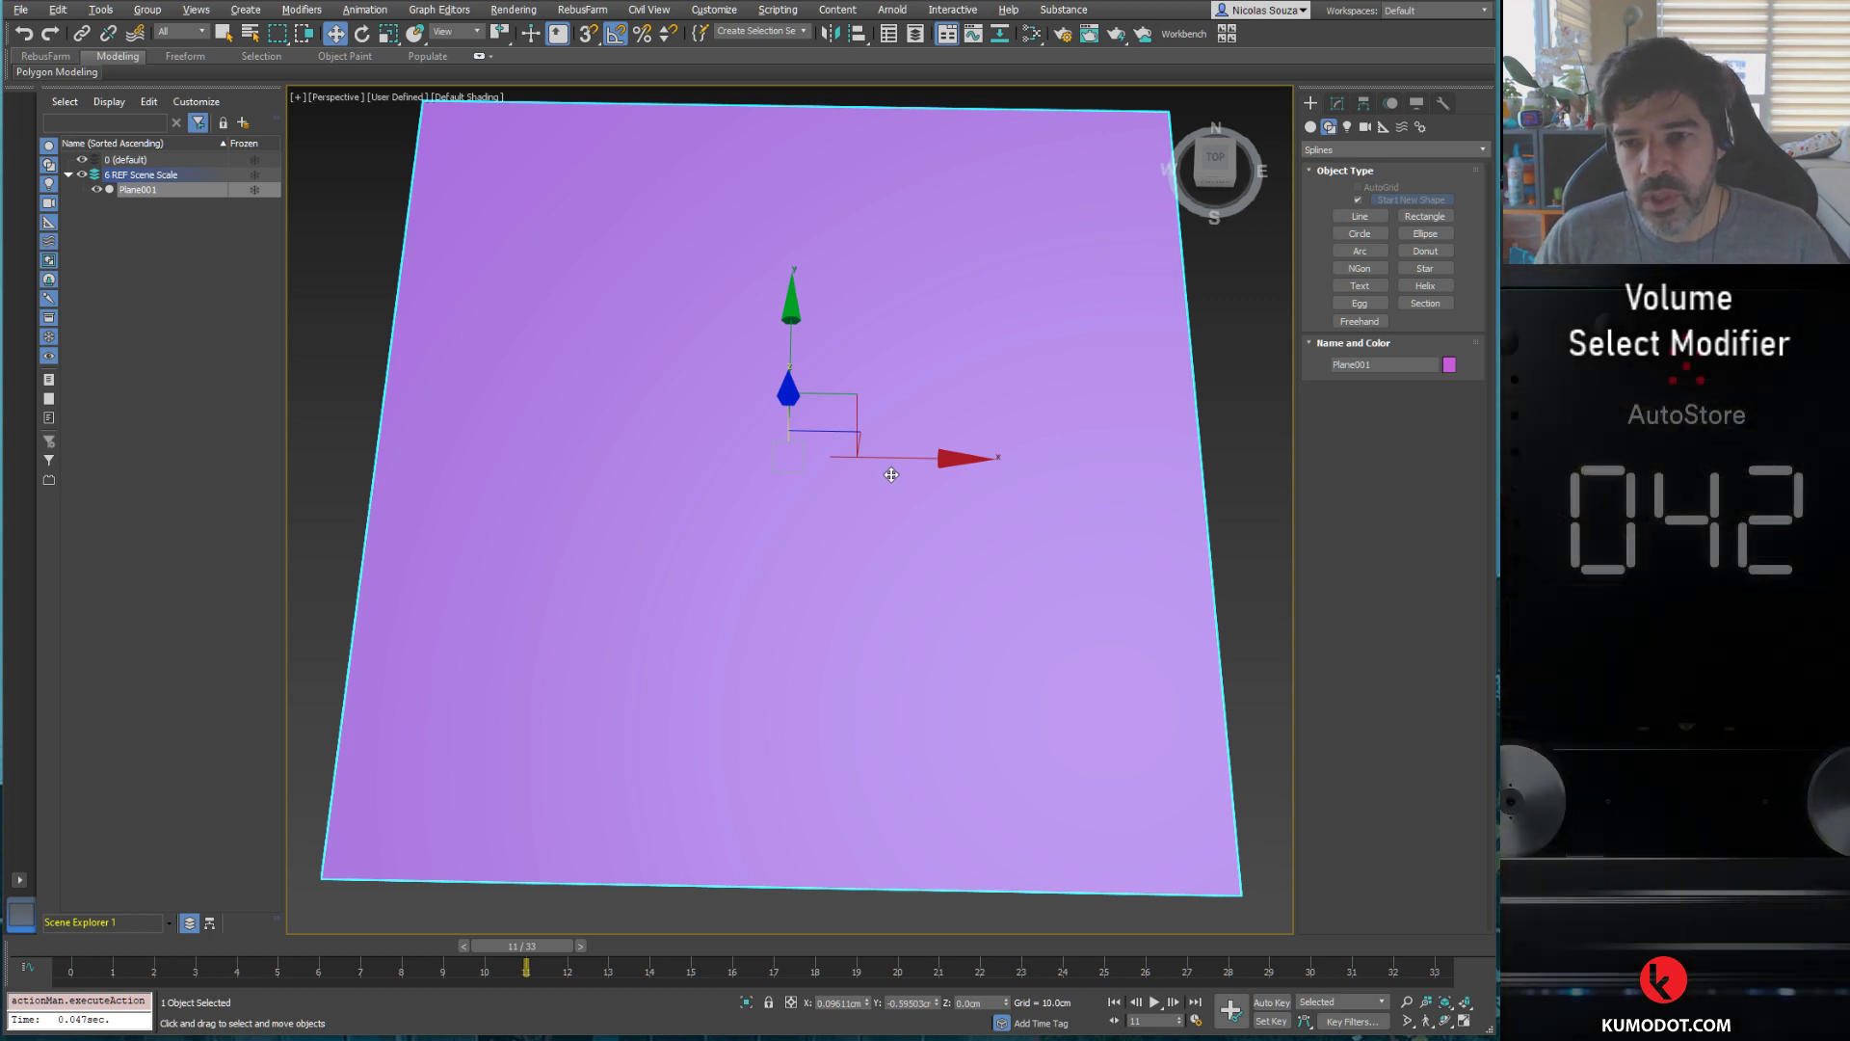
mouse_move(891, 474)
middle_mouse_down("alt")
mouse_move(681, 550)
mouse_move(784, 562)
middle_mouse_up("alt")
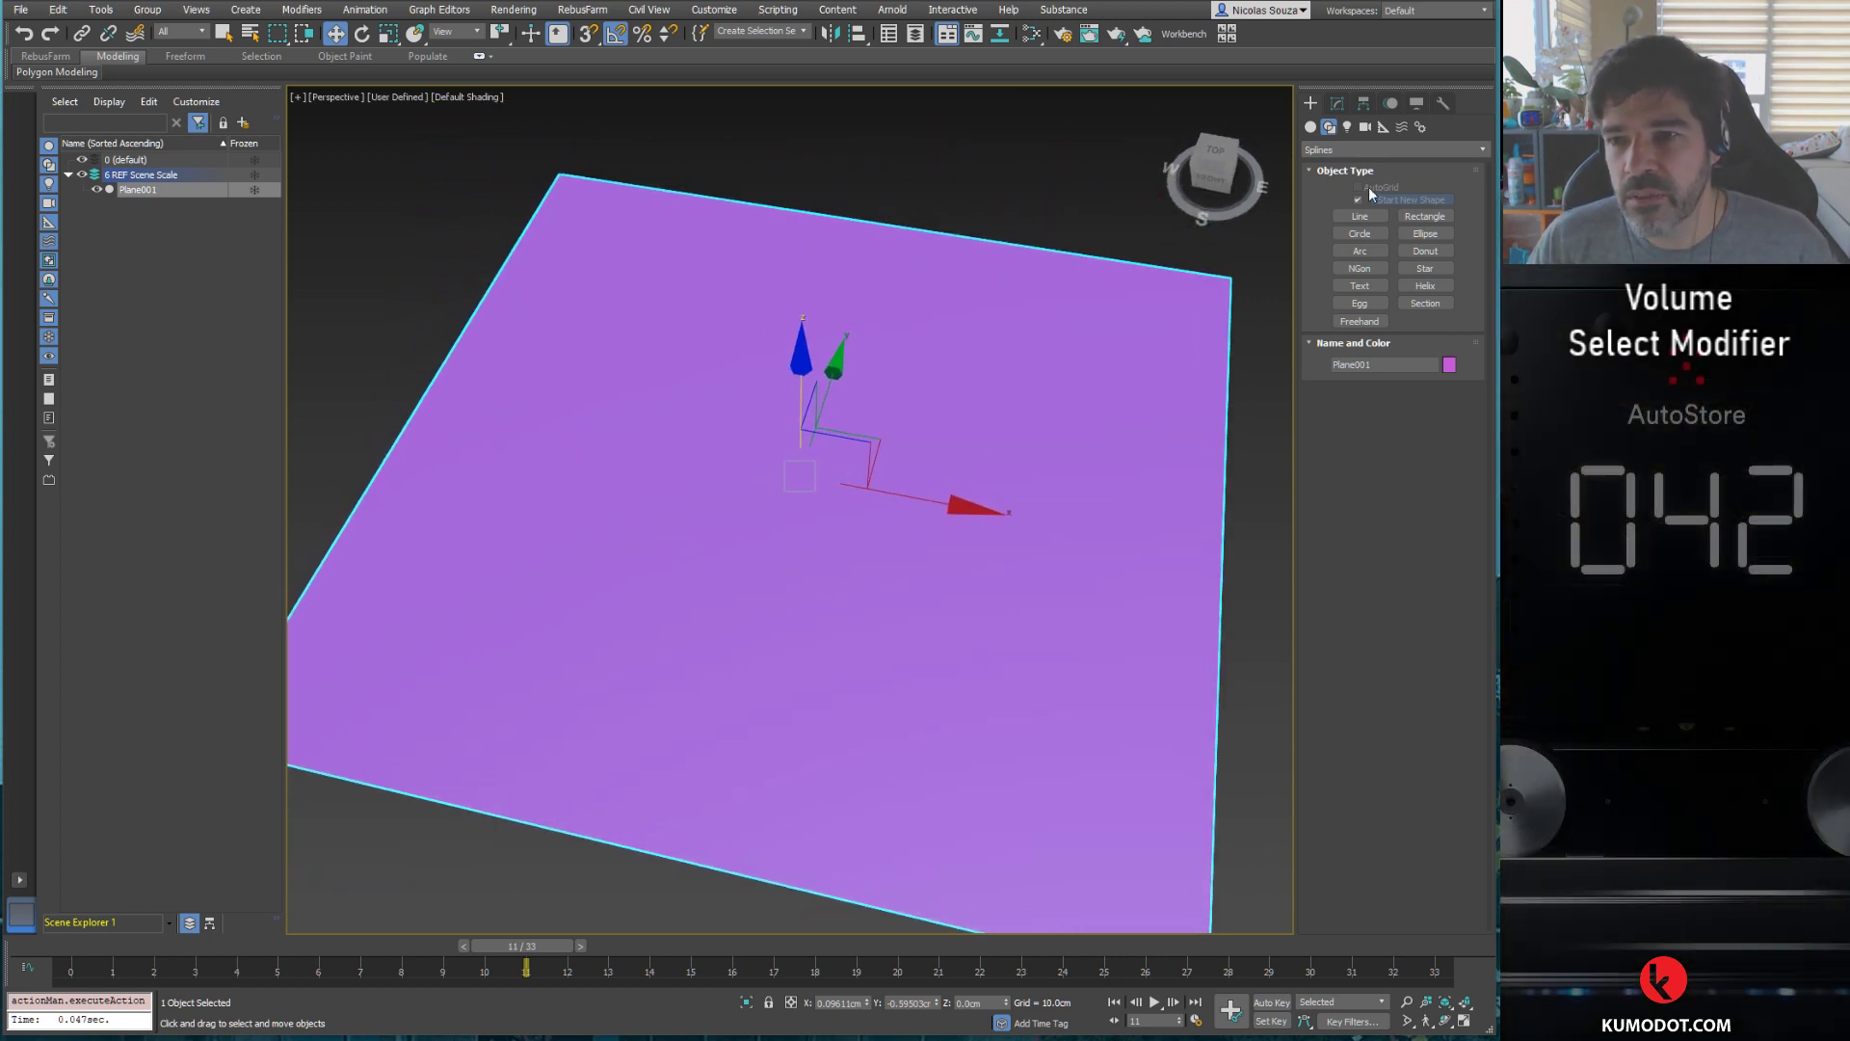
left_click(1312, 128)
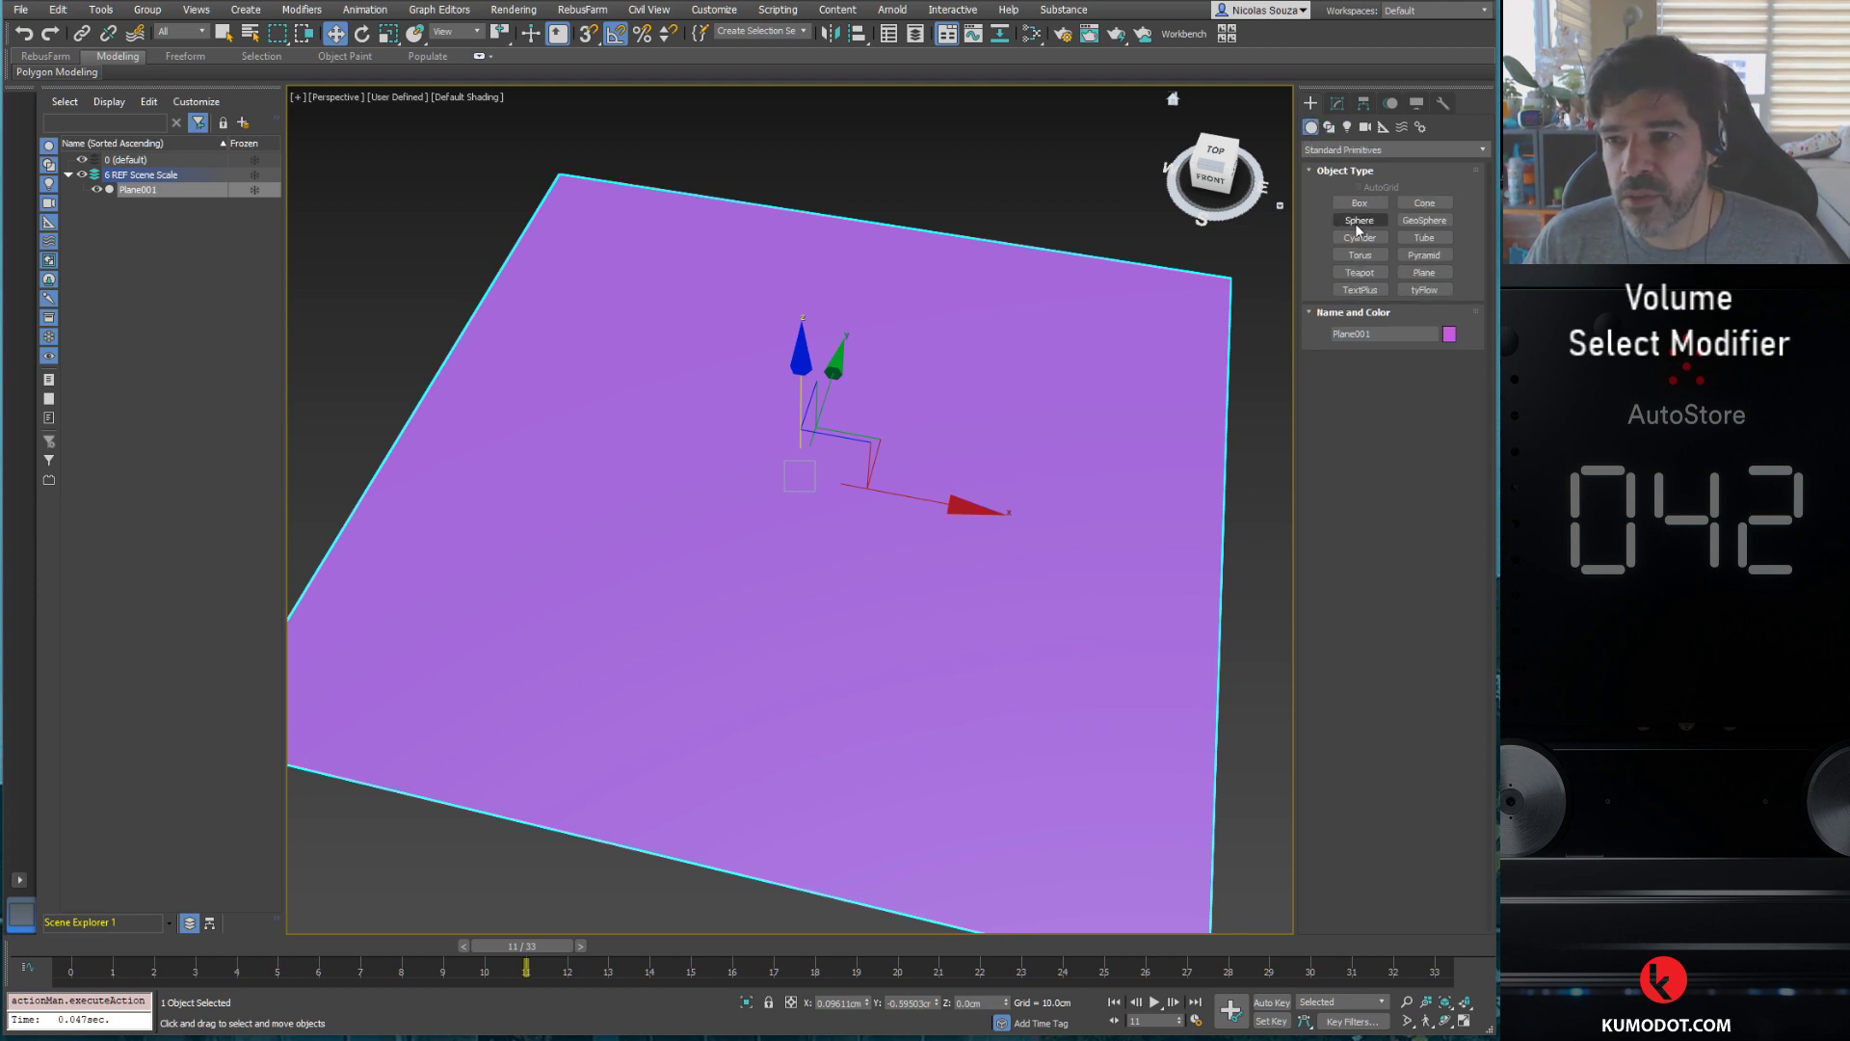
left_click(1332, 129)
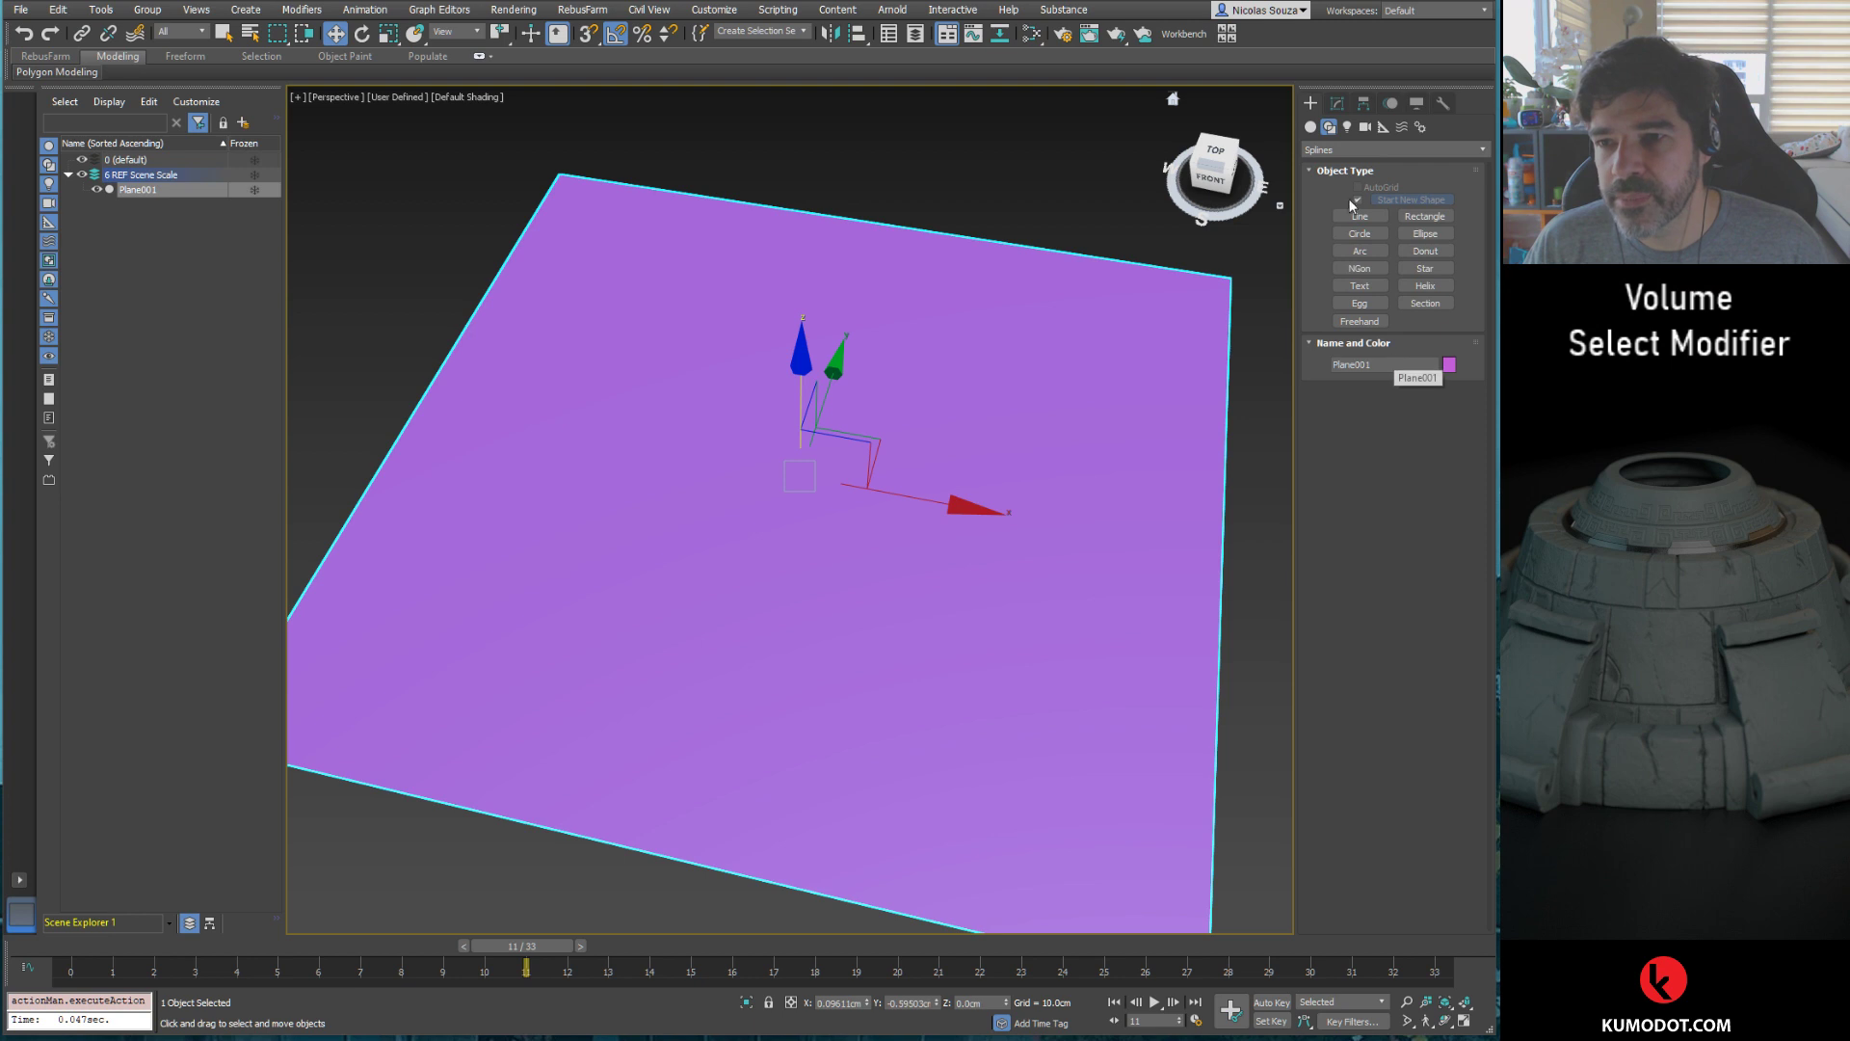
left_click(1357, 216)
mouse_move(598, 288)
middle_mouse_down("alt")
mouse_move(623, 331)
mouse_move(562, 330)
mouse_move(572, 345)
middle_mouse_up("alt")
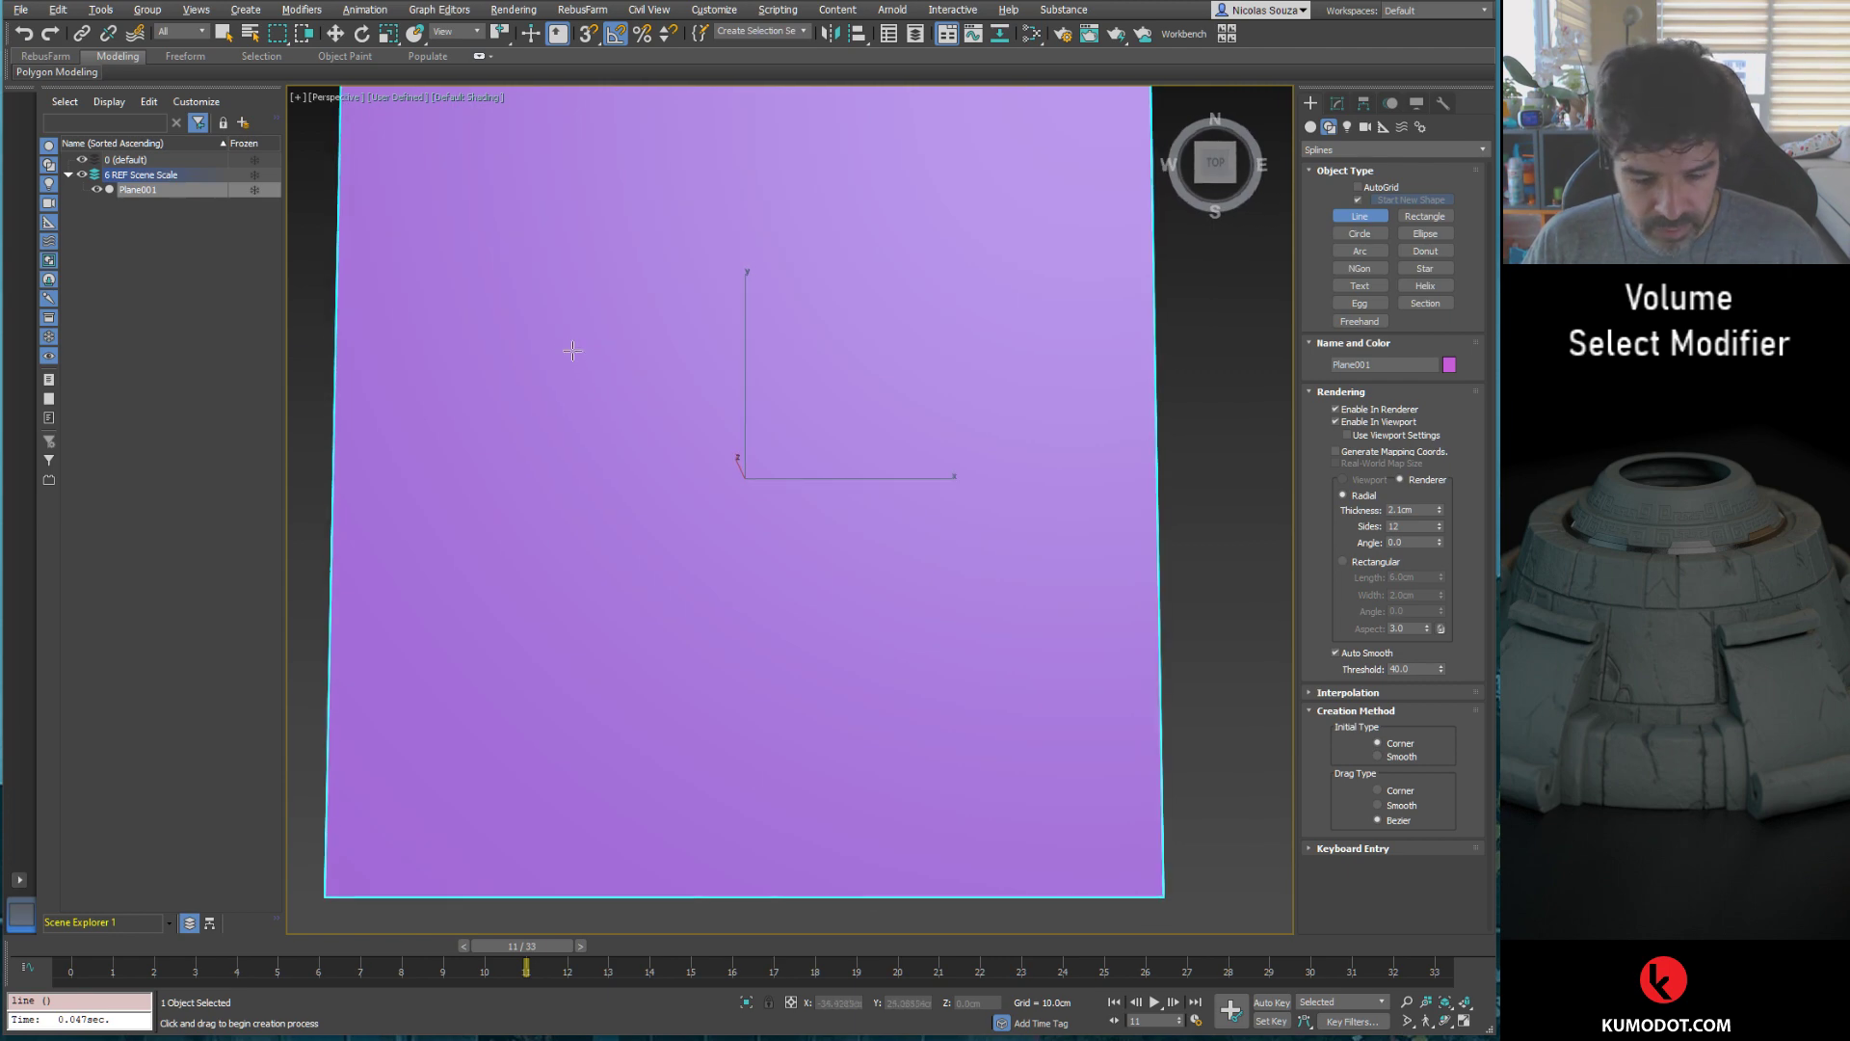
Step: Switch to the shaded Top view framed on the plane
key("t")
key("z")
key("F3")
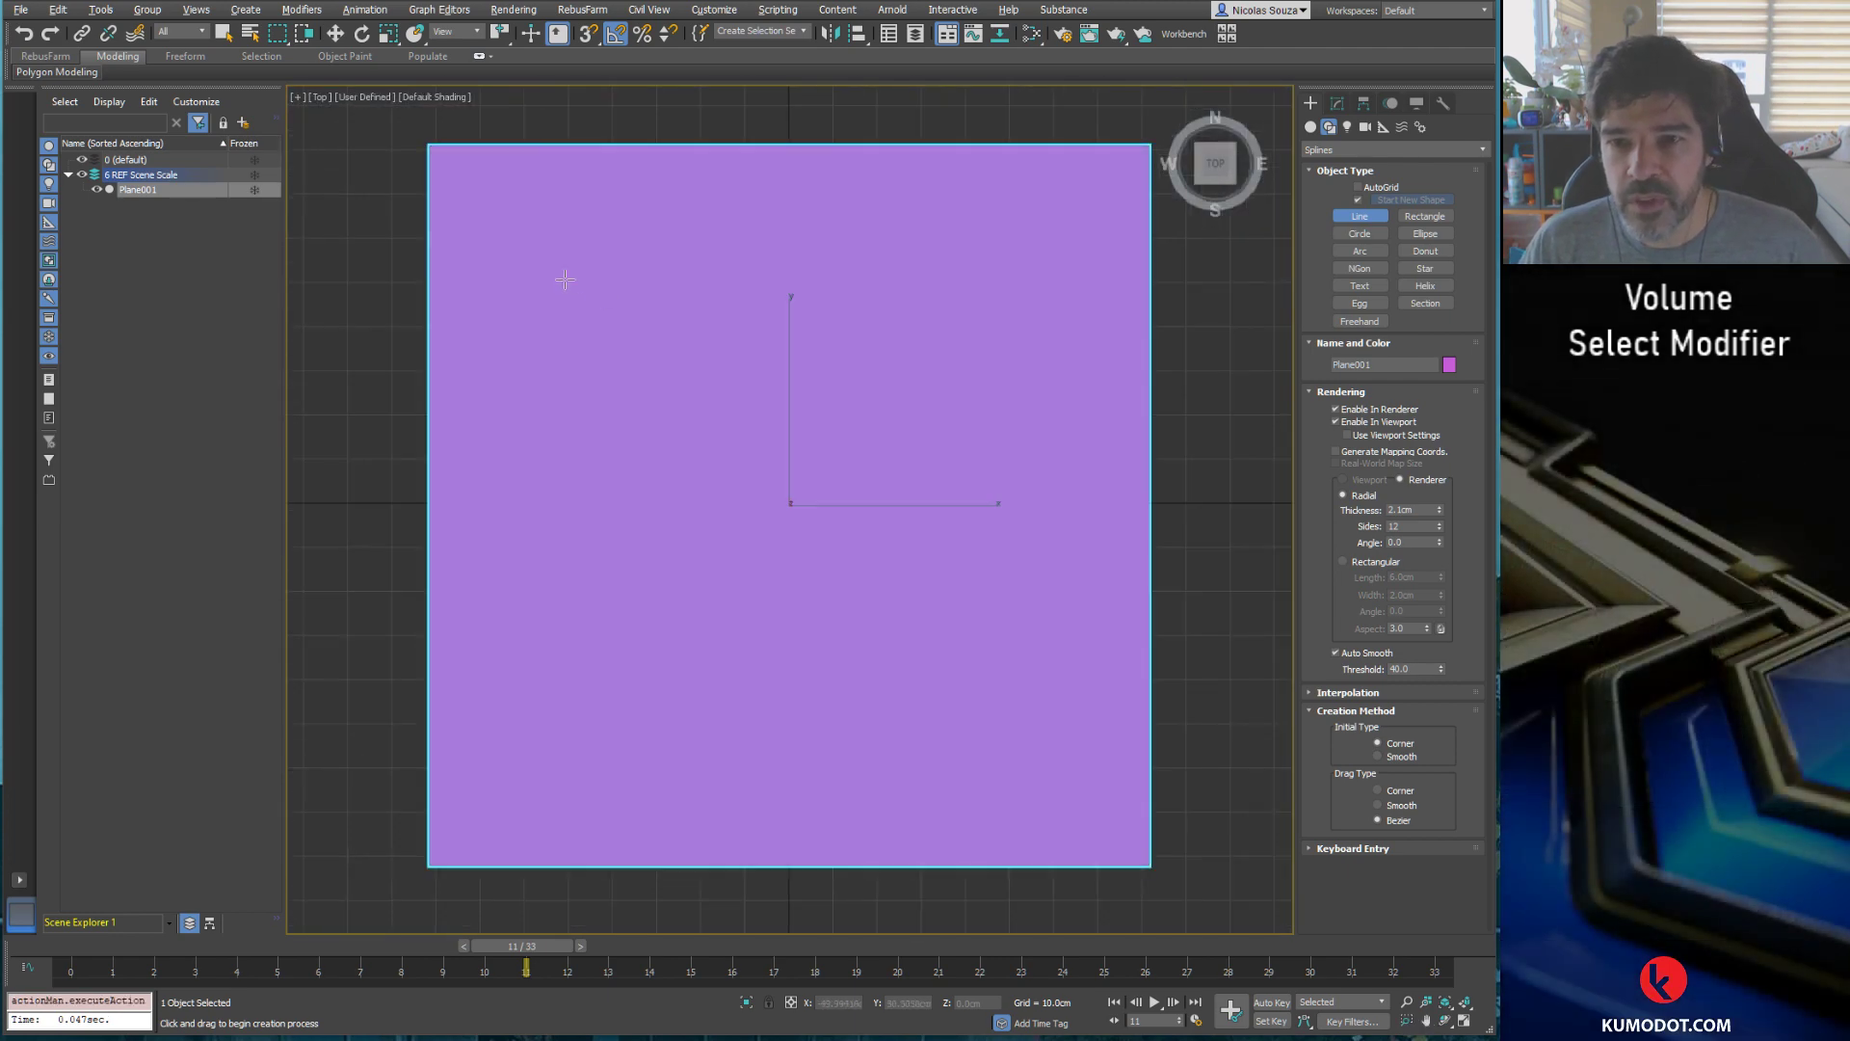
Step: Draw a closed eight-corner T-shaped line, Line001, over the plane's centre
left_click(514, 277)
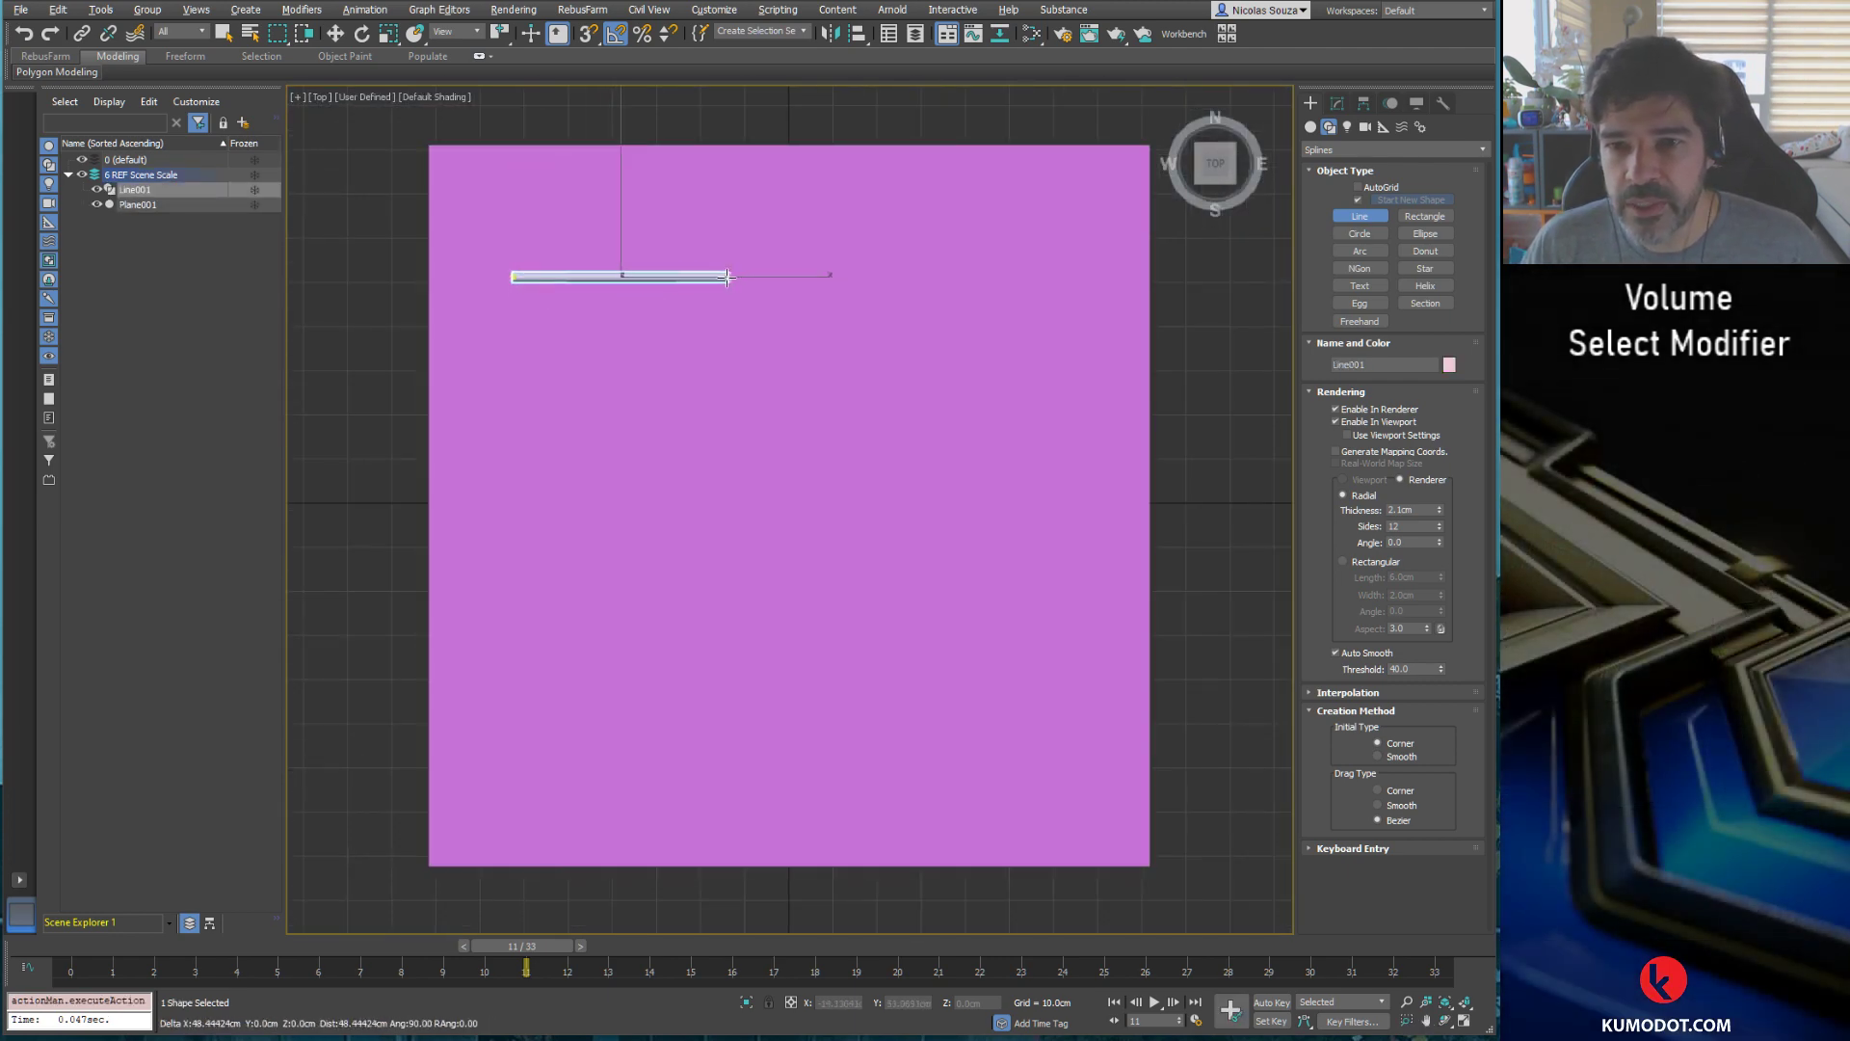
left_click(1064, 277)
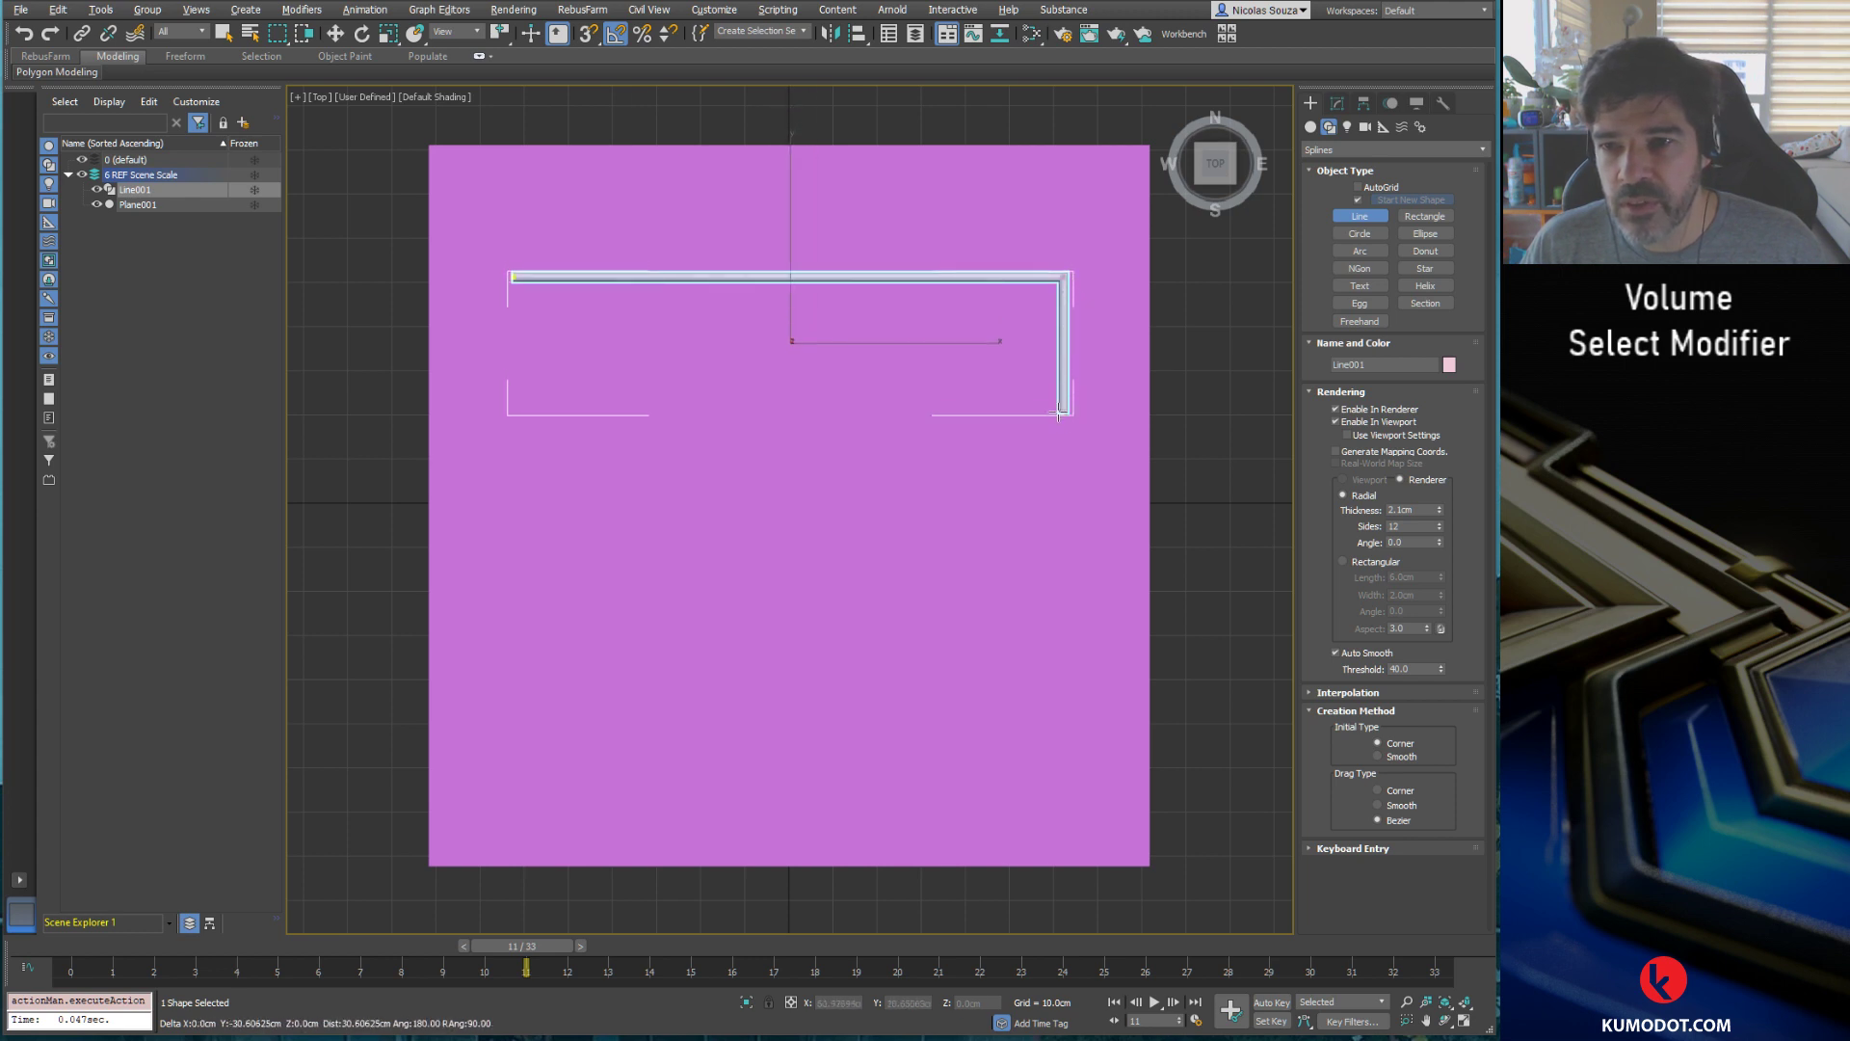
left_click(1060, 403)
left_click(835, 402)
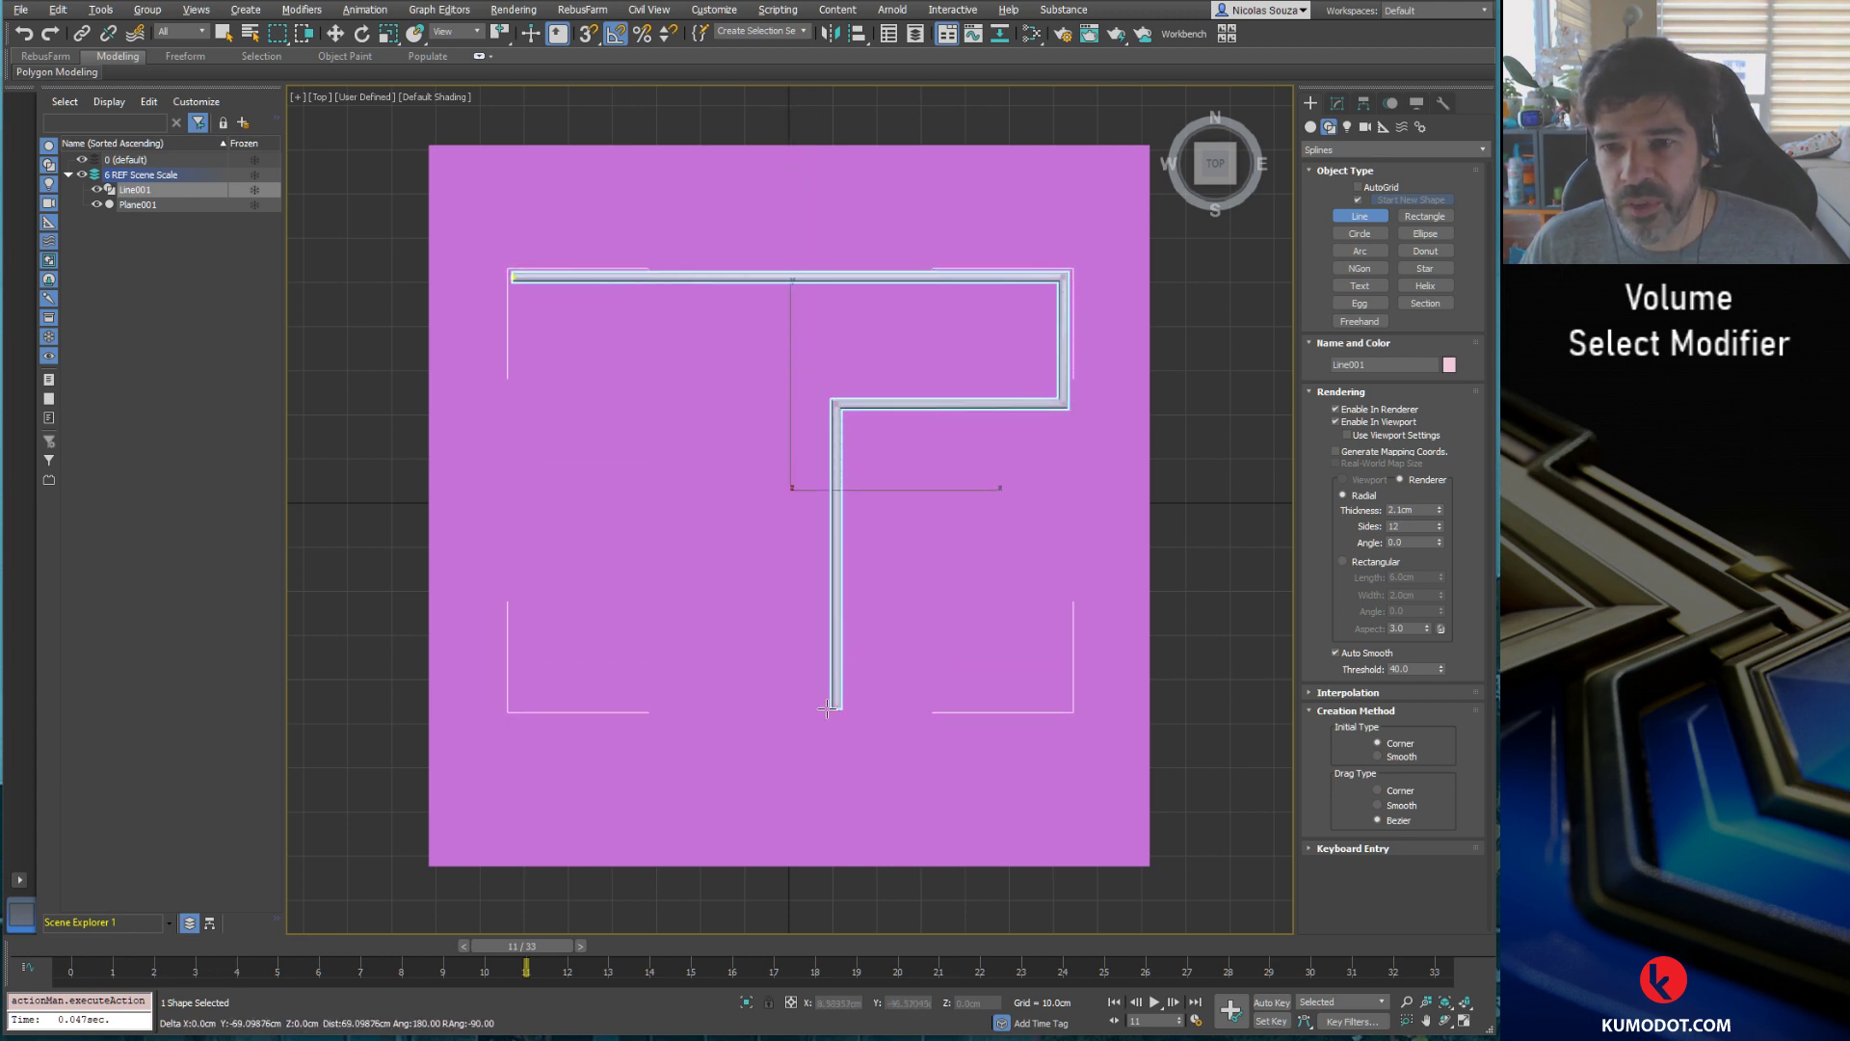
left_click(837, 761)
left_click(706, 761)
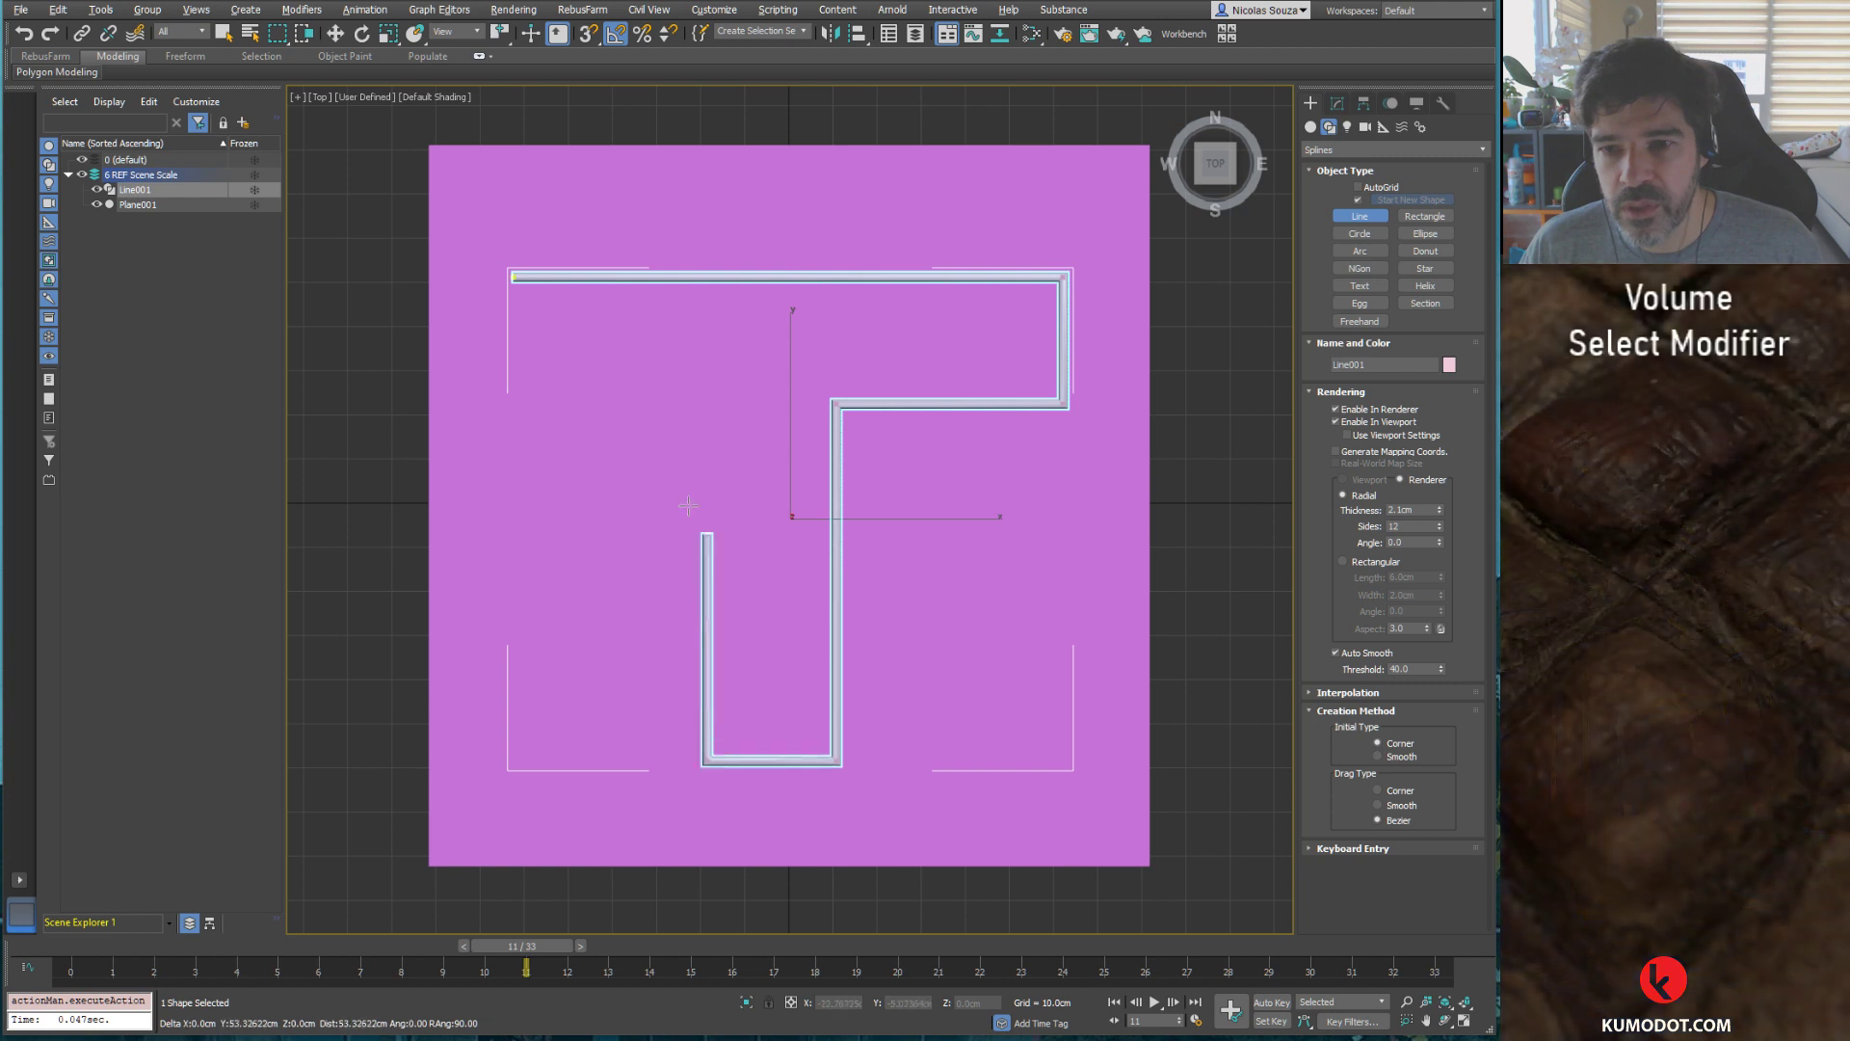
left_click(706, 403)
left_click(511, 403)
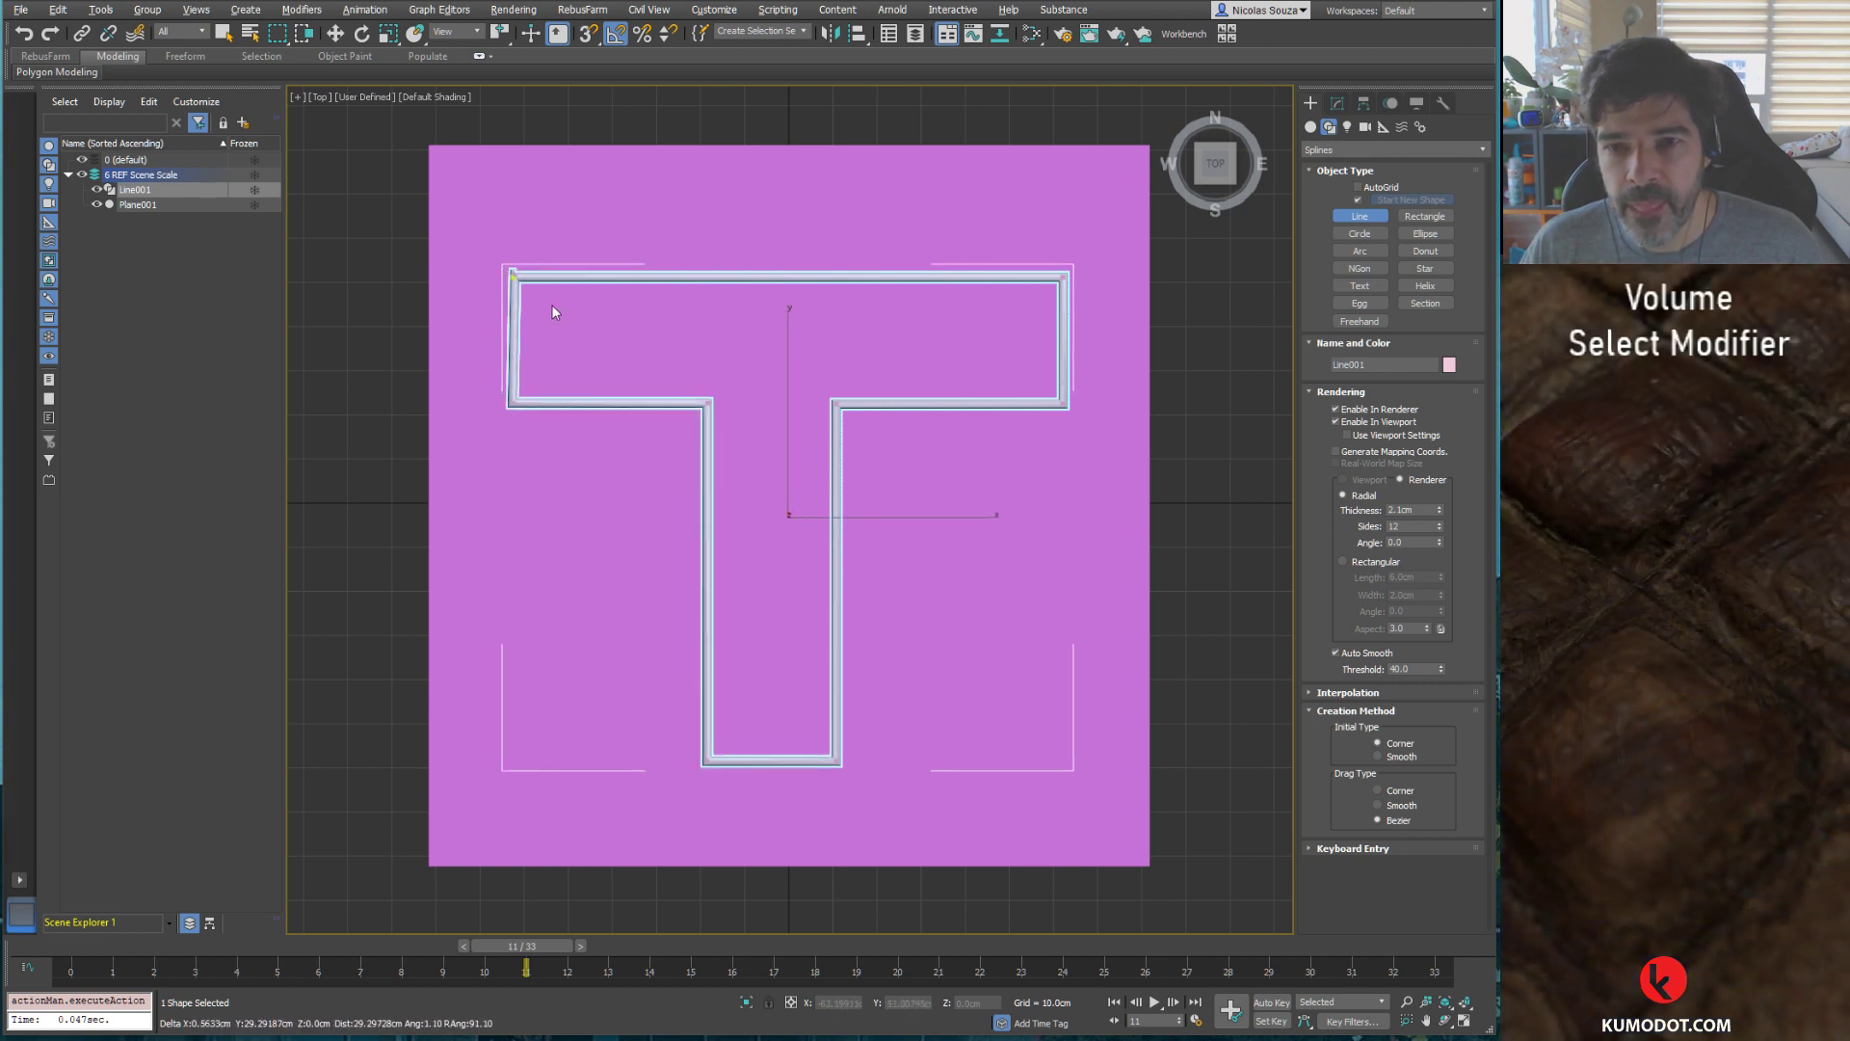
left_click(513, 274)
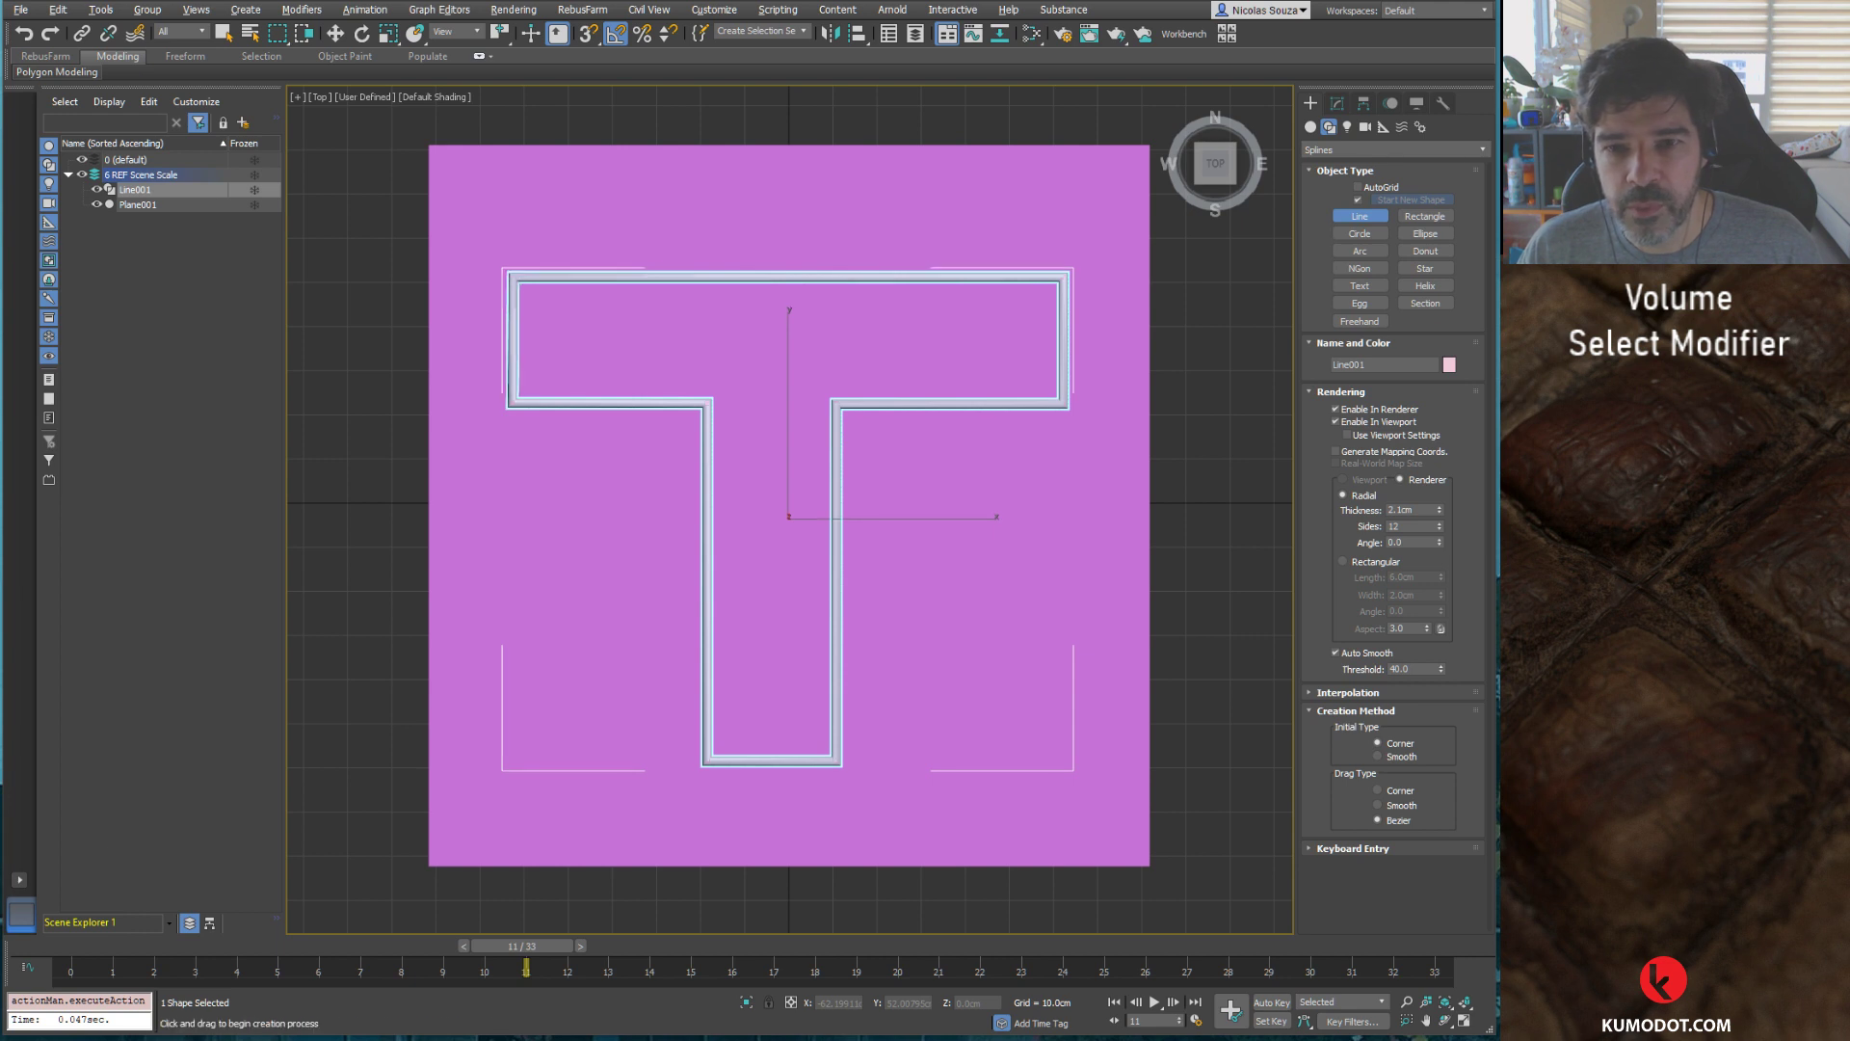
left_click(1337, 103)
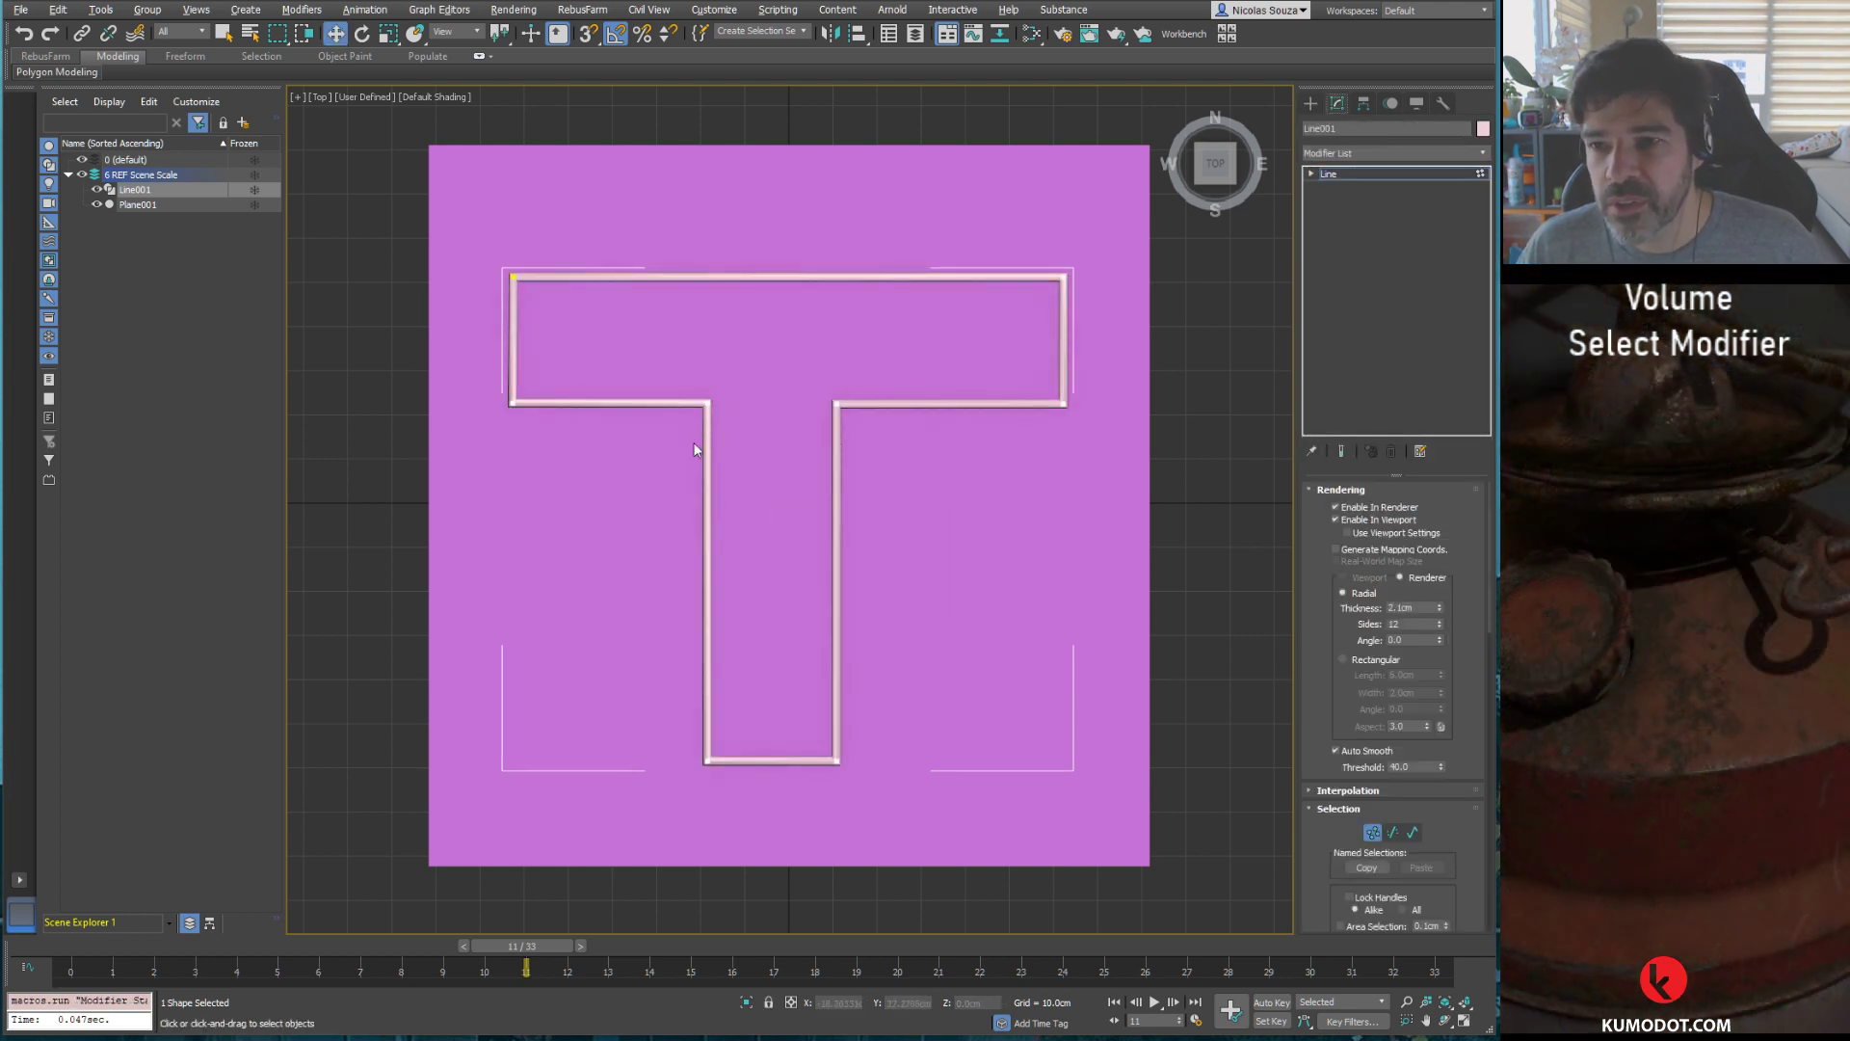
Step: Select the T's left-side vertices and set Scale with a selection-center pivot
left_click(1312, 173)
left_click(1343, 188)
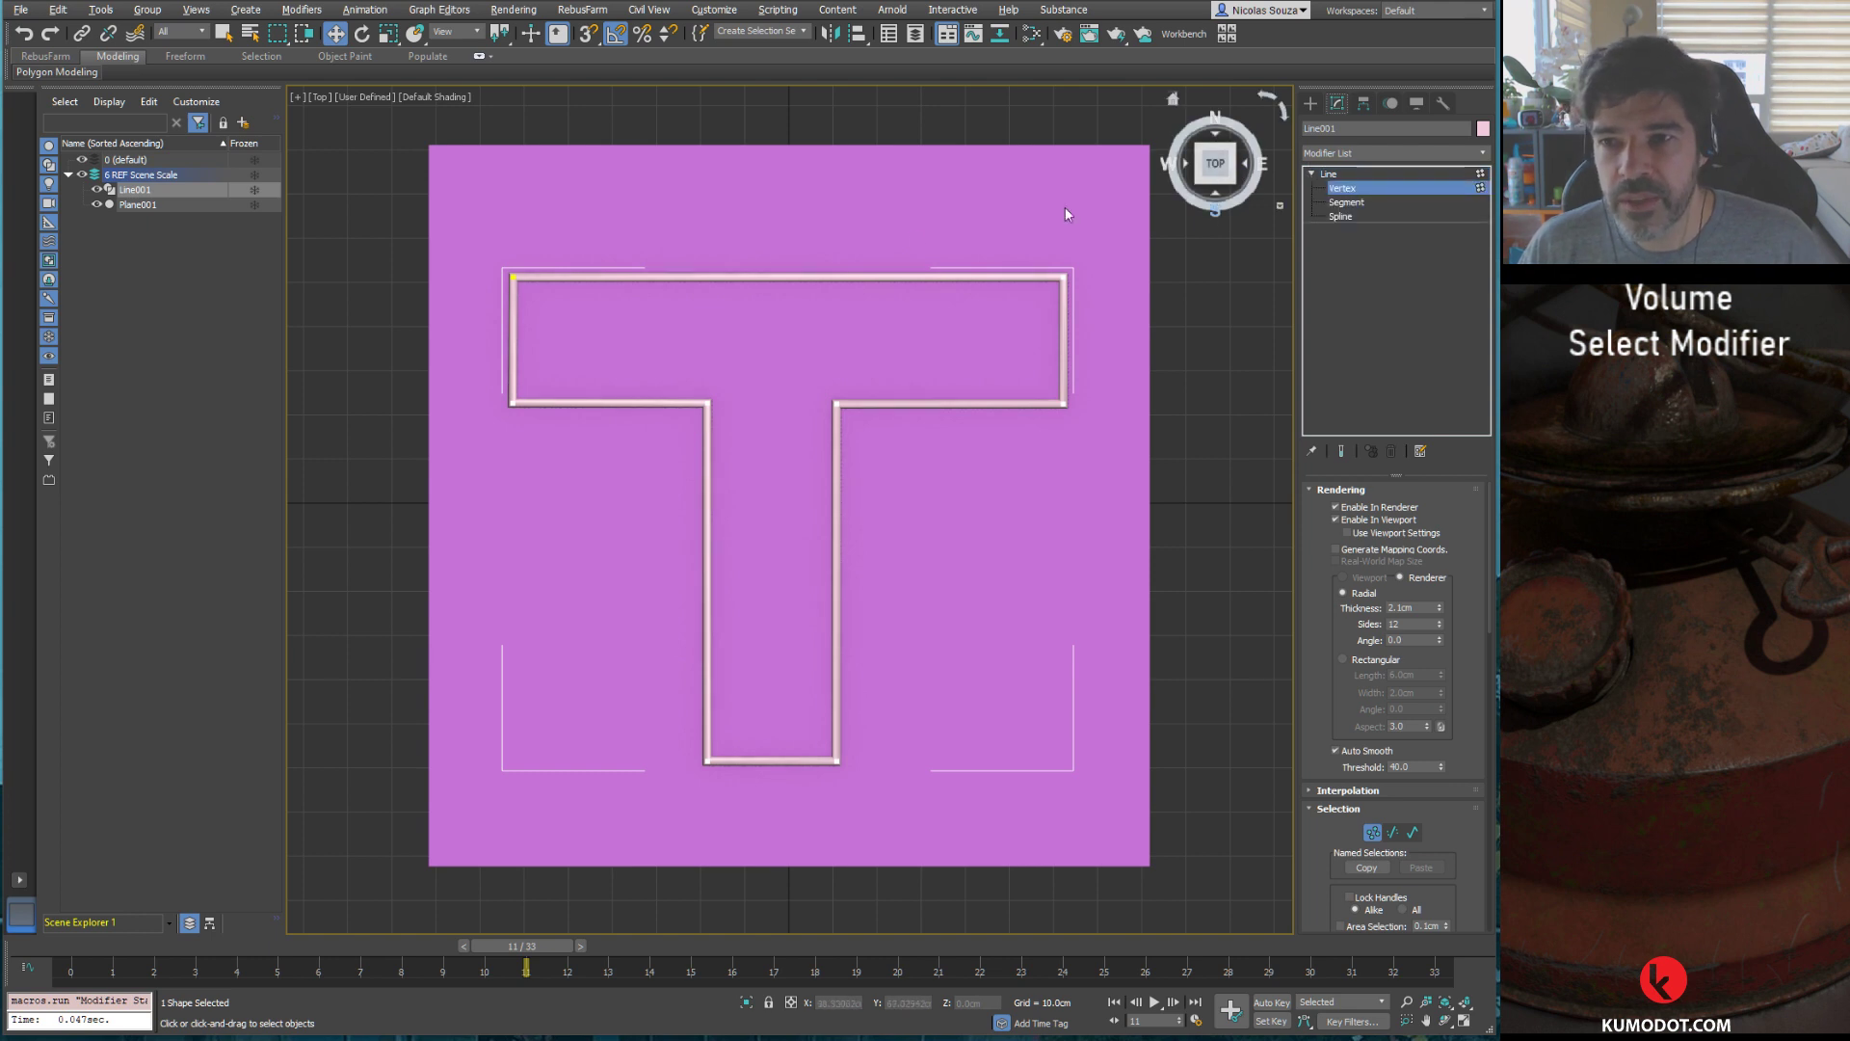
left_click_drag(487, 256, 594, 424)
key("r")
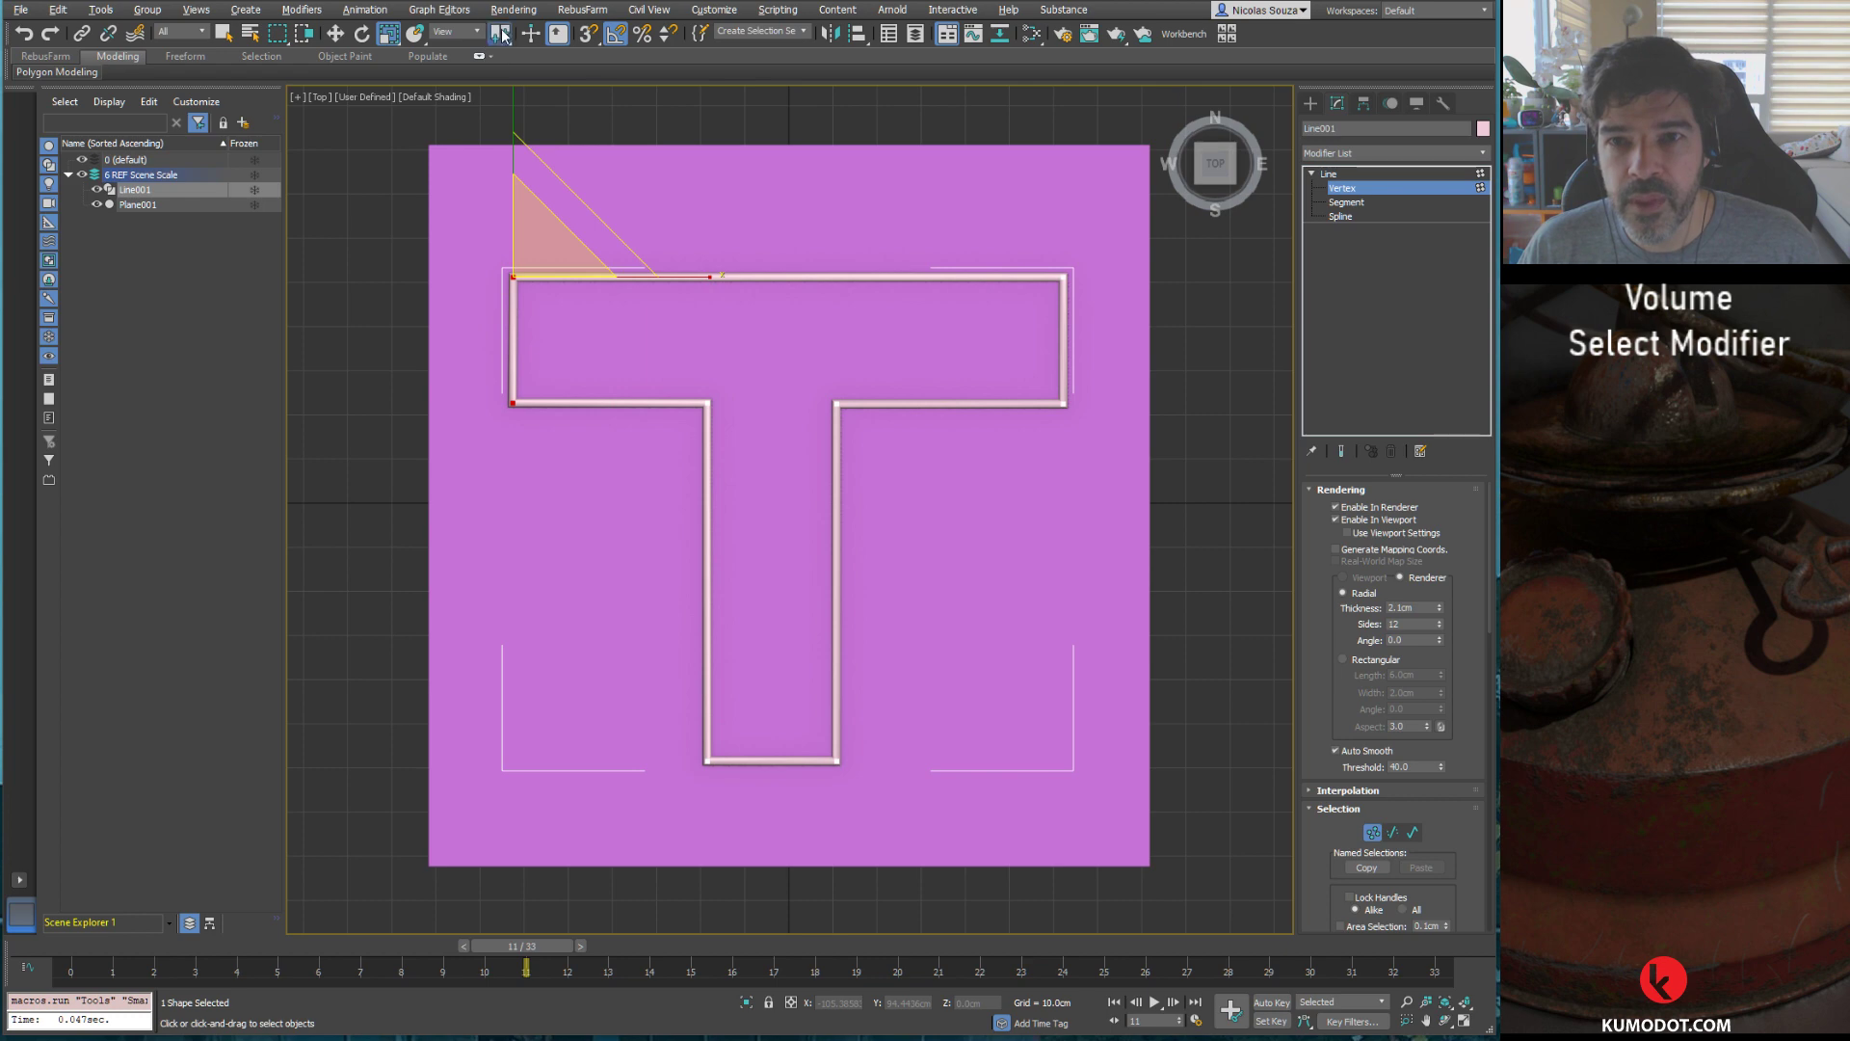
left_click_drag(503, 36, 499, 61)
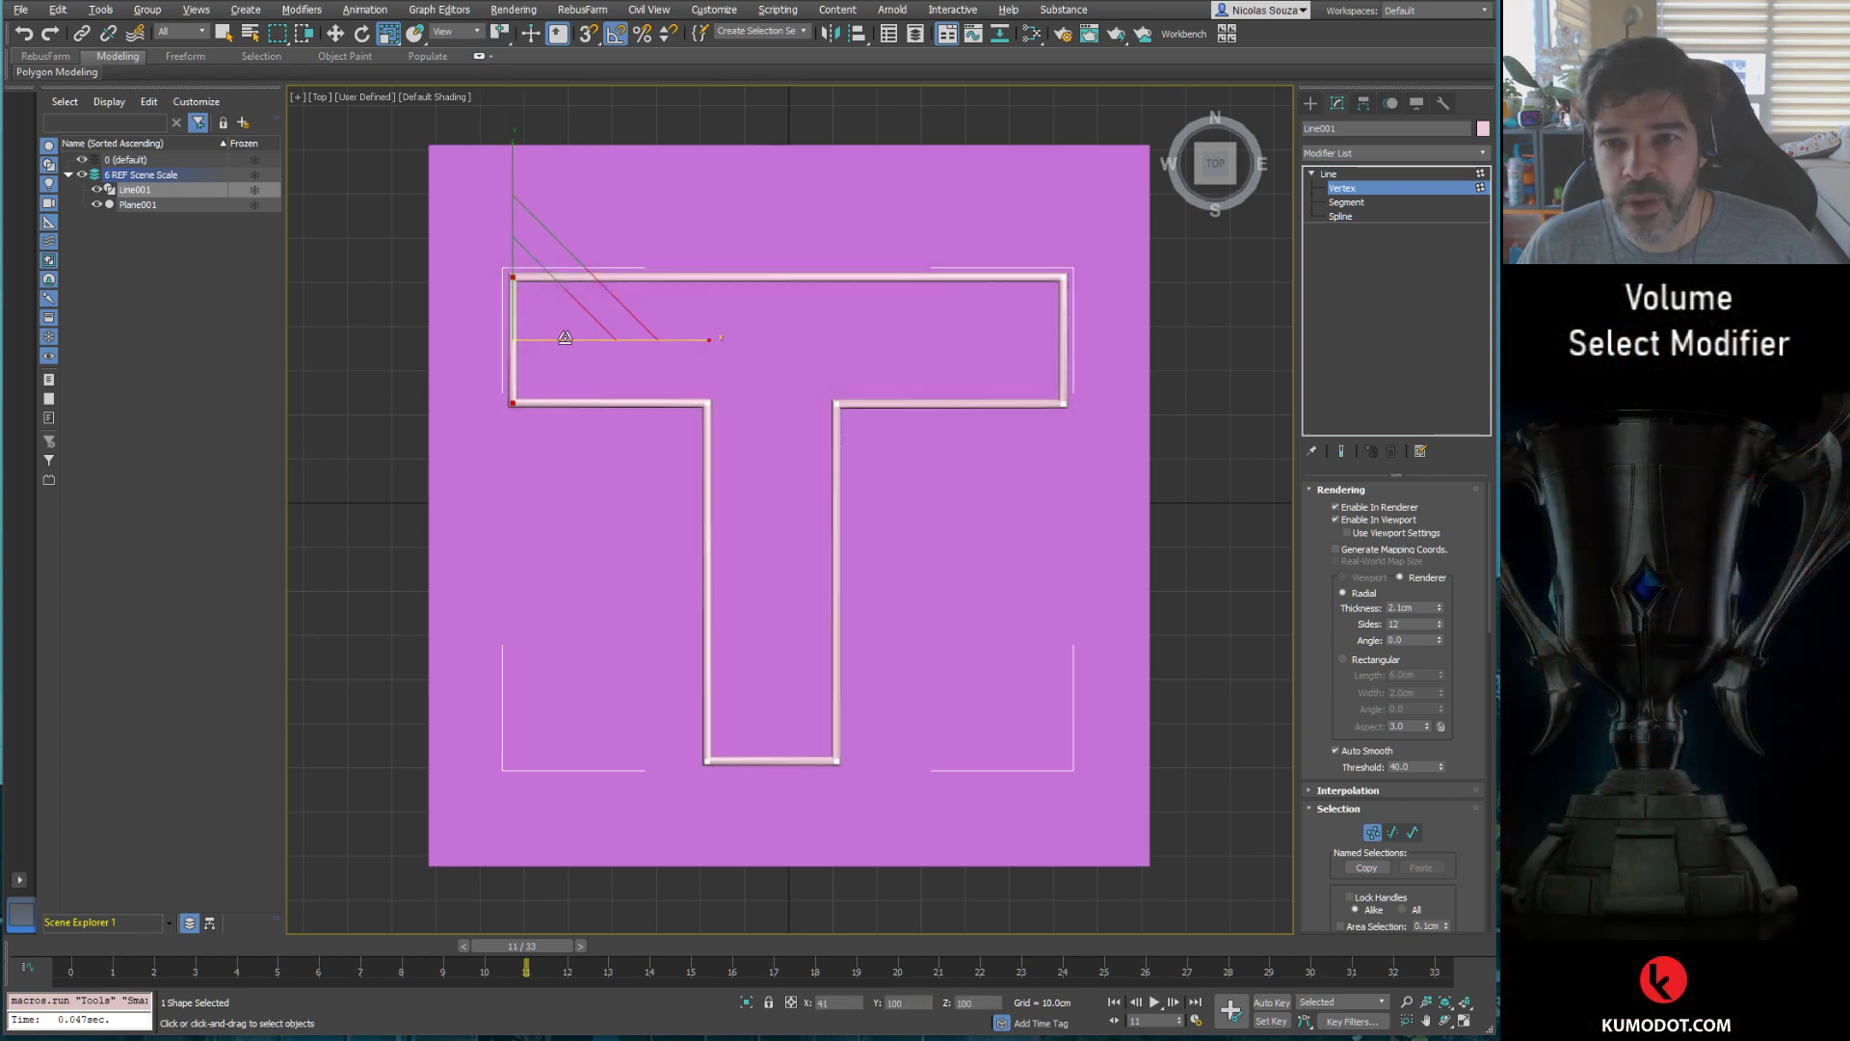
Step: Switch to a perspective view of the T and uncheck Enable In Renderer/Viewport
middle_click_drag(888, 468, 899, 374, "alt")
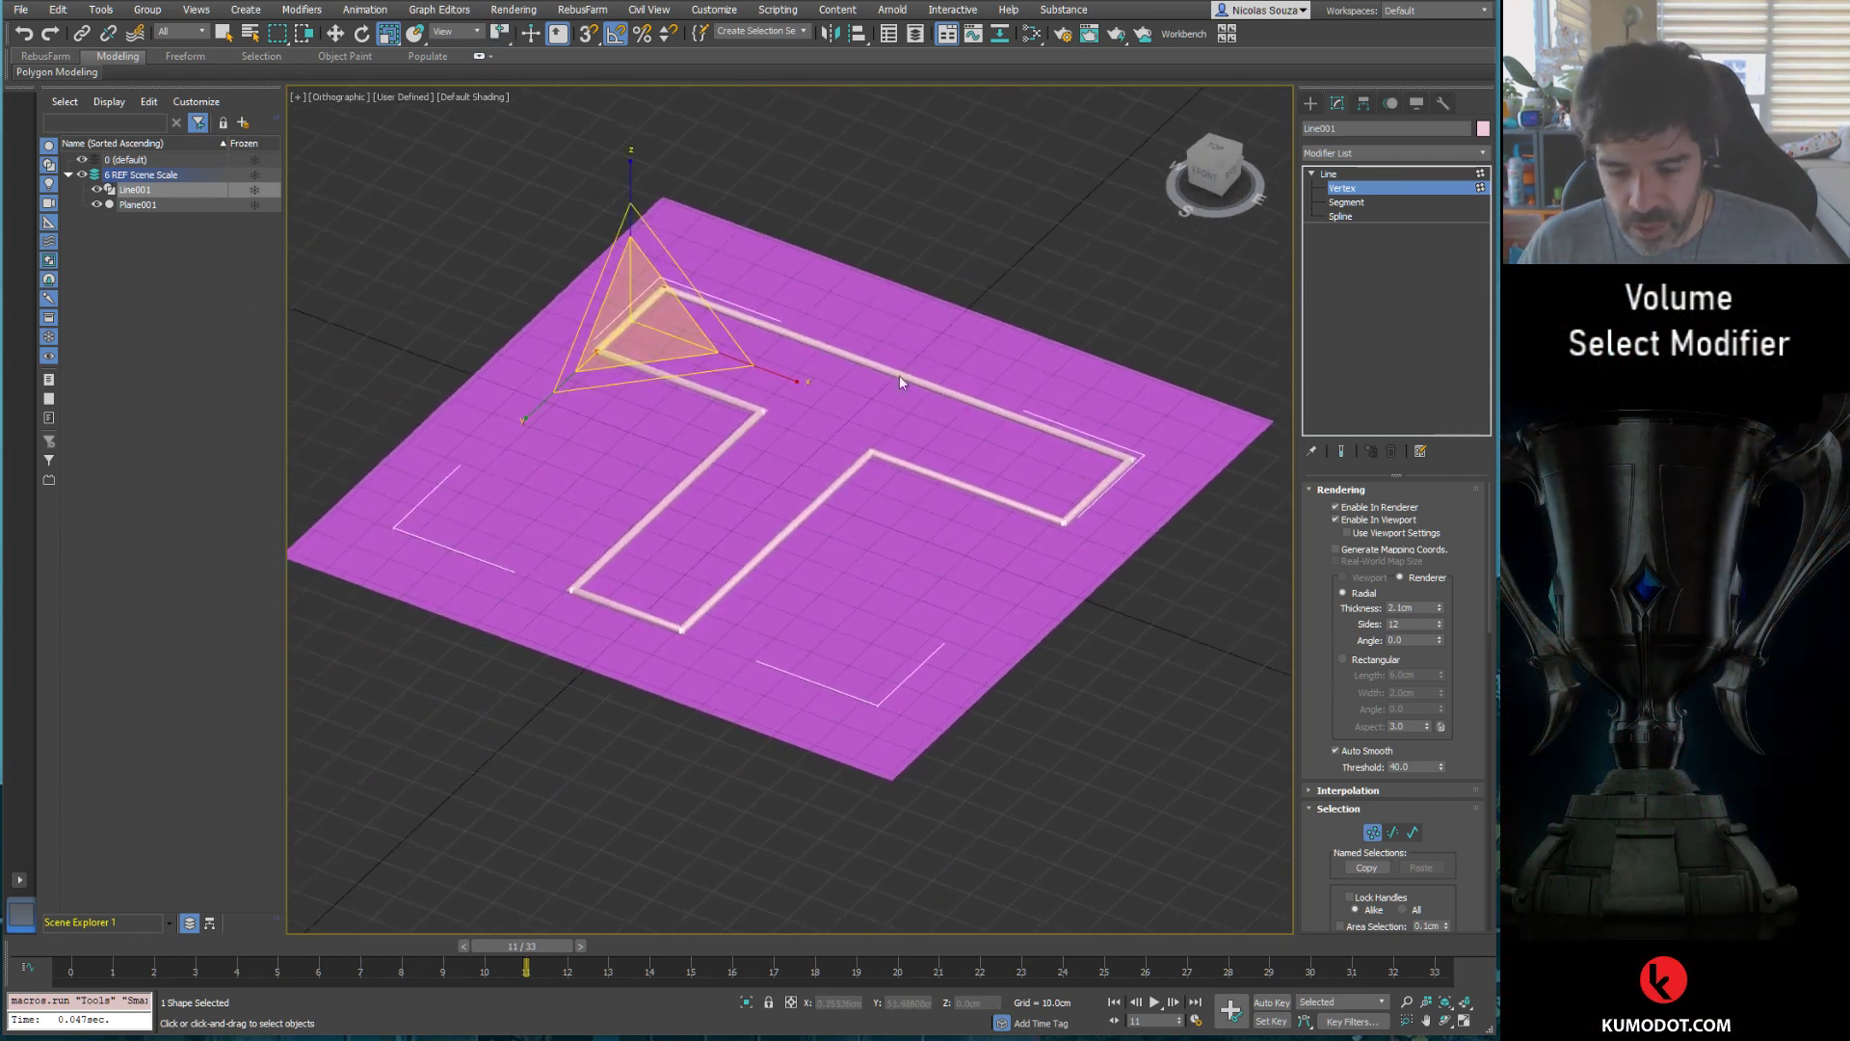
key("t")
key("p")
mouse_move(784, 452)
middle_mouse_down("alt")
mouse_move(709, 354)
mouse_move(817, 426)
middle_mouse_up("alt")
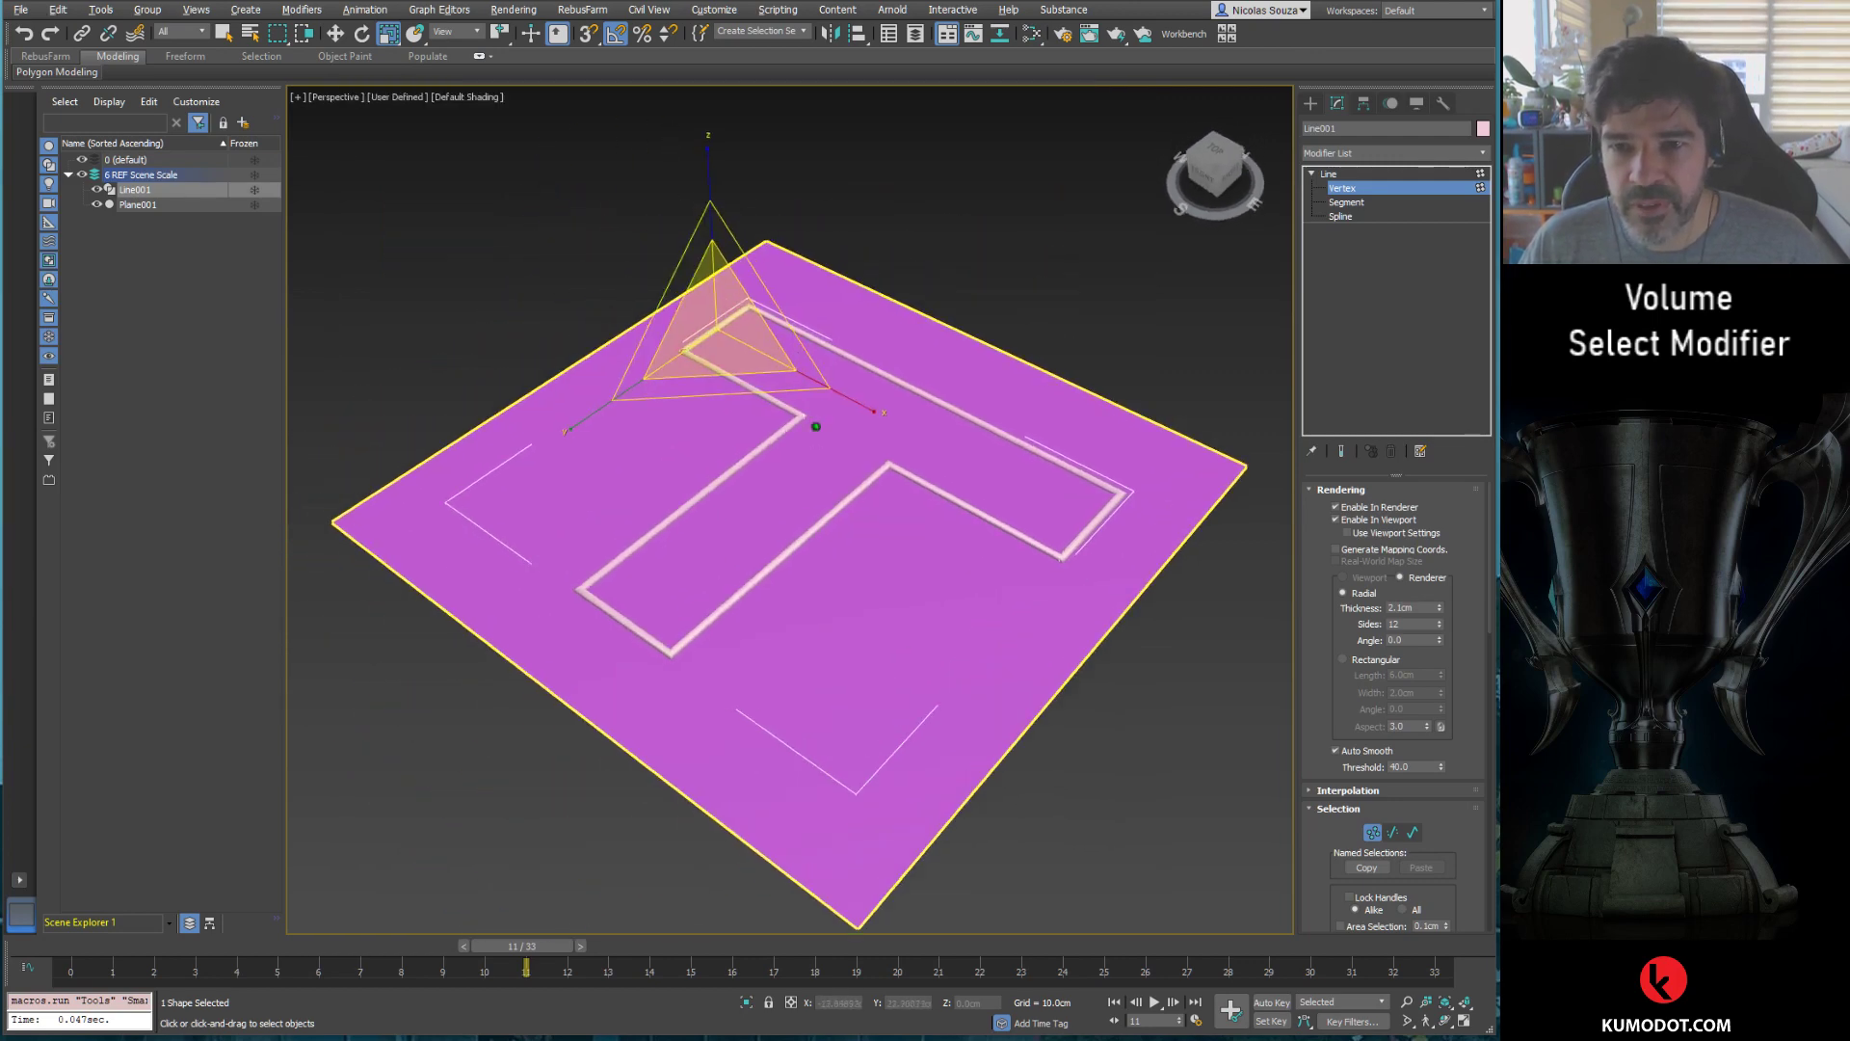
scroll(820, 424, "up", 2)
scroll(824, 415, "up", 2)
scroll(838, 414, "up", 1)
scroll(858, 422, "up", 2)
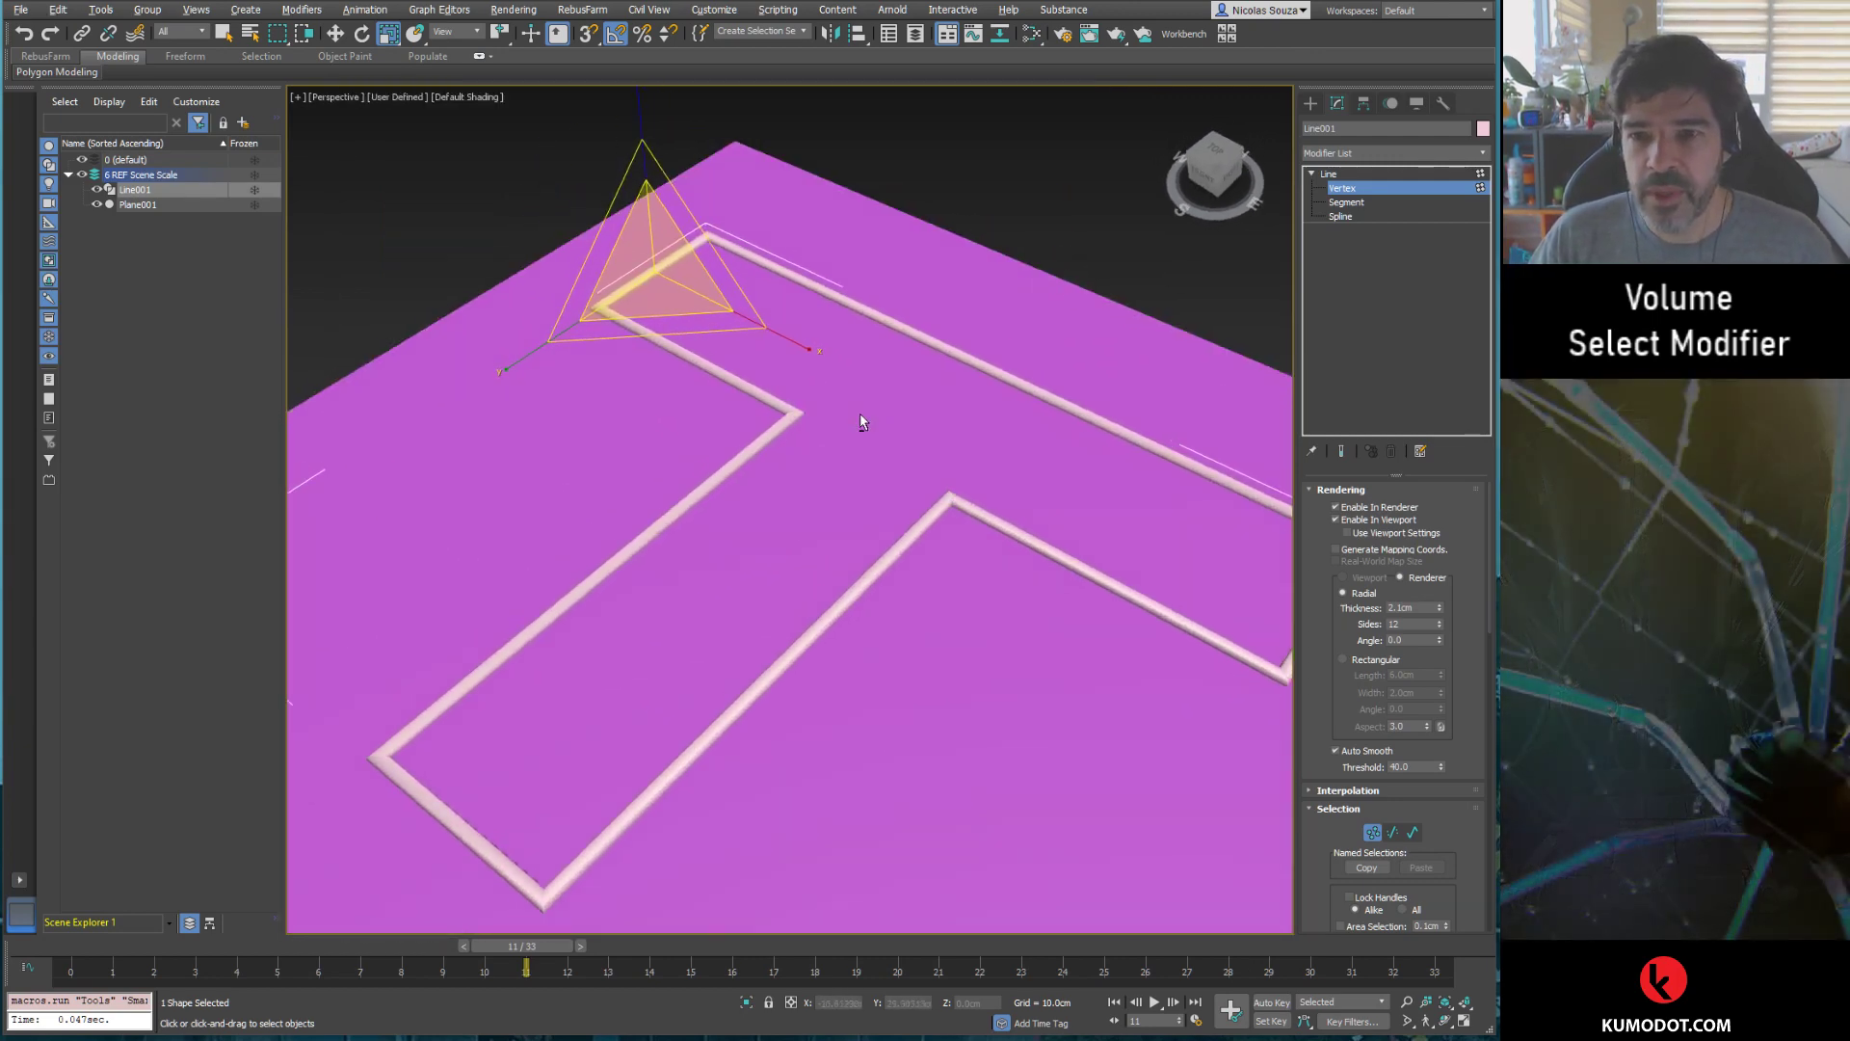
scroll(861, 422, "down", 2)
scroll(822, 388, "down", 2)
scroll(1028, 345, "up", 2)
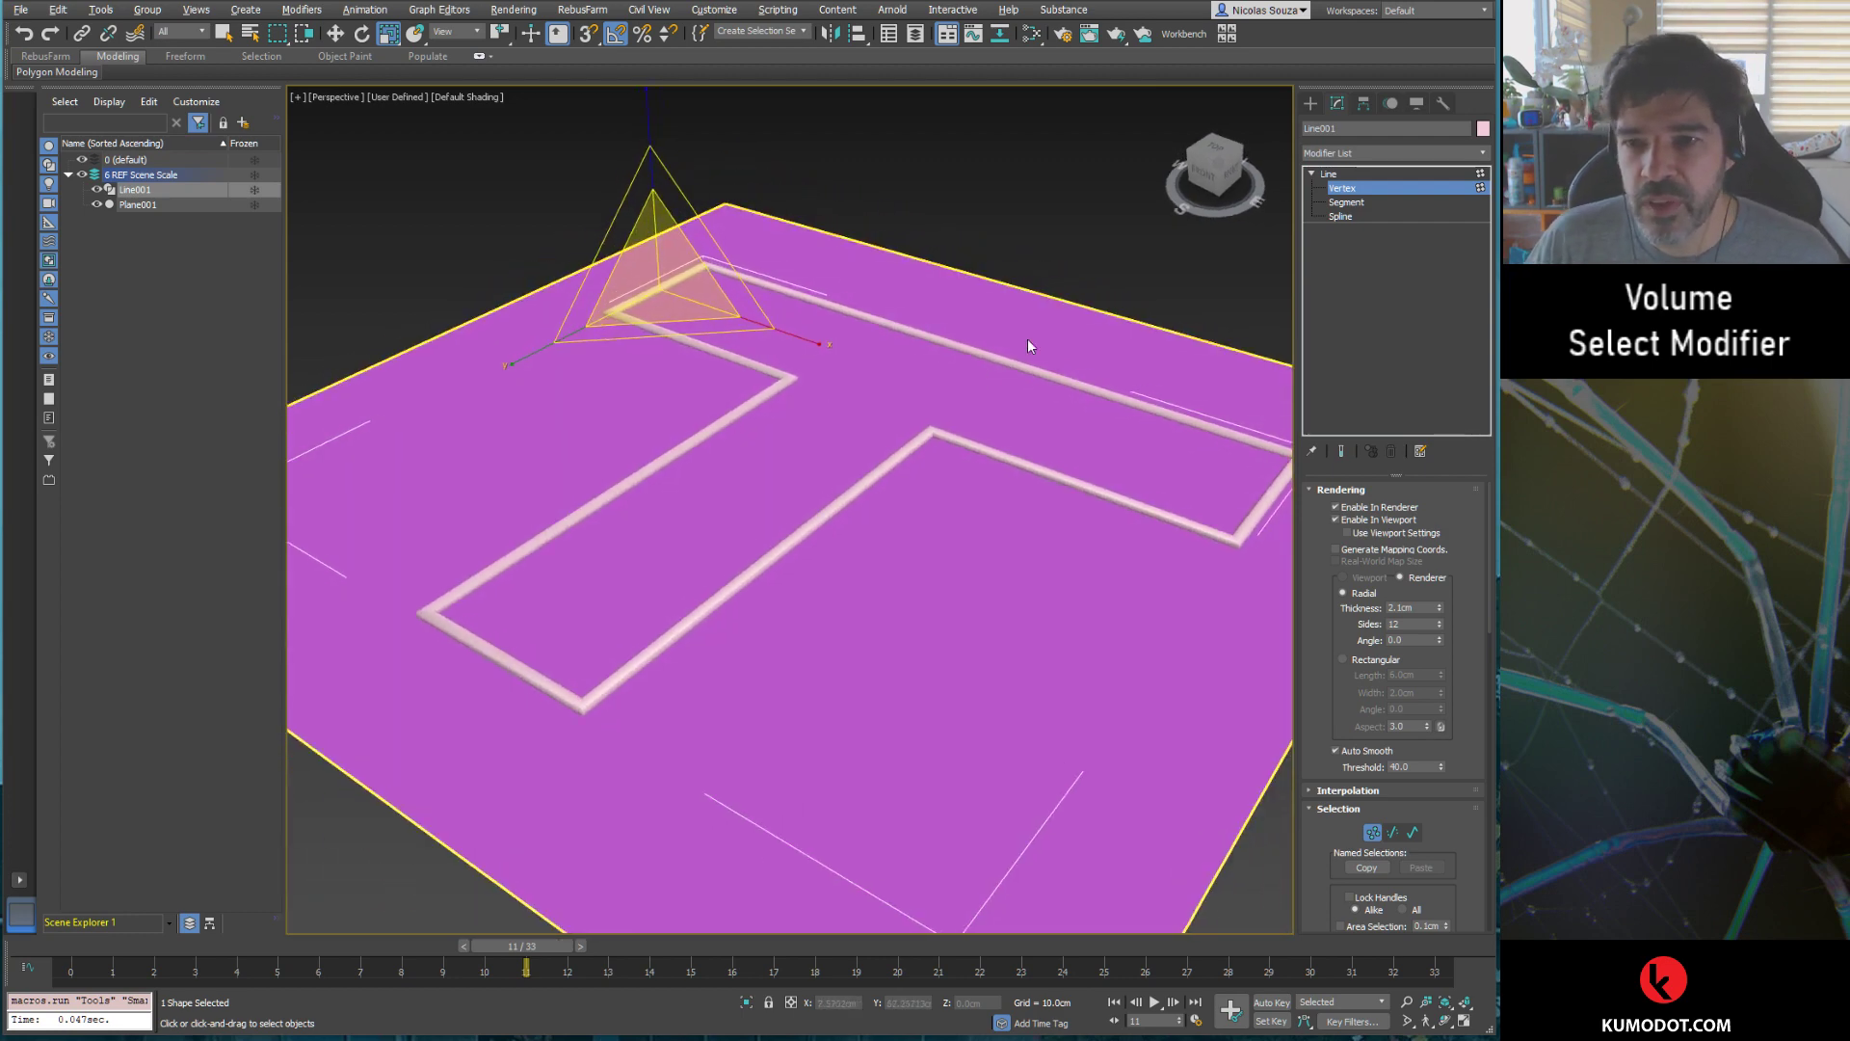
key("F3")
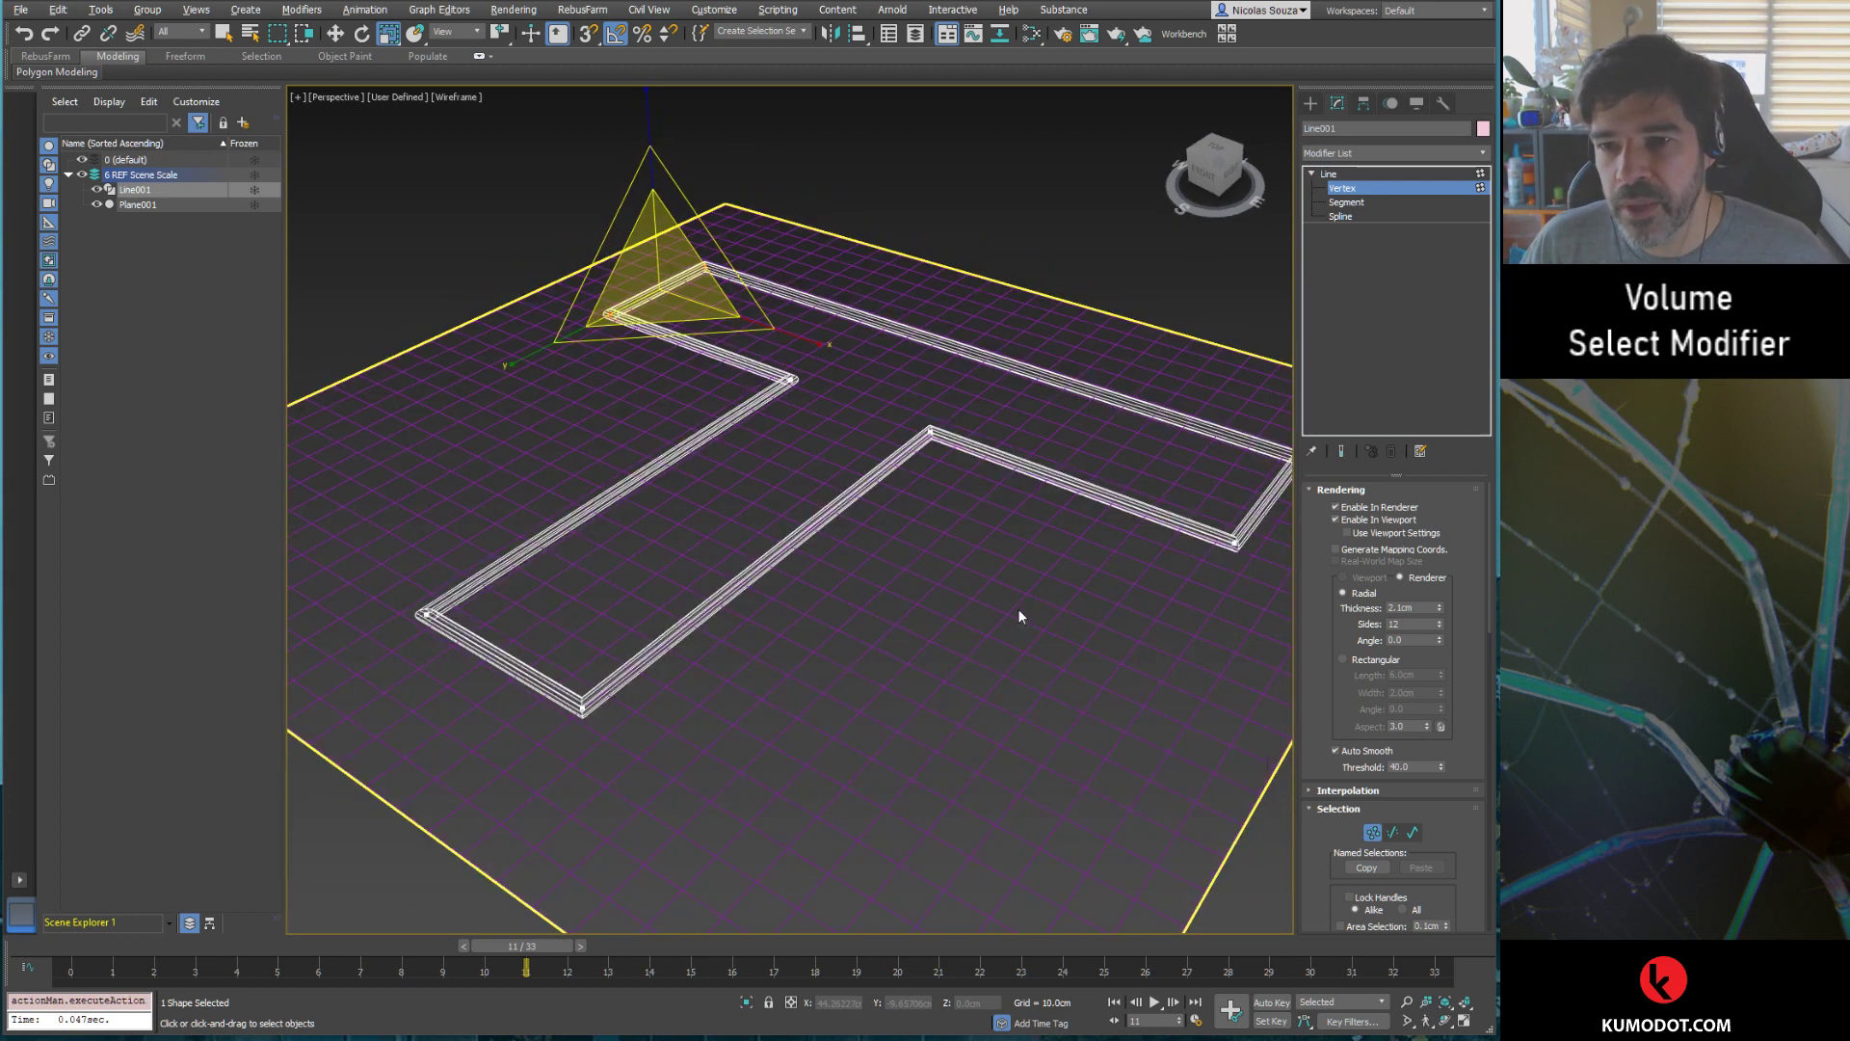
key("F3")
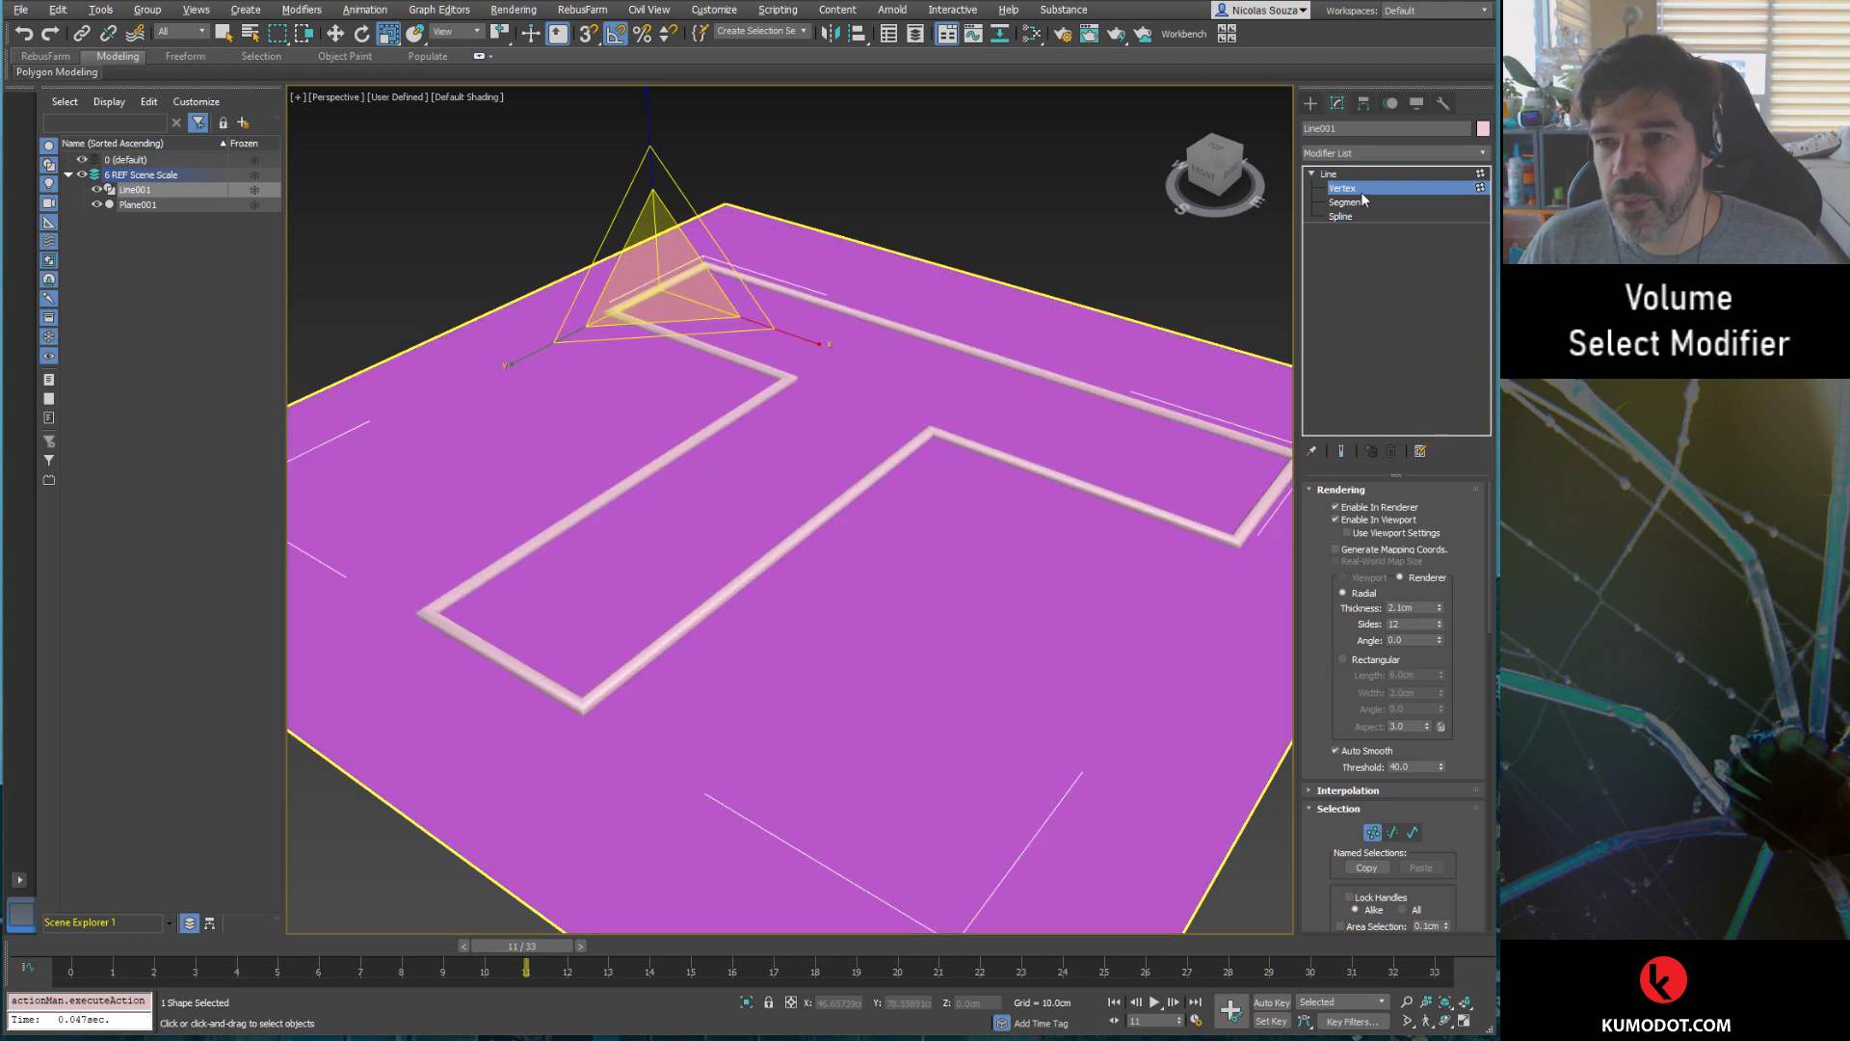
left_click(1353, 509)
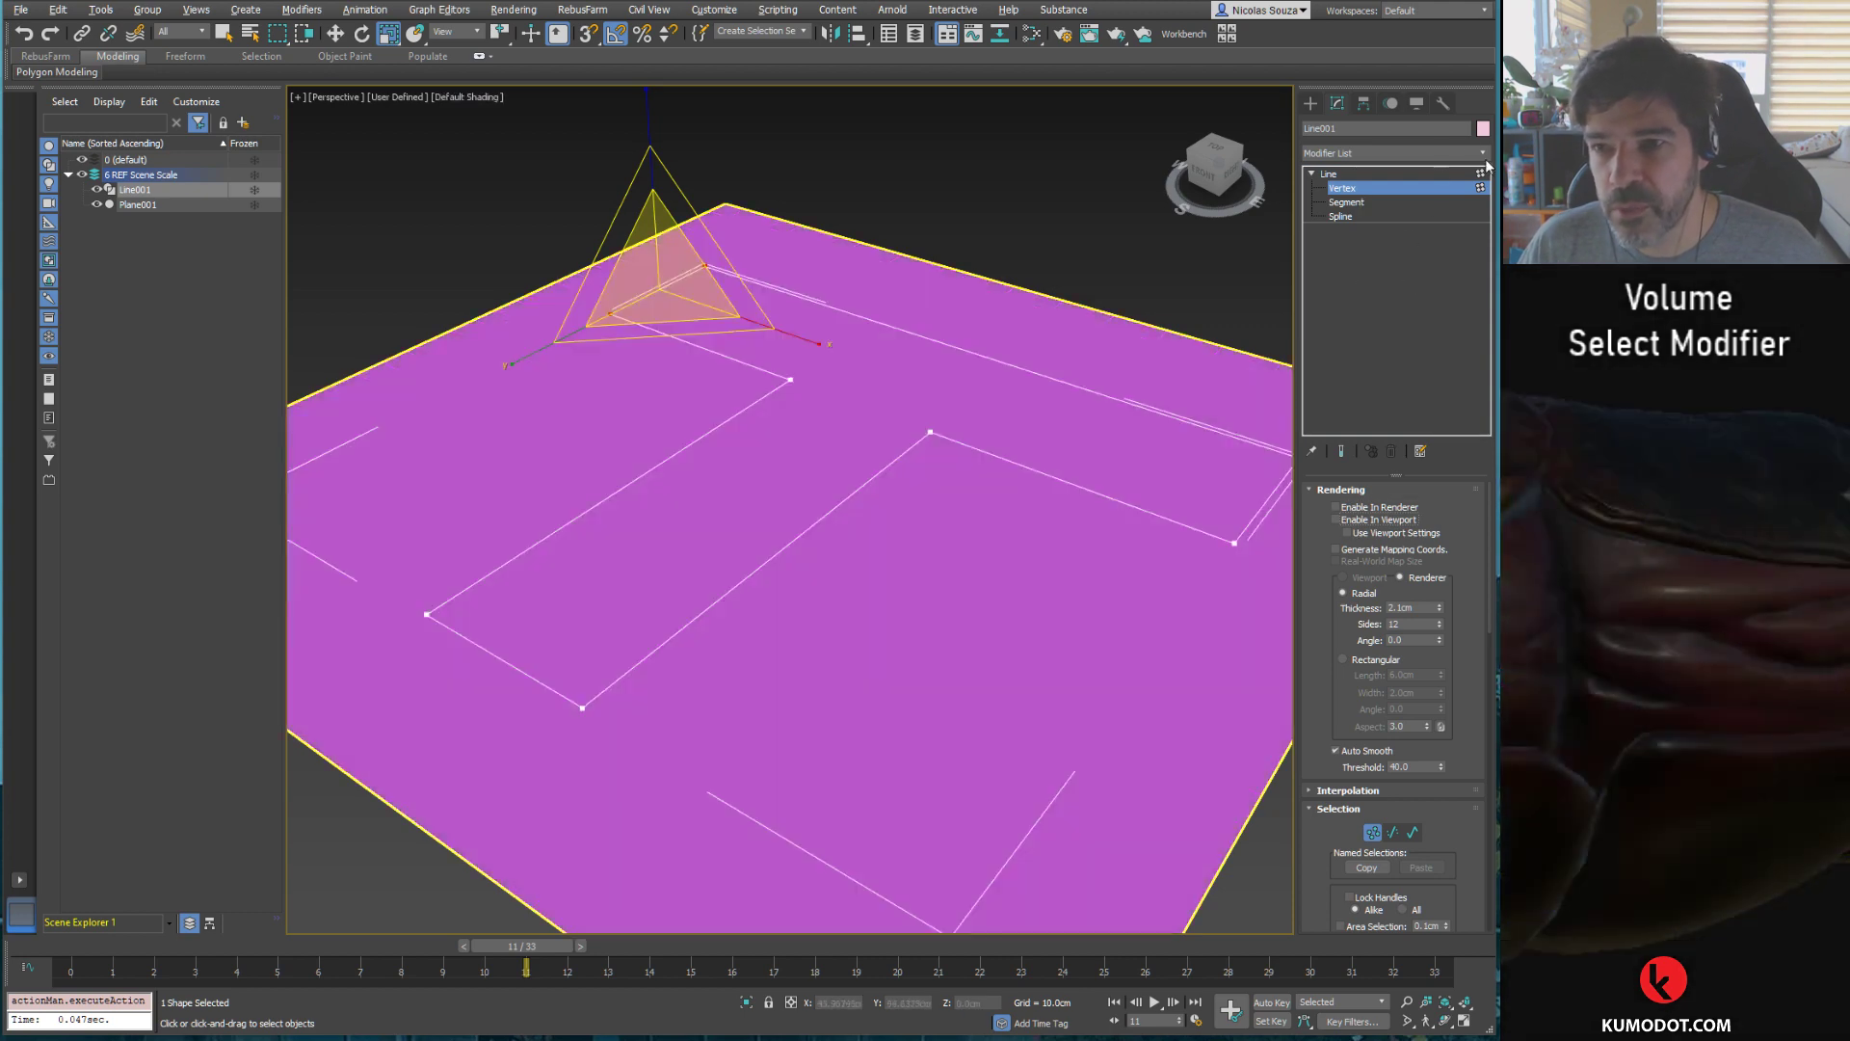
left_click(1482, 153)
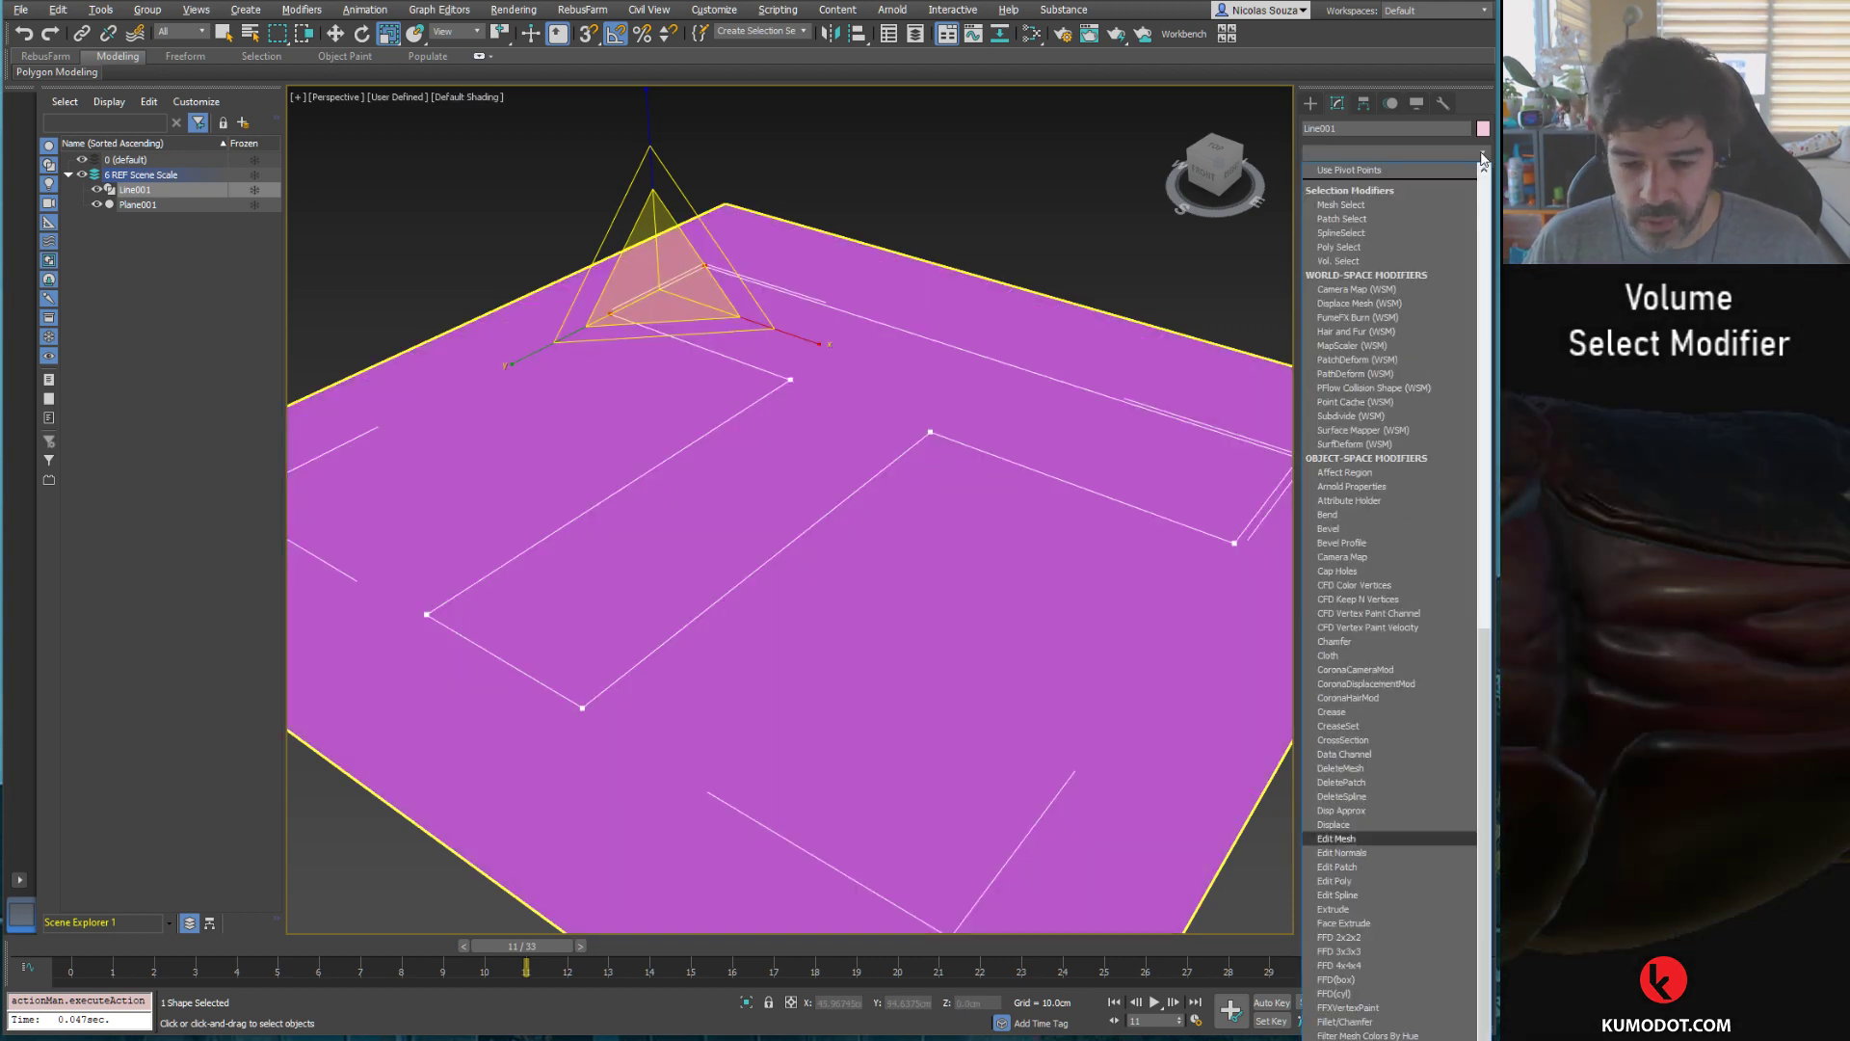
Step: Exit Vertex level and add an Extrude modifier with Amount 2.5cm to Line001
left_click(1481, 153)
left_click(1424, 188)
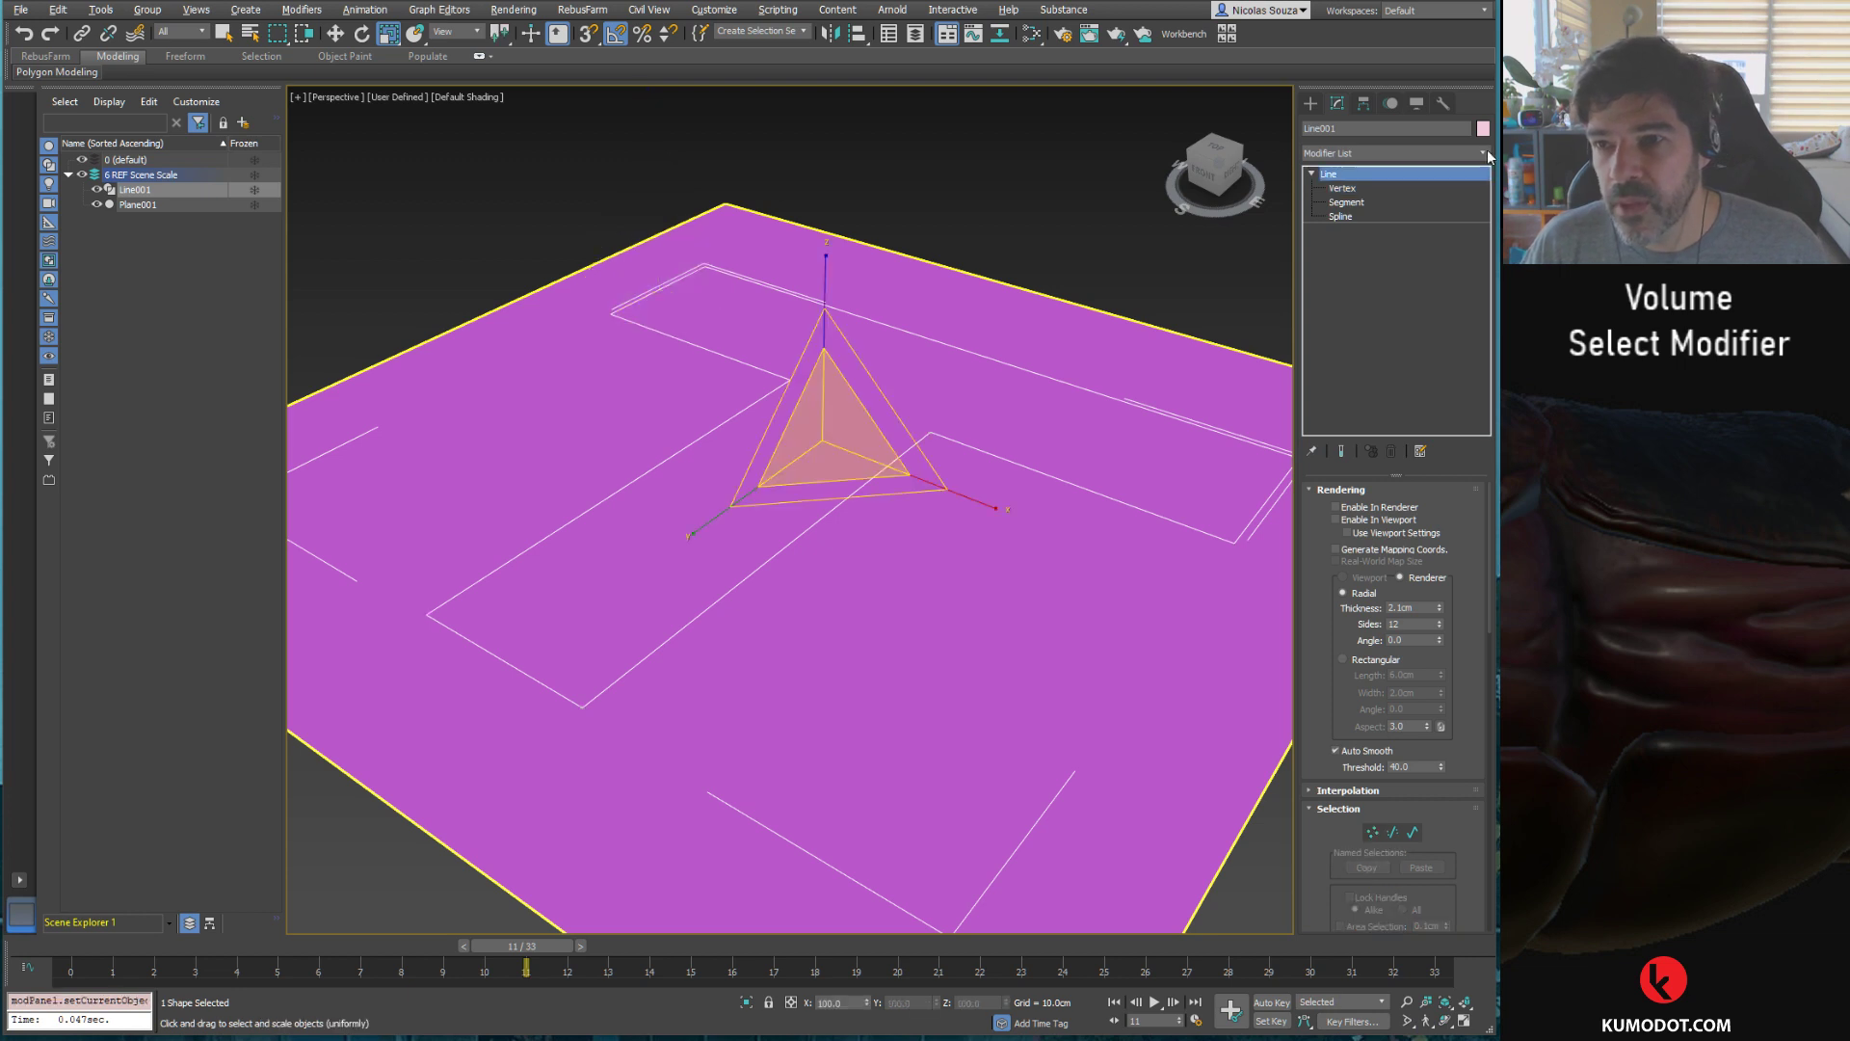
left_click(1484, 153)
key("Return")
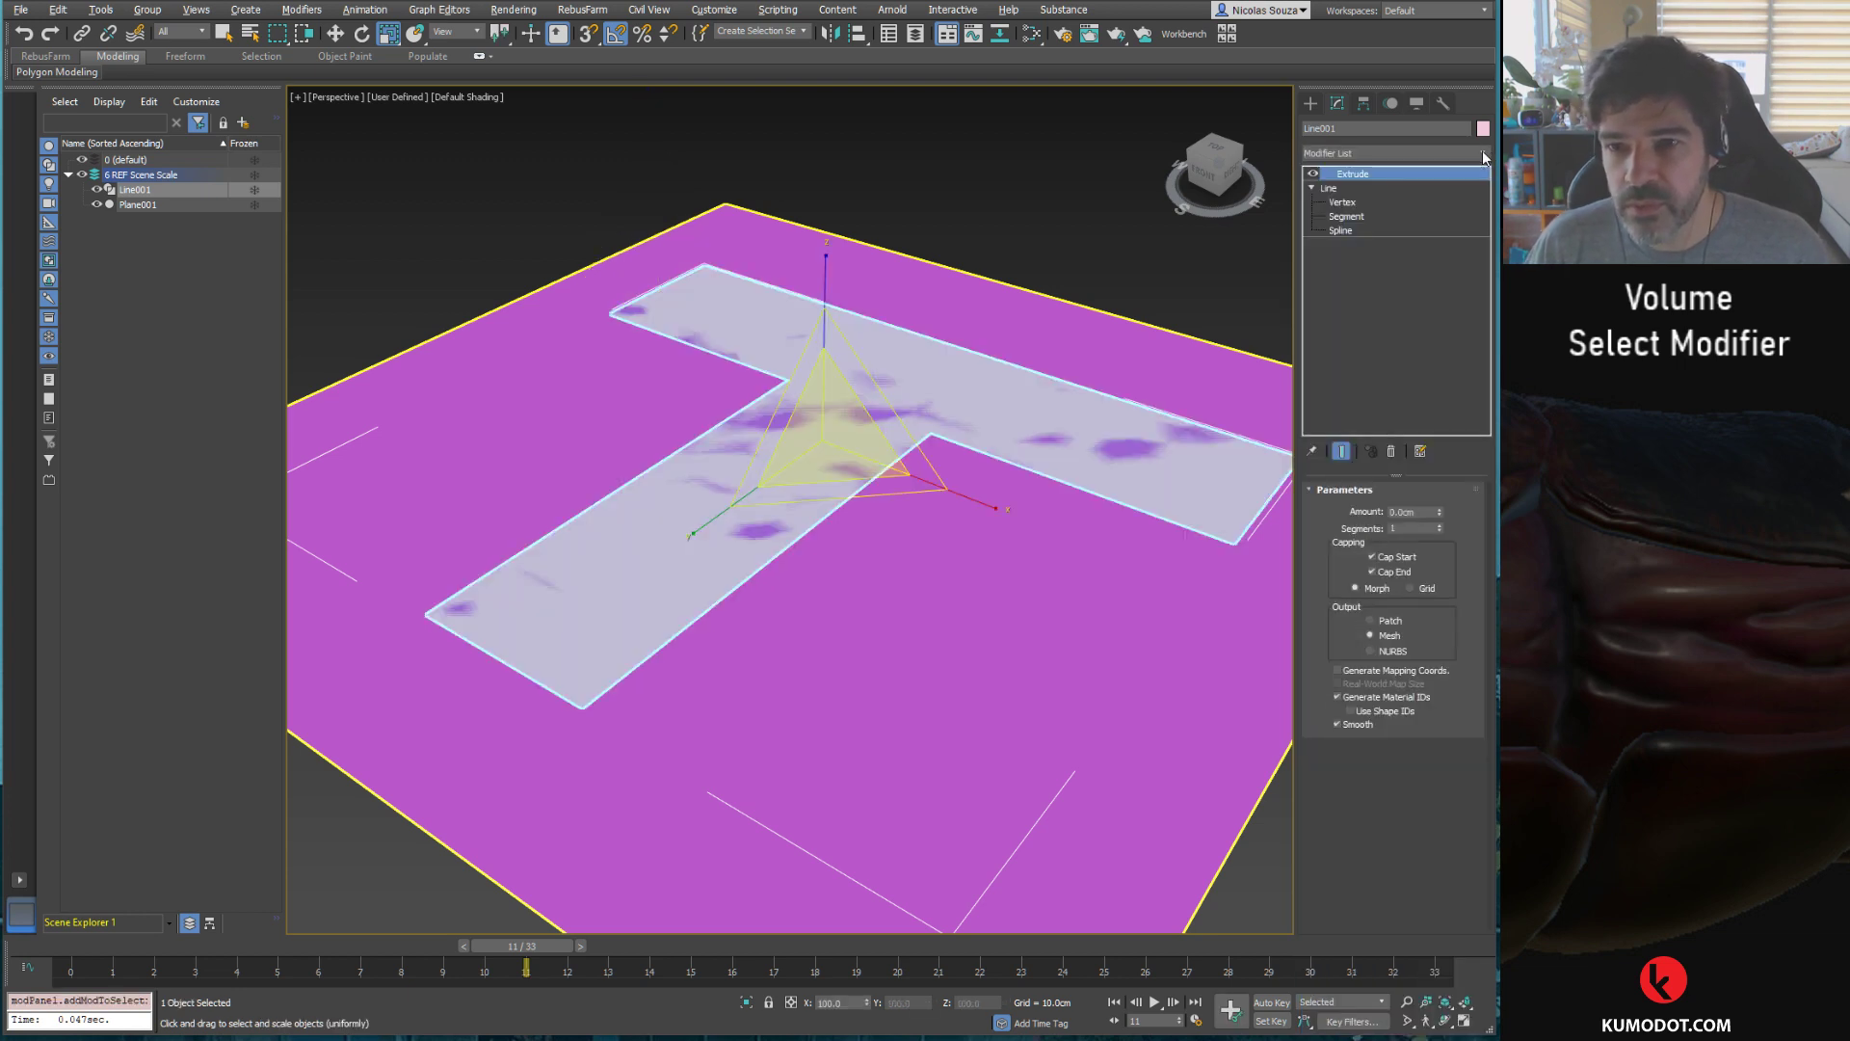
left_click_drag(1441, 514, 1432, 510)
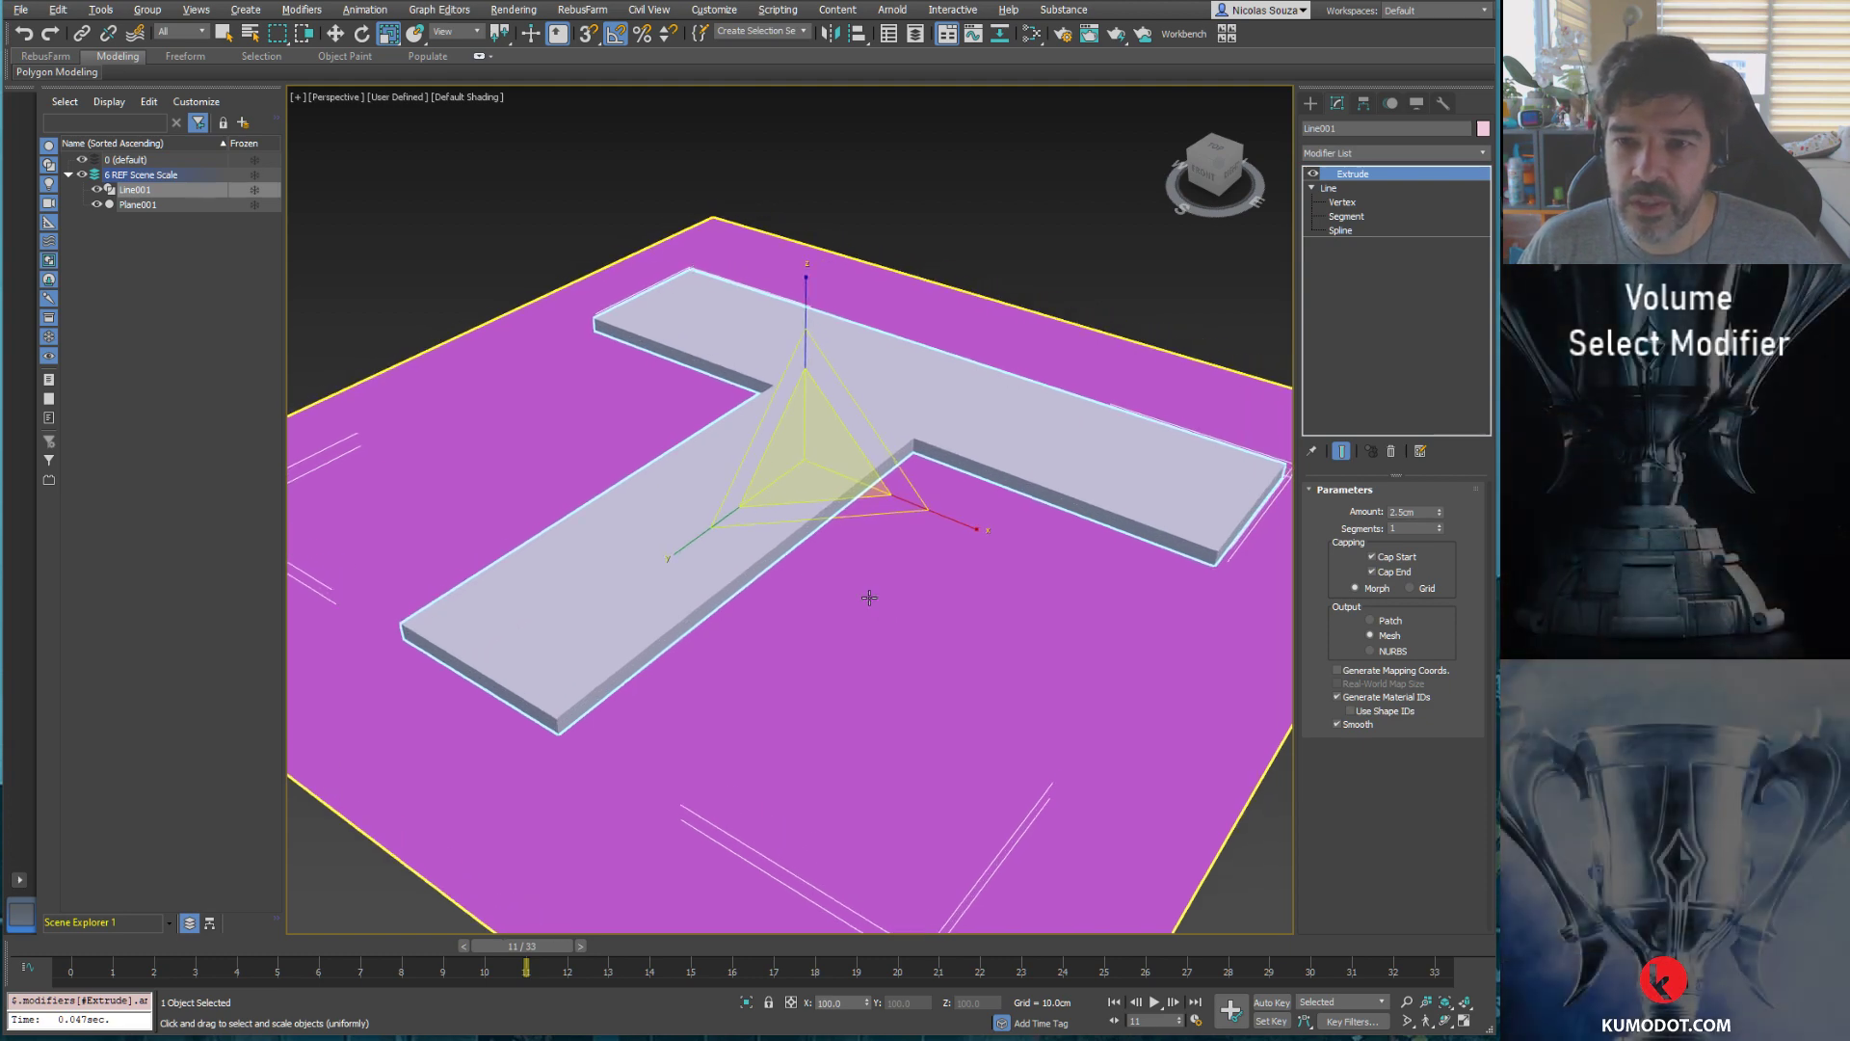
Step: Nudge the Vol. Select gizmo up slightly and zoom in with edged faces shown
left_click_drag(769, 374, 778, 359)
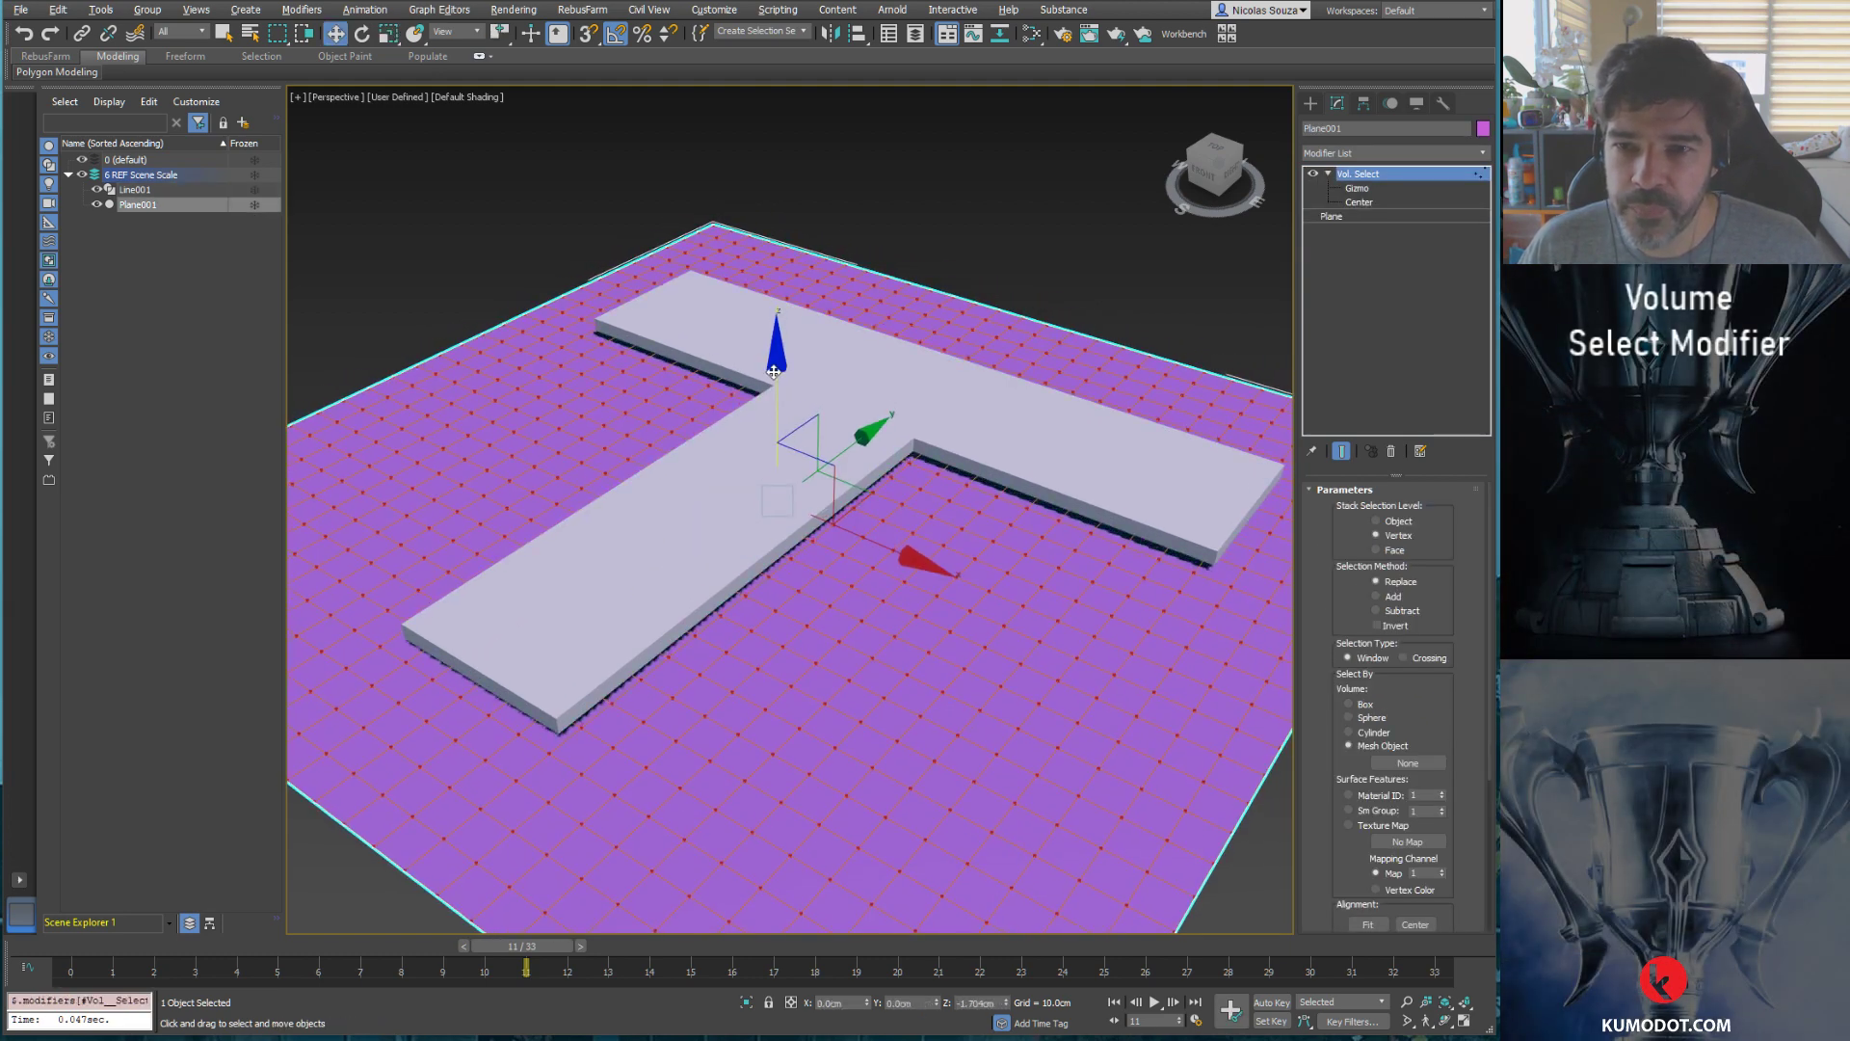
scroll(810, 598, "up", 3)
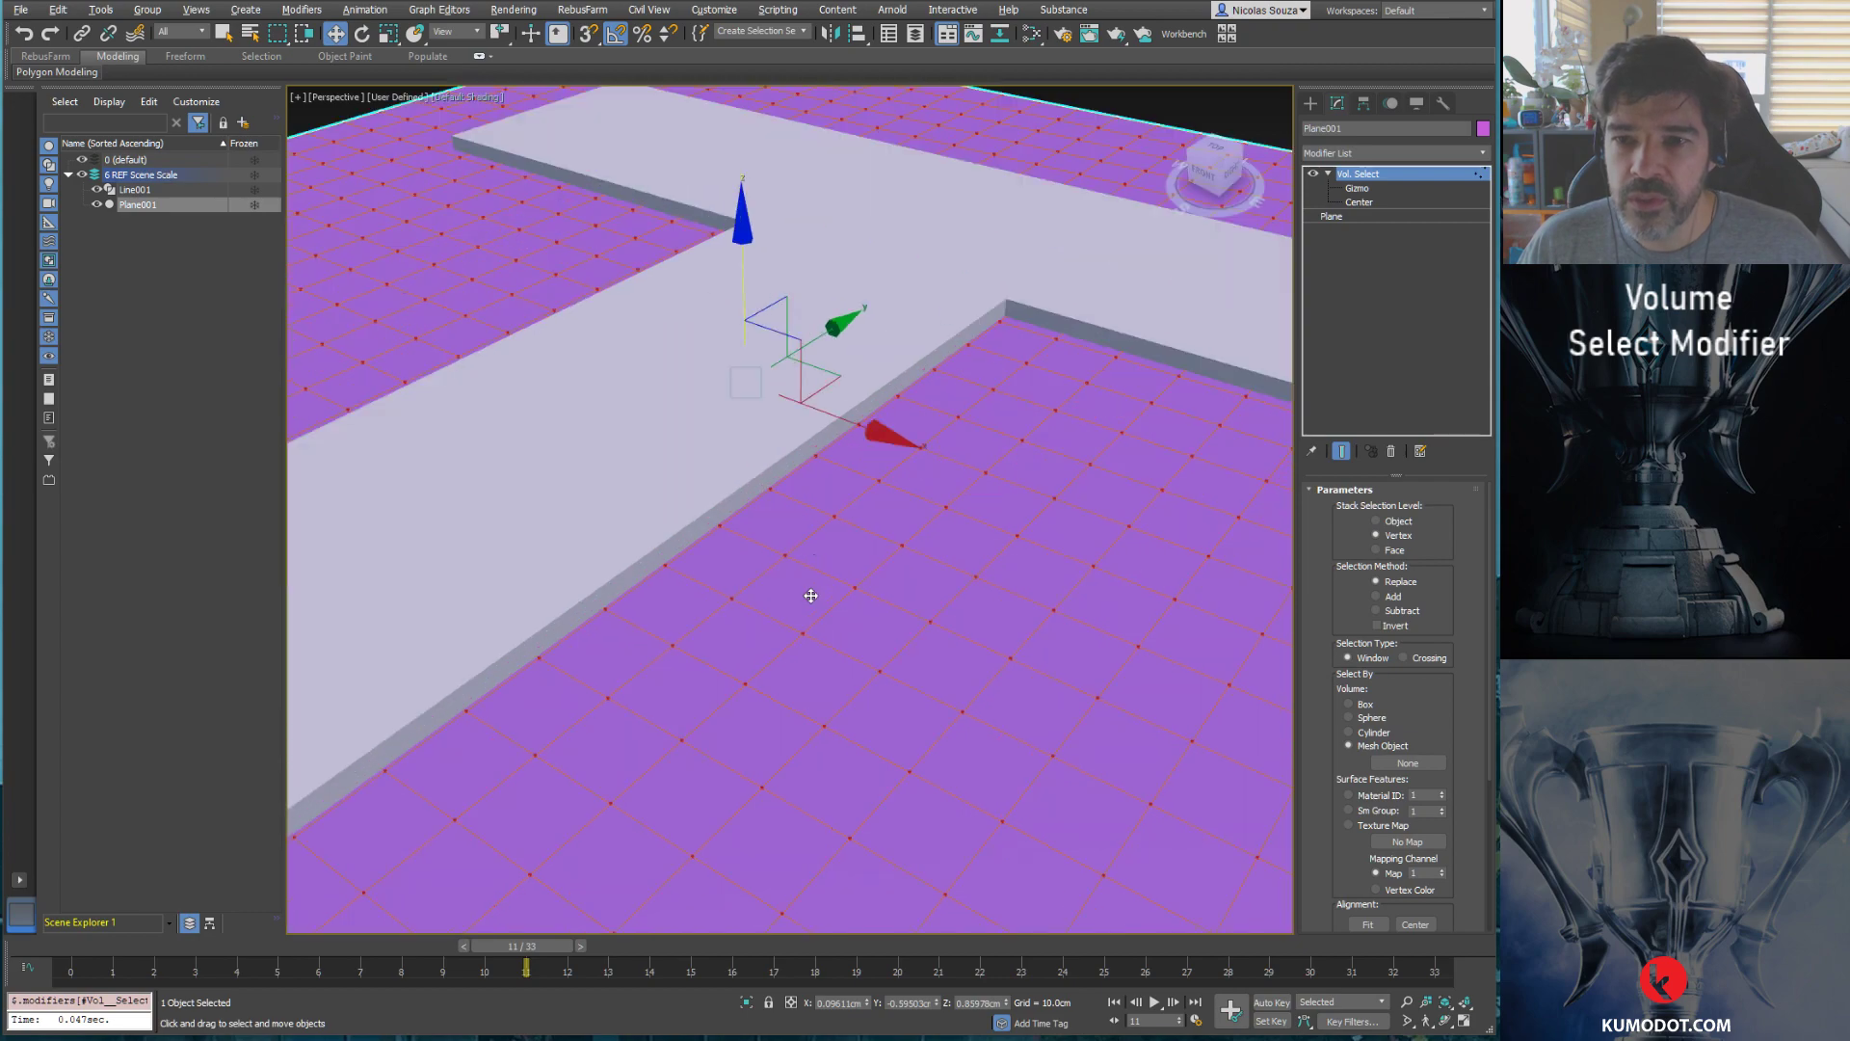
mouse_move(916, 504)
middle_mouse_down()
mouse_move(884, 575)
mouse_move(900, 547)
middle_mouse_up()
key("F4")
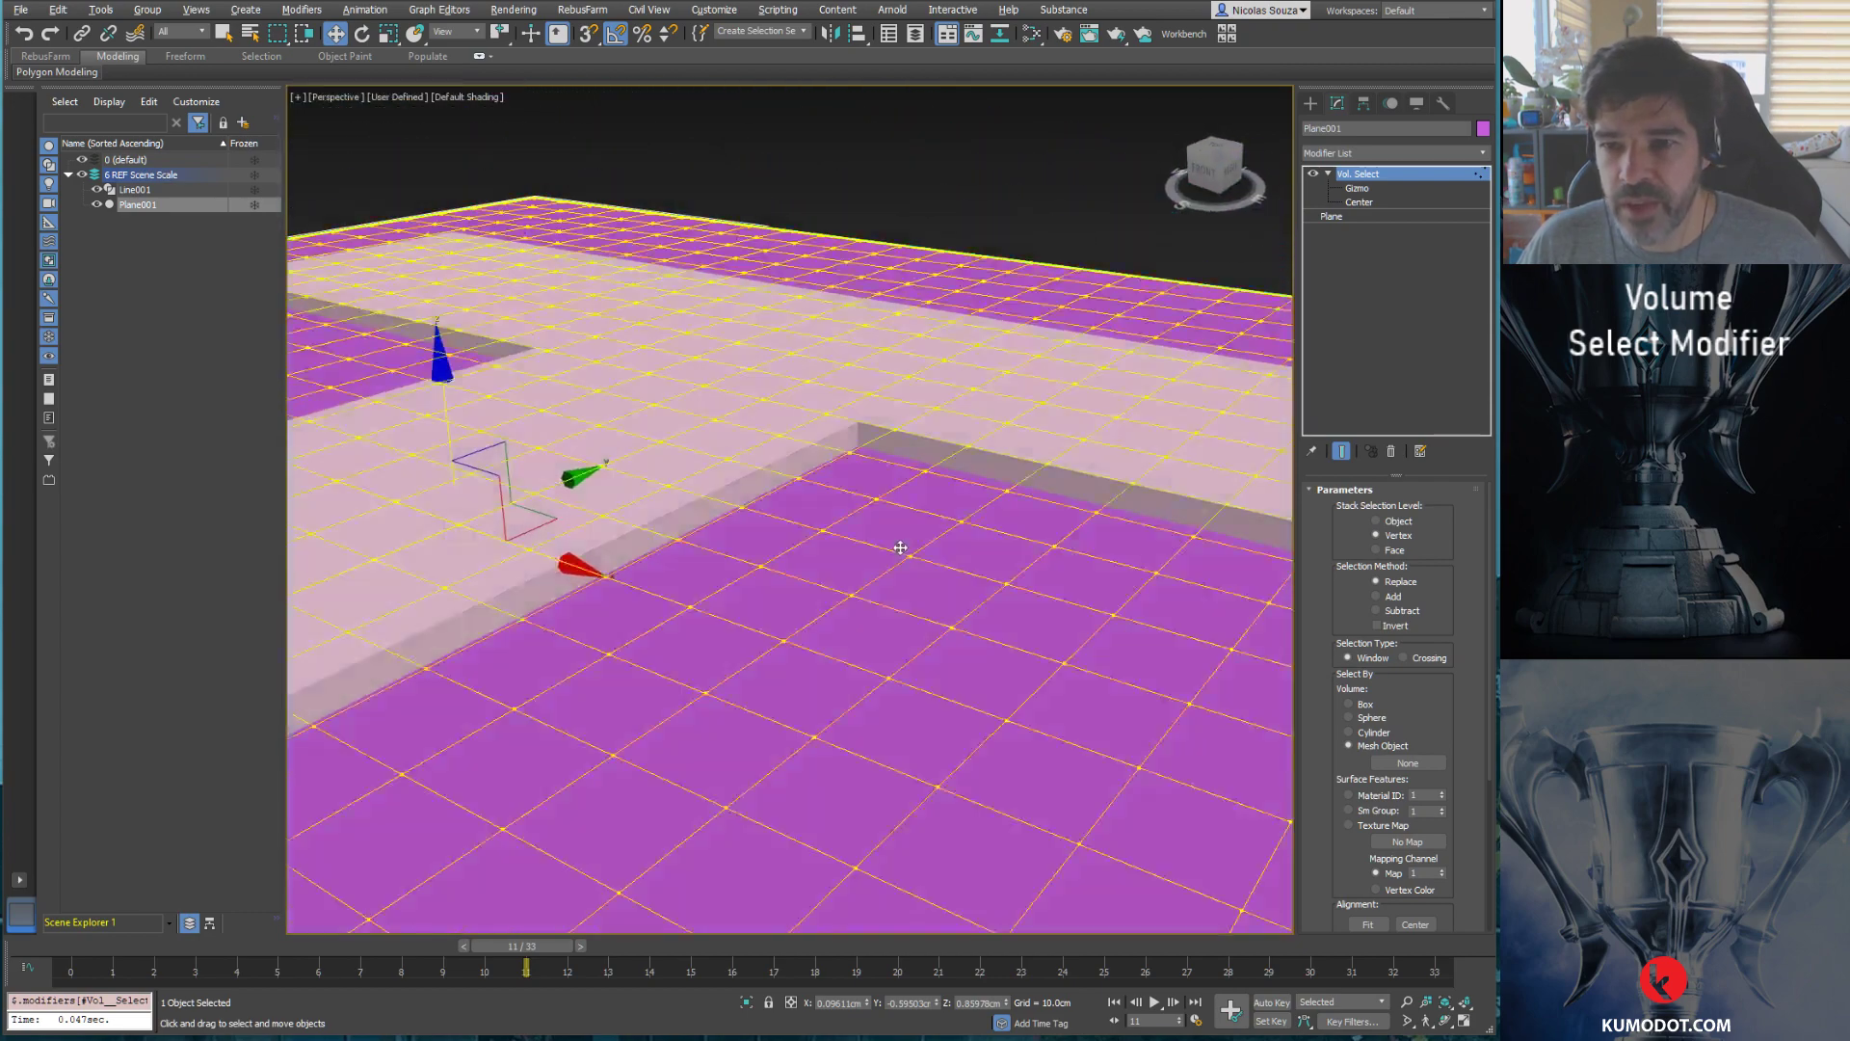
key("F3")
key("F3")
Step: Turn off Edged Faces and orbit the perspective view around the plane and T slab
left_click(946, 194)
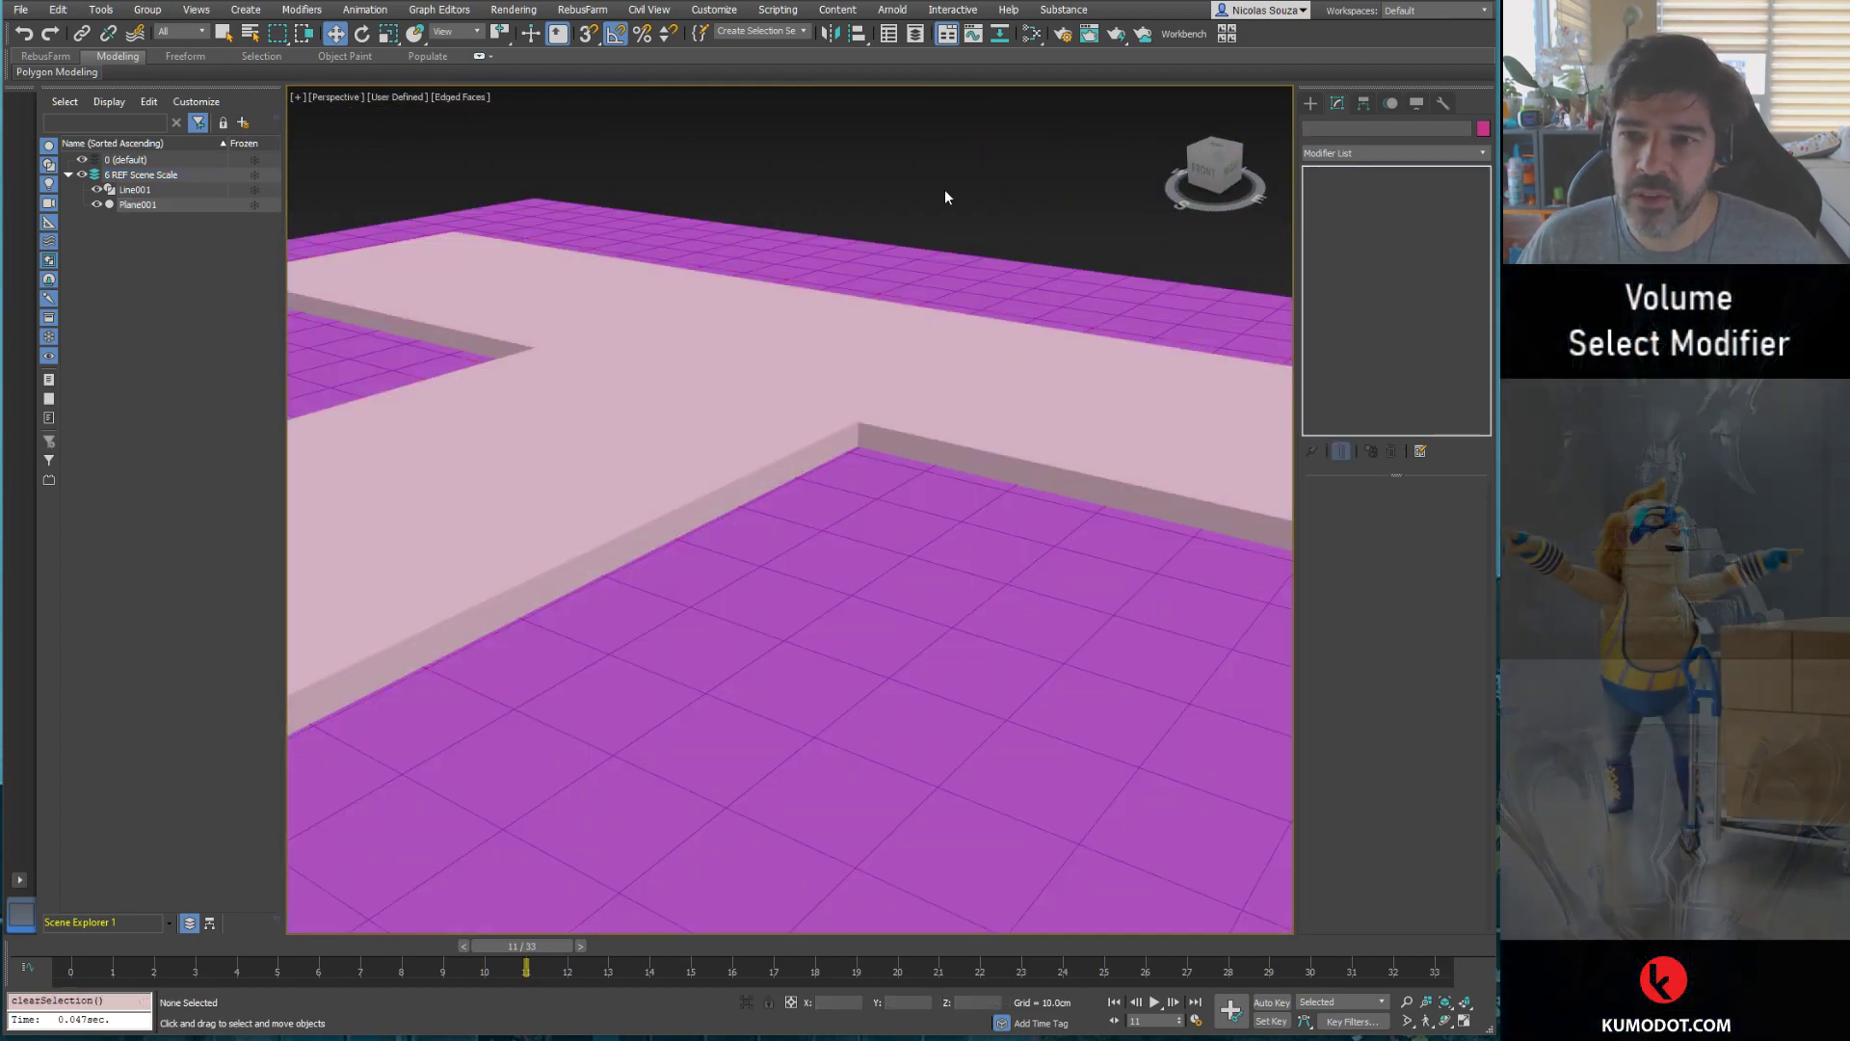
key("F3")
key("F3")
key("F4")
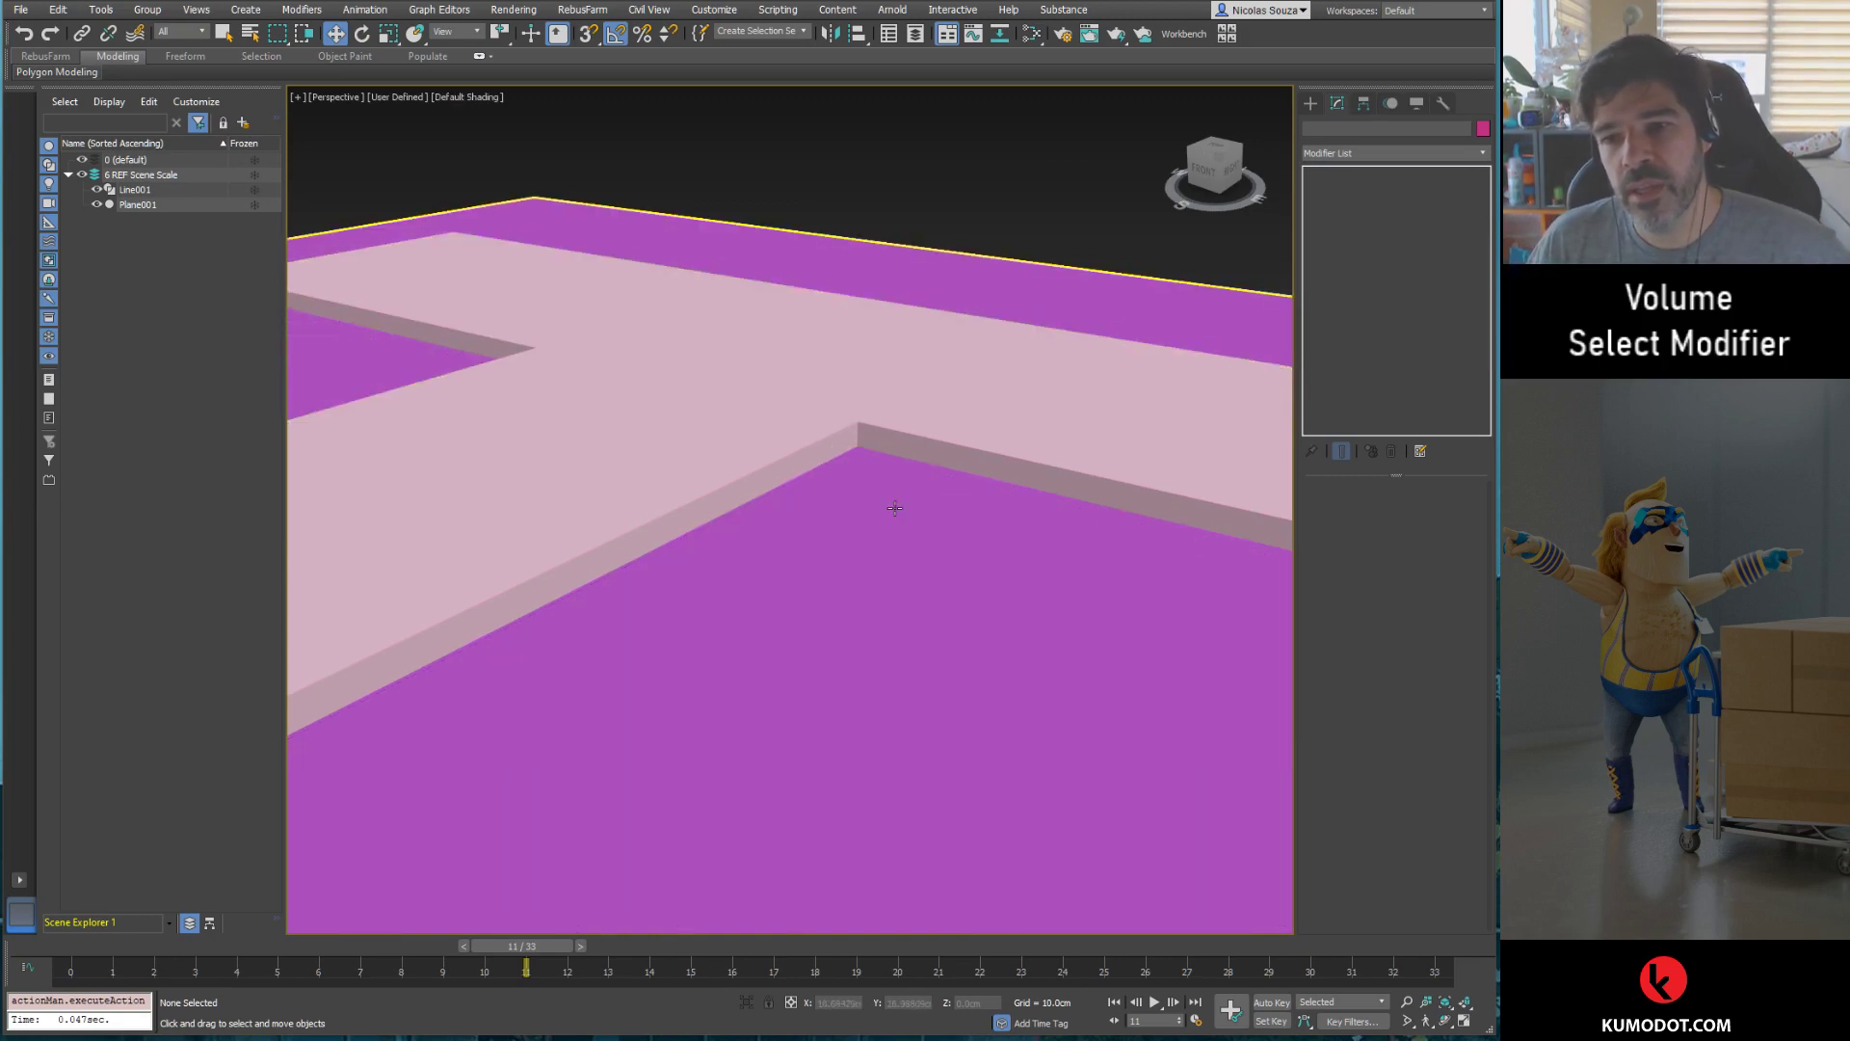
scroll(894, 508, "down", 2)
scroll(872, 524, "up", 1)
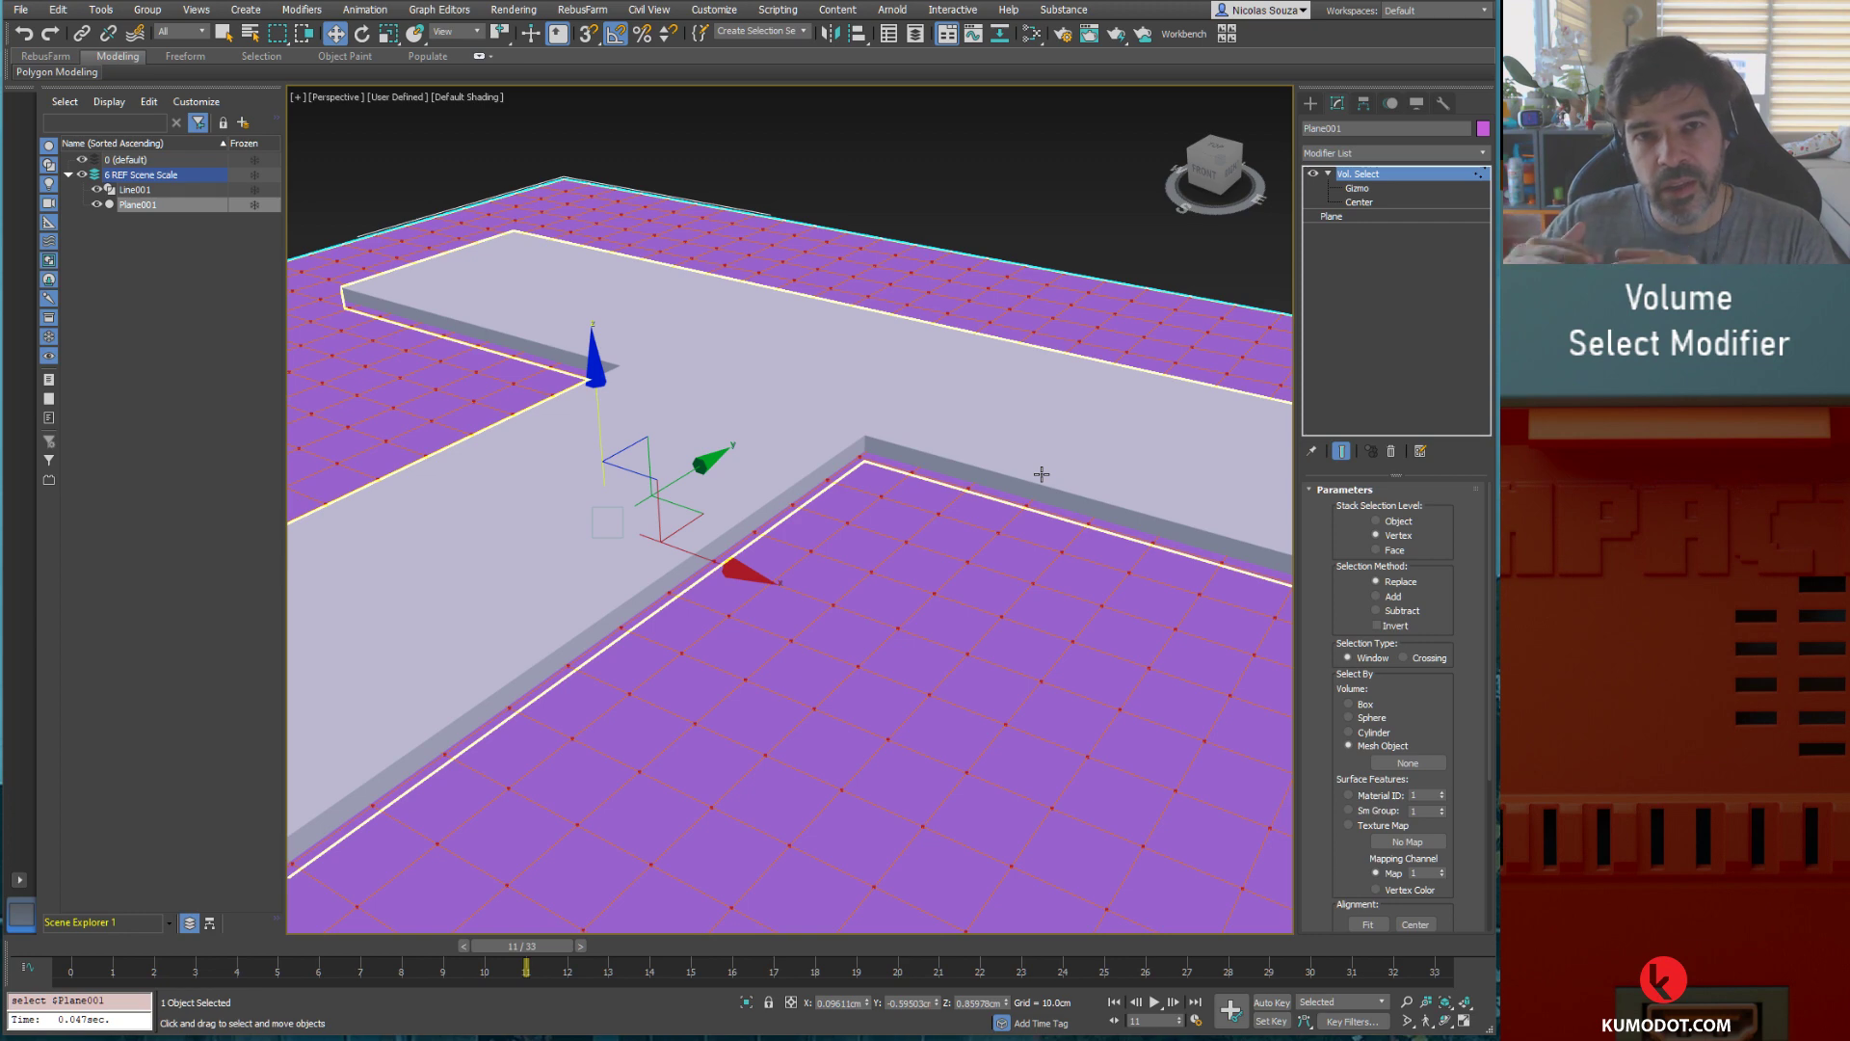
middle_click_drag(1152, 486, 840, 490, "alt")
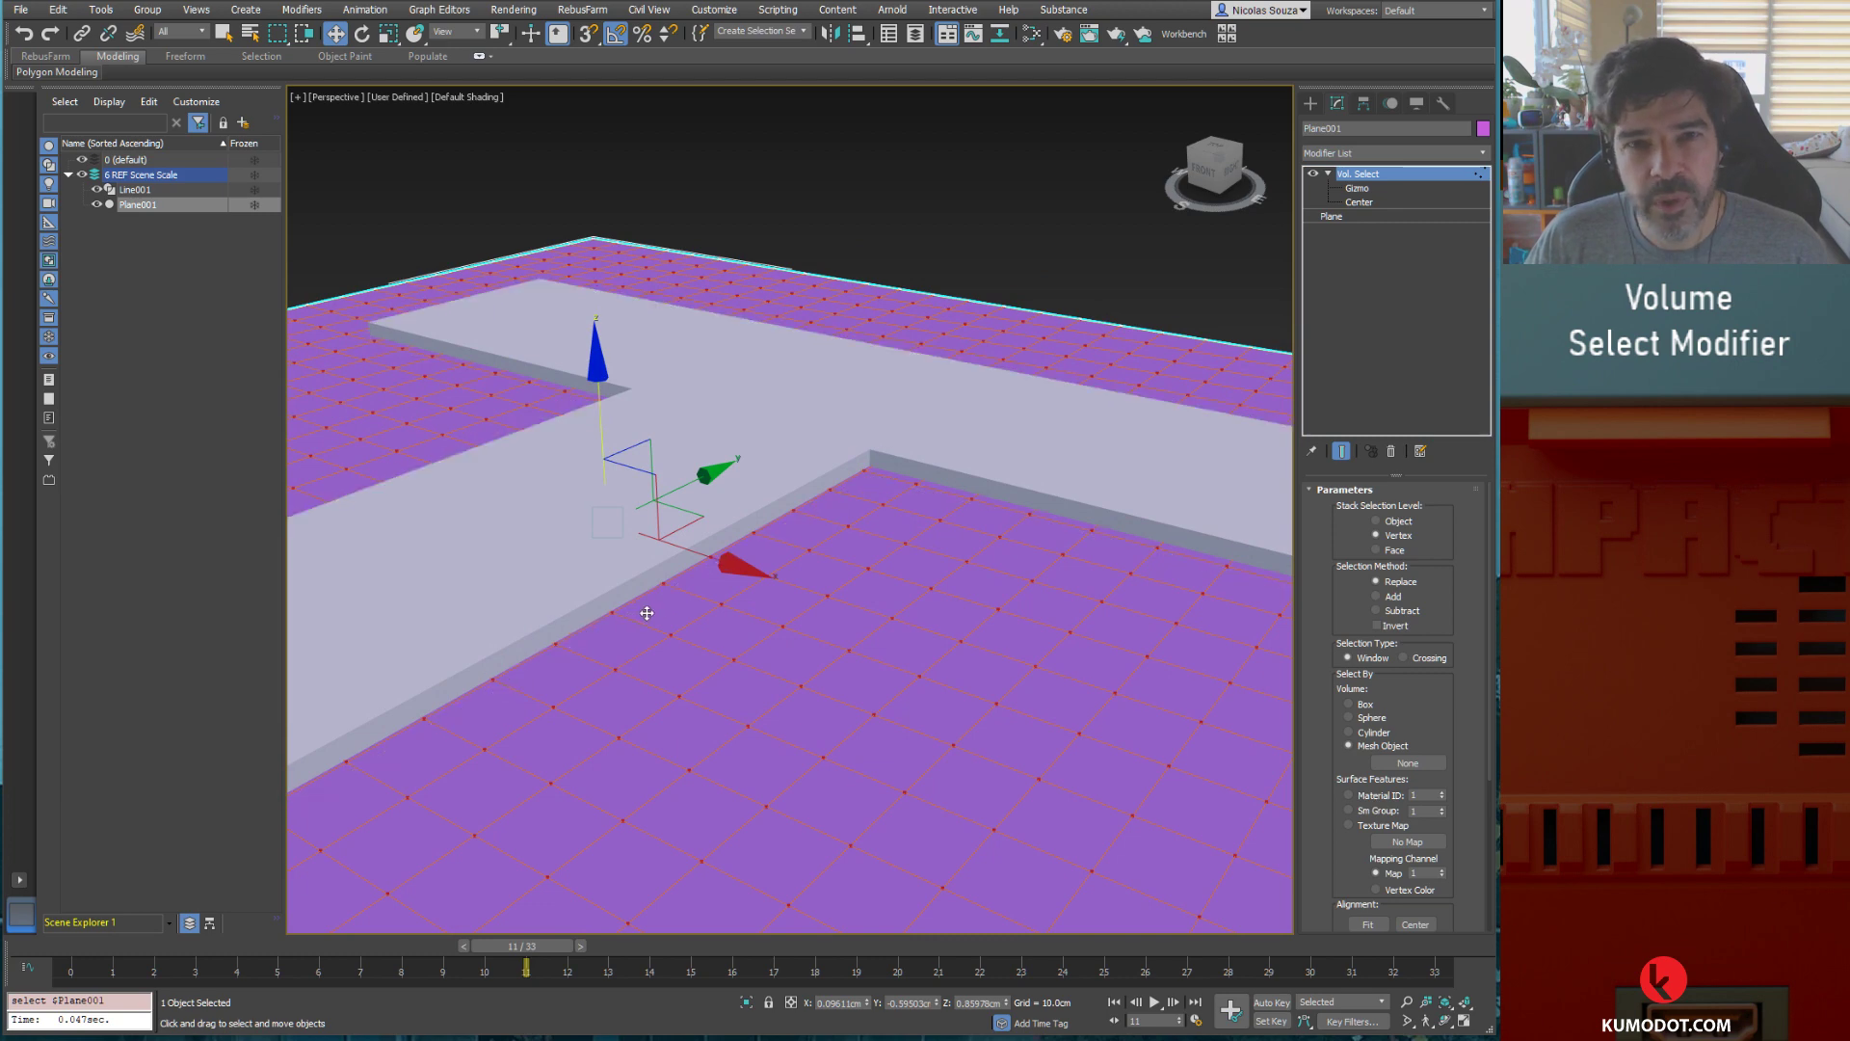
mouse_move(847, 627)
middle_mouse_down("alt")
mouse_move(905, 661)
mouse_move(1022, 656)
middle_mouse_up("alt")
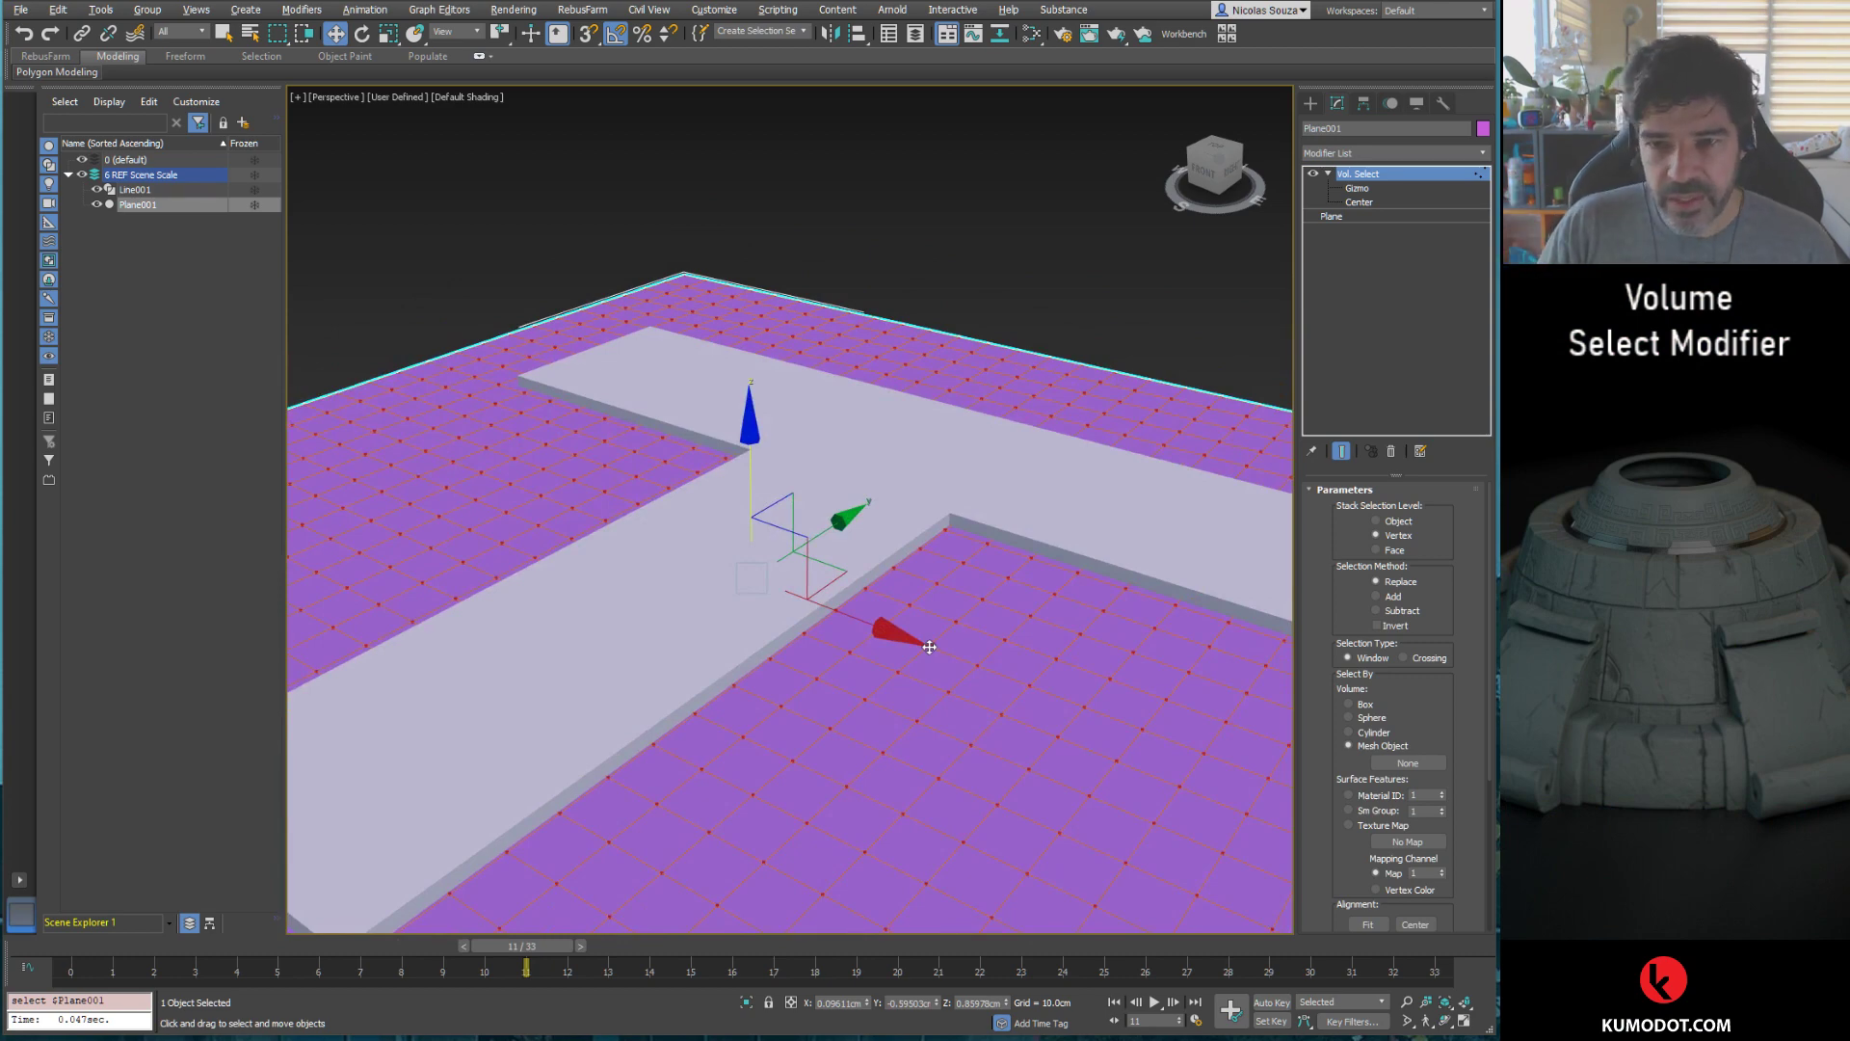
mouse_move(982, 633)
middle_mouse_down("alt")
mouse_move(1020, 496)
mouse_move(880, 591)
middle_mouse_up("alt")
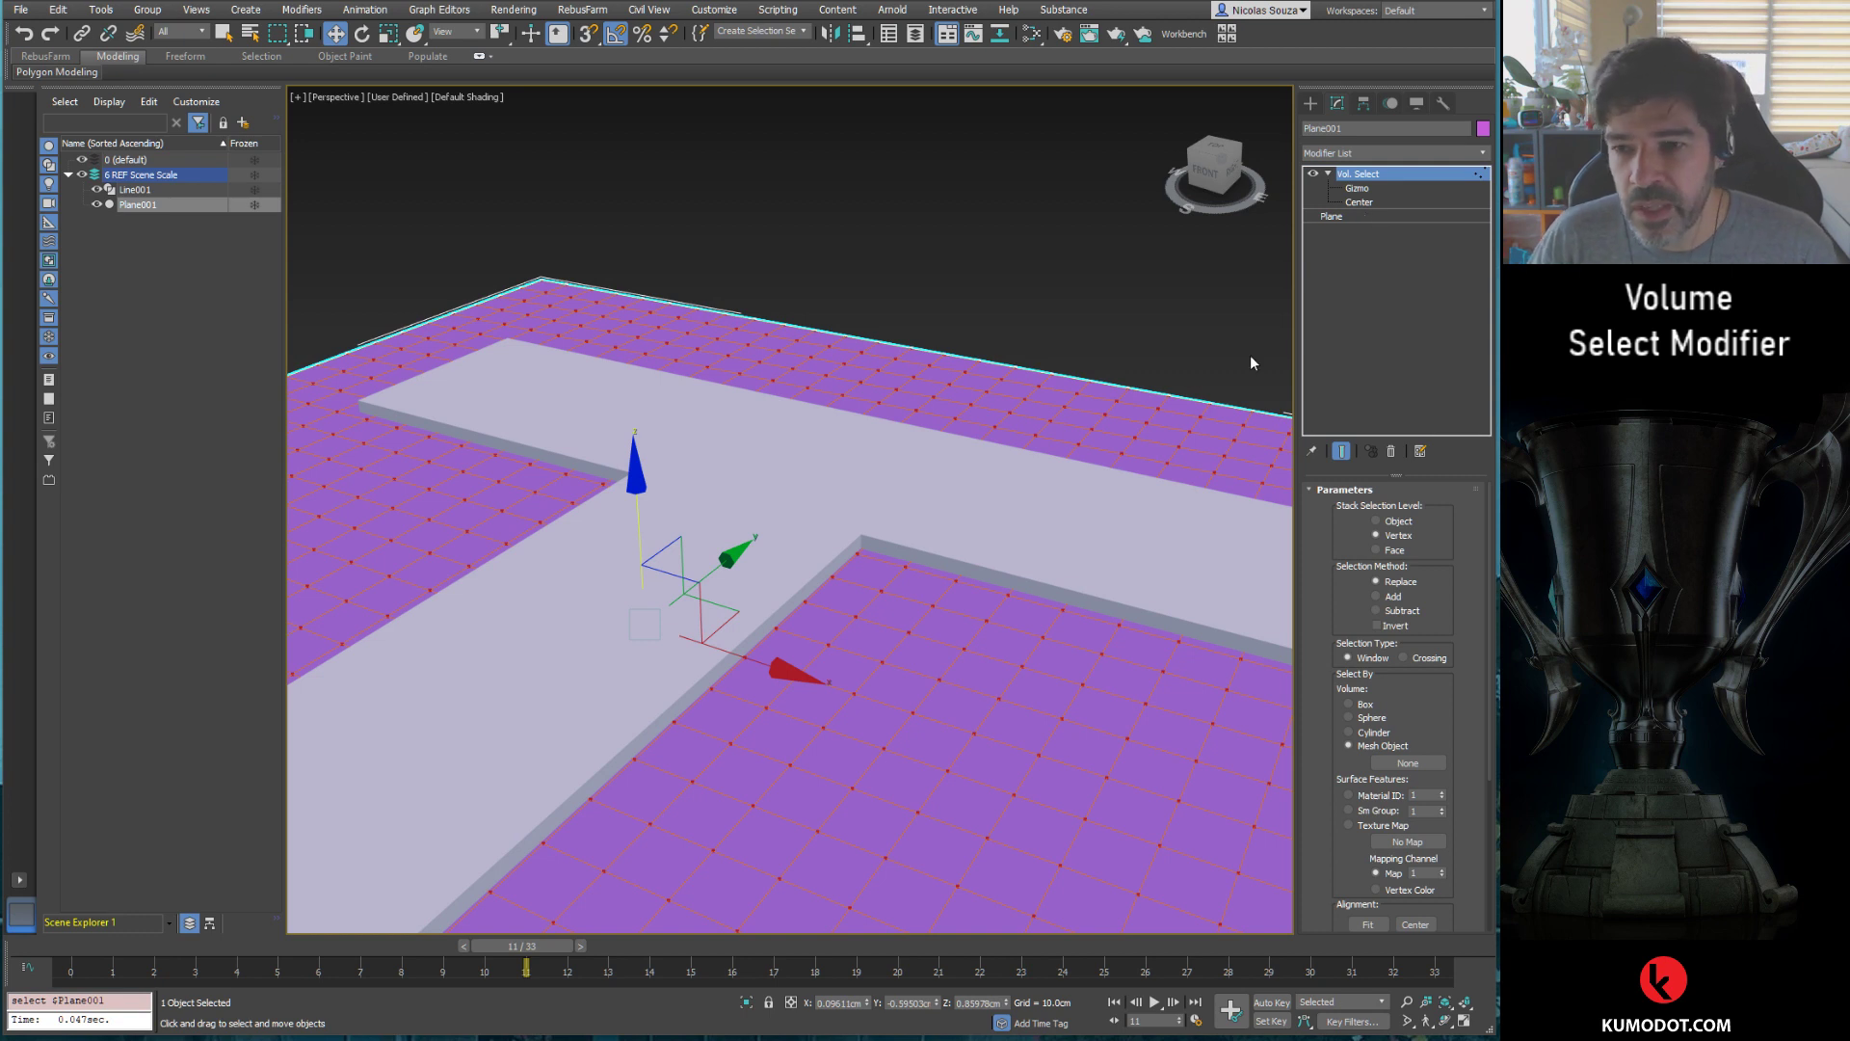
Step: Set Plane001's Length Segs and Width Segs to 70 each, giving 9800 faces
left_click(1349, 216)
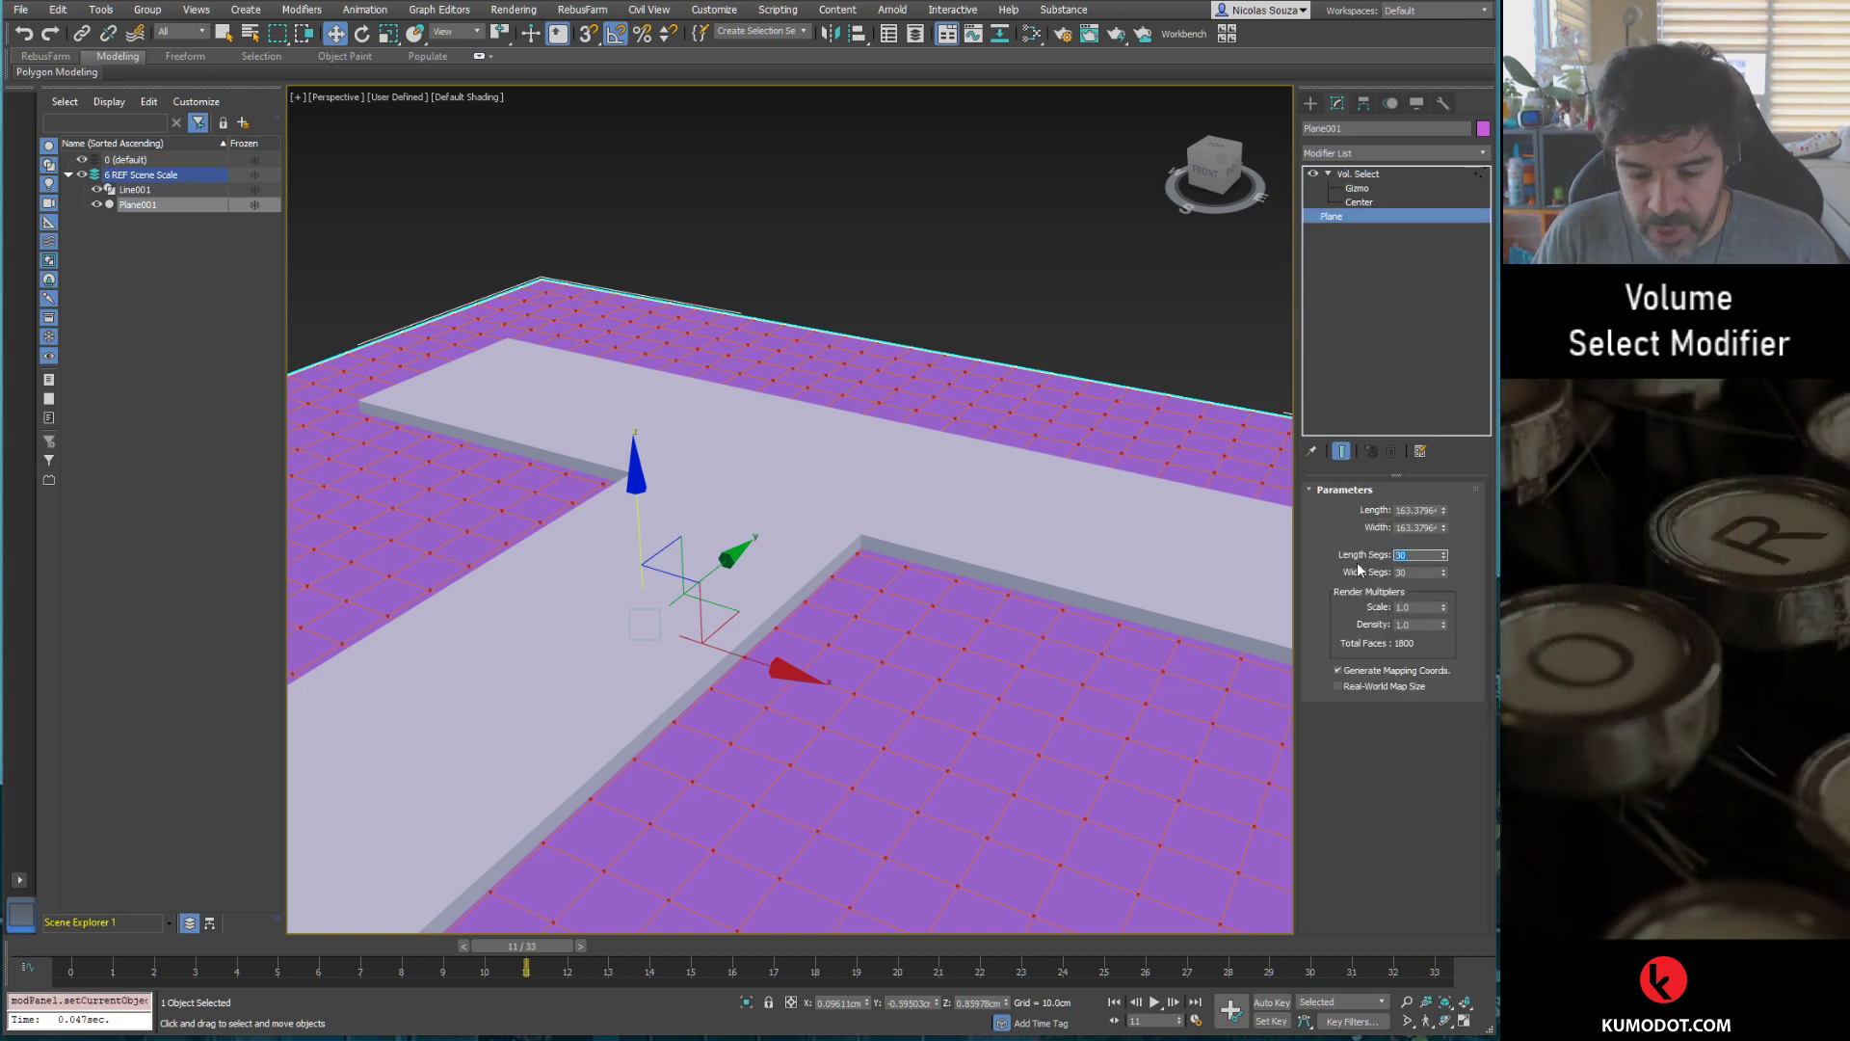
key("Tab")
type("0")
key("Return")
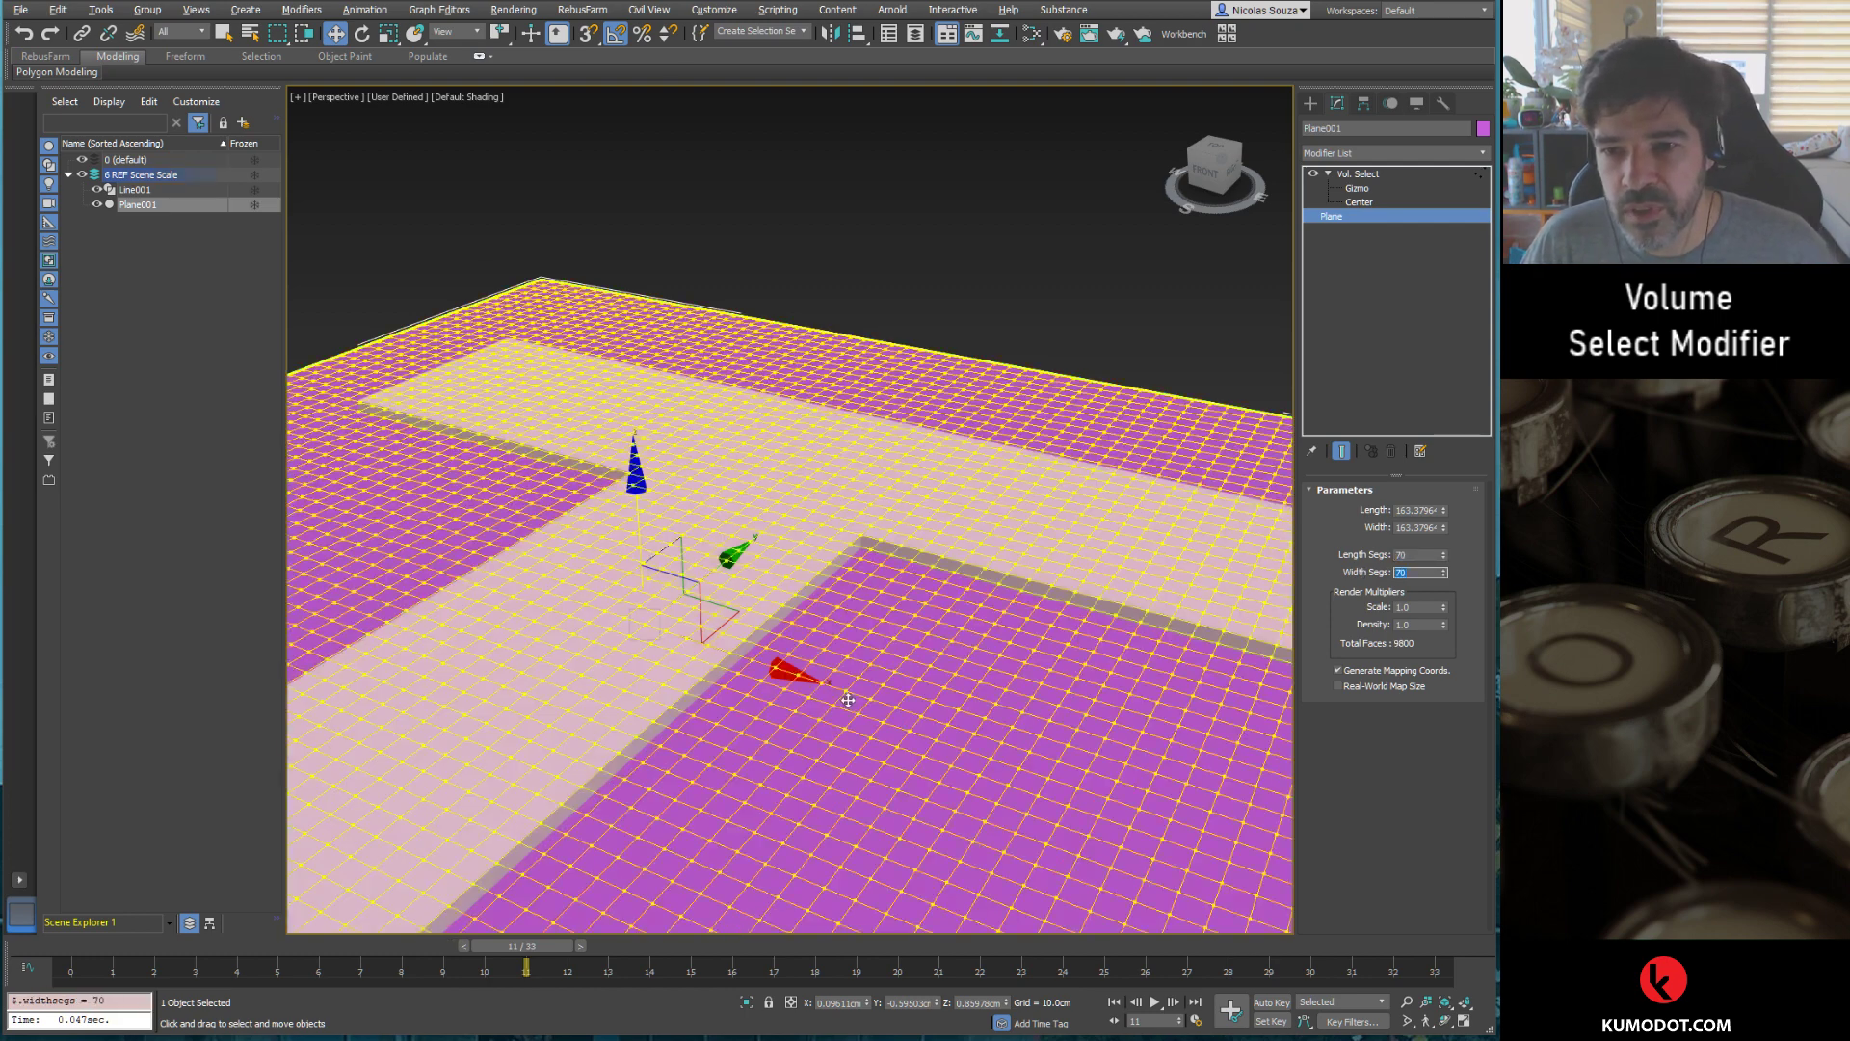
middle_click_drag(898, 752, 841, 690, "alt")
Step: Pick Line001 as Vol. Select's Mesh Object volume and narrow Soft Selection Falloff to about 0.017
key("F3")
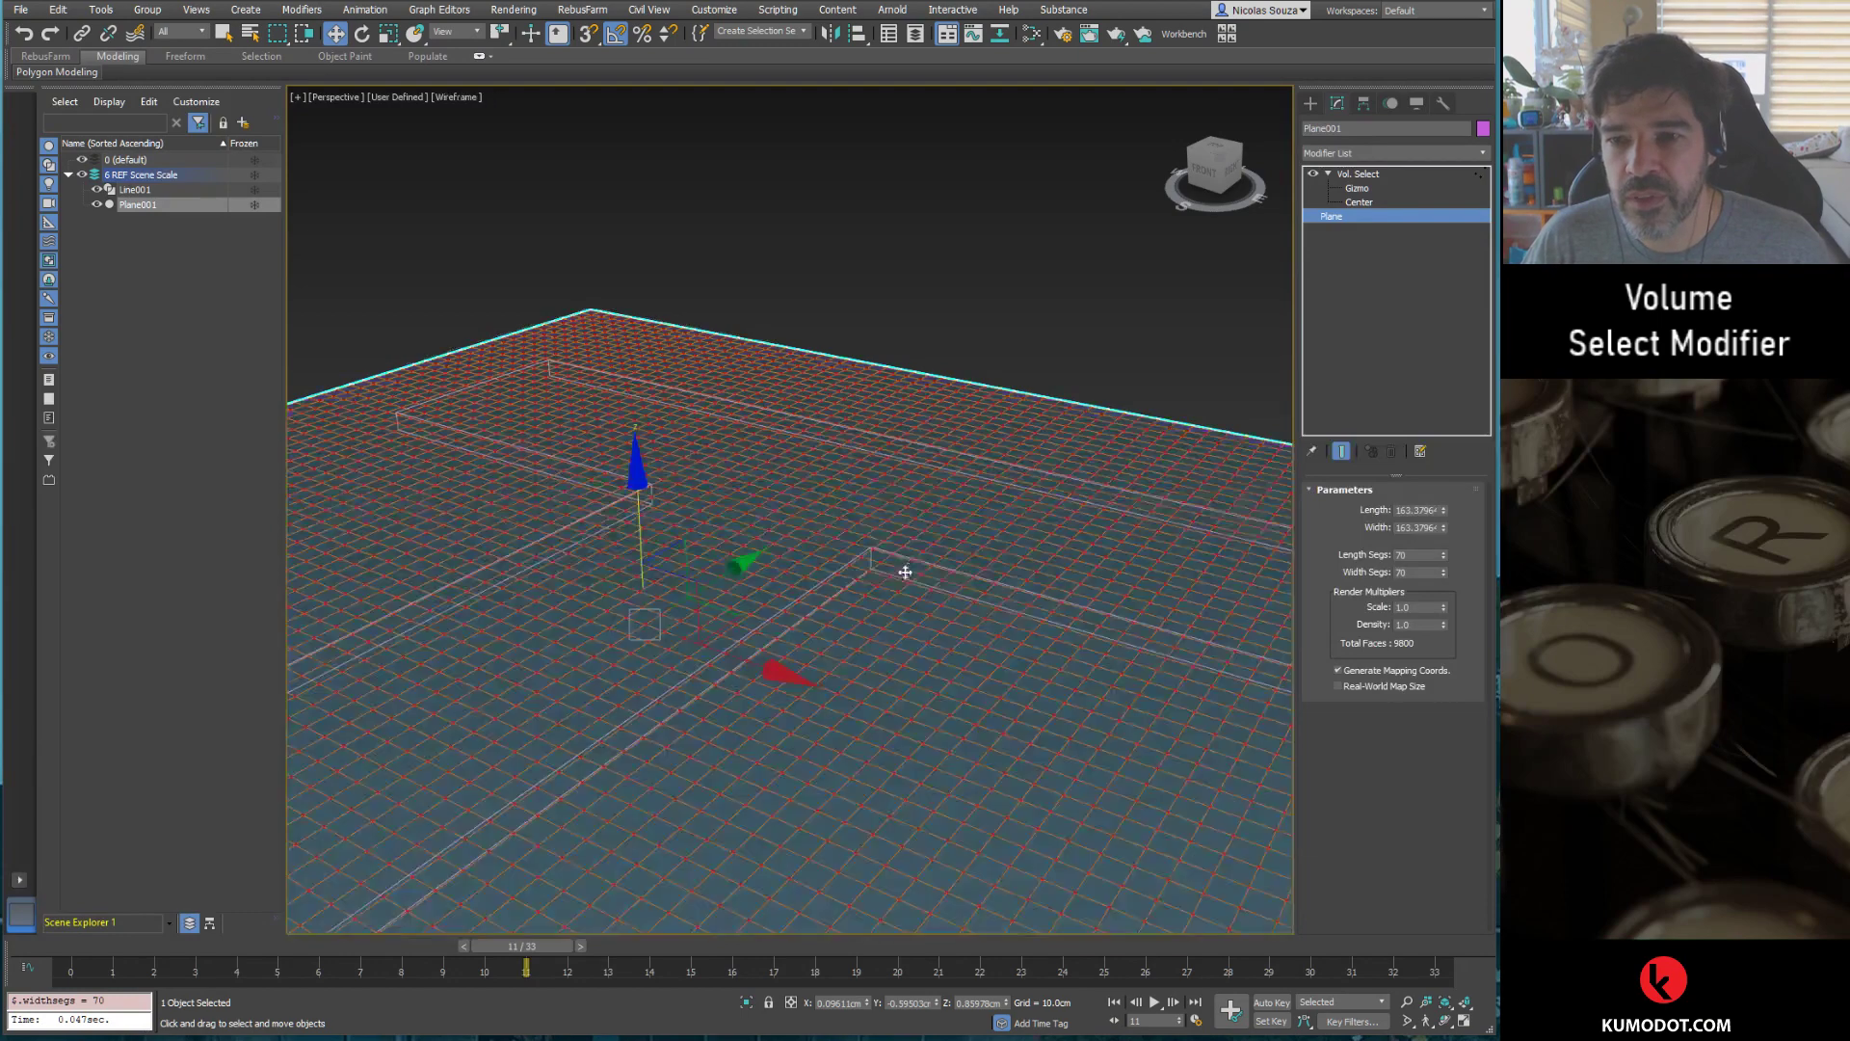
key("F3")
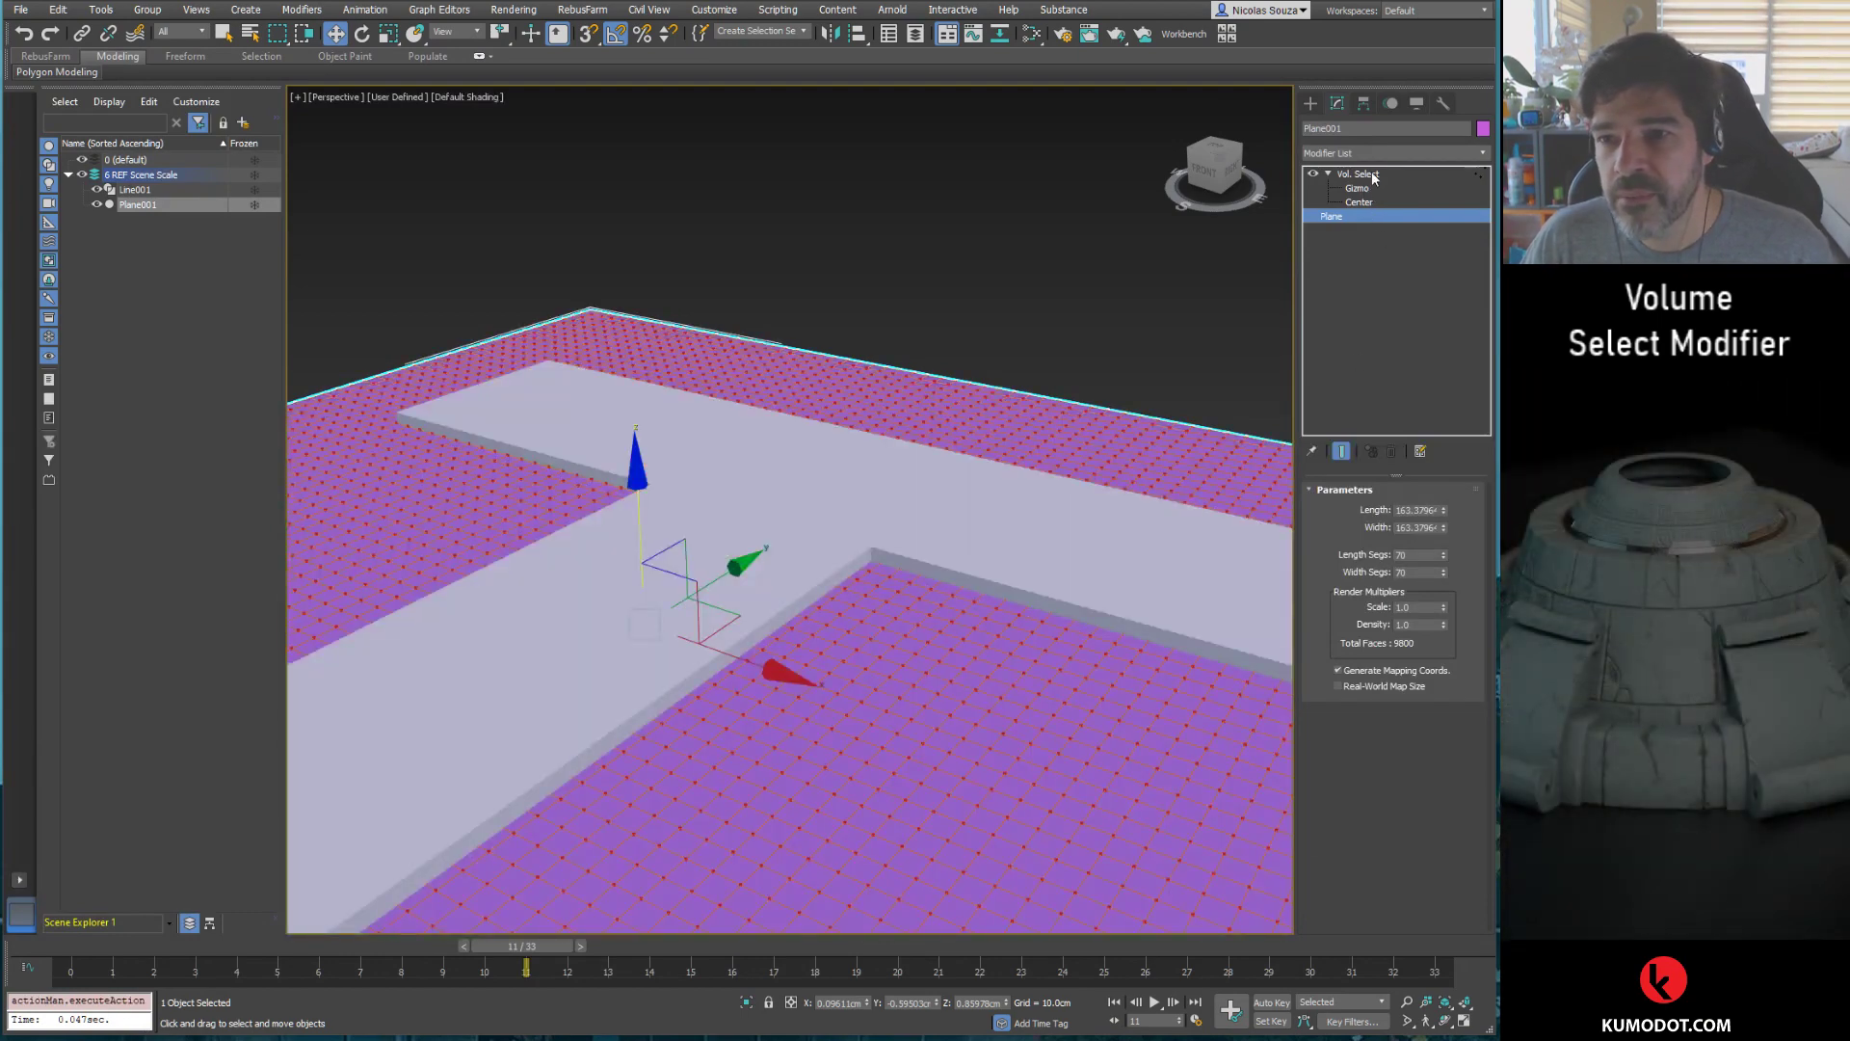
left_click(1374, 177)
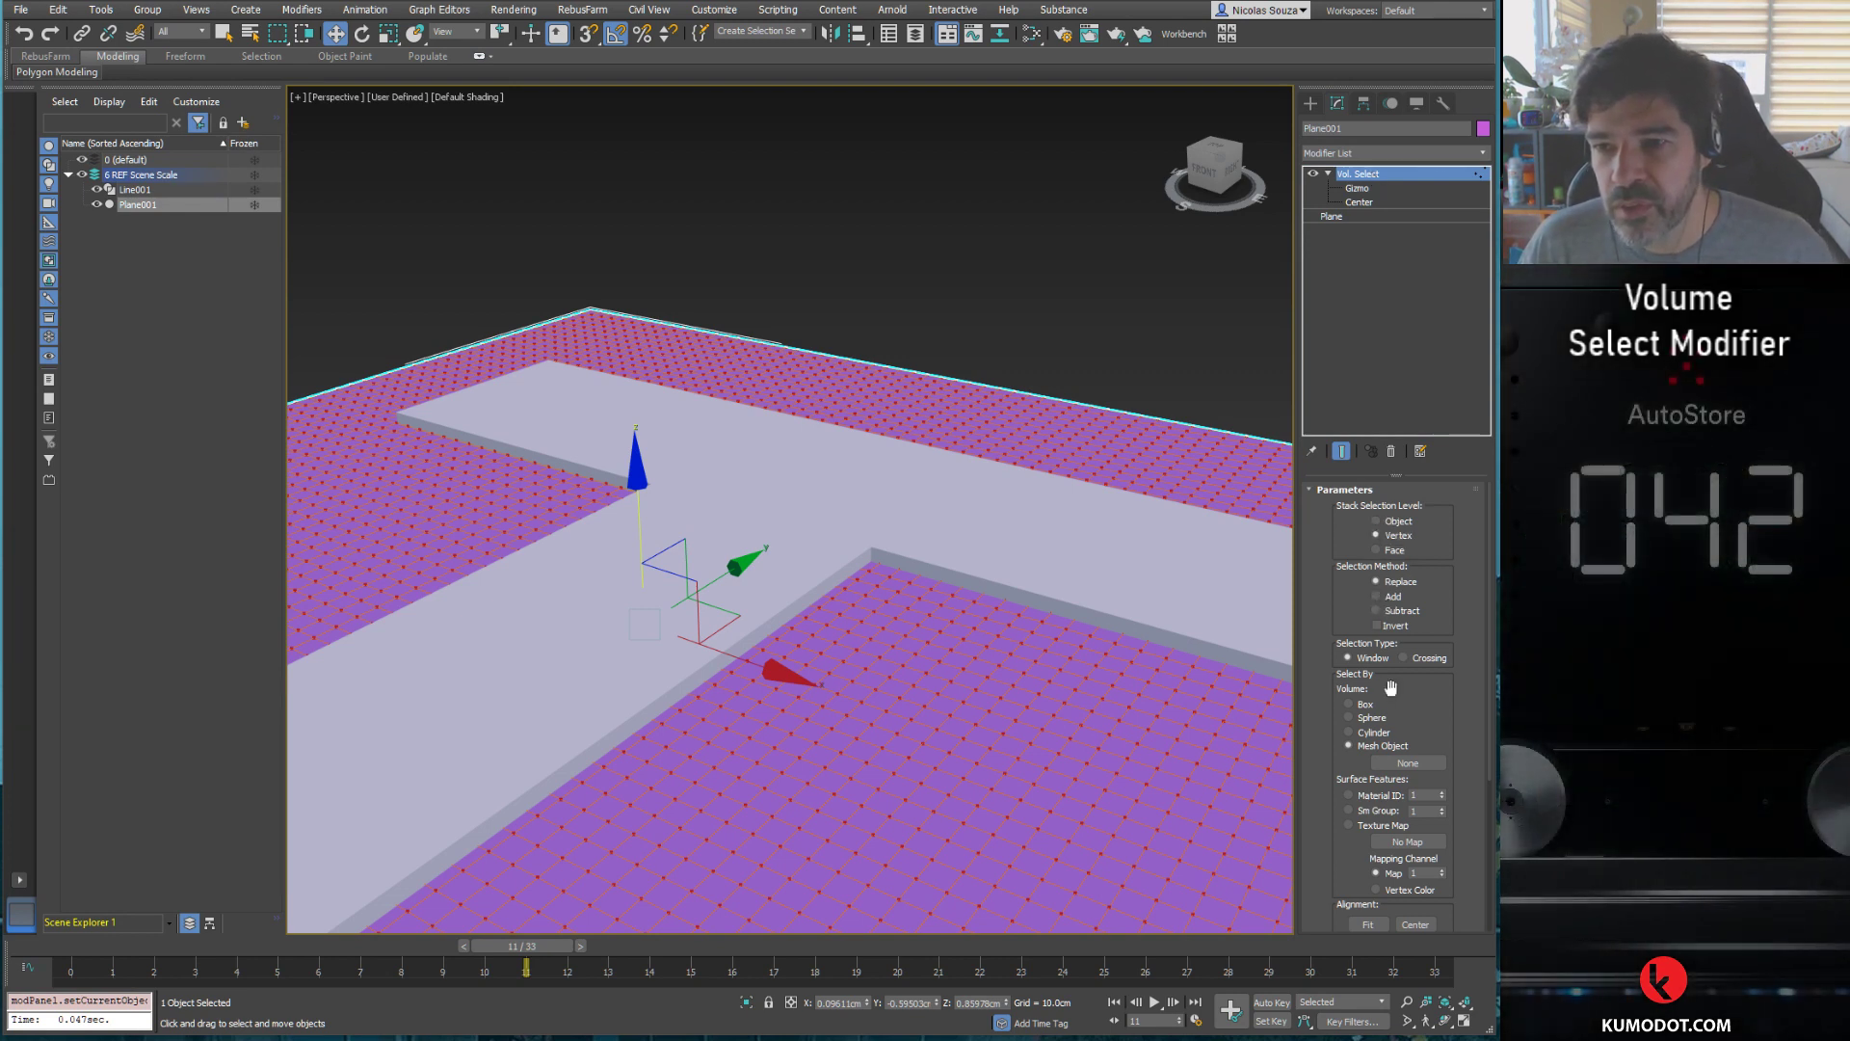
left_click(1410, 765)
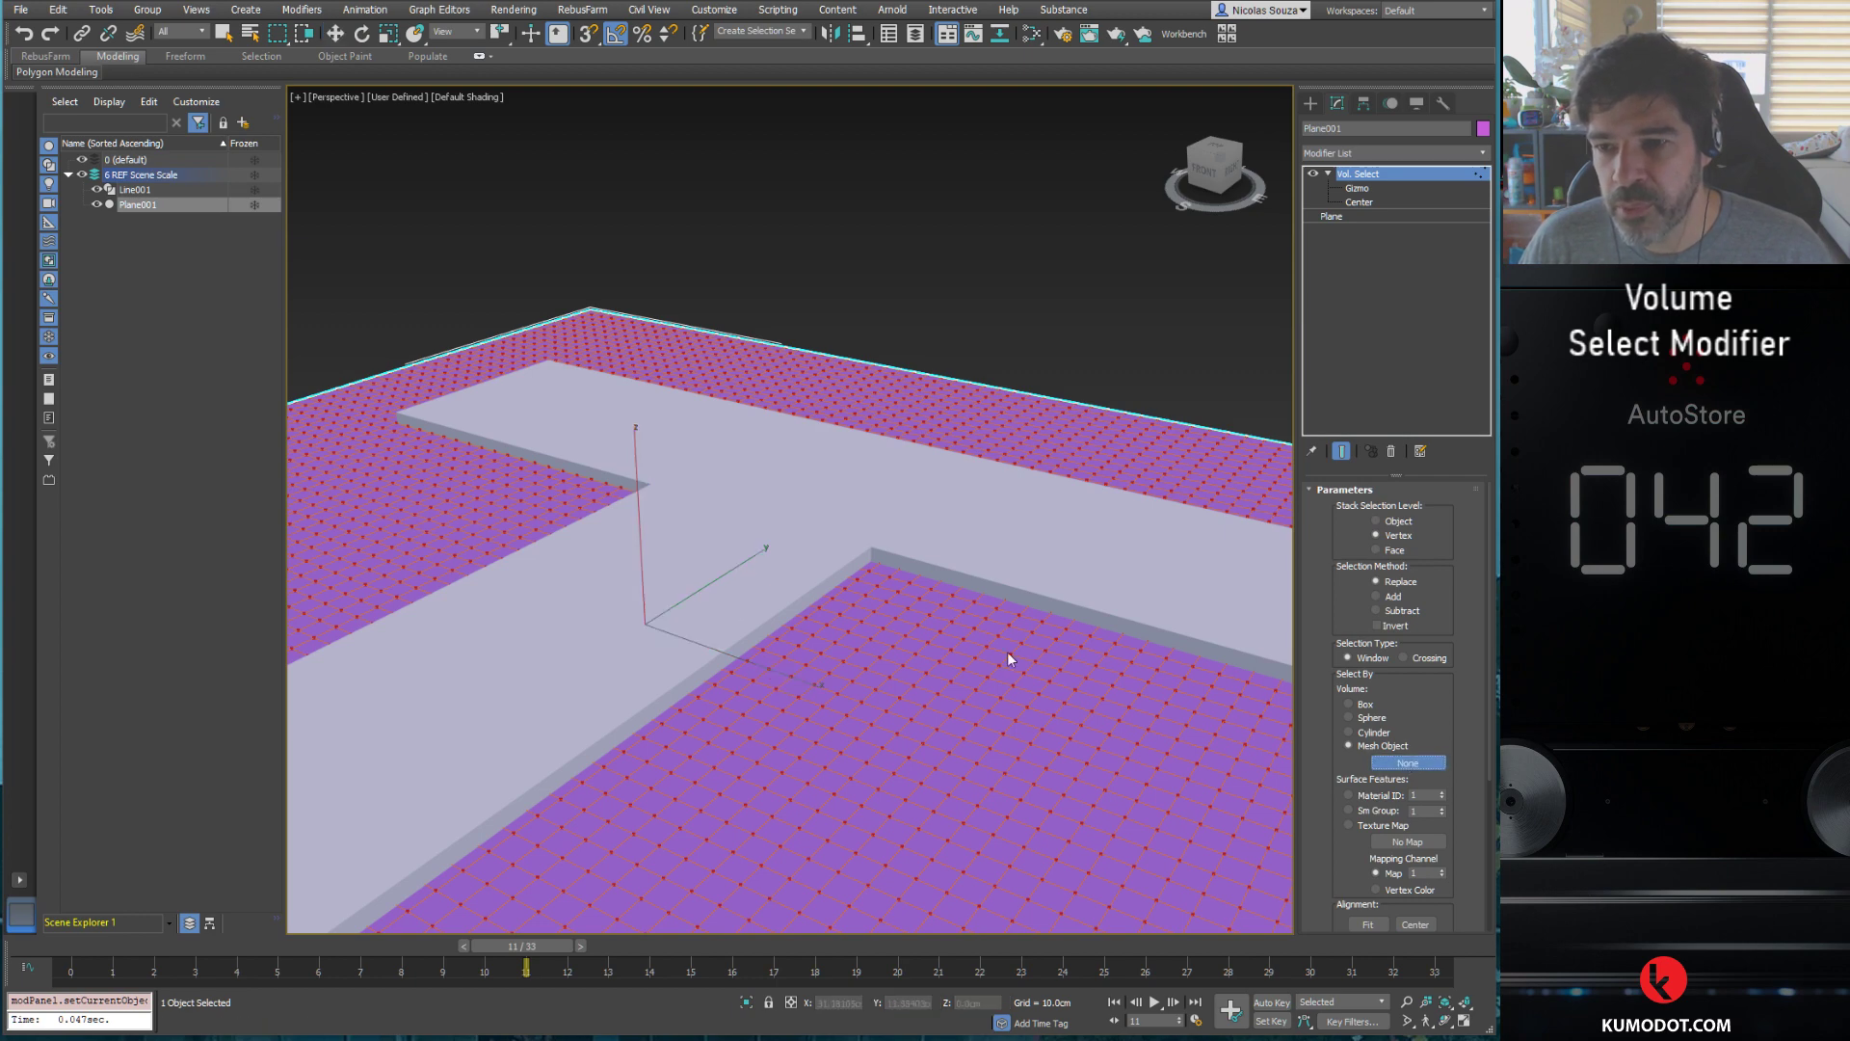
left_click(898, 542)
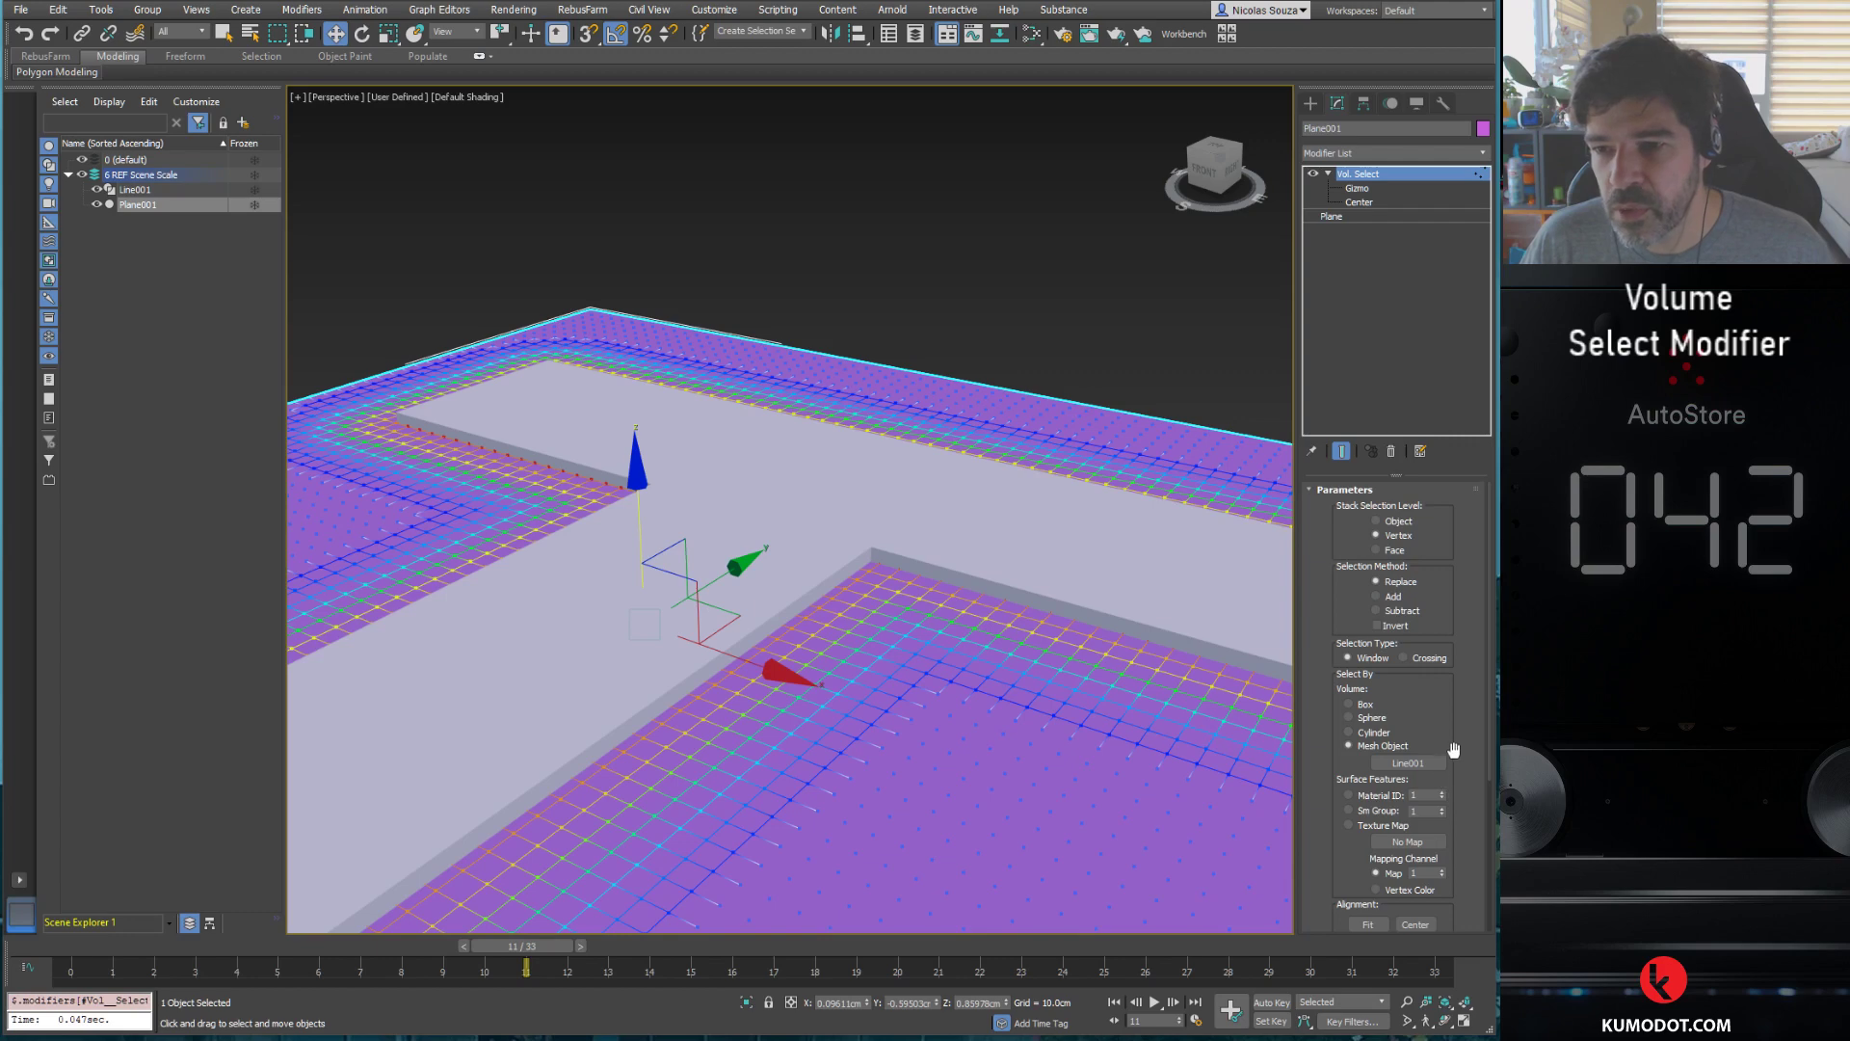
scroll(1446, 761, "down", 5)
left_click_drag(1435, 800, 1430, 860)
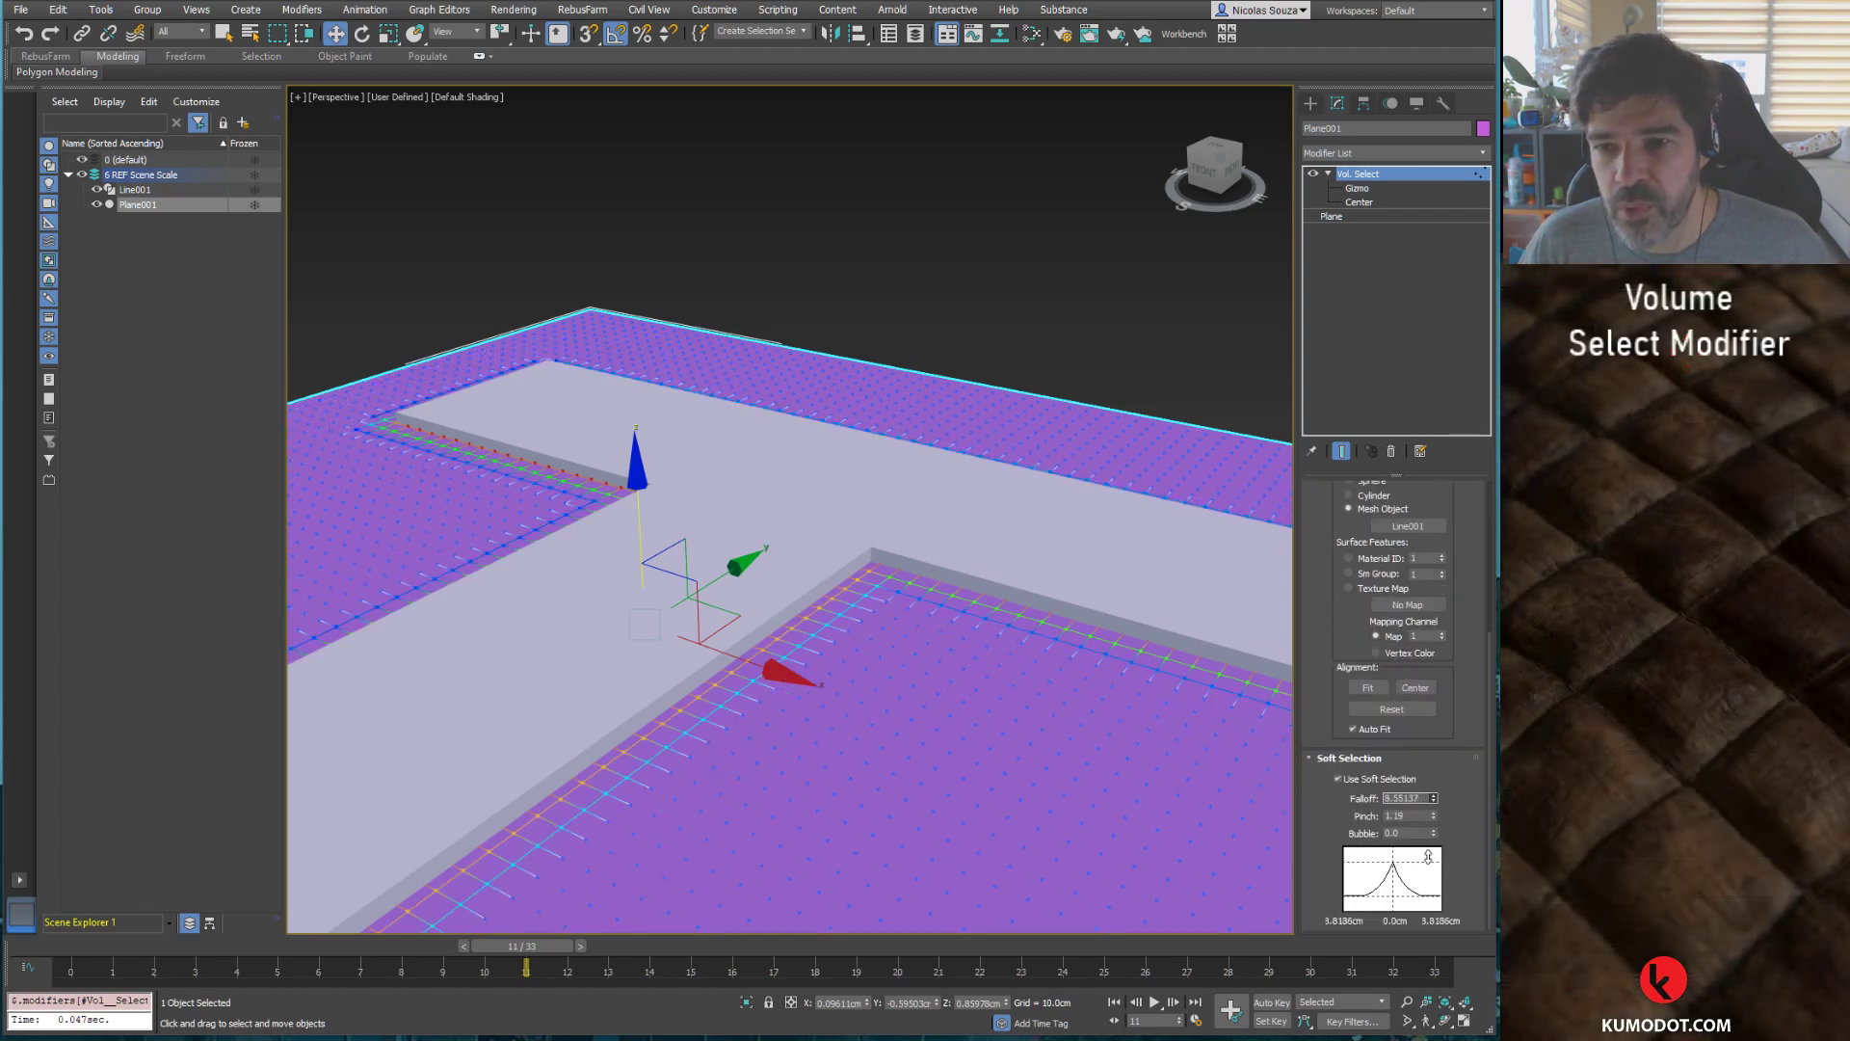
scroll(827, 541, "up", 2)
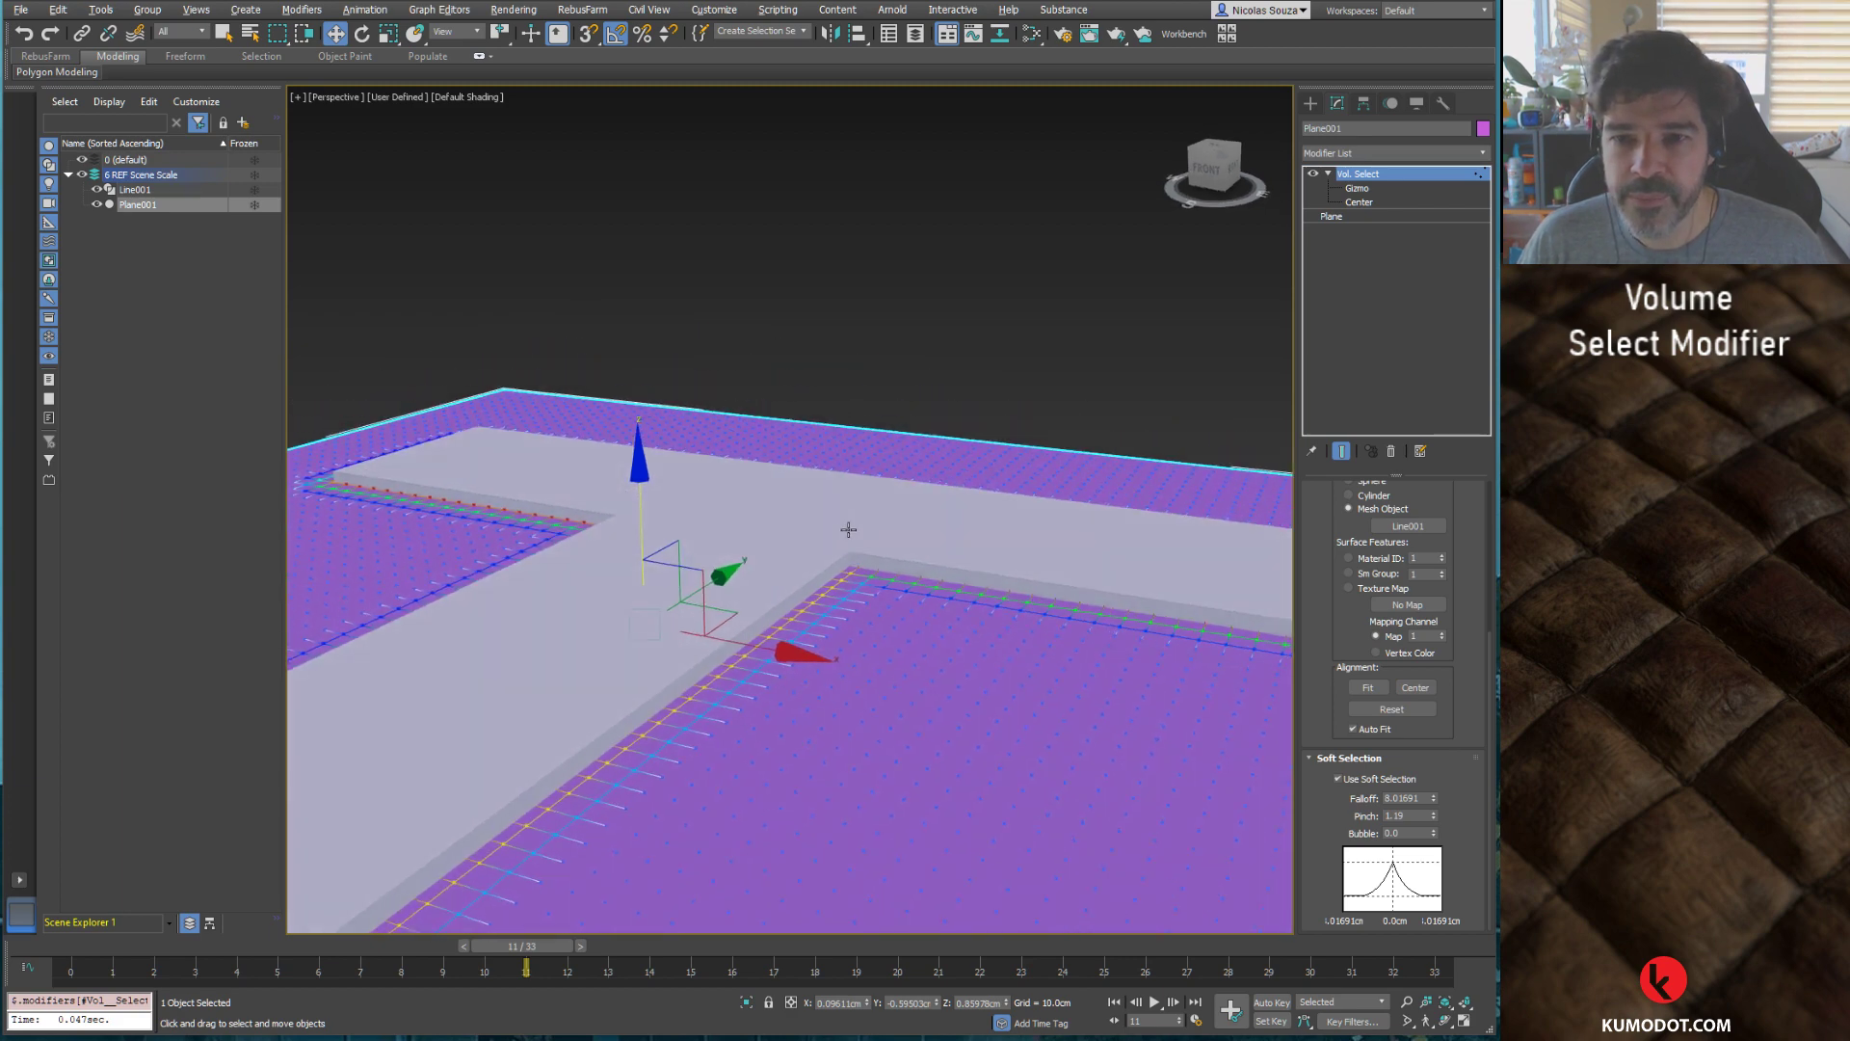
scroll(846, 529, "up", 2)
scroll(846, 591, "up", 1)
scroll(868, 570, "up", 2)
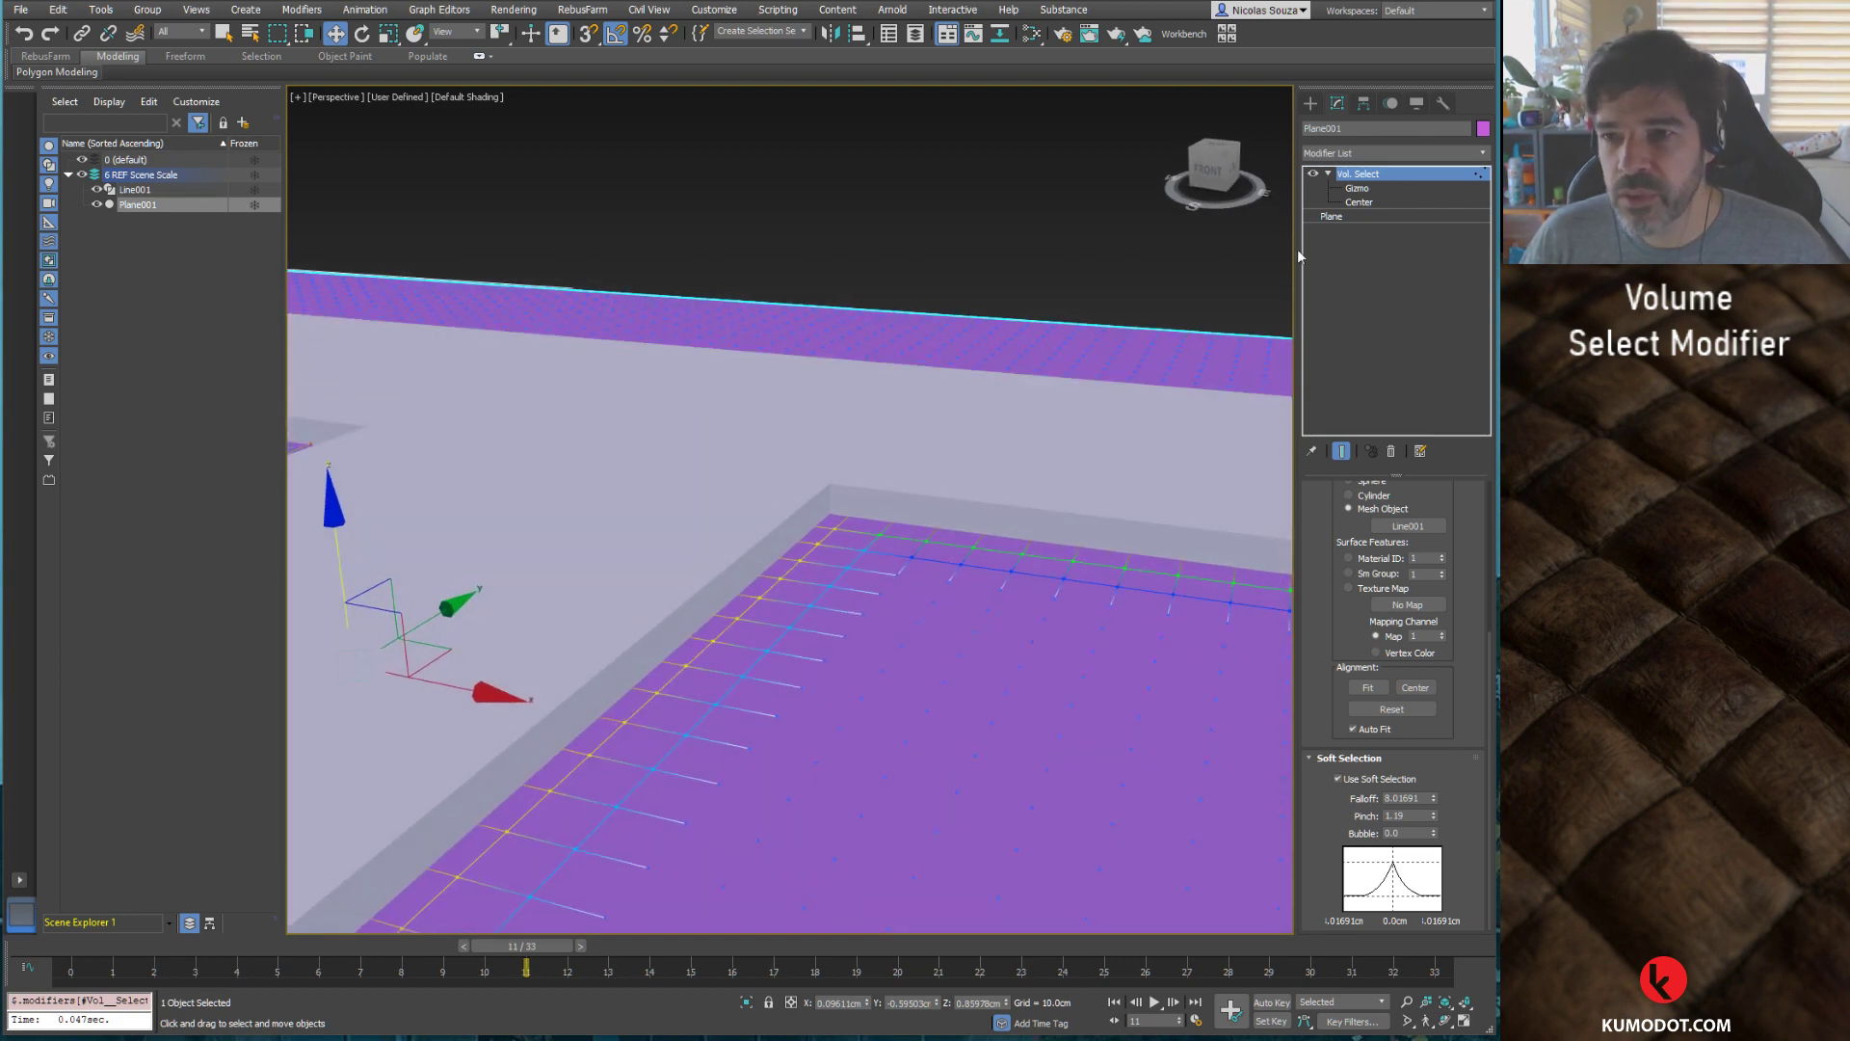
Step: Add an XForm modifier above Vol. Select and activate its Gizmo sub-object
left_click(1484, 154)
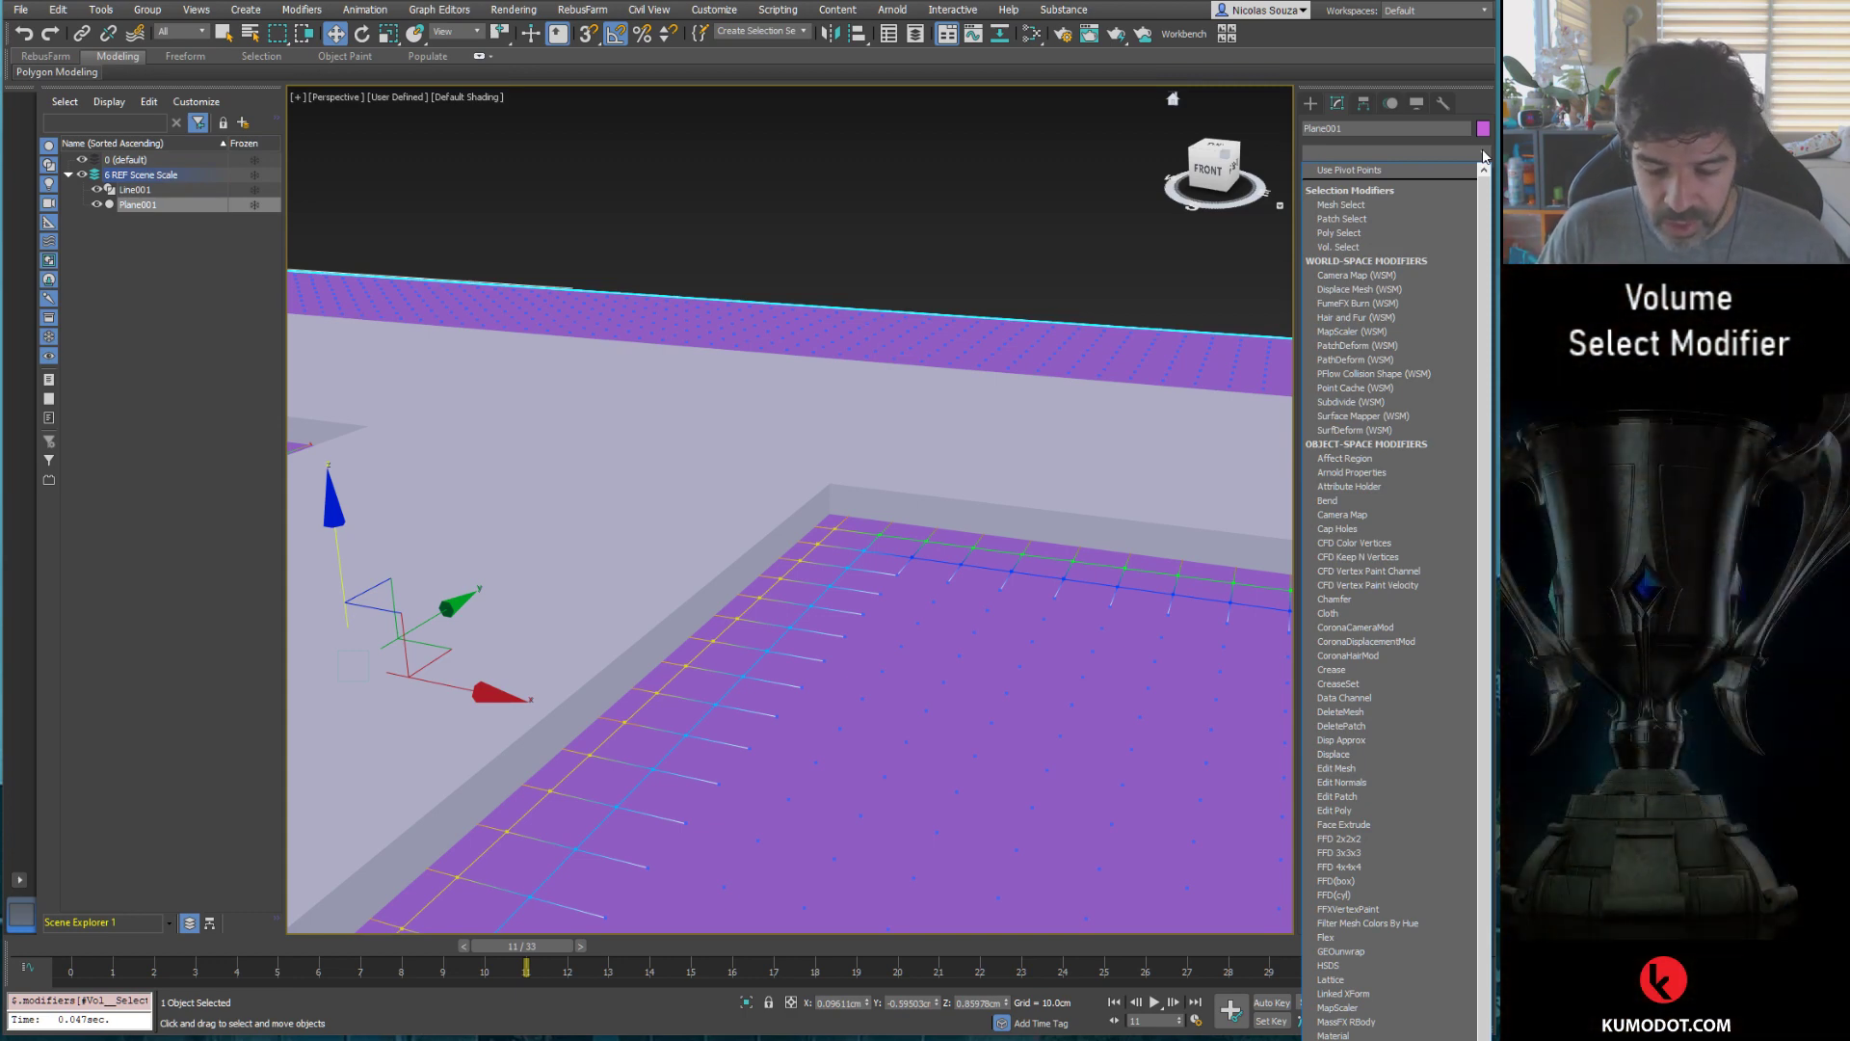
scroll(1483, 154, "down", 9)
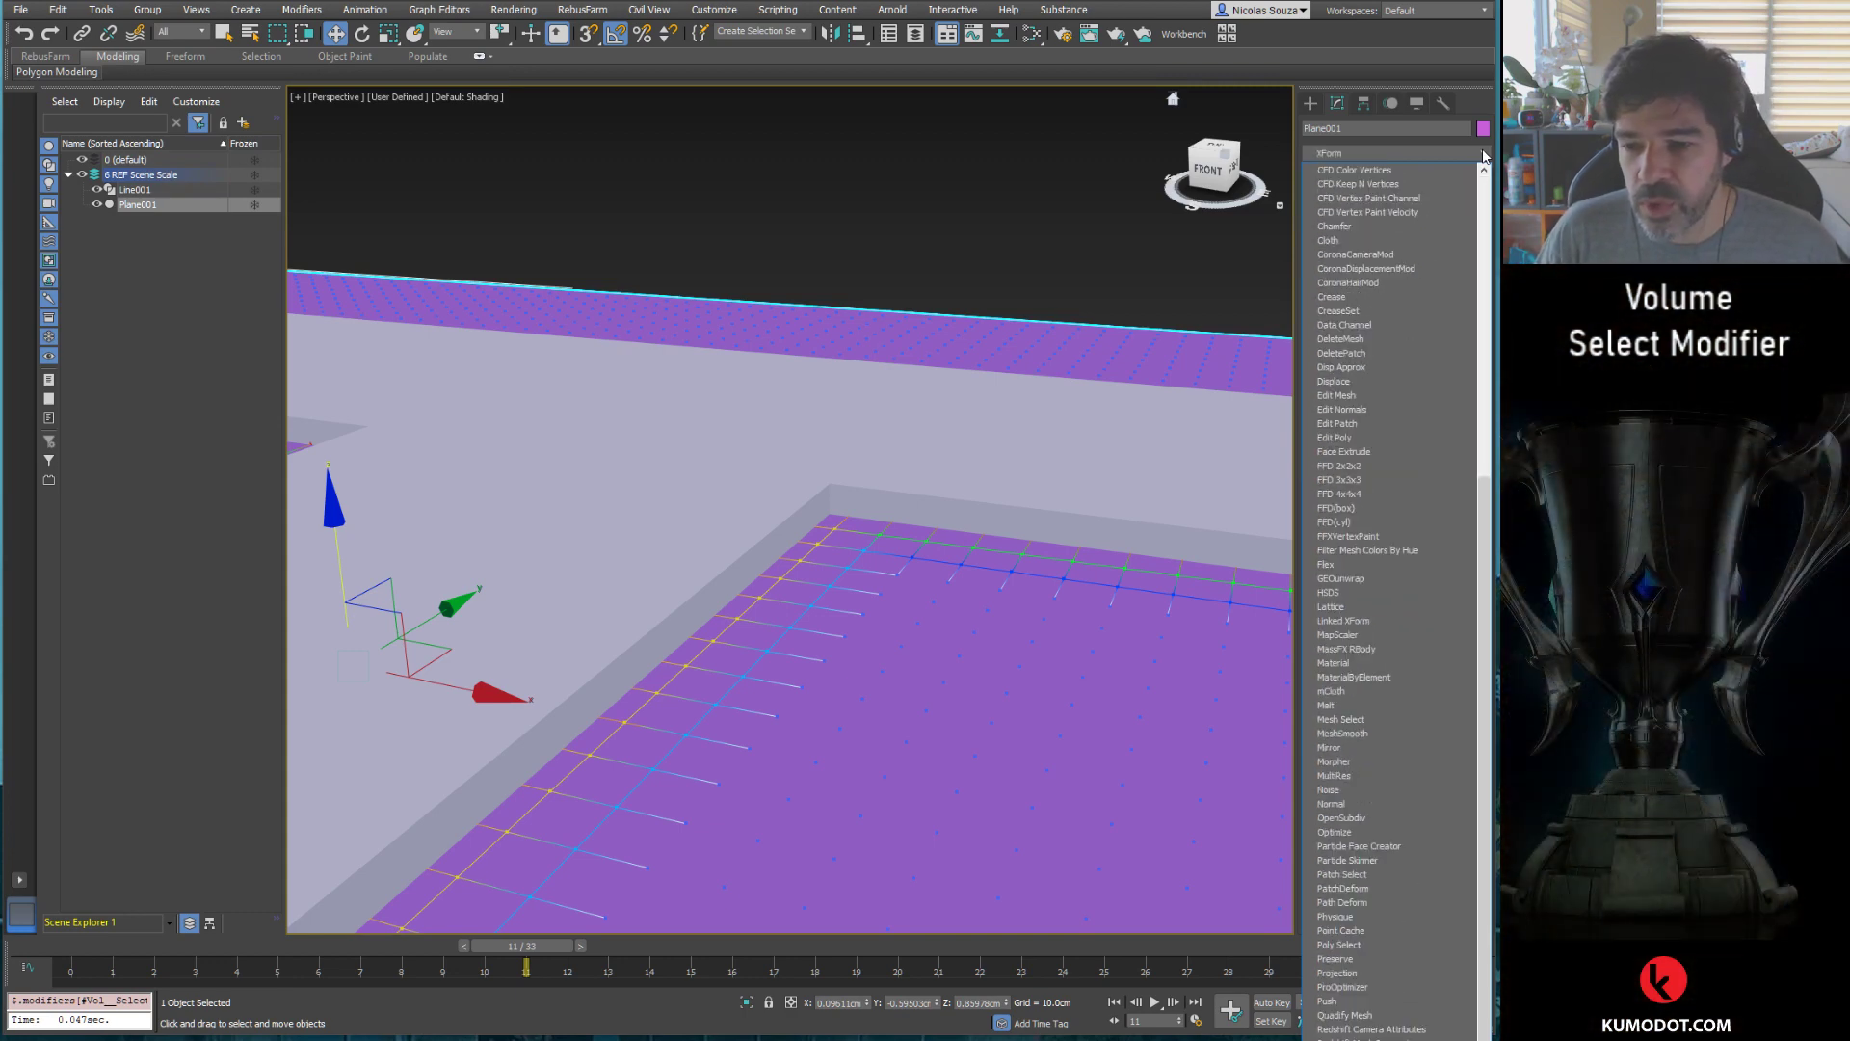
left_click(1484, 157)
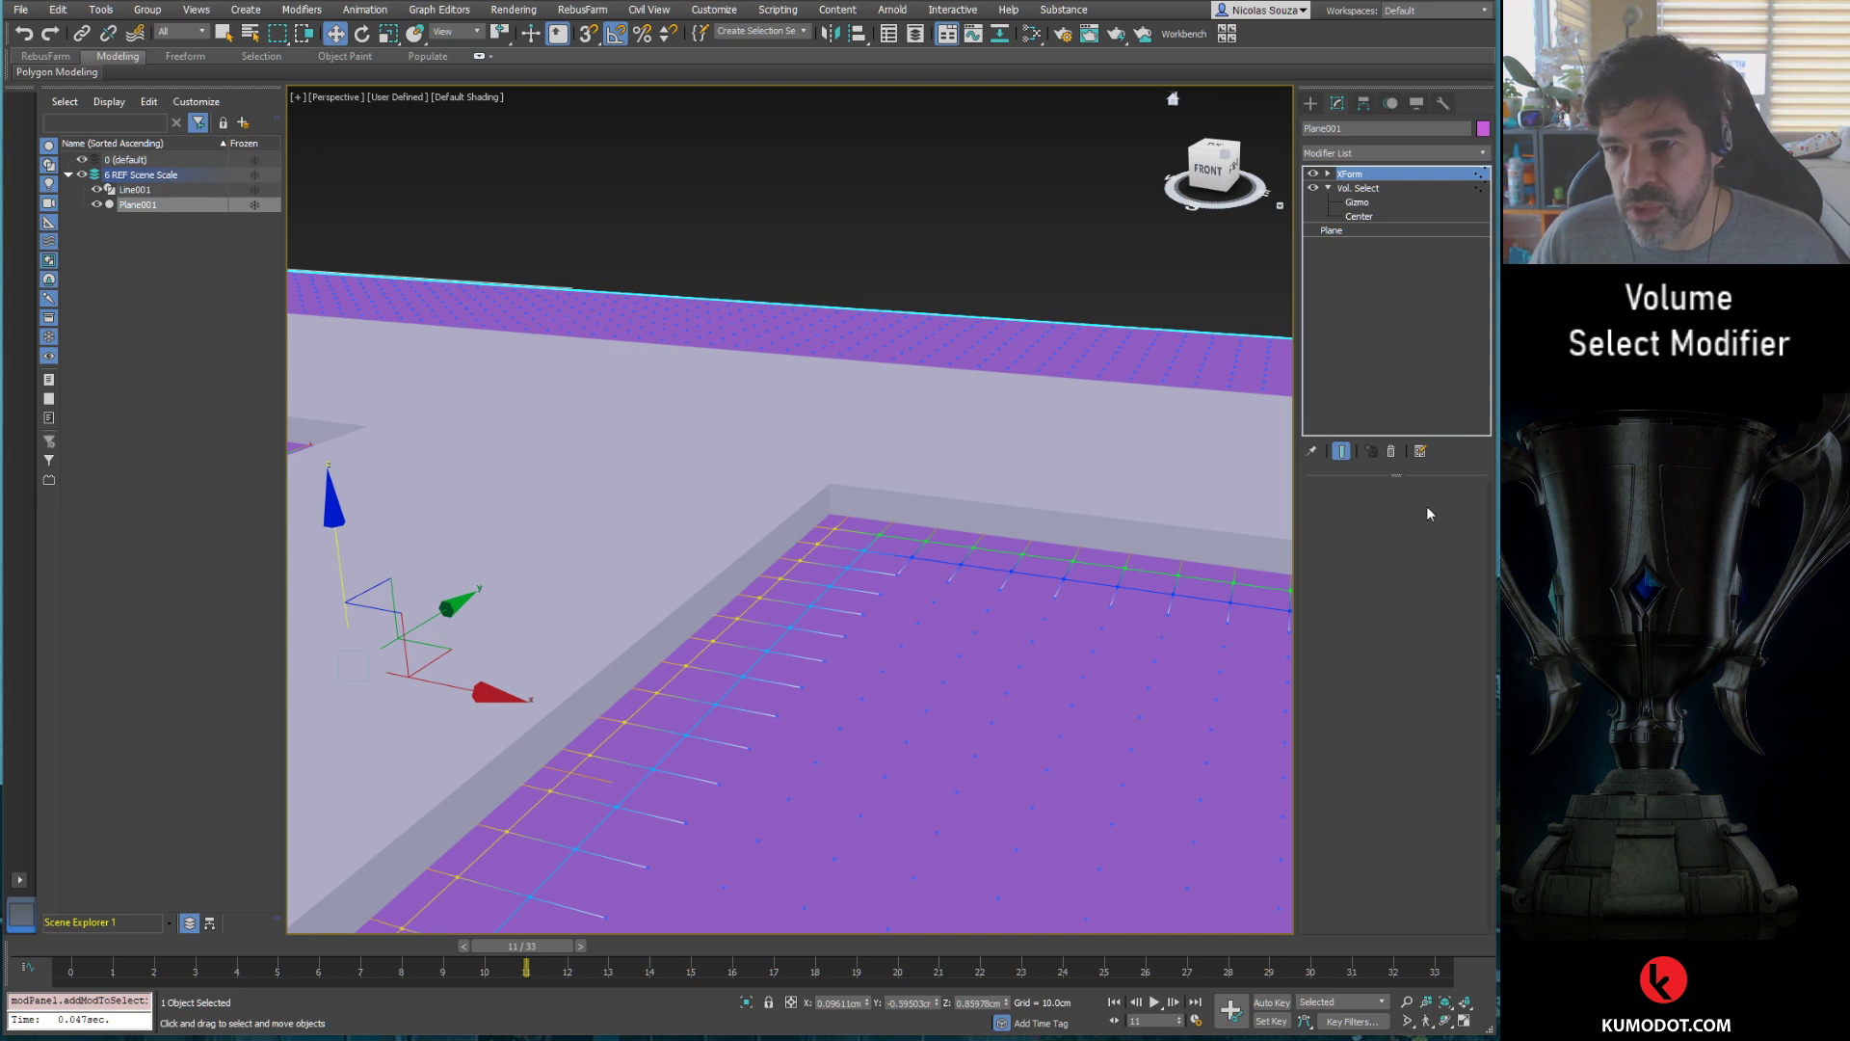
left_click(1329, 175)
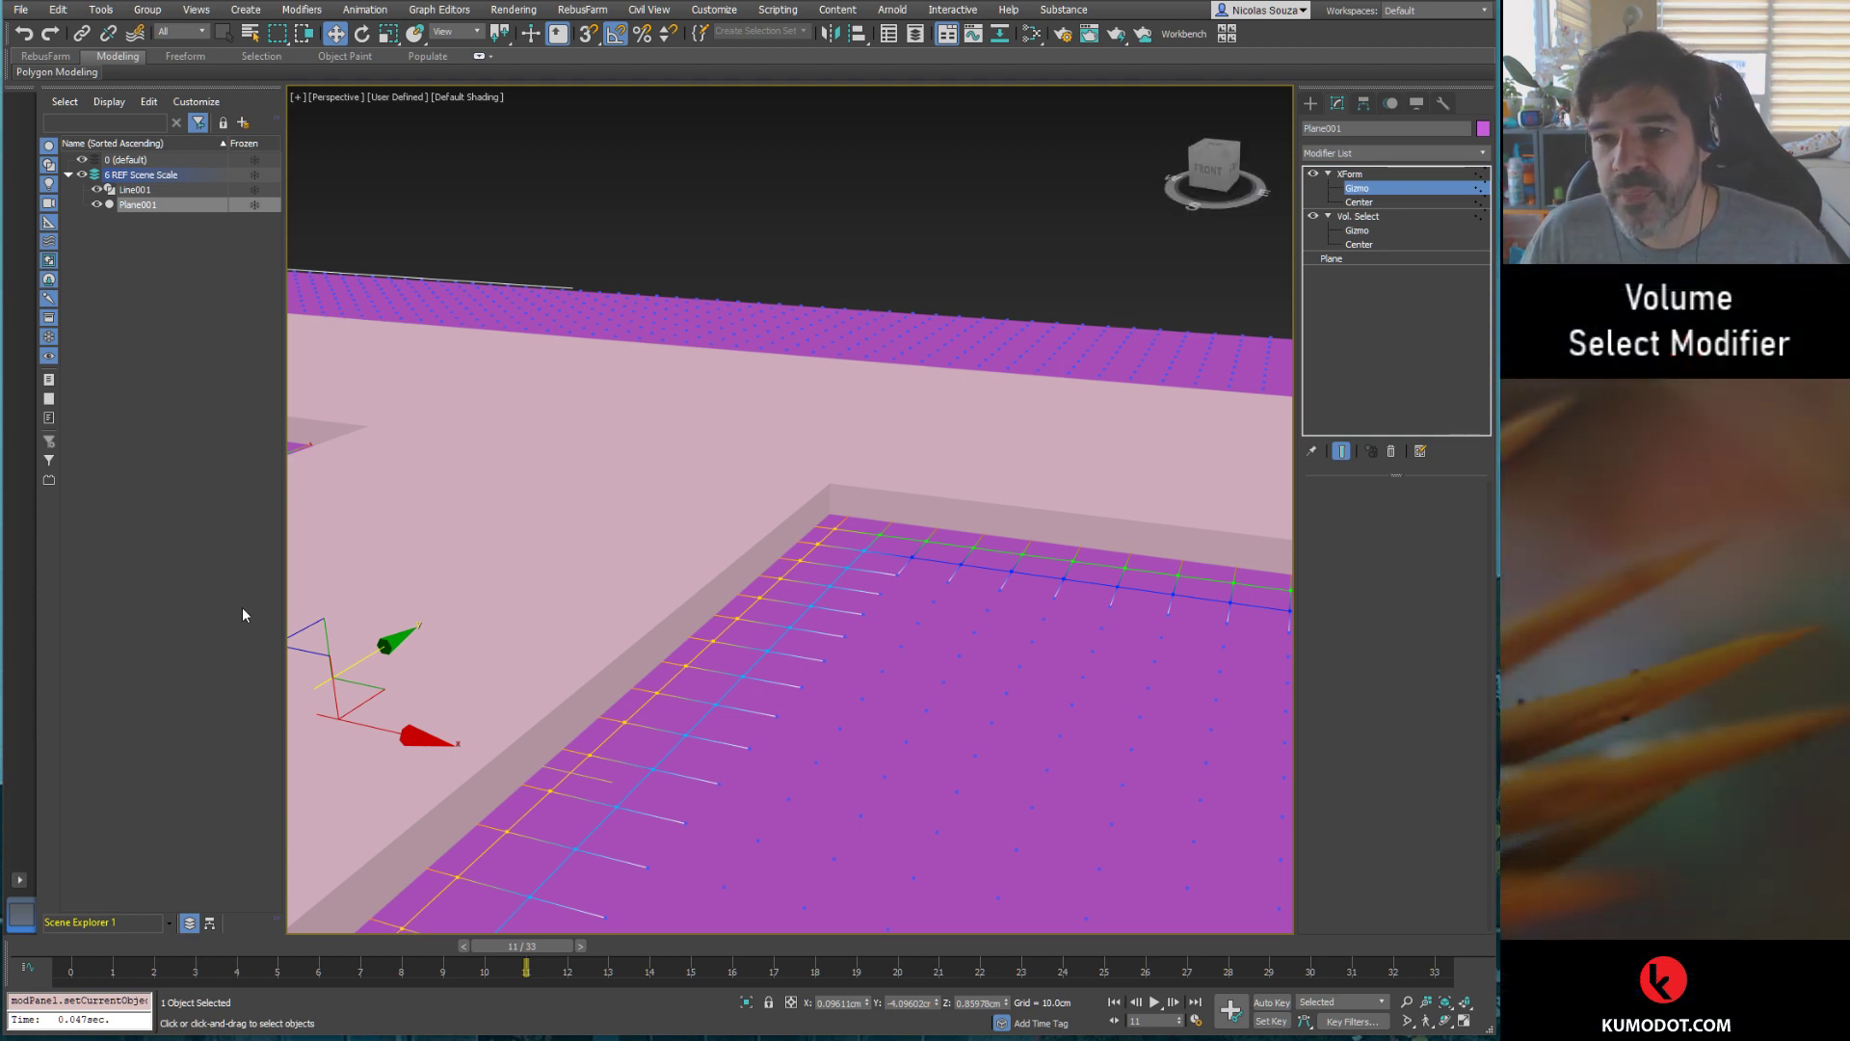
Step: Raise the XForm gizmo about 1.2cm along Z, then exit the Gizmo level
middle_click_drag(374, 603, 469, 488)
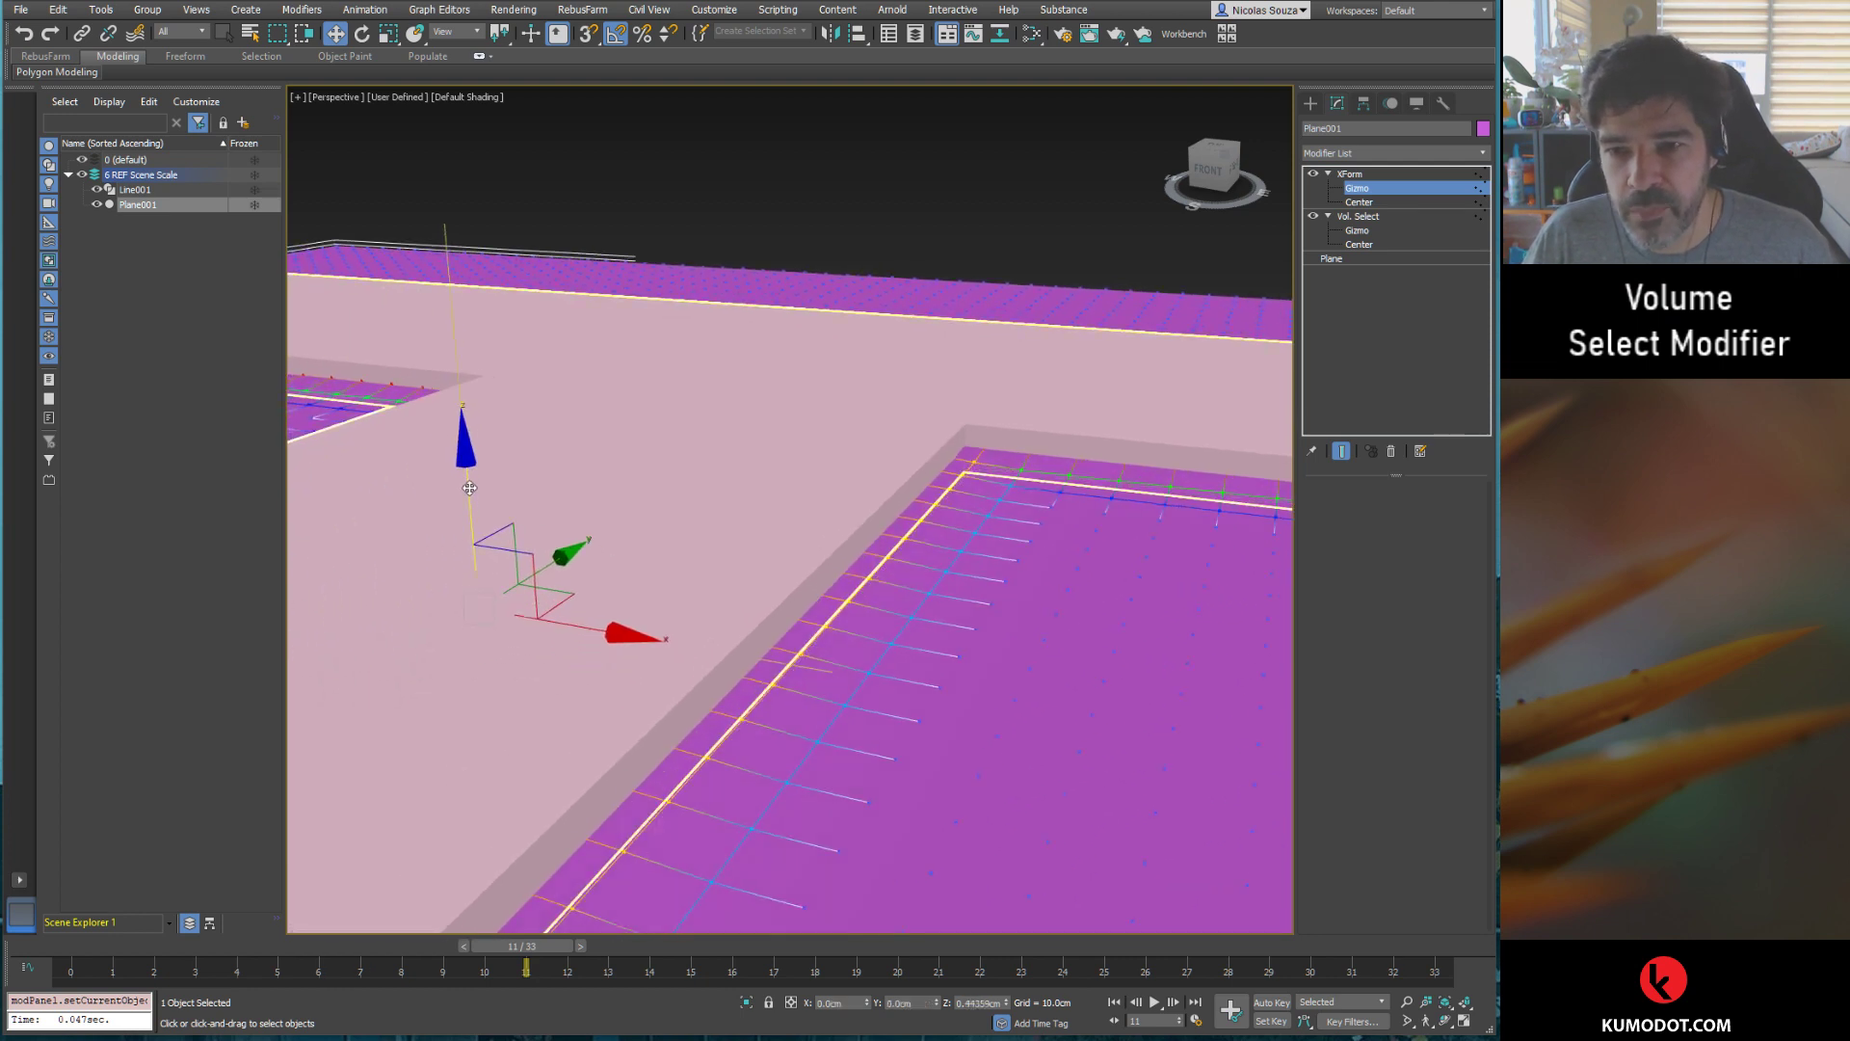
left_click_drag(470, 487, 463, 467)
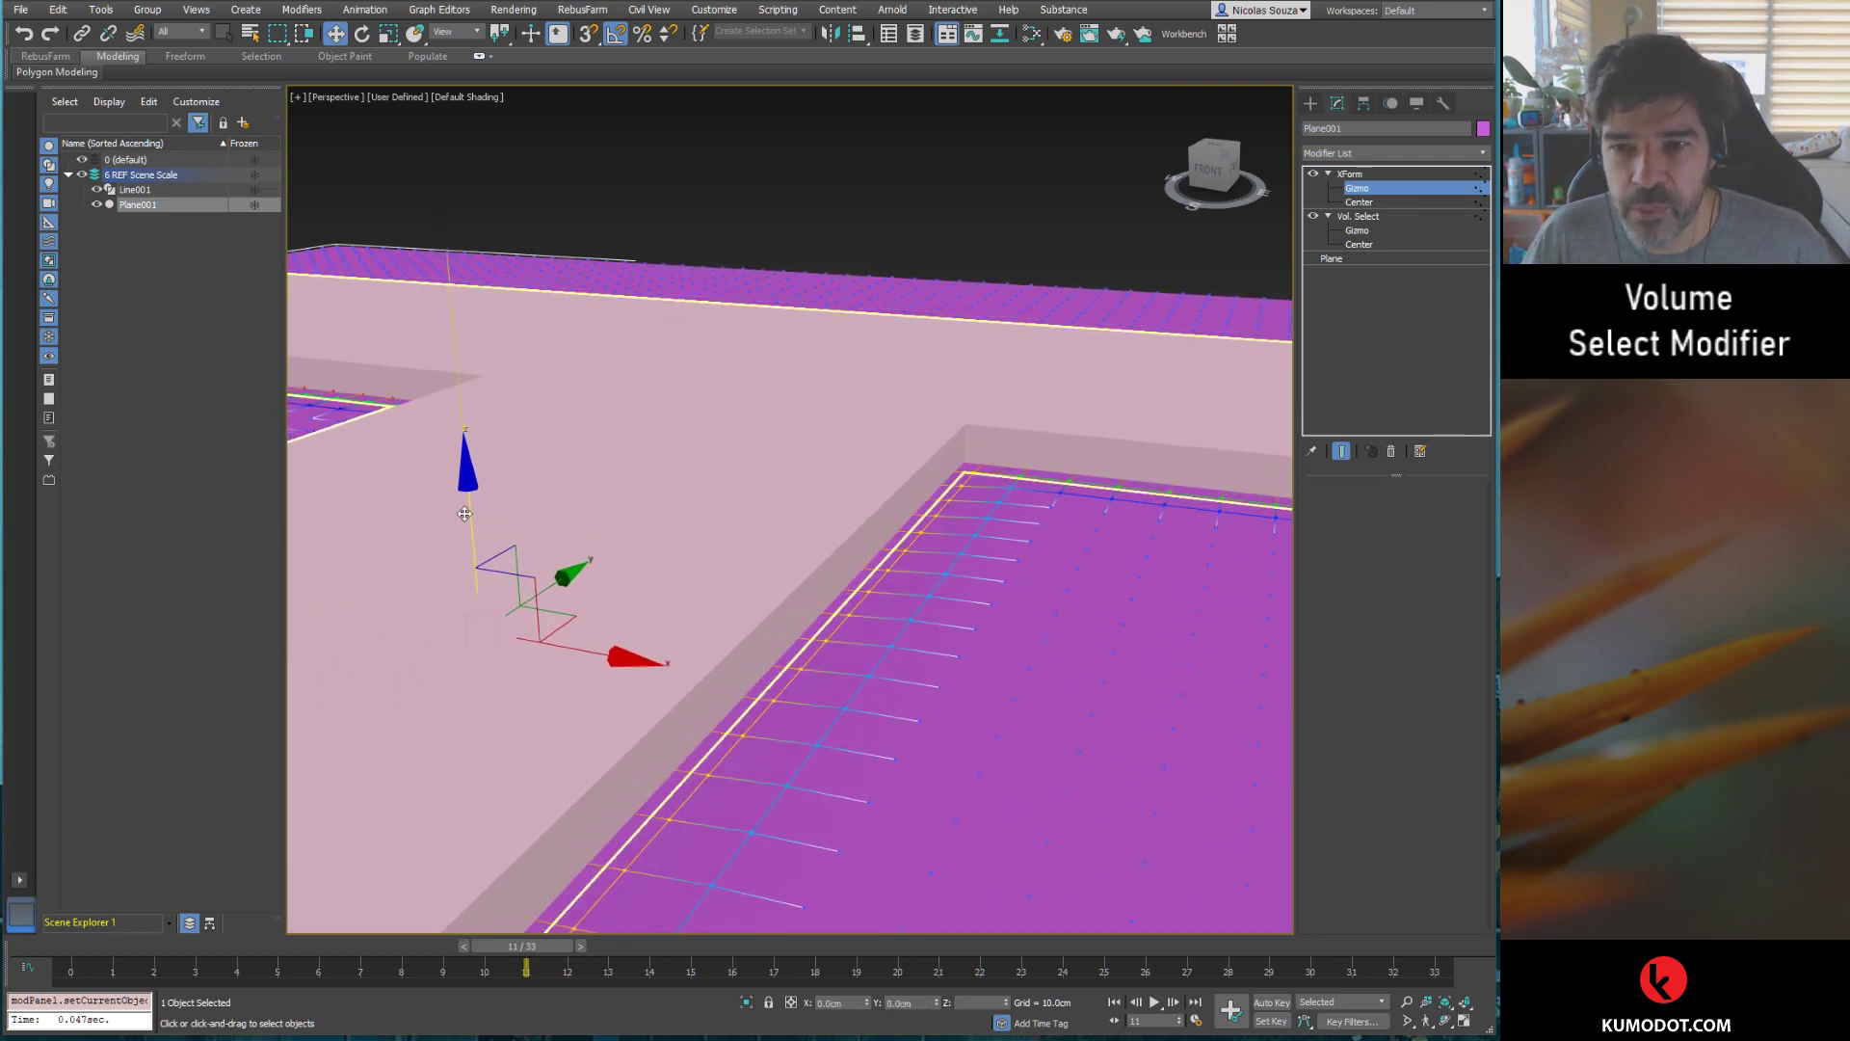
middle_click_drag(463, 466, 864, 613, "alt")
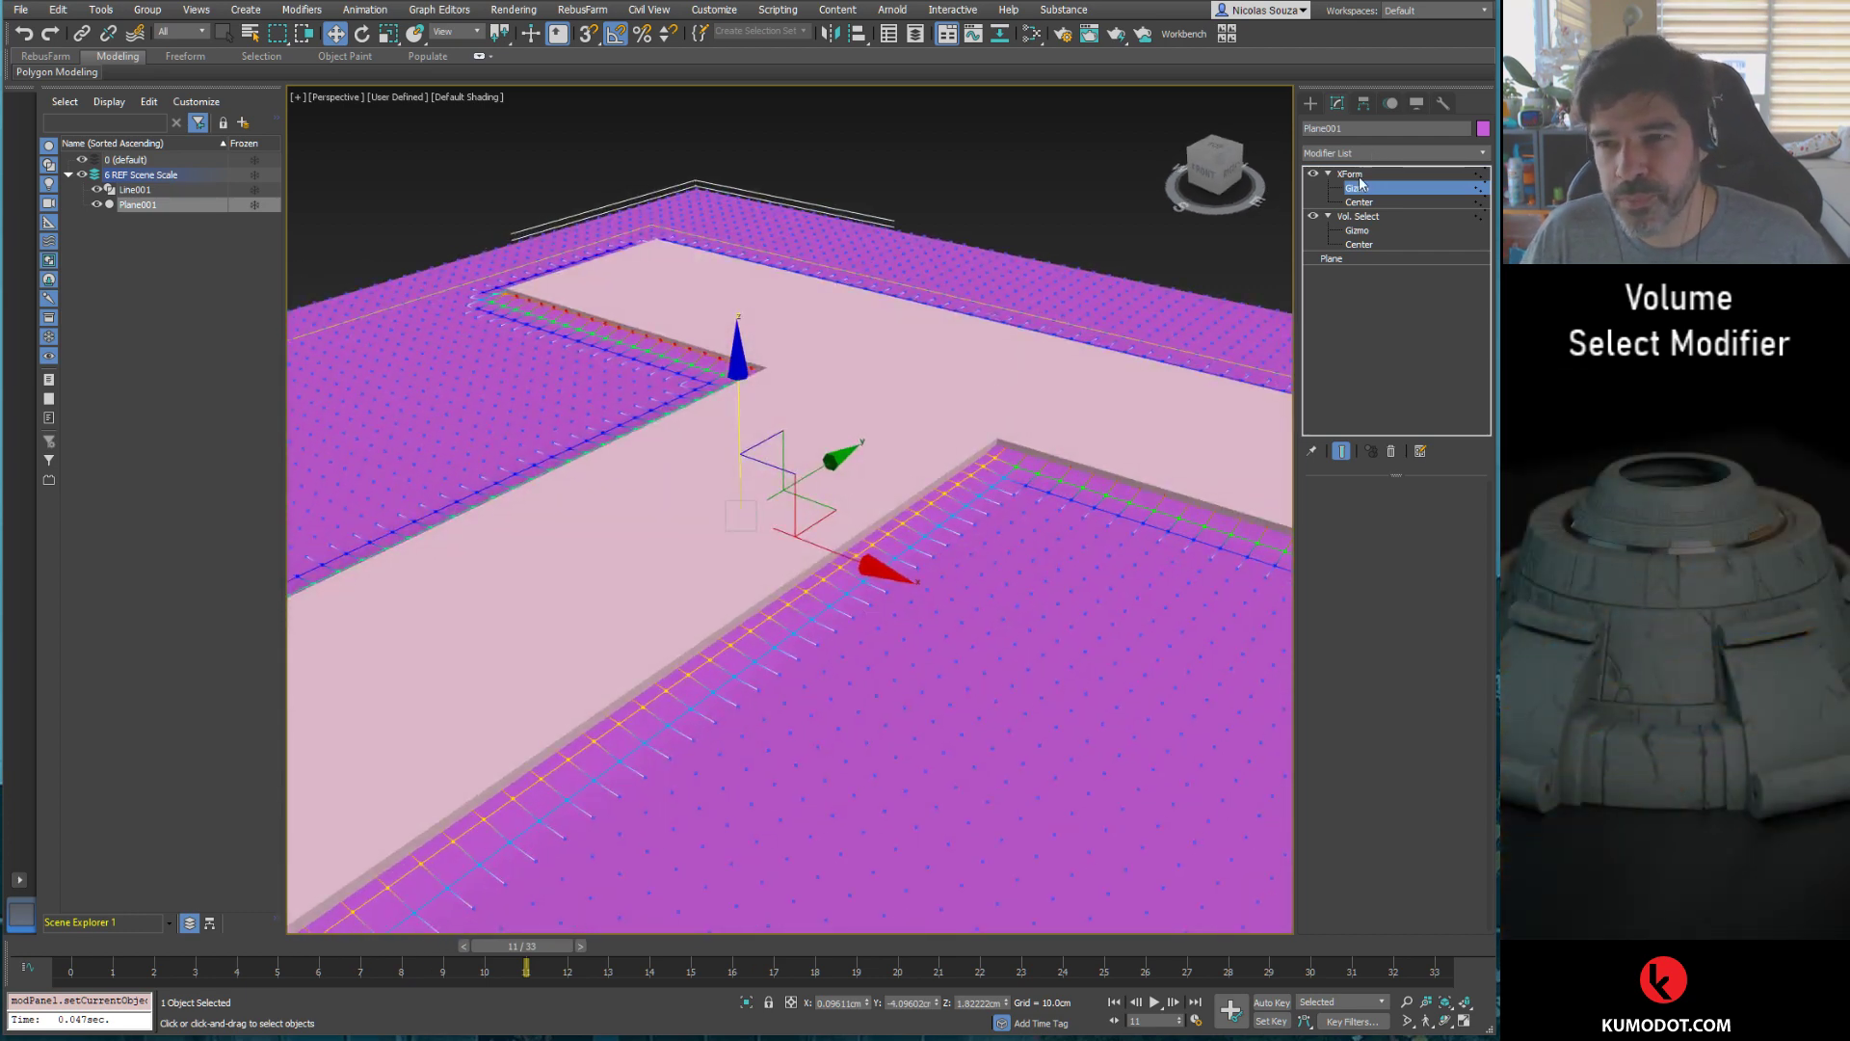
left_click(1362, 189)
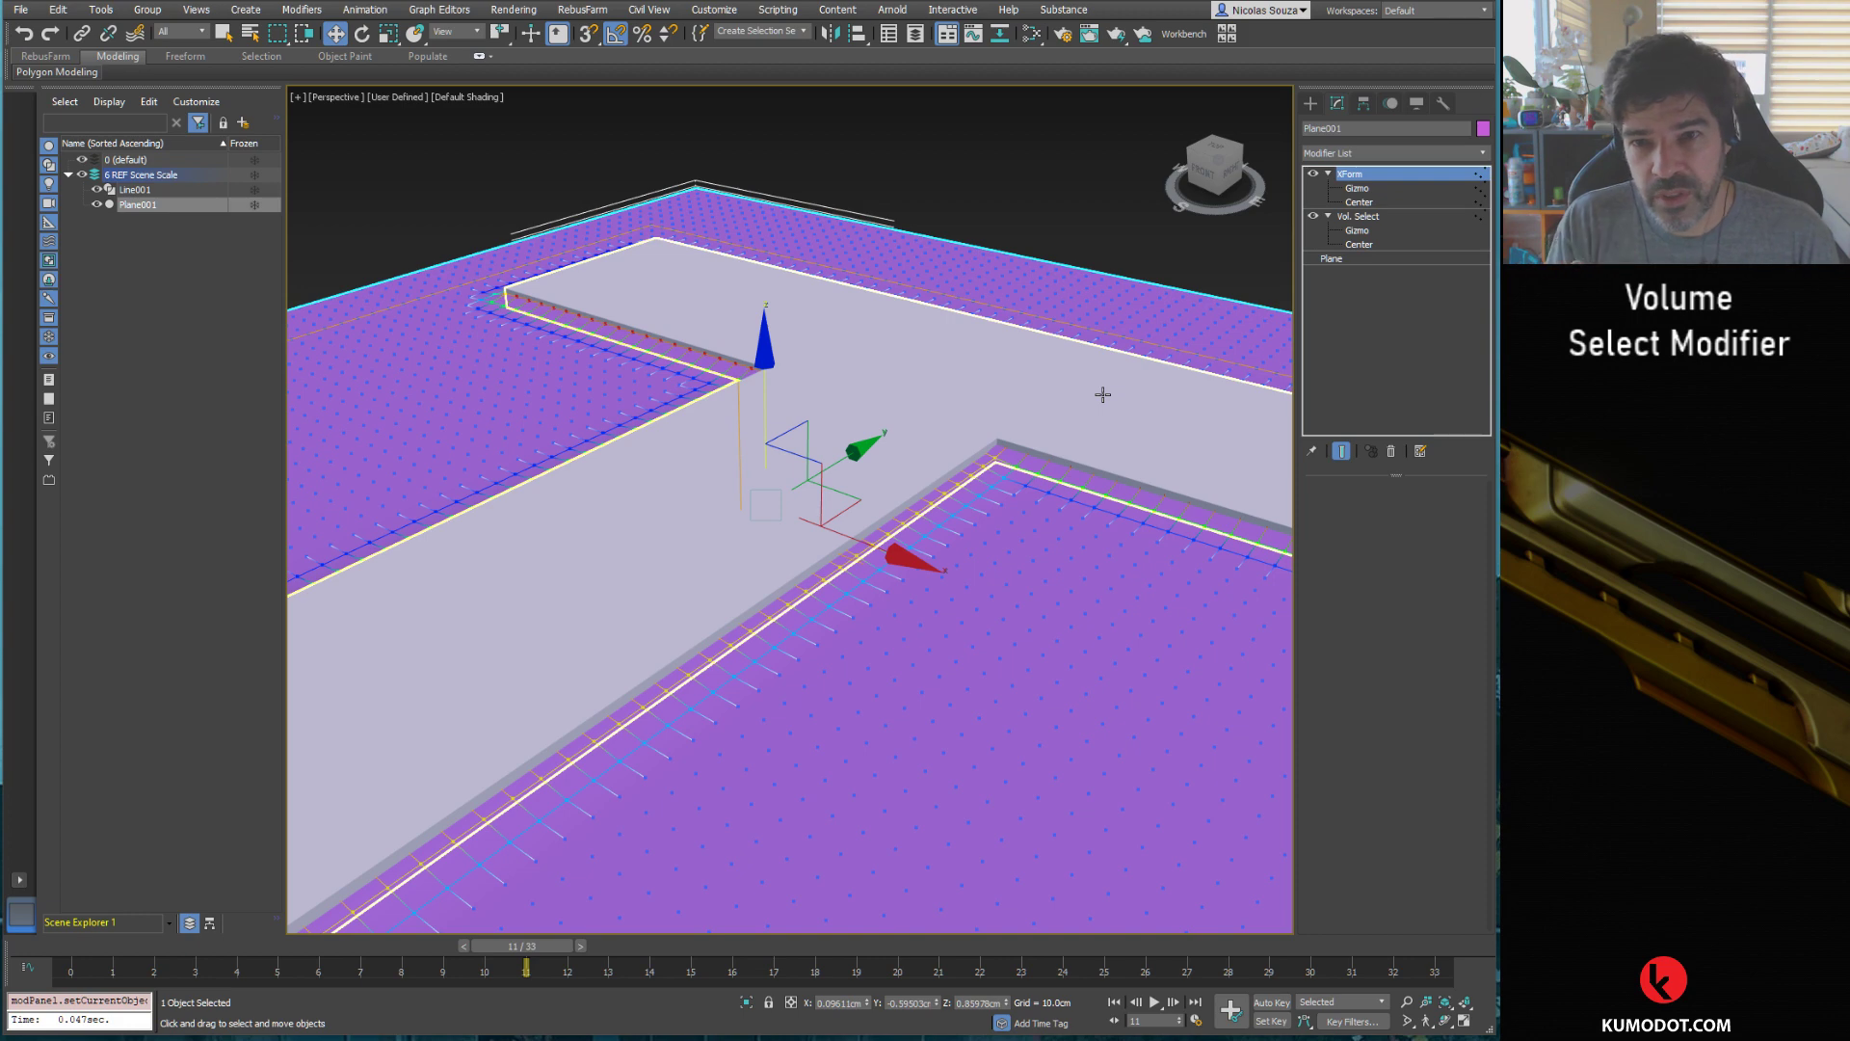
Step: Deselect the plane and hide Edged Faces while orbiting around the T slab
key("F4")
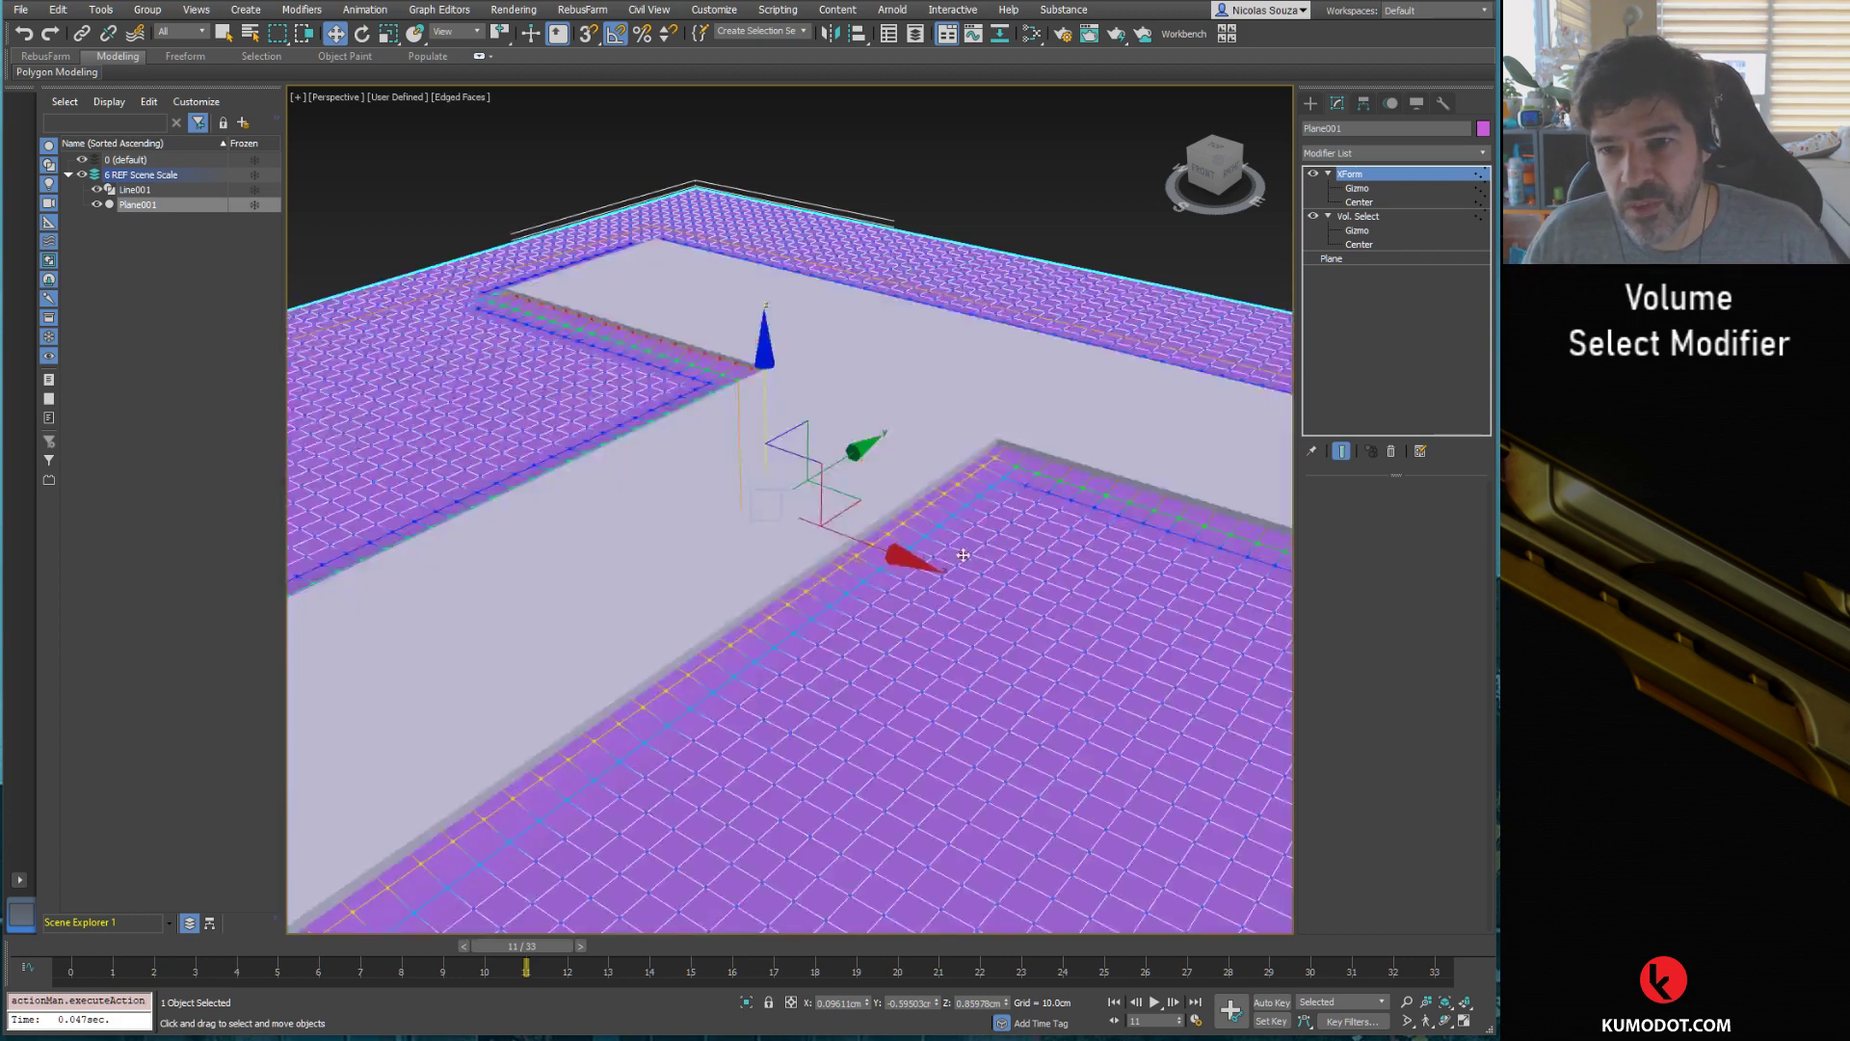
left_click(1070, 177)
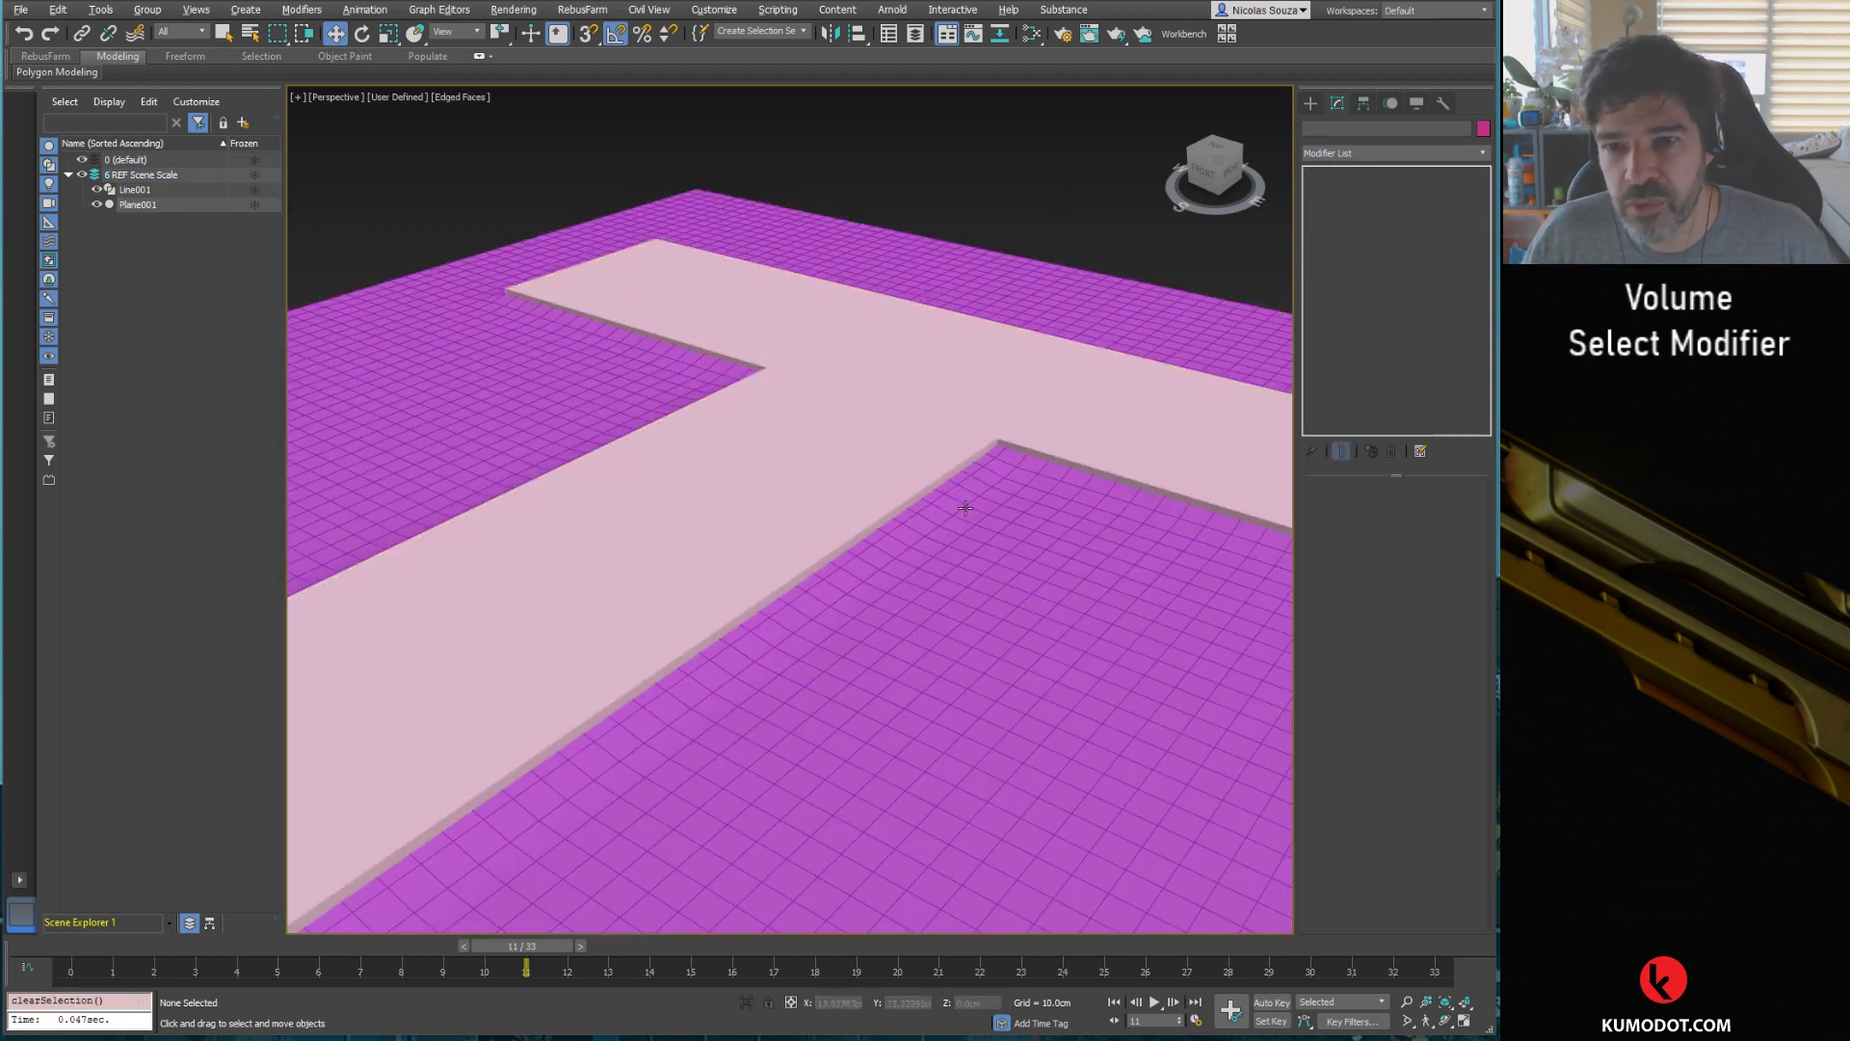
mouse_move(962, 504)
middle_mouse_down("alt")
mouse_move(1063, 484)
mouse_move(935, 458)
middle_mouse_up("alt")
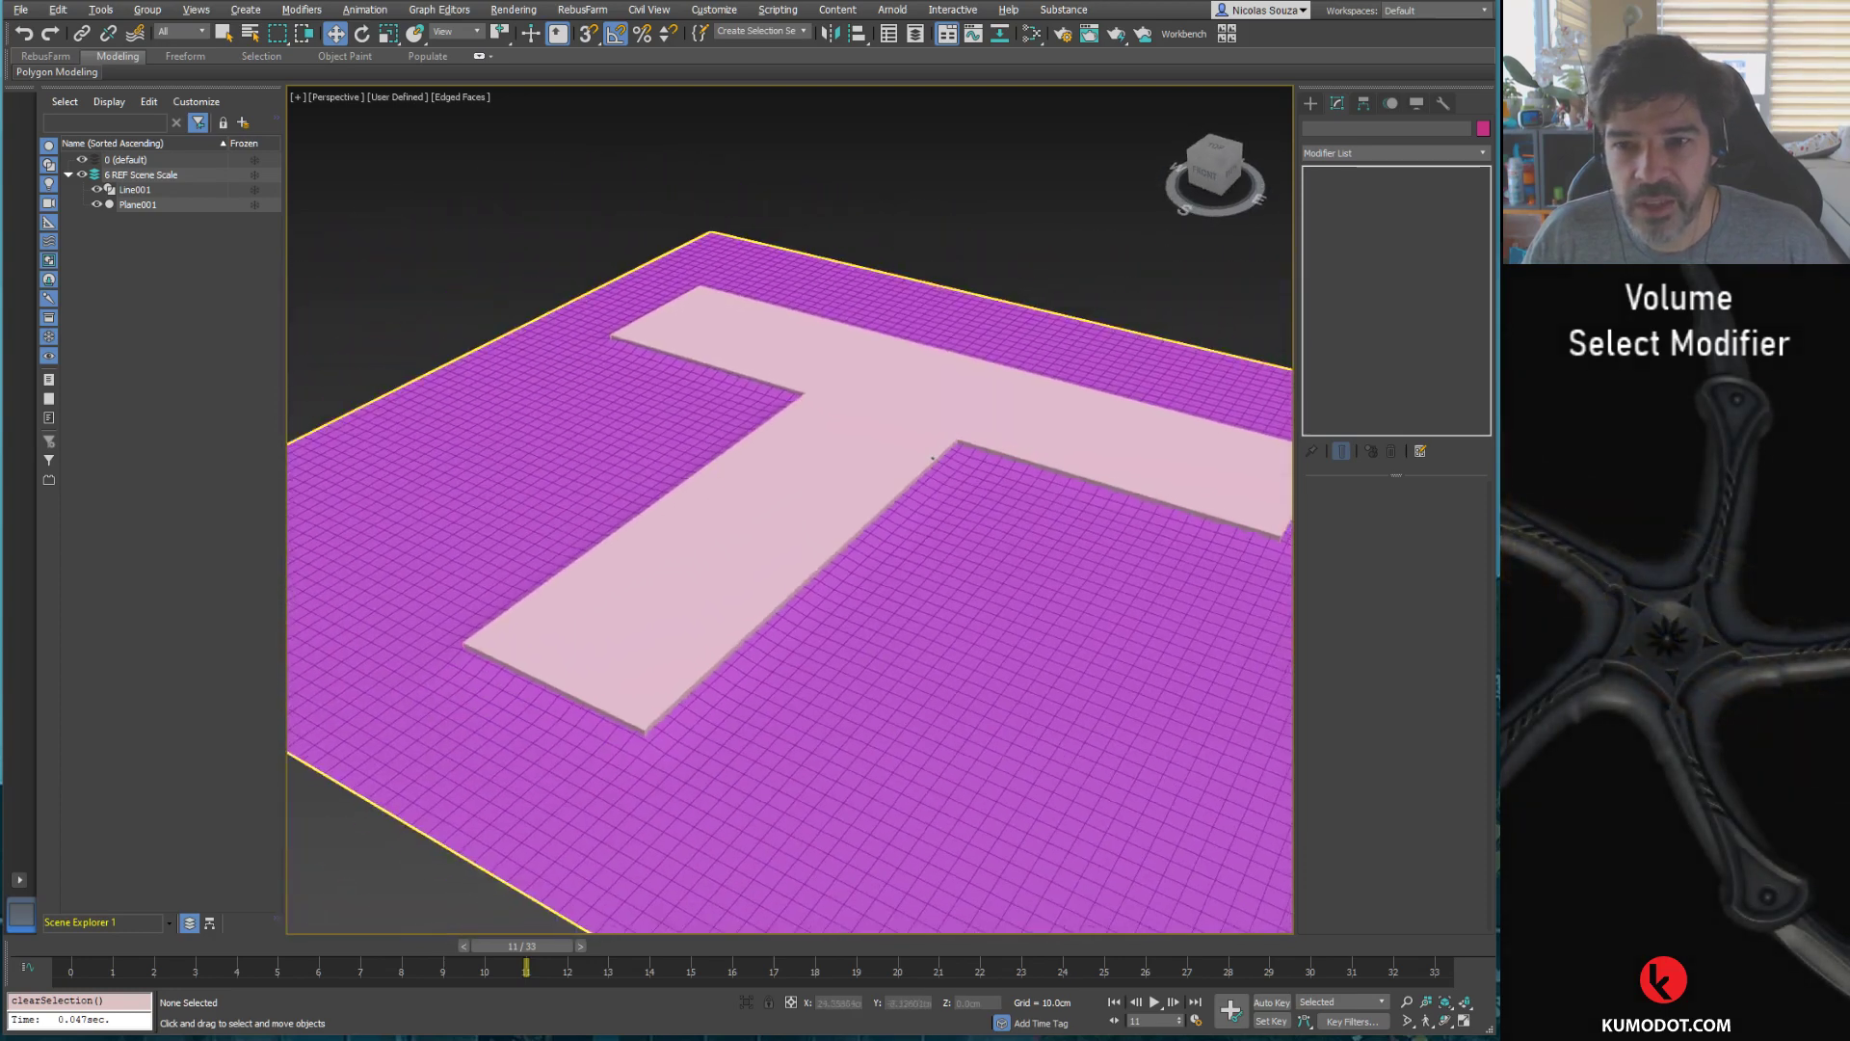
key("F4")
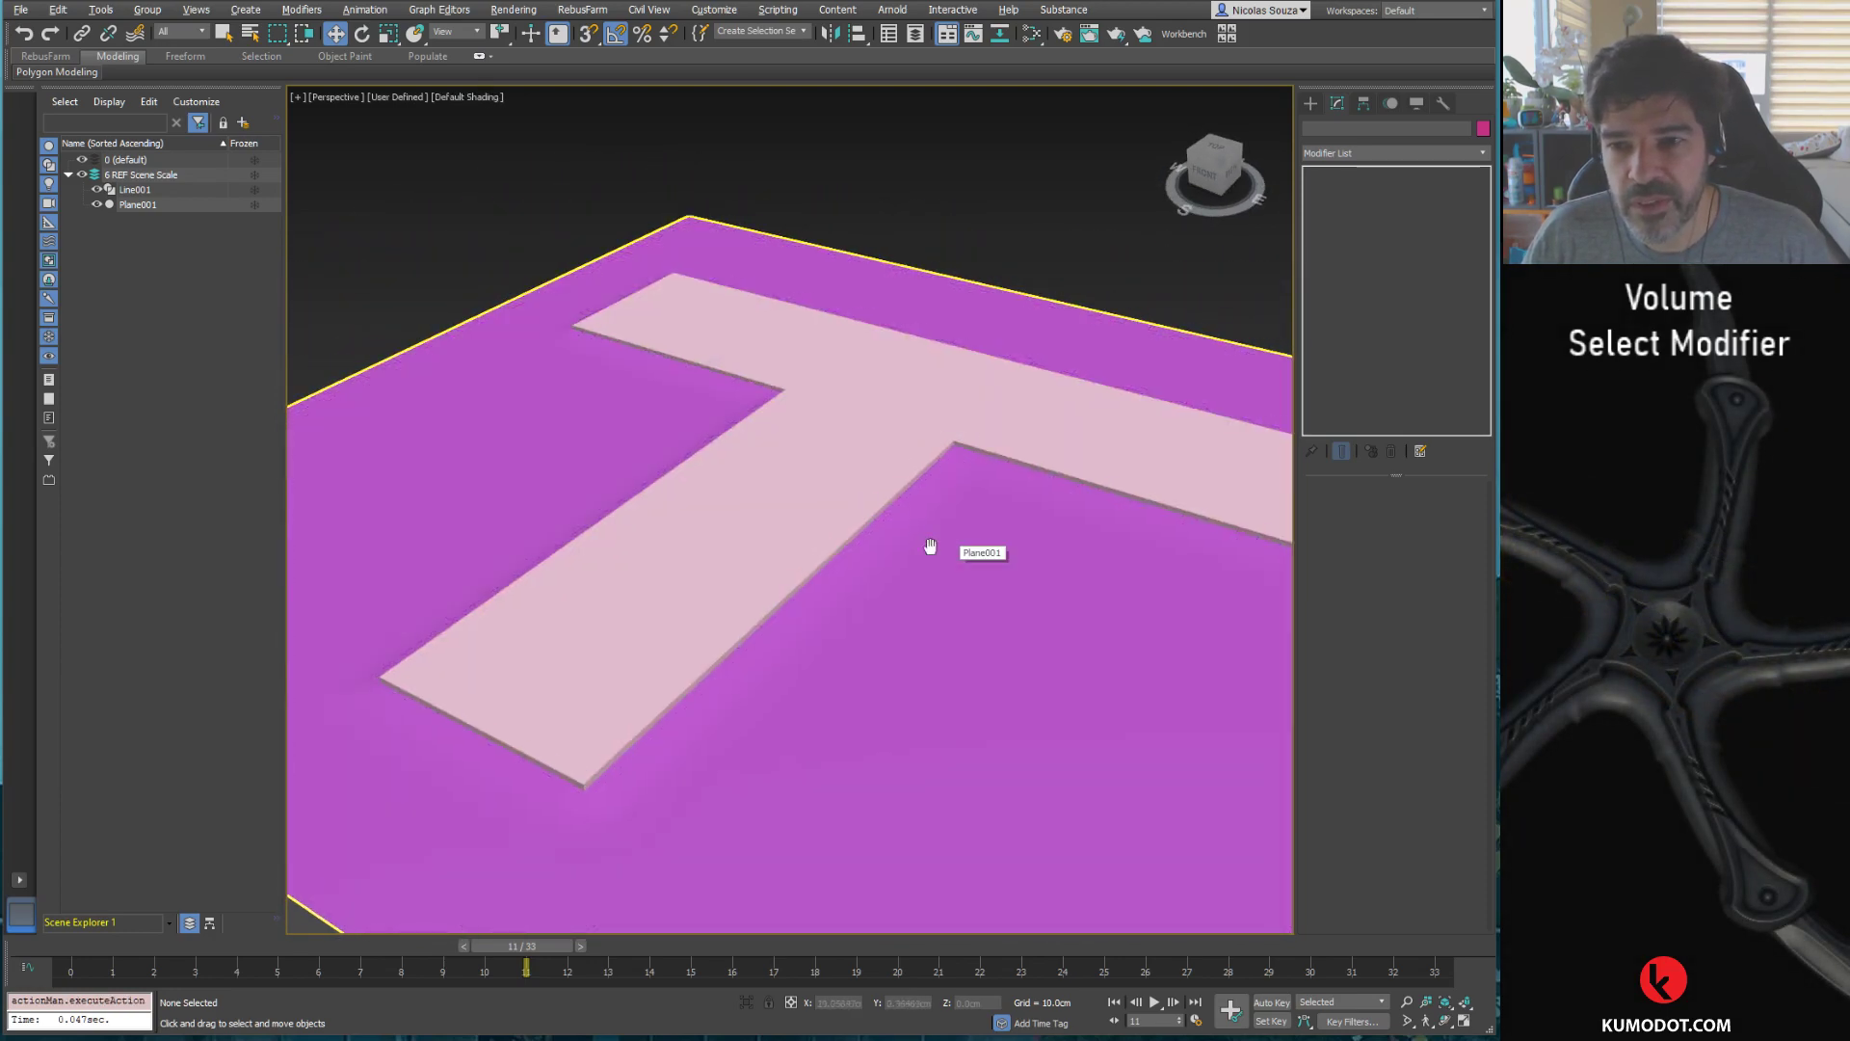
middle_click_drag(935, 542, 851, 566)
Step: Set the perspective viewport's display mode to High Quality
left_click(404, 105)
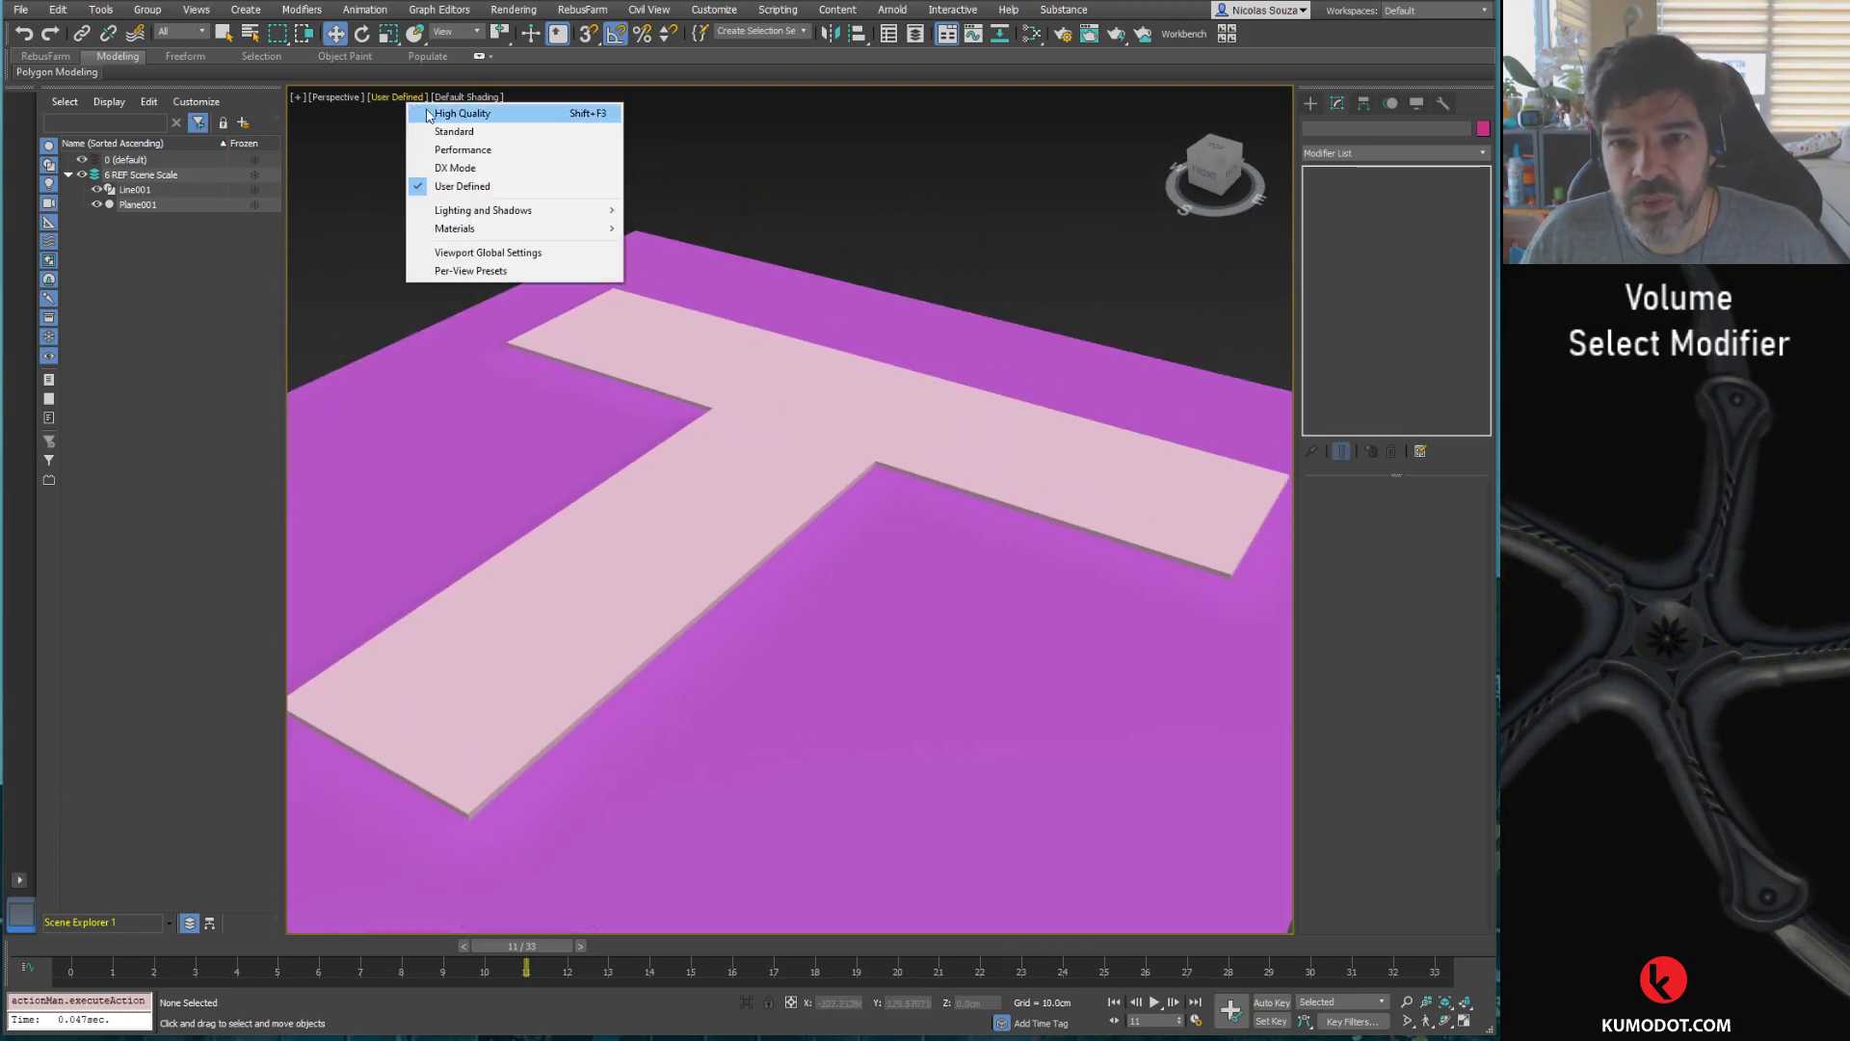
left_click(431, 127)
left_click(405, 99)
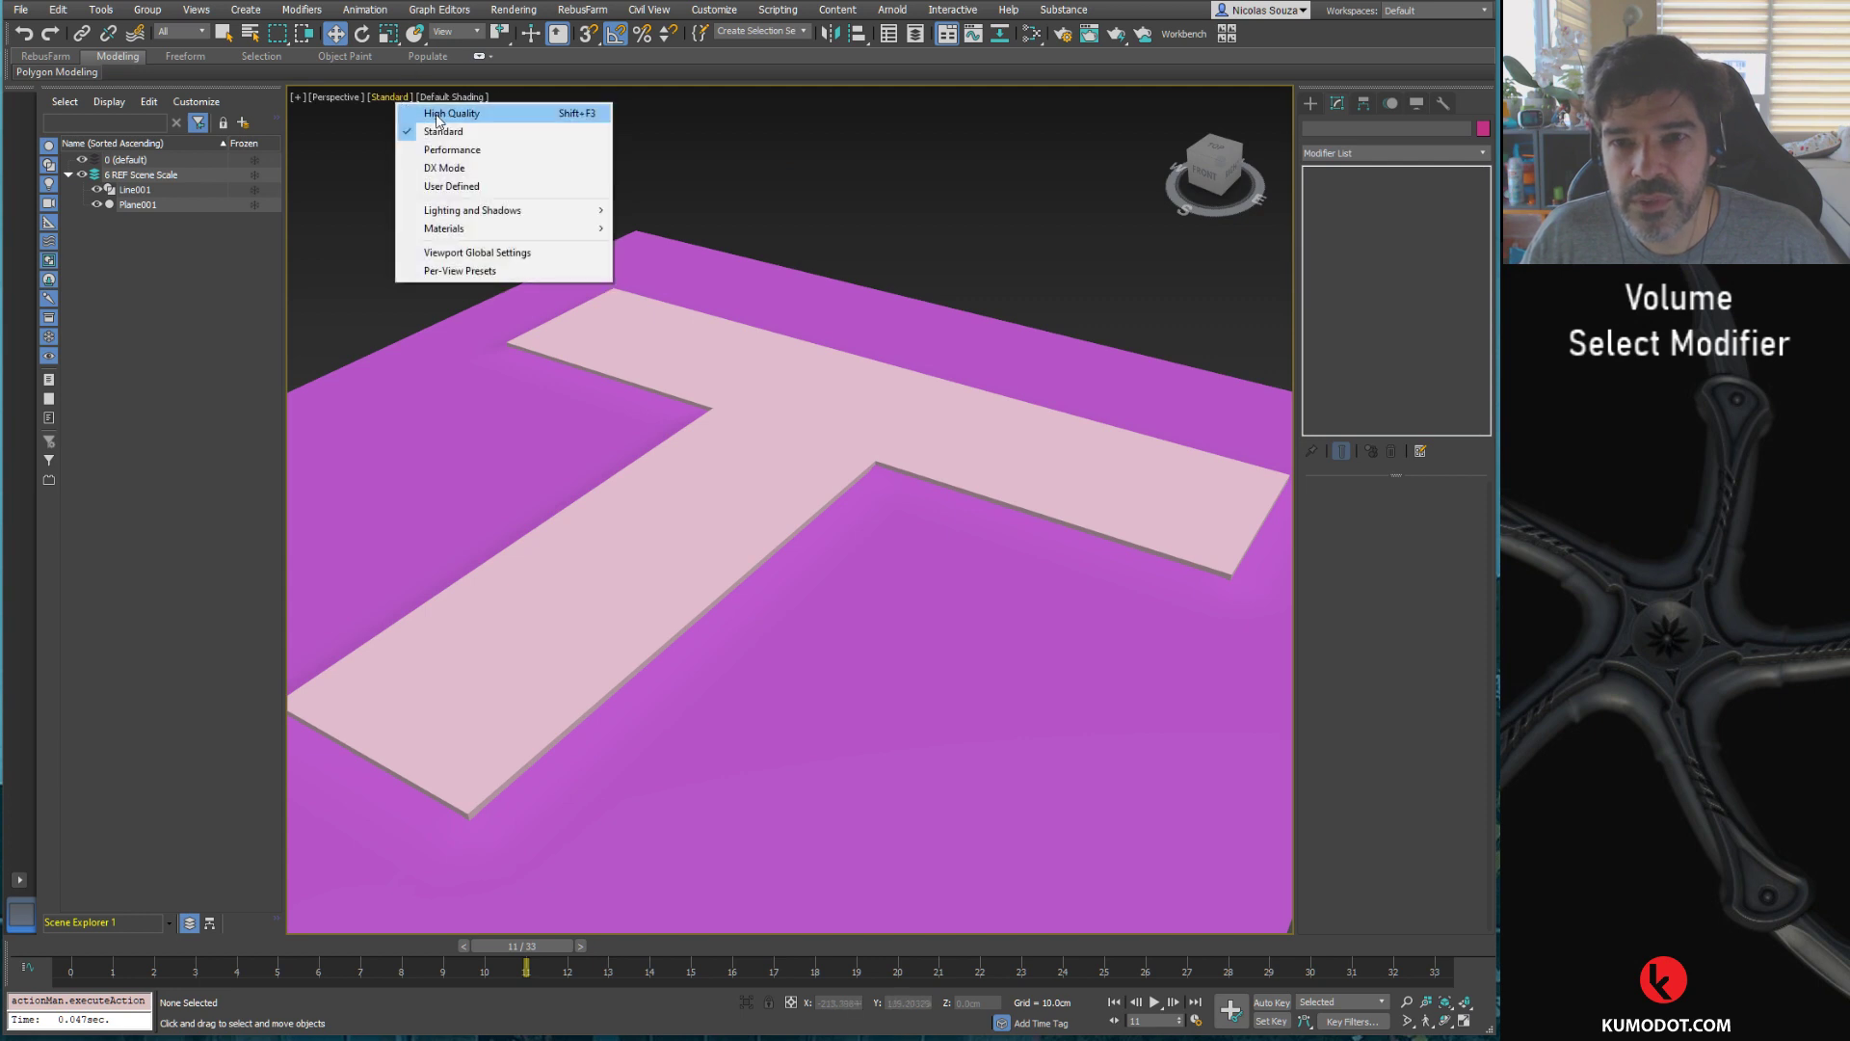
scroll(940, 497, "up", 2)
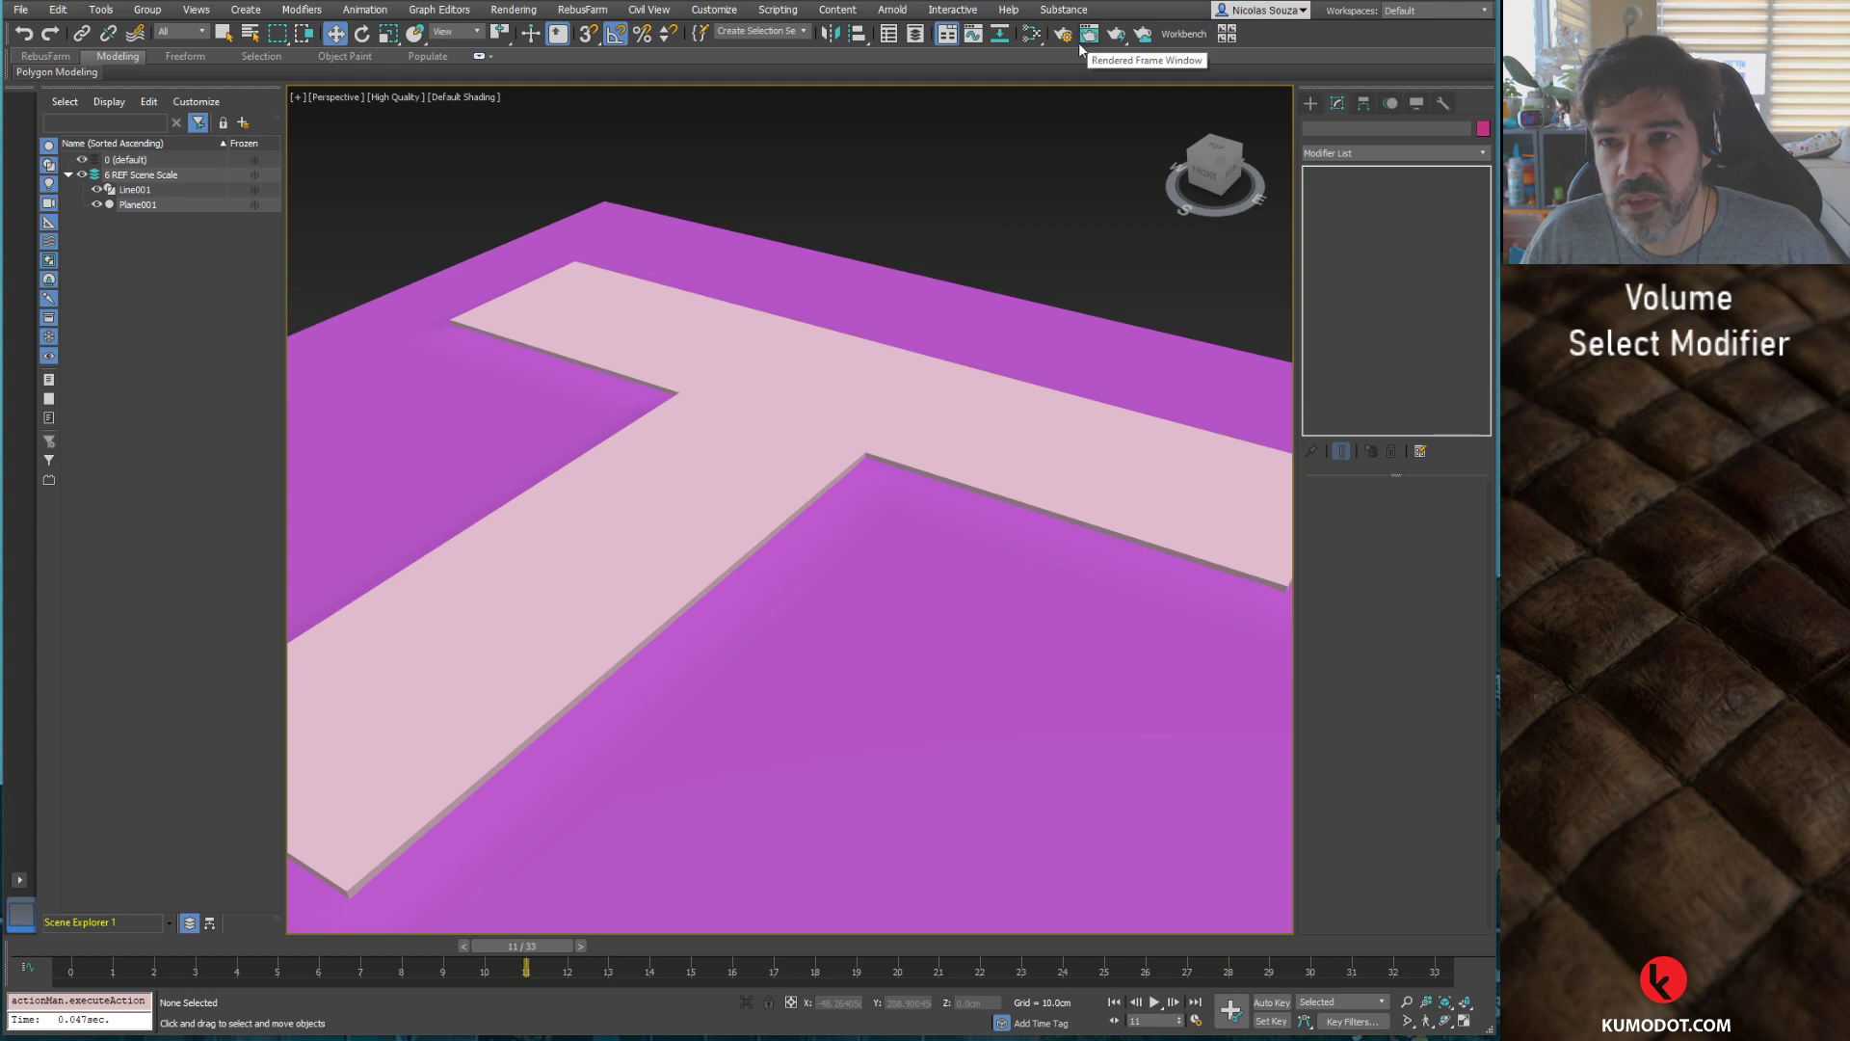
Step: Create a CoronaLight and place it in the scene near the slab
left_click(1309, 104)
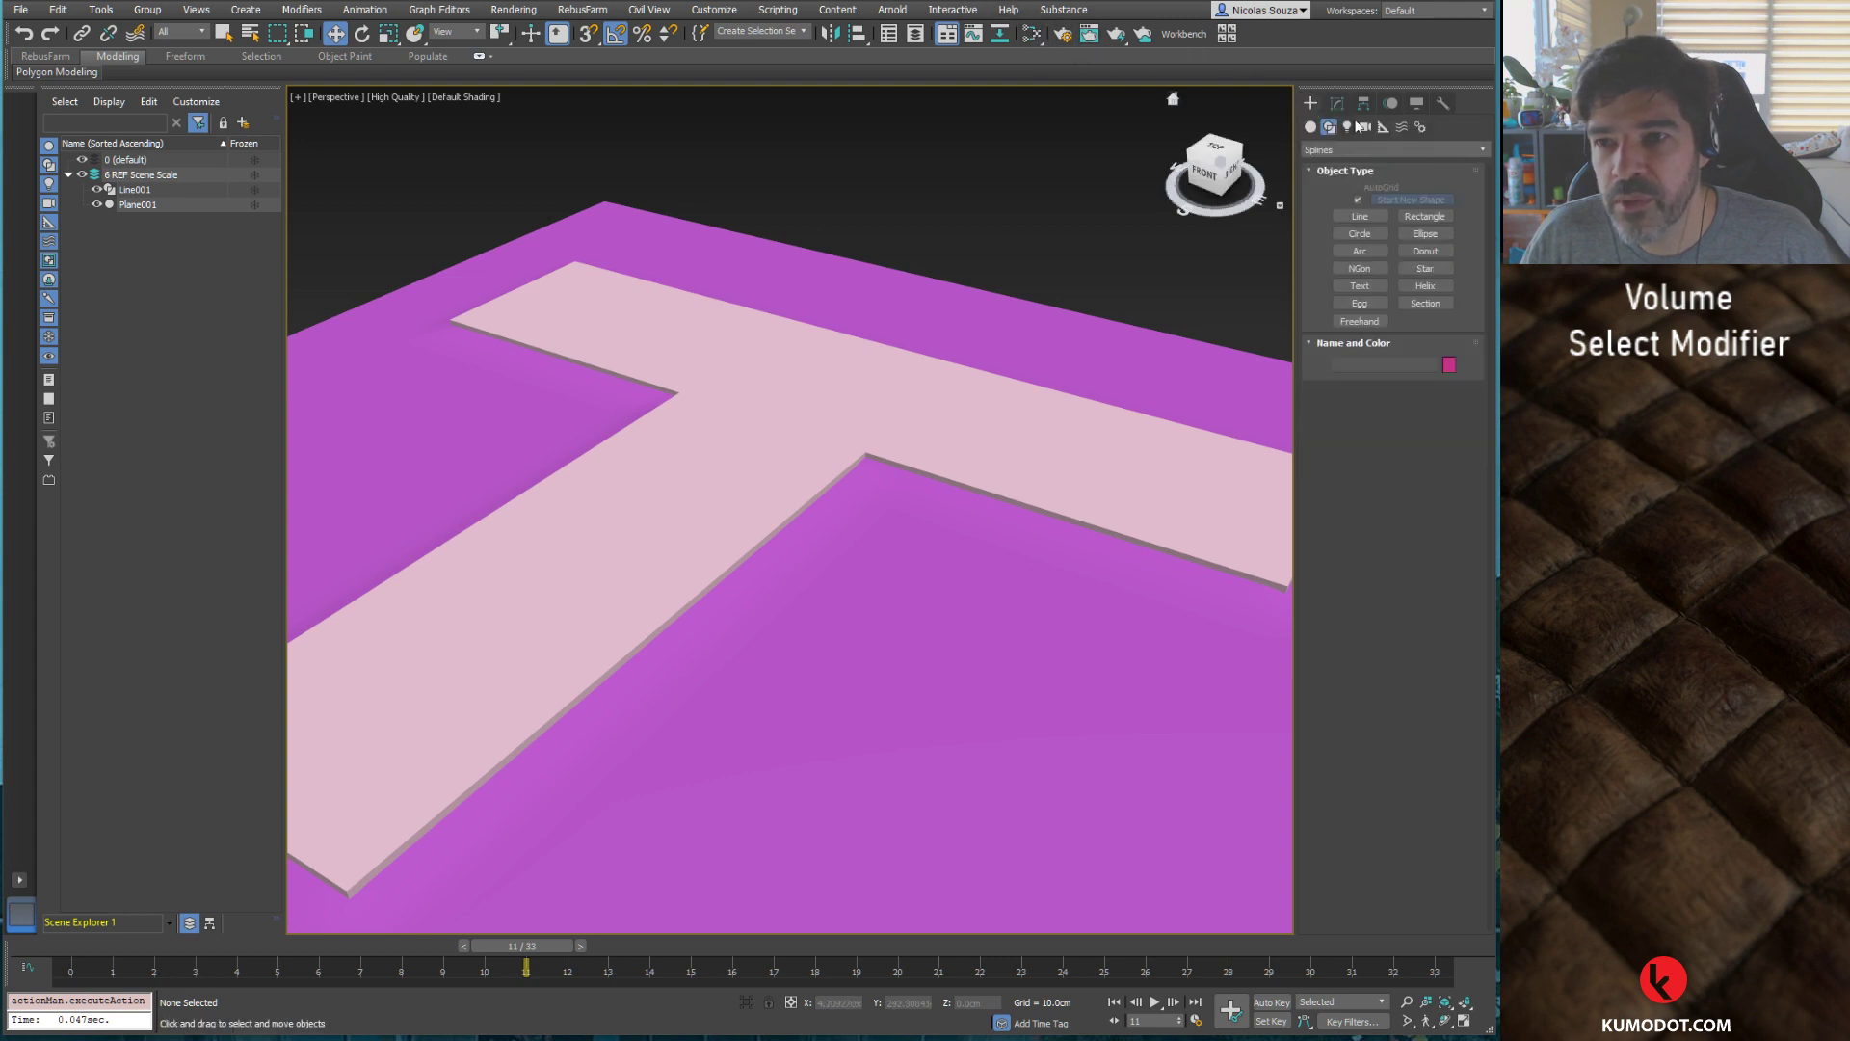
left_click(1347, 127)
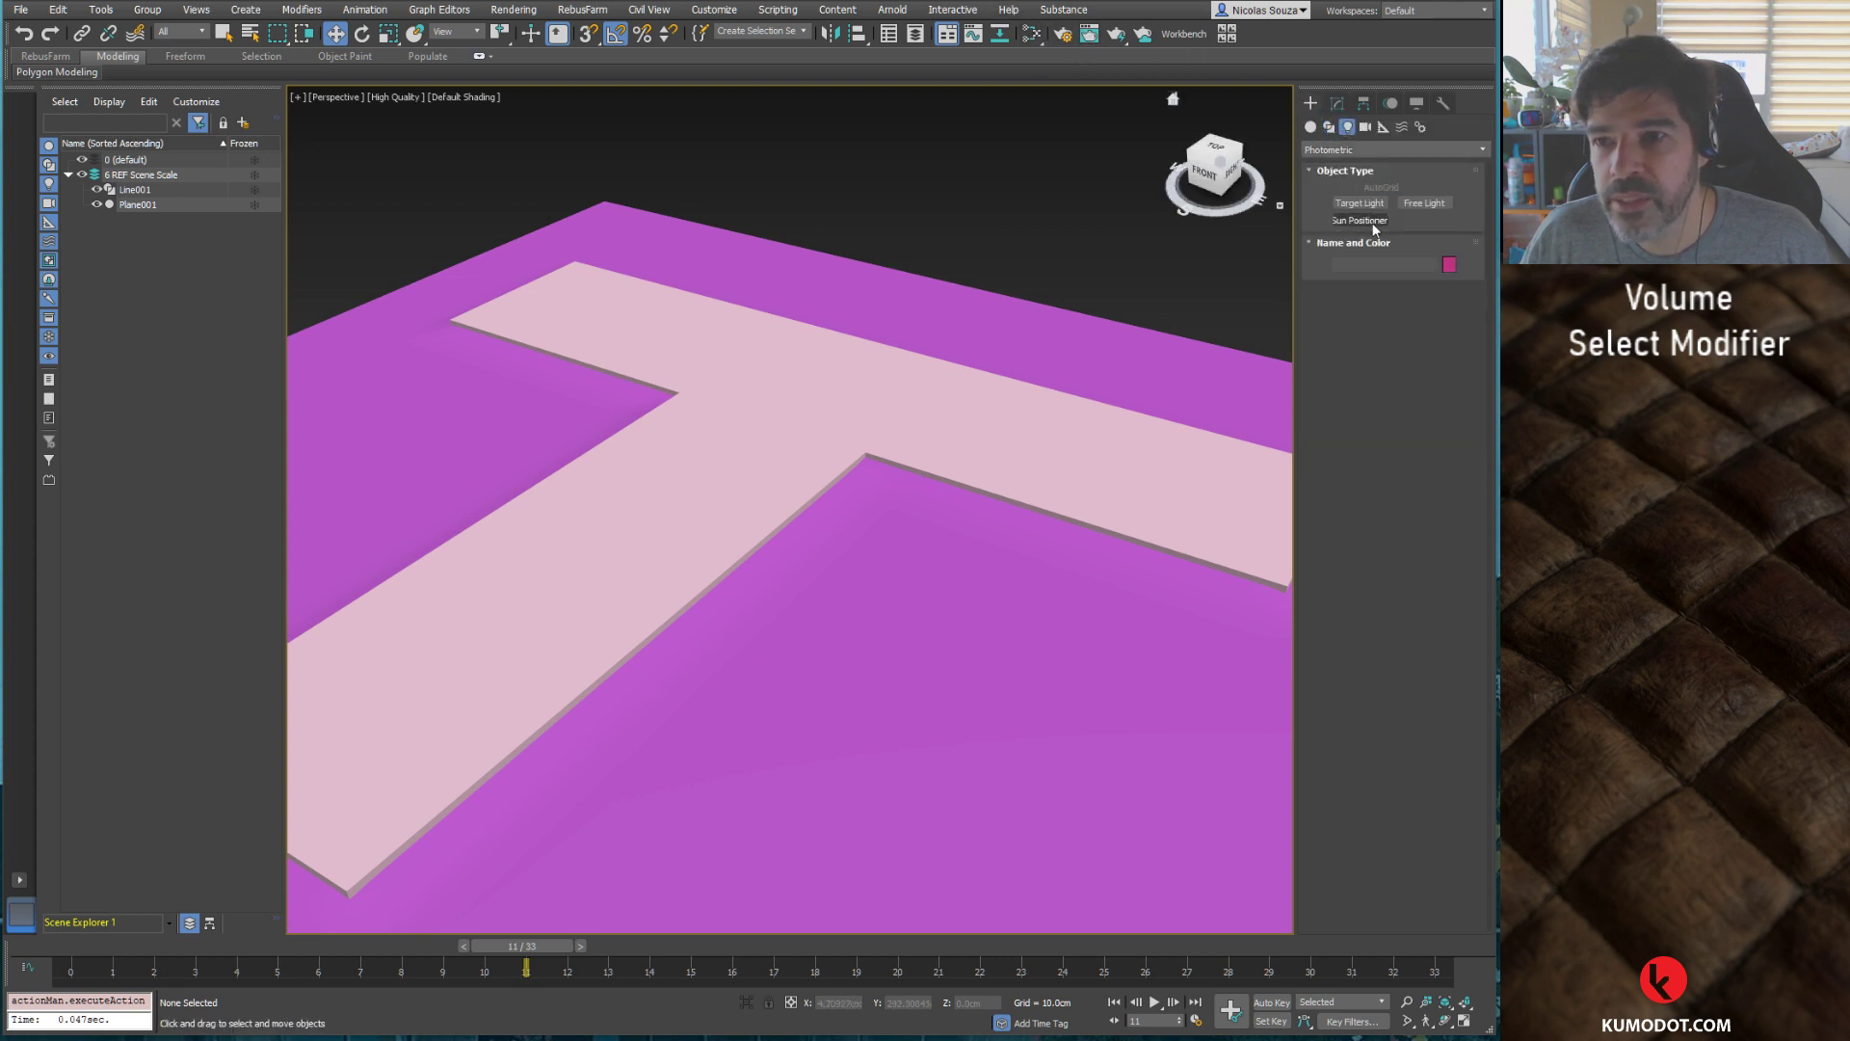
left_click(1437, 202)
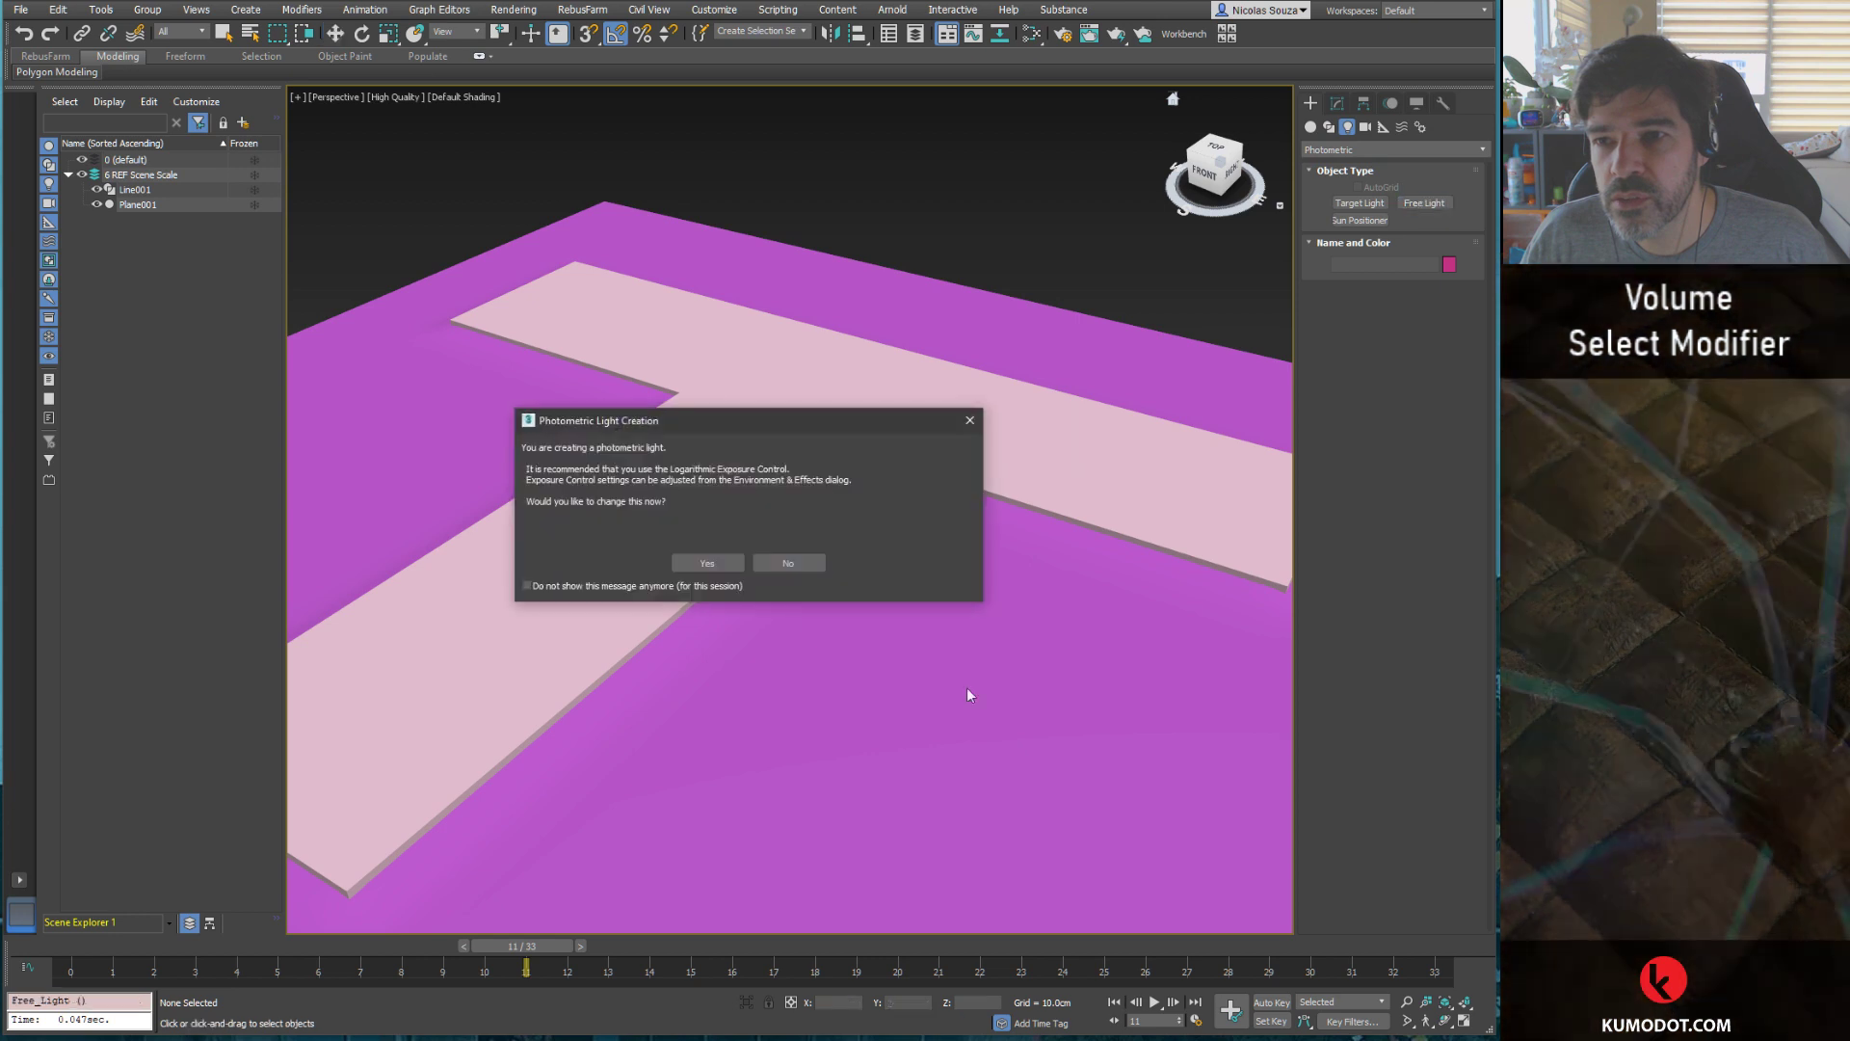
left_click(798, 565)
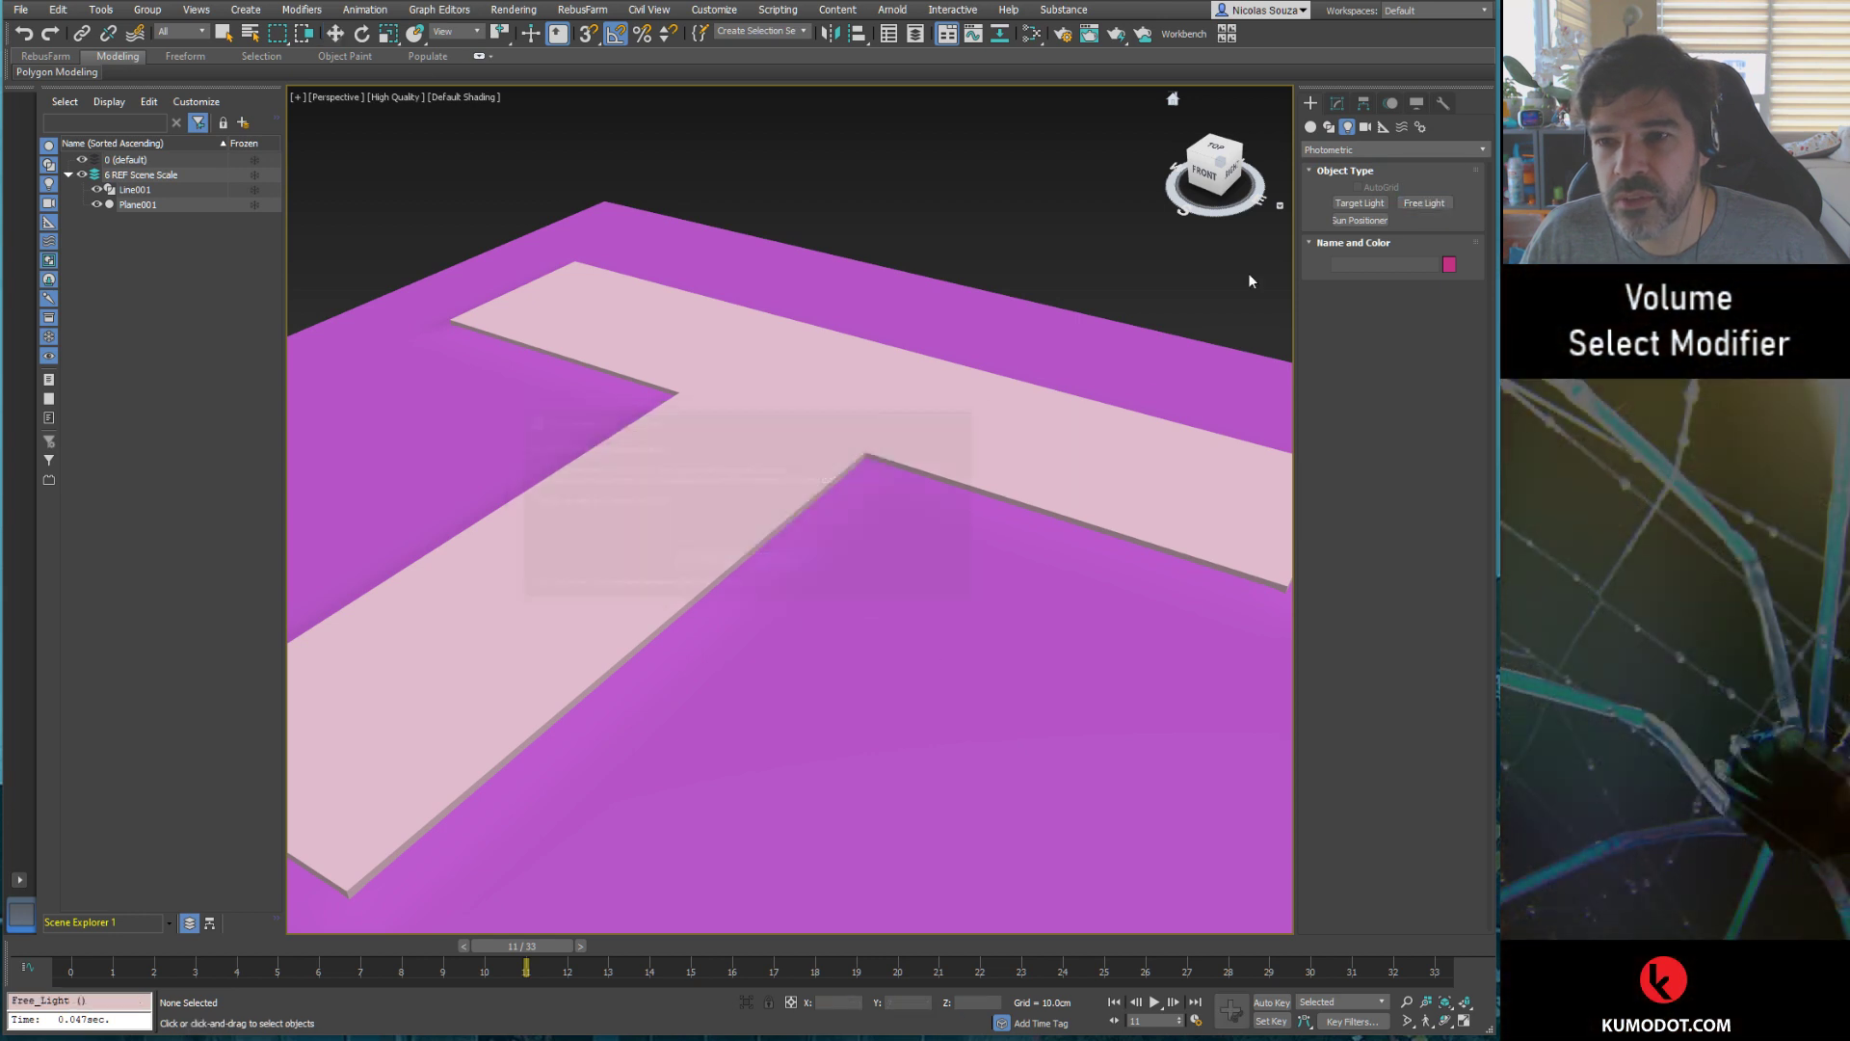
left_click(1369, 152)
left_click(1340, 197)
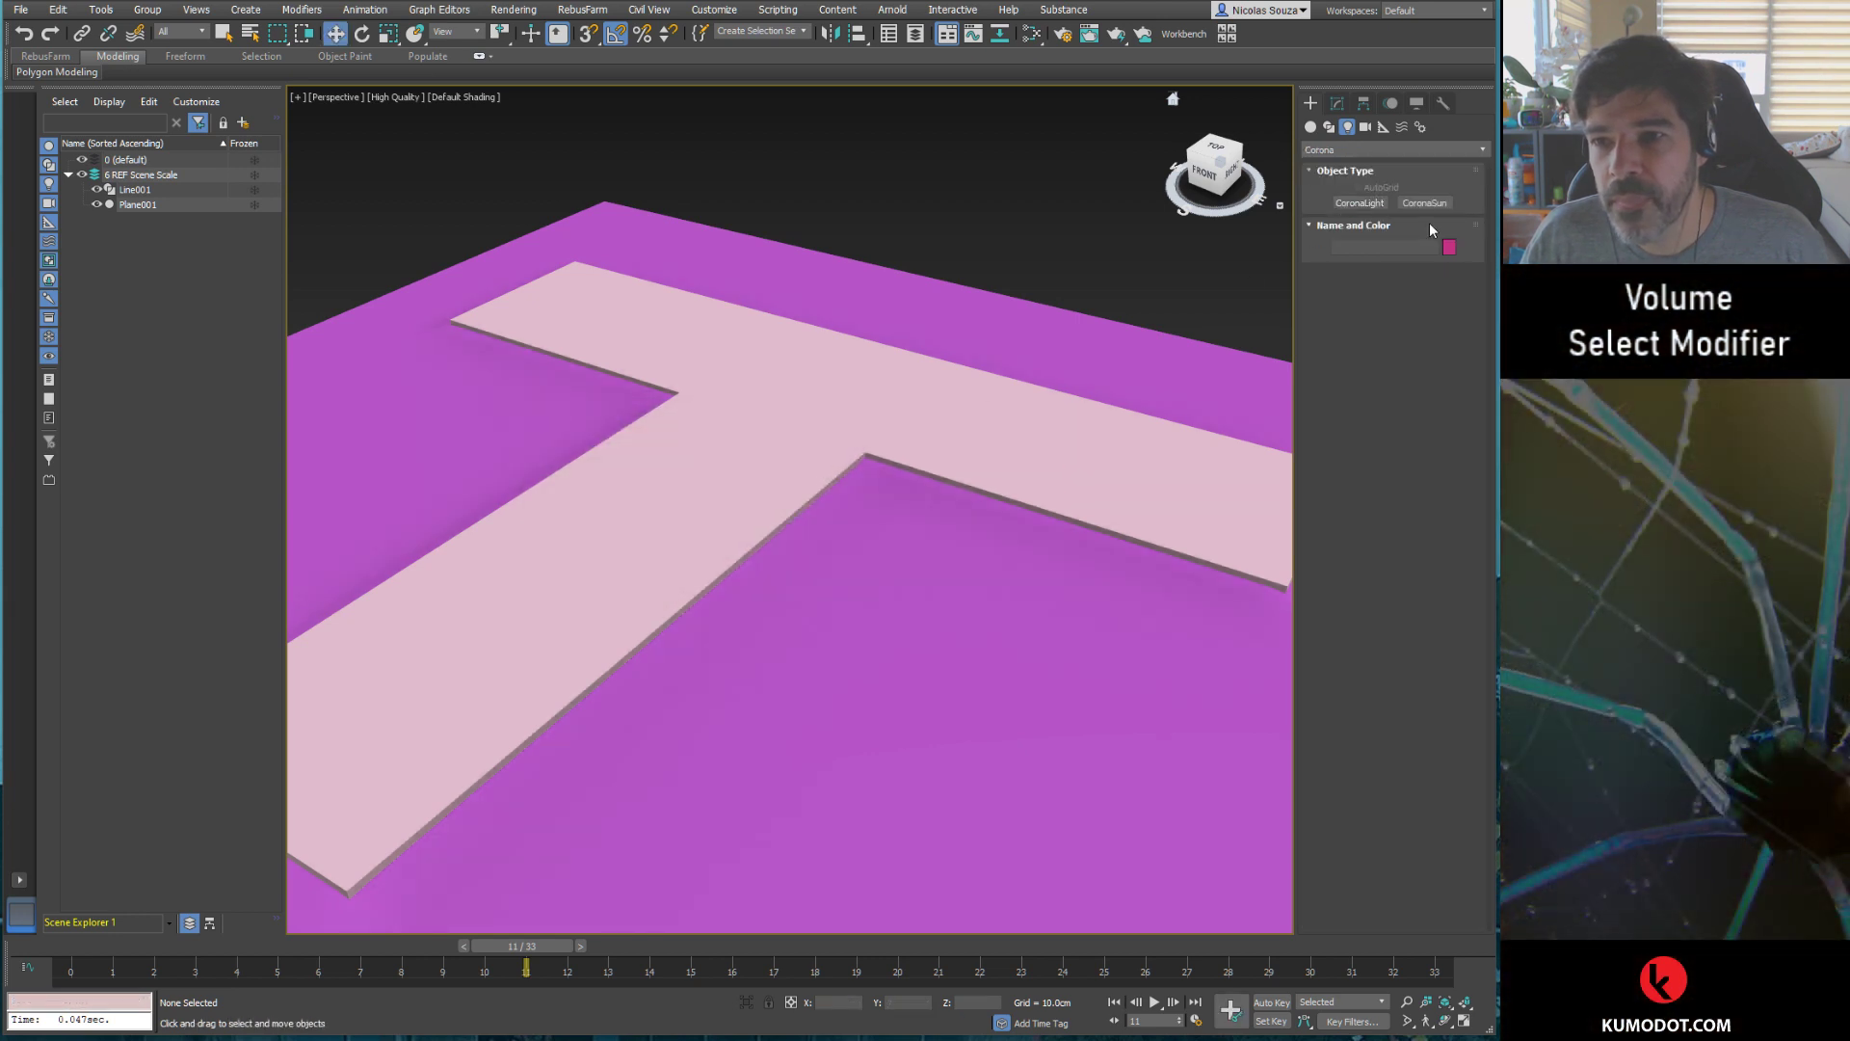
left_click(1360, 203)
left_click(953, 626)
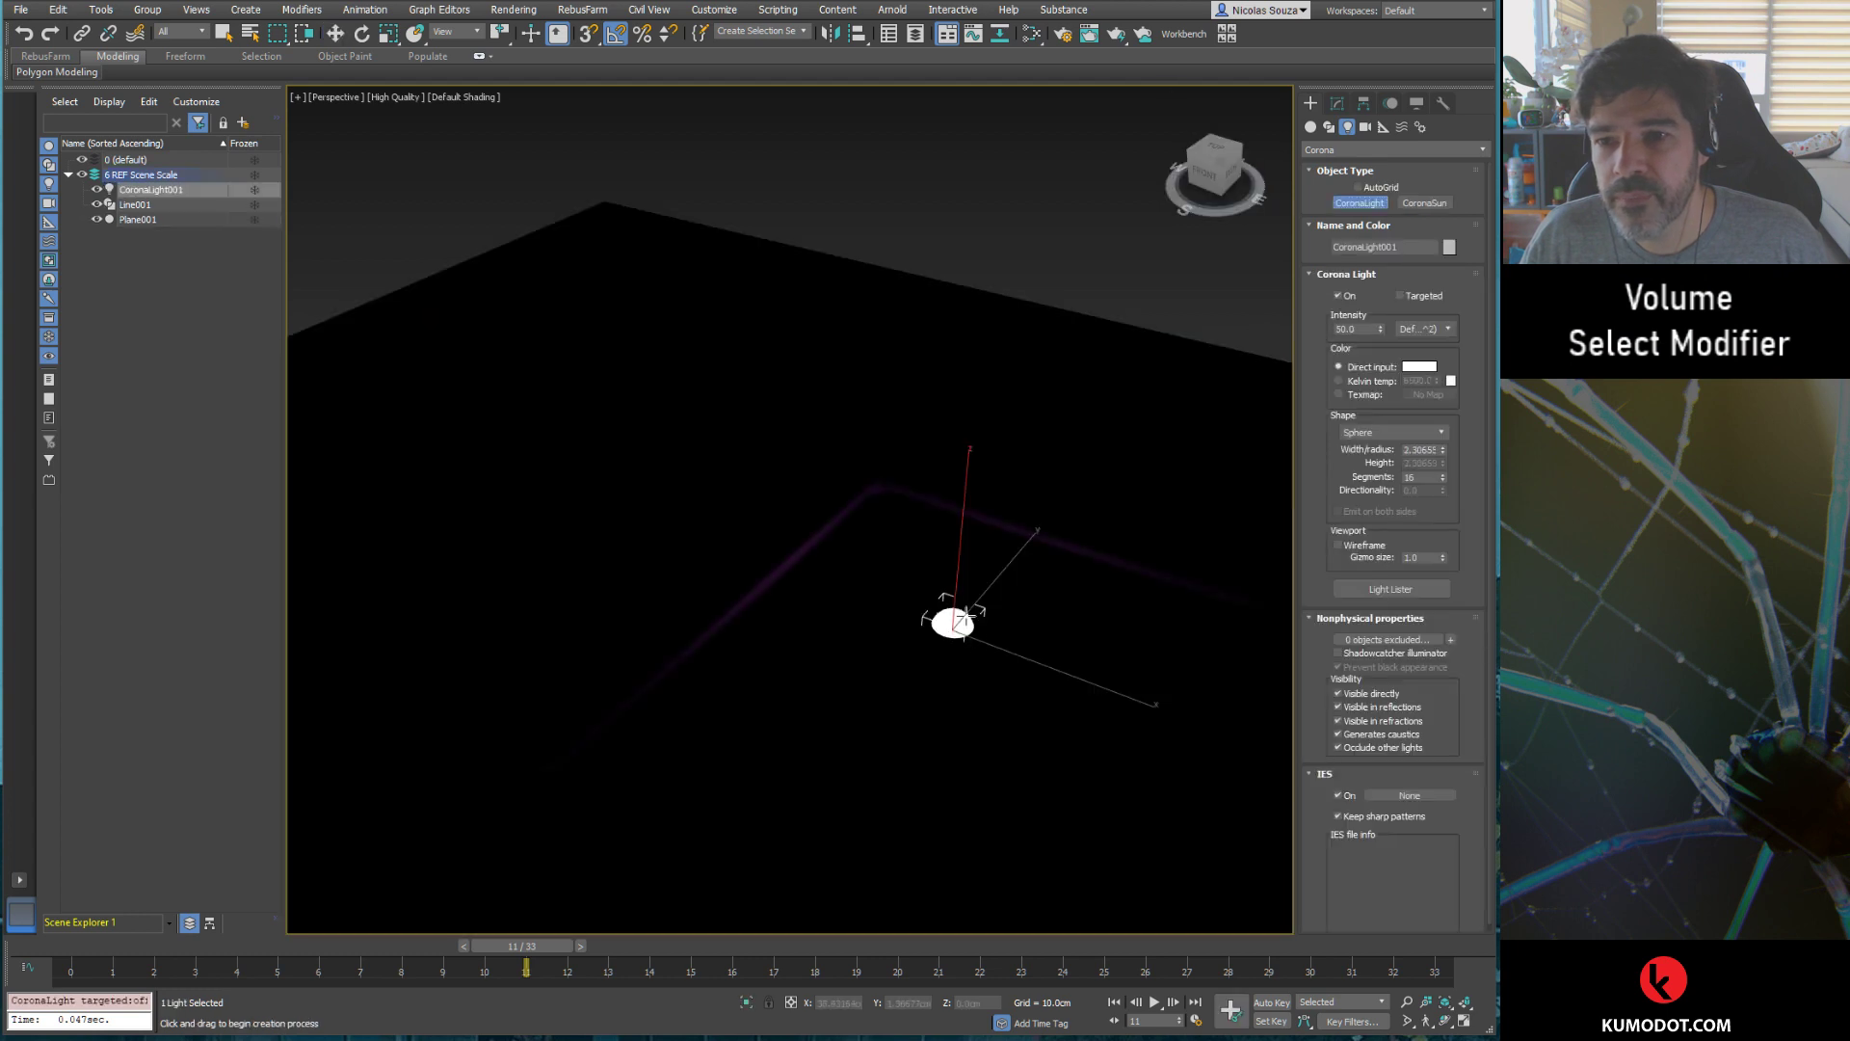
Step: Raise the Corona light above the slab, scale it to about 197%, and set intensity near 298.5
key("w")
left_click_drag(954, 525, 968, 120)
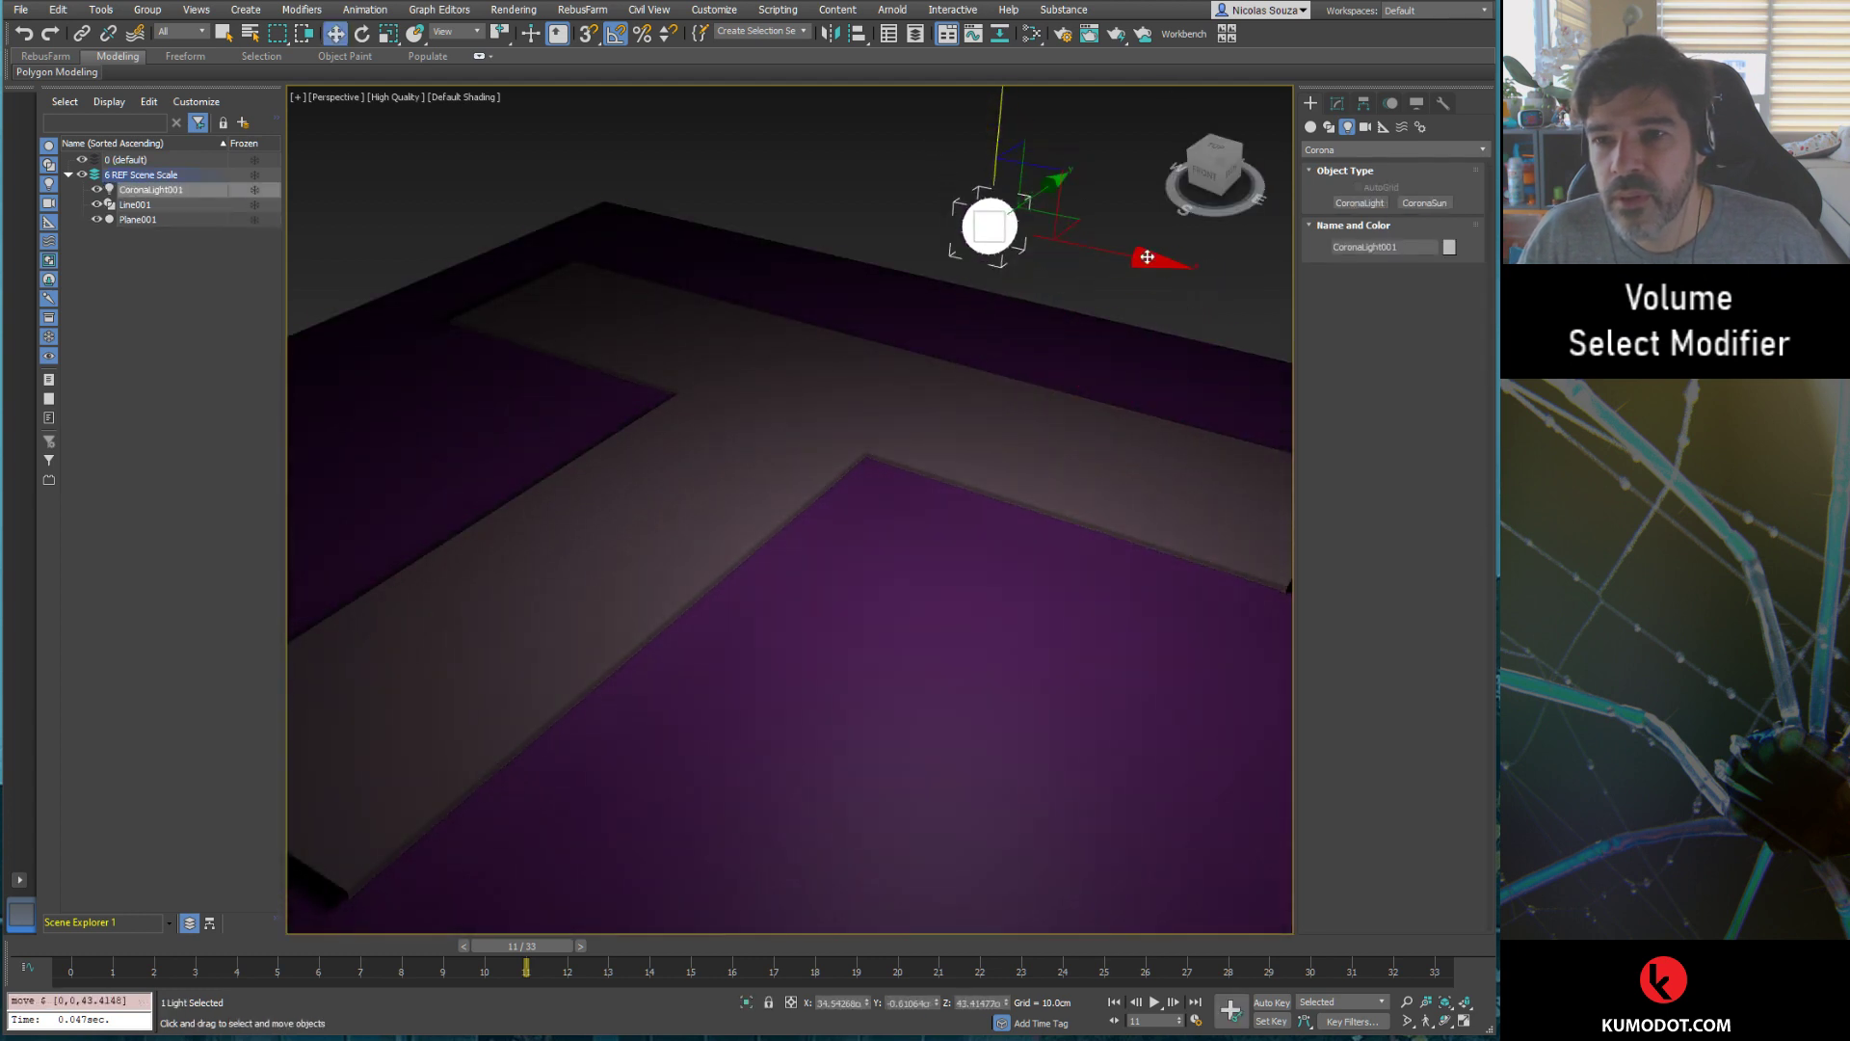
key("r")
mouse_move(1012, 212)
left_mouse_down()
mouse_move(1101, 144)
mouse_move(1077, 172)
left_mouse_up()
left_click(1337, 104)
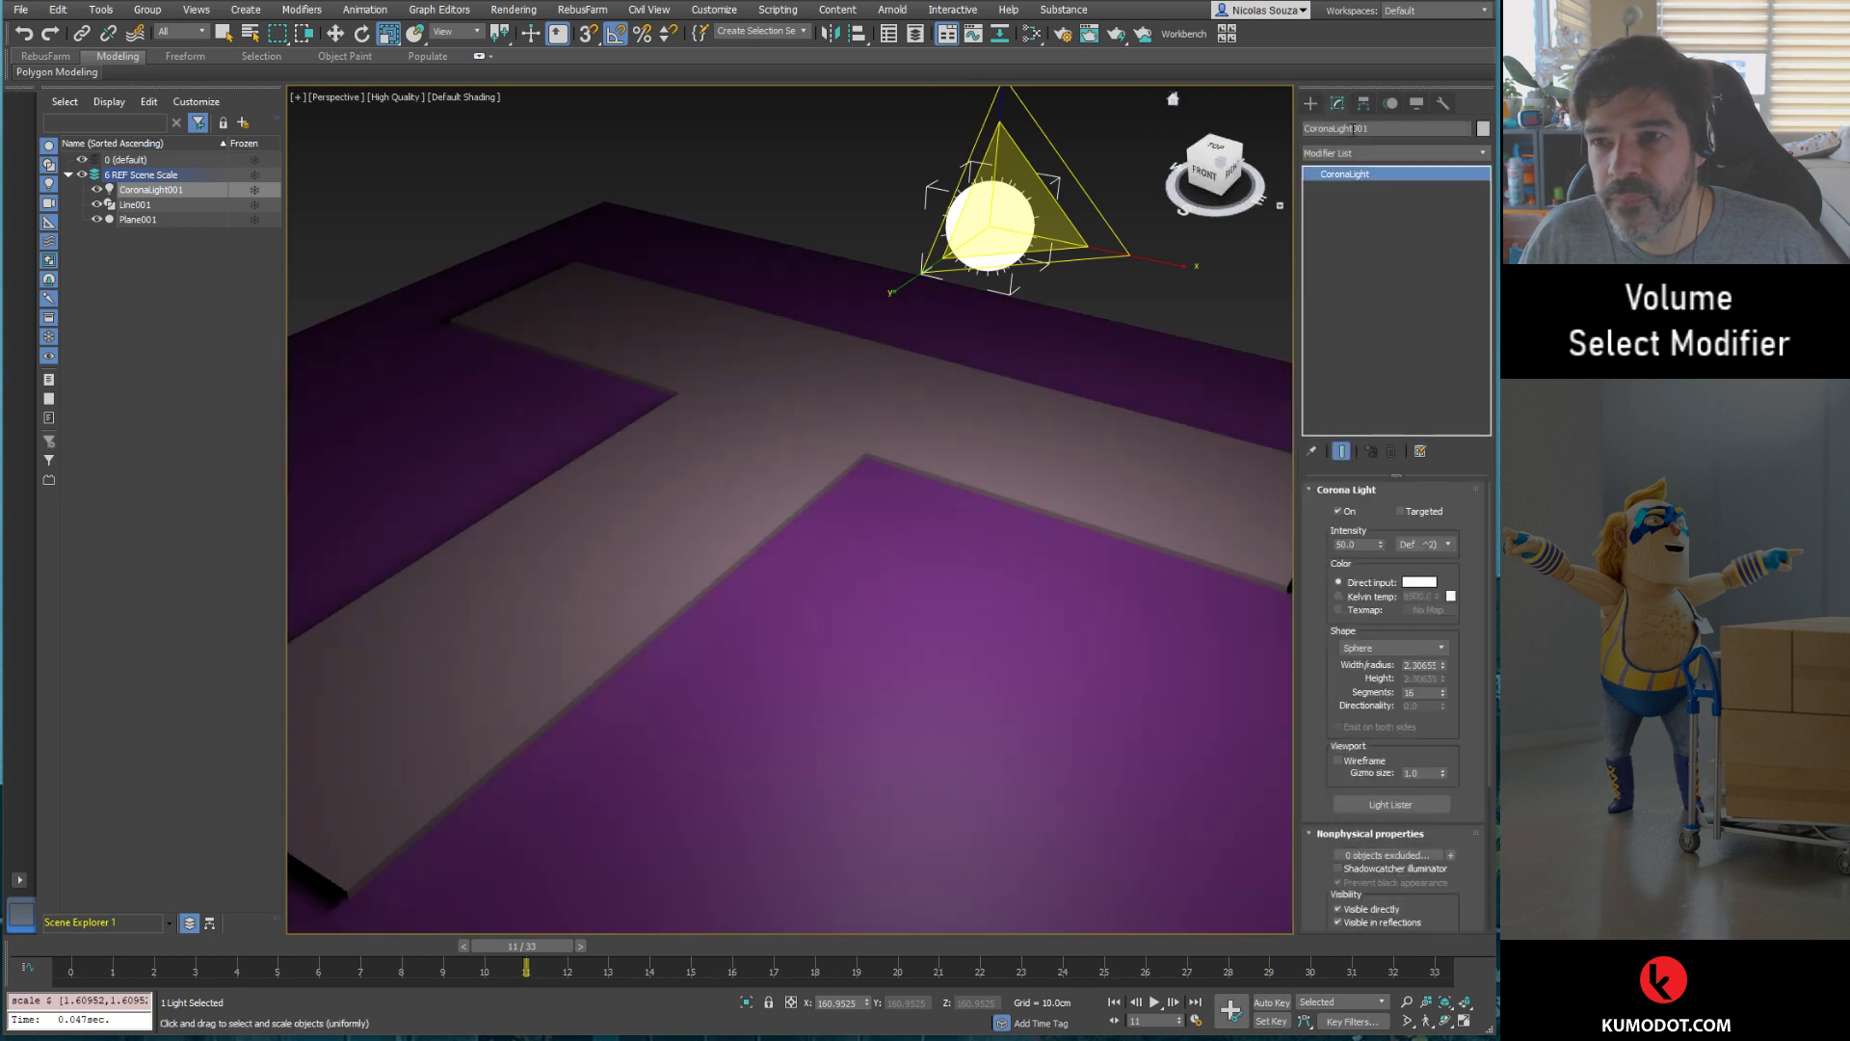
left_click_drag(1381, 546, 1377, 135)
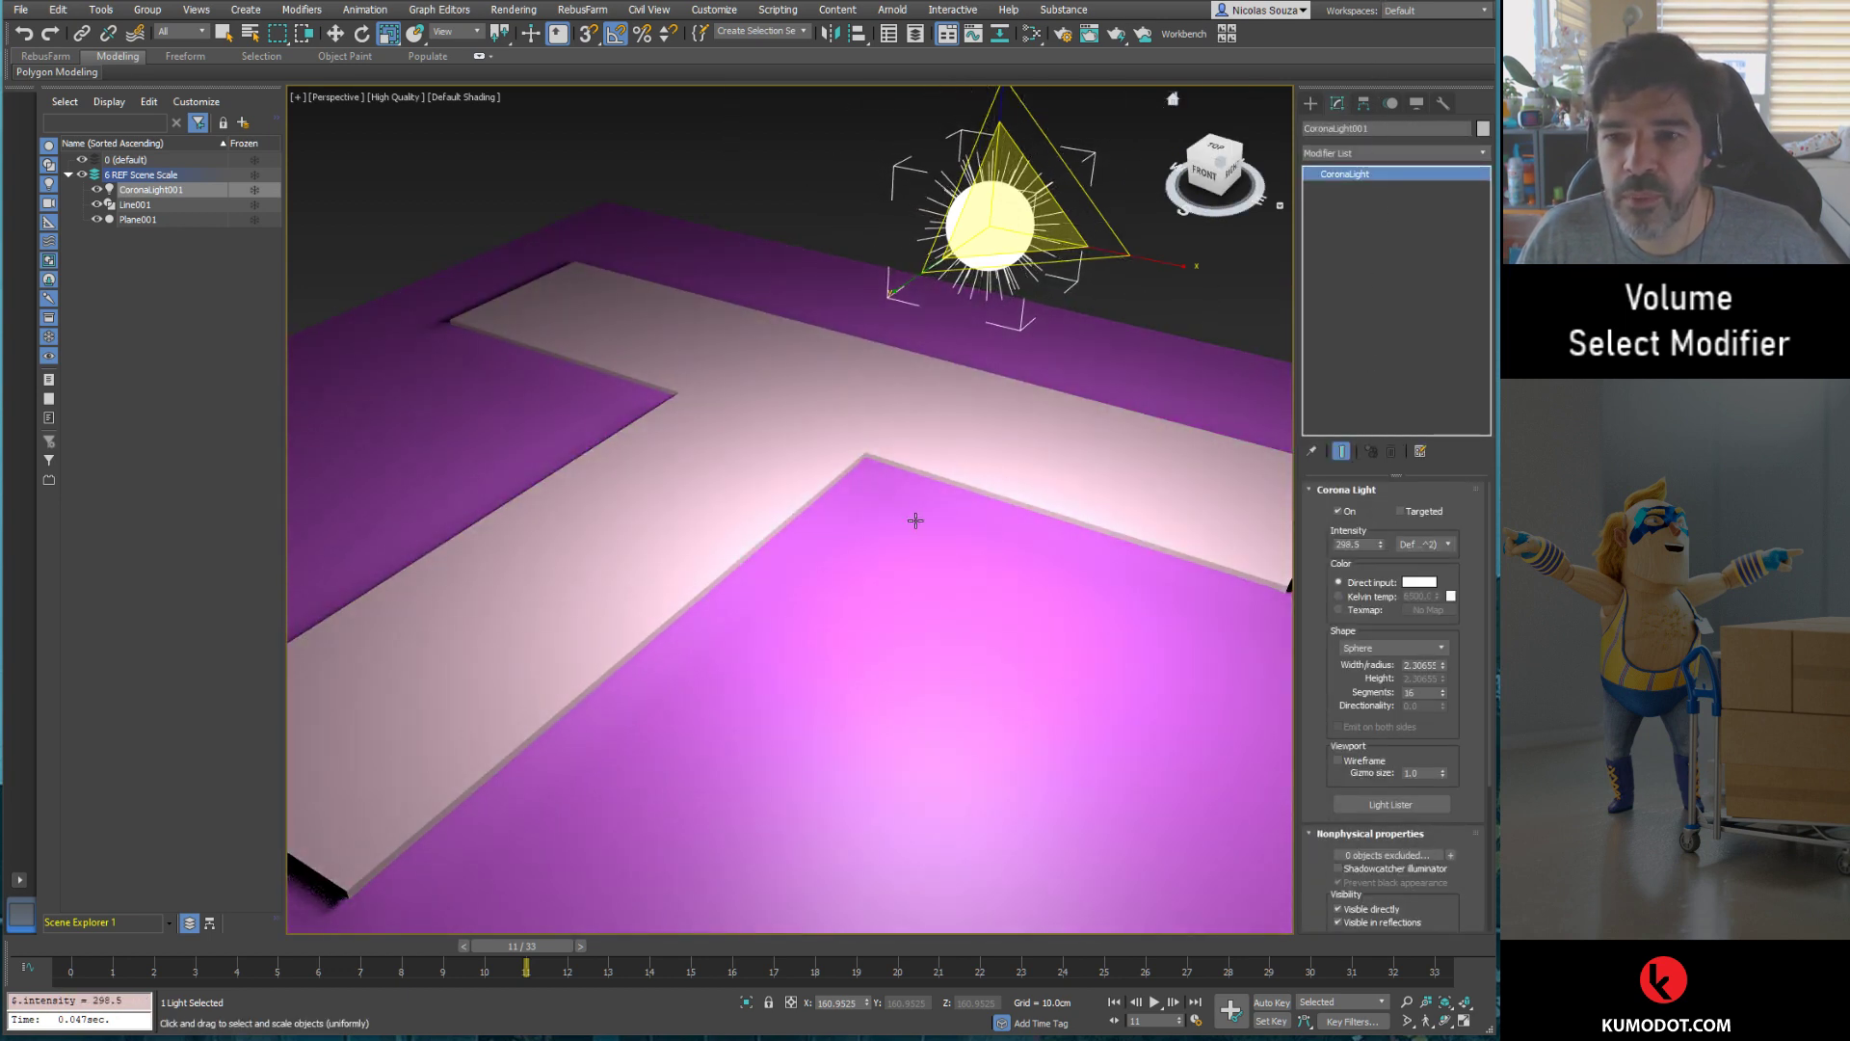
scroll(915, 516, "up", 2)
middle_click_drag(930, 537, 882, 487)
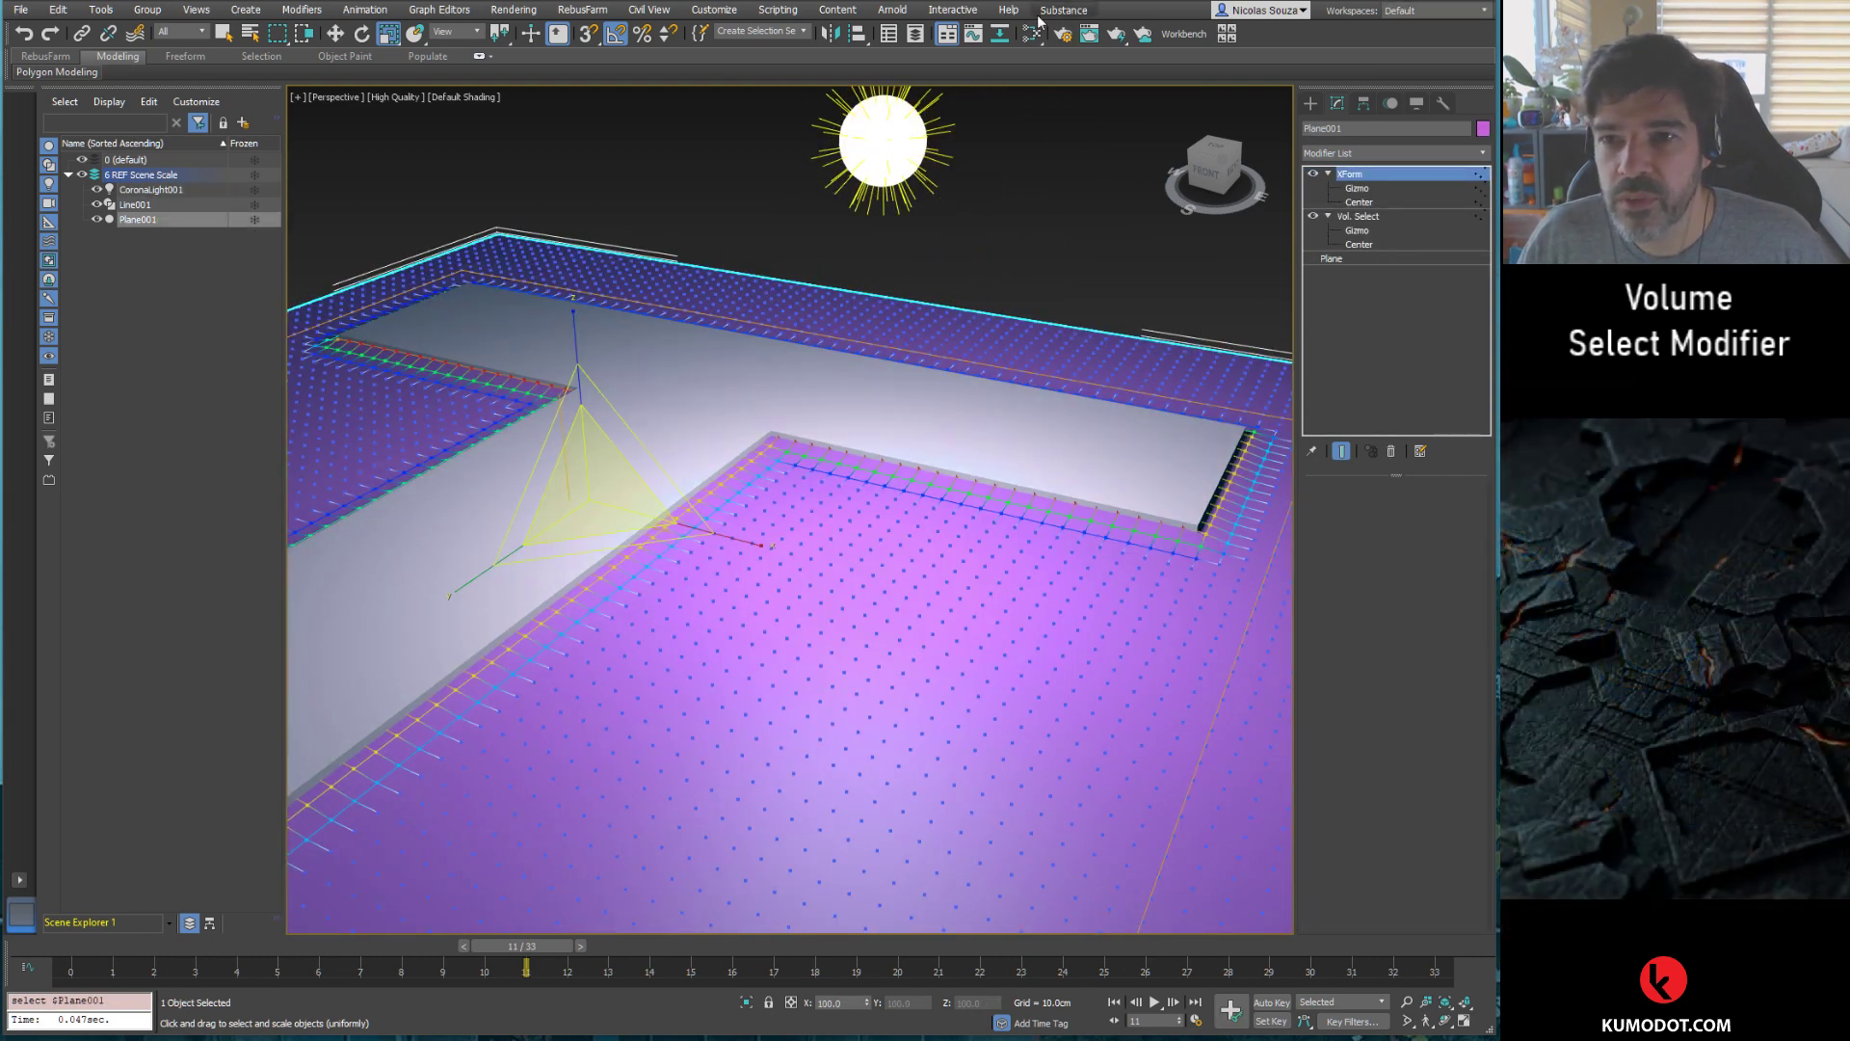
Step: Save the scene and assign a new Standard material, Material #25, to the plane
key("ctrl+s")
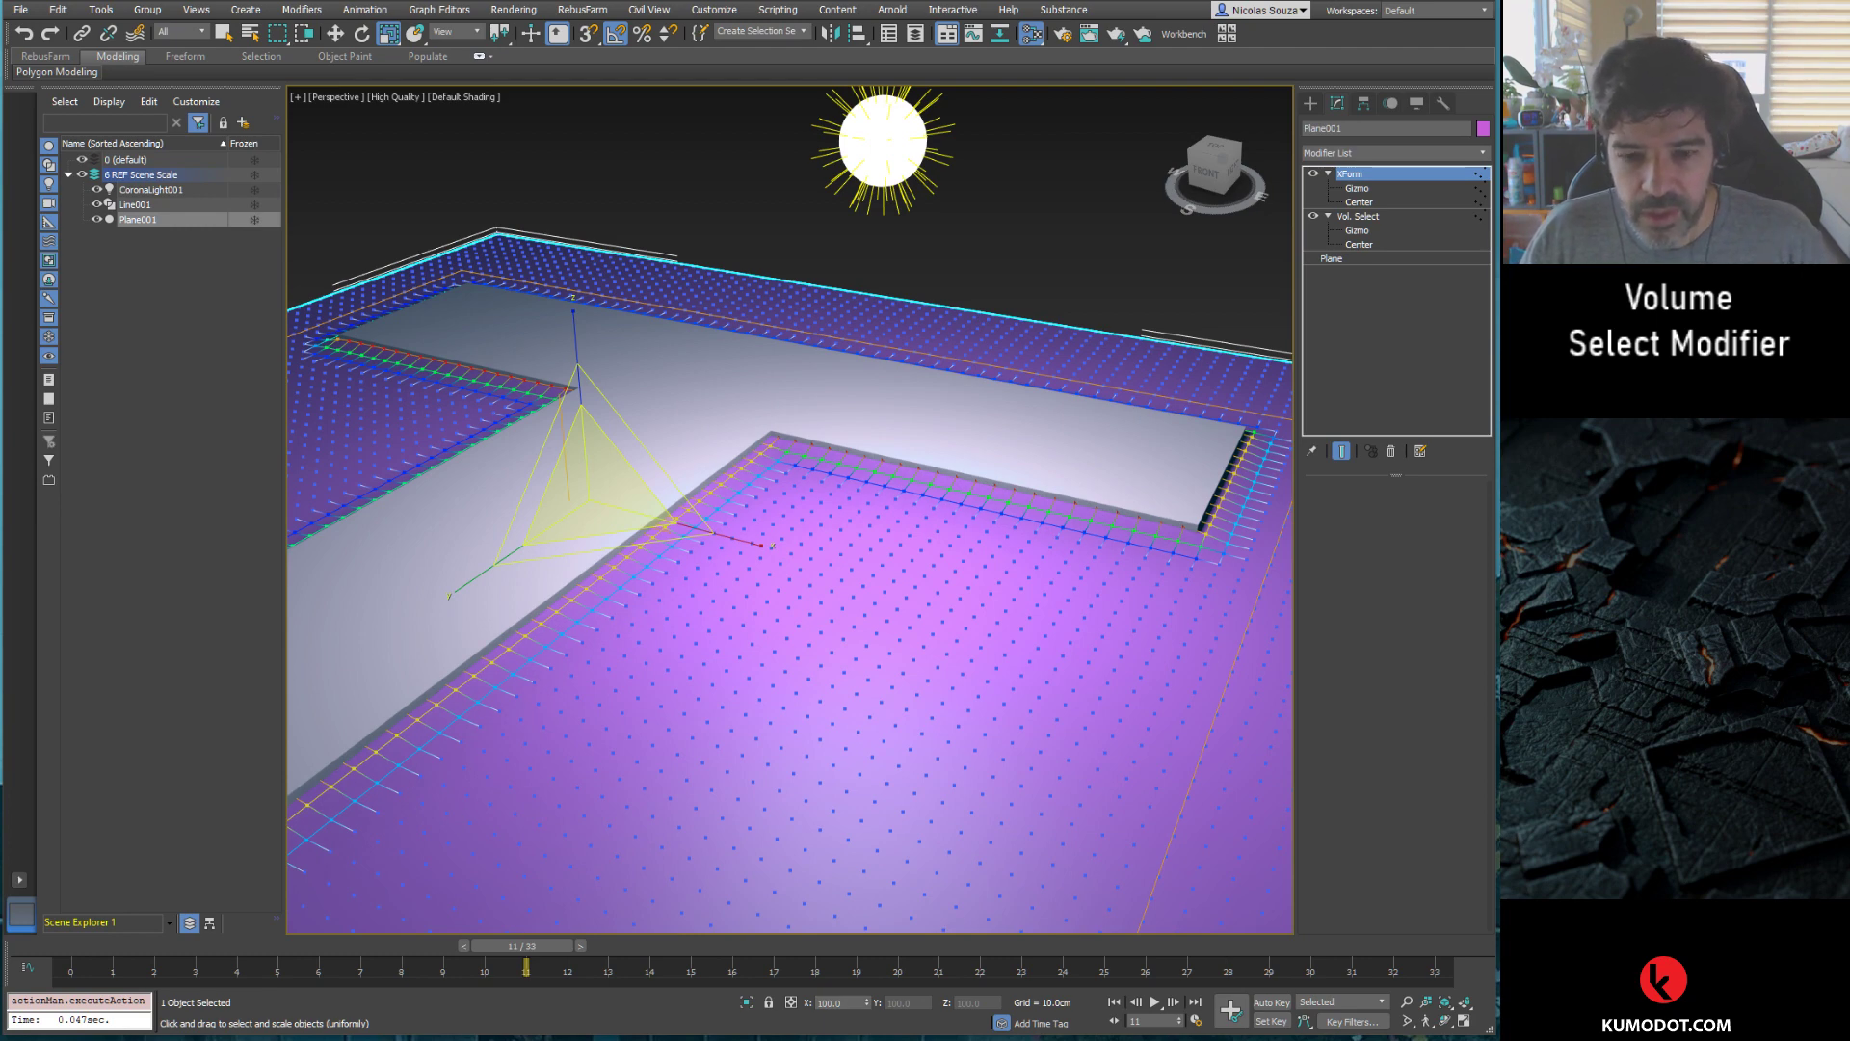
key("m")
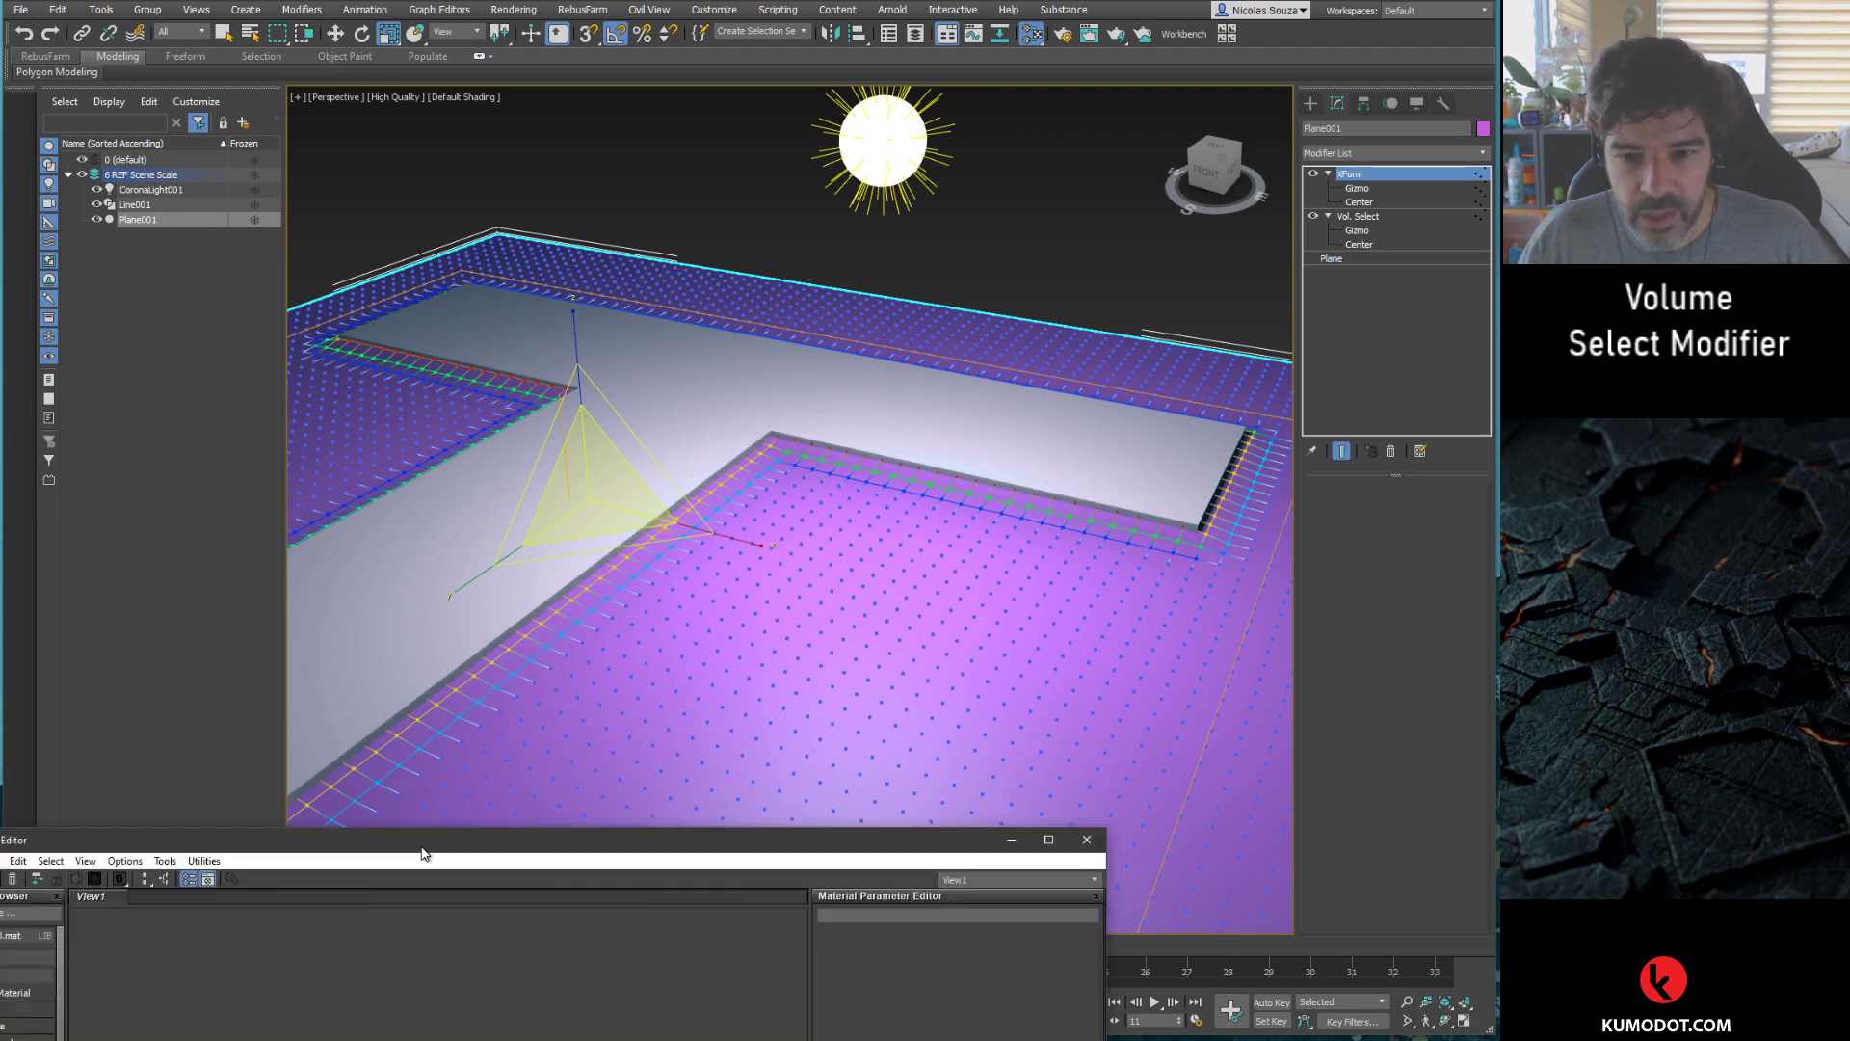
right_click(639, 646)
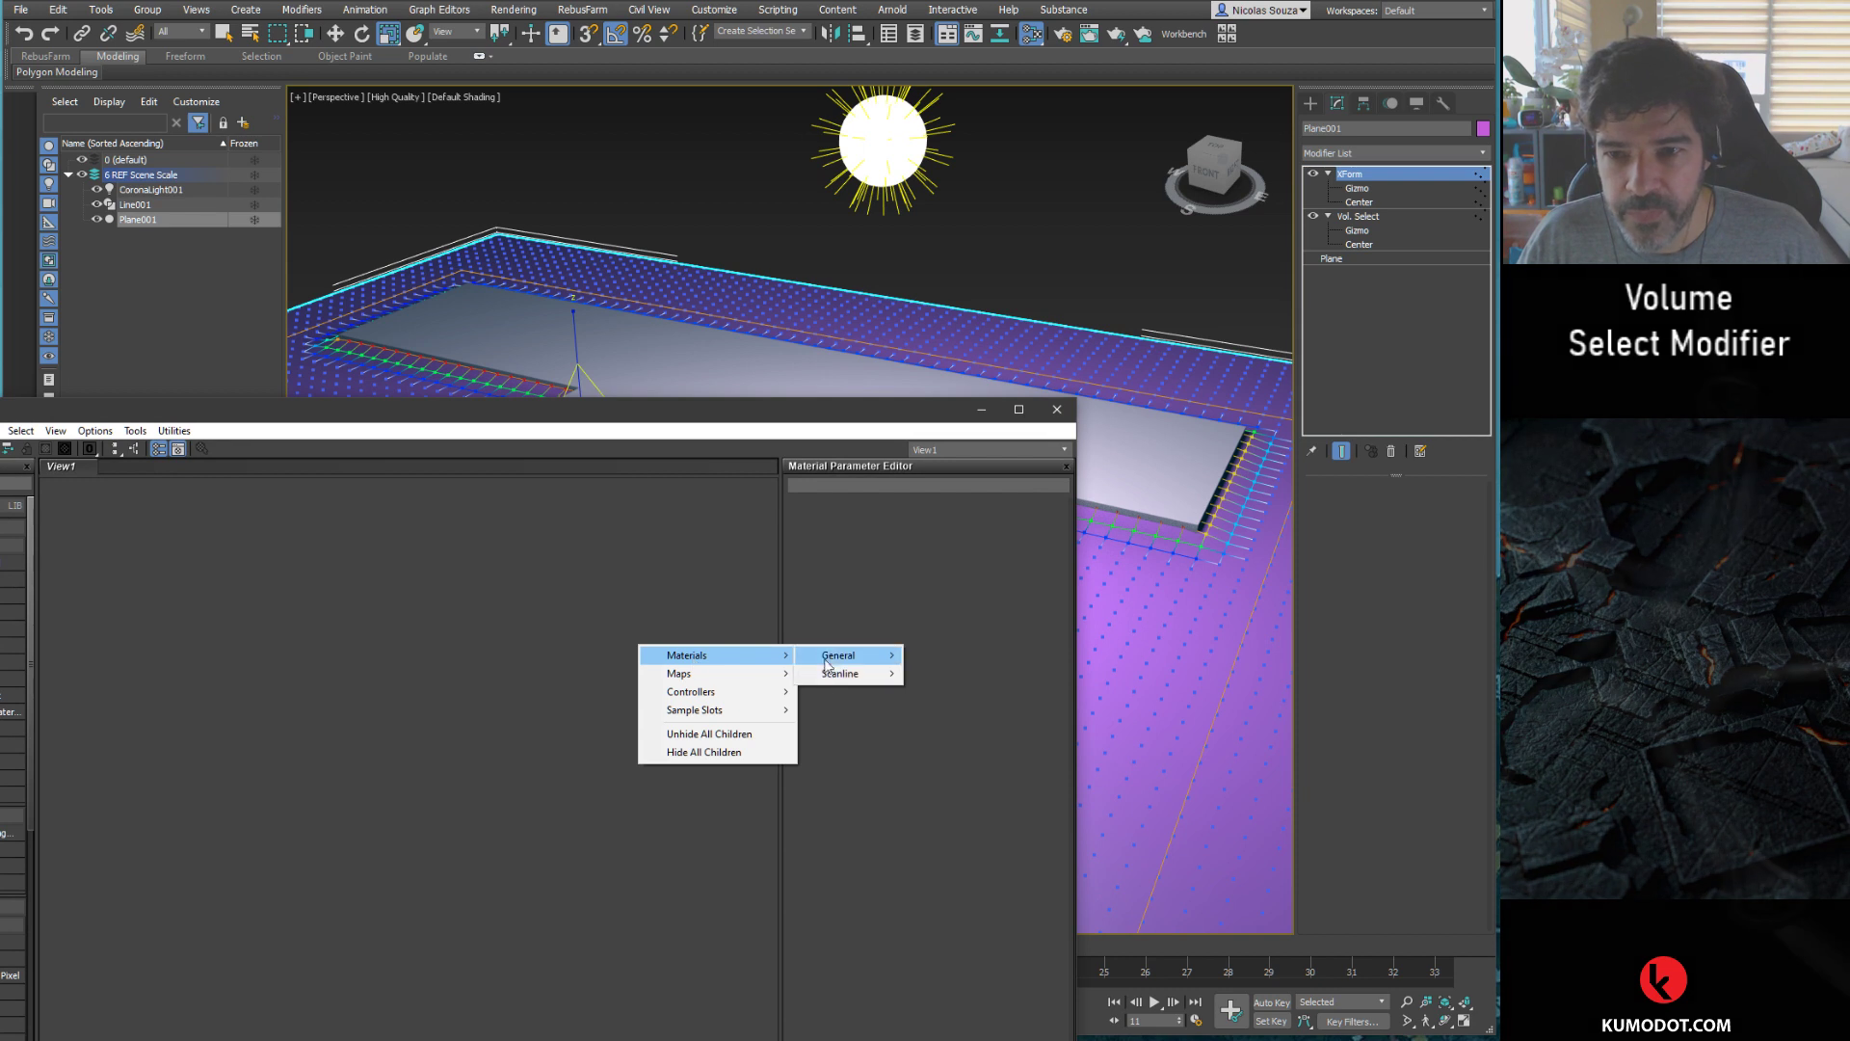
mouse_move(841, 674)
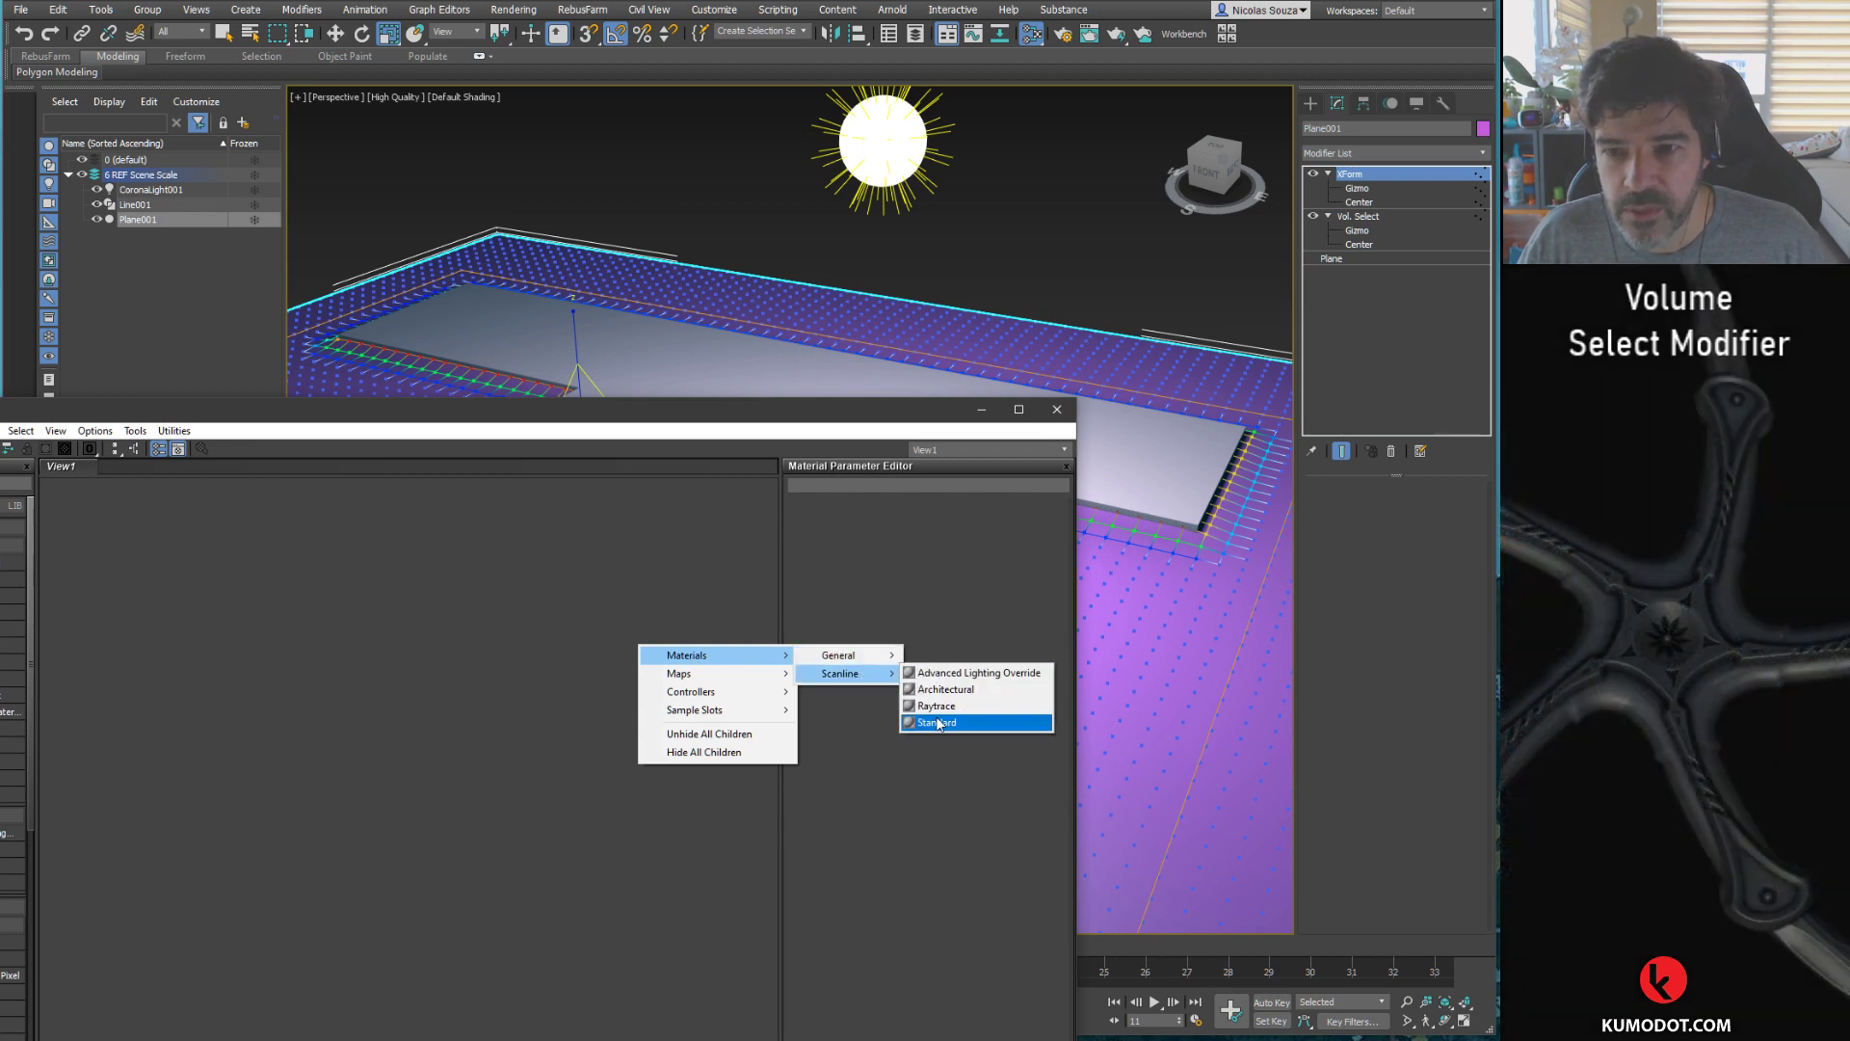
left_click(937, 722)
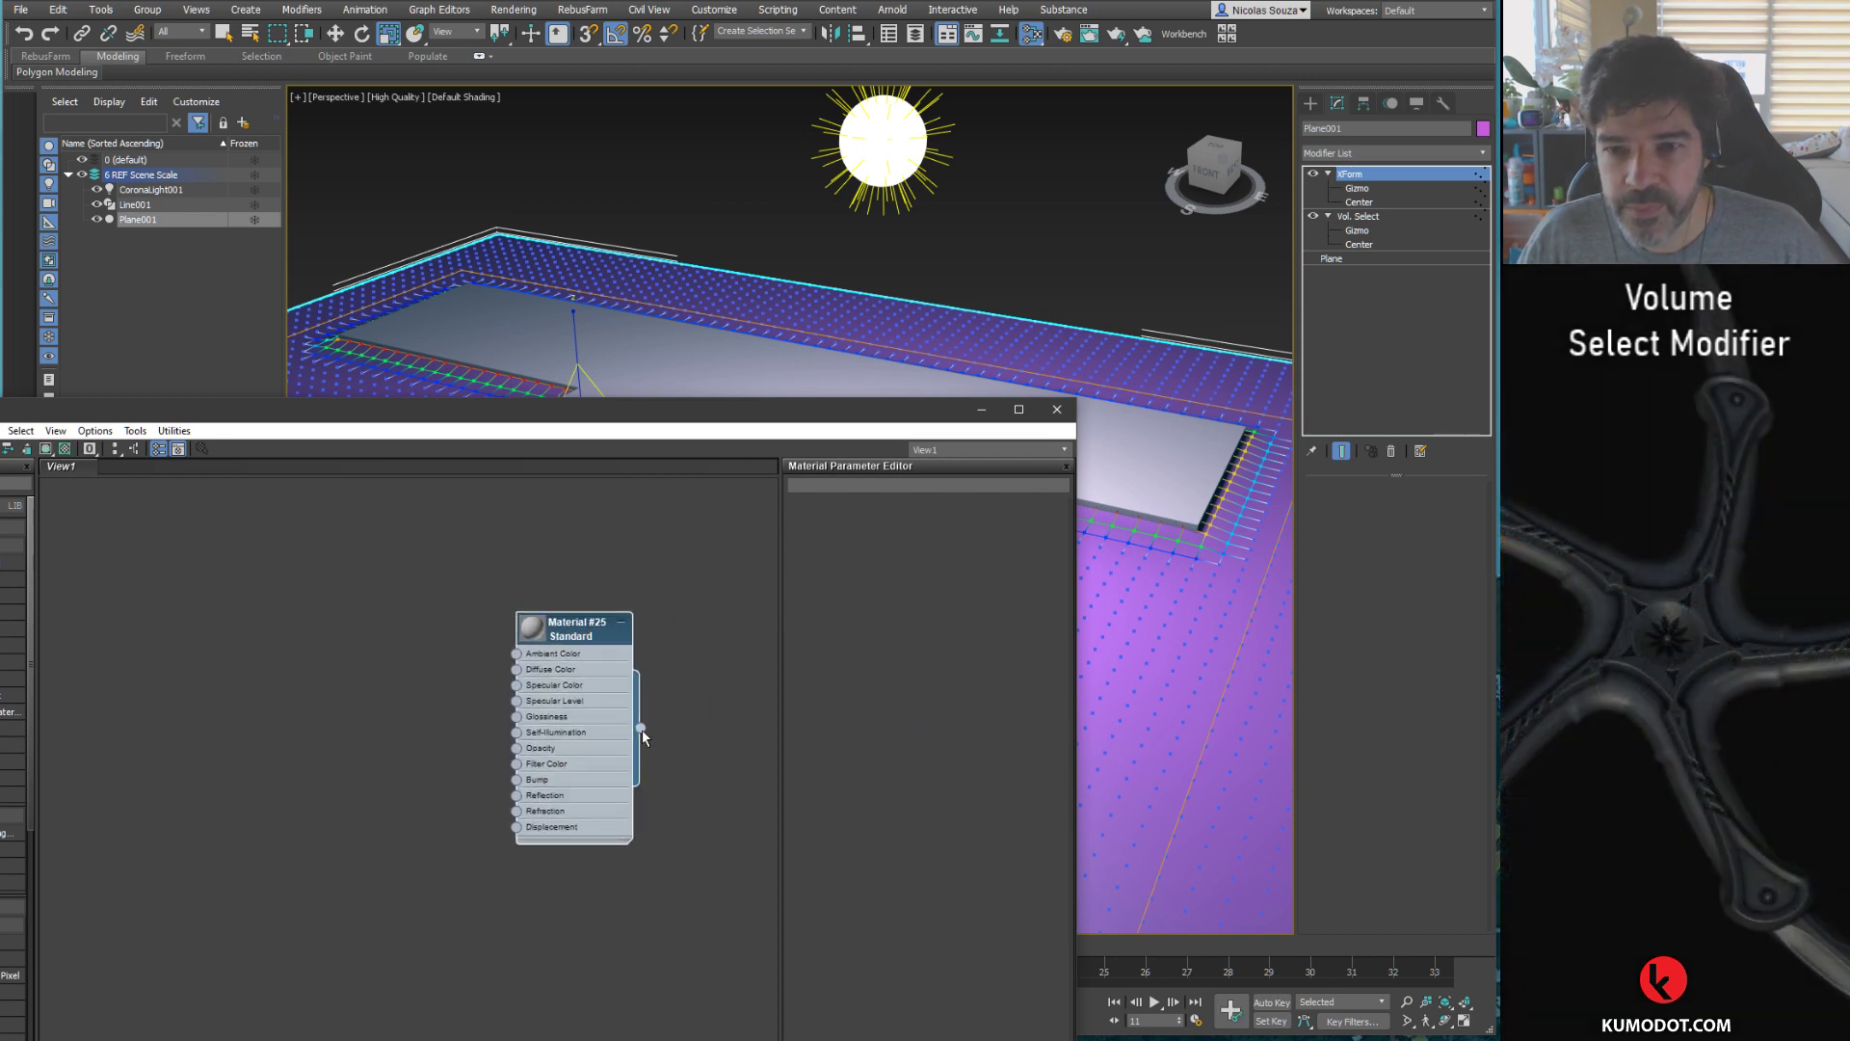
left_click_drag(641, 729, 1087, 731)
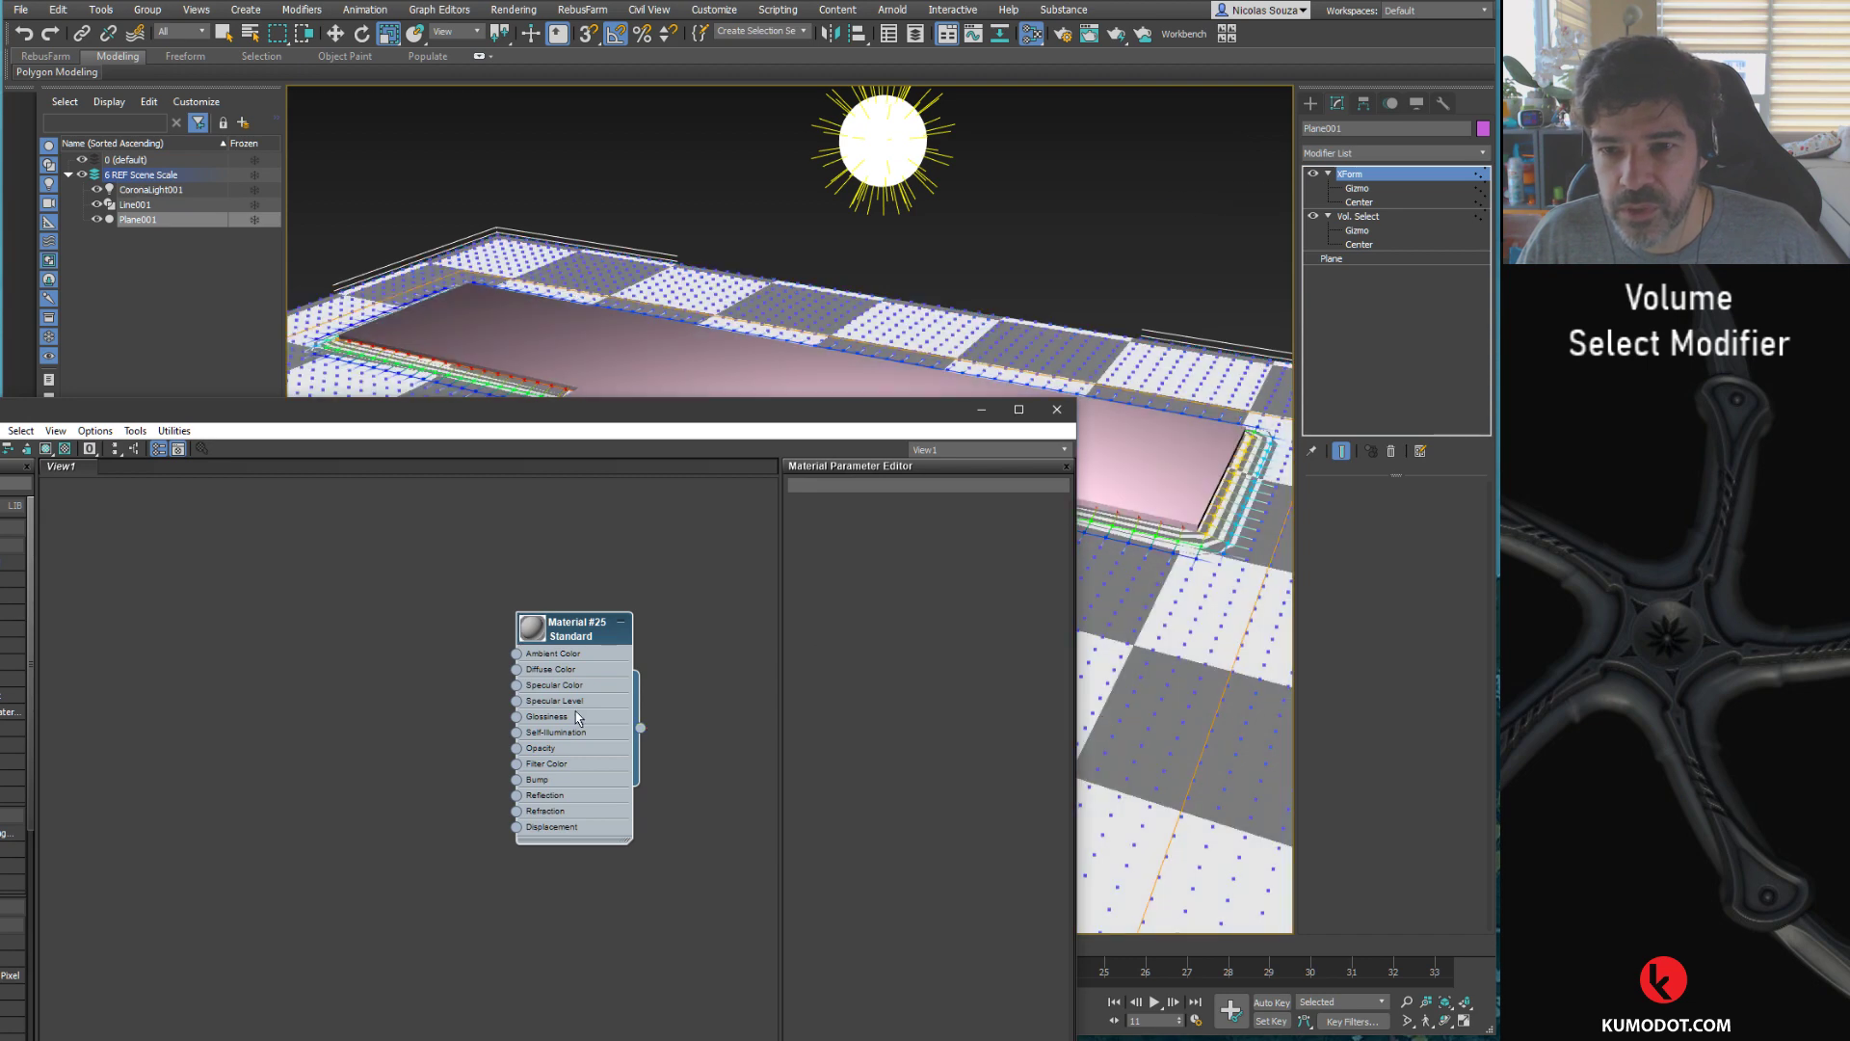
Step: Raise Material #25's specular level in its parameters
left_click_drag(599, 422, 442, 436)
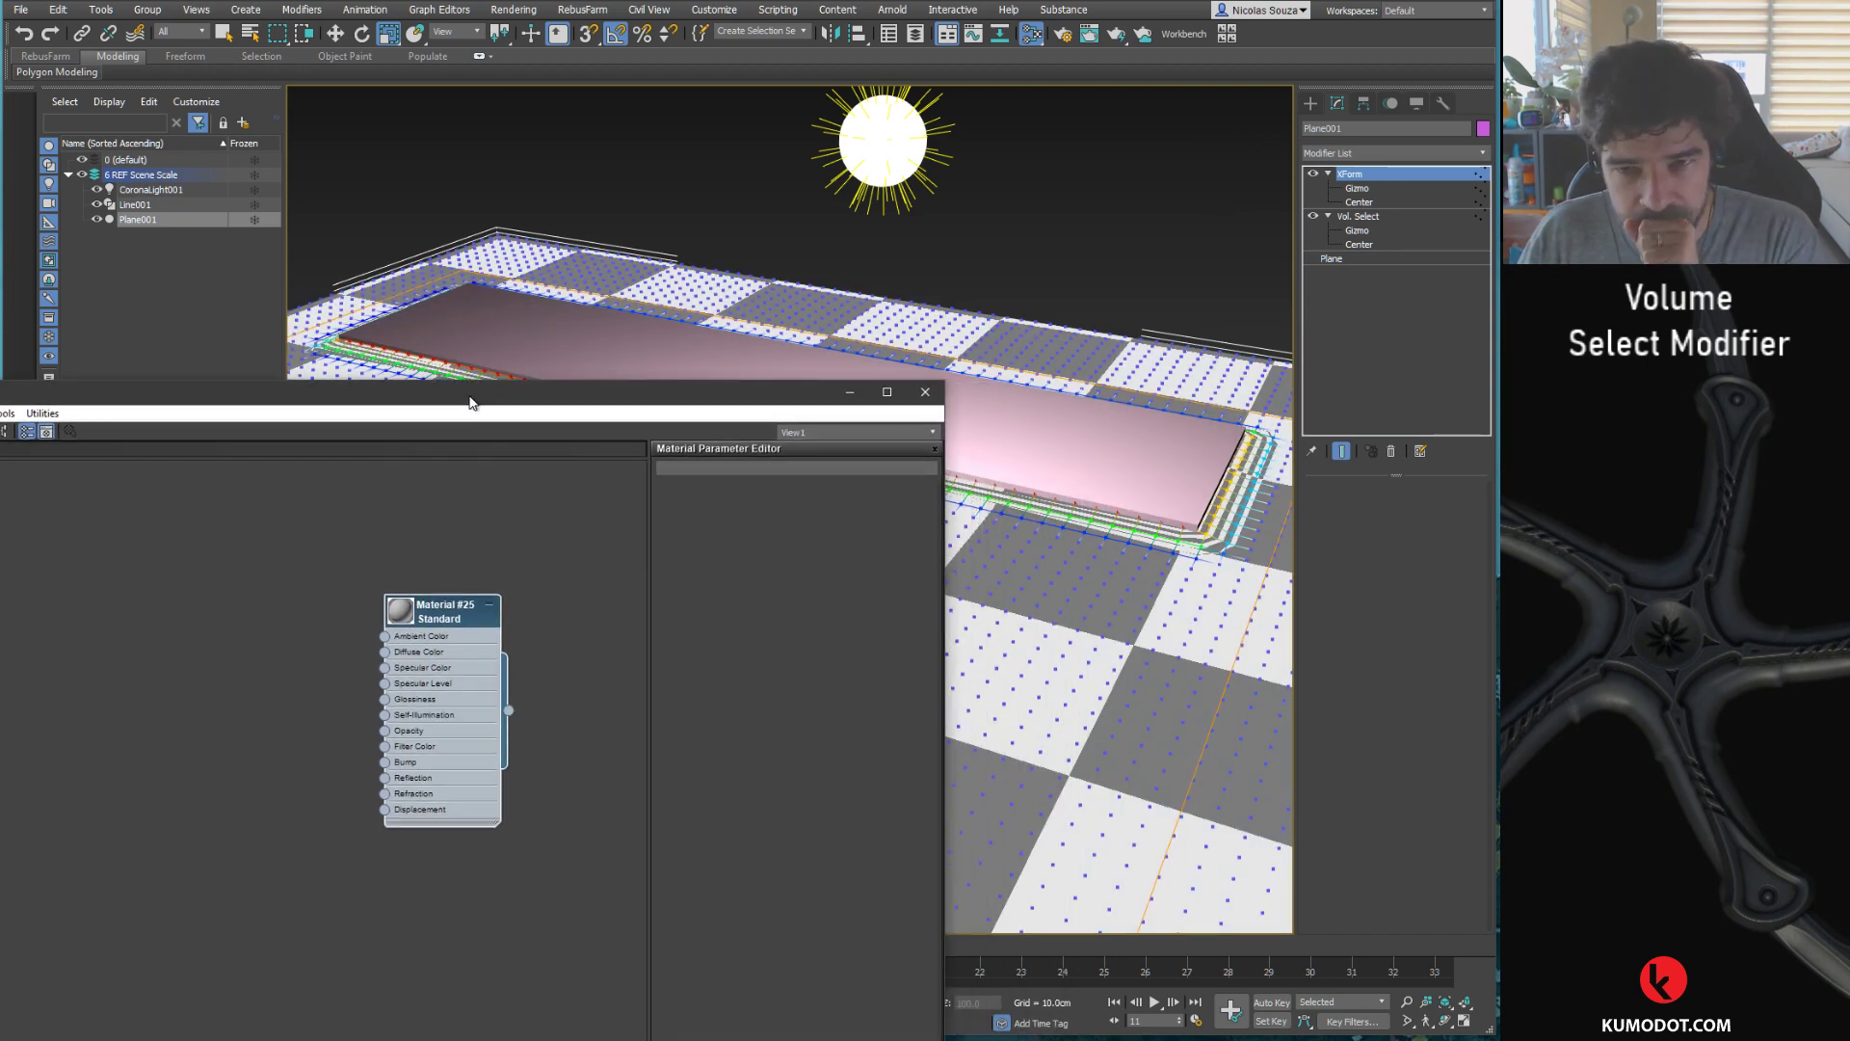
left_click_drag(420, 634, 403, 650)
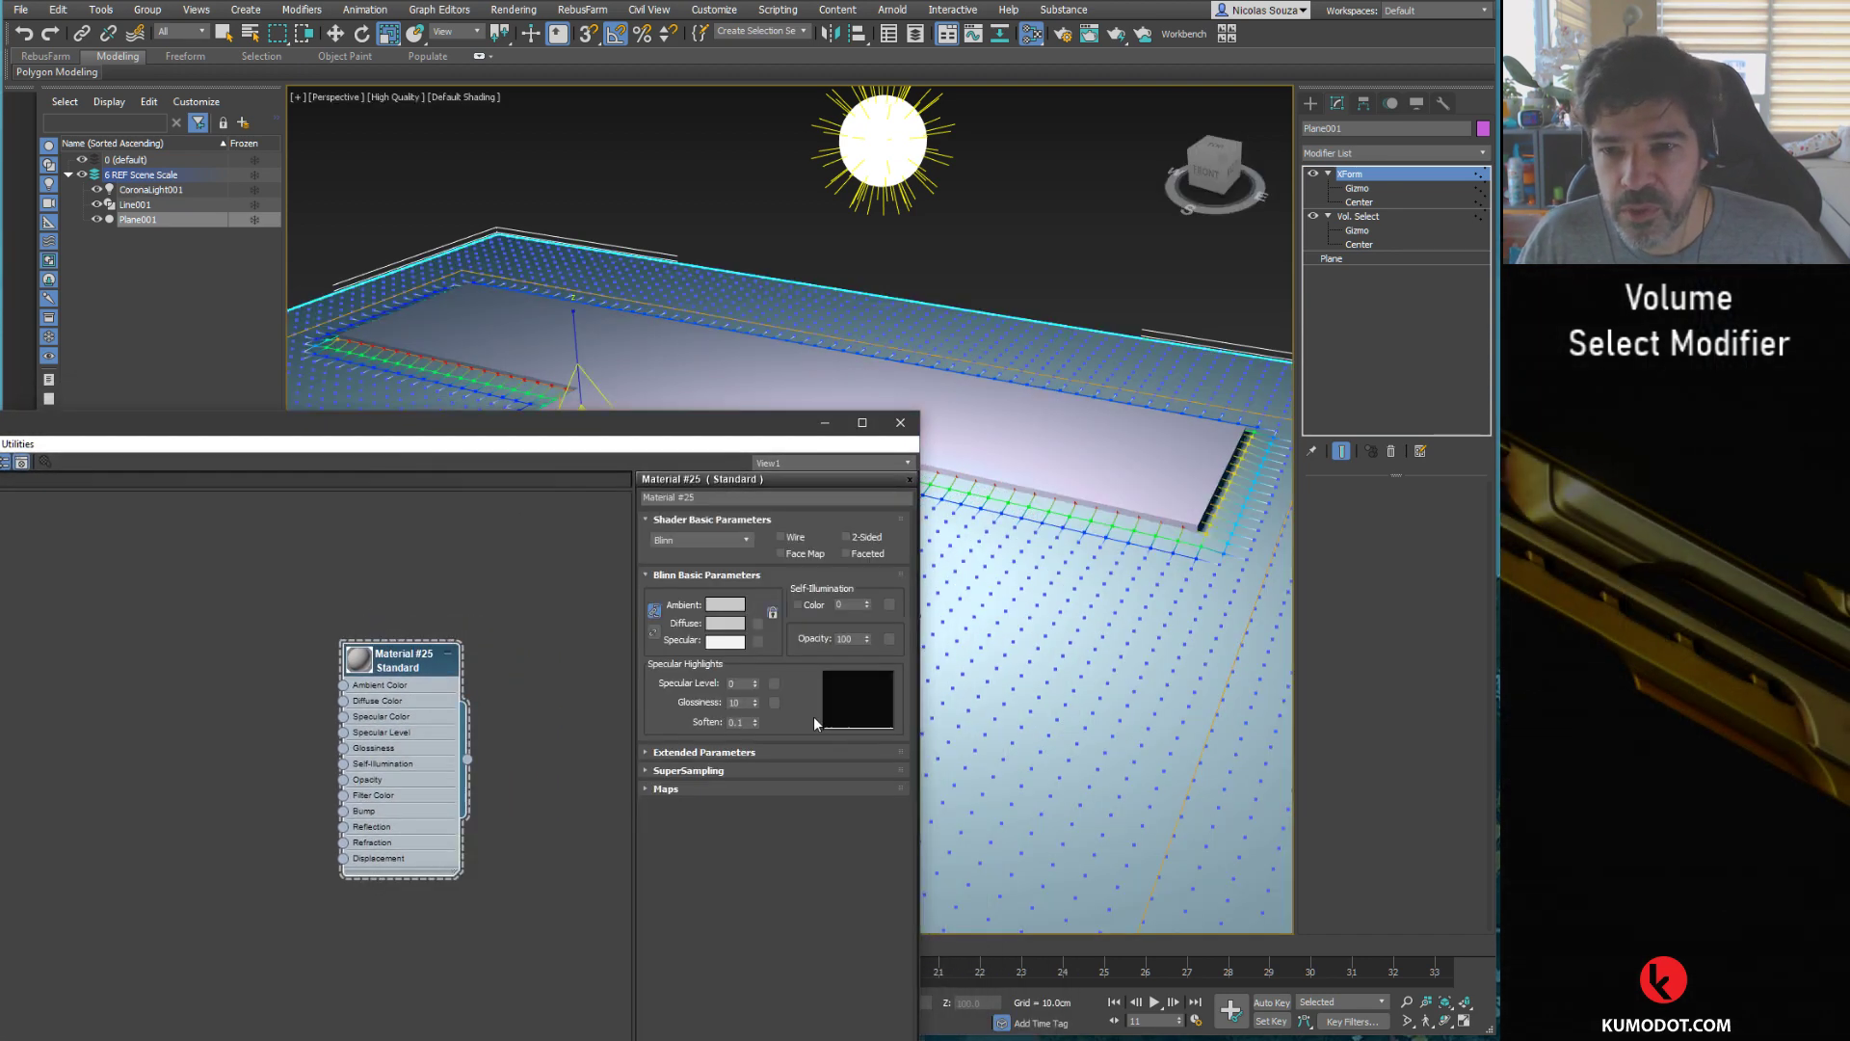
left_click_drag(755, 685, 758, 709)
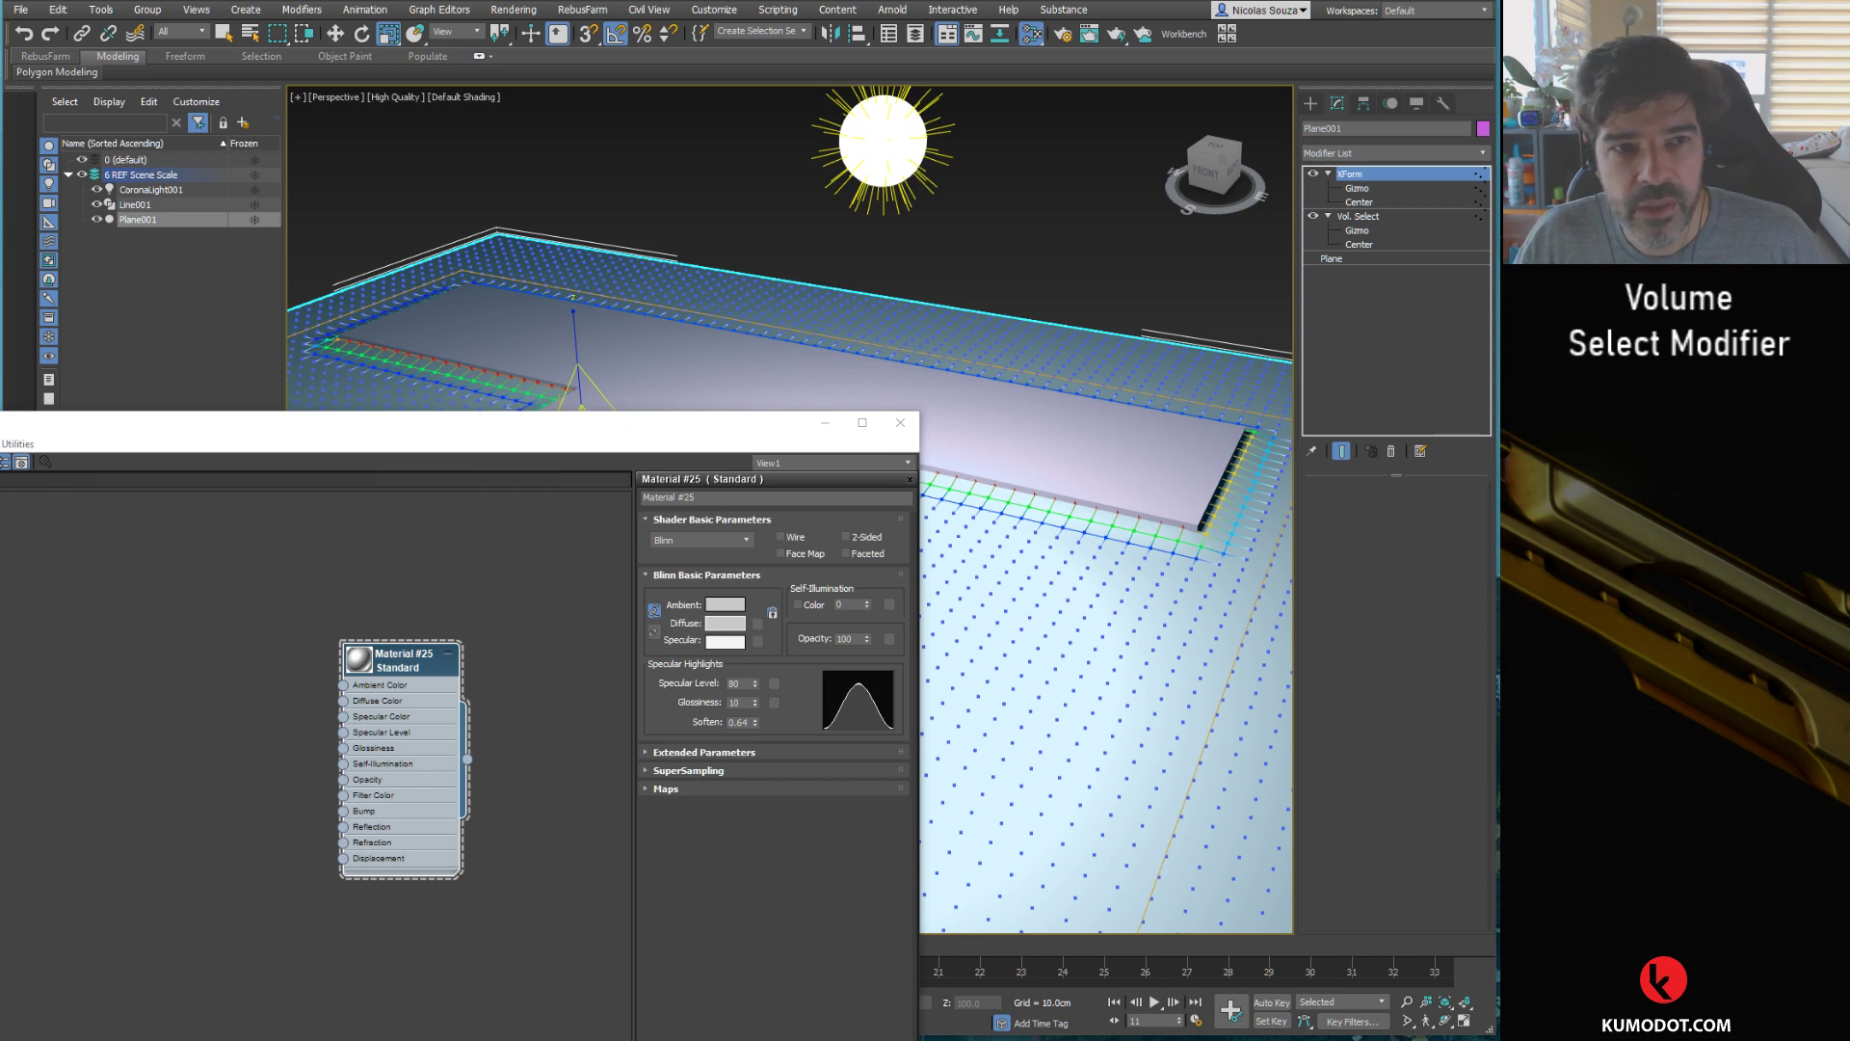
Step: Darken Material #25's diffuse colour to near black and raise specular level to 99
left_click(725, 622)
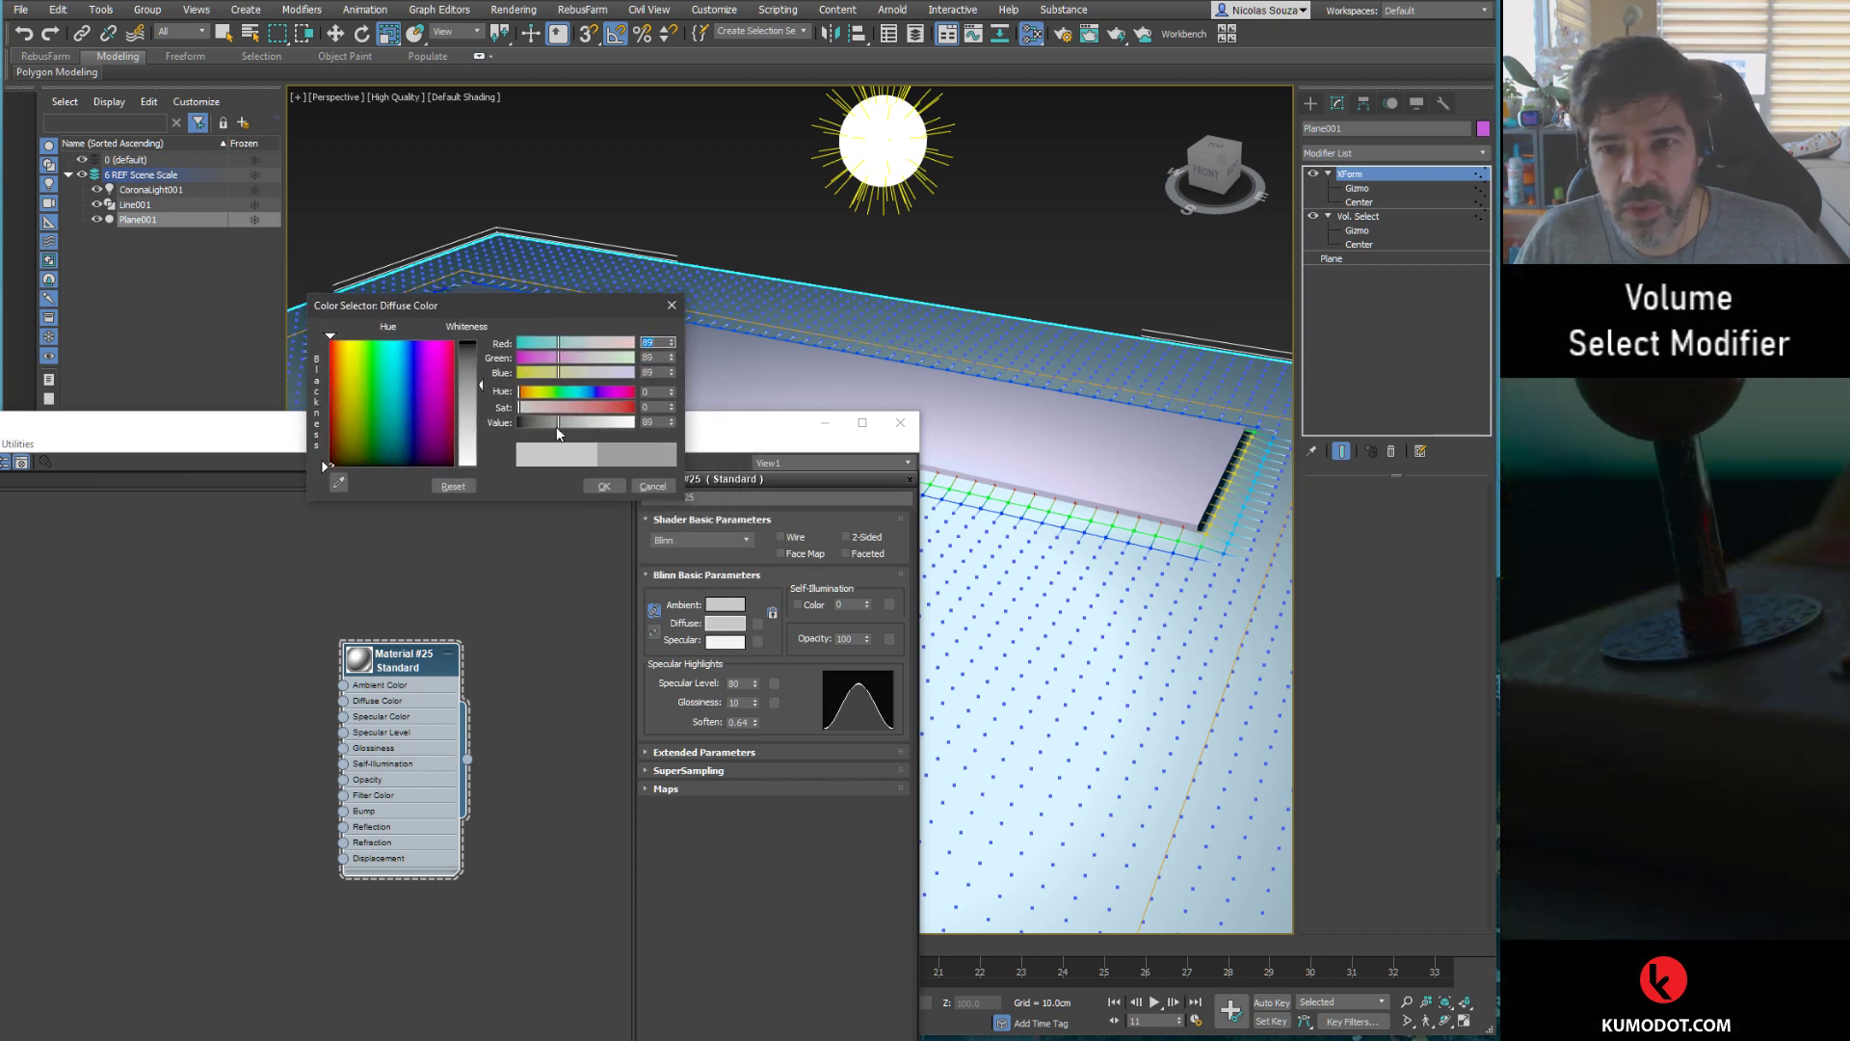
left_click_drag(609, 421, 531, 421)
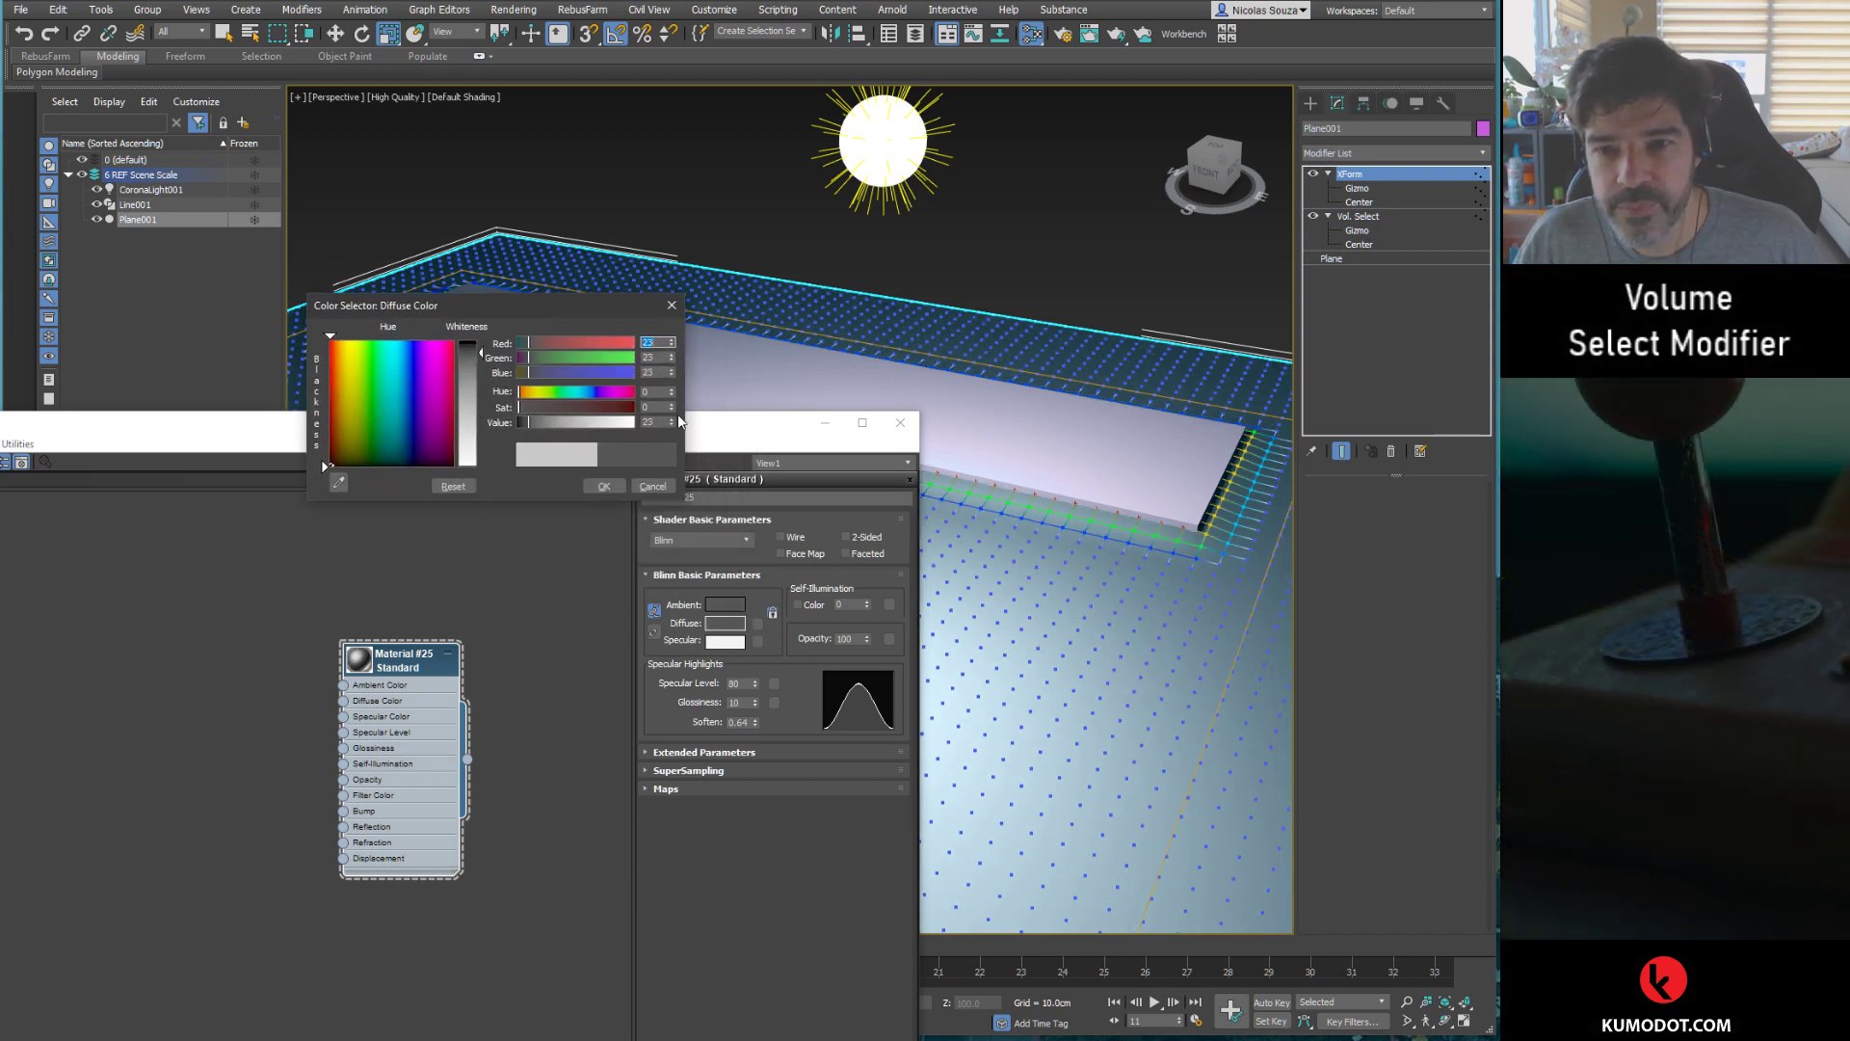
mouse_move(730, 434)
left_mouse_down()
mouse_move(531, 670)
mouse_move(551, 637)
left_mouse_up()
left_click_drag(576, 889, 577, 883)
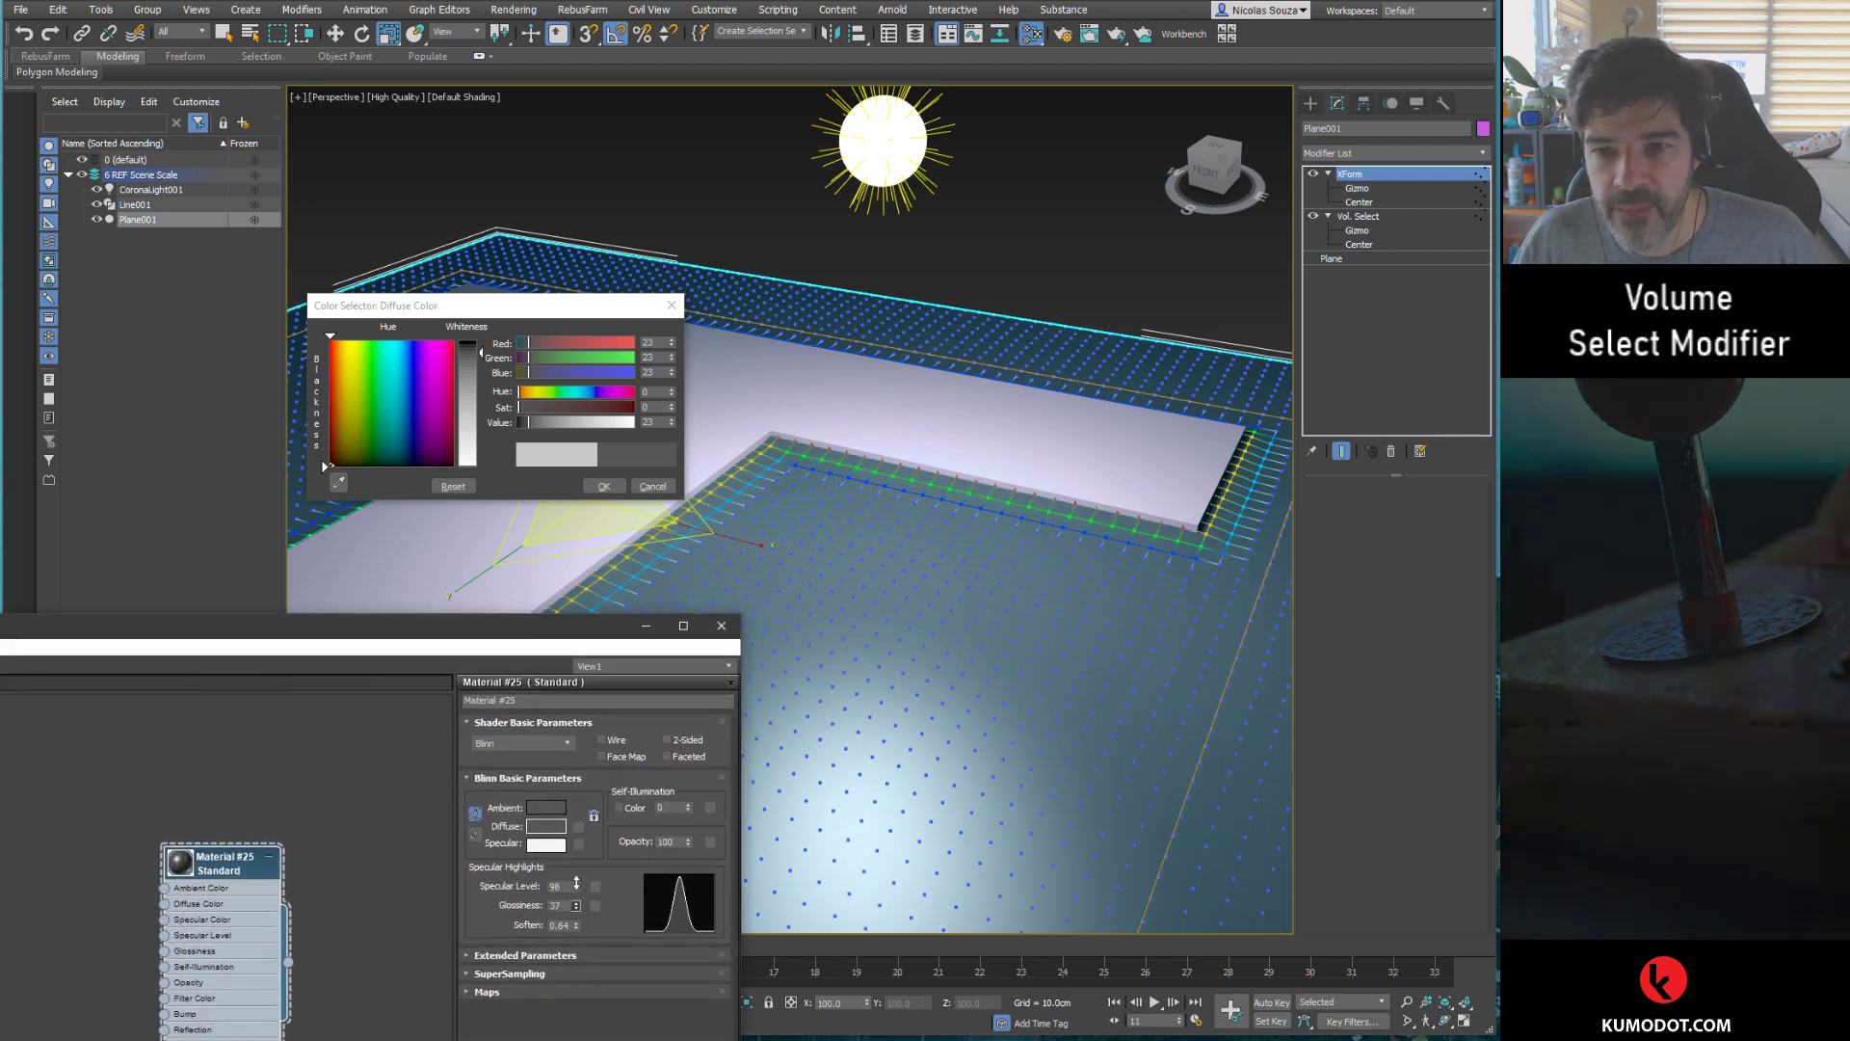
Step: Close the material editor and select the Corona light
left_click(727, 633)
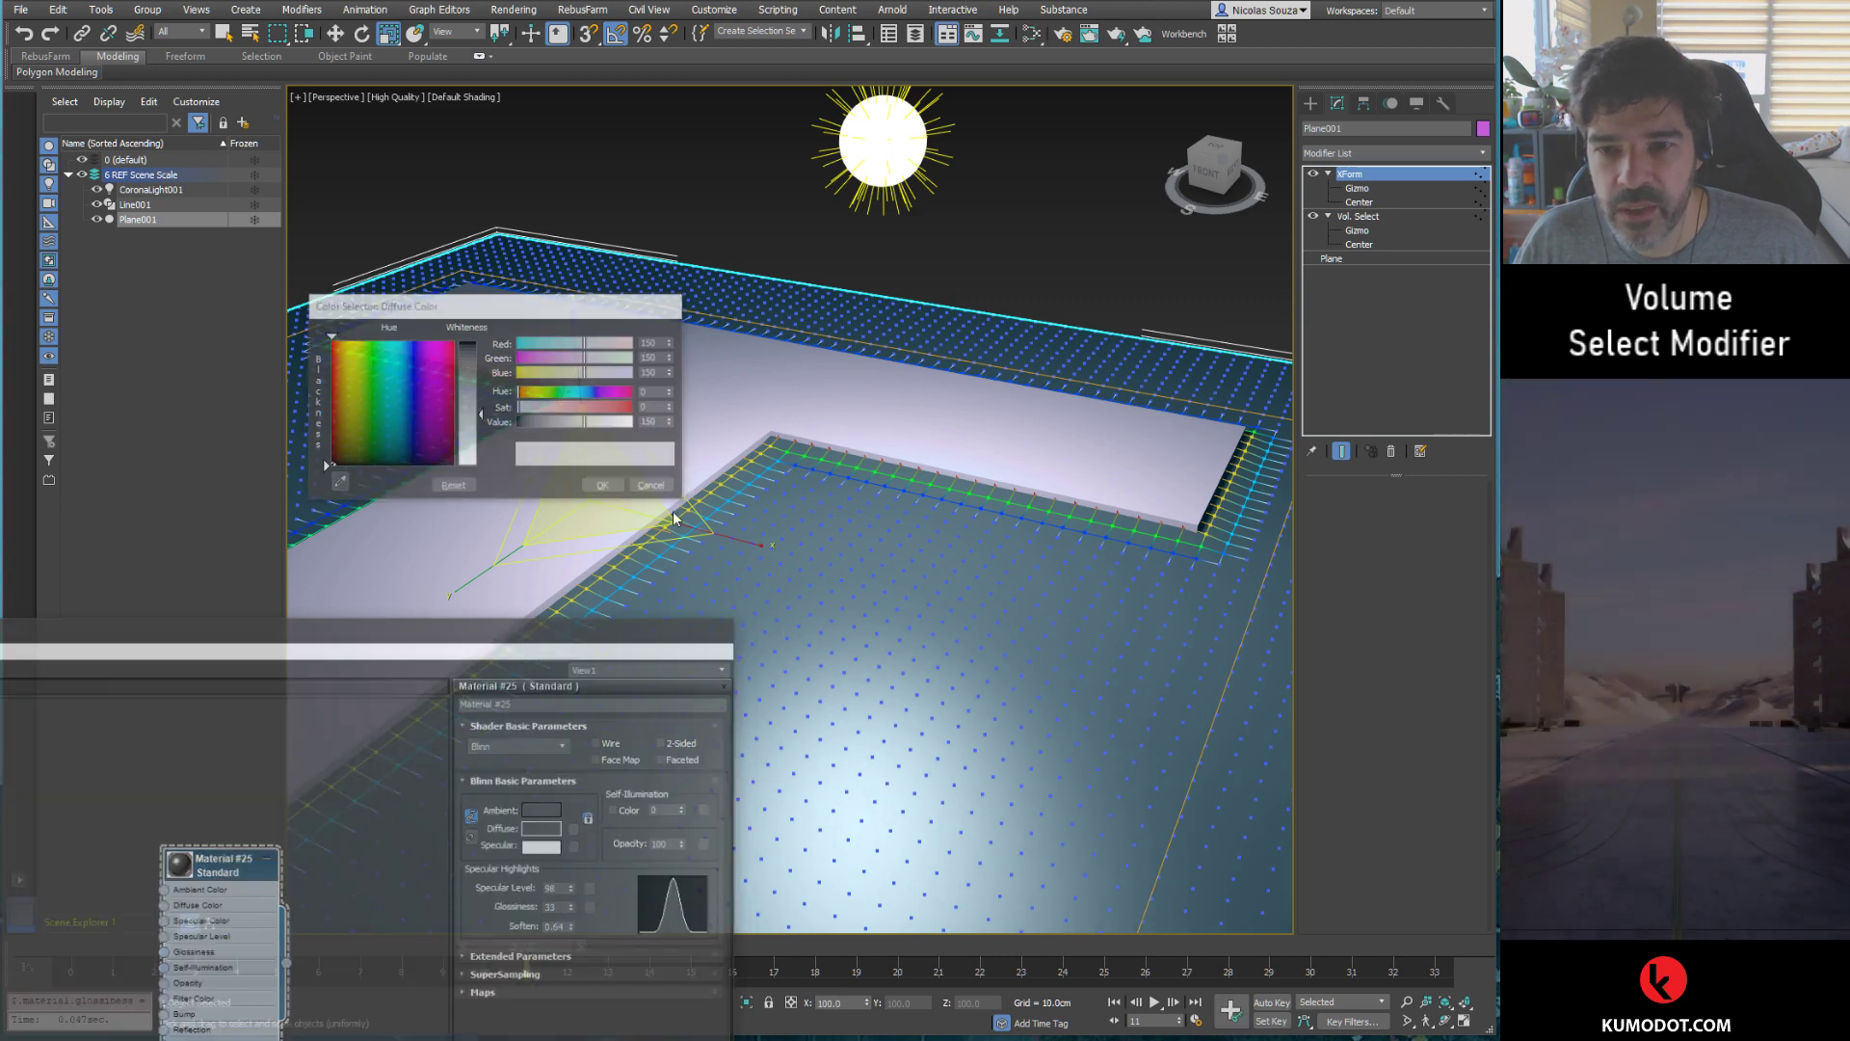
mouse_move(991, 632)
middle_mouse_down("alt")
mouse_move(929, 628)
mouse_move(856, 363)
middle_mouse_up("alt")
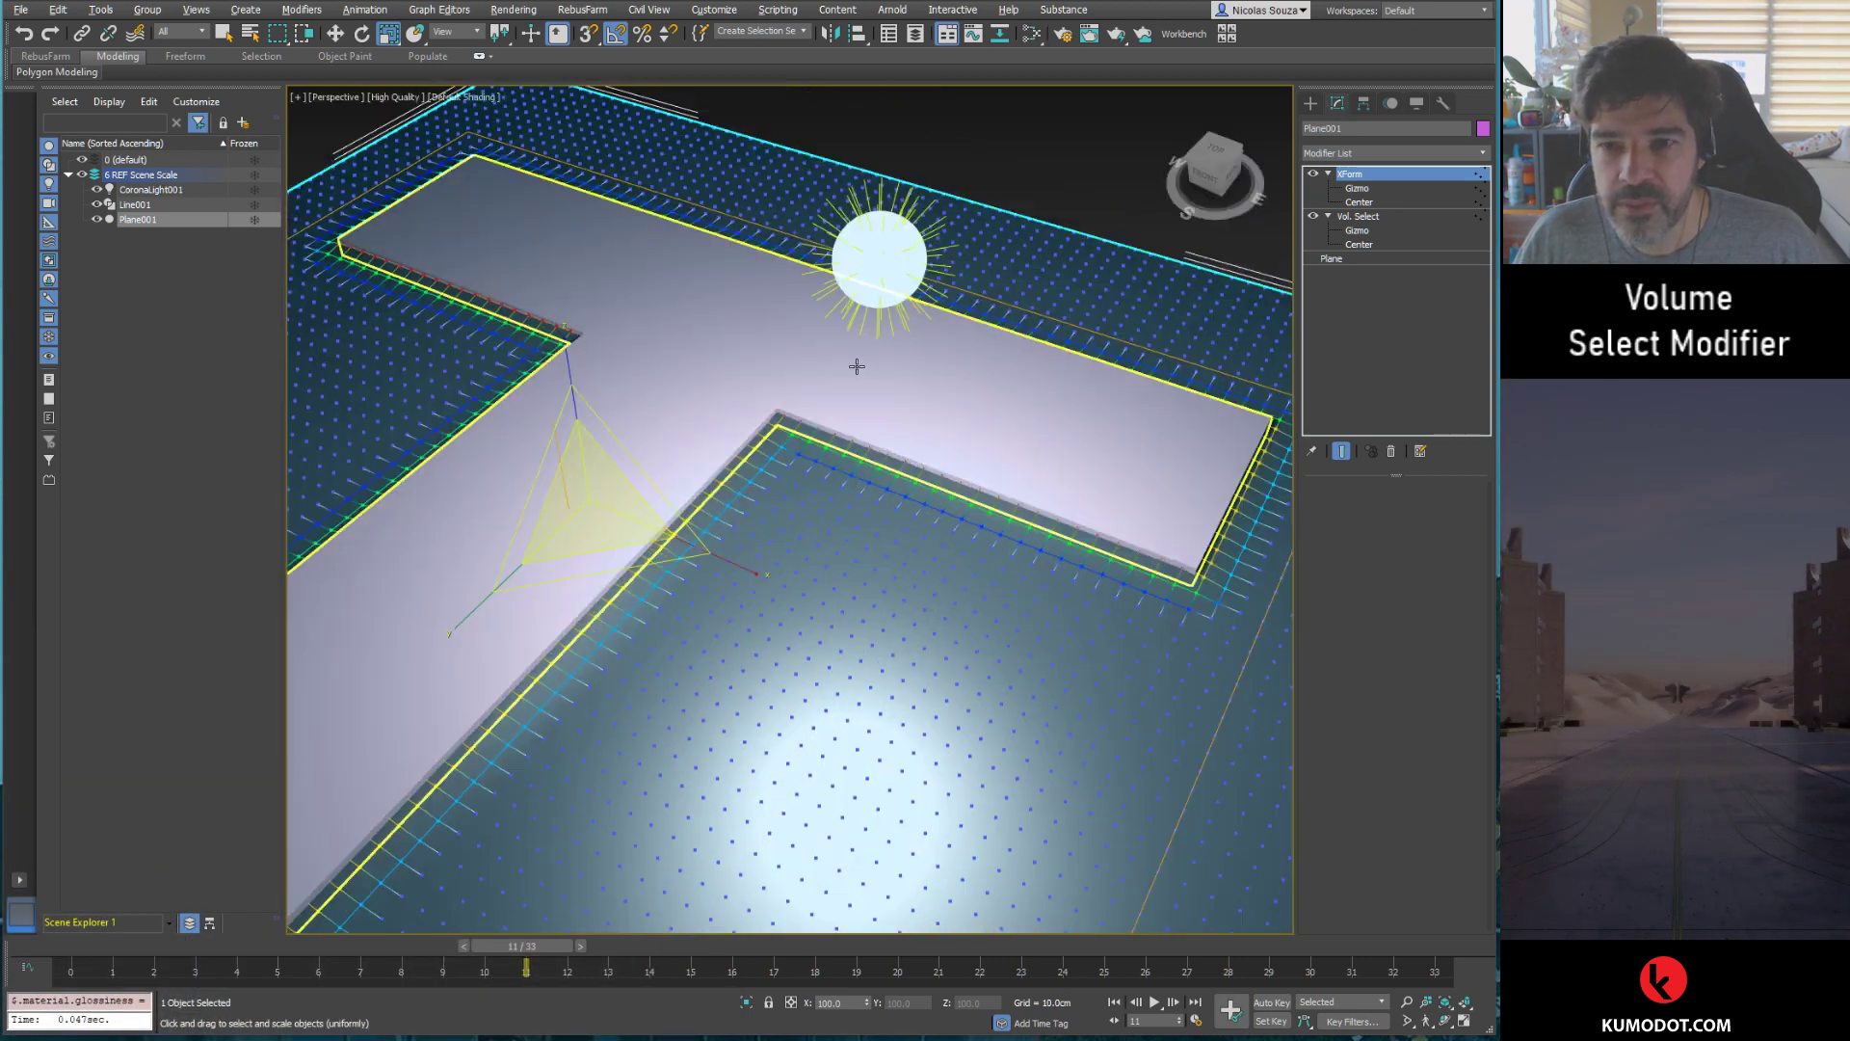
left_click(882, 256)
Step: Orbit lower, select the T-shaped Line001 slab, and zoom in on it
key("w")
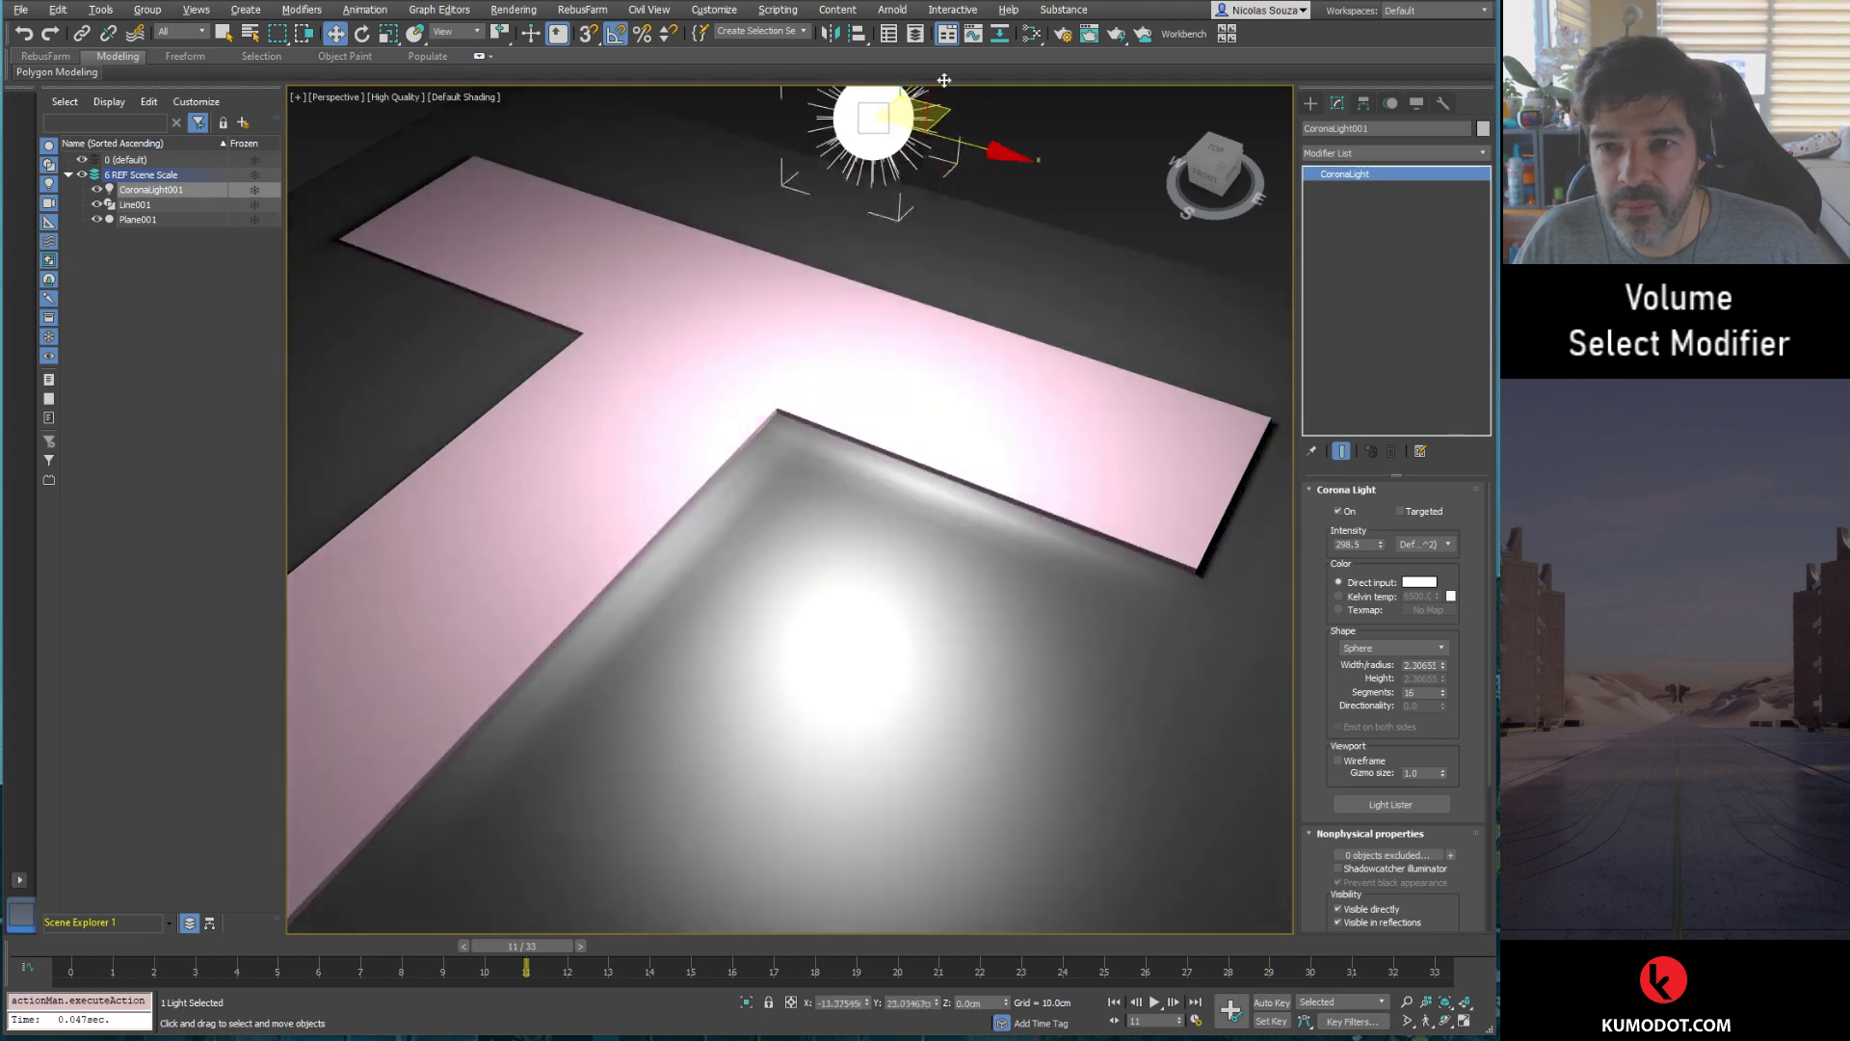
mouse_move(967, 252)
middle_mouse_down("alt")
mouse_move(970, 322)
mouse_move(928, 356)
mouse_move(954, 221)
middle_mouse_up("alt")
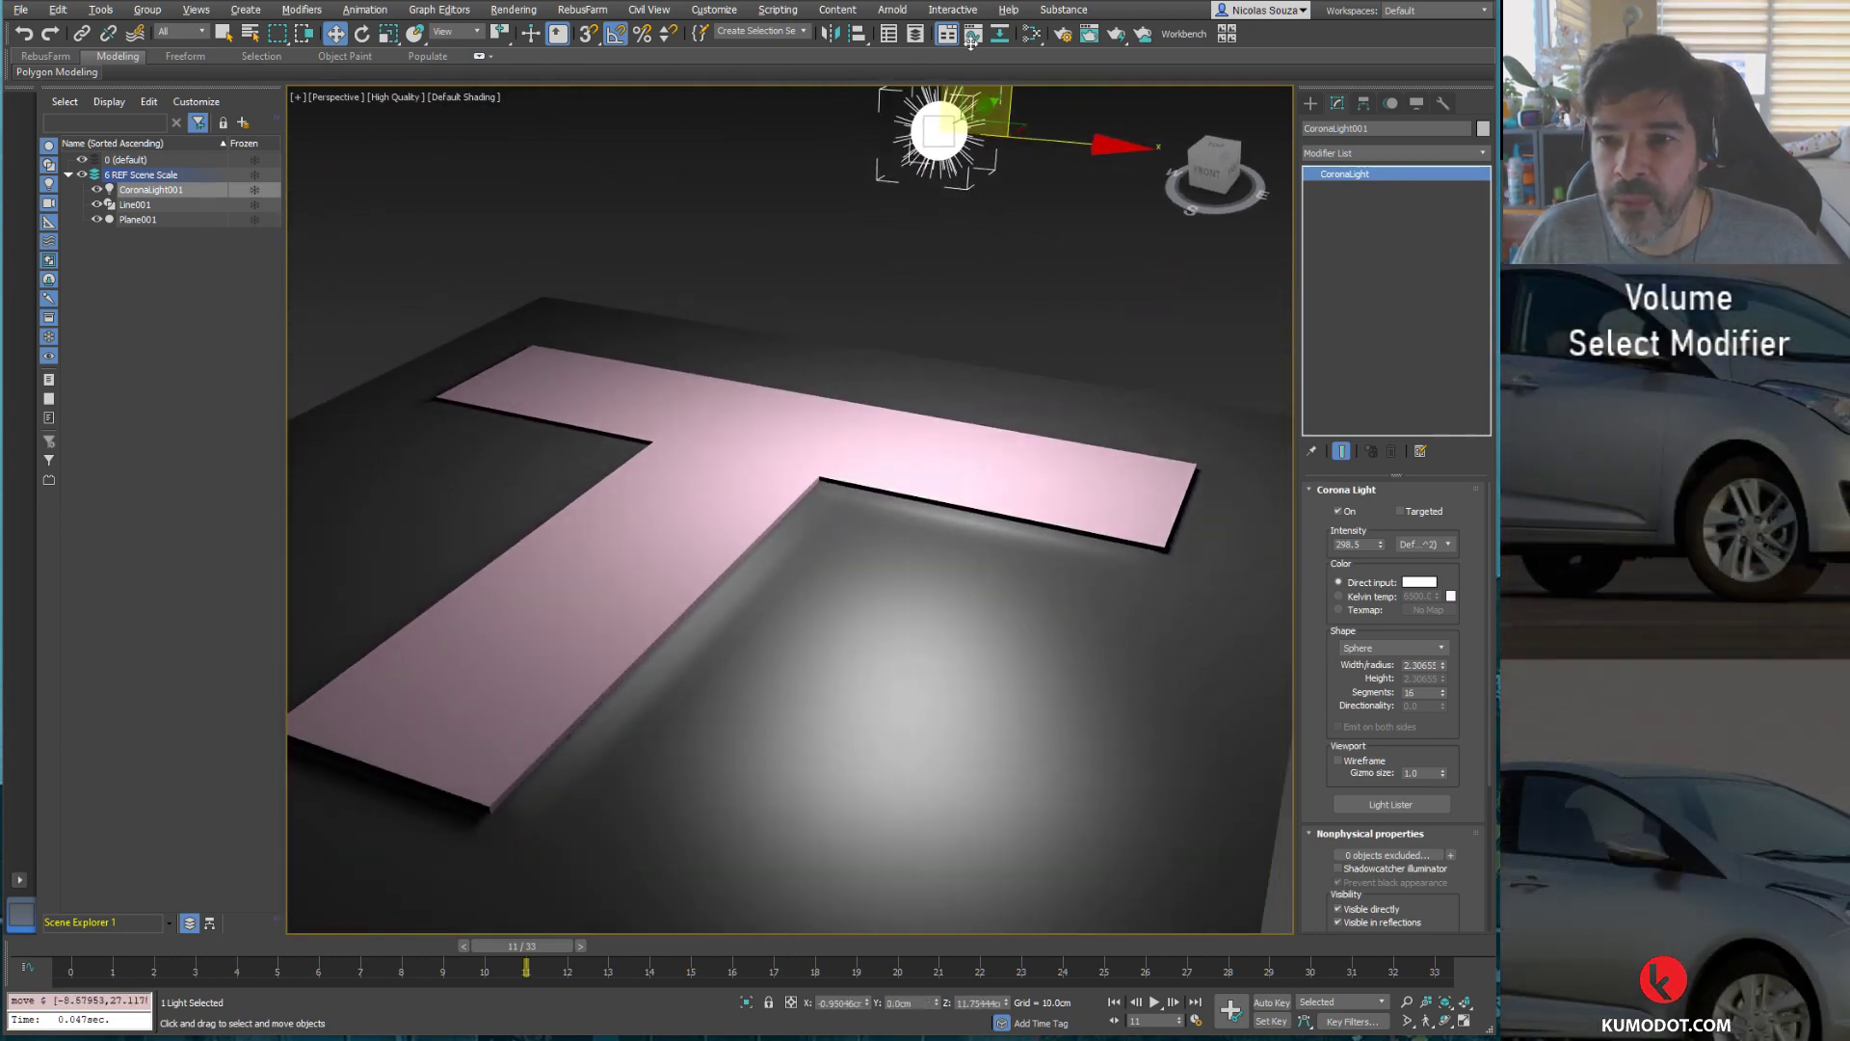
middle_click_drag(983, 297, 903, 451, "alt")
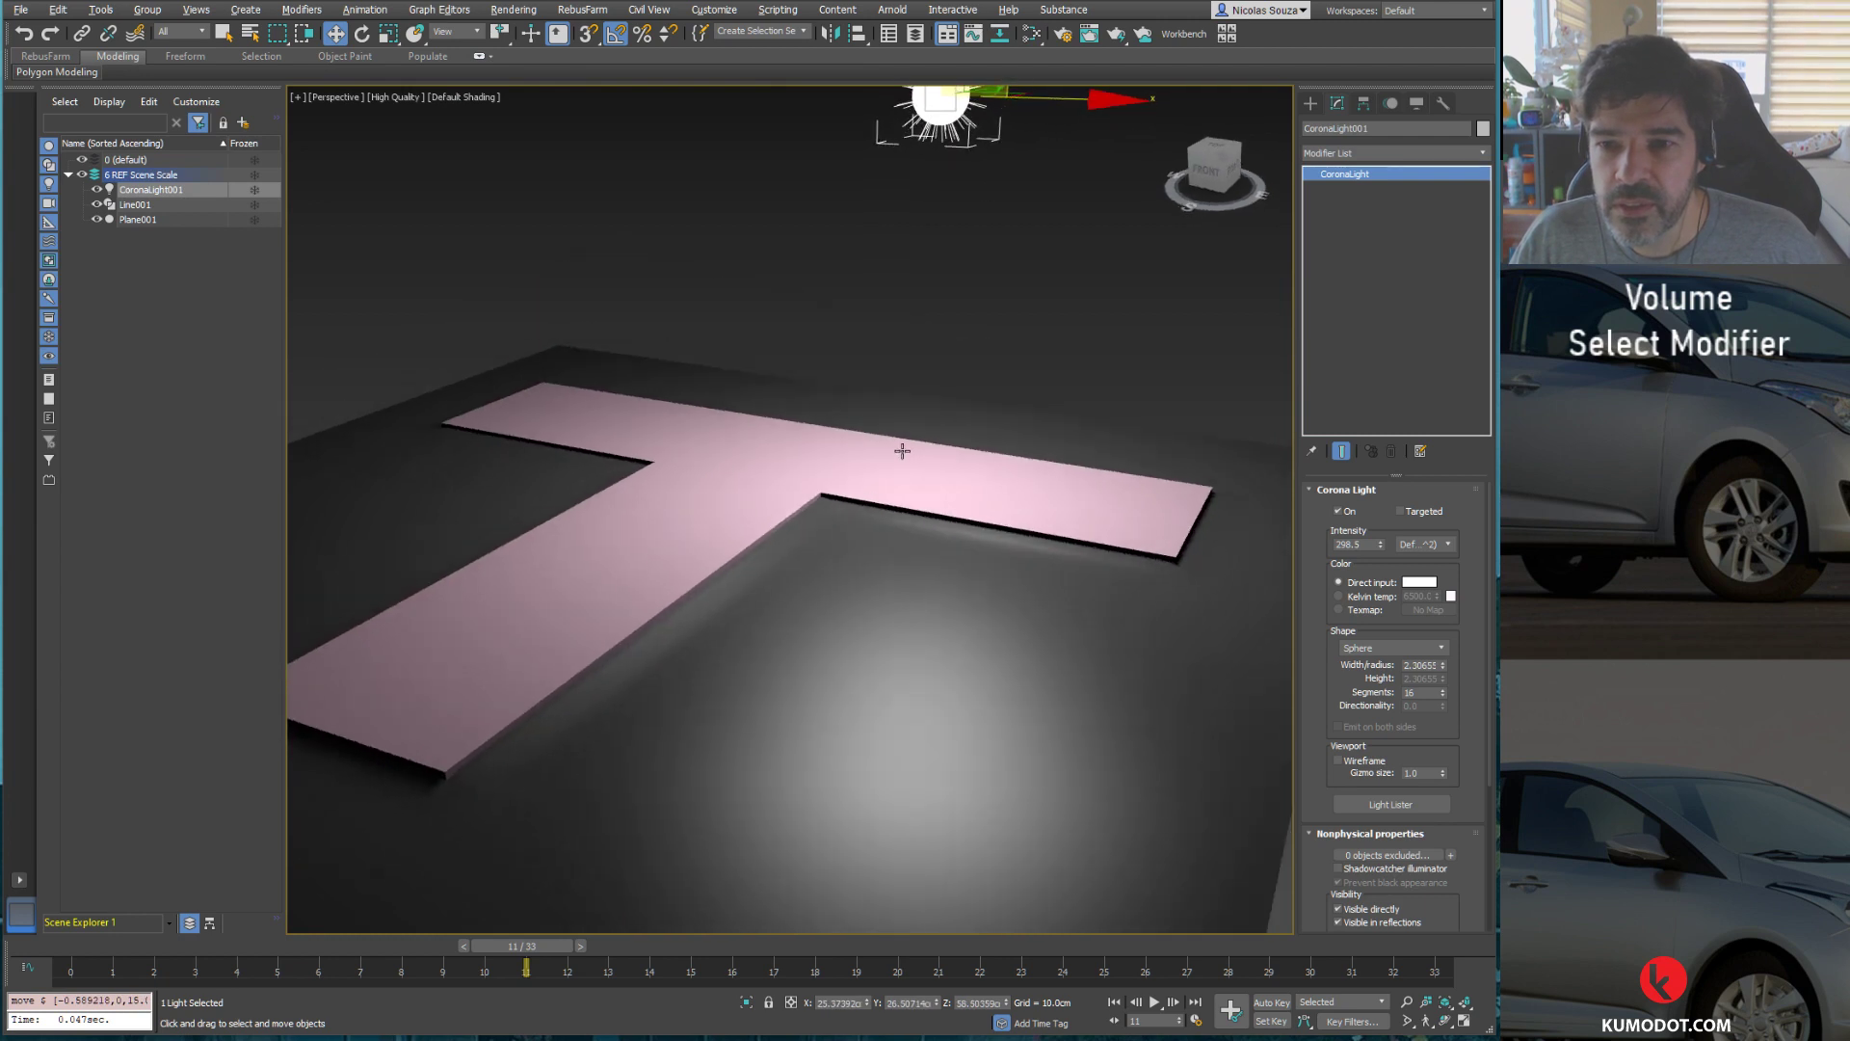
left_click(896, 453)
scroll(870, 560, "up", 3)
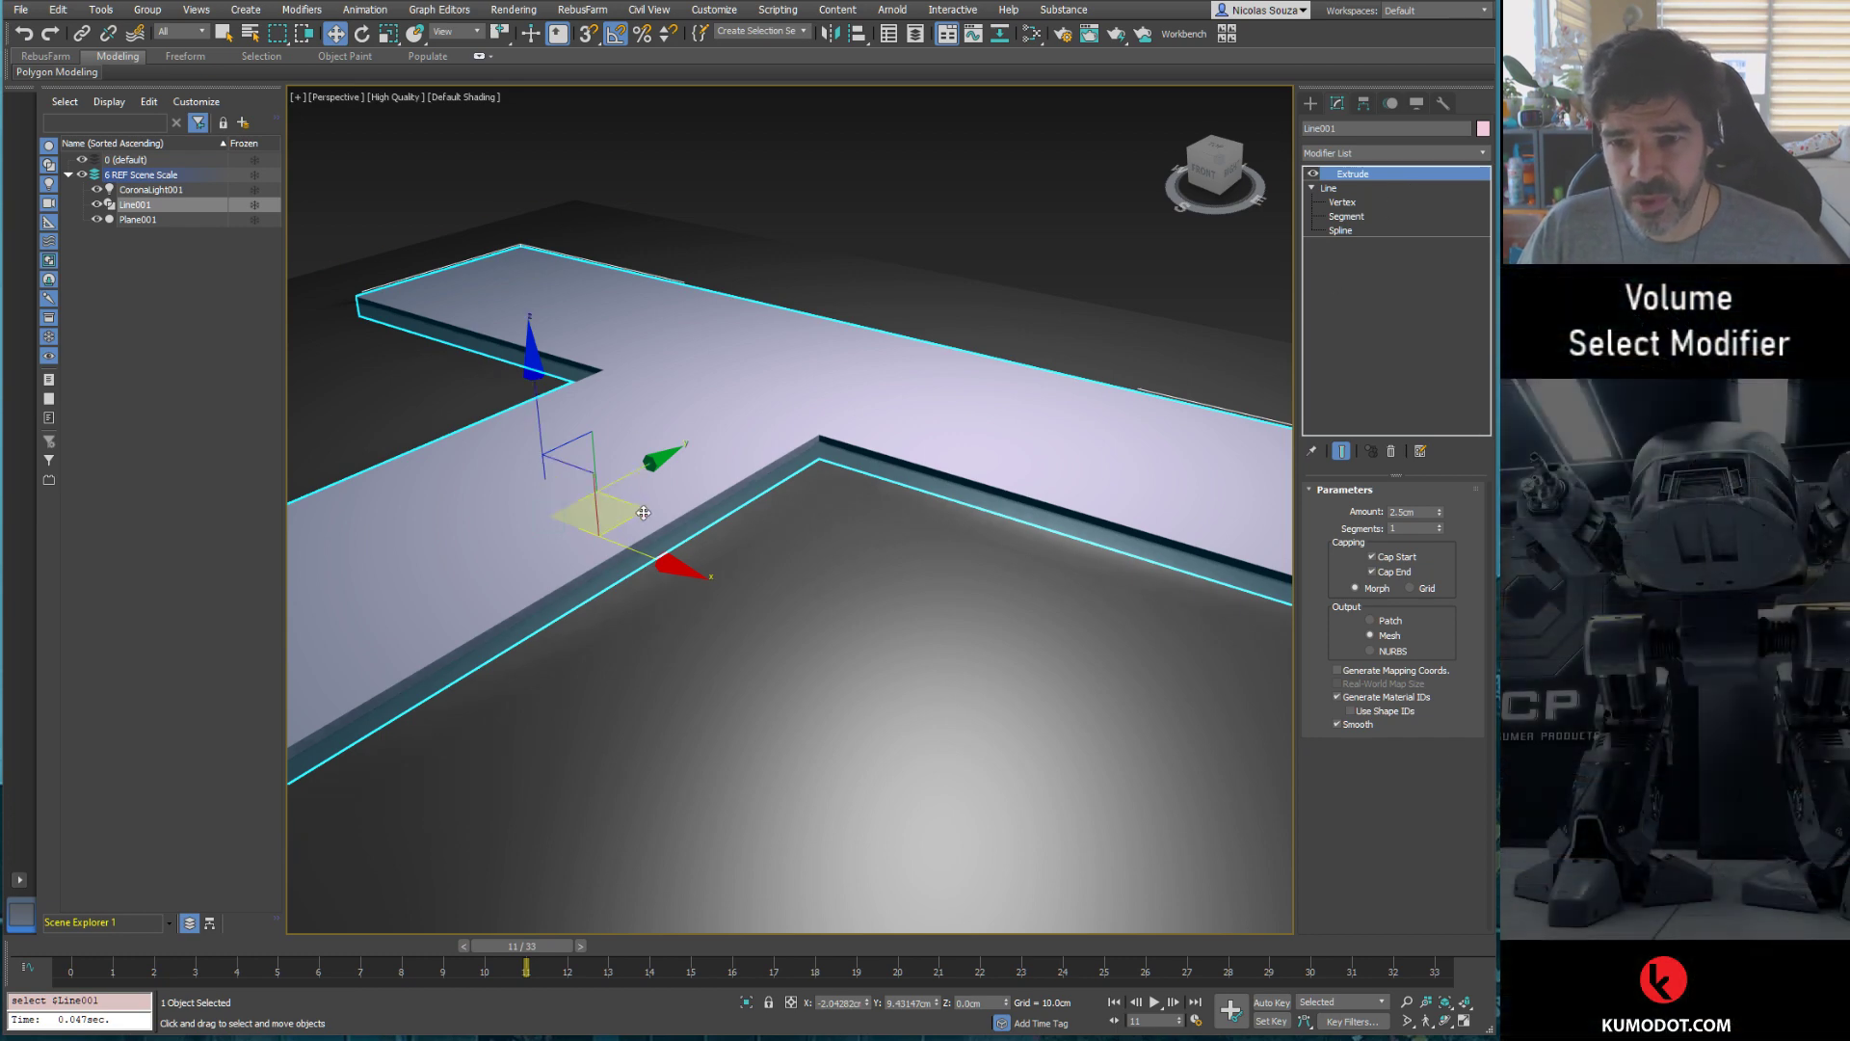
Step: Reselect the T slab and move it sideways to a new spot on the plane
mouse_move(1037, 554)
middle_mouse_down("alt")
mouse_move(1003, 562)
mouse_move(1034, 211)
middle_mouse_up("alt")
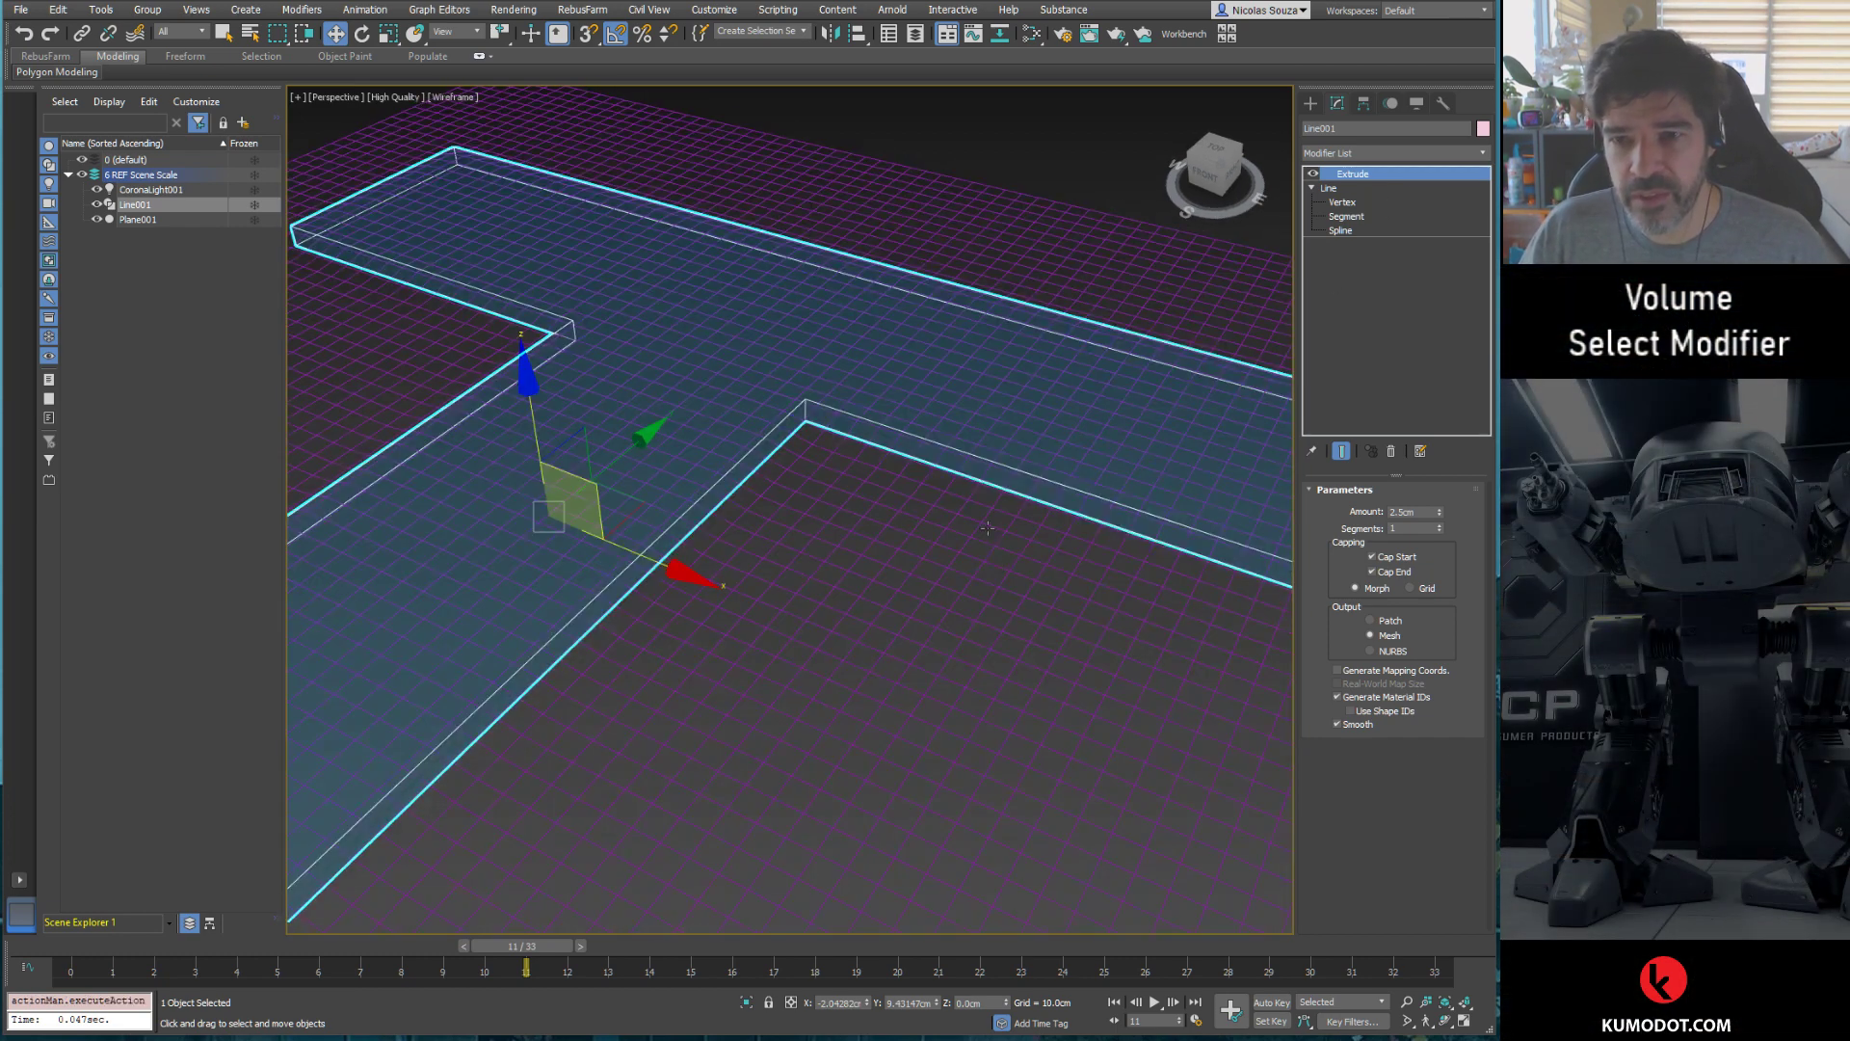
left_click(1034, 211)
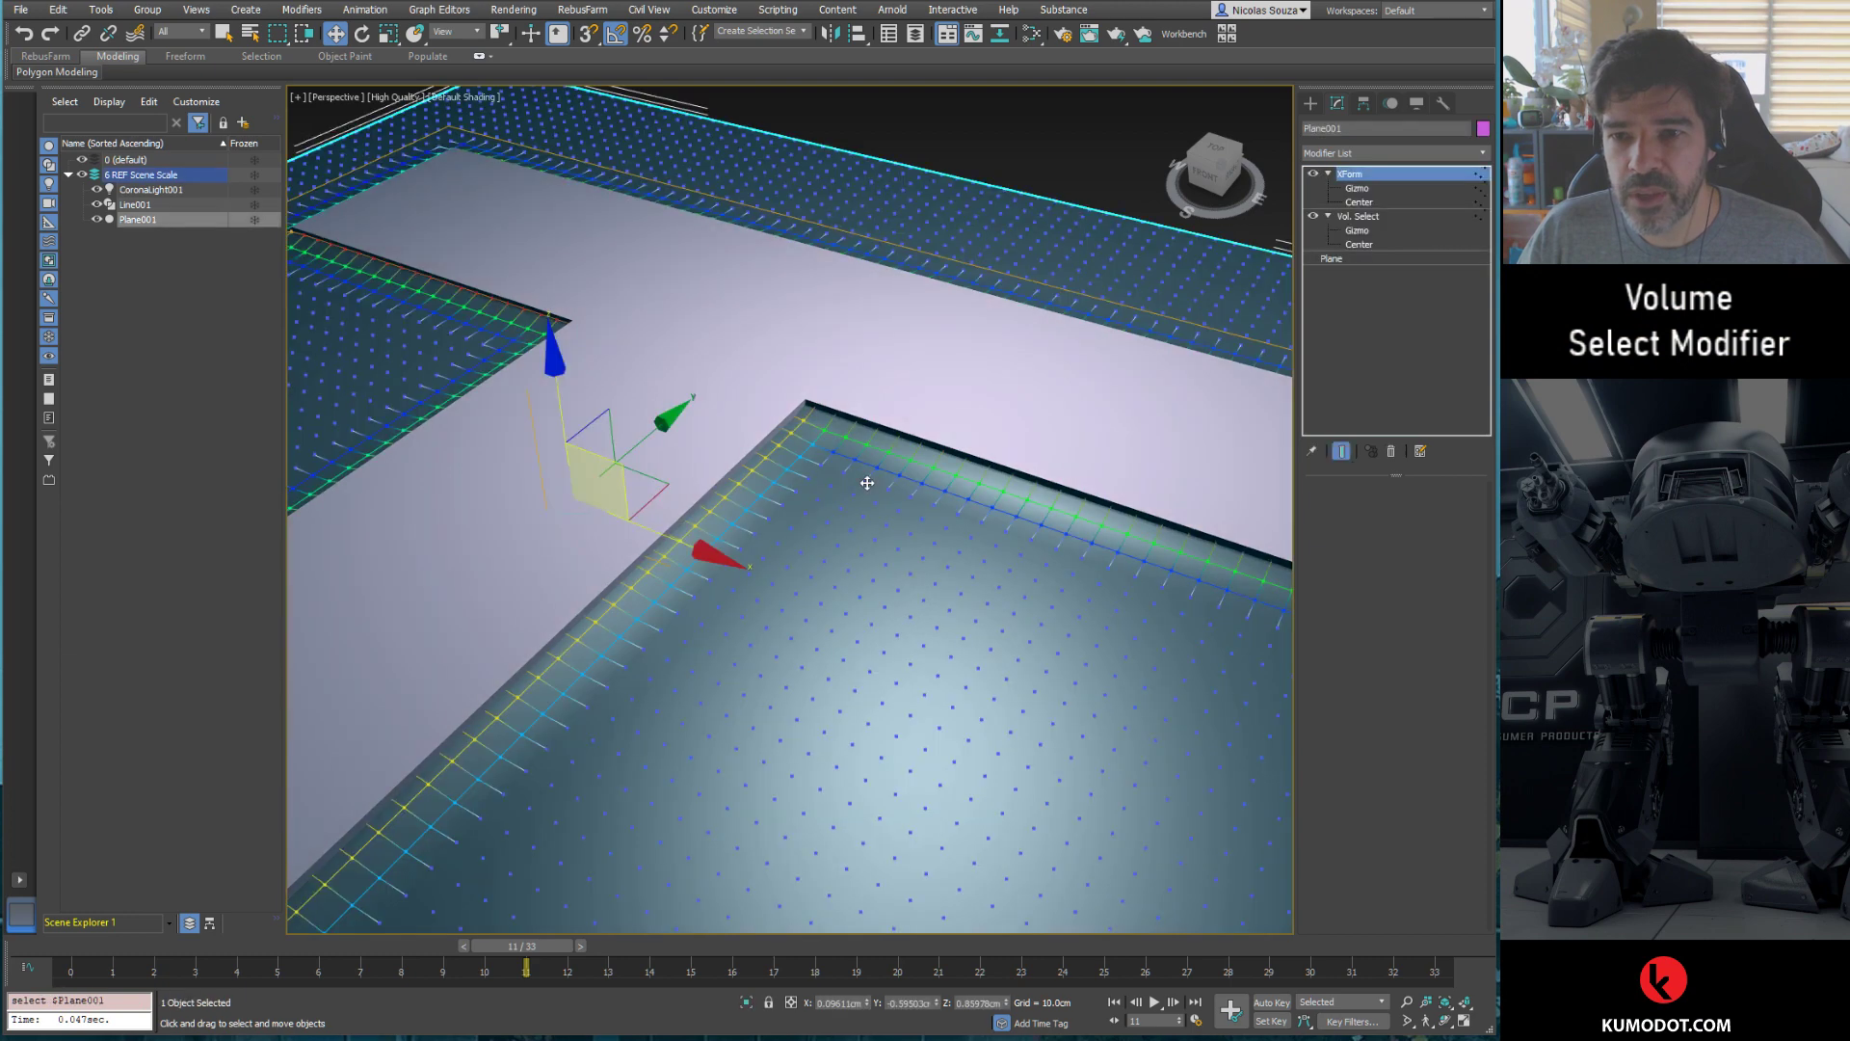
left_click(724, 387)
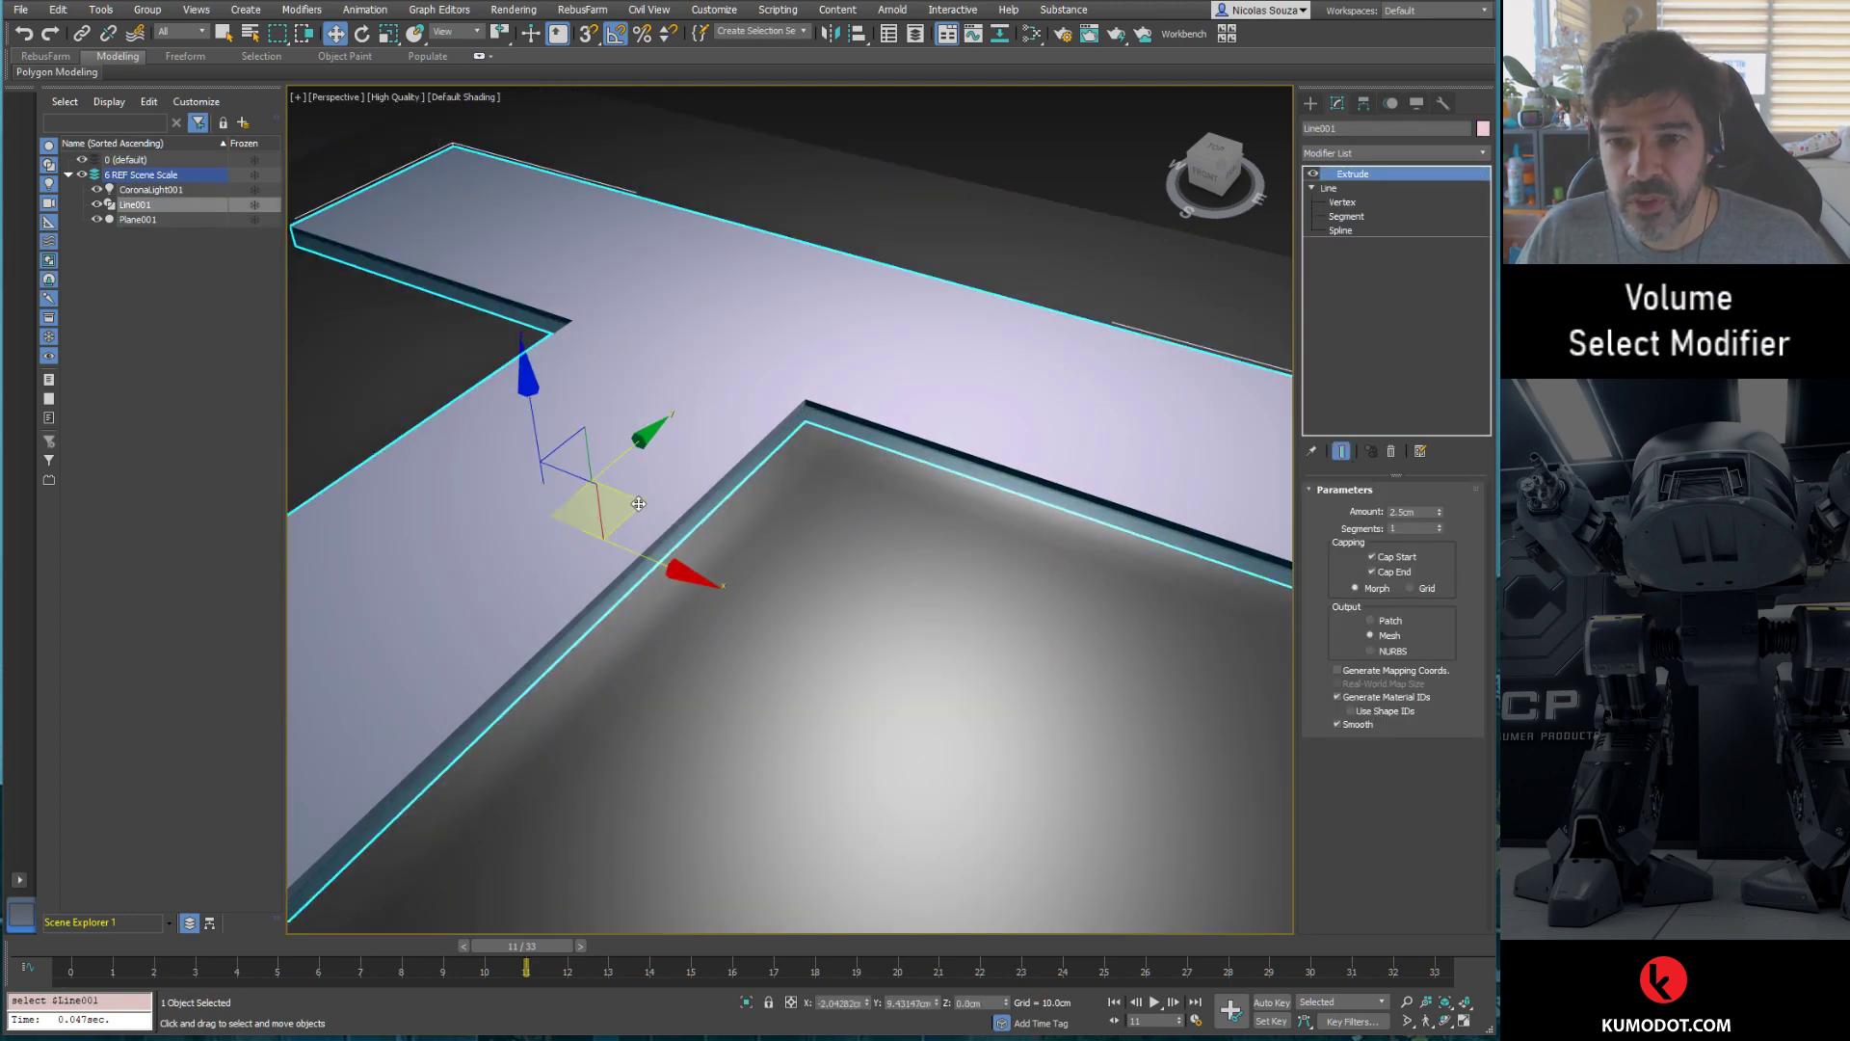
scroll(639, 503, "down", 2)
left_click_drag(487, 425, 611, 412)
scroll(897, 625, "down", 3)
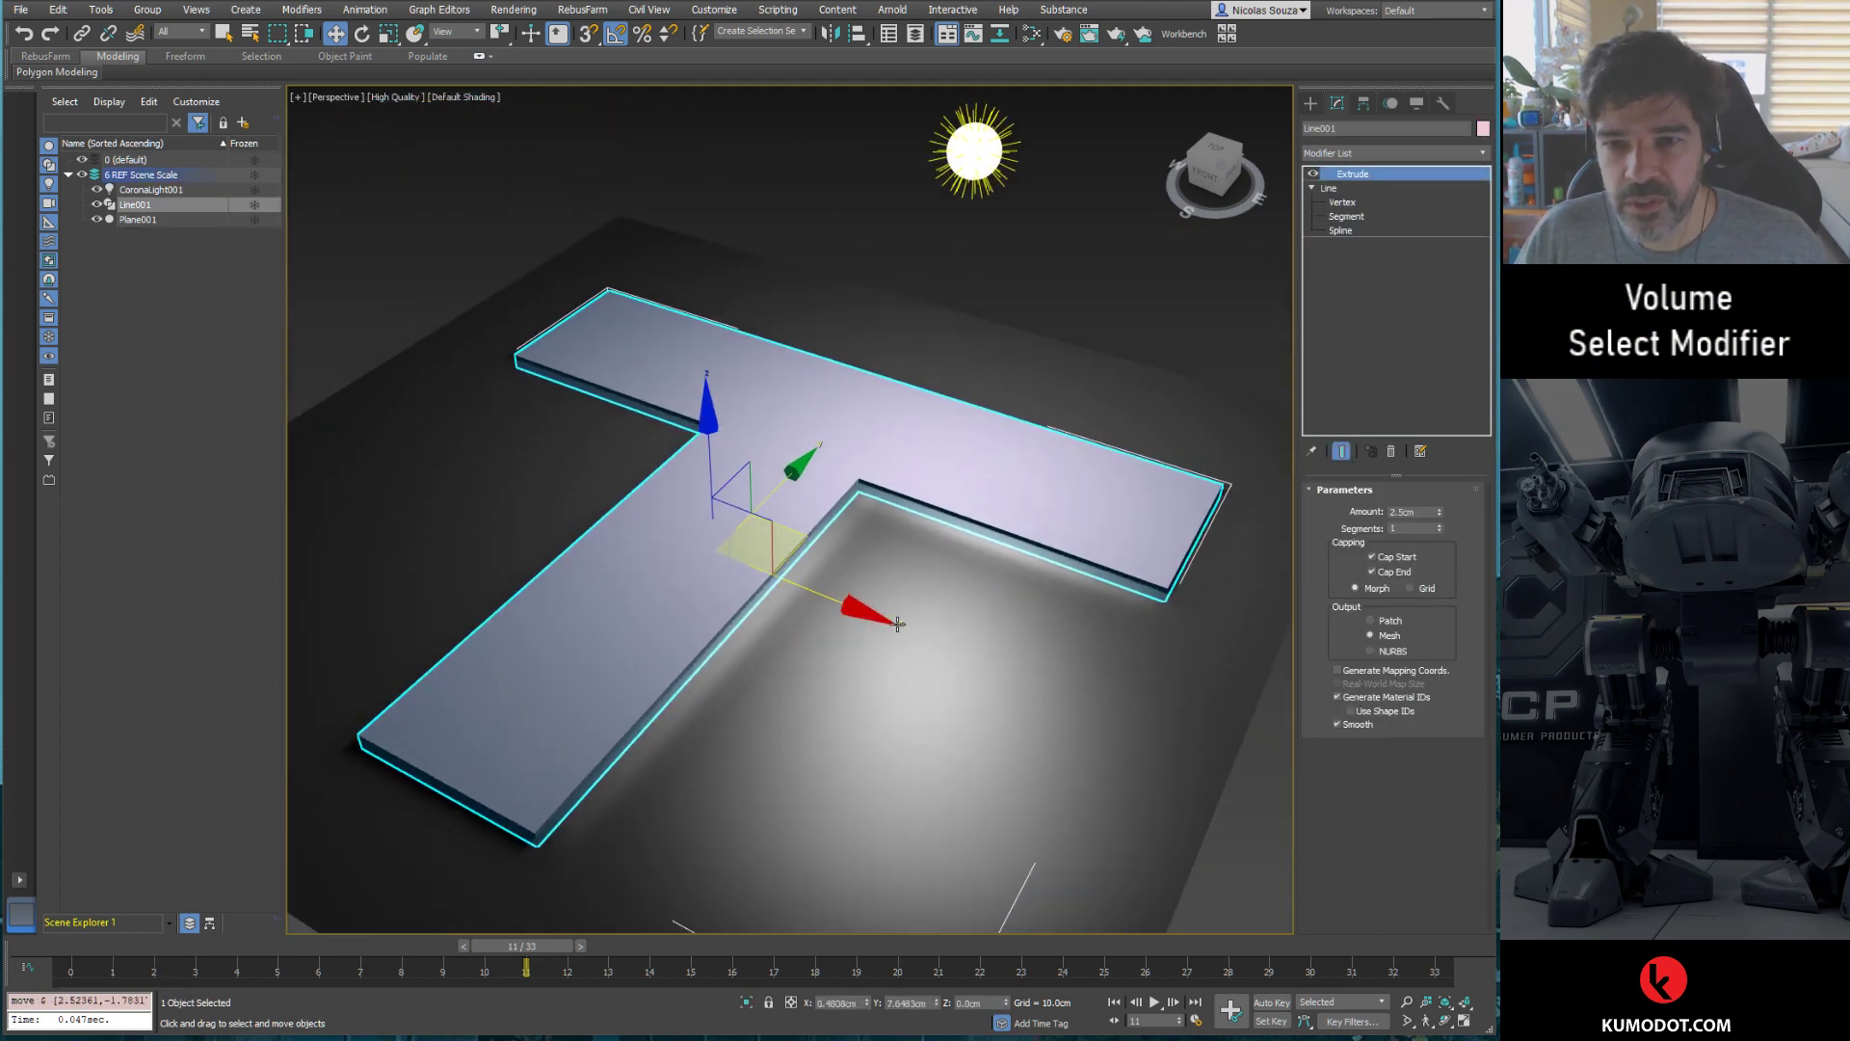
middle_click_drag(897, 625, 835, 536, "alt")
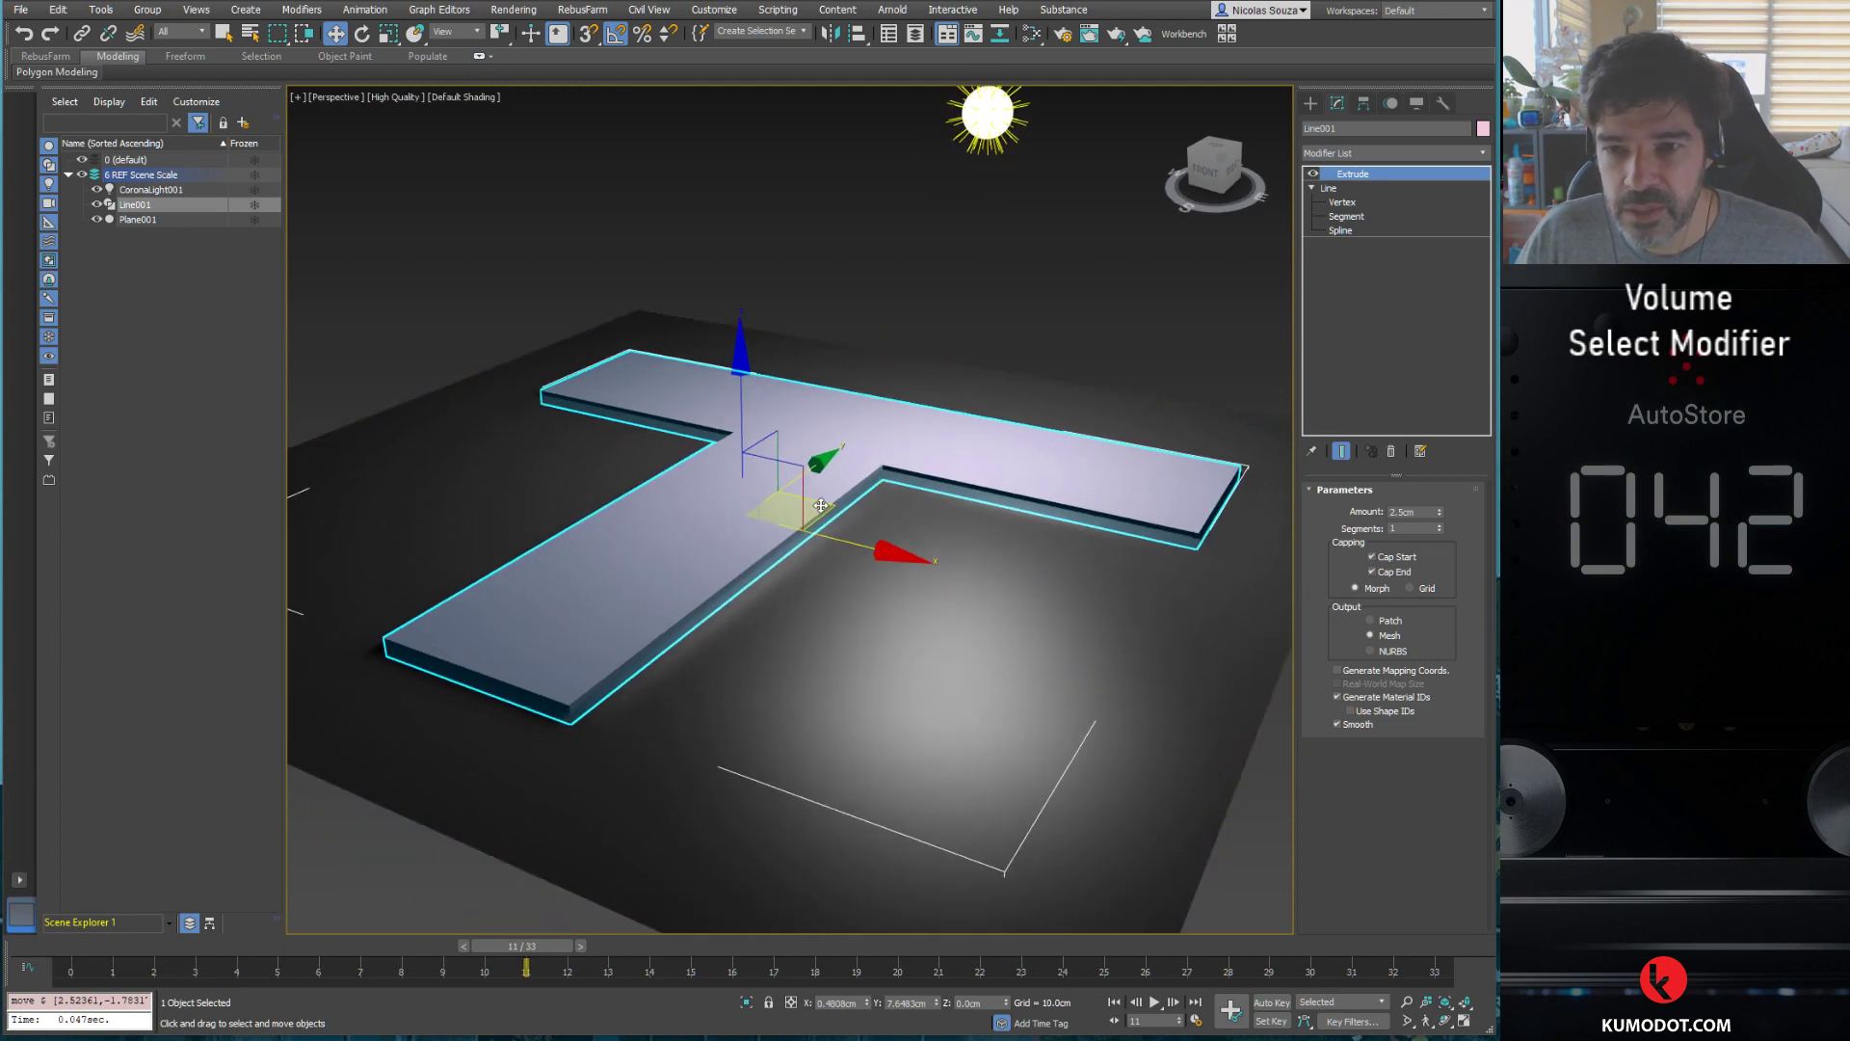
left_click_drag(820, 505, 876, 542)
Step: Slide the T slab further along the Y axis, checking from an edge-on view
scroll(1025, 559, "up", 3)
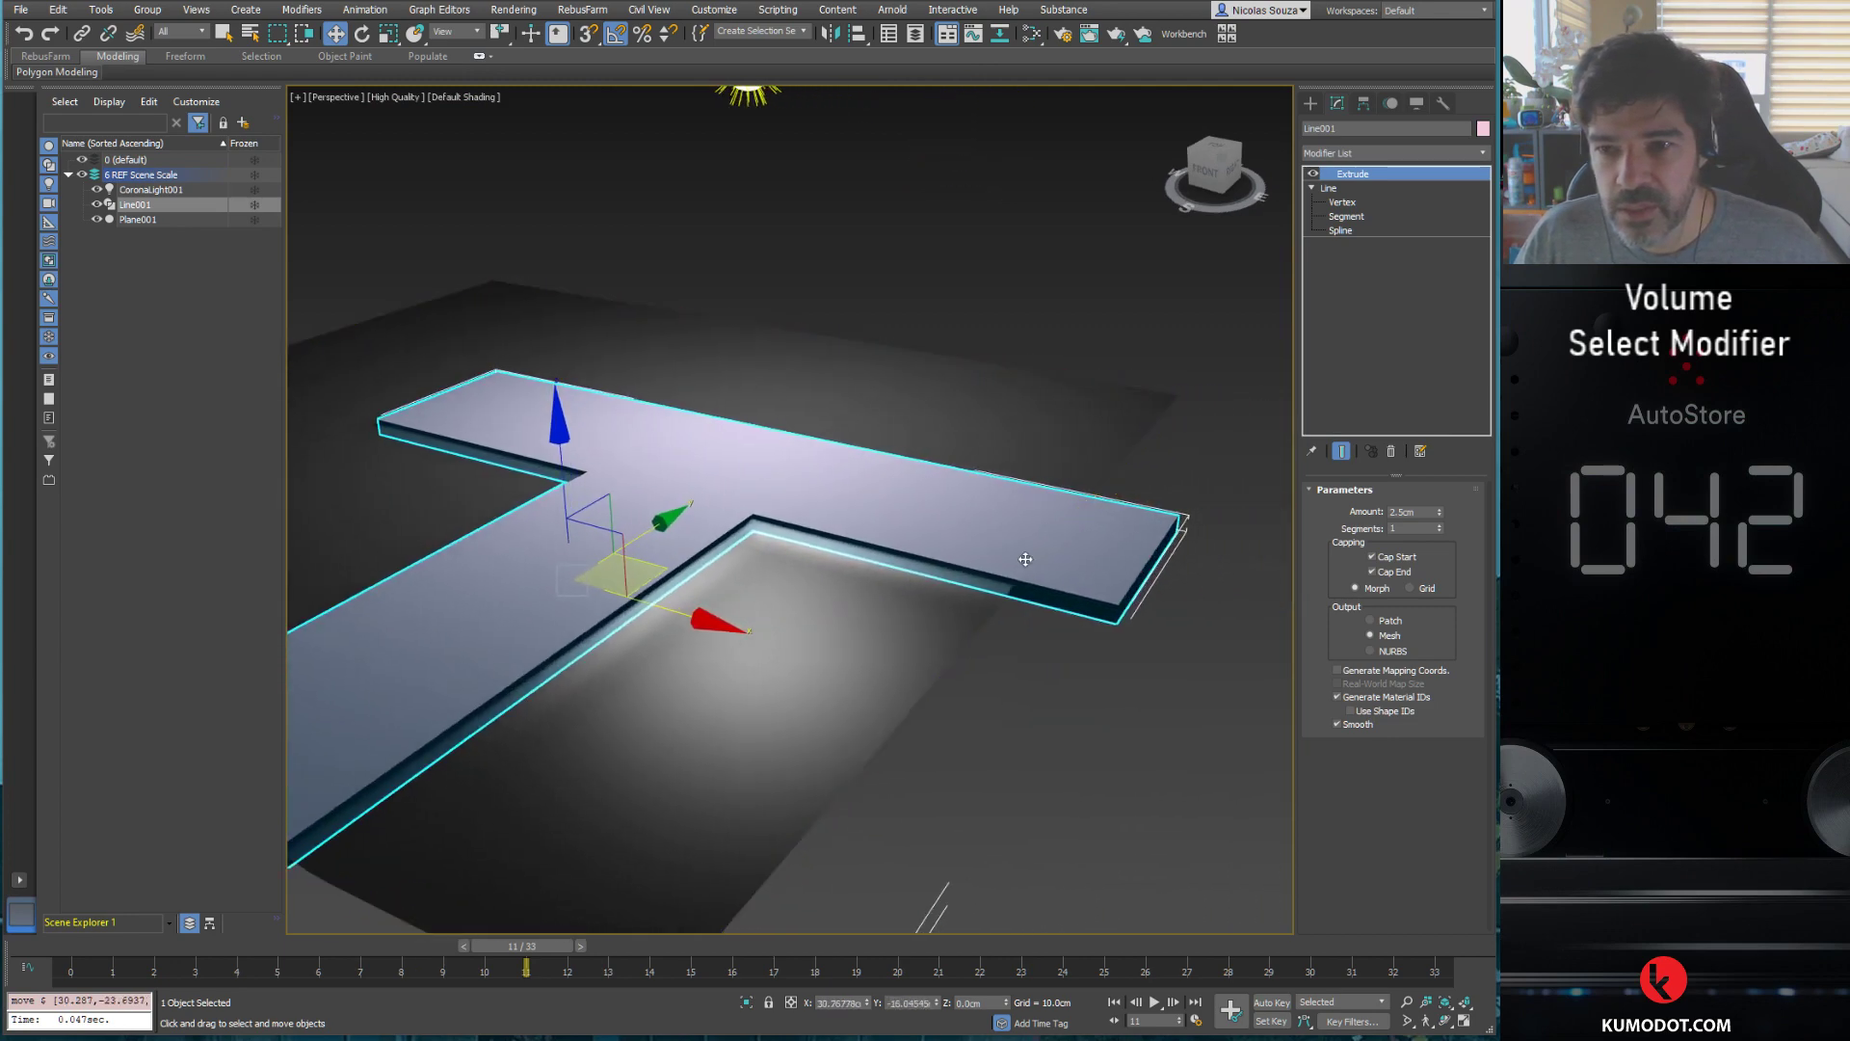
scroll(1025, 559, "up", 2)
mouse_move(1014, 615)
middle_mouse_down("alt")
mouse_move(880, 582)
mouse_move(723, 627)
mouse_move(719, 654)
mouse_move(1041, 569)
mouse_move(906, 649)
middle_mouse_up("alt")
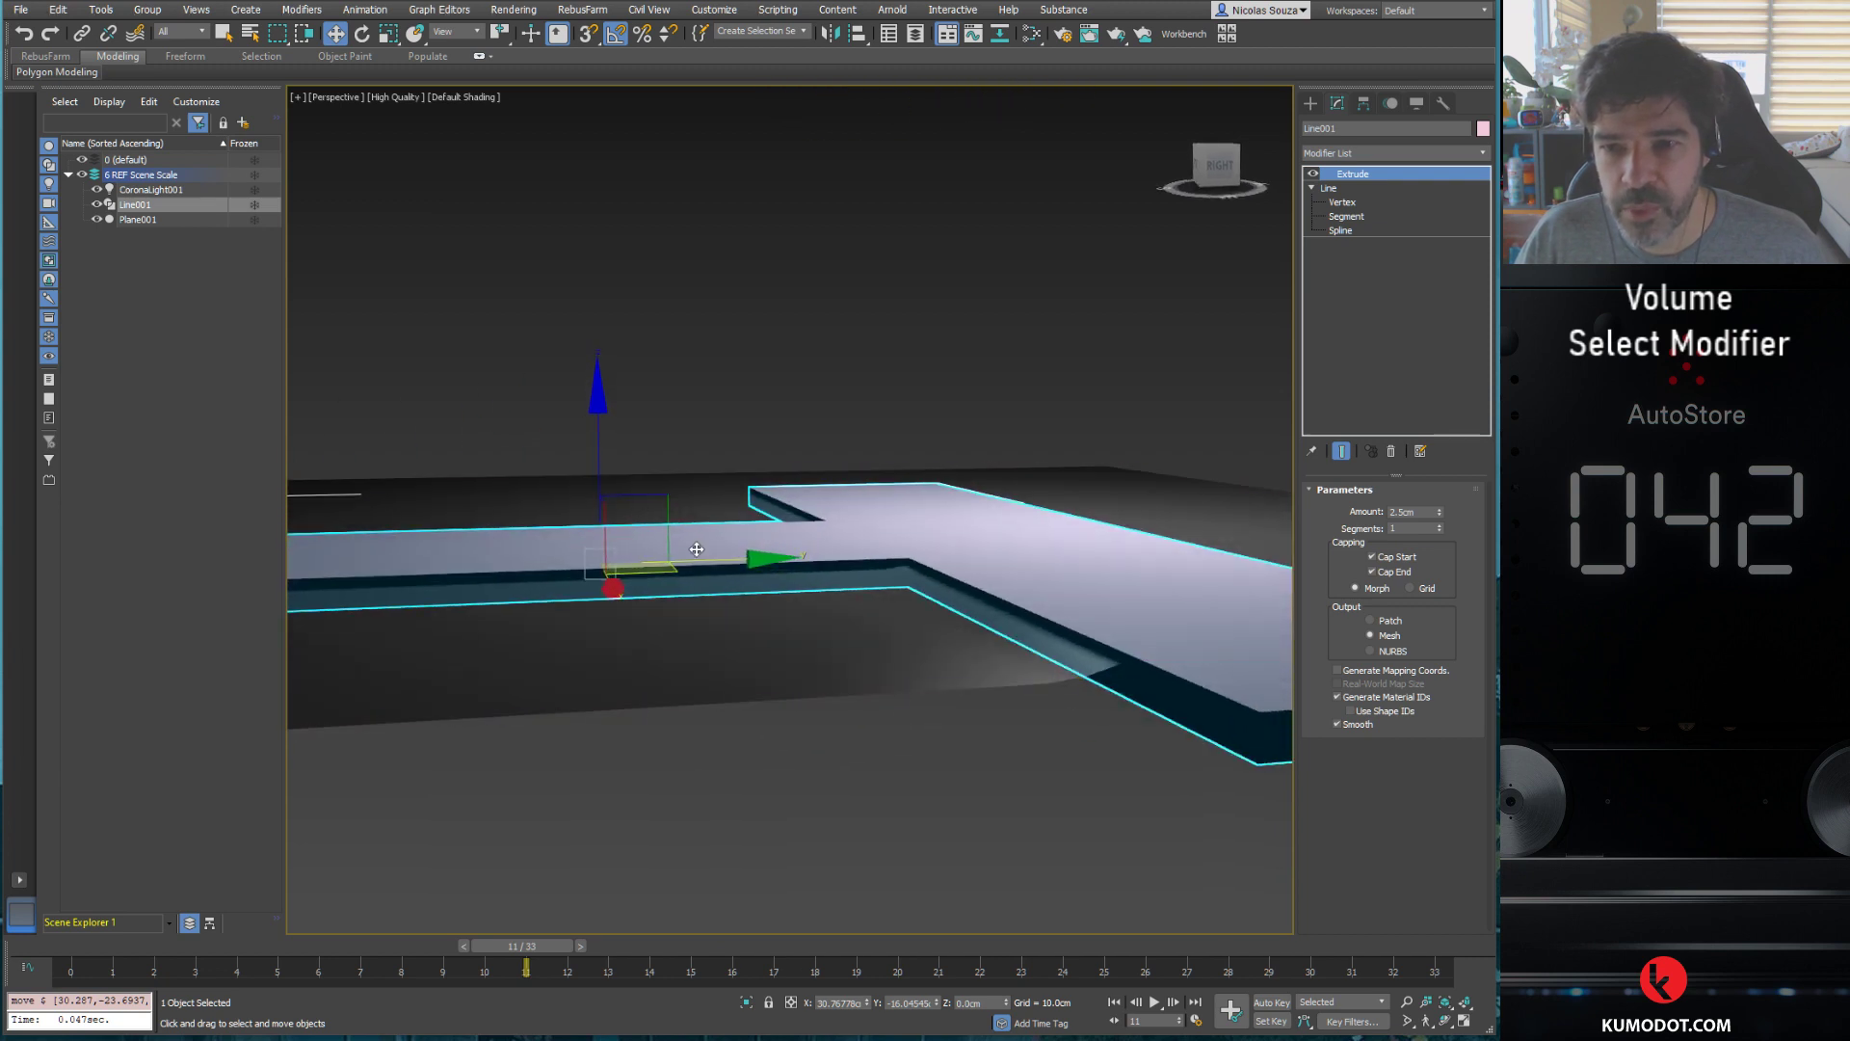
left_click_drag(695, 556, 616, 559)
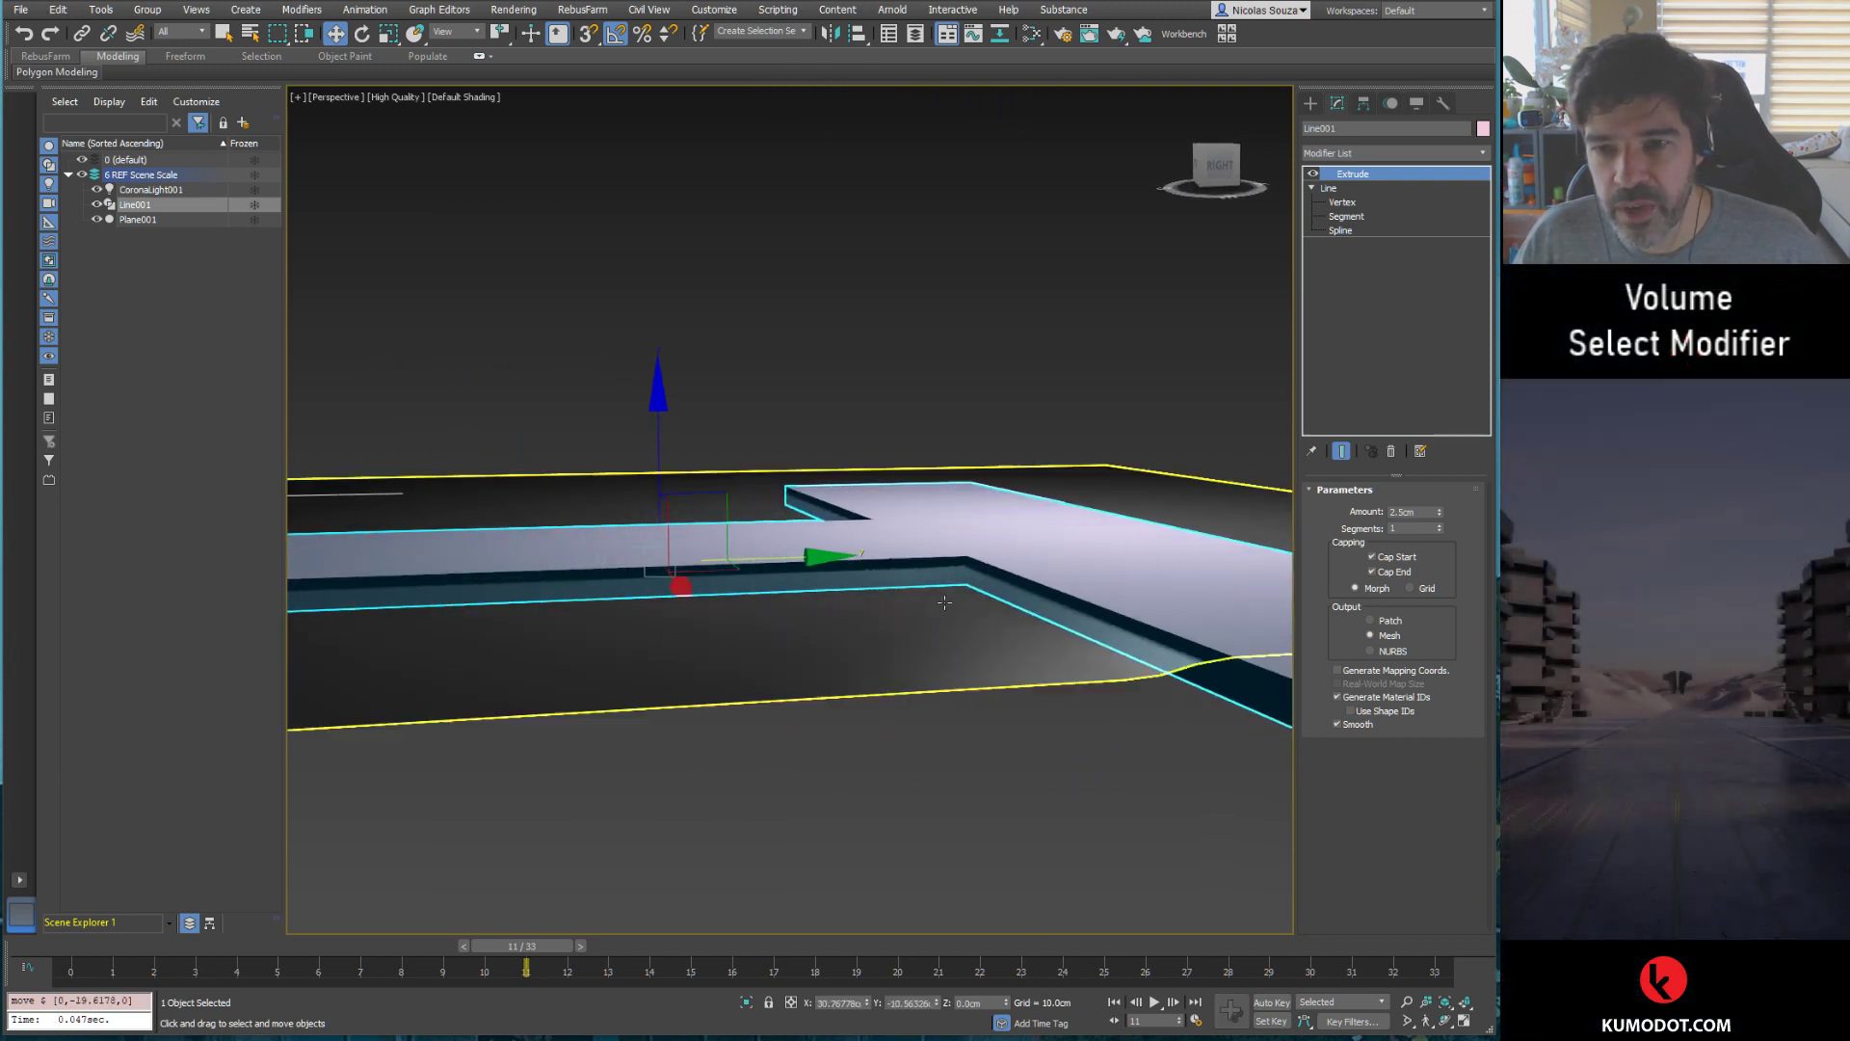
mouse_move(617, 559)
middle_mouse_down("alt")
mouse_move(1010, 633)
mouse_move(1011, 648)
middle_mouse_up("alt")
Step: Set Plane001's length and width segments to 140 each
left_click(1060, 611)
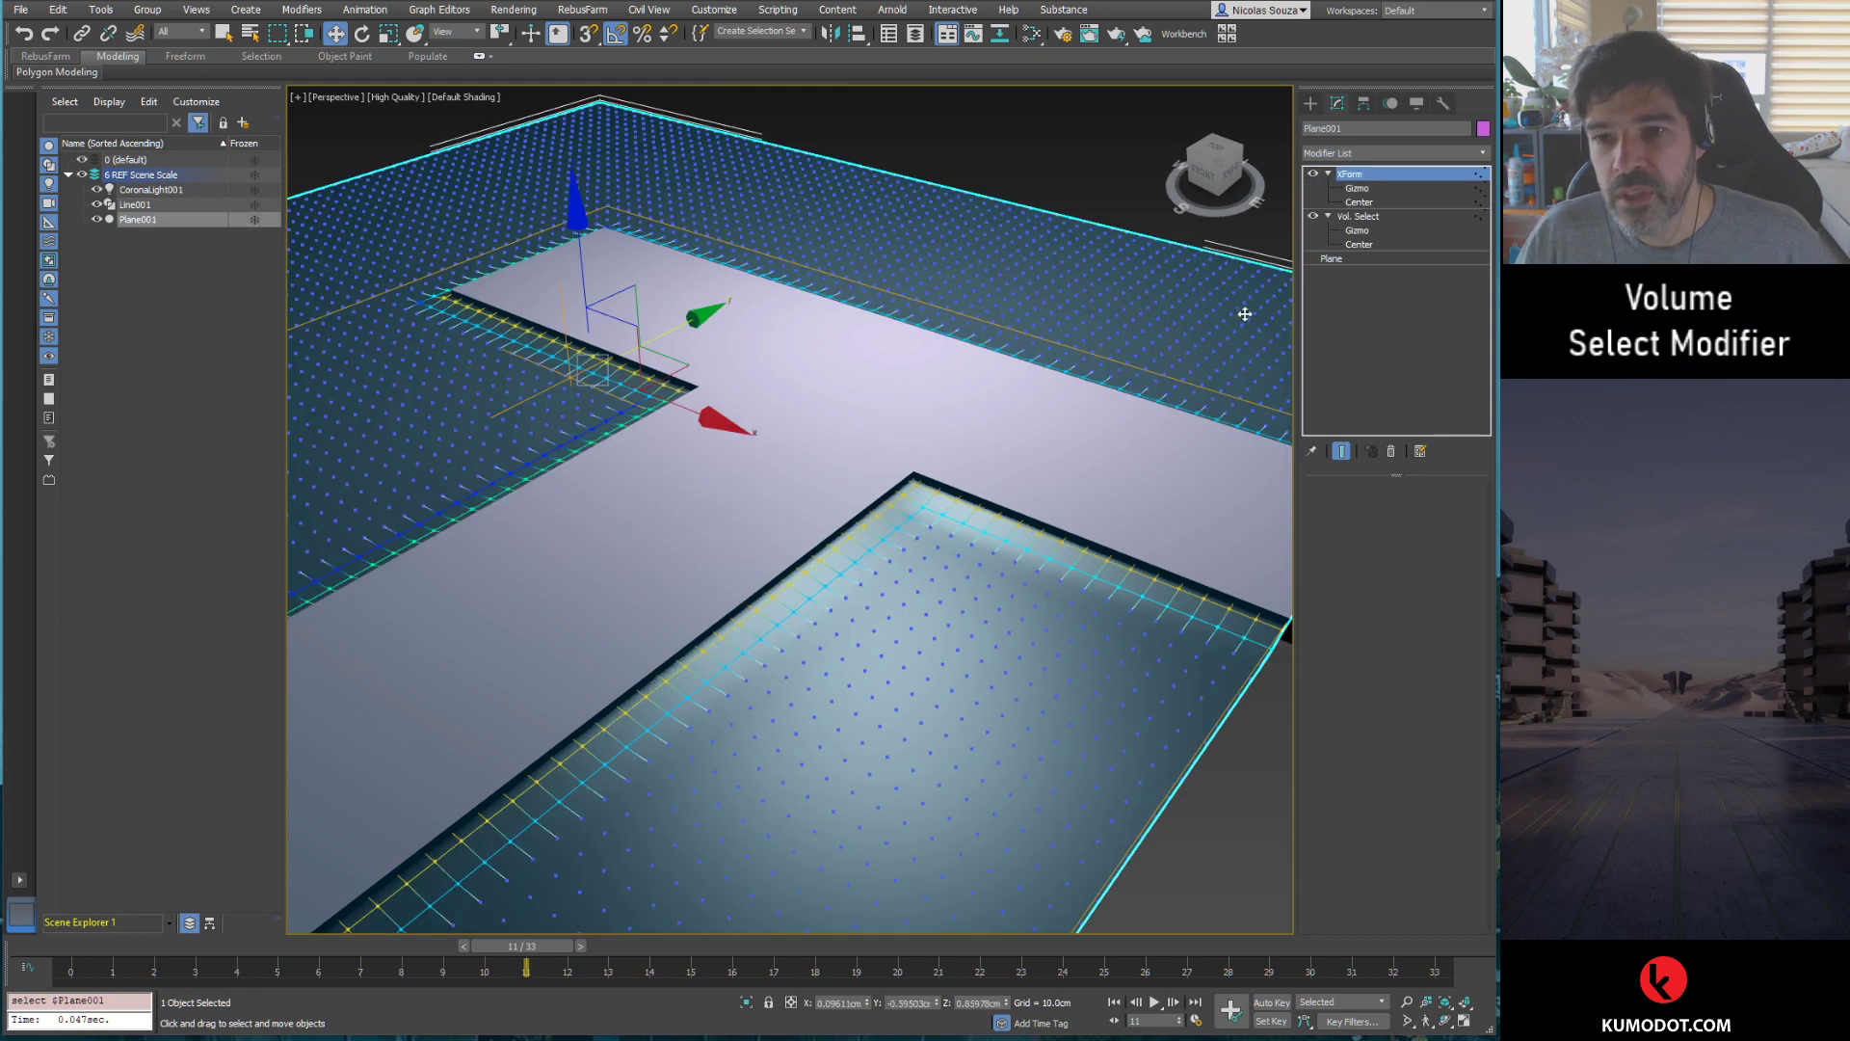
left_click(1362, 258)
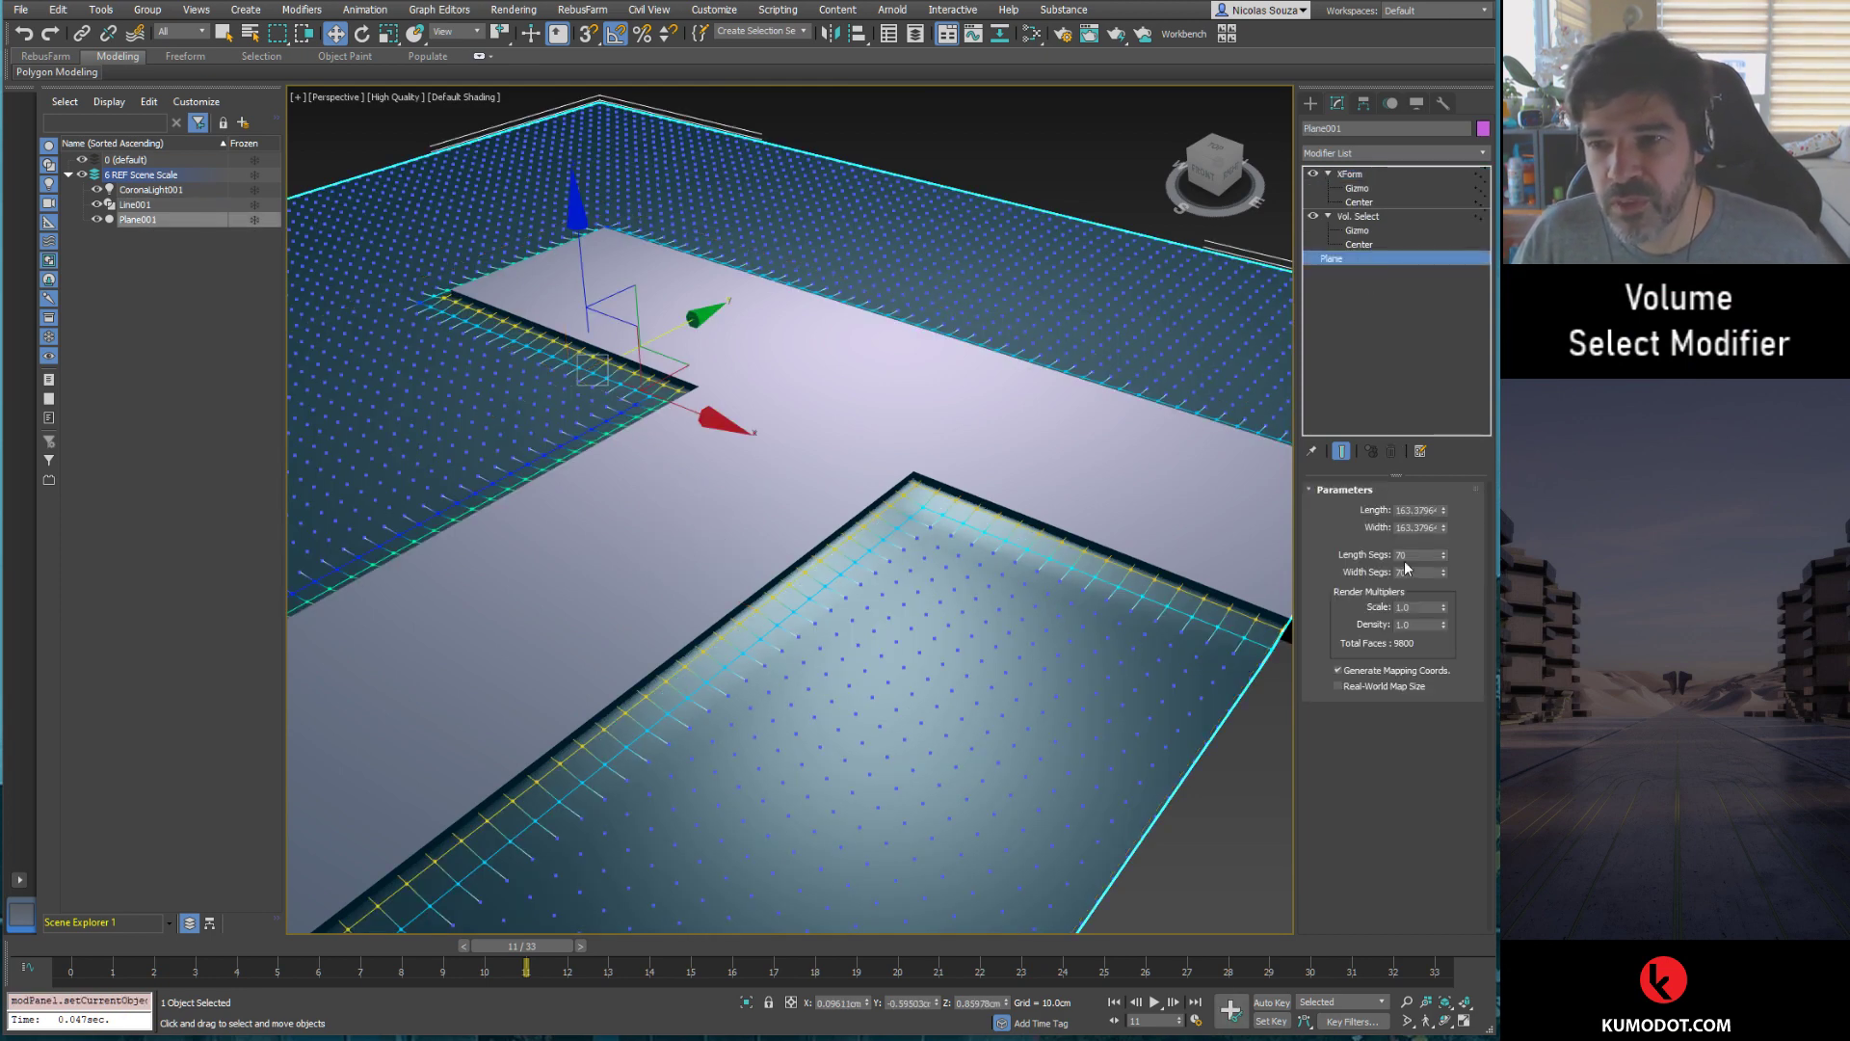
double_click(1403, 556)
type("140")
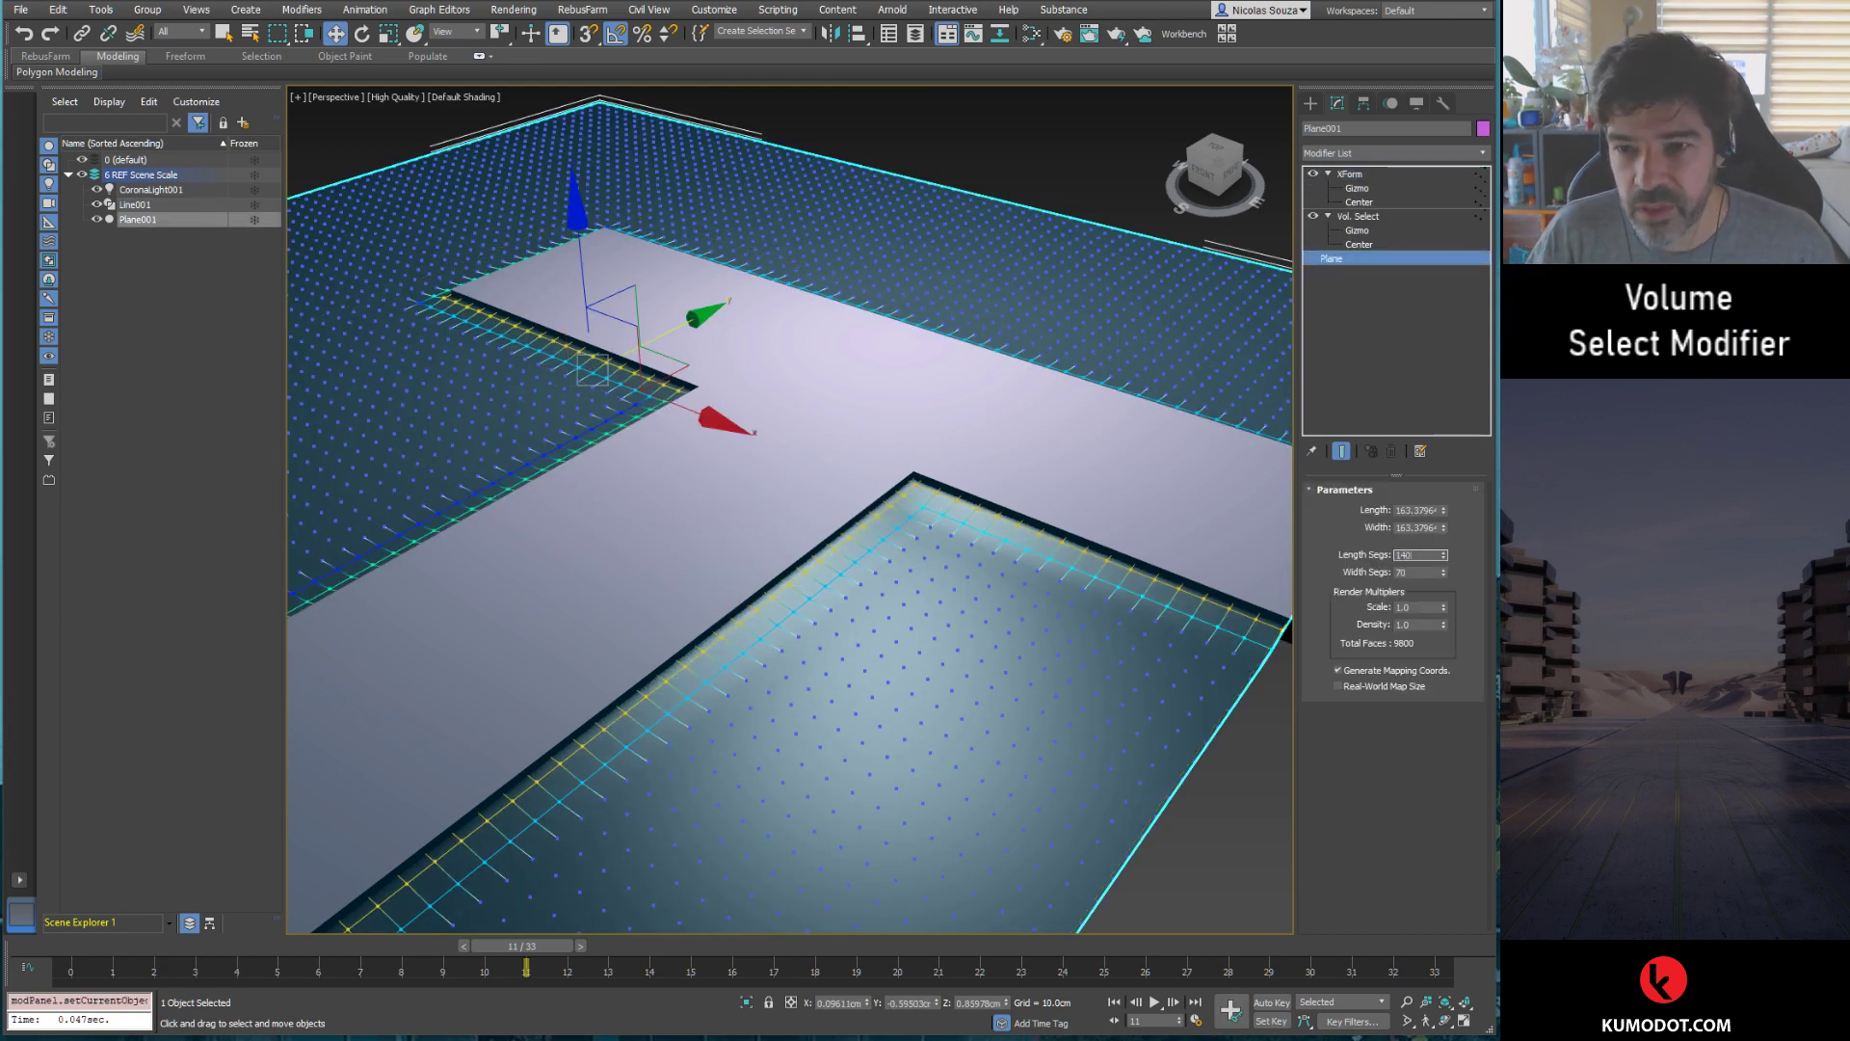
key("Tab")
type("1")
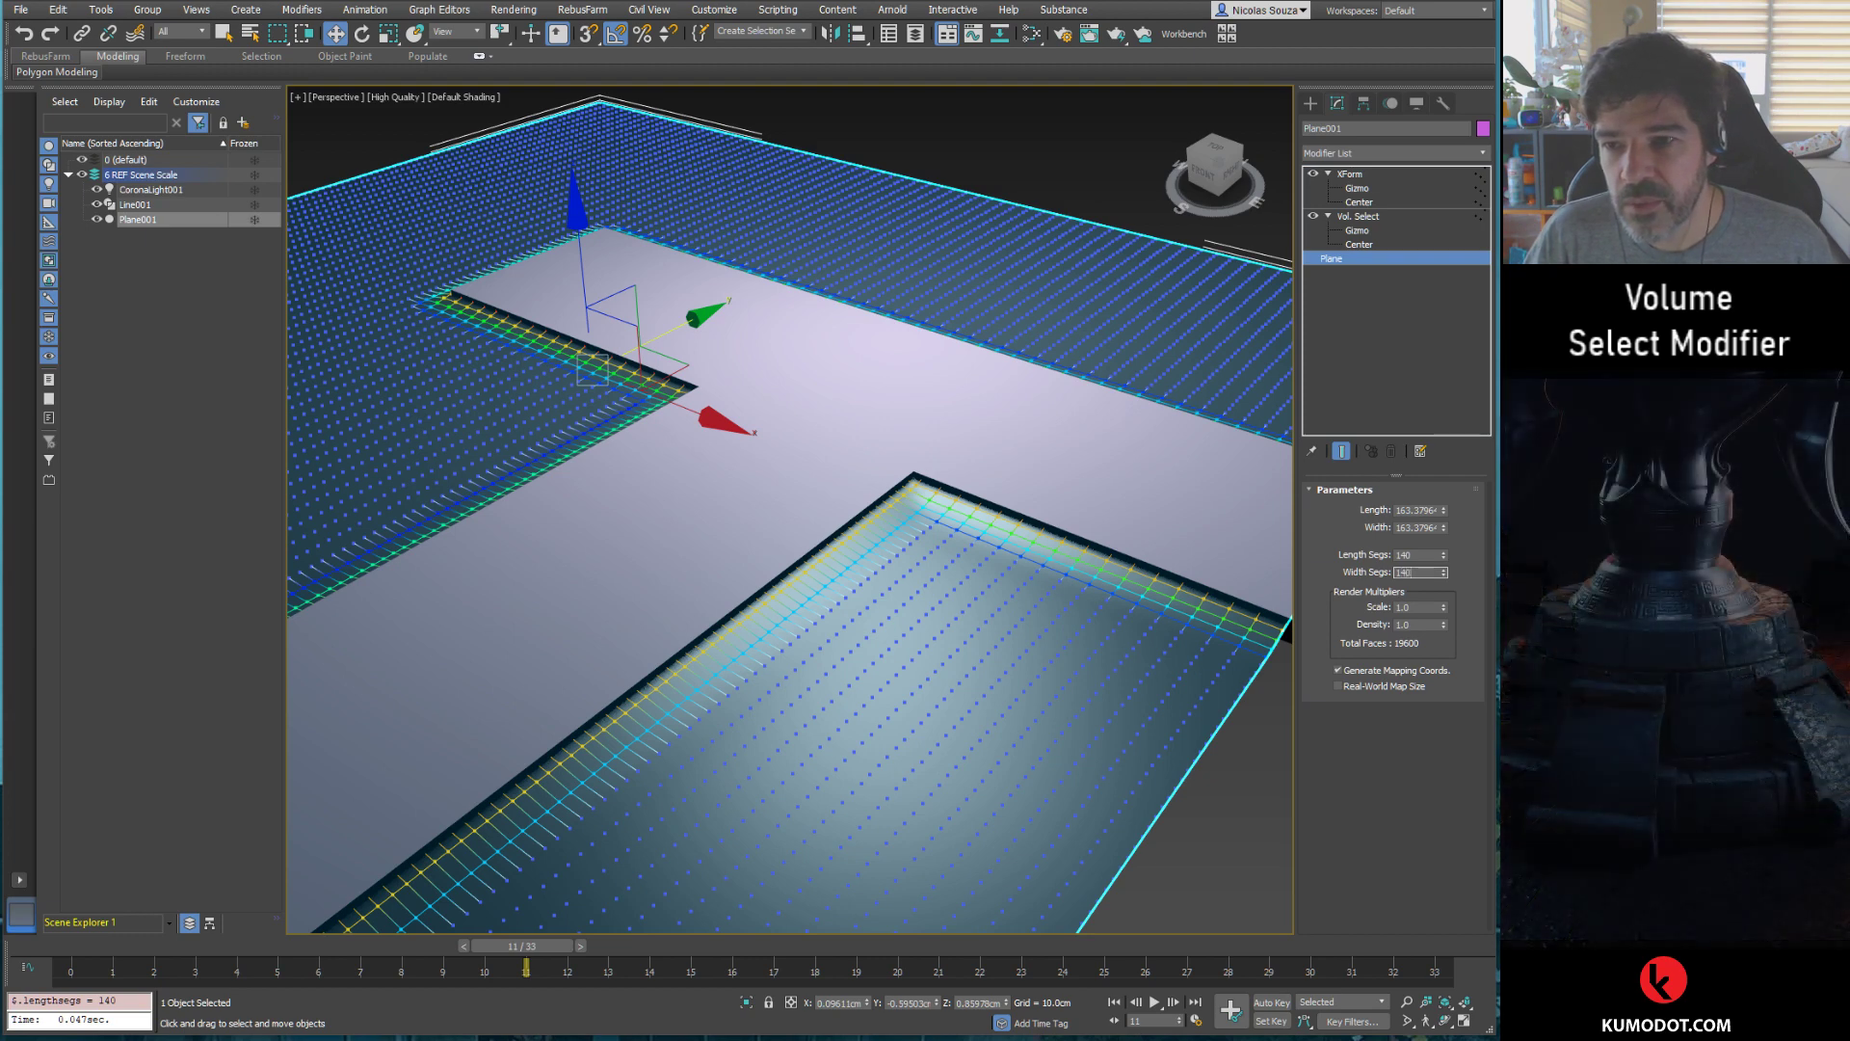
type("40")
key("Return")
Step: Shift the T slab across the plane again and turn on Edged Faces
left_click(799, 494)
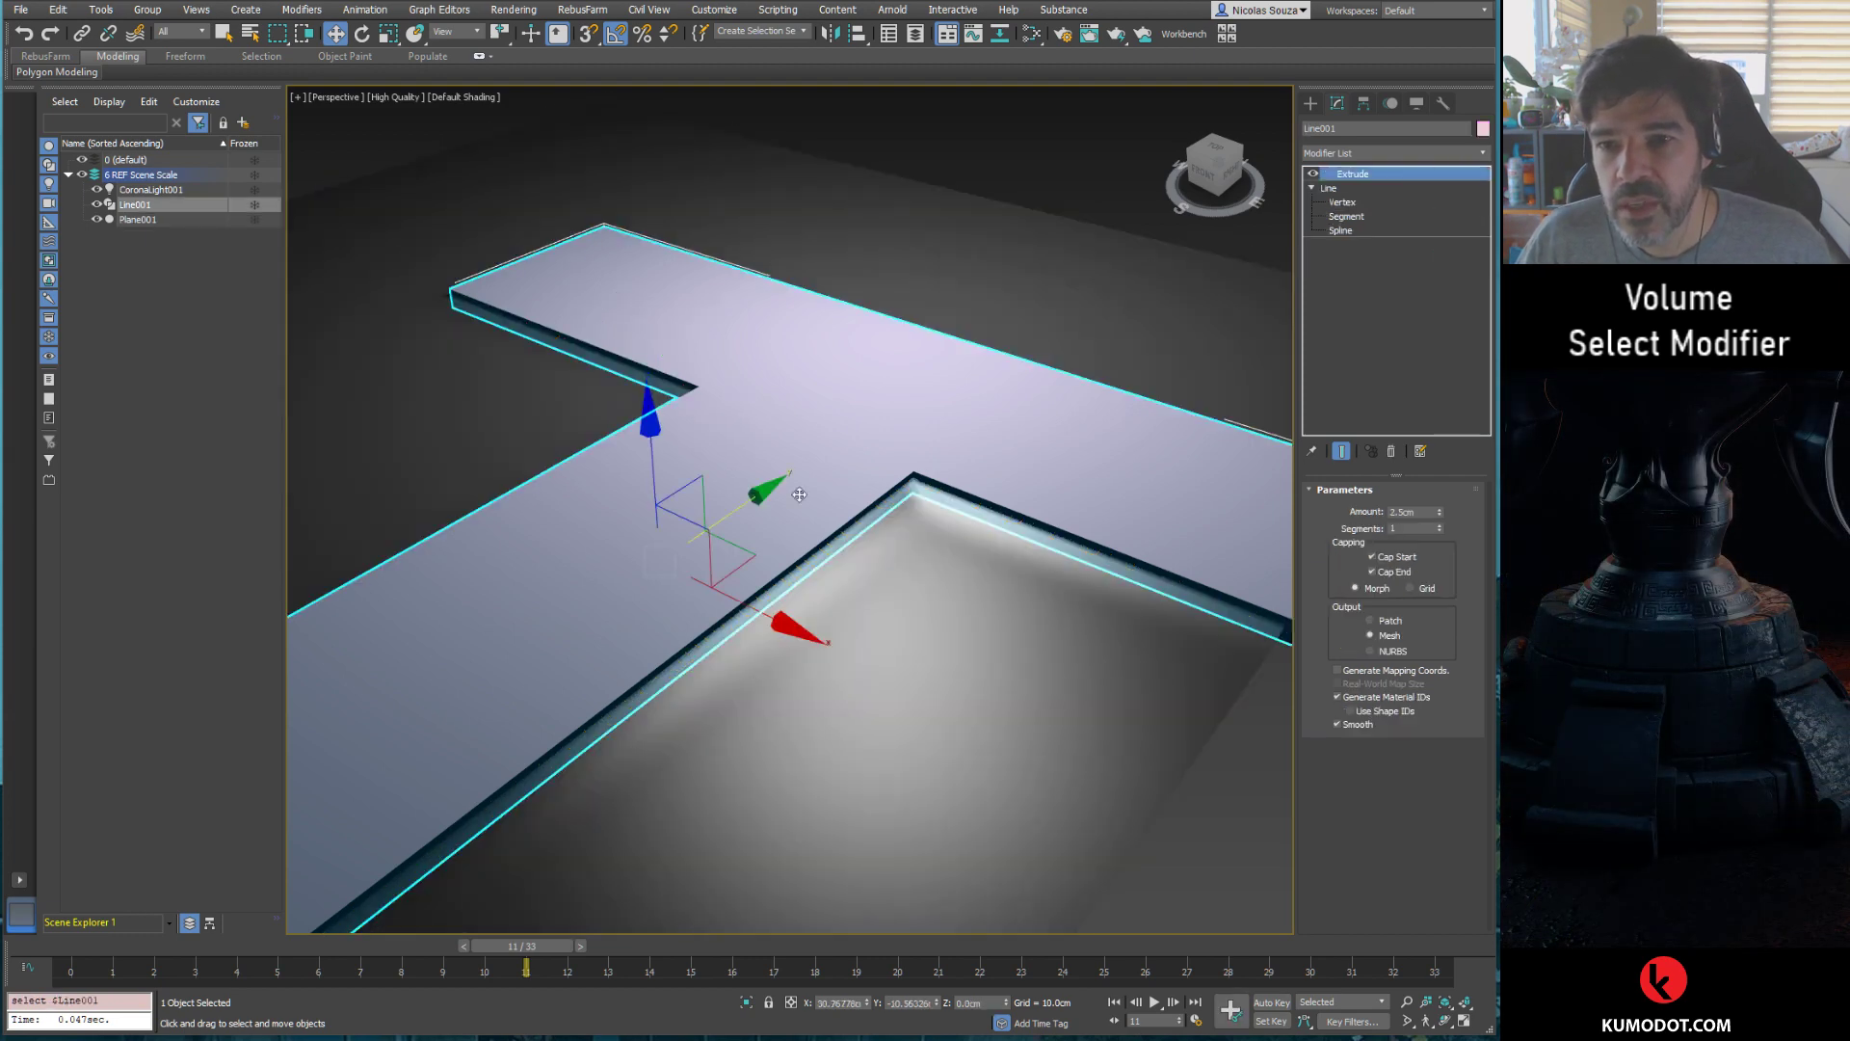
left_click_drag(757, 550, 787, 593)
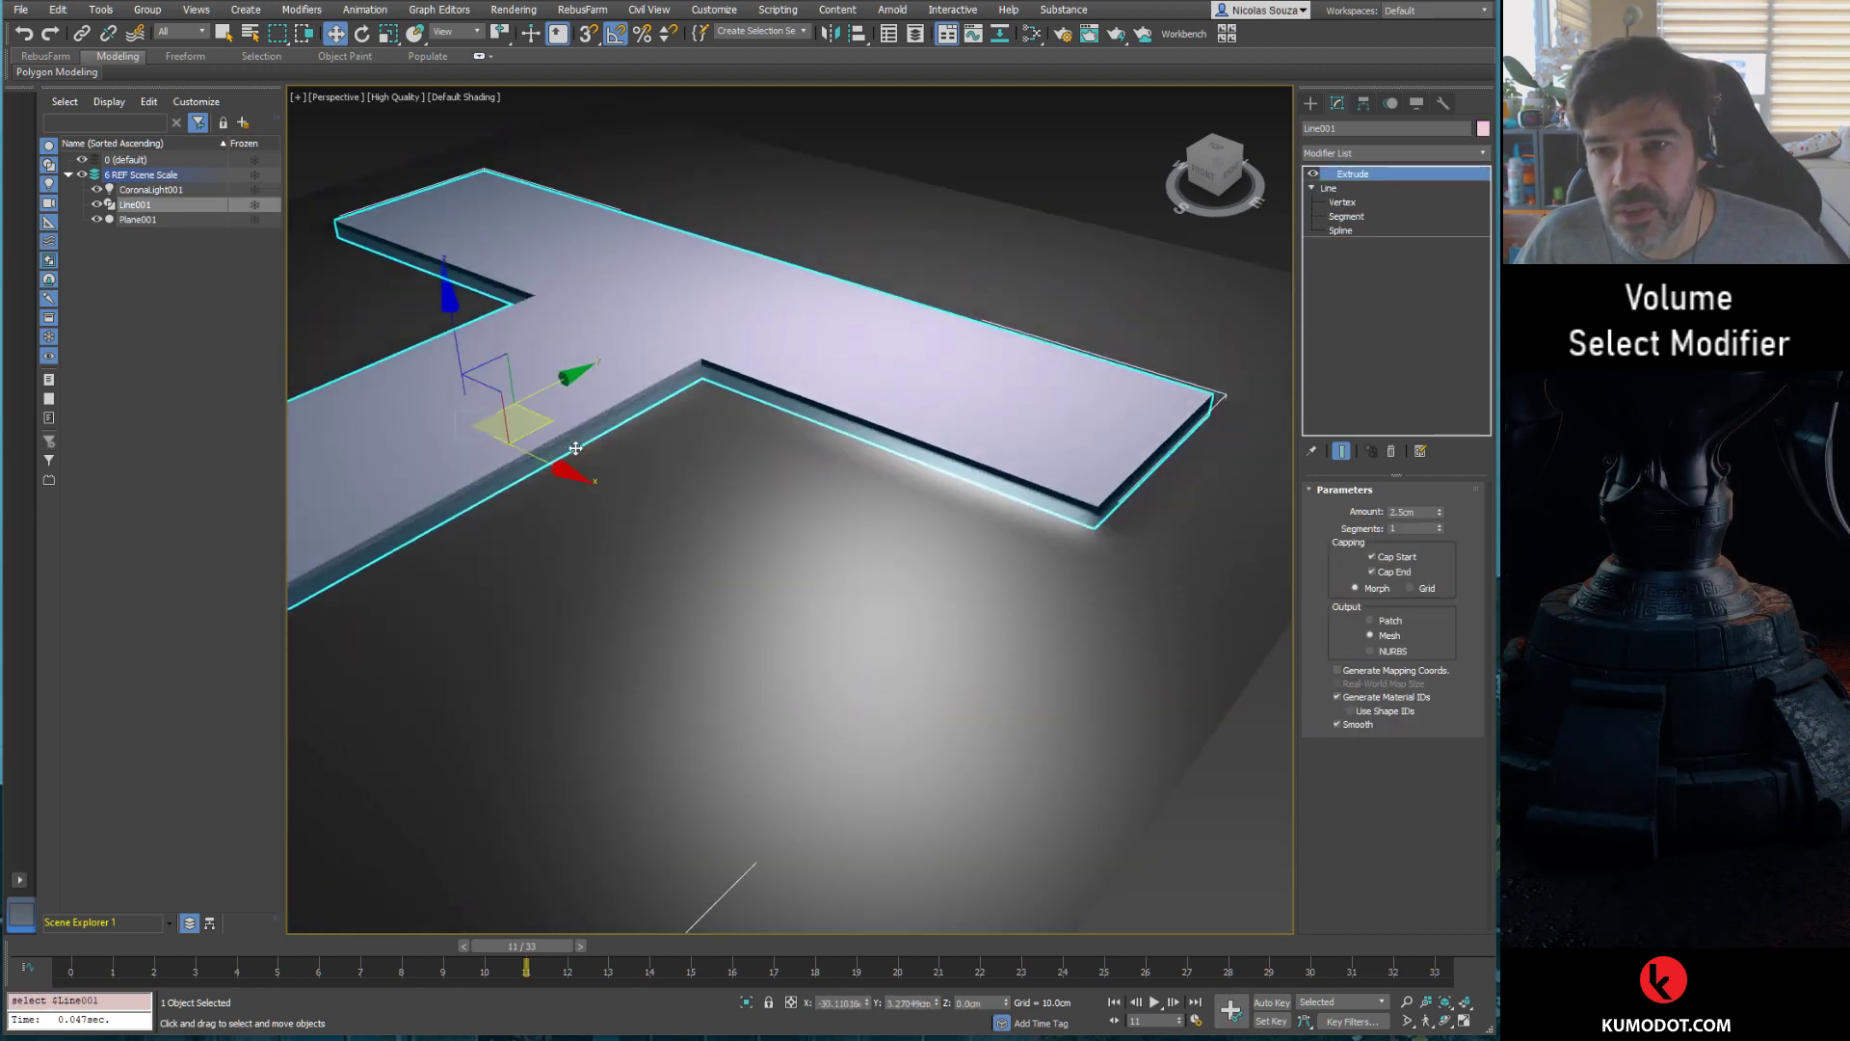
key("F4")
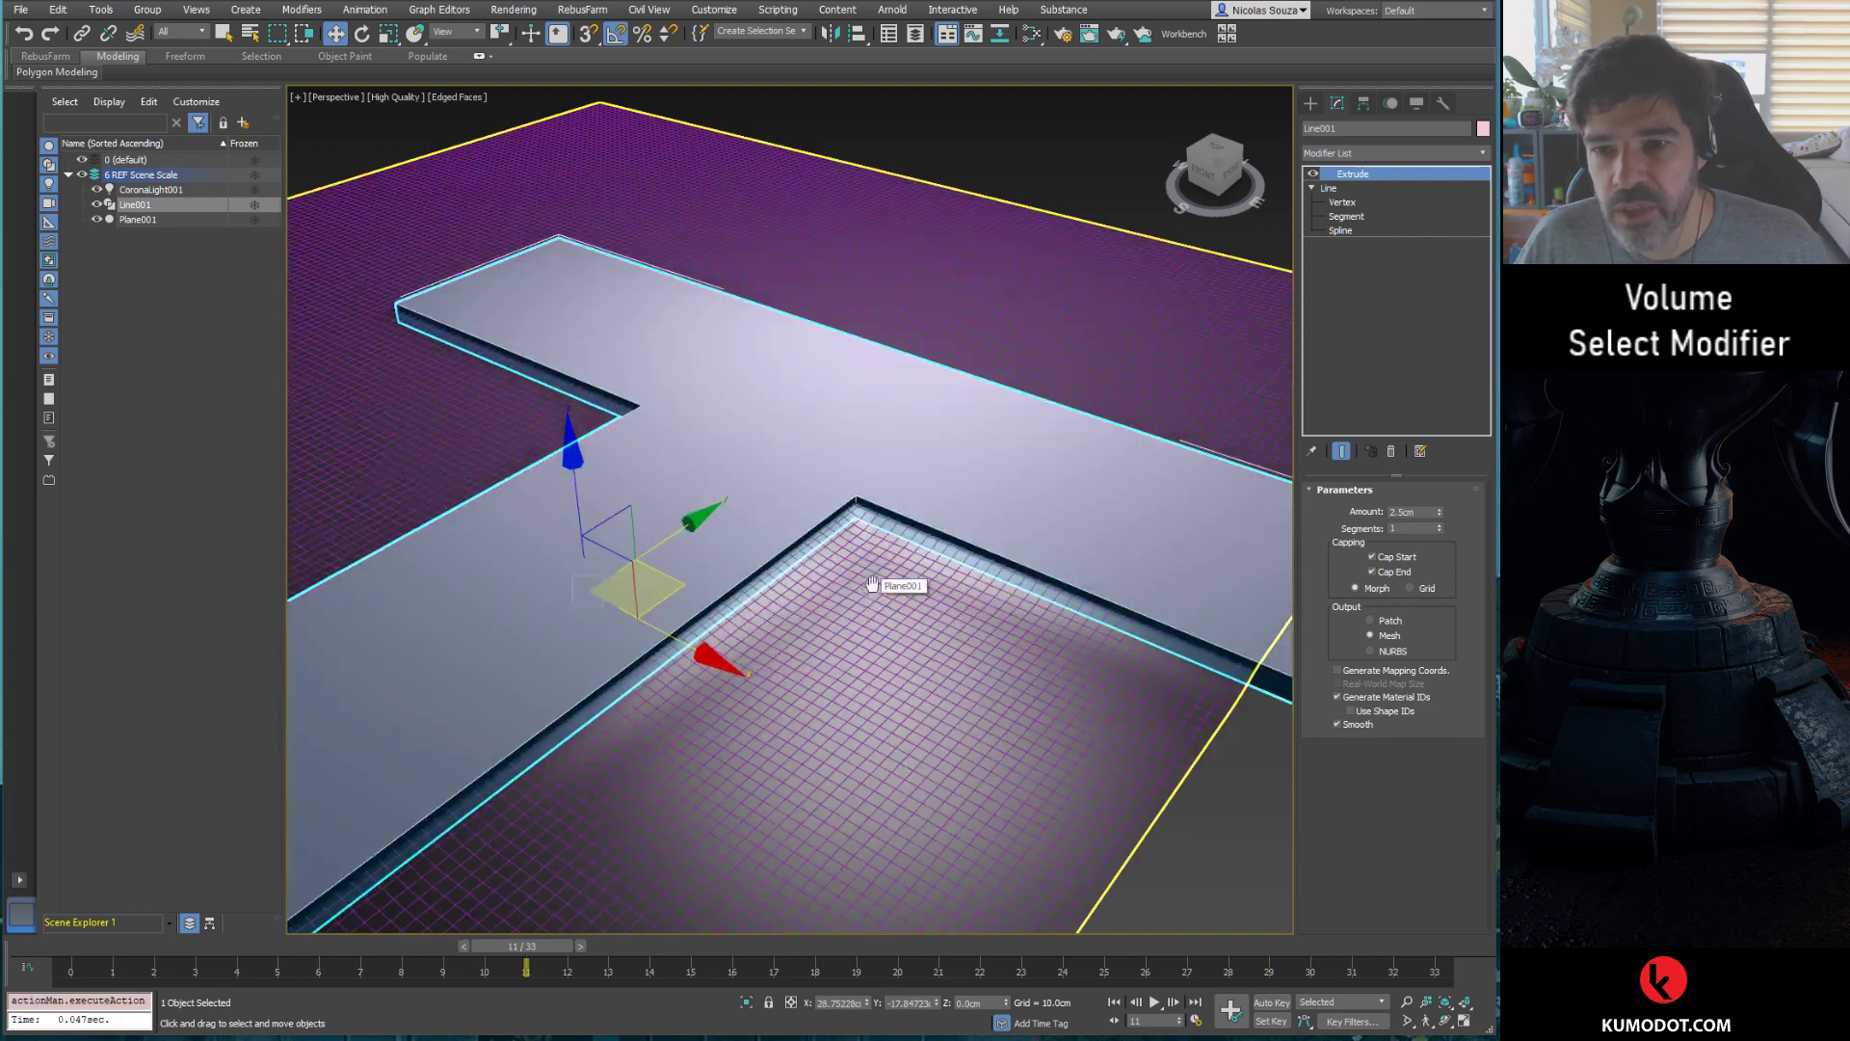
scroll(884, 590, "up", 5)
scroll(875, 419, "down", 3)
scroll(875, 418, "down", 2)
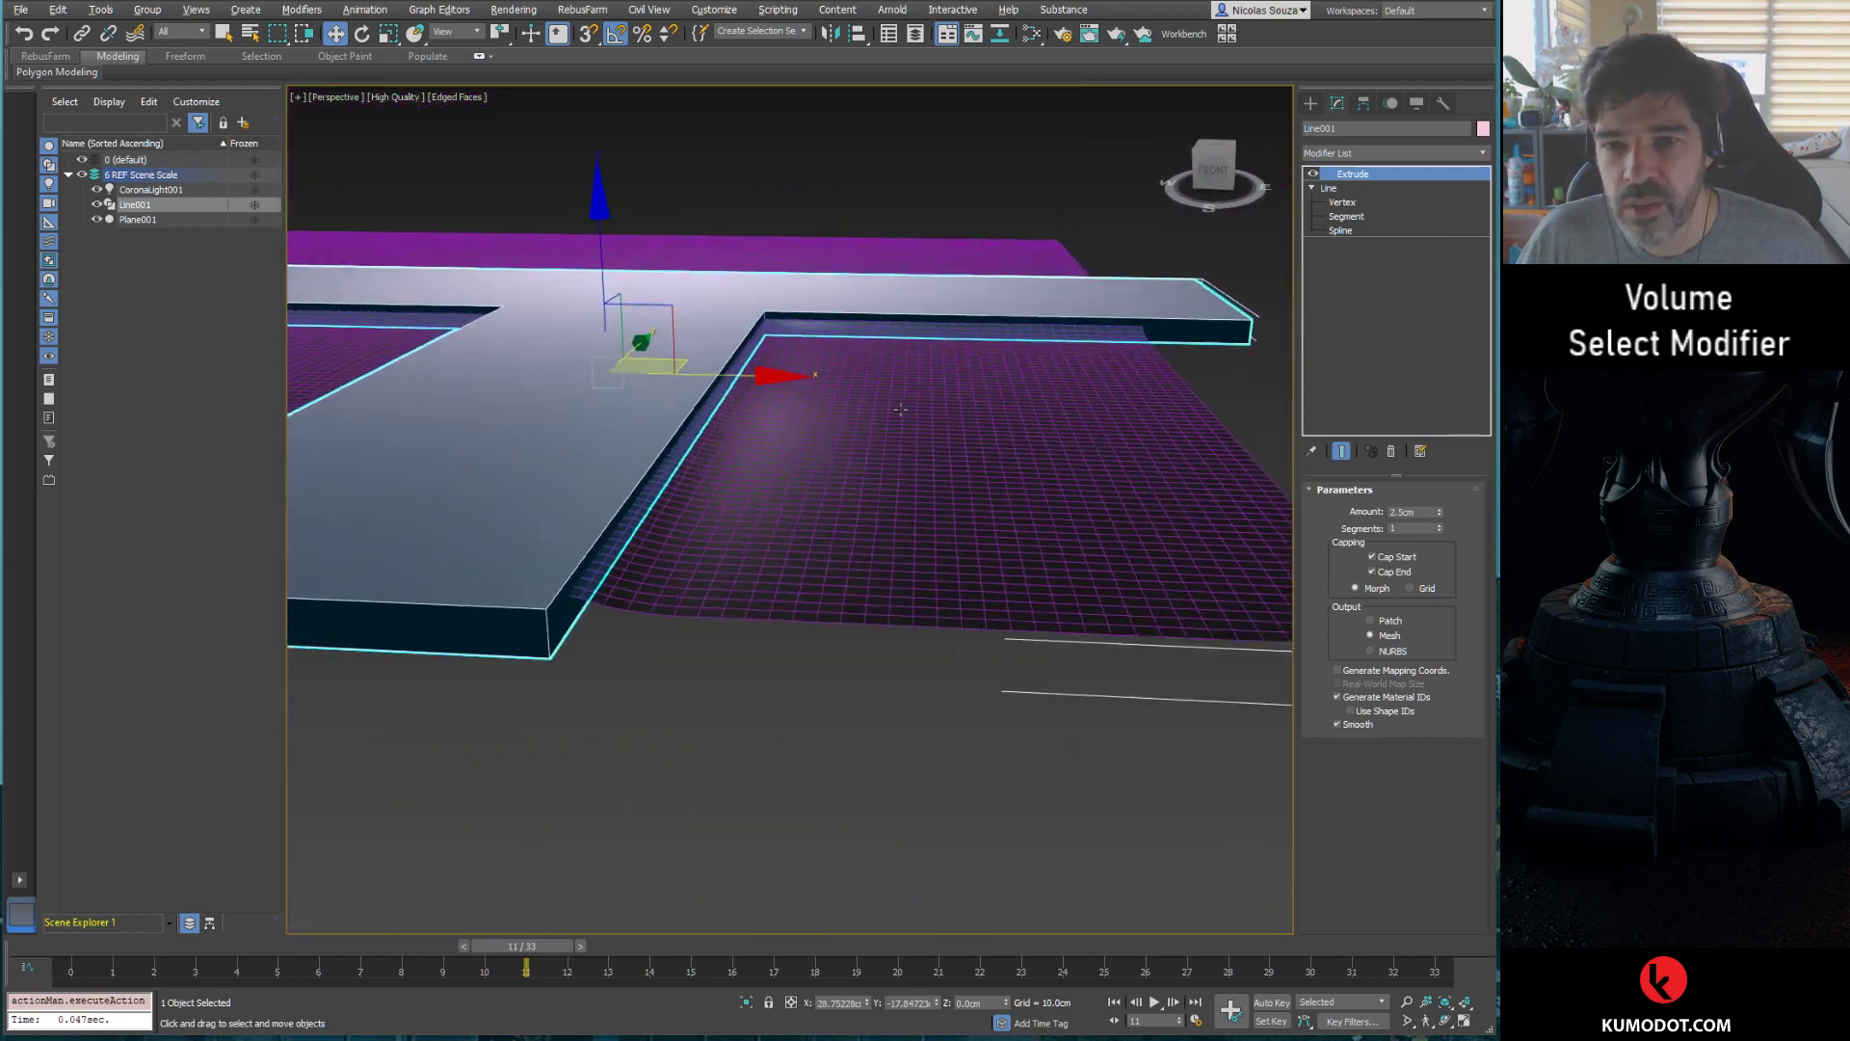
Step: Narrow the soft-selection falloff to about 4.81 and push the XForm gizmo down
left_click(915, 369)
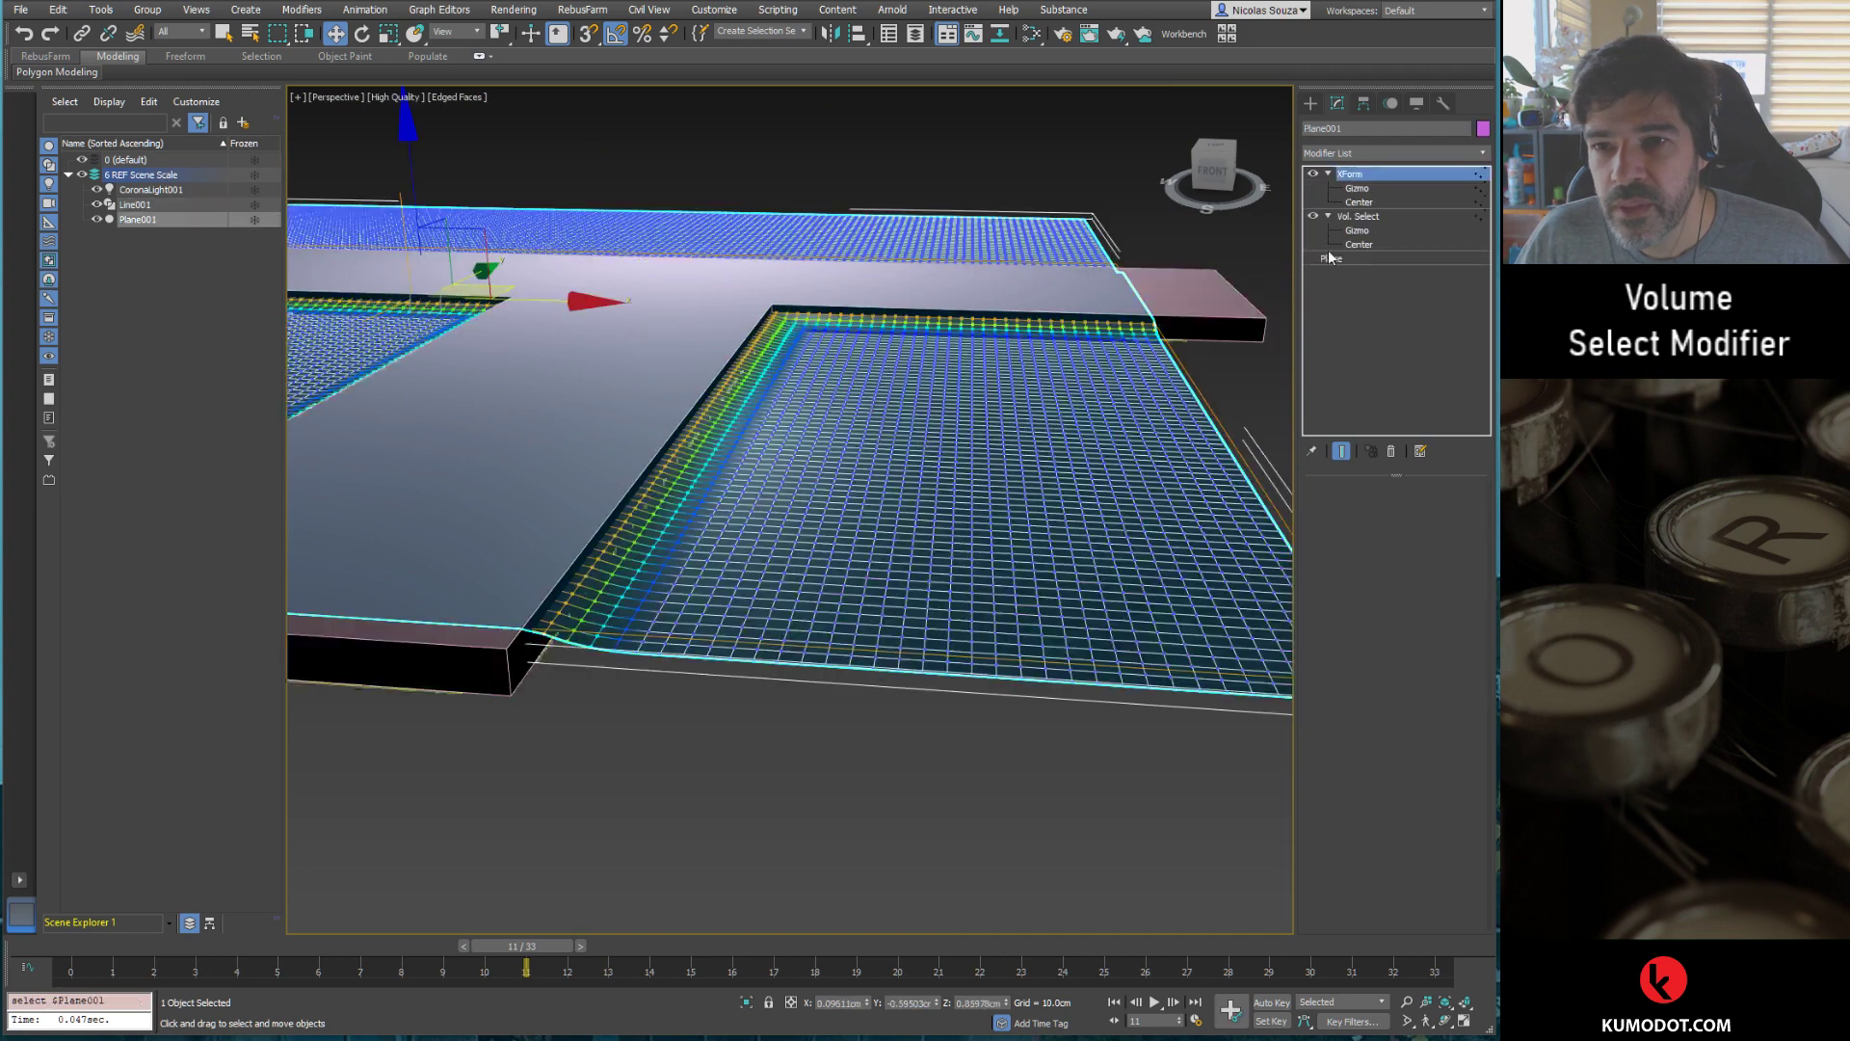
left_click(1359, 189)
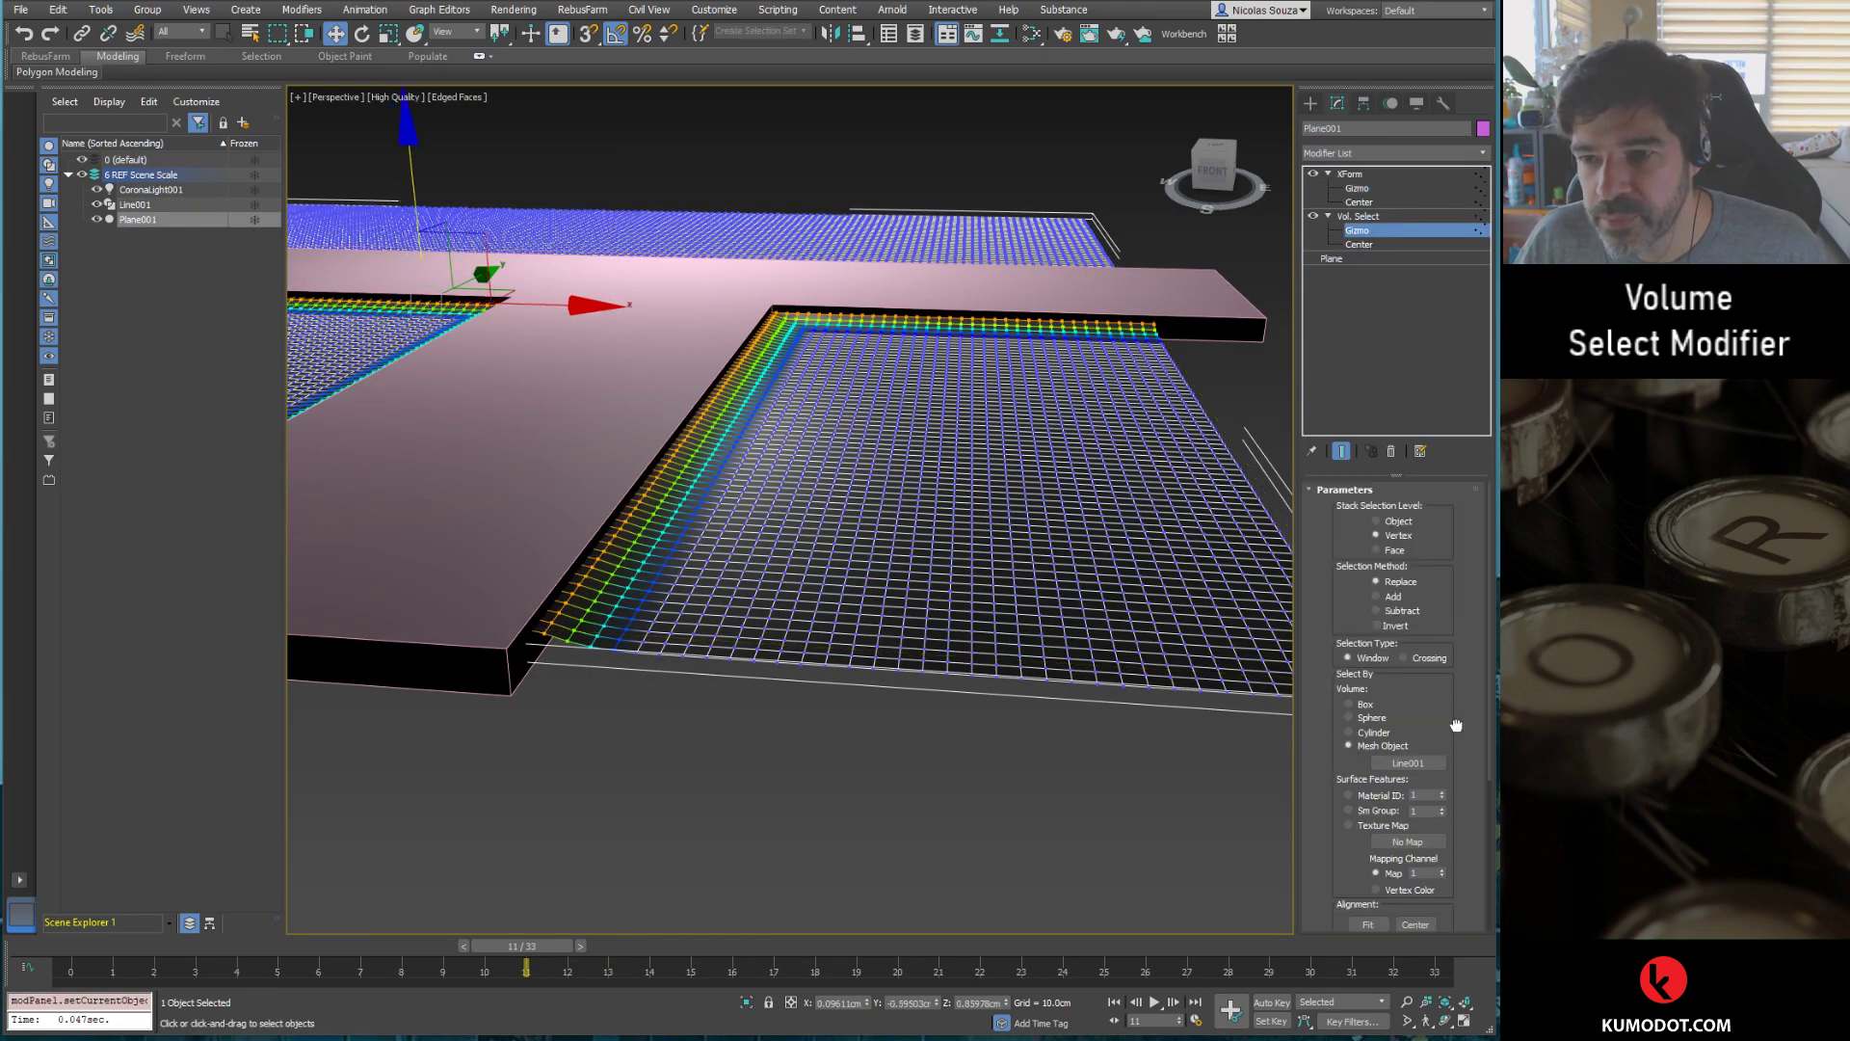
scroll(1456, 725, "down", 5)
mouse_move(1433, 798)
left_mouse_down()
mouse_move(1442, 835)
mouse_move(1446, 745)
mouse_move(1446, 790)
left_mouse_up()
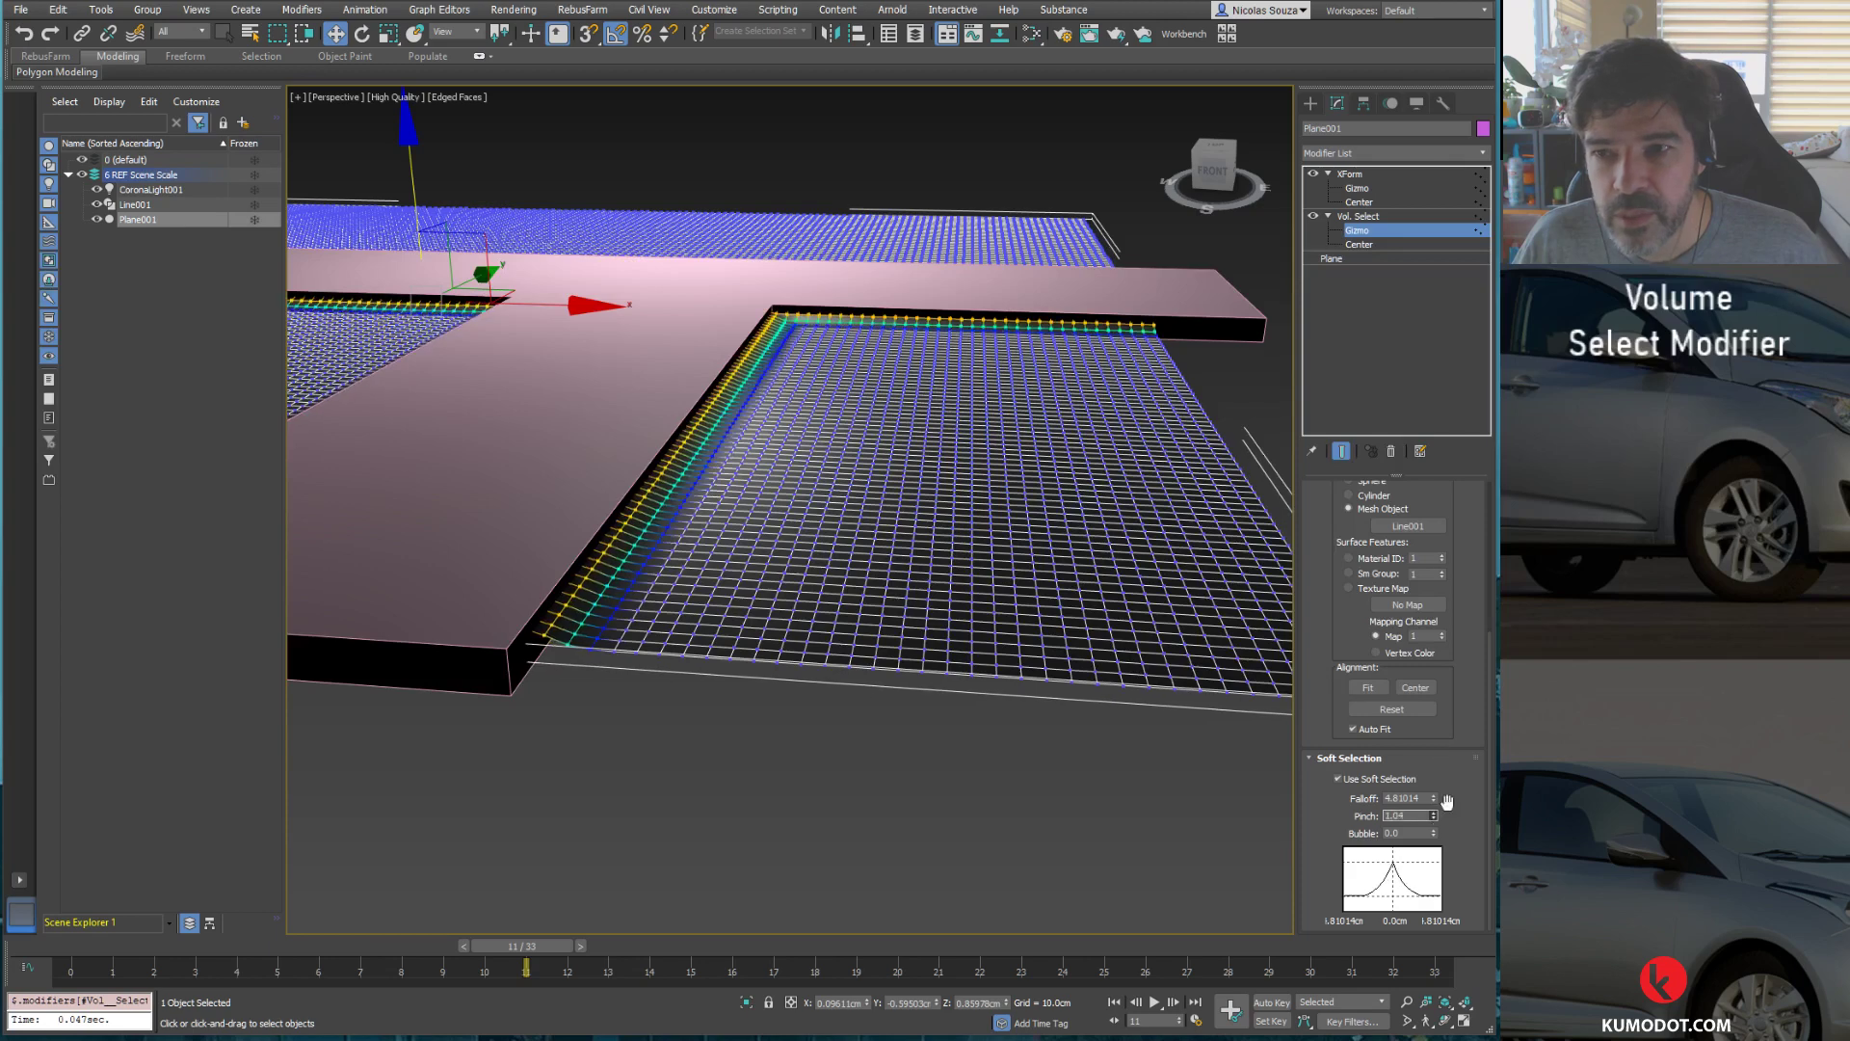
left_click(1367, 190)
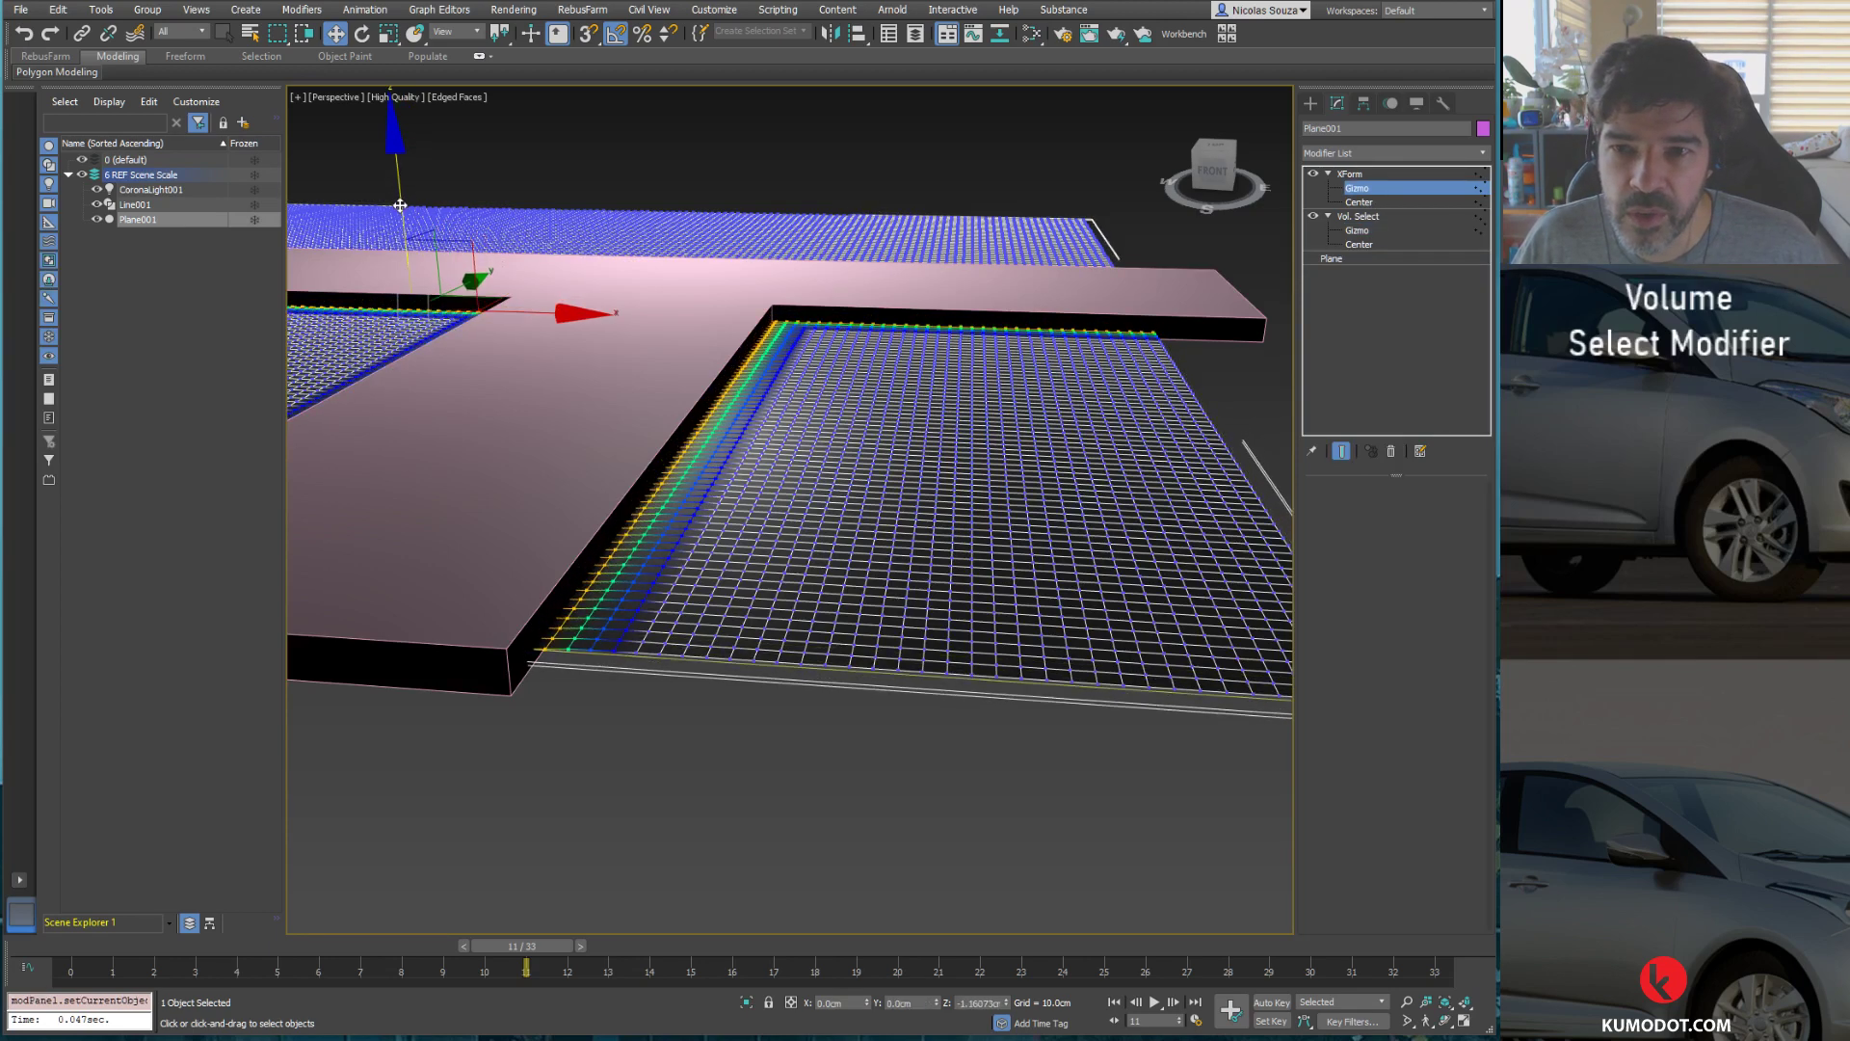
left_click_drag(397, 197, 402, 210)
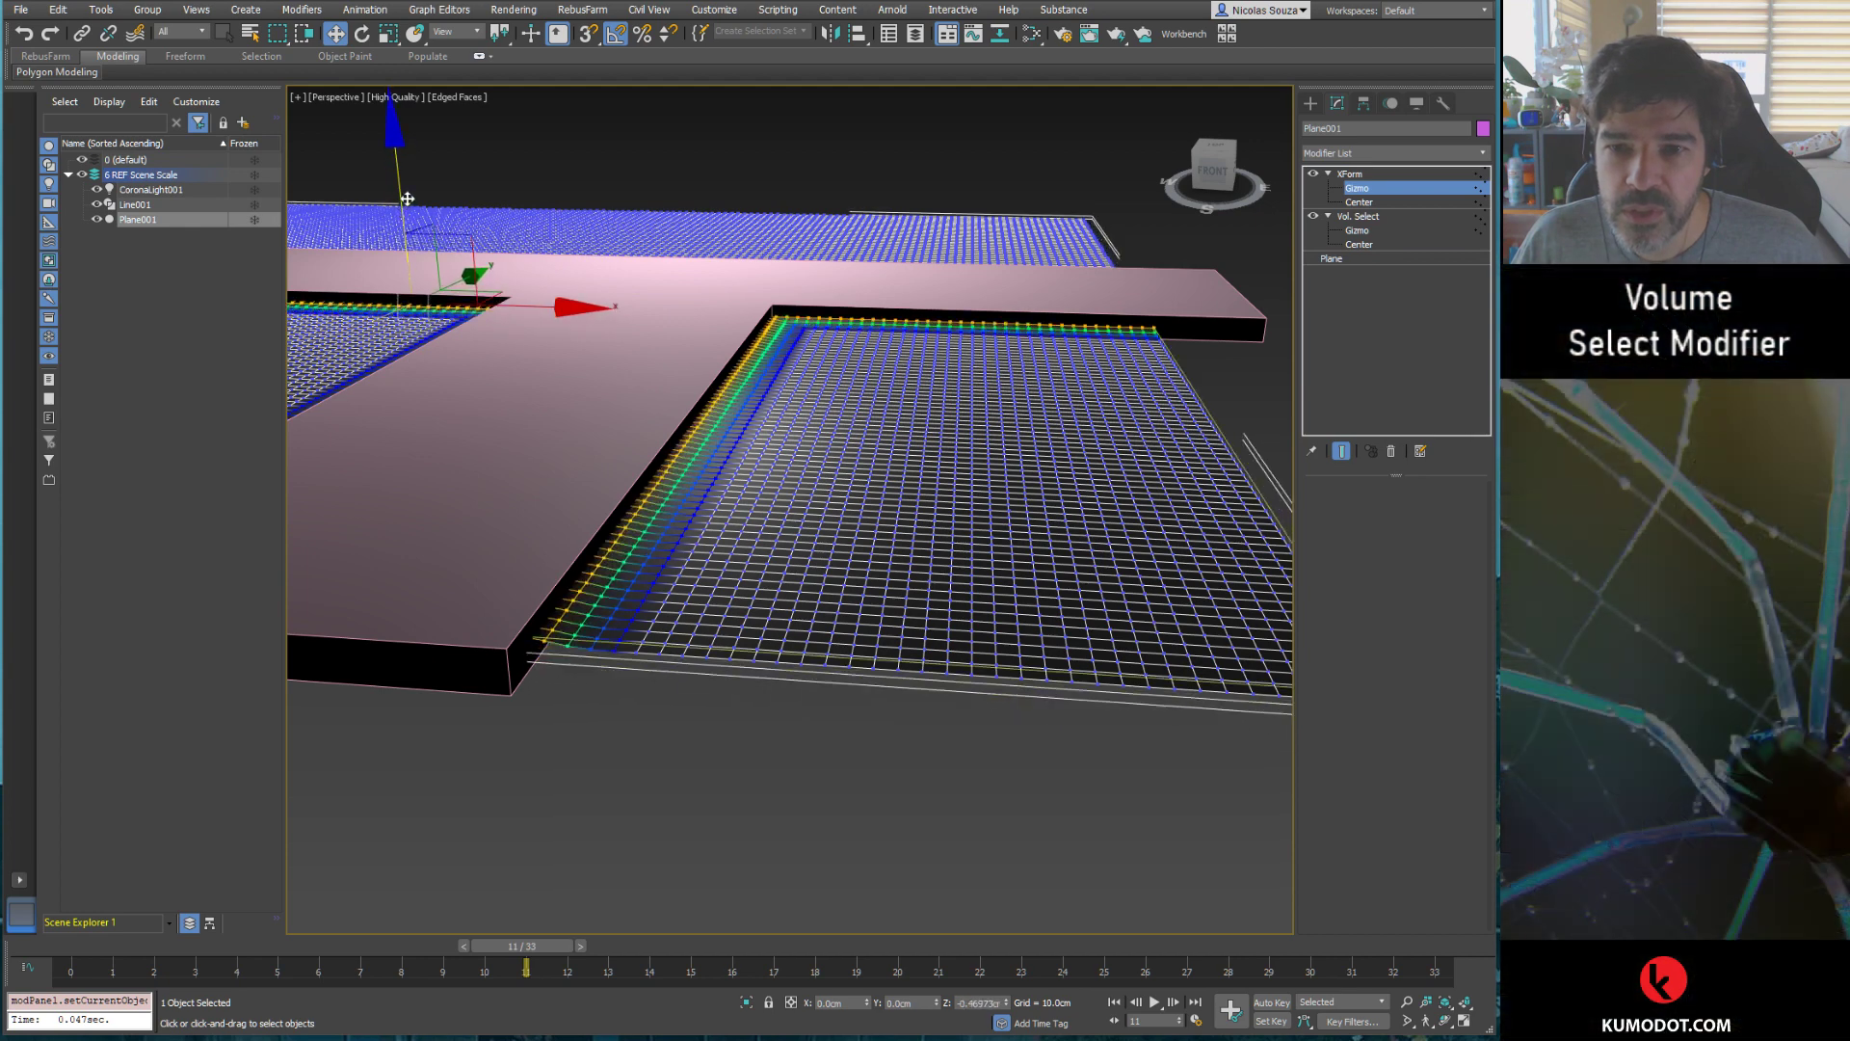
Step: Set the Vol. Select soft selection to falloff about 1.96 and pinch 2.78
left_click(1363, 219)
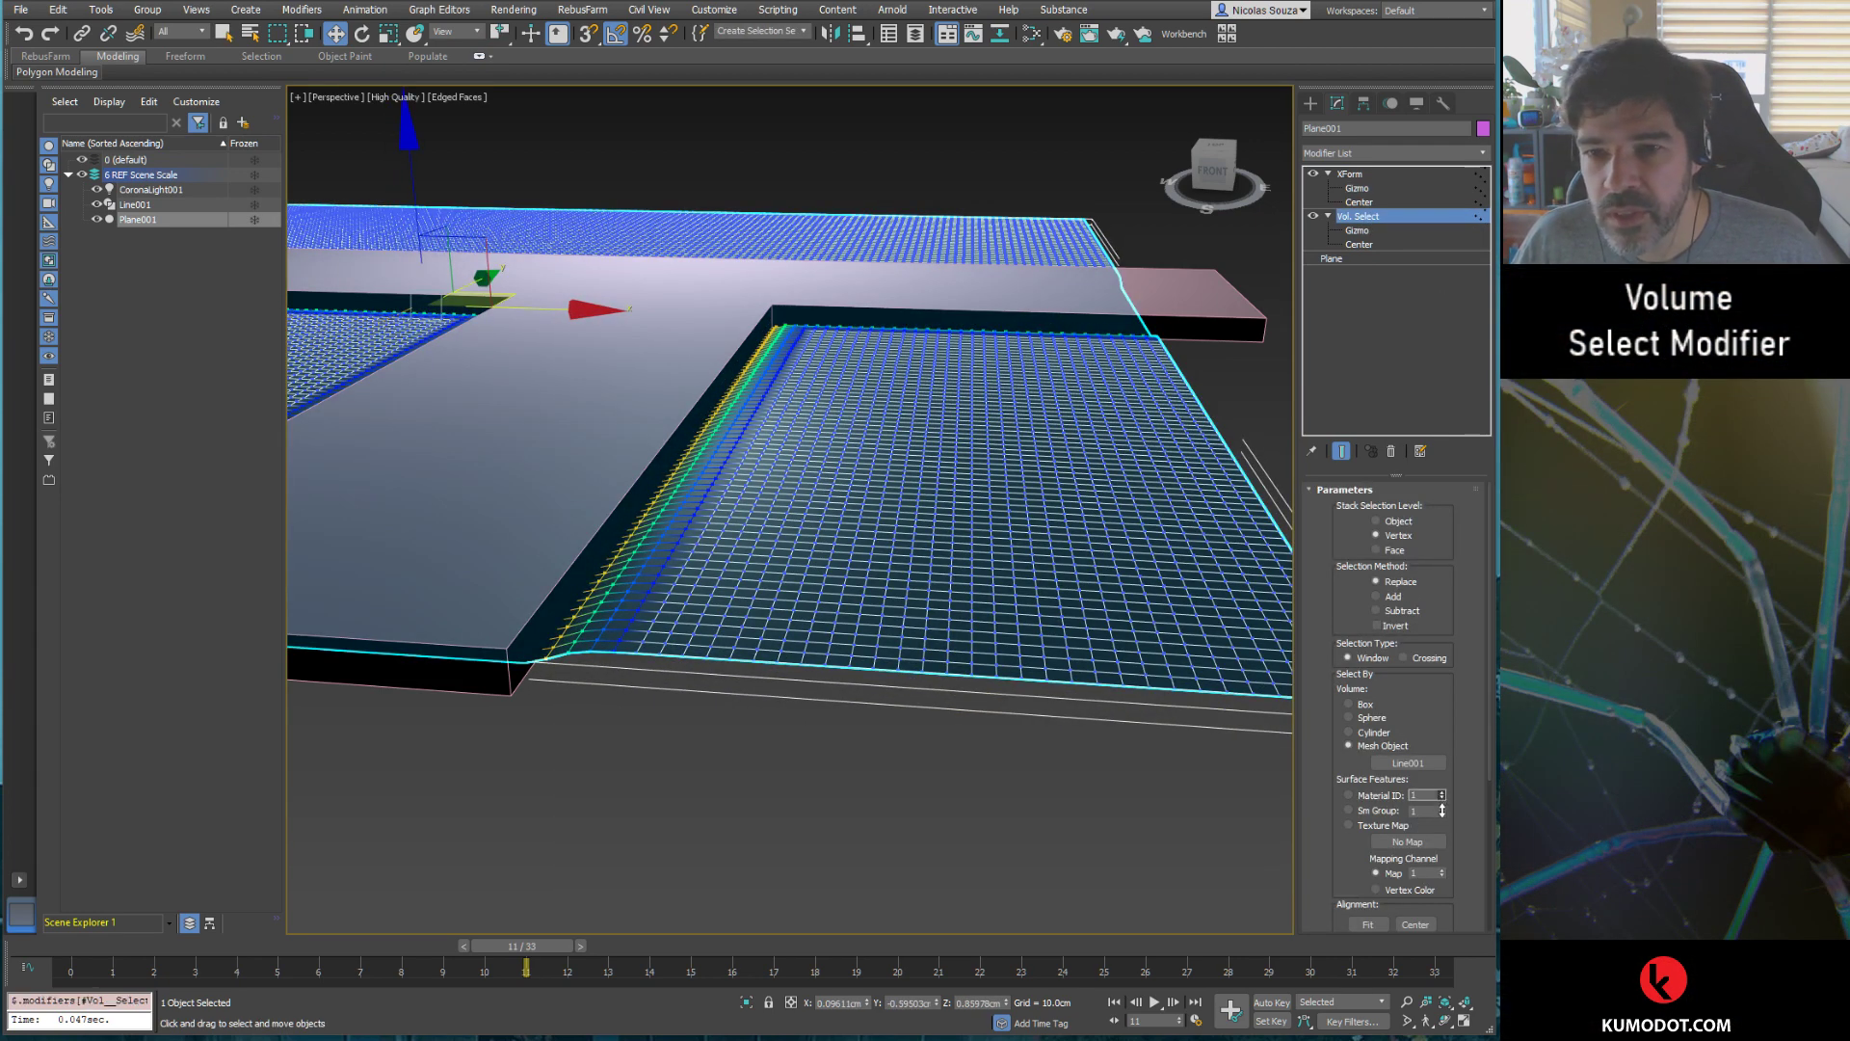
scroll(1442, 799, "down", 2)
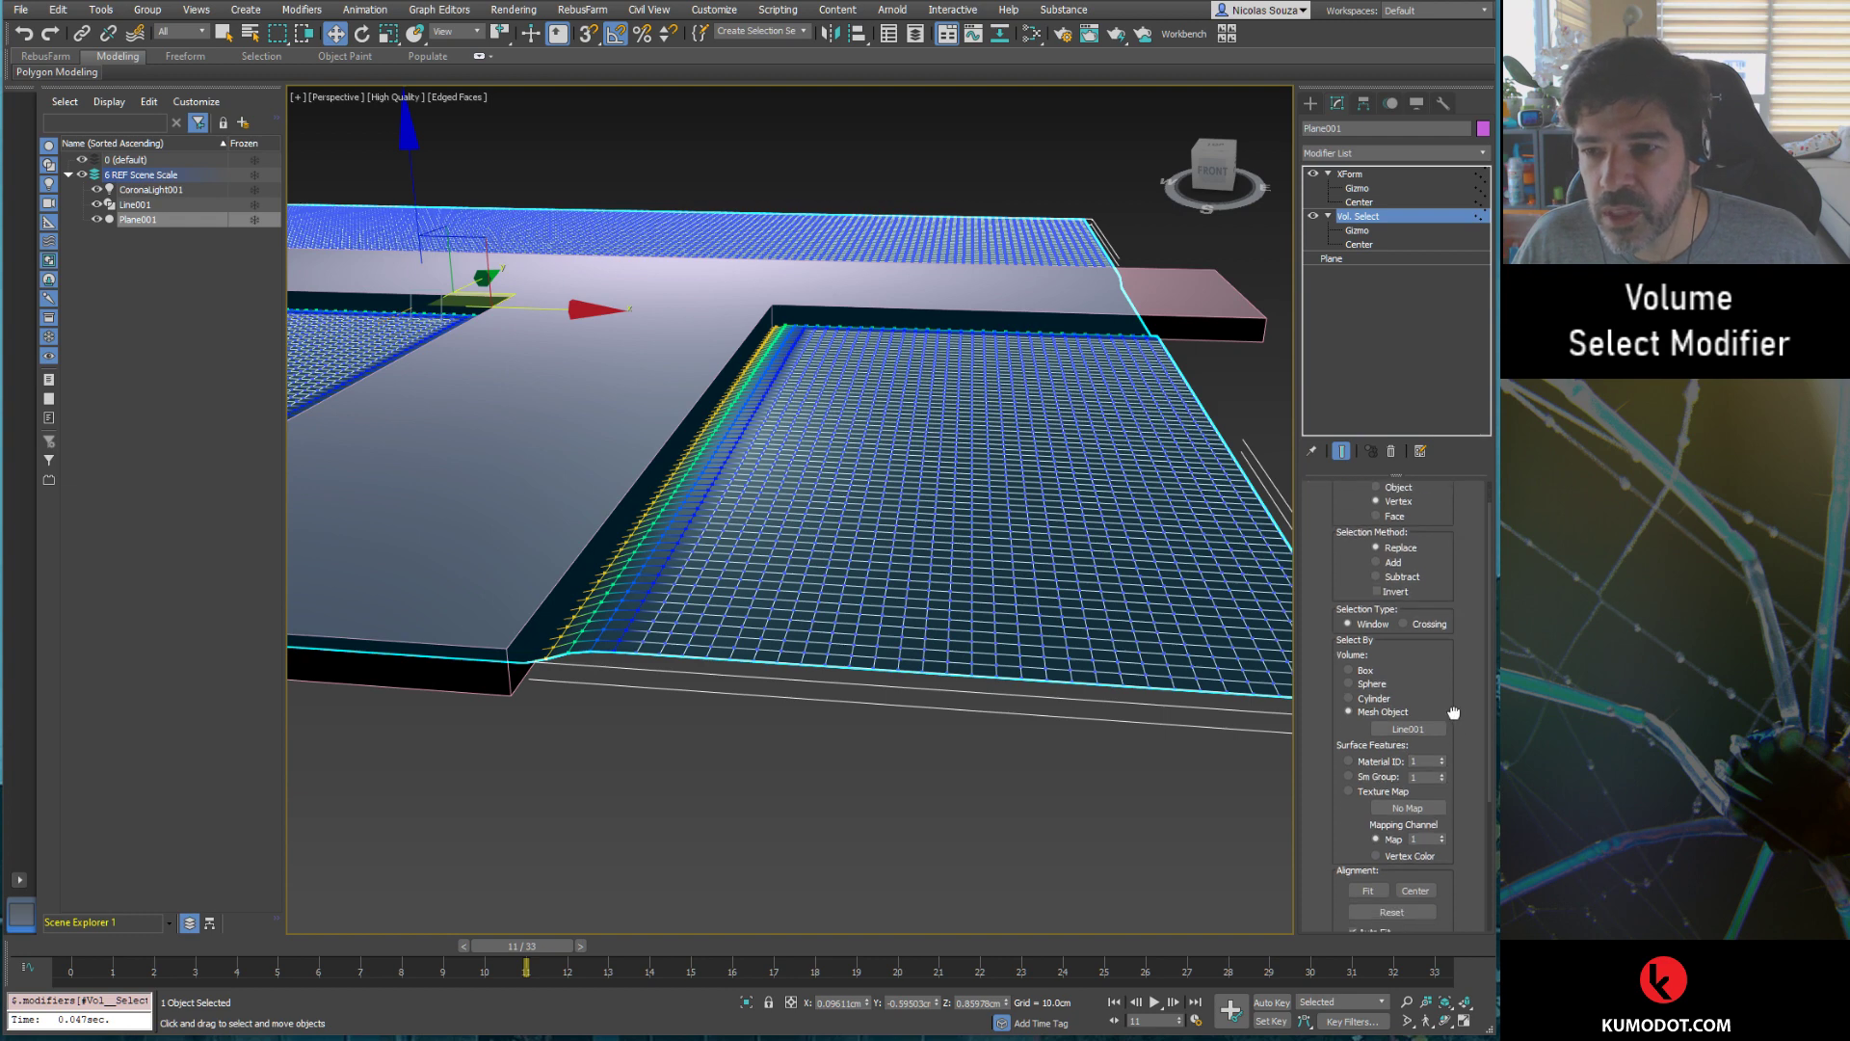
scroll(1436, 732, "down", 3)
left_click_drag(1432, 820, 1437, 883)
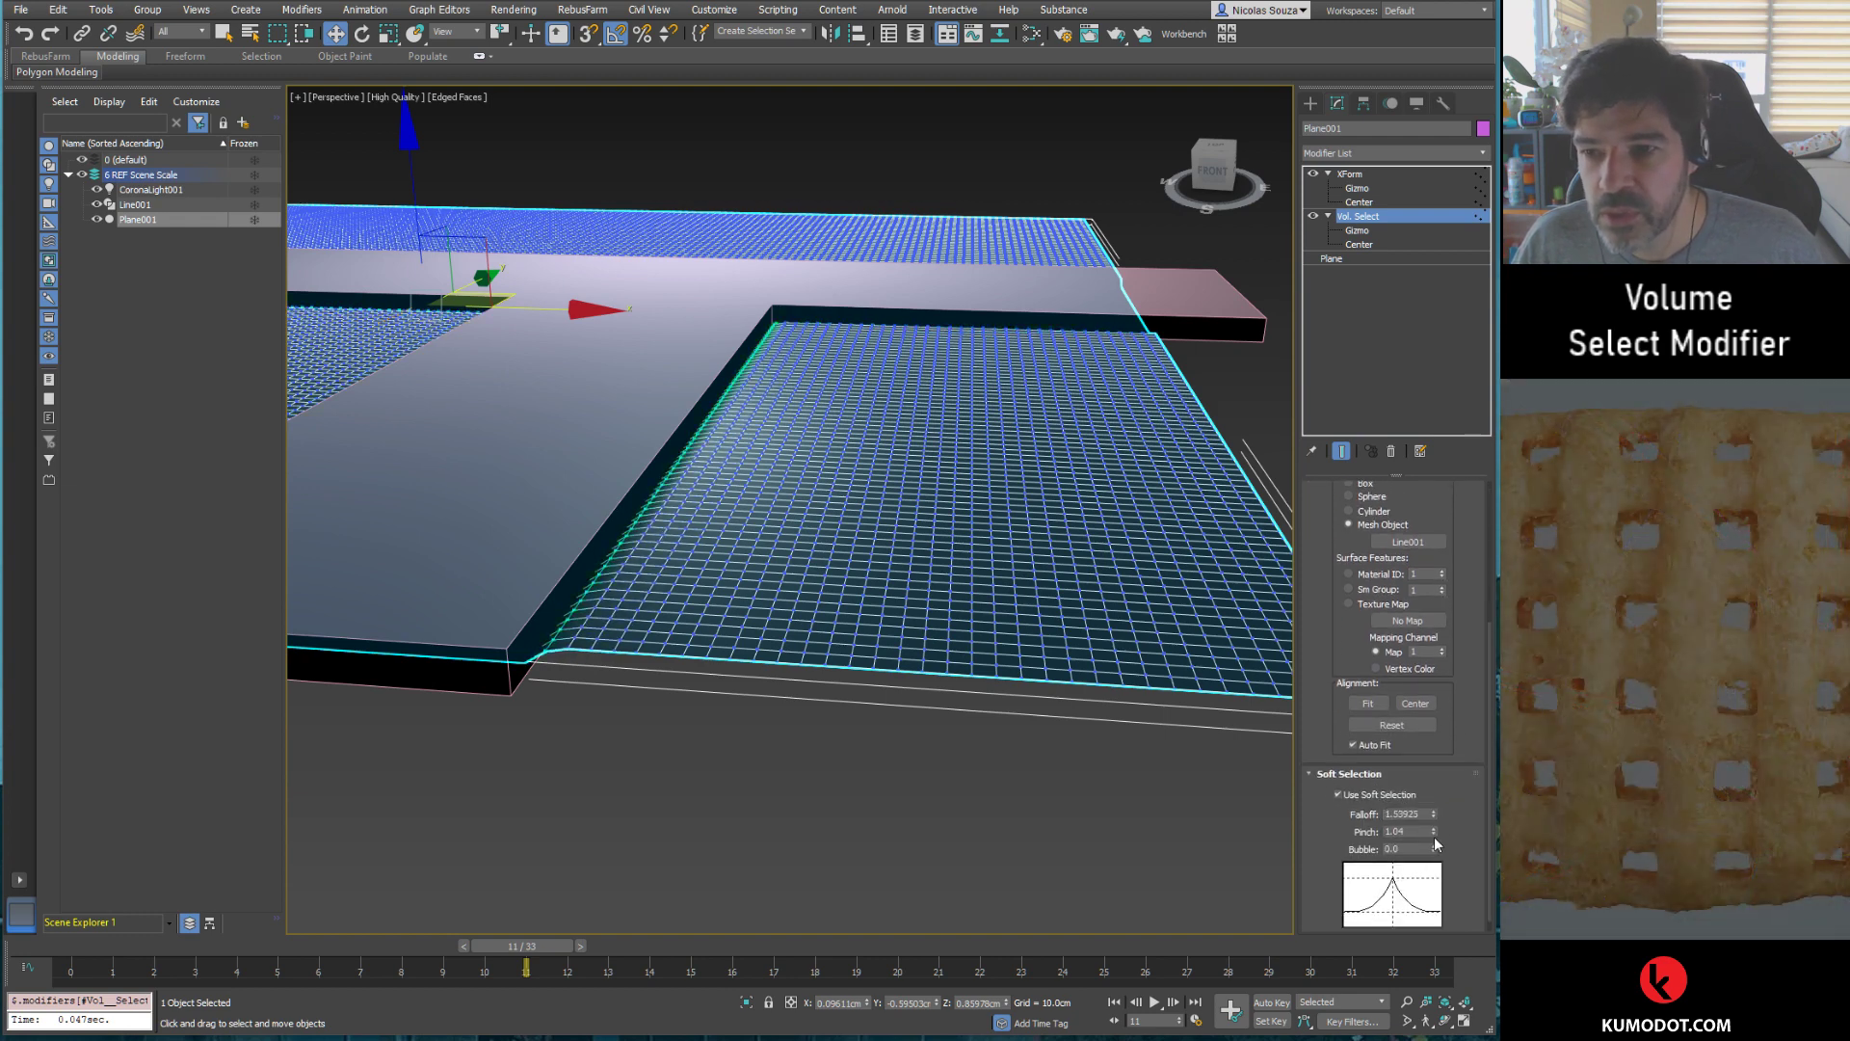
left_click_drag(1434, 832, 1431, 683)
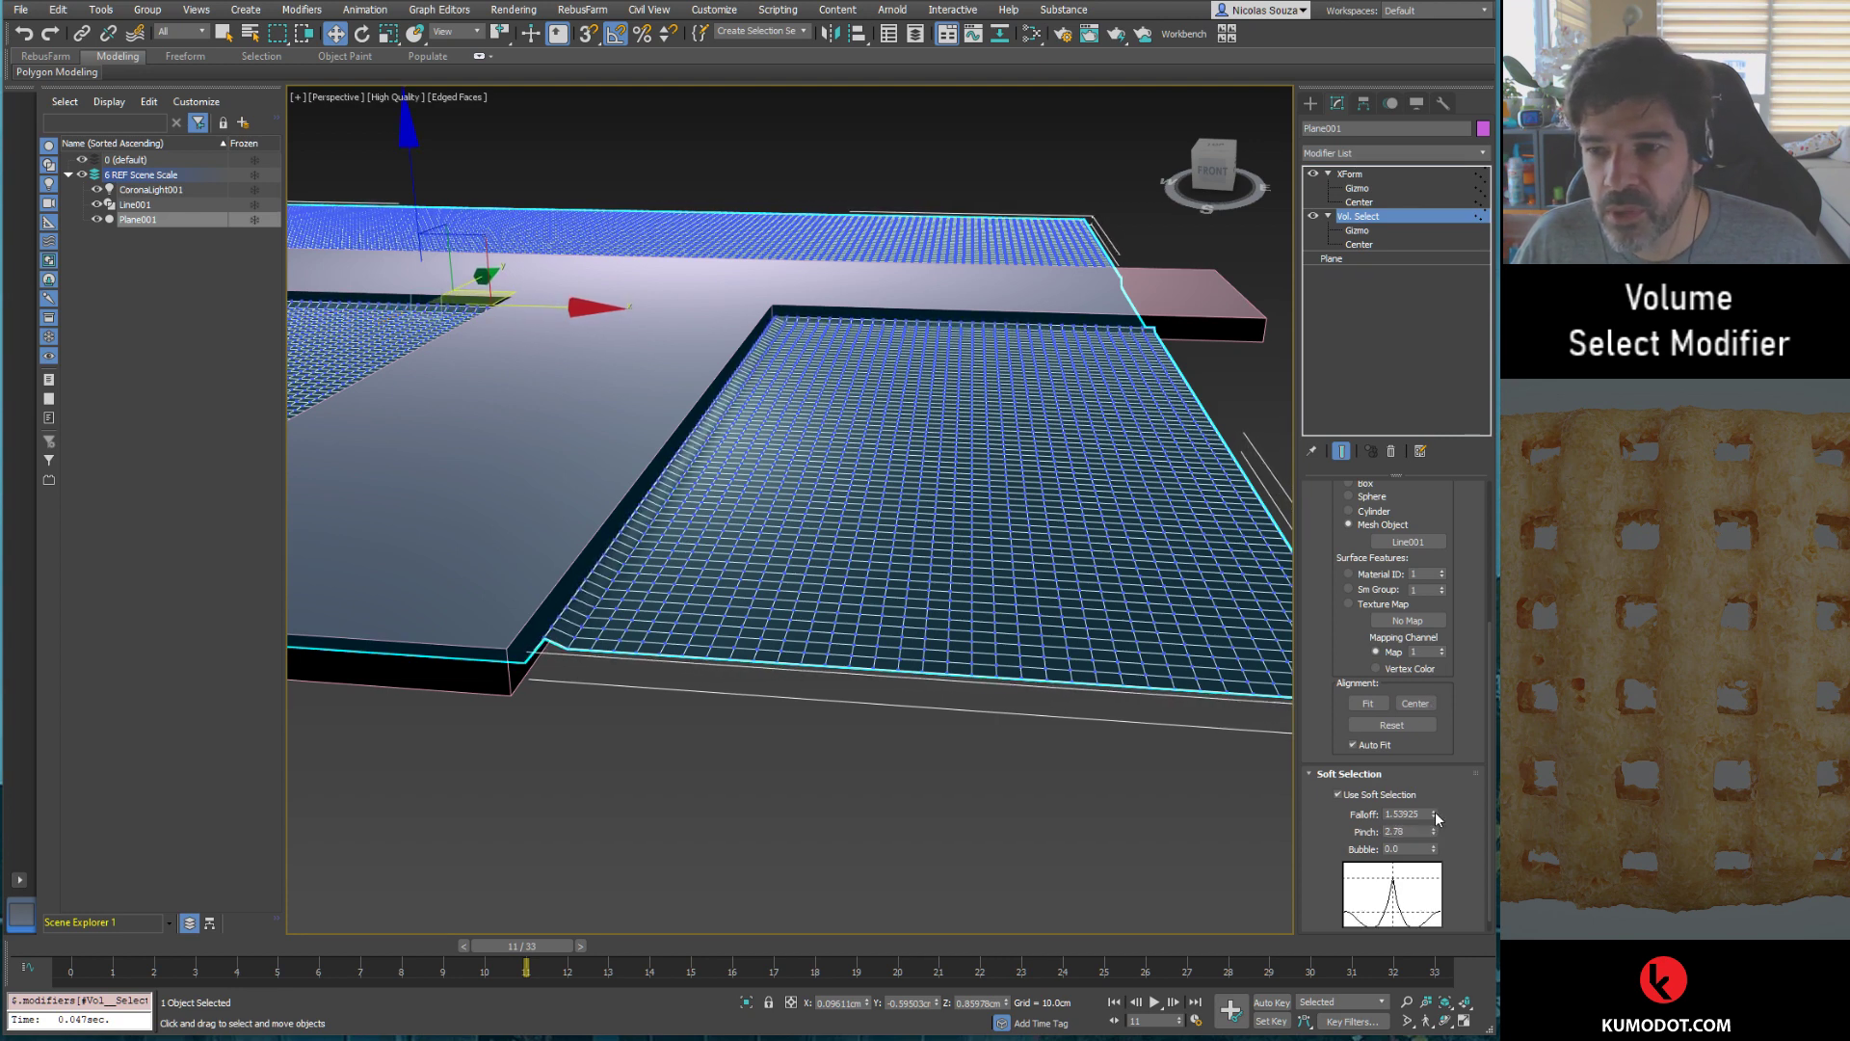
mouse_move(1436, 808)
left_mouse_down()
mouse_move(1441, 740)
mouse_move(1440, 793)
left_mouse_up()
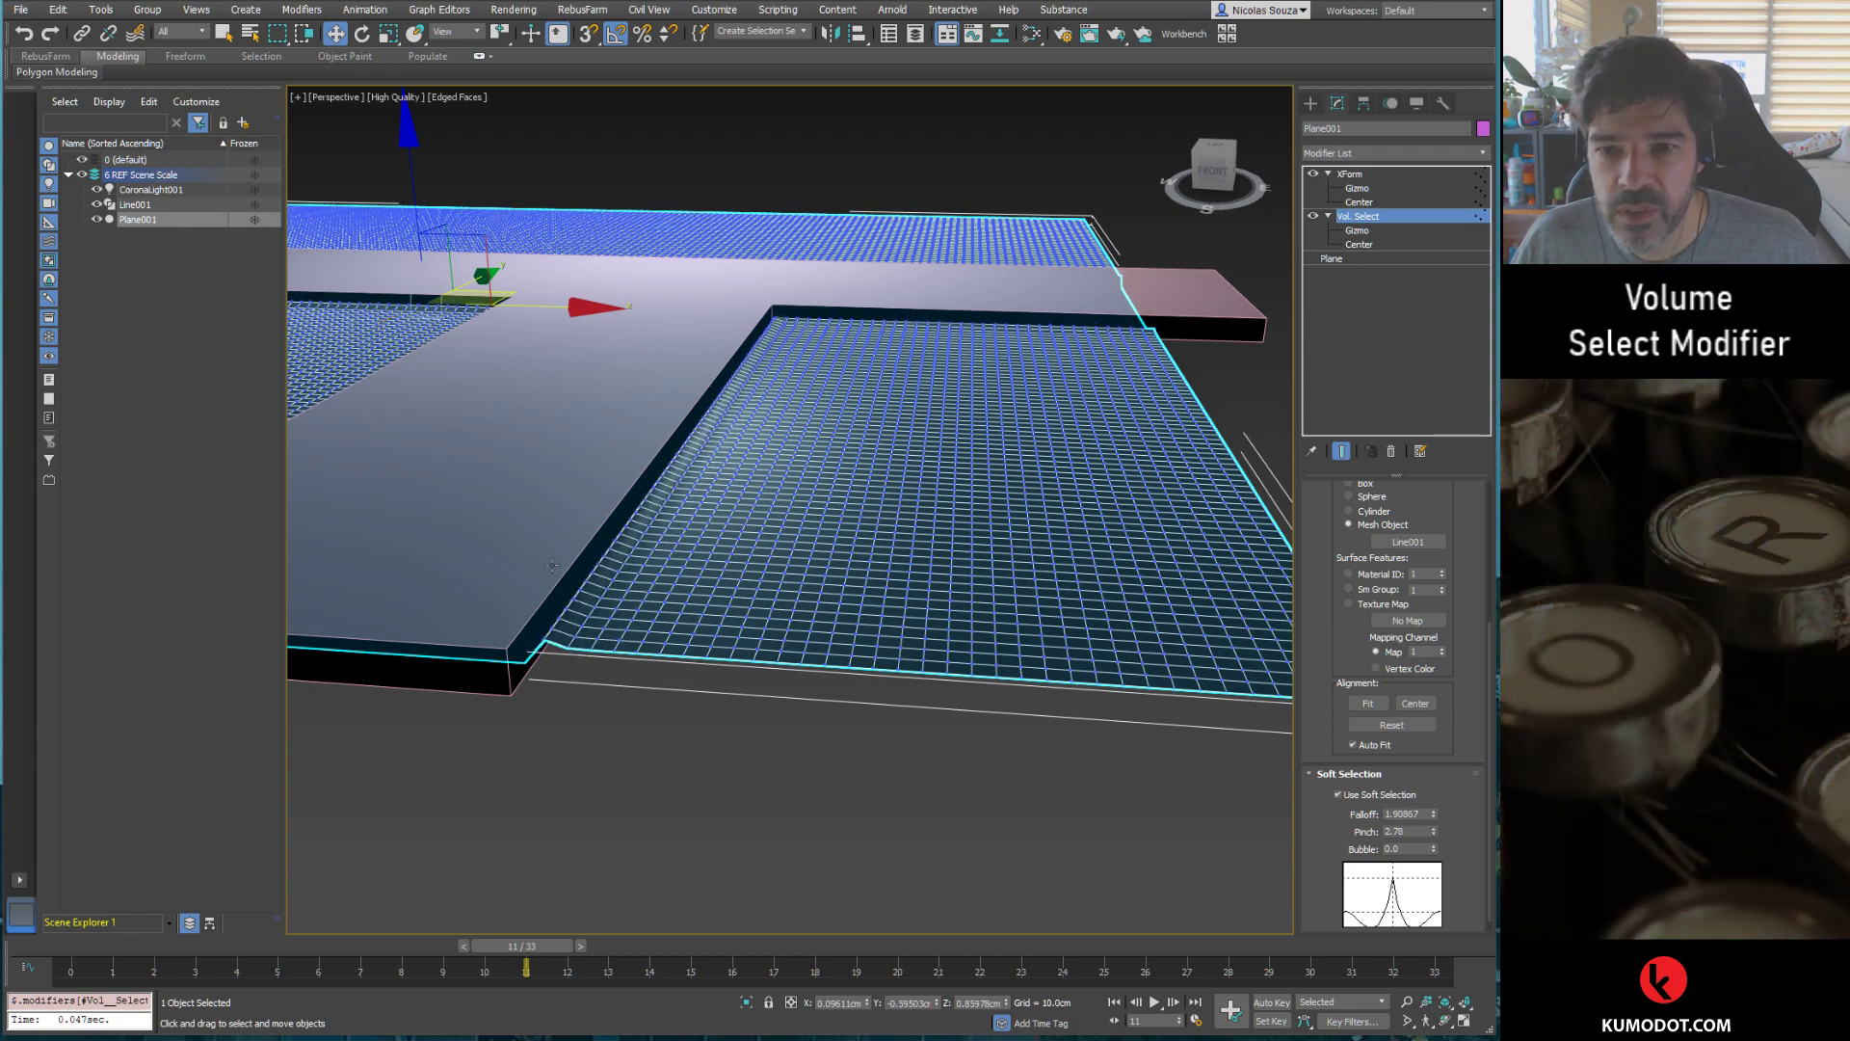
mouse_move(551, 566)
middle_mouse_down("alt")
mouse_move(714, 599)
mouse_move(864, 537)
middle_mouse_up("alt")
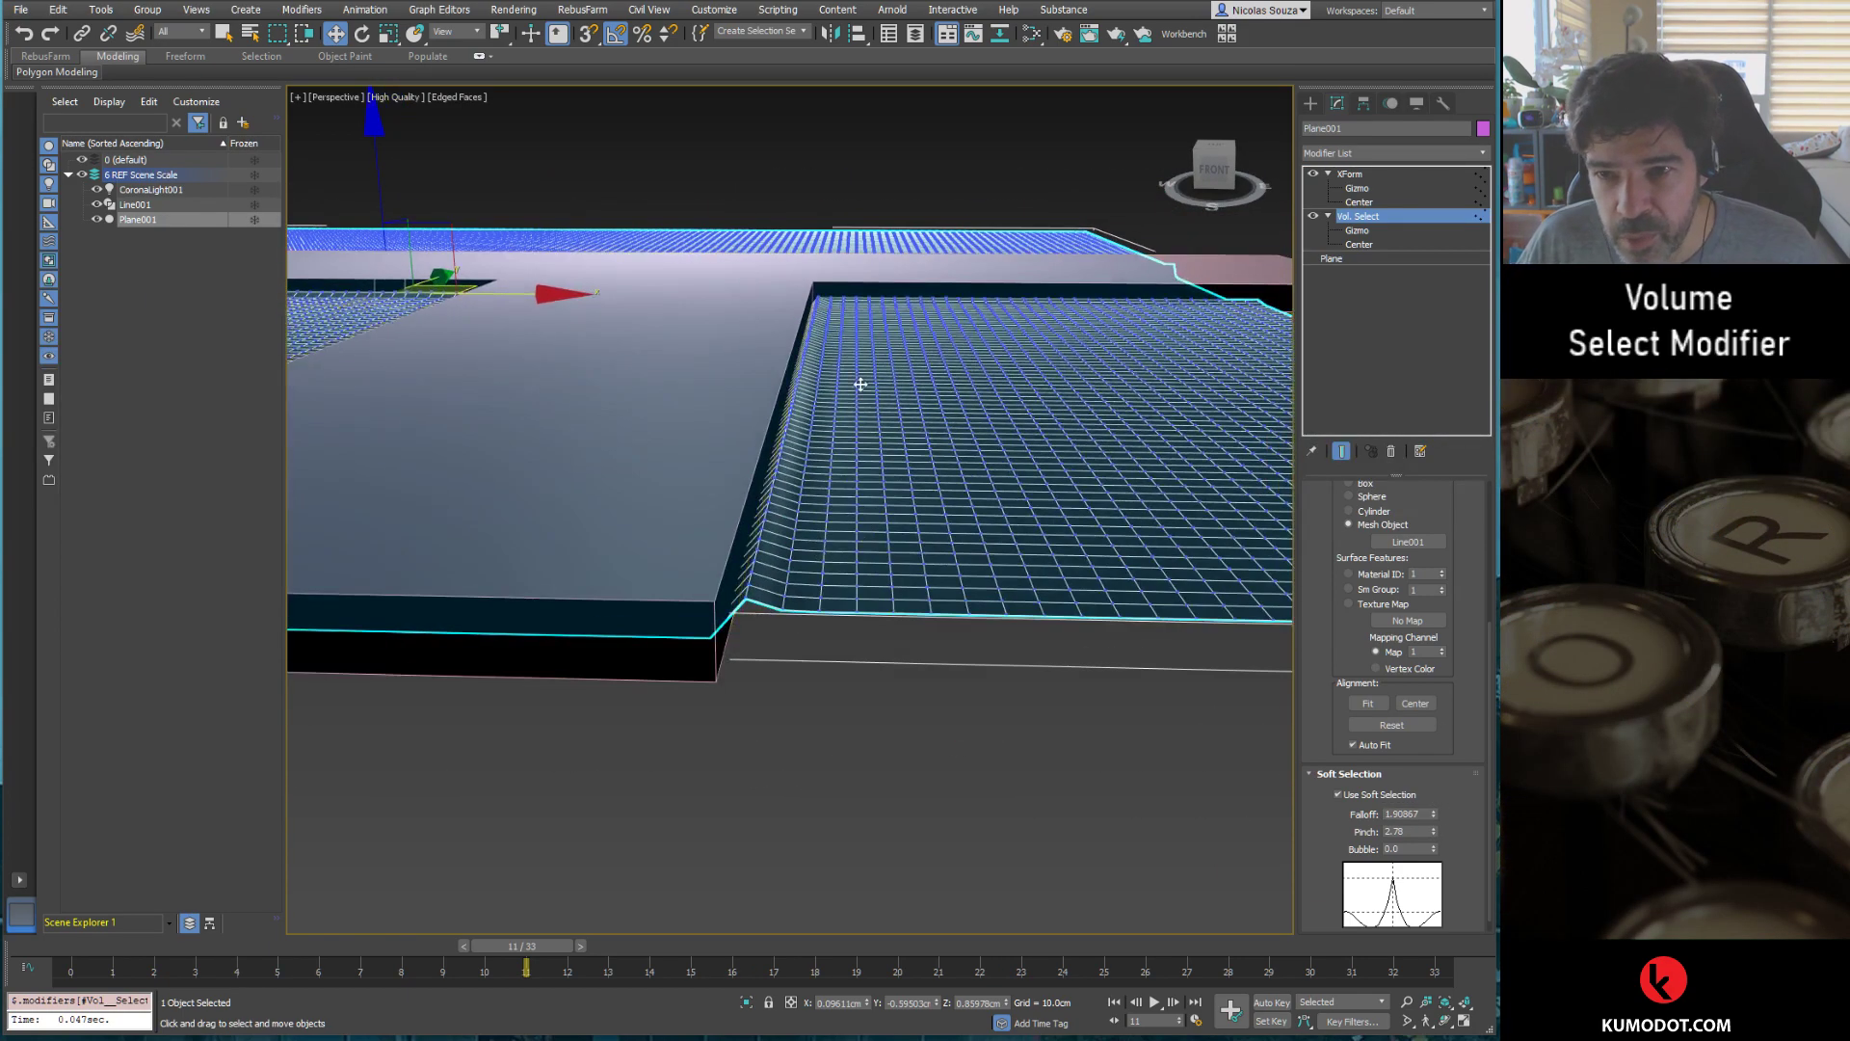
Step: Select the T slab and move it across the grid plane
left_click(785, 320)
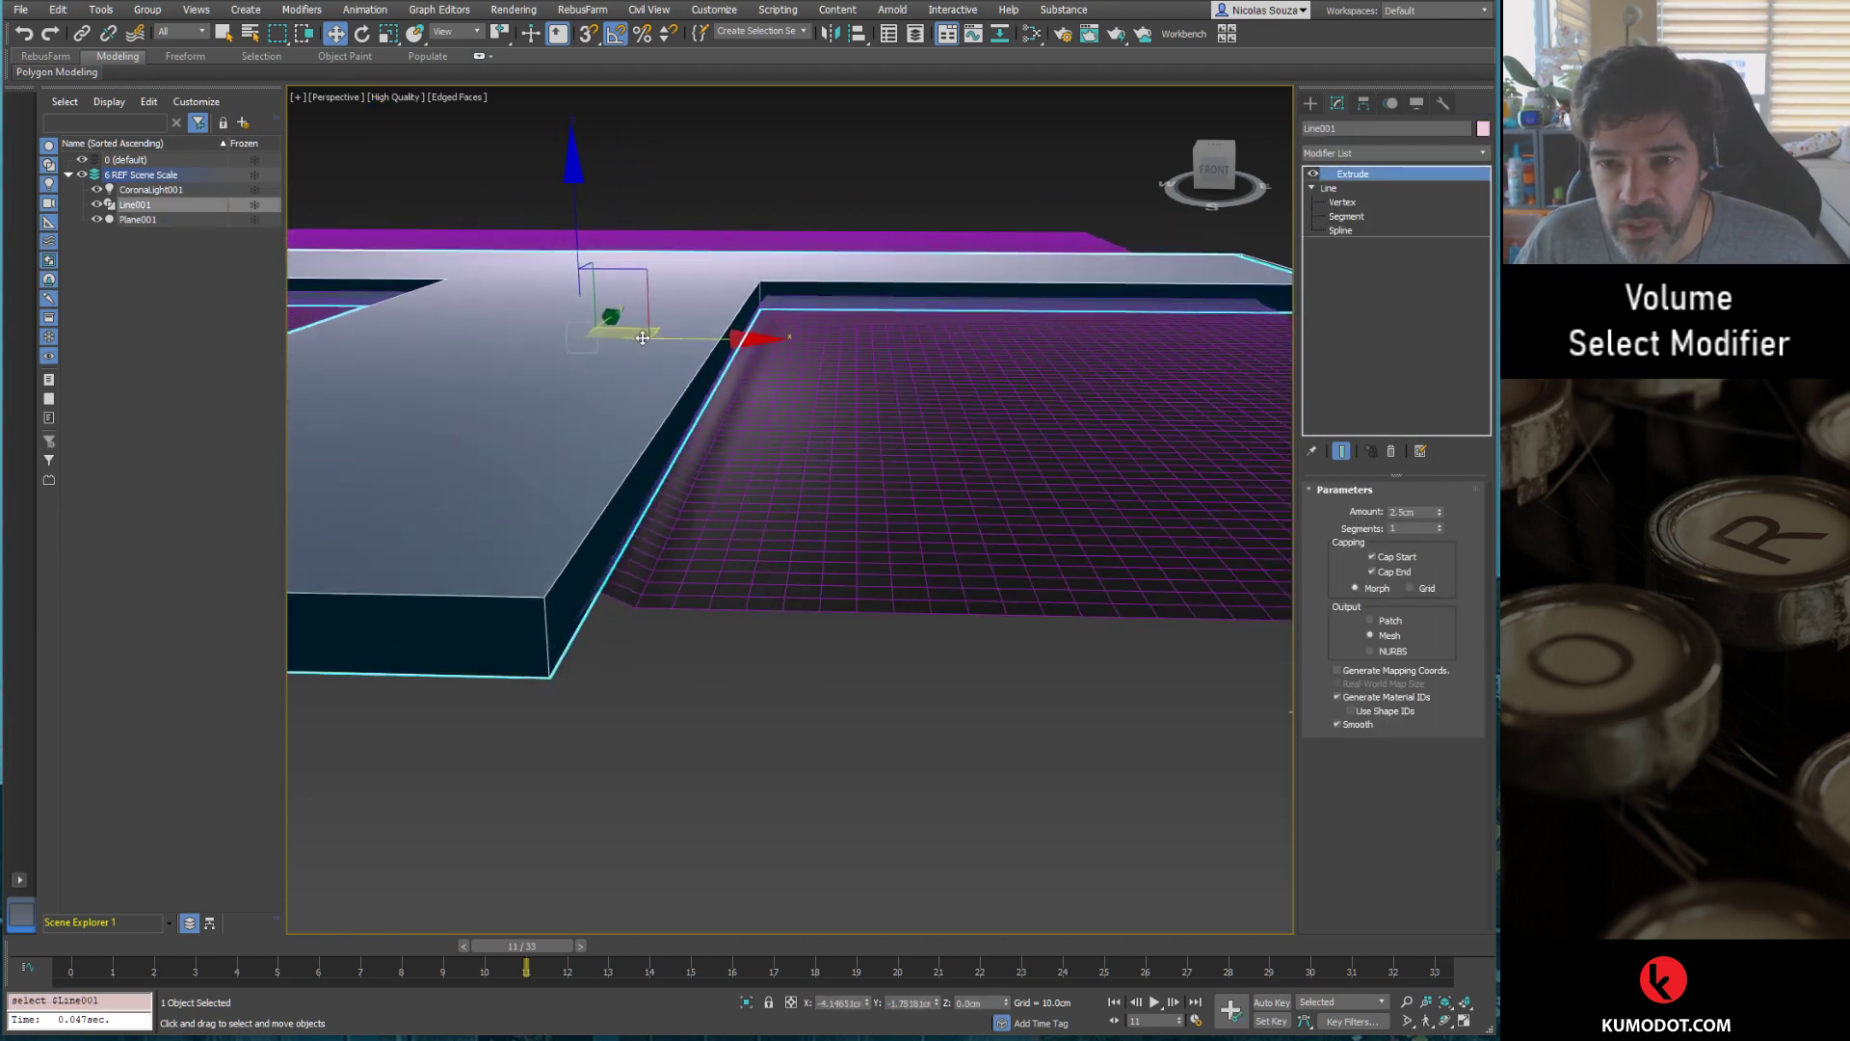
scroll(699, 331, "up", 2)
scroll(771, 332, "up", 2)
left_click_drag(849, 333, 894, 427)
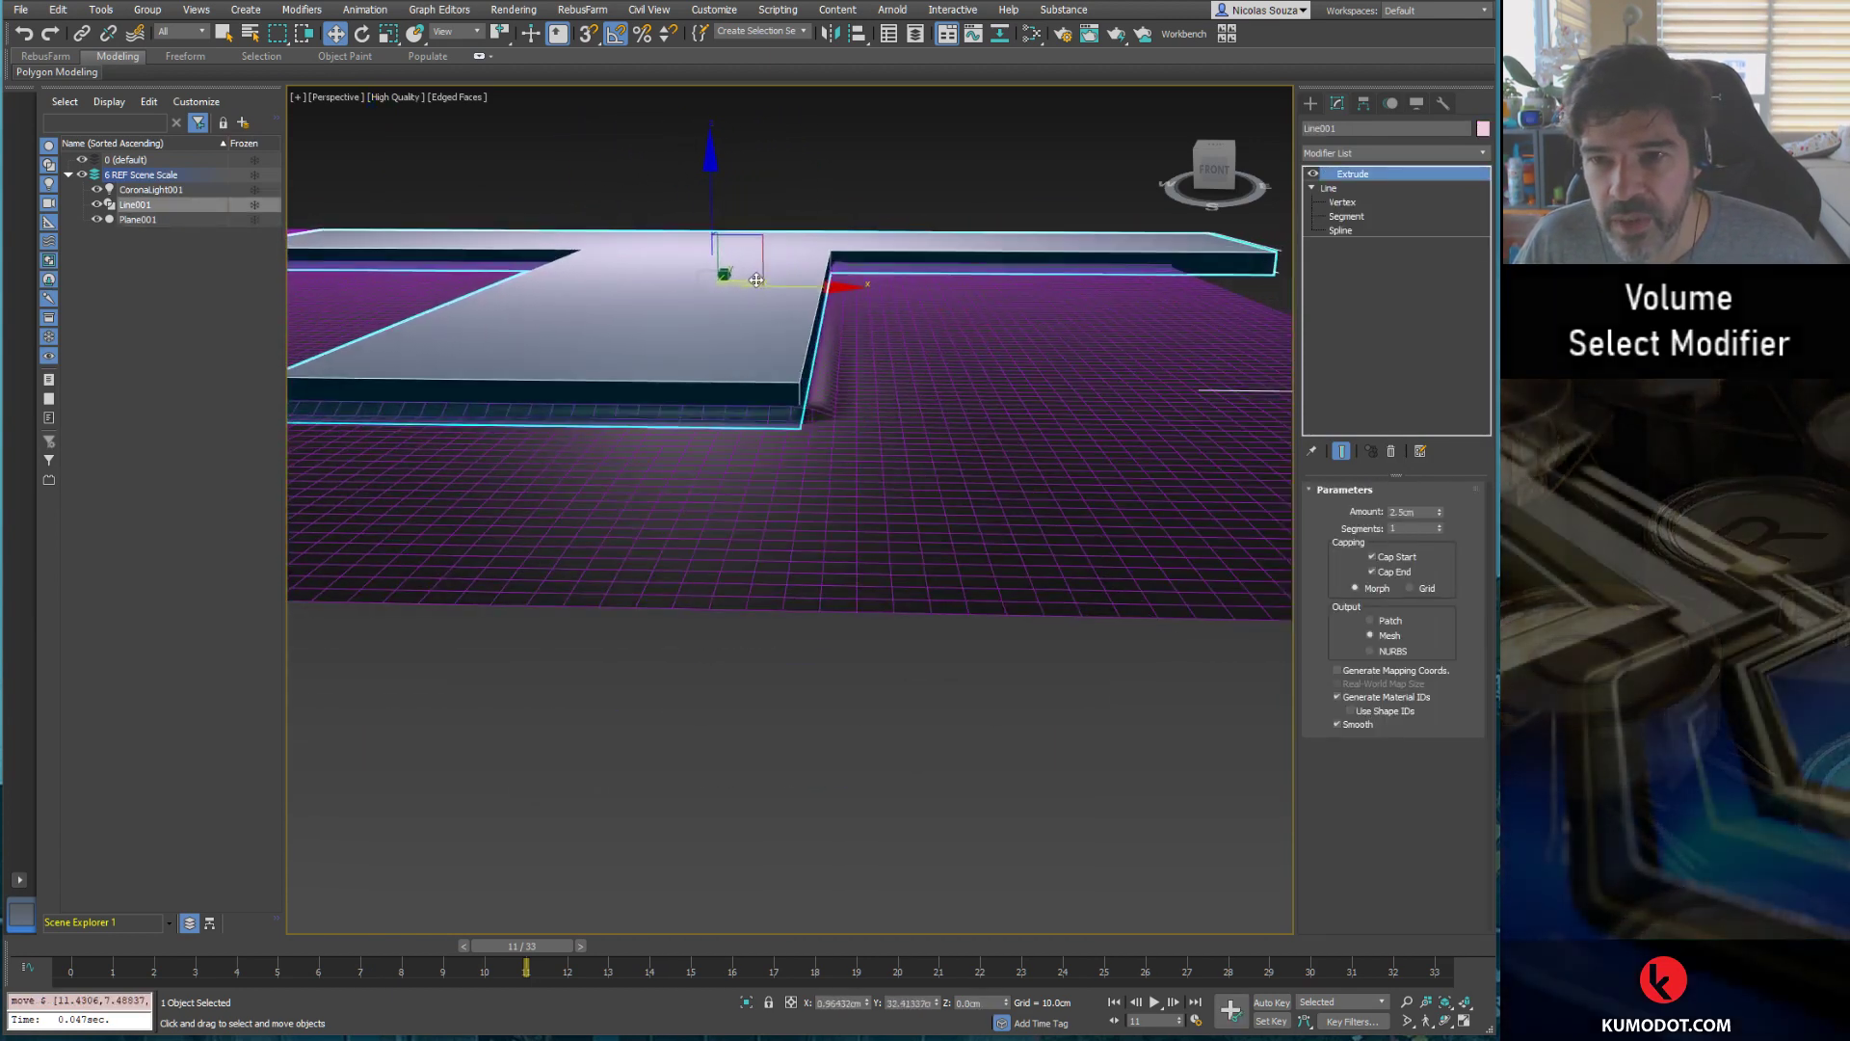
scroll(896, 427, "down", 2)
scroll(861, 472, "down", 3)
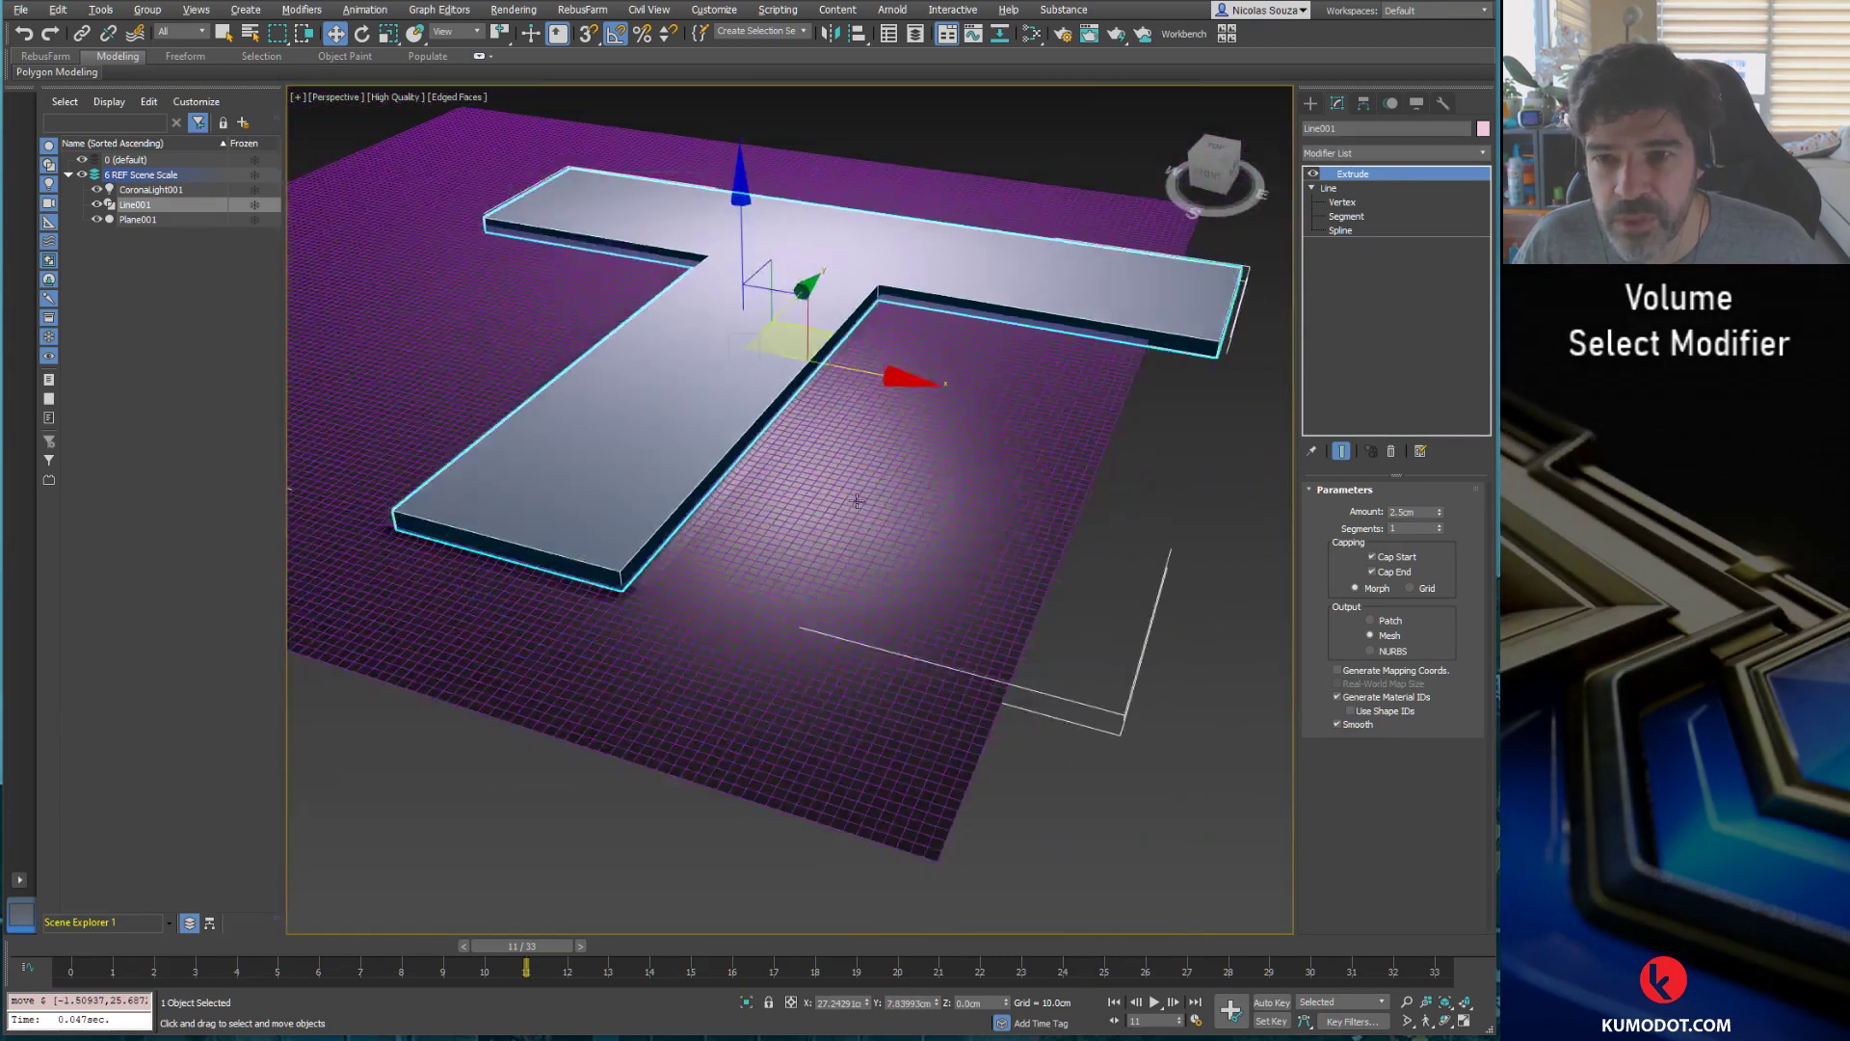
Step: Reshape the T's lower leg by moving a Line vertex with Show End Result on
left_click(1337, 191)
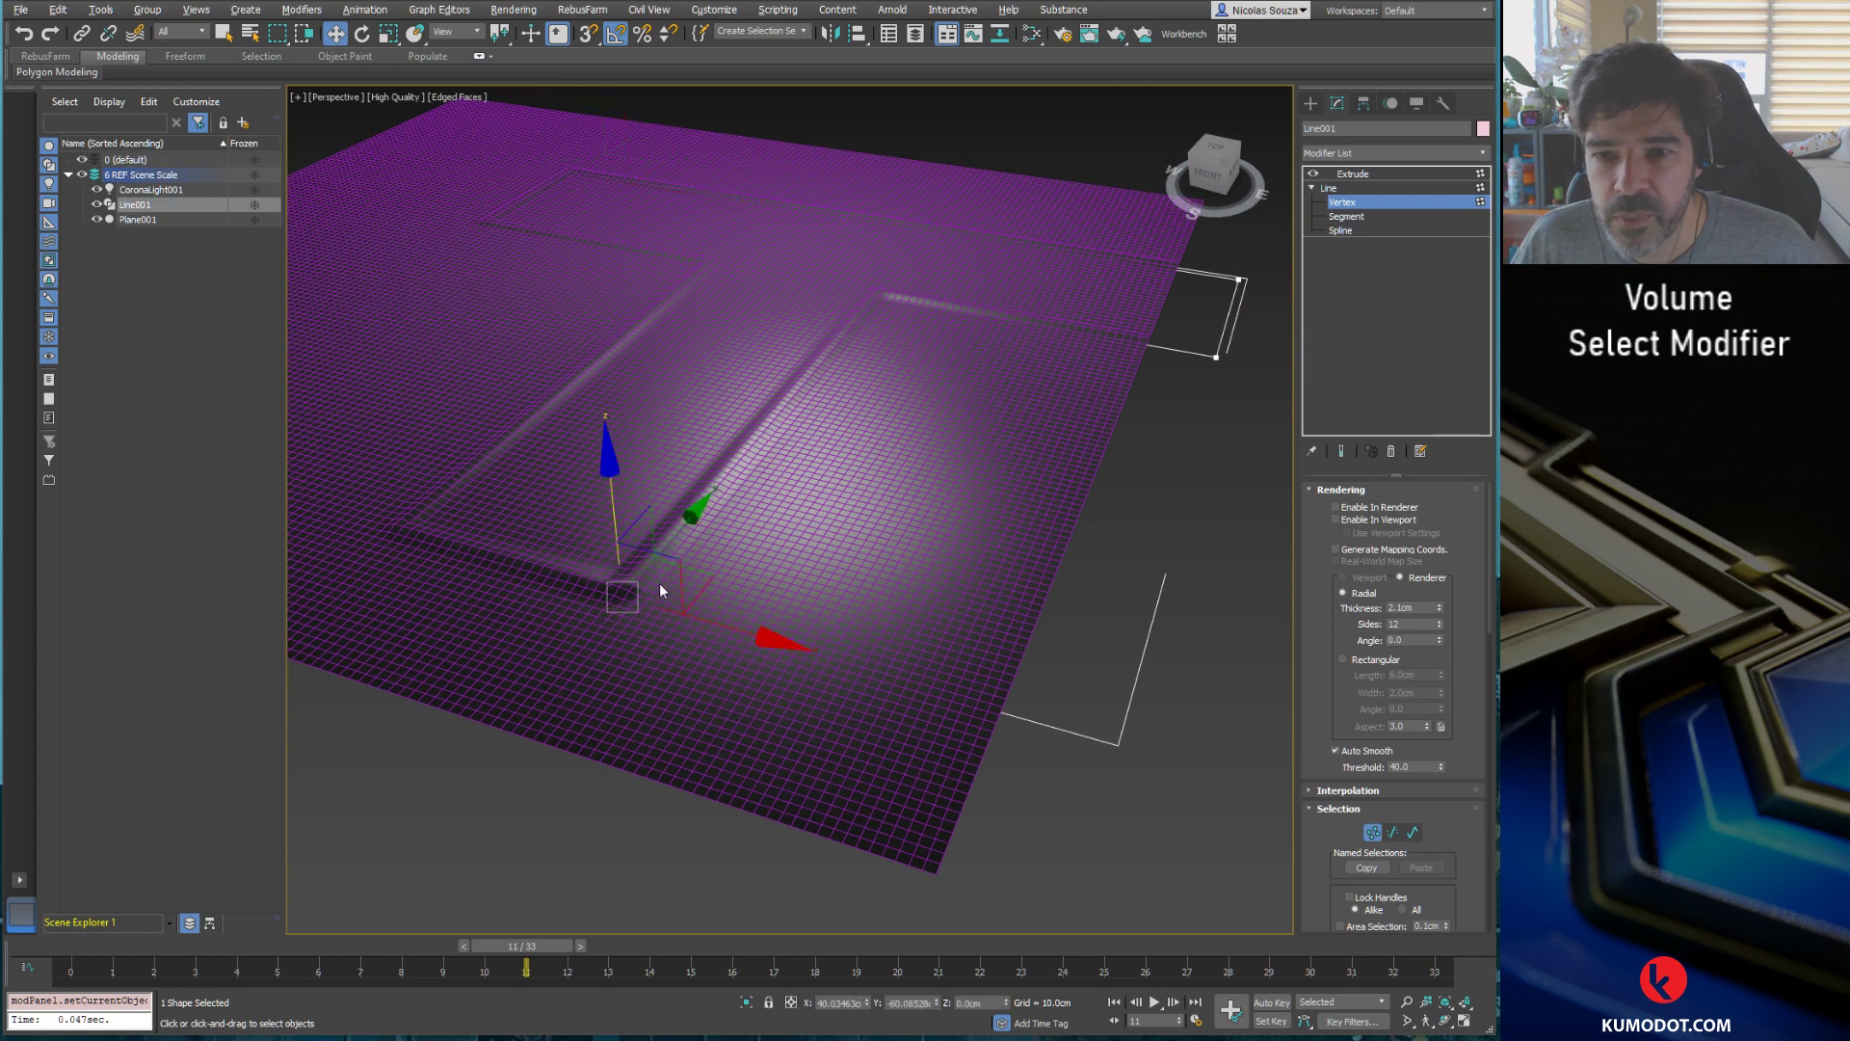
left_click_drag(701, 576, 715, 440)
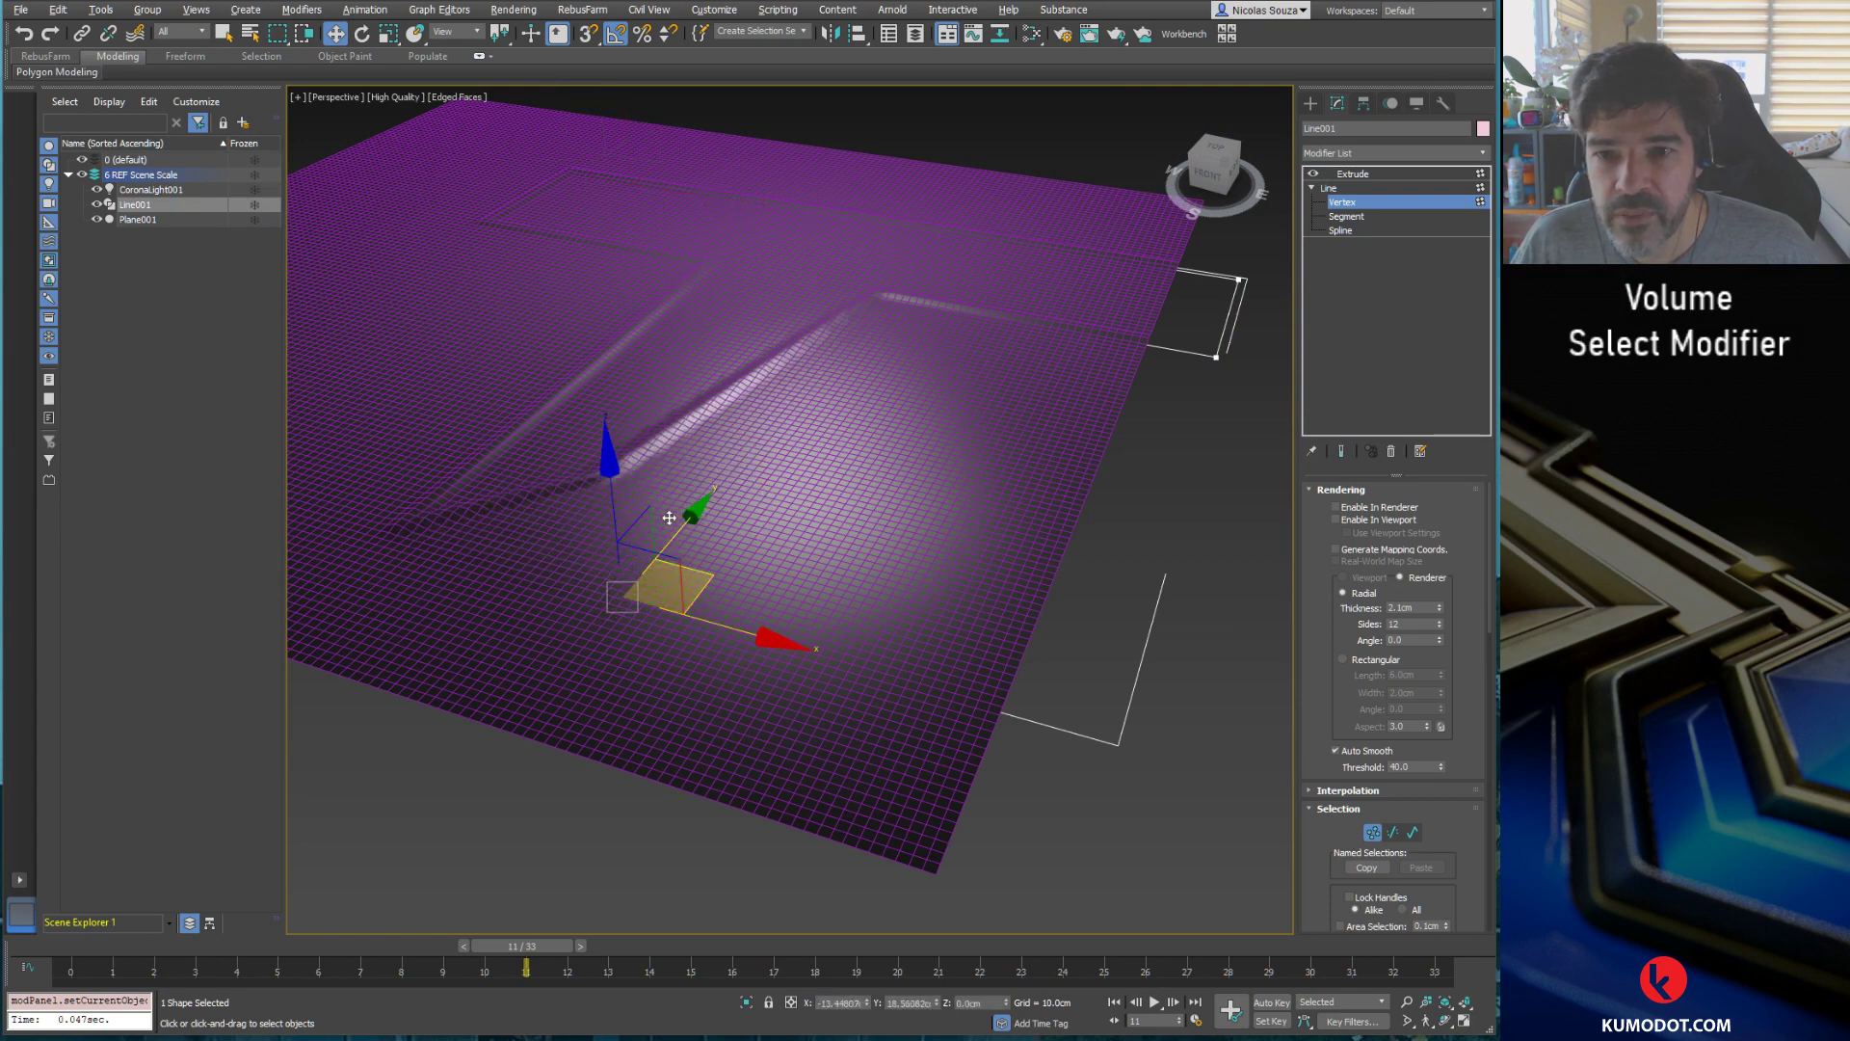
left_click(1339, 453)
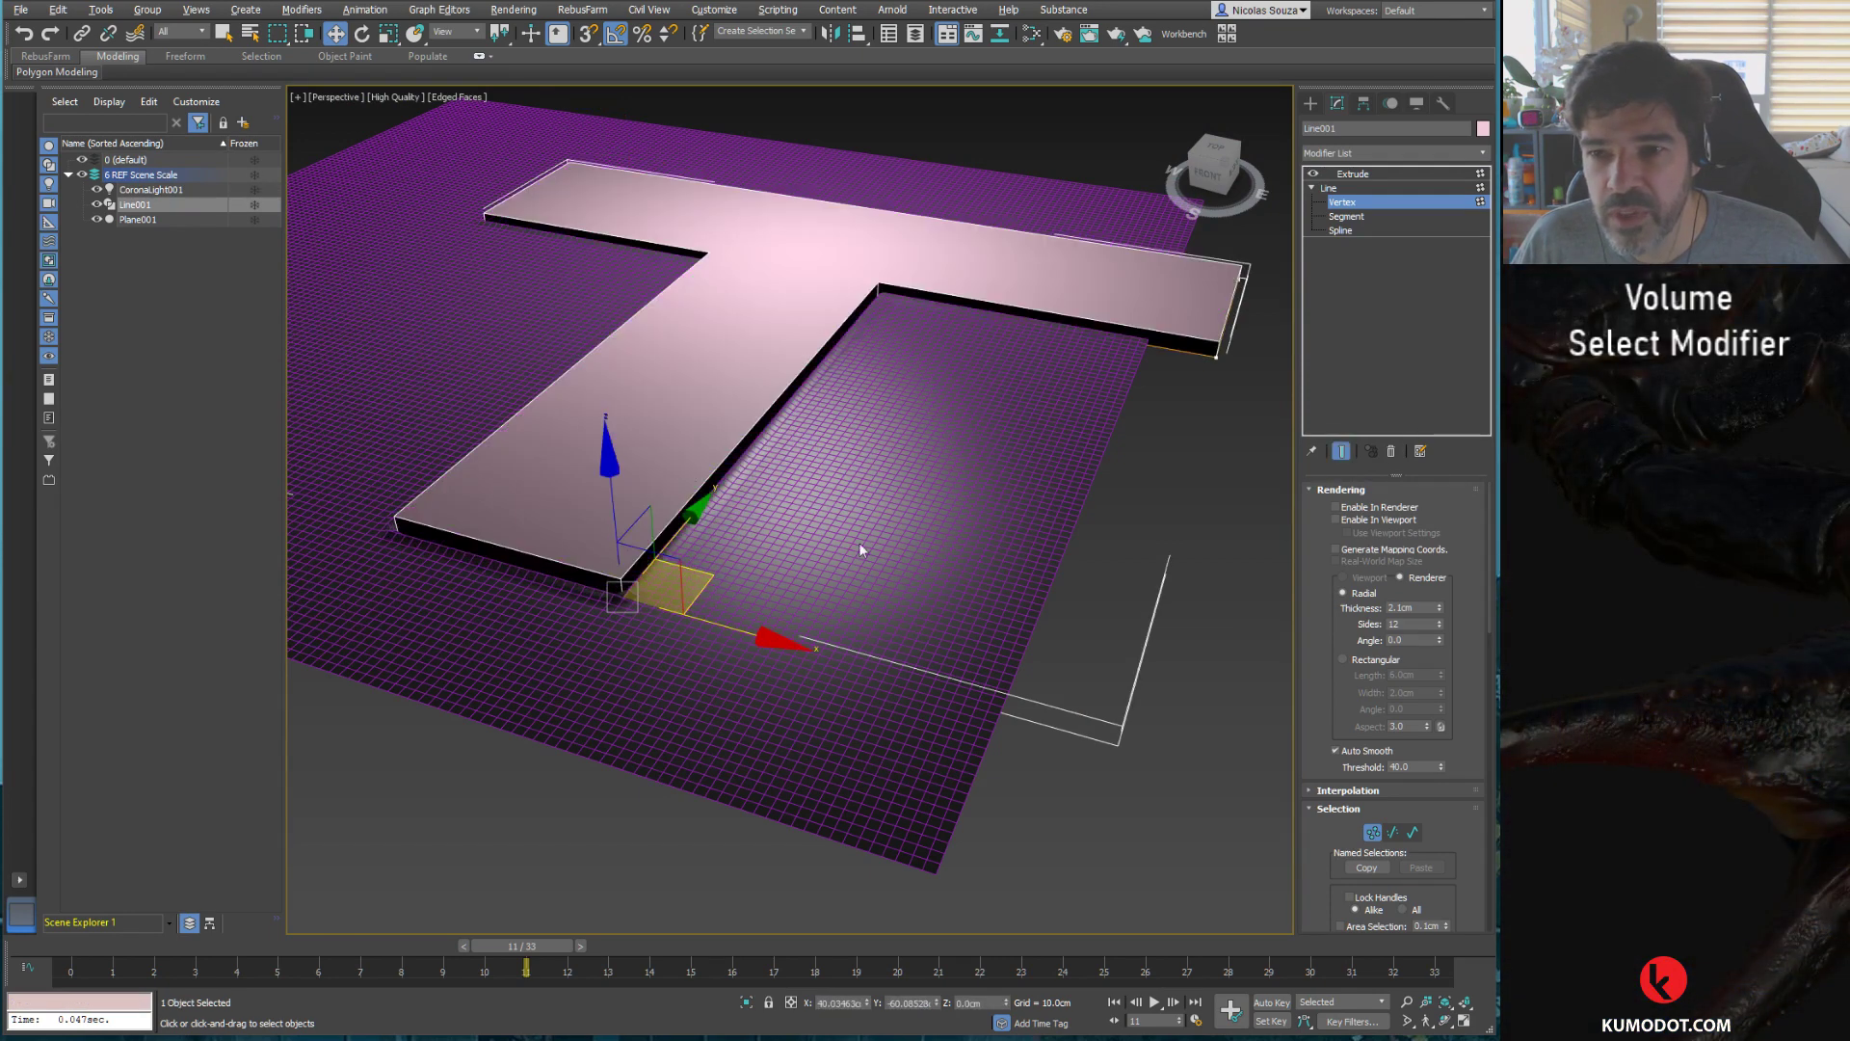
mouse_move(710, 576)
left_mouse_down()
mouse_move(1006, 511)
mouse_move(709, 576)
left_mouse_up()
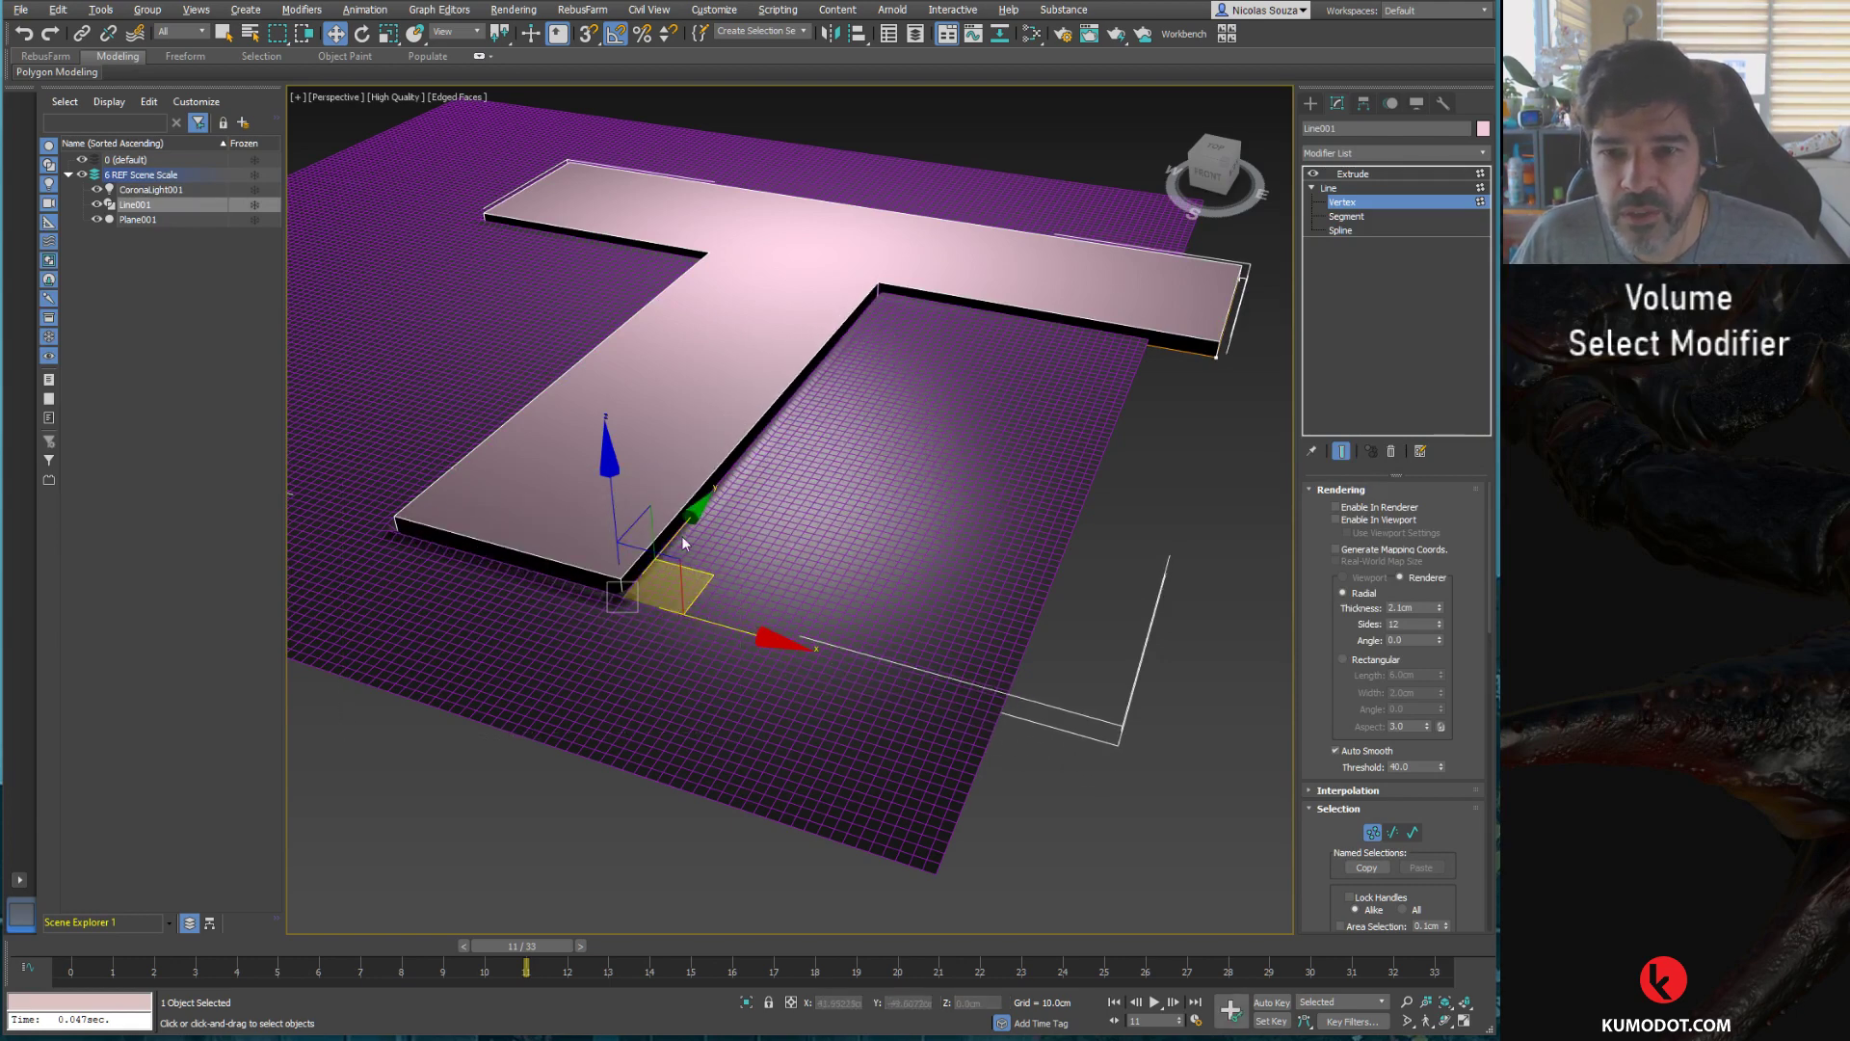
left_click_drag(681, 524, 869, 409)
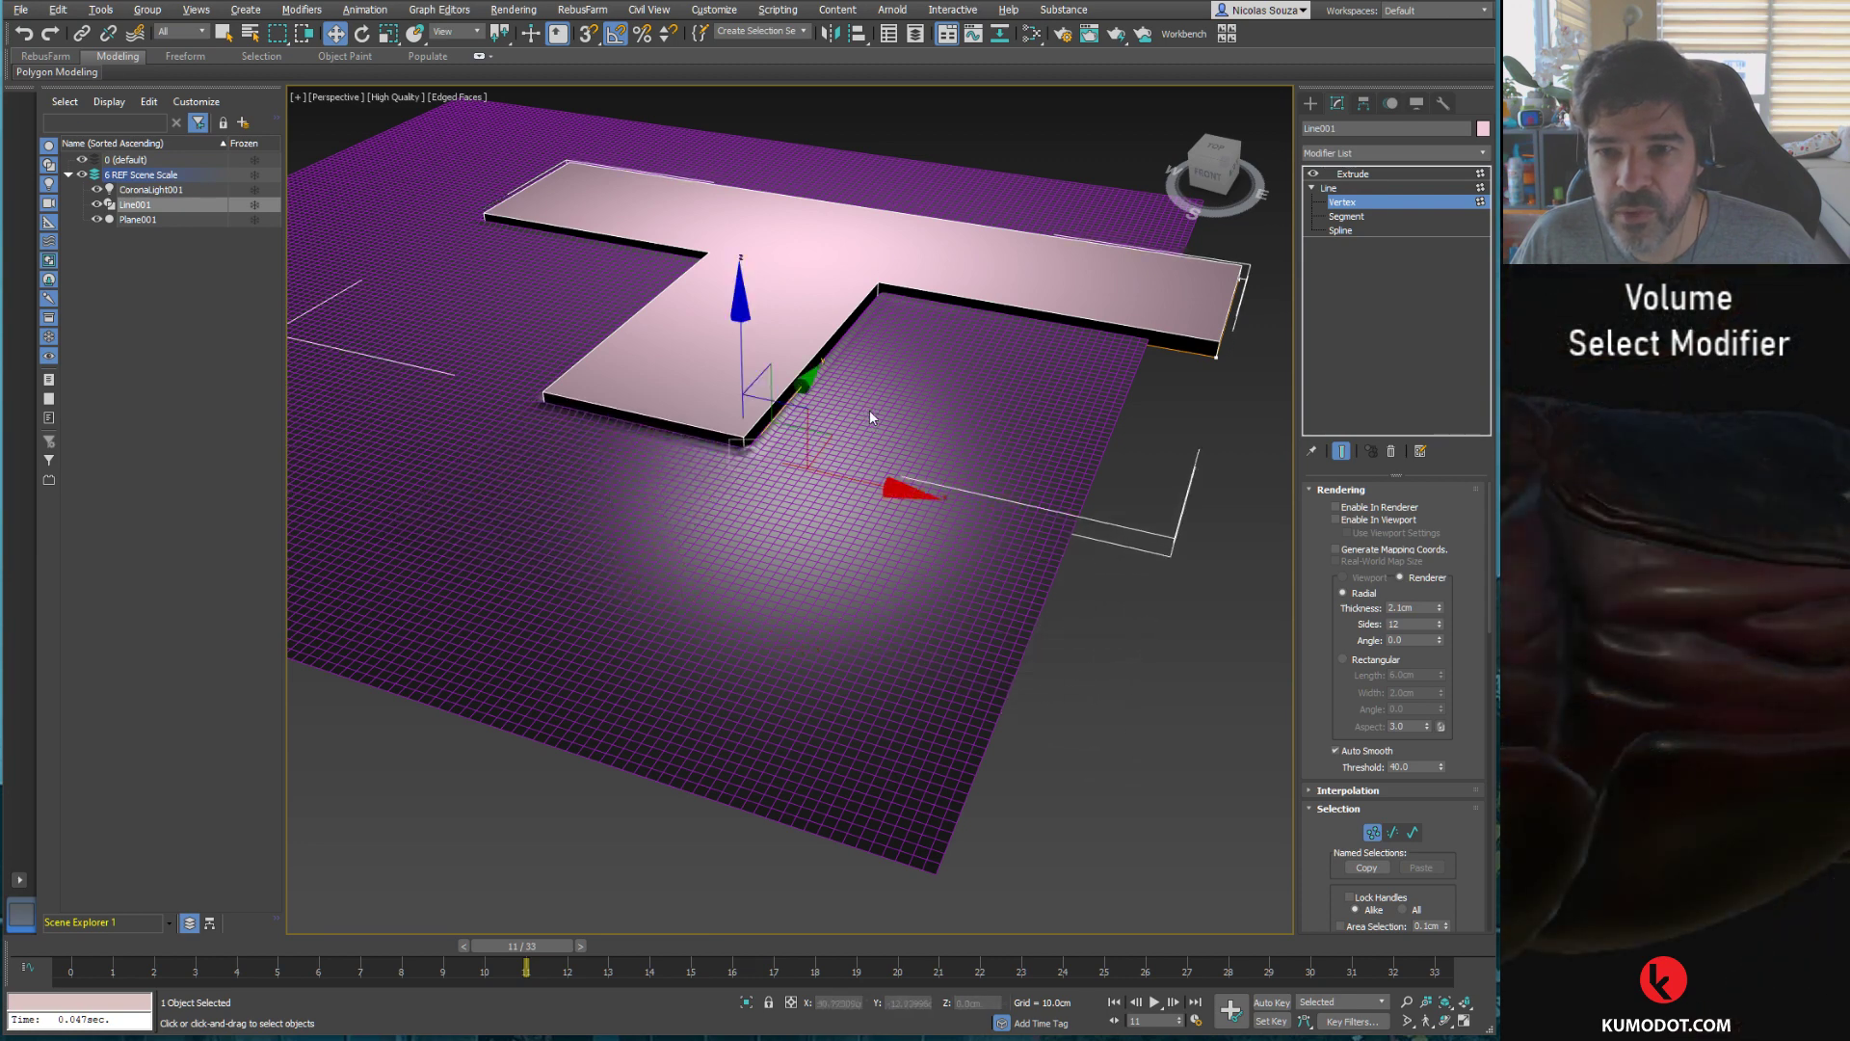
mouse_move(870, 409)
middle_mouse_down()
mouse_move(633, 486)
mouse_move(874, 535)
middle_mouse_up()
Step: Return to the Extrude level and hide the viewport grid and edged faces
left_click(1385, 187)
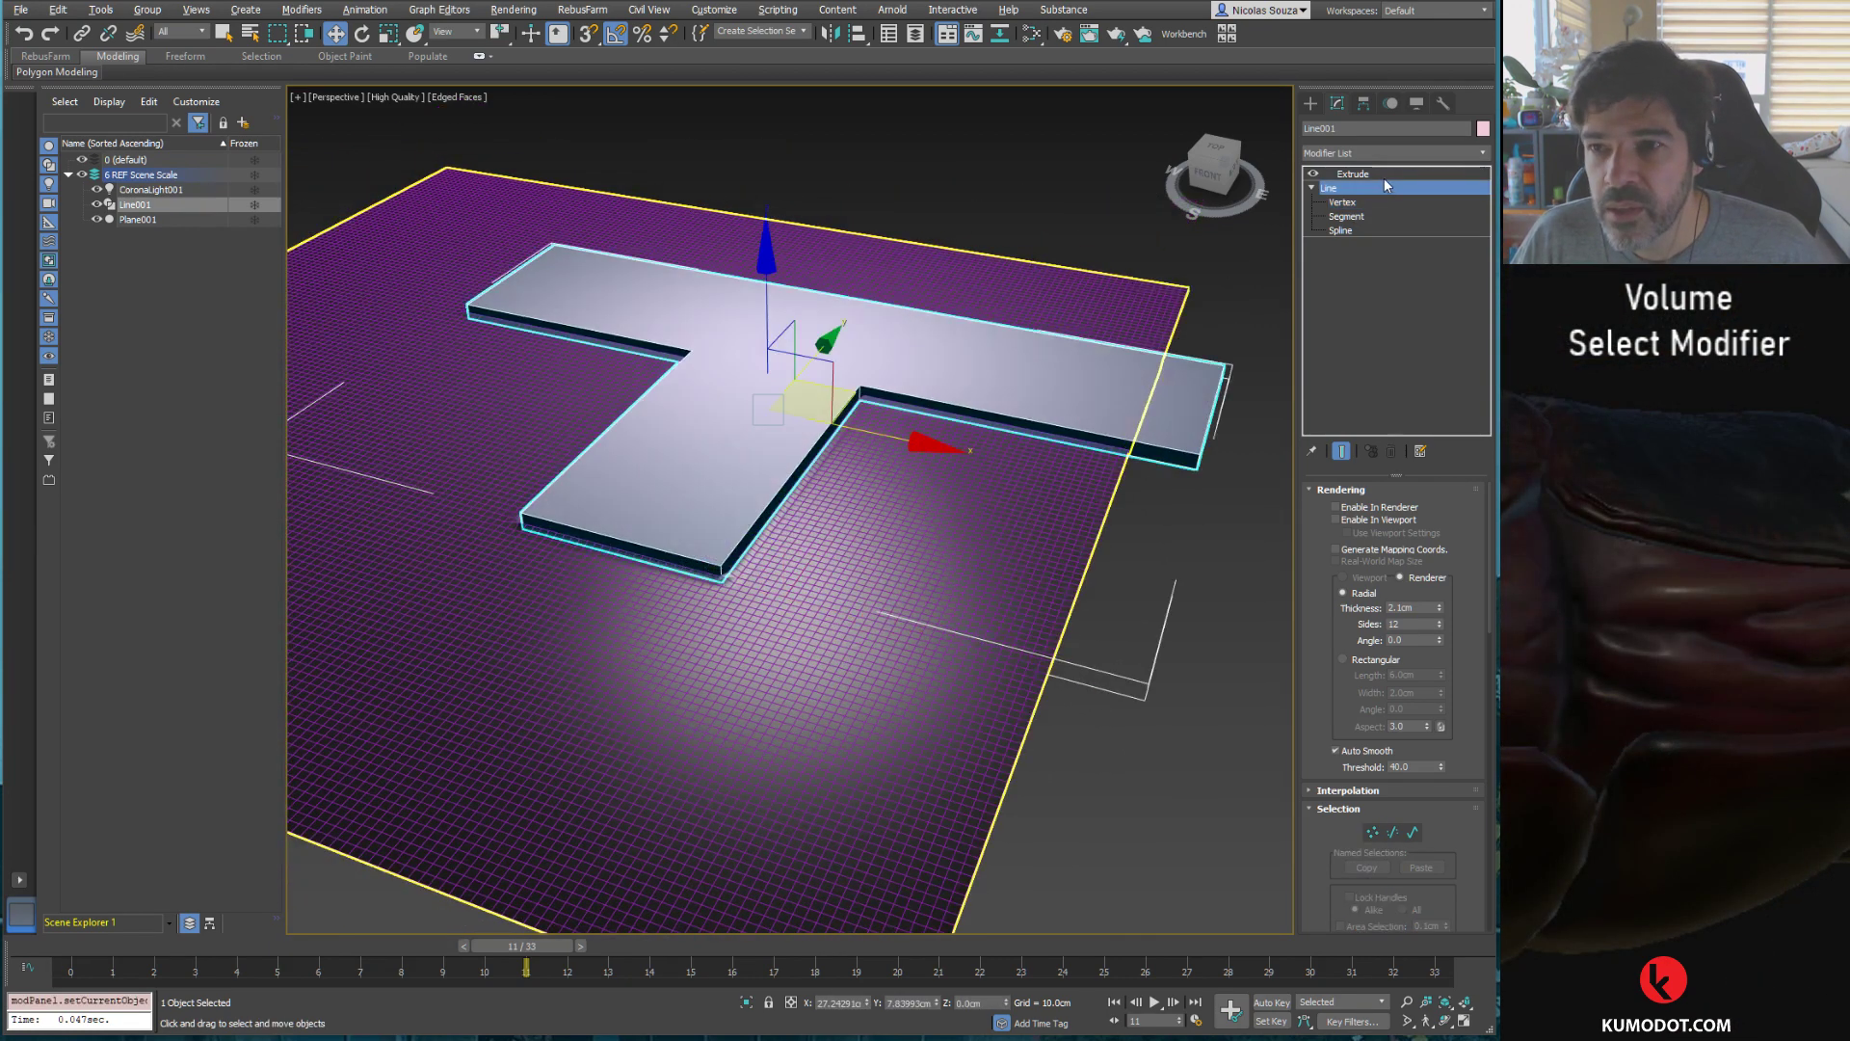
left_click(898, 392)
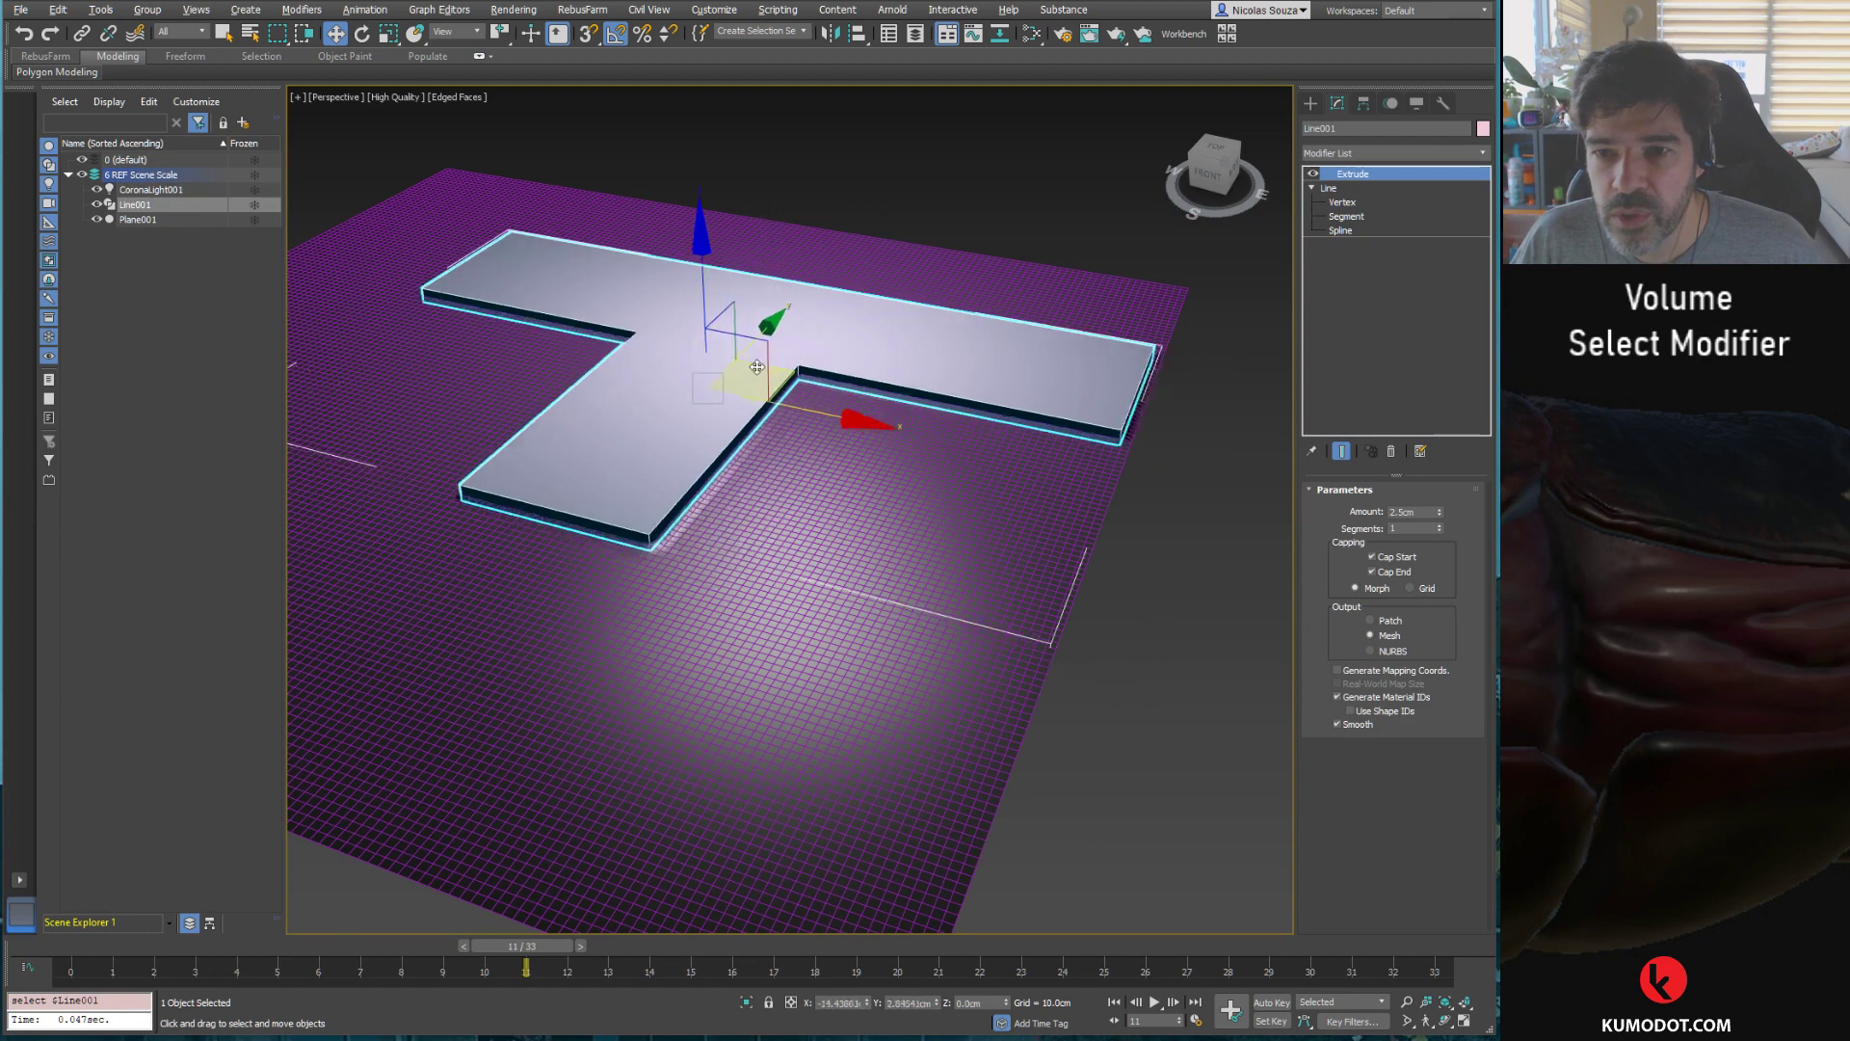
middle_click_drag(841, 397, 678, 511, "alt")
scroll(678, 511, "up", 5)
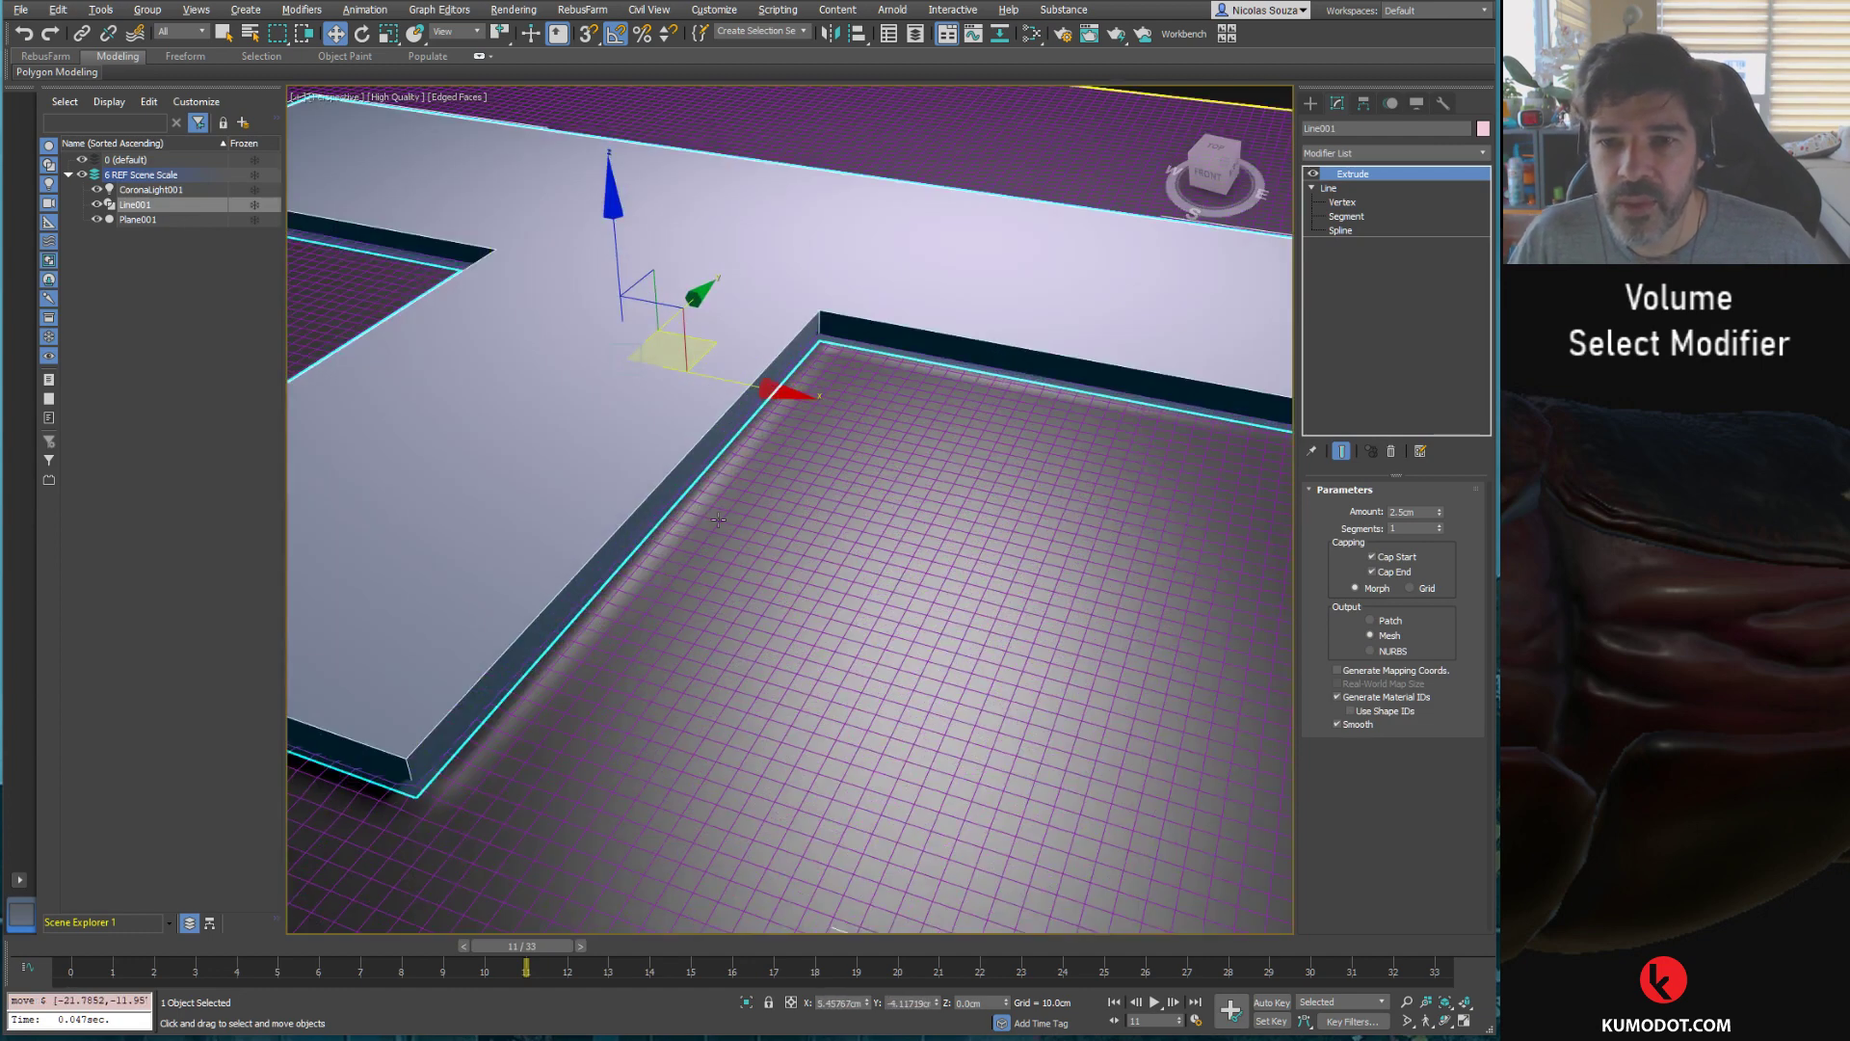
key("g")
key("F4")
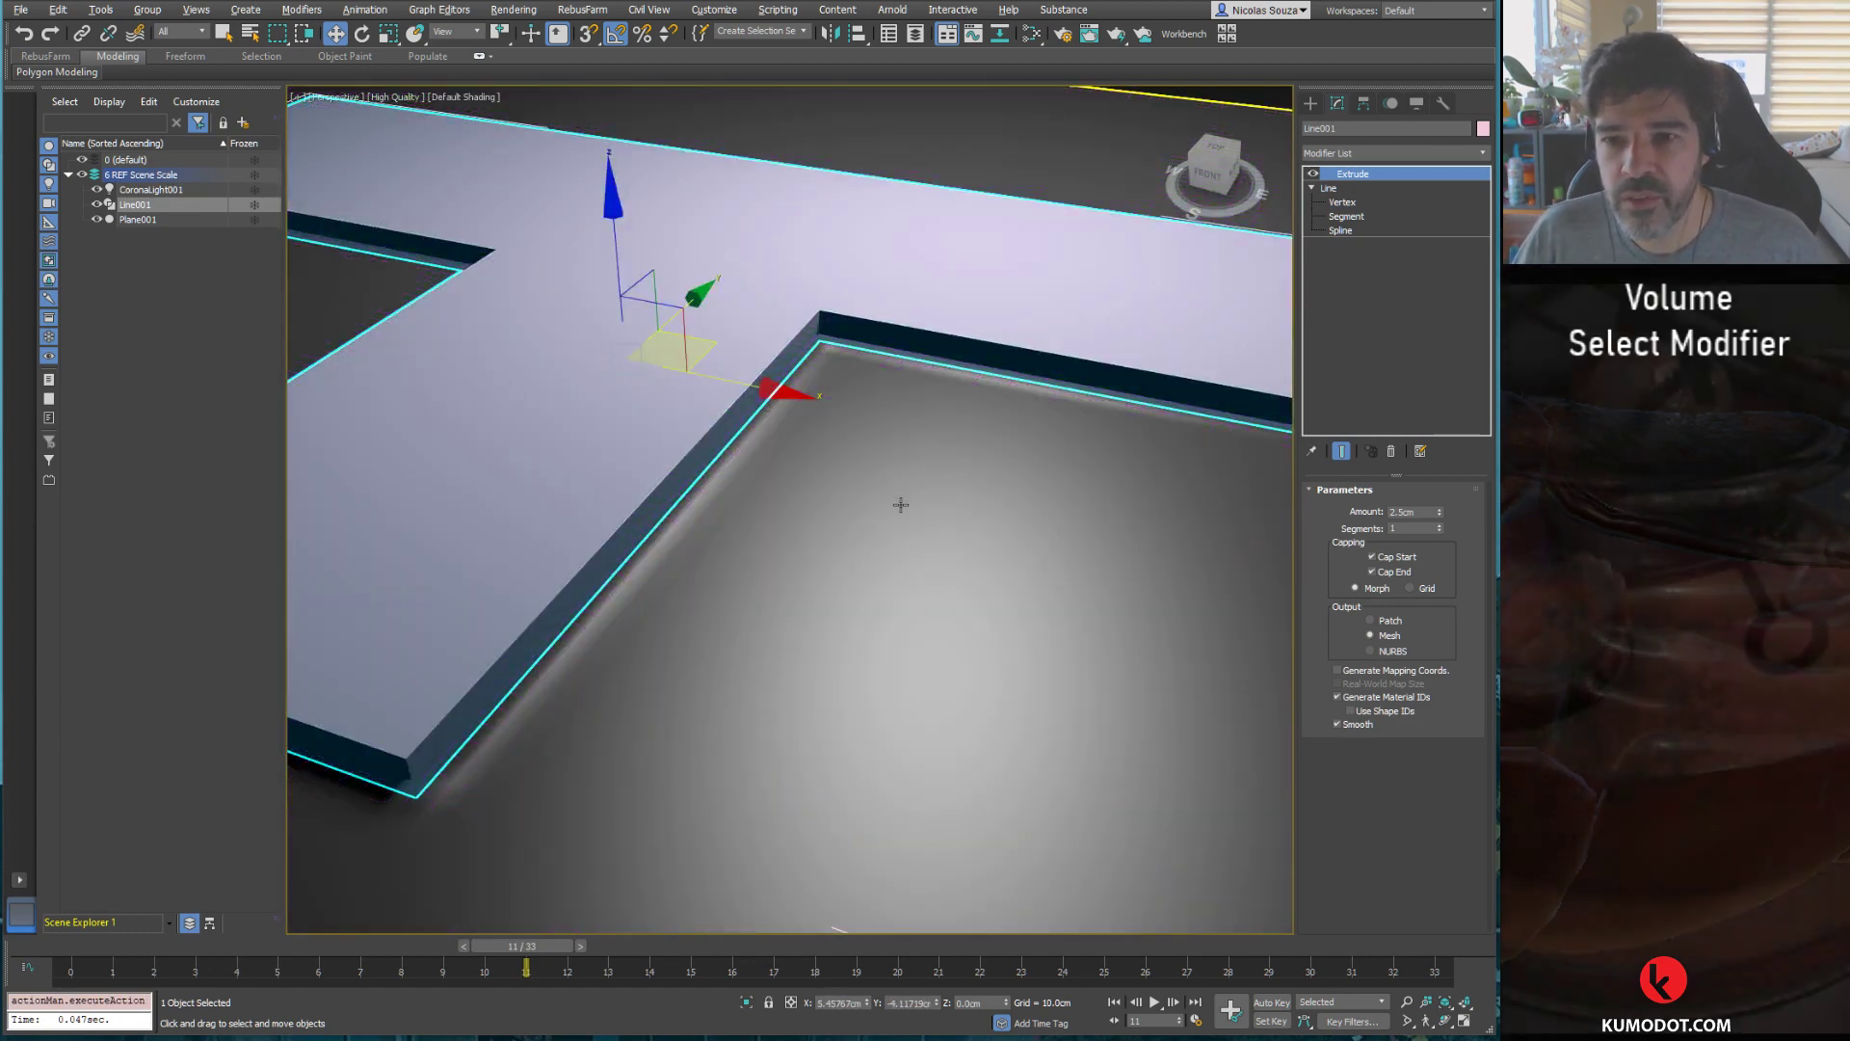
Step: Deselect the T slab and orbit around it to inspect the groove
middle_click_drag(1032, 257, 904, 412)
scroll(904, 413, "down", 5)
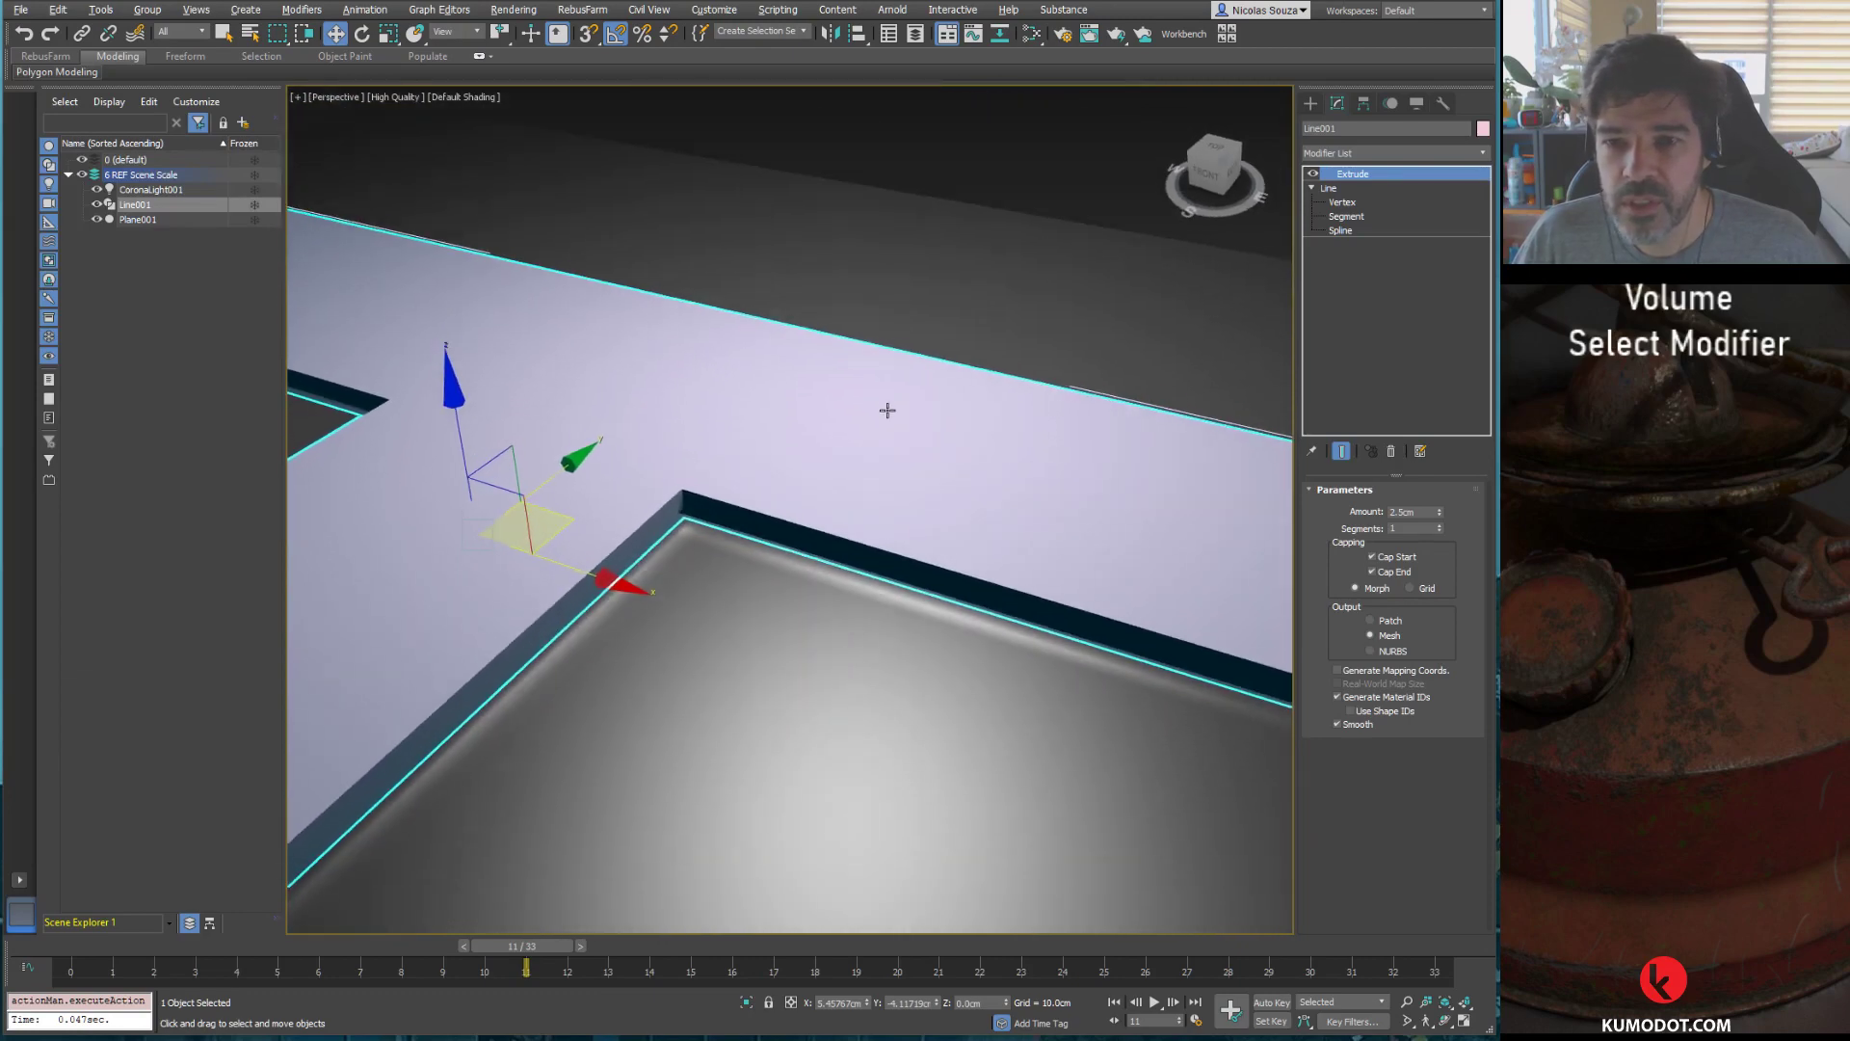
scroll(883, 409, "up", 3)
scroll(904, 384, "up", 2)
left_click(1130, 145)
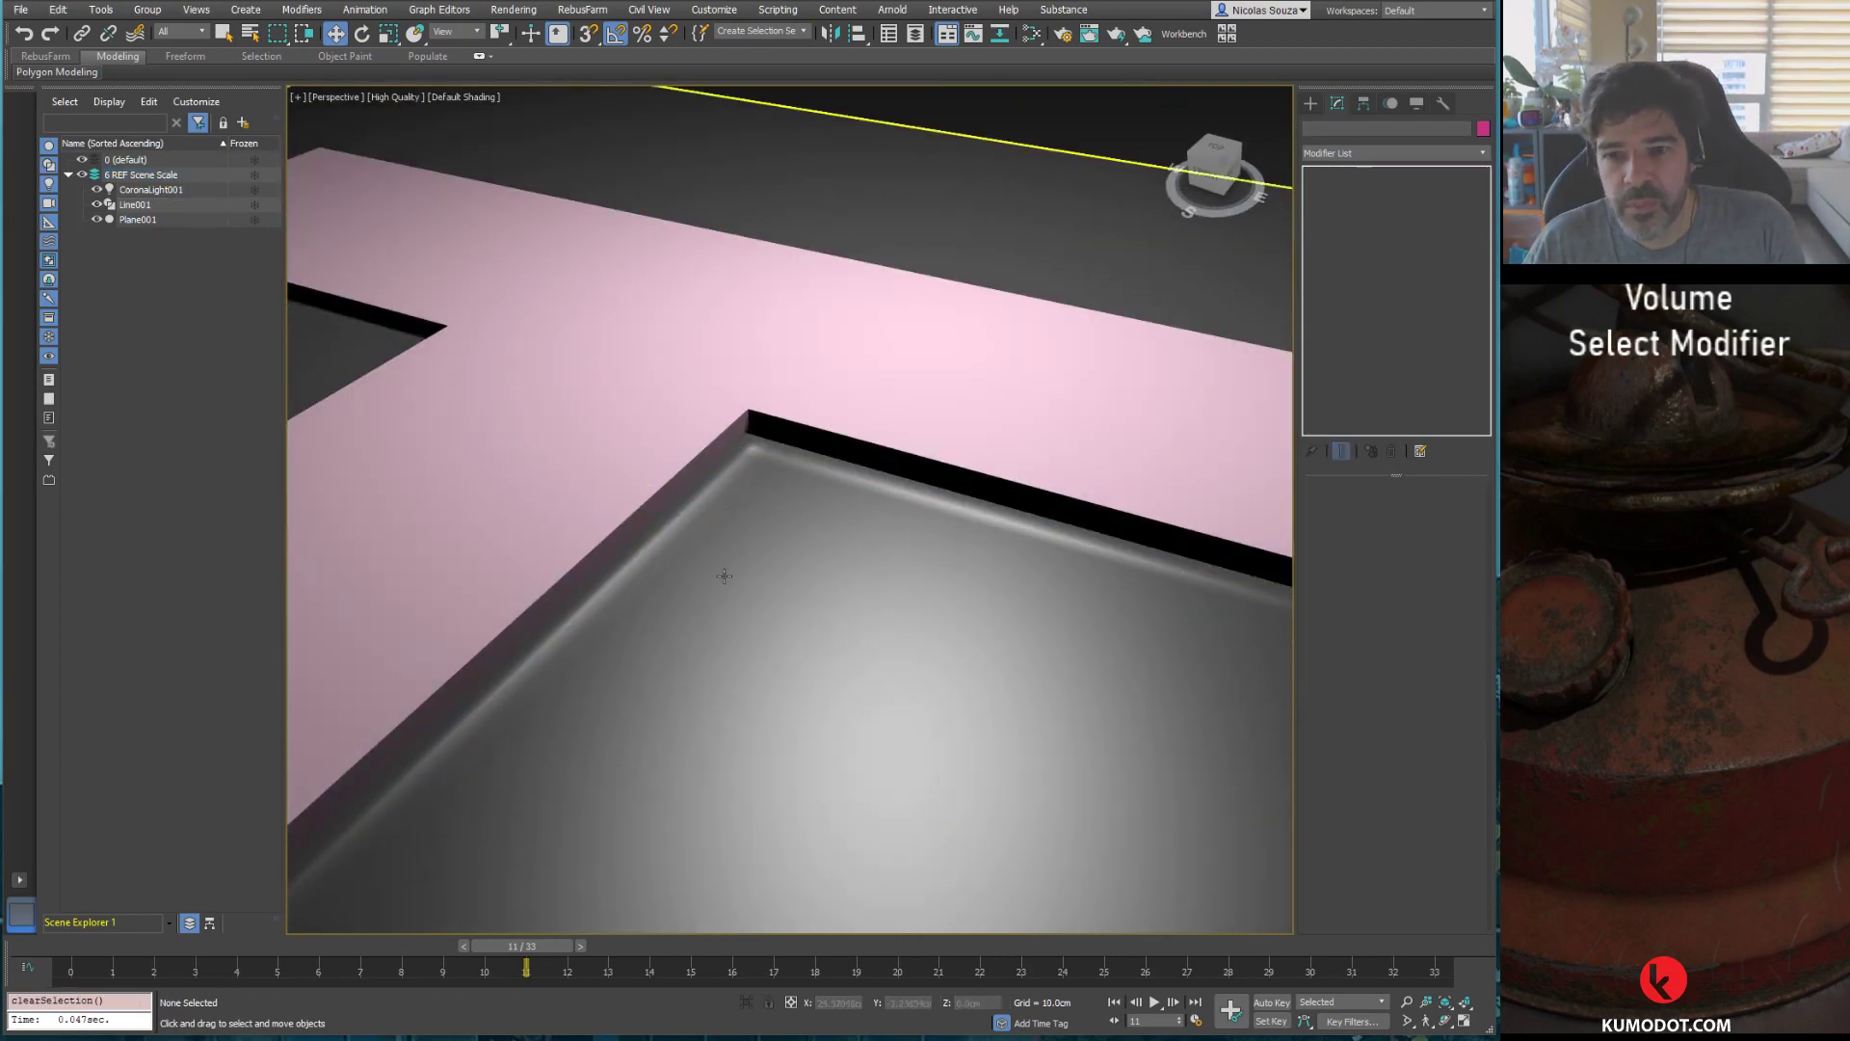
scroll(754, 509, "down", 5)
scroll(740, 549, "up", 4)
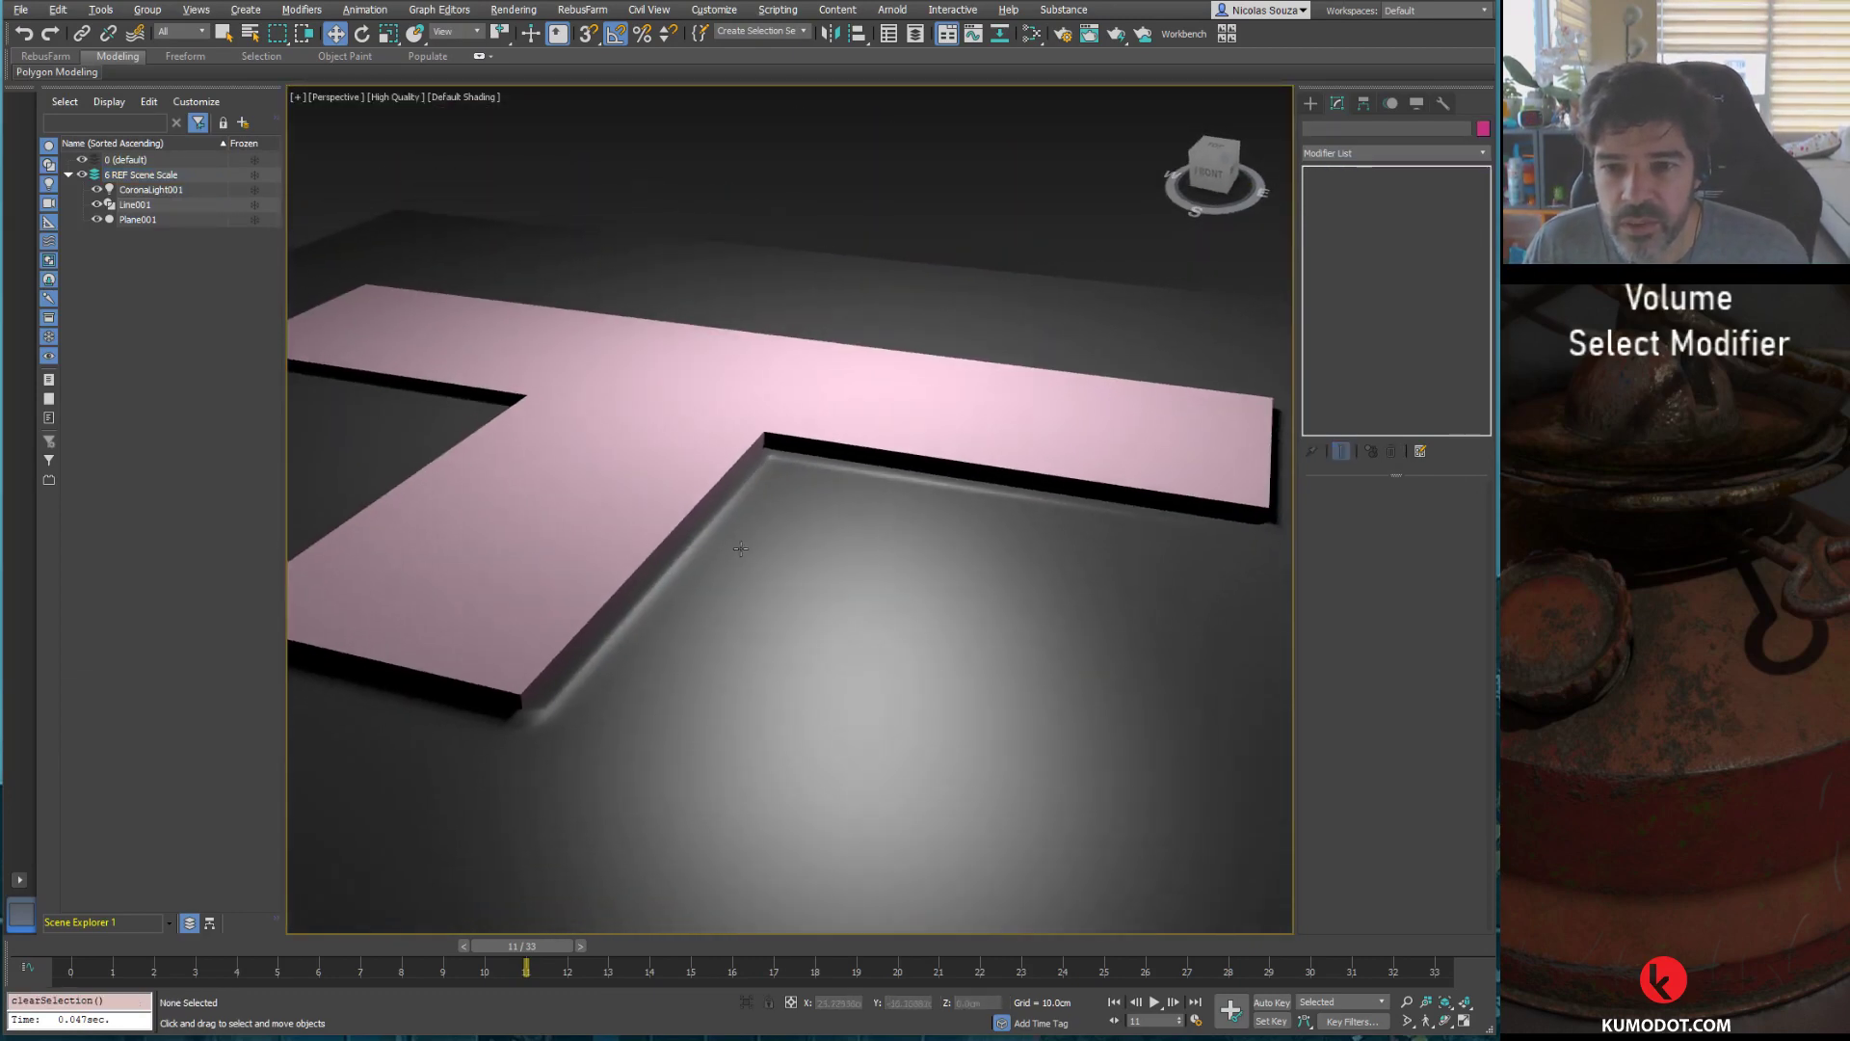
middle_click_drag(620, 640, 735, 665, "alt")
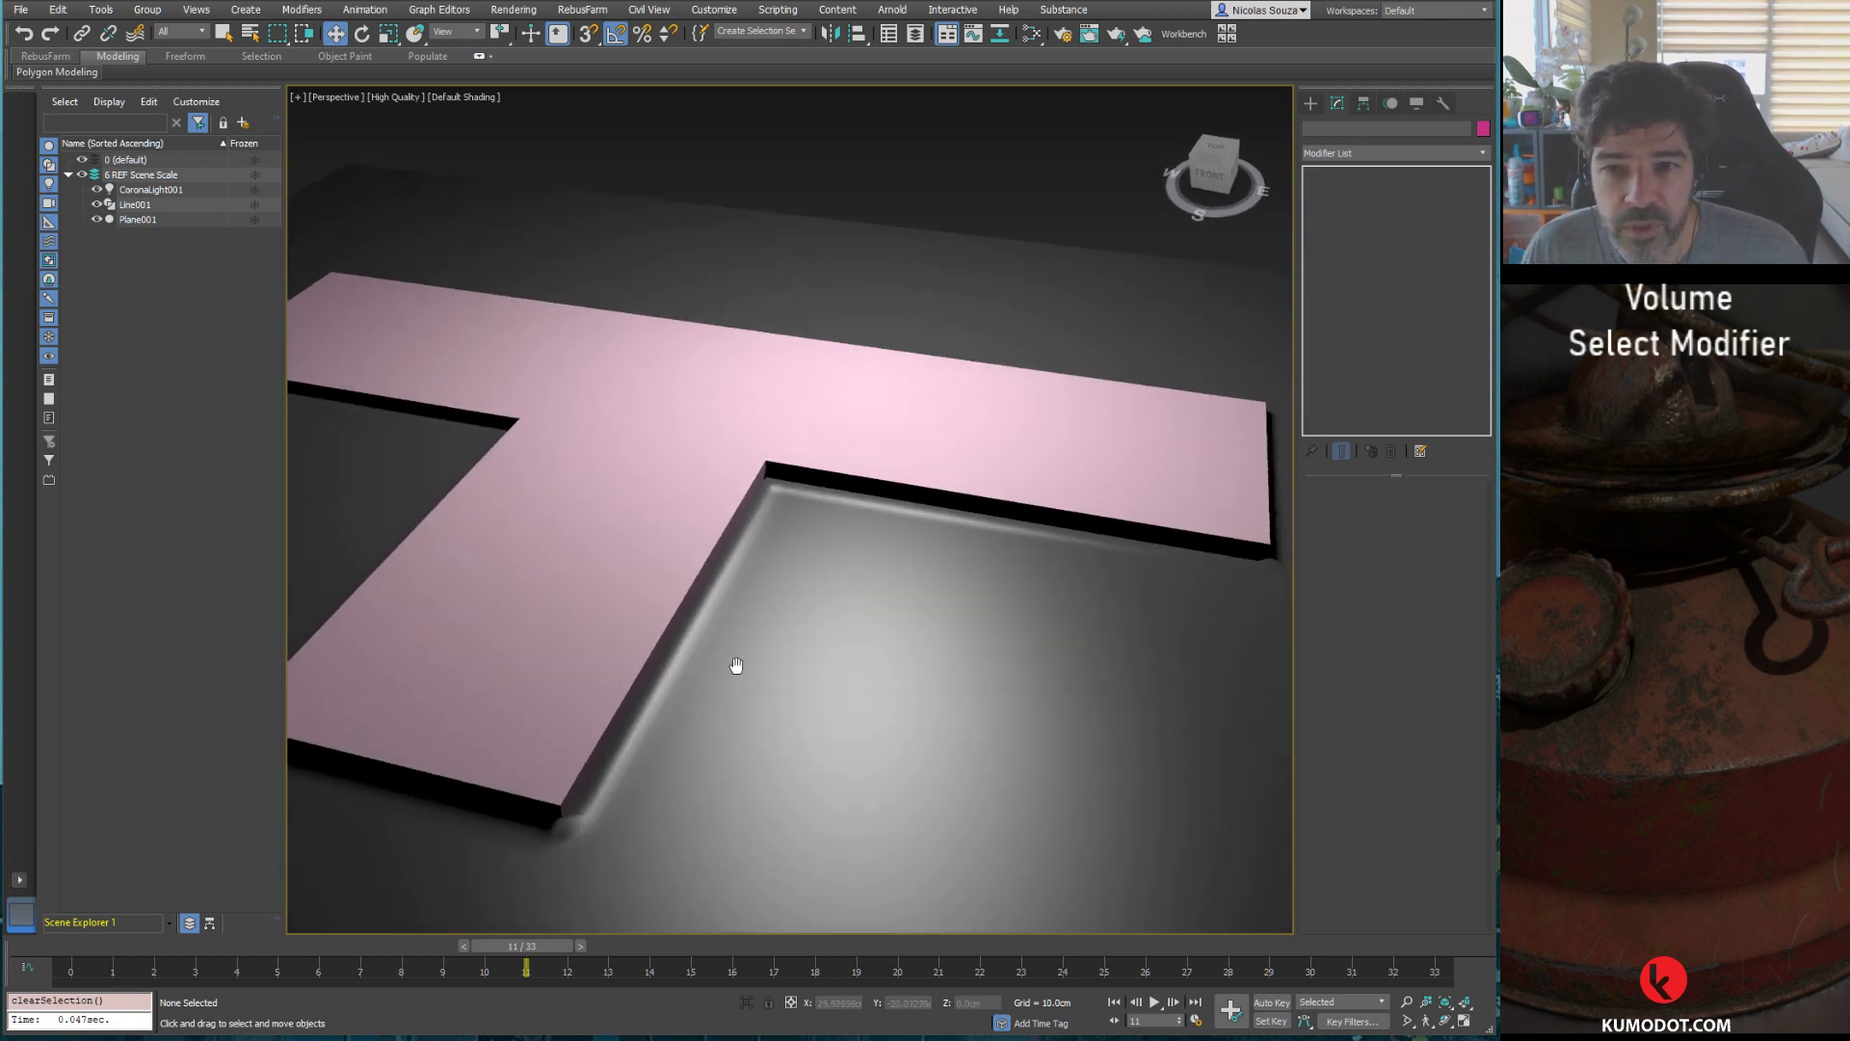
Step: Toggle viewport shading to Standard and back to High Quality, then select Plane001
left_click(397, 97)
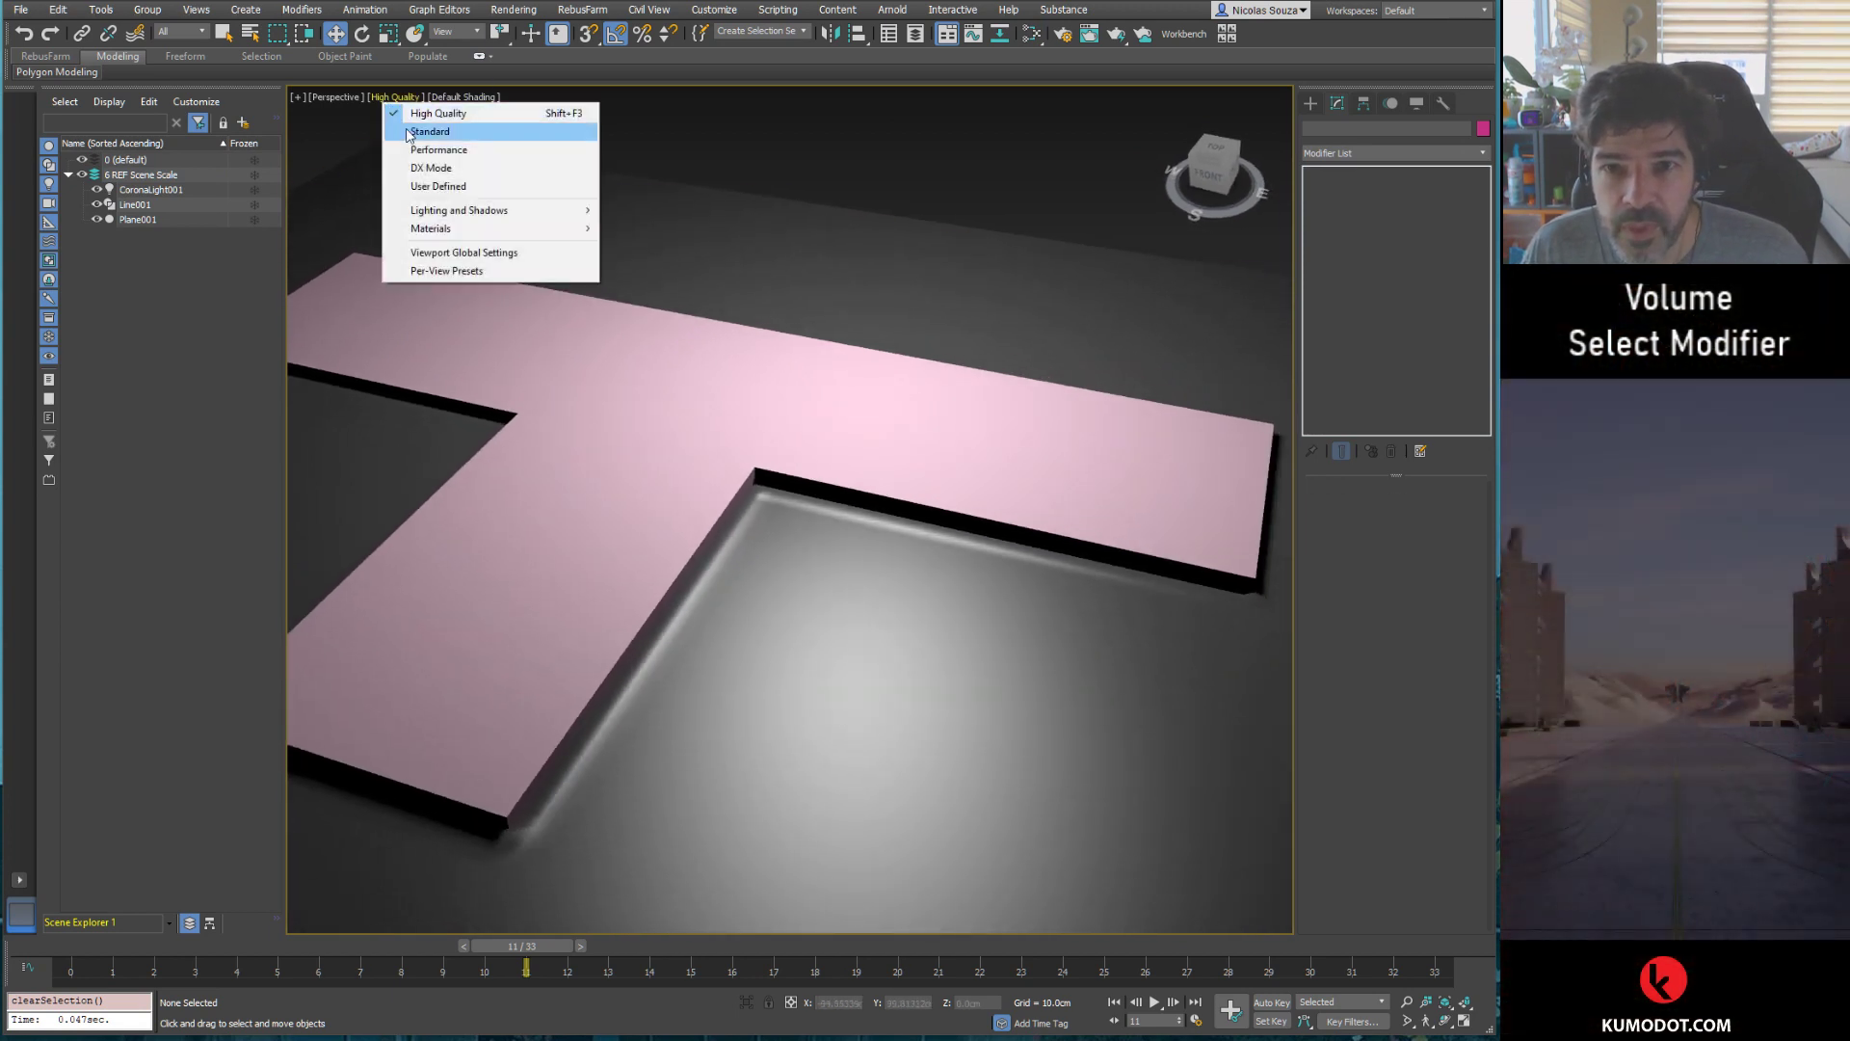
left_click(414, 128)
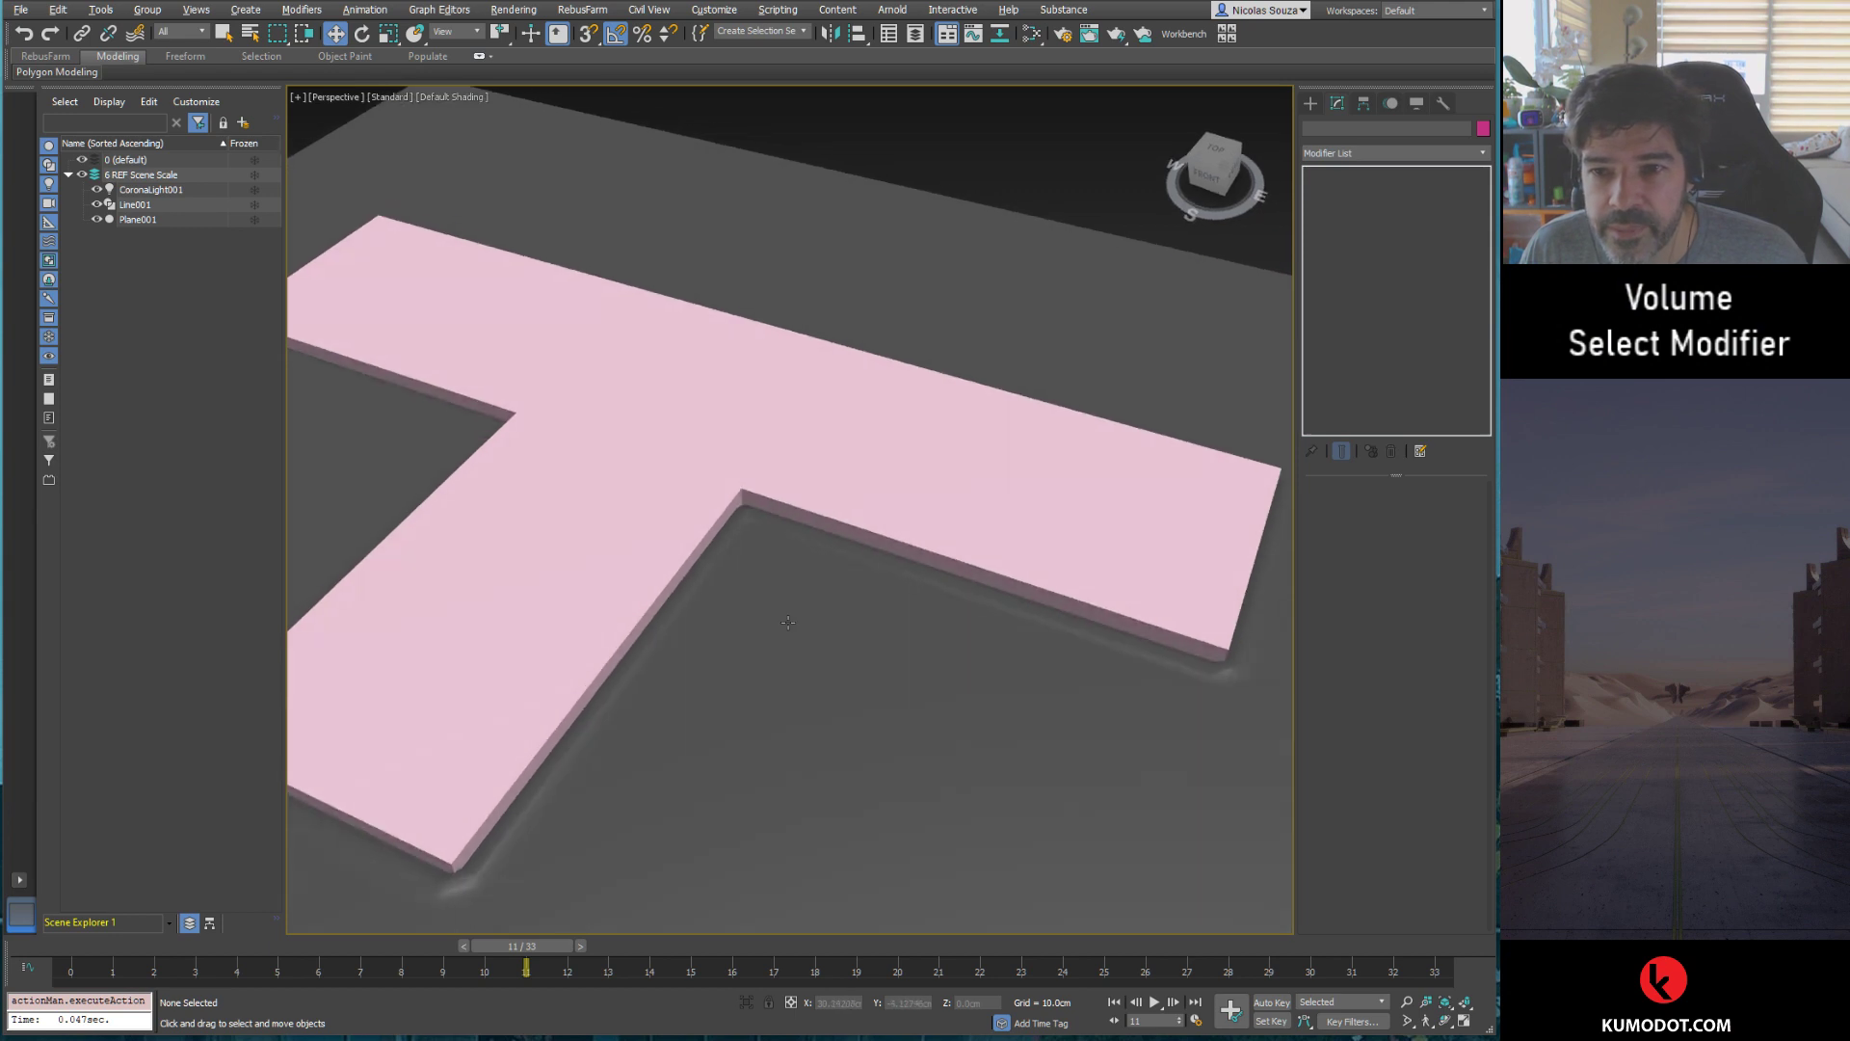
middle_click_drag(794, 612, 817, 572, "alt")
left_click(415, 97)
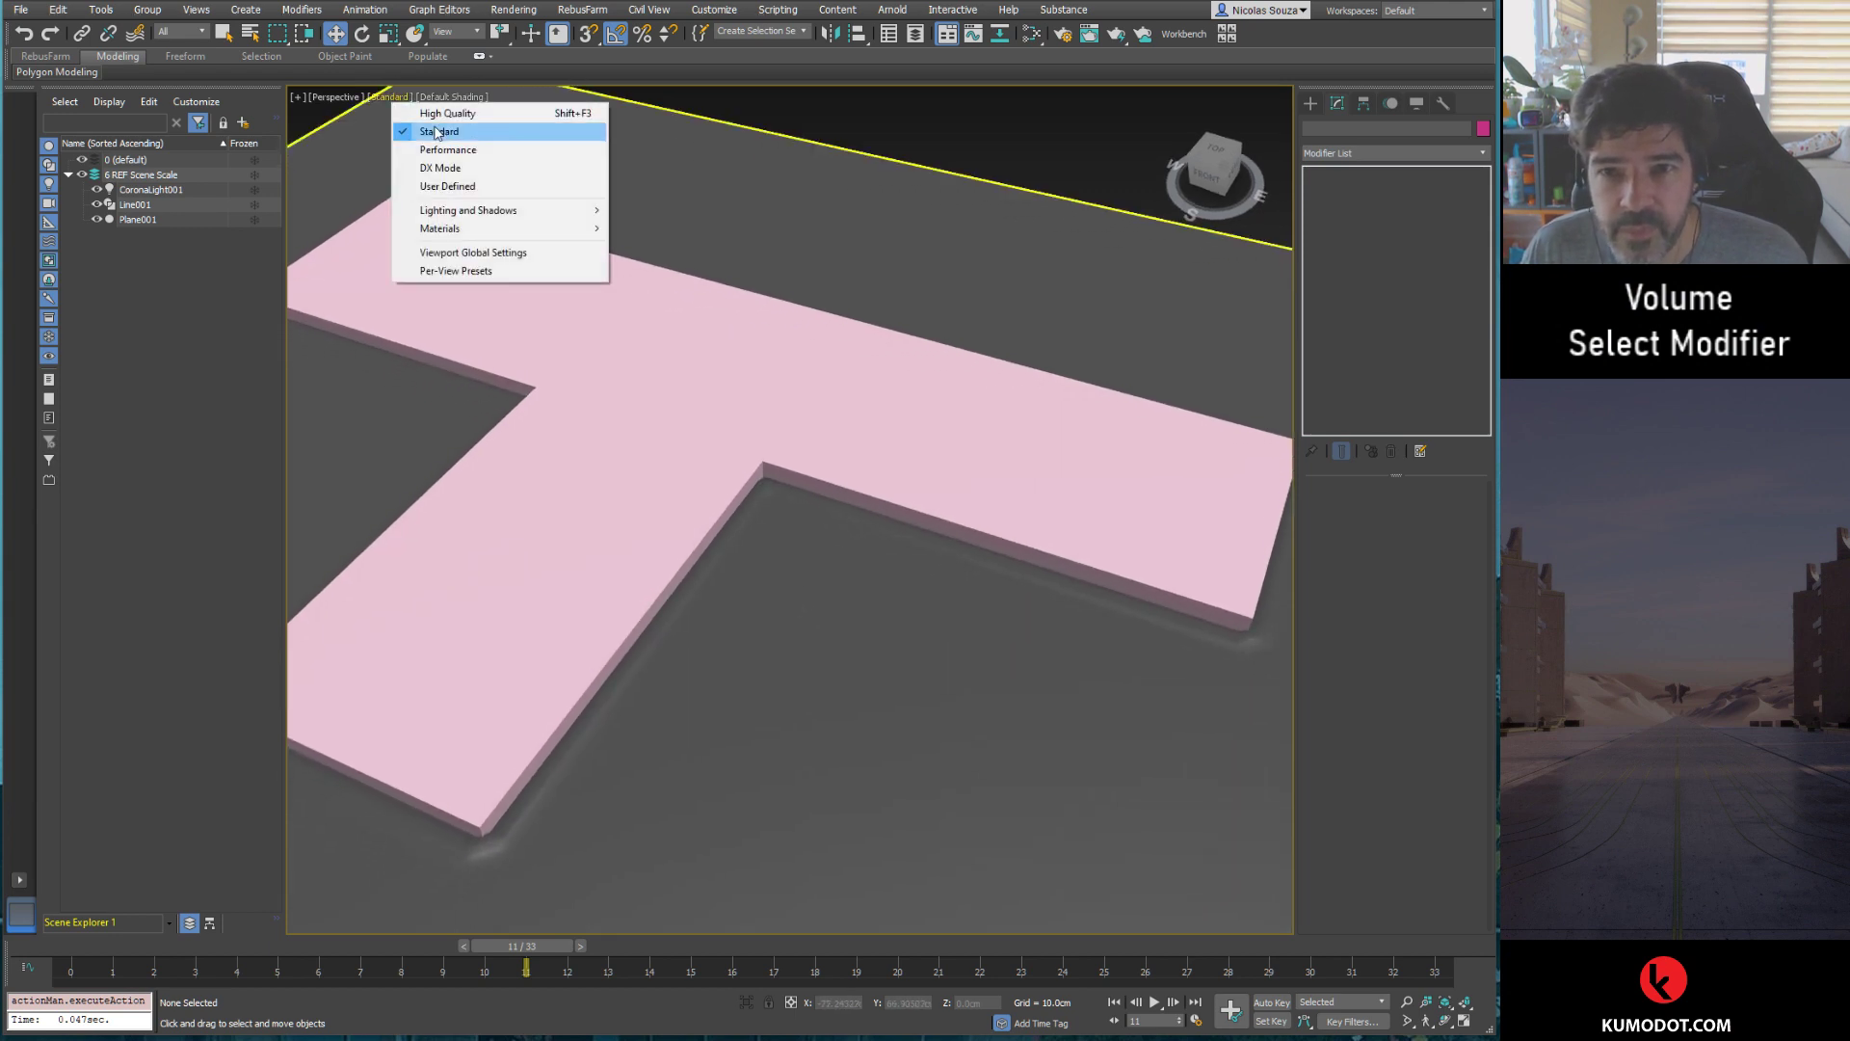
left_click(416, 113)
middle_click_drag(778, 582, 803, 541, "alt")
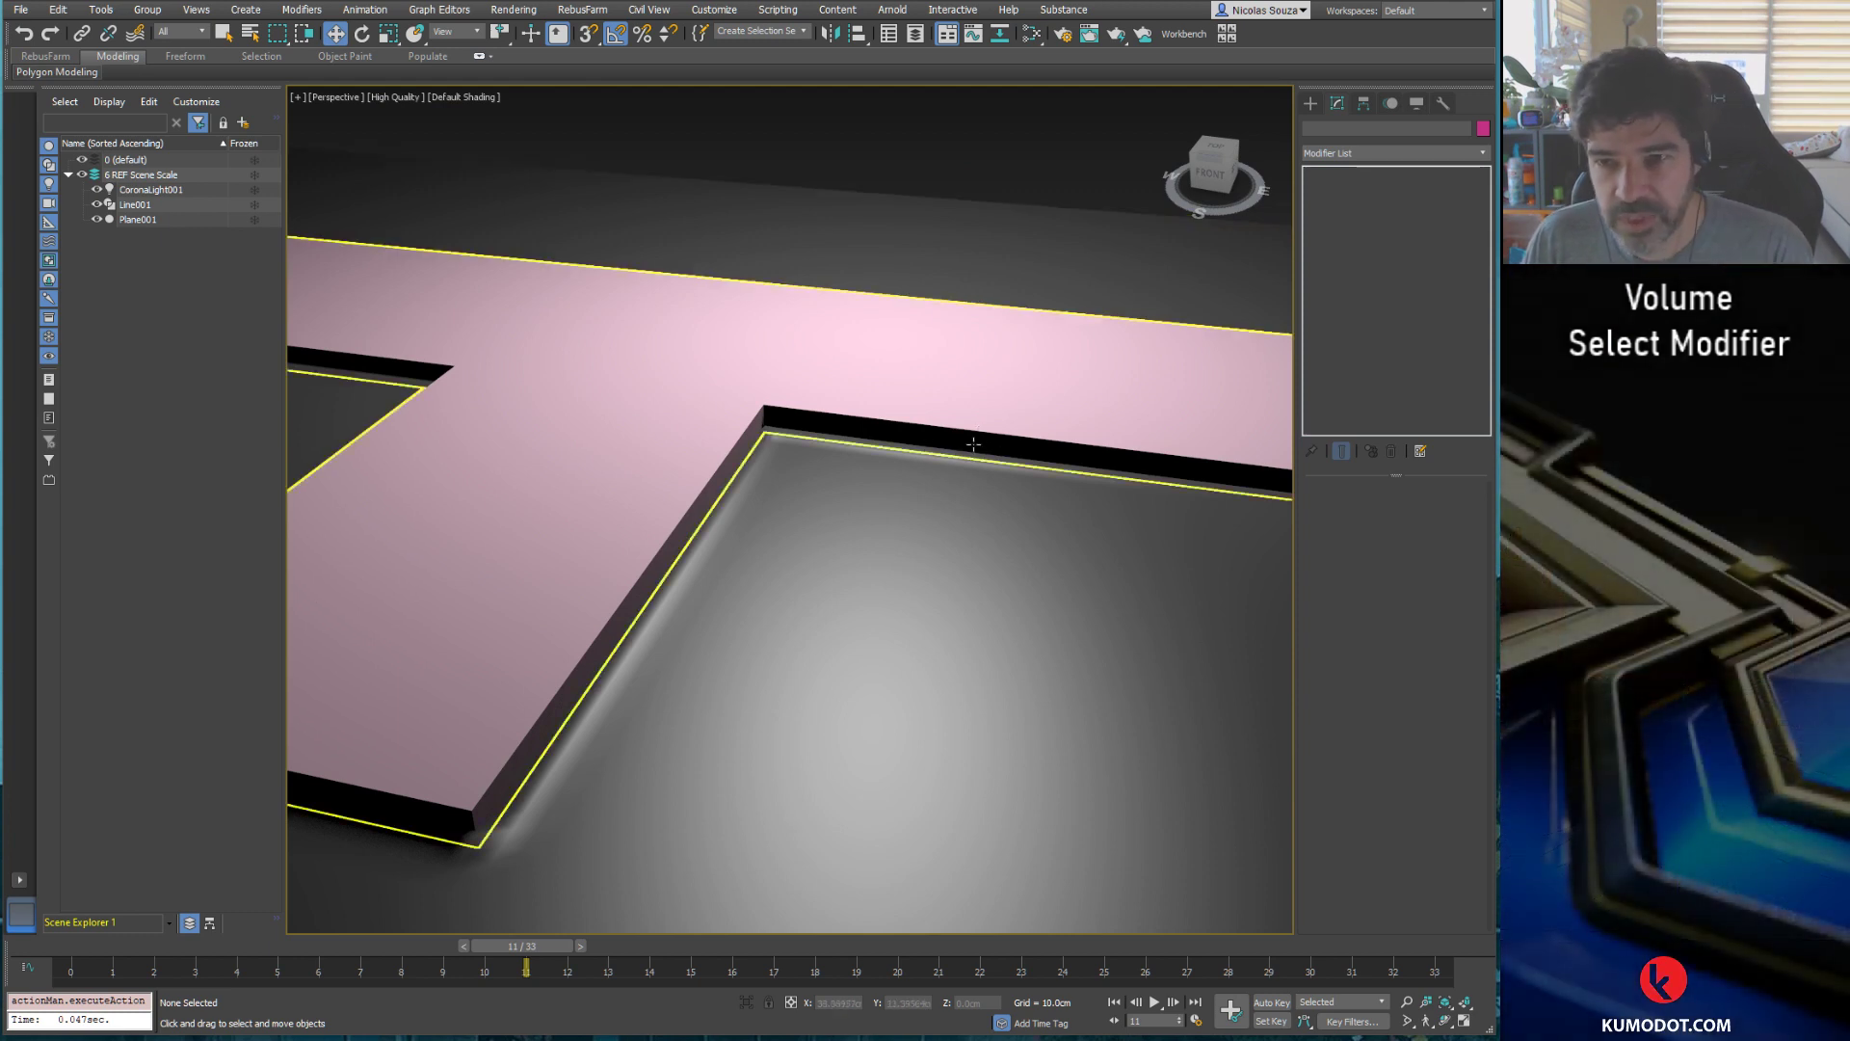
left_click(927, 453)
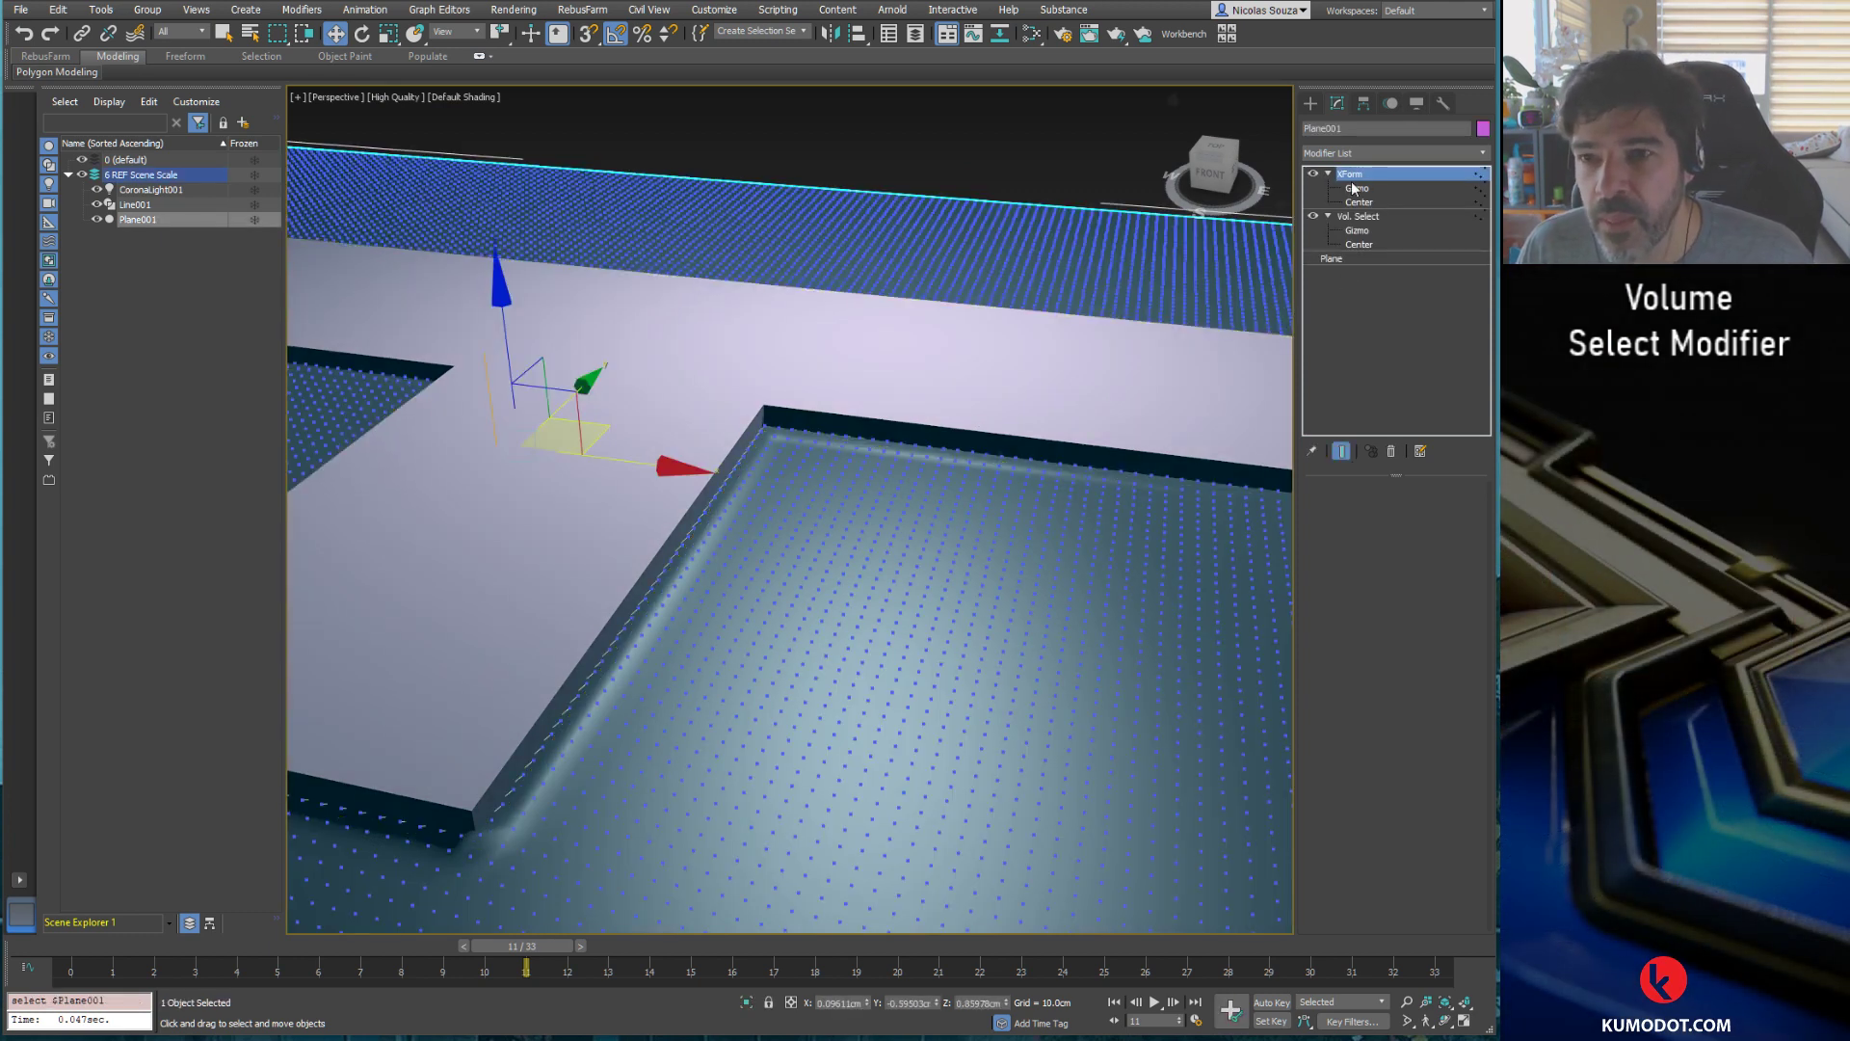
Step: Add a Noise modifier to Plane001
left_click(1483, 157)
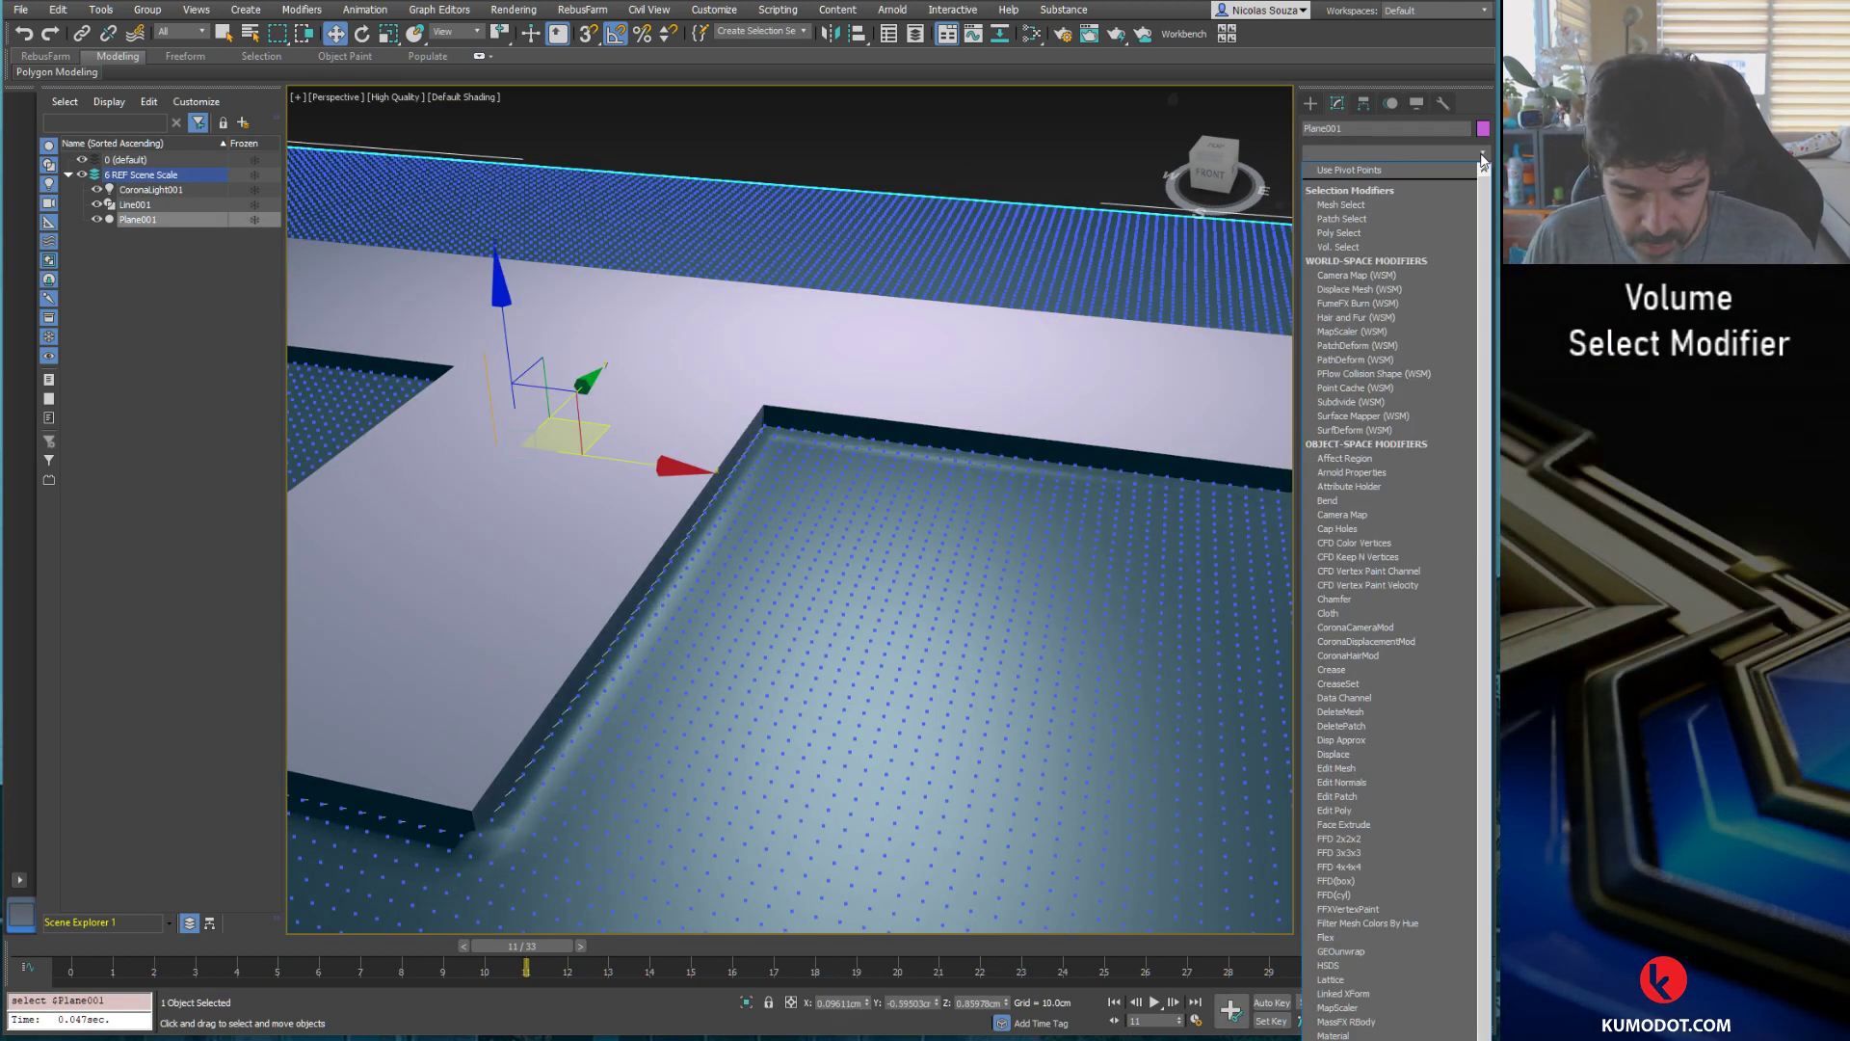
key("n")
key("Return")
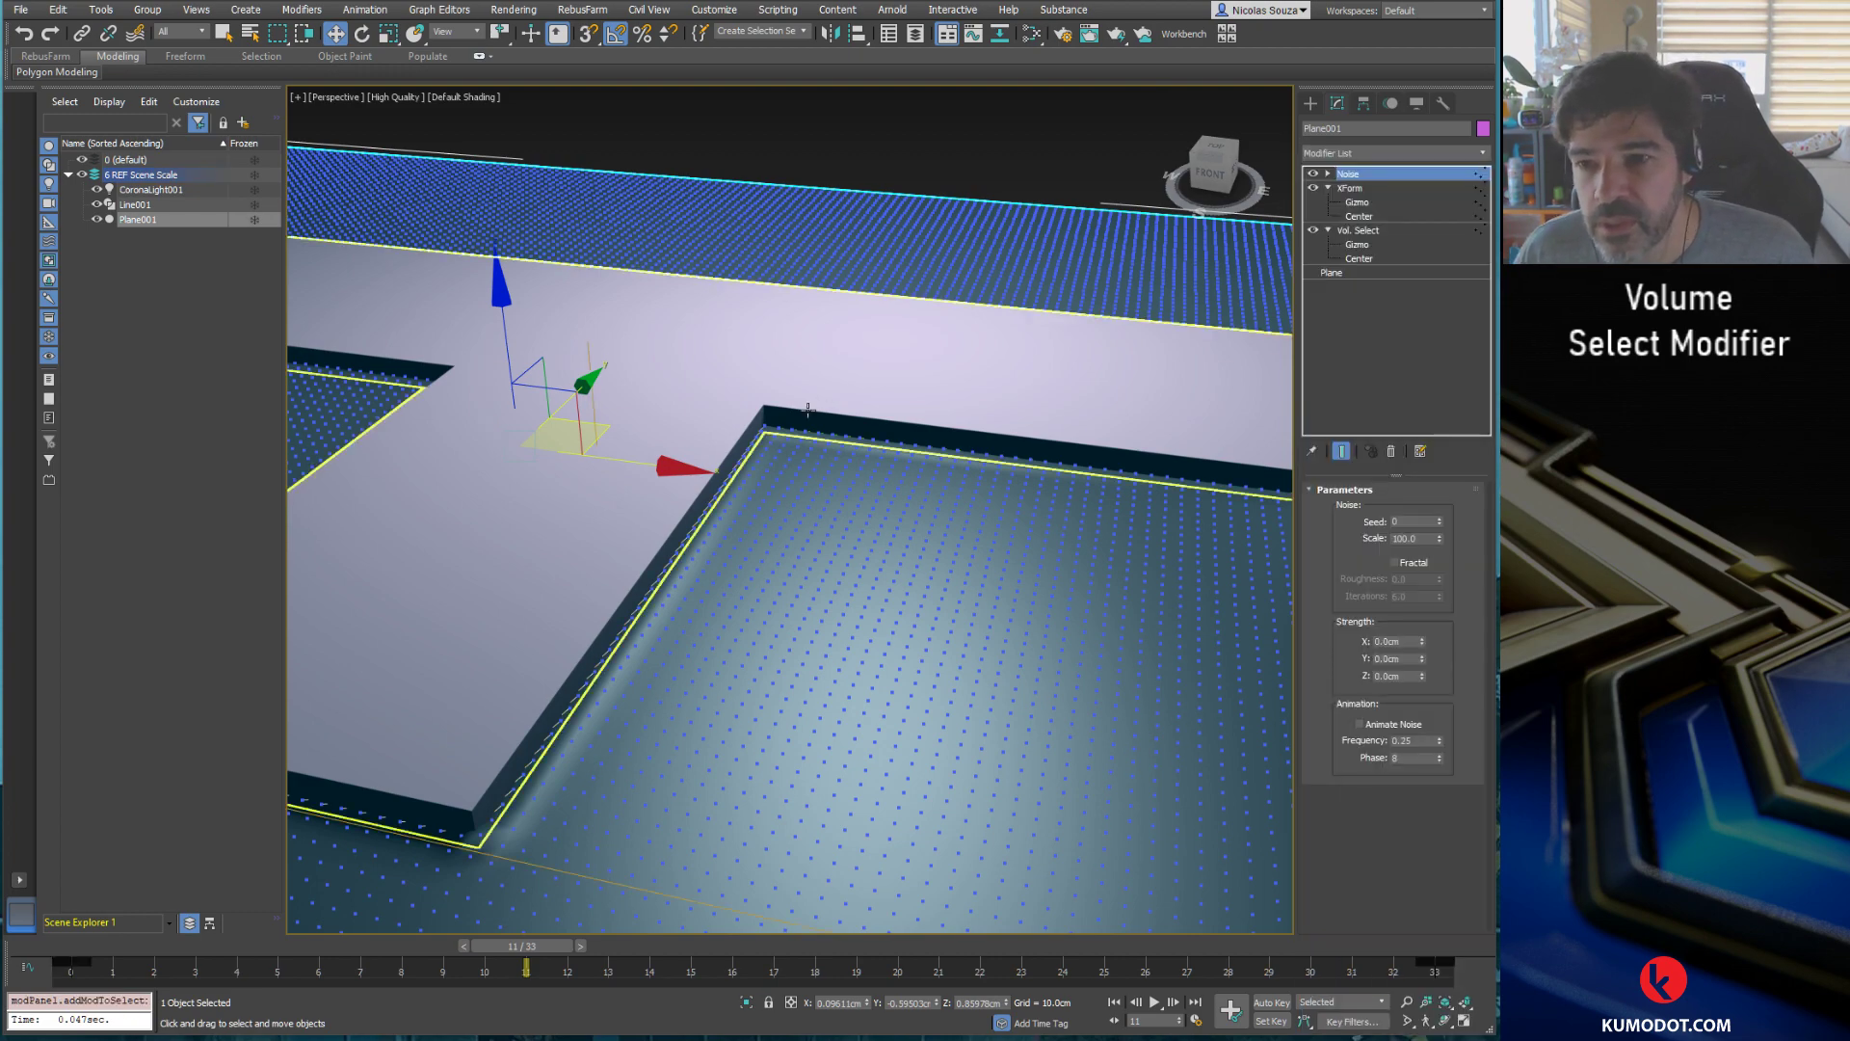
mouse_move(819, 501)
middle_mouse_down("alt")
mouse_move(742, 523)
mouse_move(771, 511)
middle_mouse_up("alt")
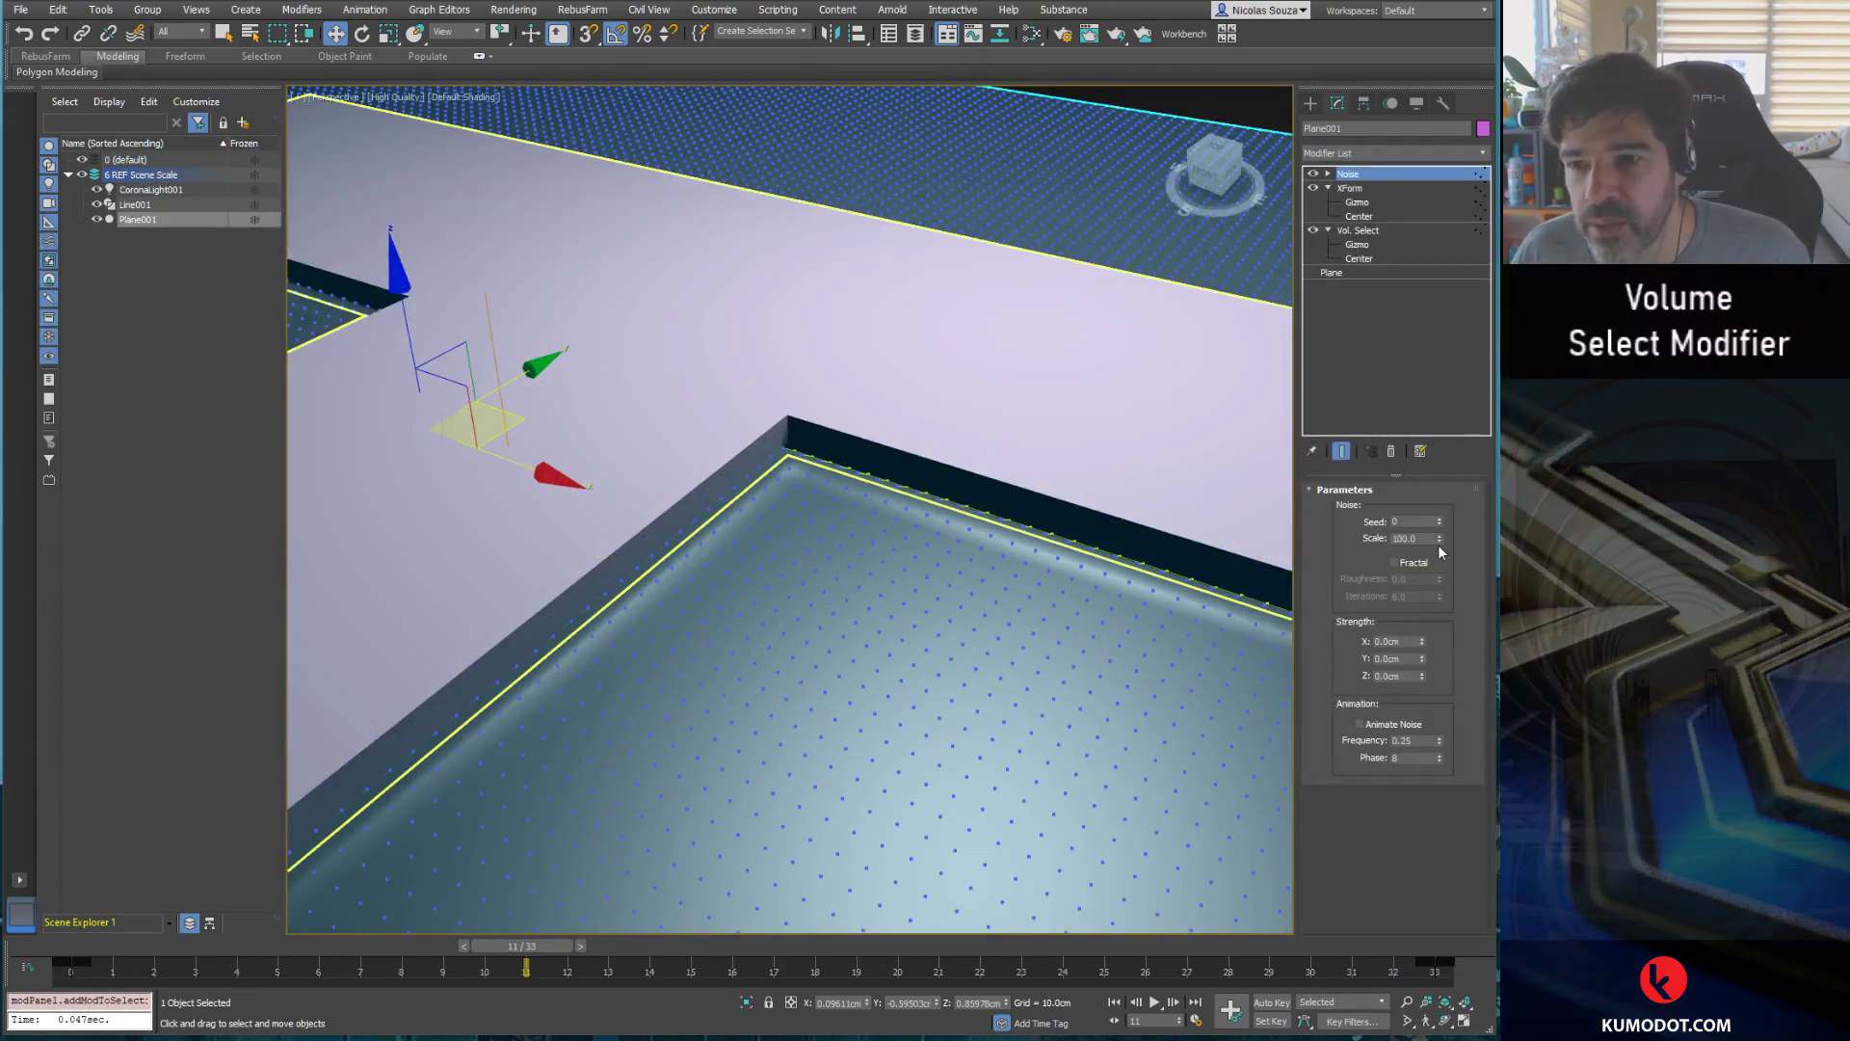
Step: Set Noise scale to 11 with strength about 3.88, 3.61, 4.15cm, and view in wireframe
left_click_drag(1440, 540, 1439, 589)
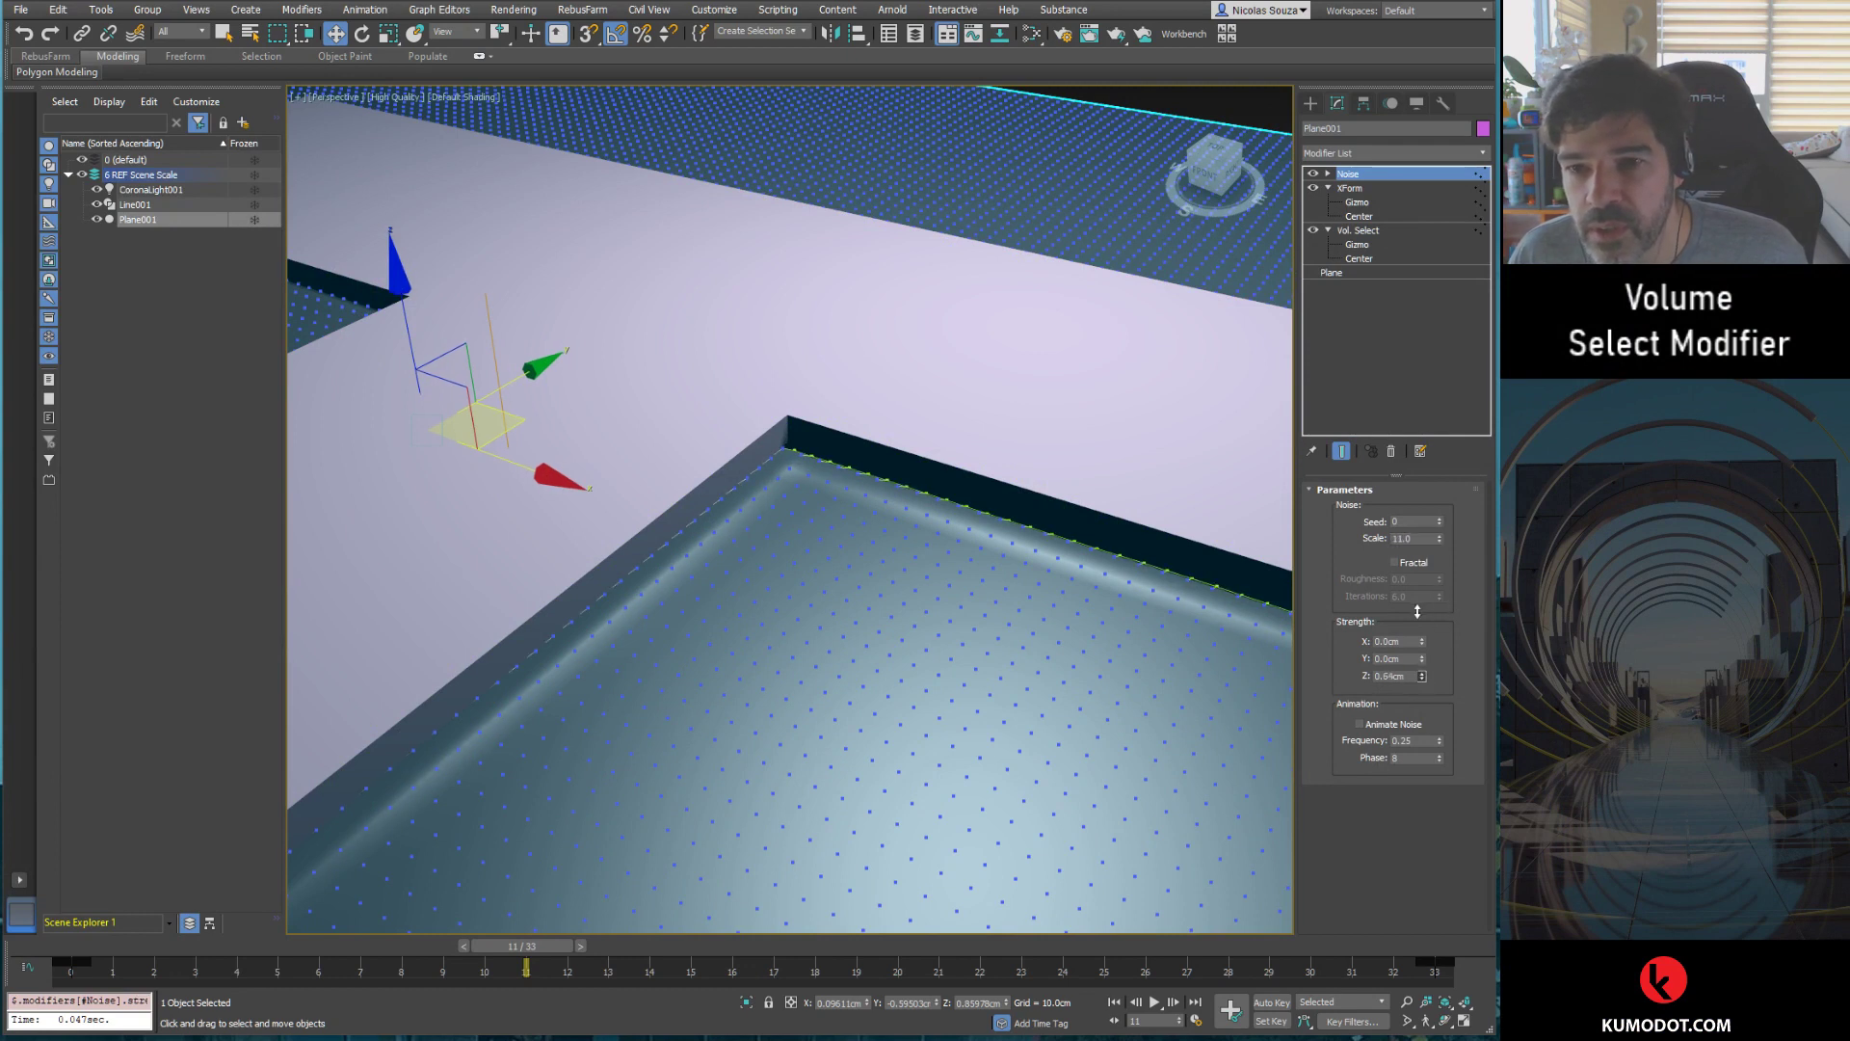
mouse_move(1421, 476)
left_mouse_down()
mouse_move(1425, 265)
mouse_move(1436, 300)
left_mouse_up()
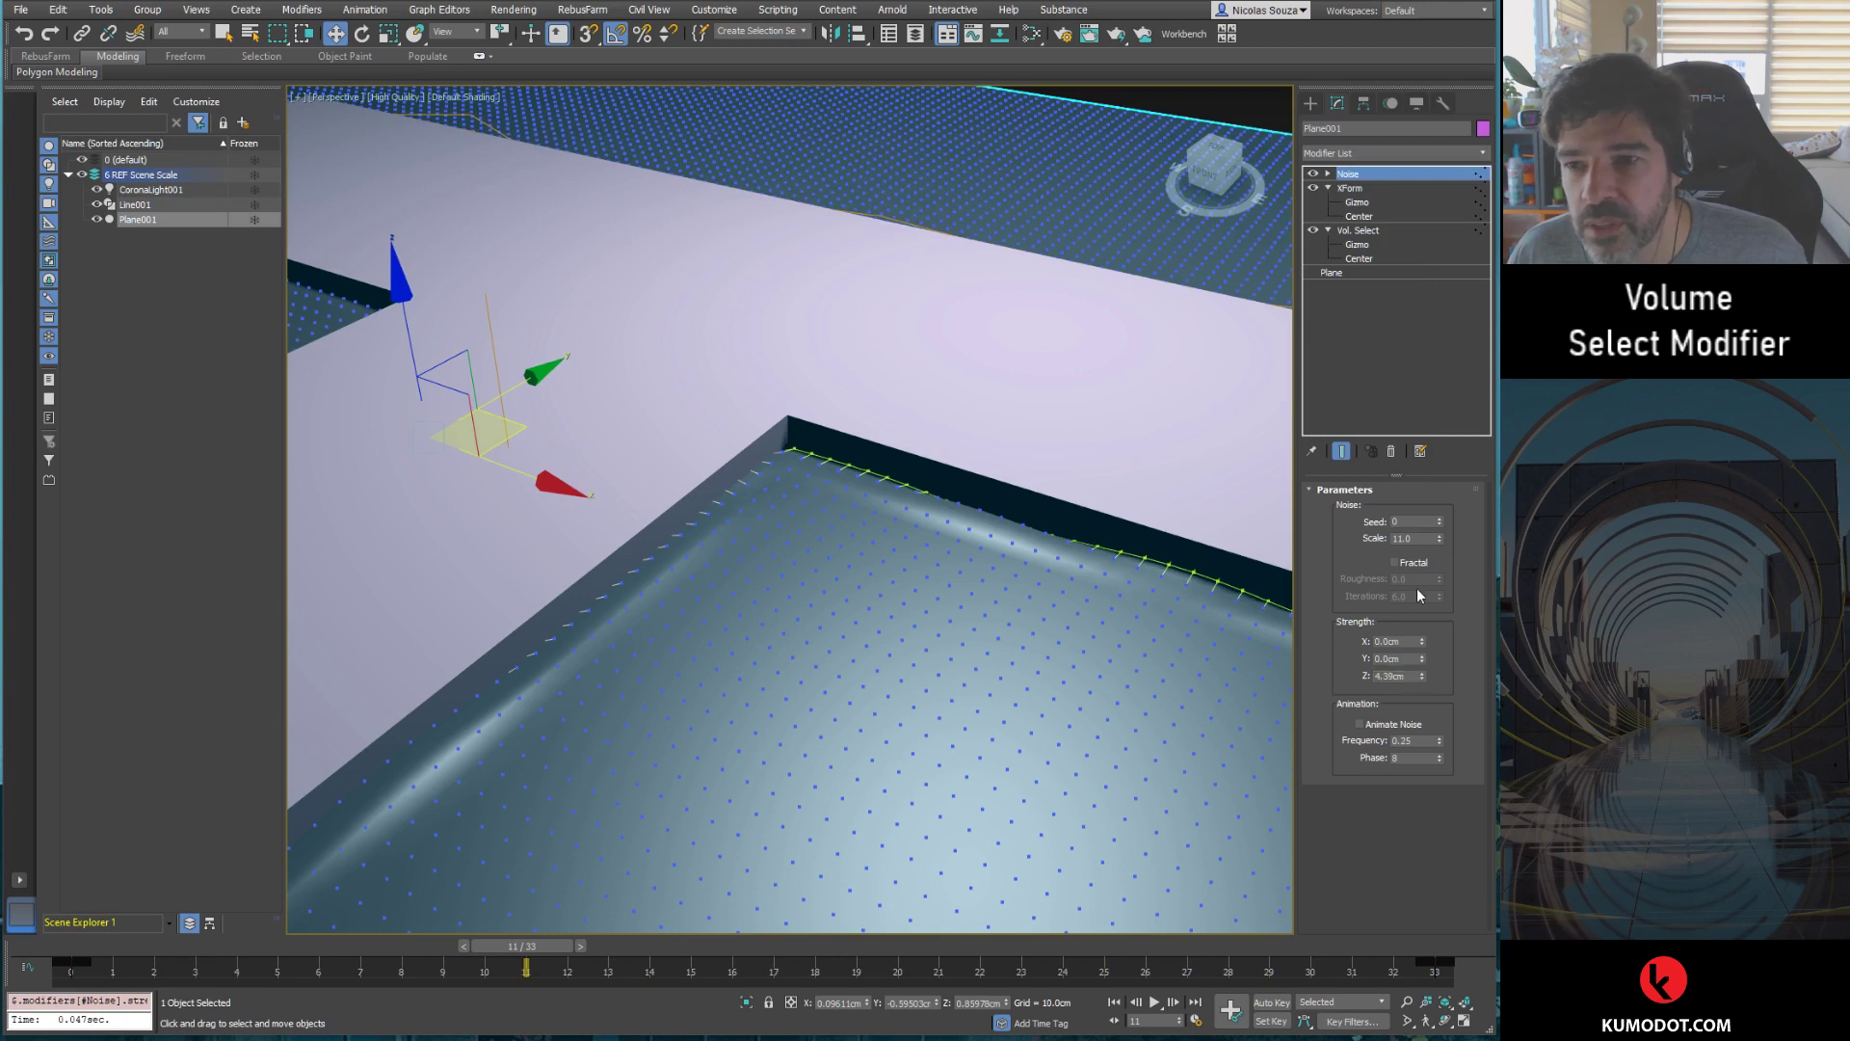
left_click_drag(1422, 659, 1436, 477)
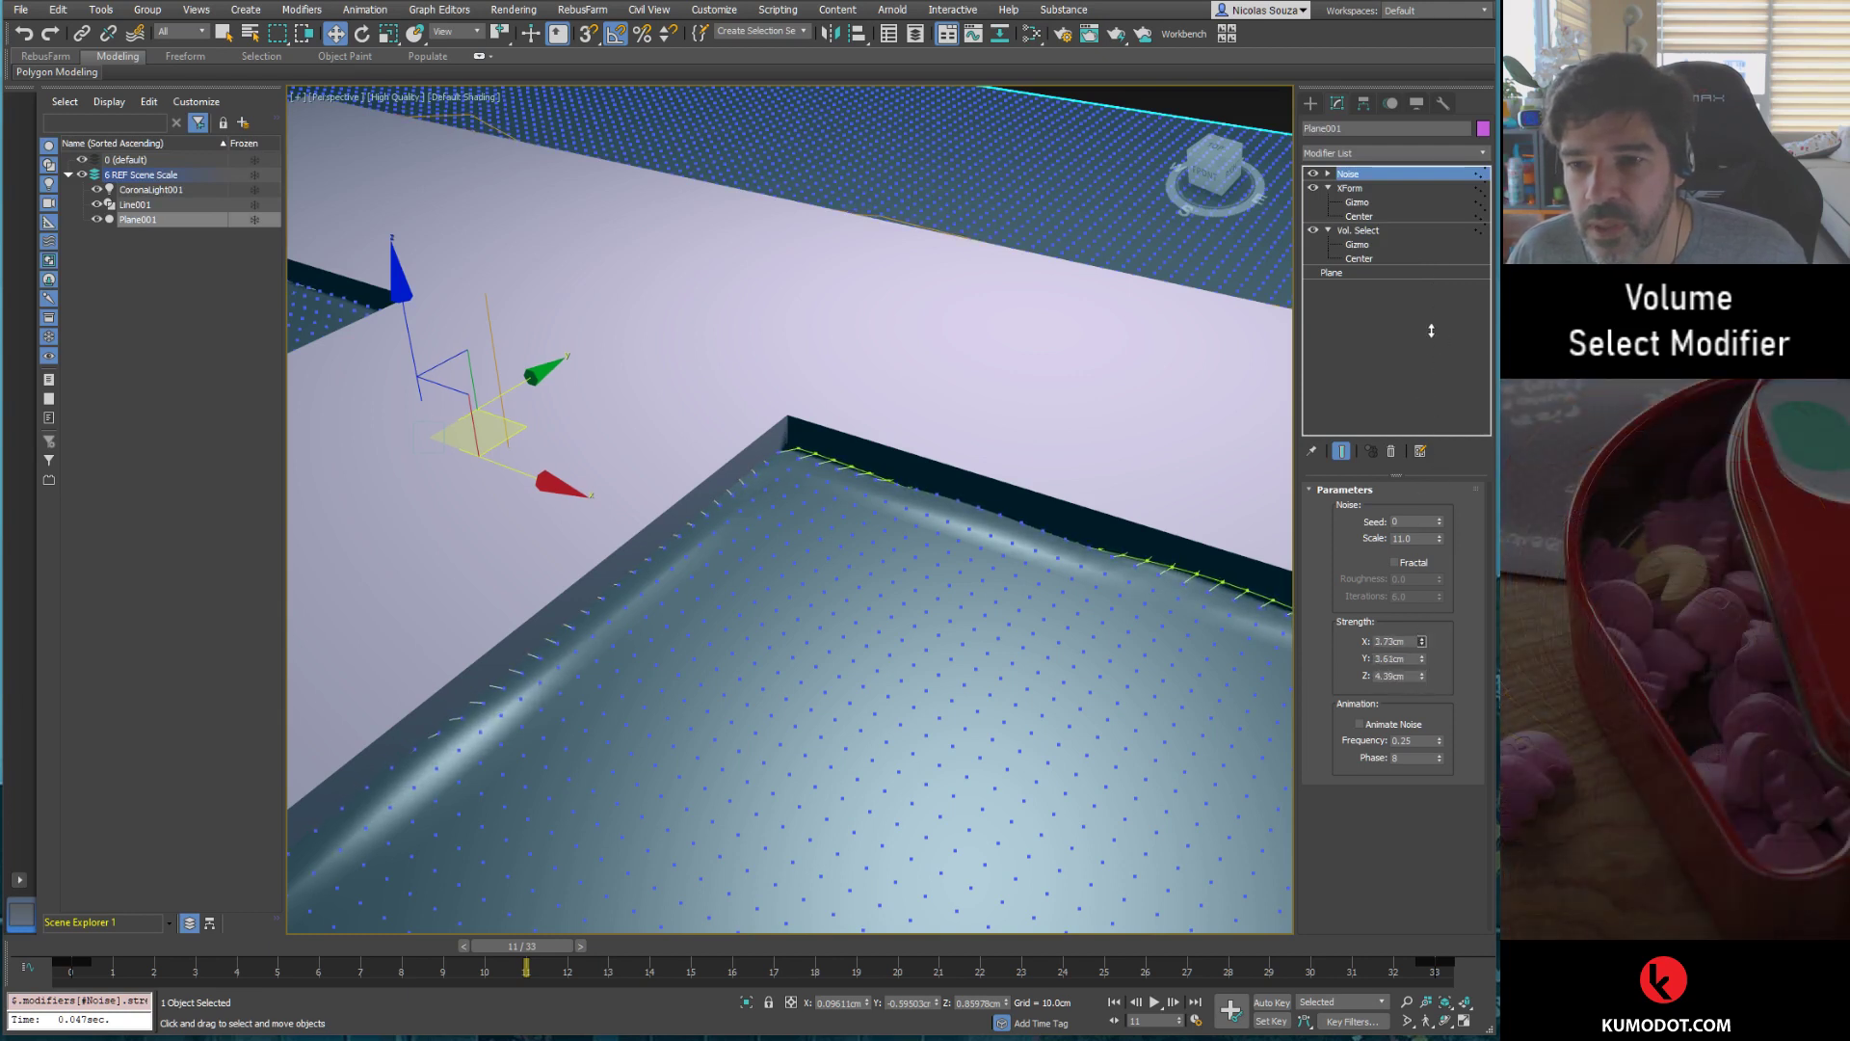
scroll(778, 643, "down", 2)
scroll(778, 643, "down", 3)
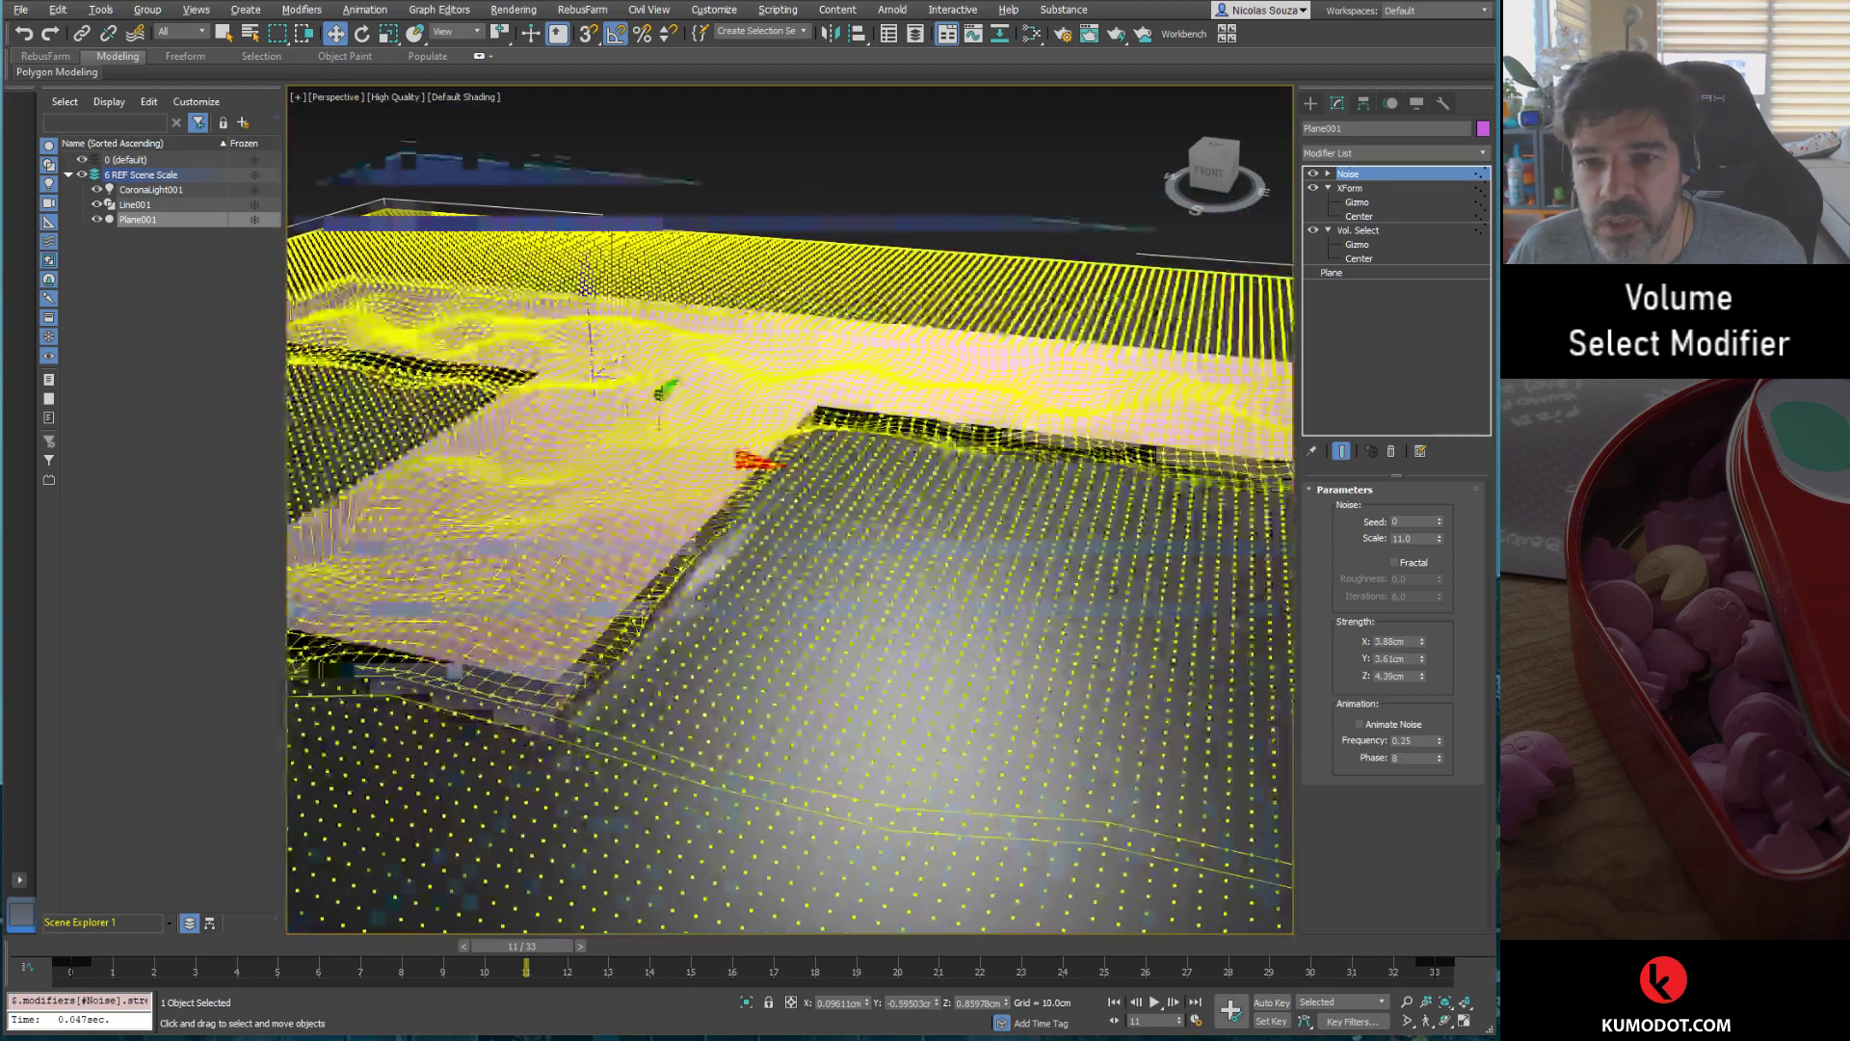
scroll(778, 642, "down", 2)
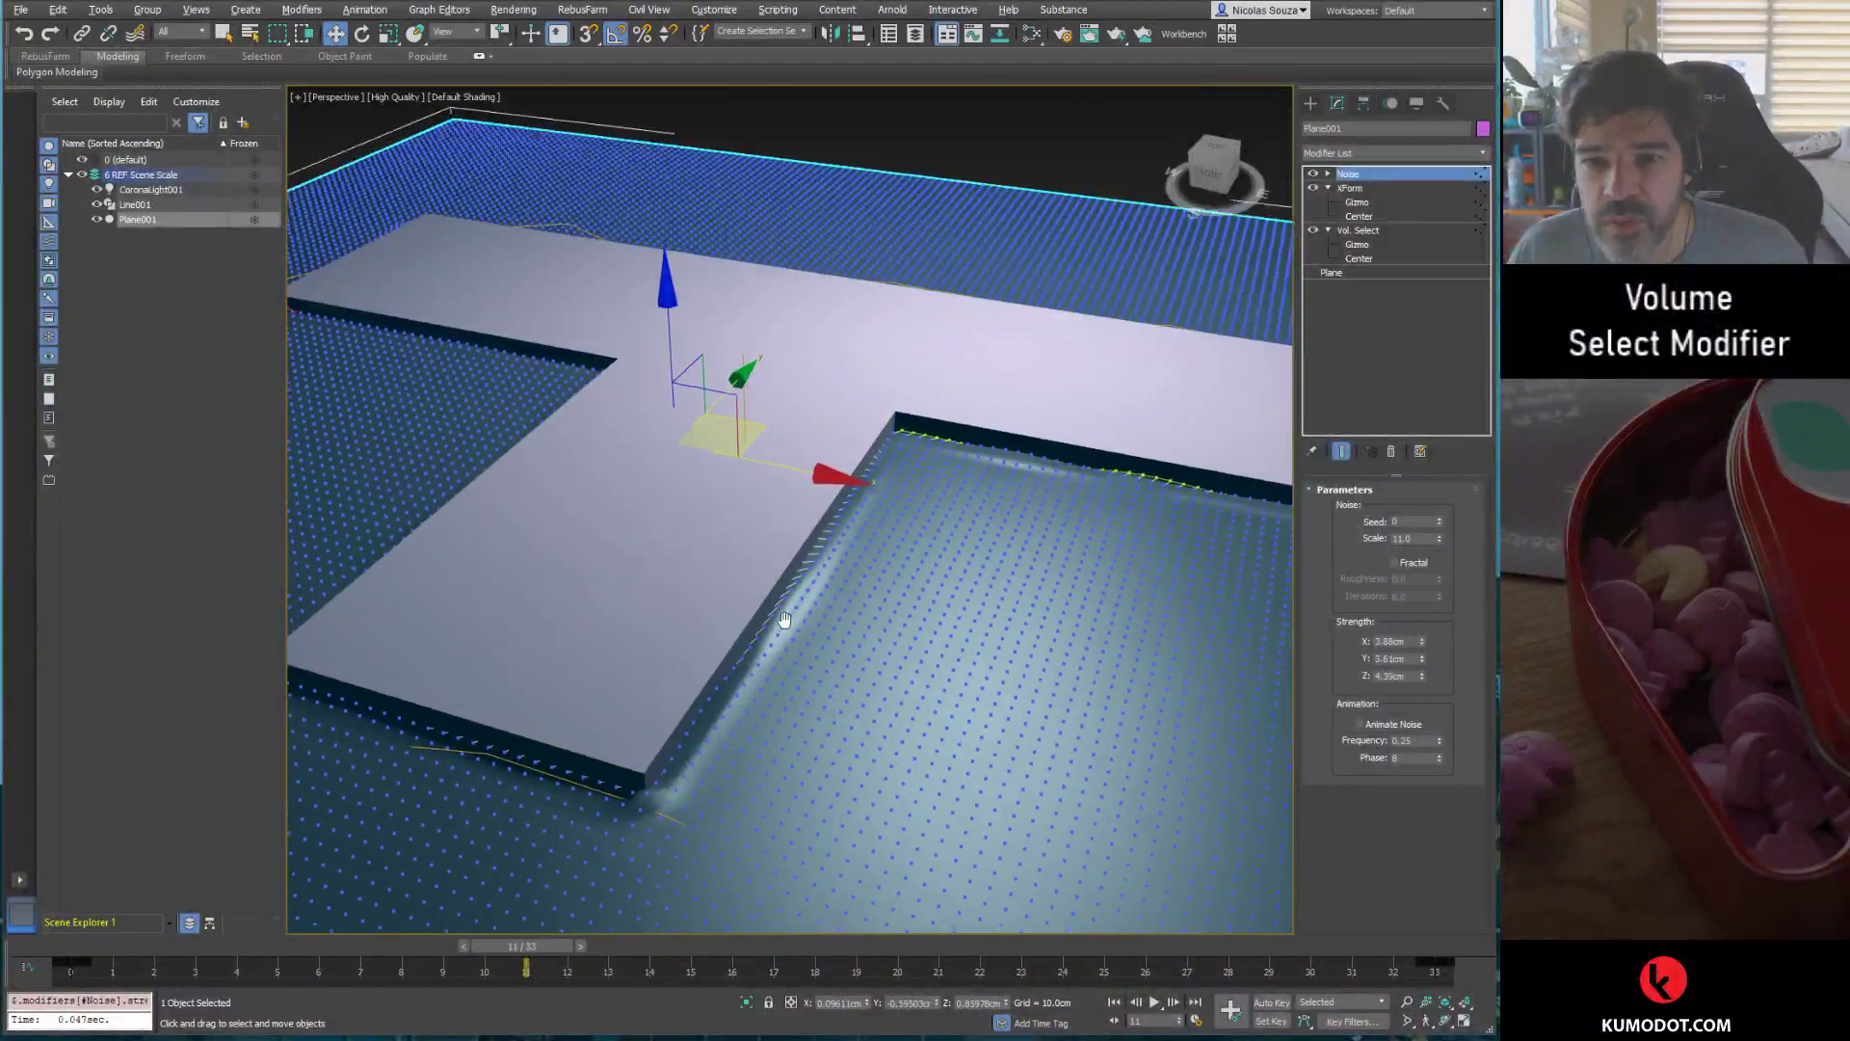
scroll(777, 611, "up", 3)
key("F3")
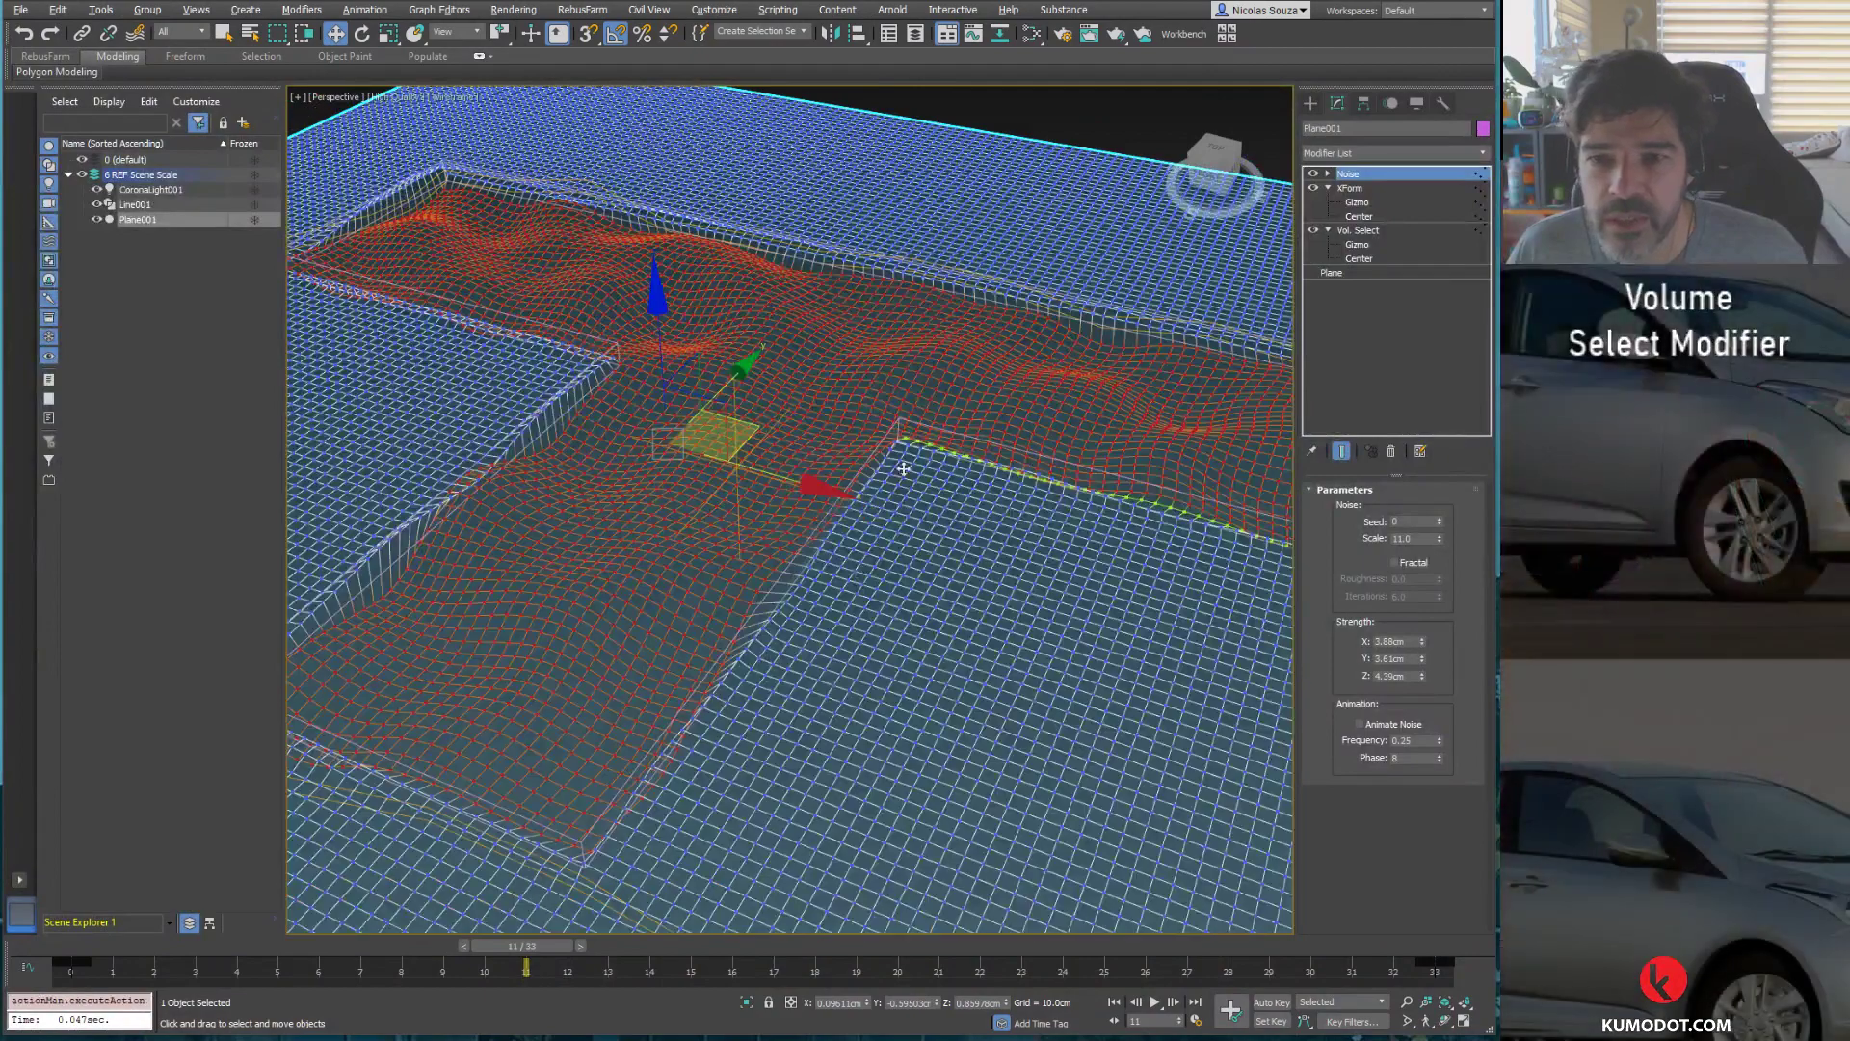
left_click(1025, 137)
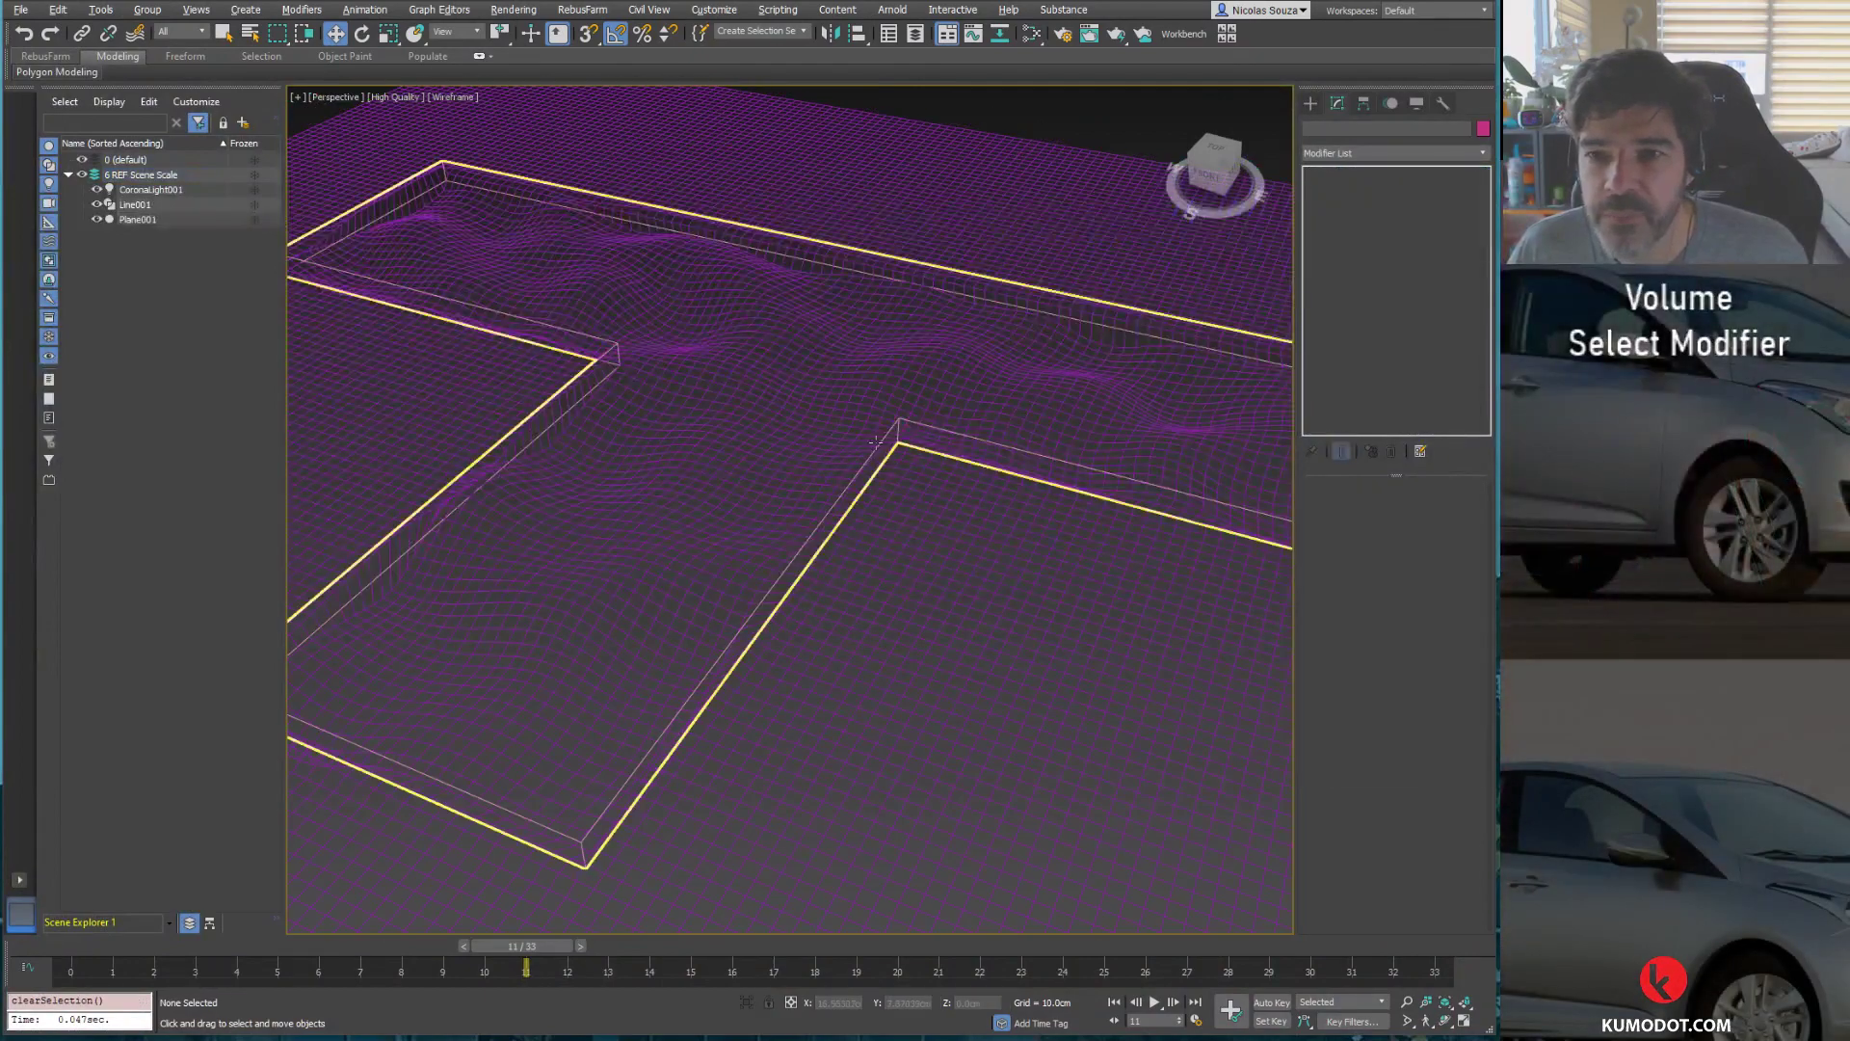
Step: Toggle the viewport between shaded and wireframe while framing the T slab
key("F3")
key("F3")
scroll(879, 447, "down", 2)
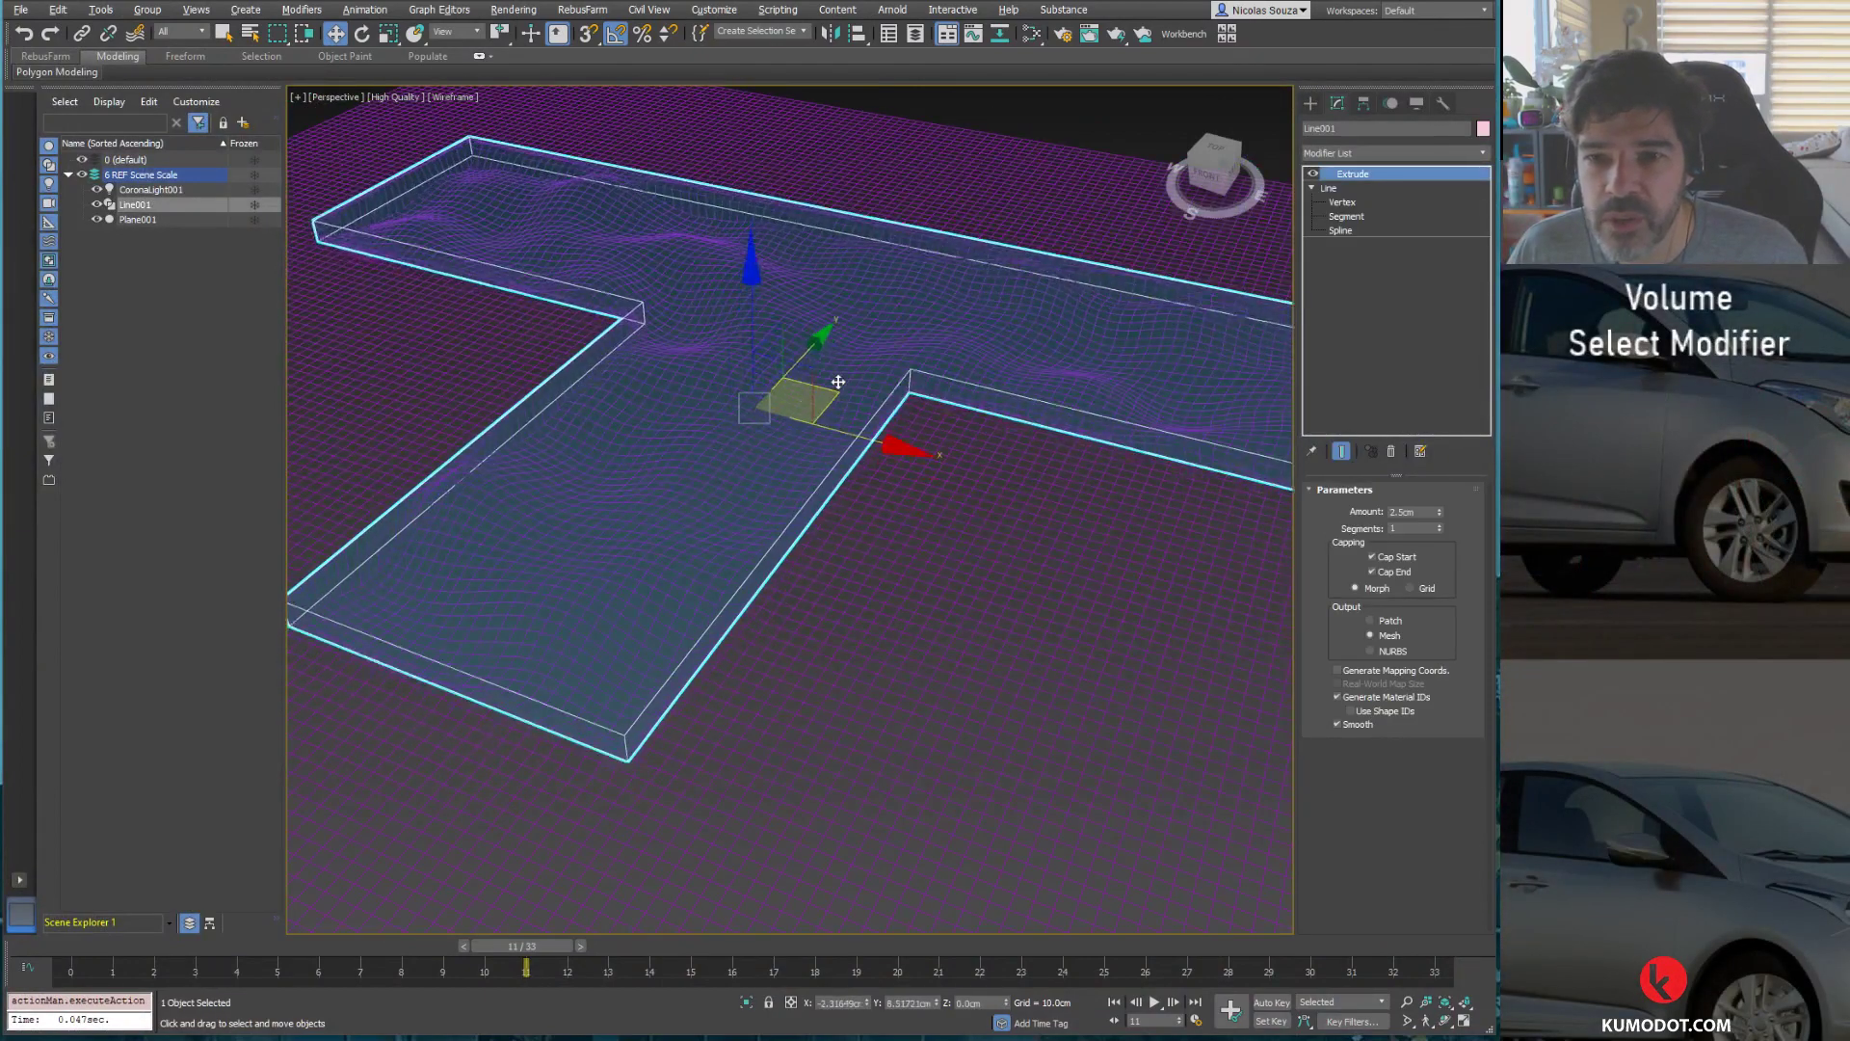
middle_click_drag(879, 446, 770, 303)
scroll(770, 304, "up", 2)
scroll(743, 438, "up", 1)
key("F3")
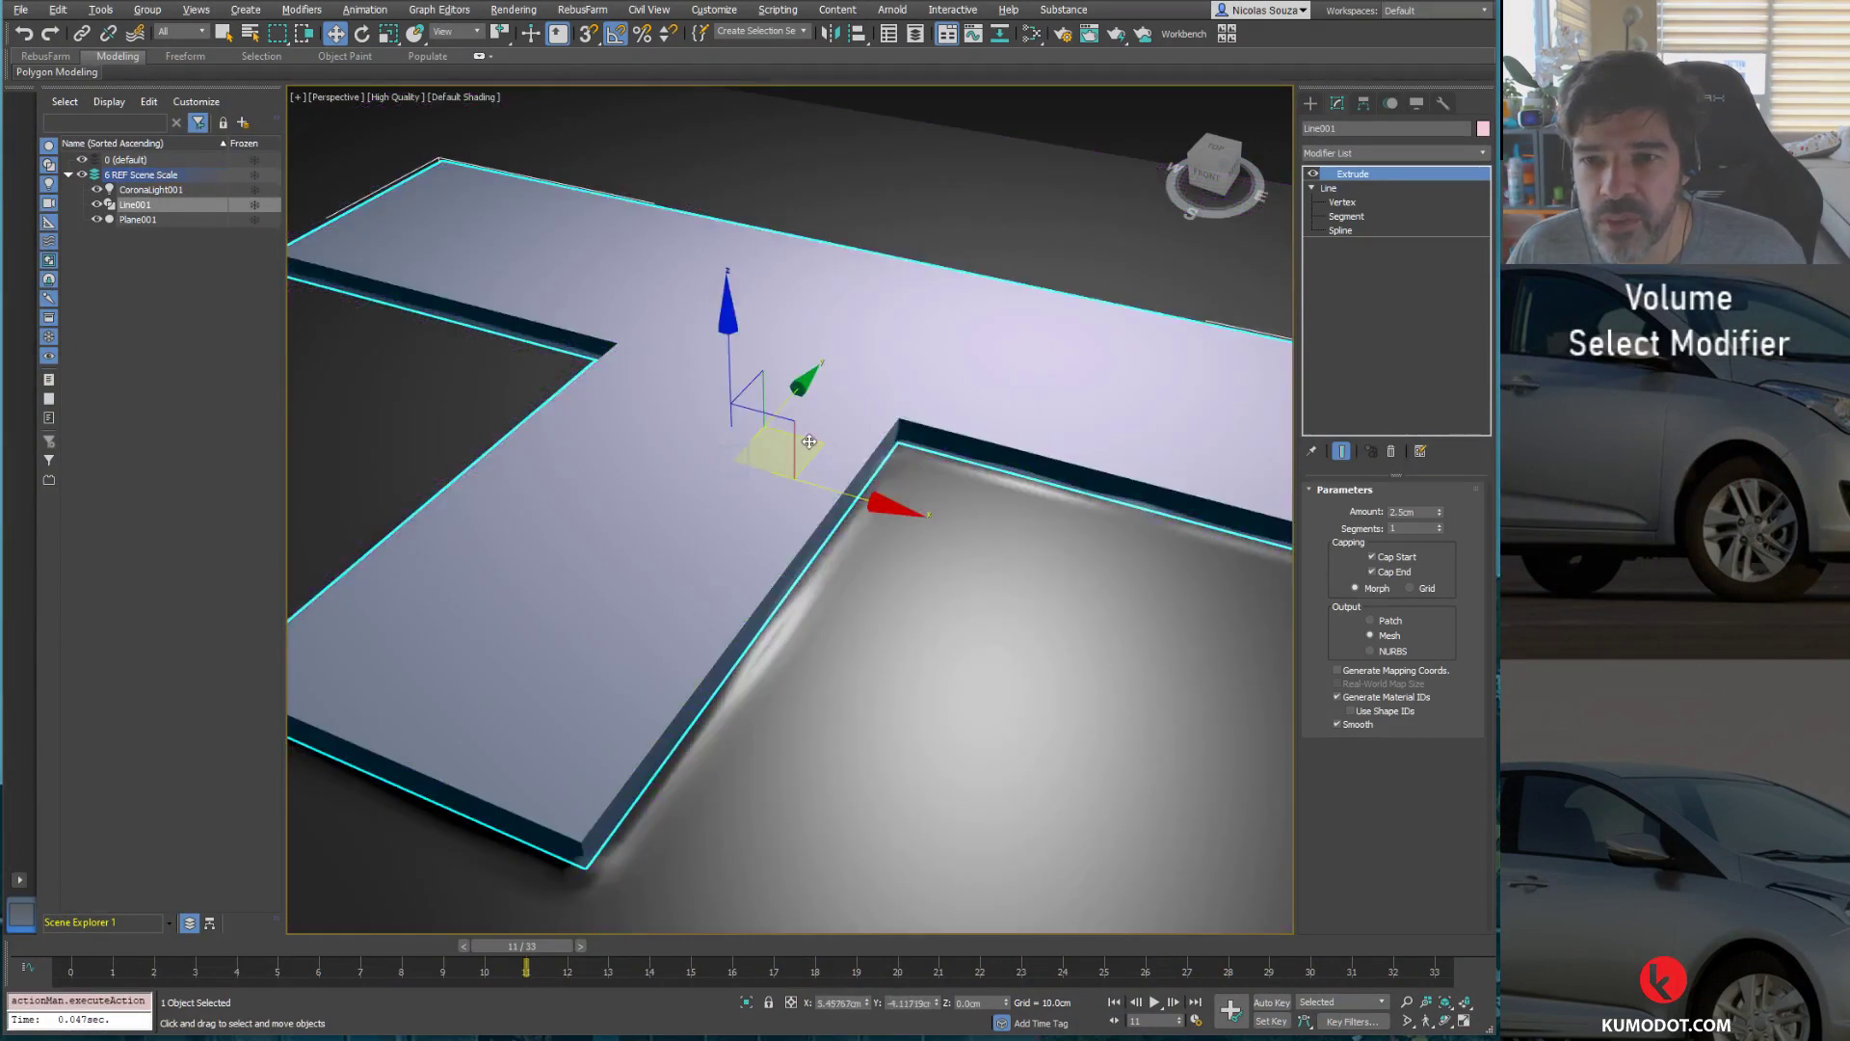
scroll(829, 475, "up", 1)
scroll(829, 475, "down", 1)
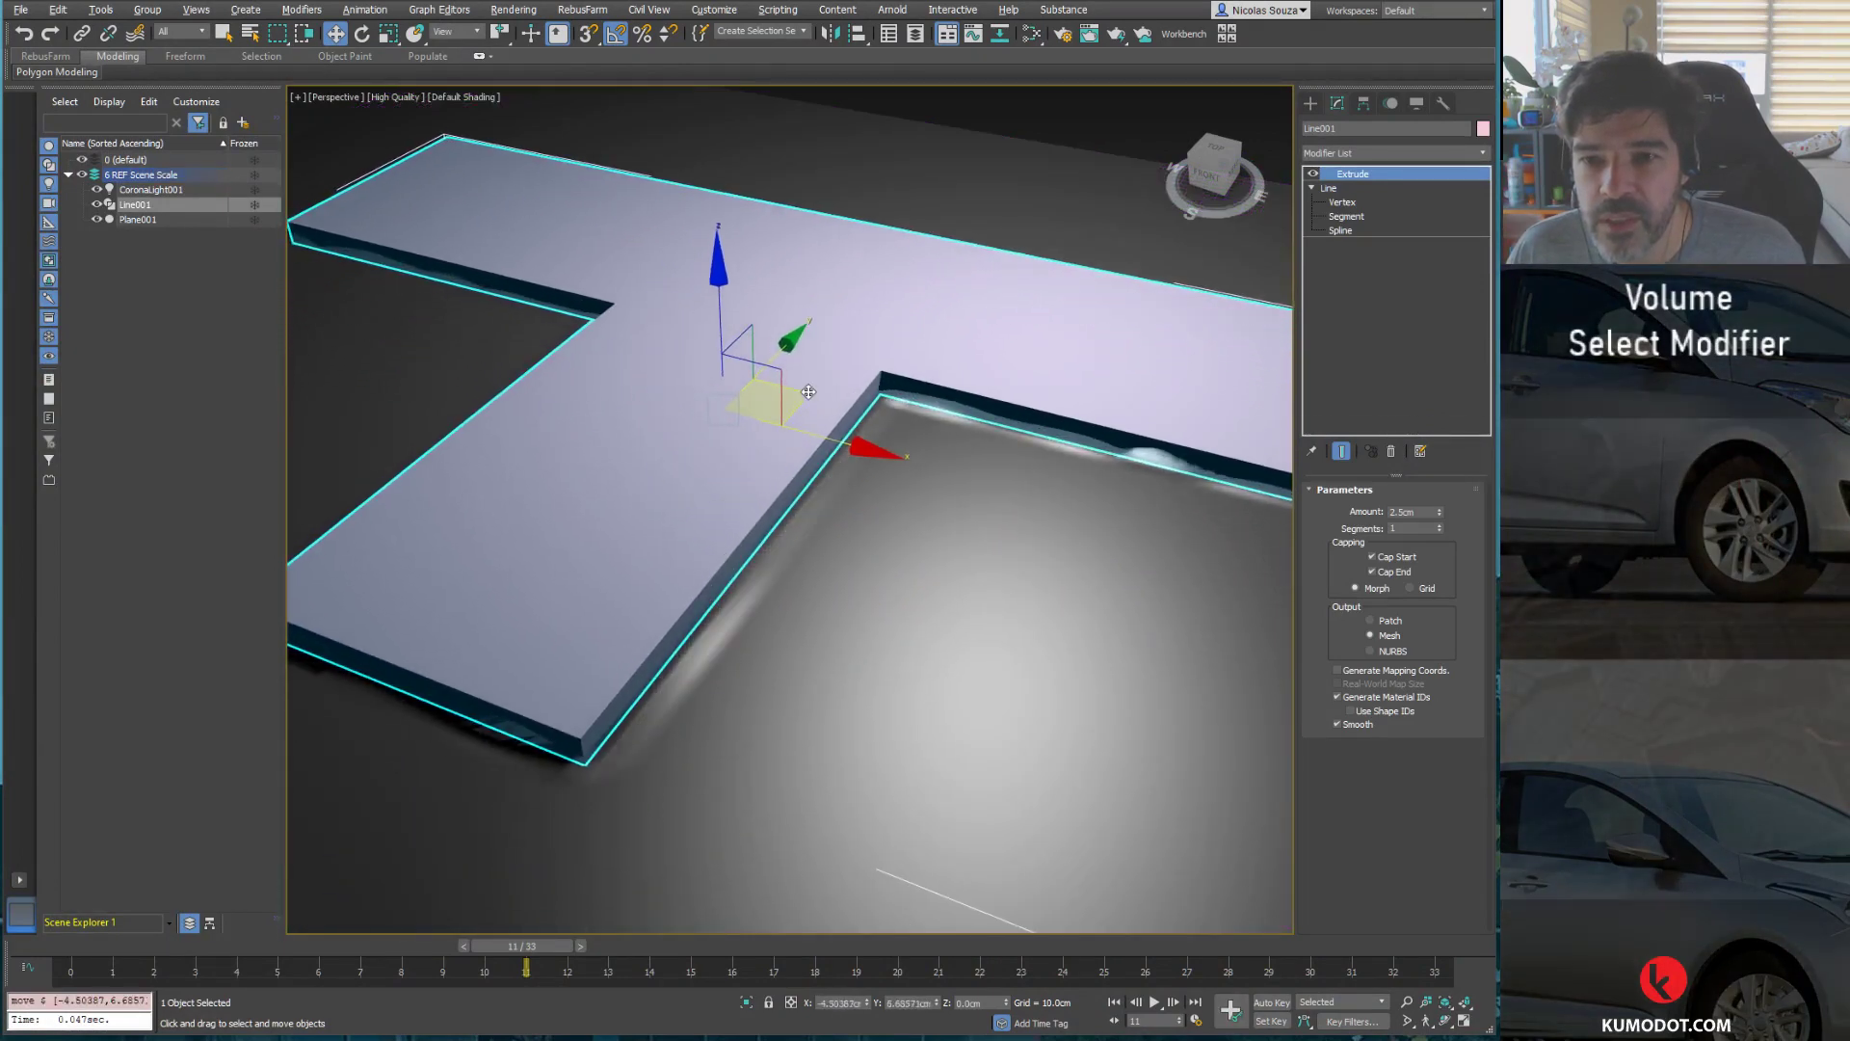
Step: Rotate the T-shaped Line001 extrusion slightly around its vertical axis
key("e")
mouse_move(748, 526)
left_mouse_down()
mouse_move(833, 466)
mouse_move(737, 503)
mouse_move(777, 521)
left_mouse_up()
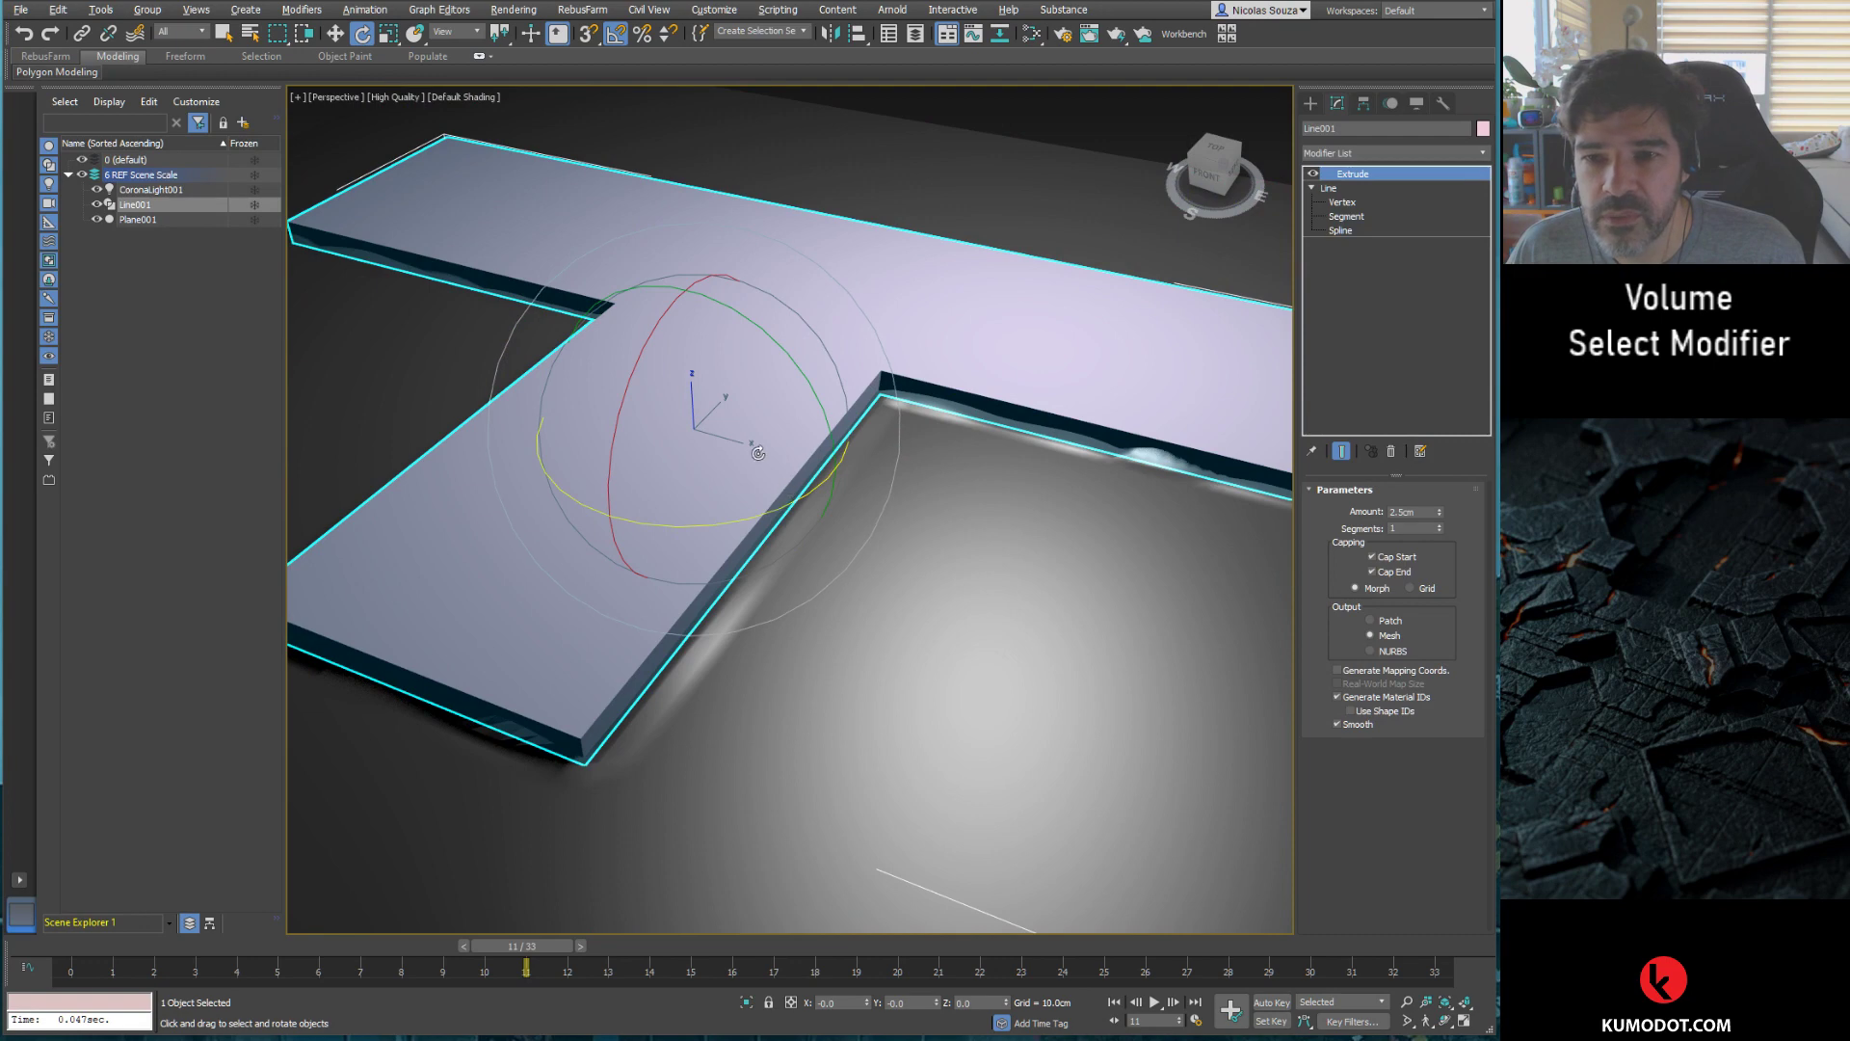
middle_click_drag(759, 475, 675, 458, "alt")
scroll(582, 462, "up", 5)
Step: Select Plane001 and compare wireframe, shaded and edged-faces display, ending shaded in a frontal view
left_click(926, 455)
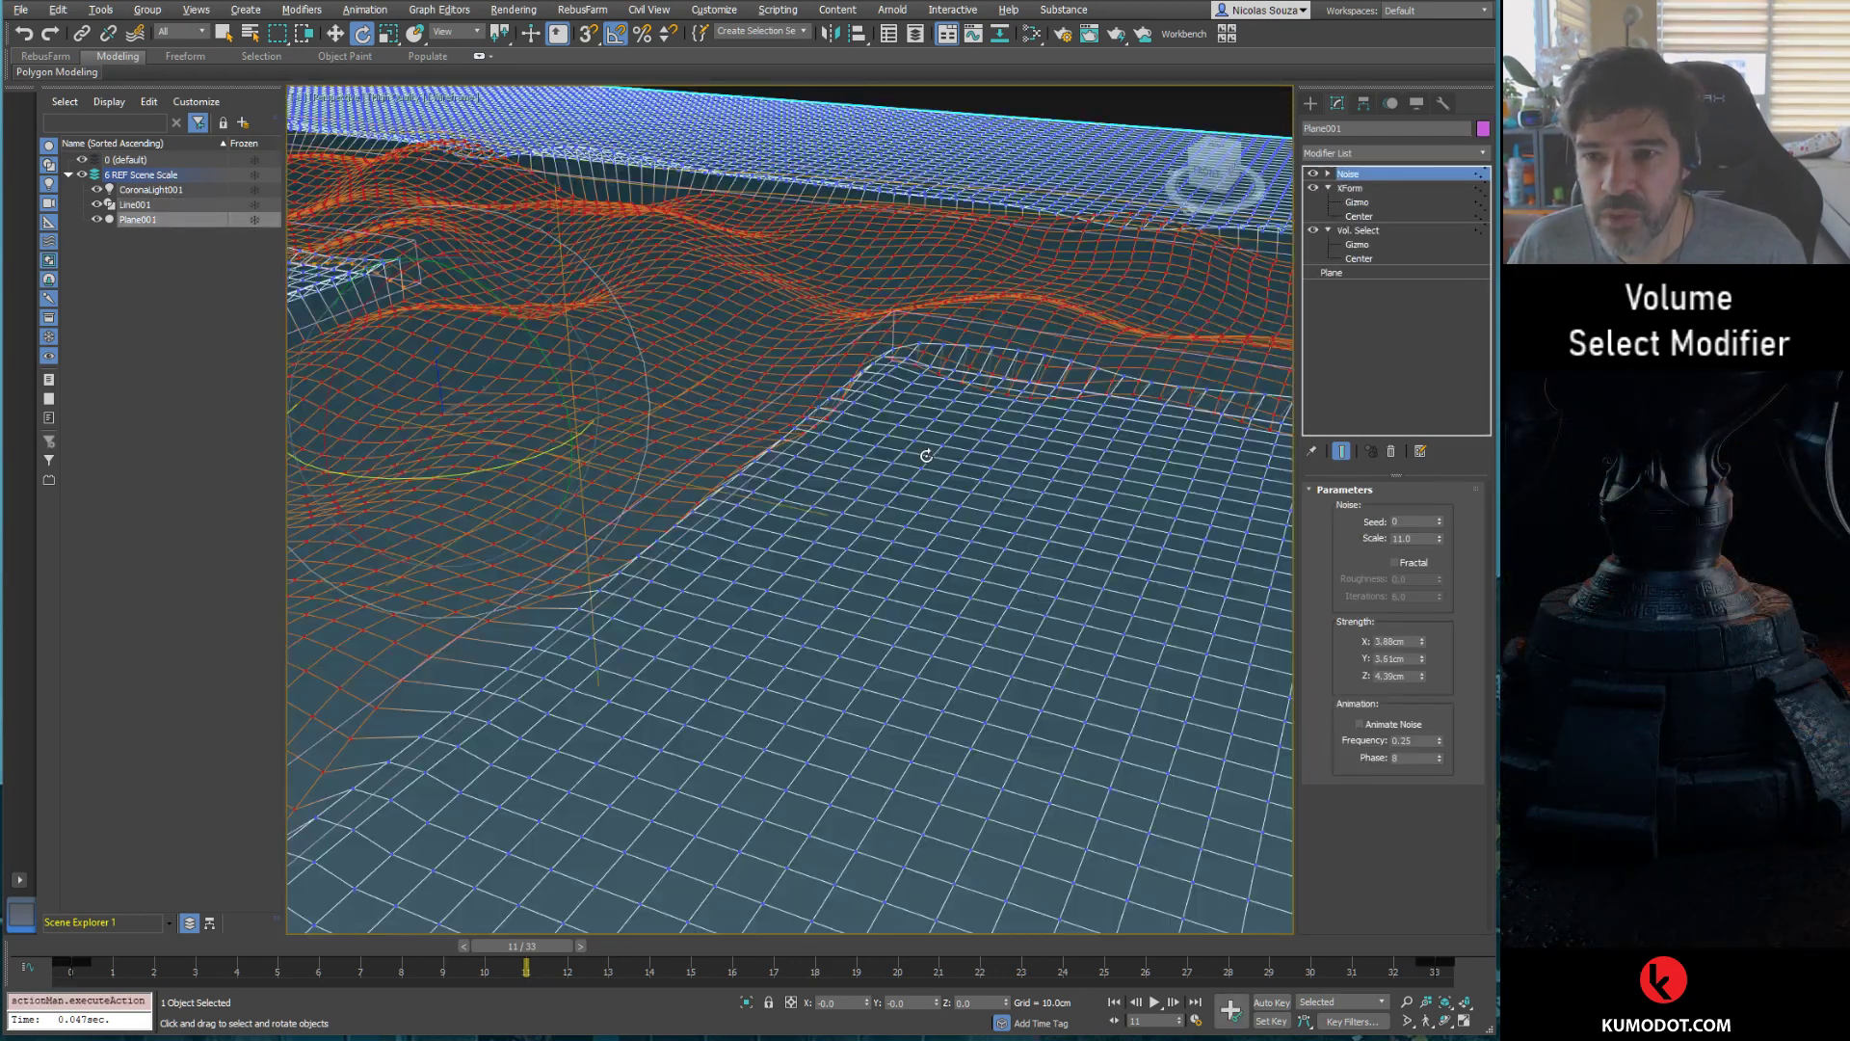
key("F3")
mouse_move(927, 455)
middle_mouse_down("alt")
mouse_move(907, 469)
mouse_move(923, 456)
middle_mouse_up("alt")
scroll(721, 402, "up", 5)
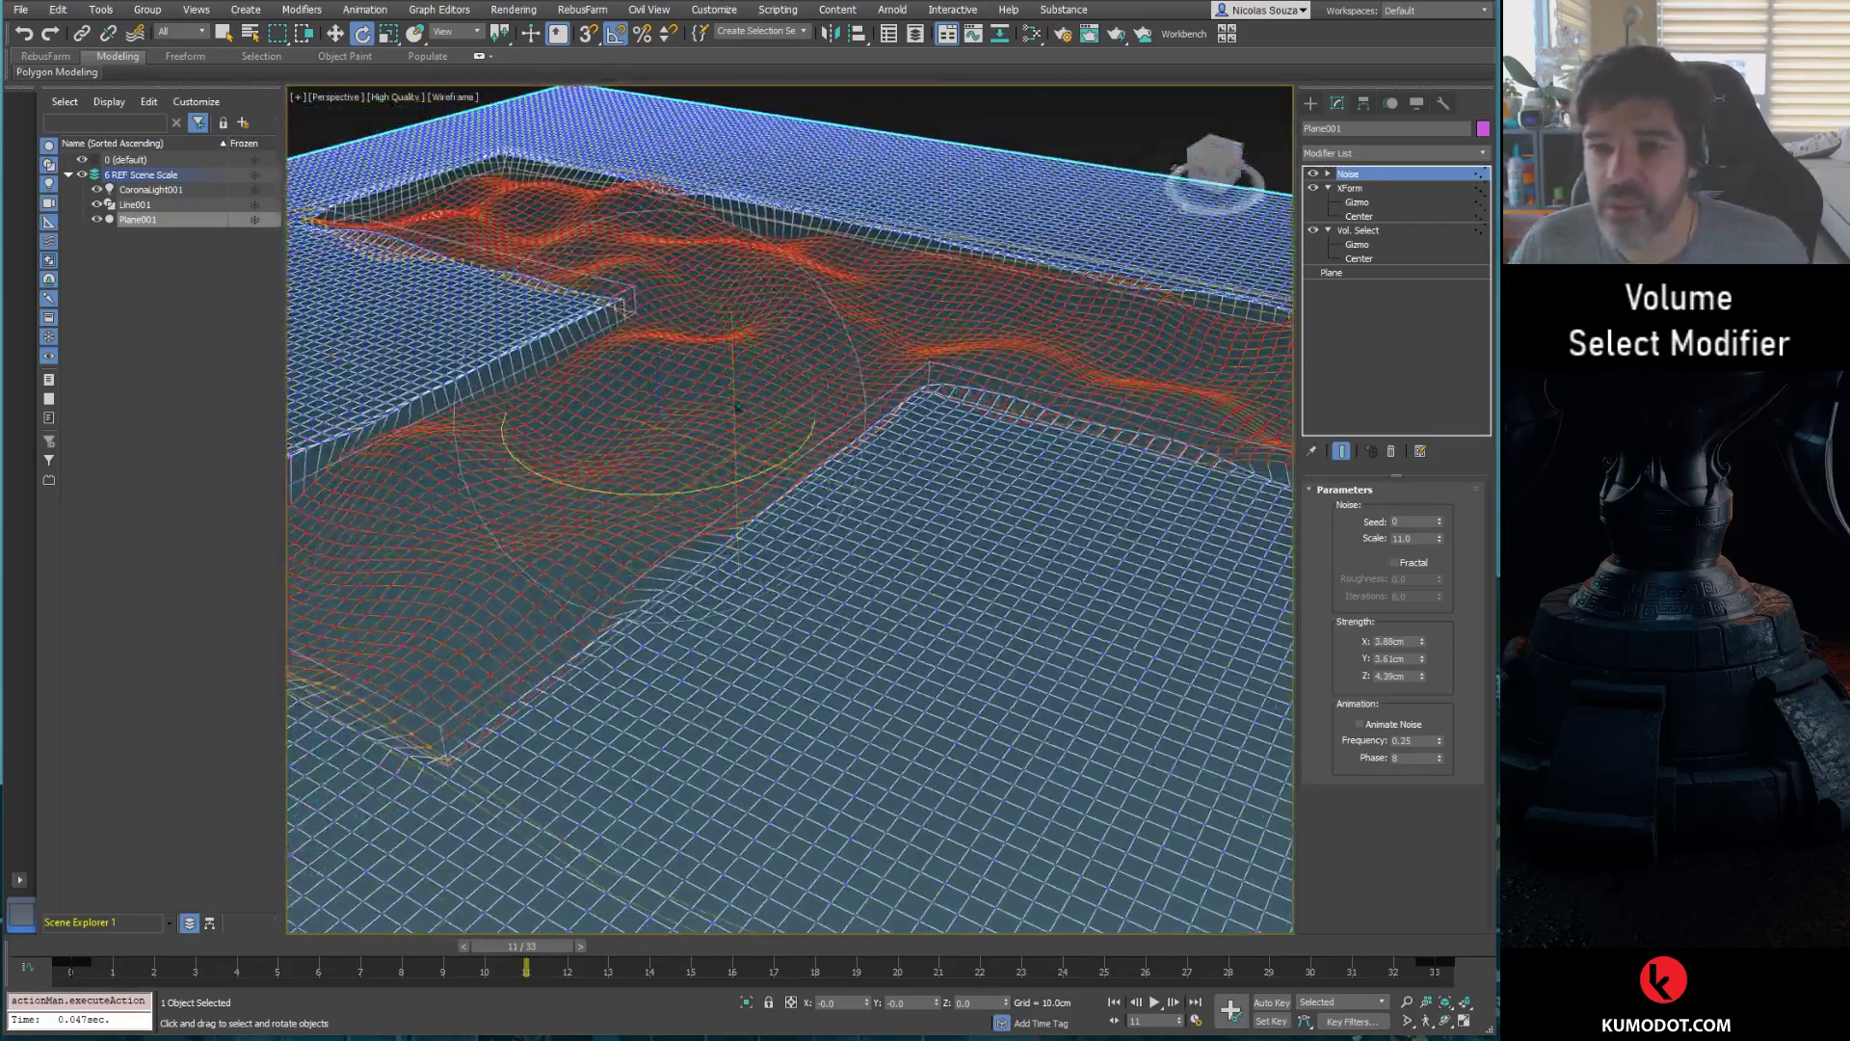
key("F3")
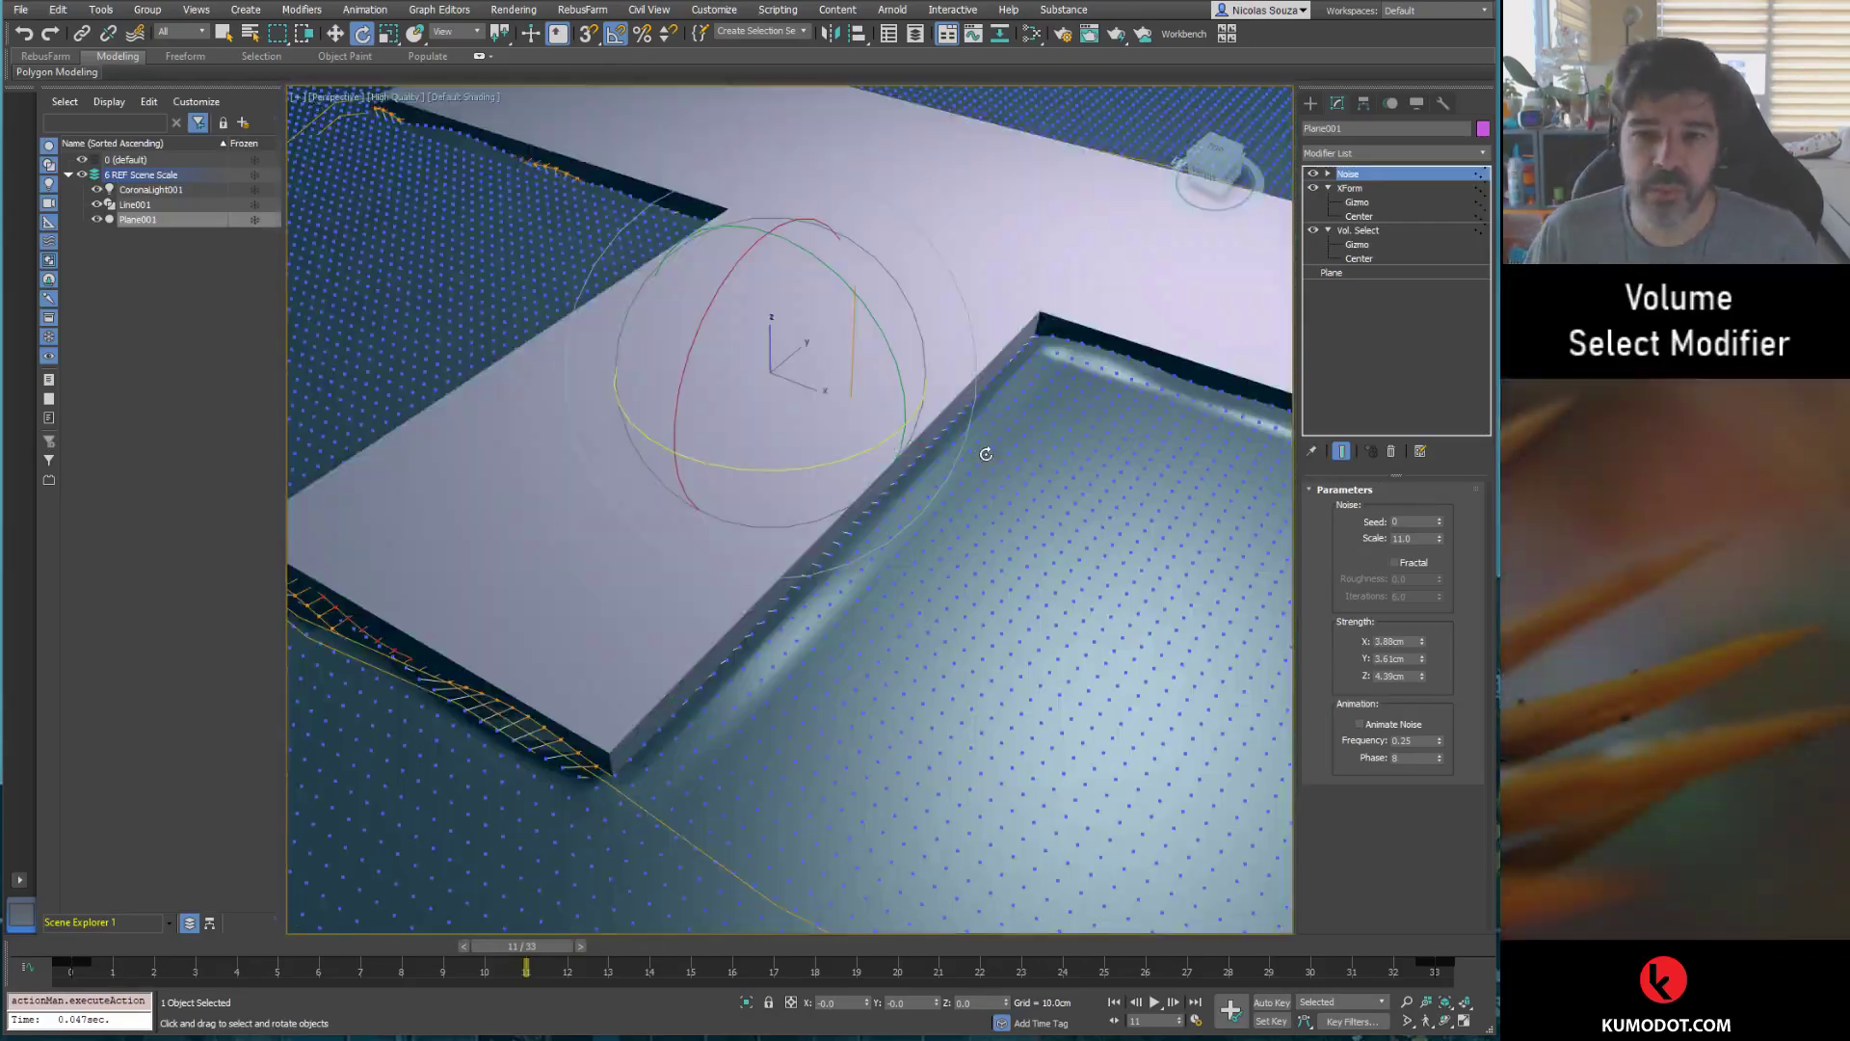
key("F3")
key("F3")
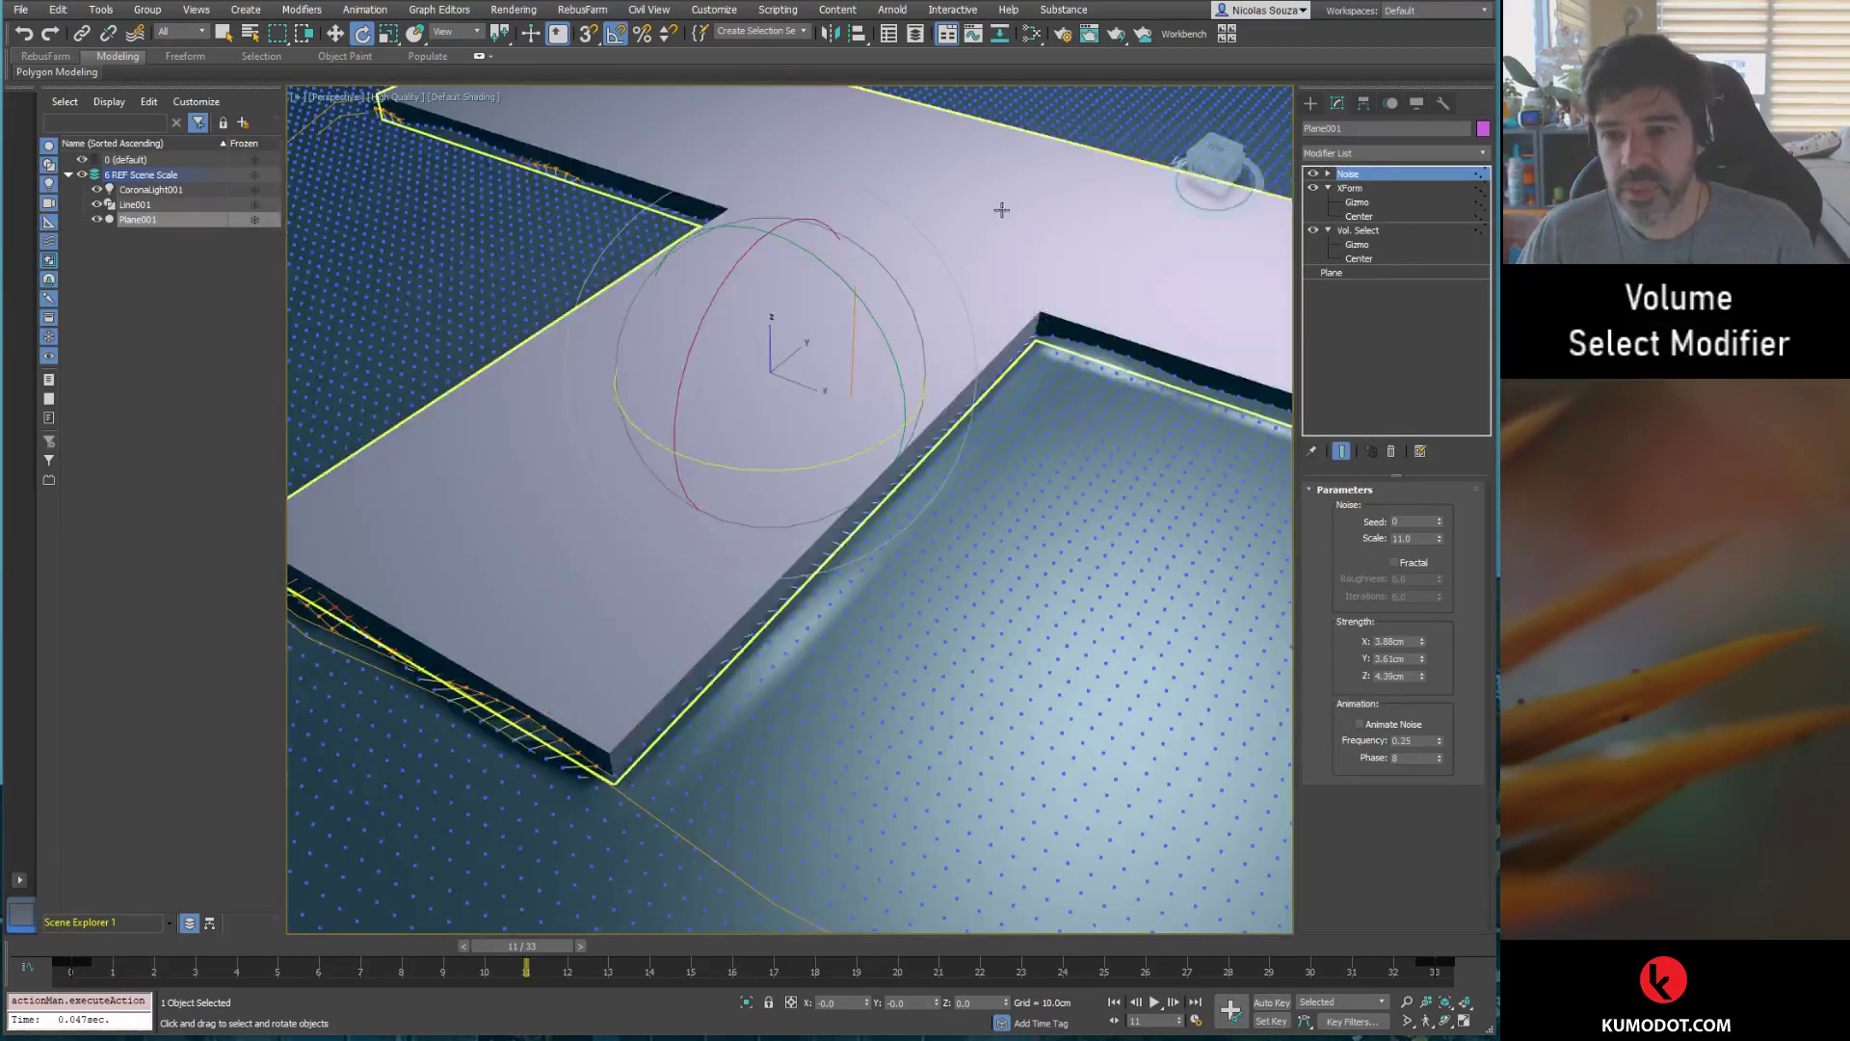
key("F4")
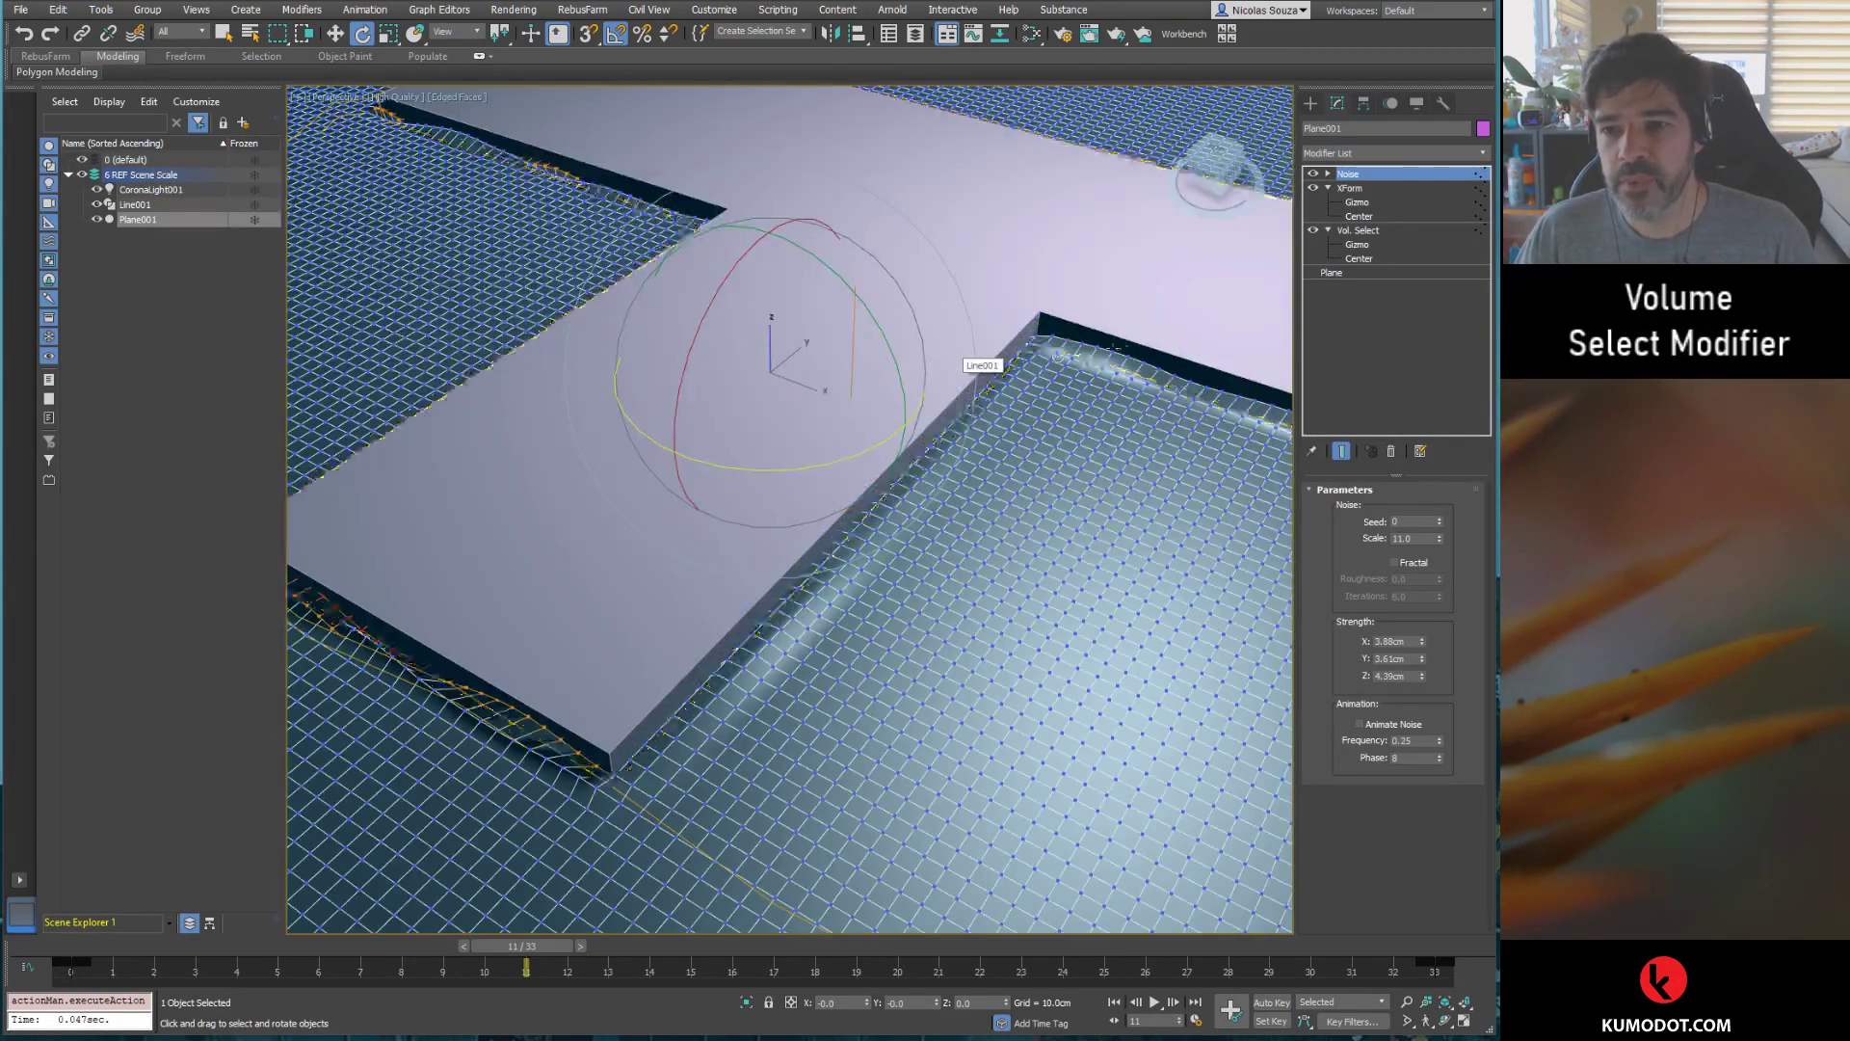
key("F4")
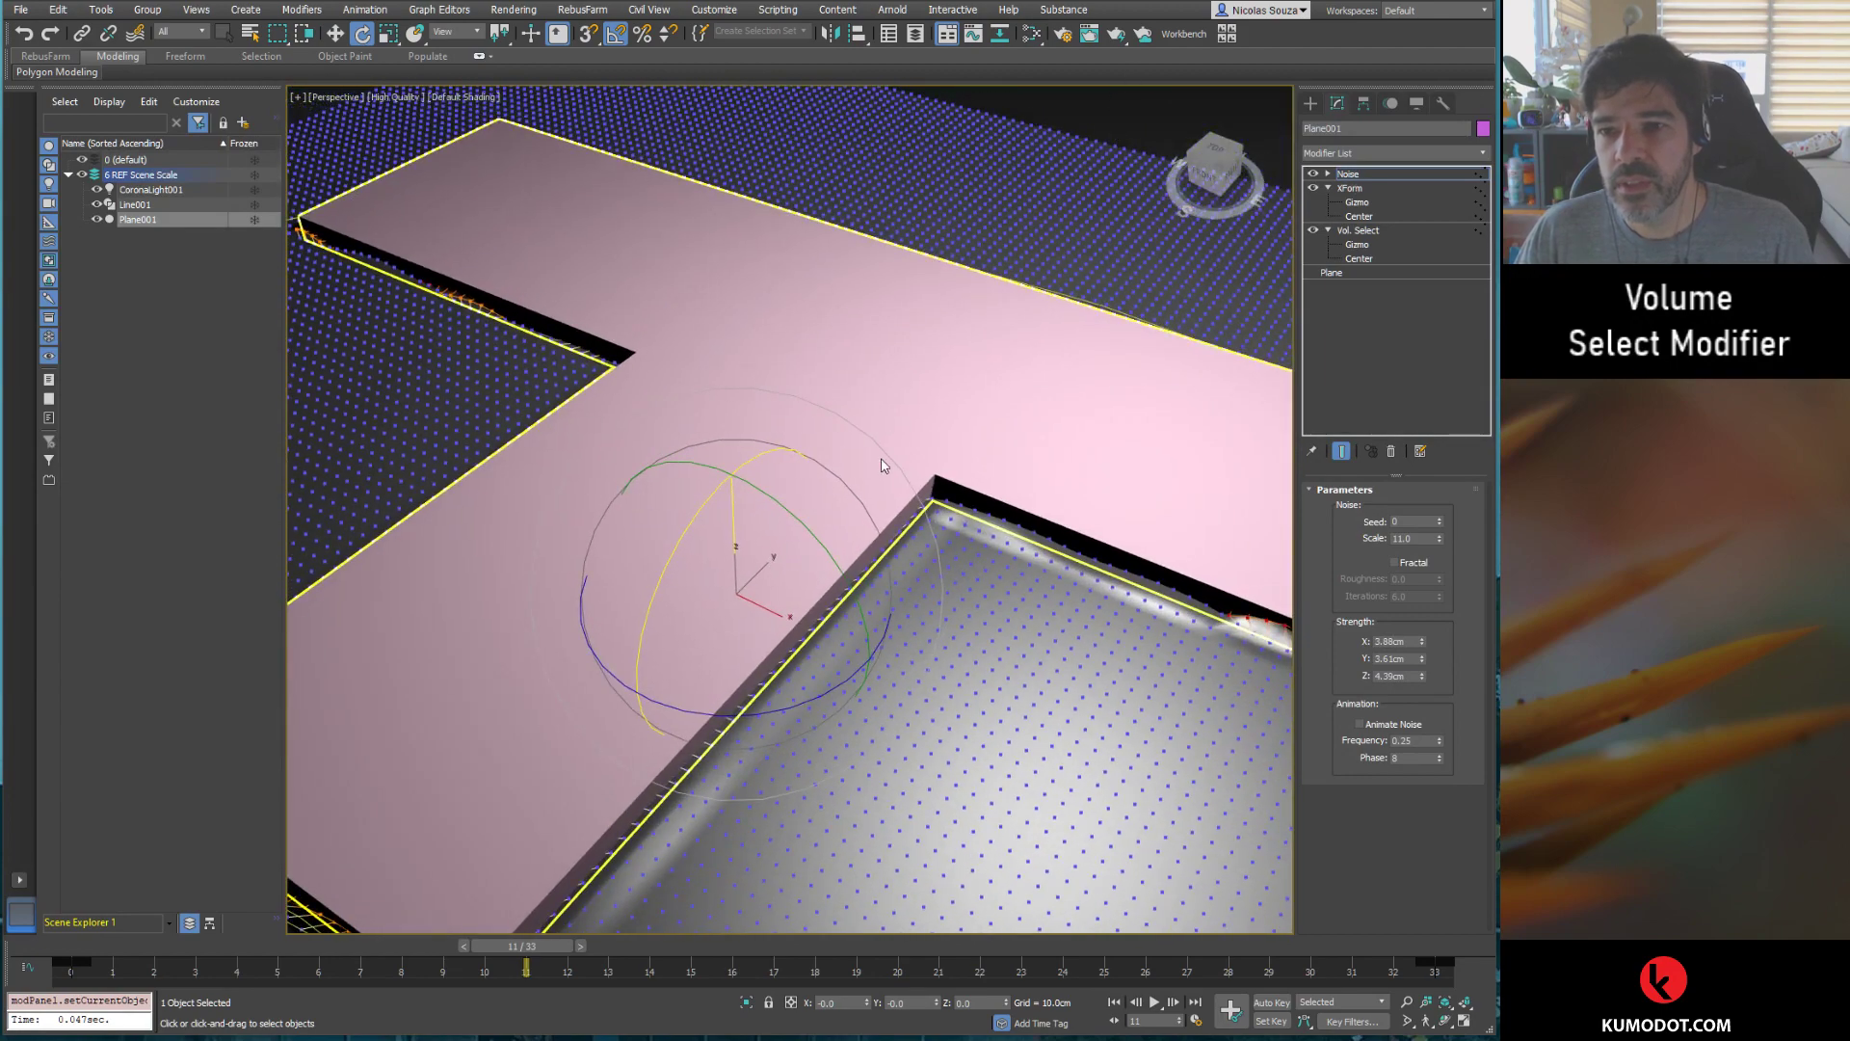
middle_click_drag(877, 465, 891, 322, "alt")
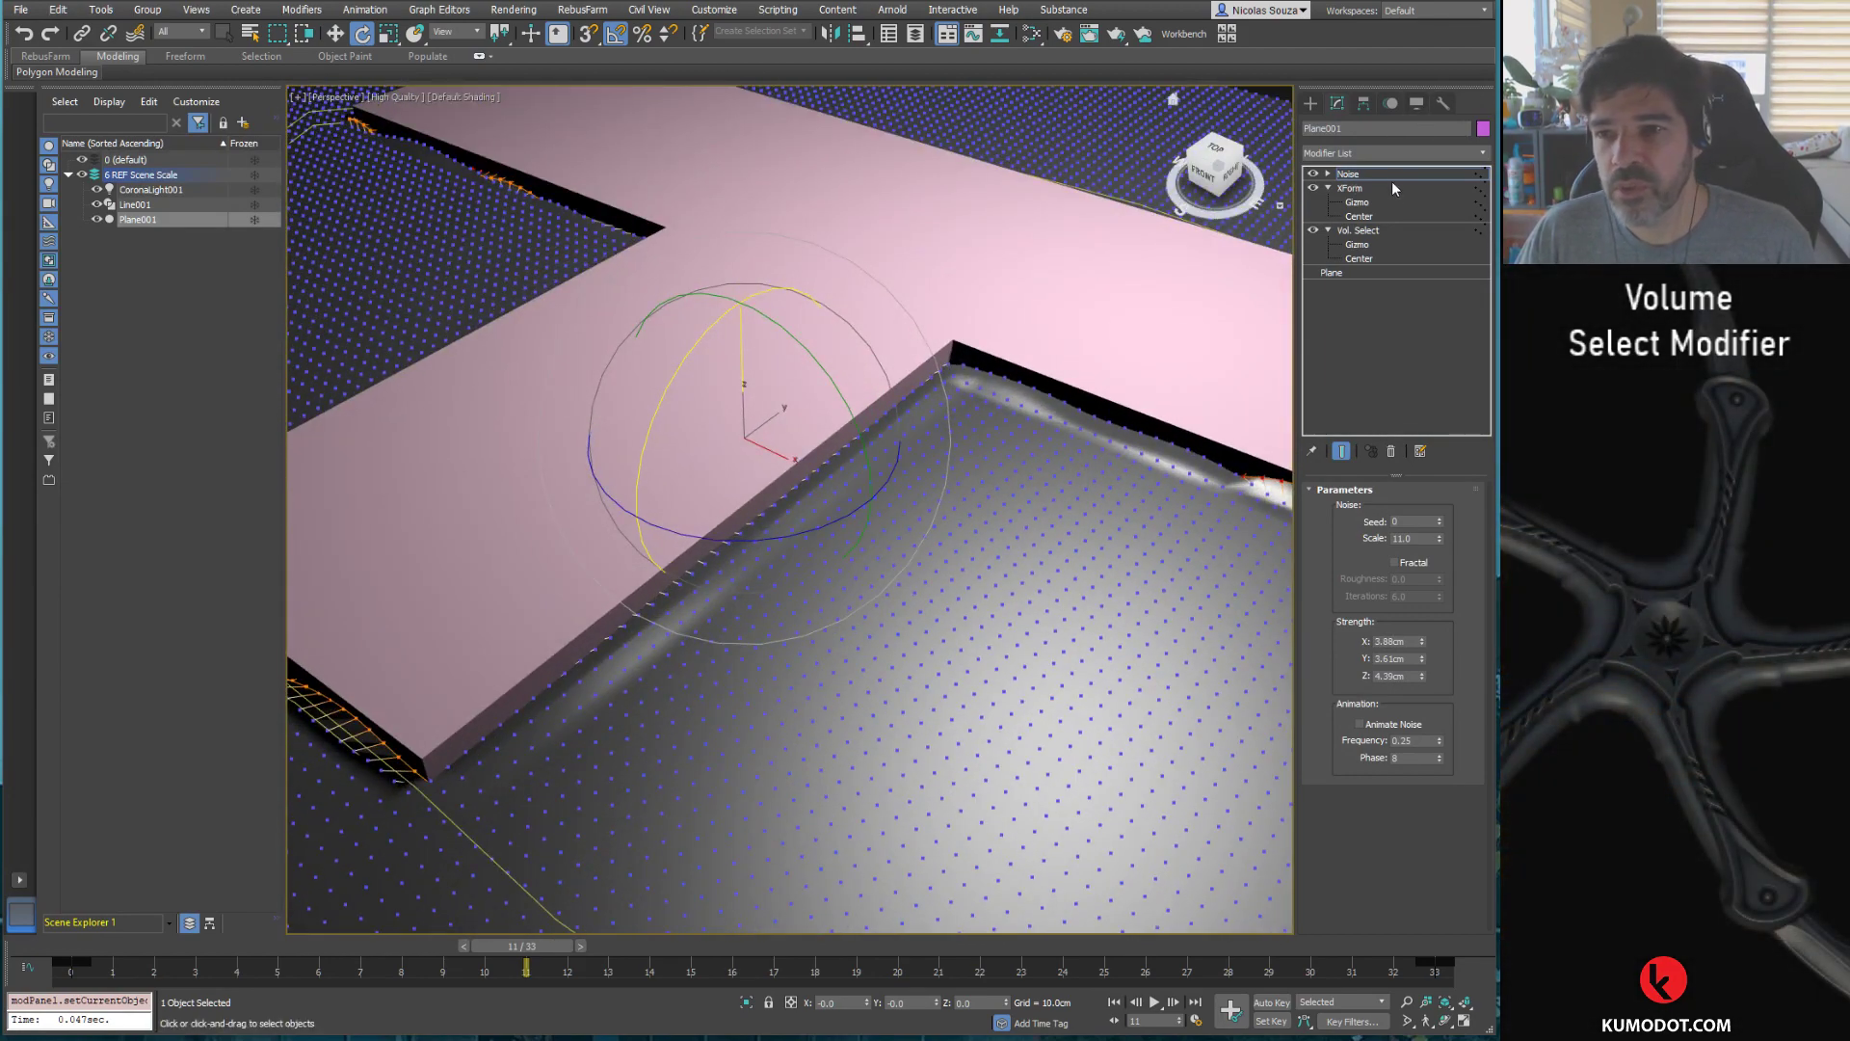
Step: Add an Edit Poly modifier to Plane001's stack
left_click(1484, 153)
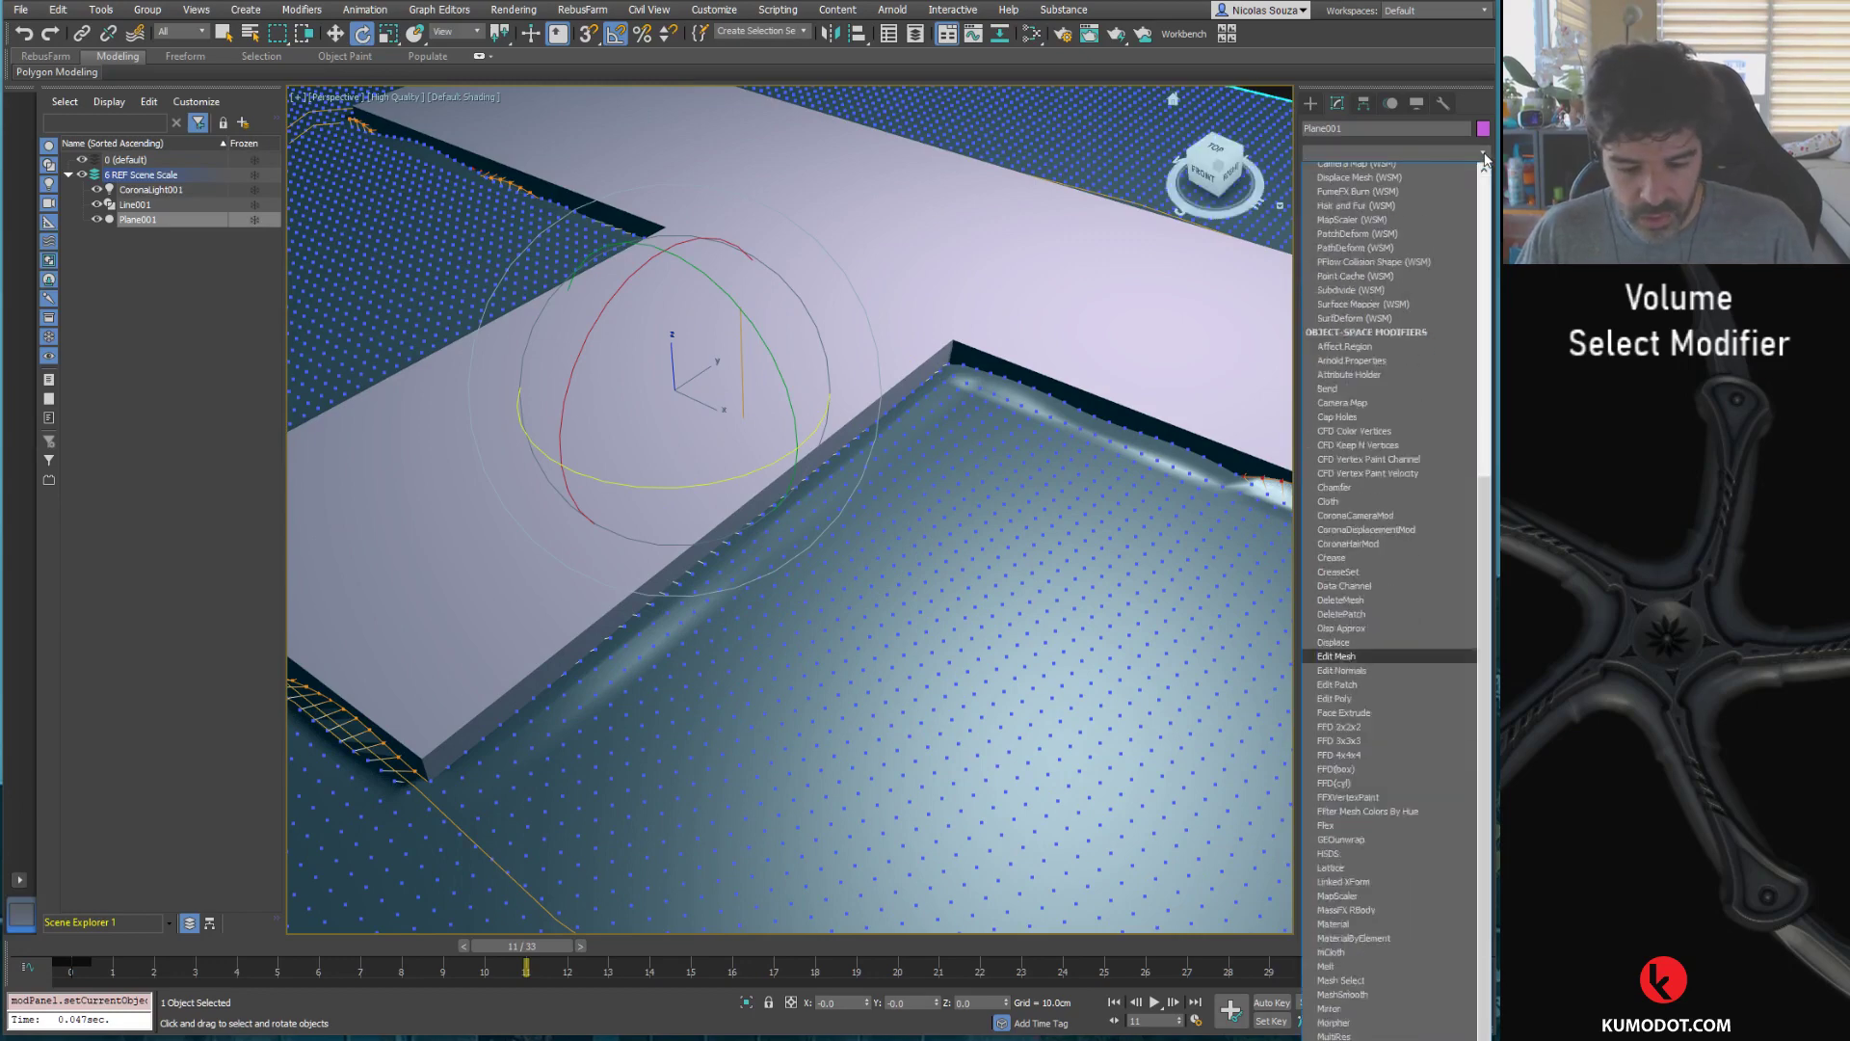
scroll(1485, 159, "down", 6)
type("Displace")
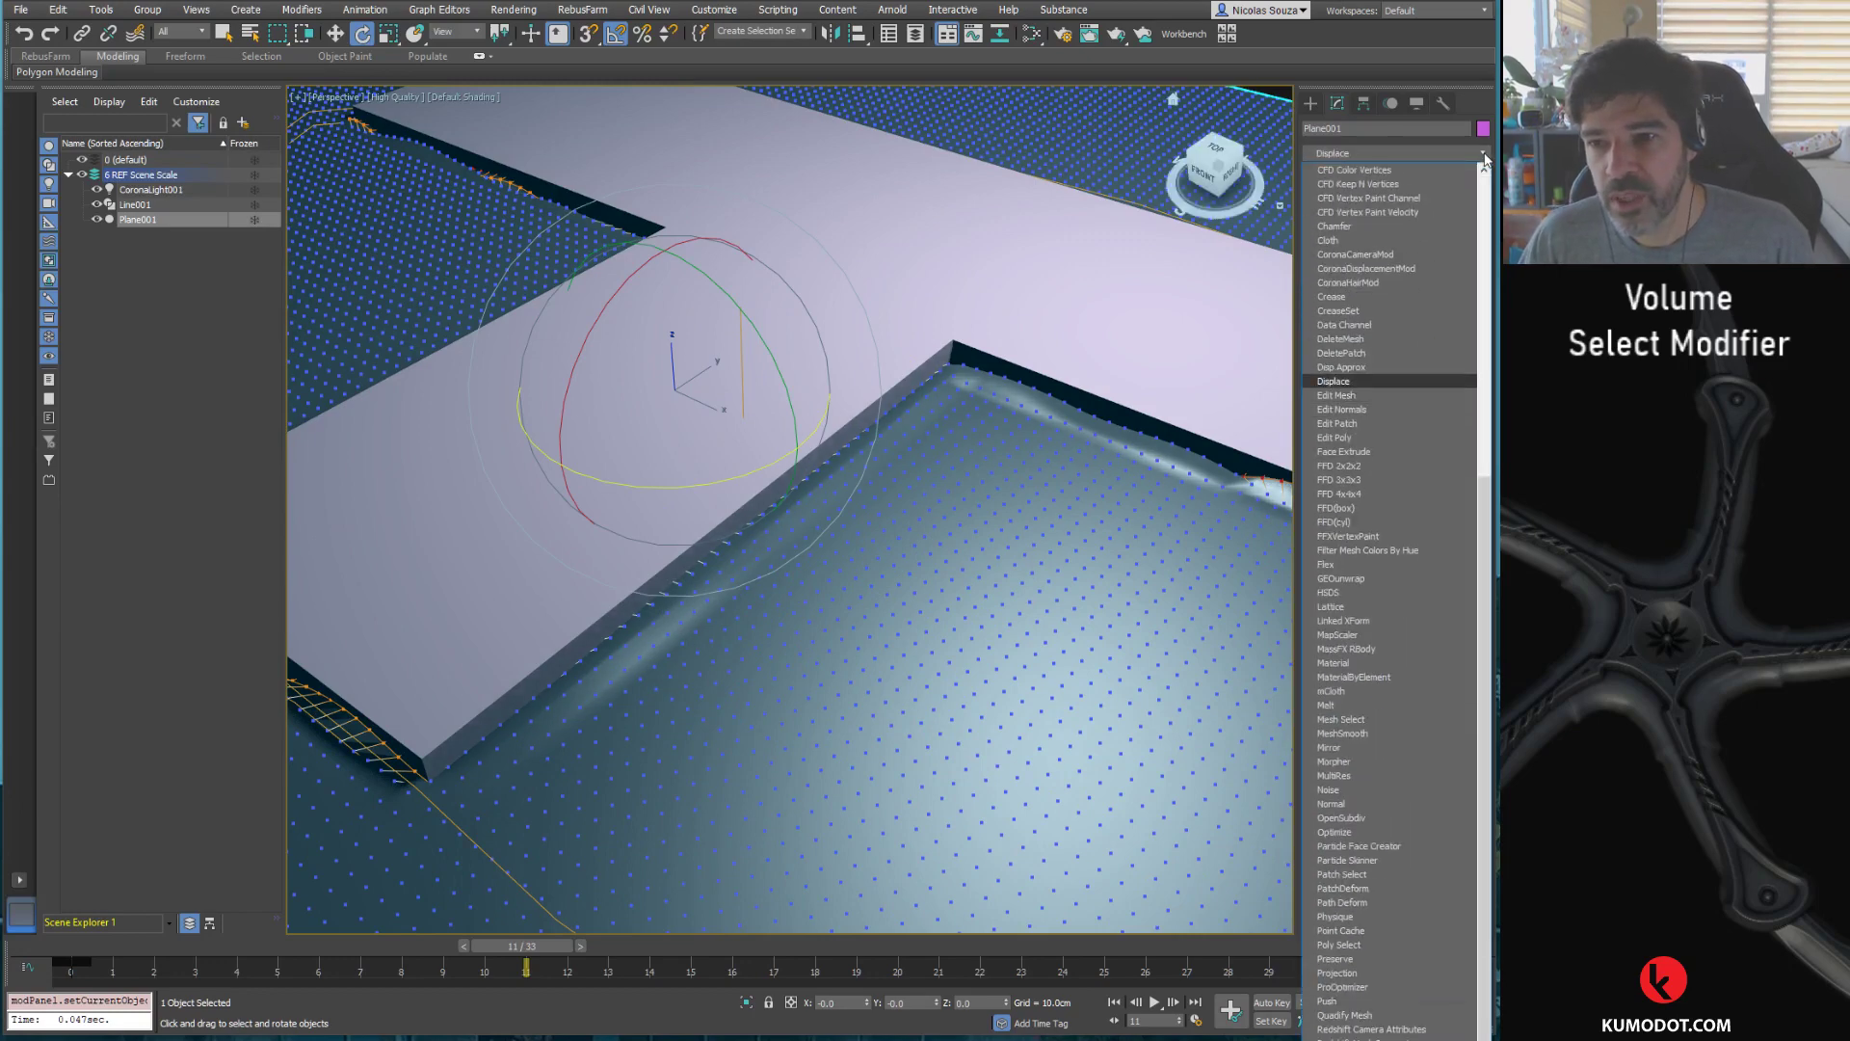
key("Down")
key("Down")
key("Down")
key("Return")
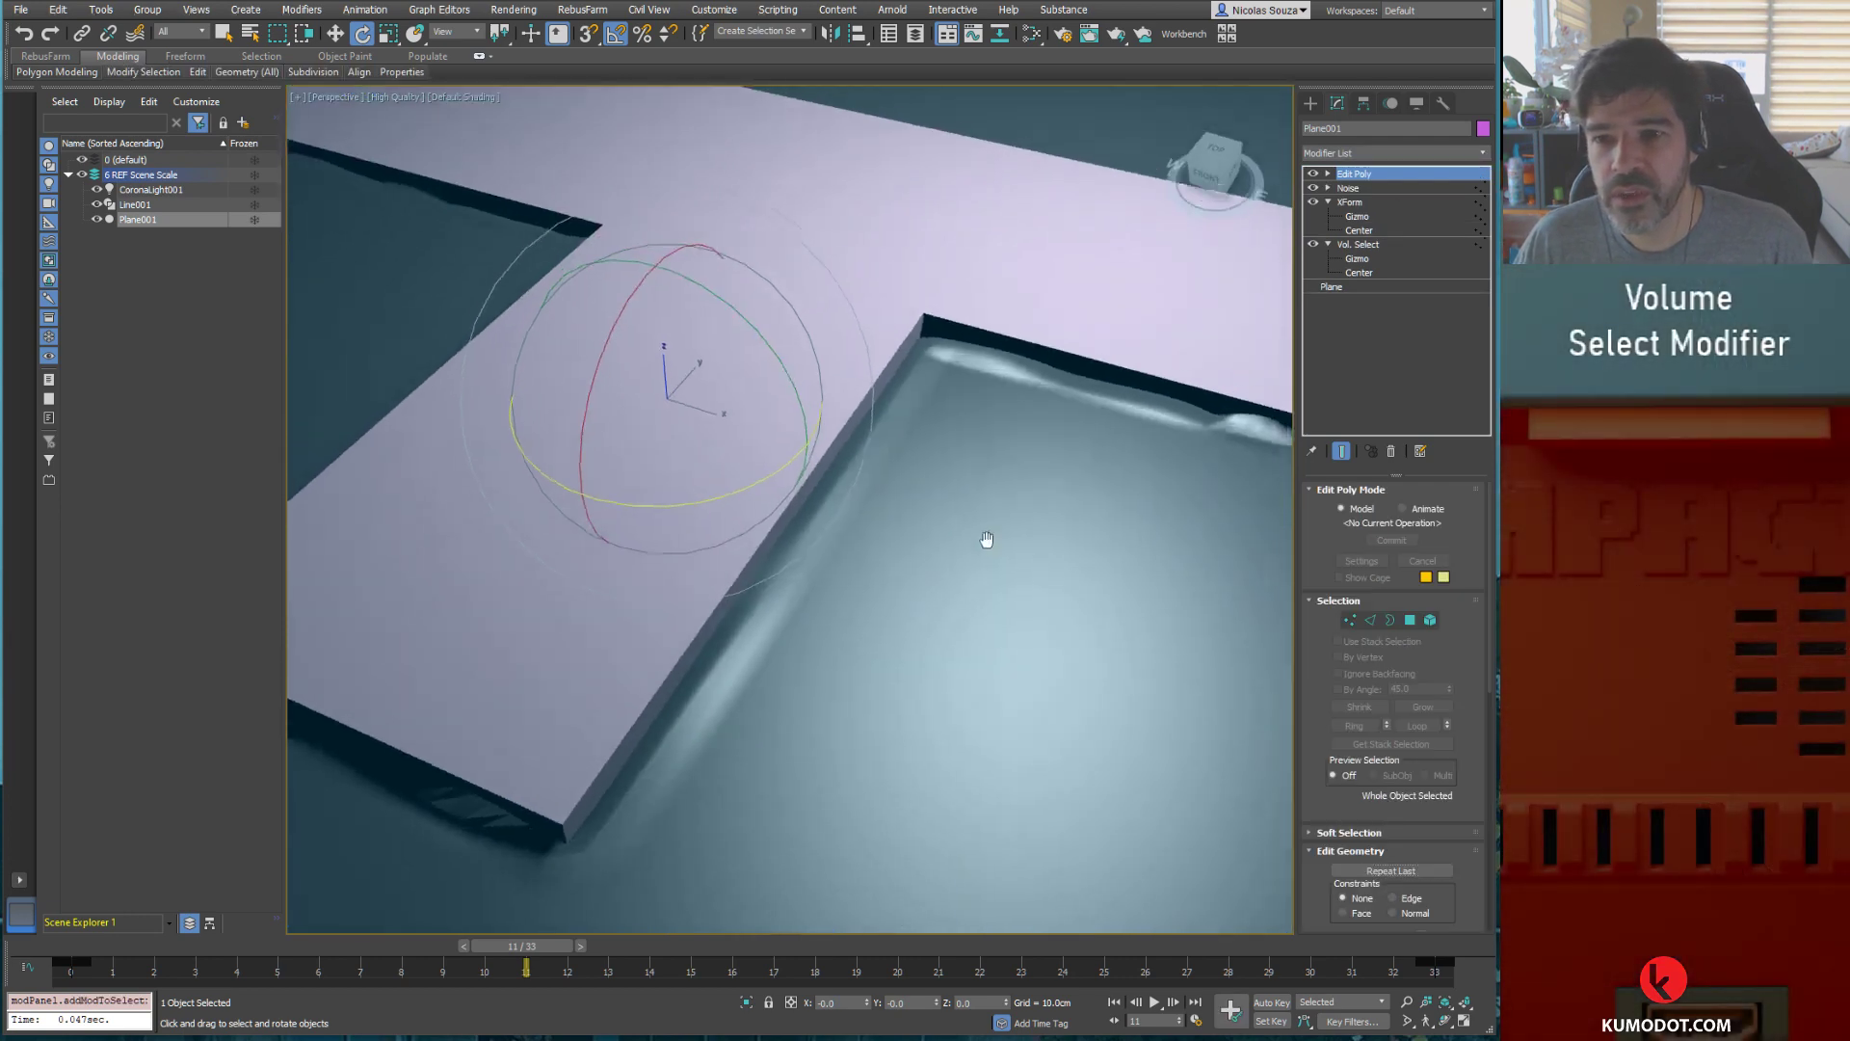
Step: Select the T-shaped Line001 extrusion, undoing an accidental rotation
middle_click_drag(978, 522, 835, 662)
scroll(826, 677, "down", 3)
scroll(820, 642, "up", 3)
left_click(897, 491)
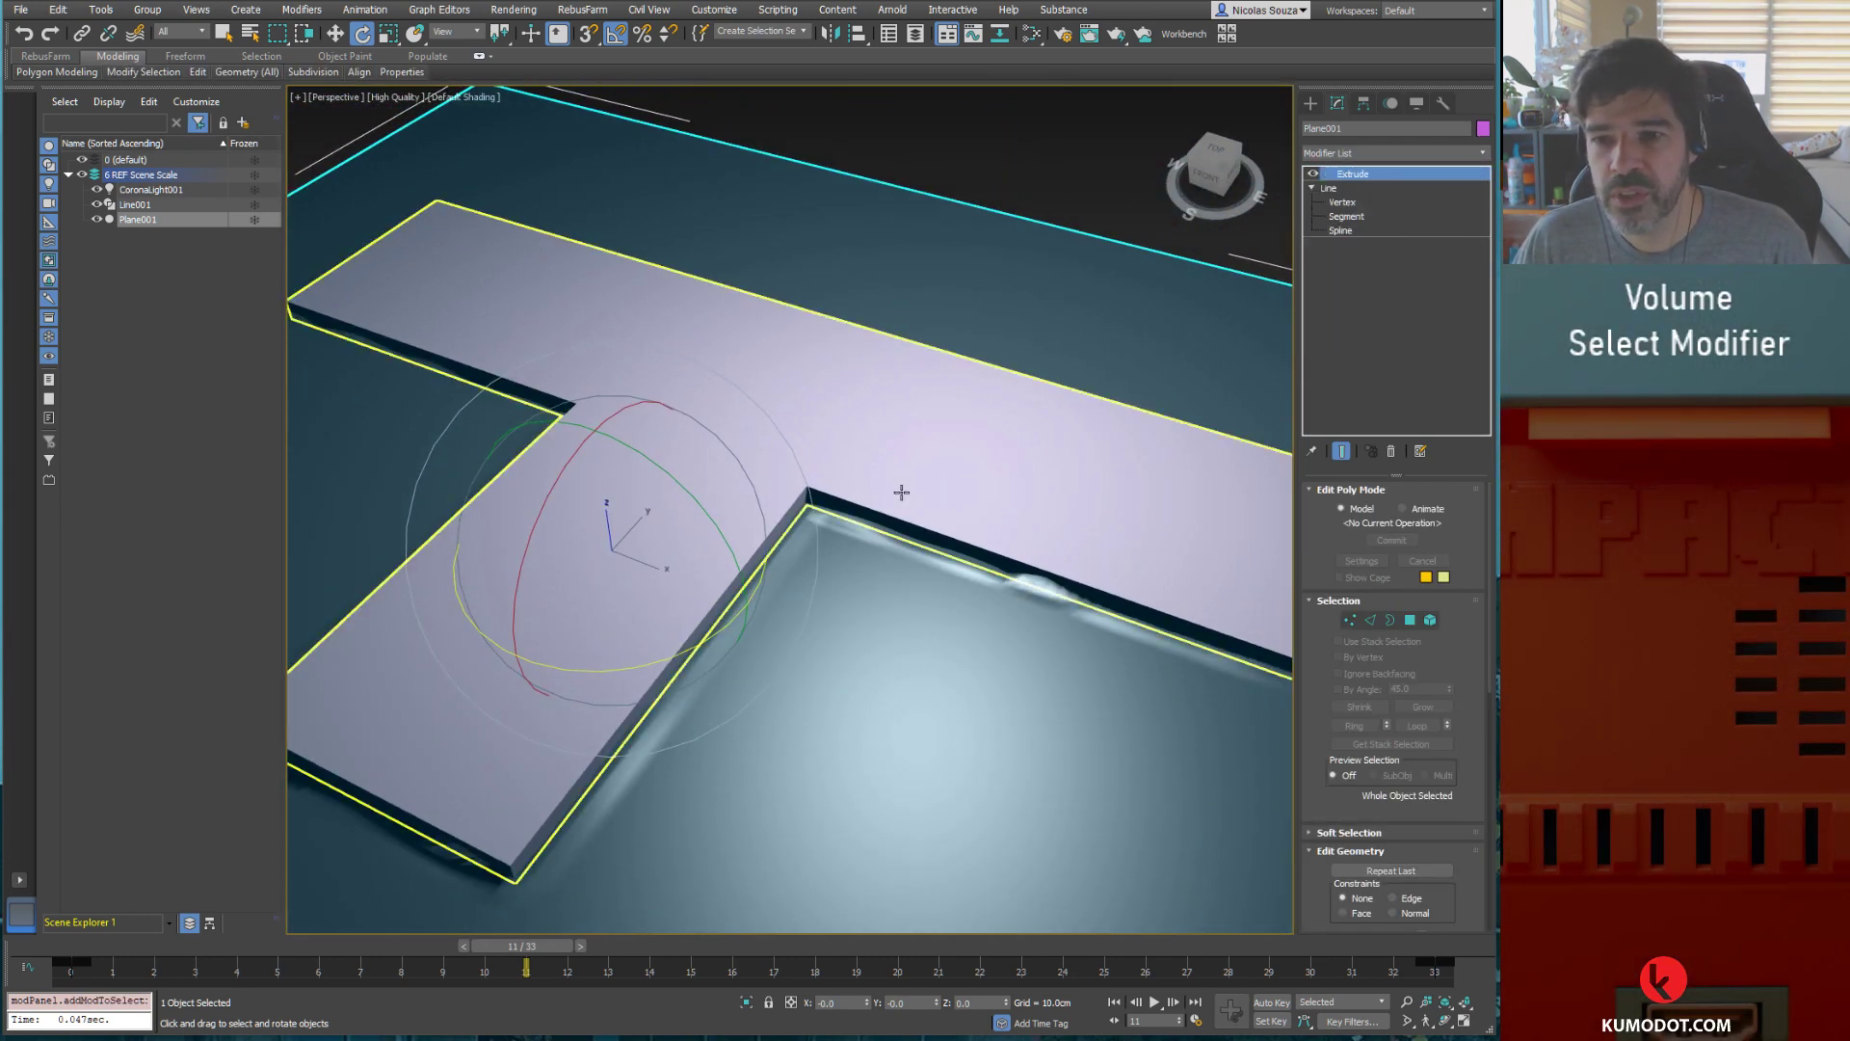
left_click_drag(762, 624, 747, 636)
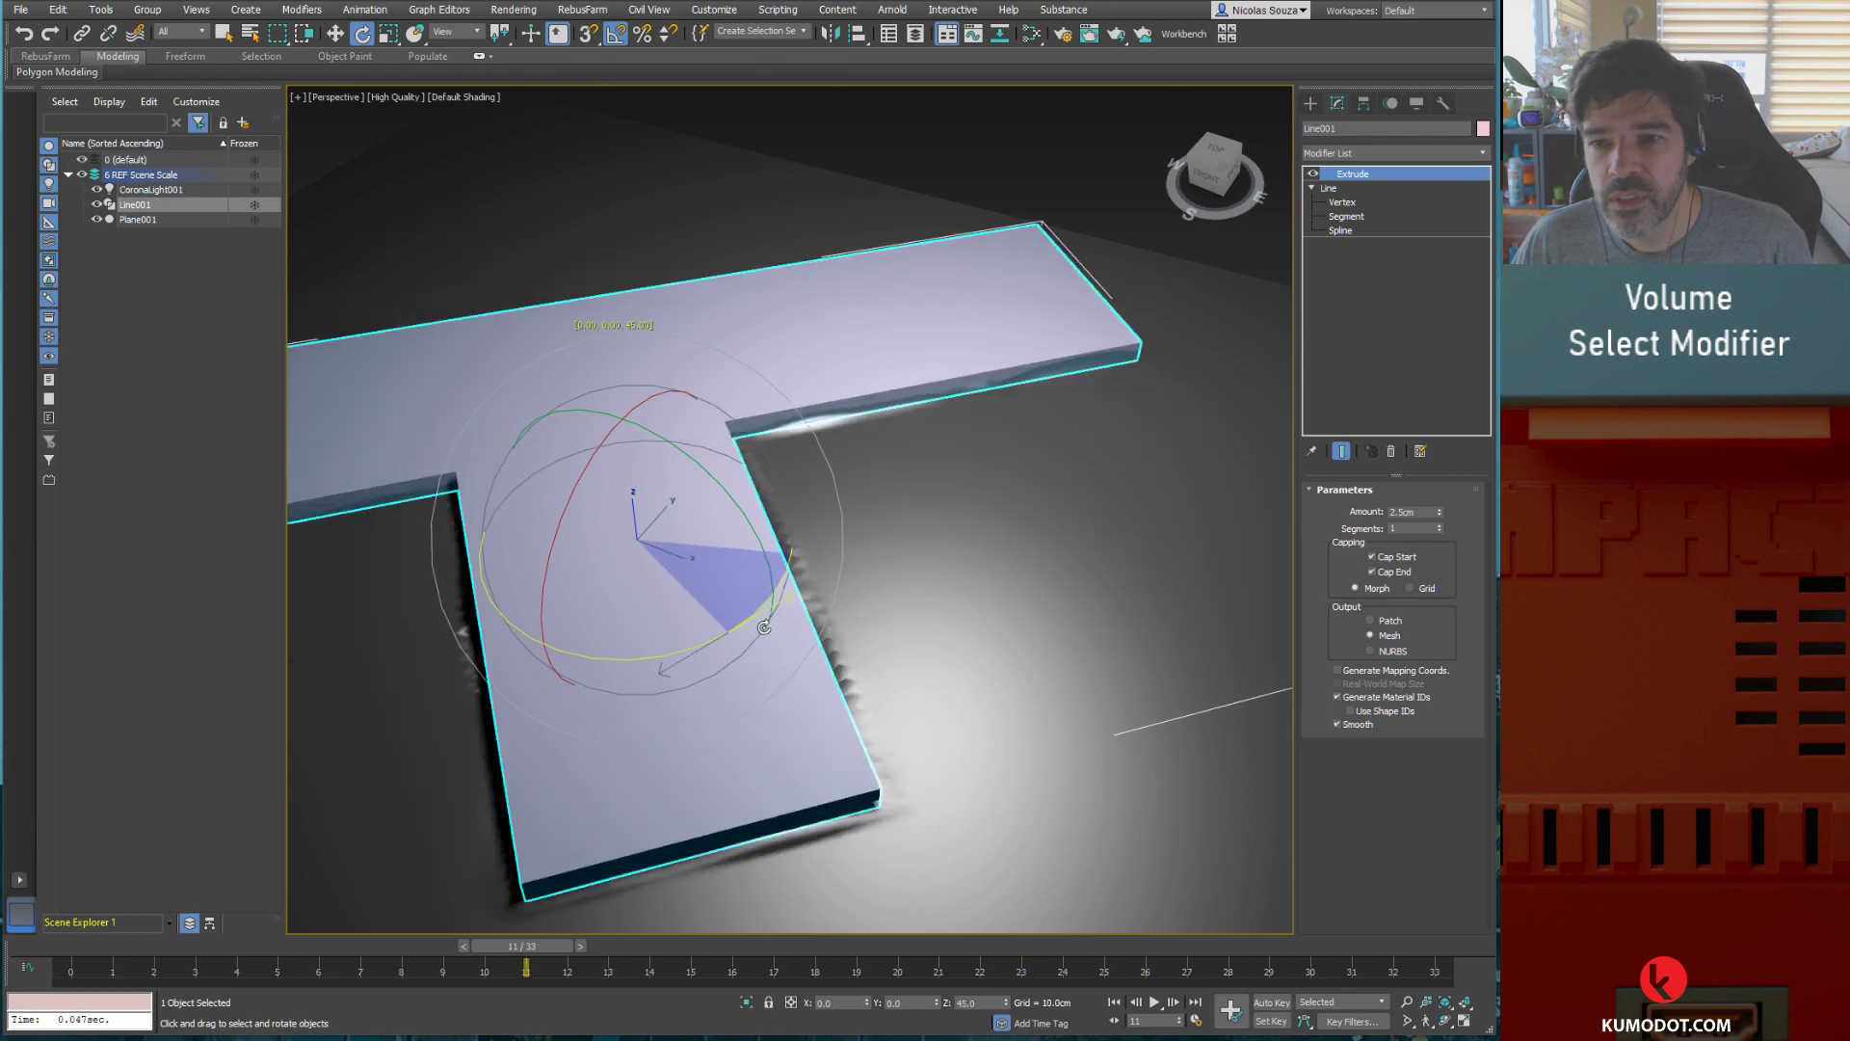
key("ctrl+z")
Step: Switch to the Move tool and frame the view around the T's junction
key("w")
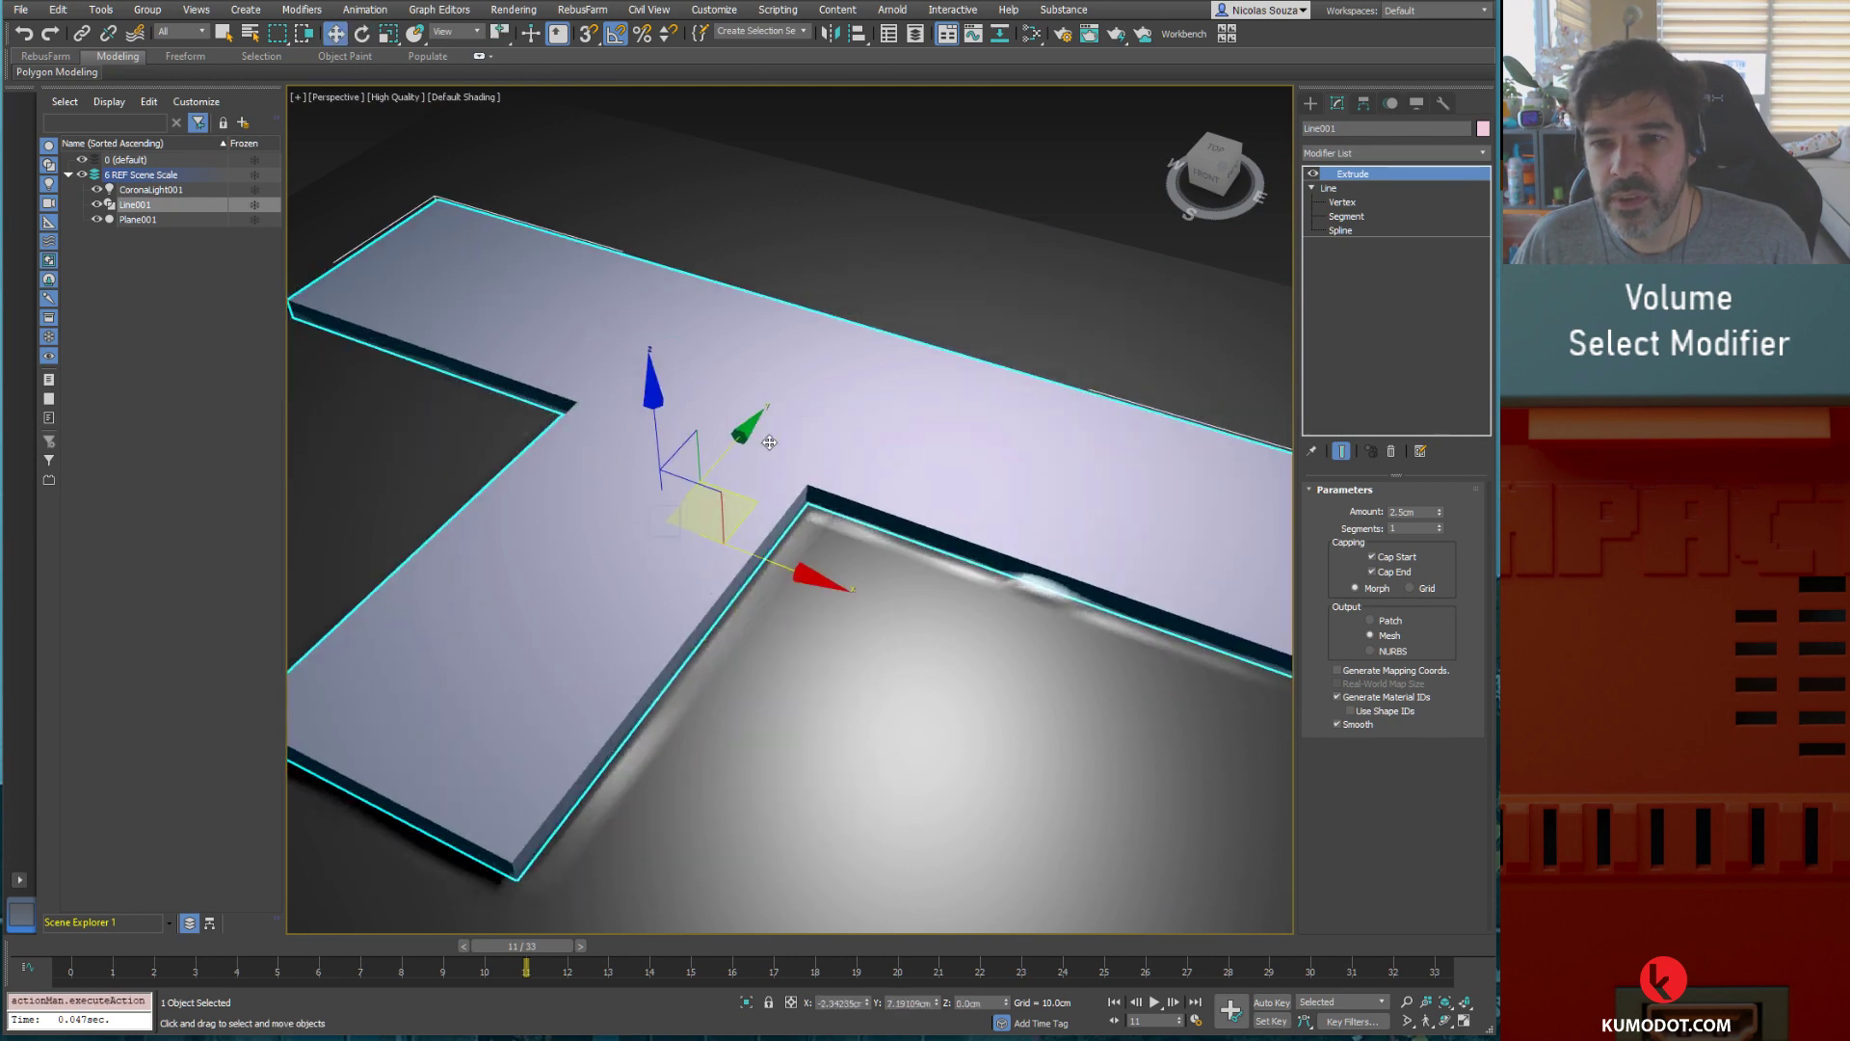
scroll(740, 528, "down", 3)
scroll(674, 533, "up", 3)
mouse_move(673, 533)
middle_mouse_down("alt")
mouse_move(828, 598)
mouse_move(758, 677)
middle_mouse_up("alt")
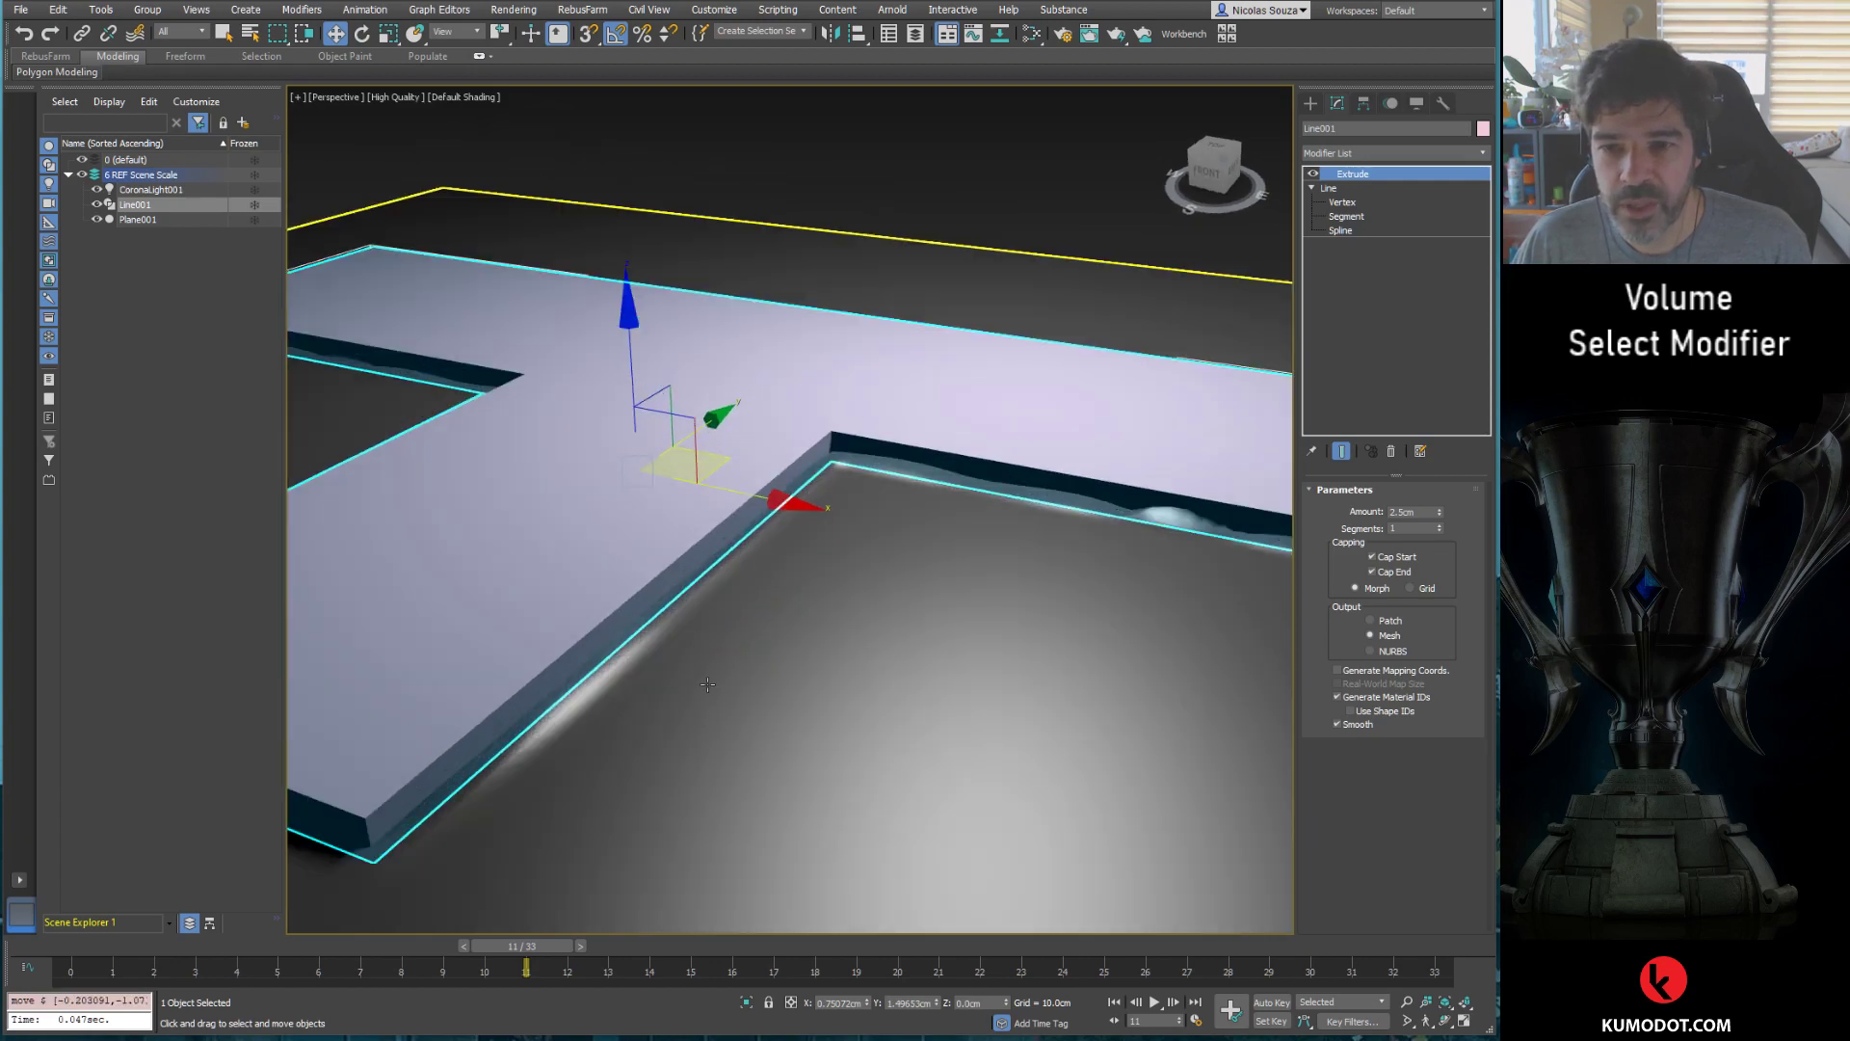
scroll(758, 677, "down", 2)
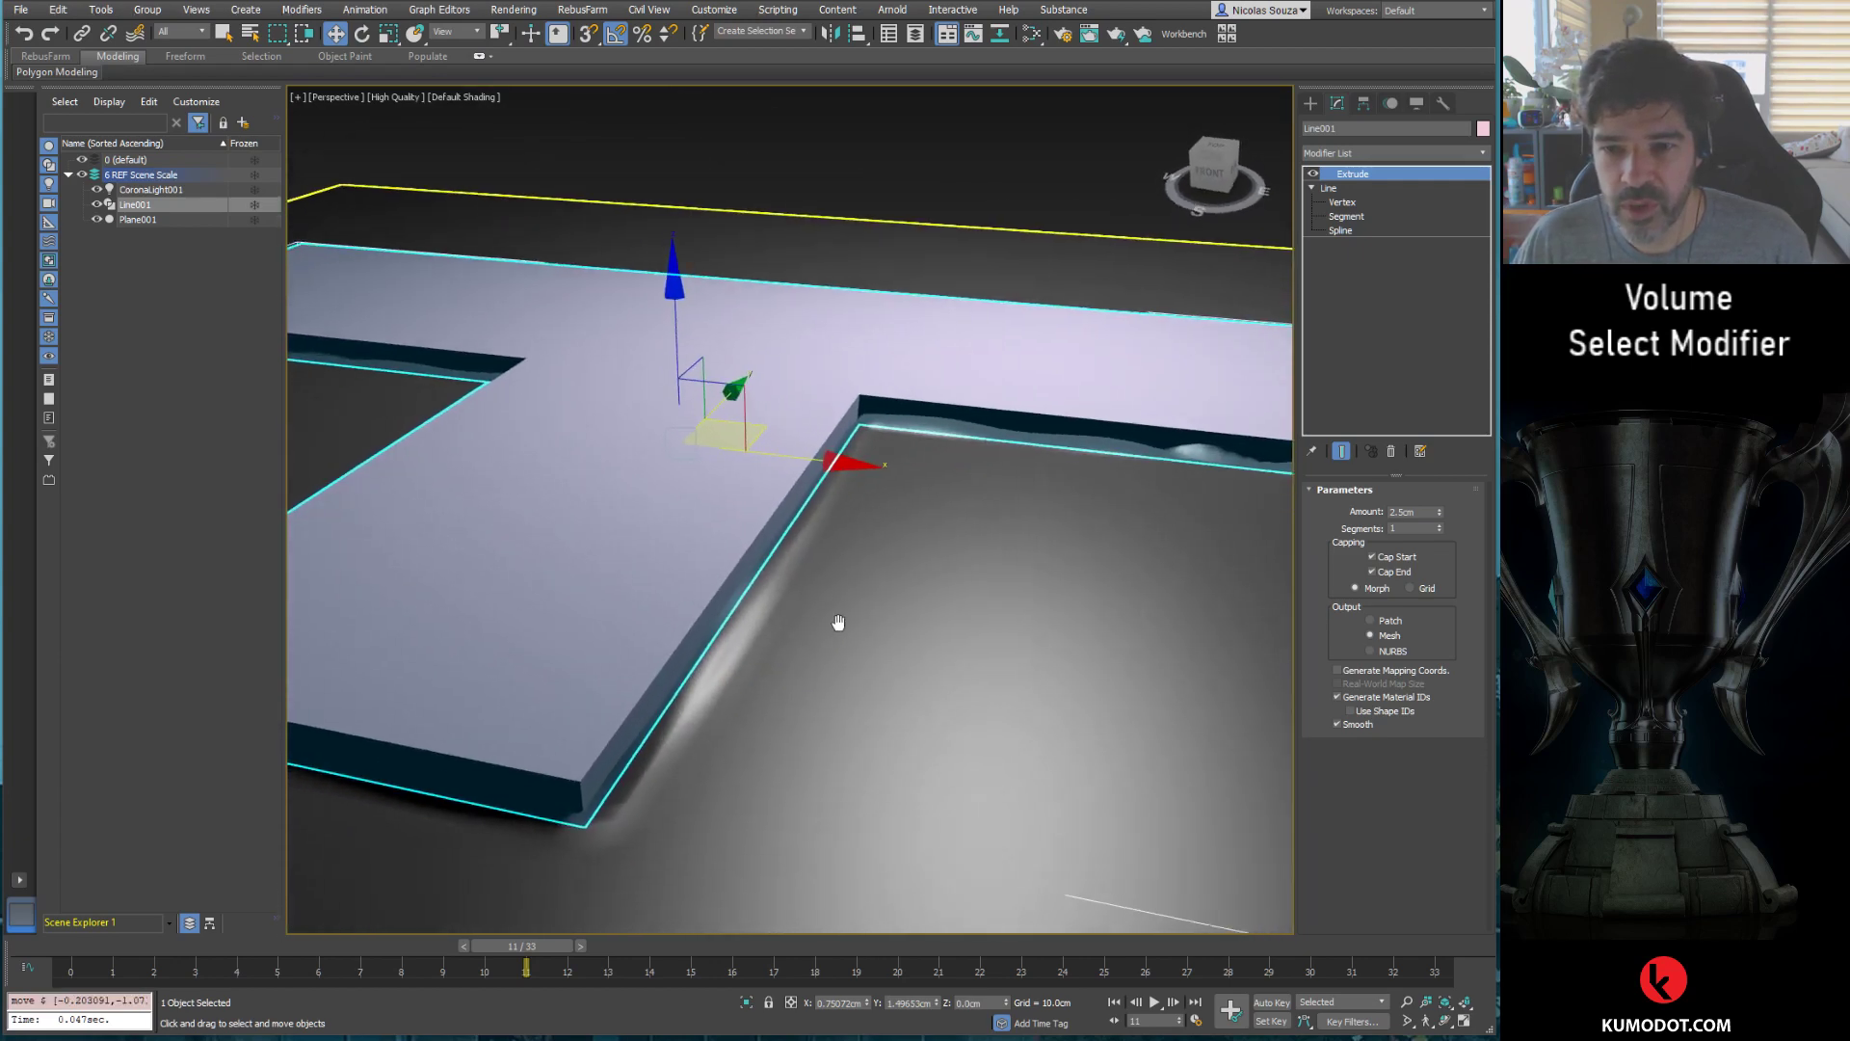
scroll(838, 620, "down", 1)
scroll(887, 569, "down", 2)
scroll(754, 664, "up", 2)
mouse_move(754, 664)
middle_mouse_down()
mouse_move(794, 661)
mouse_move(725, 686)
middle_mouse_up()
Step: Check the Splines creation category, then select Line001's base Line level in the stack
left_click(1310, 106)
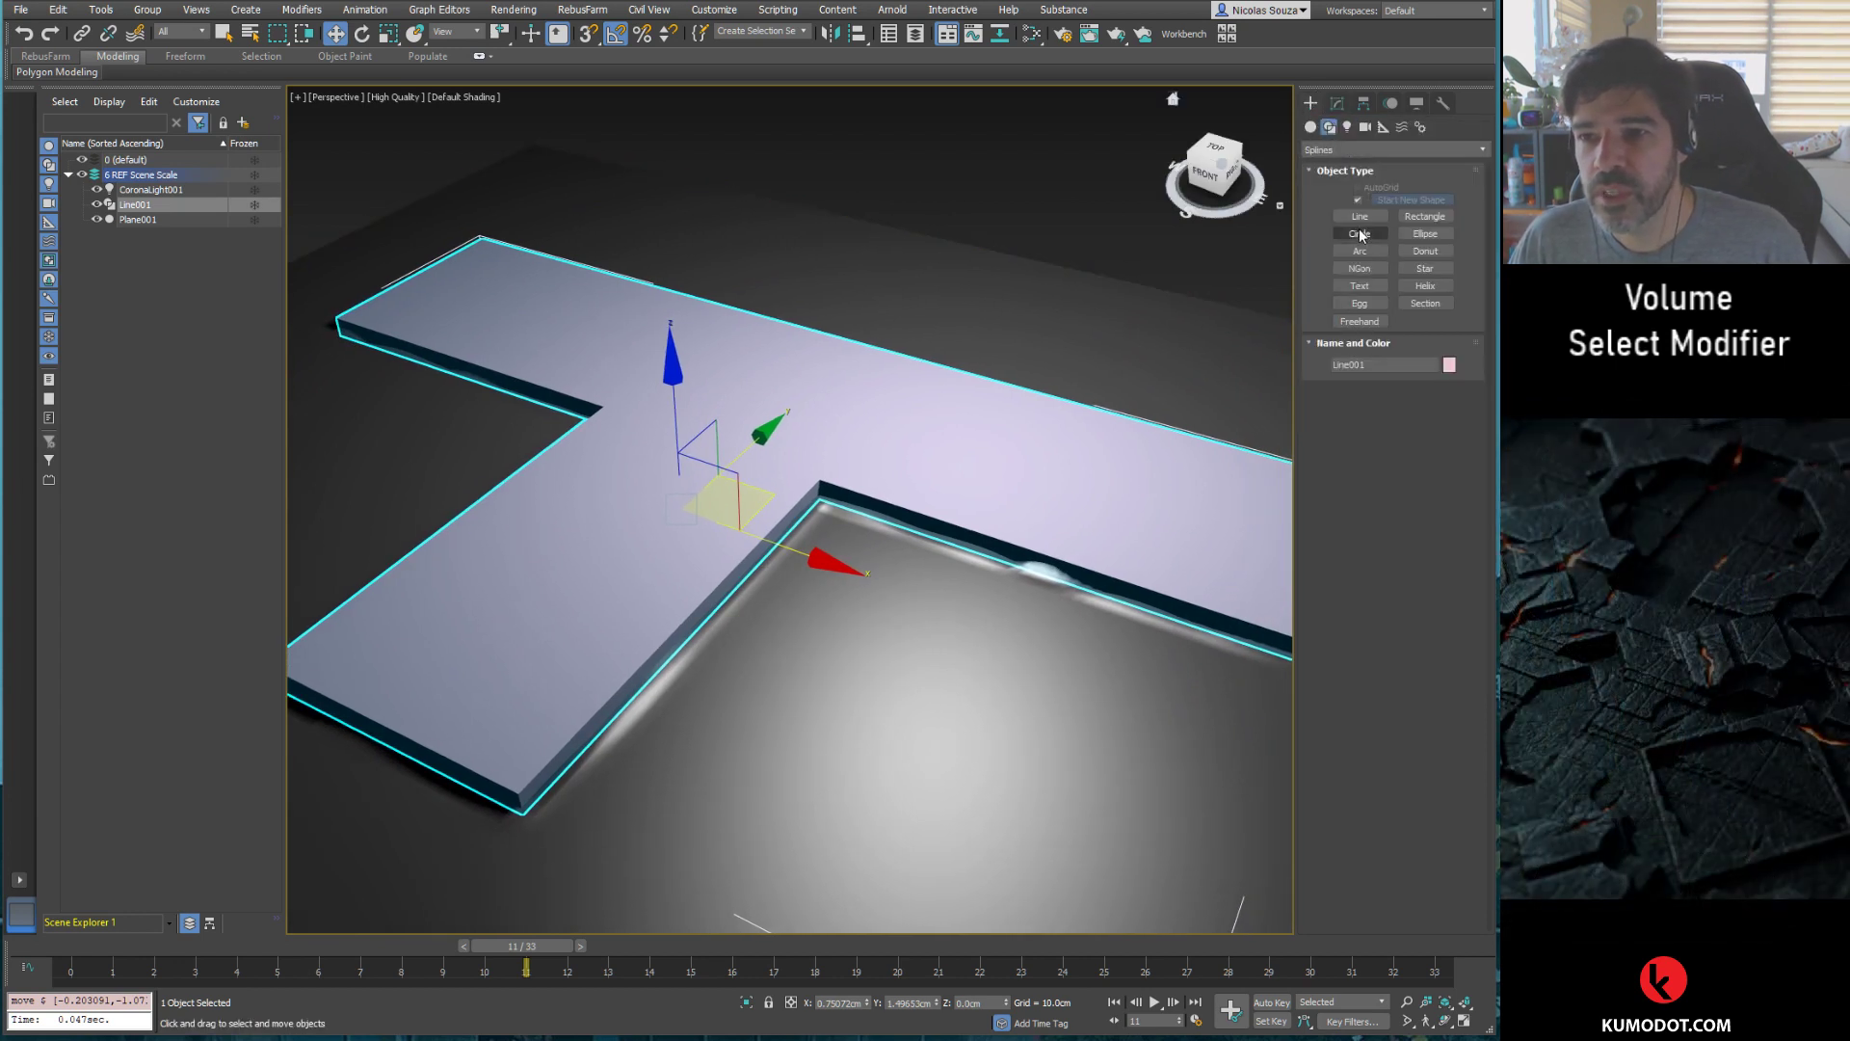
left_click(1346, 150)
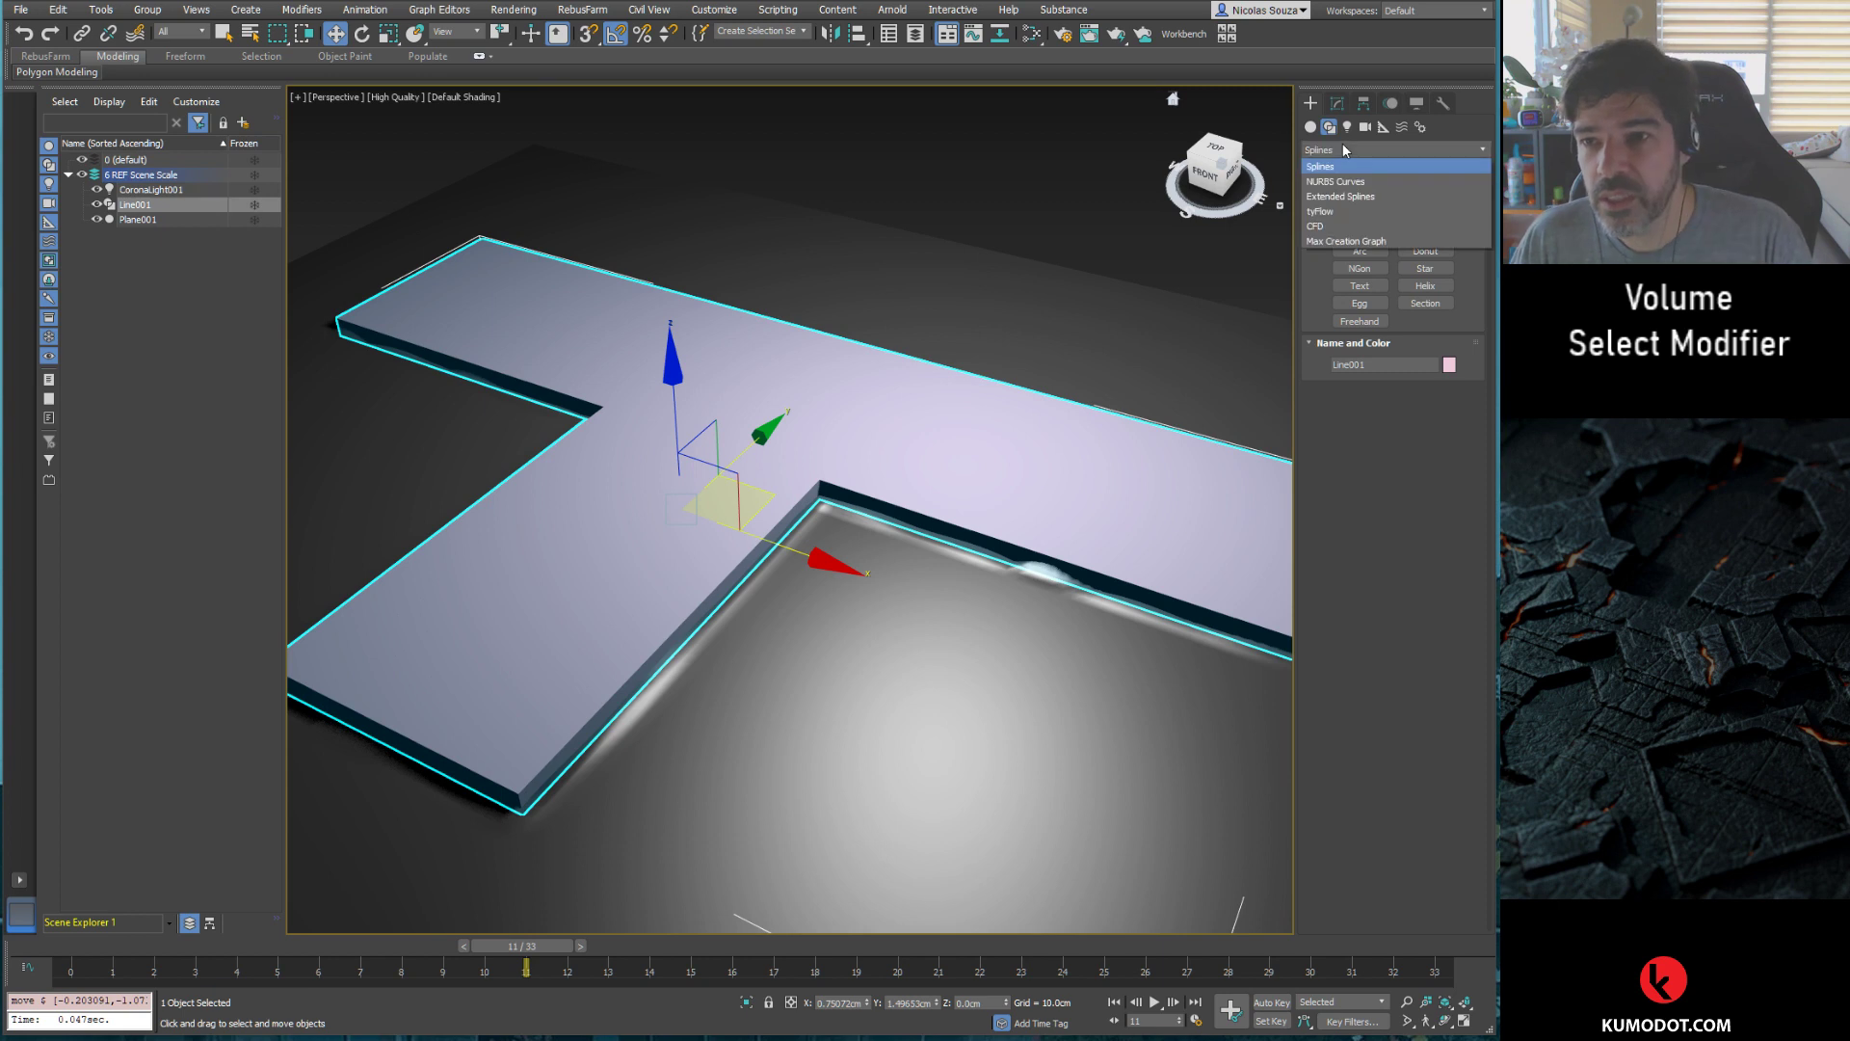
left_click(1347, 162)
left_click(1338, 103)
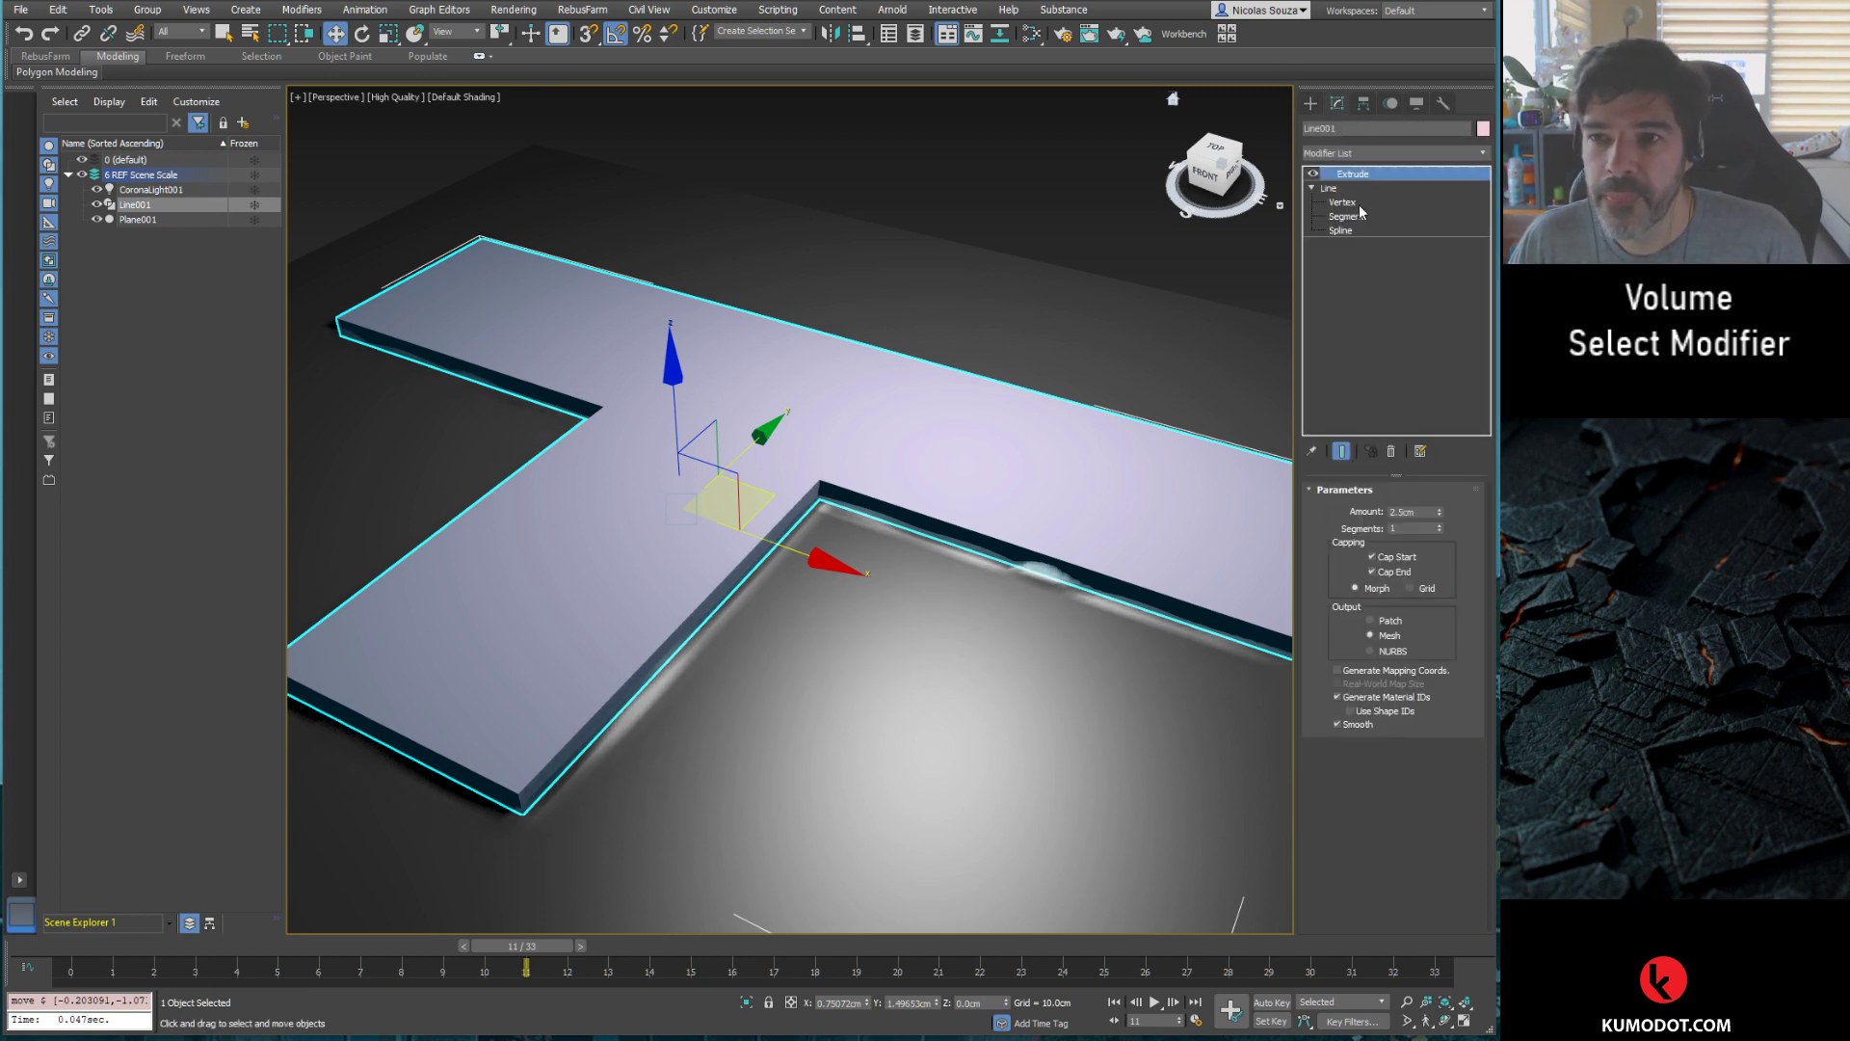
left_click(1322, 242)
left_click(1329, 188)
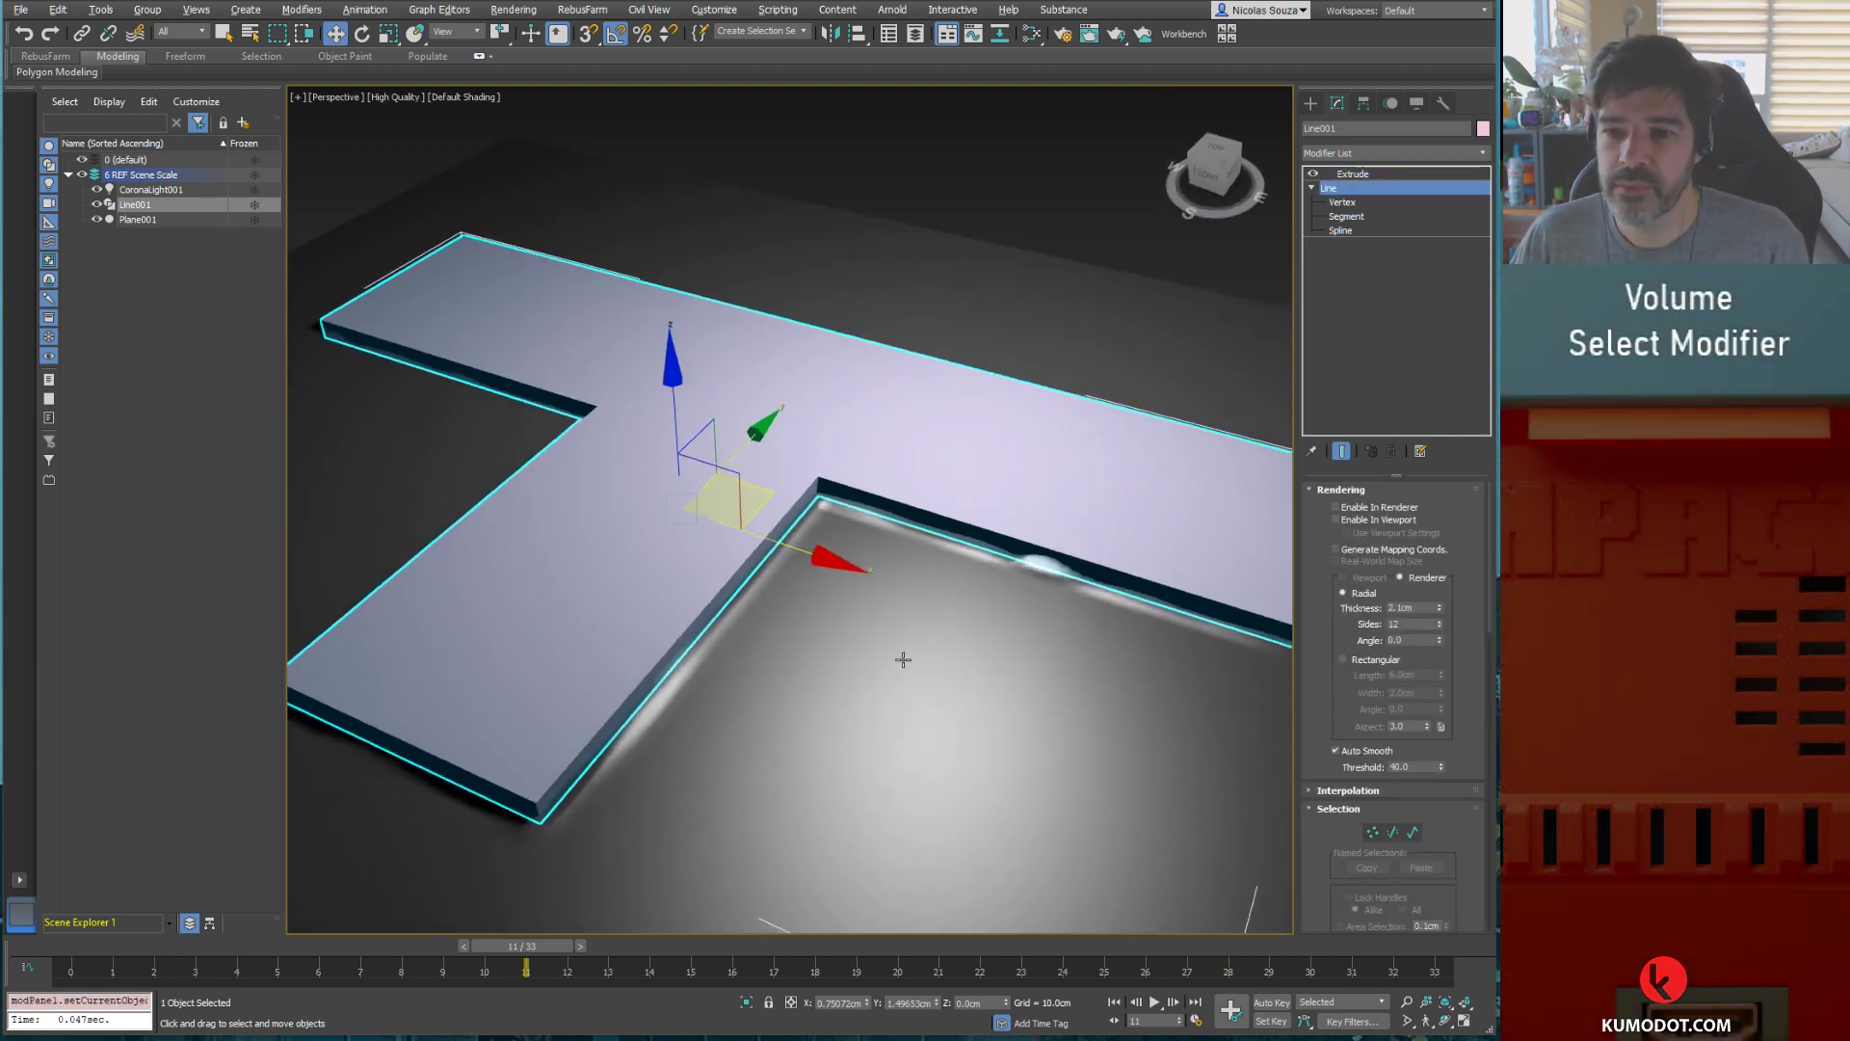
scroll(901, 655, "down", 3)
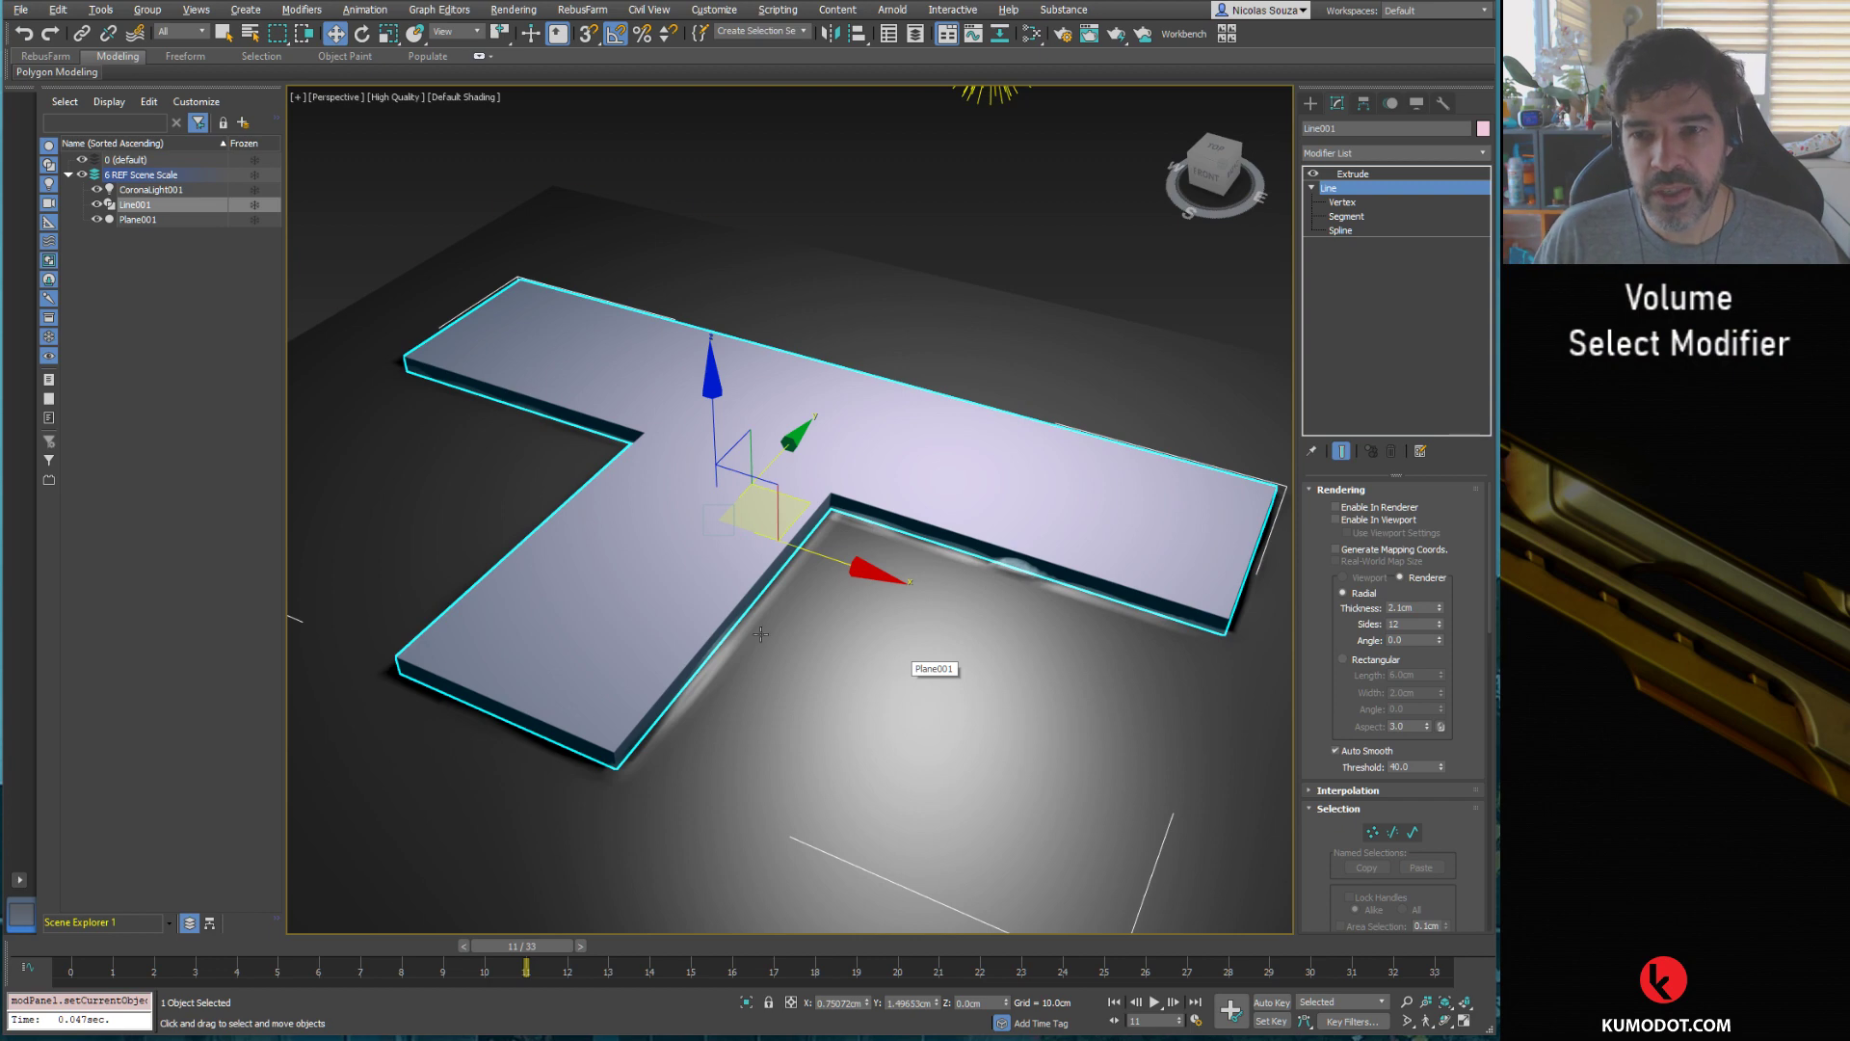
middle_click_drag(762, 633, 817, 618, "alt")
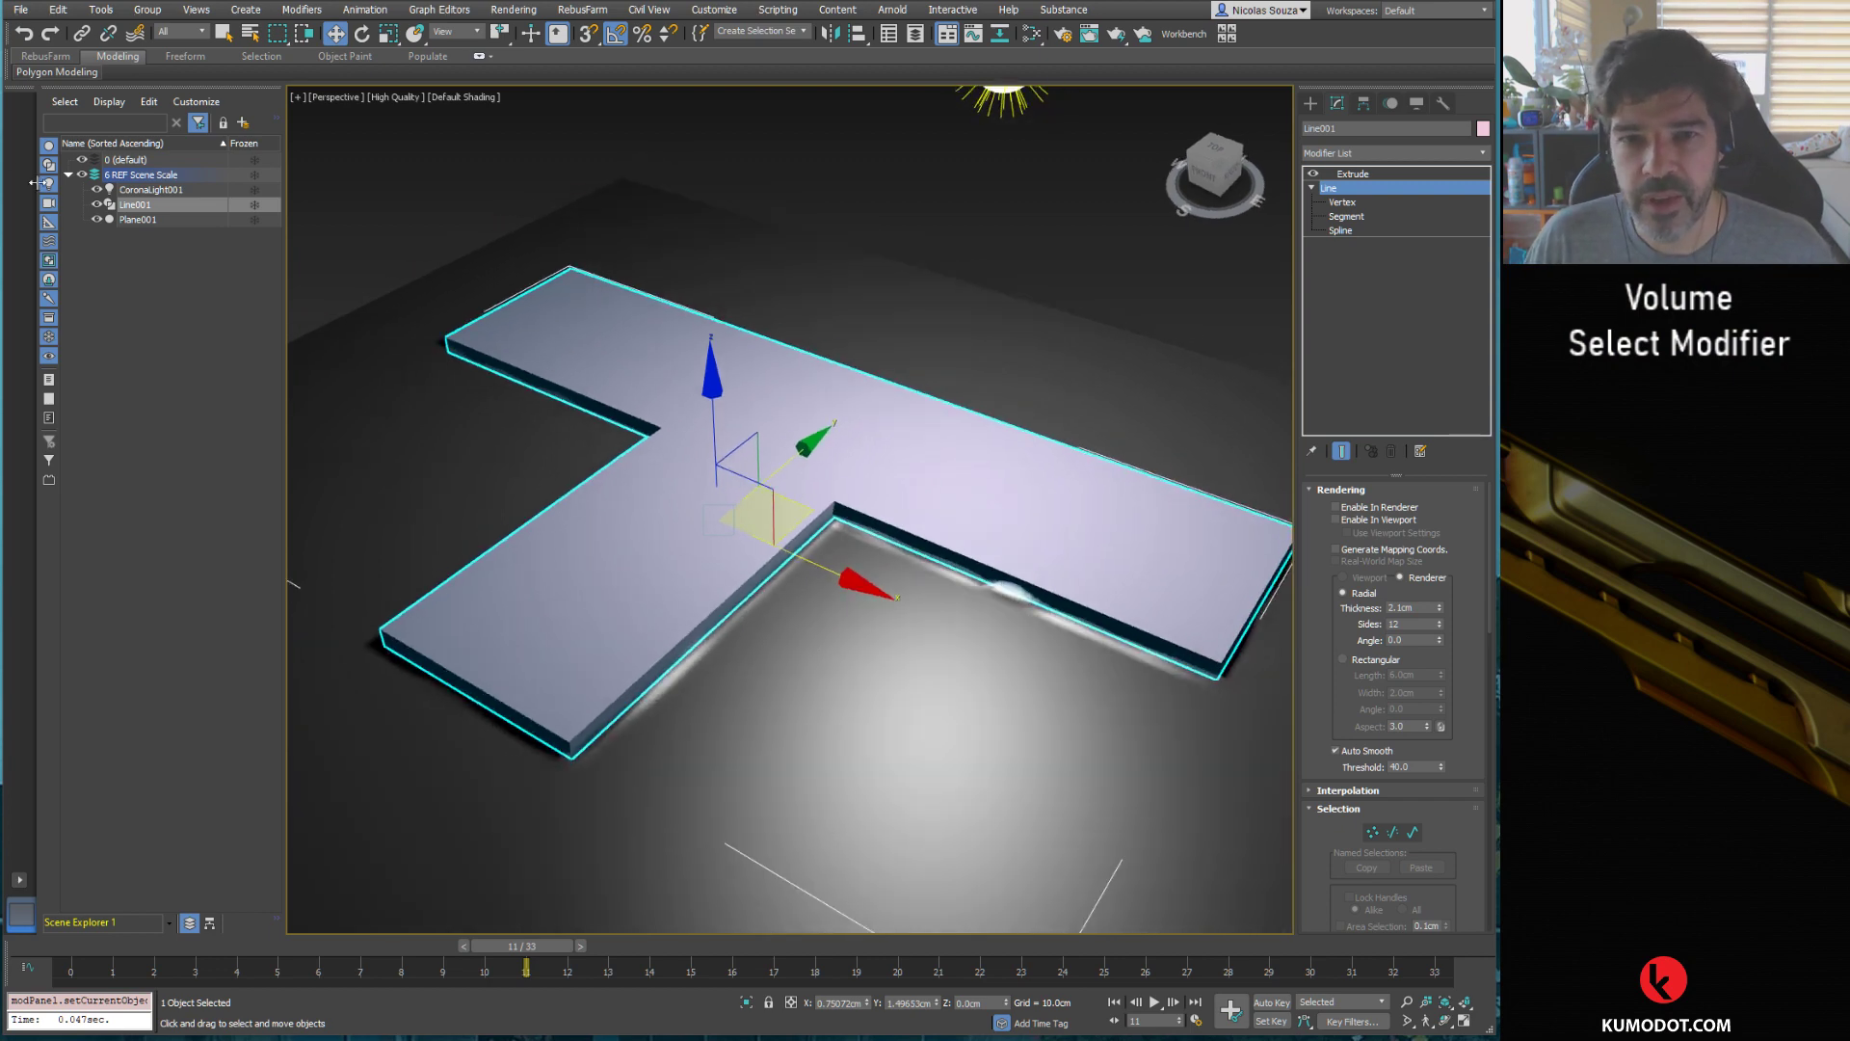
Step: Hide Line001 in the Scene Explorer to reveal the plane's noisy raised T-shape
left_click(97, 205)
mouse_move(876, 641)
middle_mouse_down("alt")
mouse_move(888, 682)
mouse_move(909, 672)
mouse_move(827, 614)
mouse_move(827, 556)
mouse_move(765, 559)
mouse_move(826, 579)
middle_mouse_up("alt")
scroll(827, 642, "up", 2)
scroll(827, 643, "down", 2)
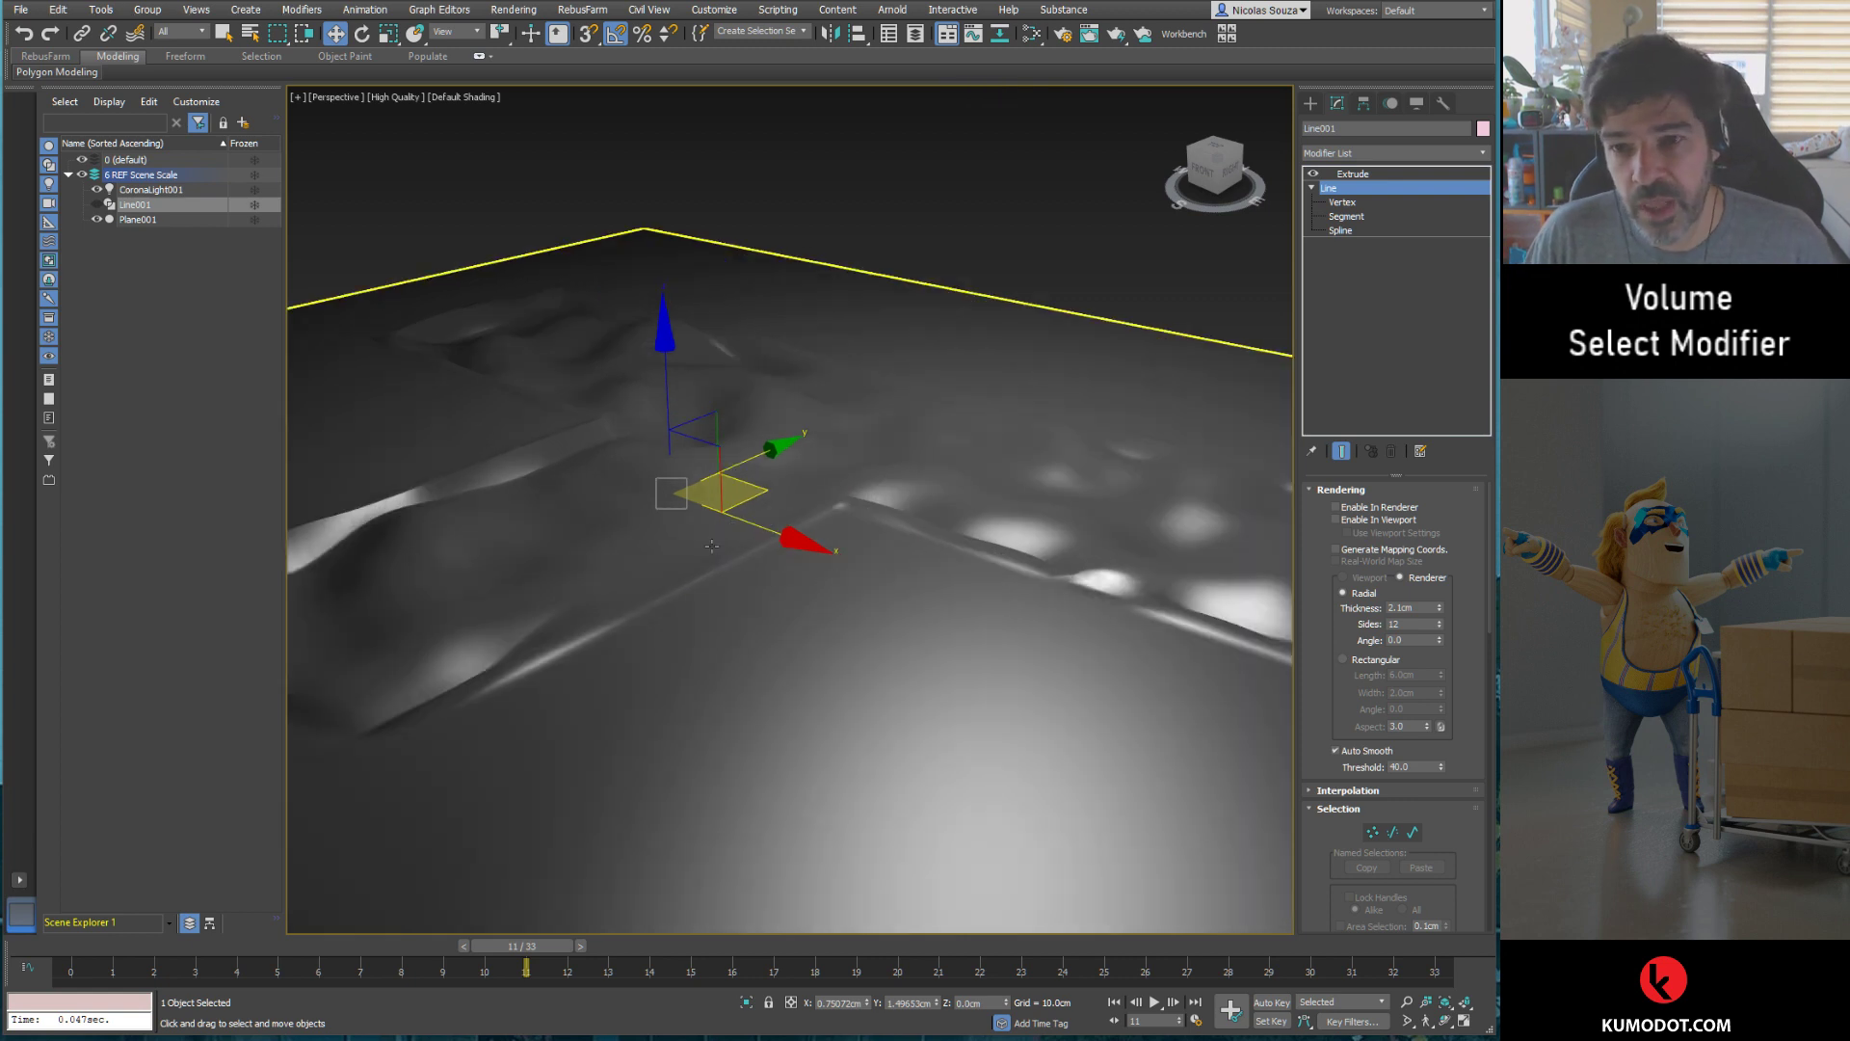
mouse_move(711, 546)
middle_mouse_down("alt")
mouse_move(810, 611)
mouse_move(804, 648)
middle_mouse_up("alt")
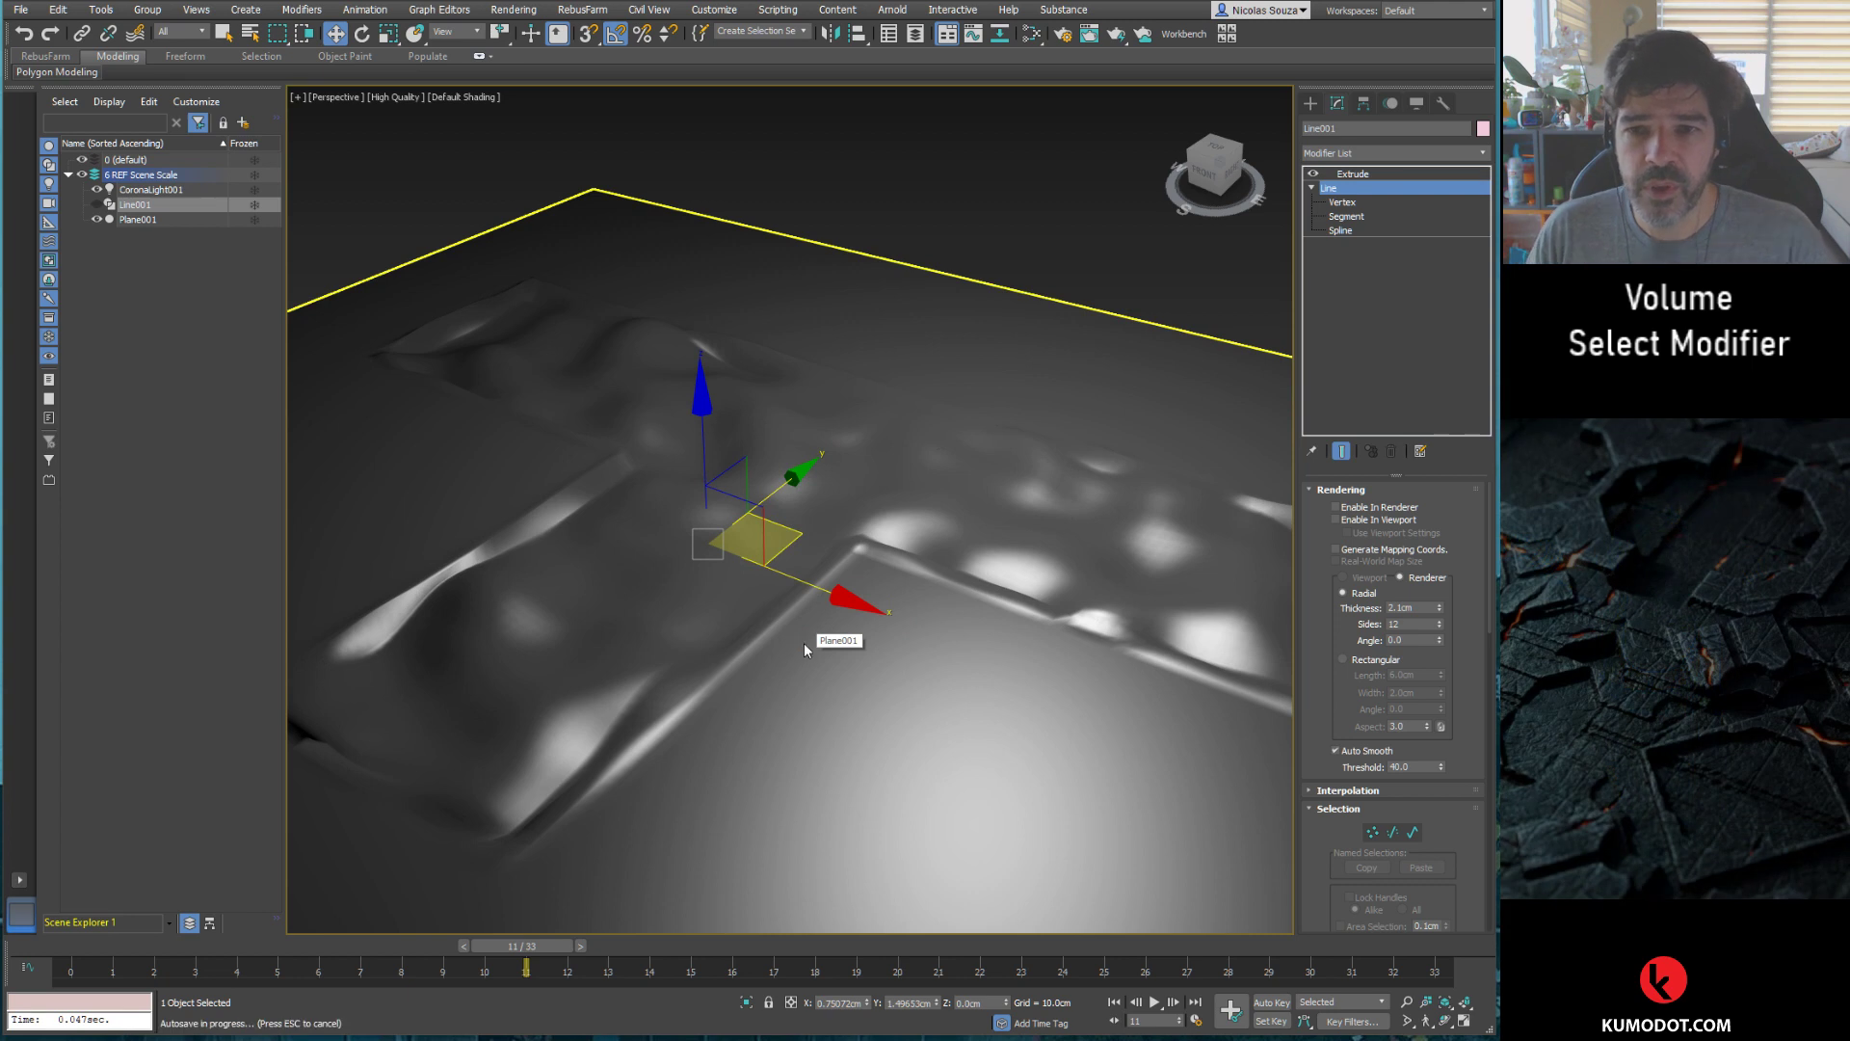